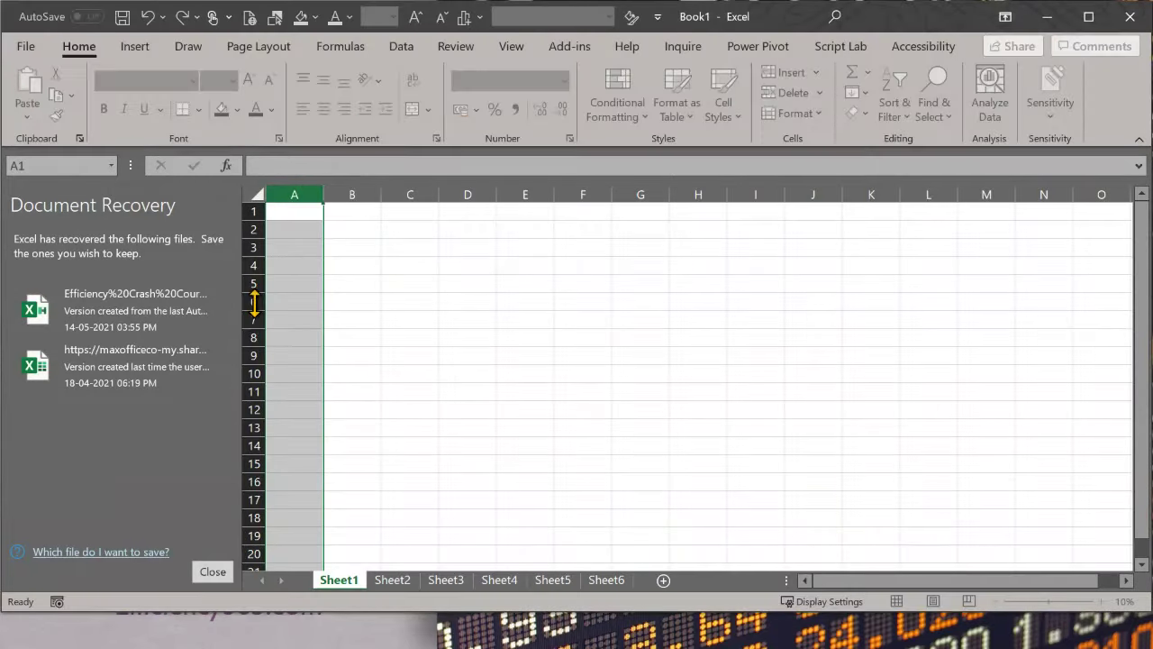
Step: Close Document Recovery without keeping the recovered files, then select F5:F12 on Sheet1
left_click(215, 571)
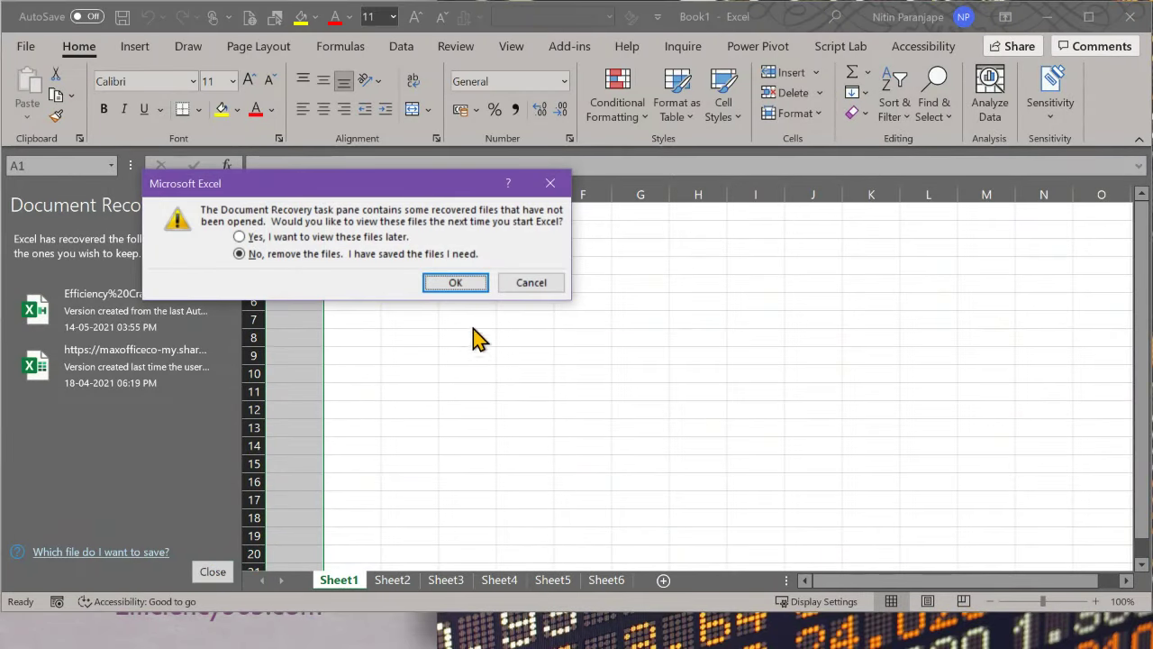
left_click(471, 287)
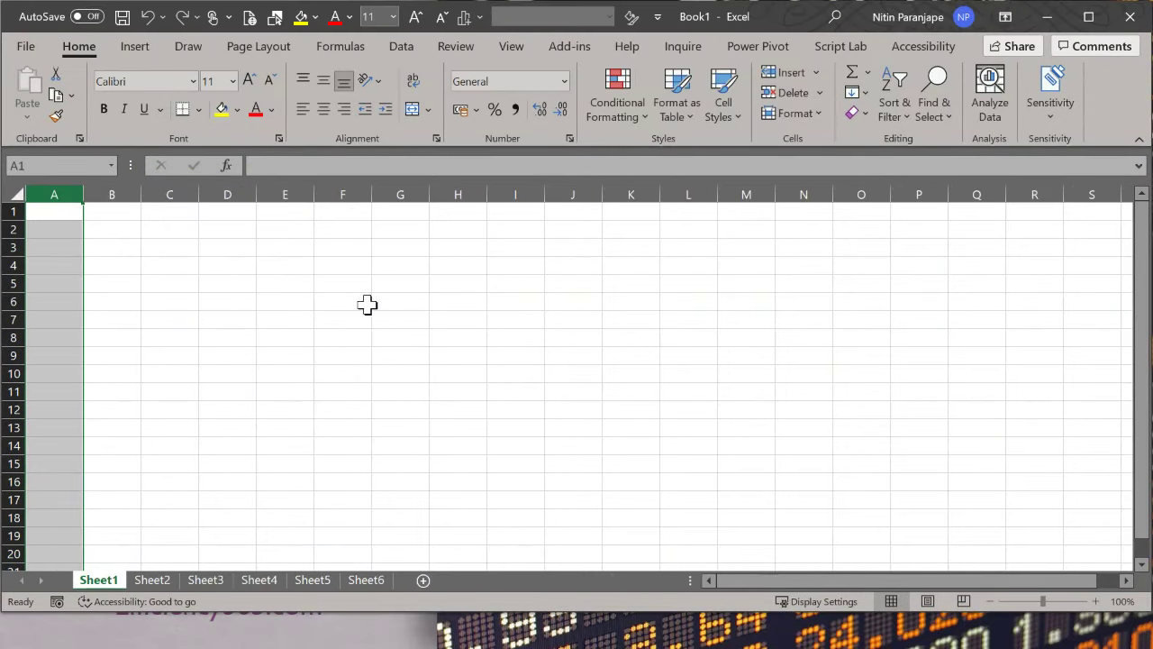
left_click(366, 304)
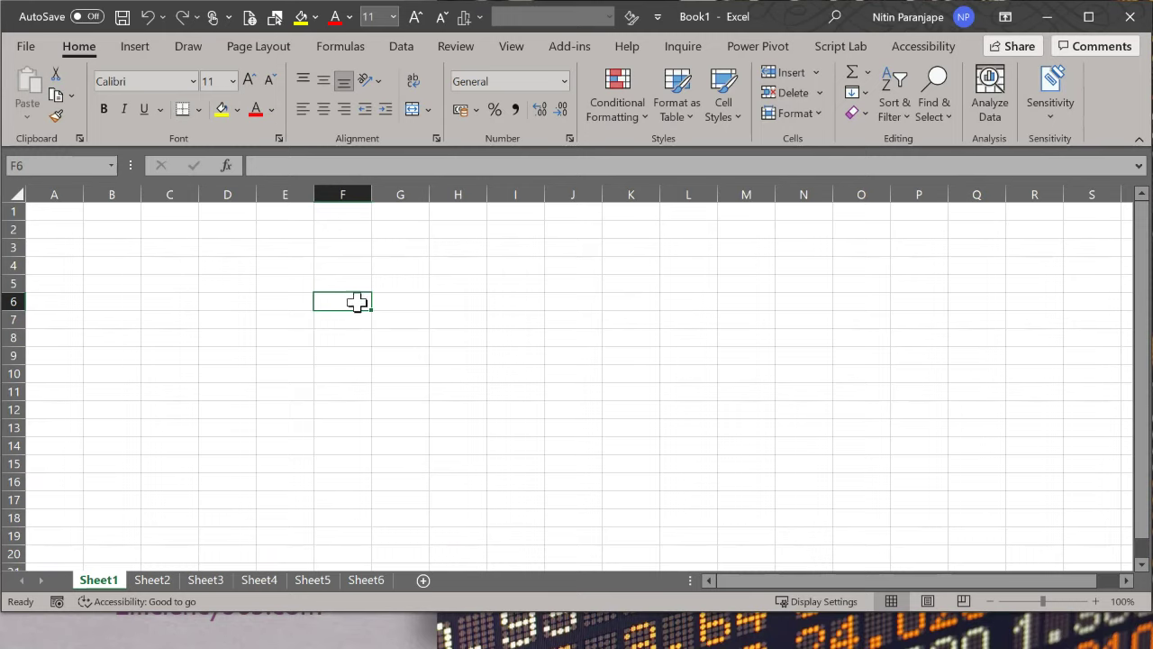
left_click_drag(362, 289, 358, 406)
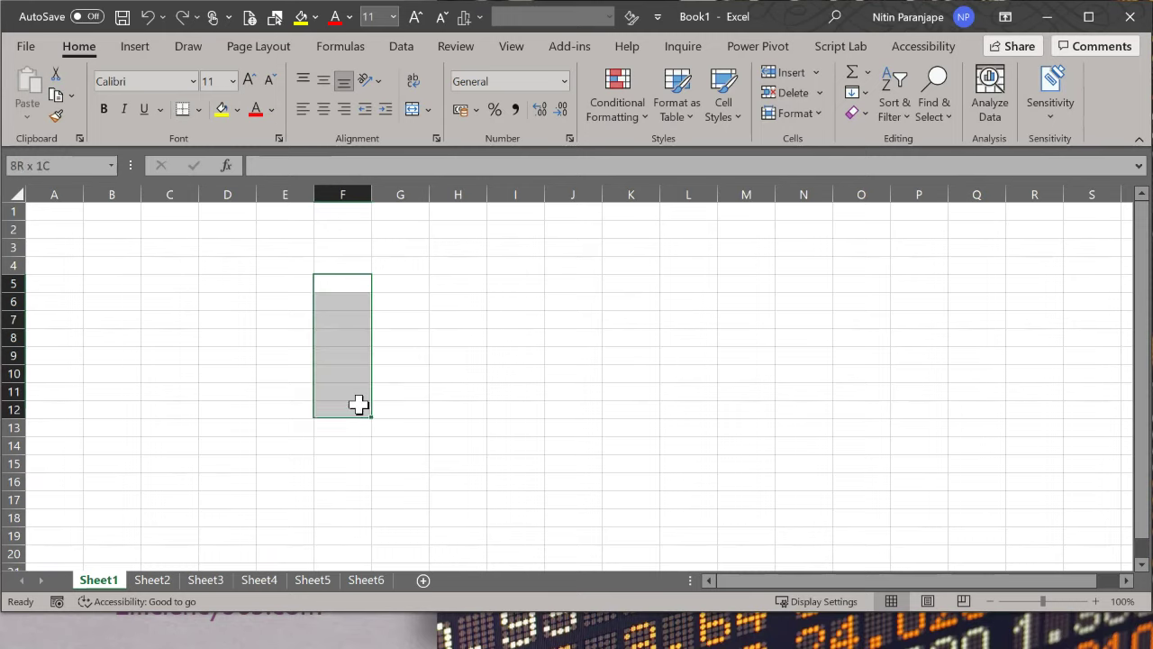
left_click(410, 52)
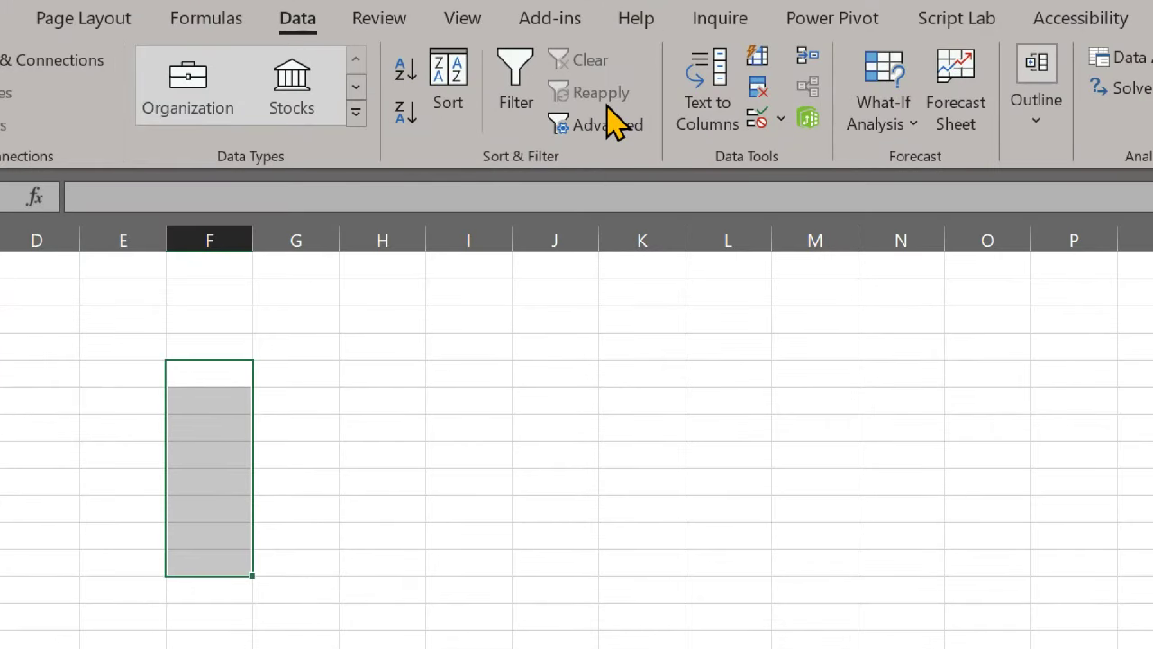
Step: Open Data Validation for F5:F12 and set Allow to Whole number with the between condition
left_click(766, 124)
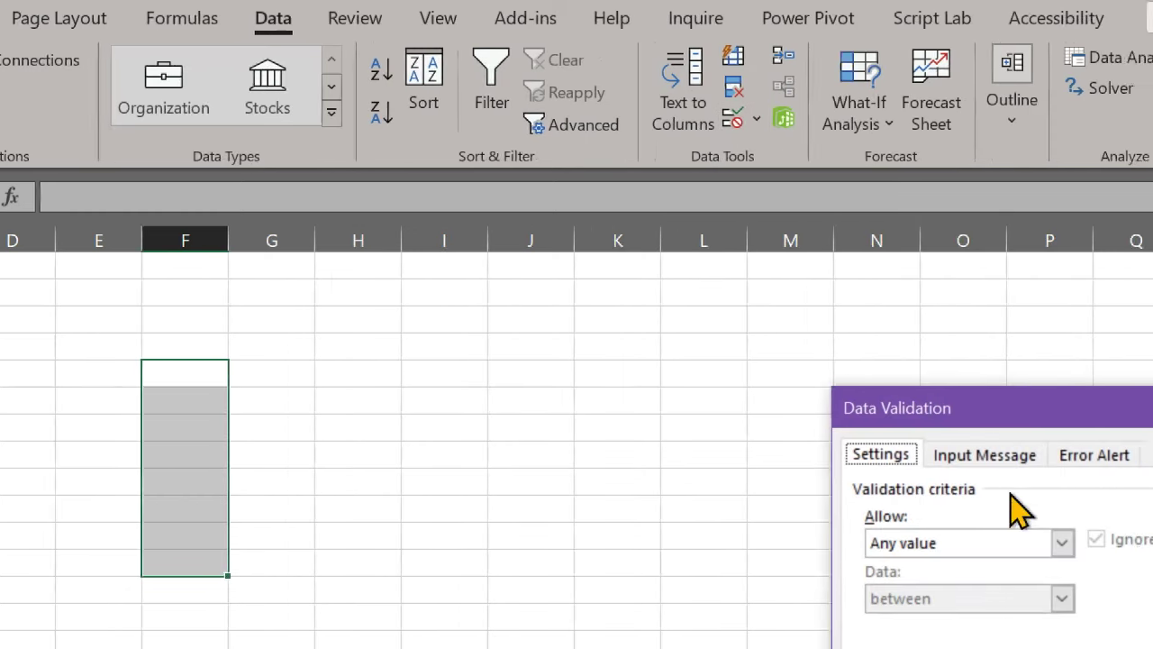
left_click_drag(989, 410, 518, 216)
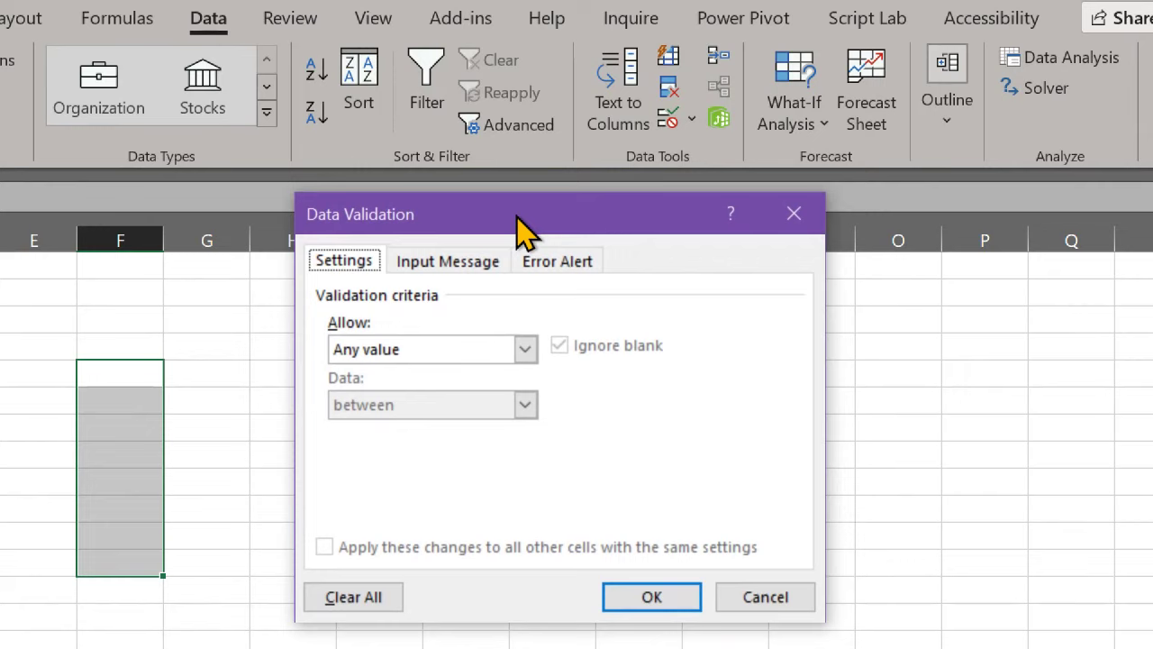
left_click(519, 349)
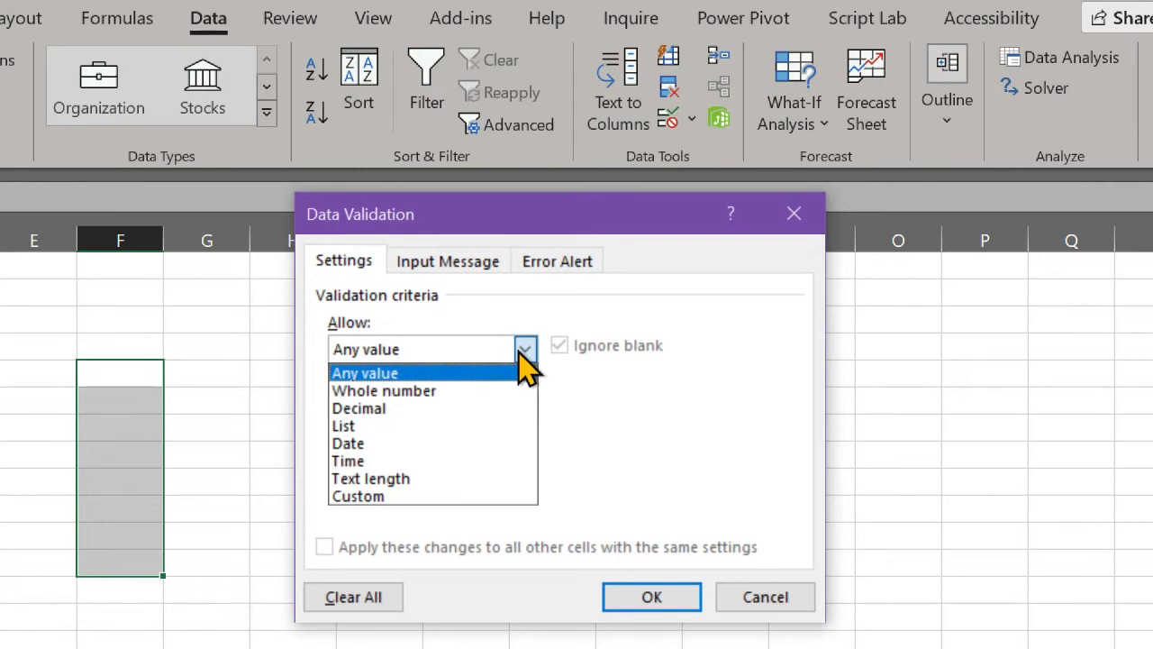
left_click(451, 393)
left_click(401, 406)
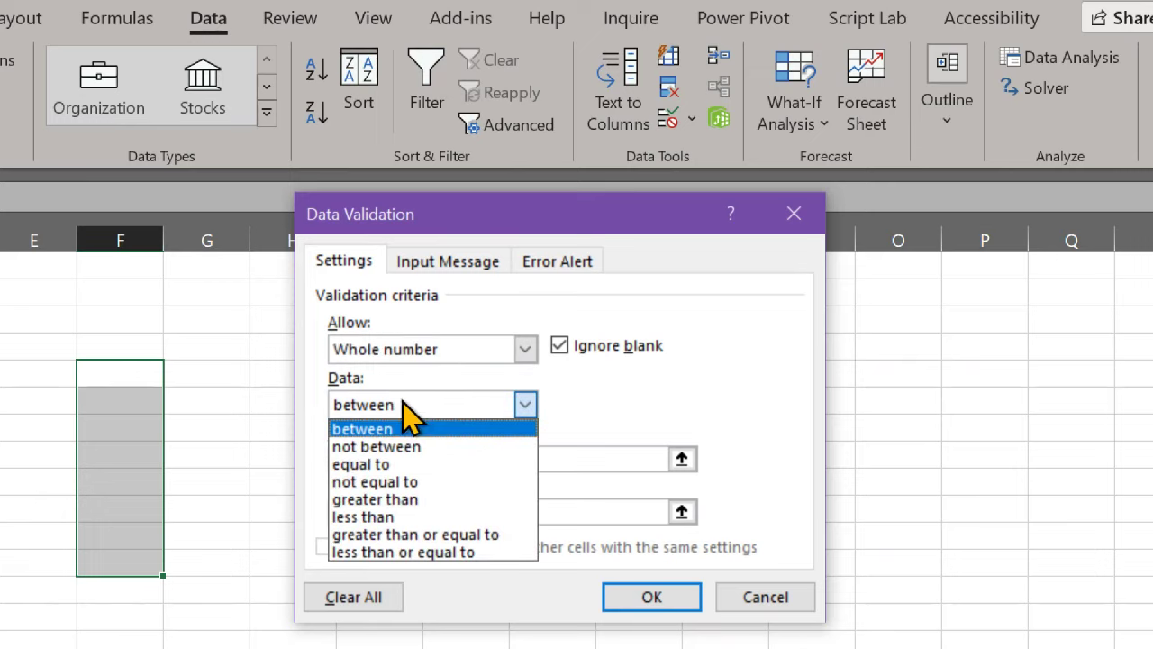
left_click(403, 429)
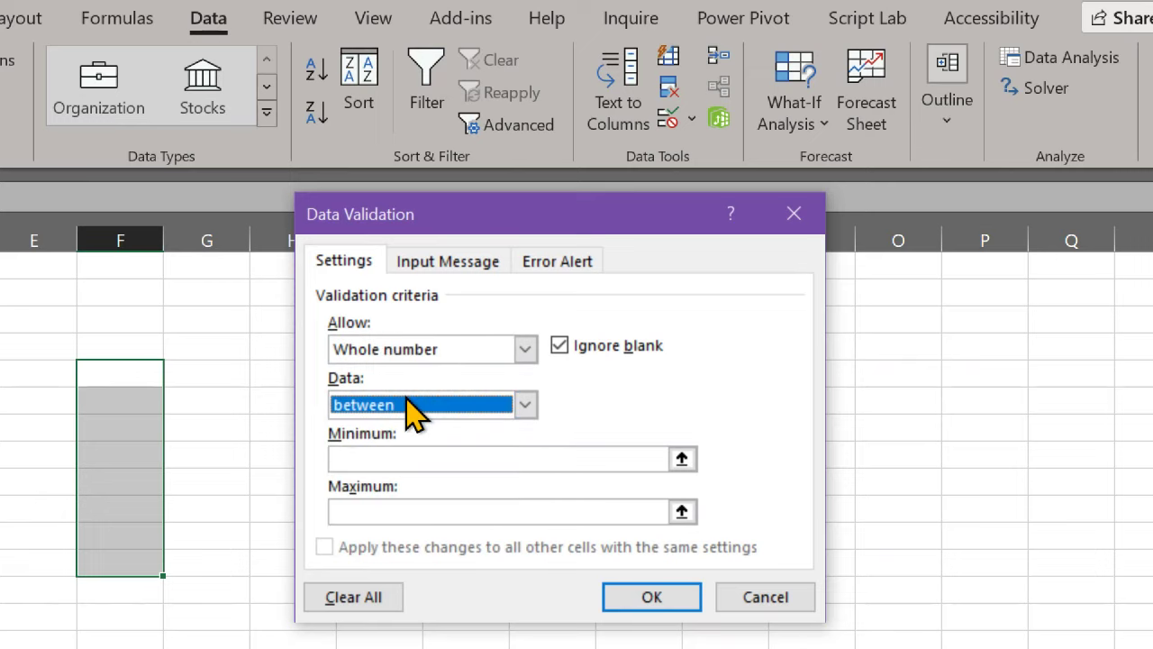
Step: Briefly try Date as the allowed type, dismiss its warning, and switch back to Whole number
left_click(425, 356)
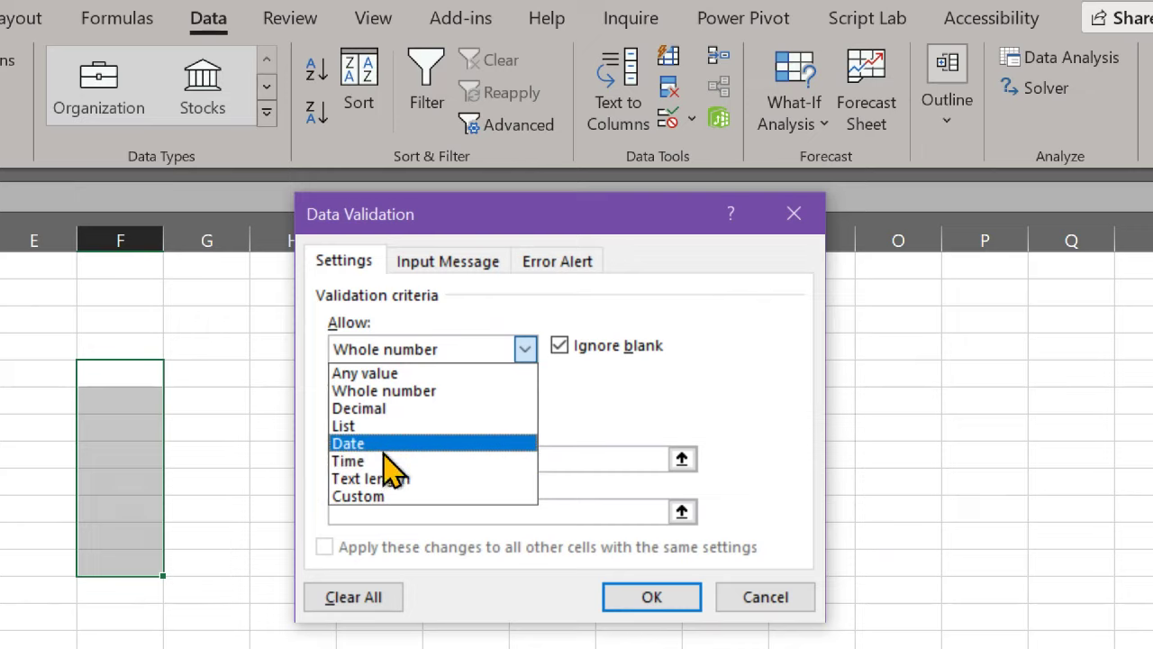
left_click(394, 444)
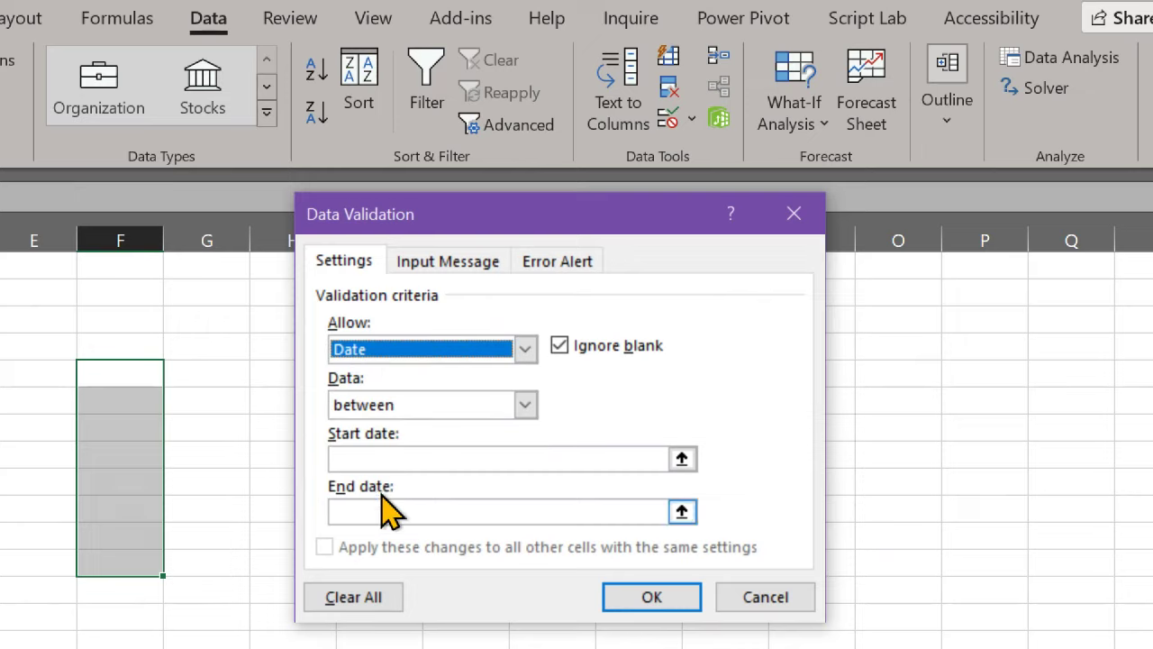
left_click(429, 353)
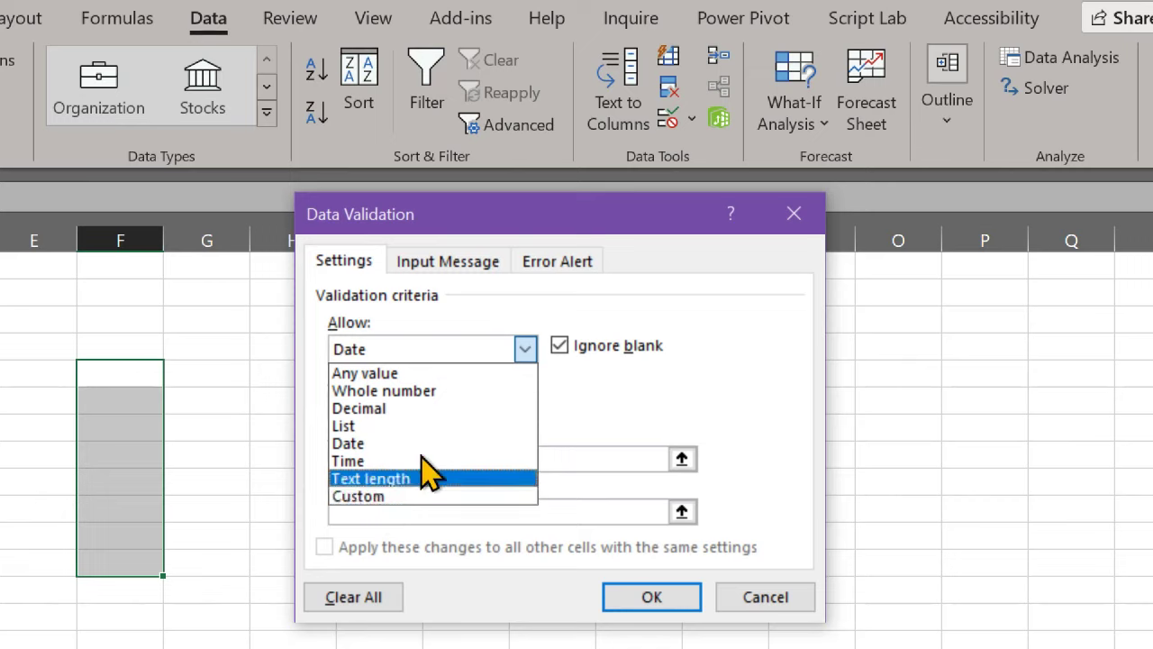
left_click(689, 406)
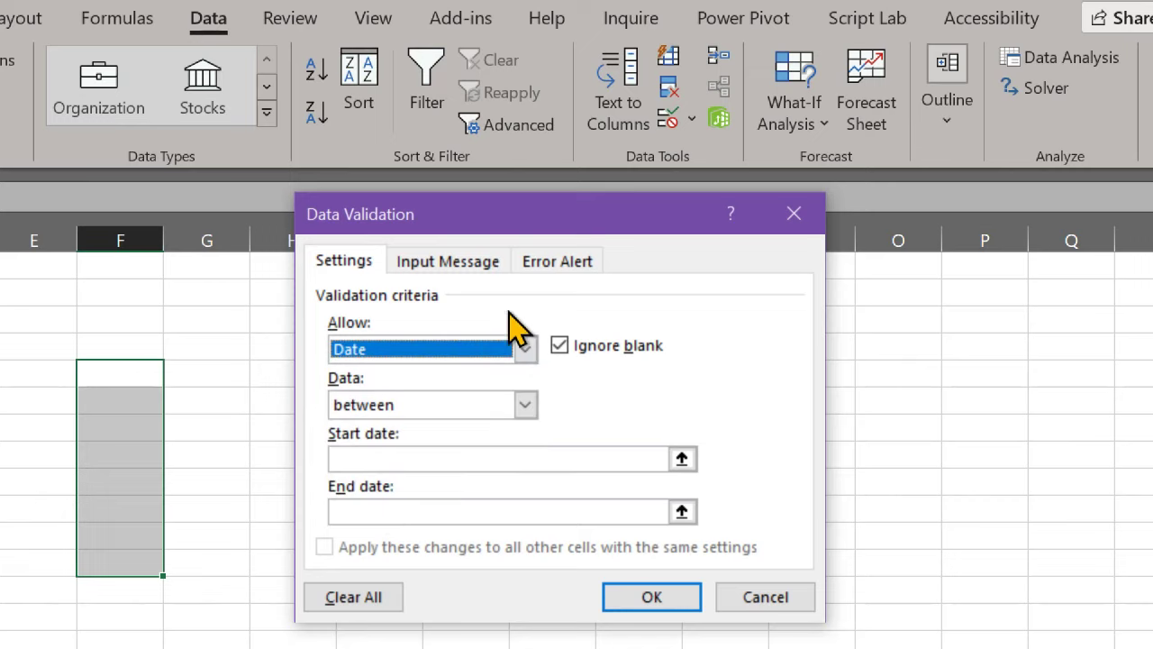
left_click(441, 270)
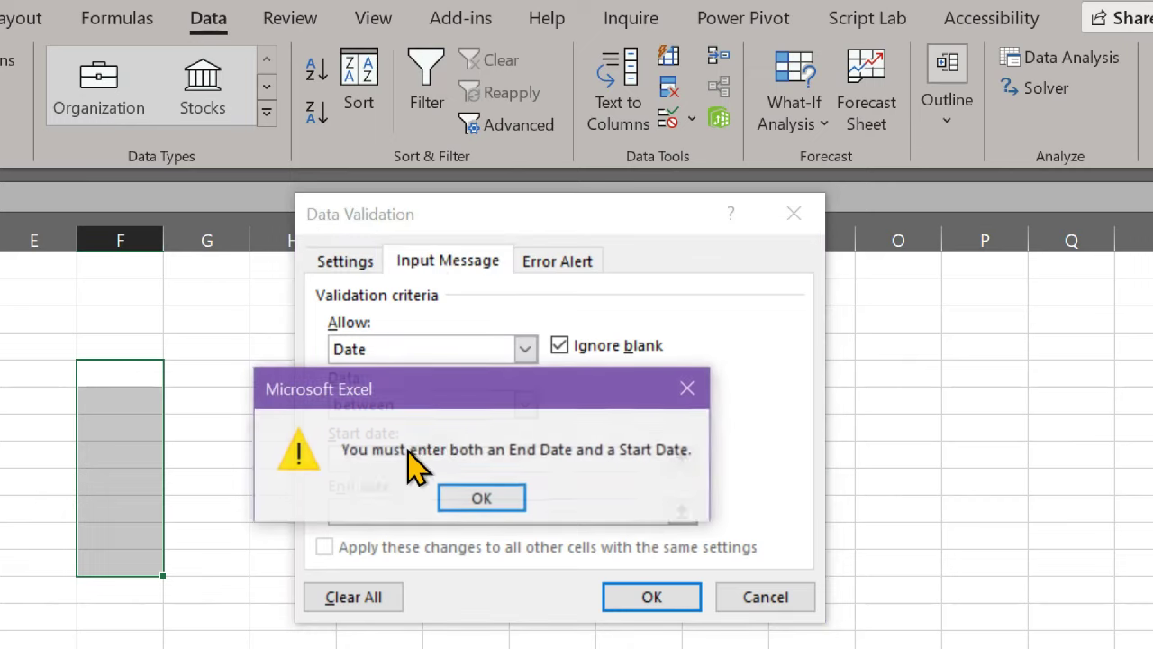
left_click(480, 492)
left_click(427, 353)
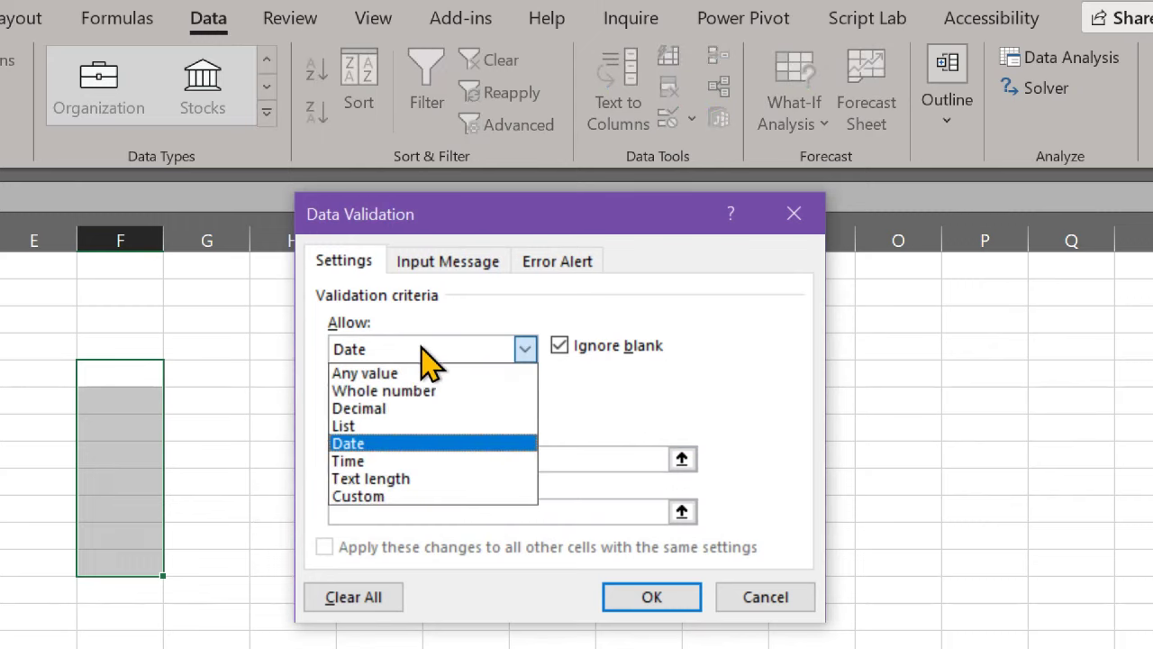
left_click(464, 391)
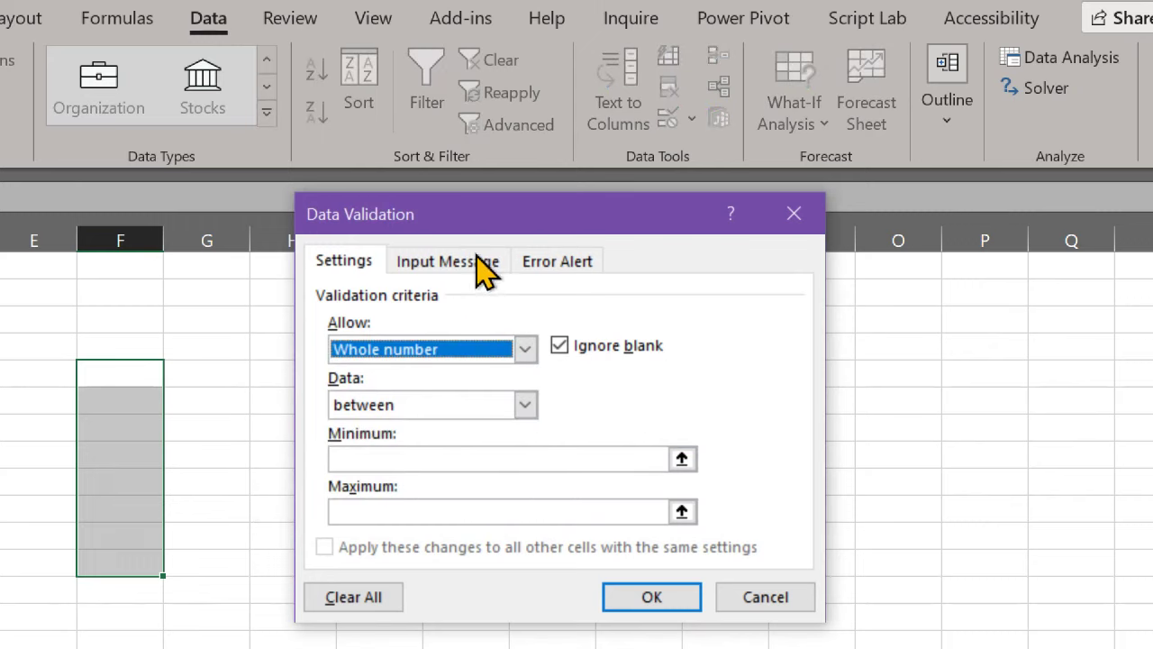
Step: Set the whole-number rule's minimum to 1 and maximum to 10, and confirm it
left_click(389, 460)
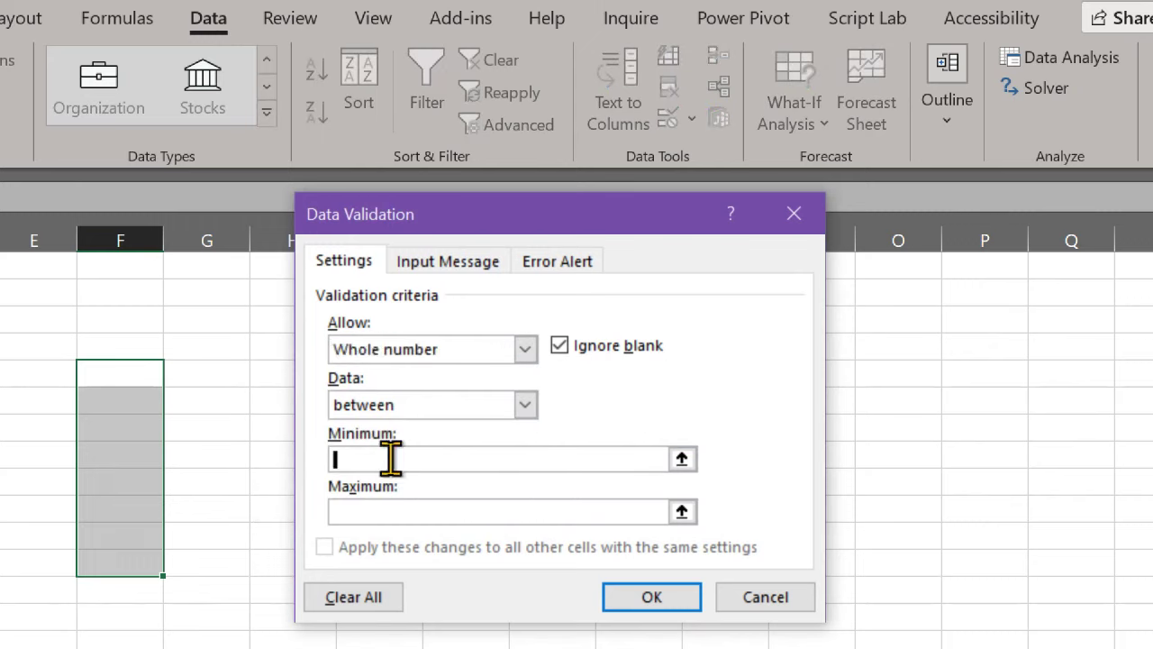
type("1")
key("Tab")
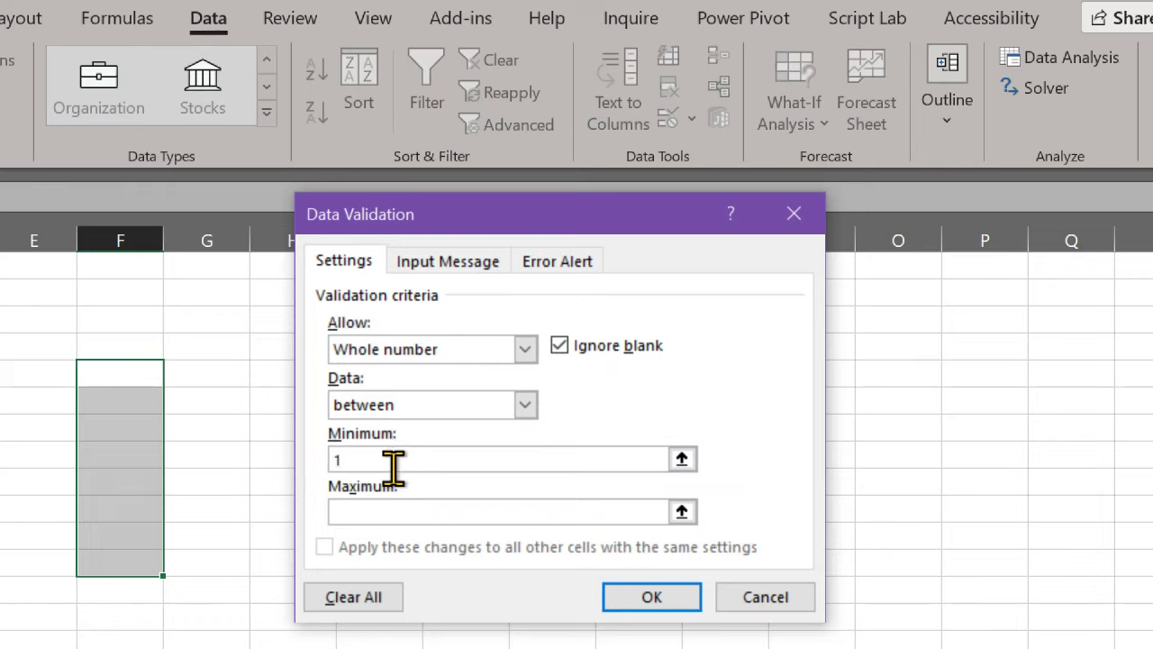
type("10")
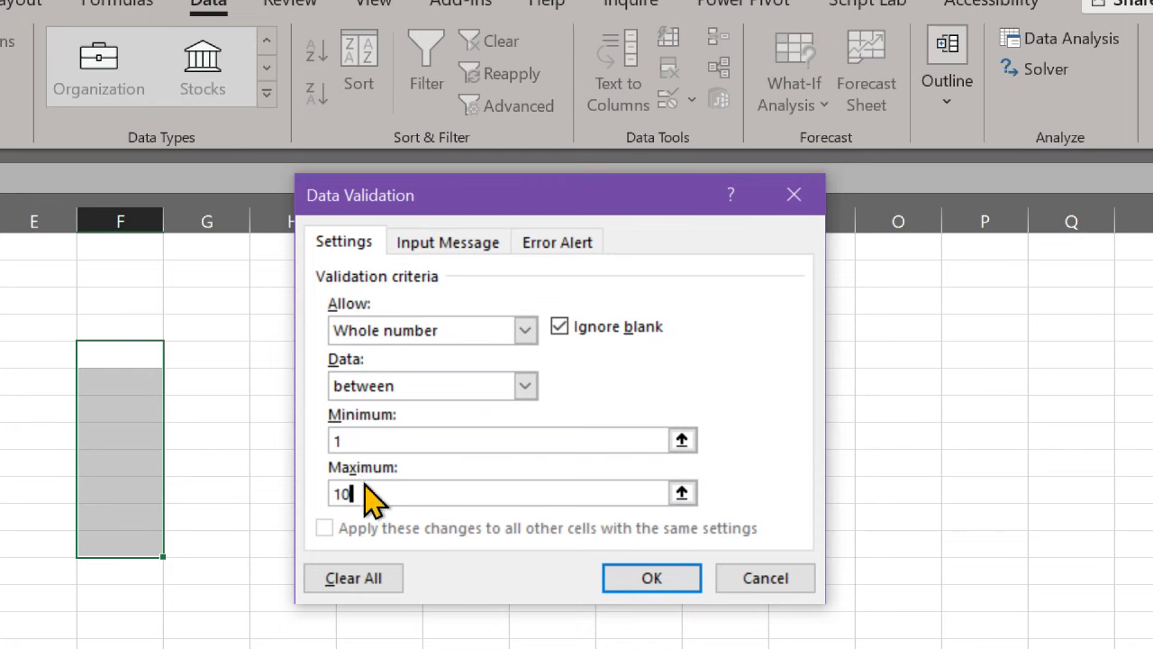
left_click(643, 575)
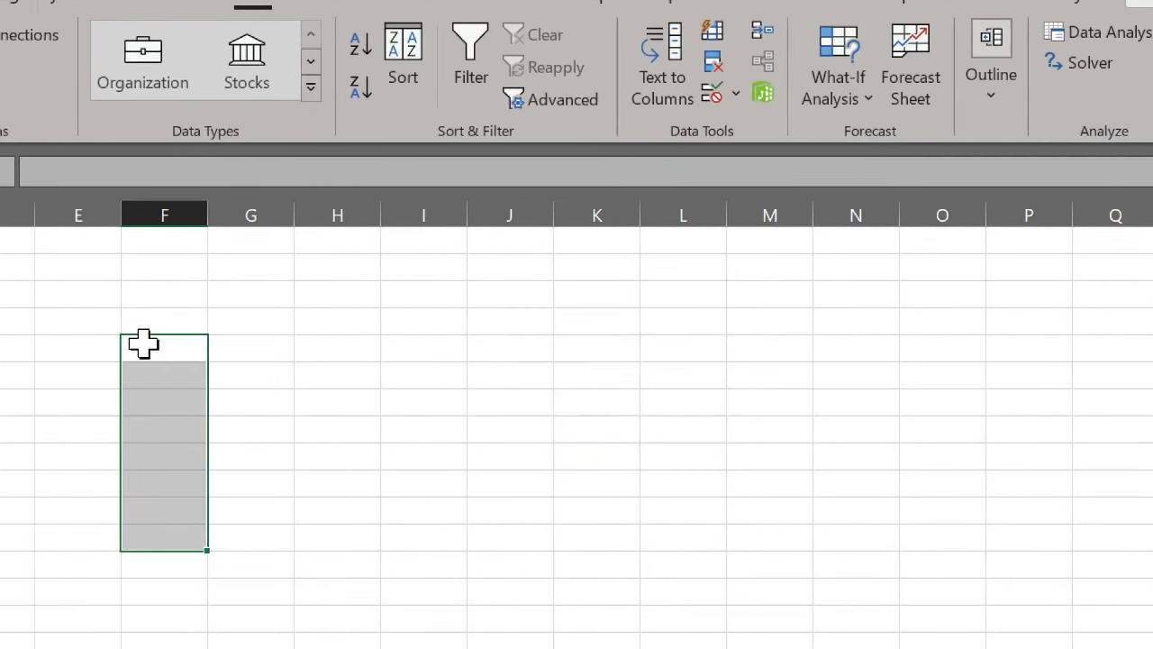
Step: Enter 44 in a validated F cell, cancel the rejection error, and reopen Data Validation
left_click(157, 367)
type("44")
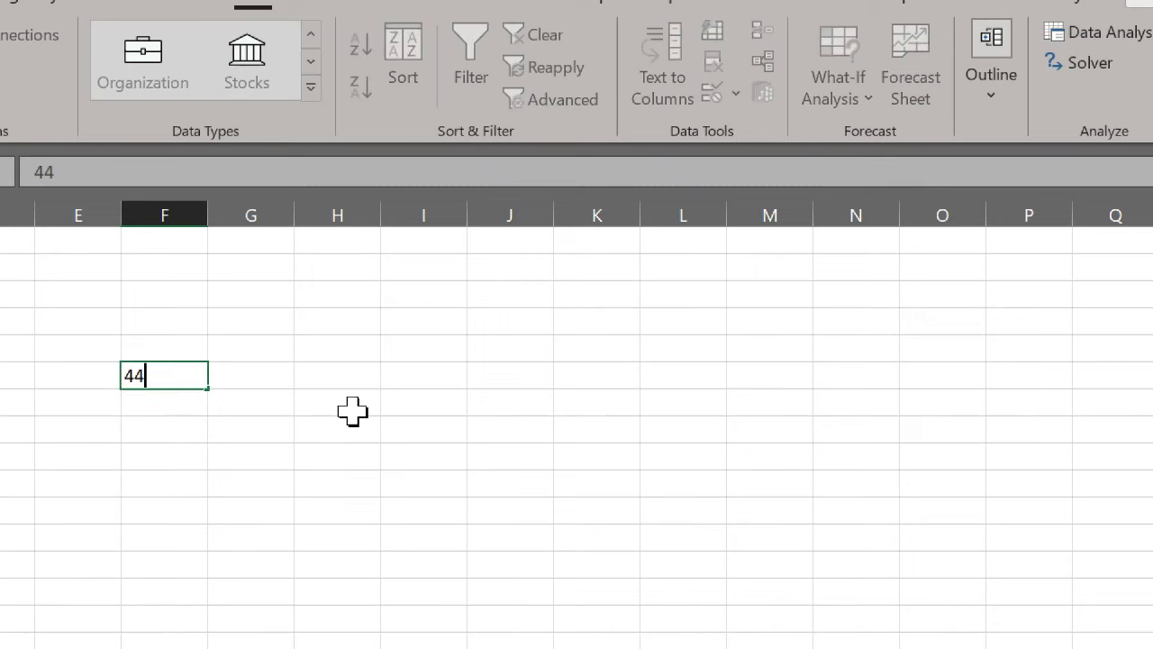
key("Return")
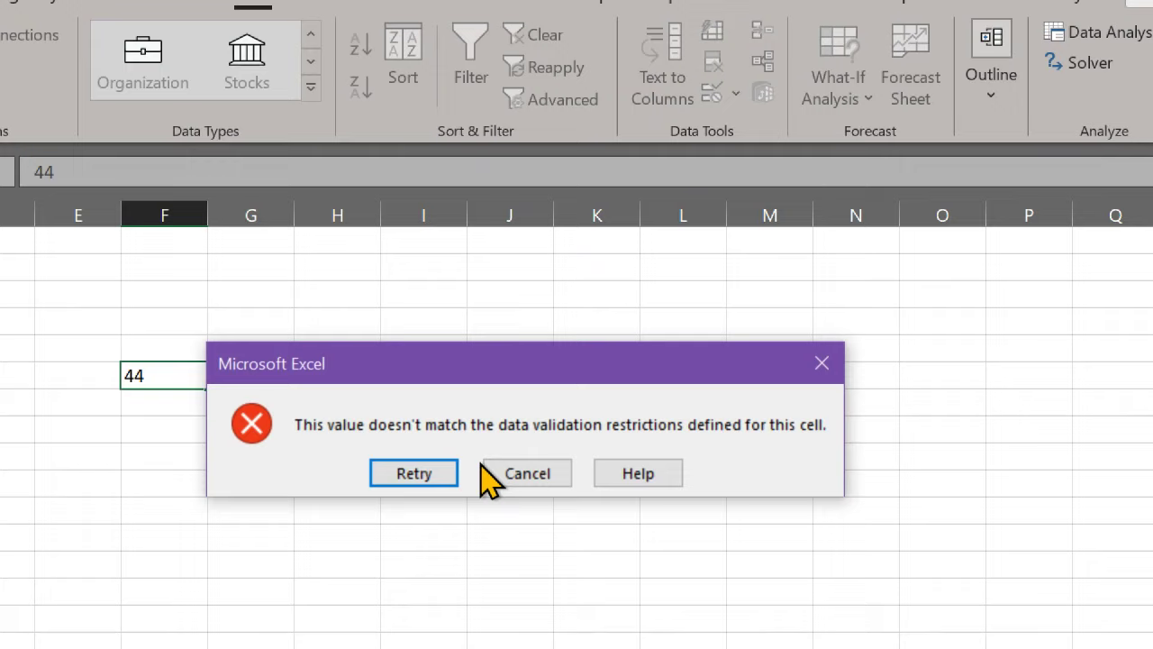
left_click(486, 472)
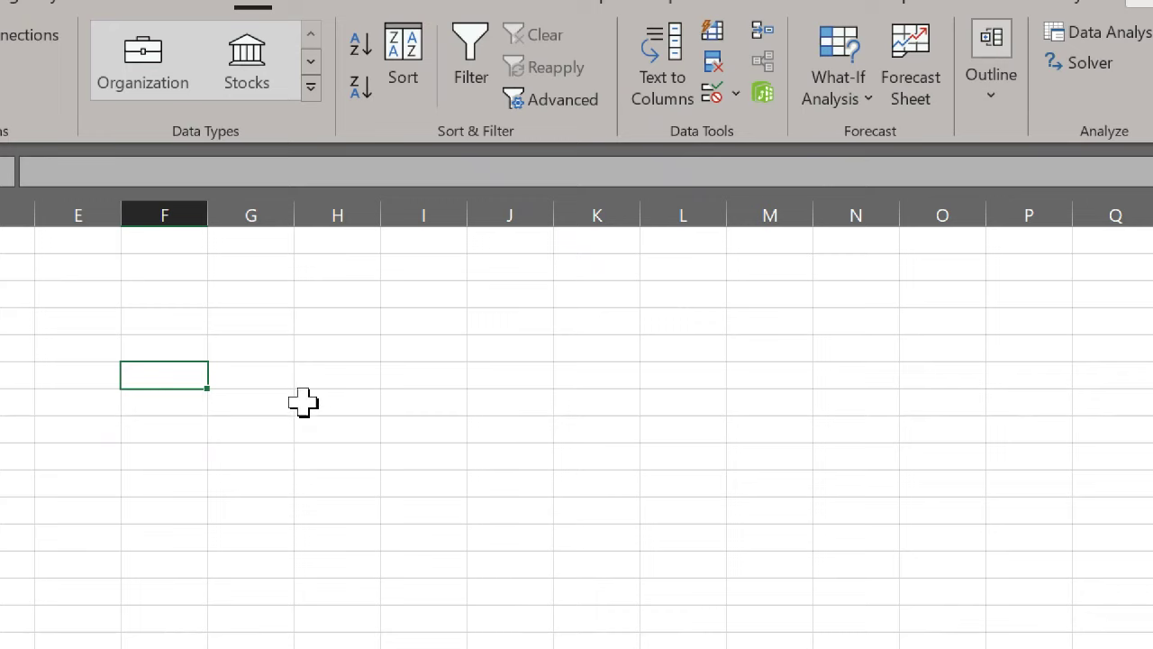
left_click(716, 94)
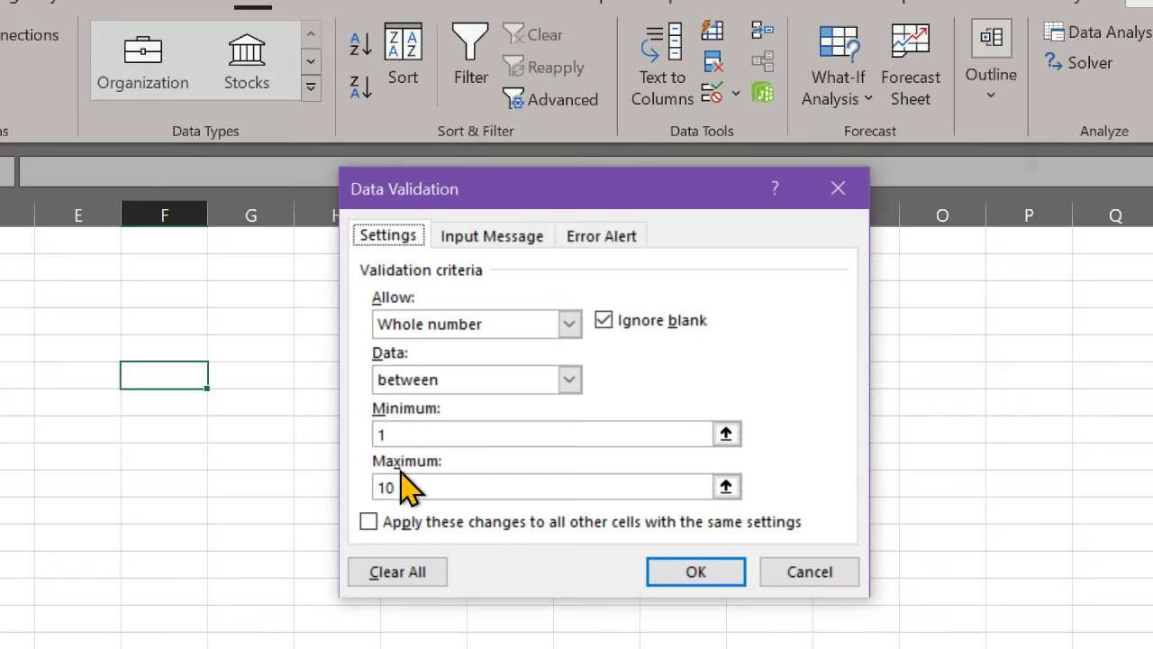
Step: Apply an input message '1 to 10 pls' to all cells sharing the rule
left_click(422, 527)
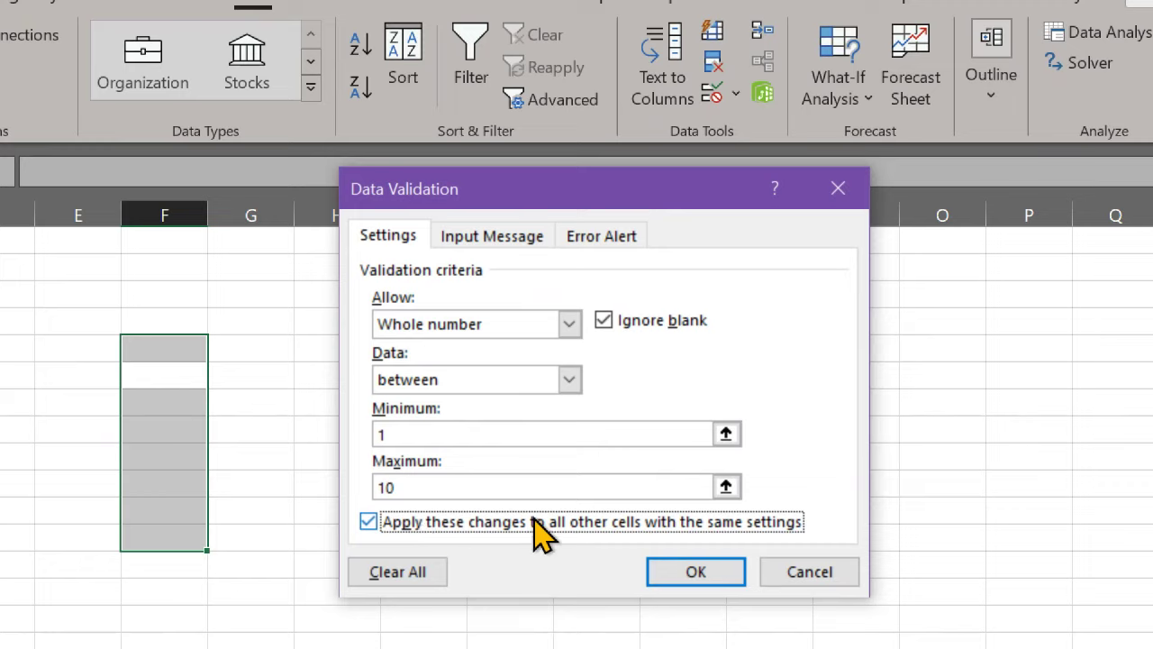
left_click(510, 238)
left_click(445, 414)
type("1")
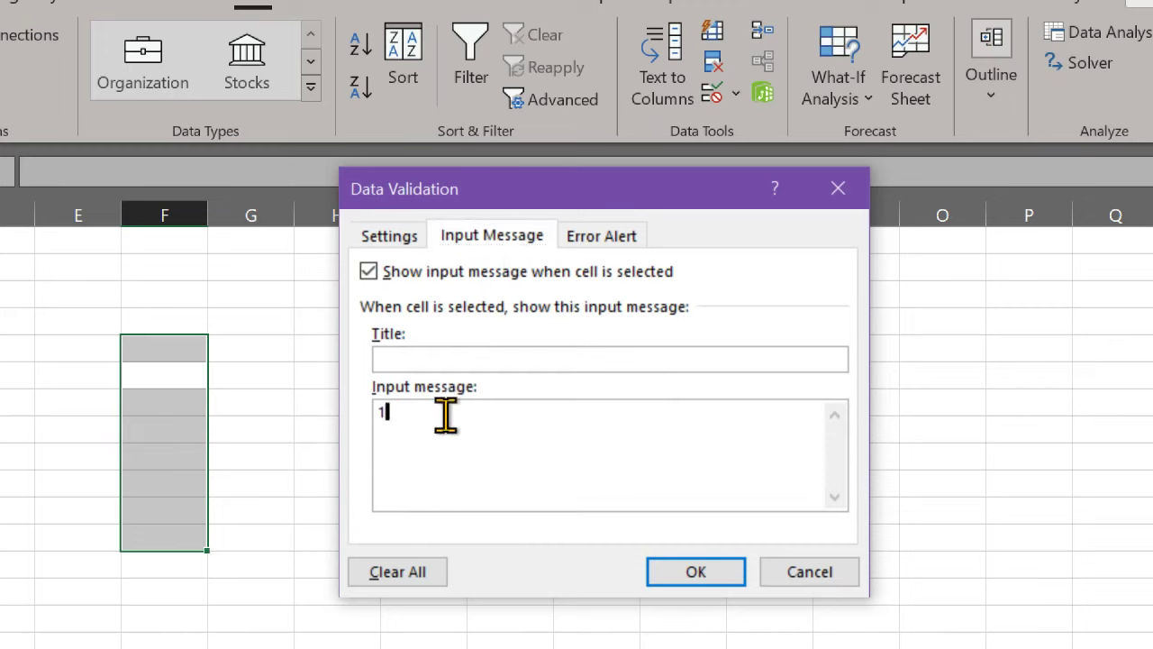
type(" to 10 pls")
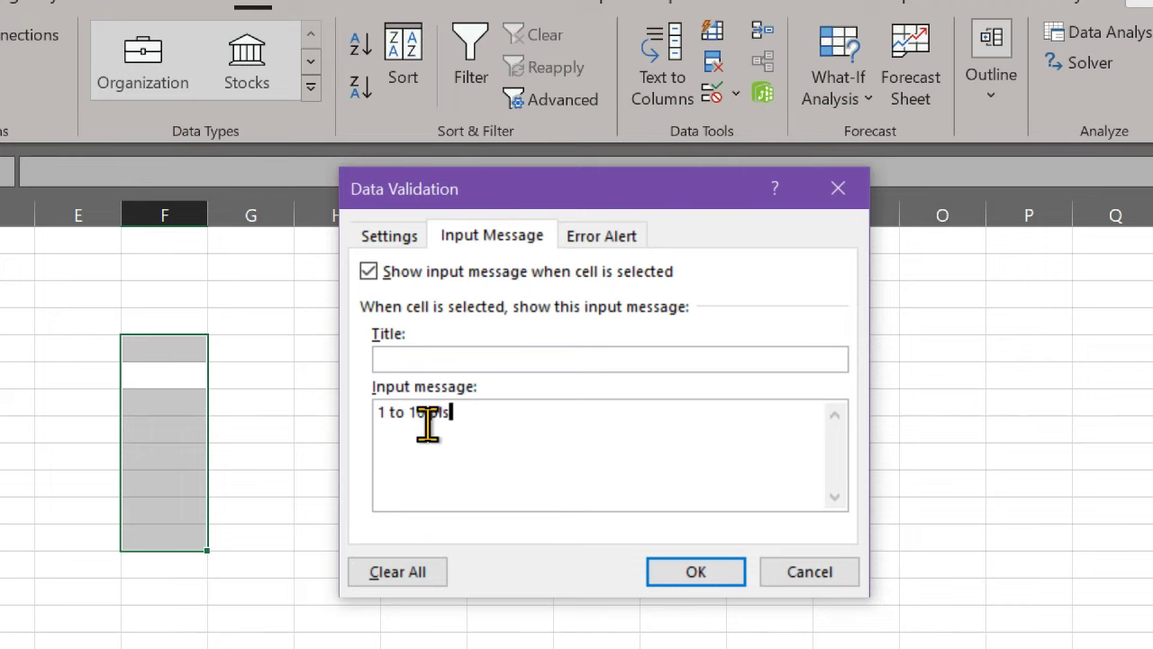
left_click(704, 577)
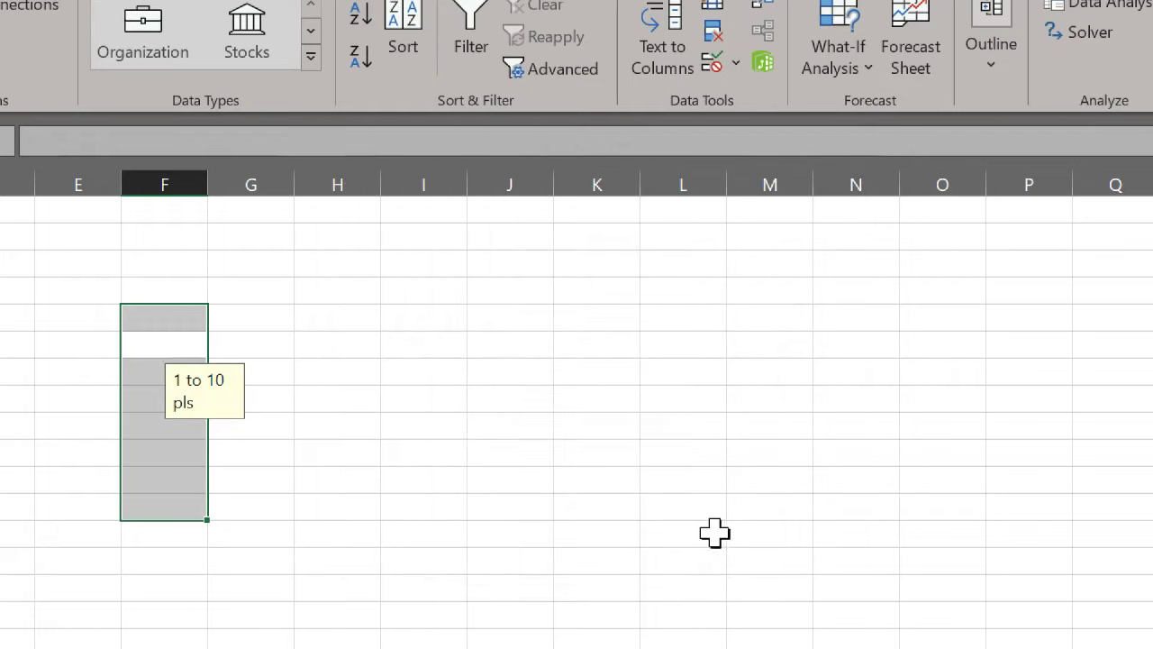
Step: Select several validated F cells to check the '1 to 10 pls' message appears
left_click(152, 315)
left_click(158, 315)
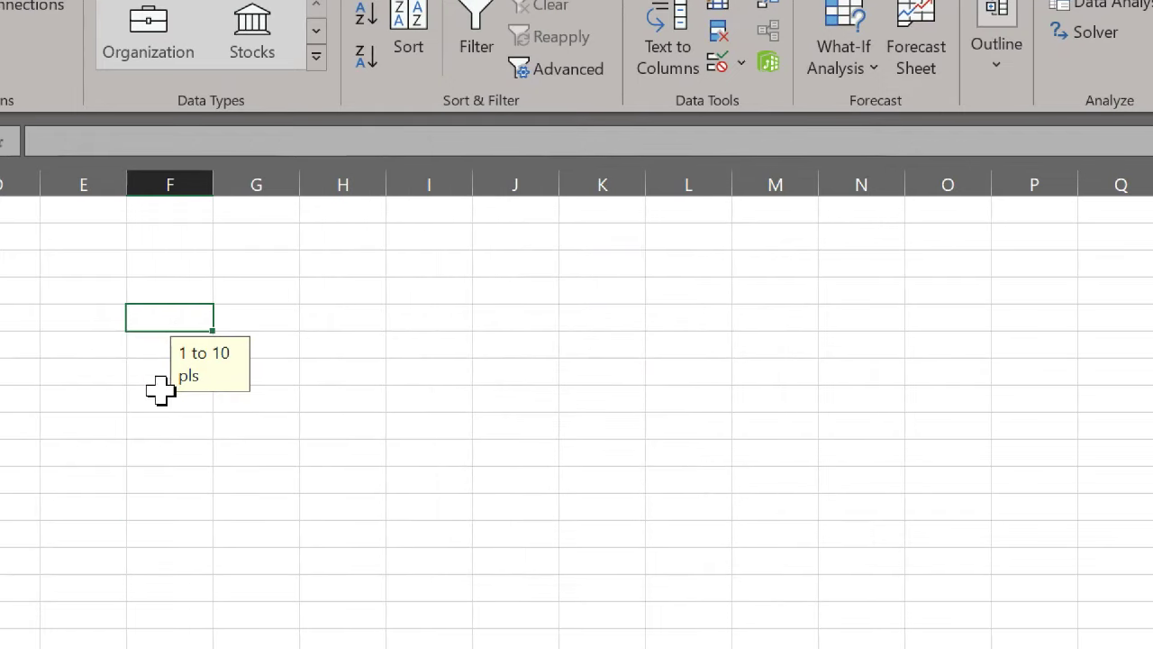
left_click(151, 353)
left_click(152, 397)
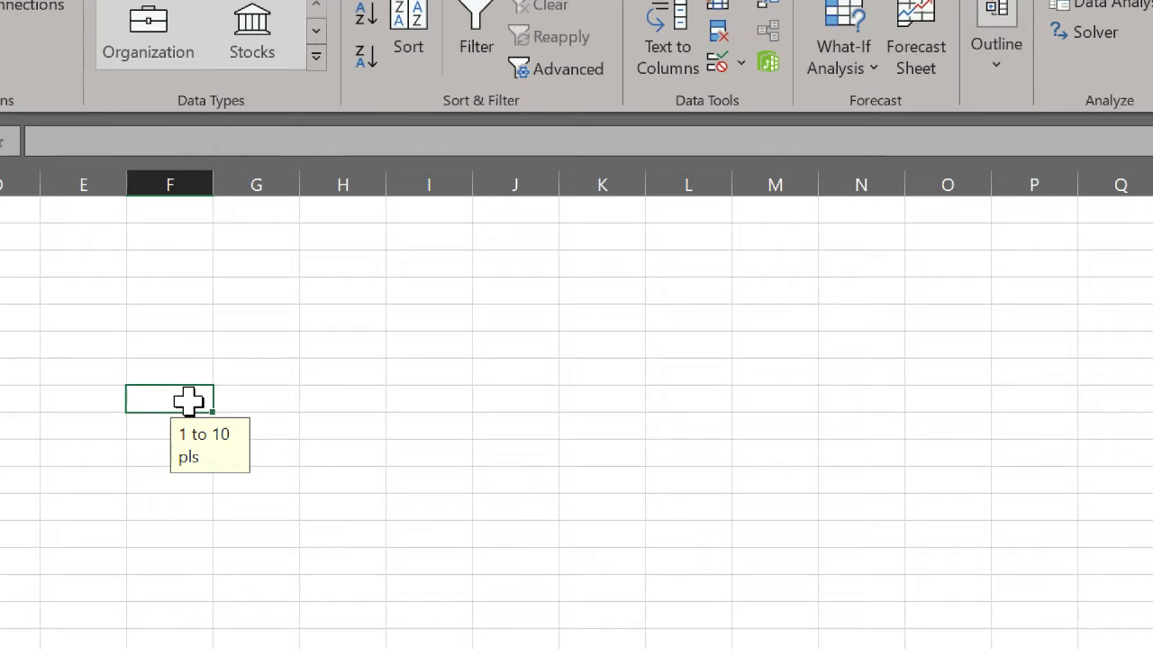
left_click(185, 262)
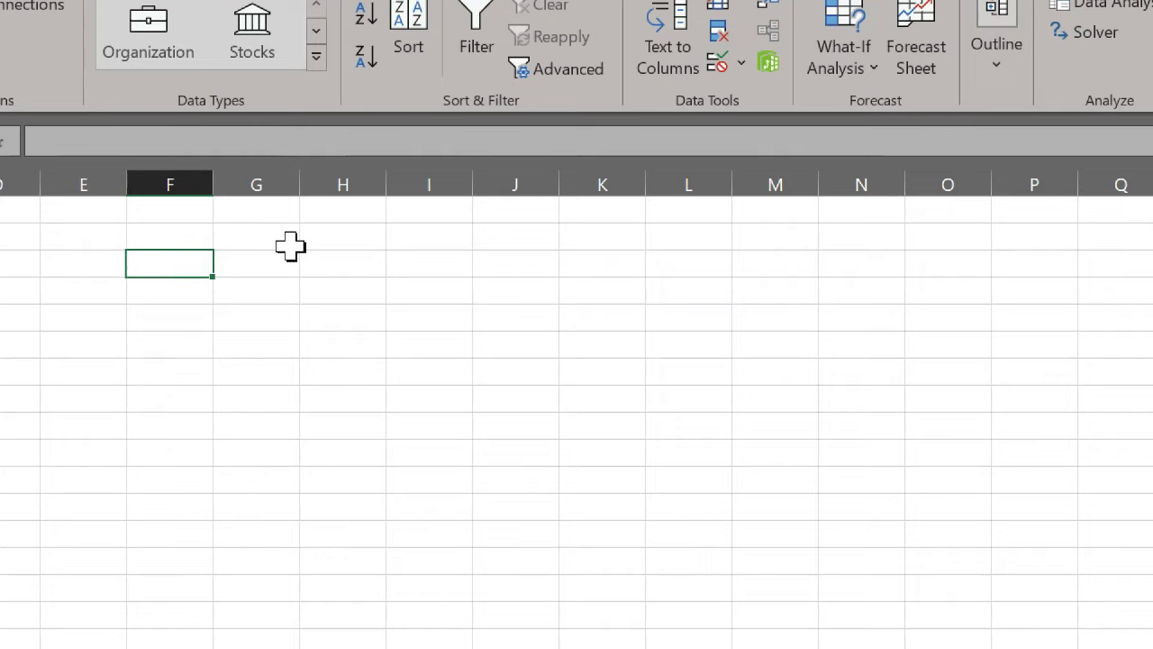
Step: Type headers Item, Date and Qty across F3:H3, then select F4:H12 beneath them
type("Item")
key("Tab")
type("Date")
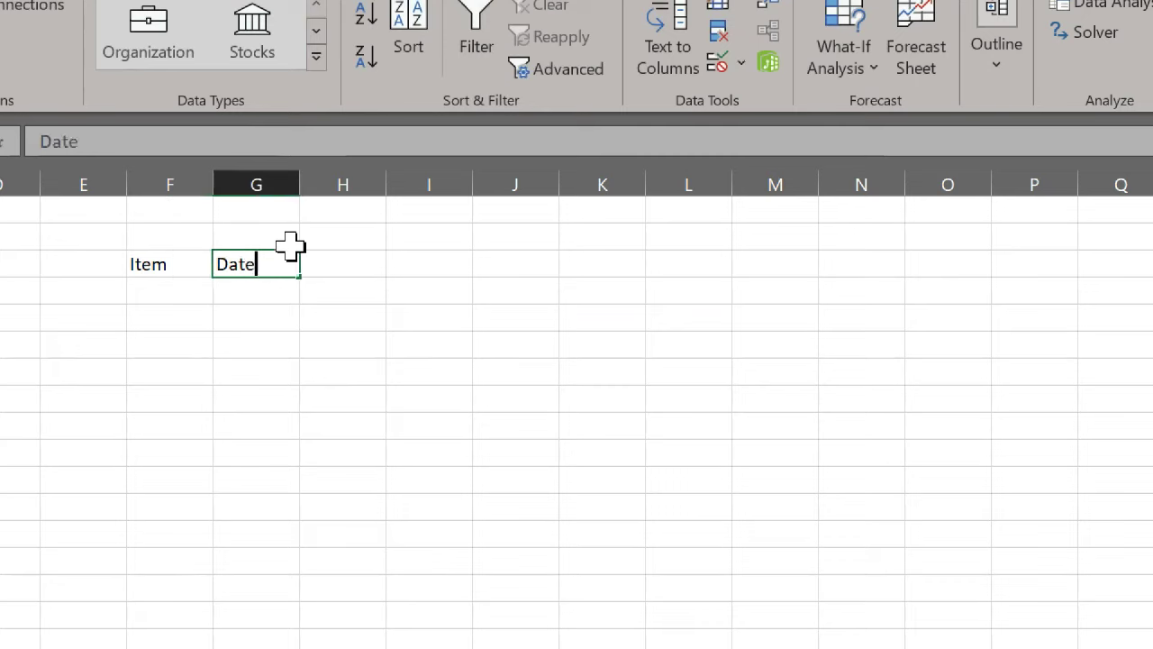
key("Tab")
type("Qty")
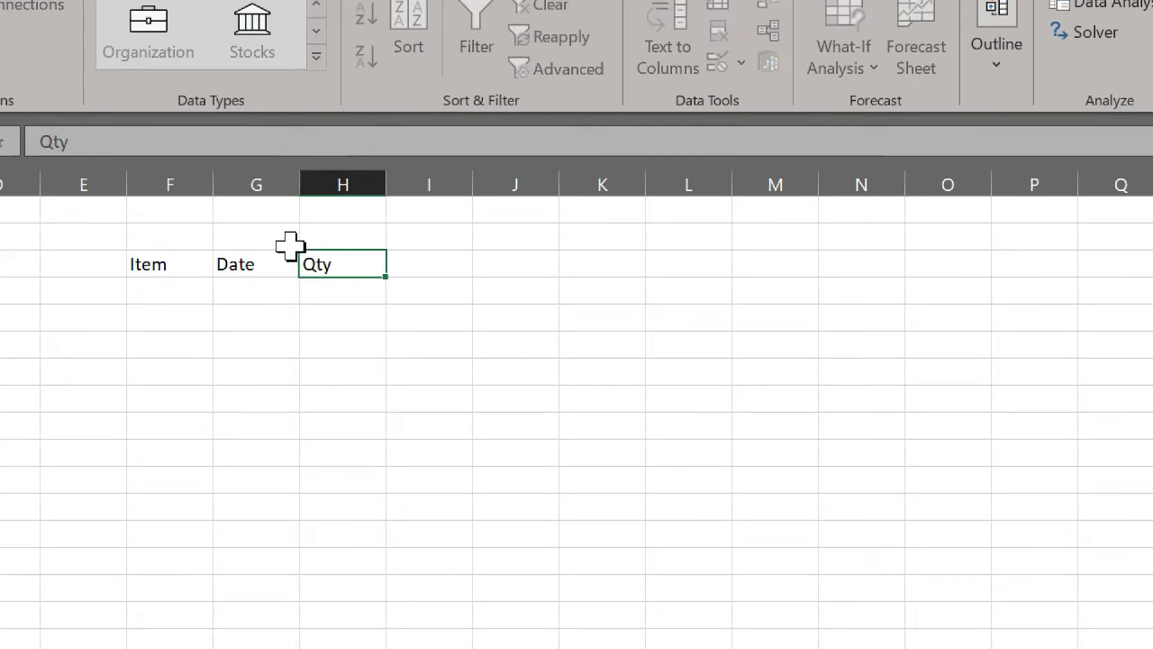
key("Return")
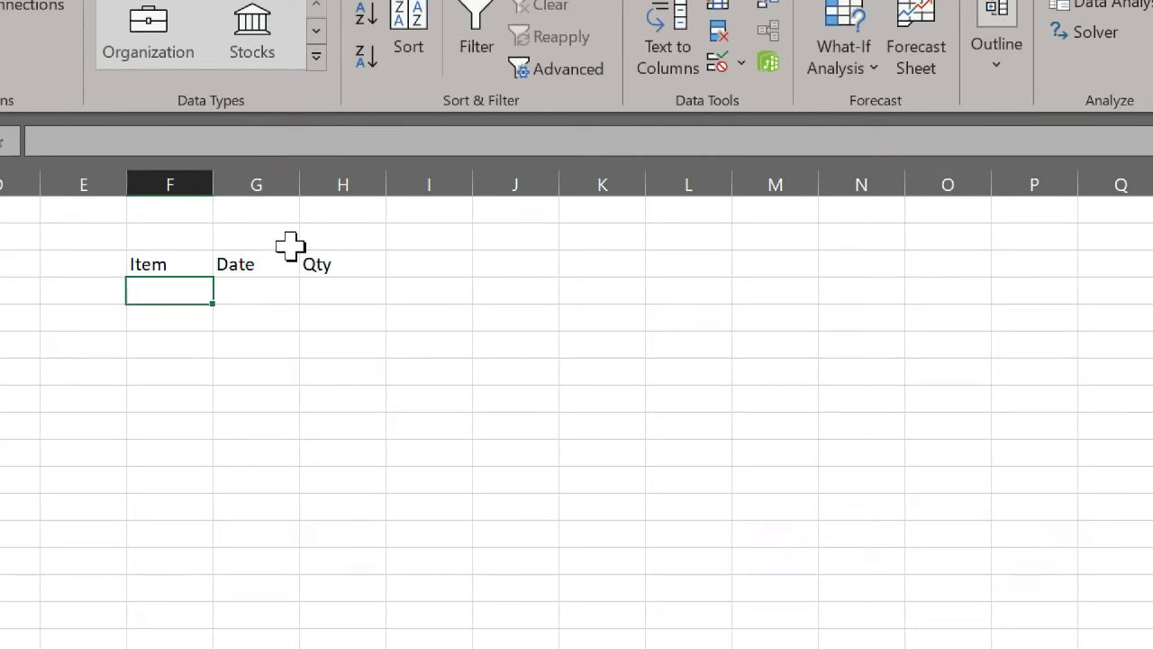
key("Right")
key("Right")
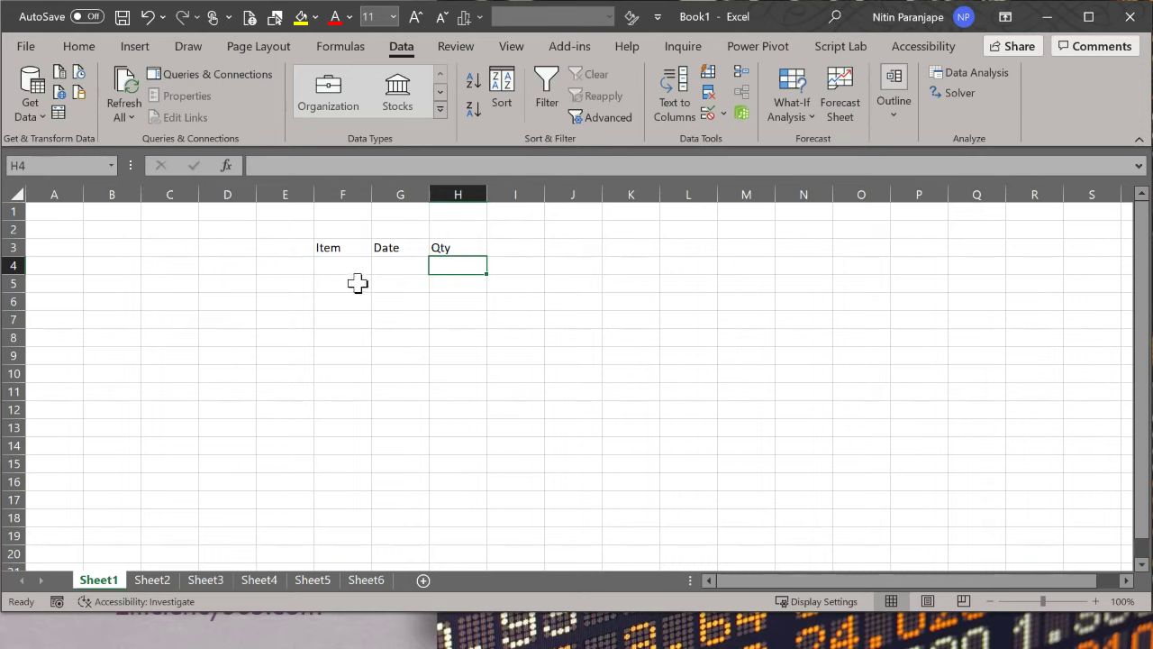
left_click_drag(363, 271, 460, 414)
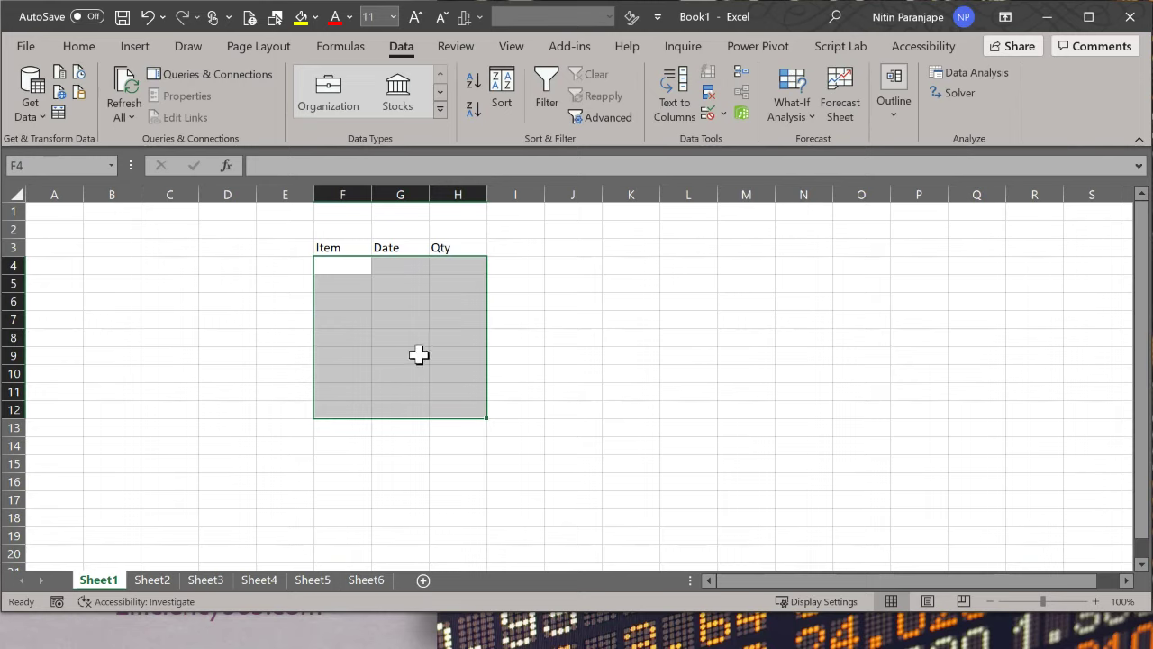
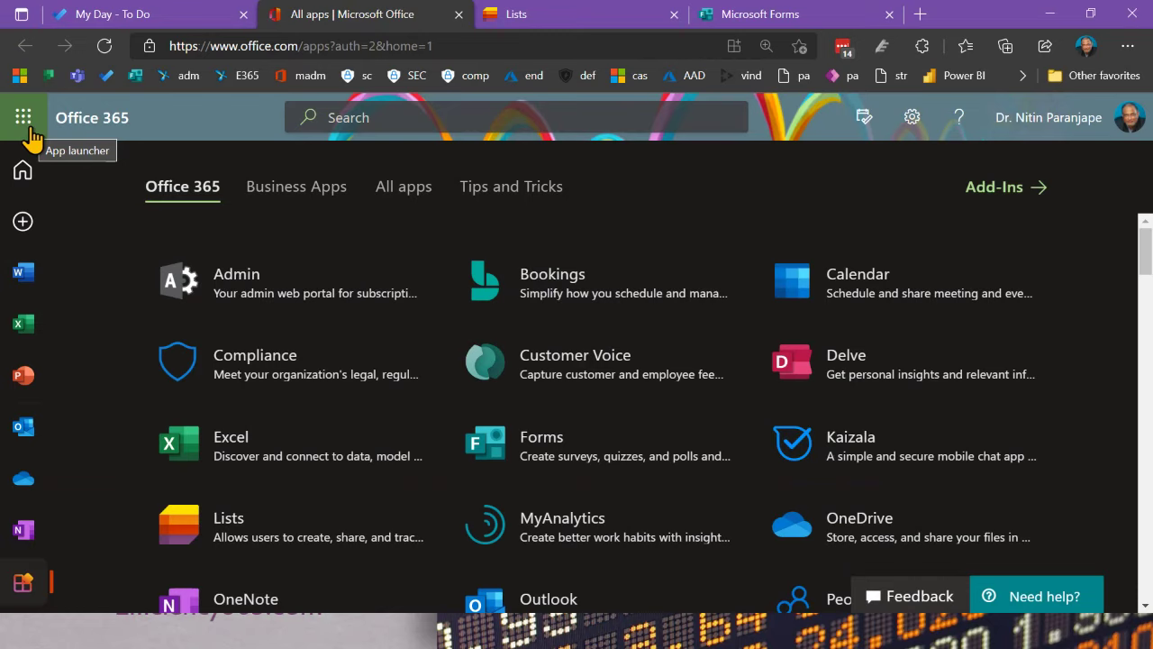
Step: Launch Microsoft Lists from the Office 365 All apps page
left_click(28, 130)
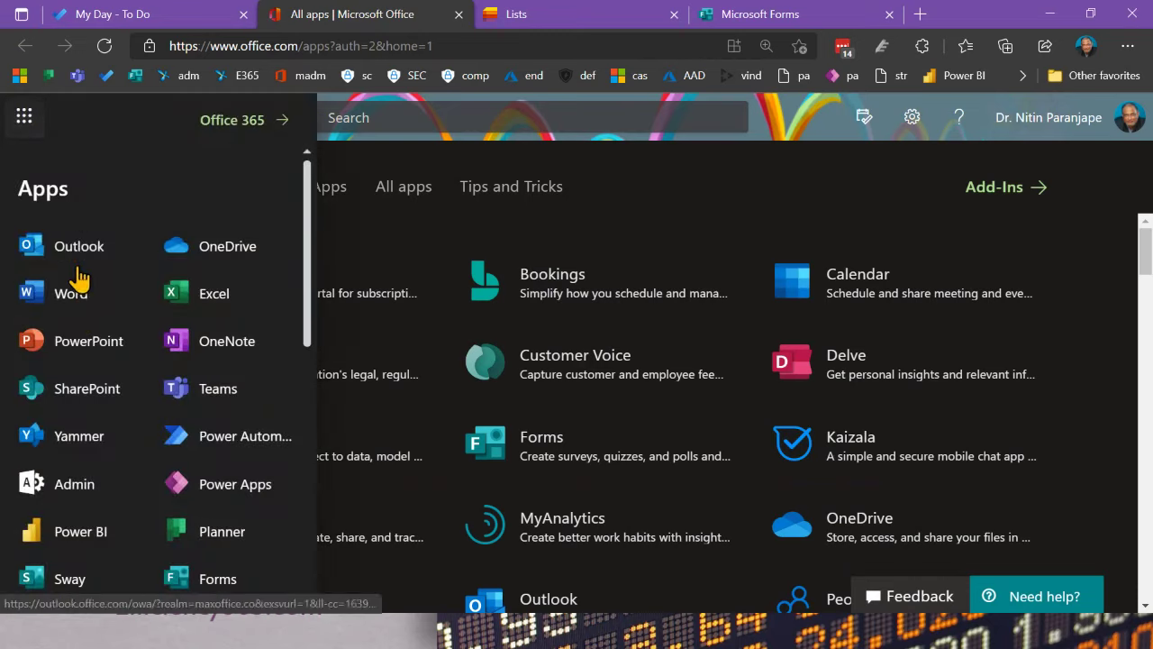
scroll(81, 279, "down", 7)
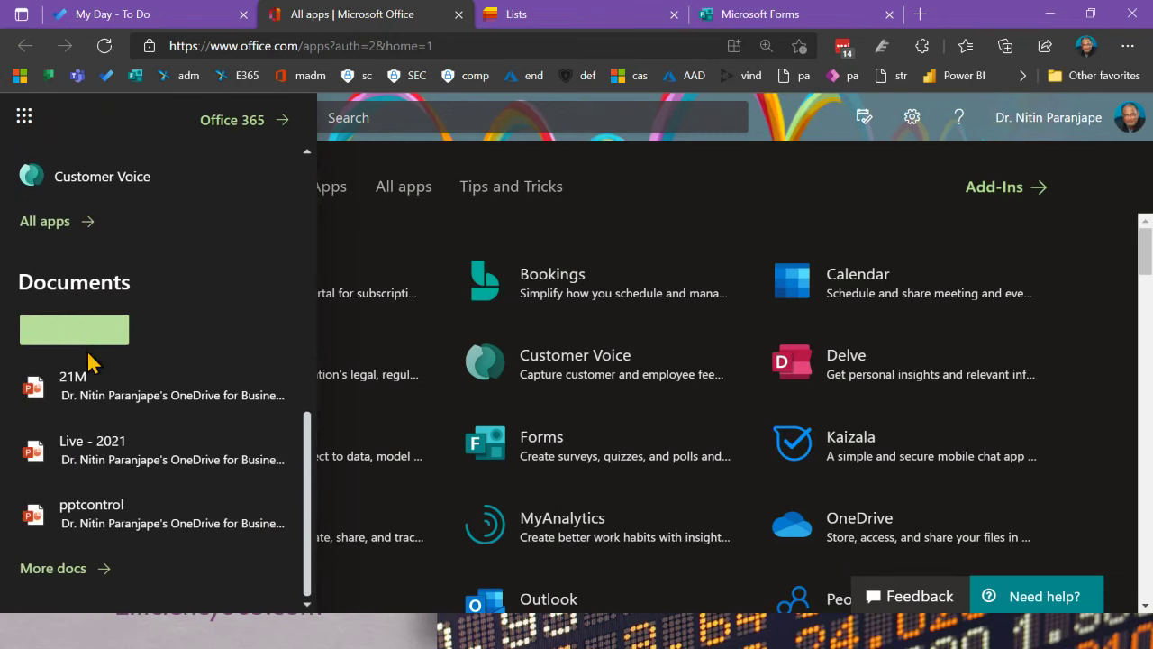
left_click(790, 203)
scroll(797, 284, "down", 2)
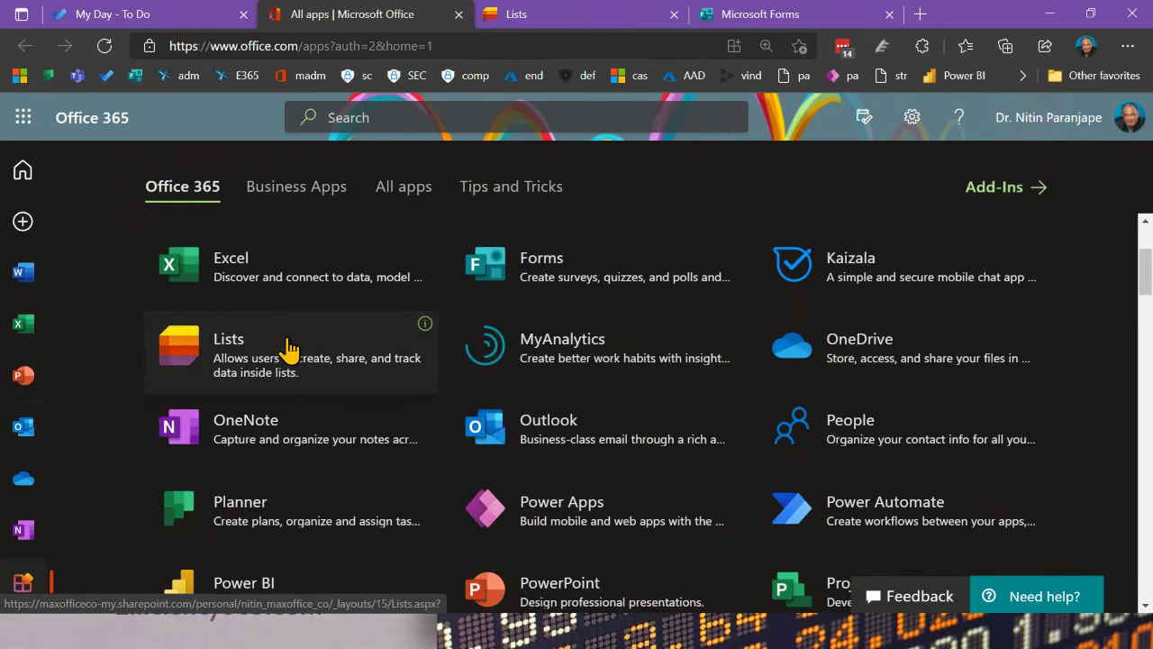
left_click(288, 350)
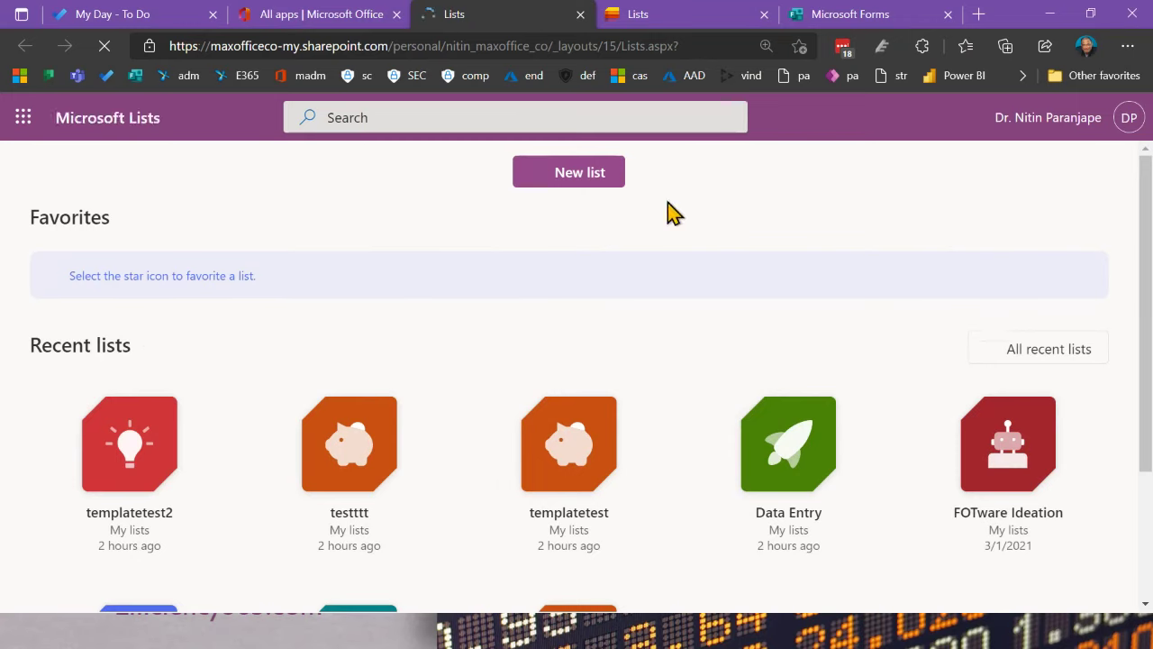
Step: Close the duplicate Lists tab and start a new list from the Lists home page
left_click(764, 14)
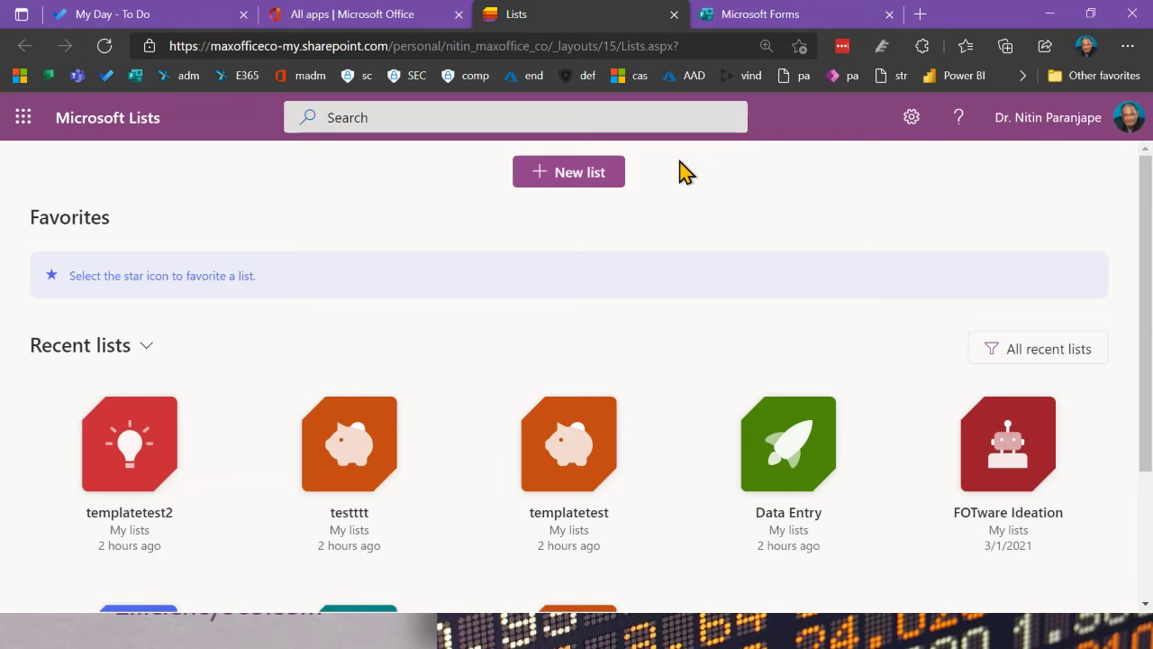
left_click(610, 181)
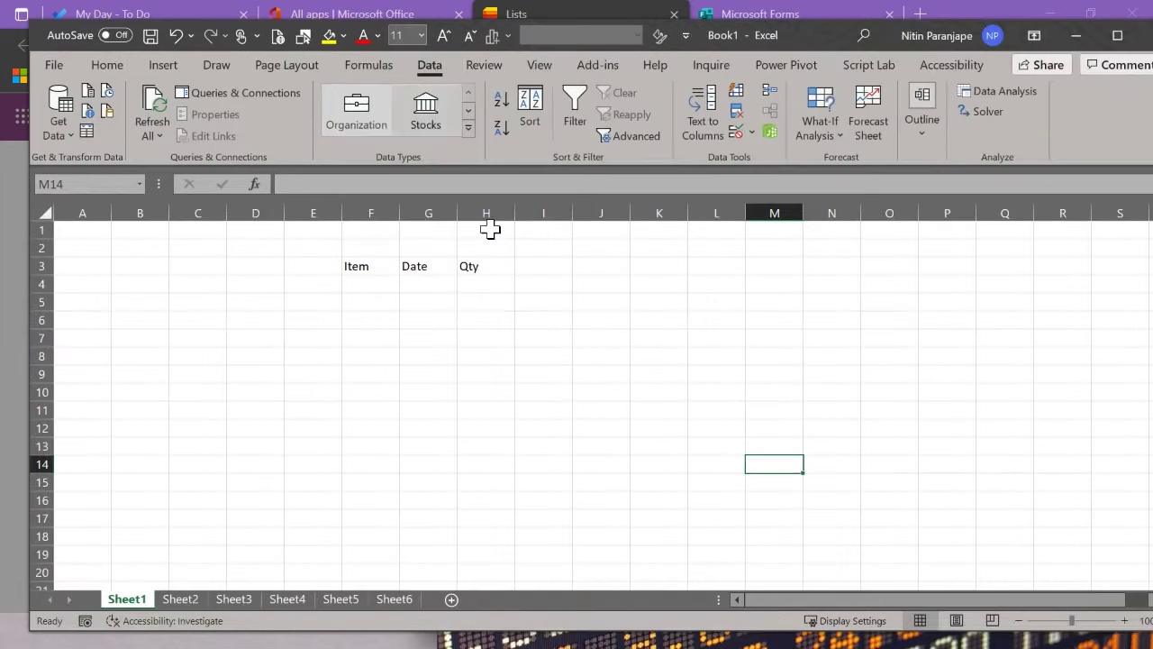
Step: Select the Item, Date and Qty range F3:H8 in Excel, then return to the browser
left_click(377, 283)
left_click_drag(373, 265, 486, 361)
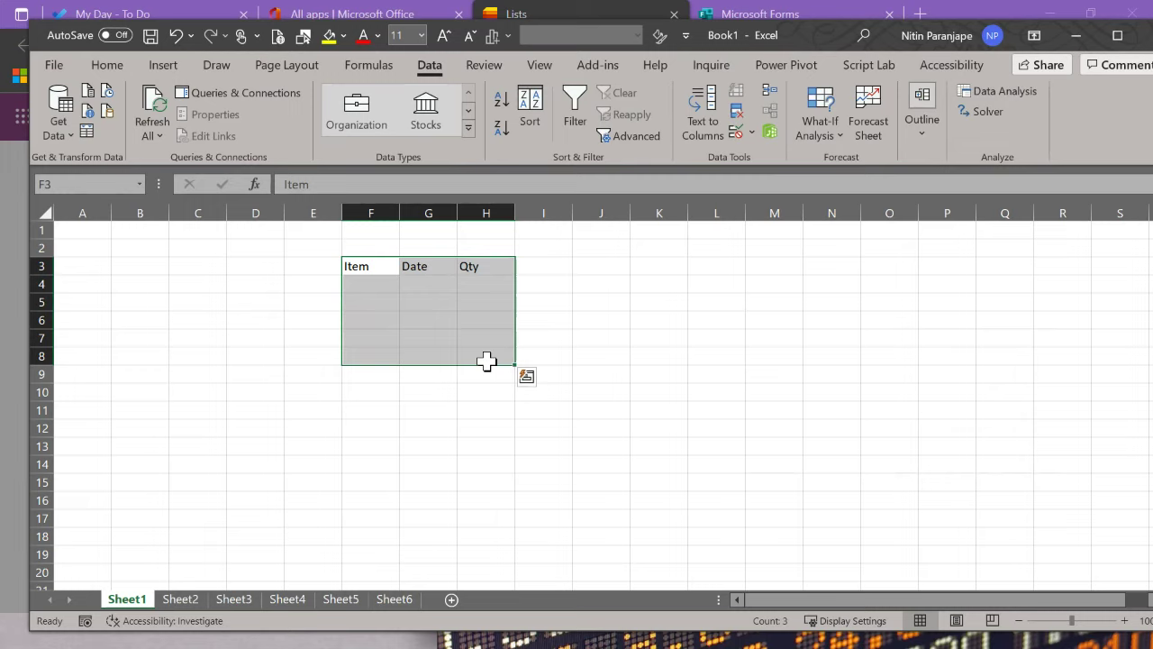
key("alt+Tab")
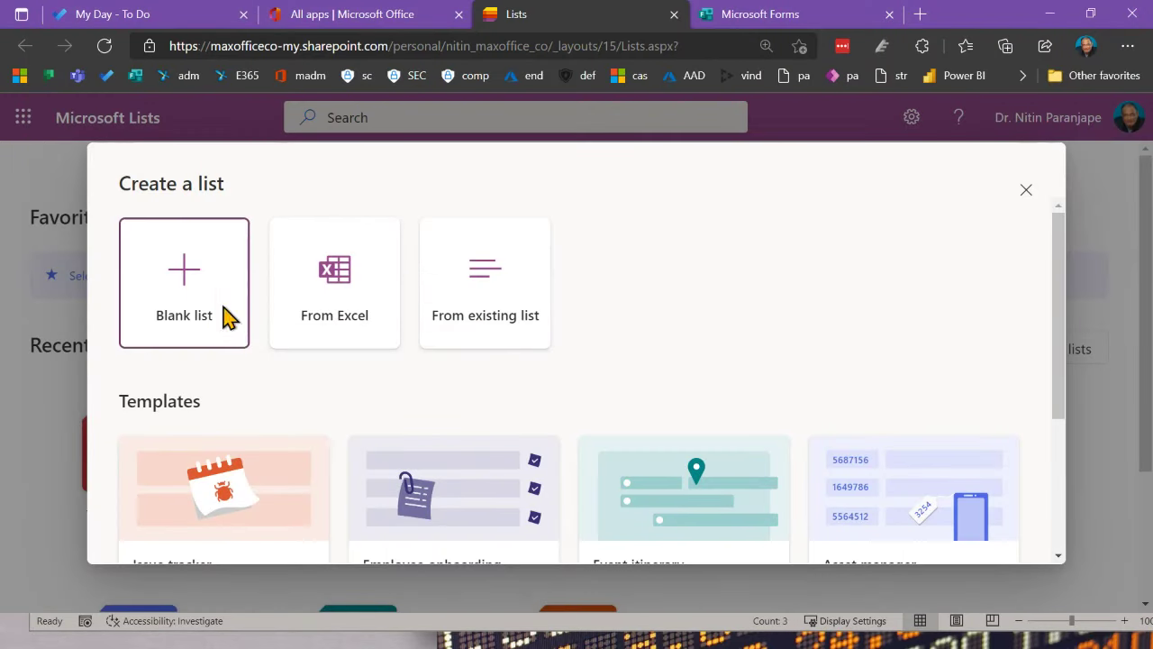
Step: Open the Blank list form, close it and reopen the create-a-list options
left_click(227, 317)
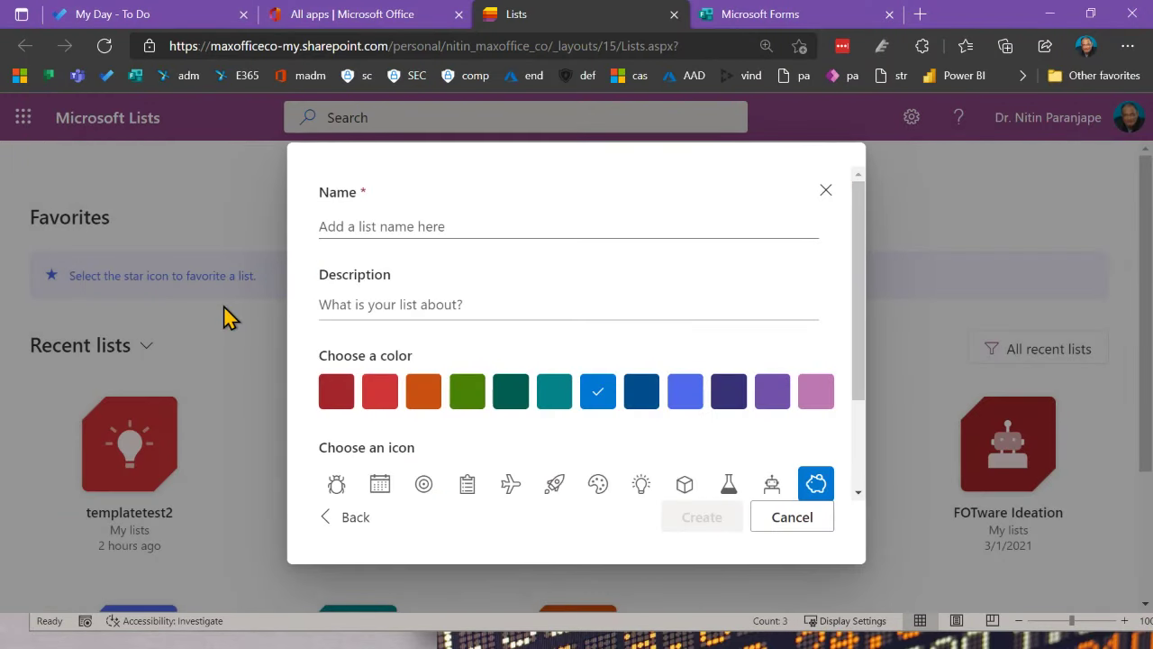
left_click(827, 191)
left_click(590, 184)
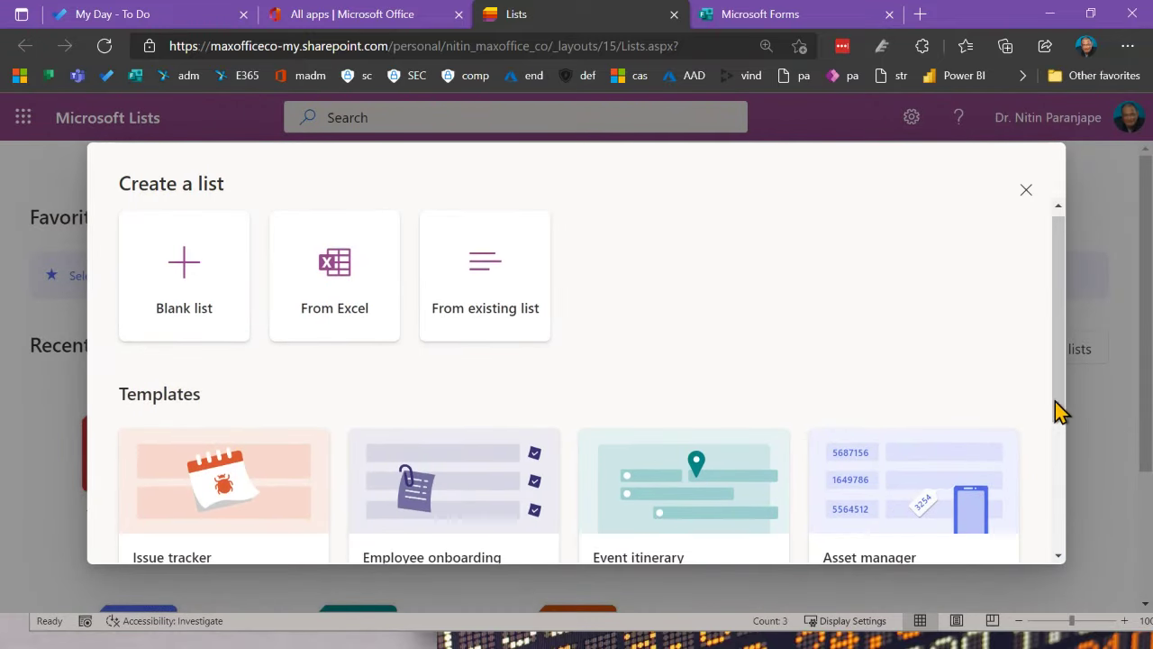
Step: Preview the Recruitment tracker template and scroll through its sample candidate table
left_click_drag(1069, 420, 1076, 559)
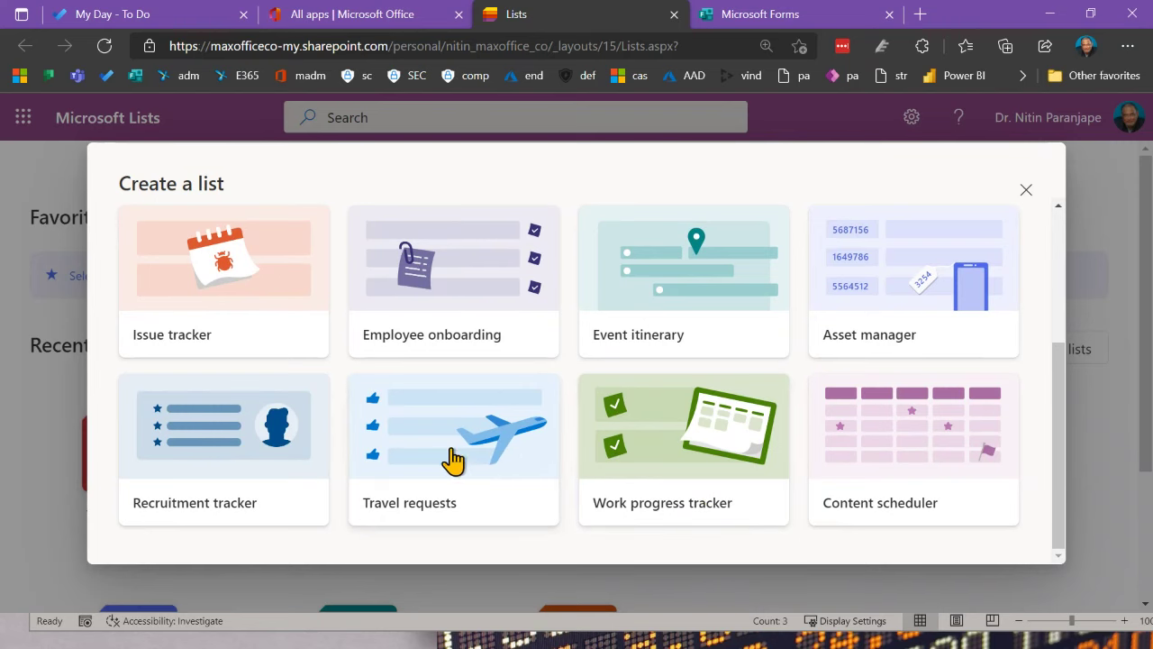
left_click(293, 441)
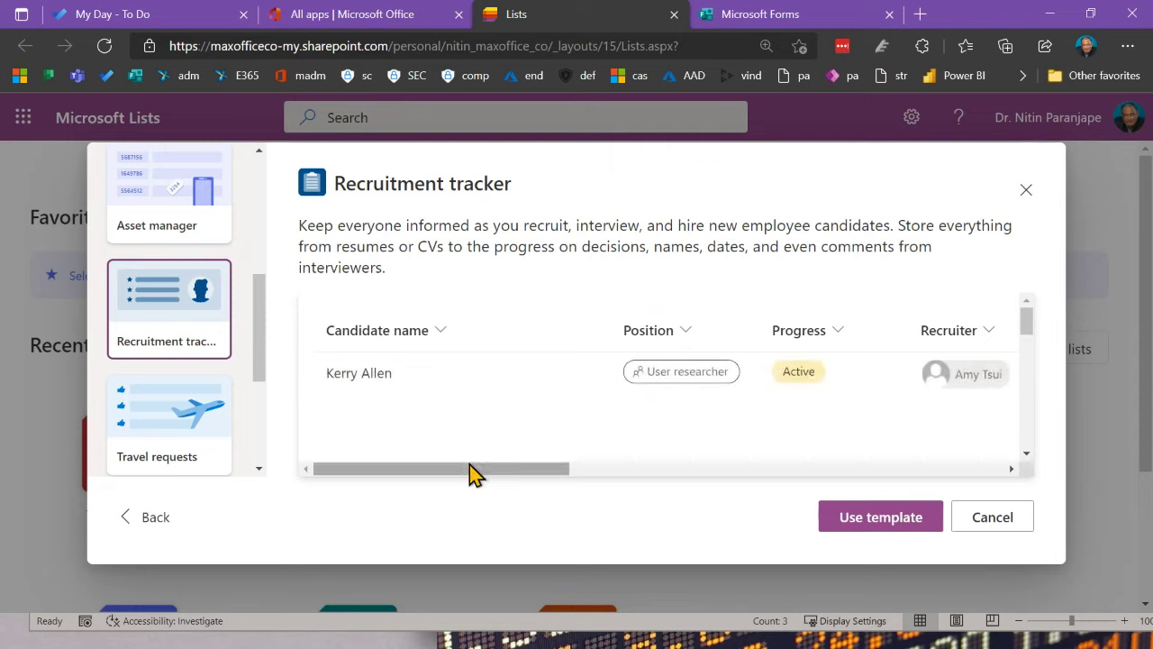
left_click_drag(471, 476, 943, 538)
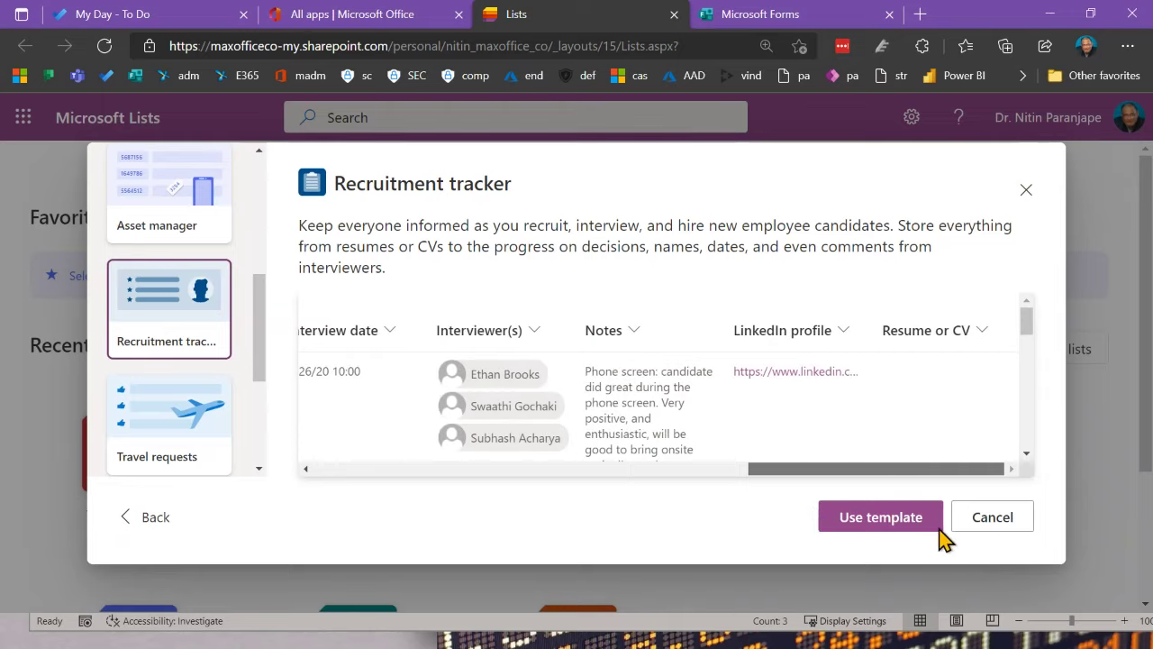
left_click_drag(901, 469, 431, 448)
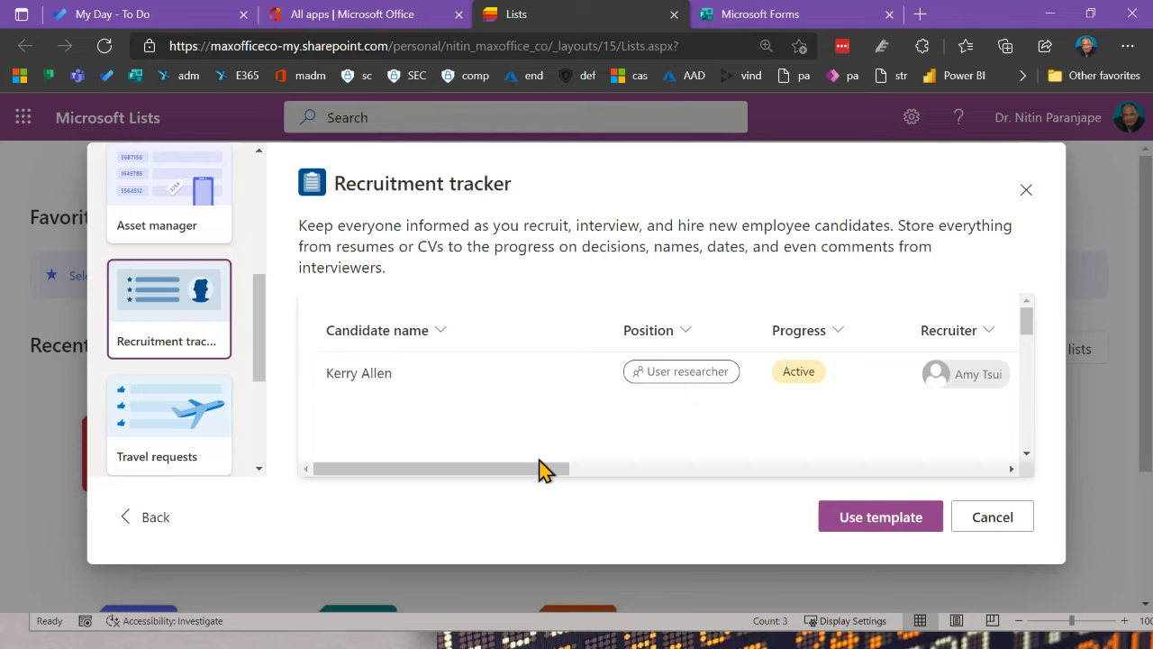
left_click_drag(537, 475, 628, 479)
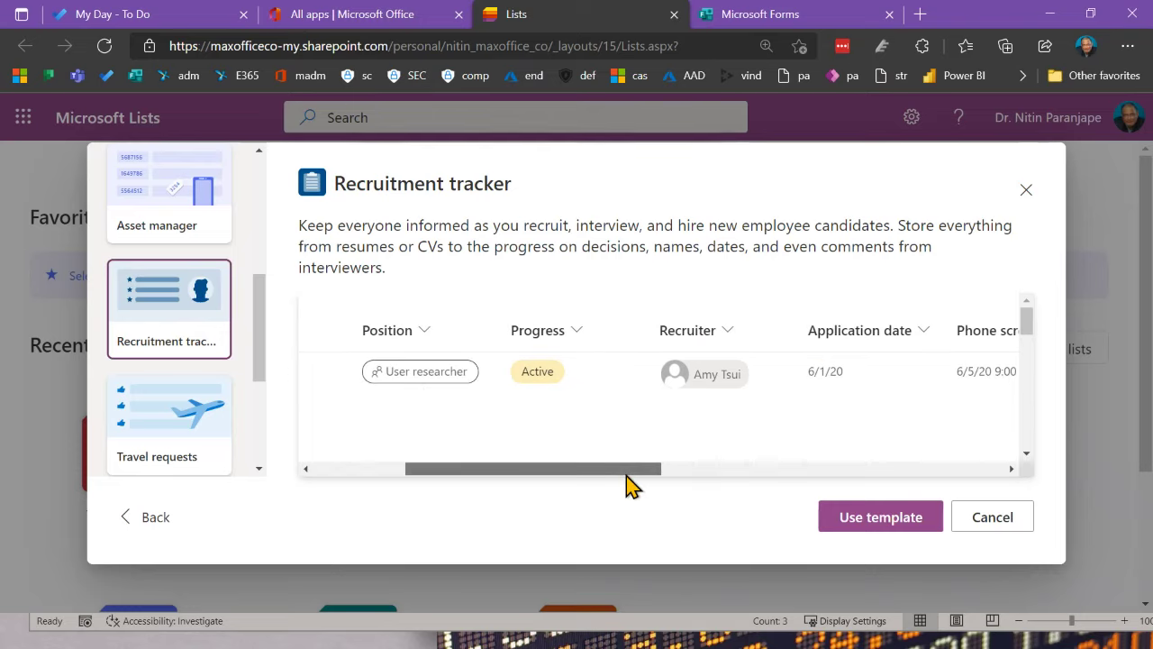
left_click_drag(628, 485, 1026, 512)
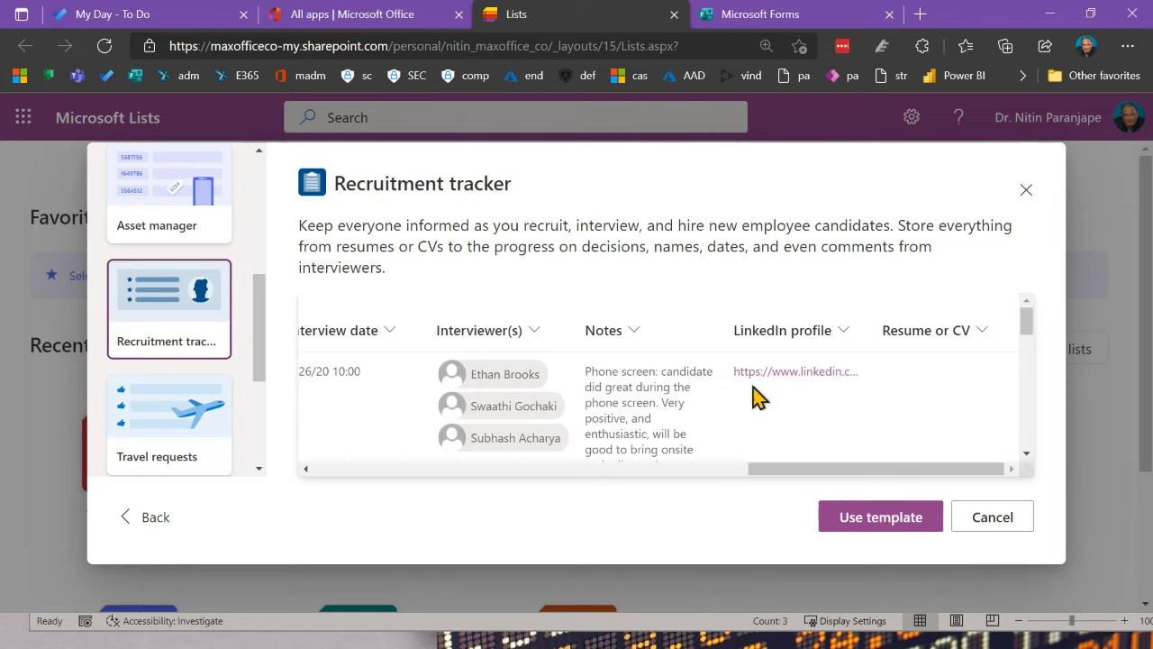
left_click_drag(766, 475, 298, 452)
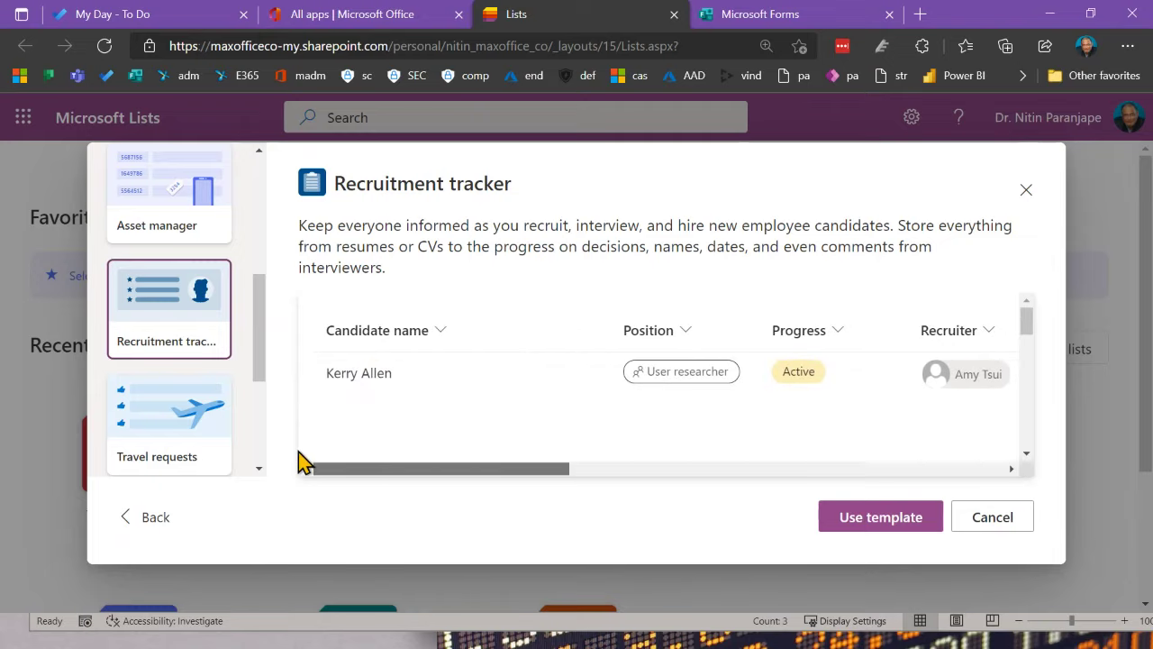
scroll(203, 439, "up", 5)
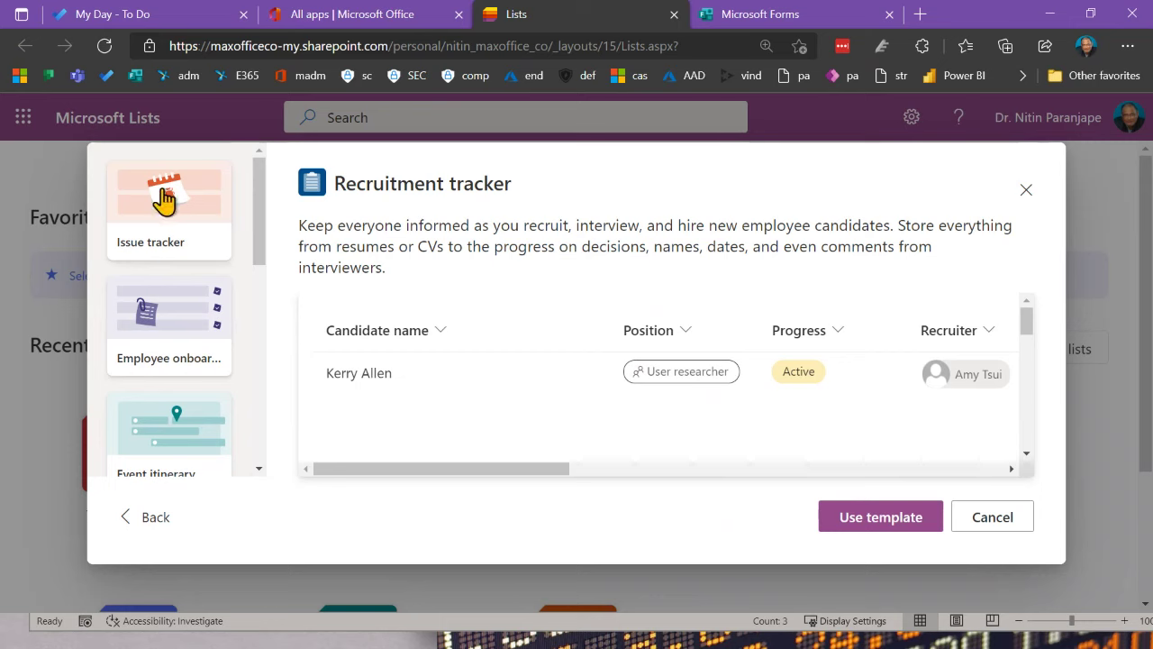
Step: Preview the Issue tracker template and scroll through its sample table
left_click(159, 193)
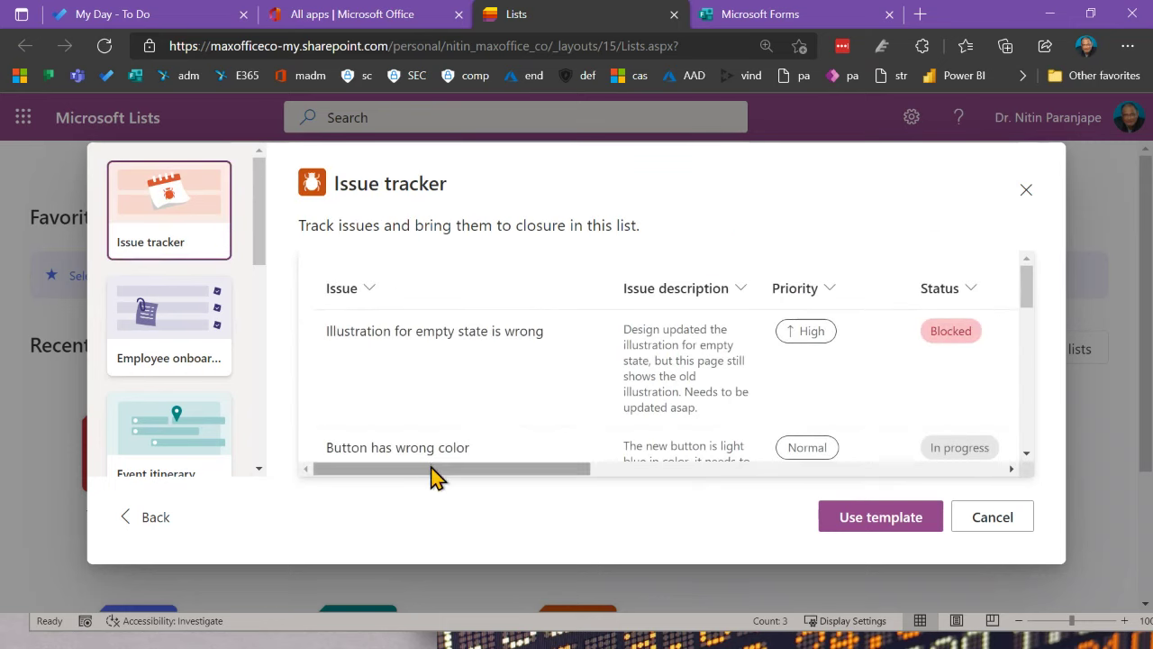
left_click_drag(440, 472, 363, 478)
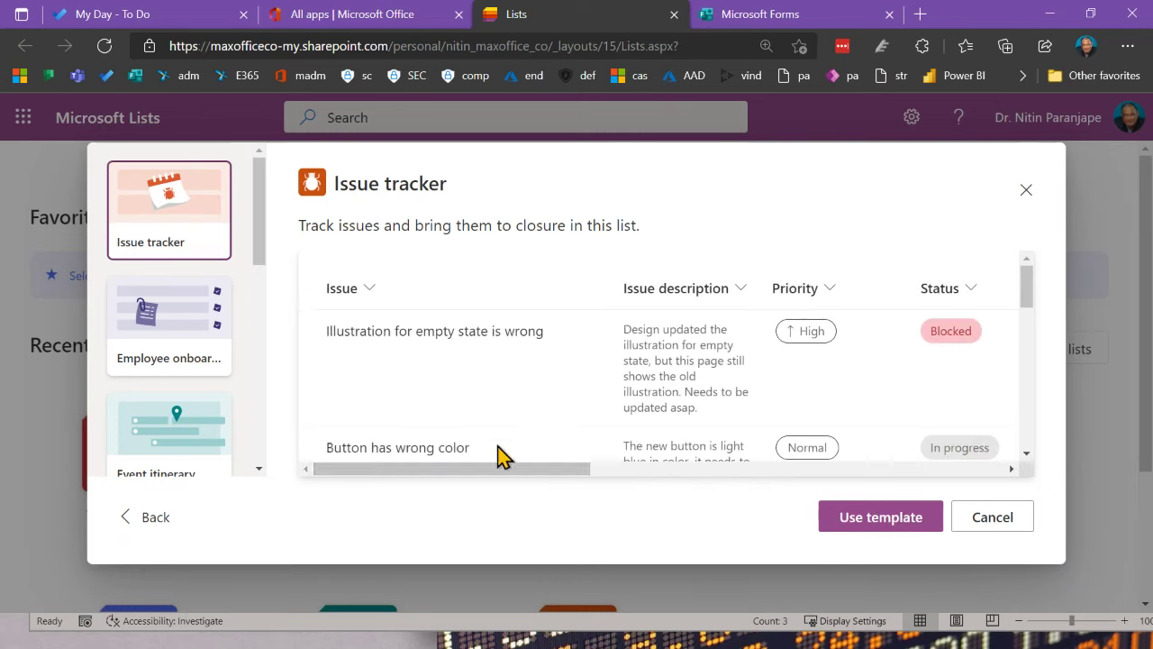
left_click_drag(502, 471, 715, 480)
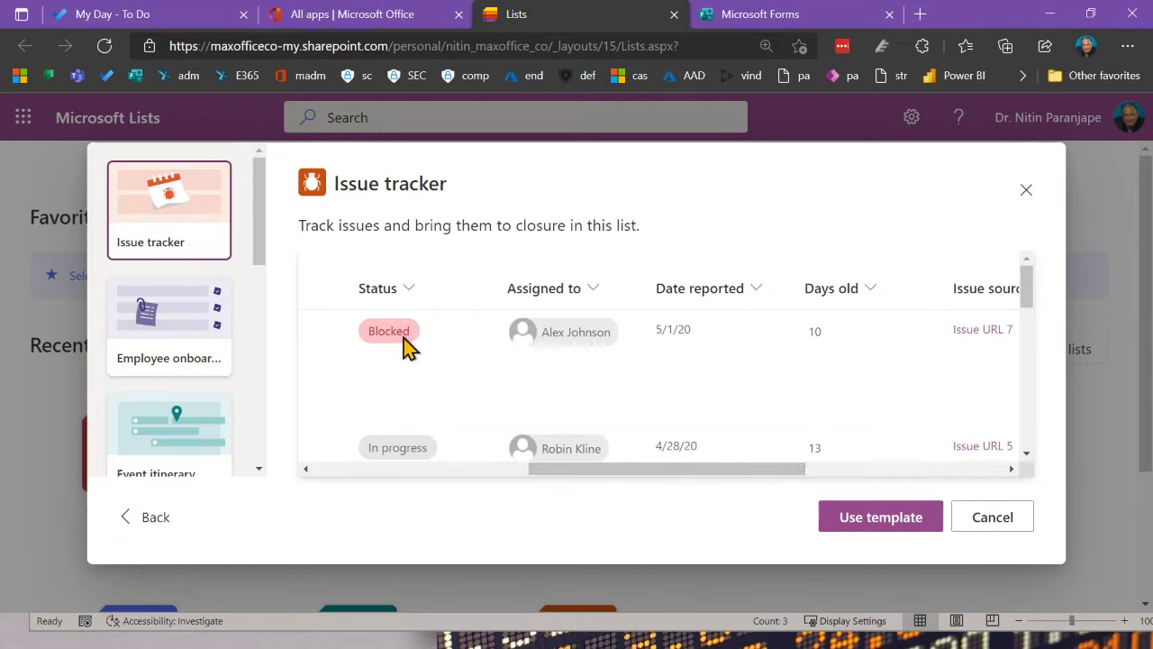
scroll(747, 425, "down", 2)
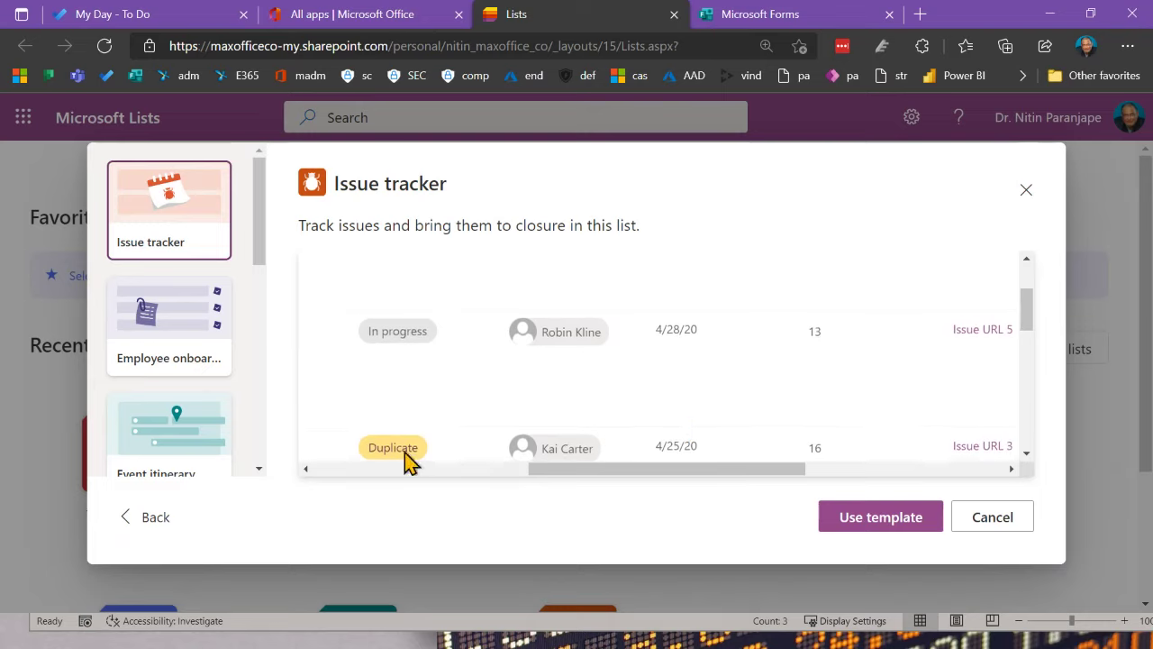
scroll(613, 387, "down", 3)
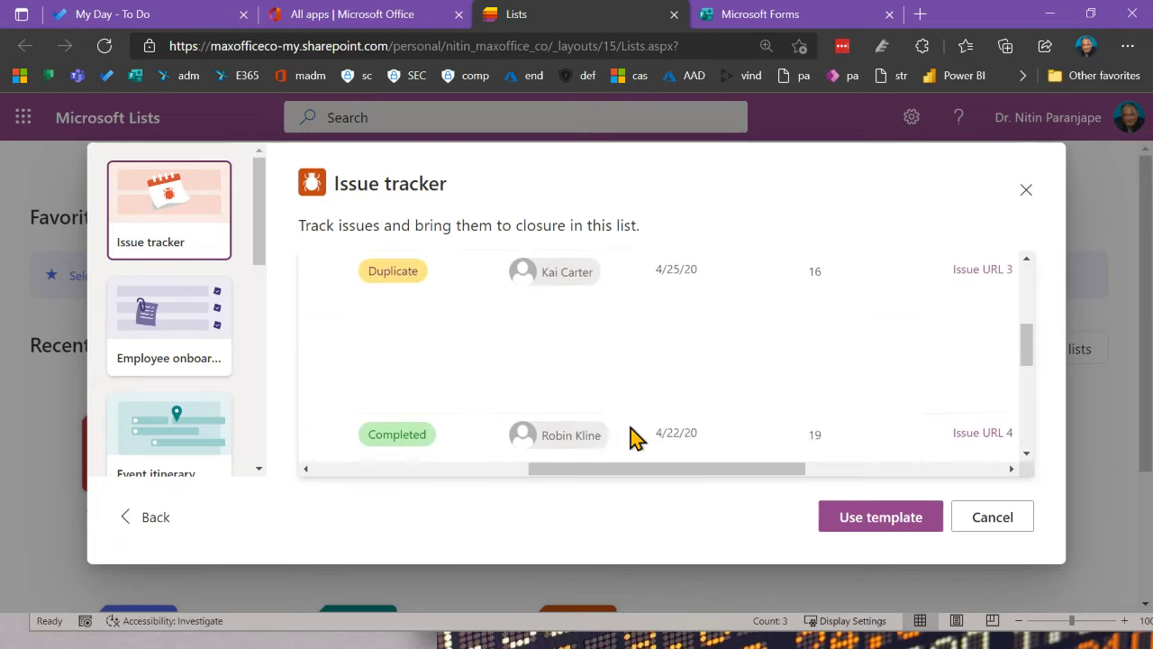
scroll(635, 437, "down", 2)
left_click_drag(616, 470, 947, 489)
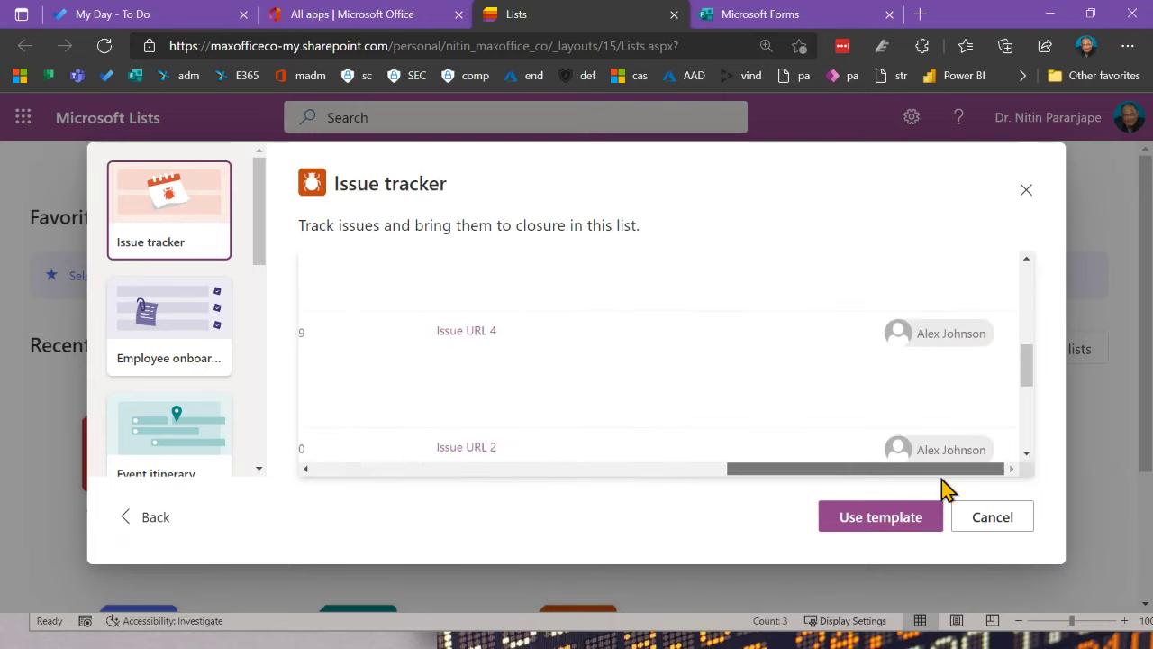
left_click_drag(741, 476, 174, 425)
Step: Browse the Employee onboarding and Event itinerary templates, then preview Asset manager
left_click(178, 357)
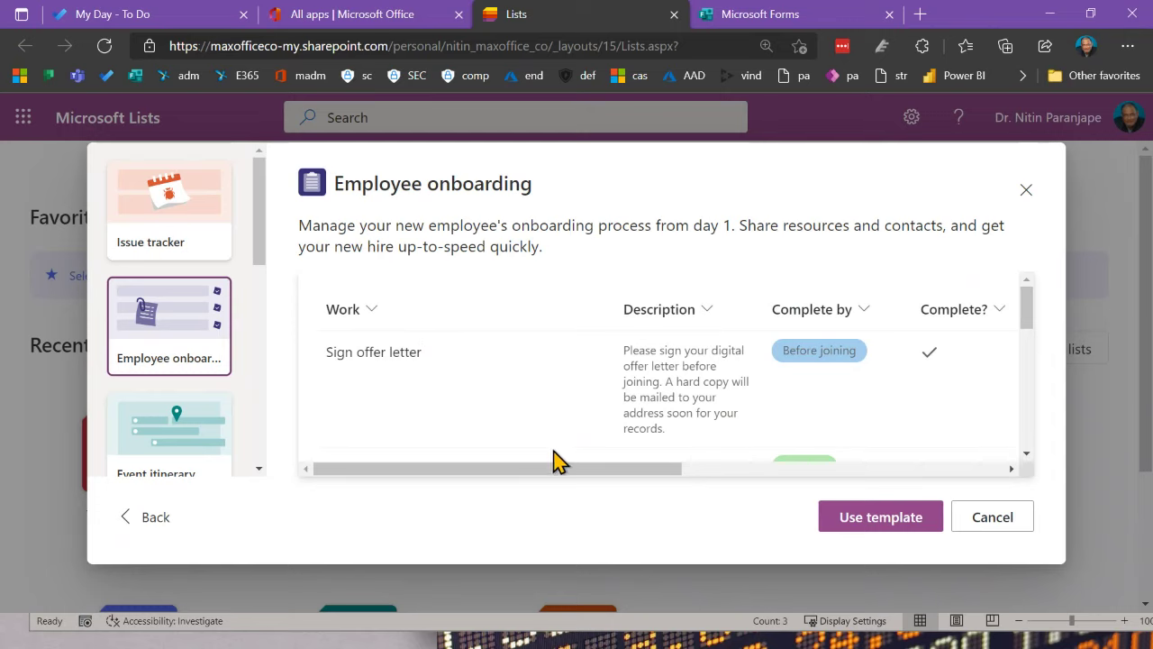
left_click(187, 438)
scroll(197, 433, "down", 3)
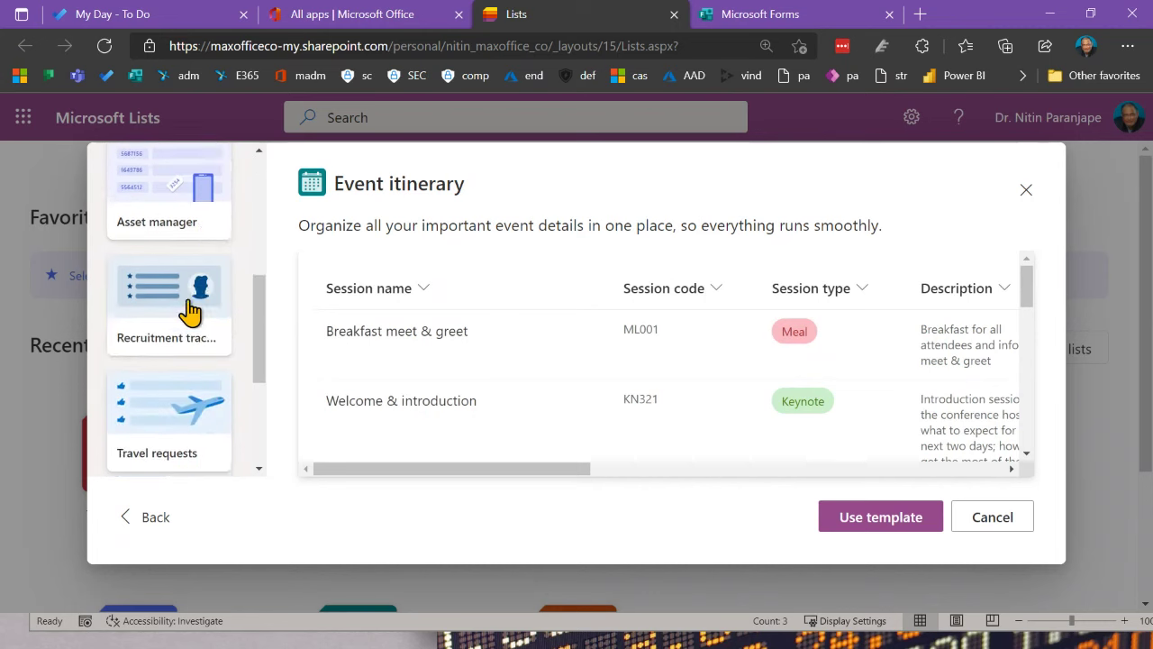
left_click(185, 225)
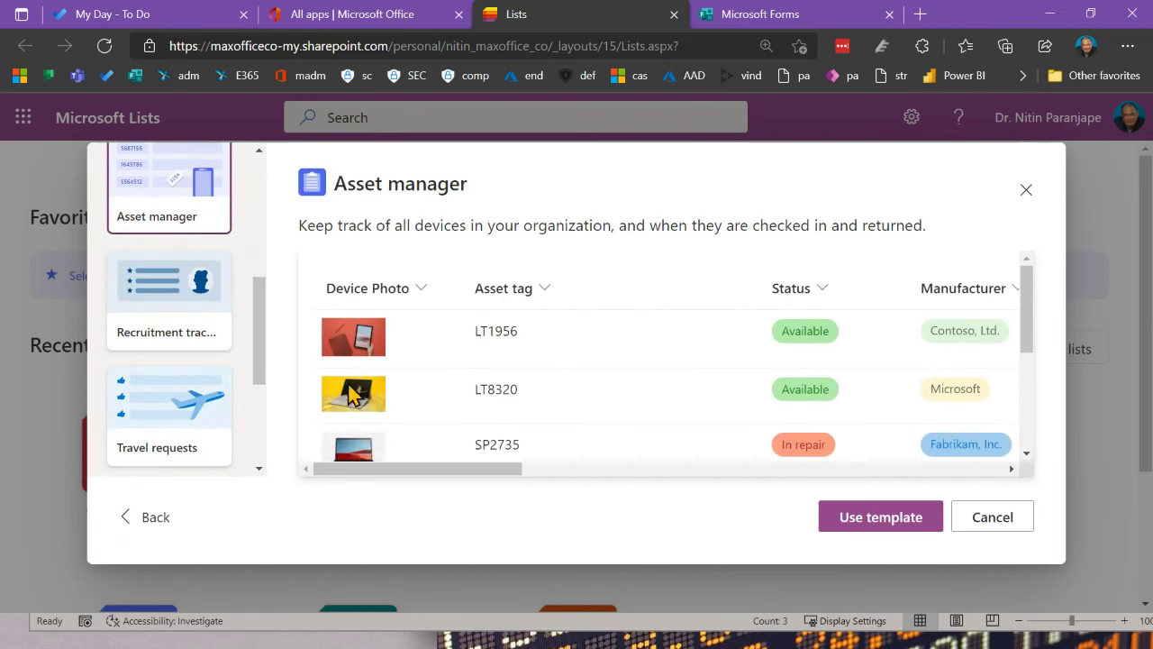
left_click_drag(451, 470, 345, 458)
Step: Start a blank list, replacing the name 'Live Event Demo' with 'Packaging'
left_click(152, 517)
left_click(186, 316)
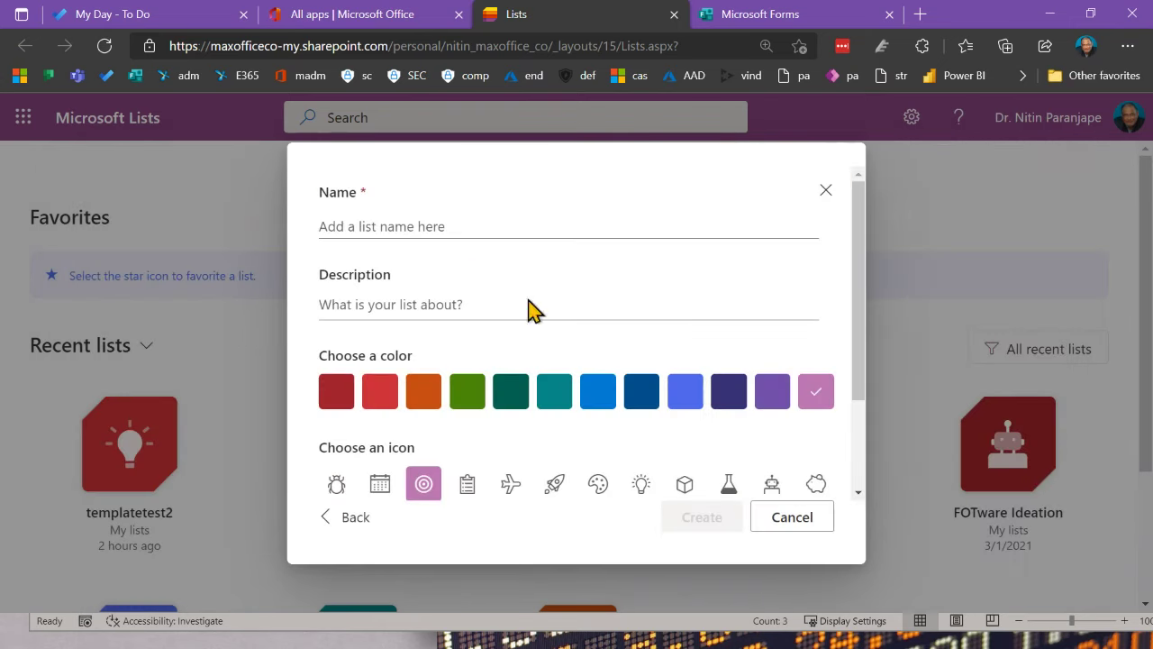
left_click(496, 226)
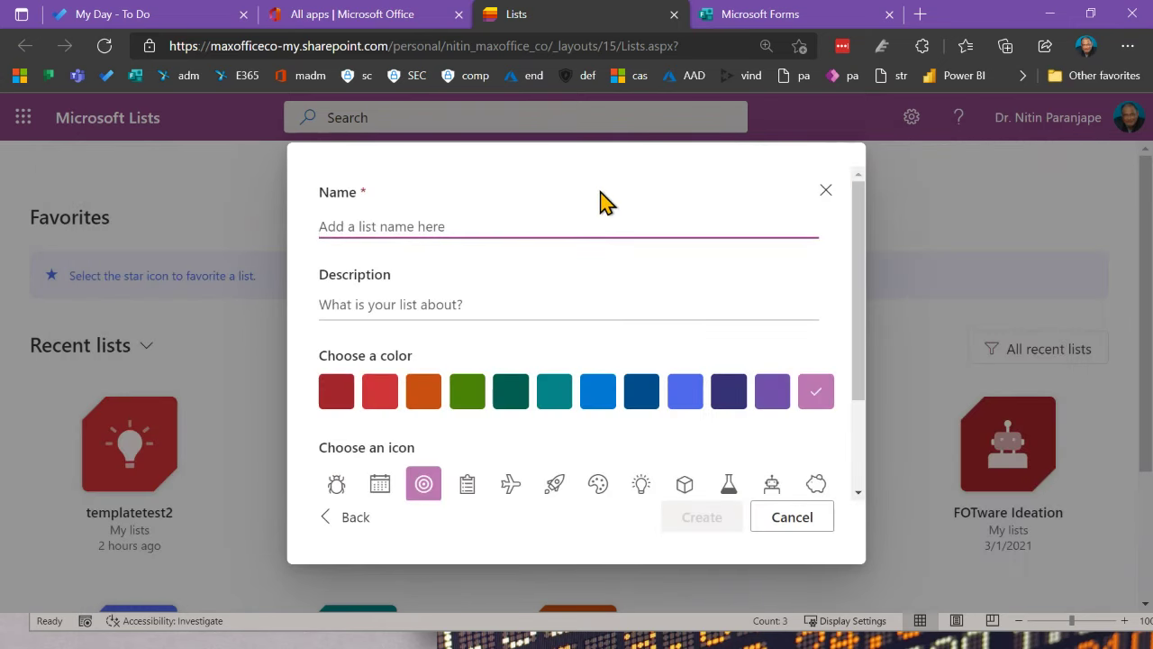
type("Live E")
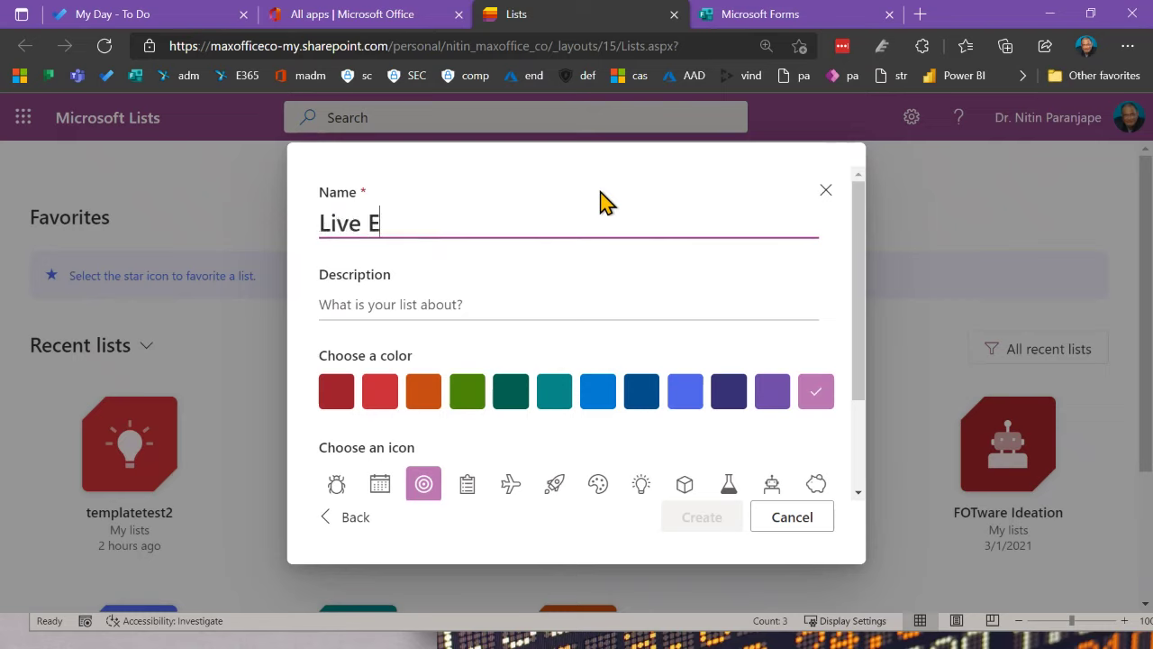
type("vent Demo")
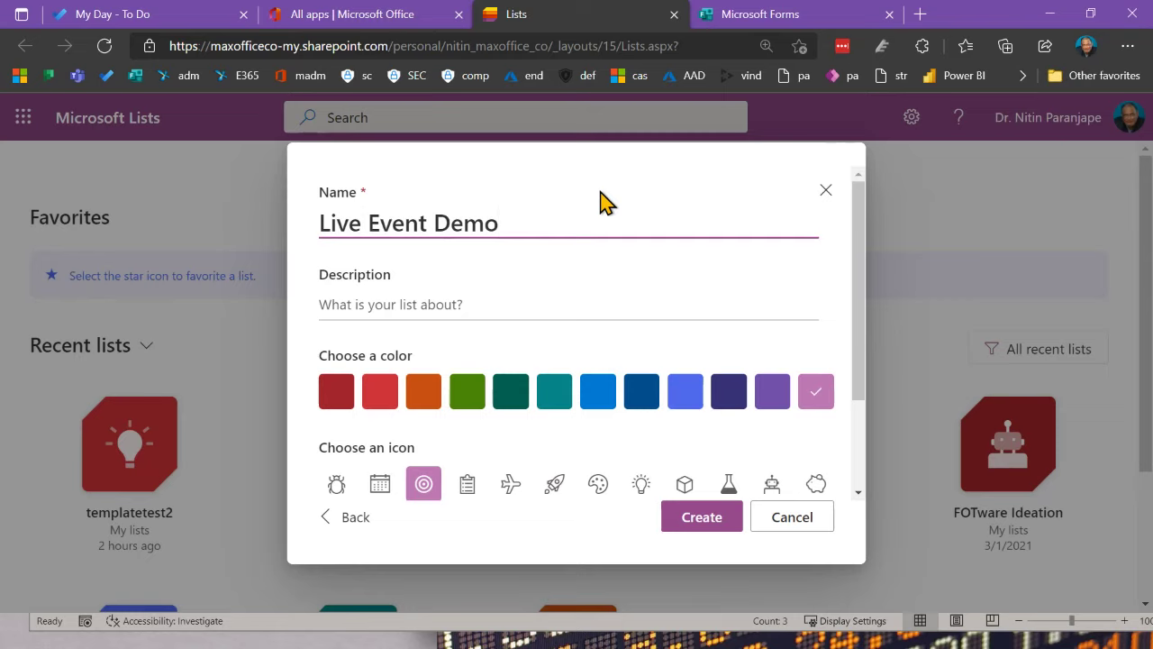
key("ctrl+a")
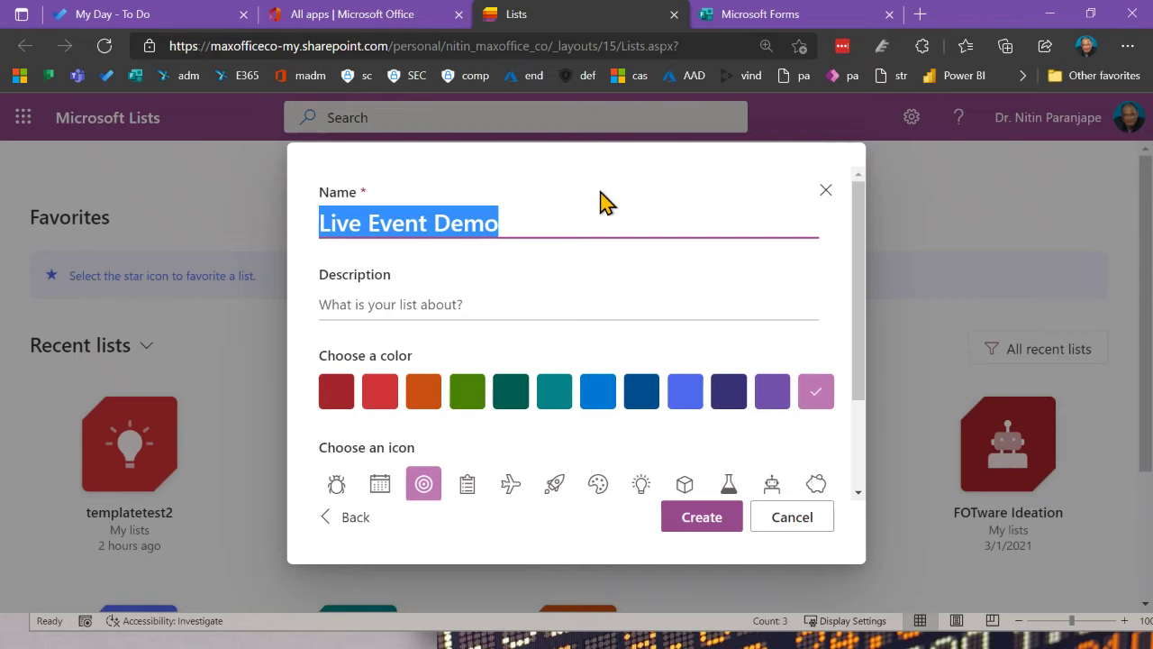
type("Pack")
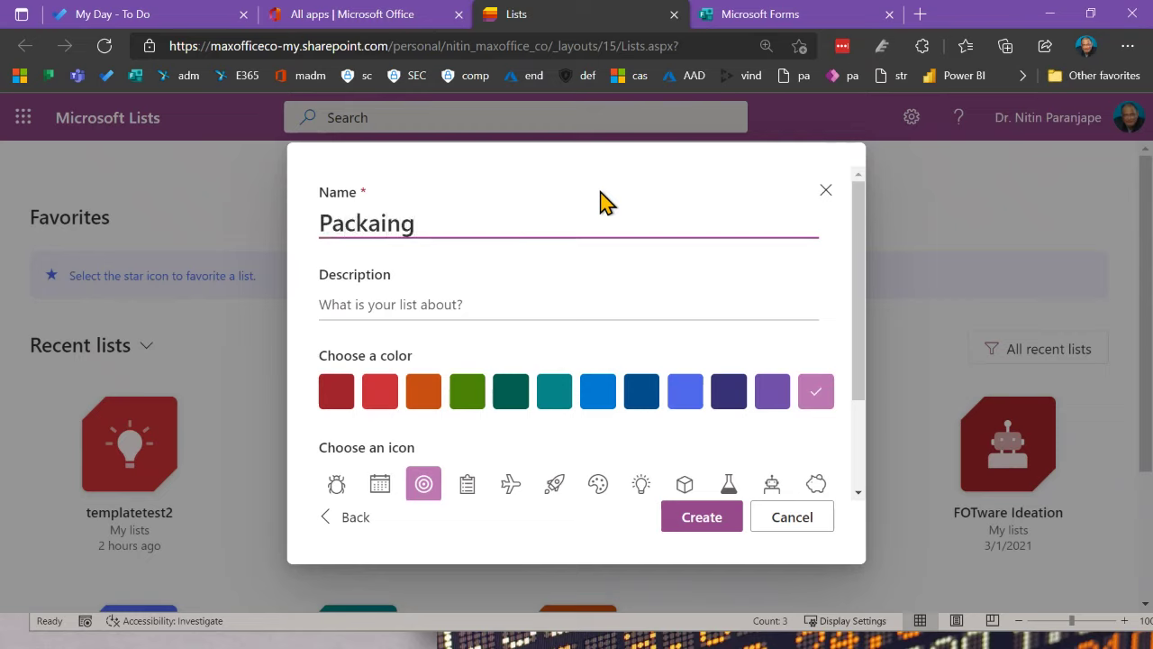
type("aging")
Step: Give the list a blue colour and flask icon, save it to My lists and create it
left_click(437, 303)
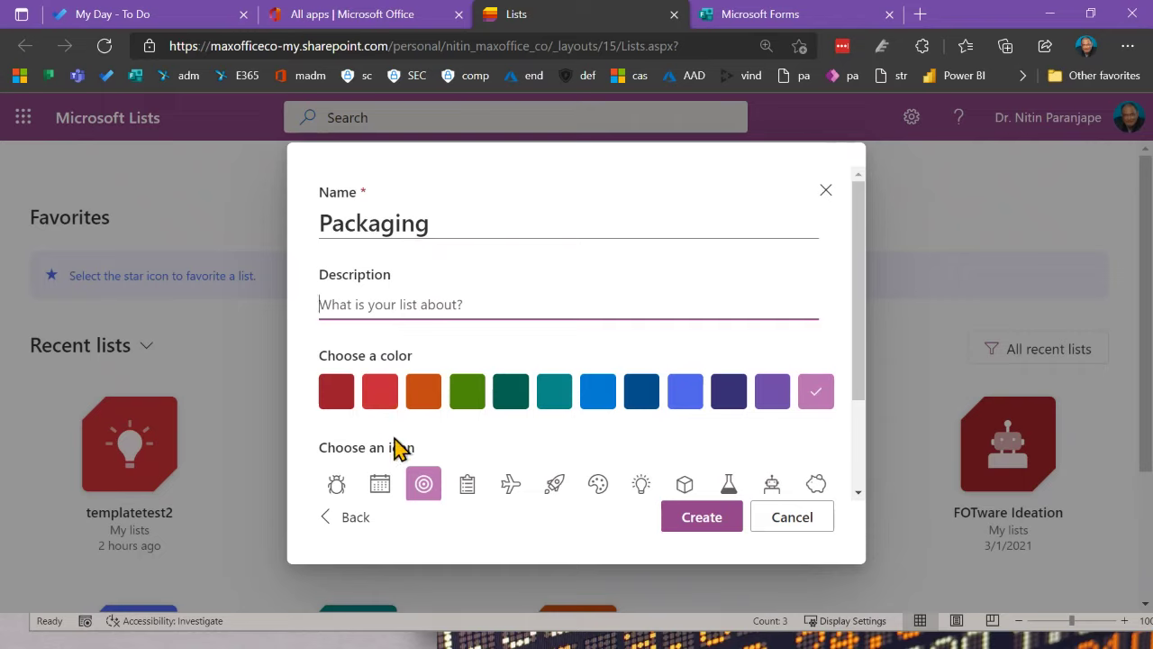
left_click(610, 397)
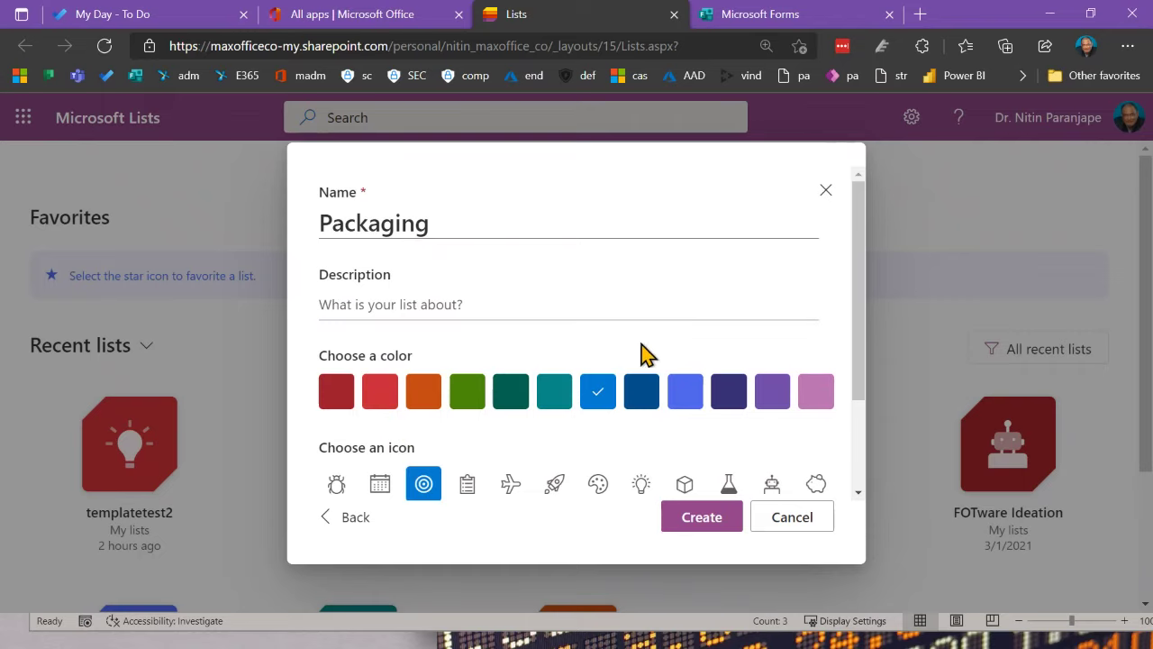
scroll(787, 478, "down", 2)
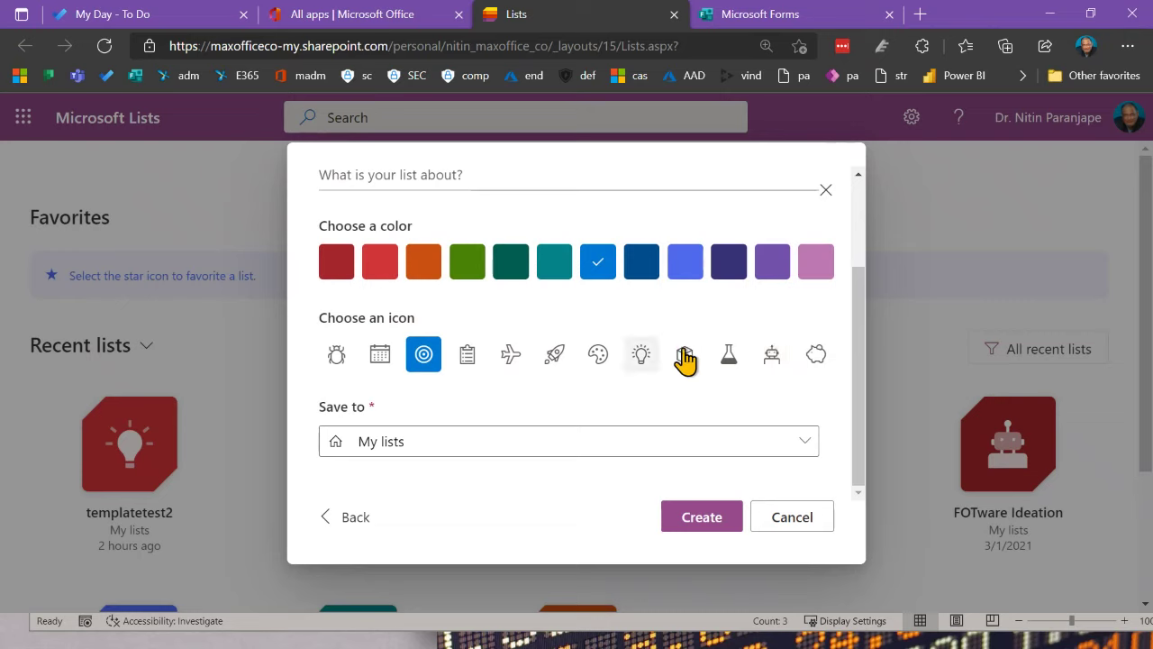
left_click(728, 356)
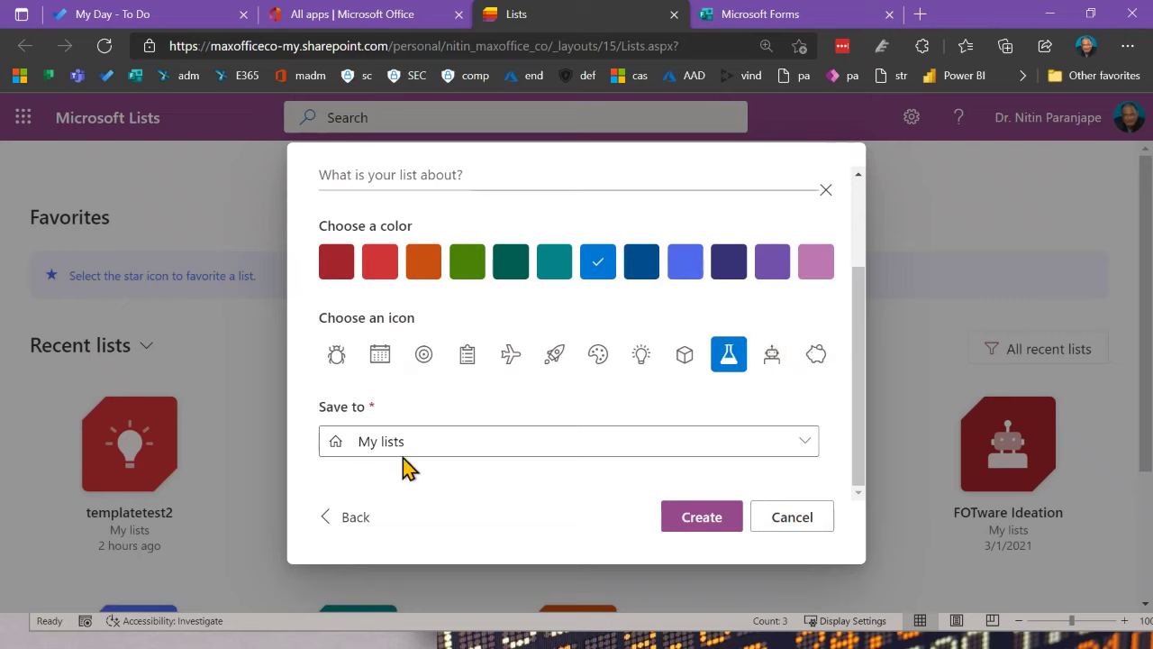
left_click(449, 442)
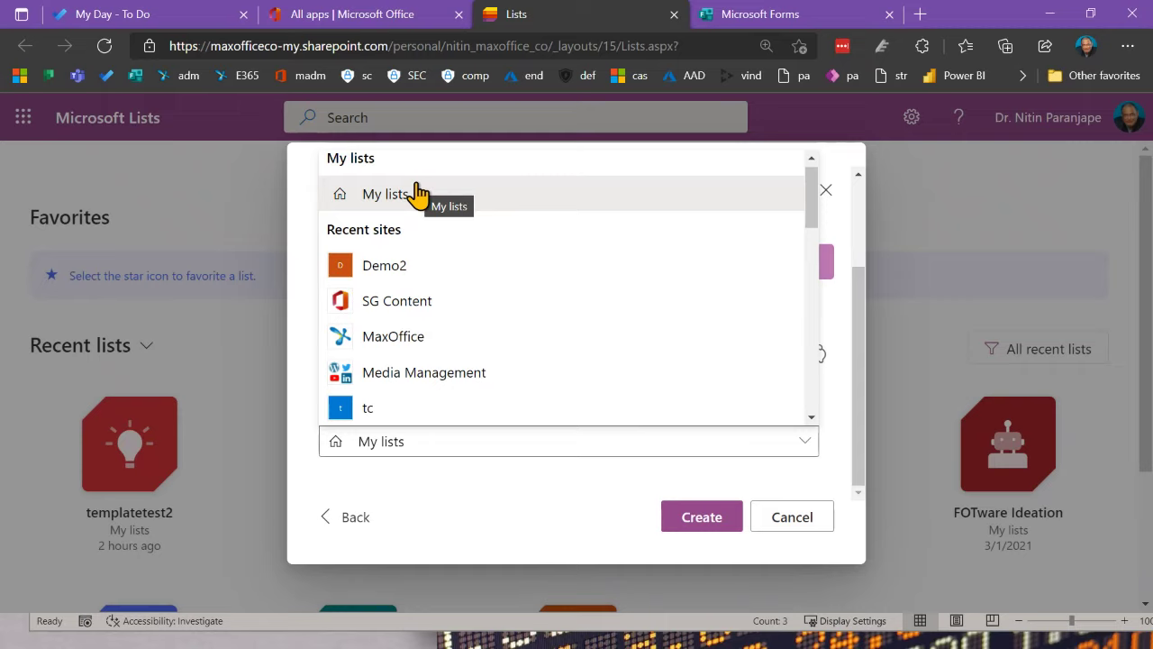
scroll(530, 285, "down", 5)
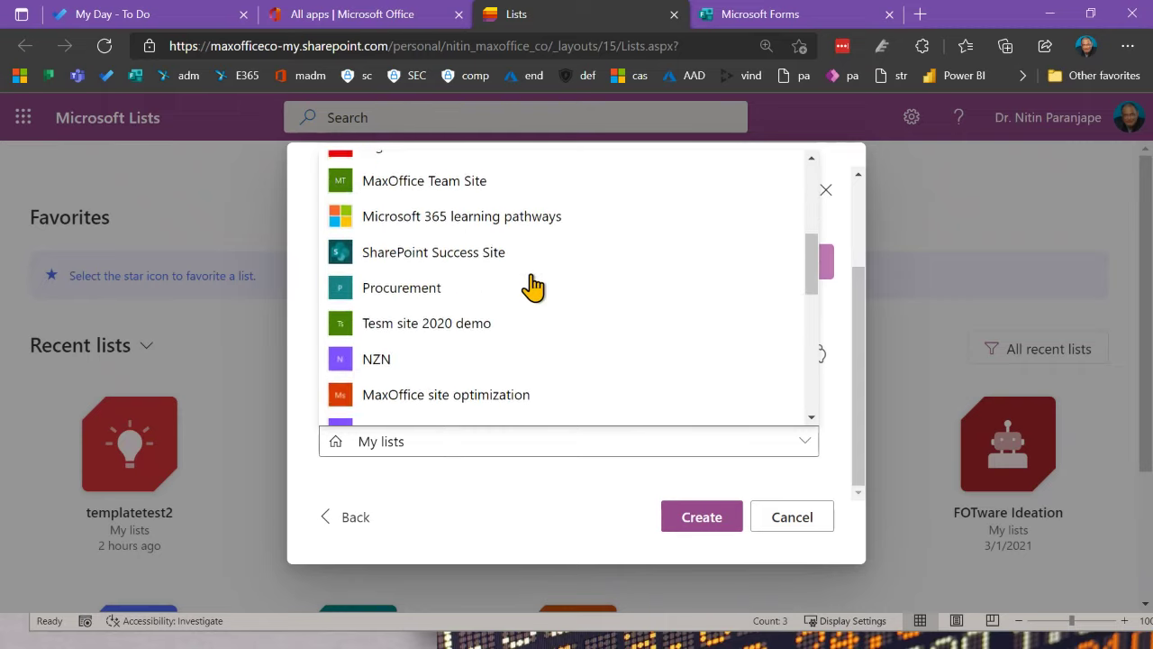
scroll(534, 286, "down", 10)
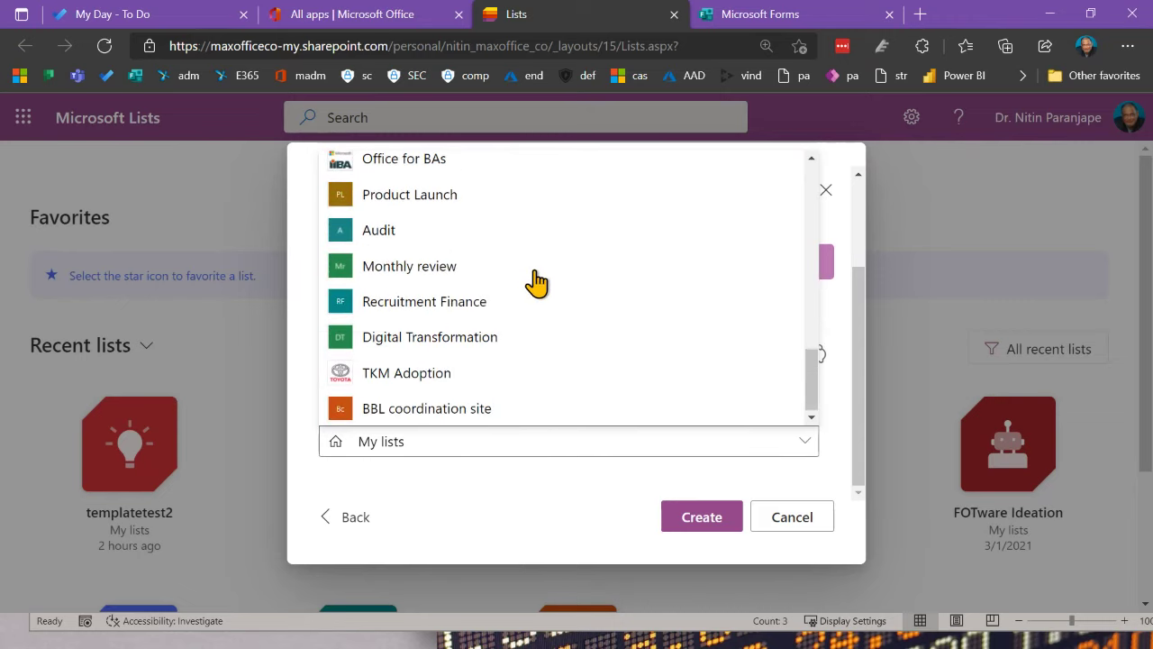
scroll(535, 282, "up", 15)
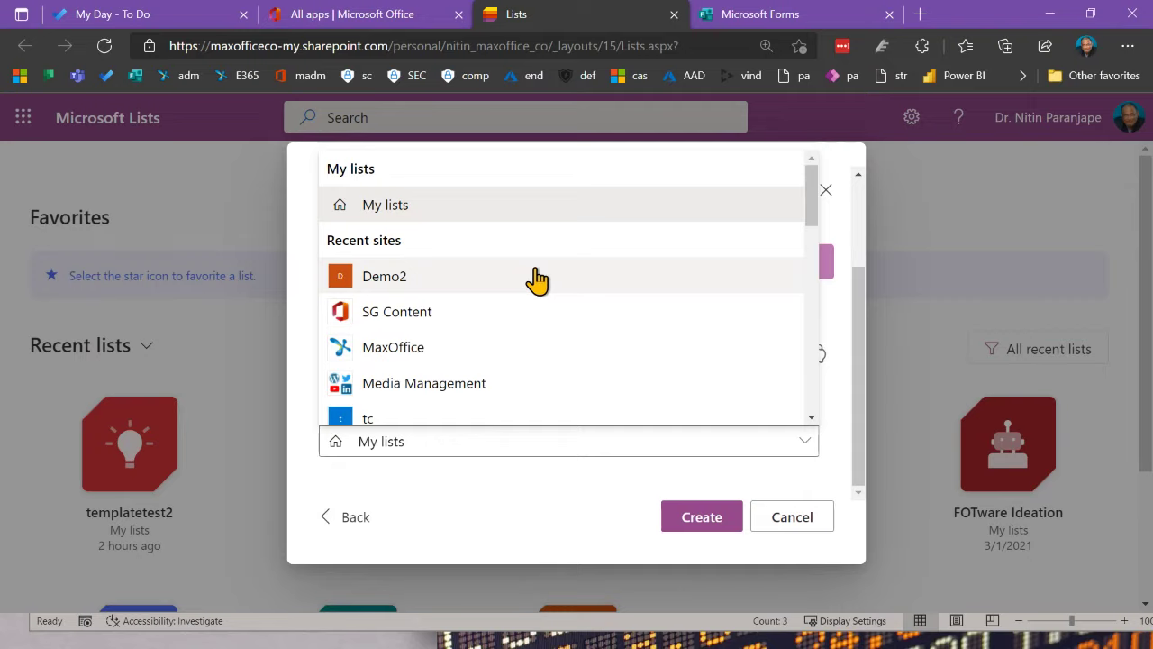
left_click(453, 206)
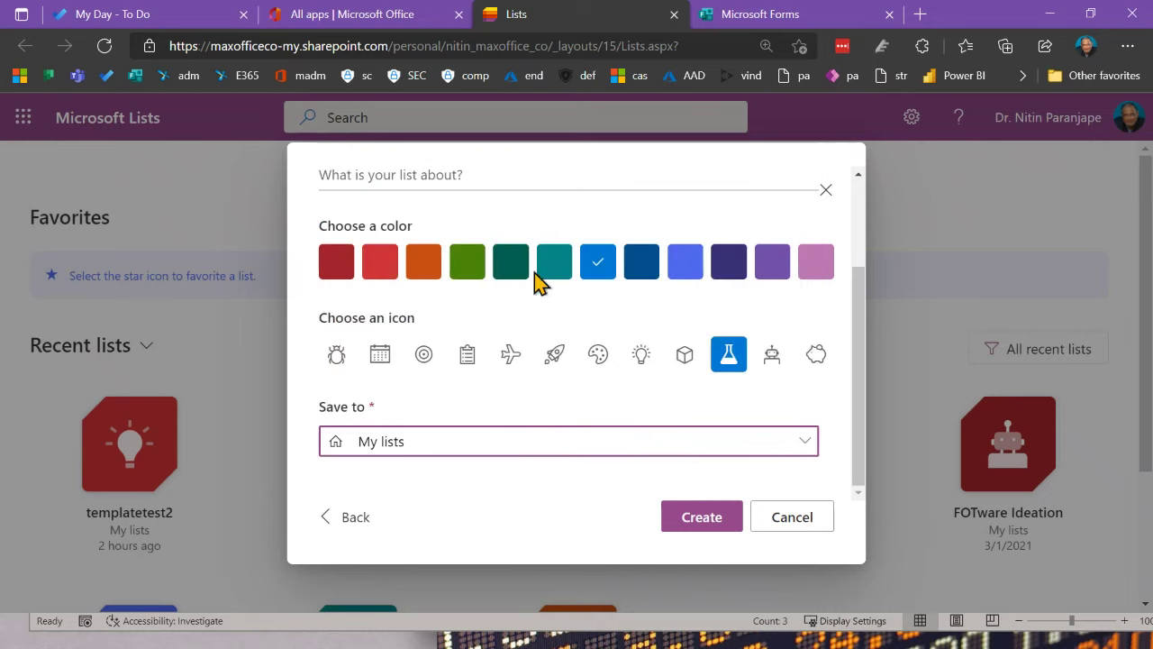
left_click(703, 520)
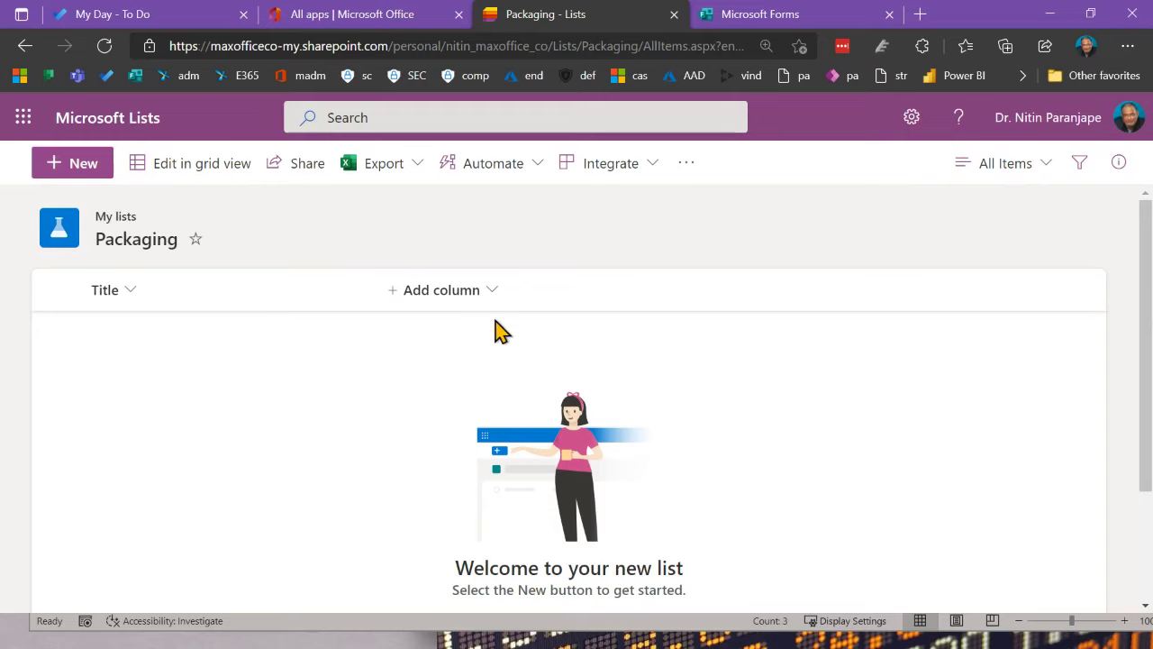
Step: Rename the Packaging list's Title column to 'Type of packaging' through Column settings
left_click(136, 302)
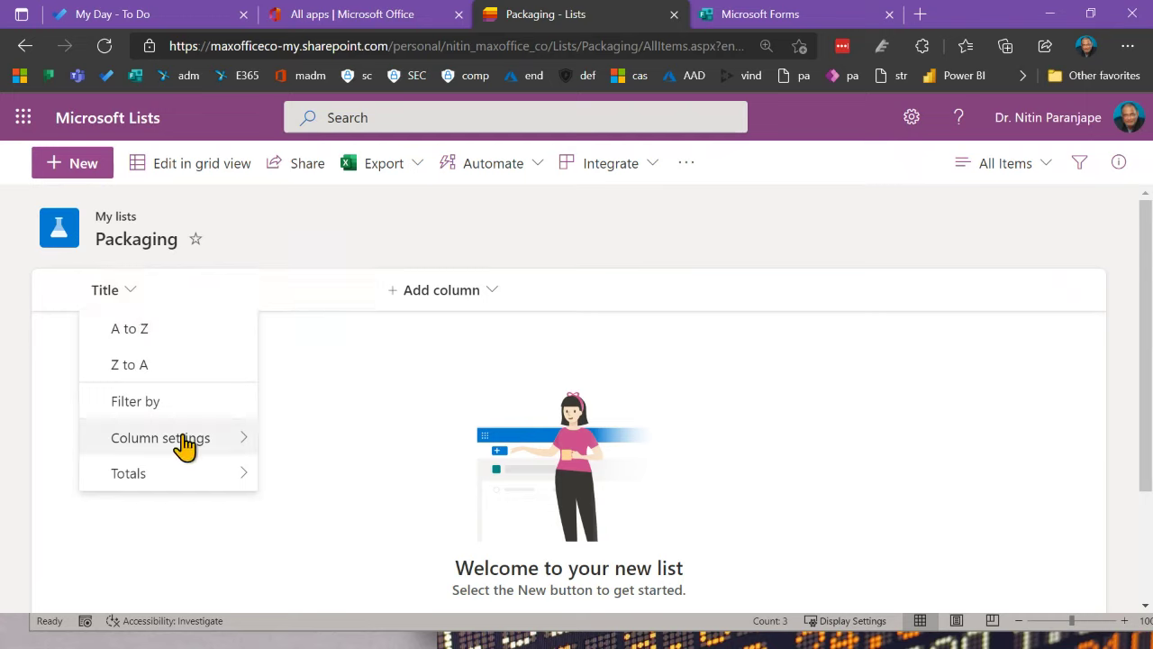
mouse_move(185, 443)
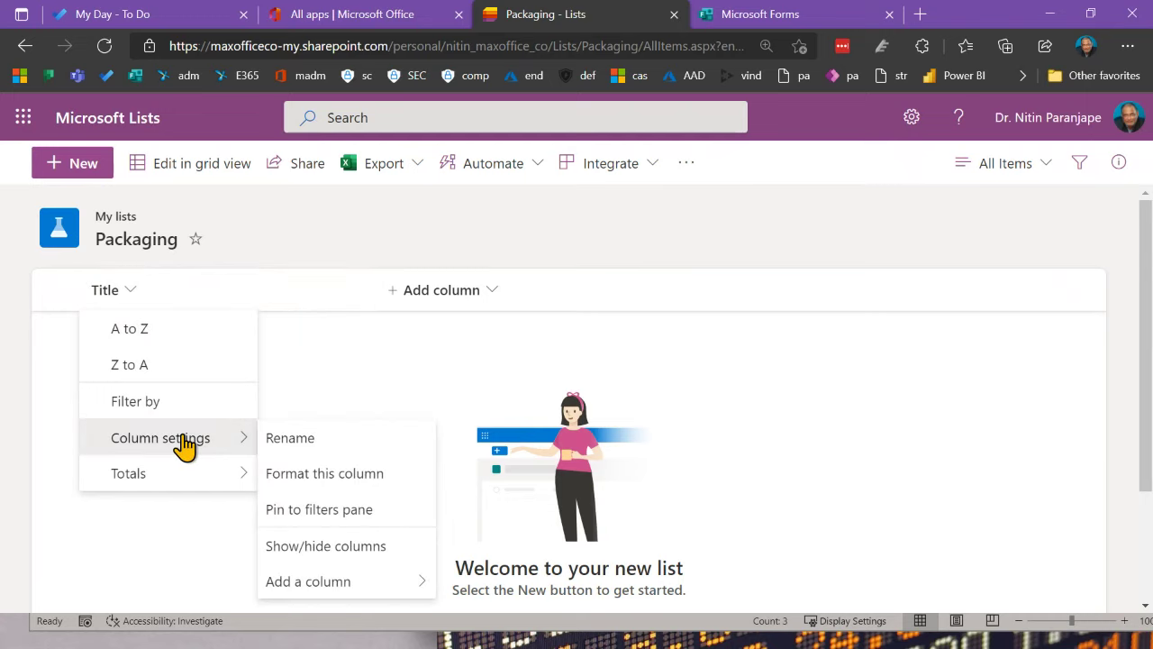
left_click(277, 441)
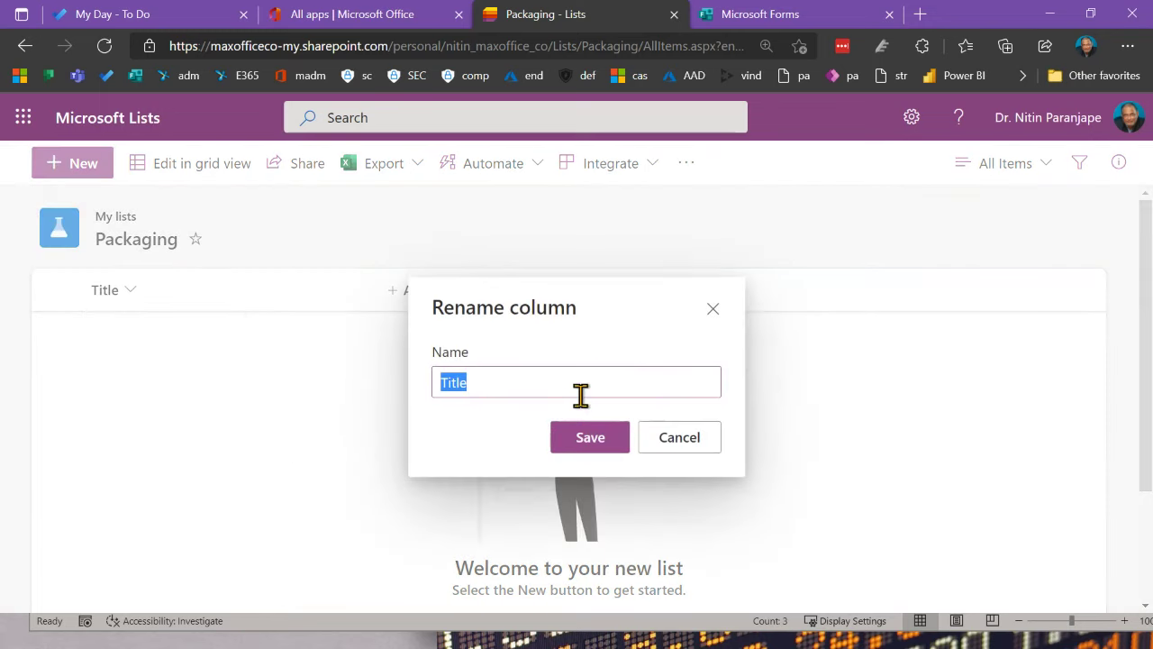
type("Type of packaging")
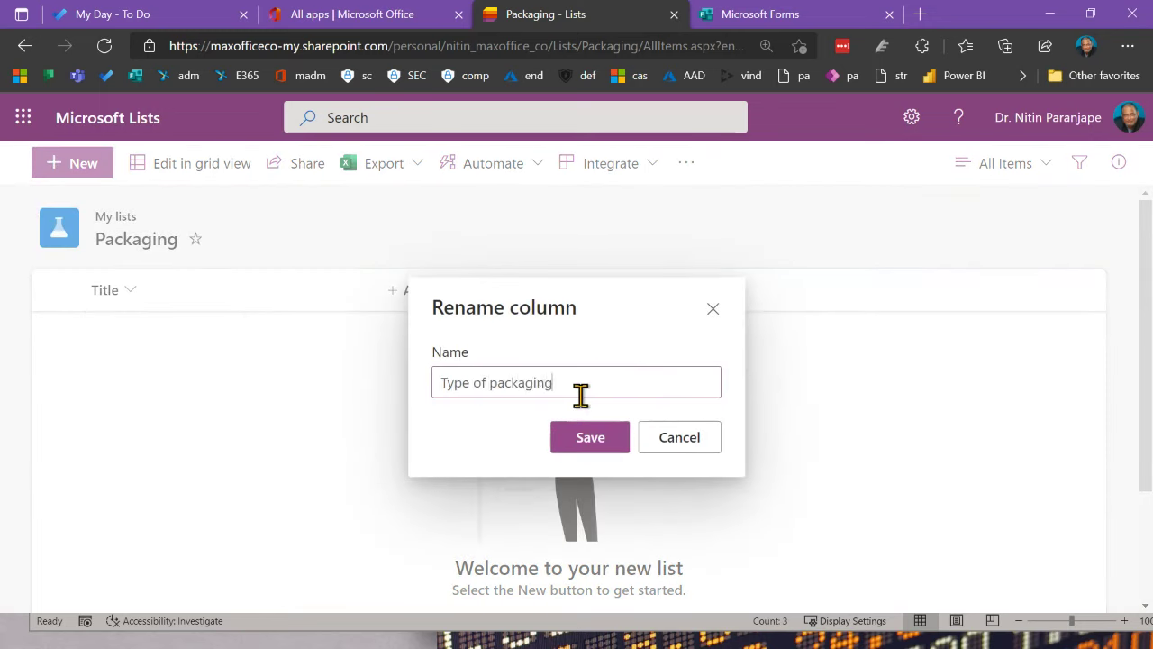
left_click(587, 435)
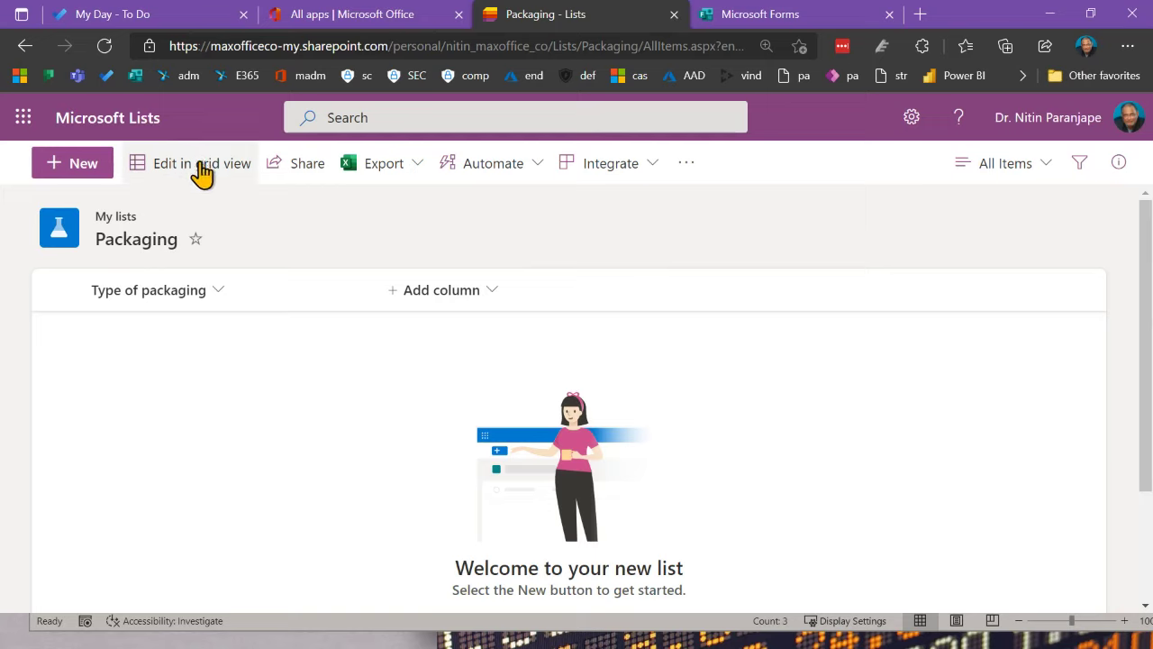
Step: Add a new item 'Box' under Type of packaging
left_click(86, 172)
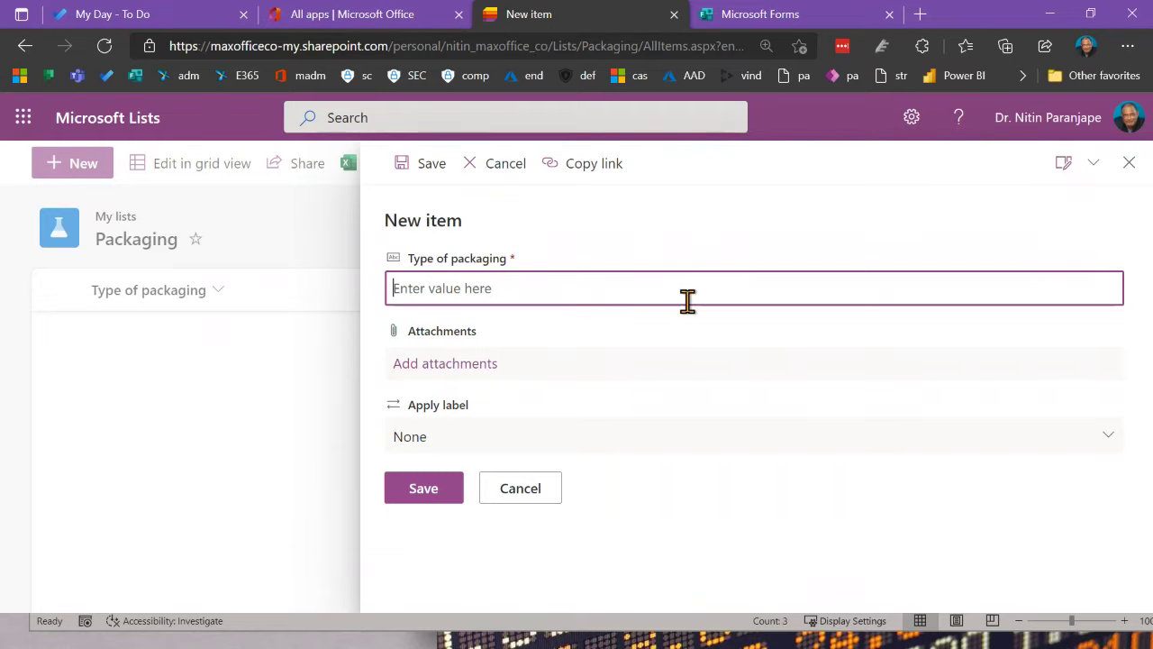
type("Box")
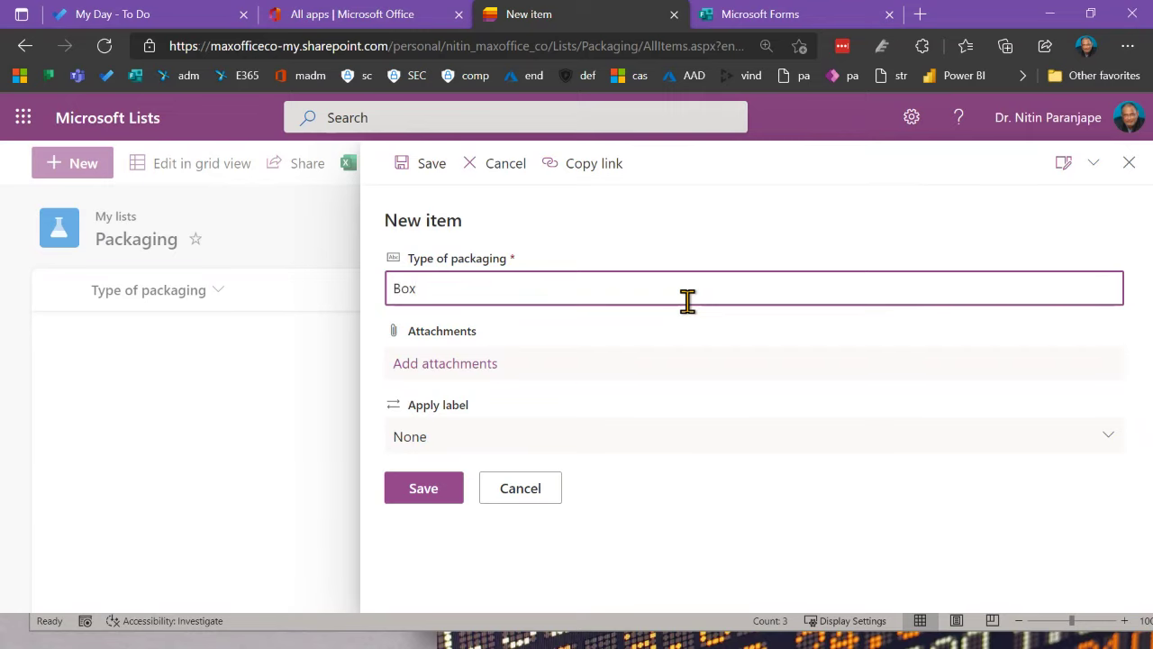
left_click(431, 488)
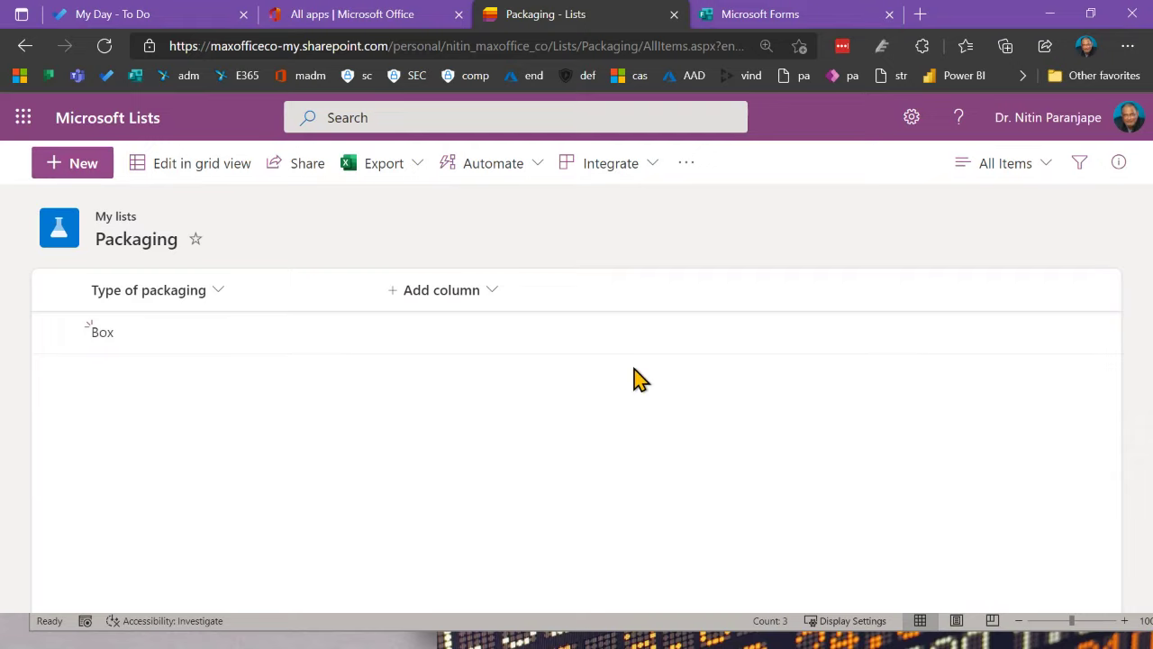
Step: In grid view, add Tube, Bottle, Shrink wrap and Metal box rows, then exit grid view
left_click(212, 171)
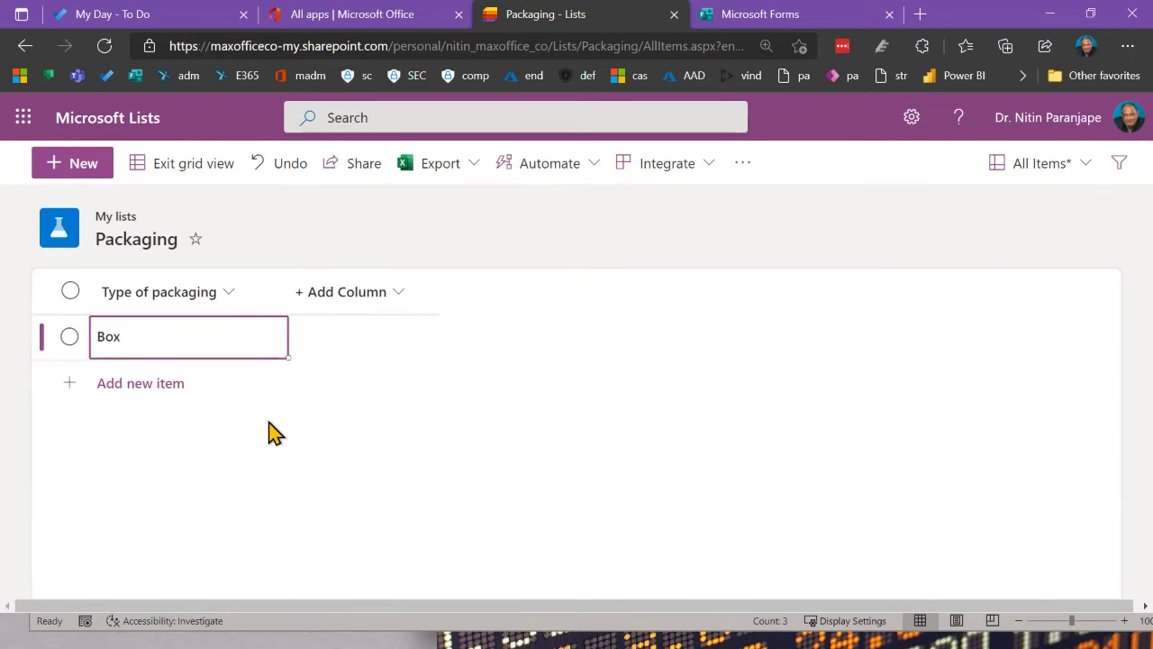
left_click(171, 386)
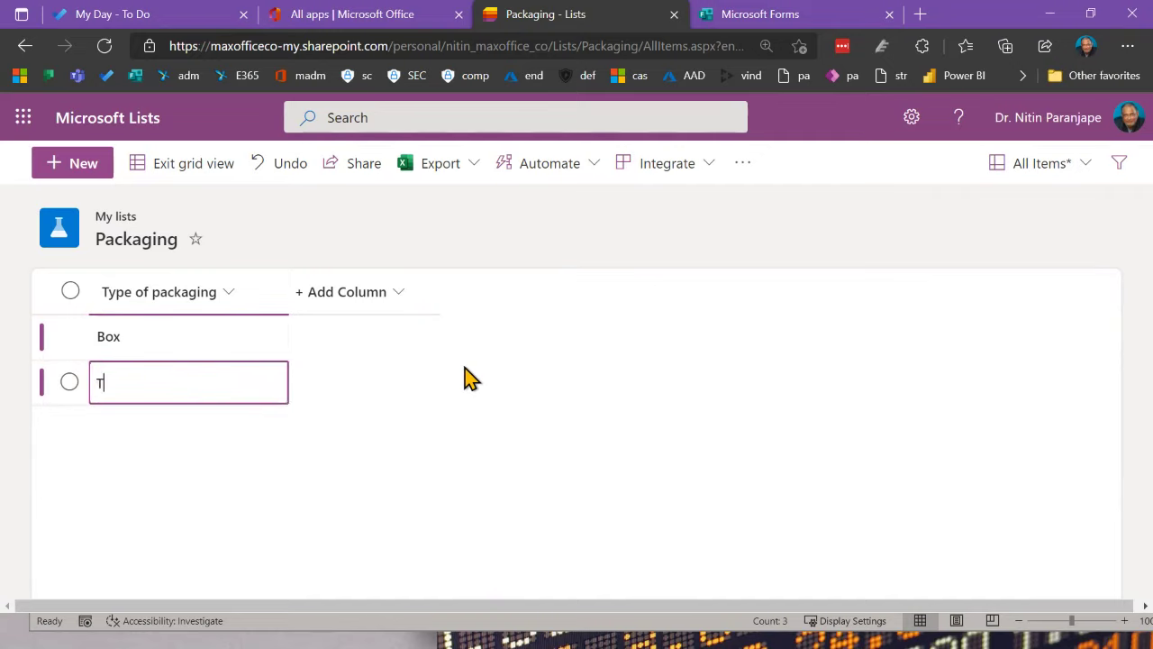
type("Tube")
key("Return")
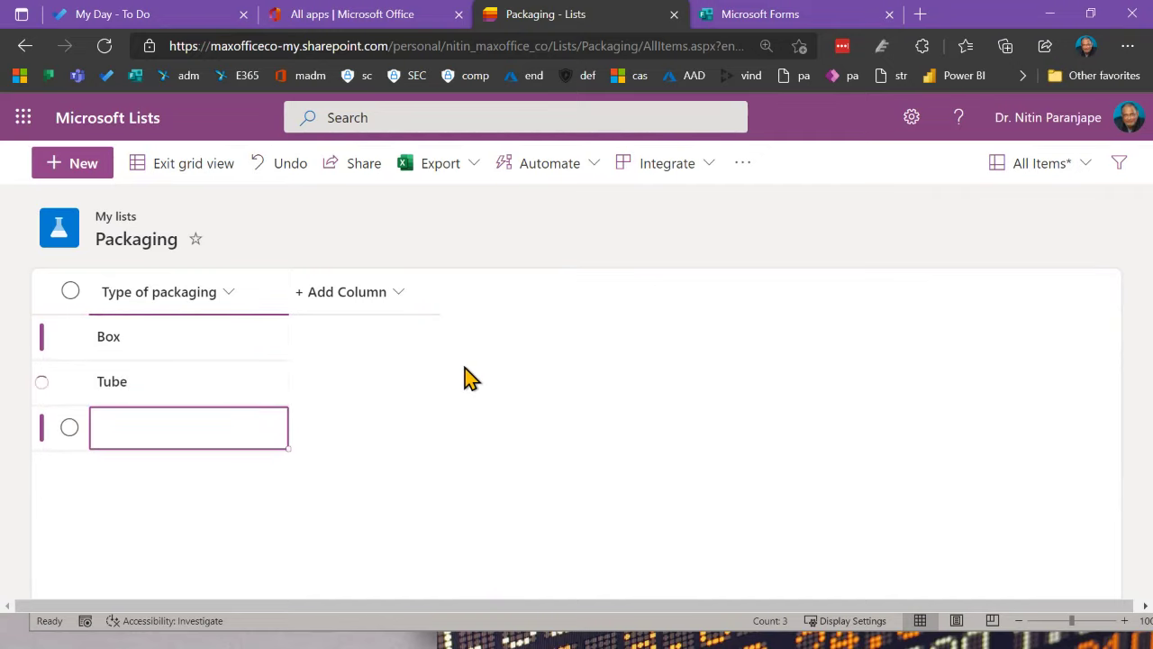
type("Bottle")
key("Return")
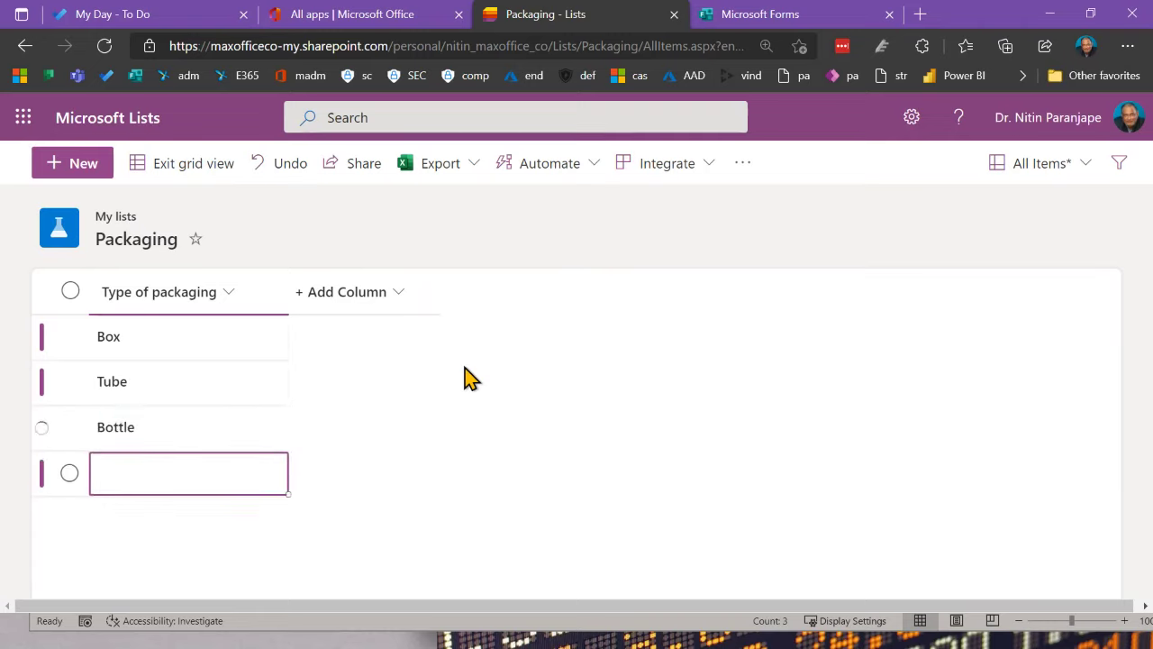
type("Sh")
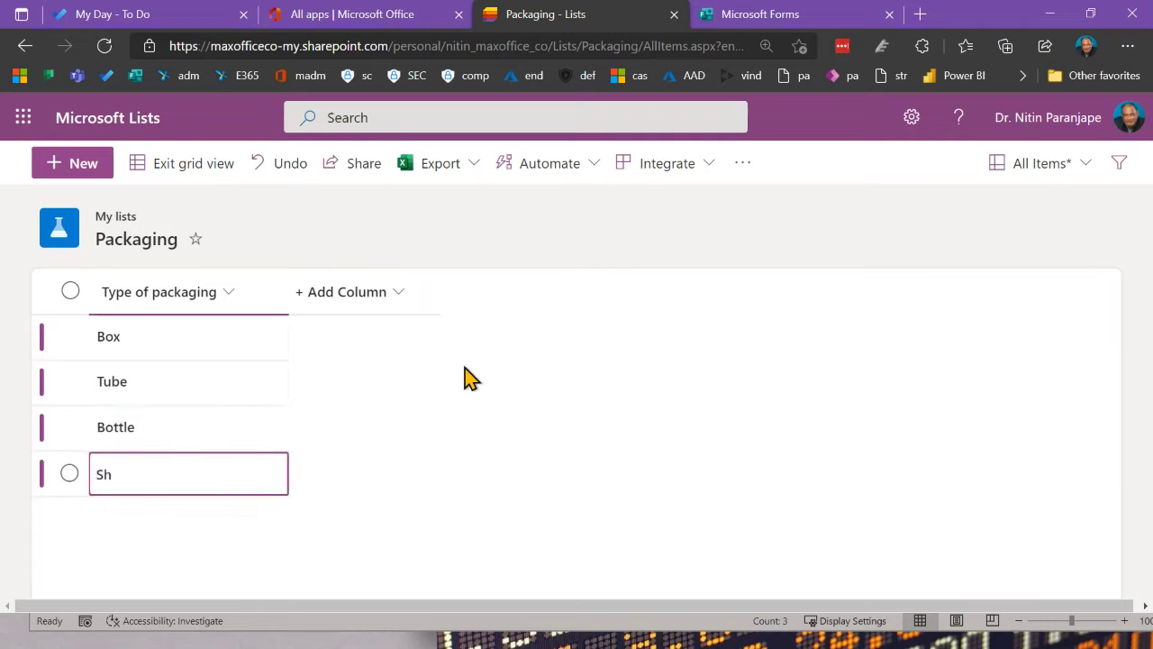
type("rink wrap")
key("Return")
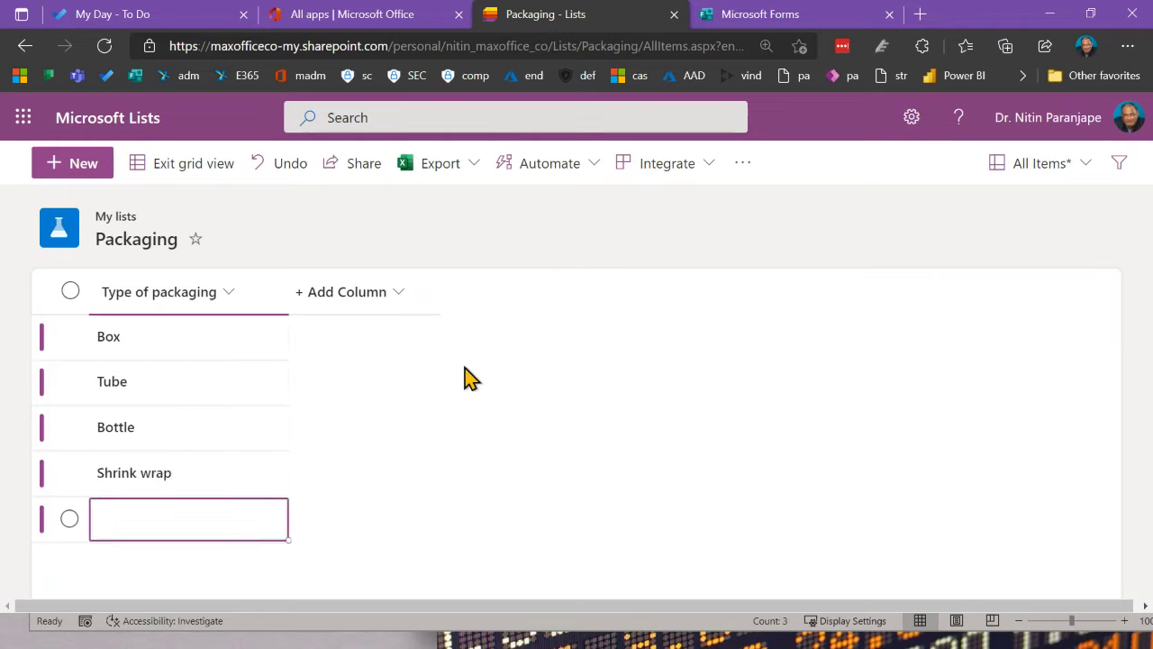
type("Metal box")
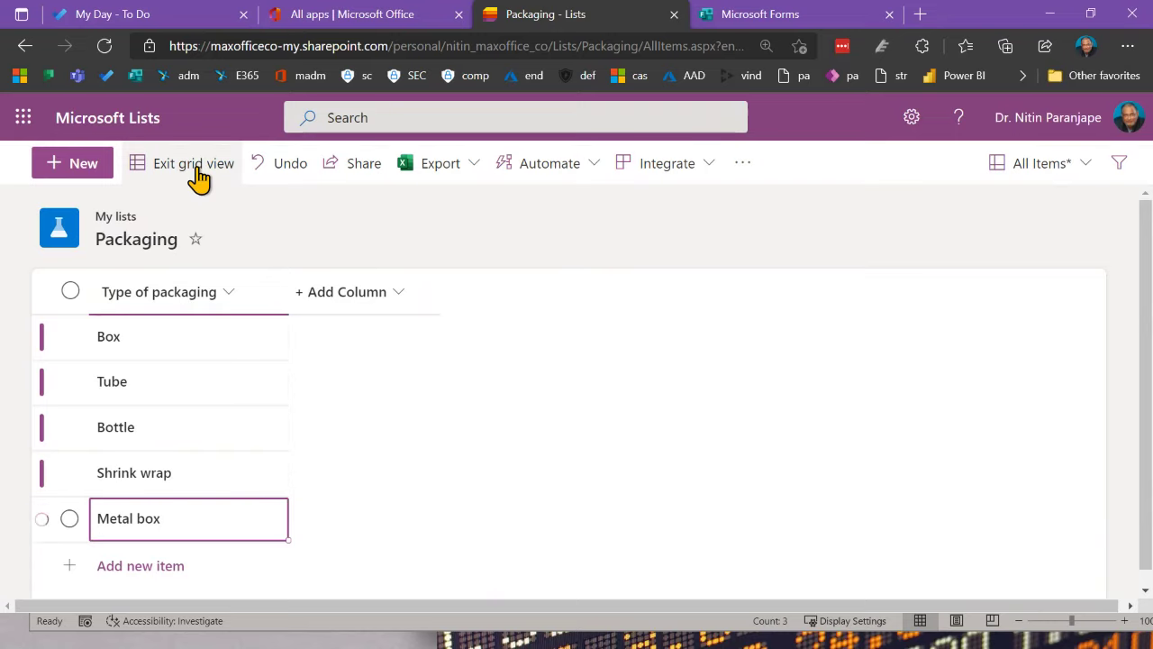
left_click(192, 163)
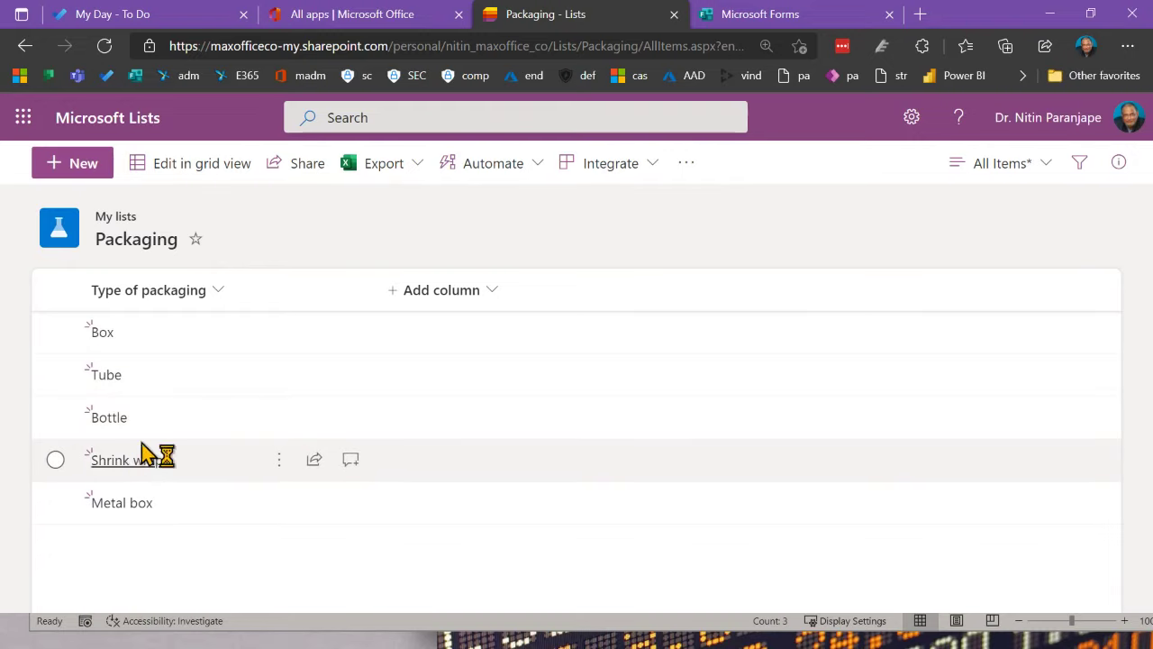
Step: Change the Bottle entry to 'Bottleee' in grid view, then leave grid editing
left_click(203, 165)
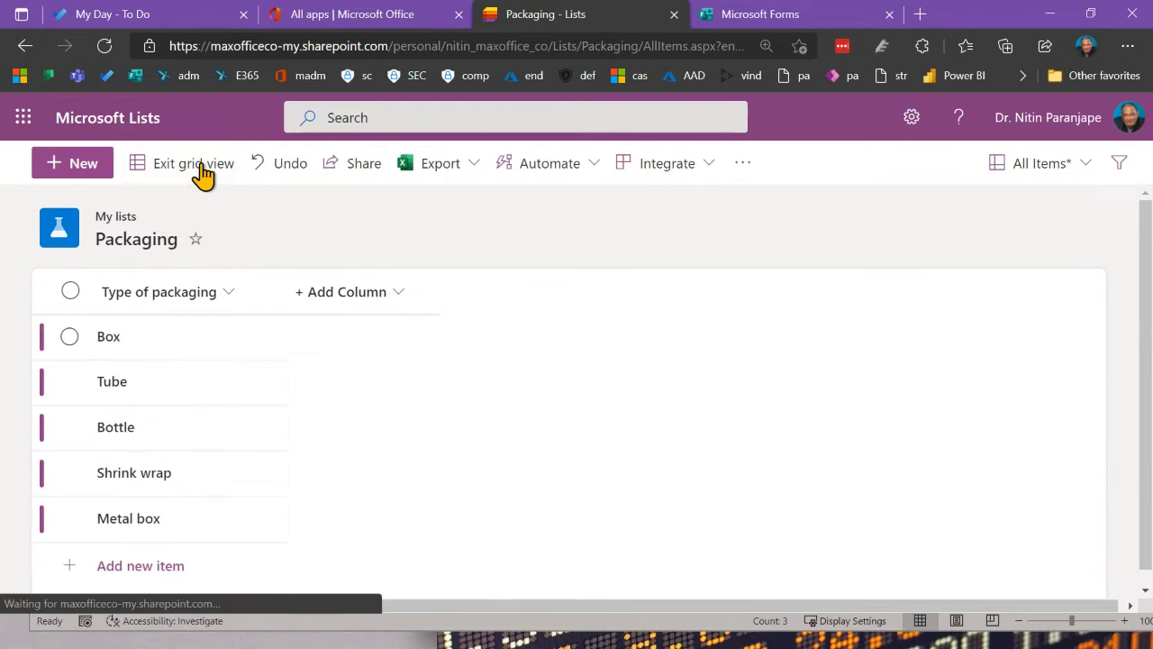
left_click(155, 430)
left_click(158, 427)
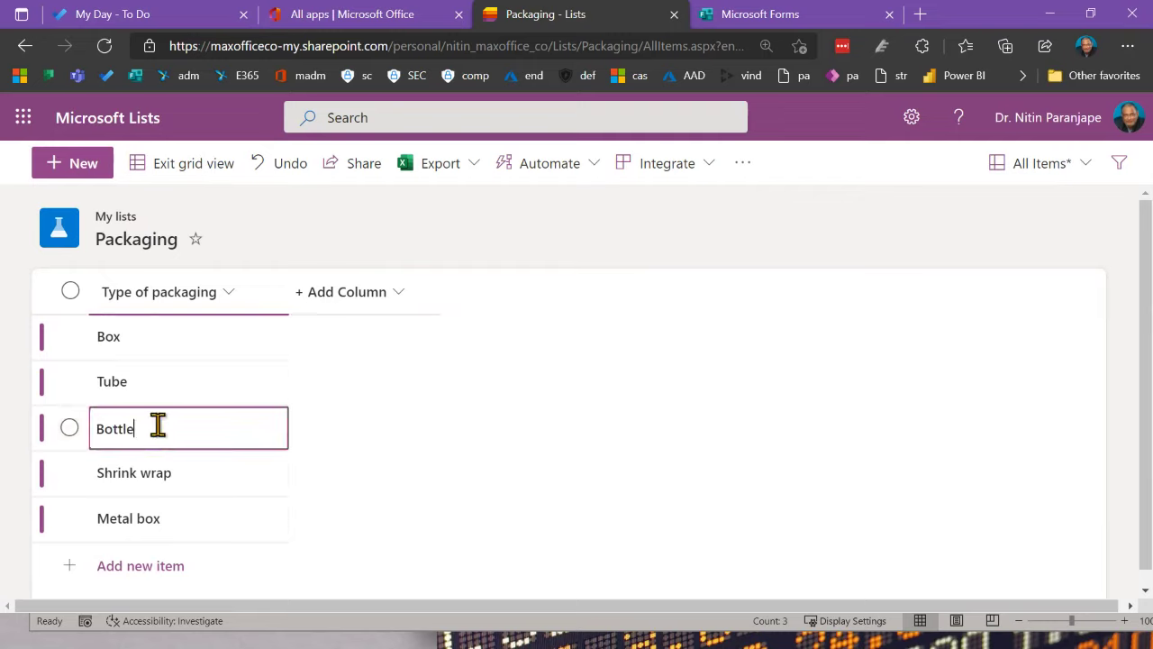
key("Return")
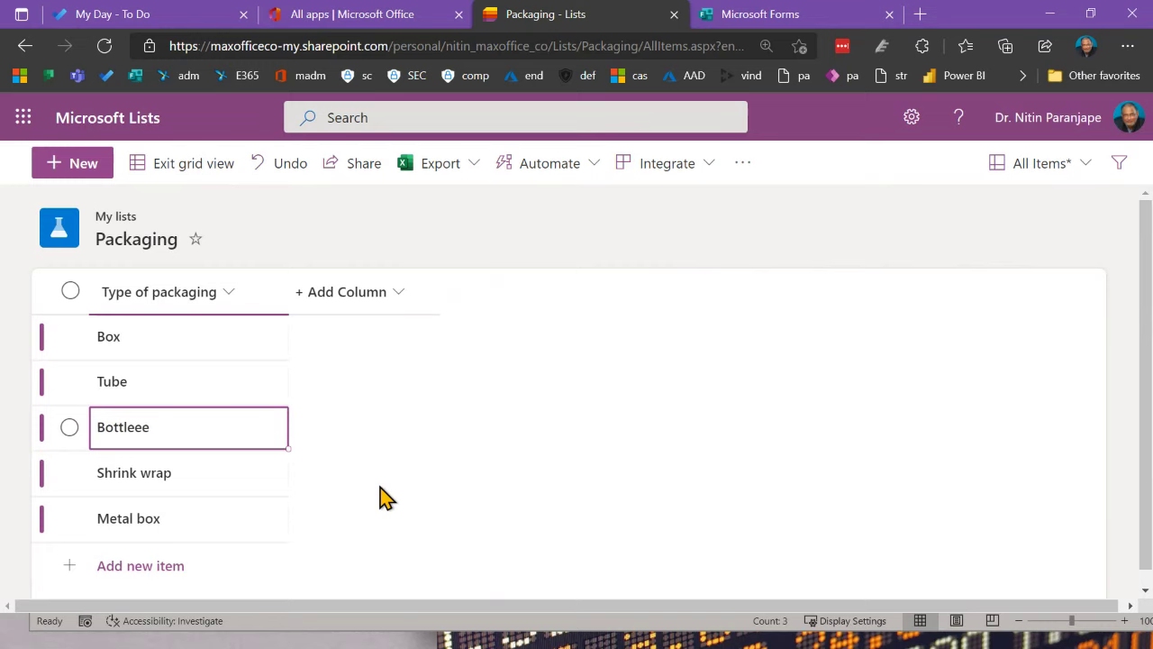
left_click(199, 176)
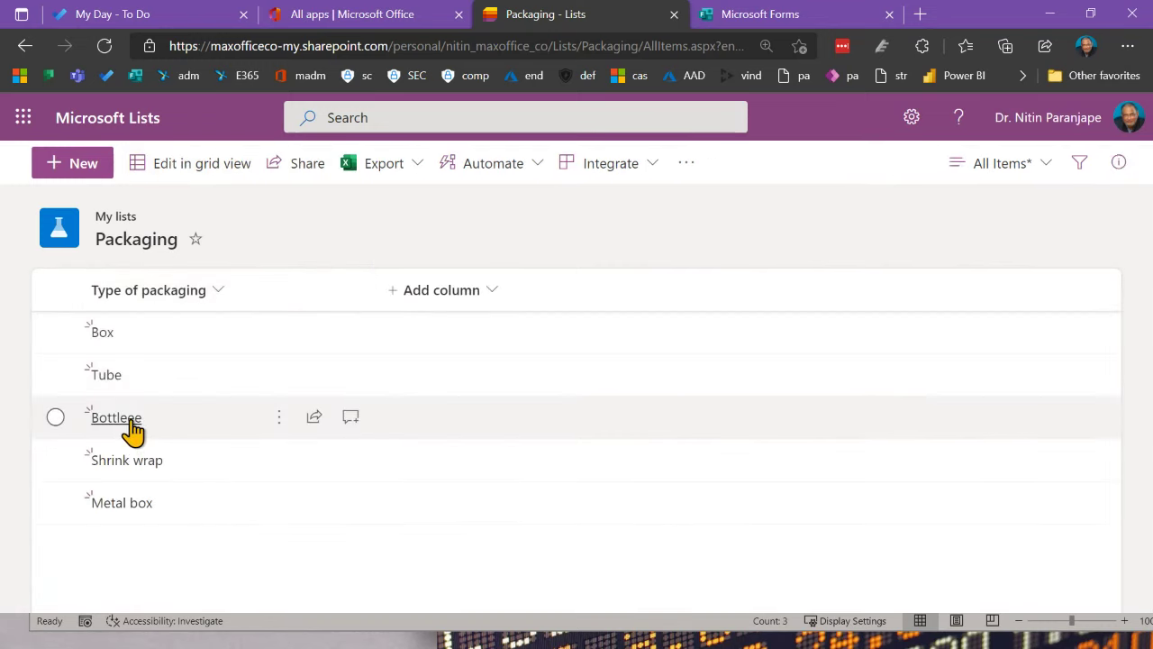
Step: Open the Bottleee item, correct its name back to 'Bottle' via Edit all, and save
left_click(129, 419)
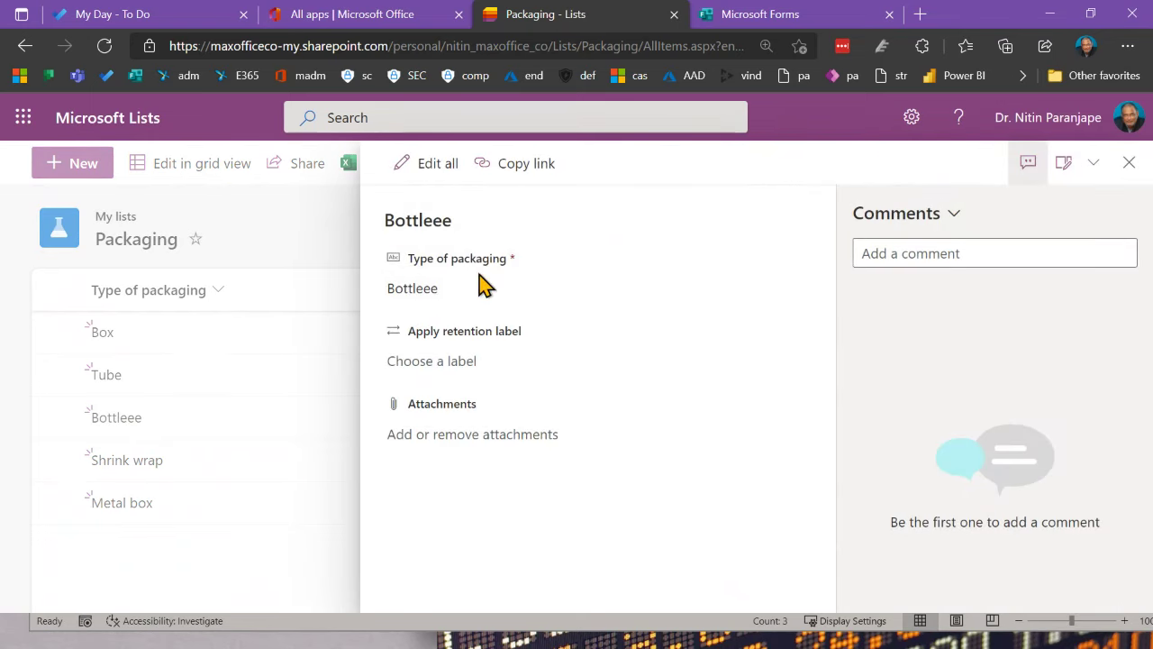
left_click(438, 180)
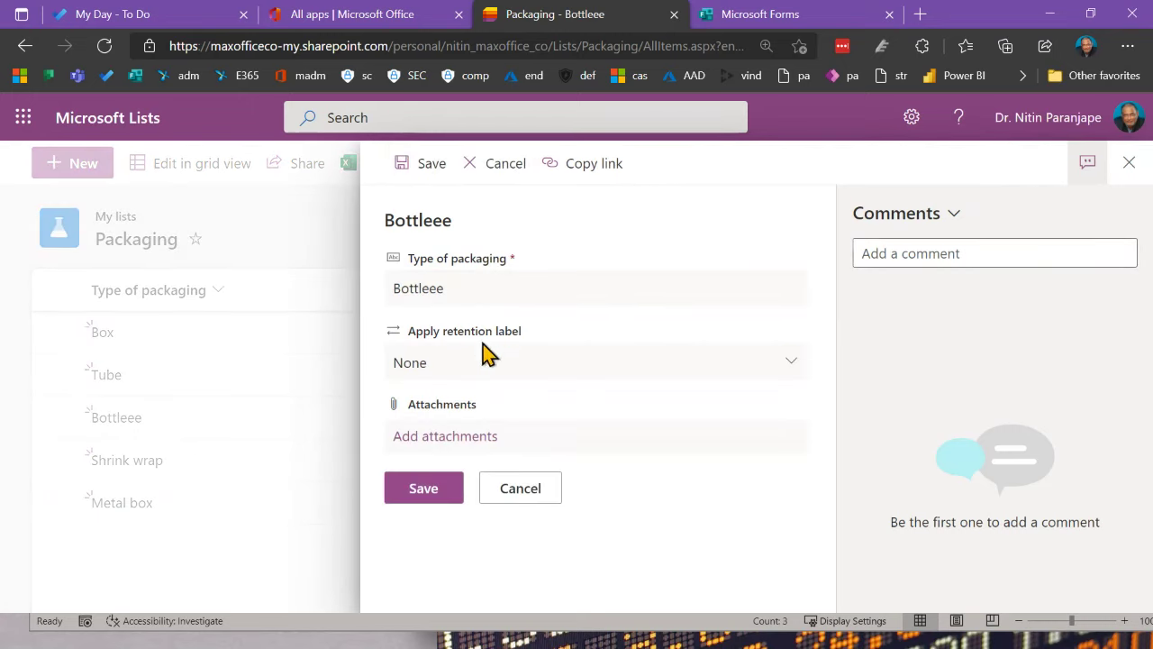
double_click(528, 302)
type("dd")
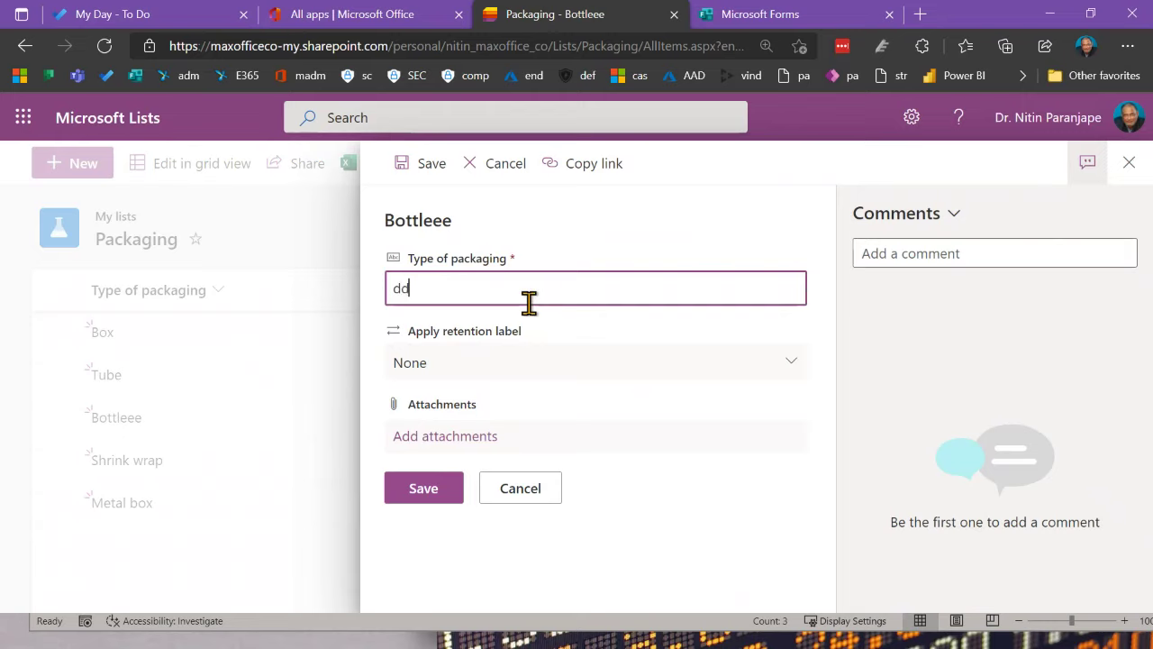
key("BackSpace")
type("ottle")
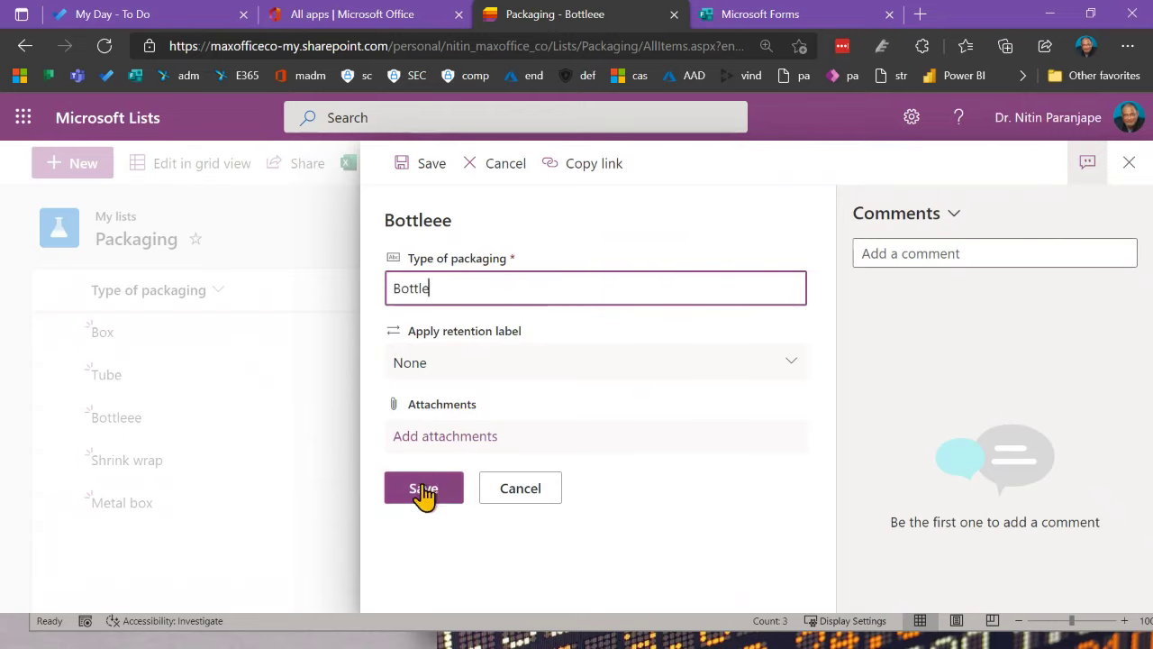
left_click(424, 491)
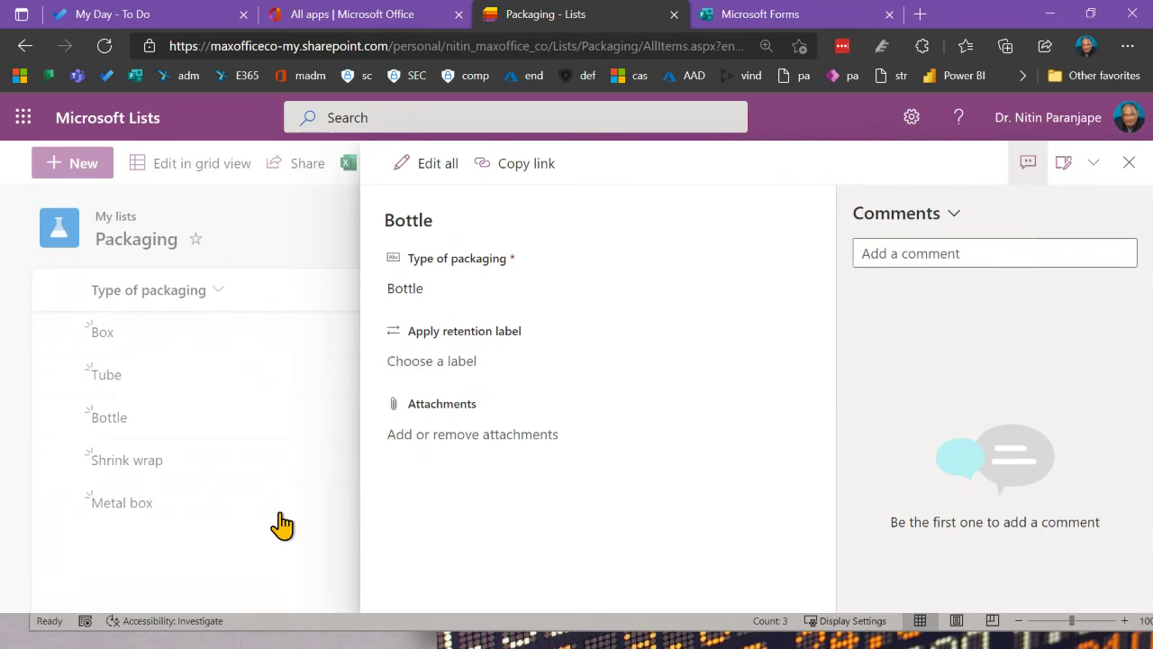
left_click(7, 591)
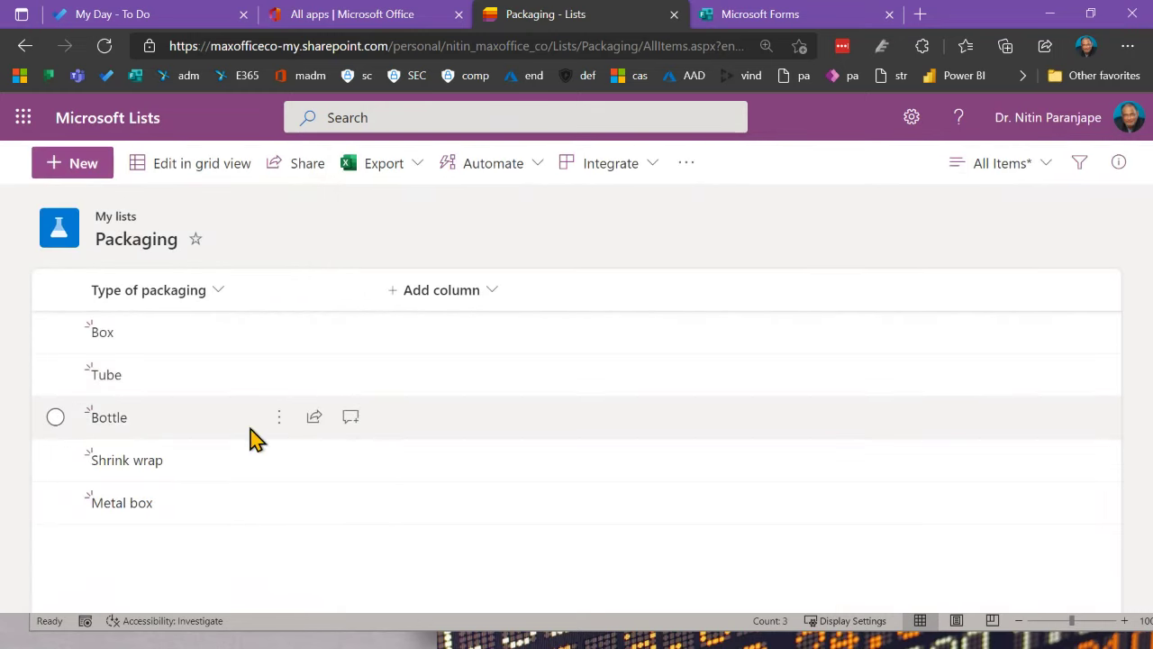
left_click(279, 419)
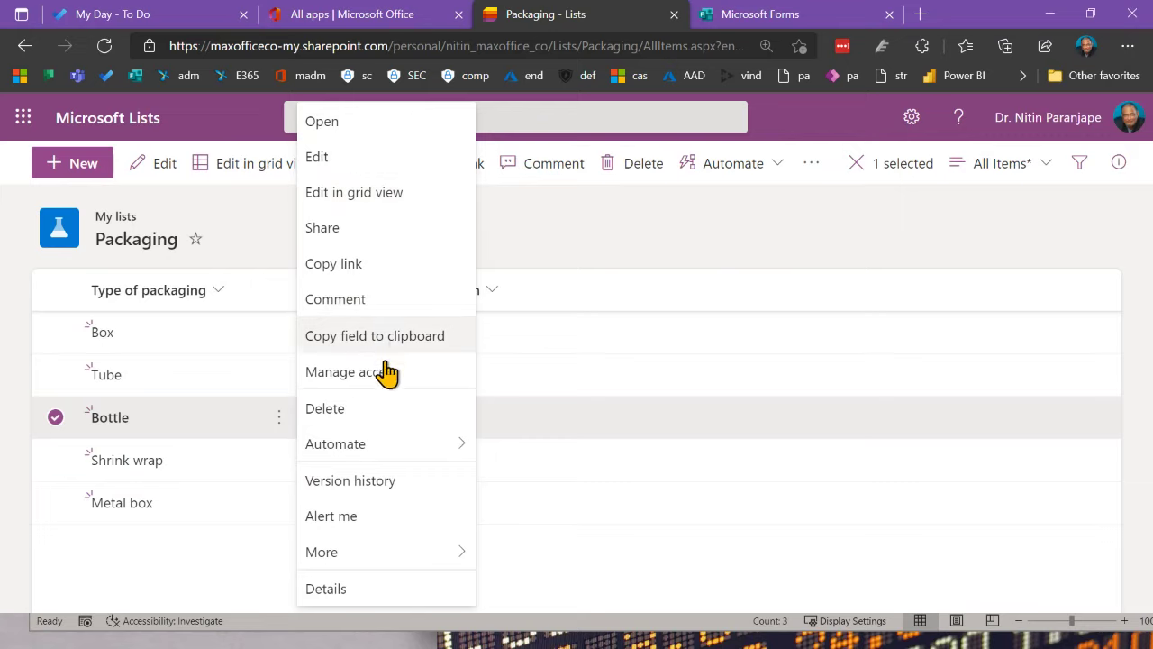
left_click(328, 485)
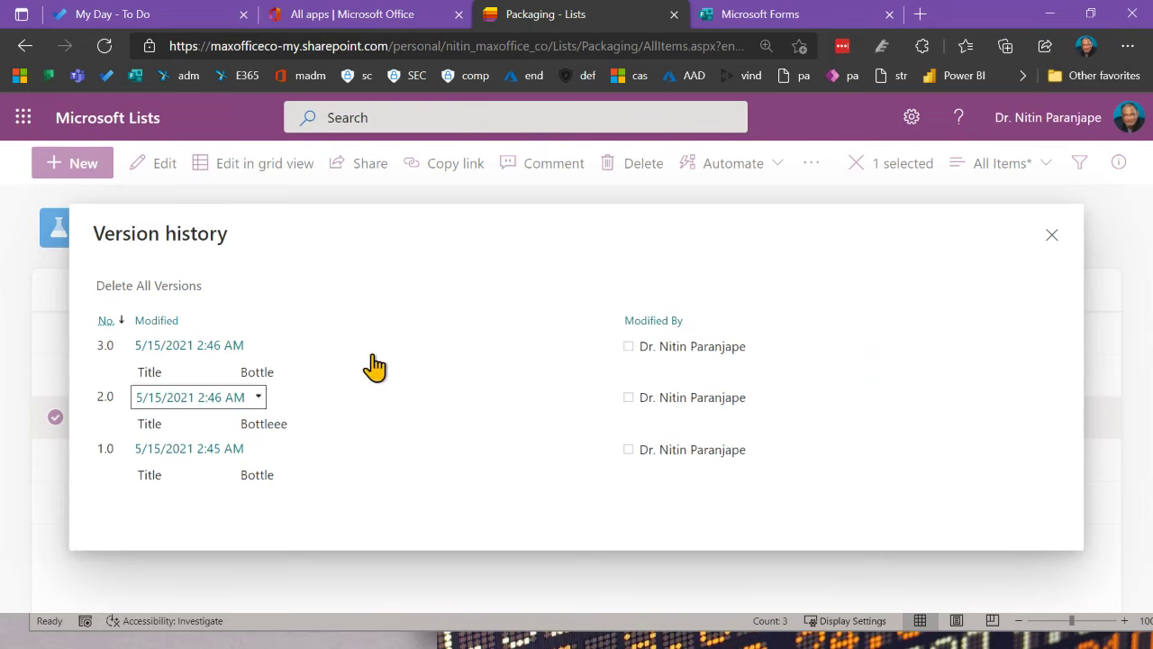
left_click(1052, 235)
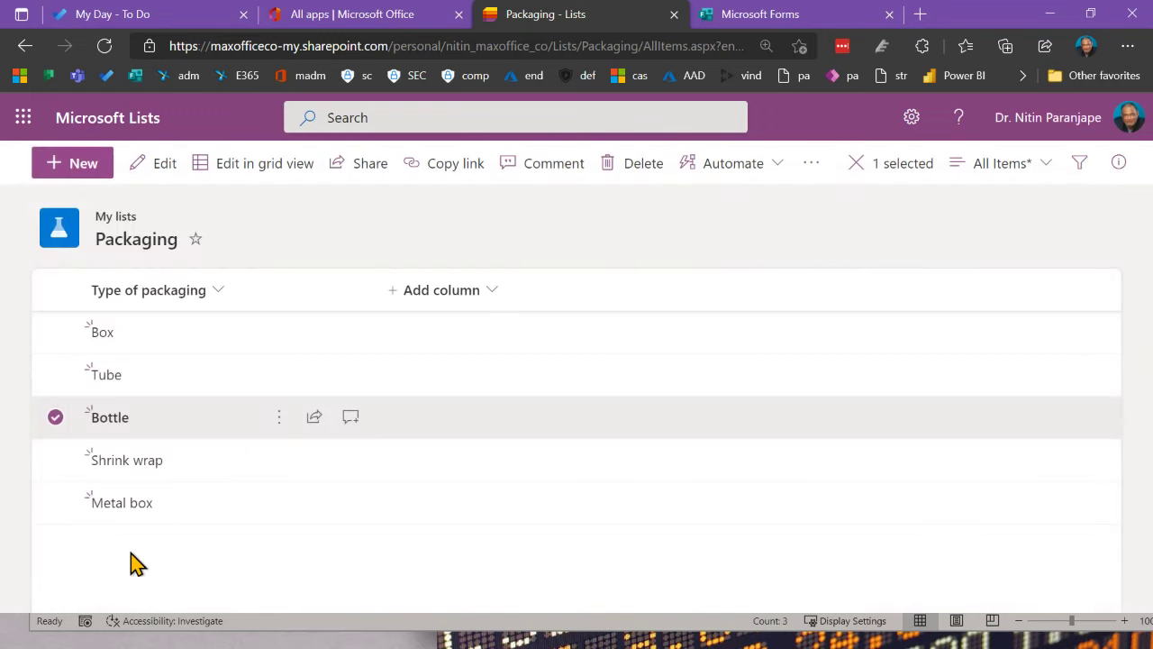
Step: From the Lists home page, create a blank list 'Demo Products' with a red clipboard icon
left_click(108, 118)
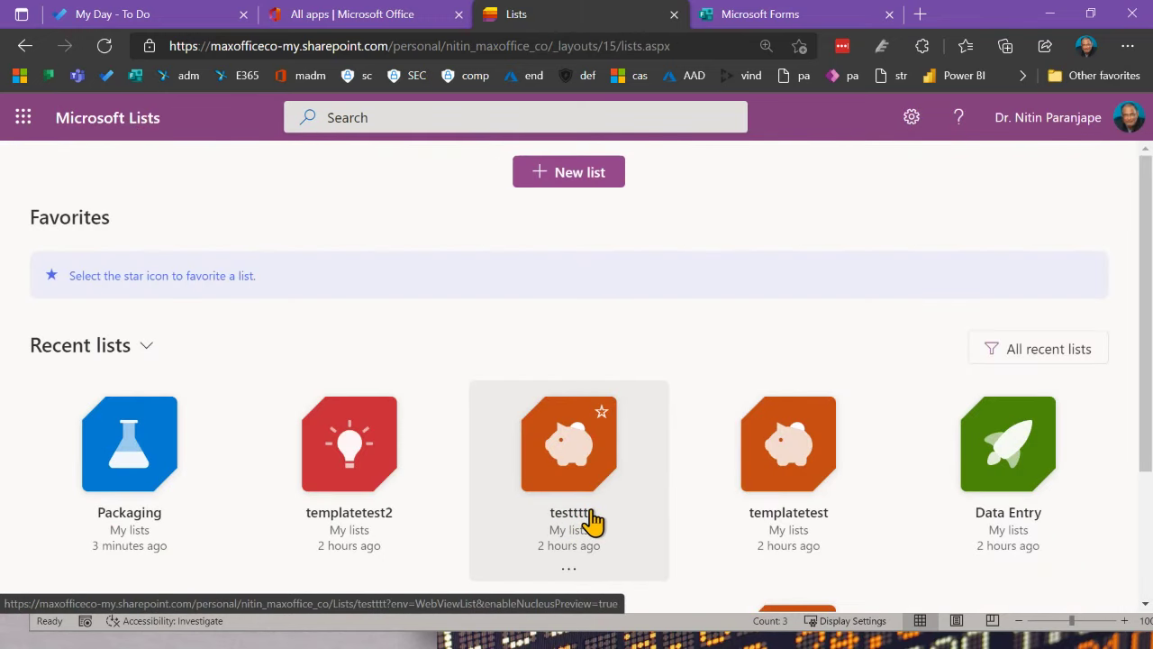
left_click(551, 177)
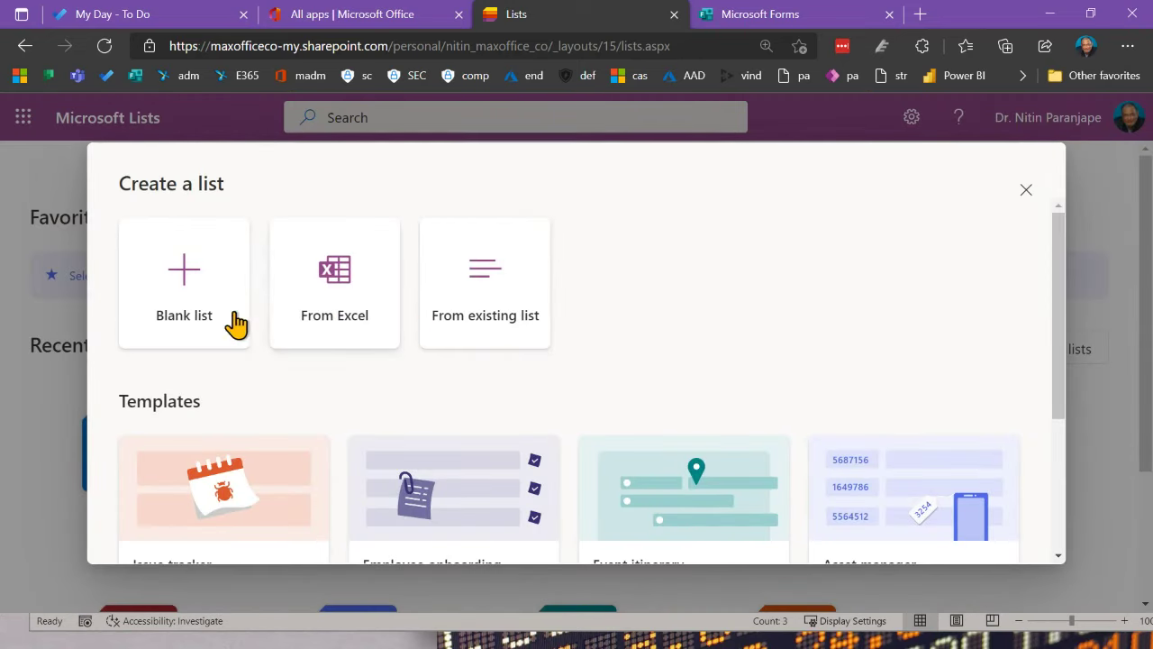
left_click(214, 315)
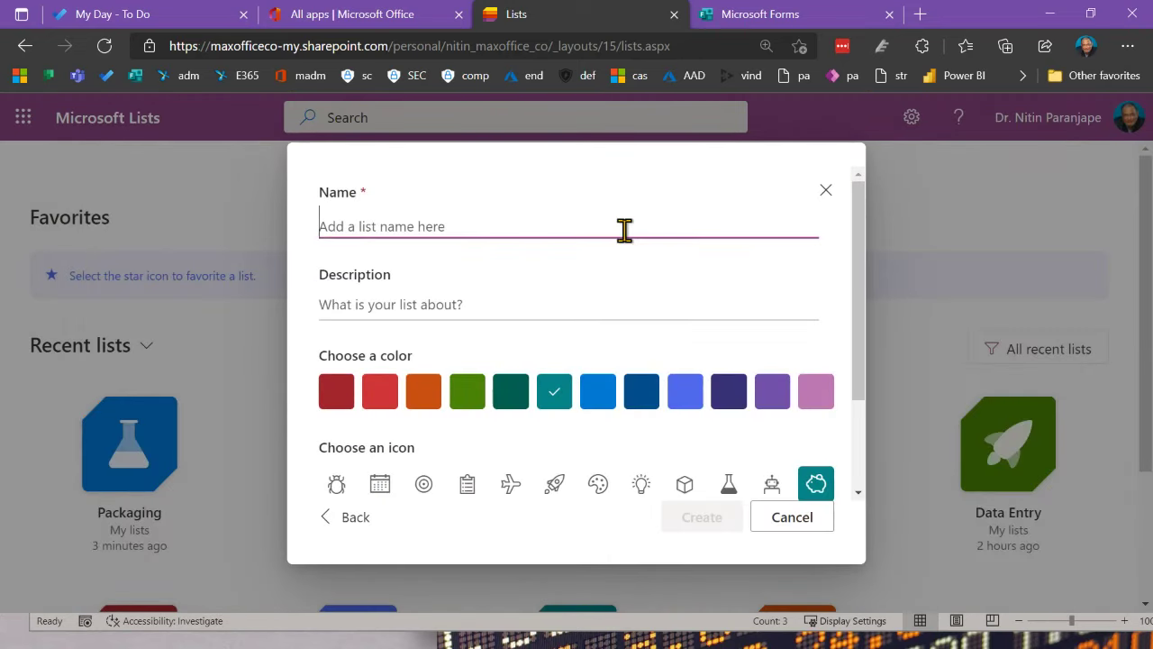
type("Demo Prod")
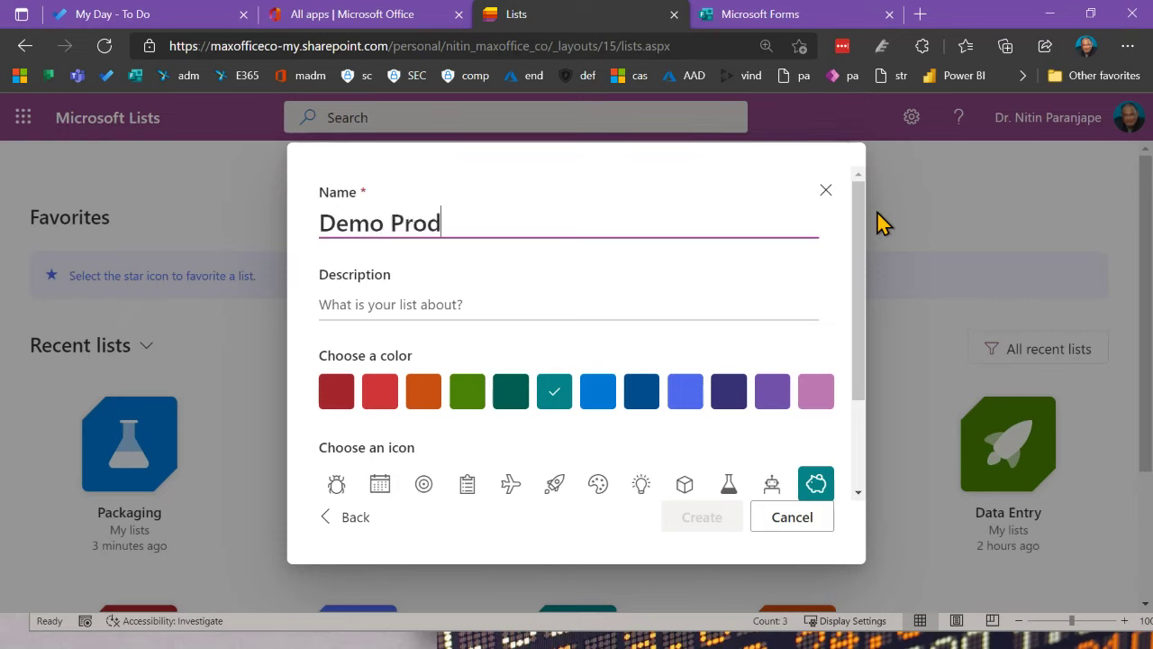
type("ucts")
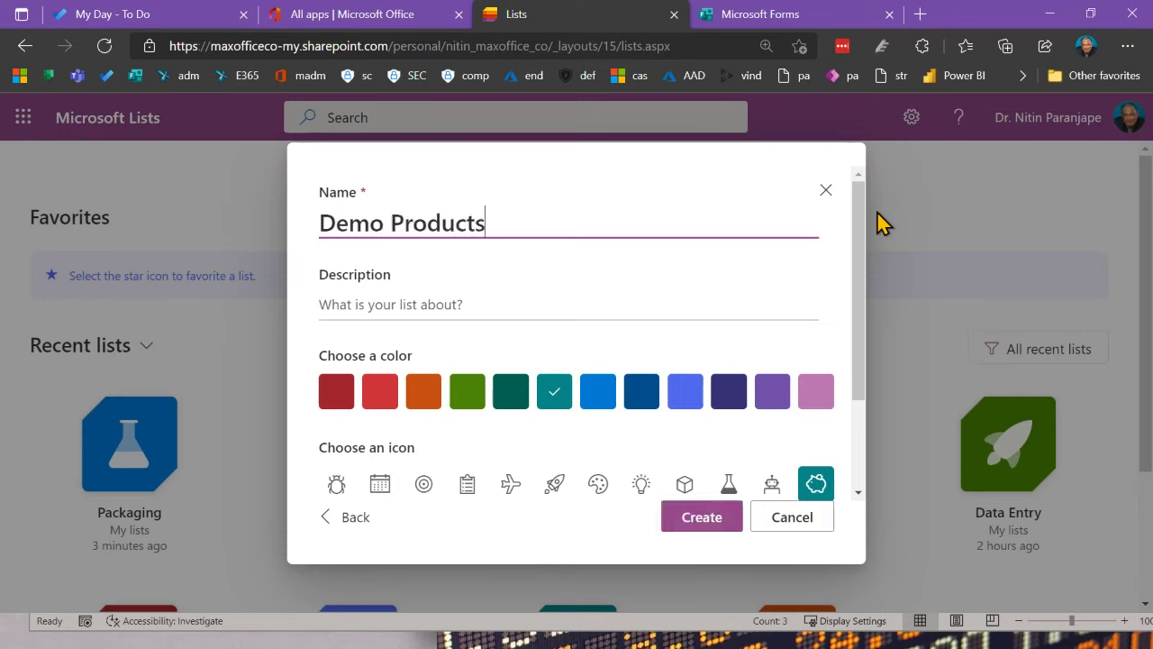
left_click(465, 494)
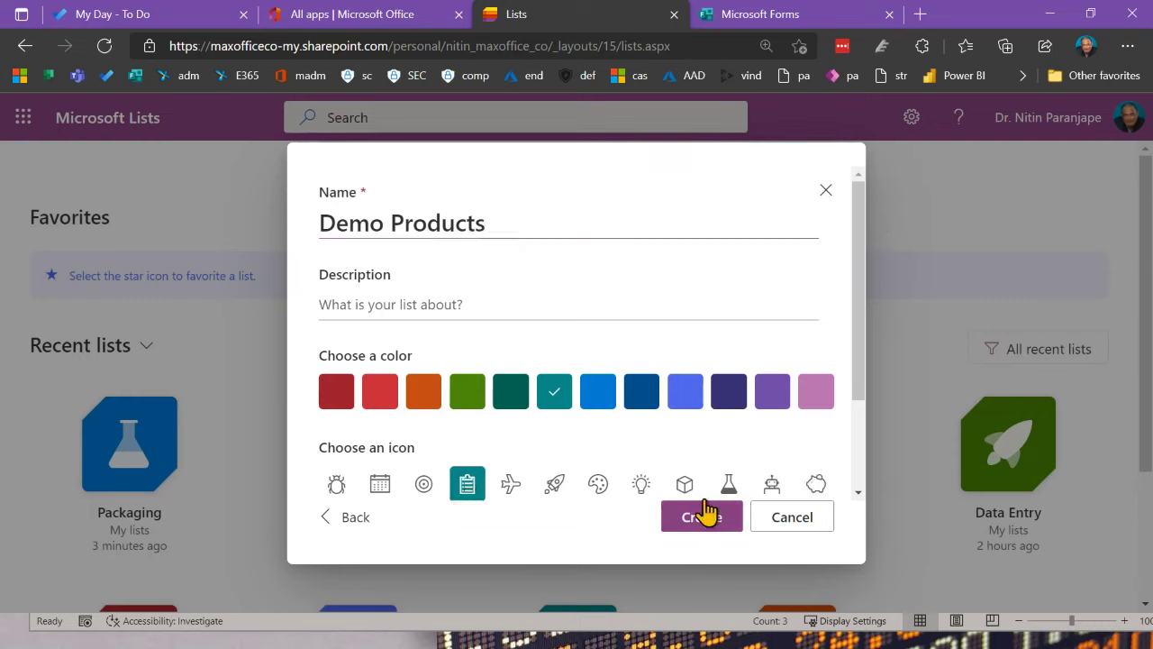
left_click(336, 397)
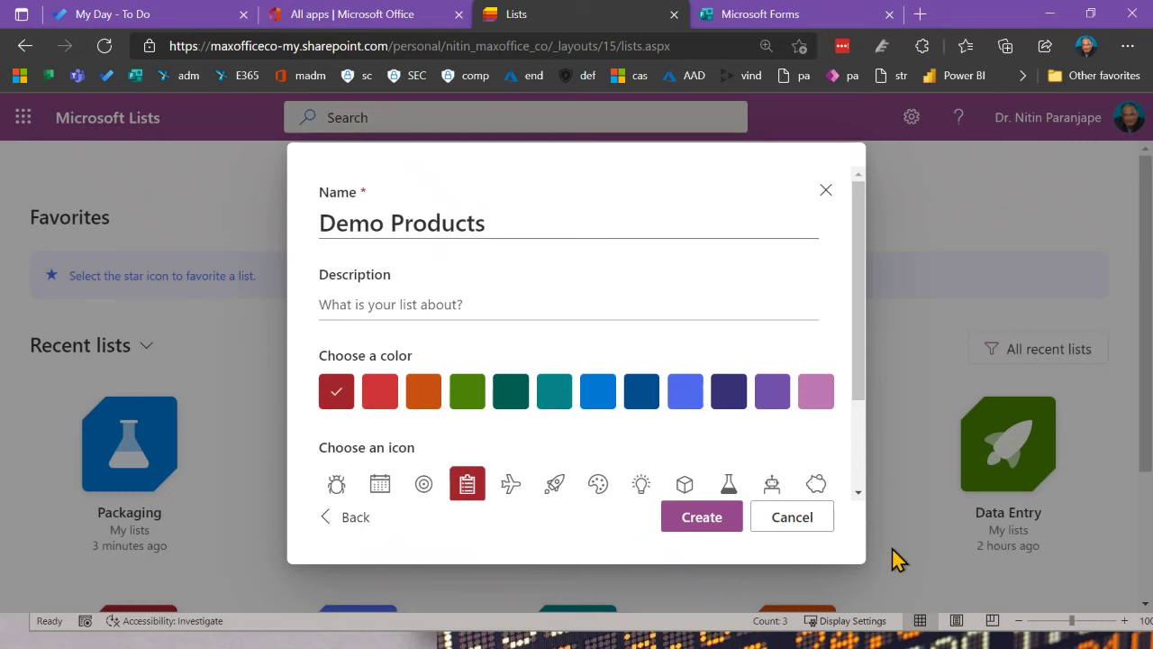
left_click(701, 517)
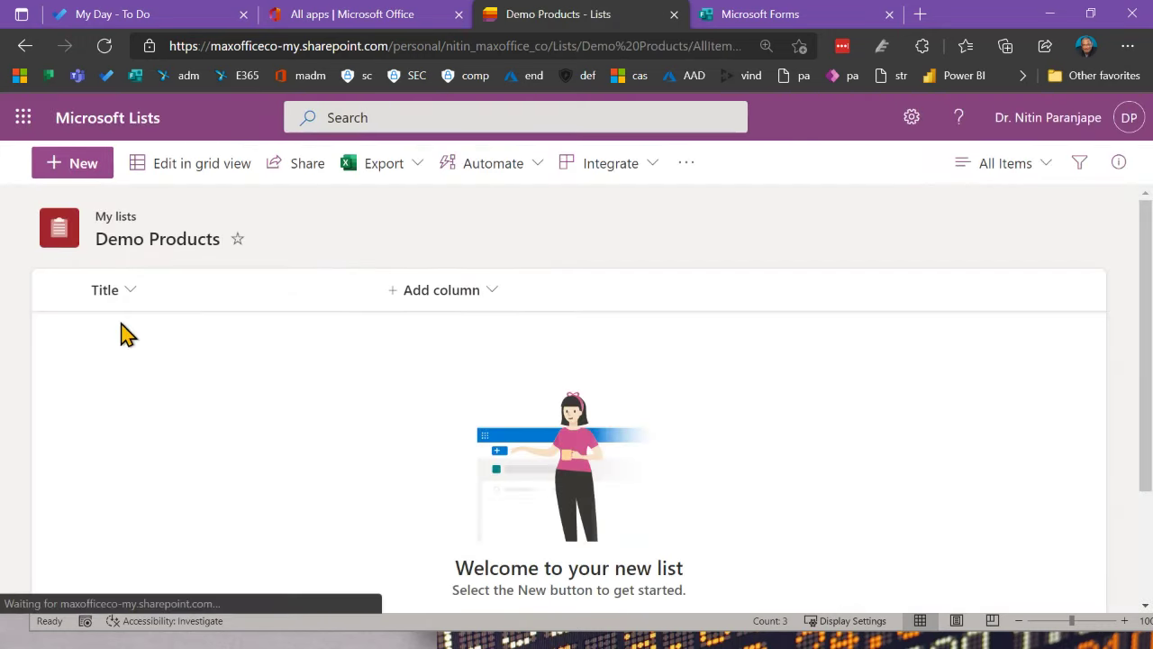
Step: Rename the Demo Products list's Title column to 'Product'
left_click(131, 290)
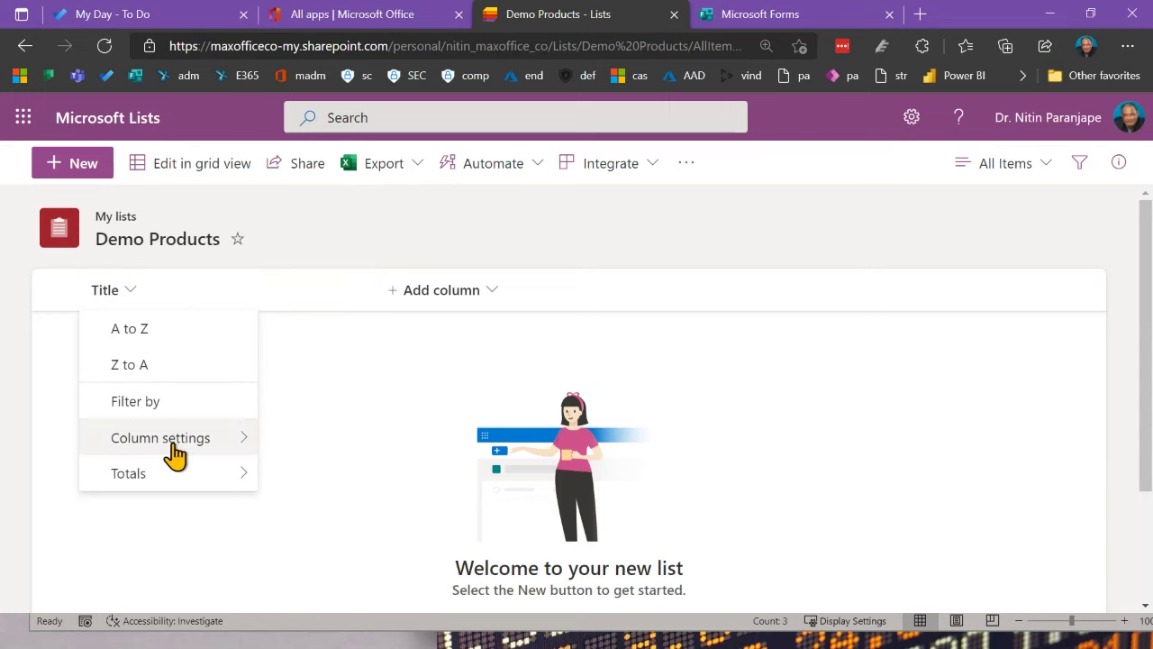
mouse_move(173, 457)
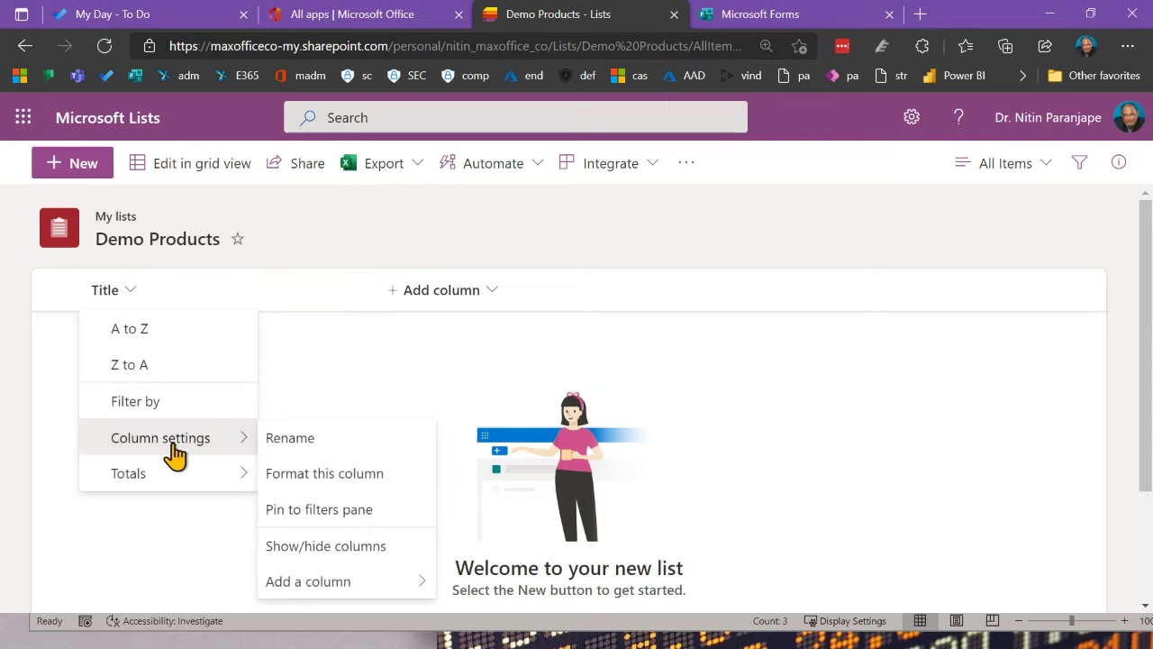
left_click(290, 438)
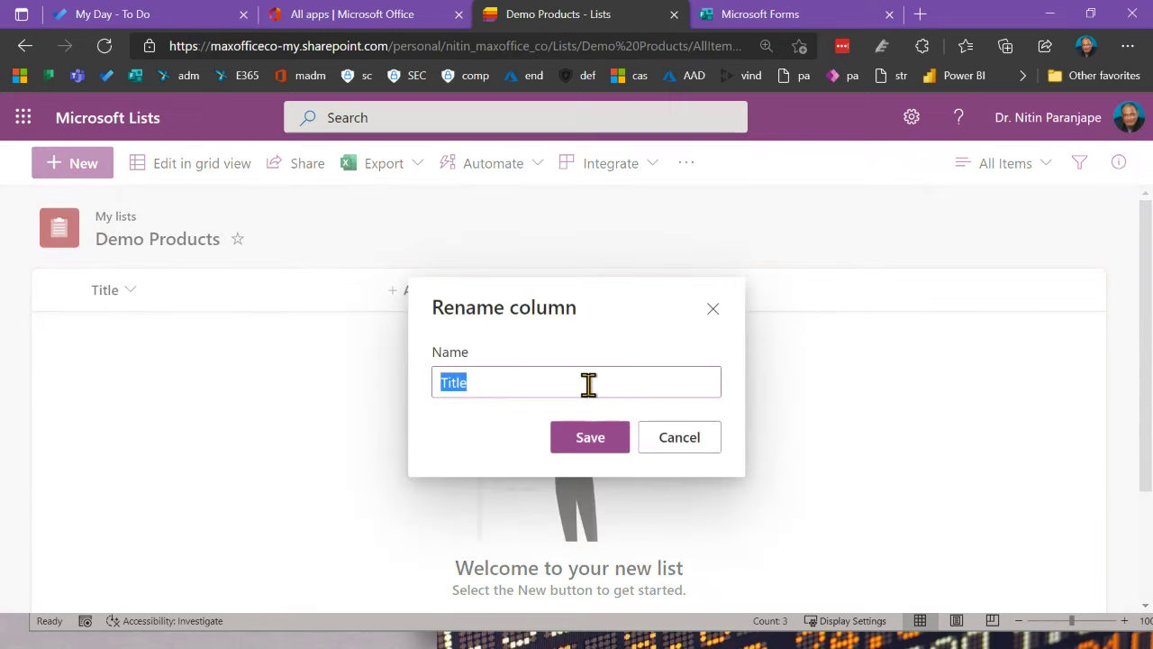
type("Product")
left_click(608, 446)
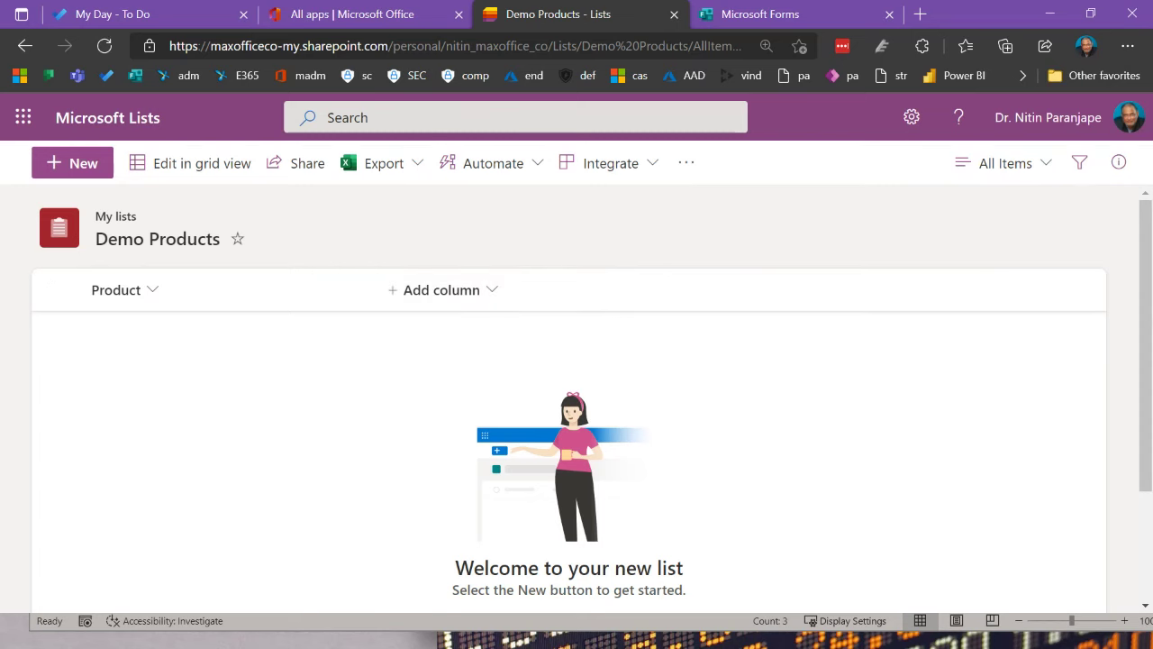
key("alt+Tab")
Step: Review F4's data validation without changes, then select F5 to show its '1 to 10 pls' message
left_click(382, 283)
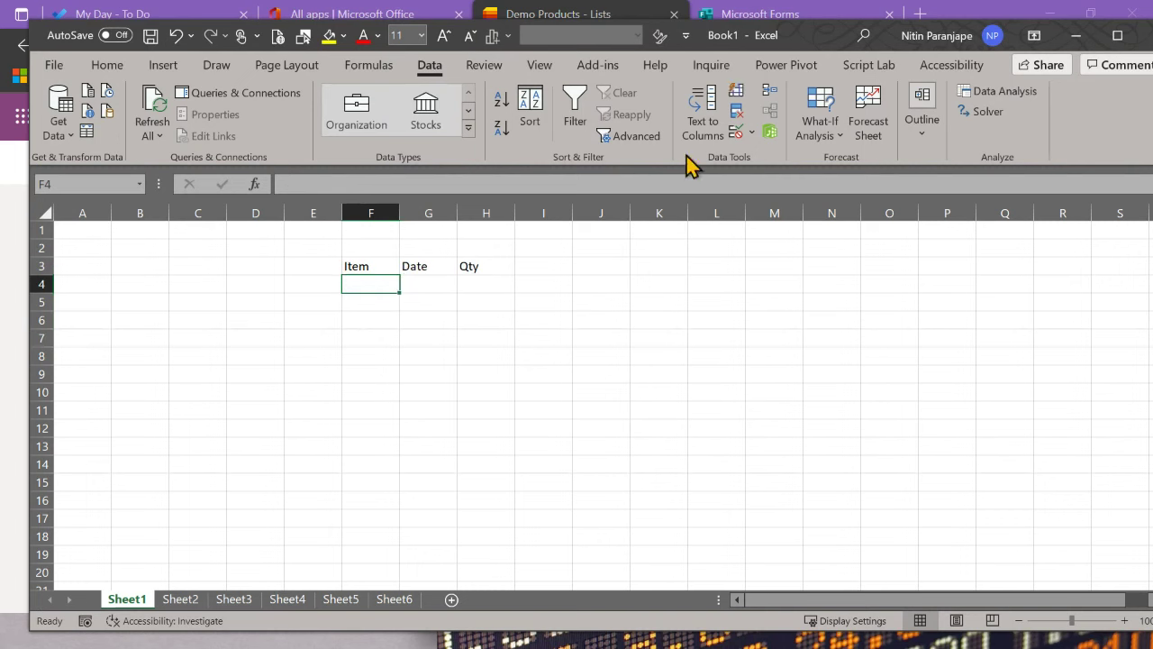
left_click(739, 134)
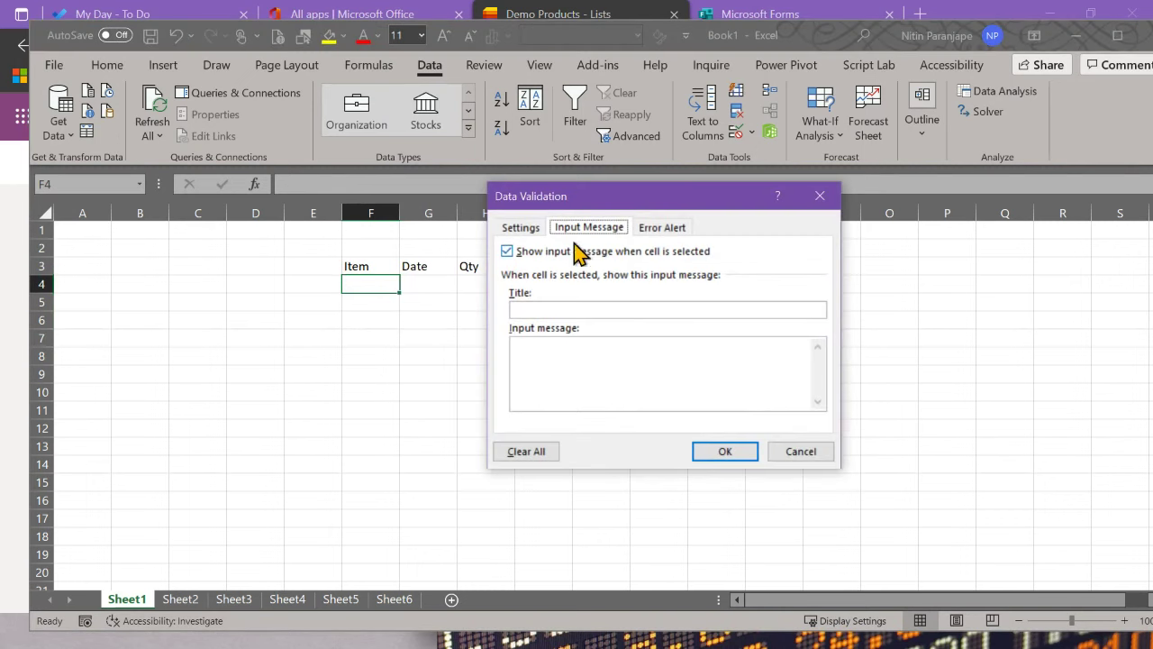
left_click(520, 228)
left_click(541, 287)
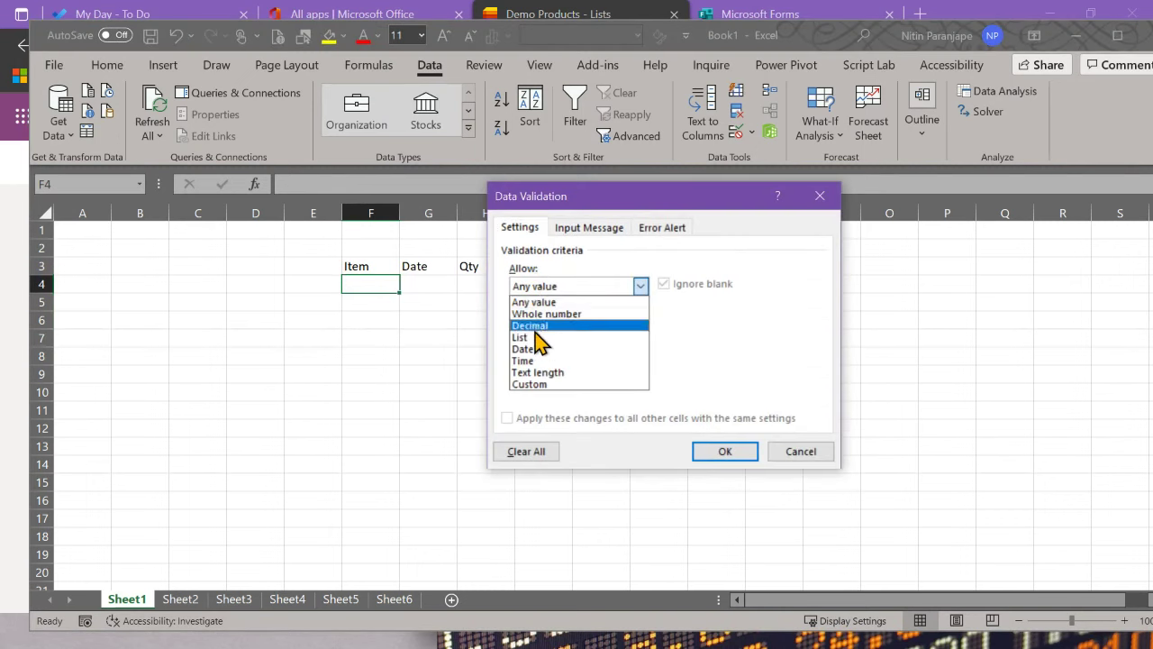
left_click(632, 417)
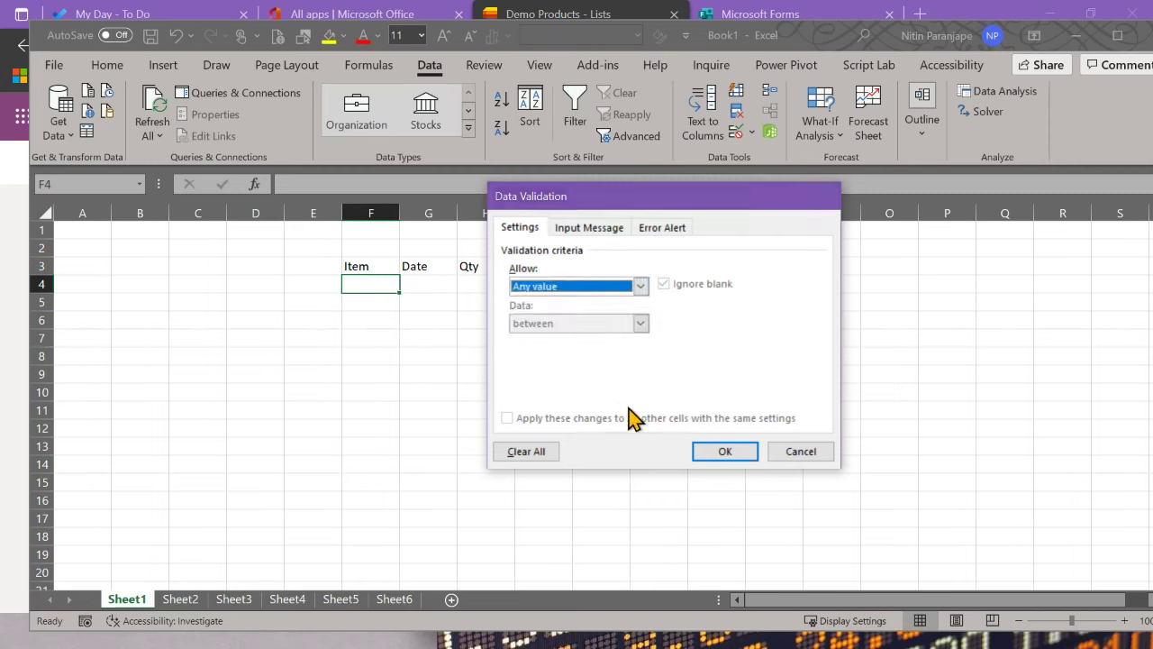
key("Escape")
left_click(378, 302)
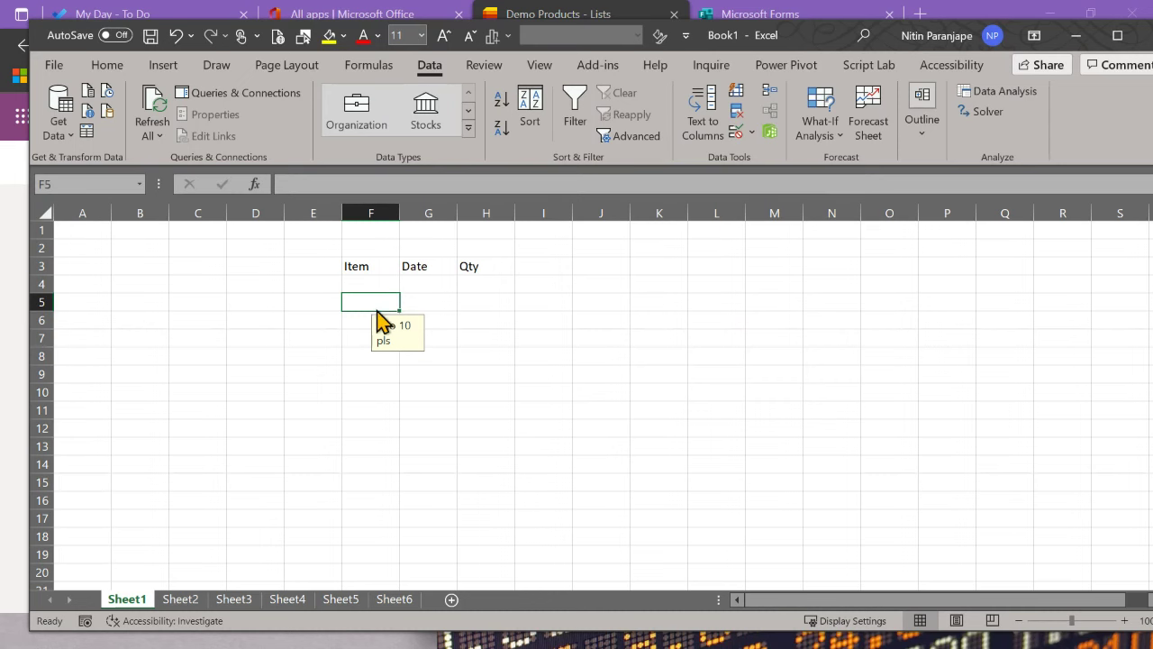
key("alt+Tab")
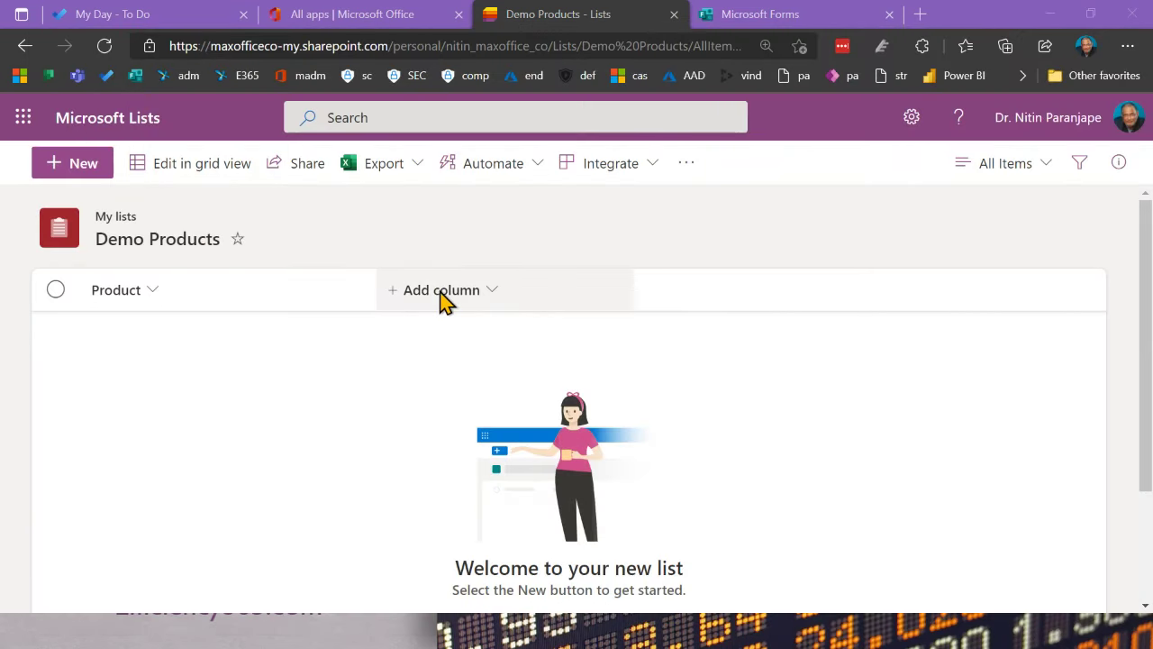
Step: Bring up the column-type choices with + Add column on the Demo Products list
left_click(446, 302)
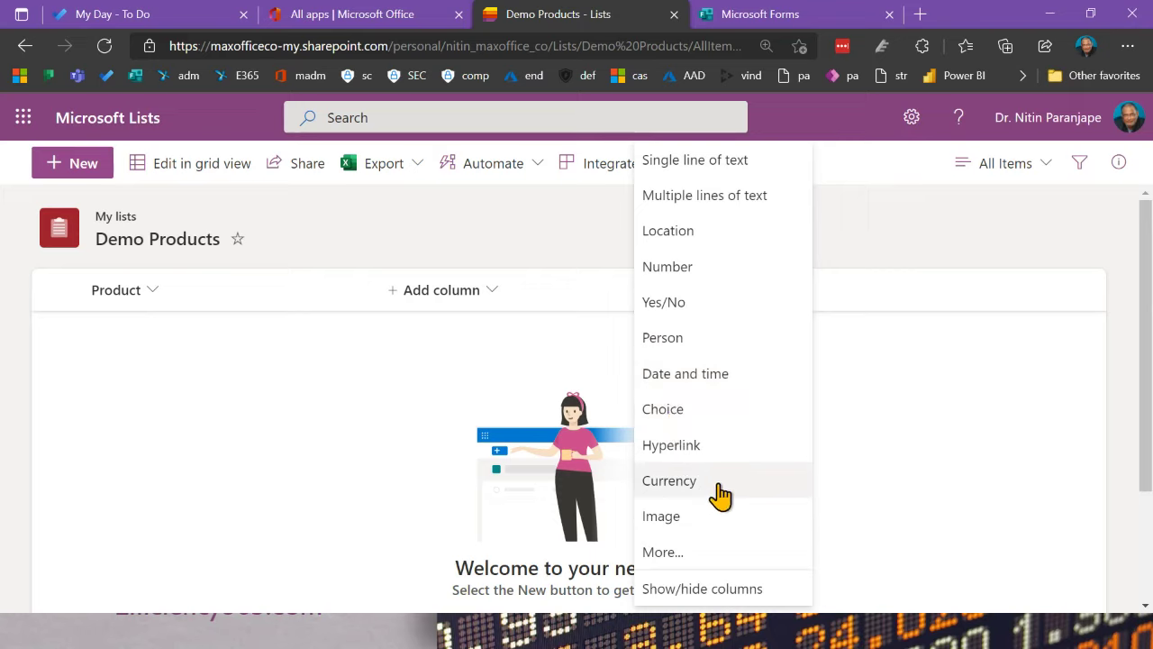
Step: On the full Create Column page, set up a Lookup column 'Pkg Type' drawing from Packaging
left_click(685, 553)
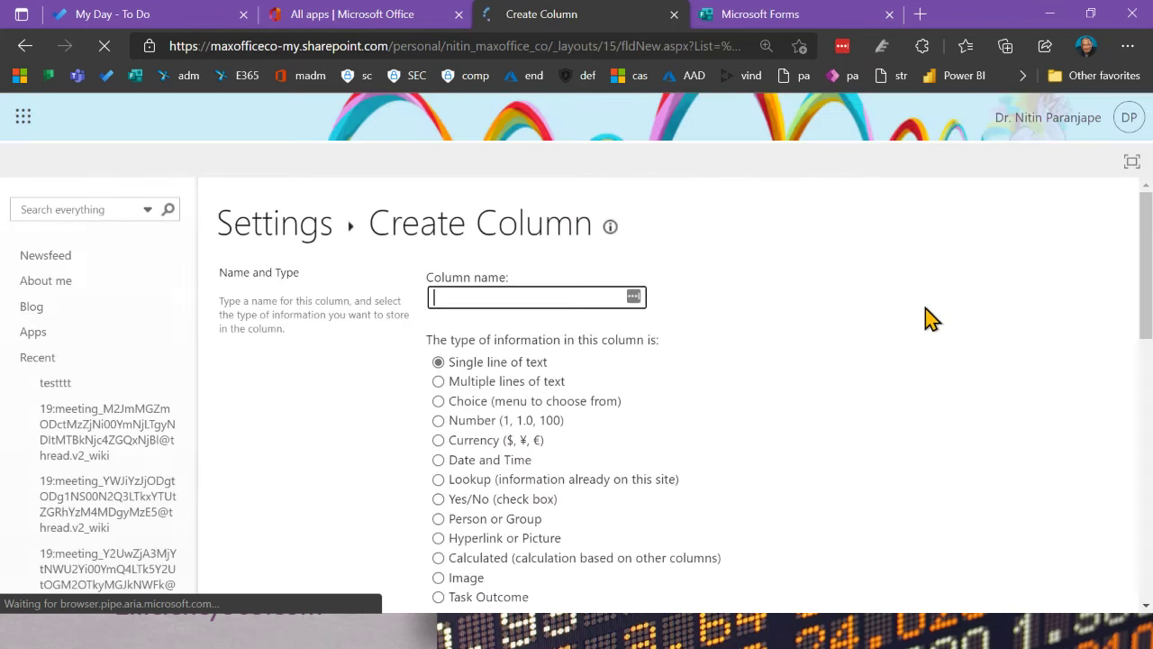
scroll(781, 339, "down", 2)
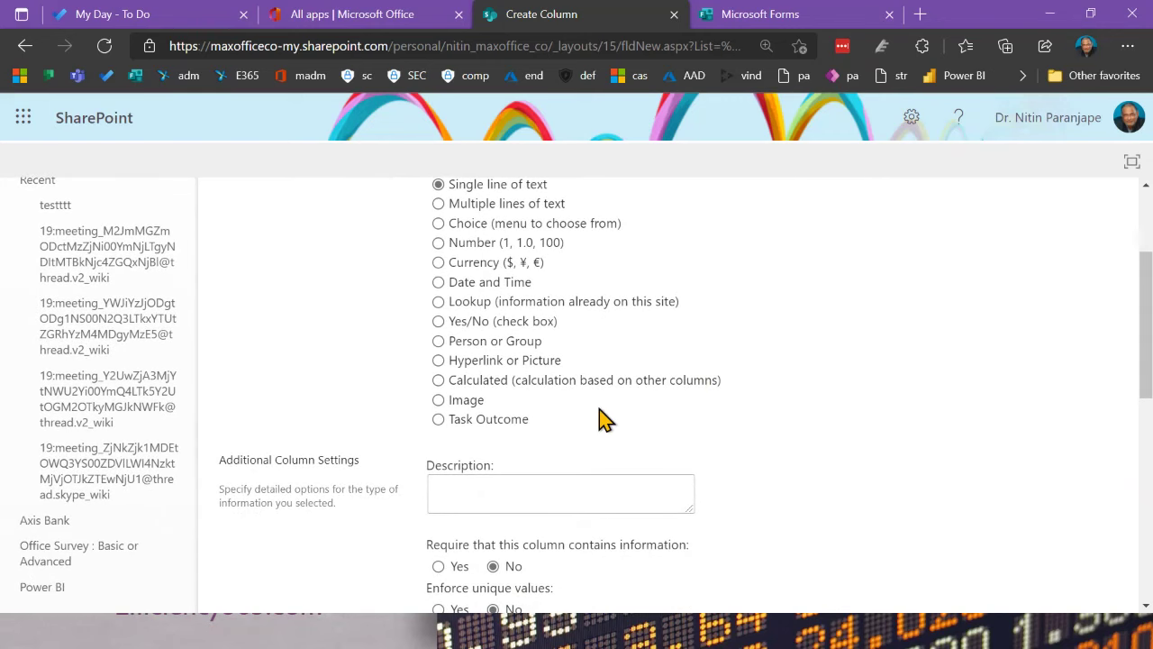
scroll(613, 415, "up", 1)
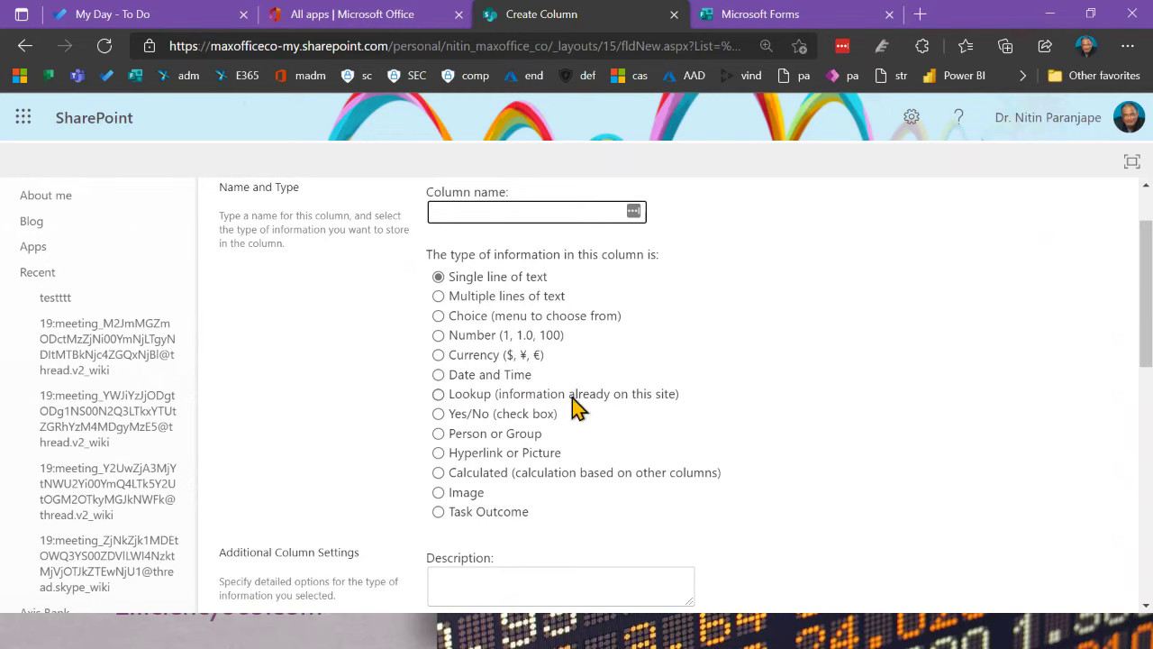
left_click(438, 397)
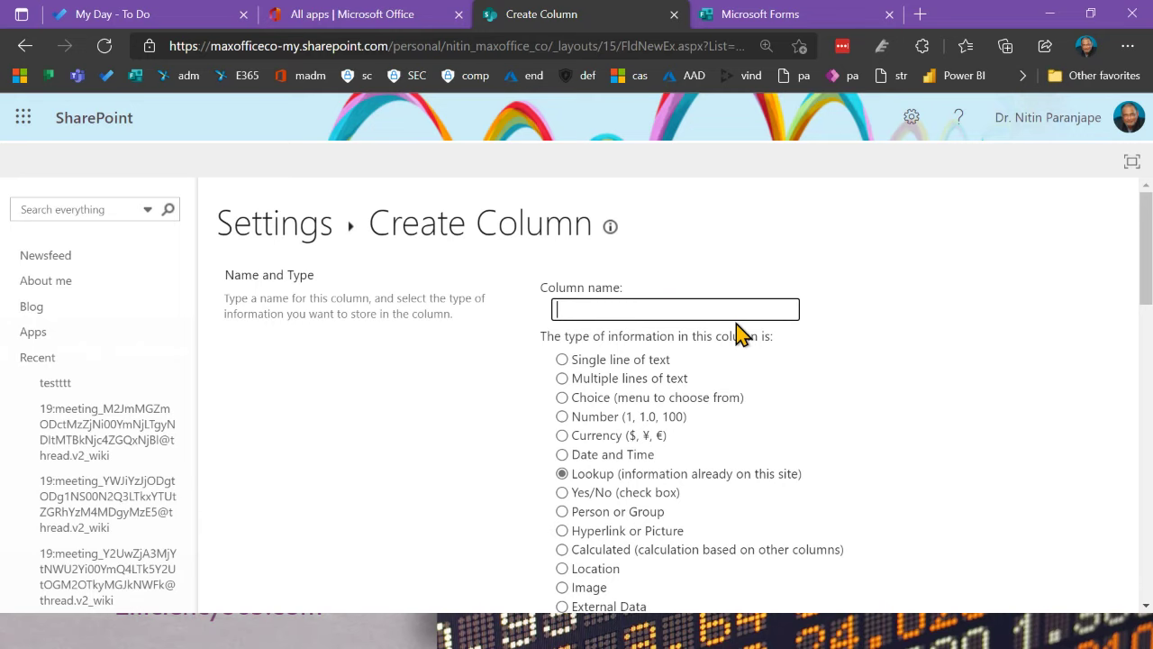
type("Pkg Type")
scroll(801, 369, "down", 5)
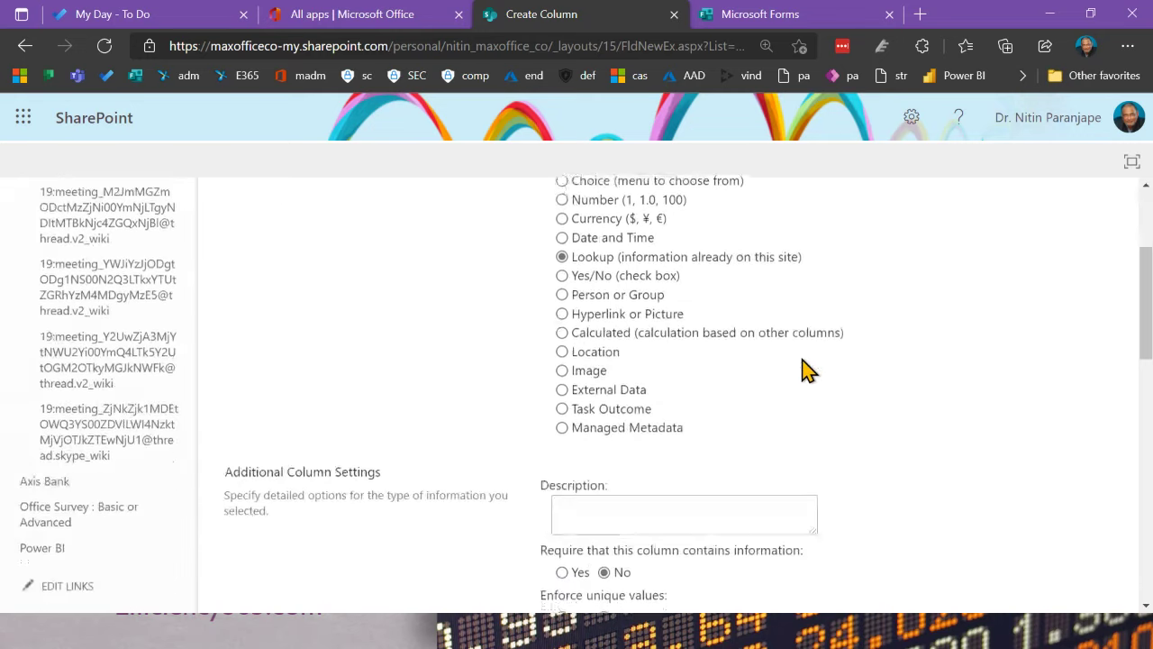
scroll(801, 369, "down", 3)
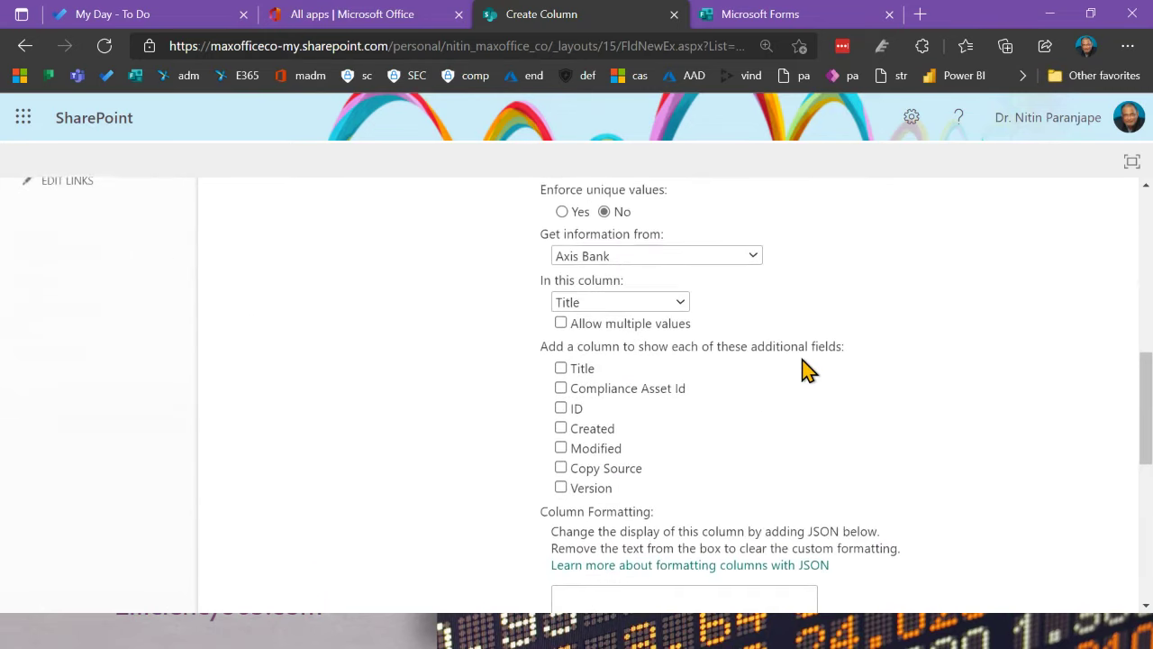
left_click(747, 246)
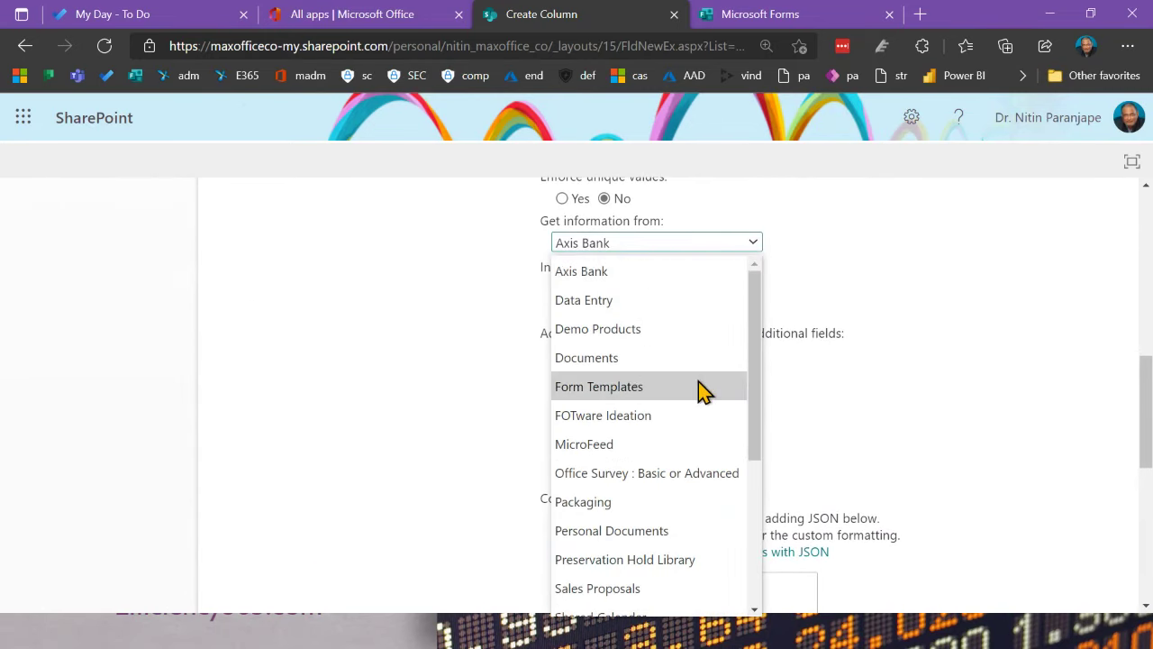
left_click(618, 510)
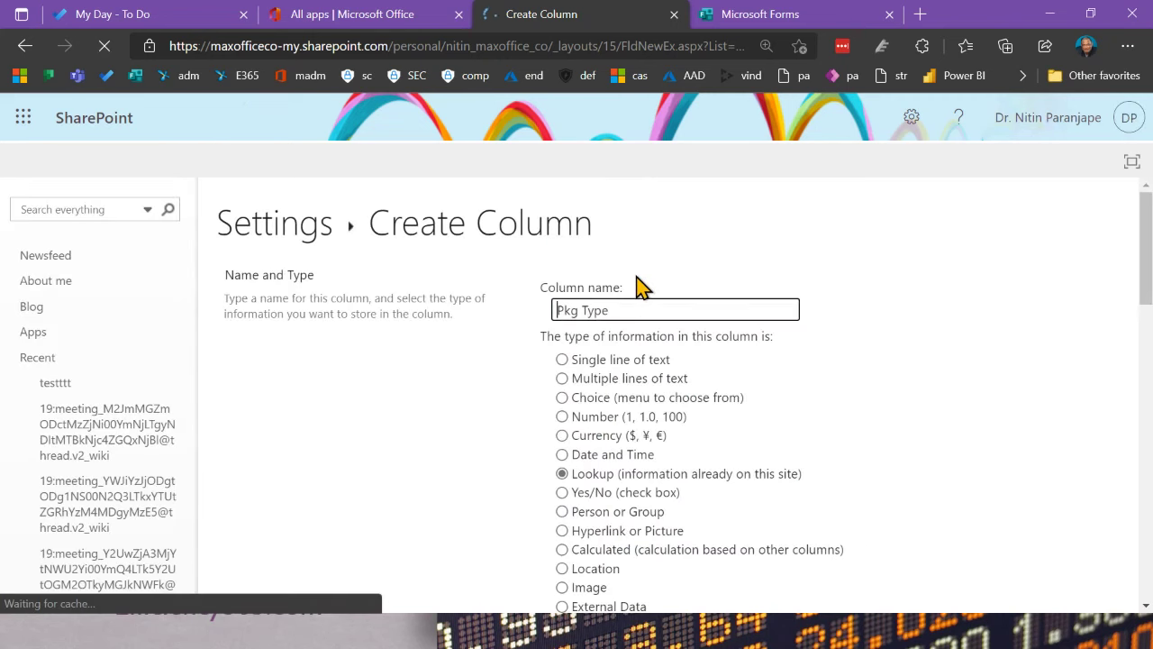
Step: Have the Pkg Type lookup show the Packaging list's Title field
scroll(739, 466, "down", 3)
scroll(739, 465, "down", 3)
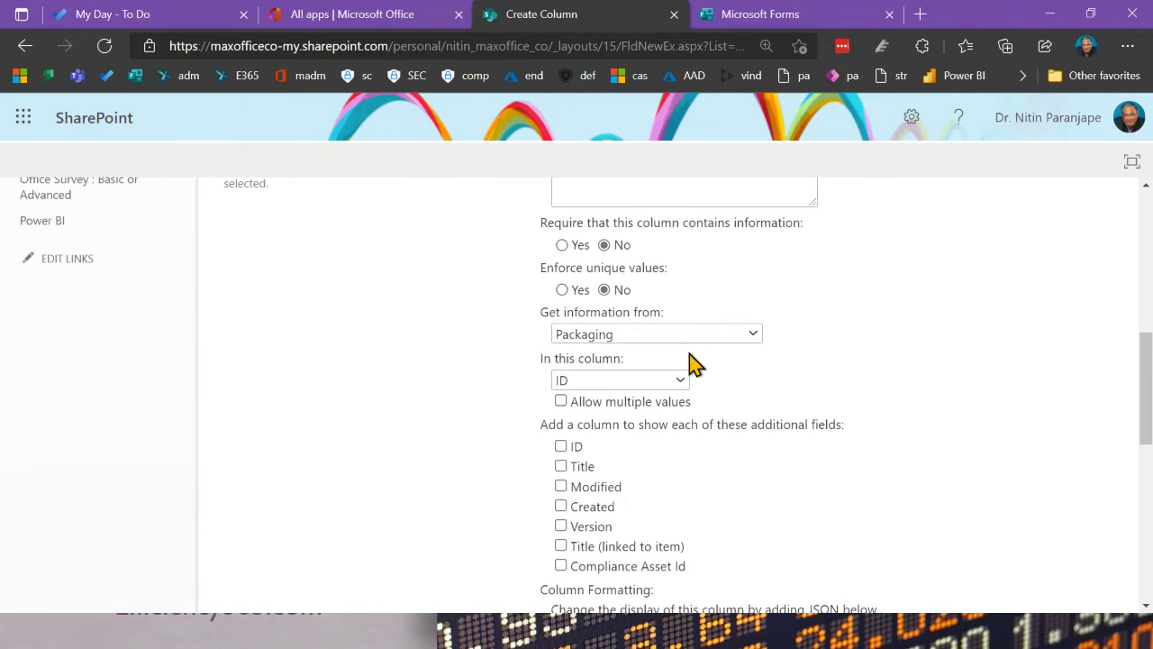
left_click(683, 384)
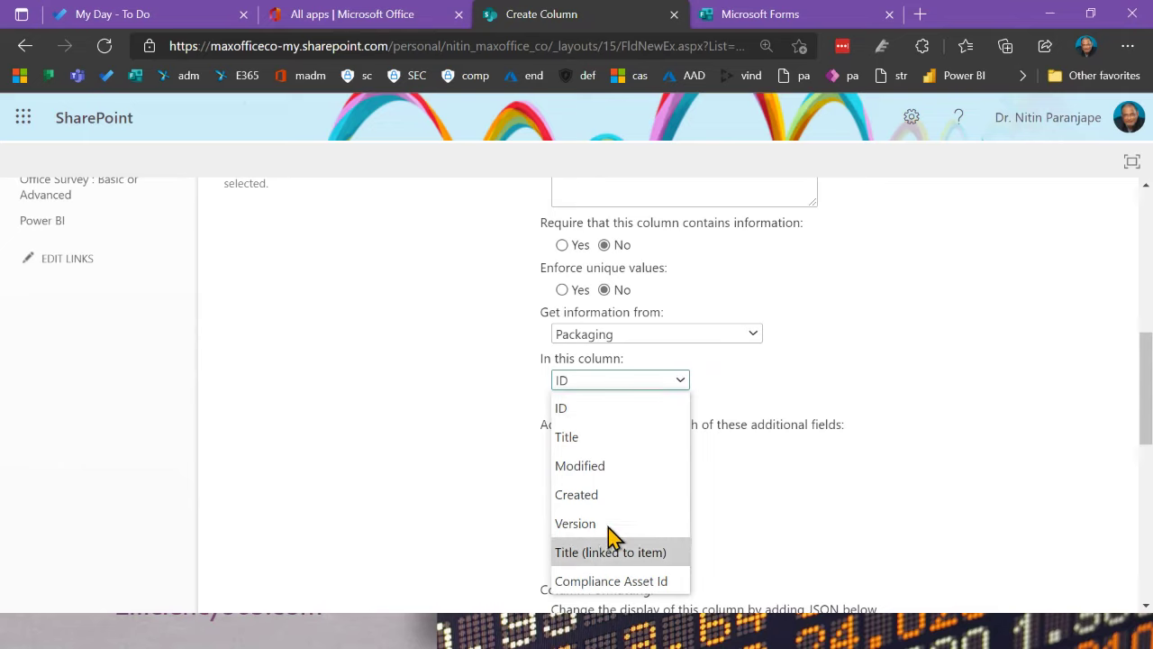
left_click(608, 439)
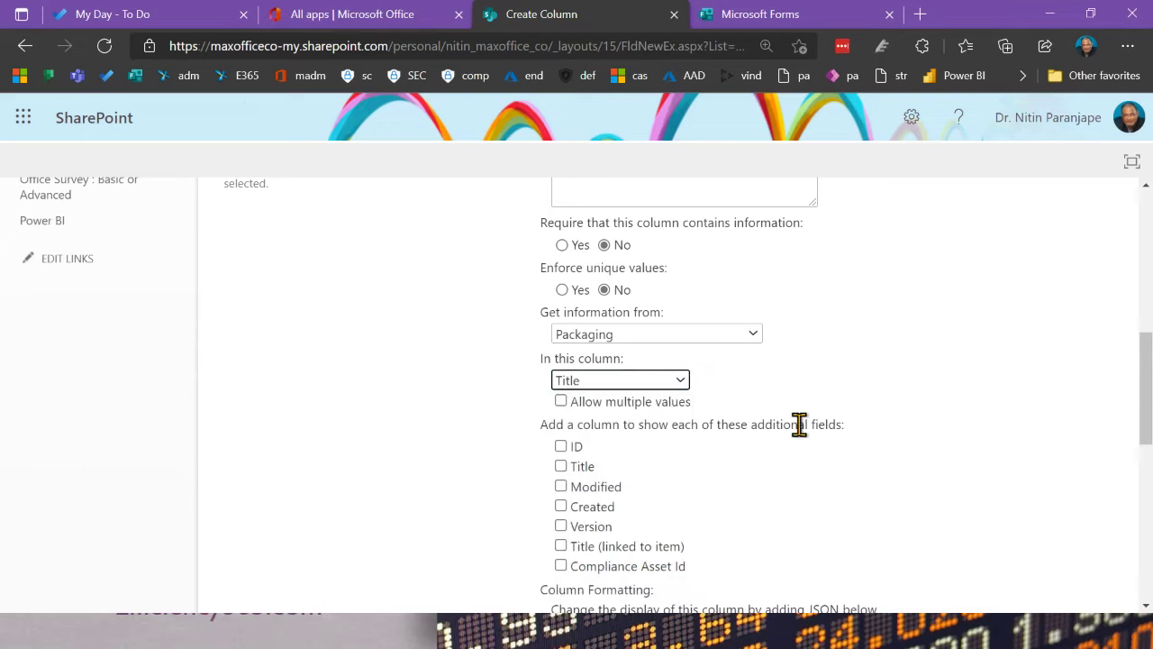
Step: Make Pkg Type a required column and save it with OK
scroll(755, 459, "down", 2)
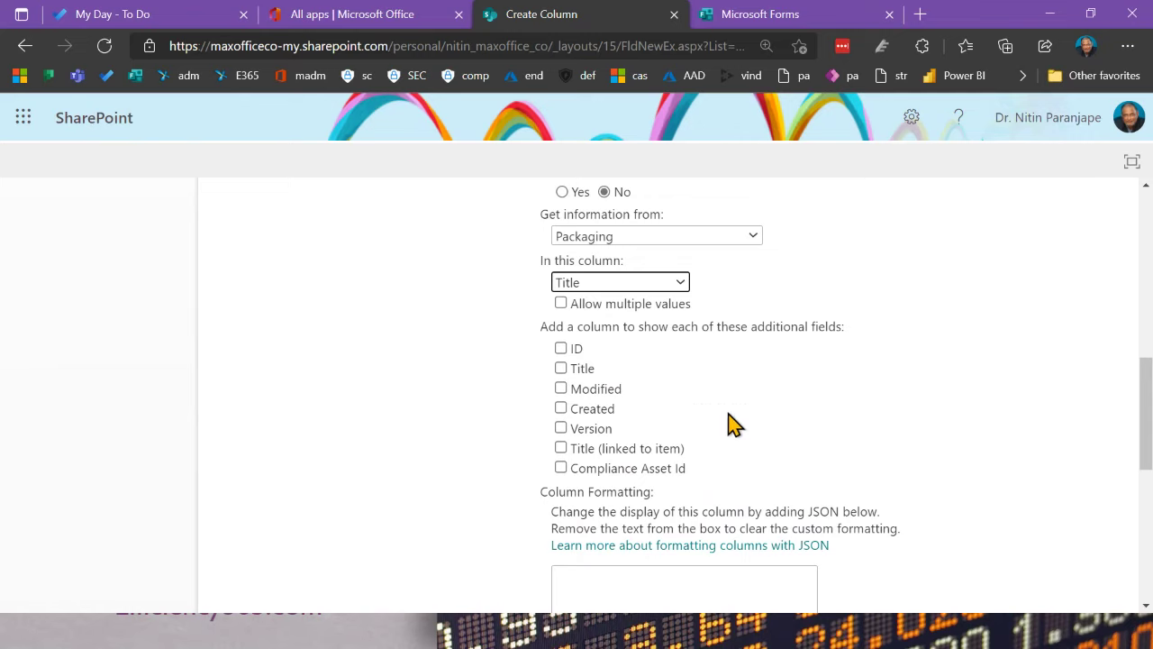
scroll(711, 365, "down", 3)
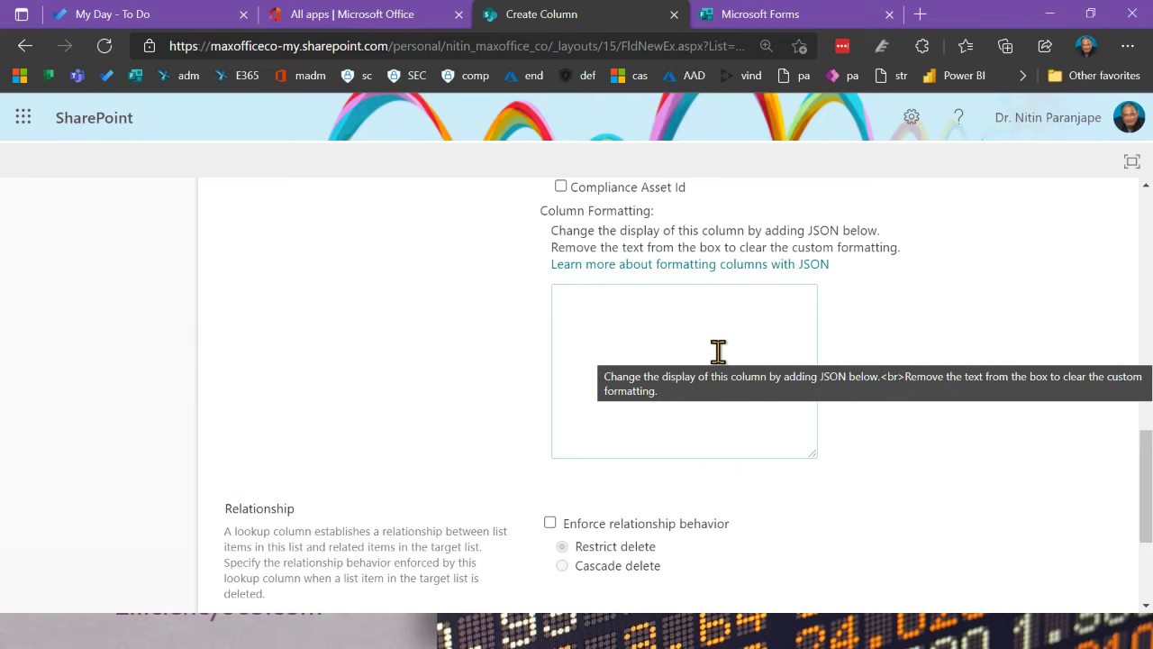
scroll(721, 360, "down", 3)
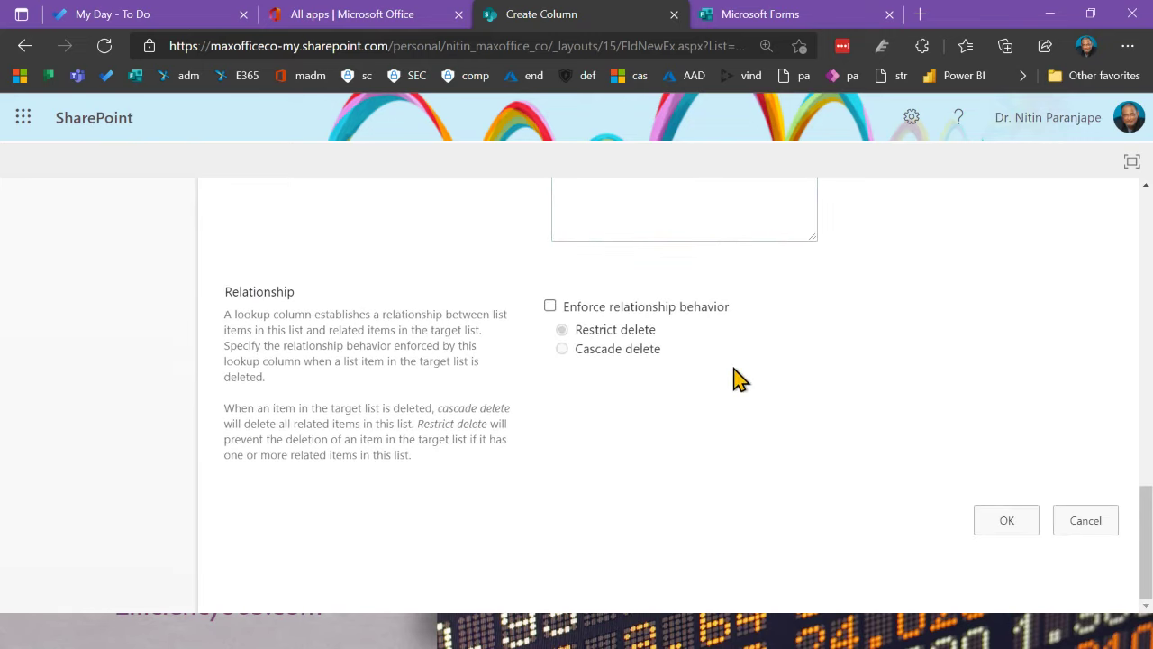
scroll(737, 378, "up", 6)
scroll(734, 366, "up", 3)
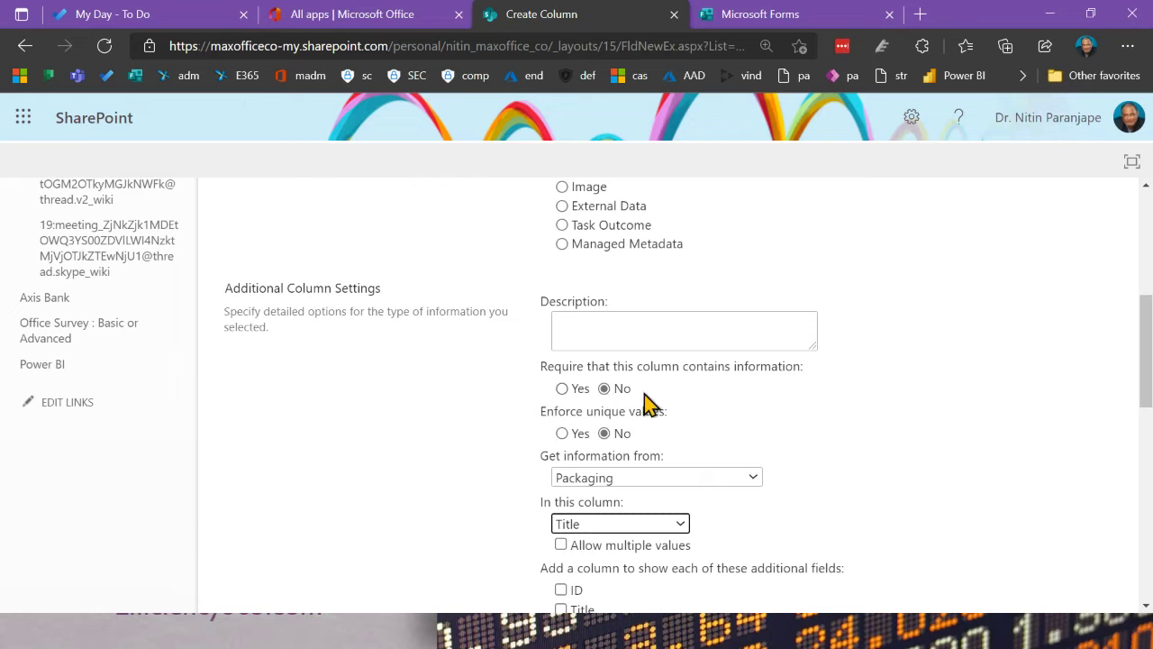
left_click(564, 389)
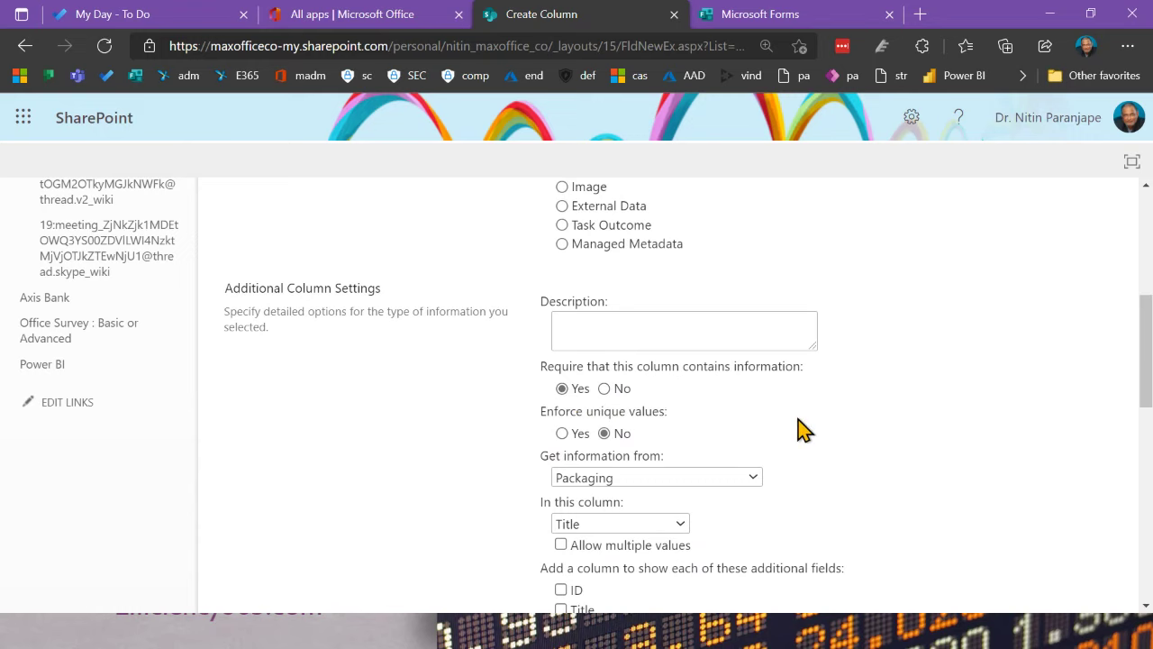
scroll(802, 430, "down", 10)
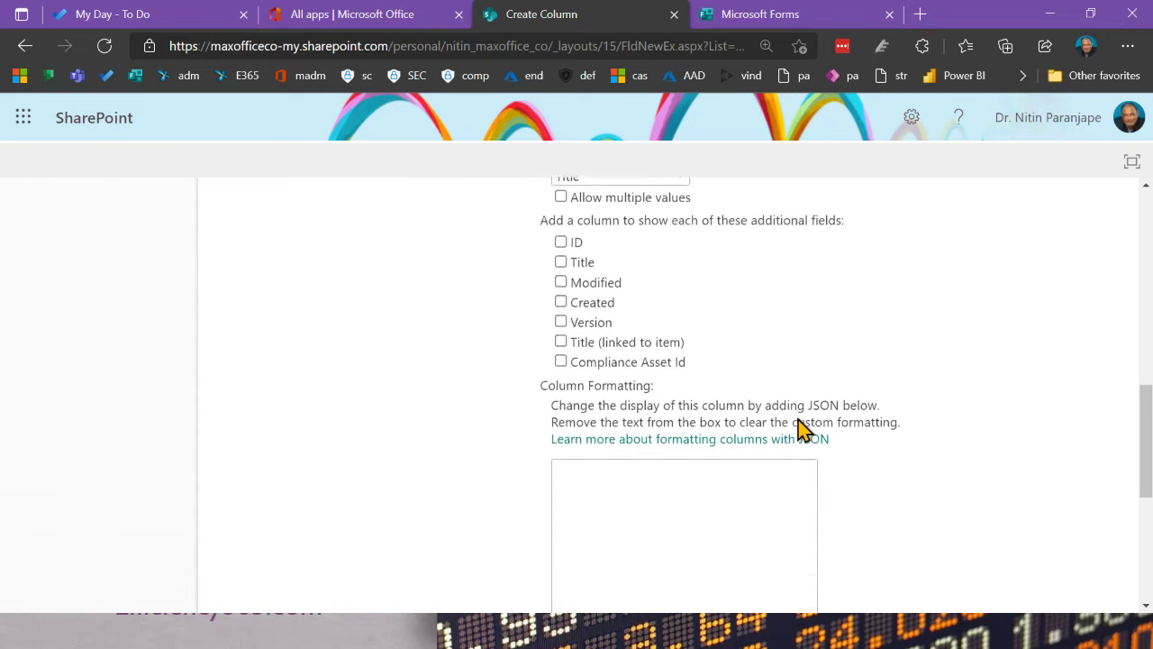
scroll(798, 430, "down", 2)
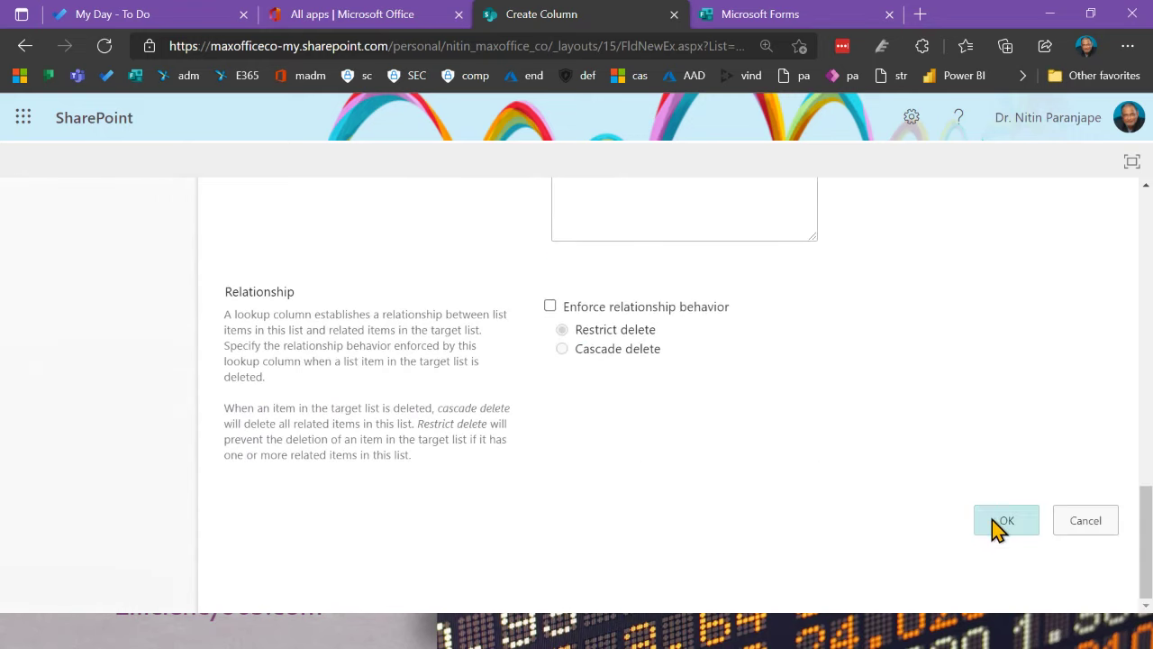
left_click(992, 519)
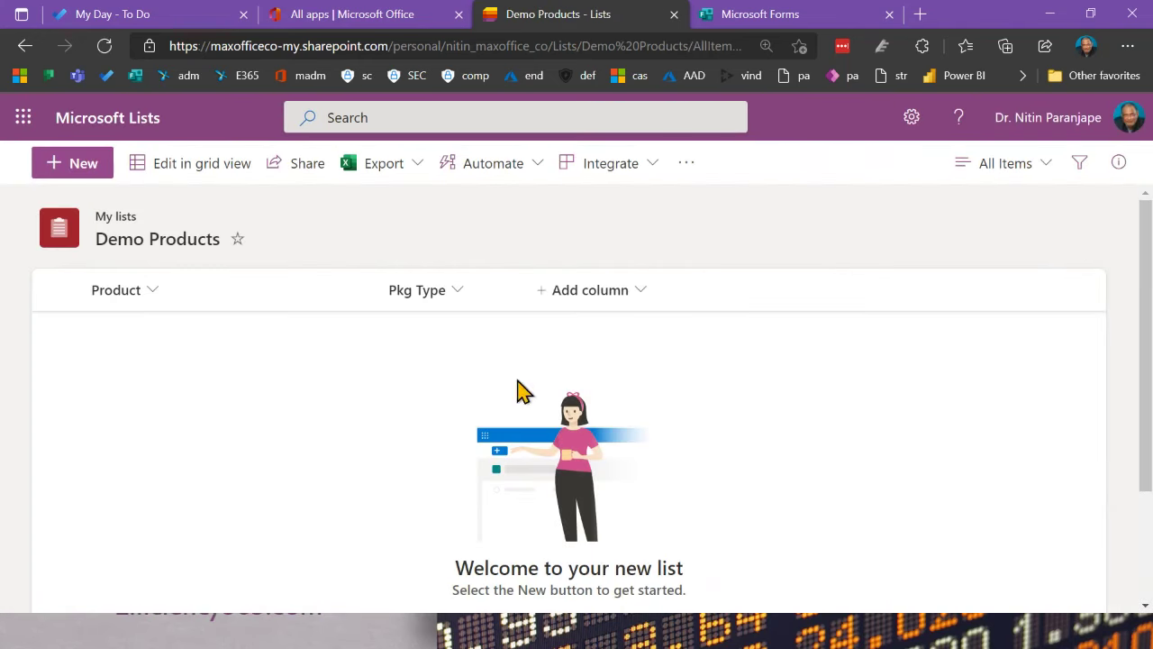
Step: Start a new Number column named 'Qty' with 0 decimal places
left_click(571, 292)
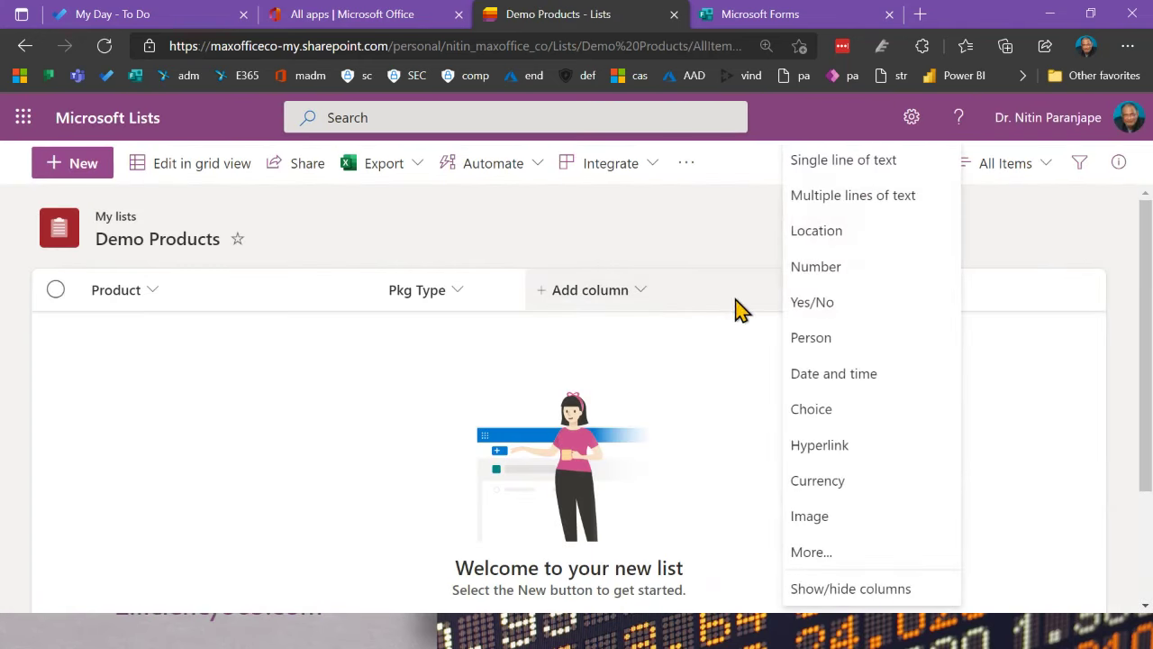
left_click(802, 270)
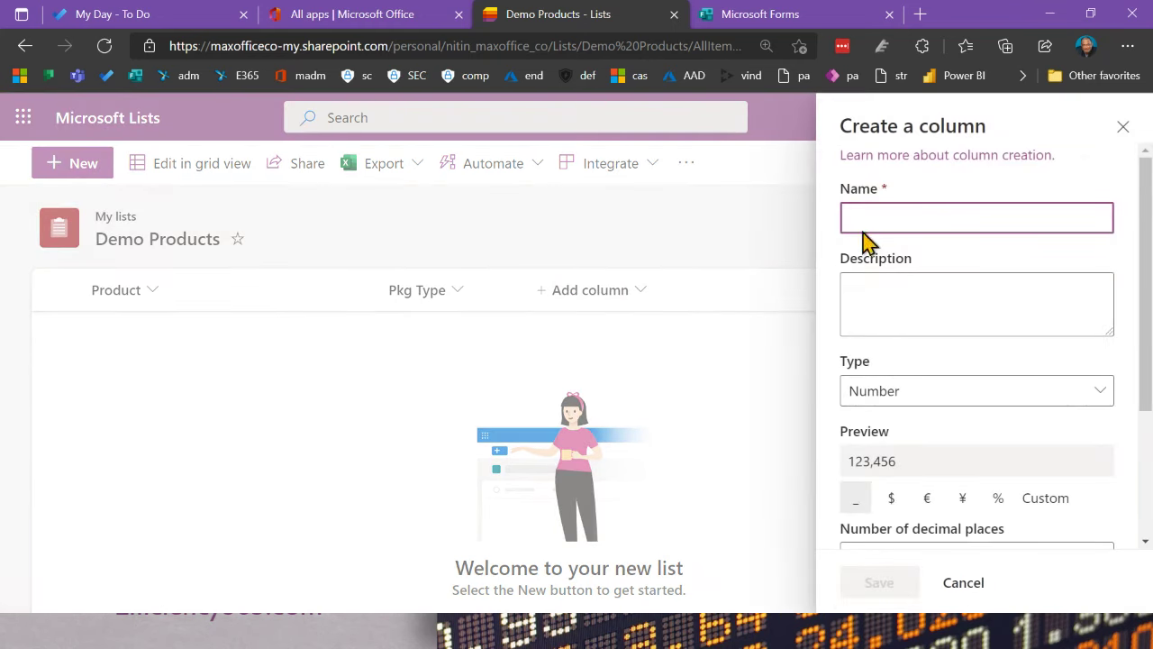
type("Qty")
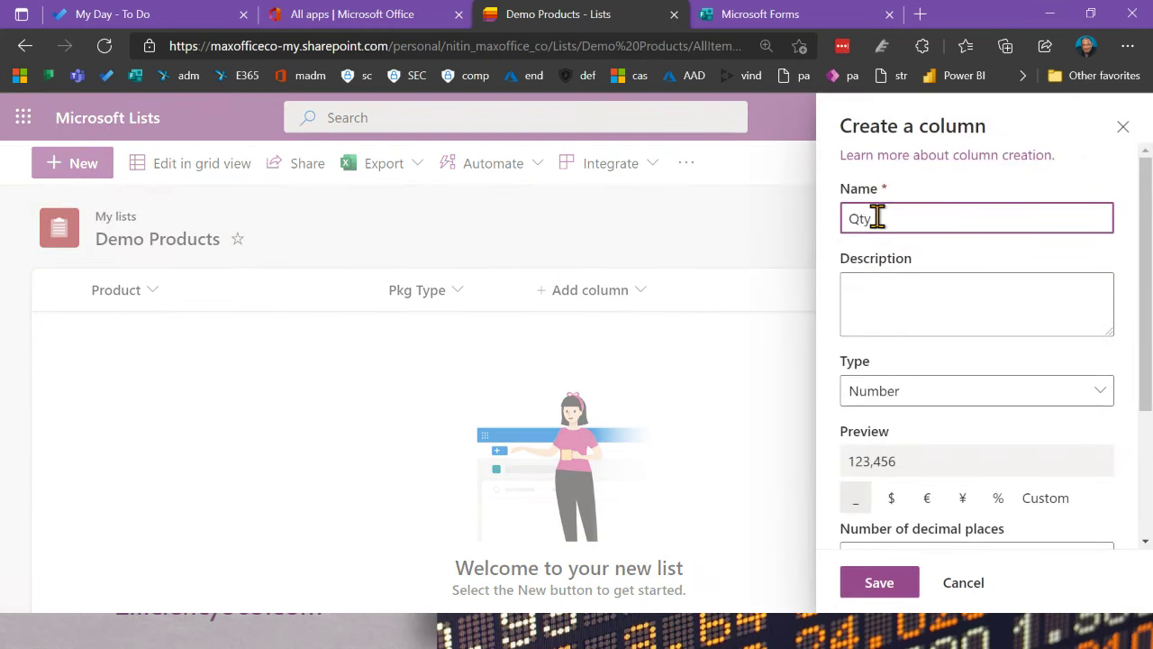
scroll(946, 374, "down", 2)
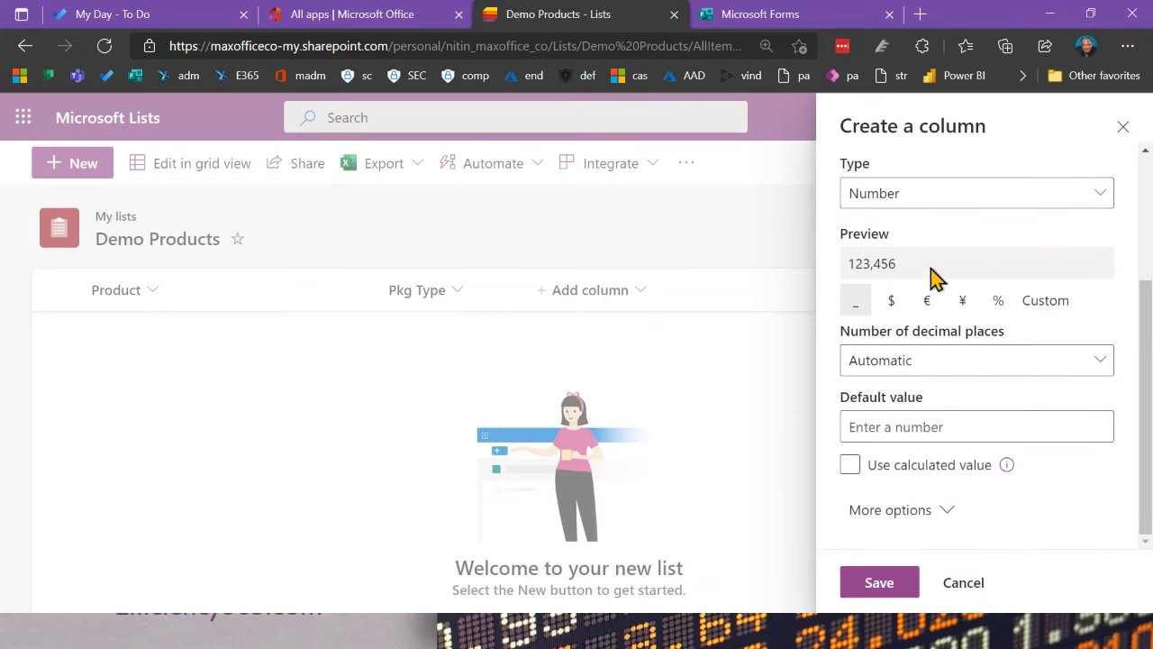
left_click(944, 371)
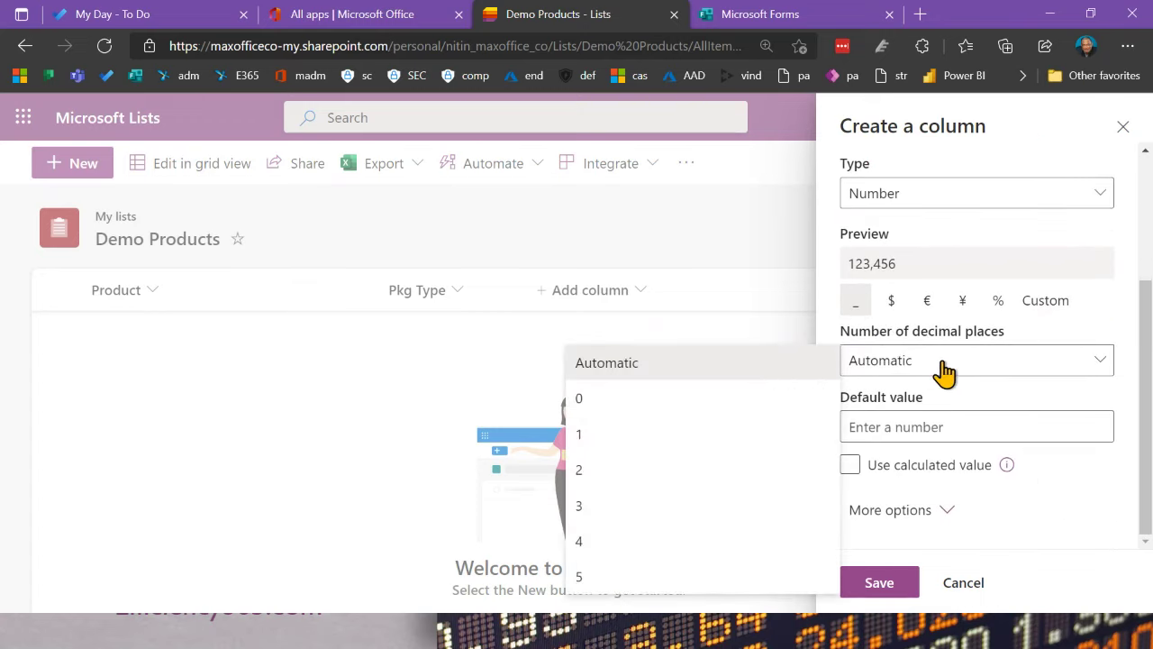
left_click(694, 401)
left_click(958, 436)
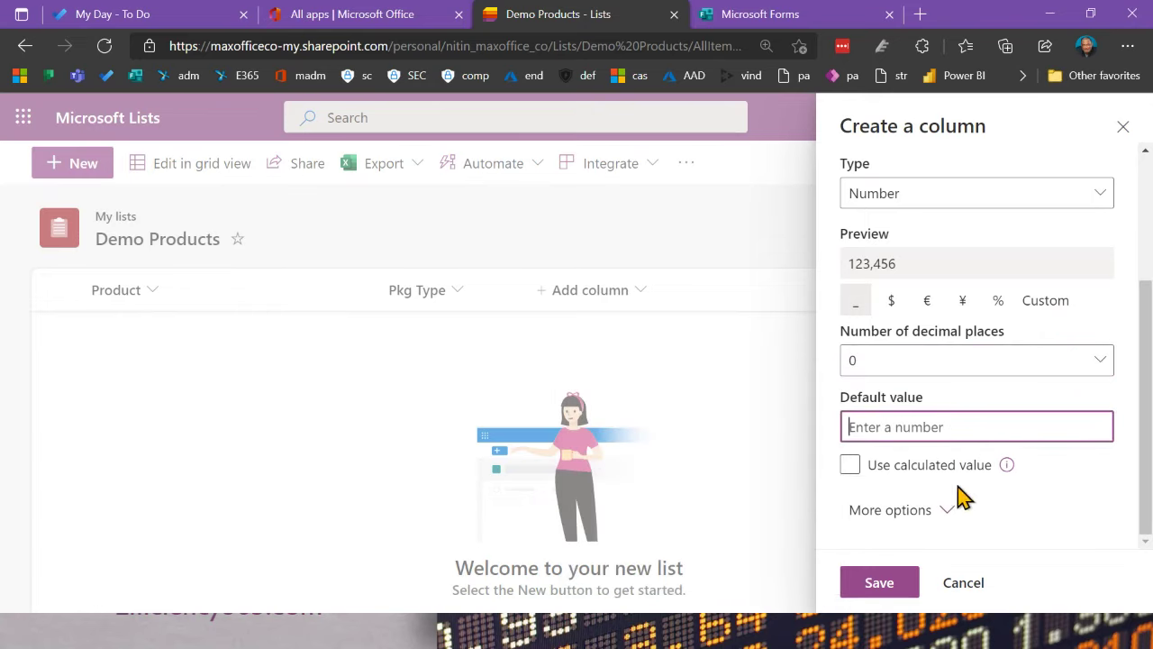
Step: Under More options, make the Qty column required and save it
left_click(946, 511)
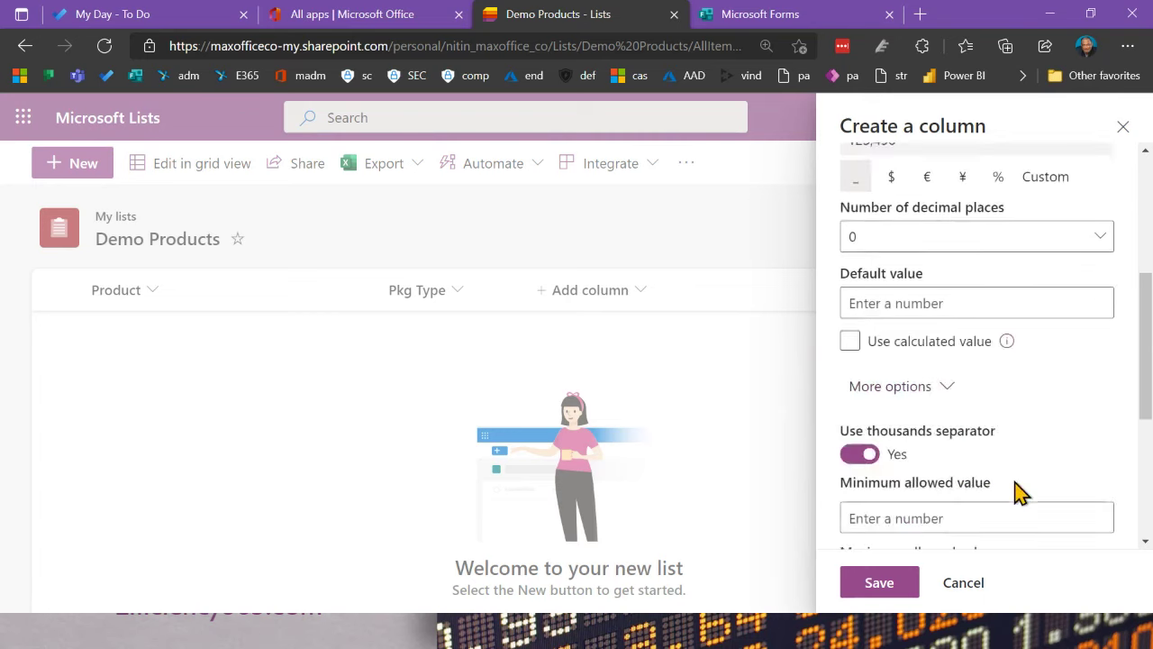
scroll(1019, 491, "down", 2)
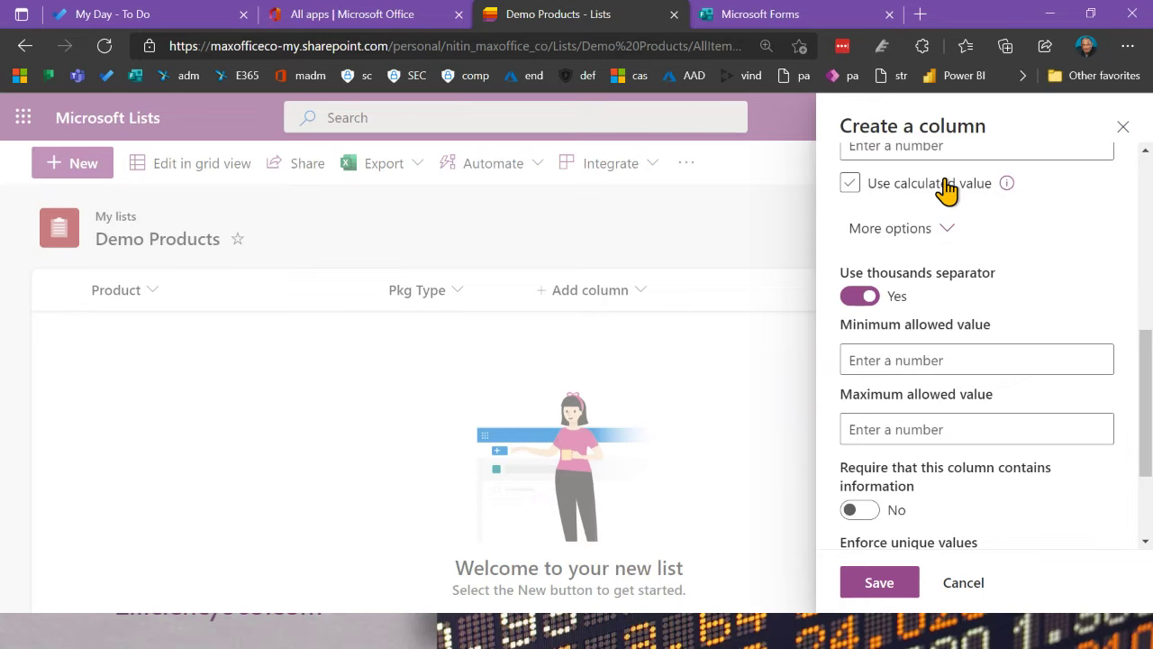
scroll(944, 233, "up", 3)
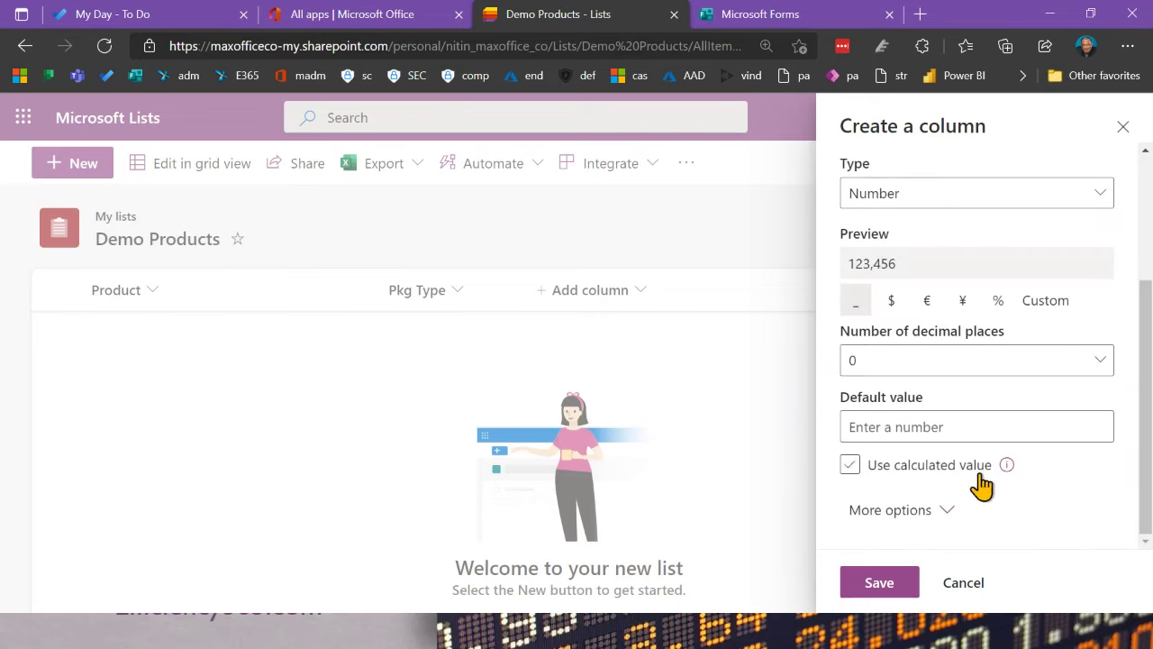
left_click(961, 514)
scroll(960, 514, "down", 3)
scroll(966, 363, "down", 2)
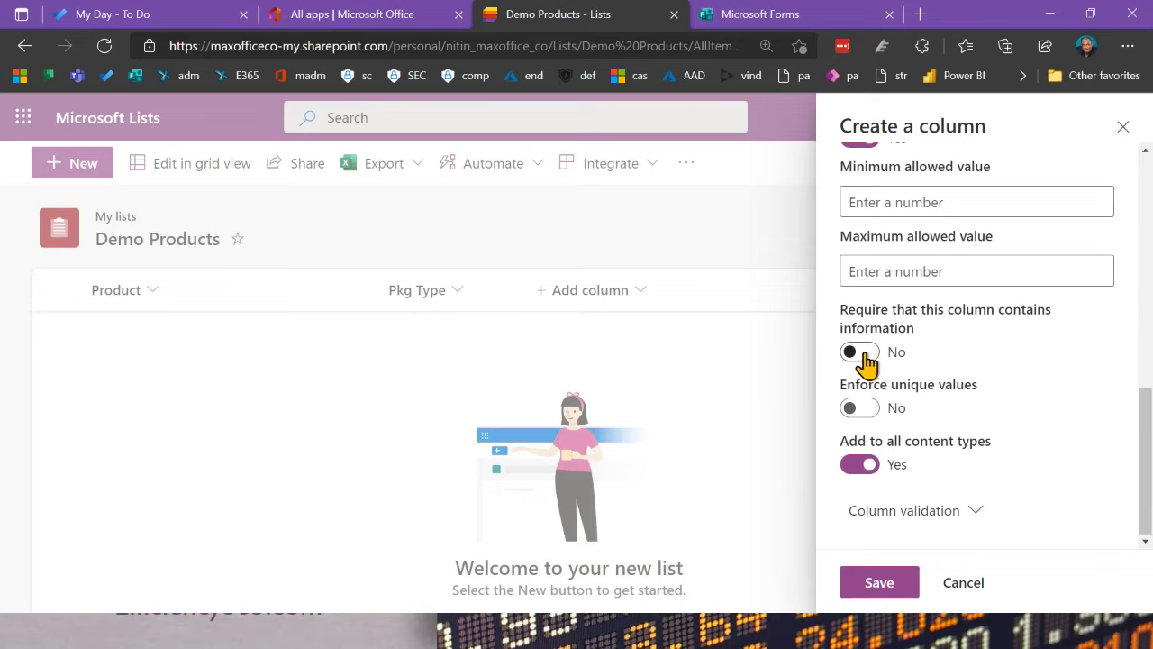
left_click(863, 356)
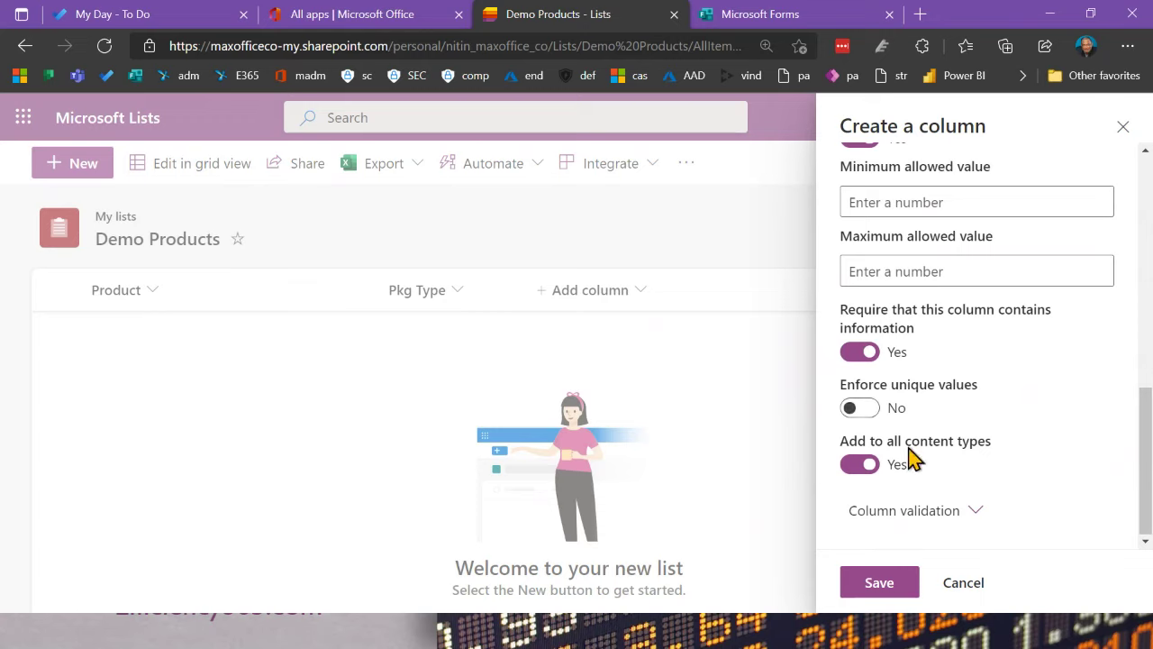
left_click(973, 512)
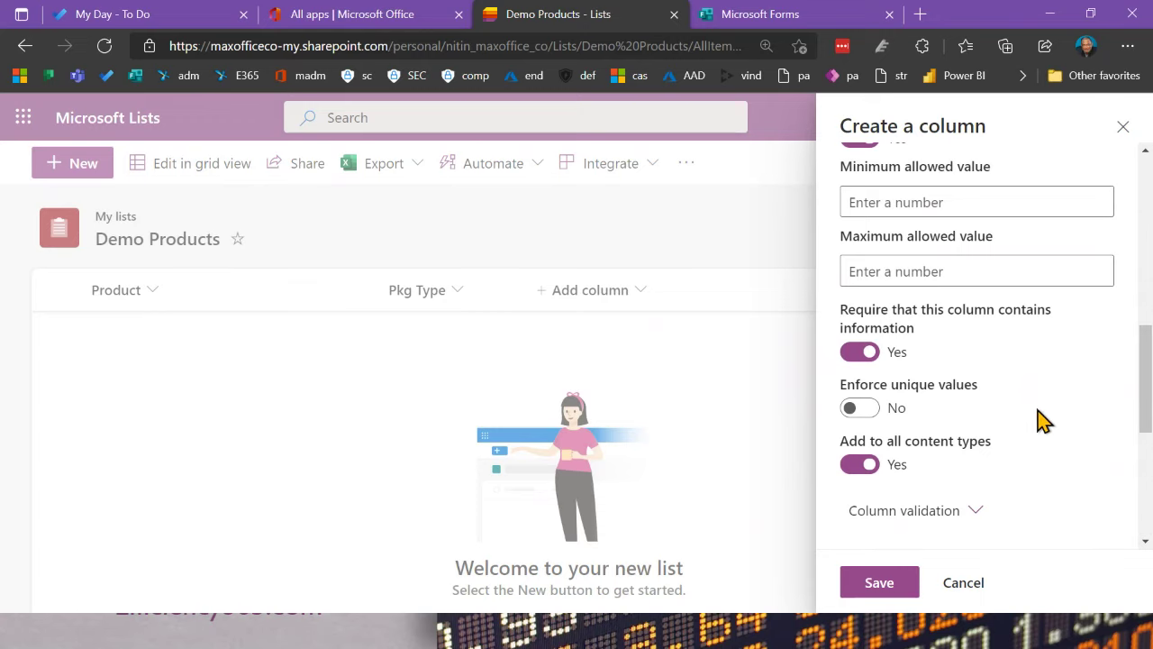
scroll(1040, 419, "down", 2)
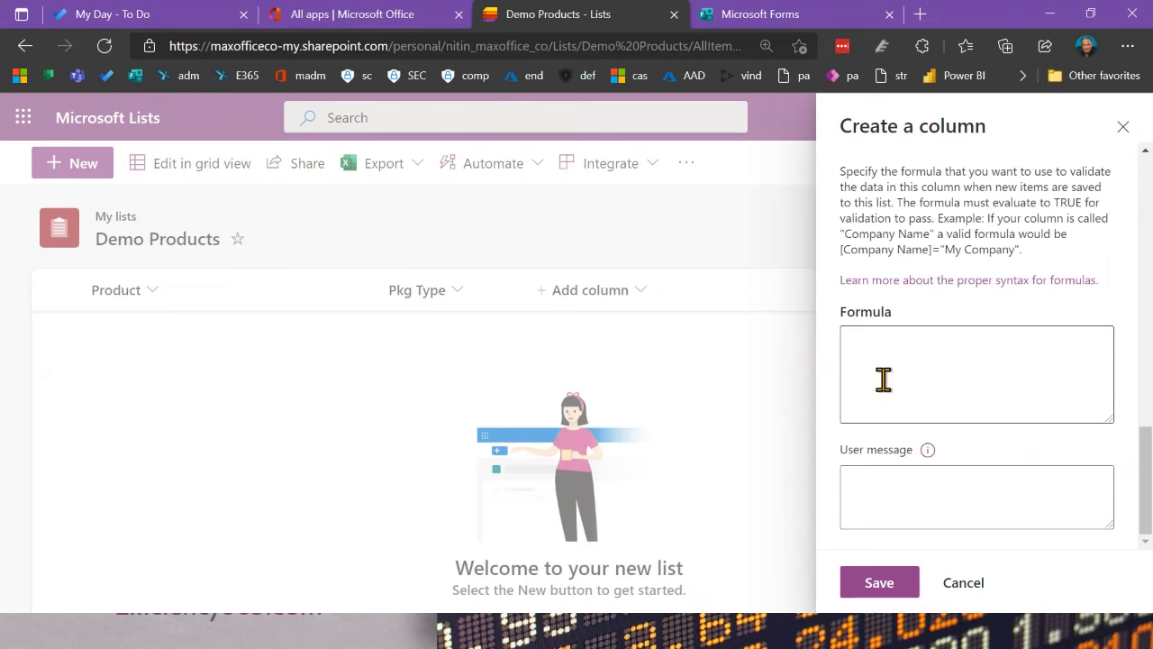
left_click(895, 583)
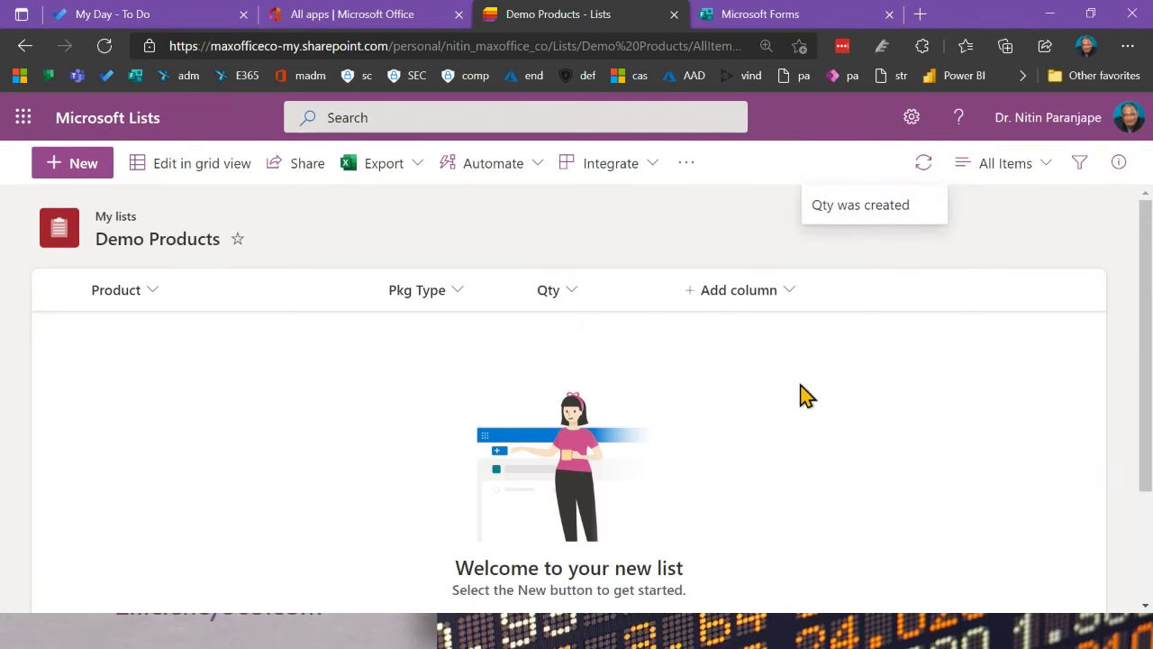
Step: Add a required Image column named 'Product photo' and save it
left_click(739, 293)
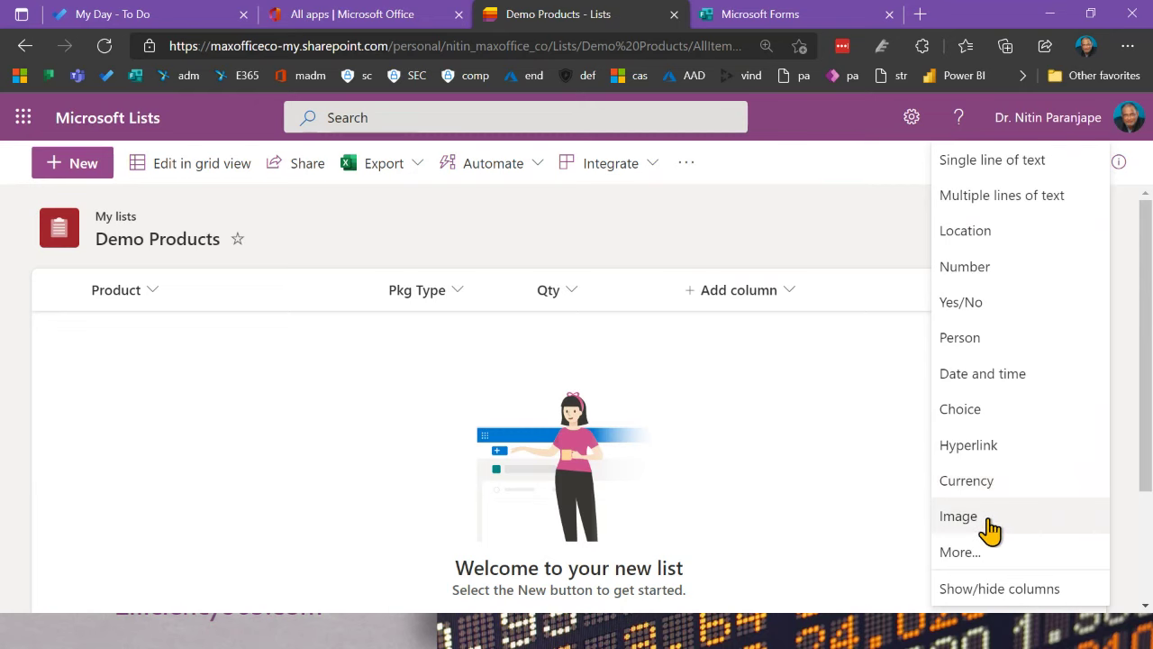
left_click(960, 516)
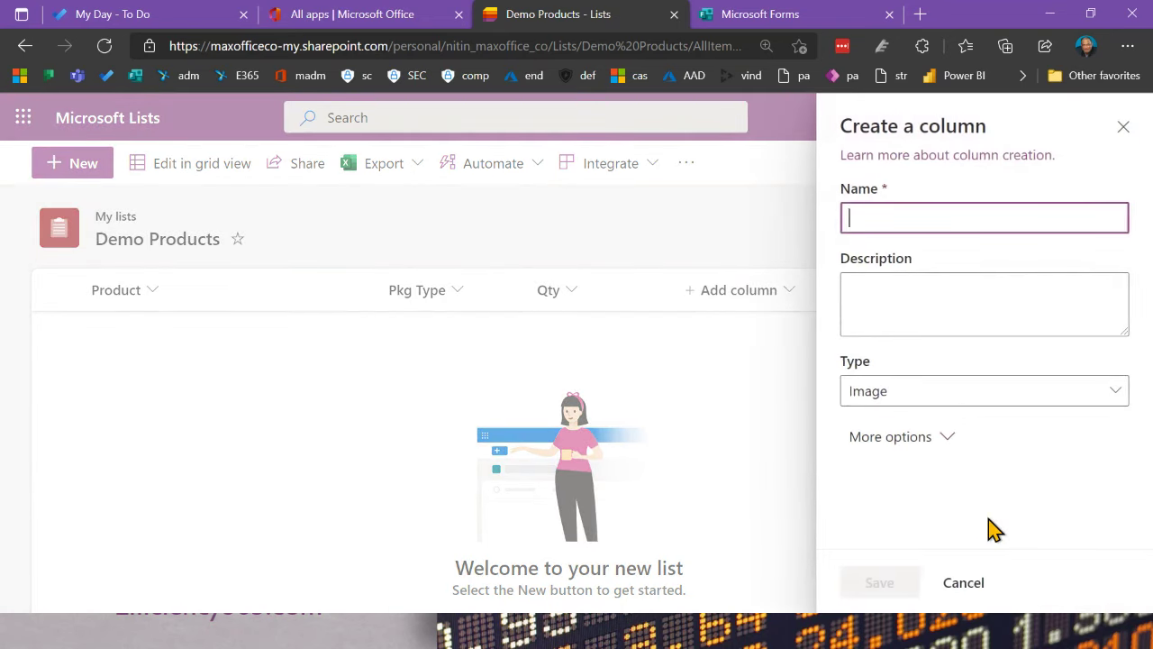
type("Product photo")
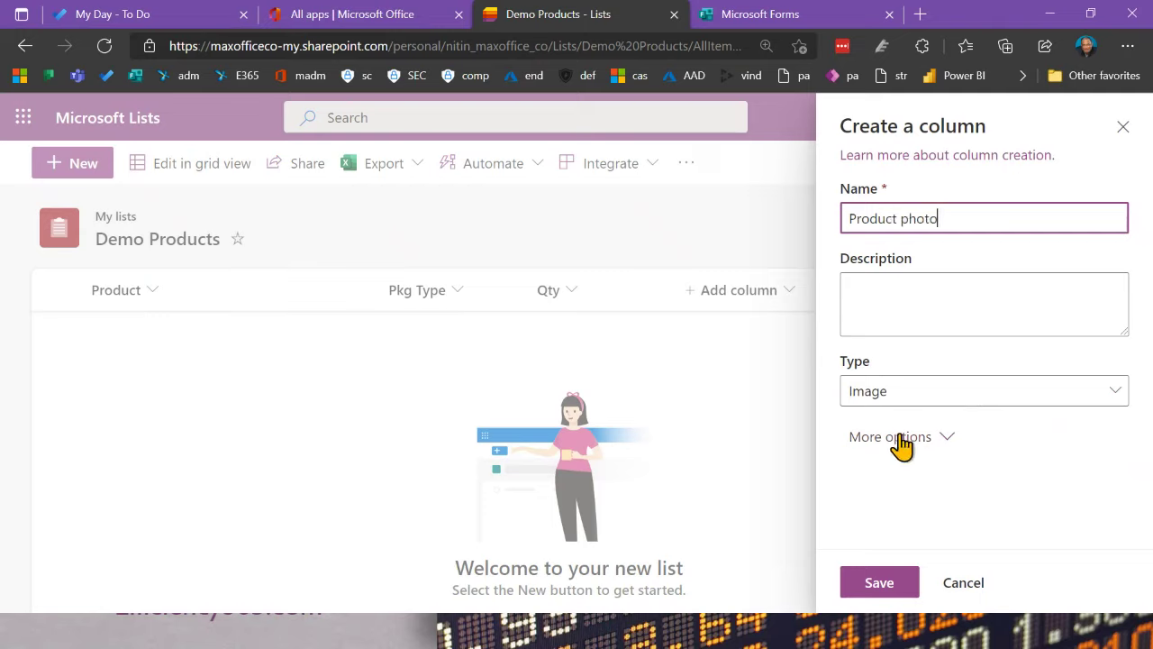
left_click(928, 405)
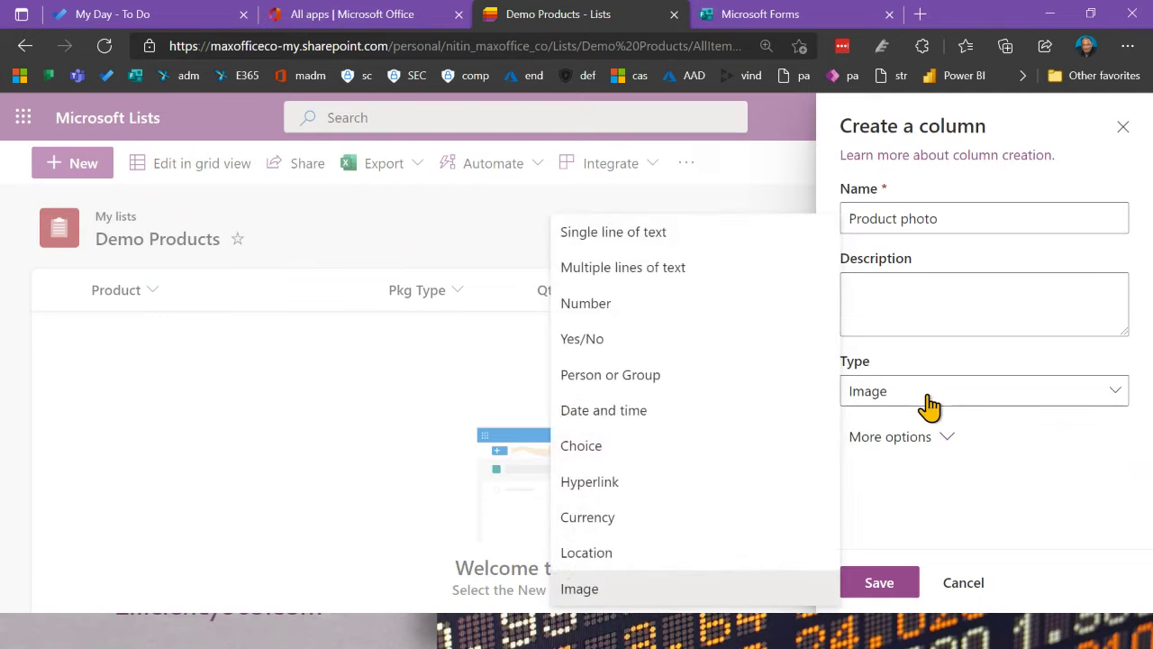
left_click(928, 404)
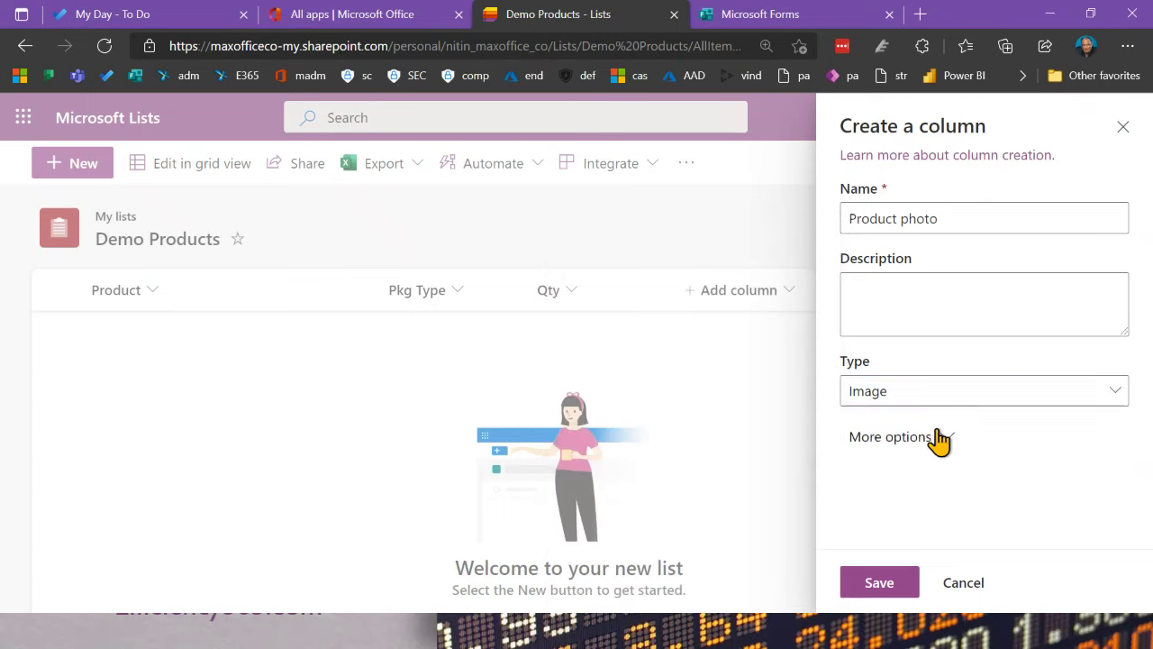
left_click(937, 439)
scroll(973, 428, "down", 1)
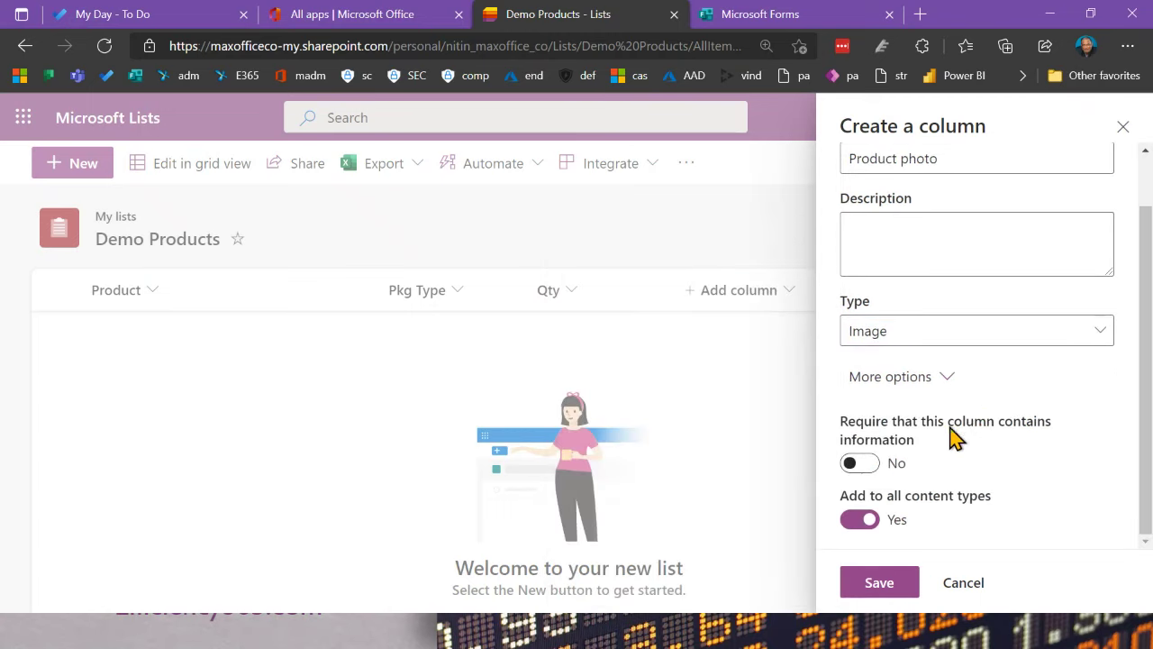
left_click(879, 465)
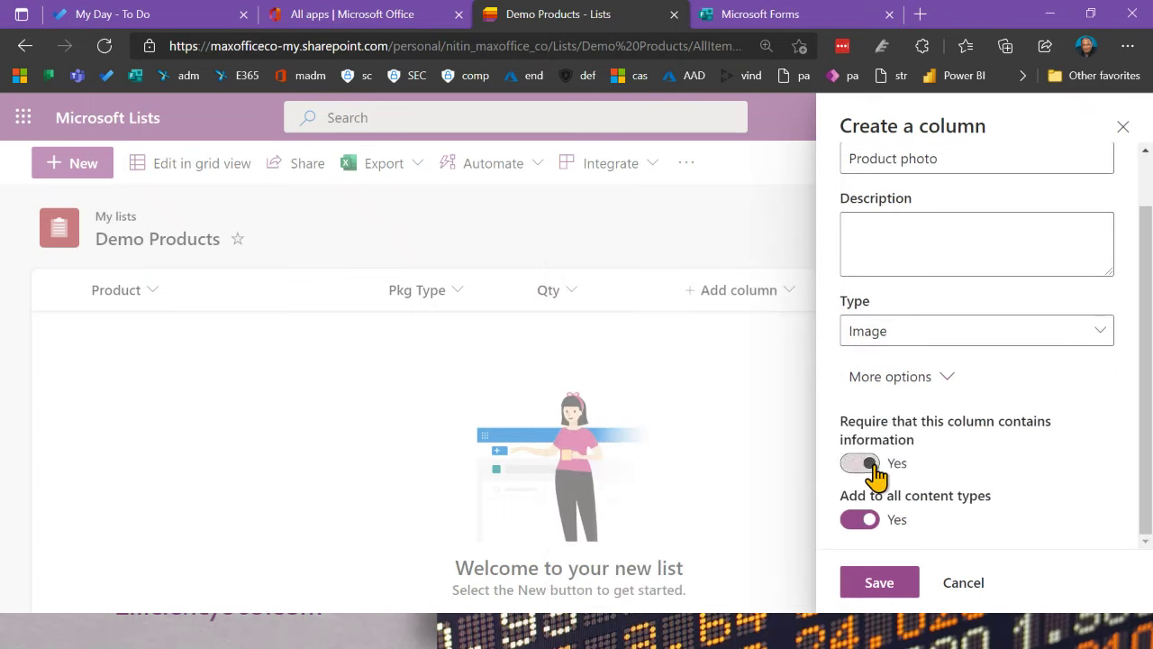
left_click(879, 584)
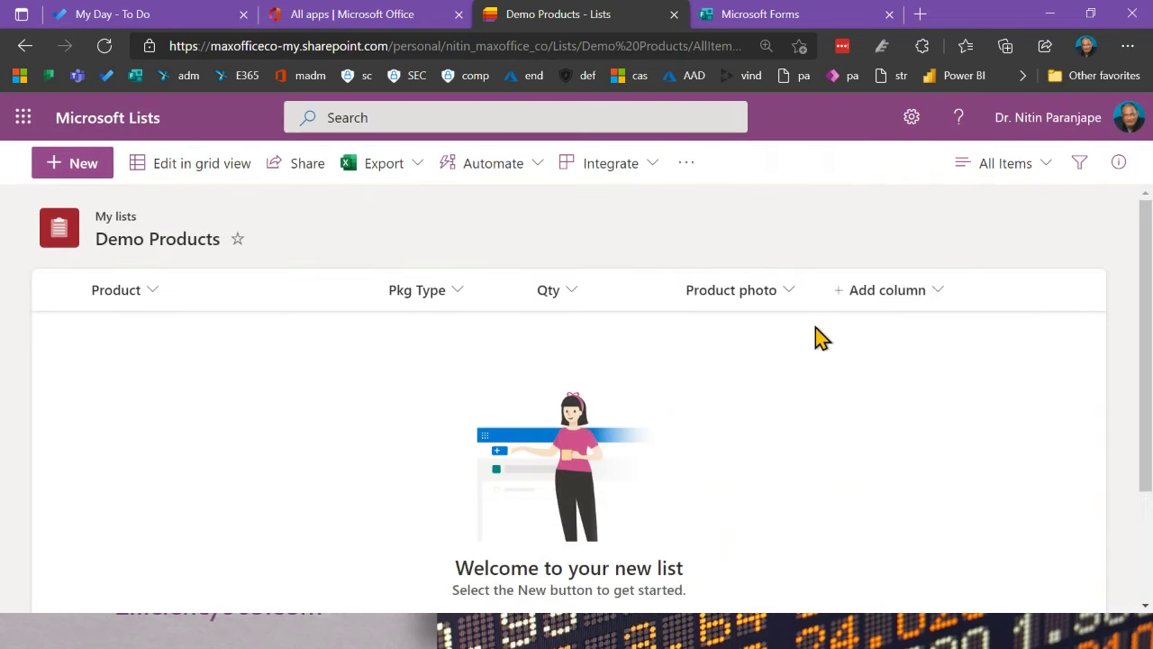
left_click(863, 292)
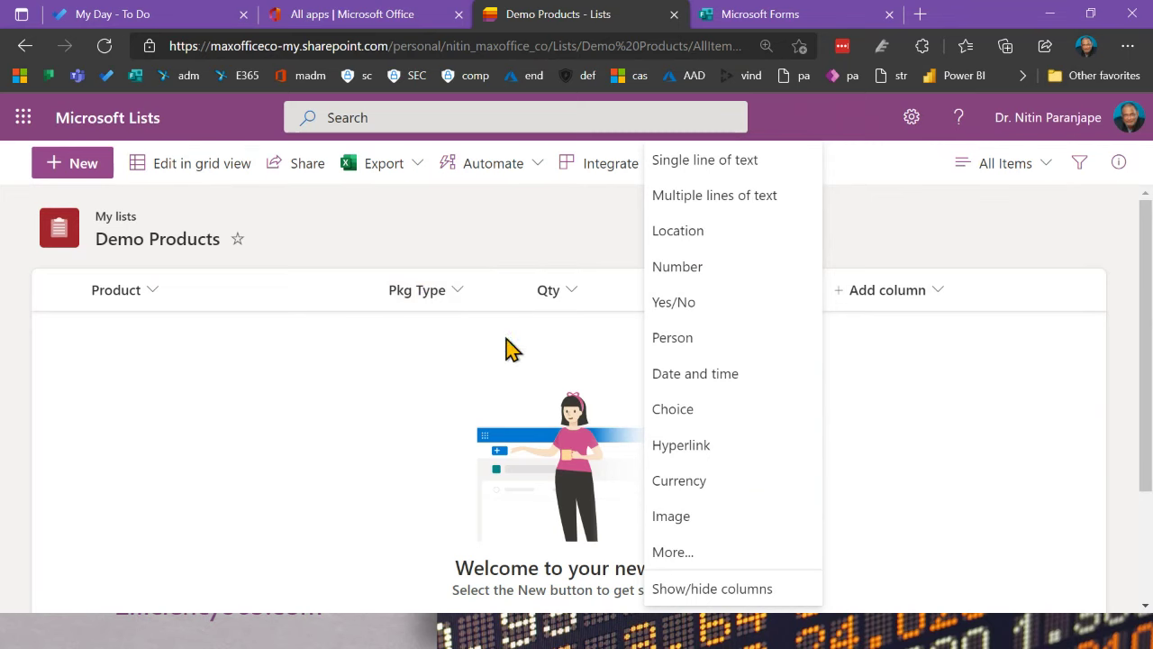
Step: Begin a Choice column 'Status' that allows manually added values, with More options expanded
left_click(677, 415)
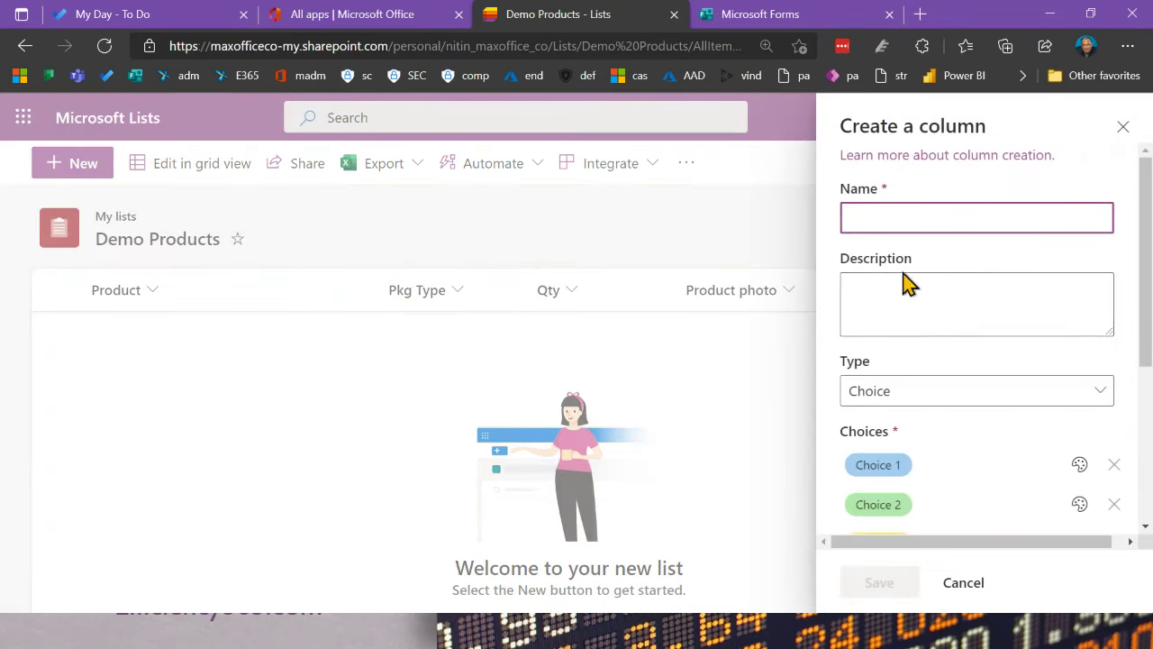
left_click(921, 212)
type("Status")
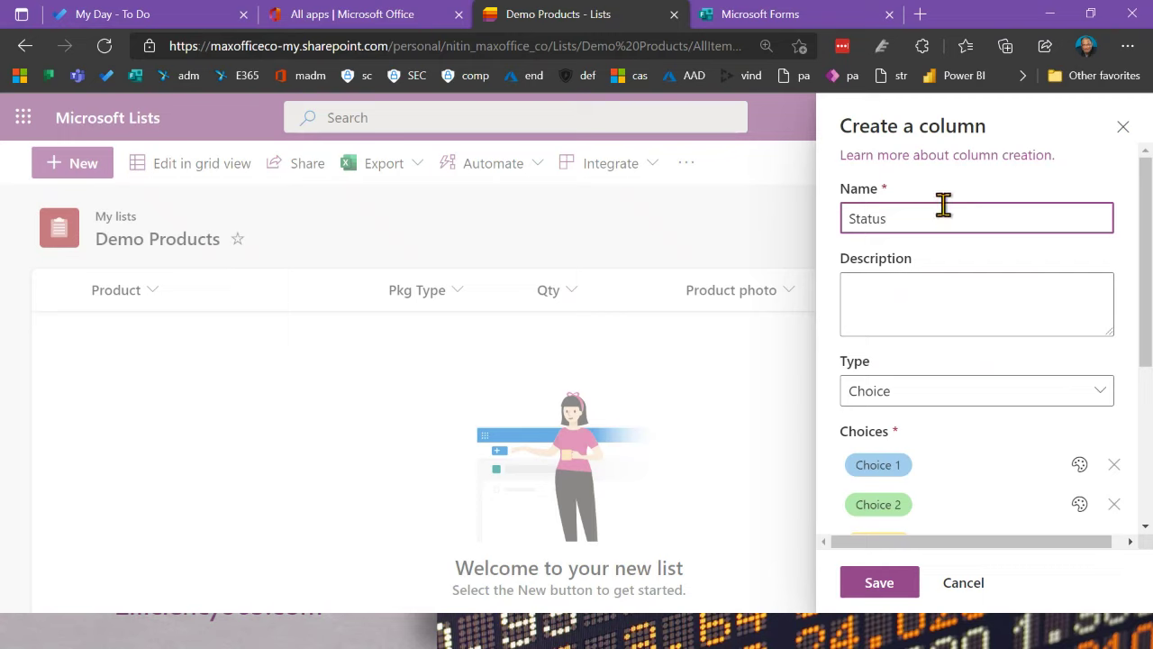
left_click(901, 396)
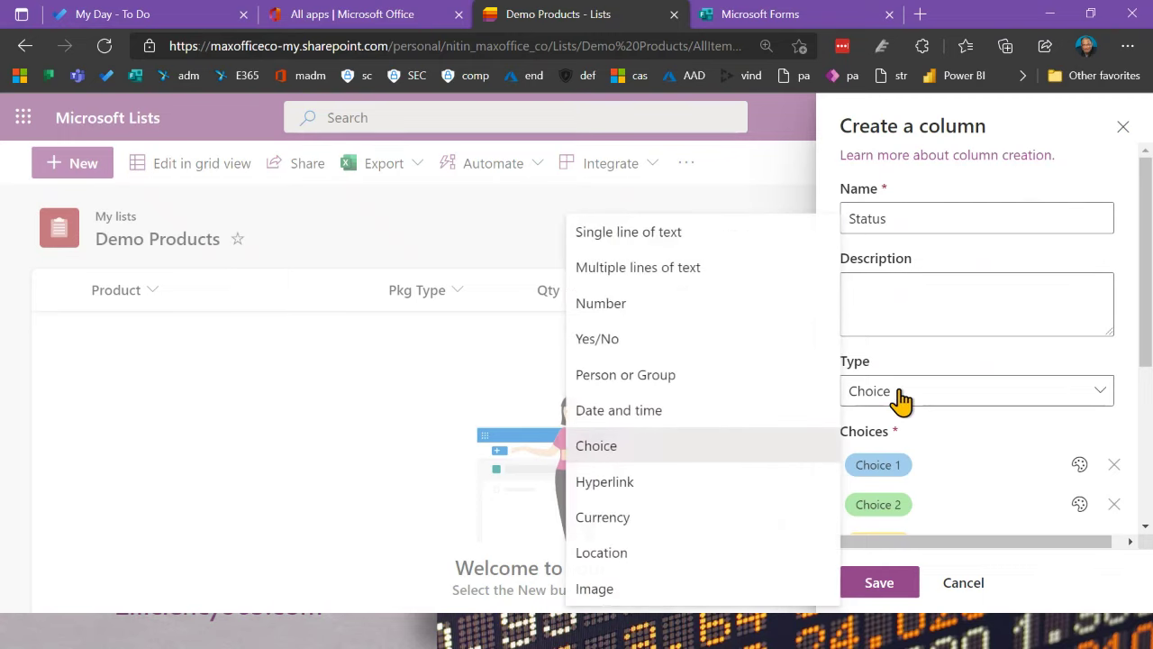
left_click(901, 397)
scroll(915, 401, "down", 2)
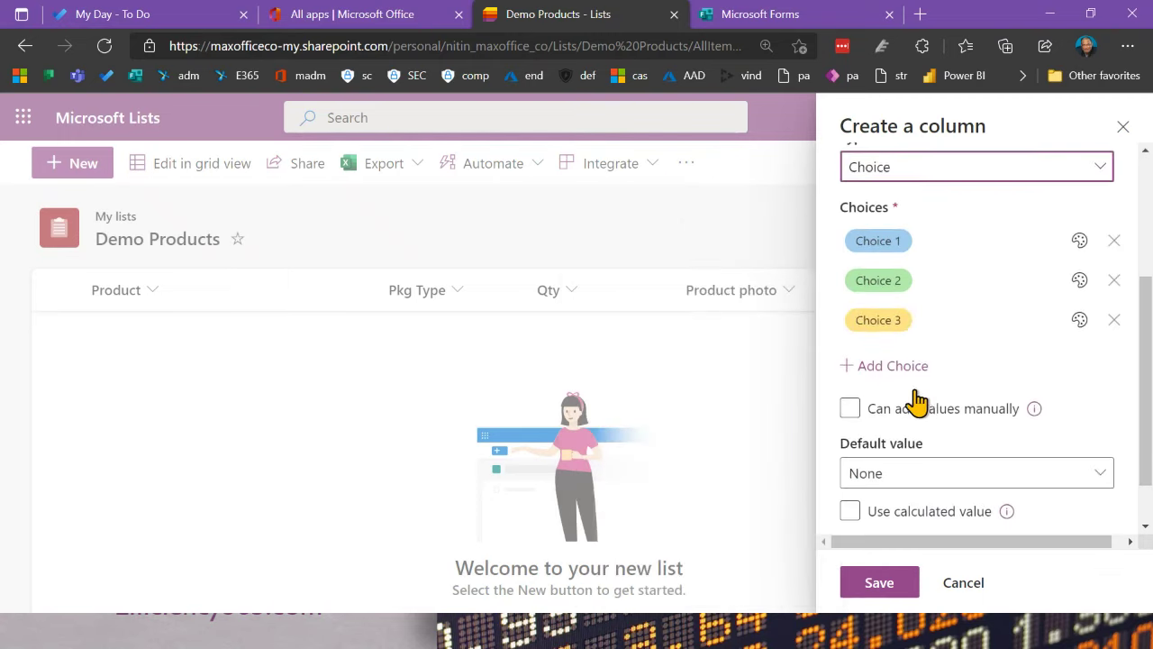
scroll(917, 403, "down", 1)
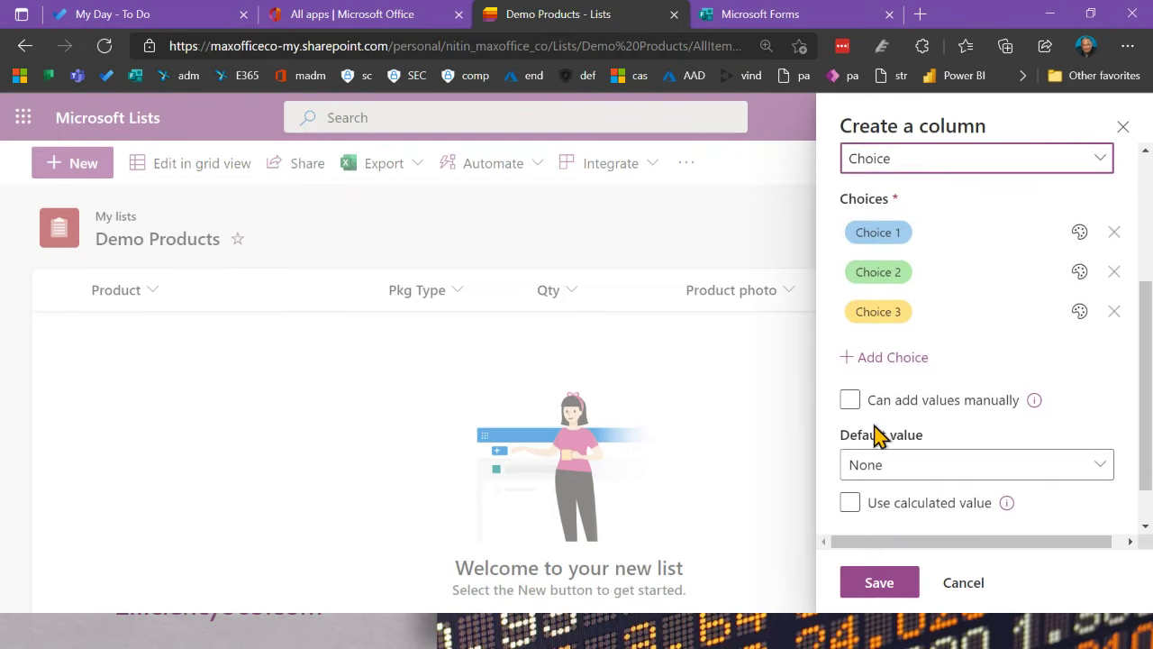
left_click(848, 404)
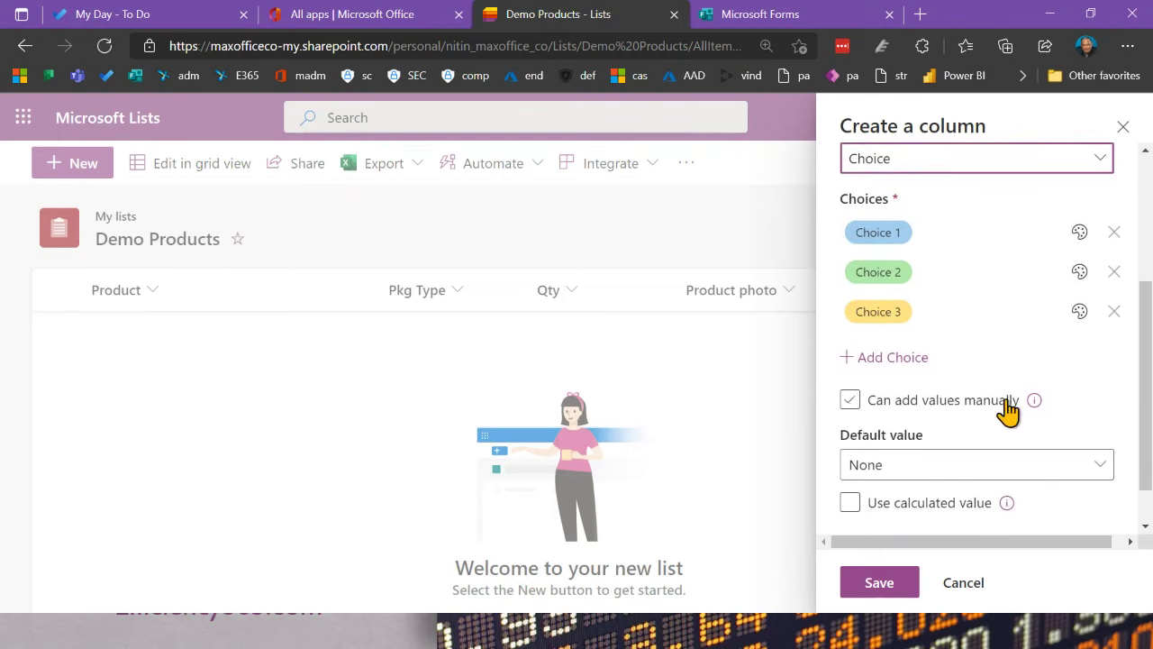
scroll(969, 415, "down", 1)
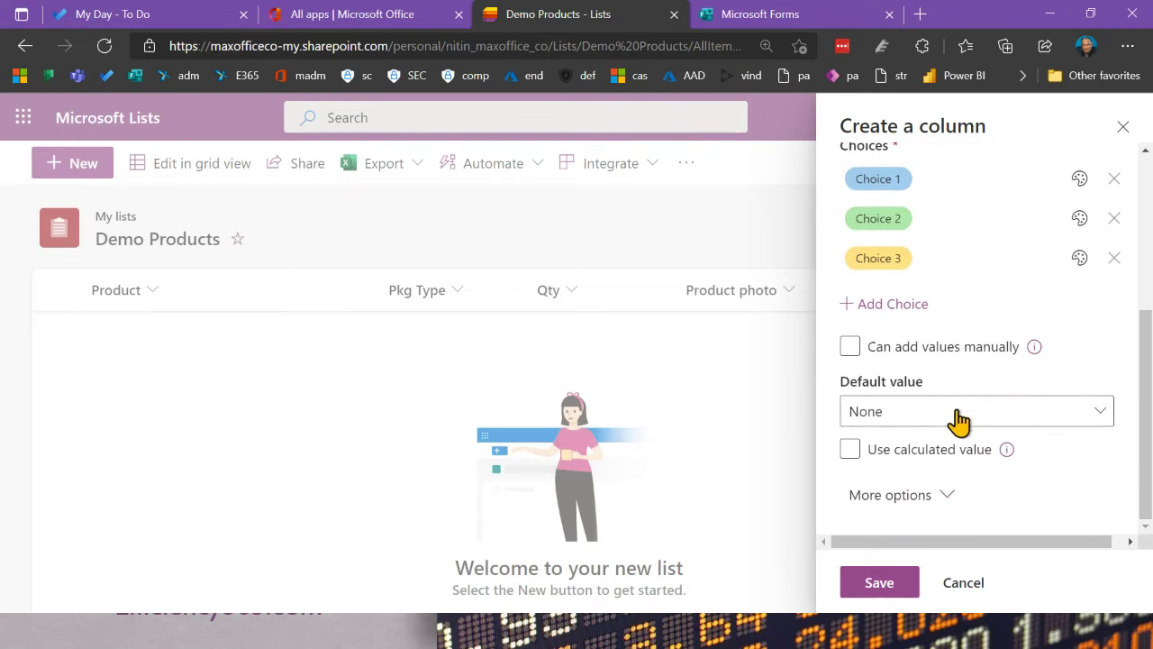
left_click(921, 496)
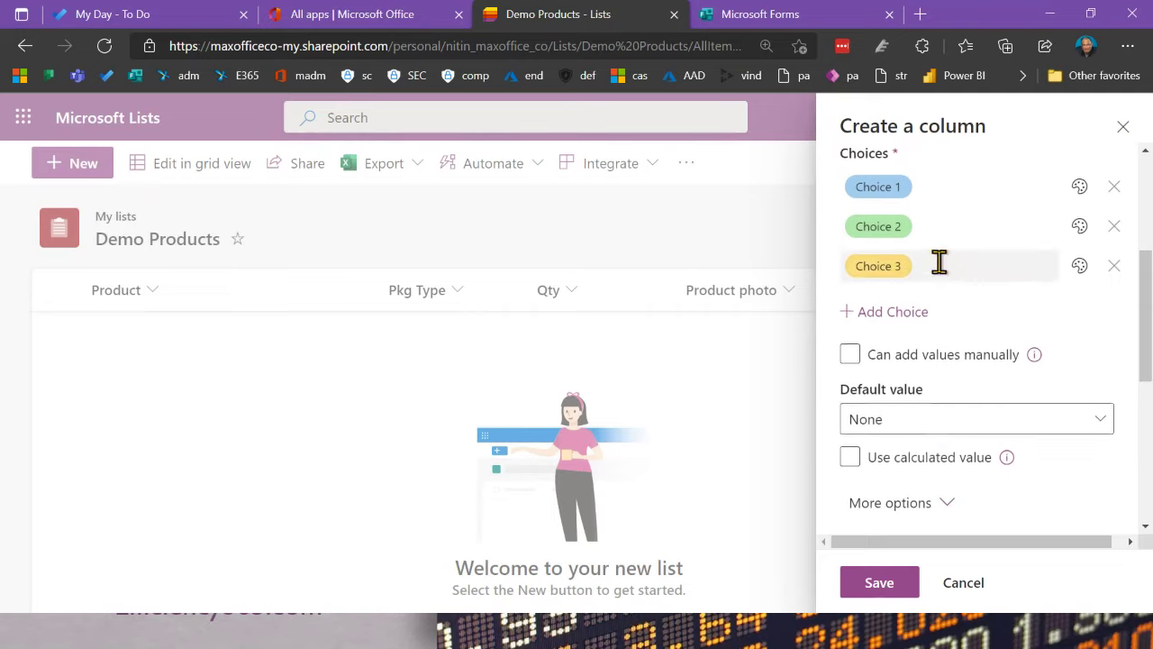
scroll(955, 270, "up", 3)
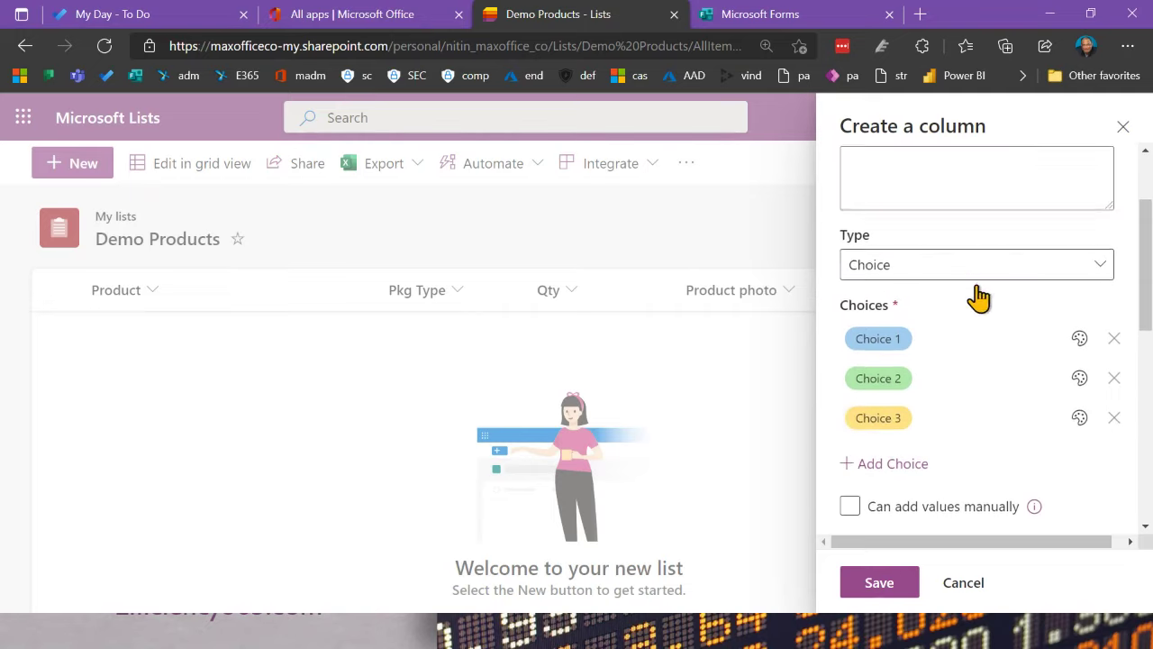
Step: Rename the first three choices to Cancelled, Shipped and In progress
left_click(920, 339)
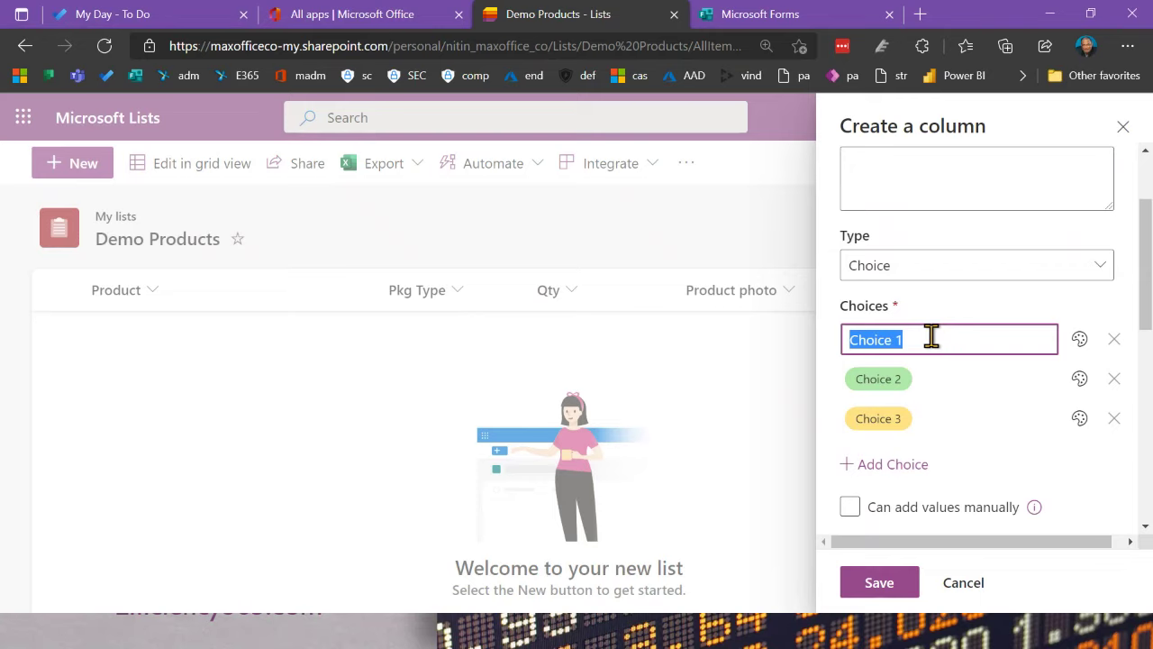
type("Cance")
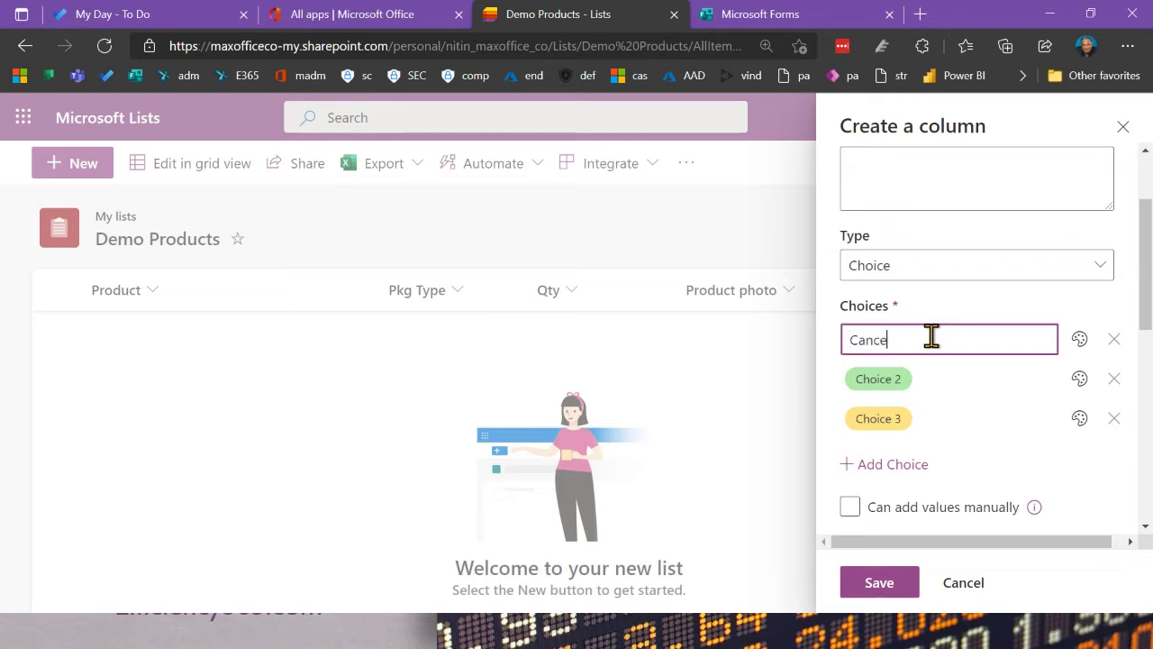
type("lled")
key("Return")
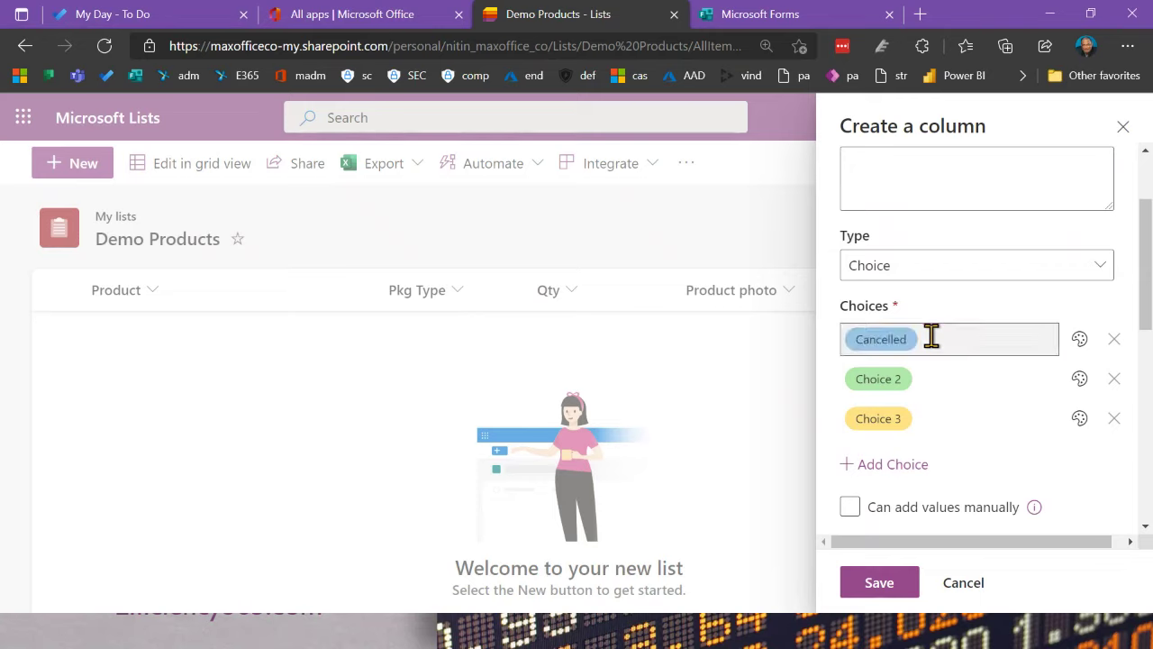
left_click(928, 371)
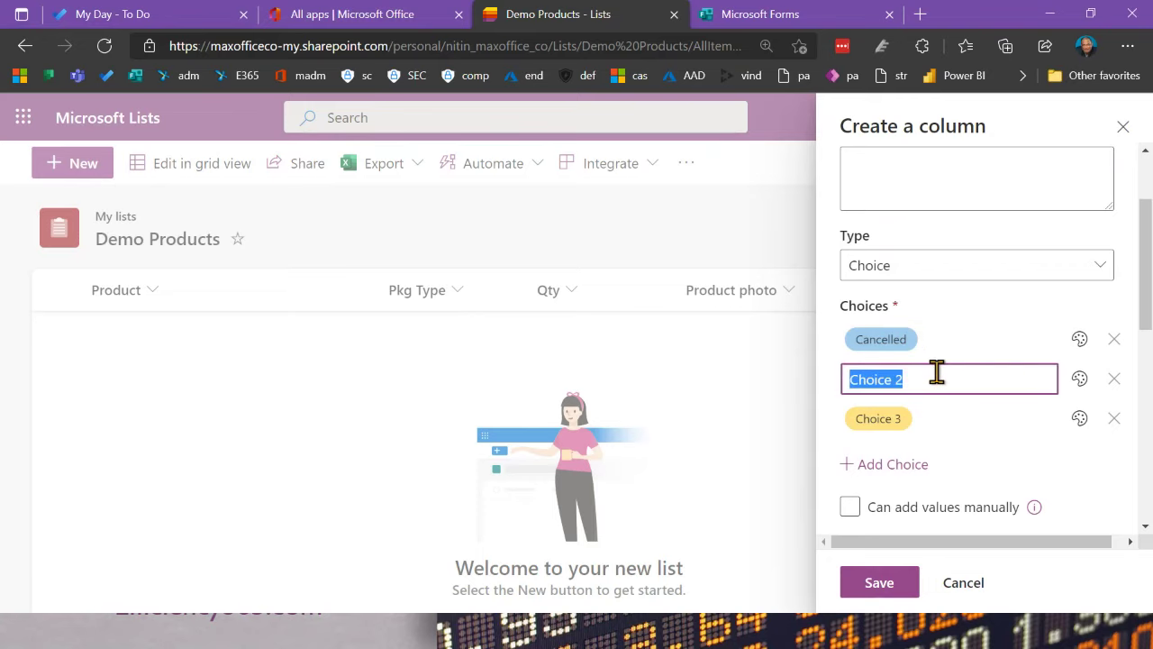
type("Shipped")
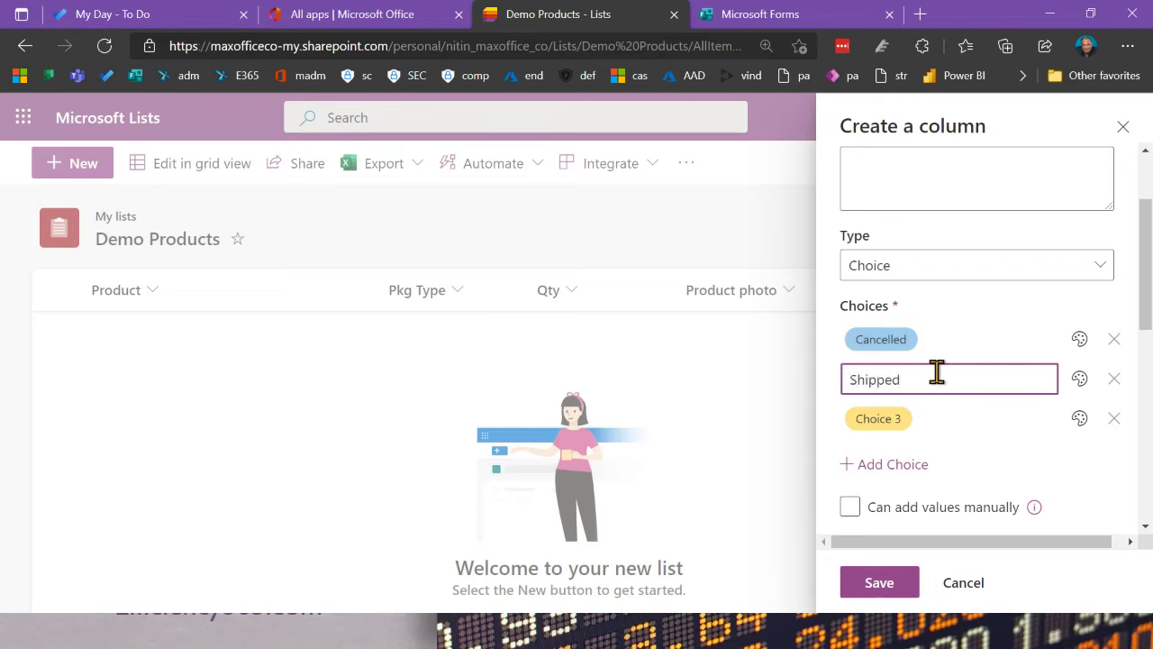
left_click(883, 417)
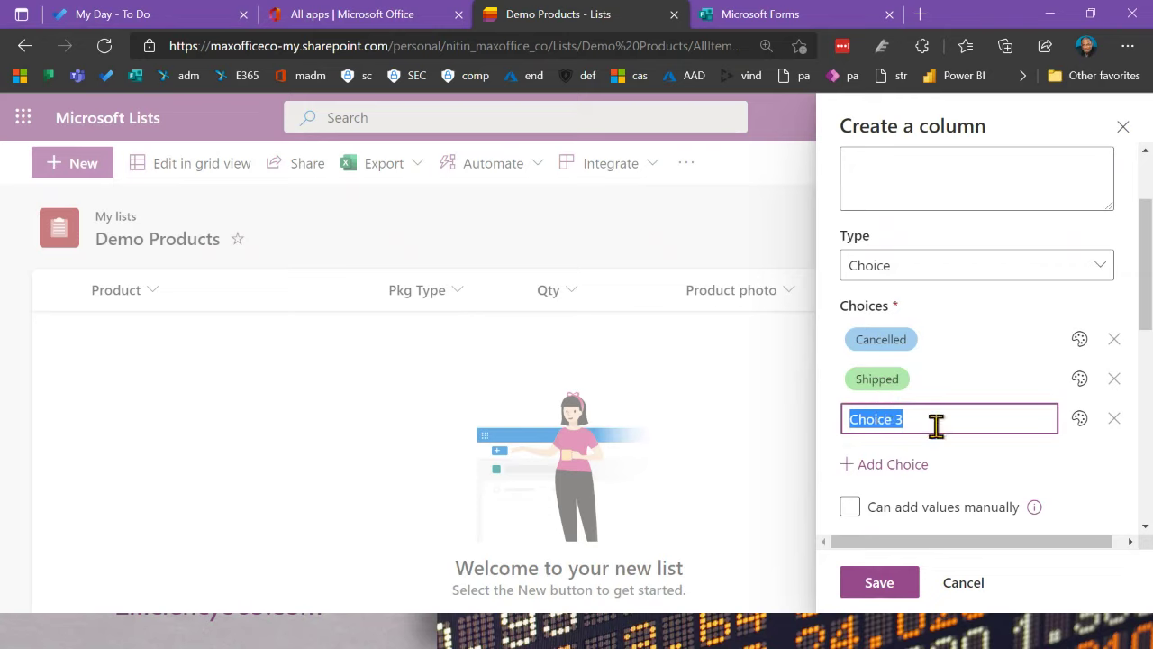
key("BackSpace")
type("In prog")
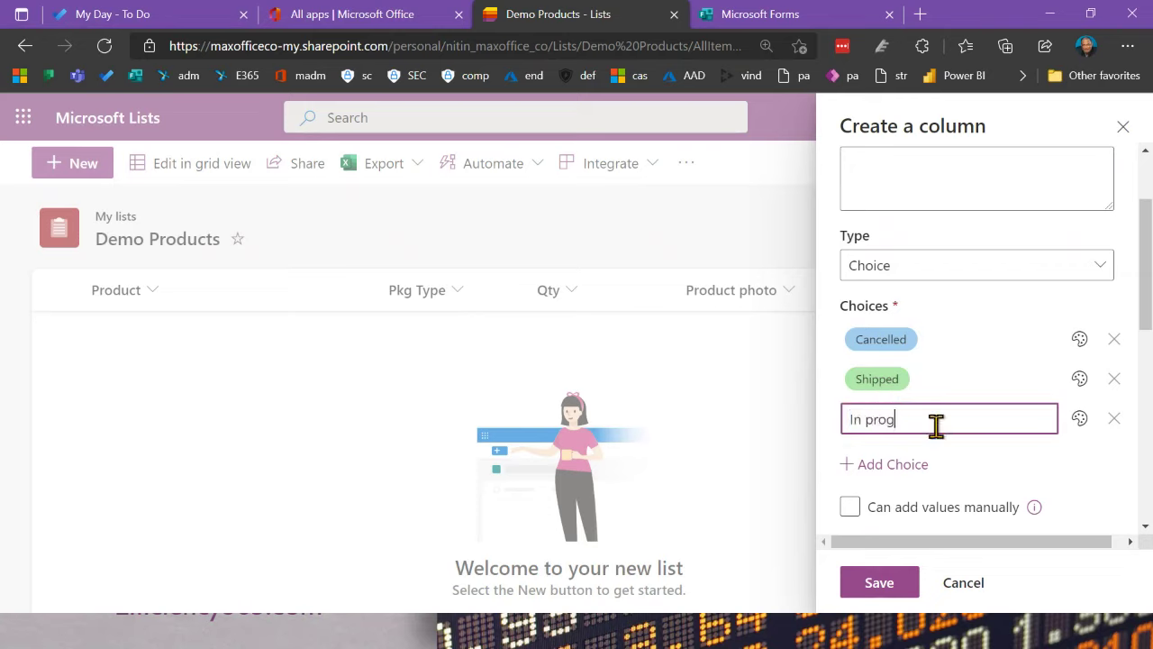
type("ress")
Step: Add a fourth choice named Not started
left_click(915, 464)
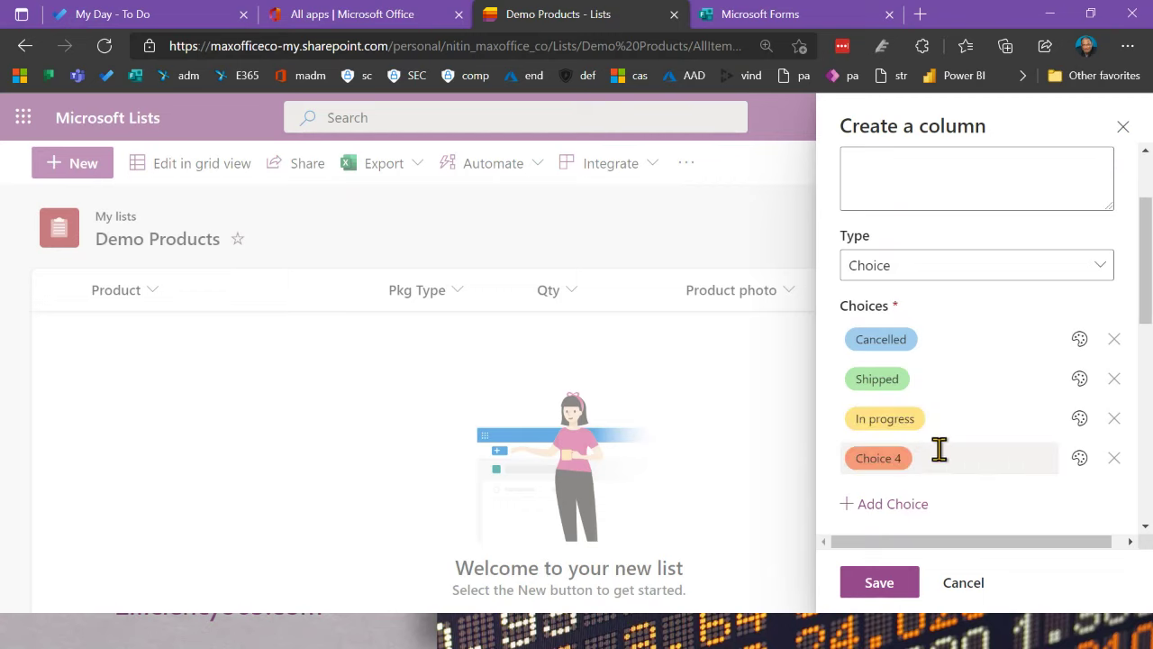
left_click(939, 447)
type("N")
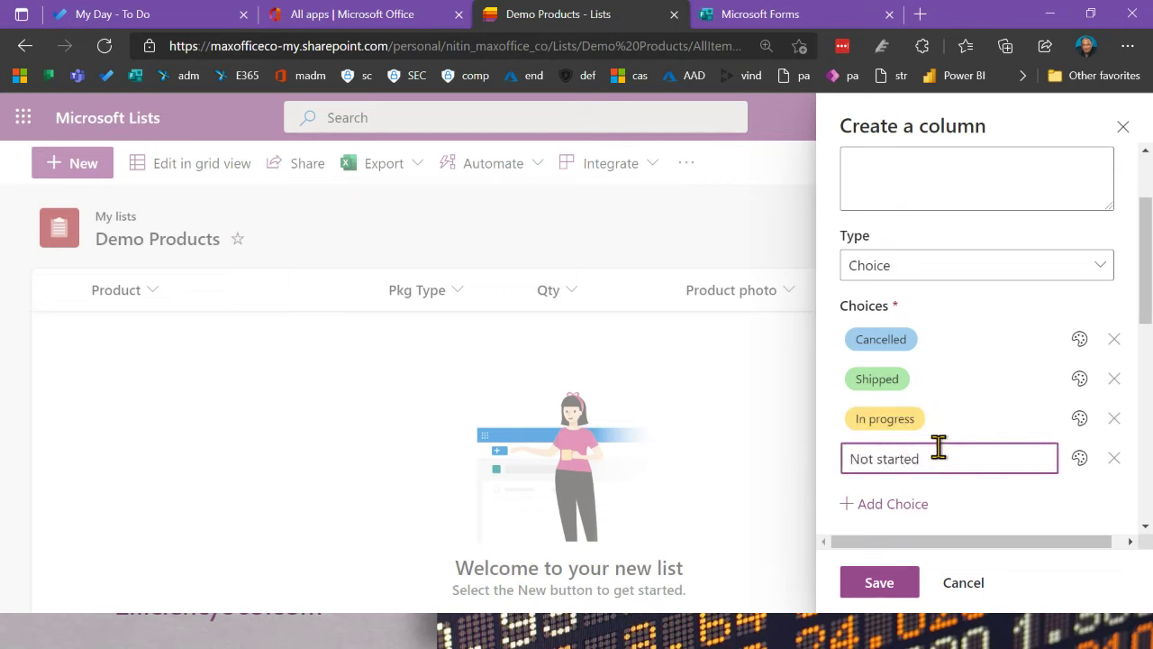
type("ot started")
left_click(1066, 511)
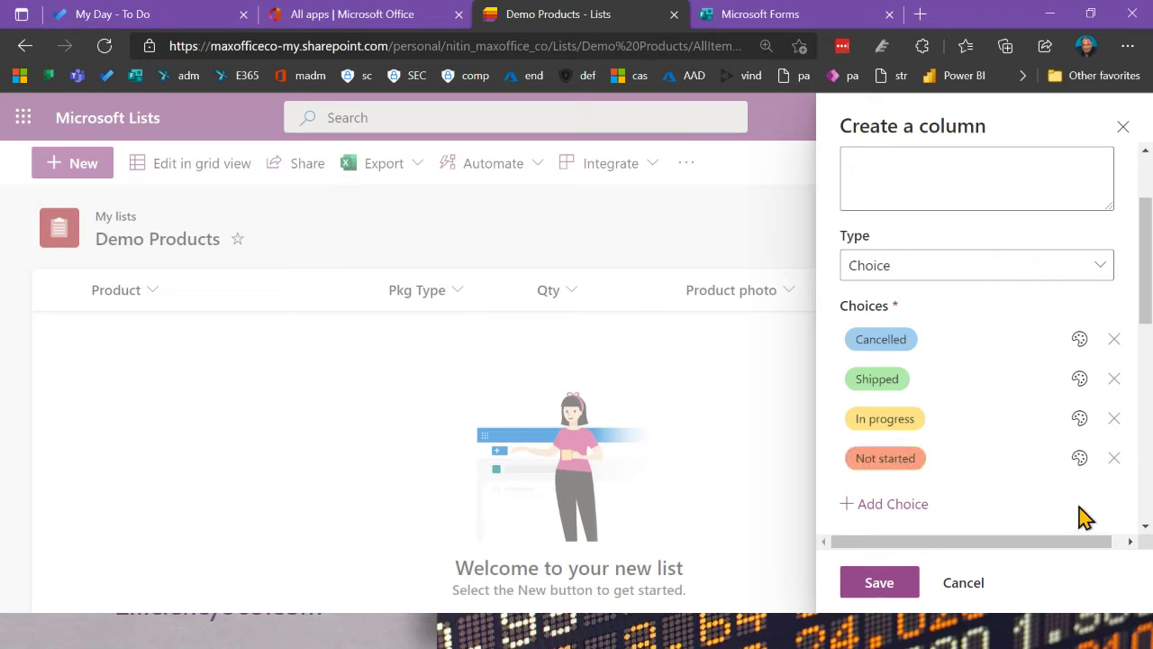
scroll(1081, 515, "down", 2)
left_click(932, 470)
left_click(933, 470)
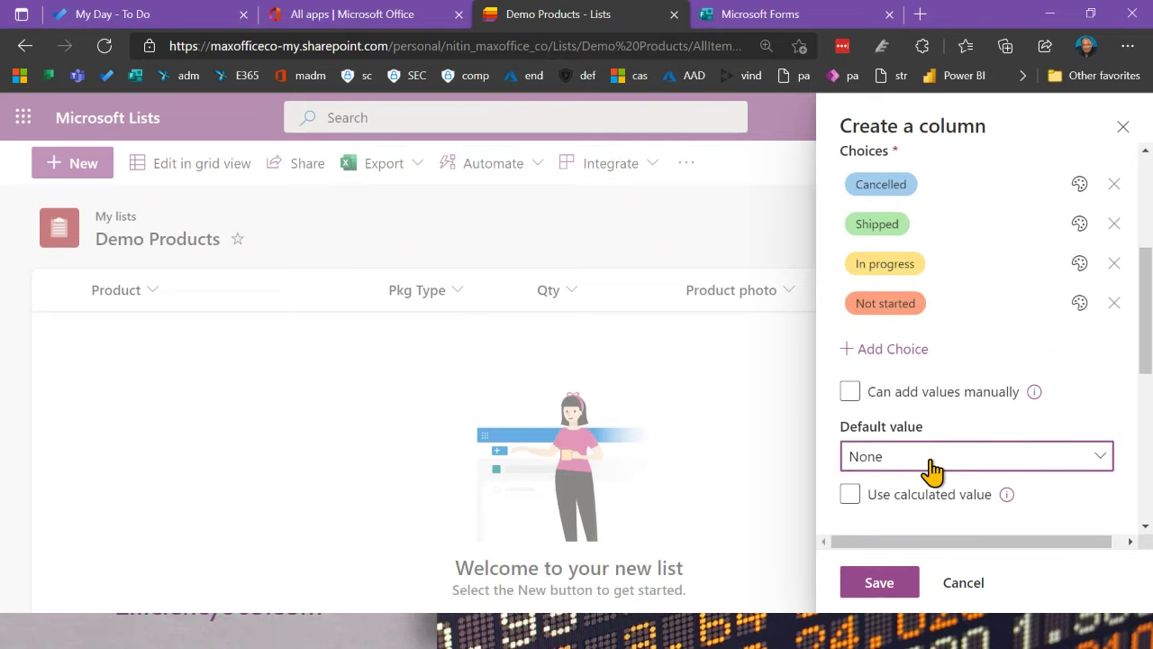
Step: Make Not started the default value and colour the Cancelled choice orange
left_click(932, 469)
left_click(933, 427)
left_click(923, 184)
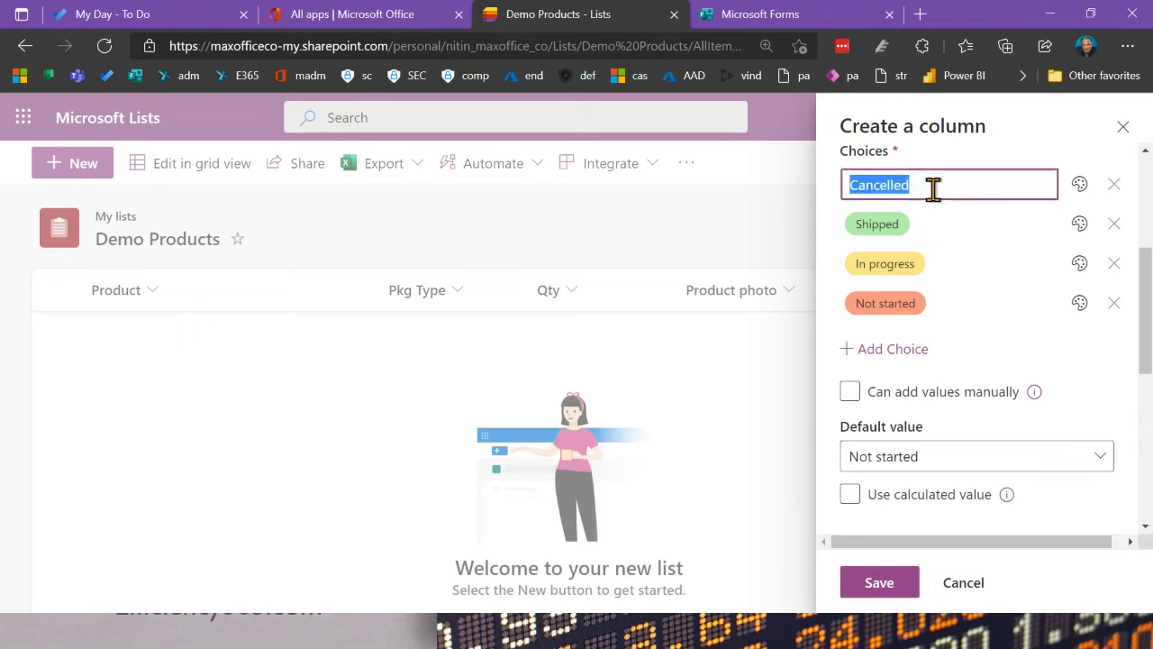
left_click(1082, 187)
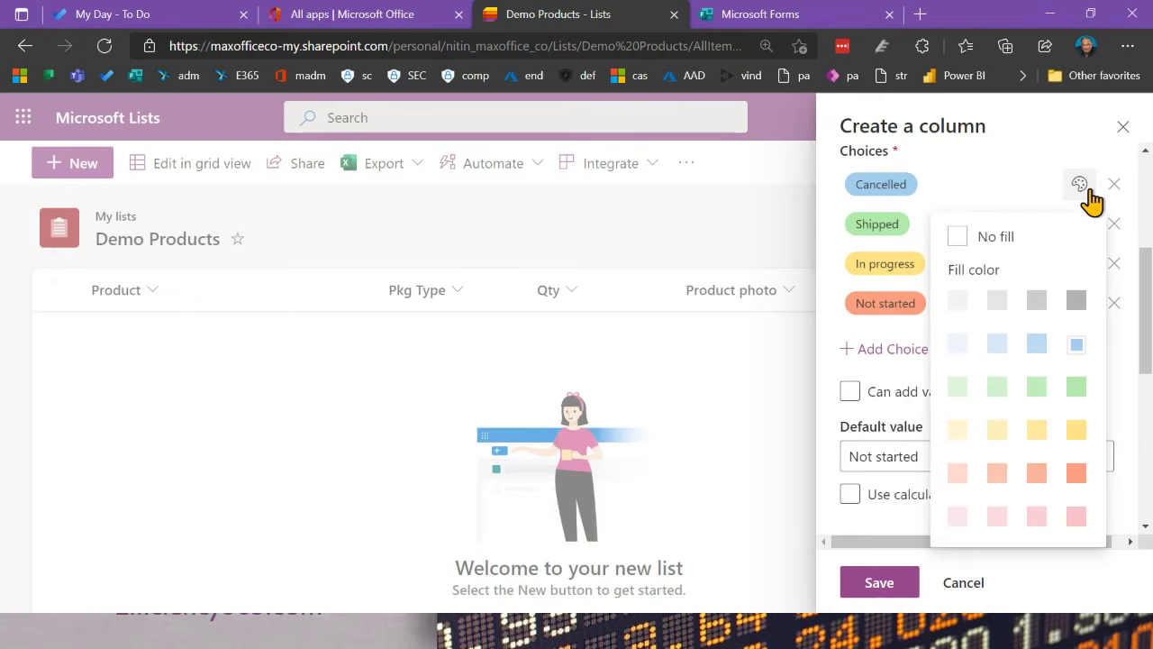
left_click(1075, 474)
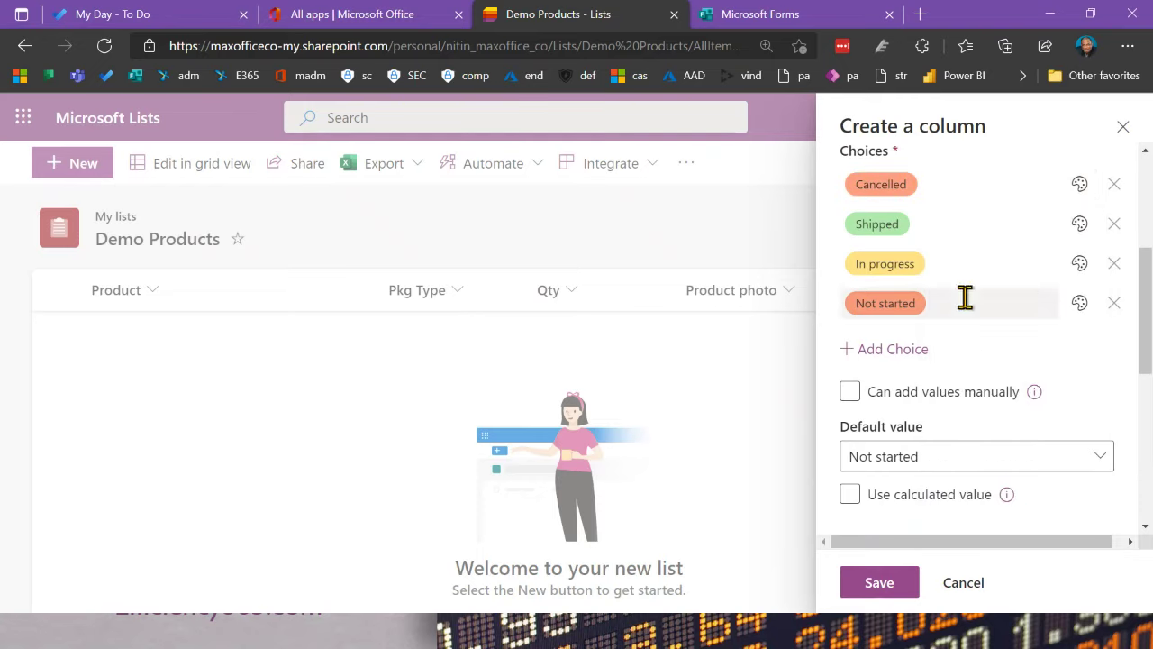
Step: Colour the Not started choice grey and allow values to be added manually
left_click(1078, 306)
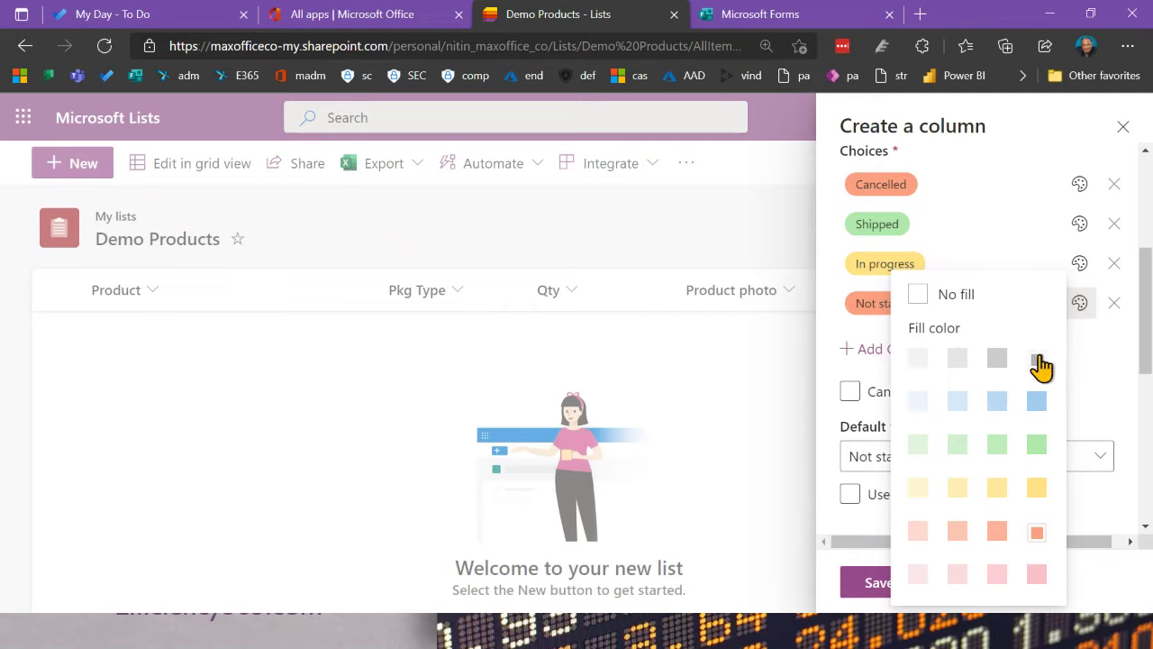
left_click(1037, 358)
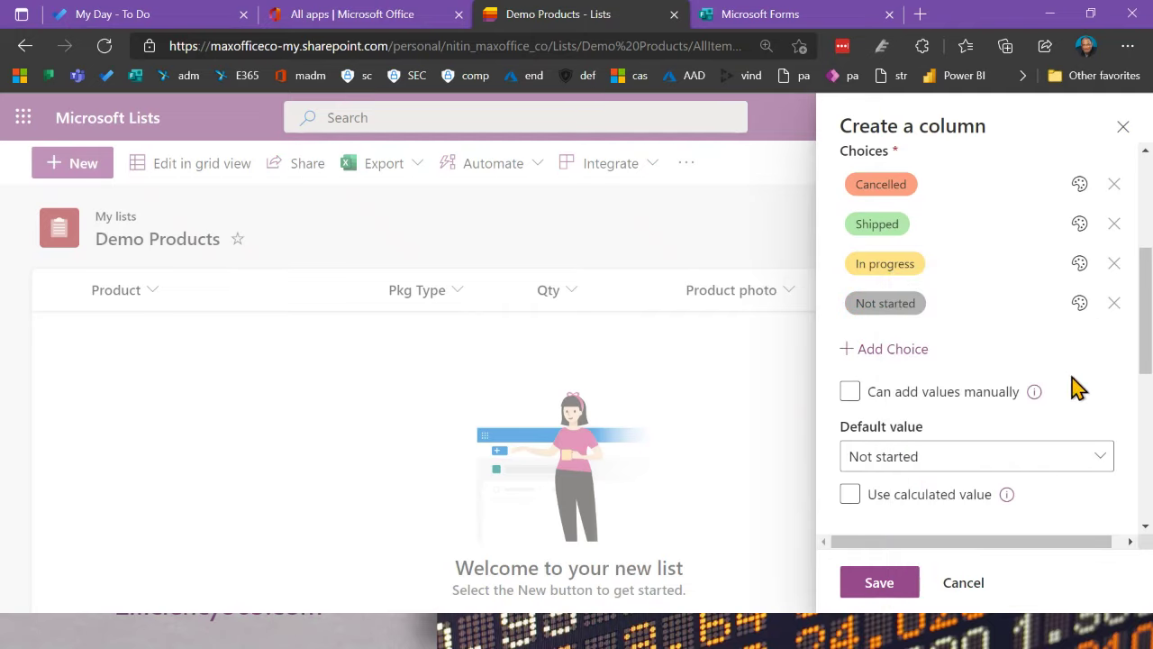
left_click(892, 403)
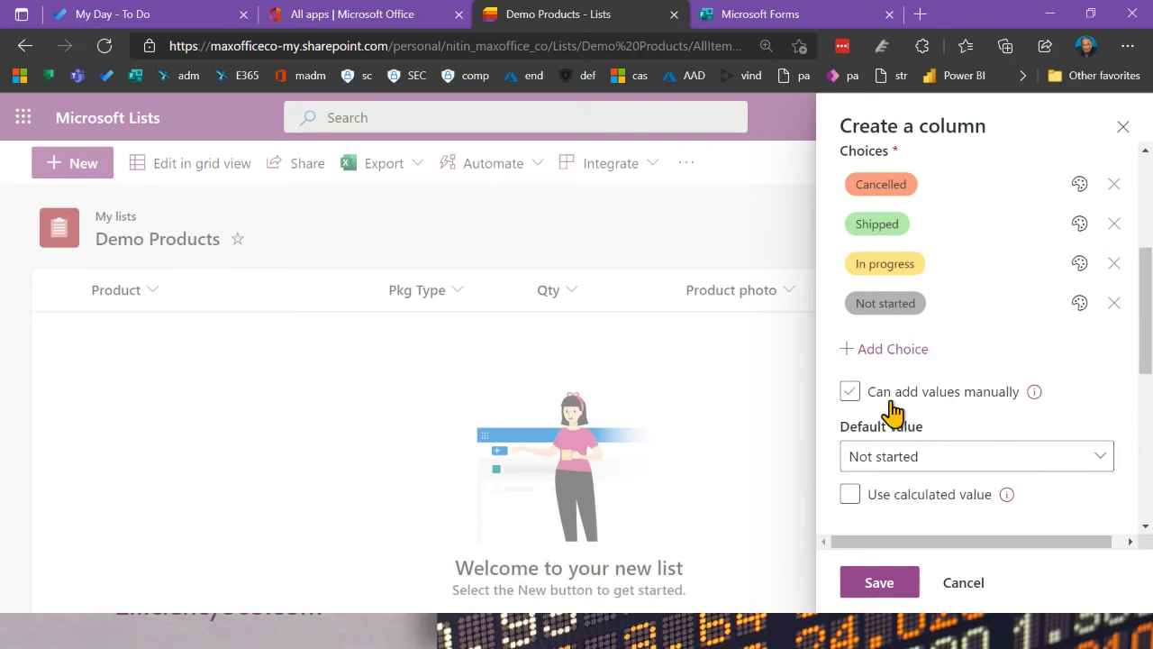
scroll(952, 406, "down", 5)
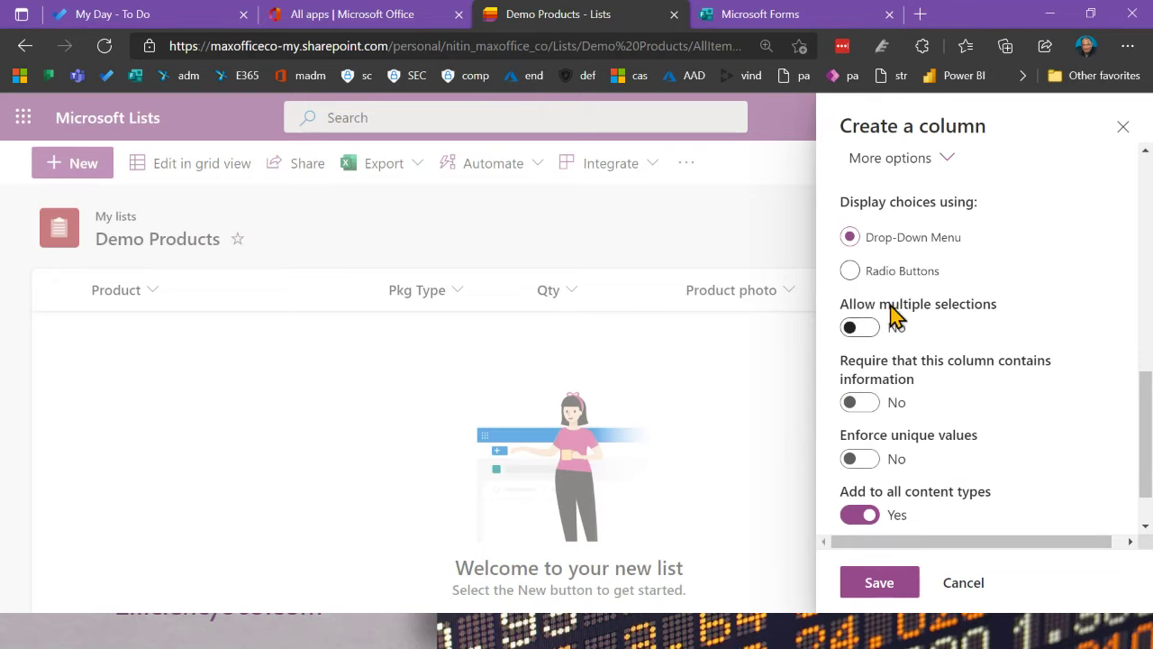
Step: Make the Status column required and save it
left_click(869, 403)
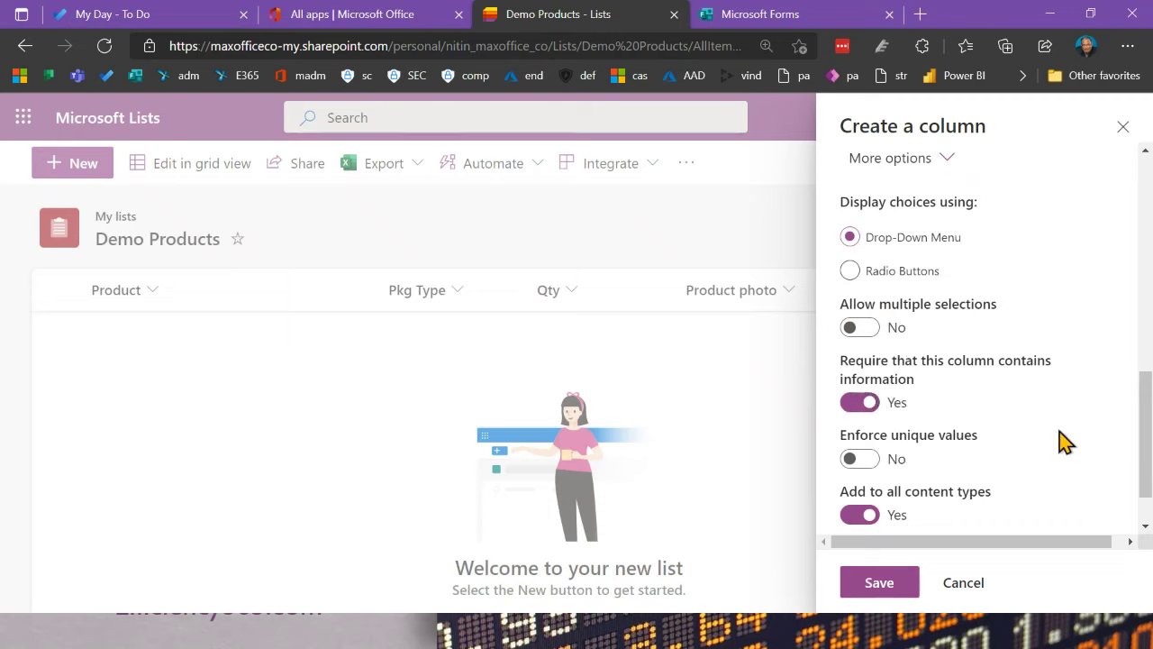
scroll(1004, 463, "down", 1)
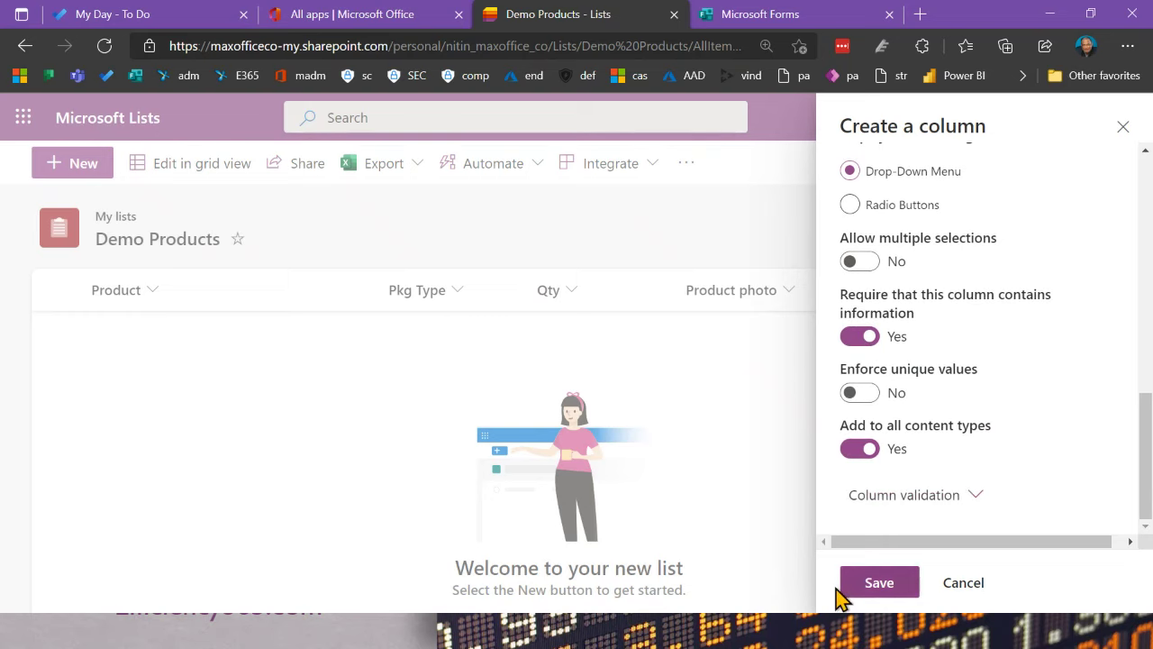
left_click(896, 584)
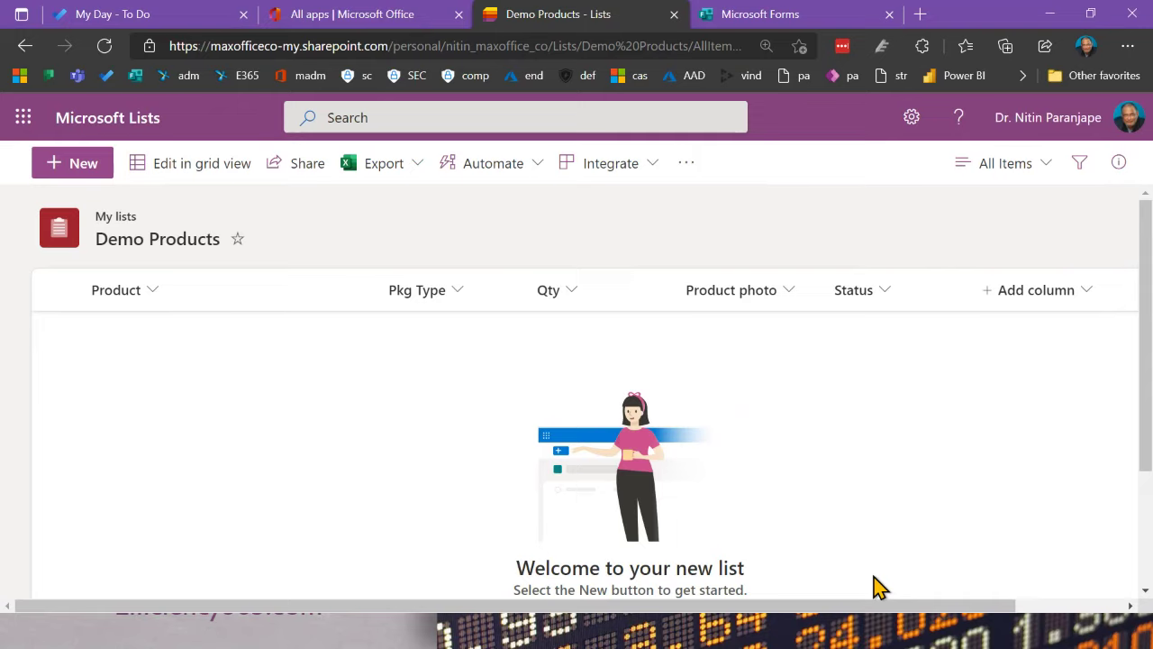
Step: Start a new Masks item with Box packaging and quantity 44
left_click(72, 163)
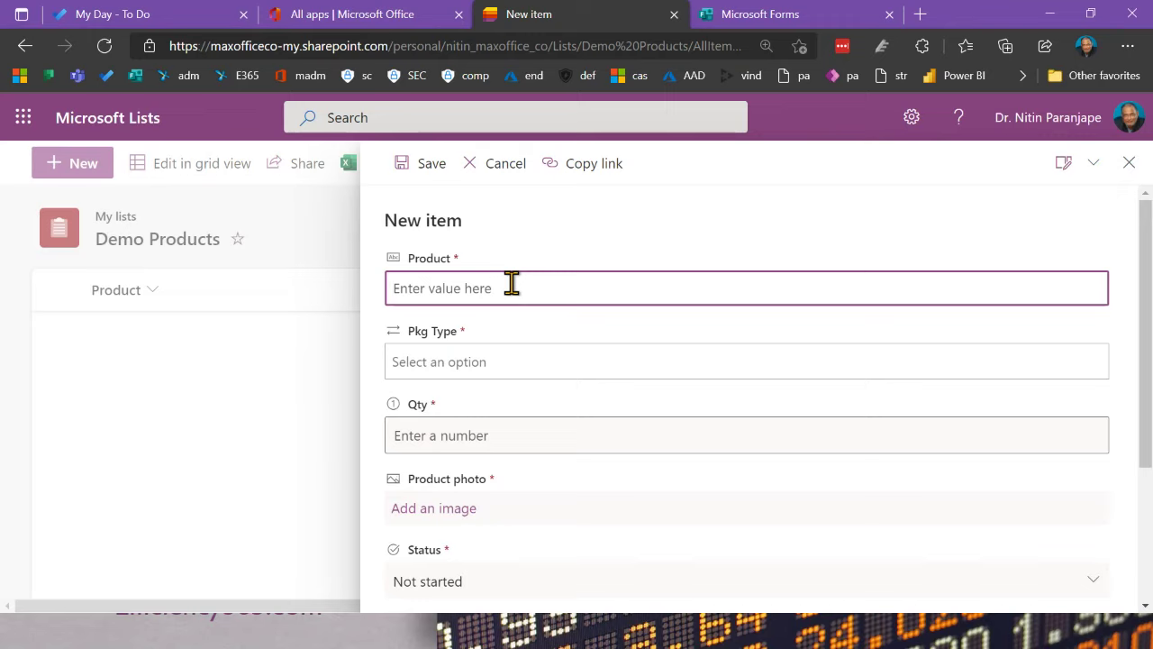
type("emo")
key("BackSpace")
key("BackSpace")
key("BackSpace")
key("BackSpace")
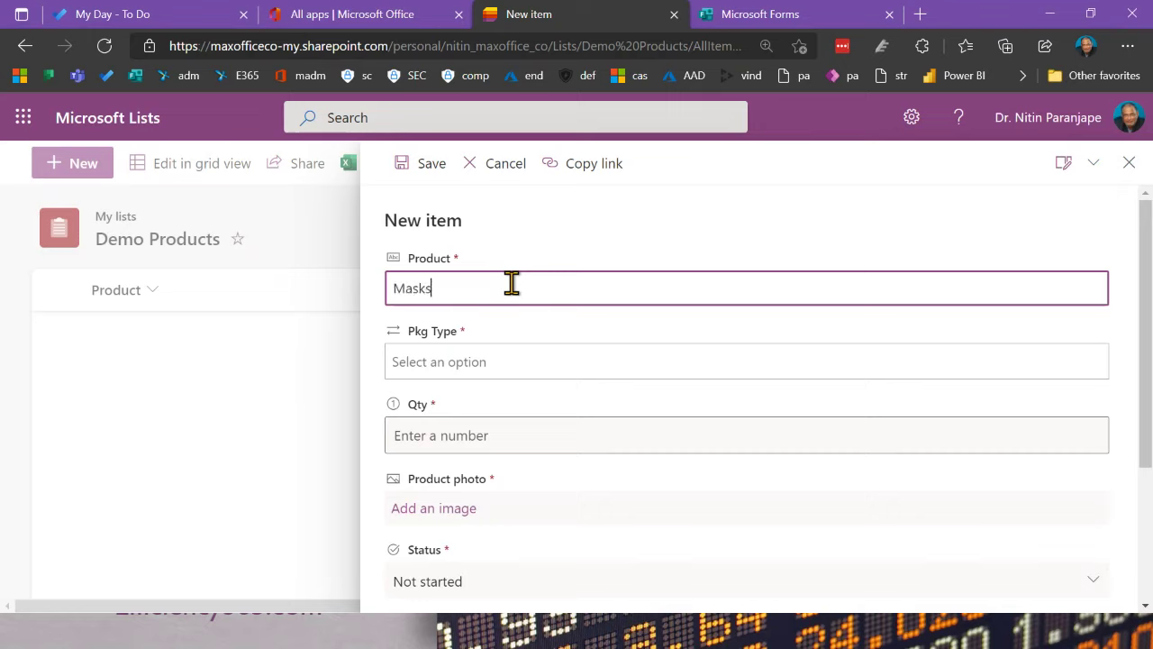
left_click(489, 362)
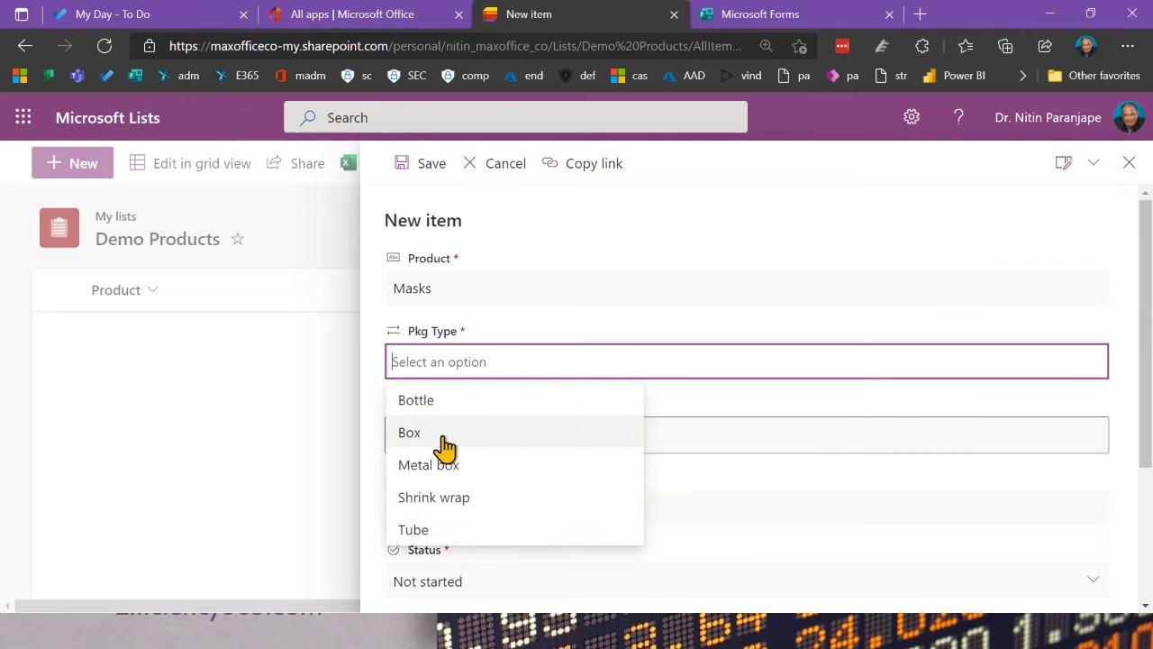
left_click(440, 436)
left_click(475, 432)
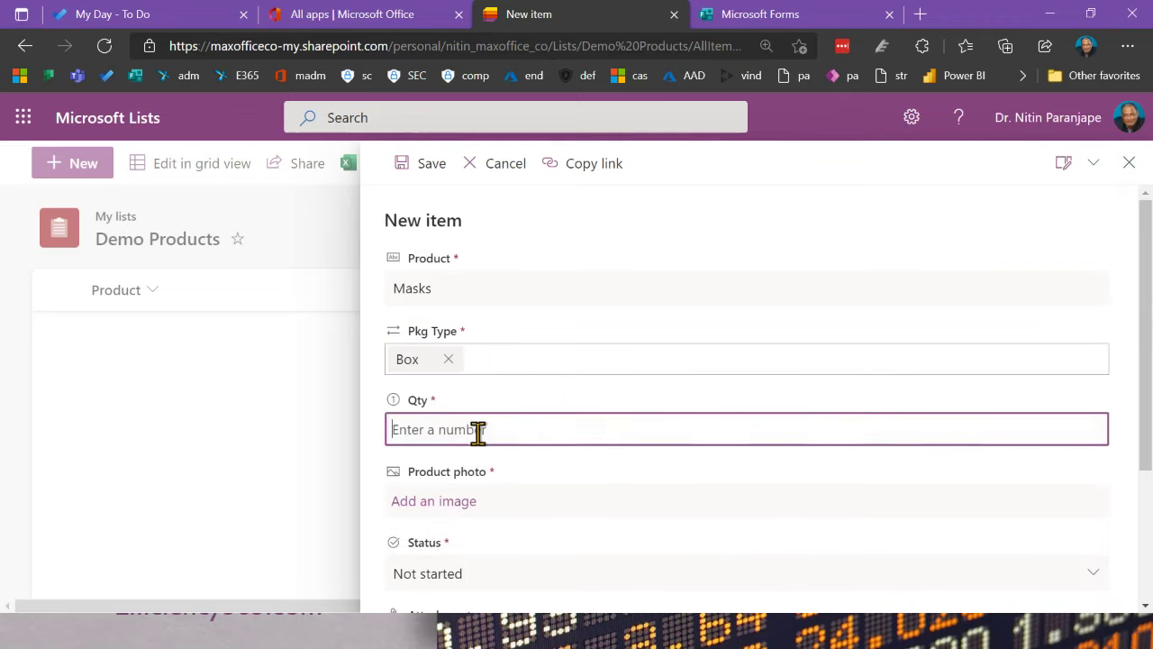
type("44")
left_click(487, 499)
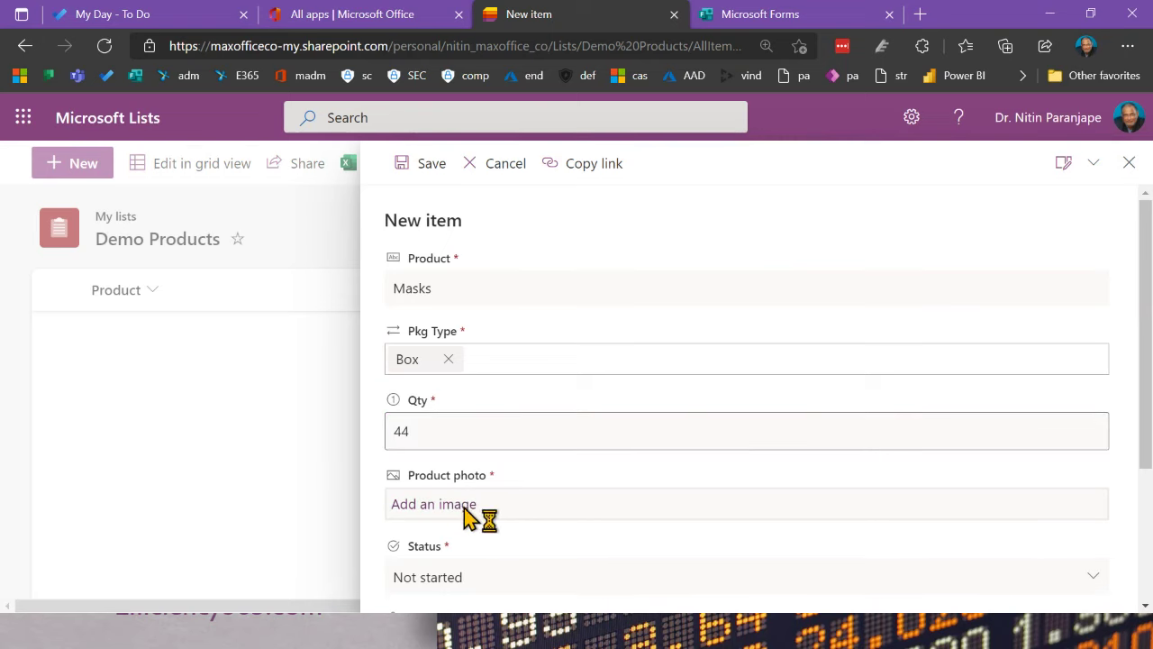
Step: Attach Outlook logo.svg from the 2020 logos collection as its photo and save the item
left_click(468, 512)
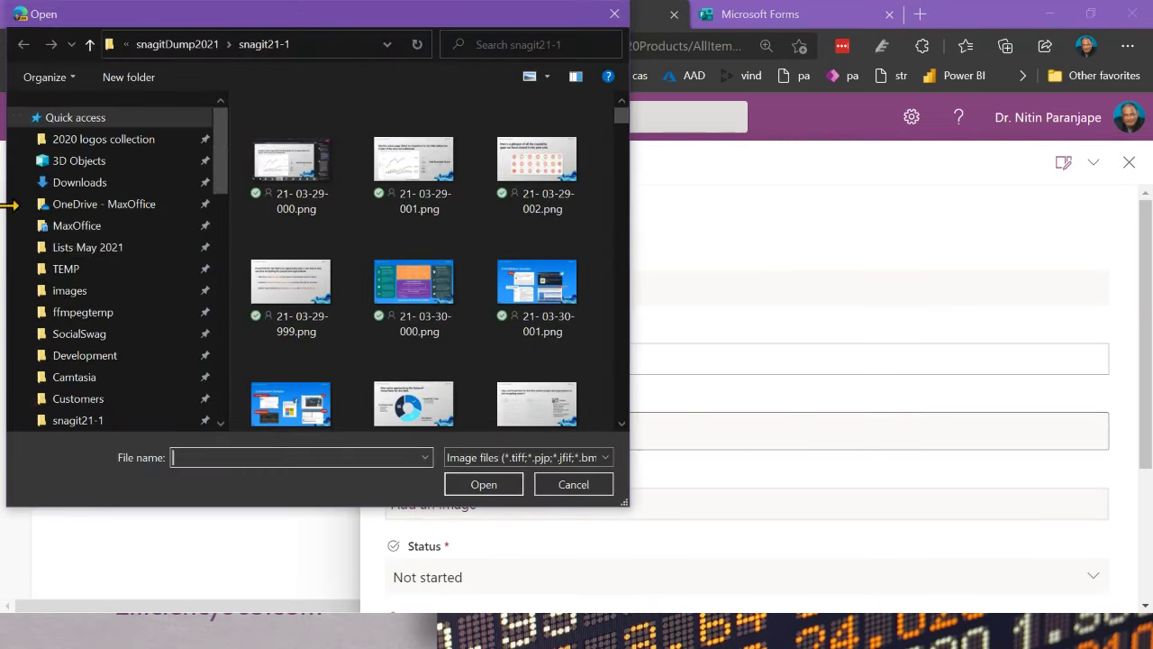
scroll(79, 270, "down", 3)
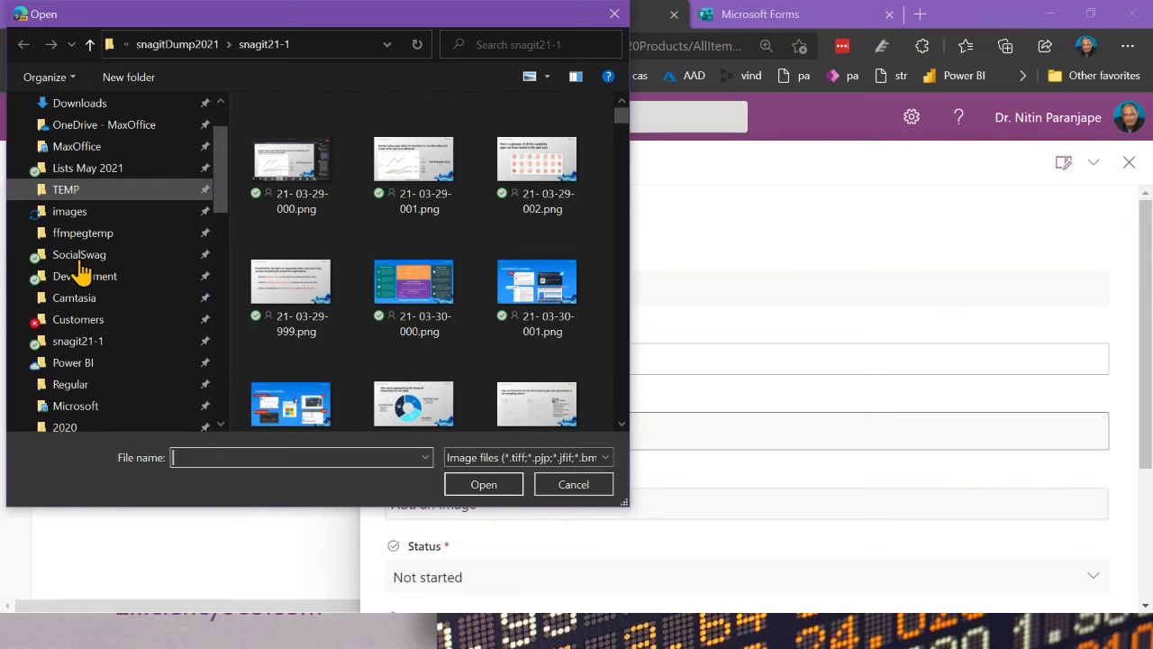
scroll(79, 275, "down", 2)
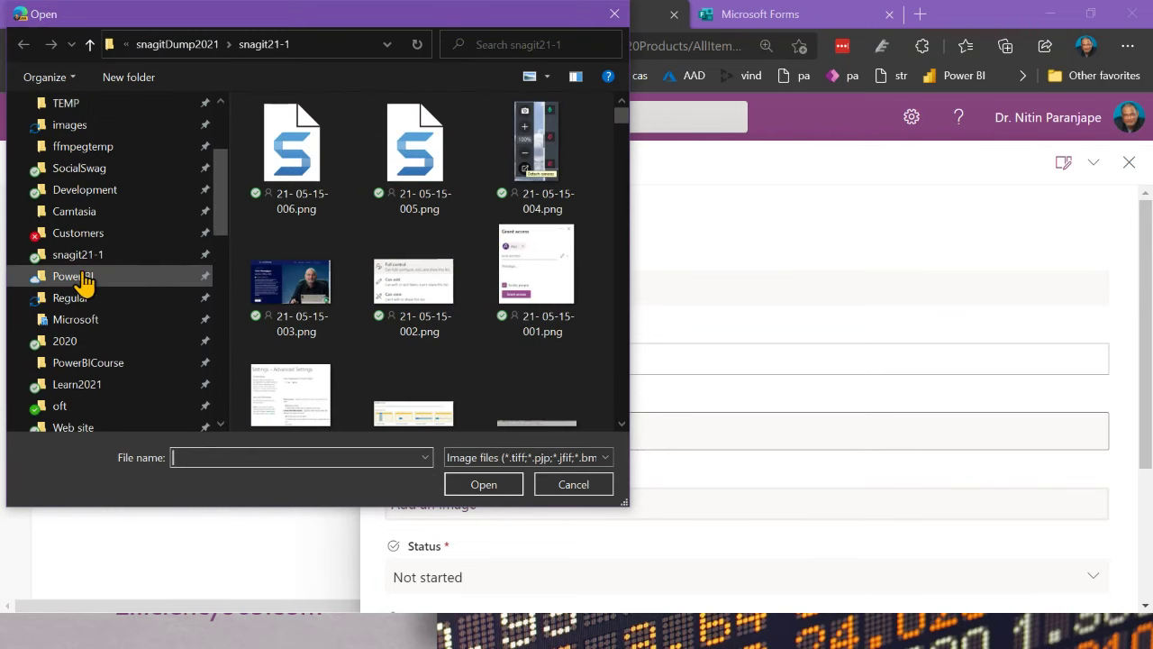
scroll(87, 281, "up", 5)
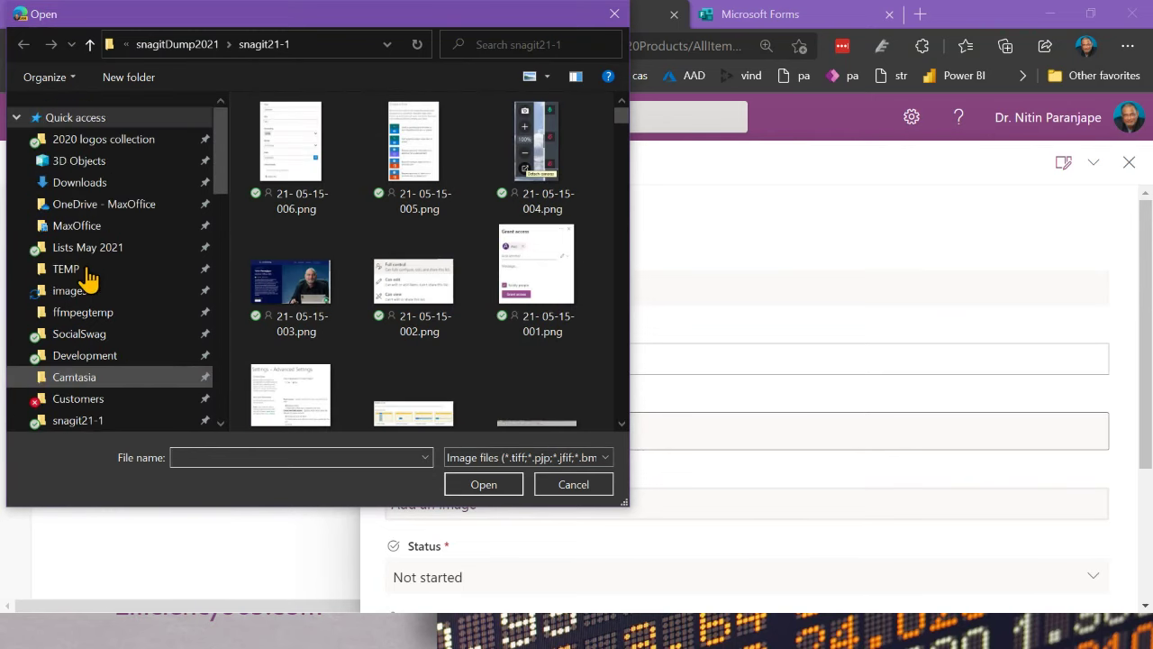
left_click(107, 140)
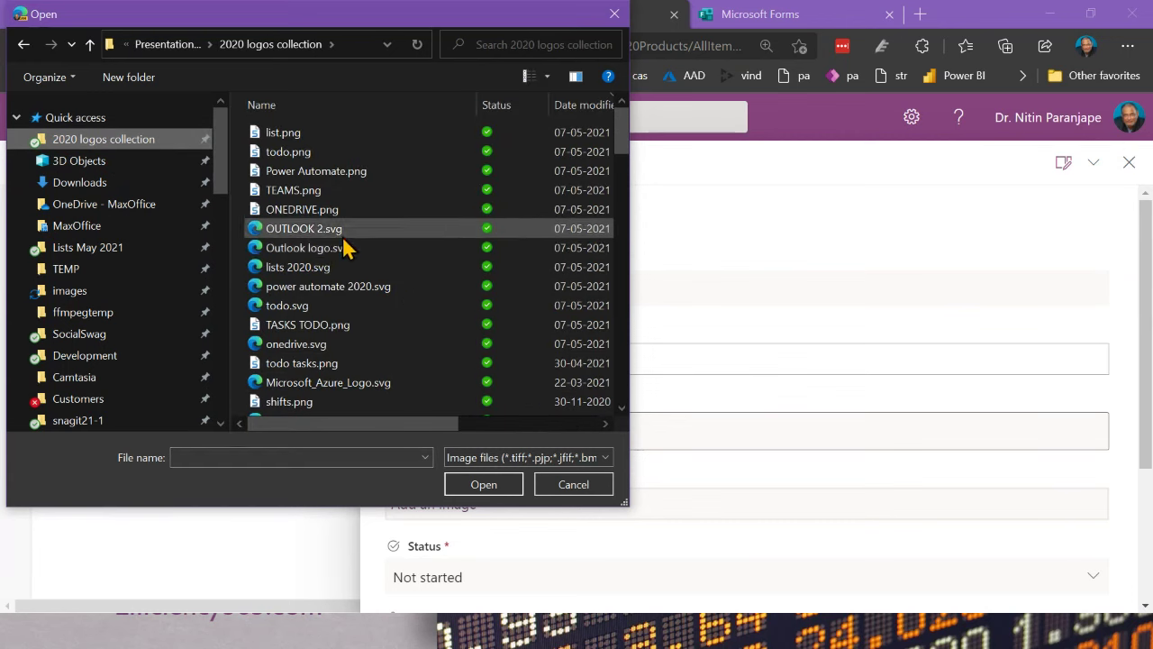
double_click(348, 255)
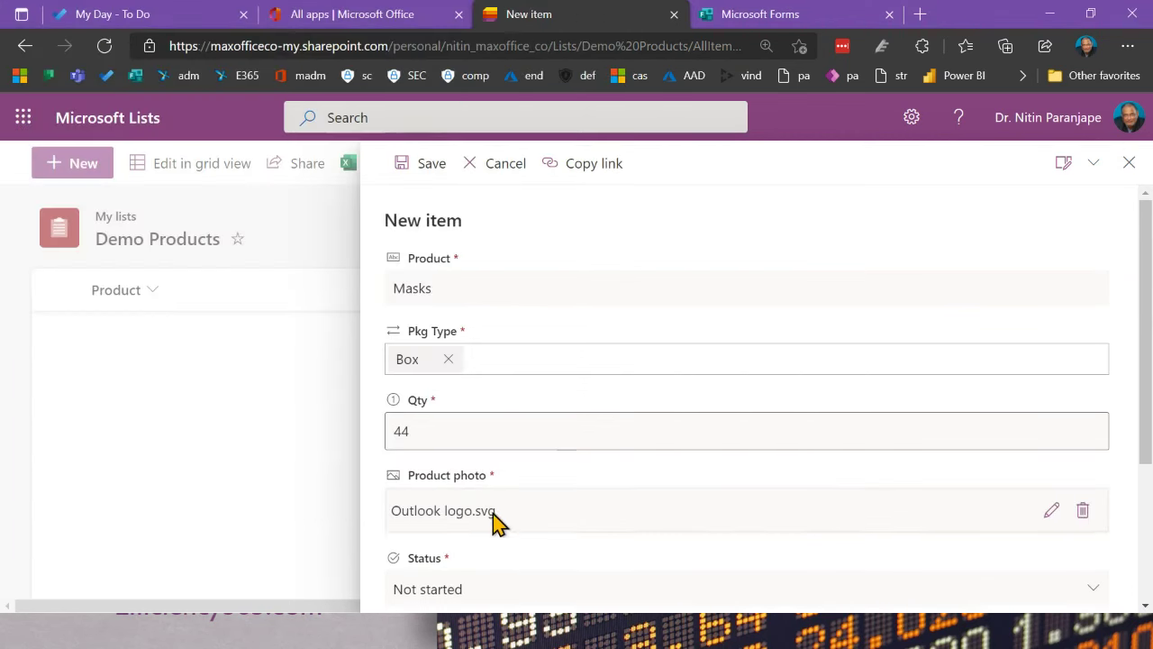
scroll(728, 517, "down", 2)
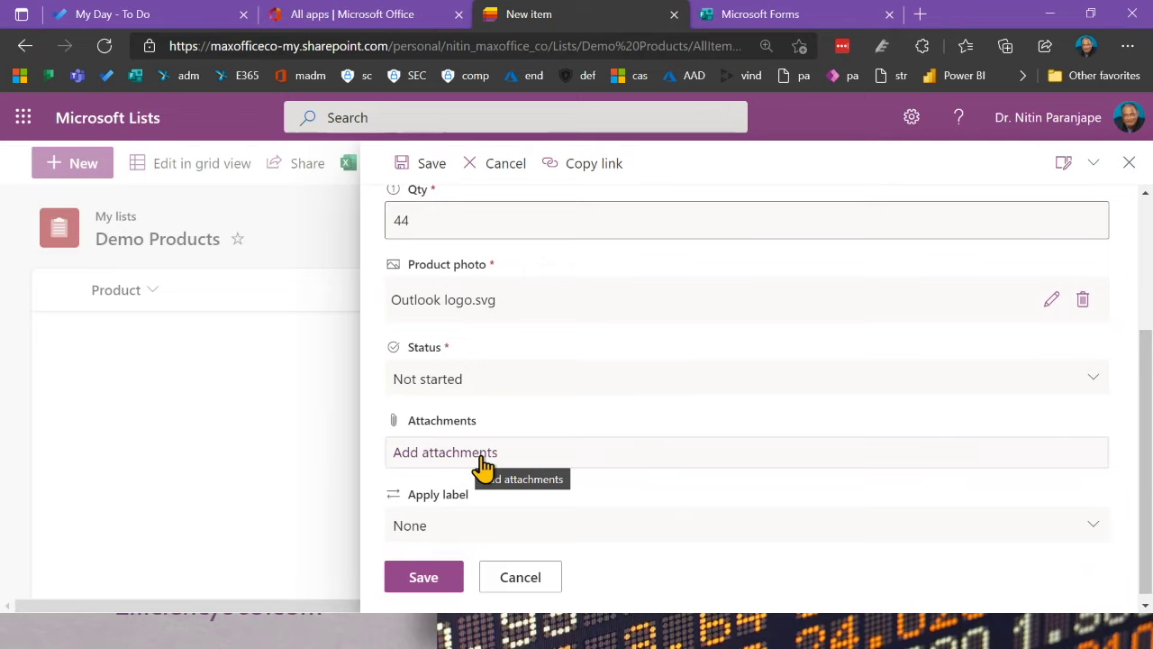
left_click(422, 580)
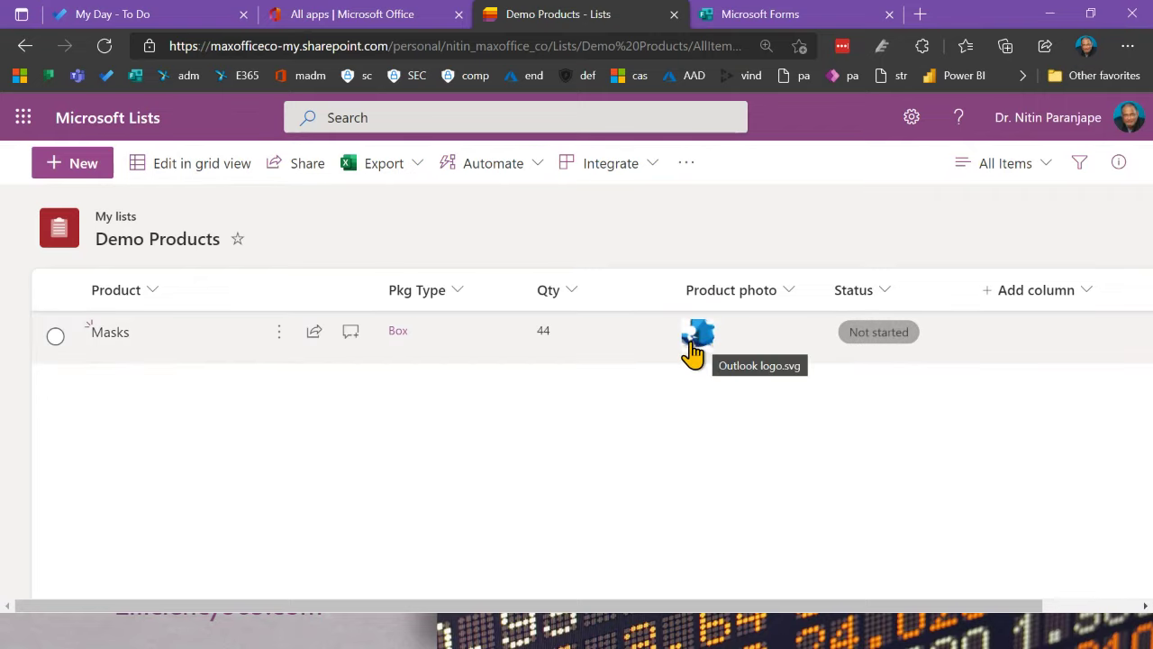
Step: Open the Masks item for editing from its actions menu
left_click(270, 335)
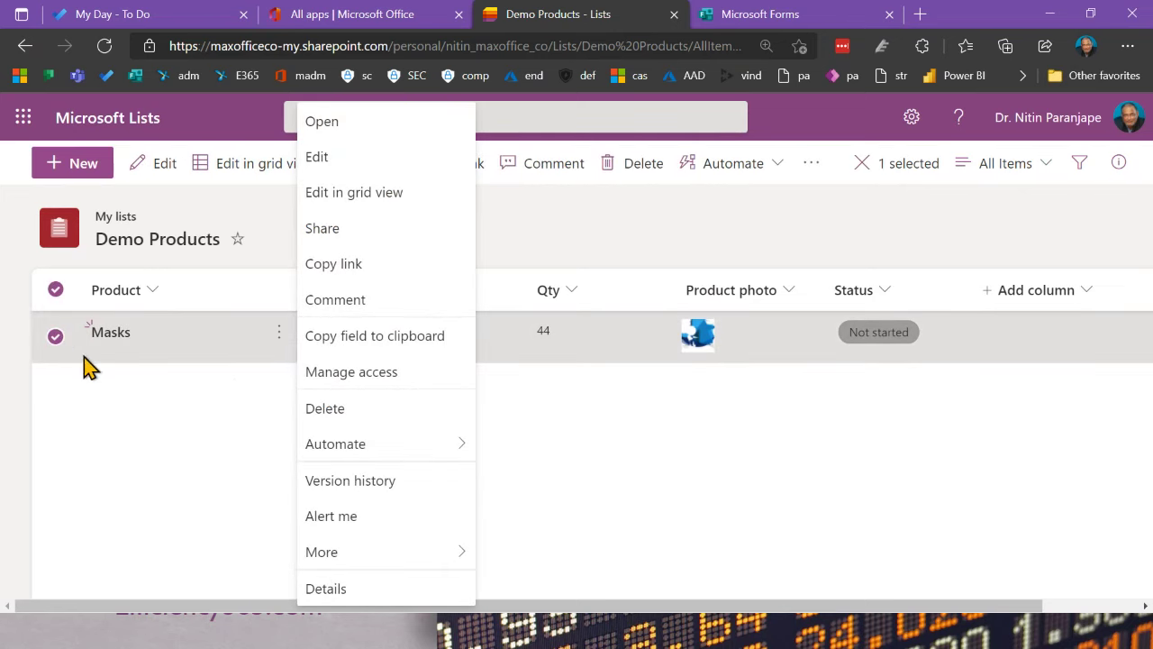
left_click(112, 335)
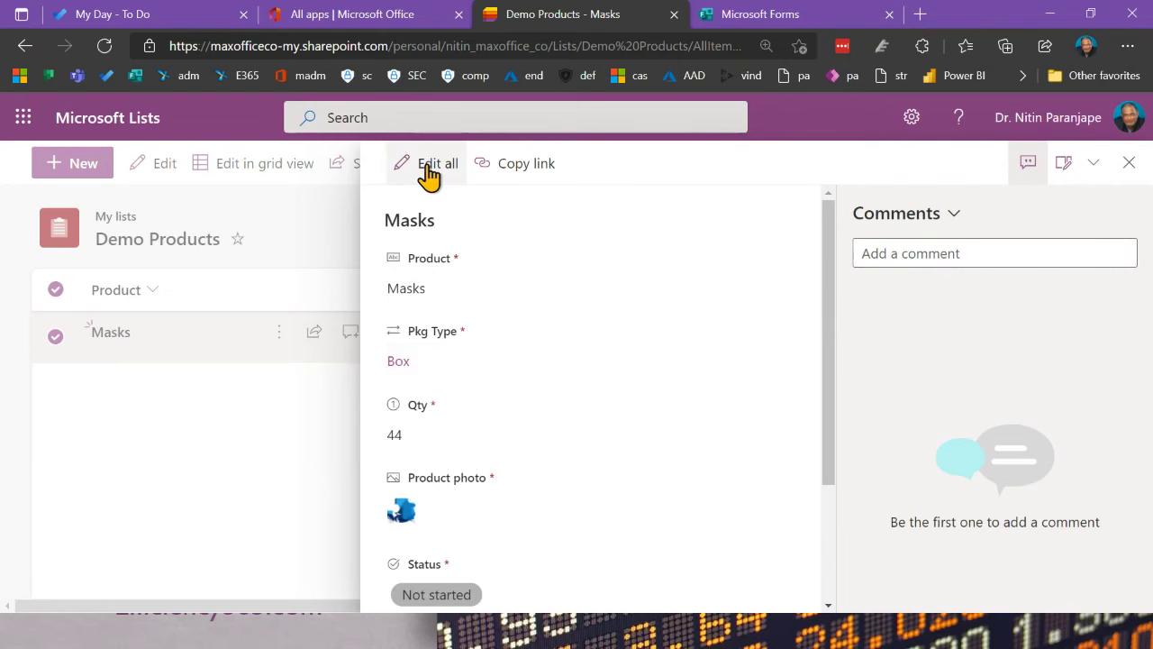
left_click(226, 425)
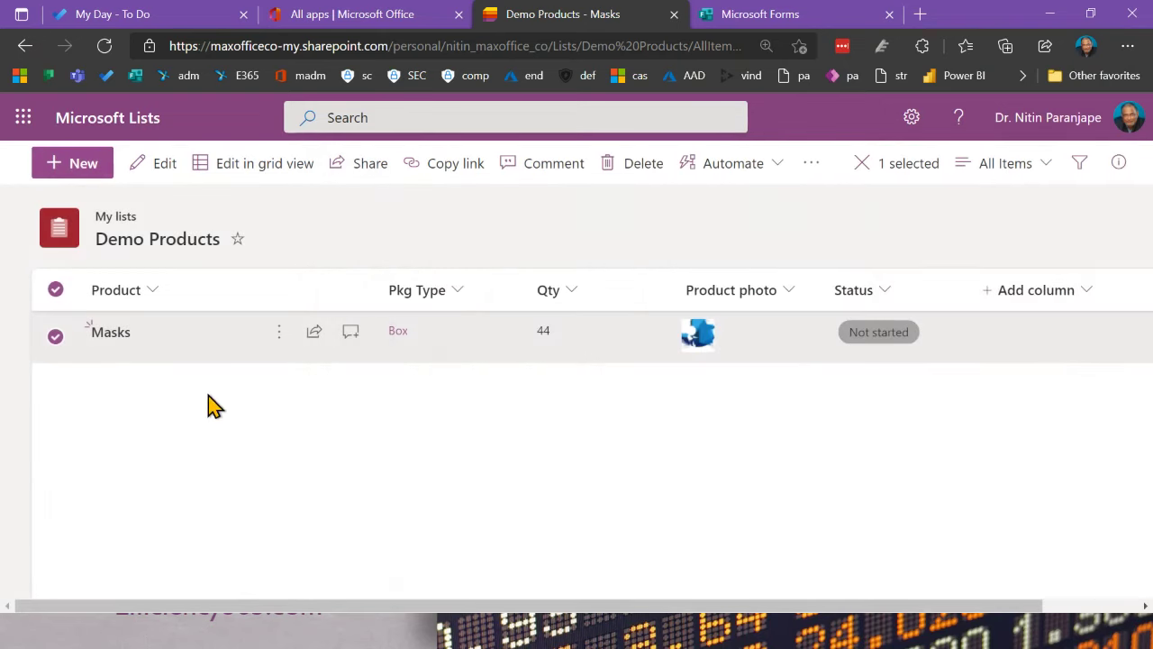
left_click(275, 342)
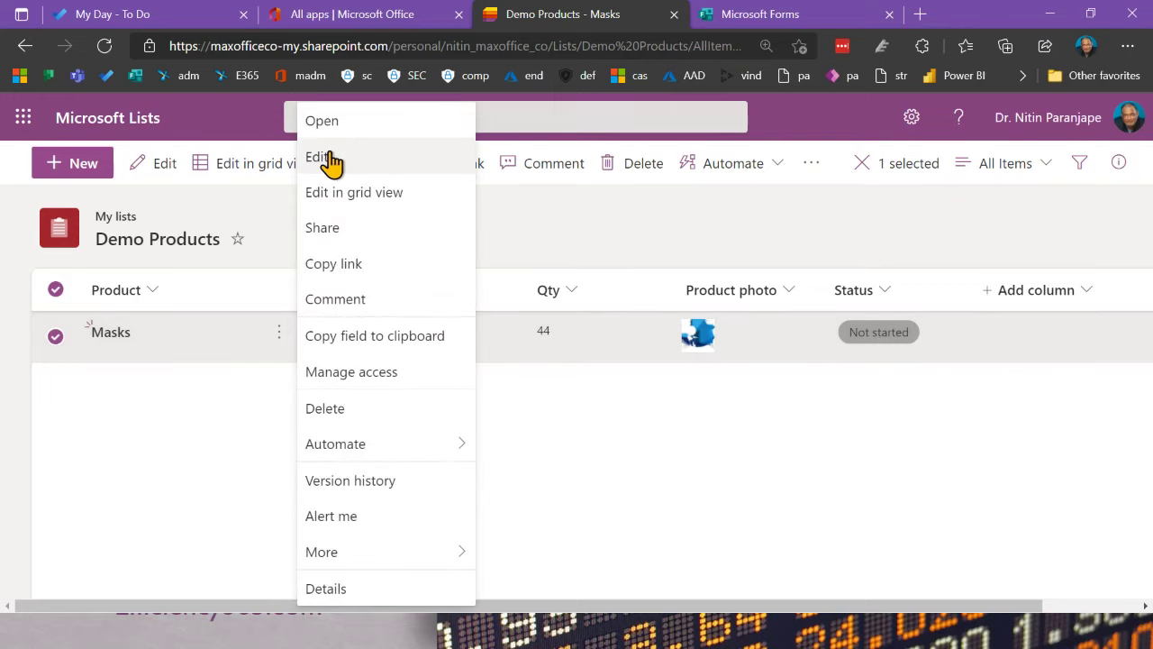
left_click(151, 487)
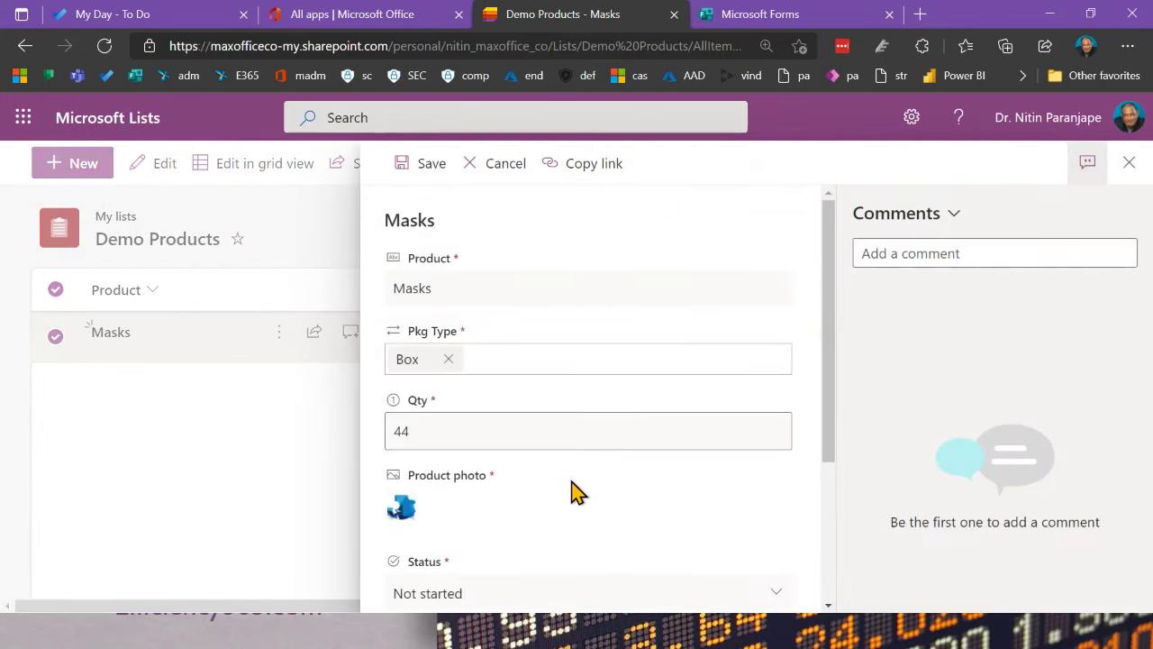
Step: Replace the Masks product photo with list.png and save the item
left_click(435, 521)
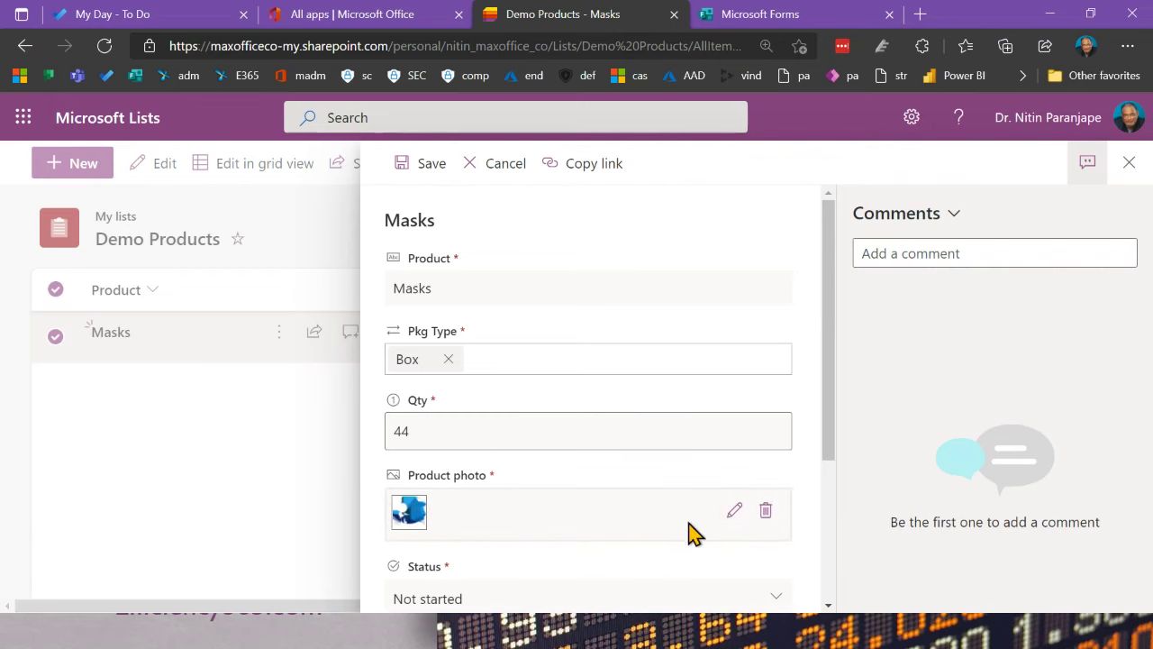
left_click(765, 511)
left_click(452, 506)
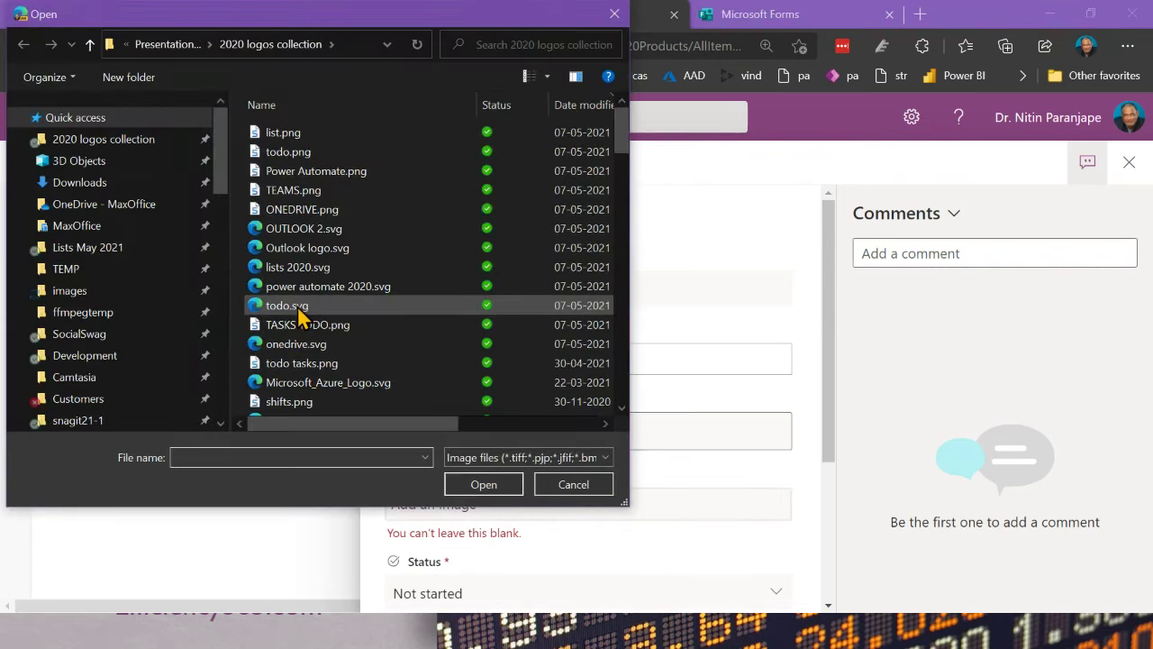
left_click(300, 311)
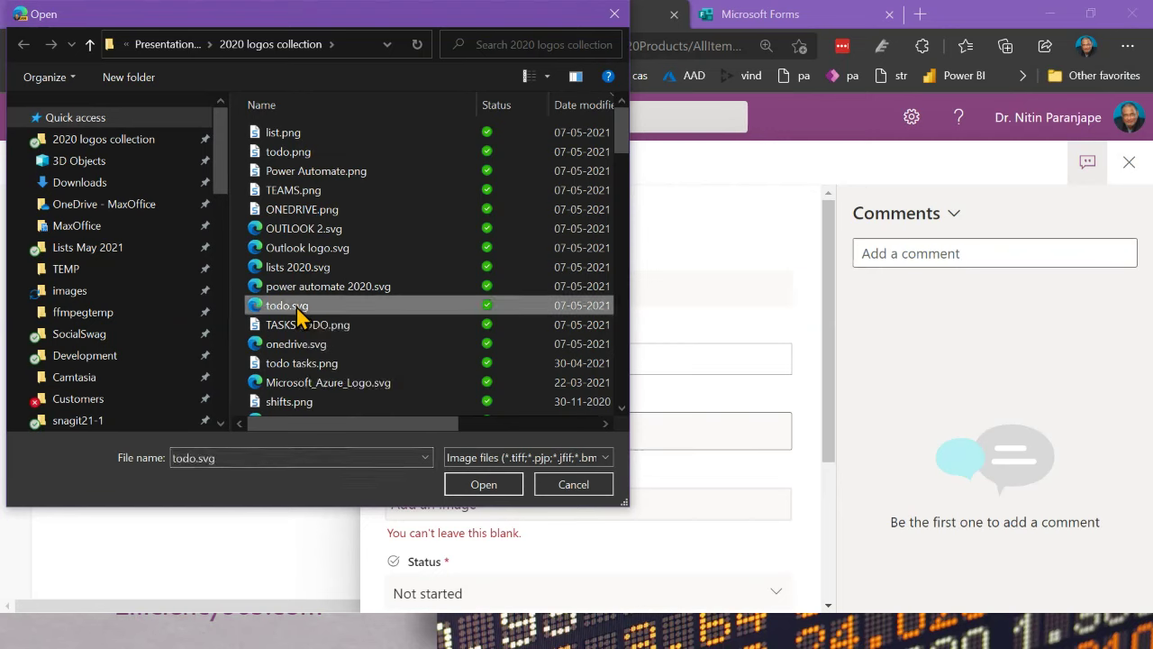
key("Home")
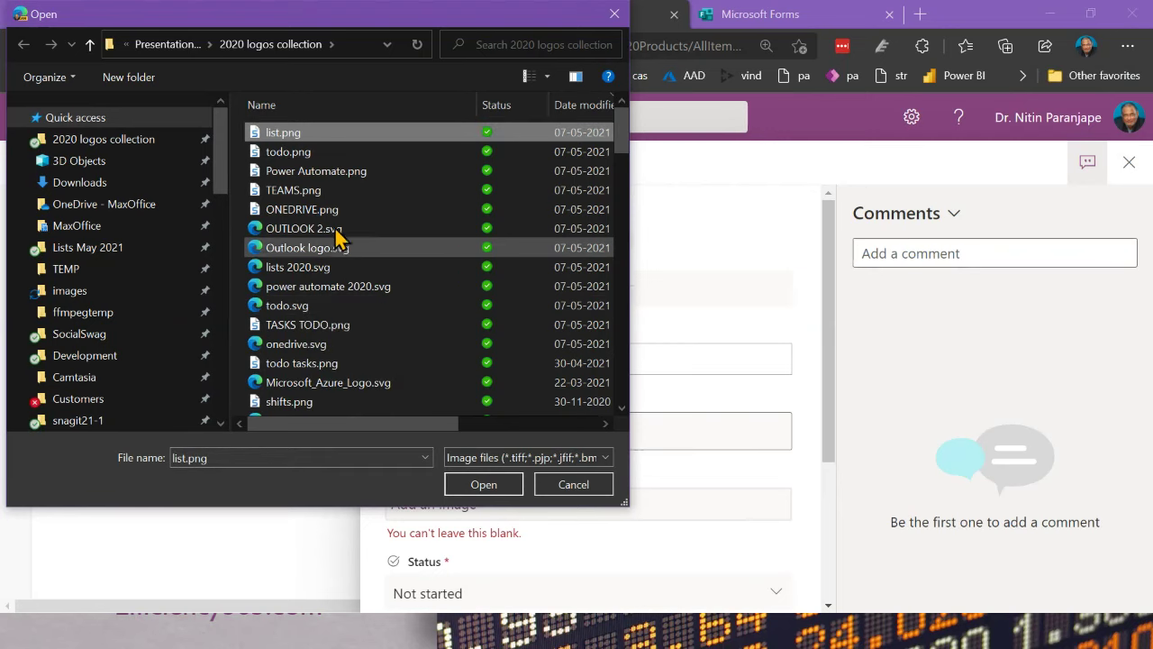
left_click(483, 487)
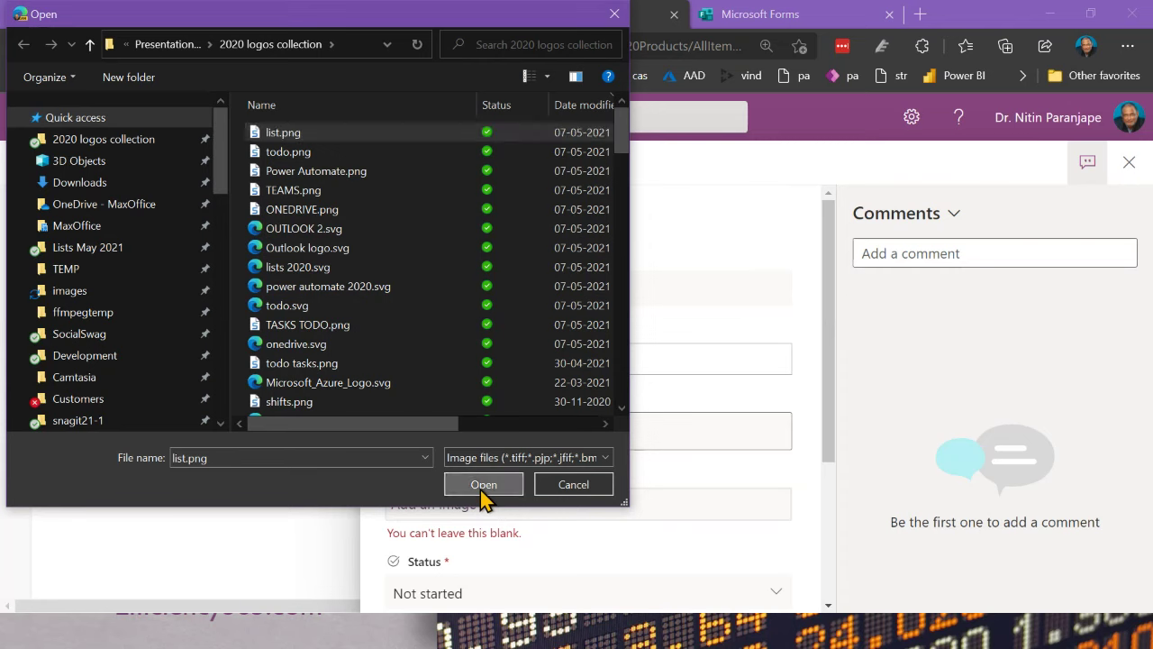
scroll(630, 509, "down", 3)
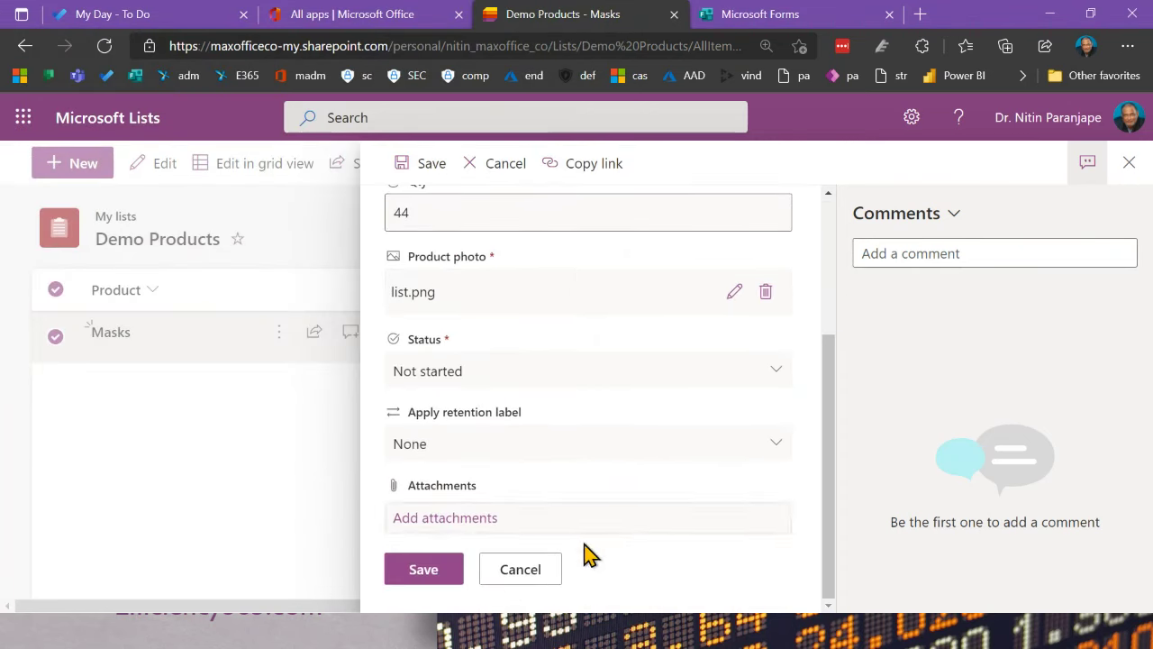
left_click(428, 573)
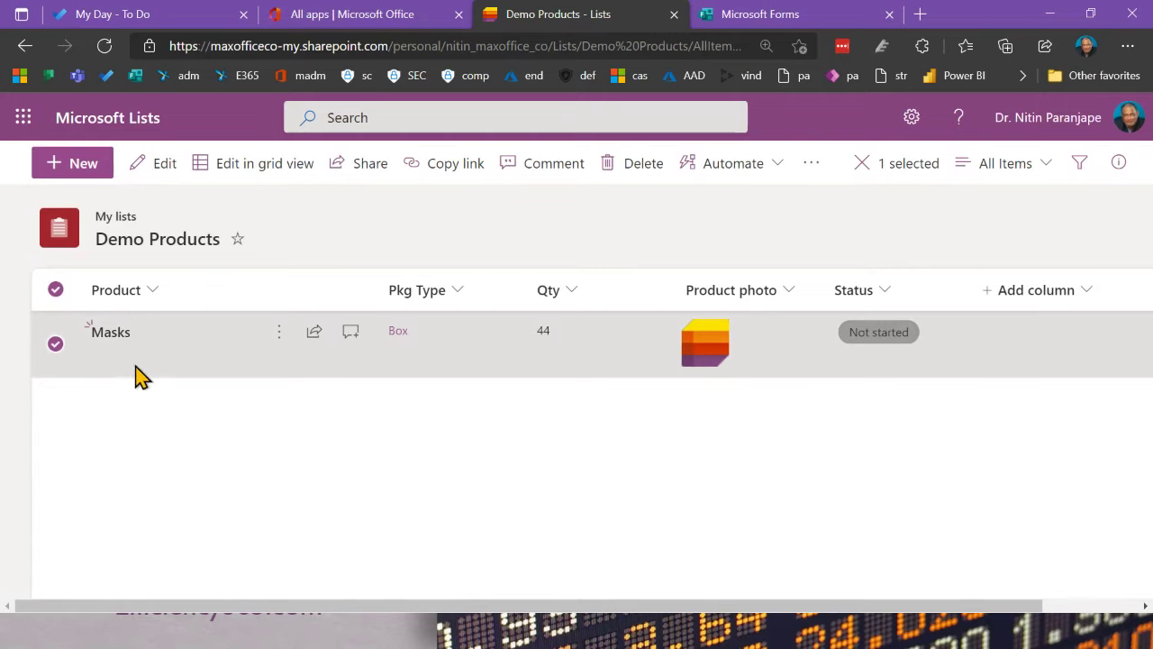
Step: Switch to grid view and enter a new product named Sanitize
left_click(224, 166)
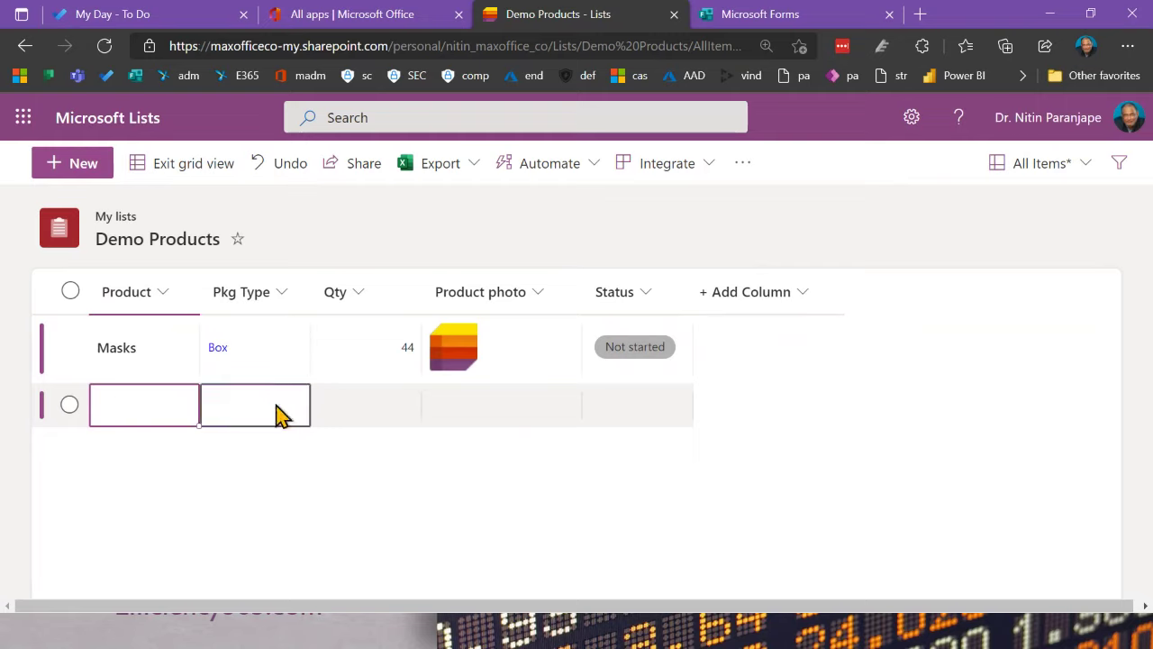
left_click(117, 408)
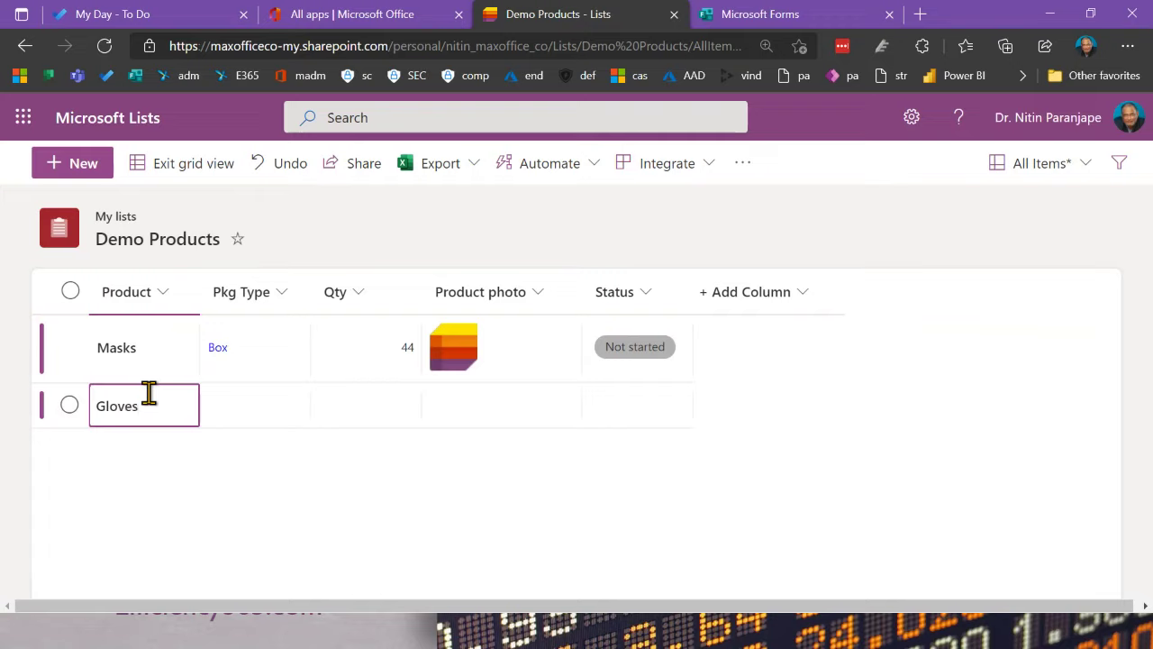
type("Gloves")
key("ctrl+a")
type("Sa")
key("Tab")
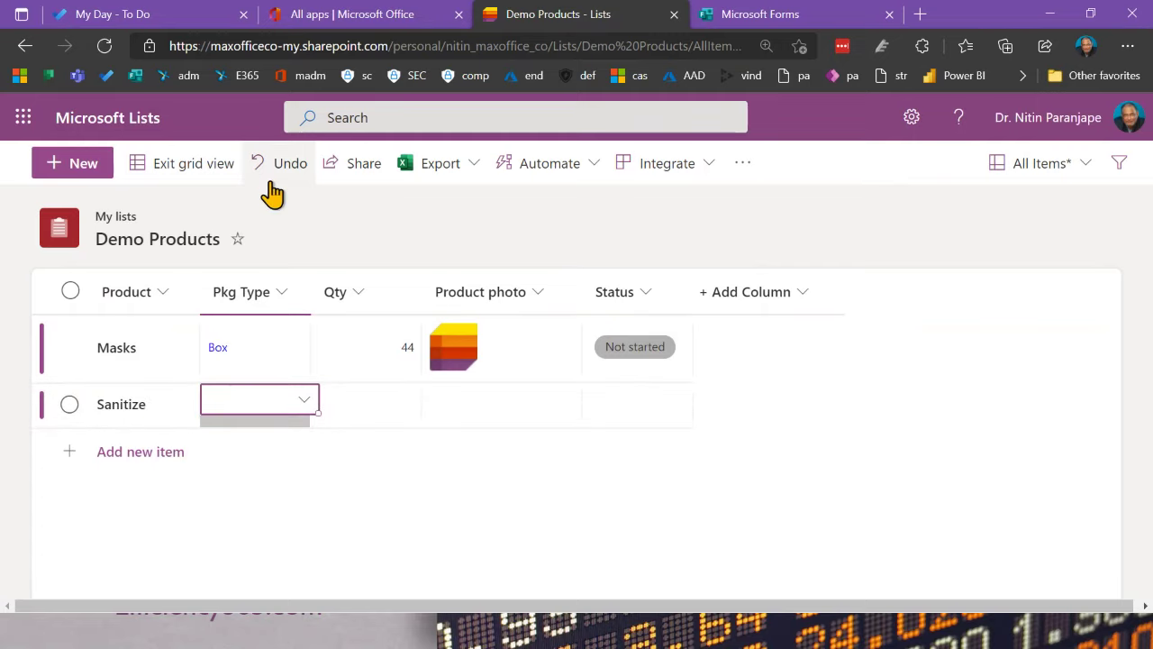
Step: Give Sanitize package type Tube, quantity 34 and status Cancelled
left_click(309, 404)
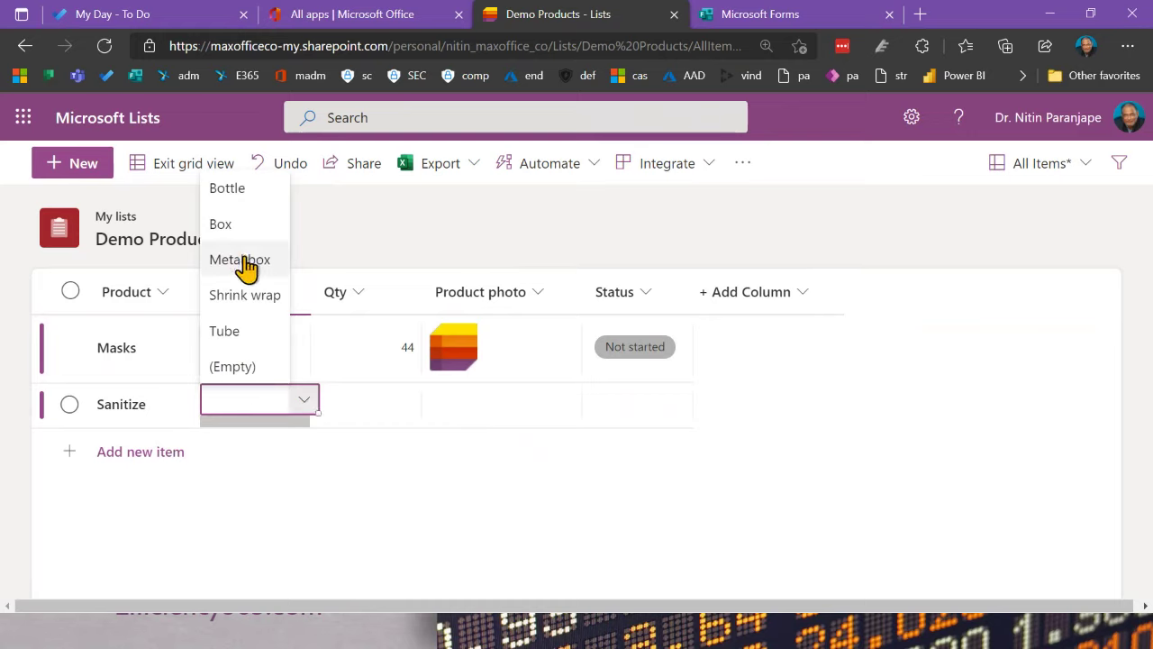
left_click(233, 331)
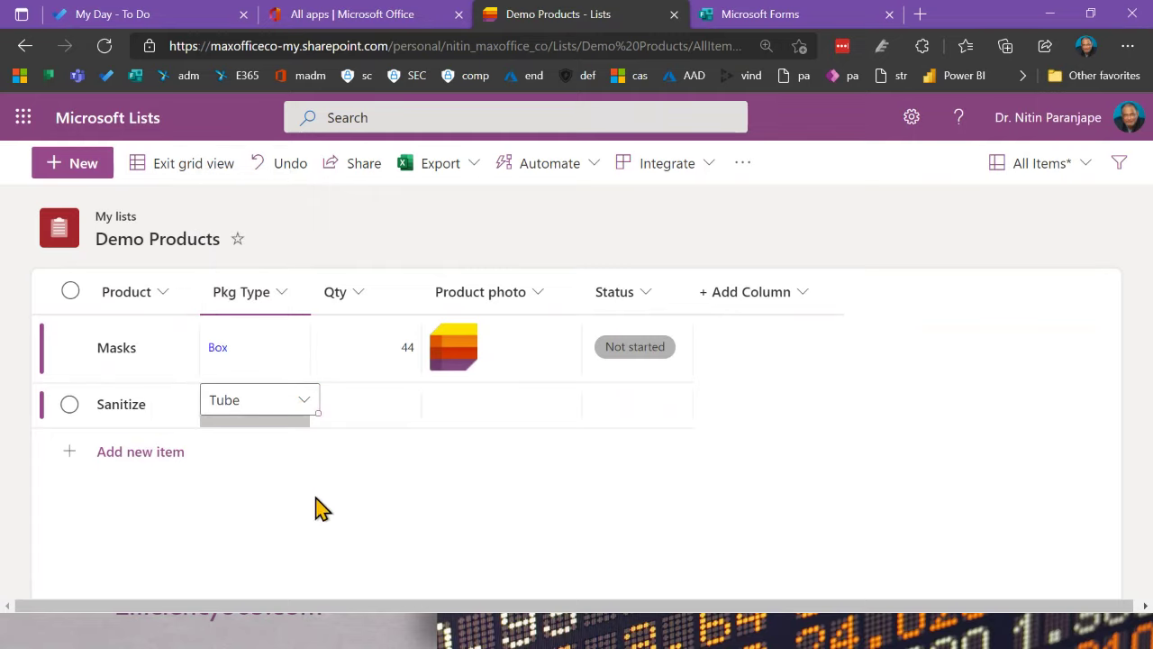
left_click(397, 416)
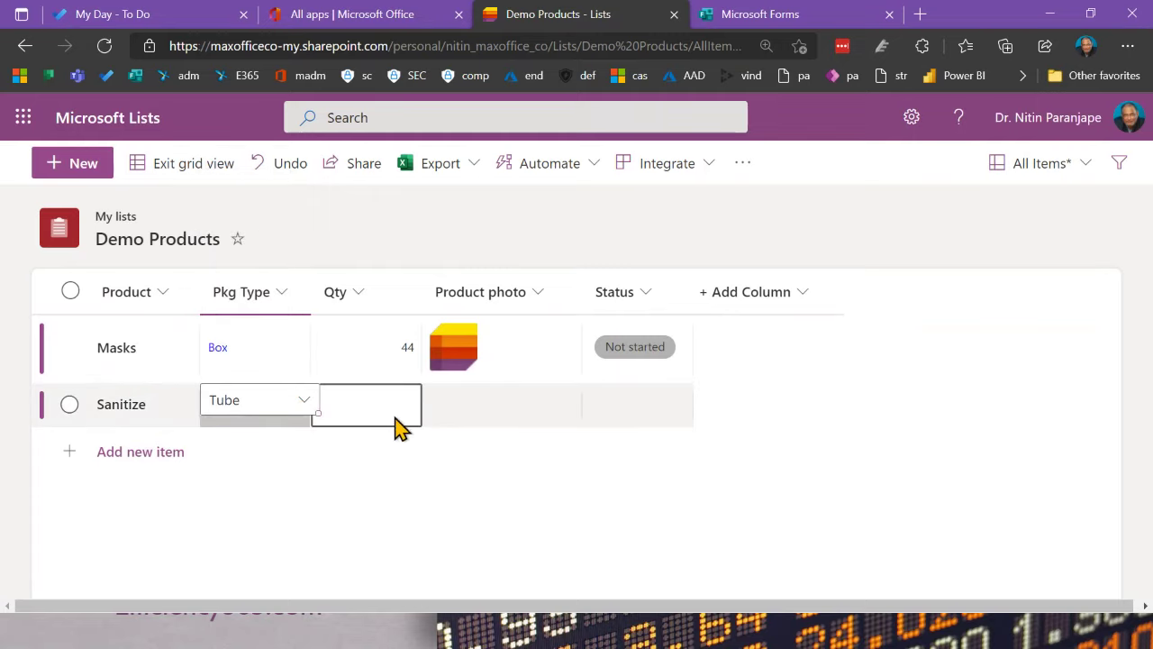
left_click(448, 419)
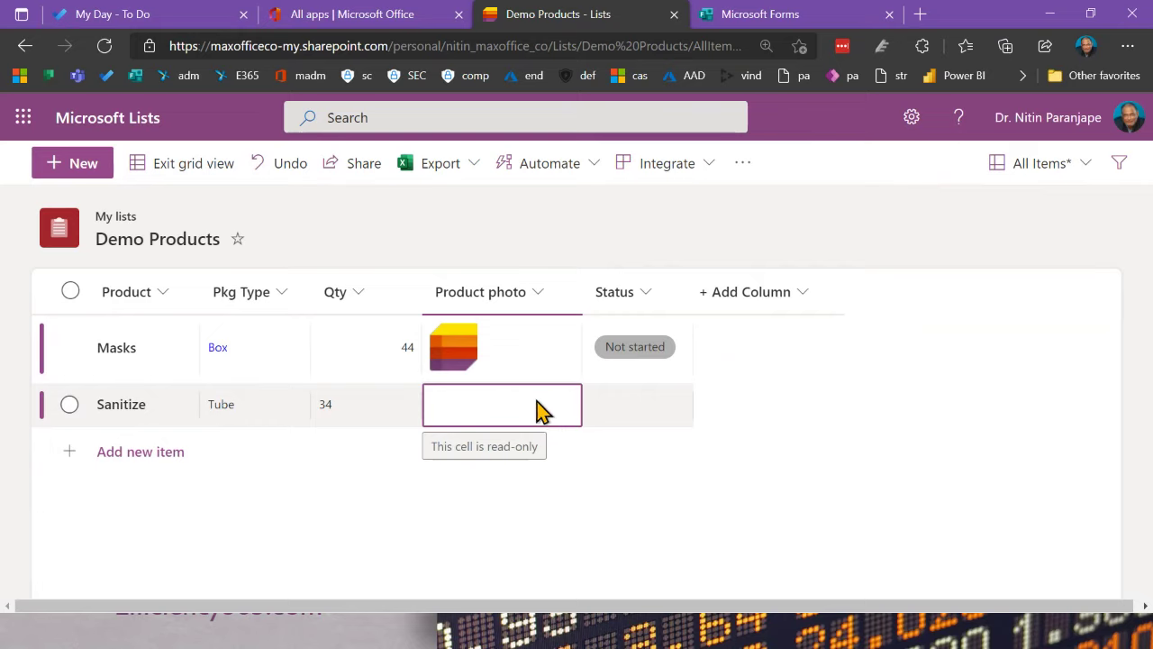
left_click(628, 412)
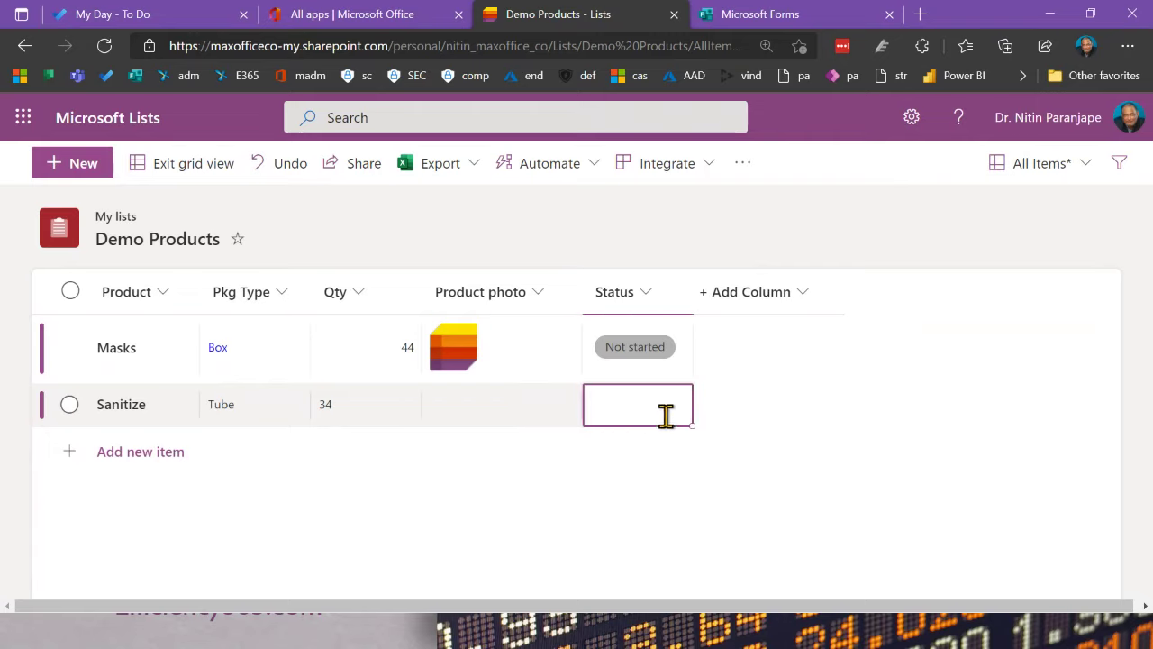
left_click(666, 415)
left_click(649, 444)
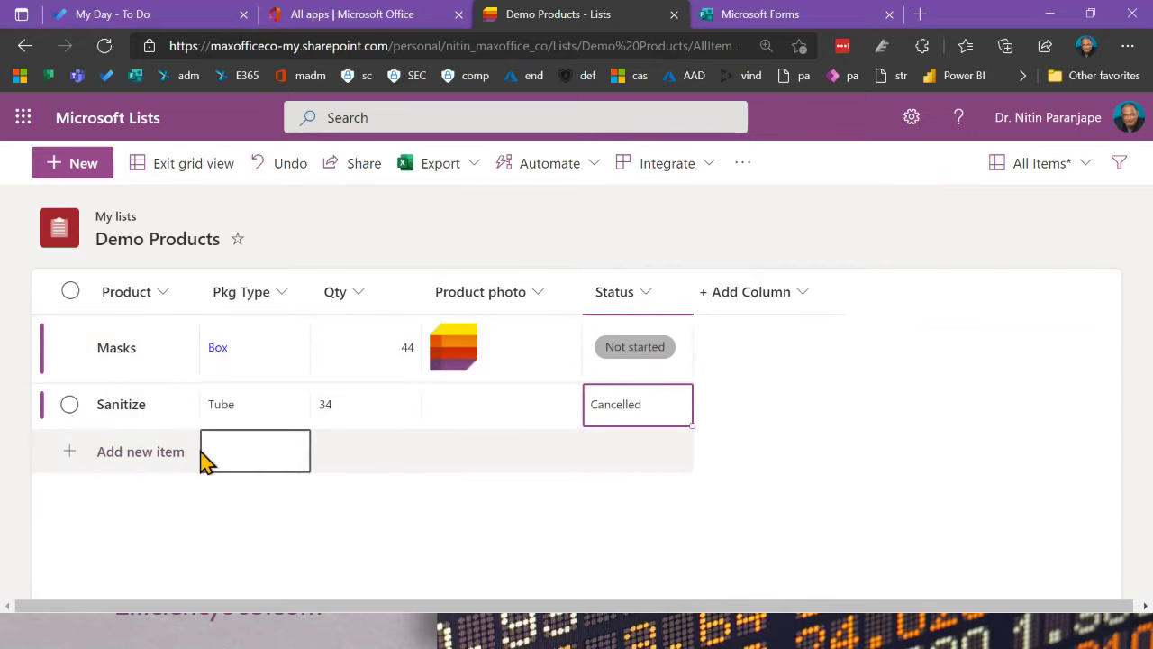
Step: Try to fill Sanitize's required Product photo cell, which remains flagged as missing
left_click(144, 451)
left_click(510, 393)
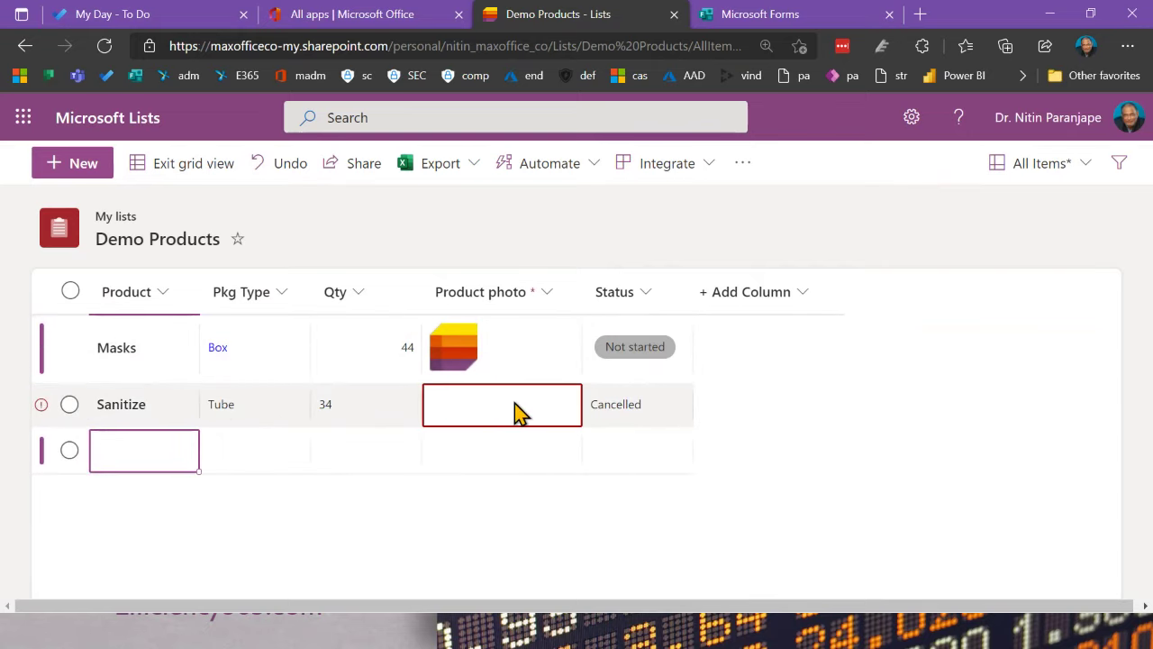
left_click(515, 403)
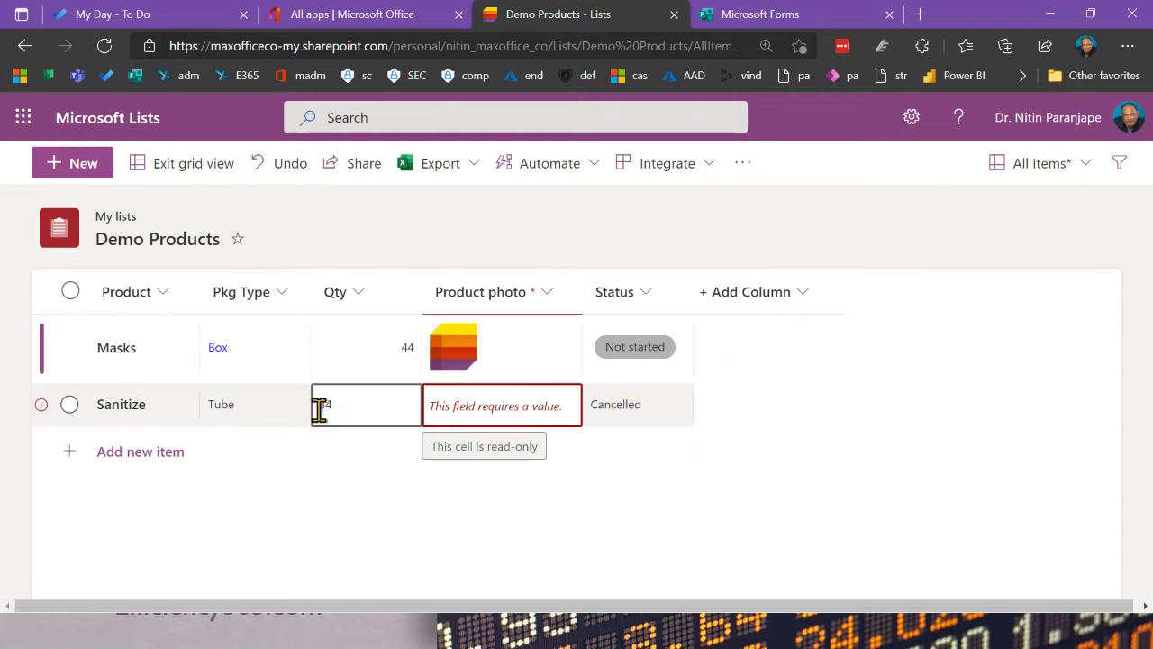
left_click(71, 406)
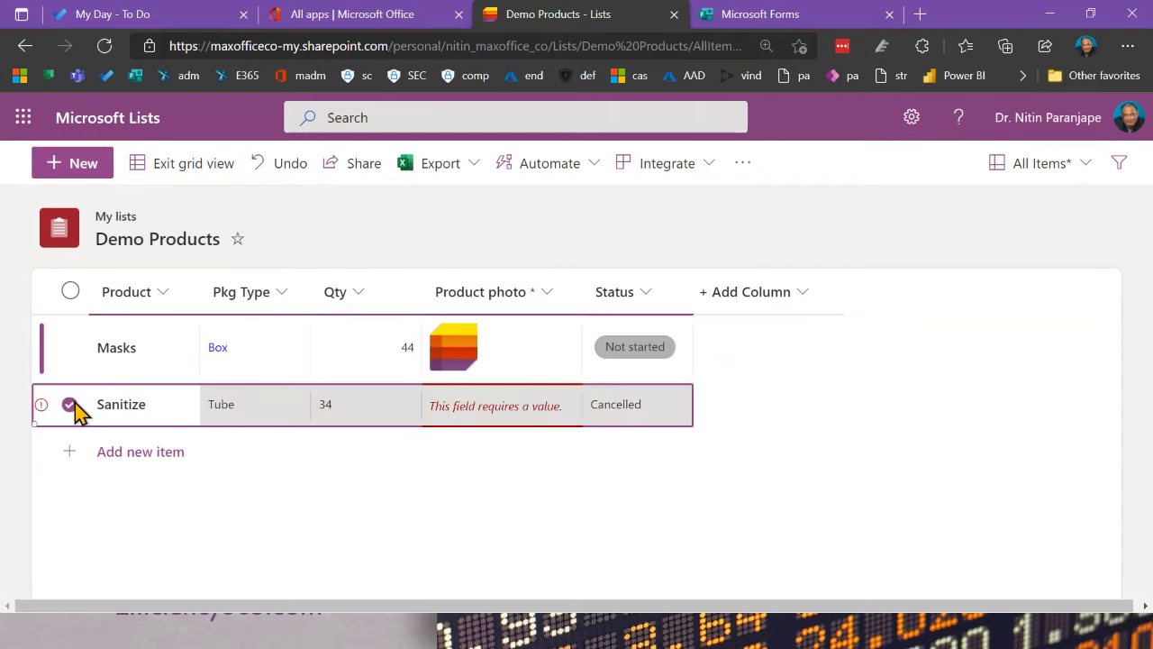
left_click(486, 414)
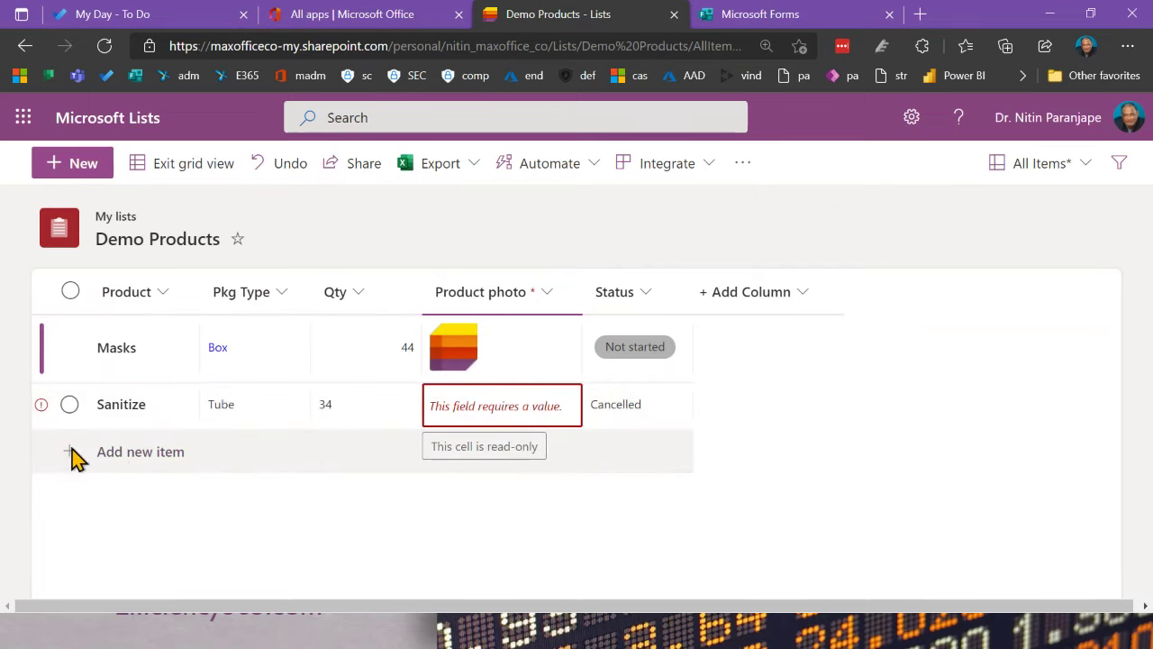
left_click(137, 466)
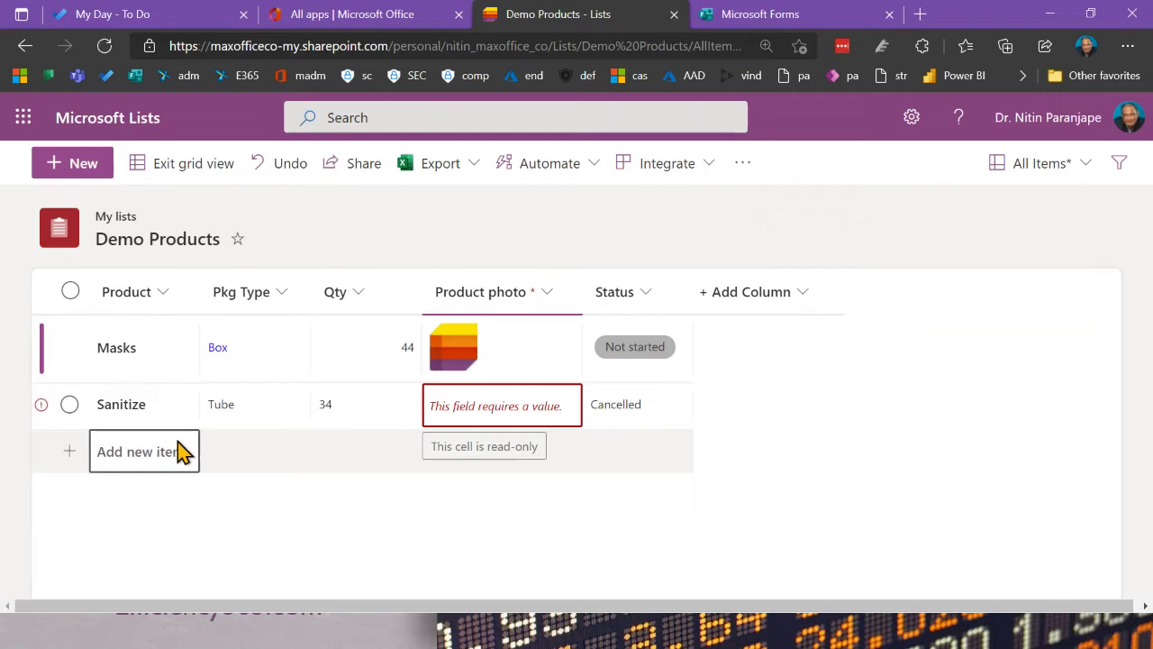
left_click(509, 417)
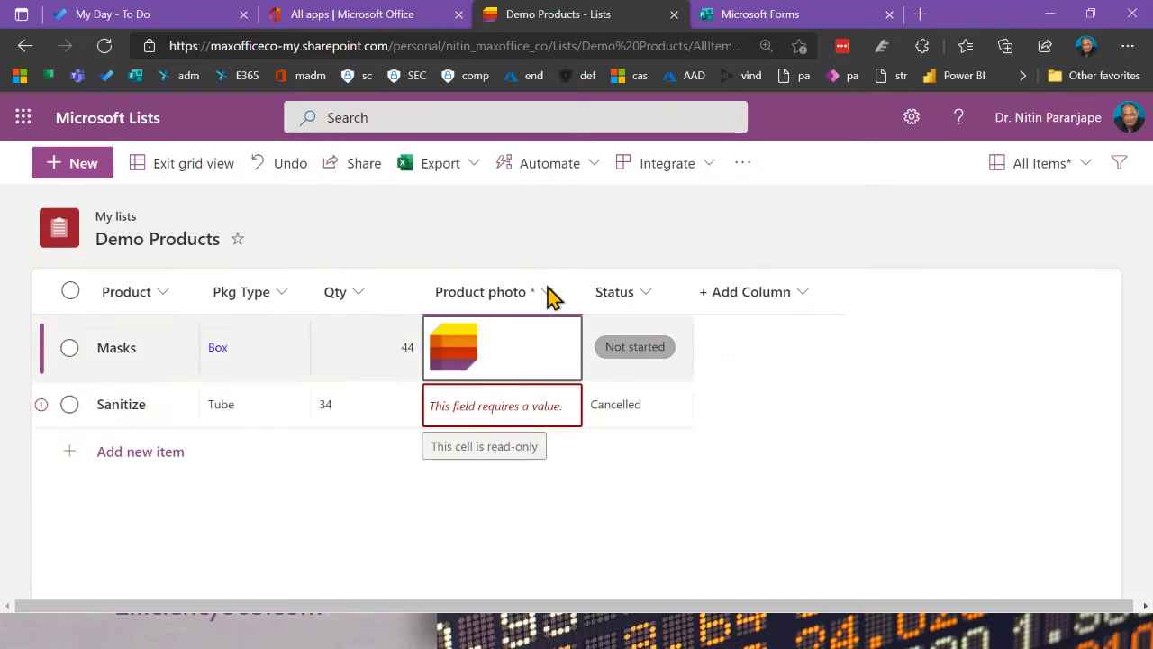
left_click(548, 296)
Step: Make the Product photo column optional and save the column change
left_click(518, 373)
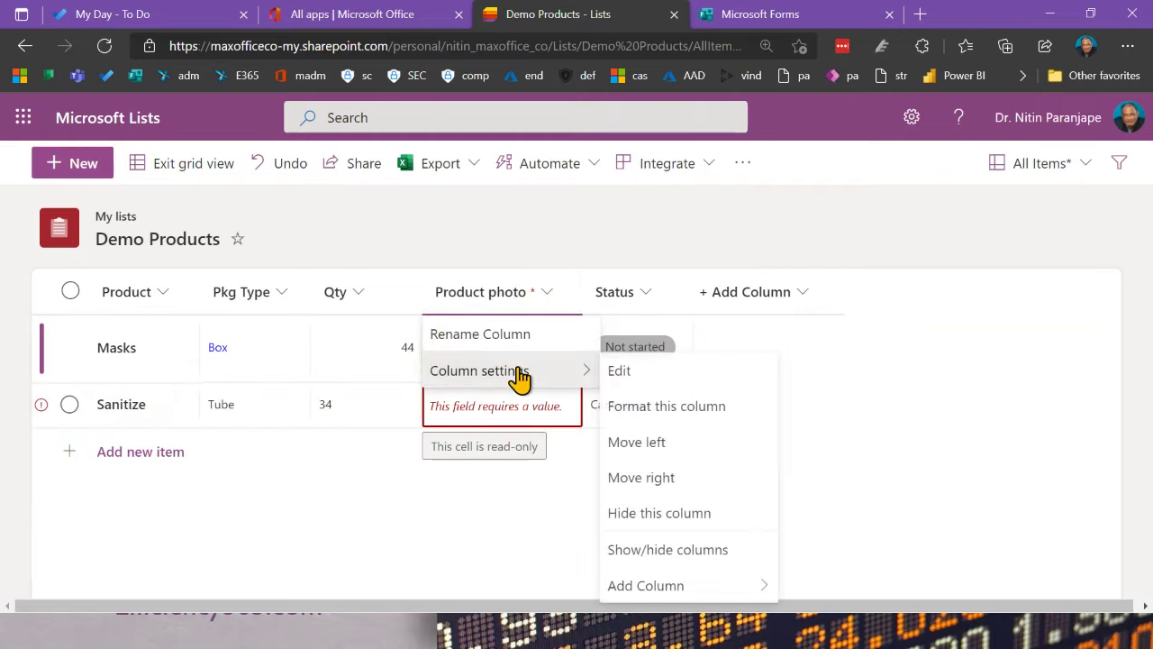
left_click(678, 383)
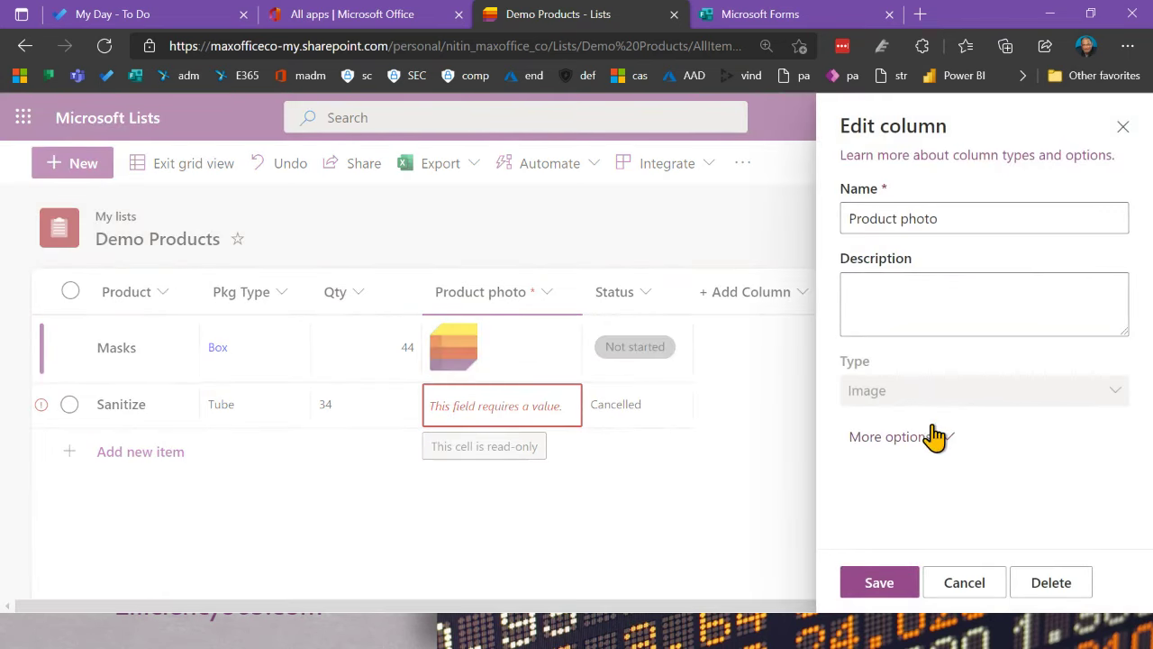
left_click(948, 456)
scroll(943, 463, "down", 1)
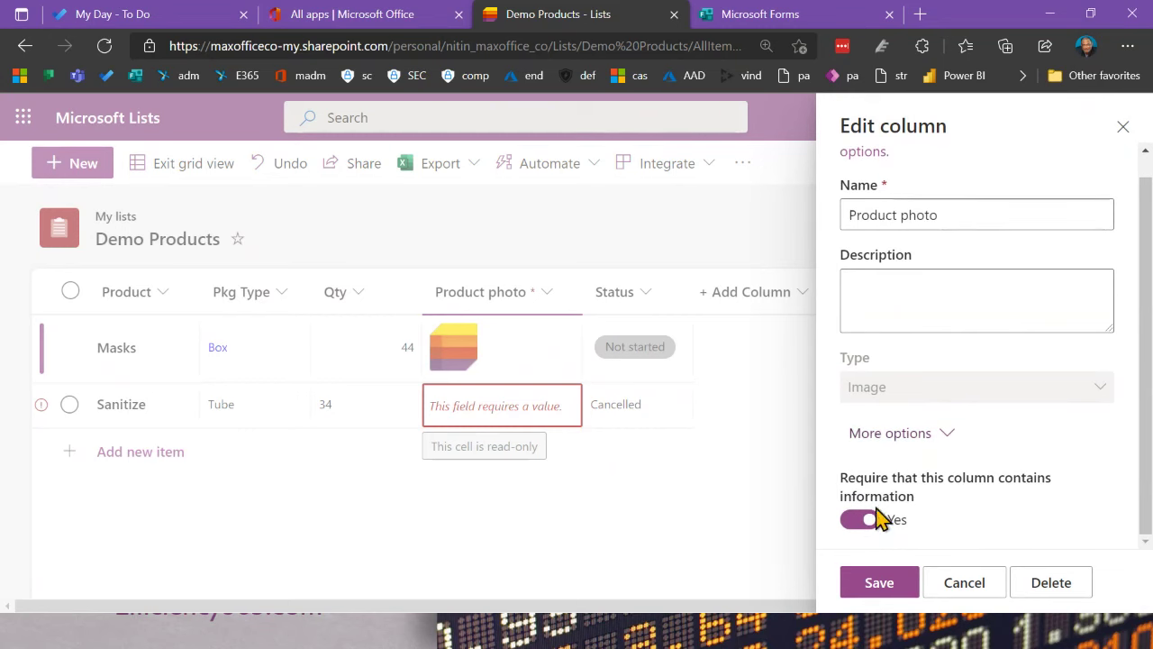
left_click(858, 520)
left_click(865, 585)
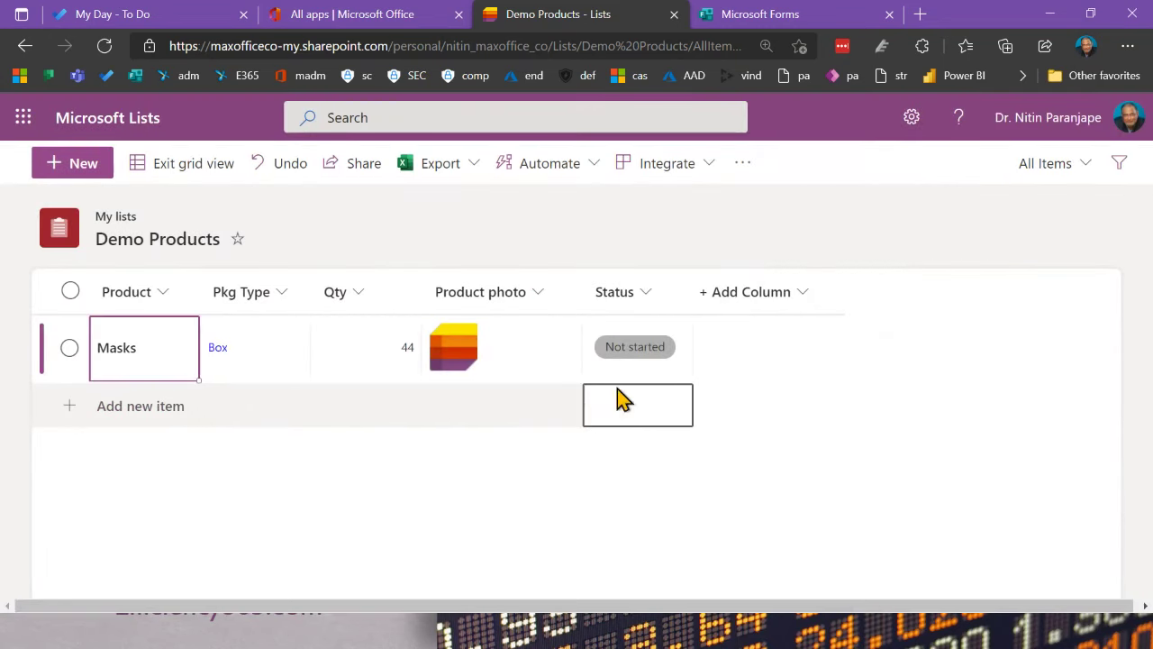
Step: Add a new Sanitizer row with package type Tube
left_click(128, 405)
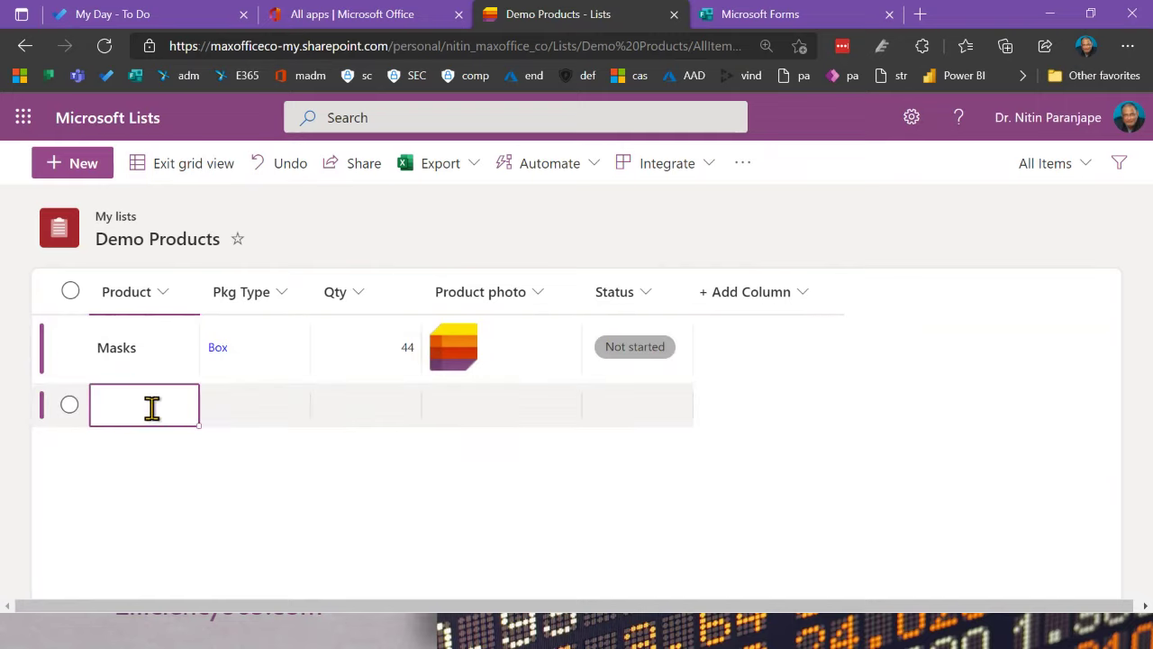
type("As")
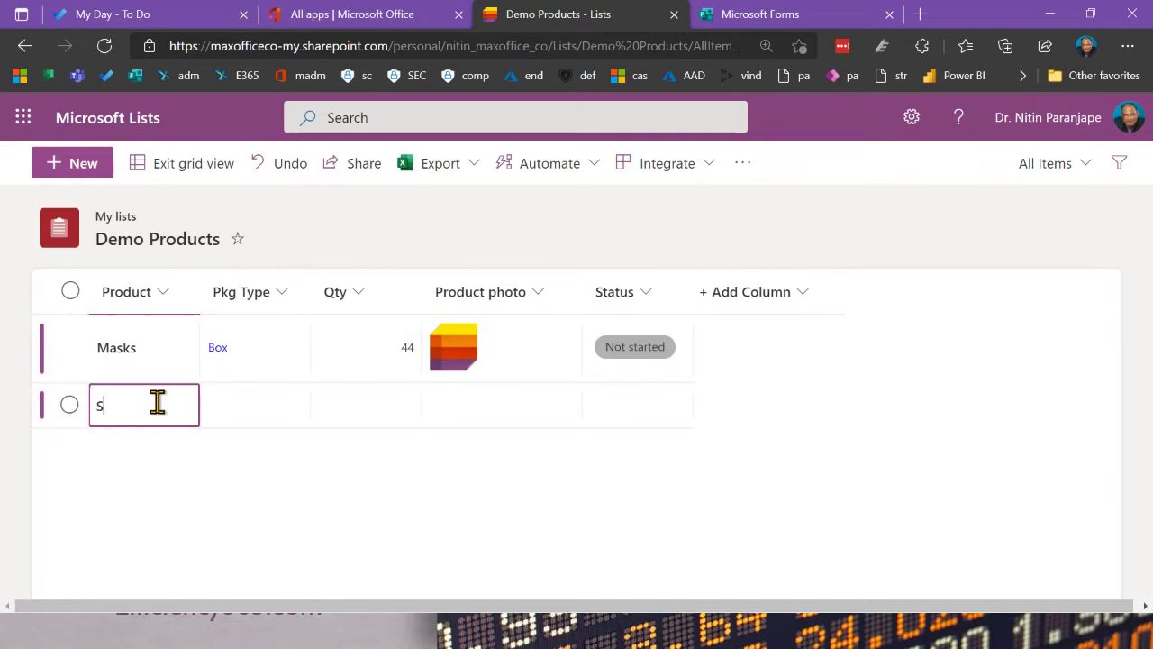
key("Tab")
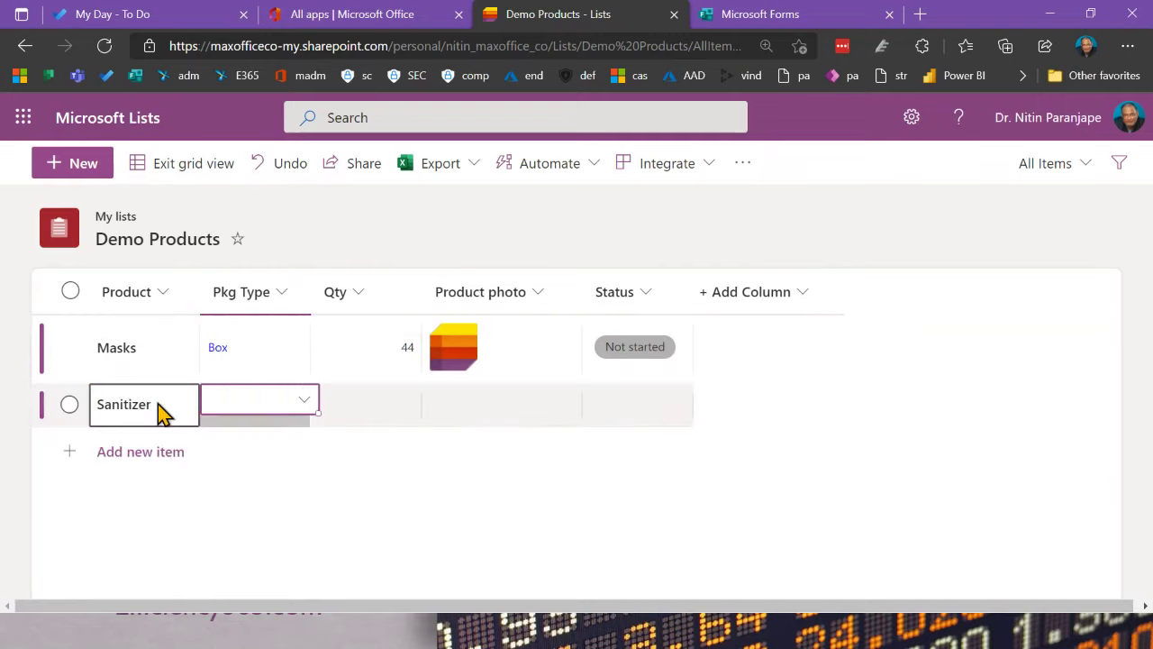
left_click(338, 417)
left_click(296, 416)
left_click(296, 417)
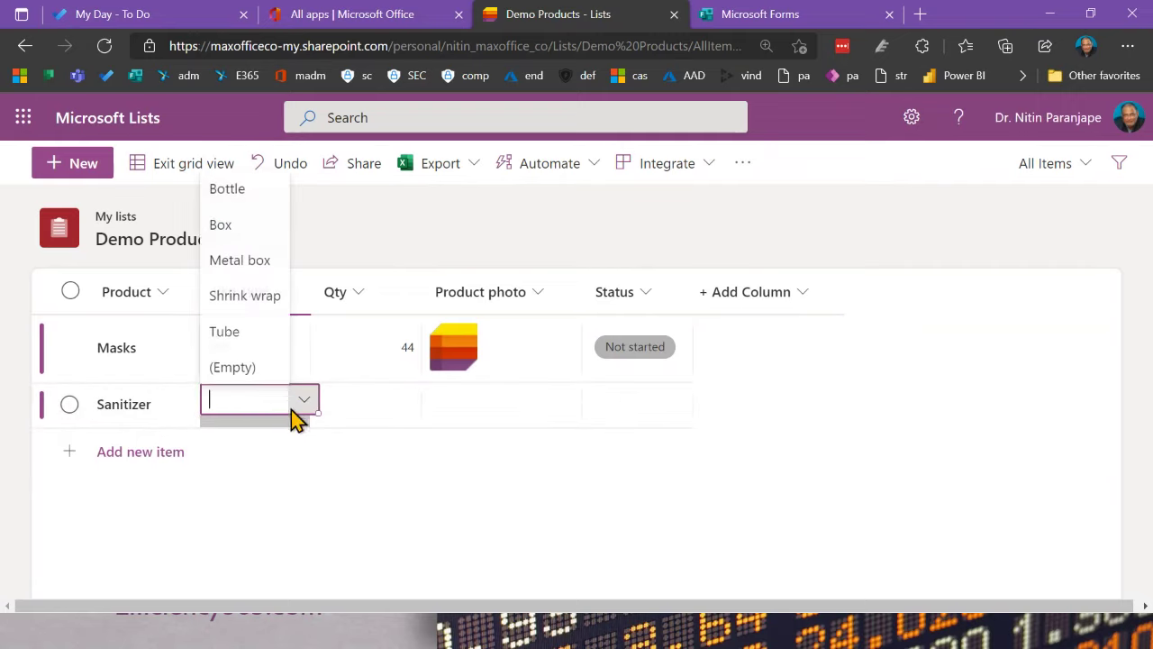
left_click(230, 333)
Step: Set Sanitizer's quantity to 232 and its status to In progress
left_click(376, 396)
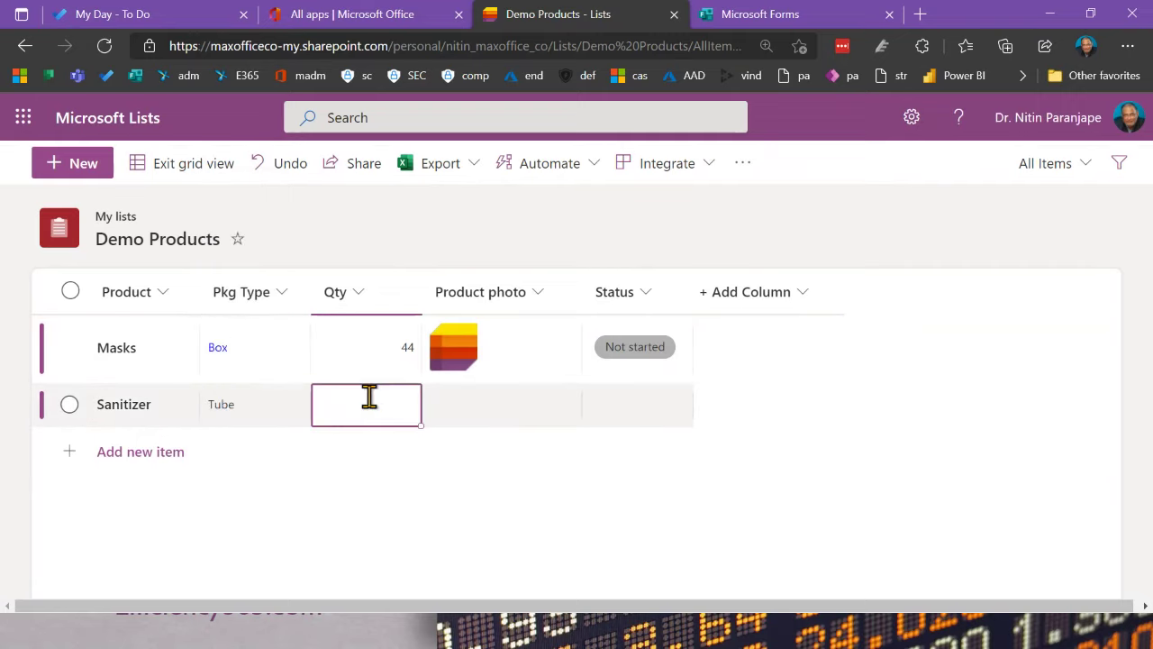
type("44")
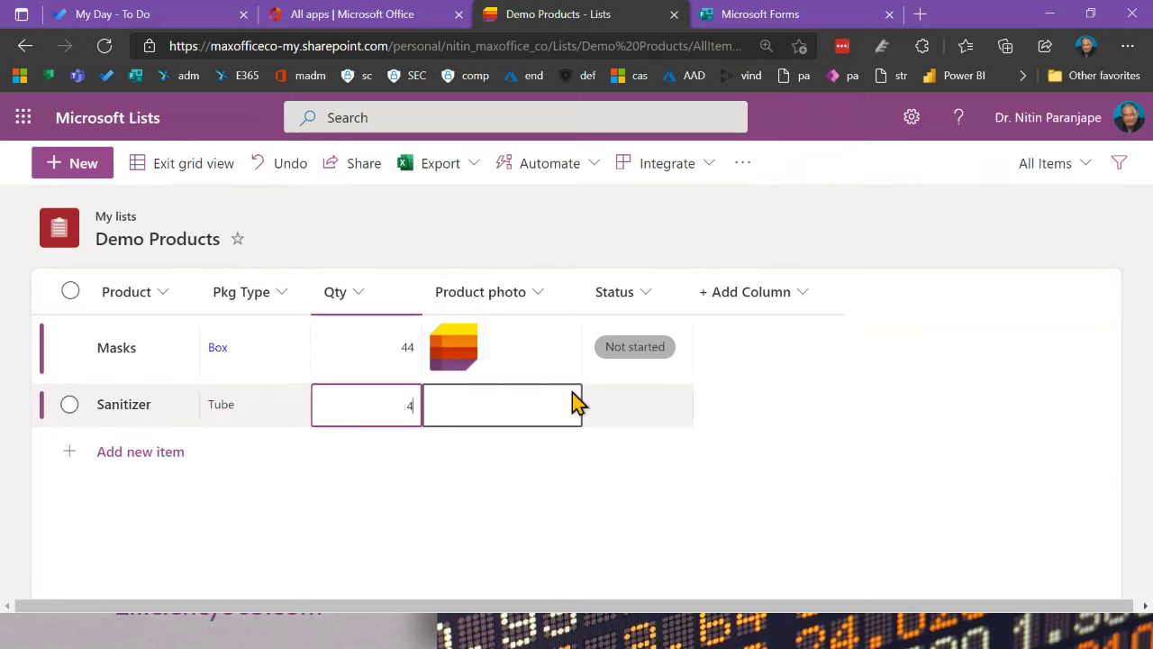
left_click(554, 410)
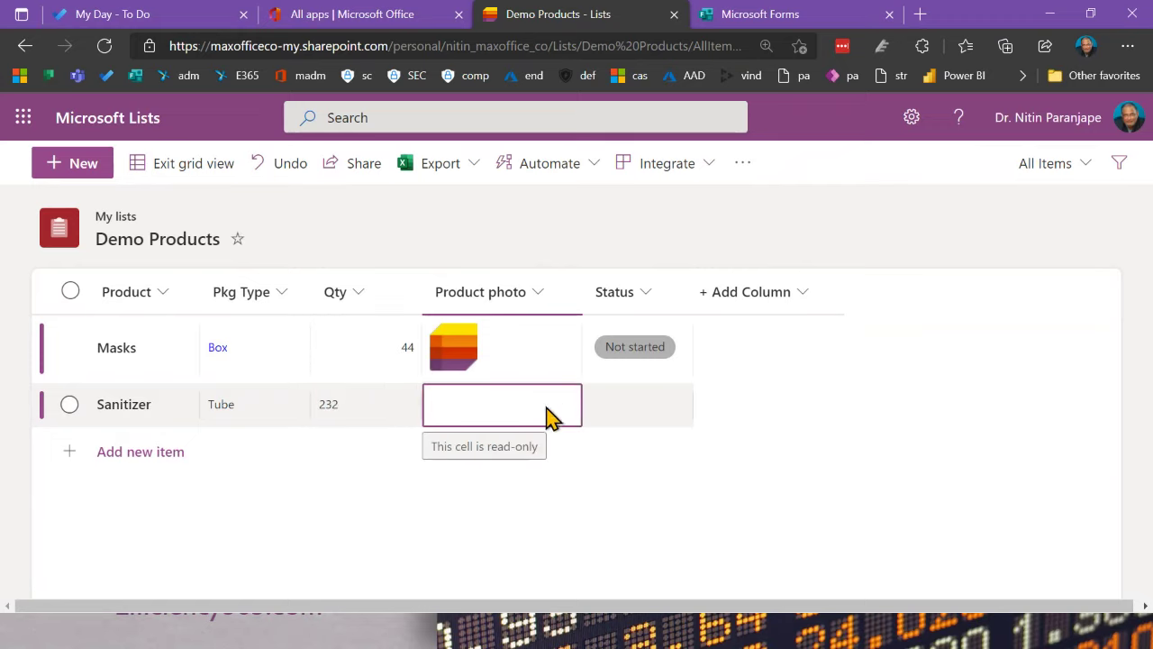
left_click(647, 410)
left_click(650, 407)
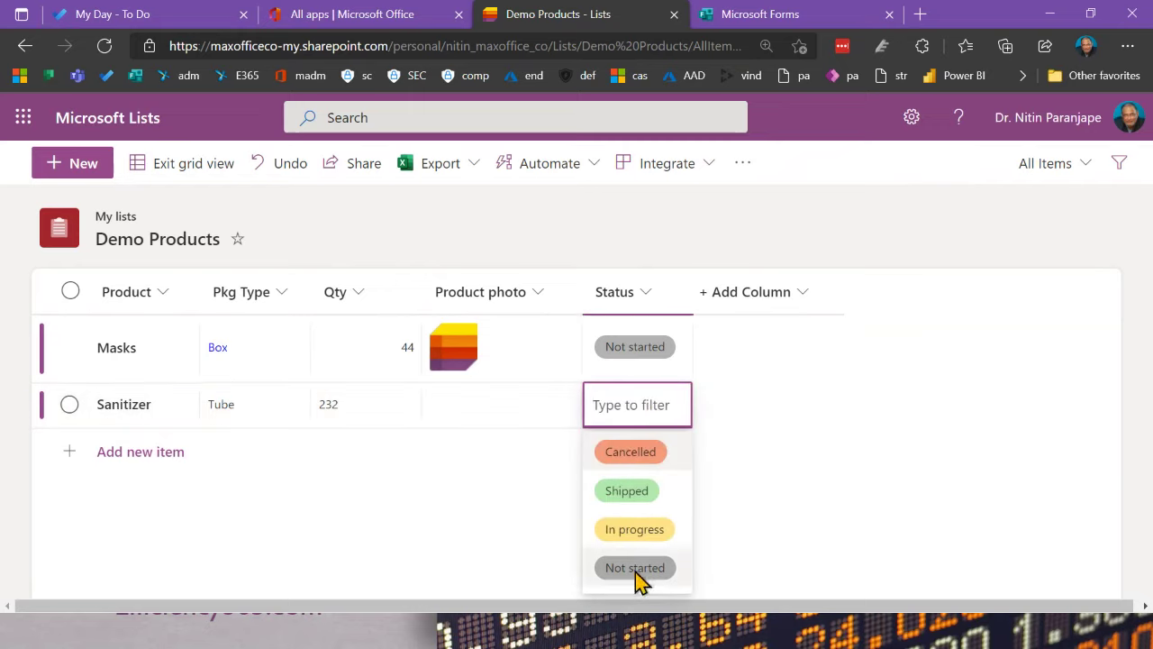
left_click(639, 533)
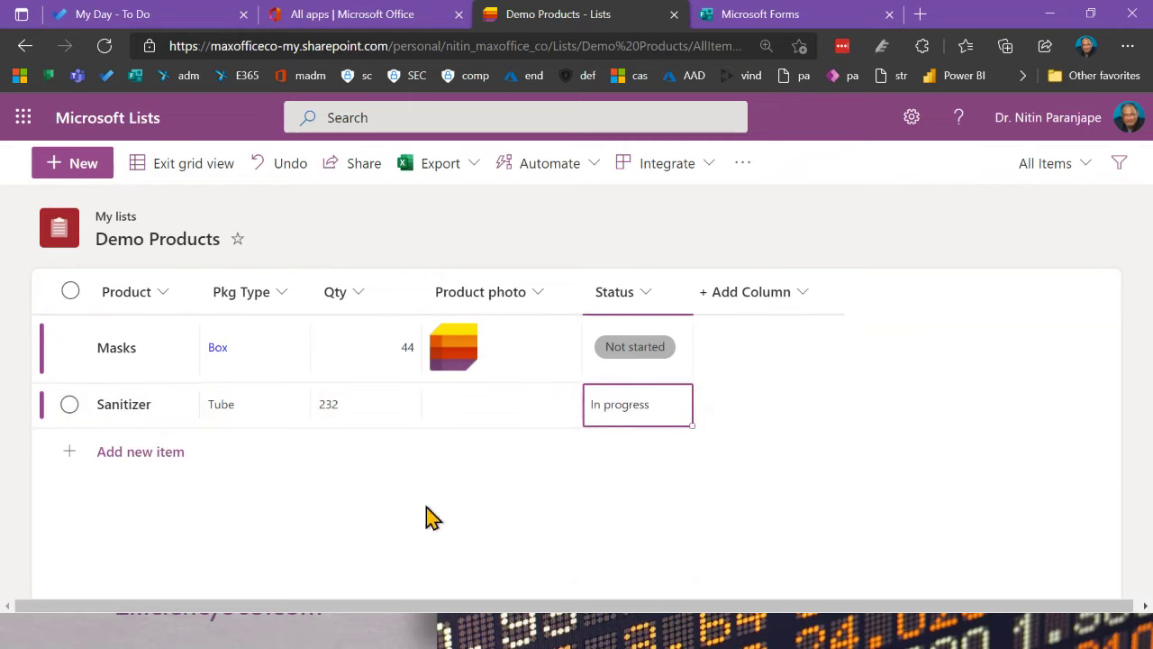
left_click(549, 509)
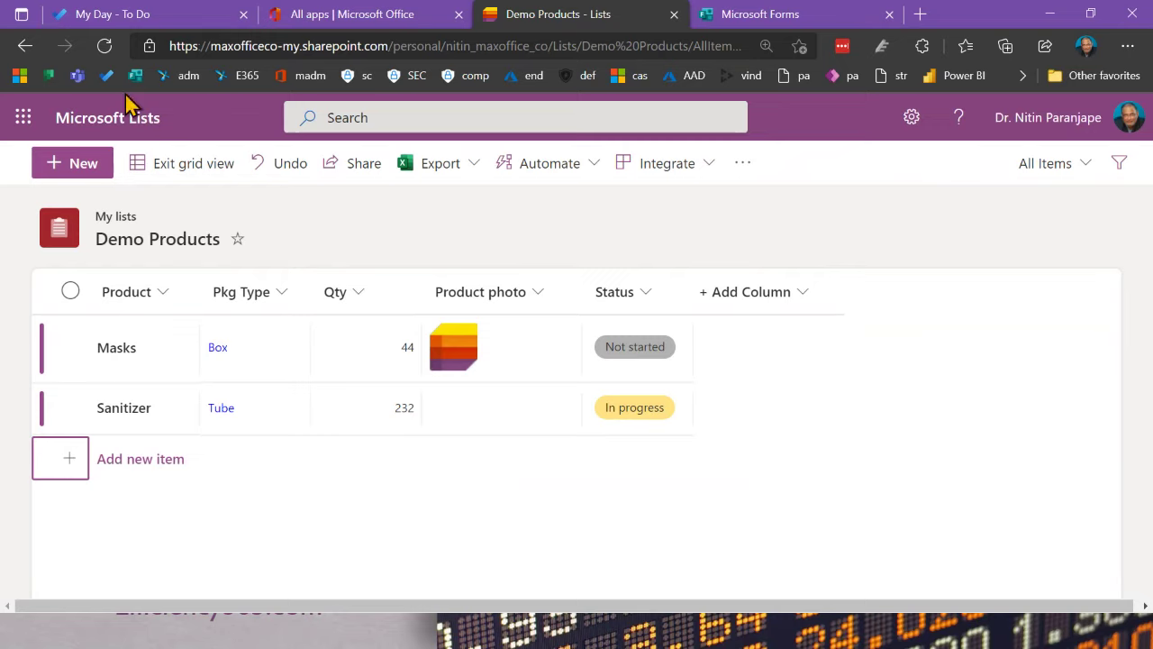
Step: Leave grid view and give the Sanitizer item the onedrive.svg photo, then save
left_click(179, 171)
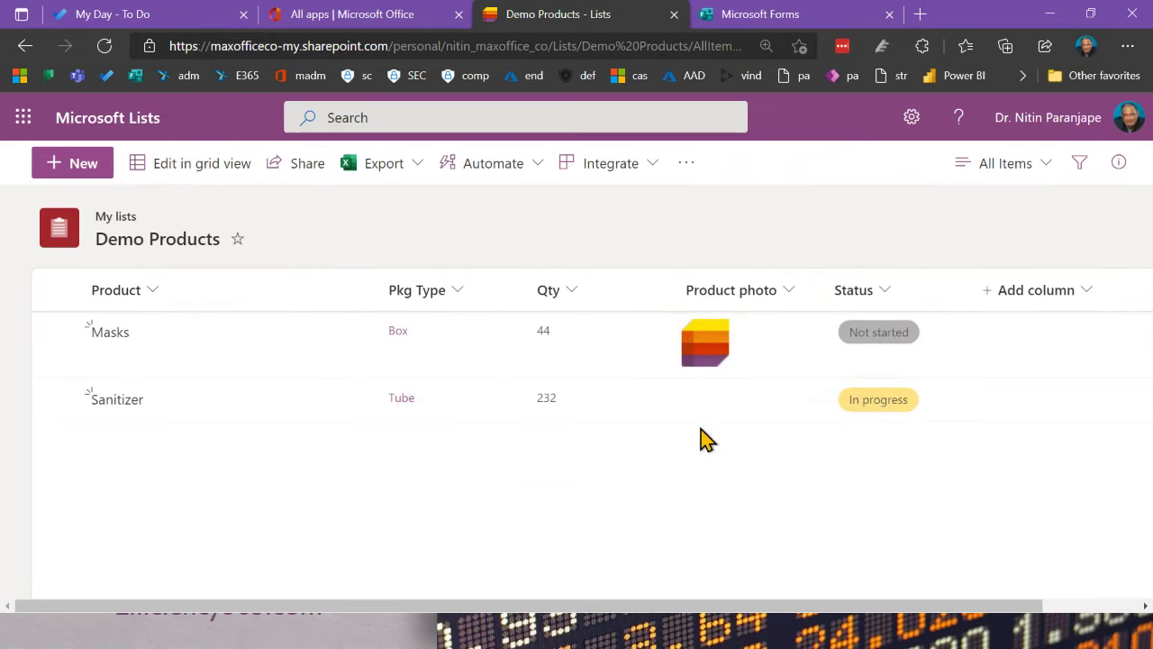
left_click(55, 399)
left_click(160, 165)
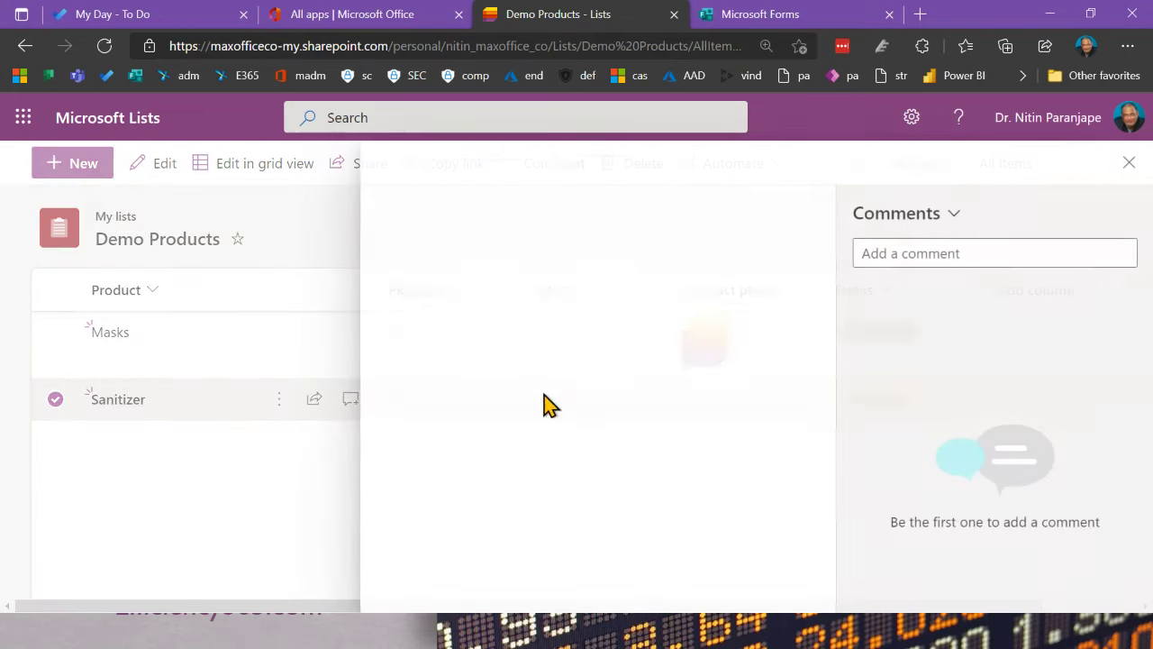
scroll(479, 436, "down", 2)
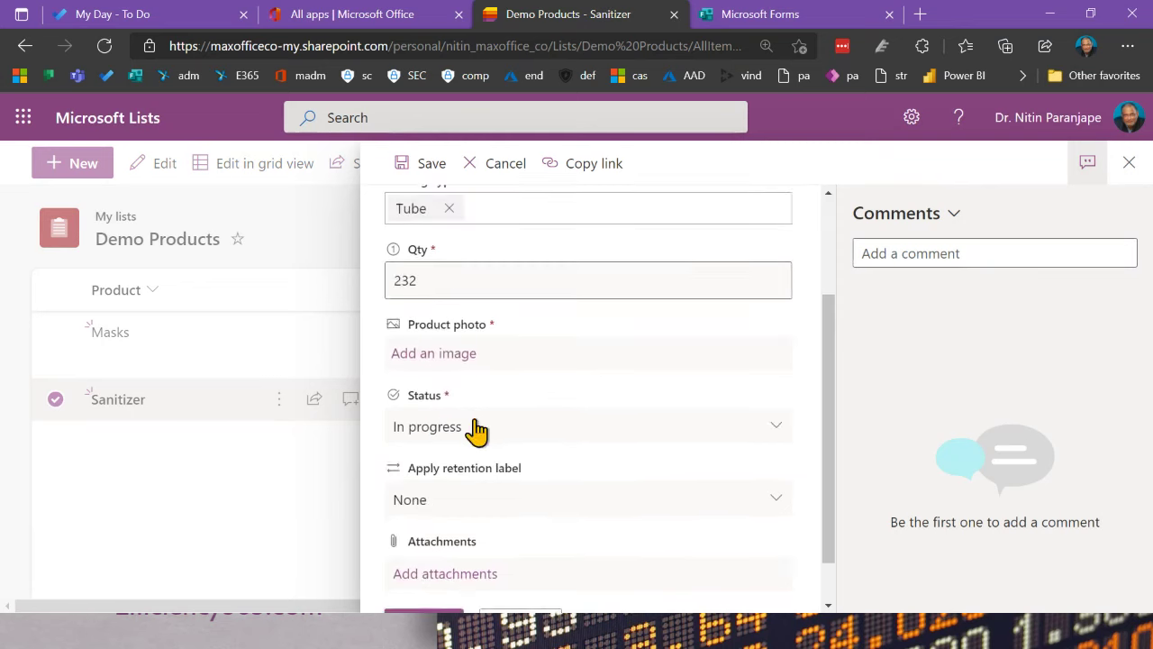
left_click(475, 350)
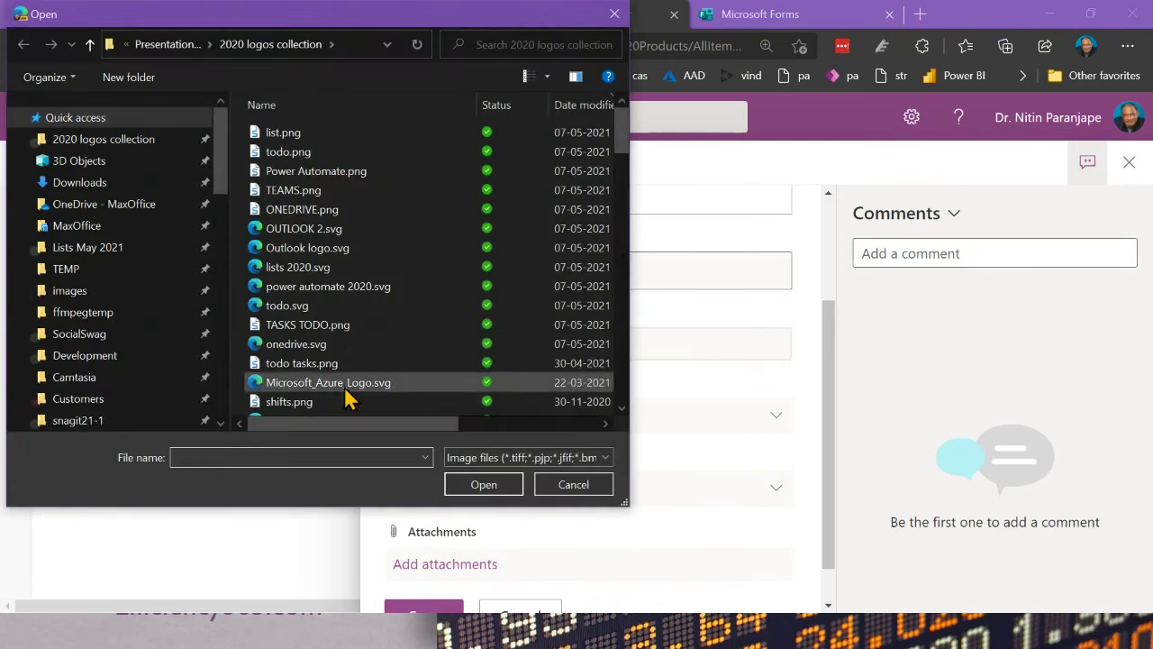
double_click(326, 346)
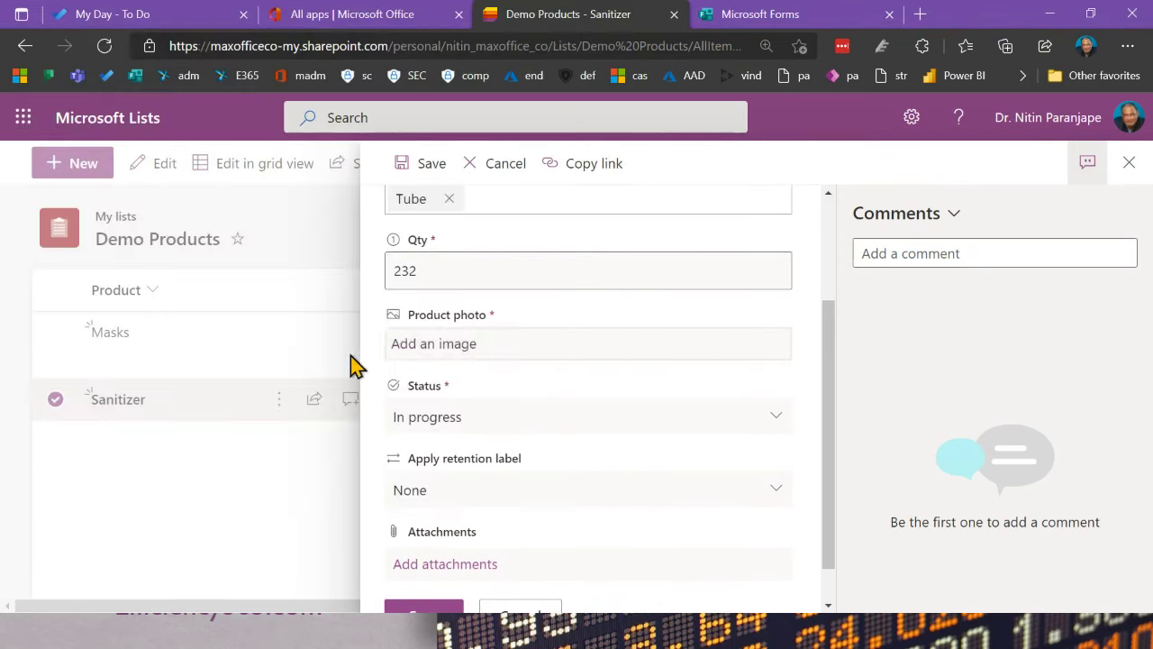
scroll(679, 543, "down", 1)
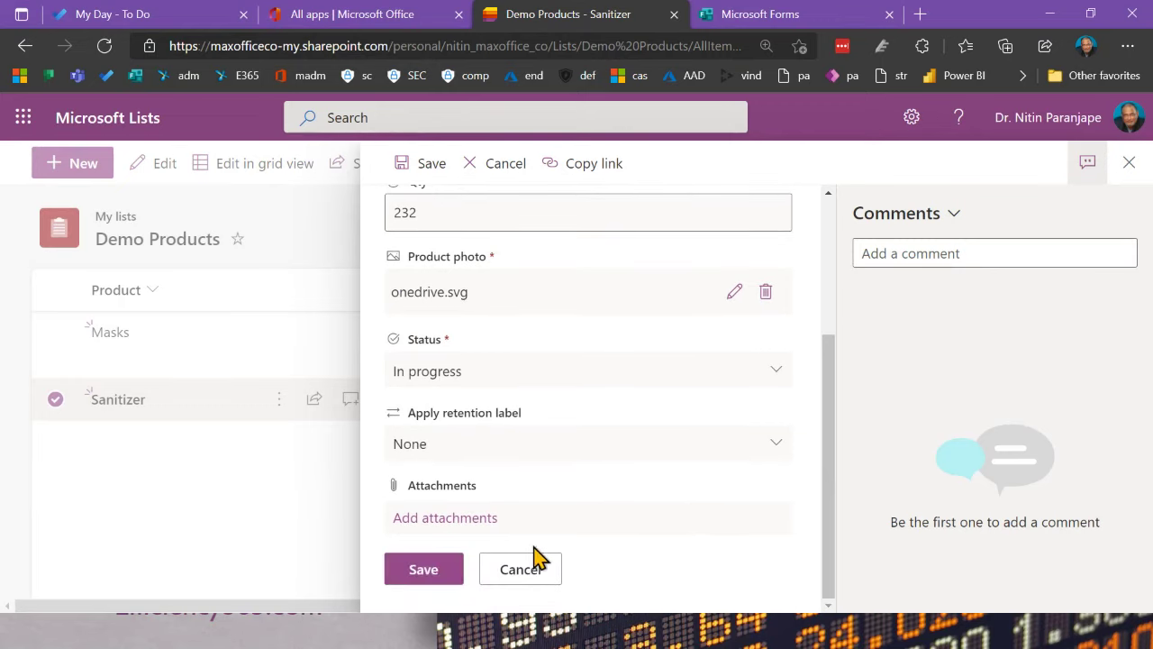
left_click(422, 569)
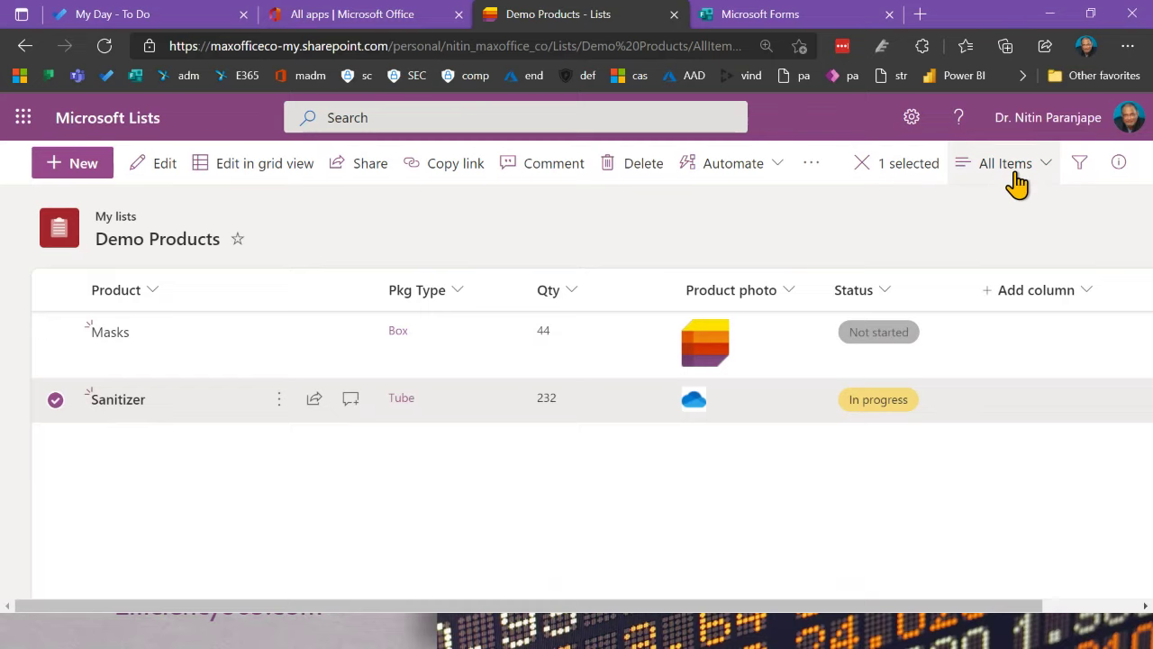
left_click(916, 181)
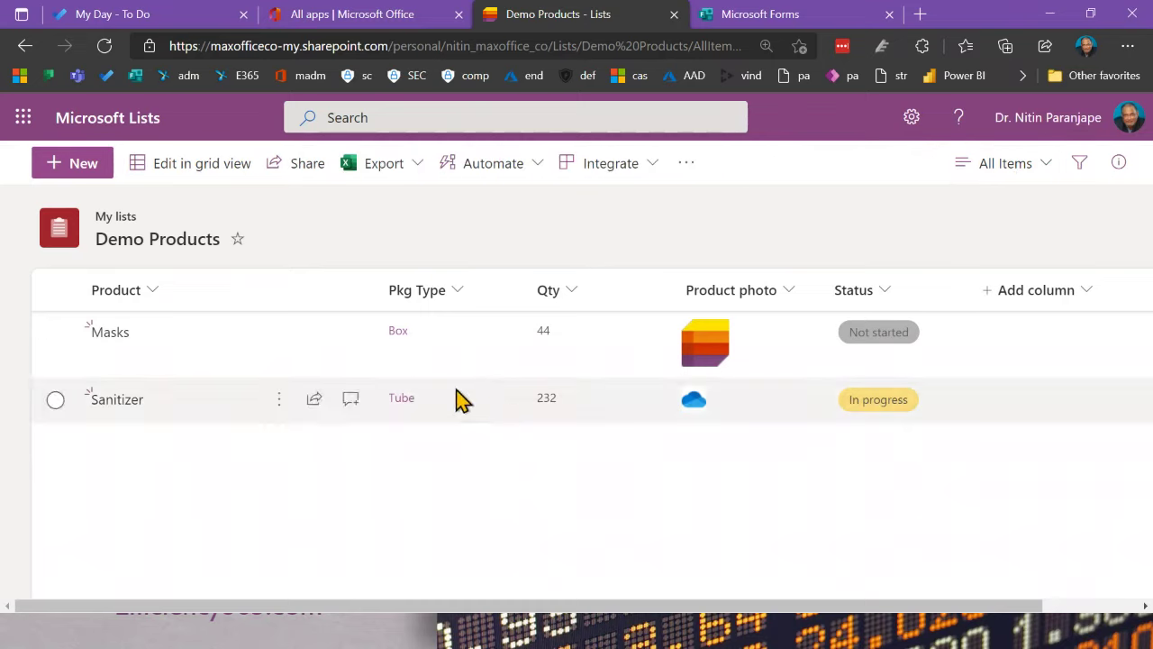
left_click(1014, 165)
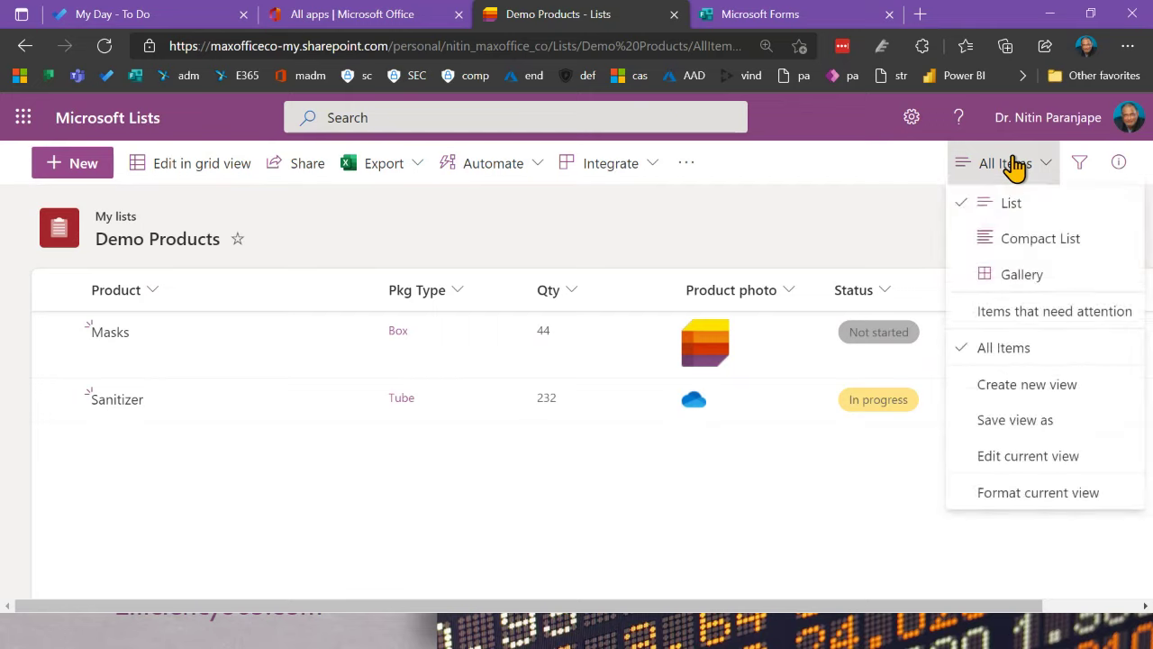
left_click(1036, 241)
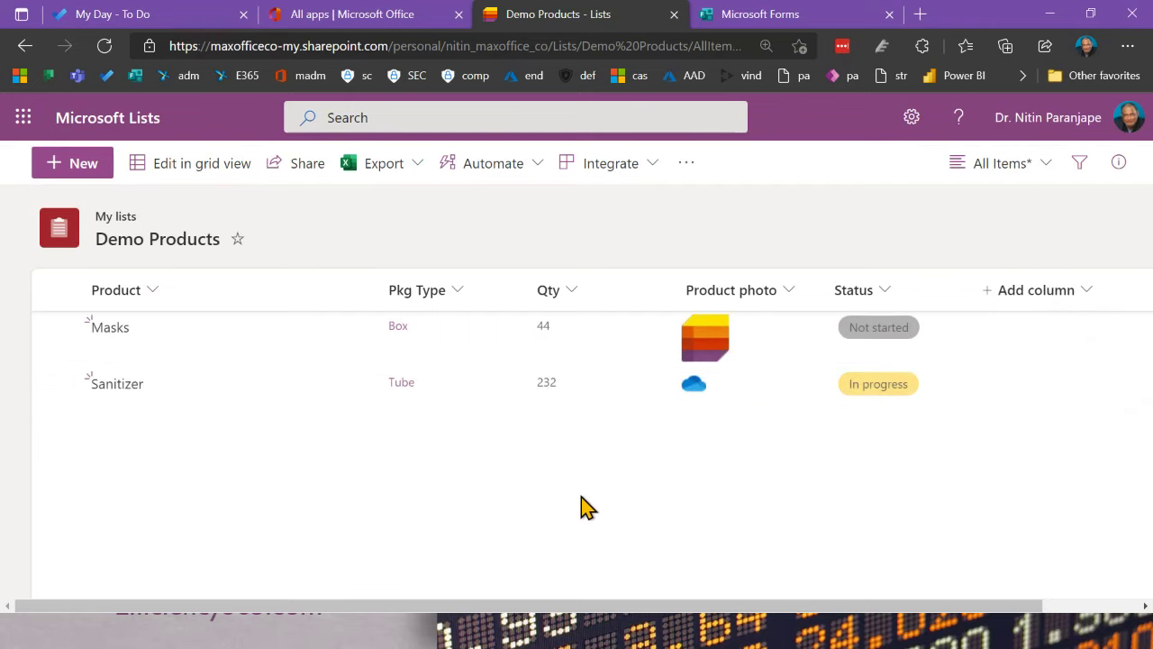
left_click(995, 180)
left_click(985, 207)
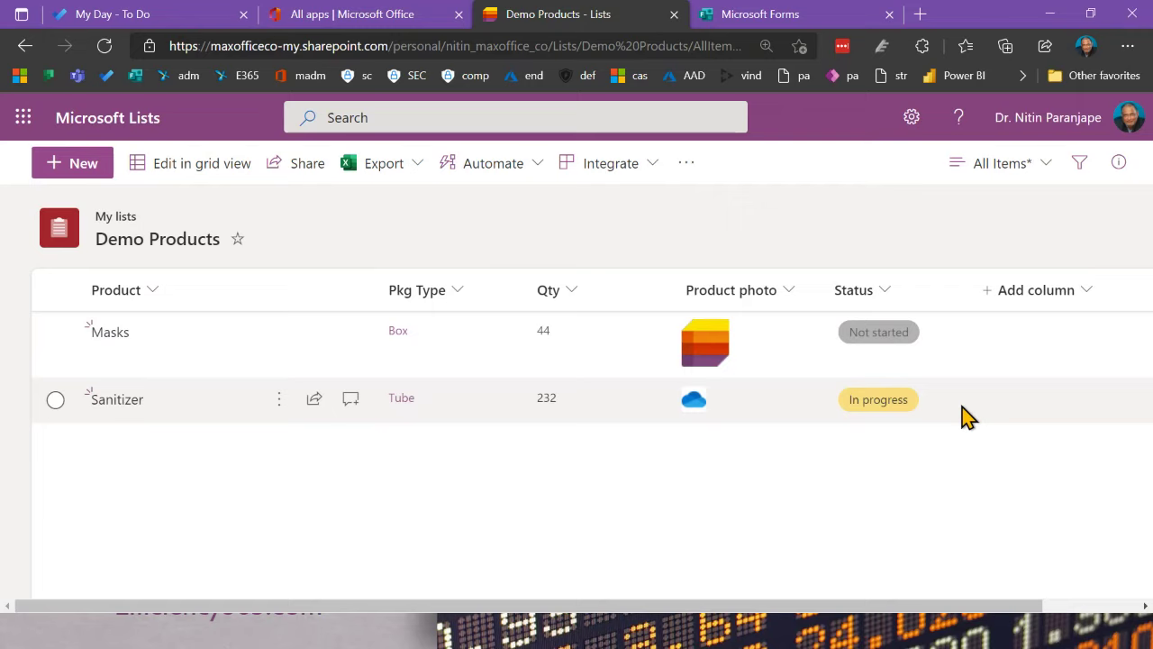
left_click(1005, 167)
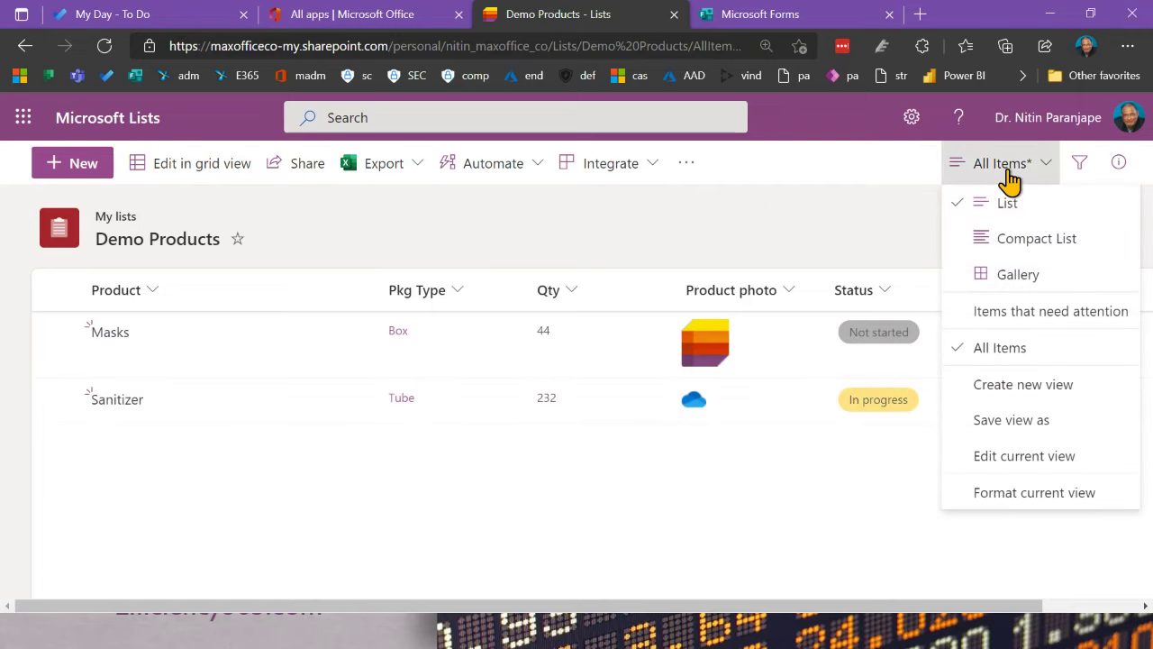
left_click(1018, 273)
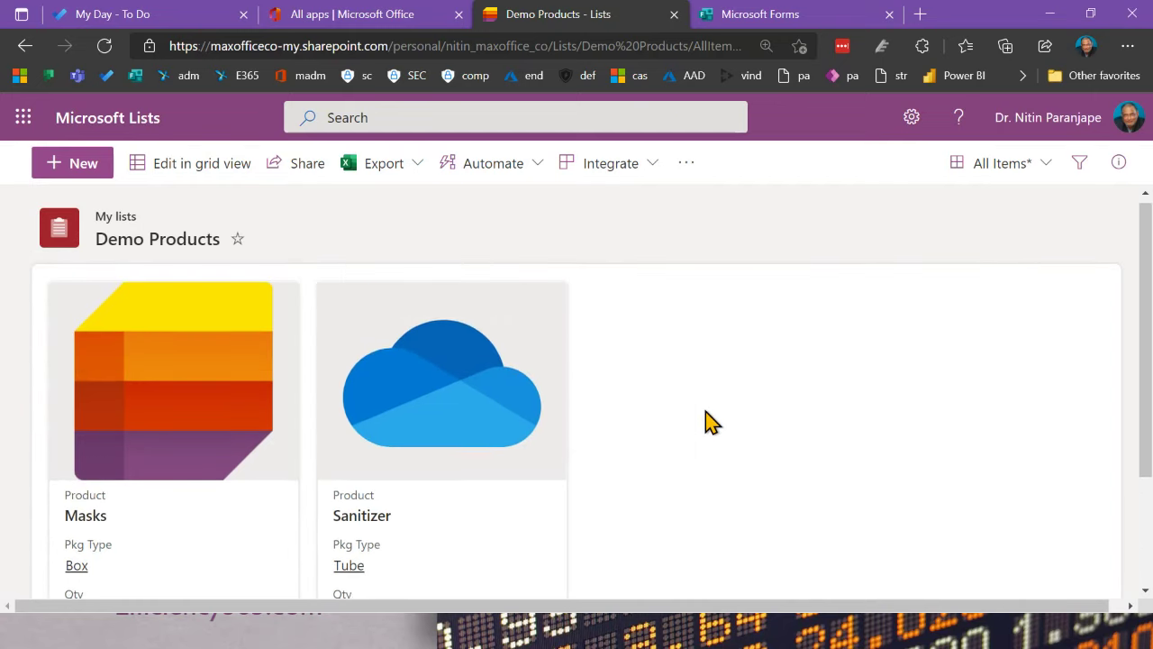
scroll(603, 396, "down", 2)
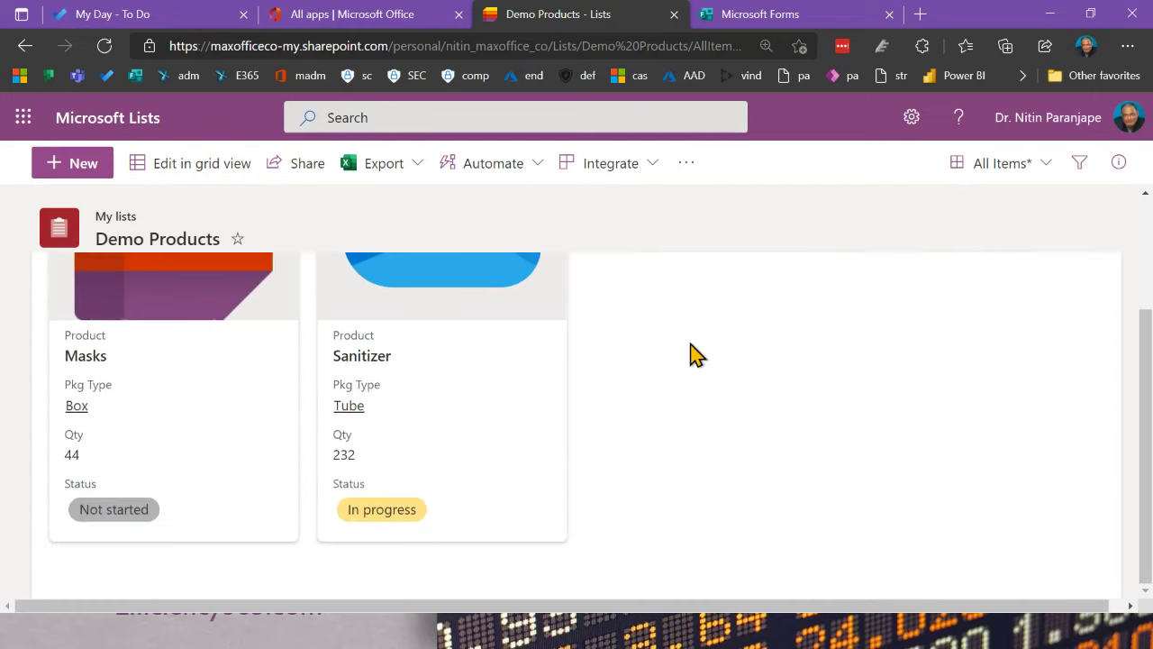
left_click(991, 173)
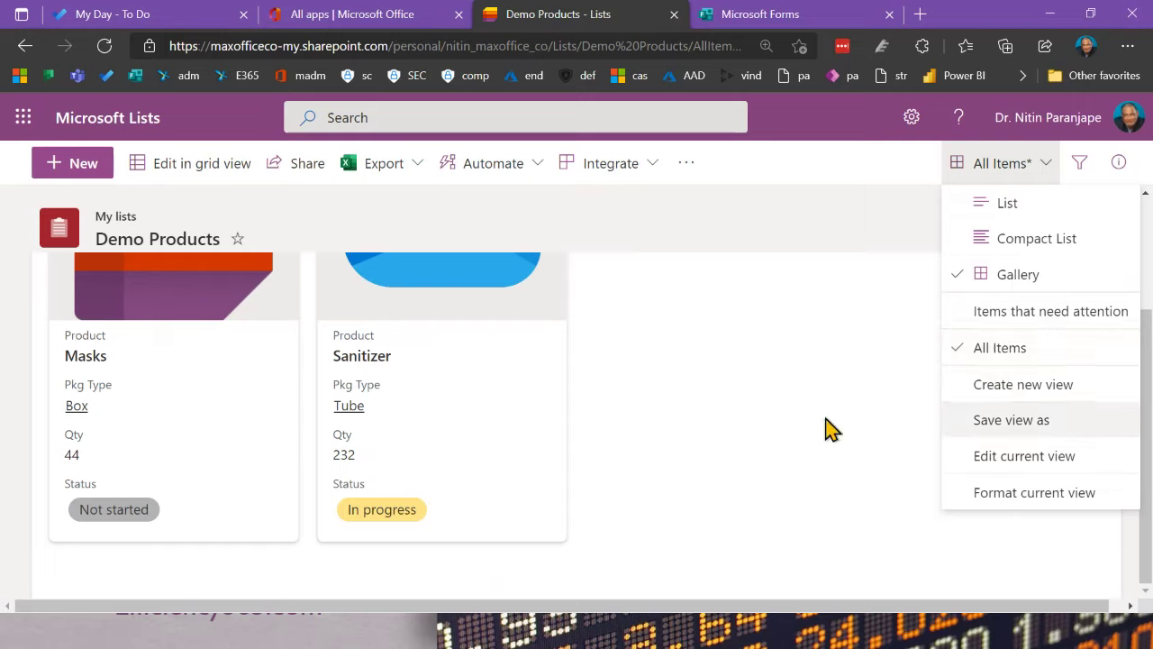
left_click(739, 424)
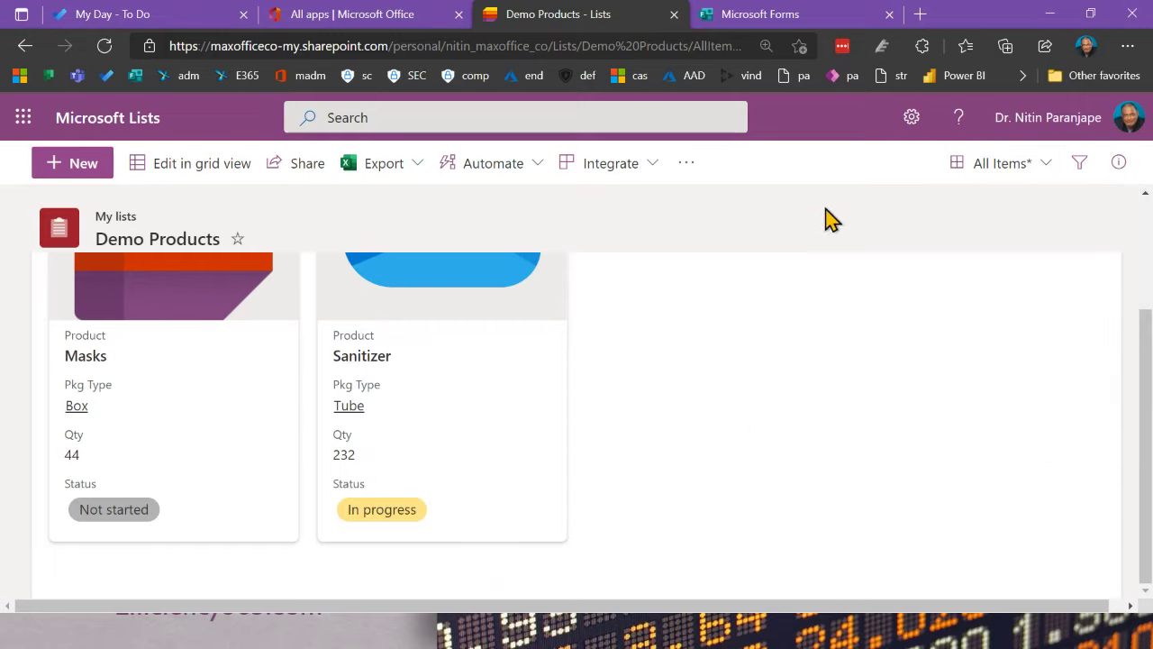
left_click(1002, 168)
left_click(1003, 205)
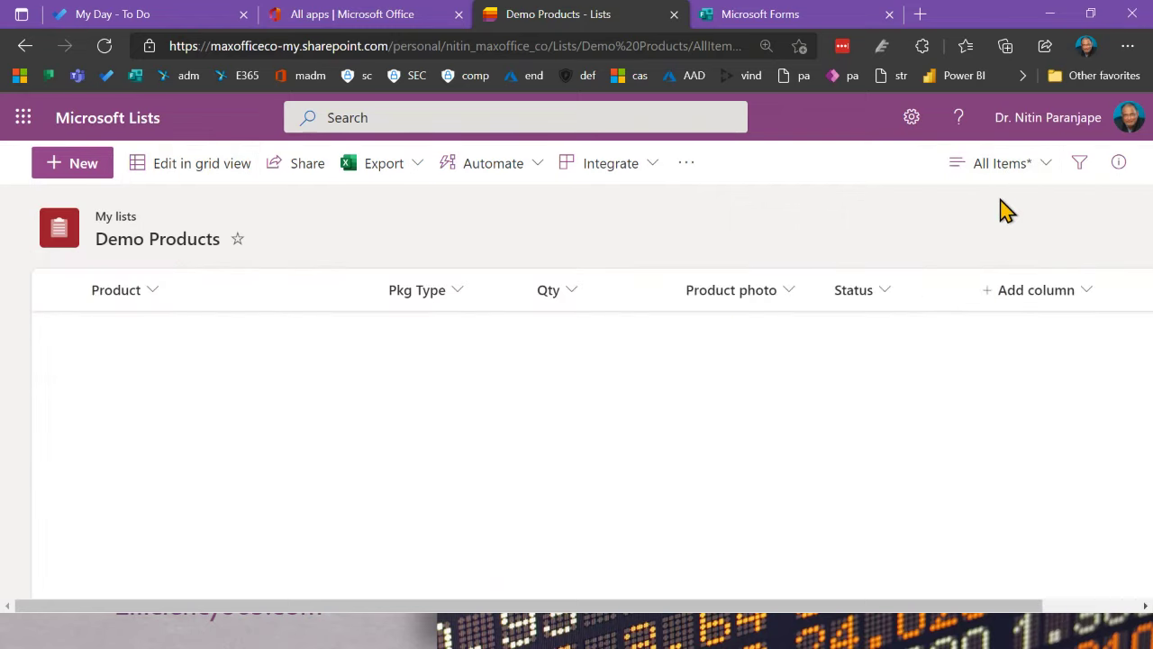
left_click(1017, 167)
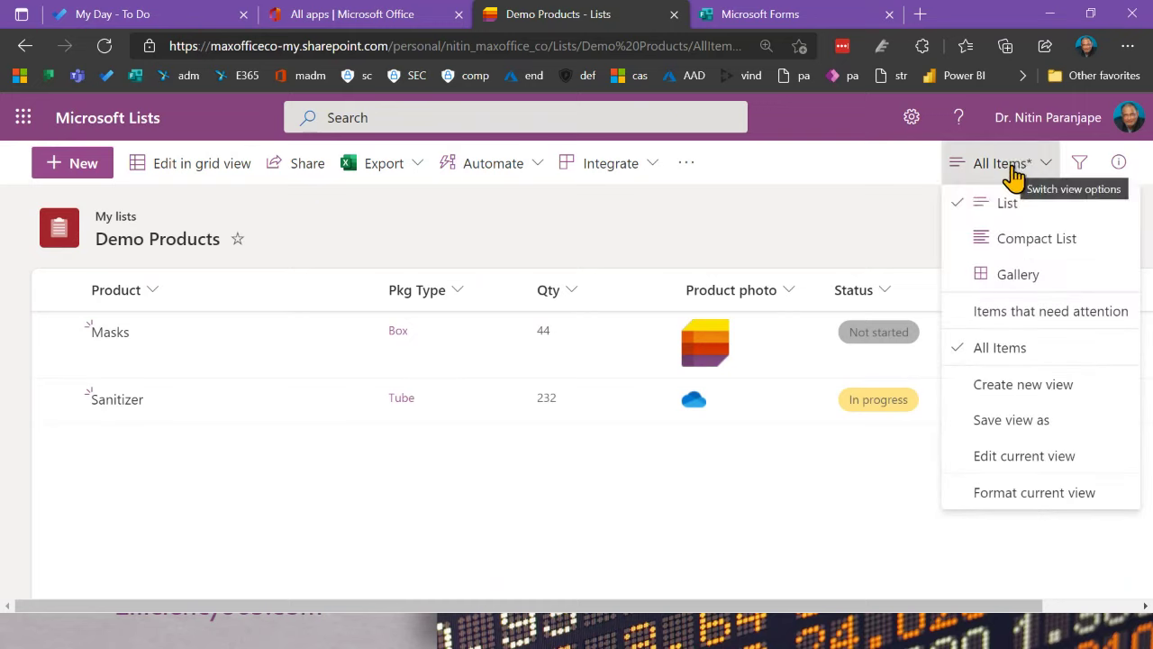
left_click(765, 523)
Step: Add a Date and time column named Deadline with friendly format and a Today's date default
left_click(1038, 291)
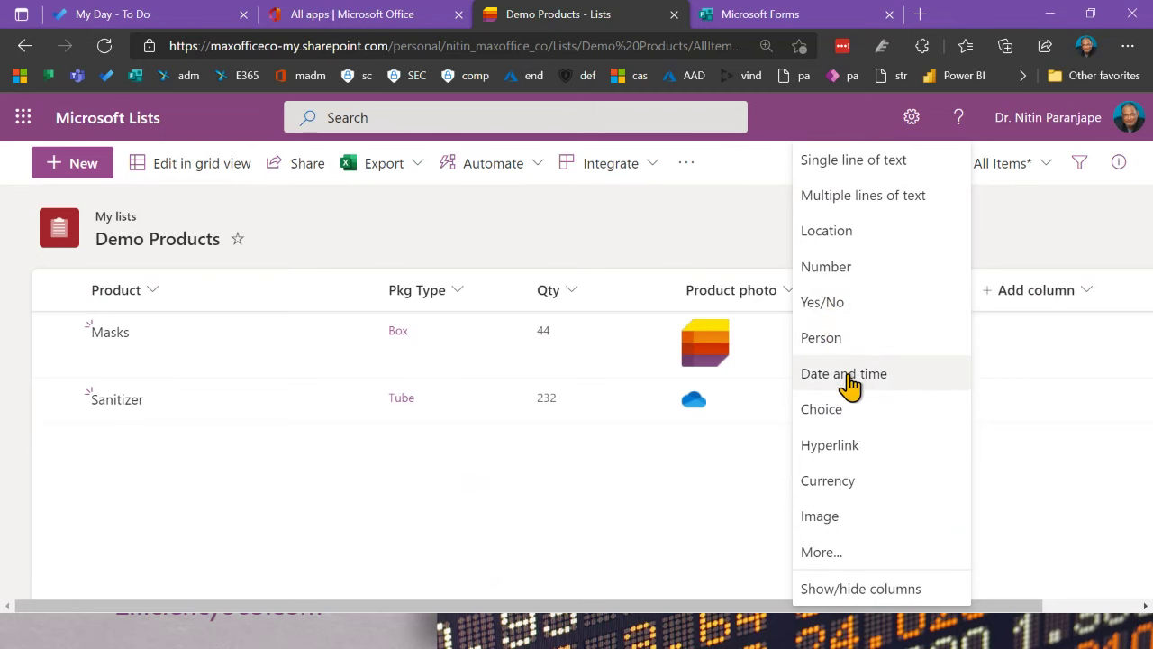
key("Escape")
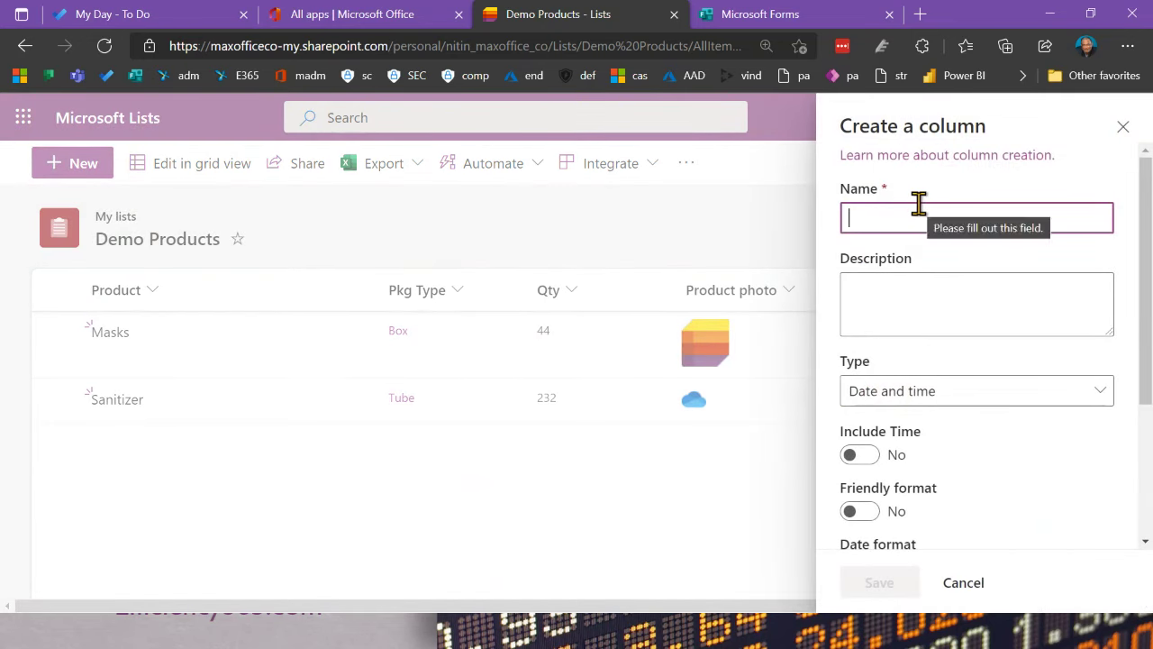
type("Dea")
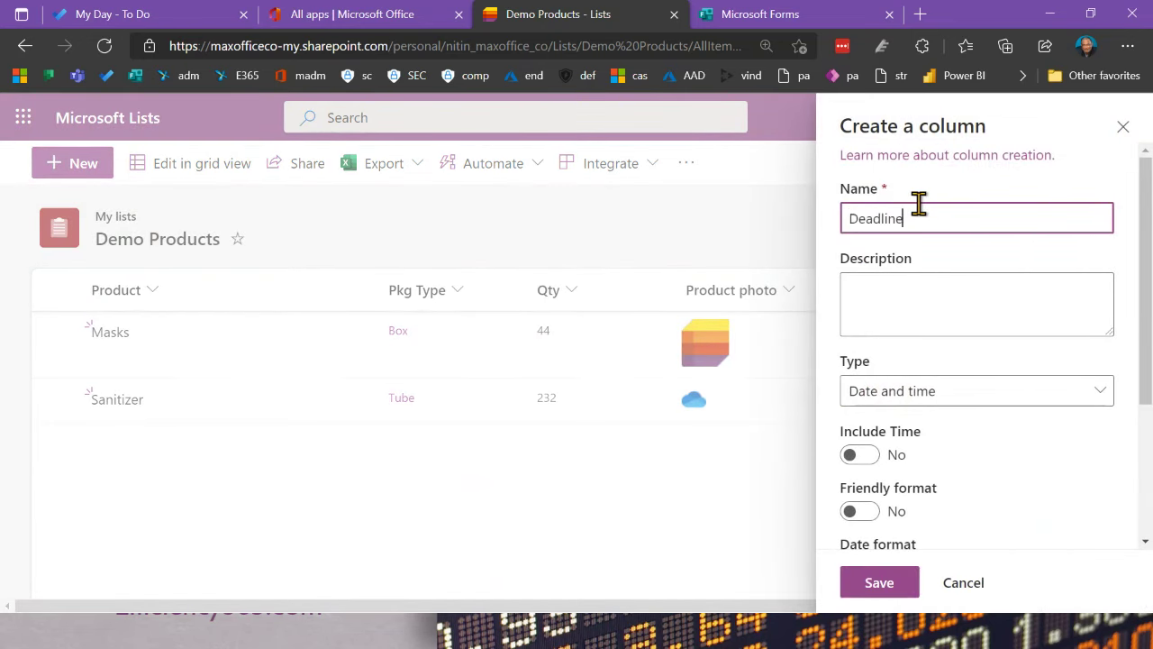
type("dline")
left_click(931, 391)
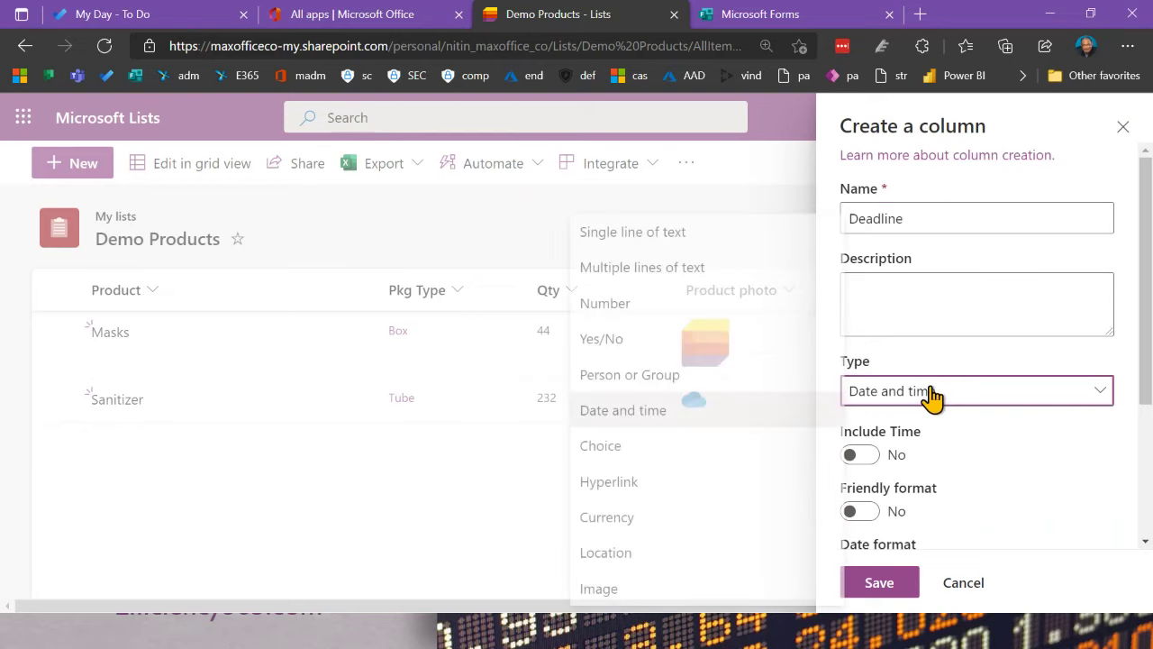
left_click(971, 398)
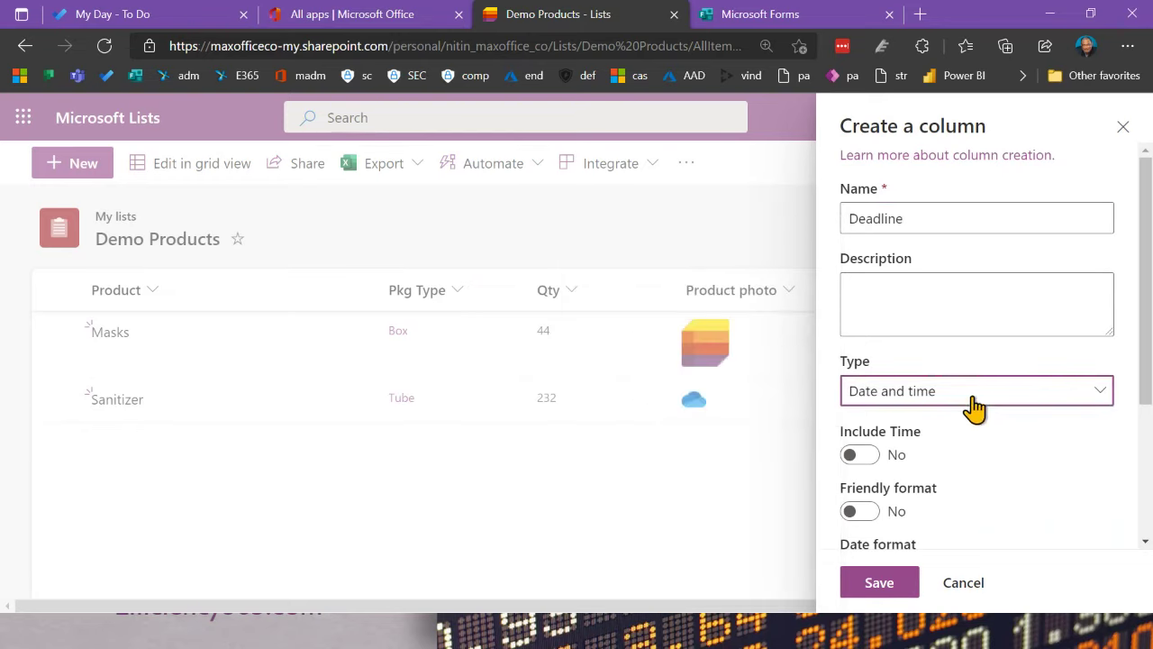
scroll(958, 456, "down", 3)
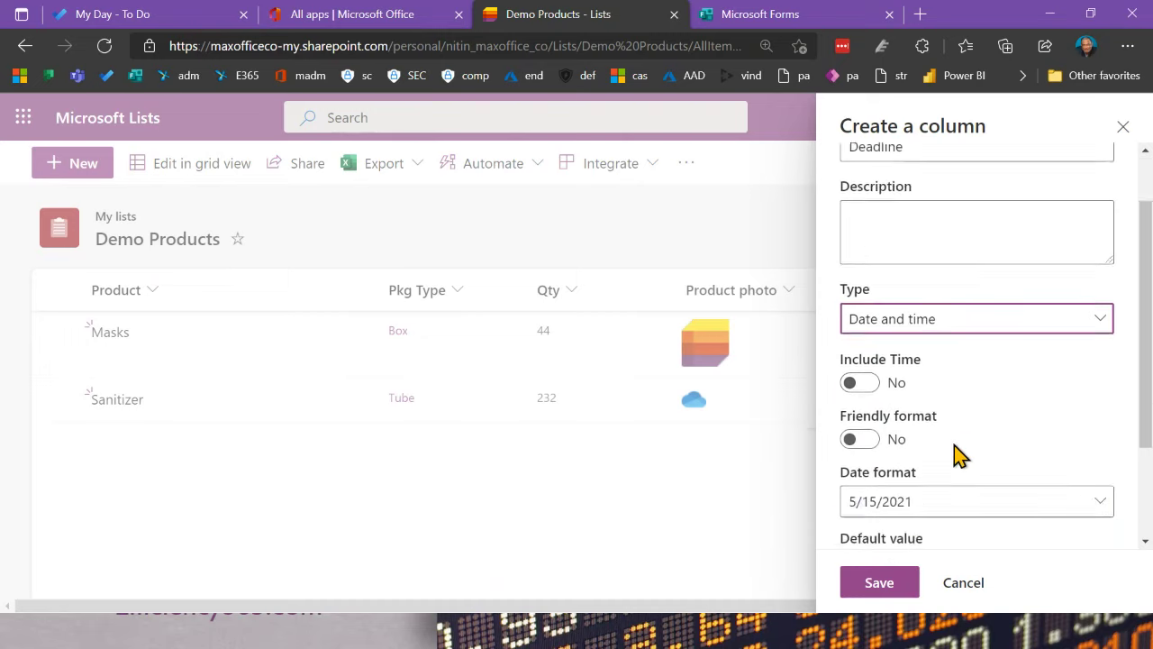
left_click(865, 319)
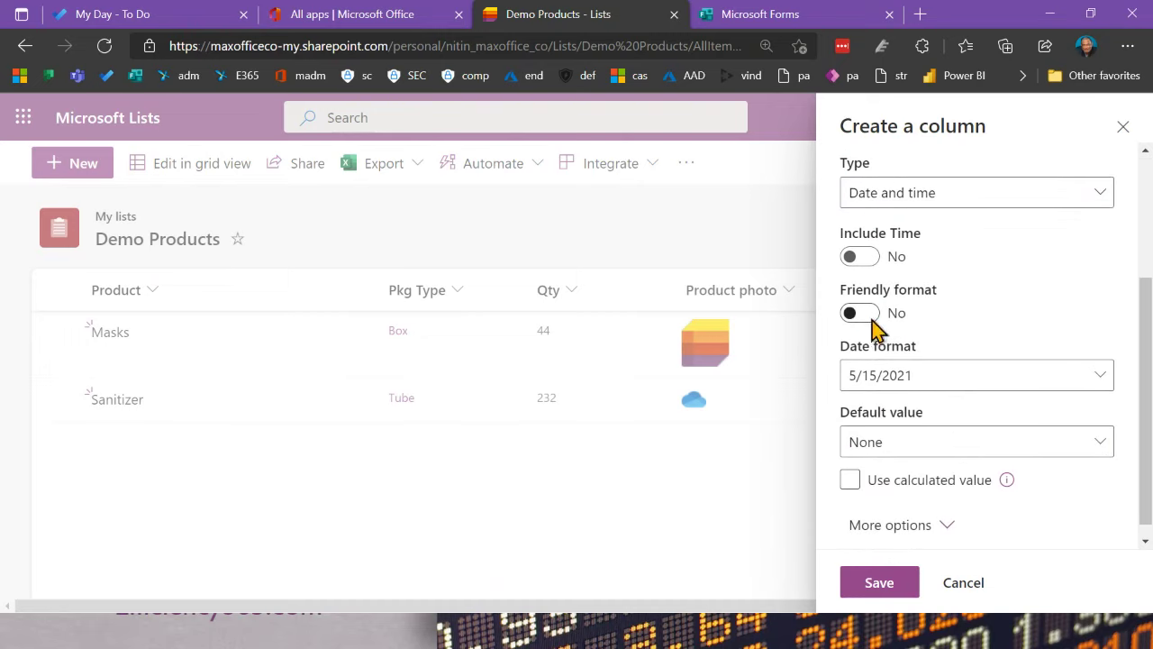
left_click(970, 431)
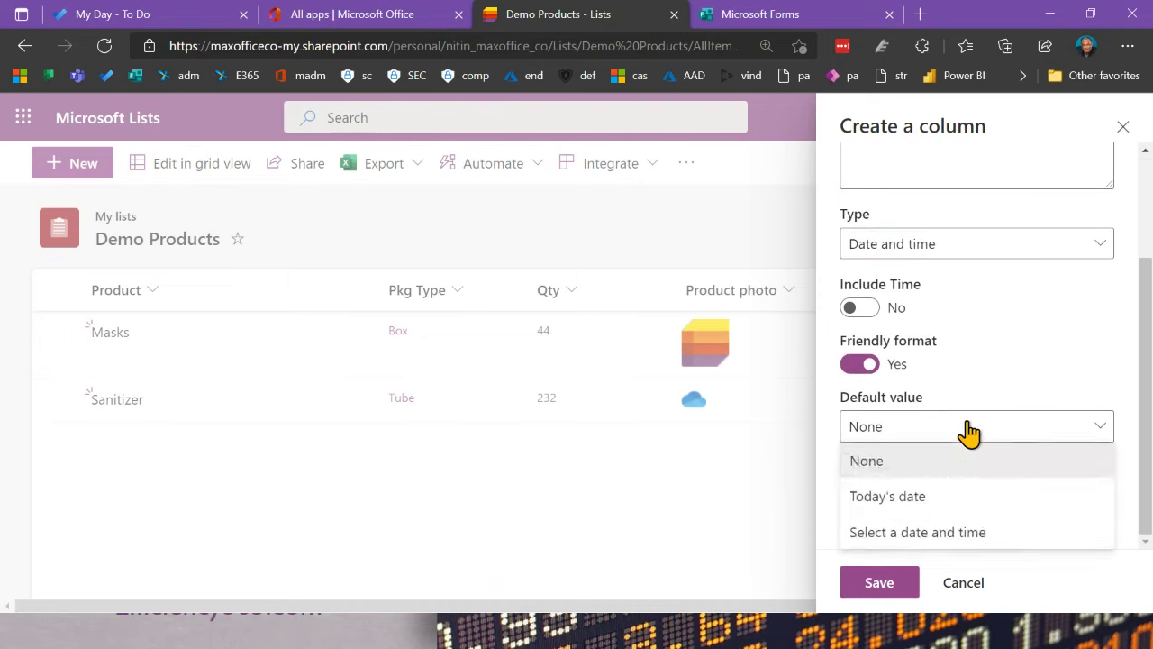
left_click(928, 494)
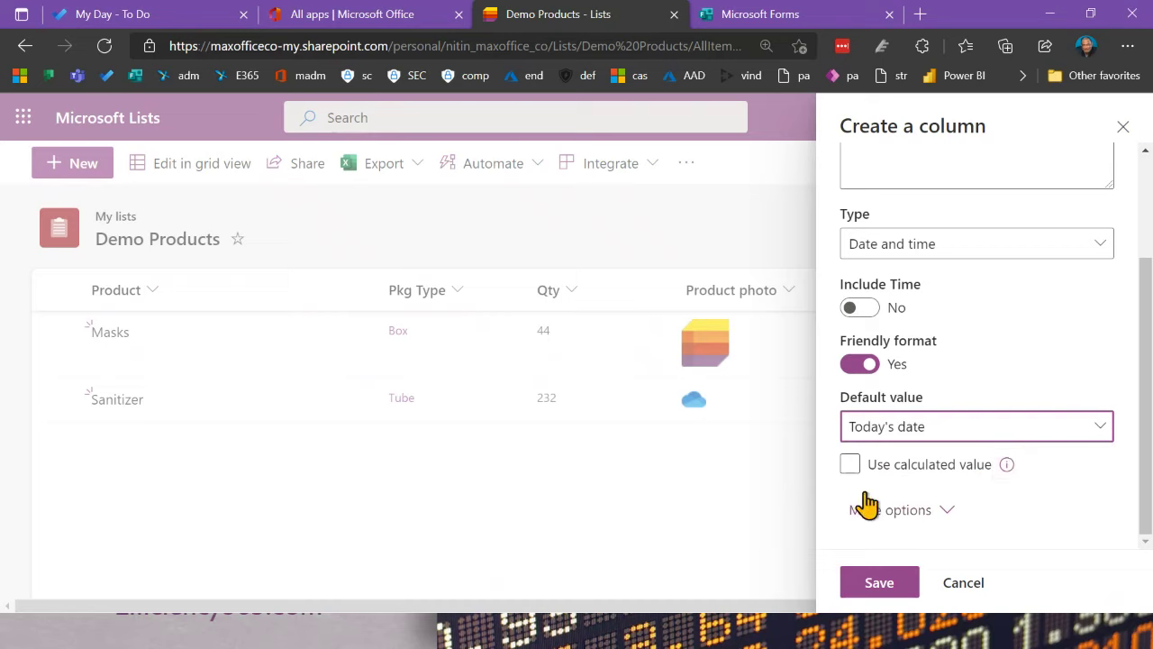
left_click(935, 515)
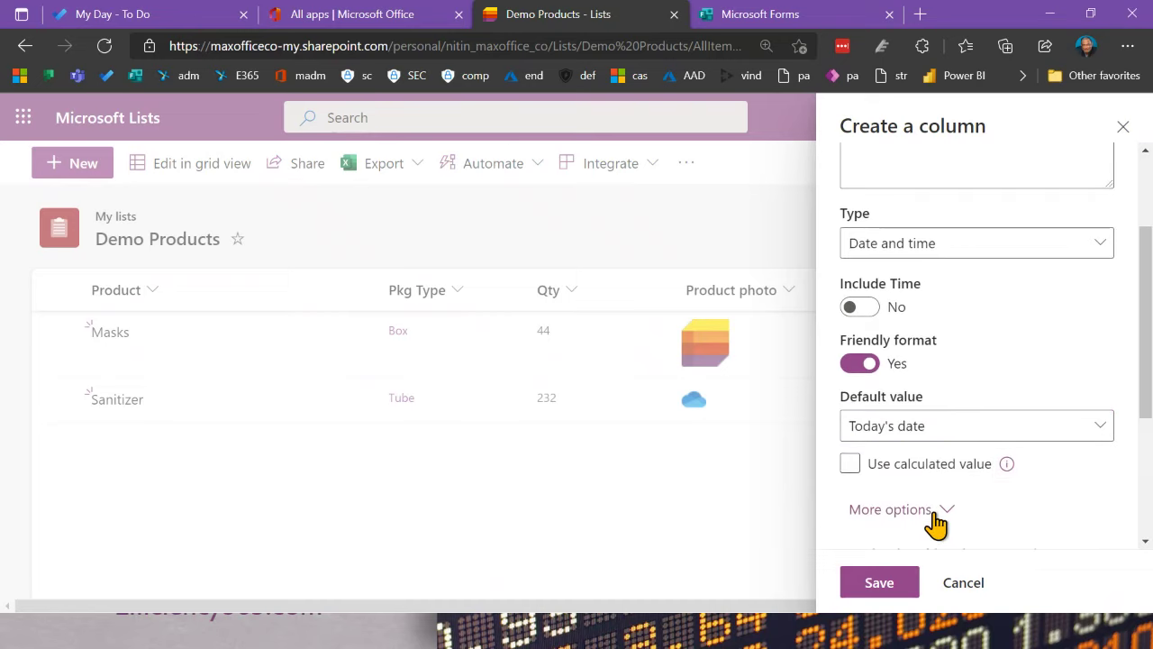
left_click(879, 583)
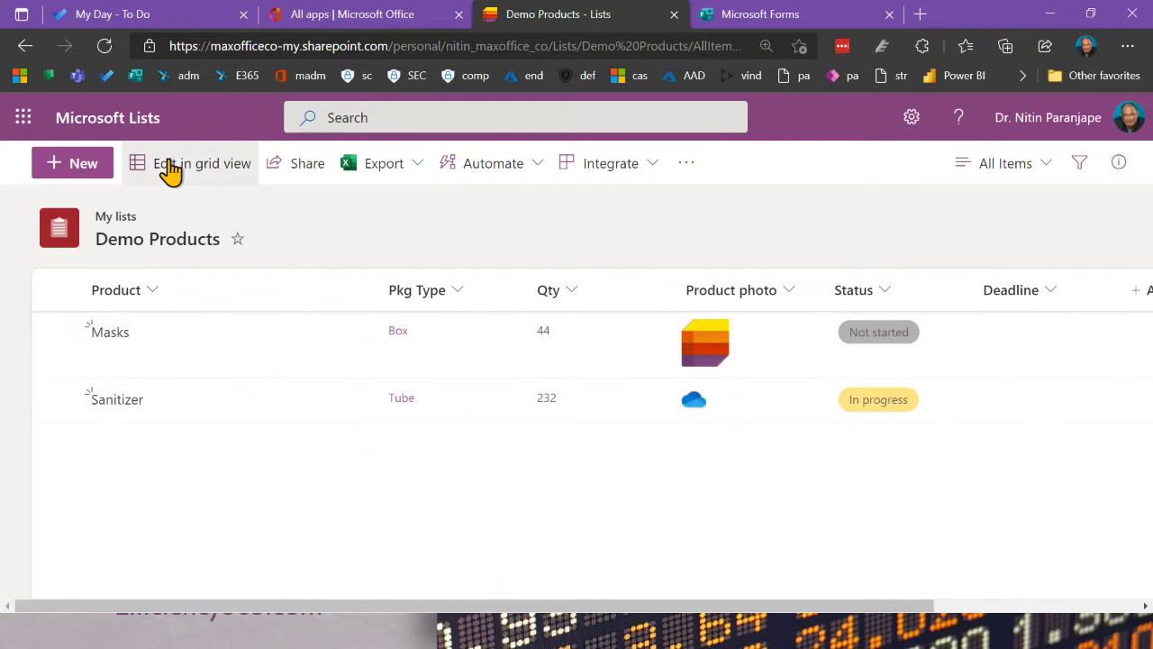
Step: In grid view, set the Masks deadline to May 18 and Sanitizer's to May 20
left_click(167, 165)
left_click(708, 369)
left_click(773, 354)
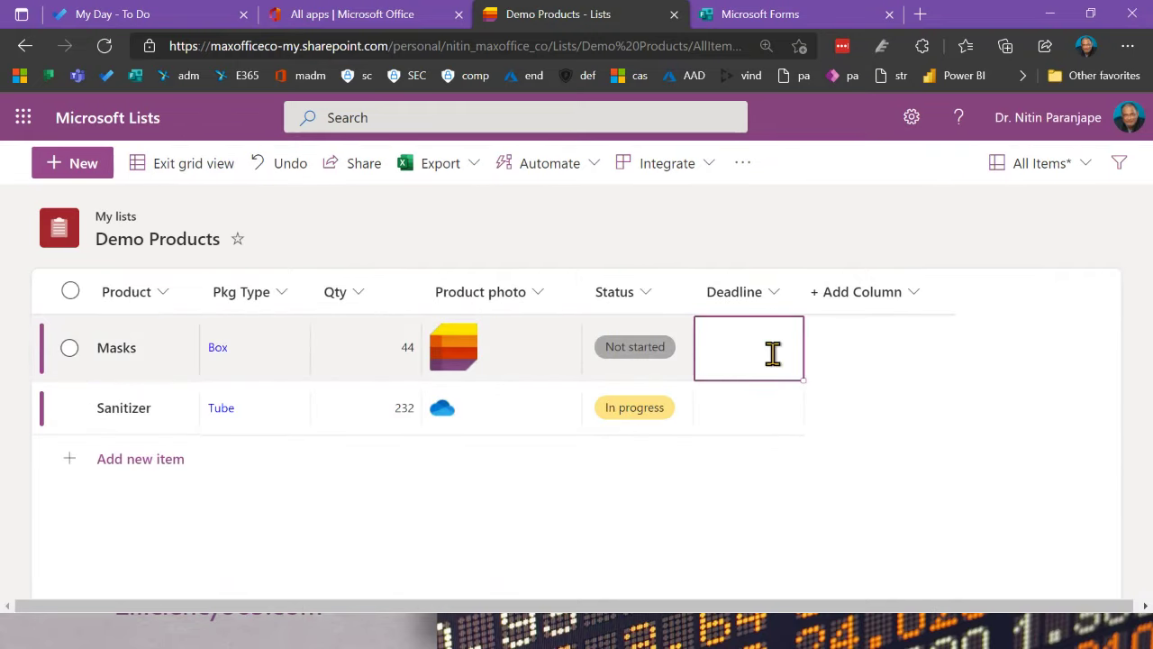
left_click(734, 349)
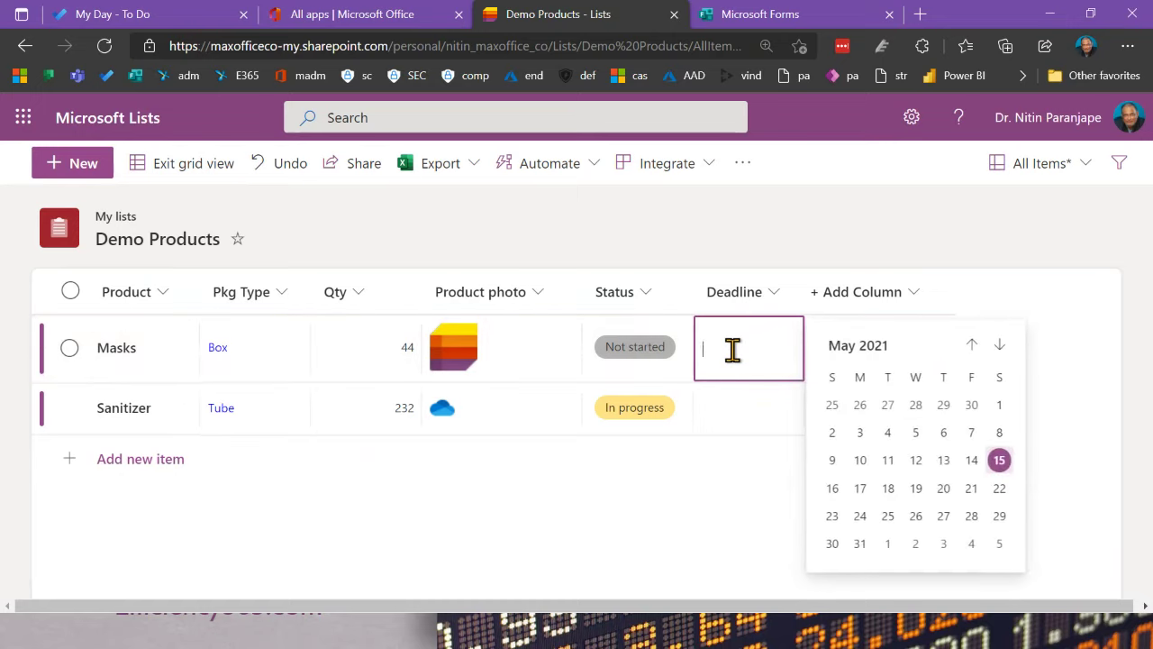
left_click(888, 488)
left_click(721, 410)
left_click(765, 417)
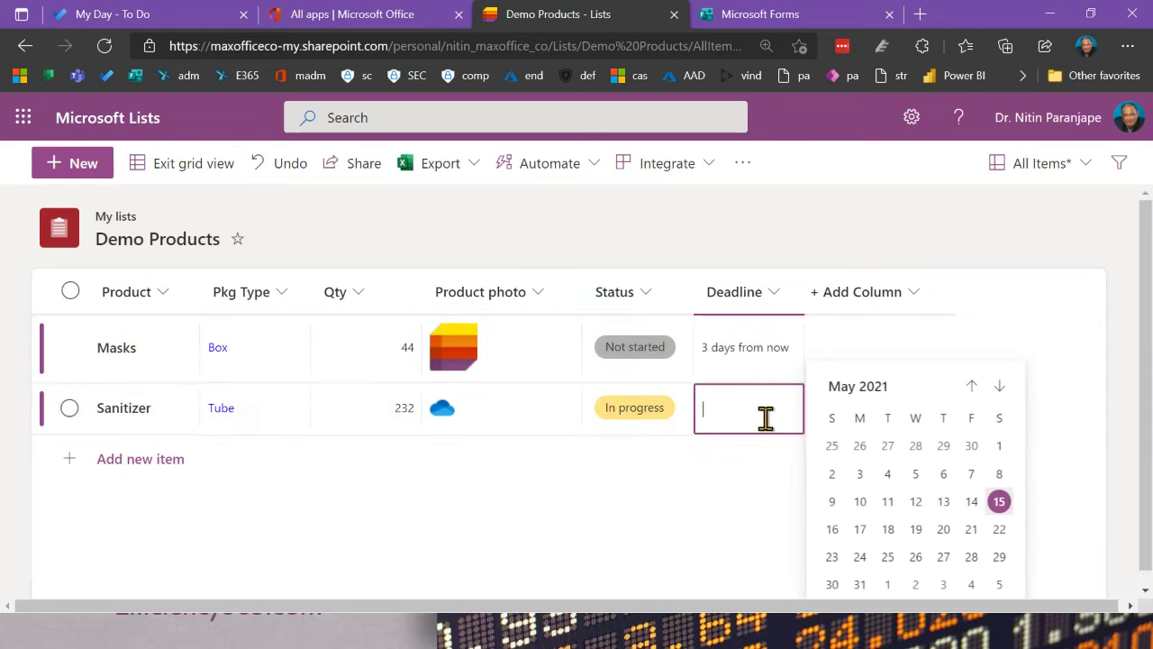
left_click(944, 530)
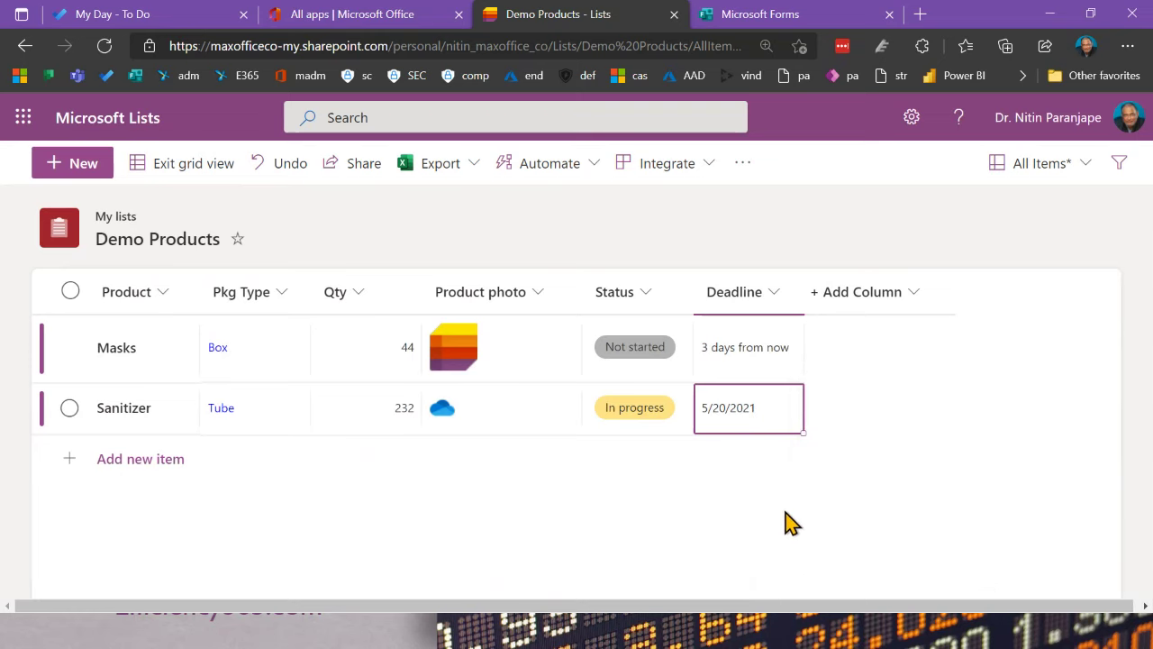
Step: Exit grid view and open the Share dialog for the list
left_click(200, 168)
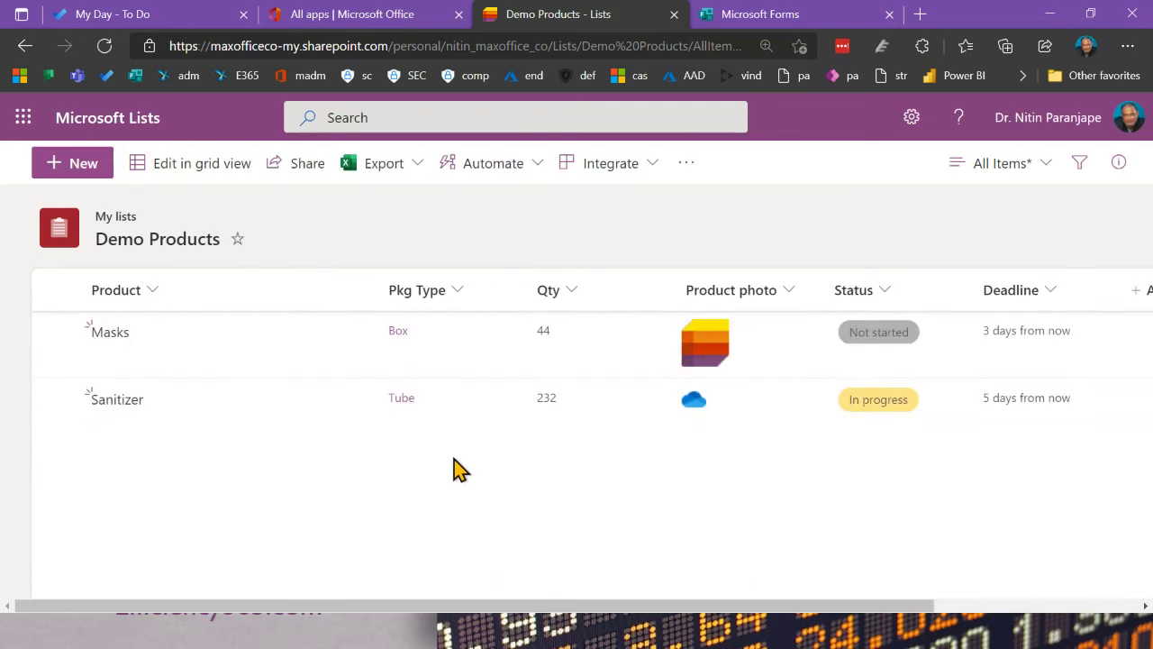
scroll(562, 605, "right", 5)
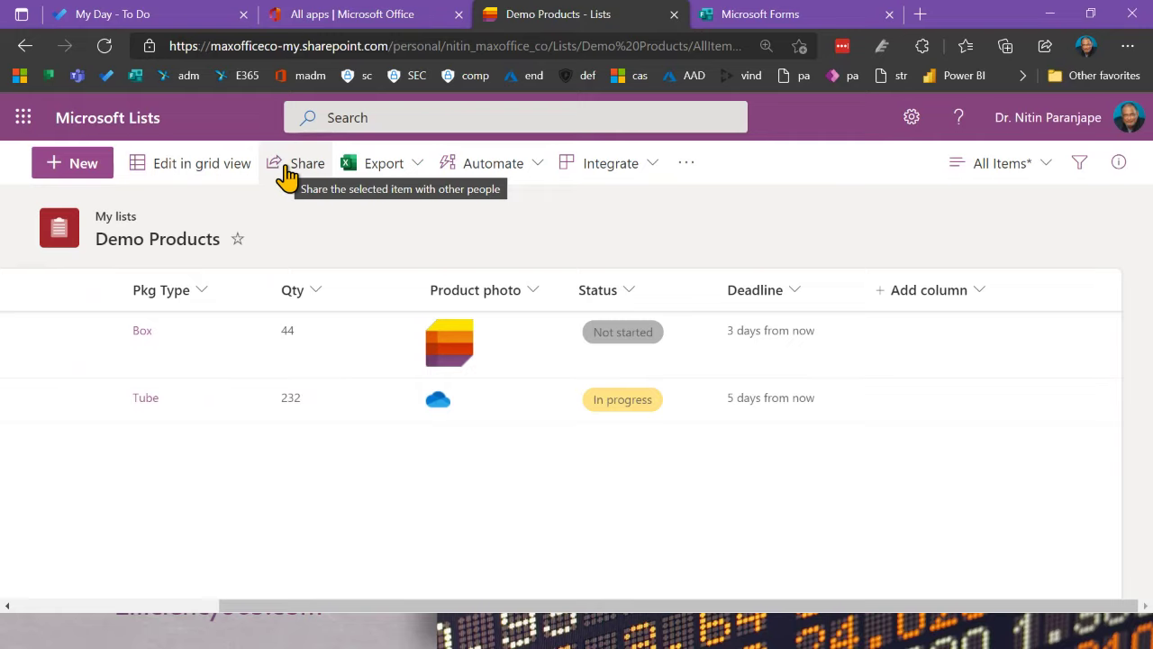
left_click(286, 176)
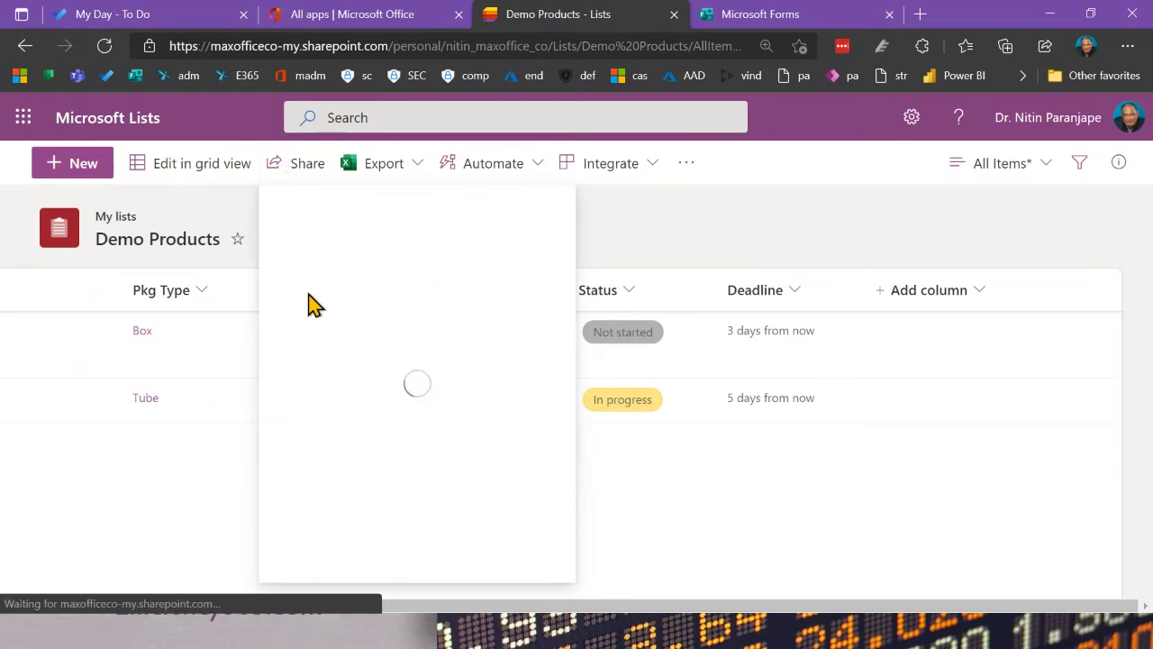
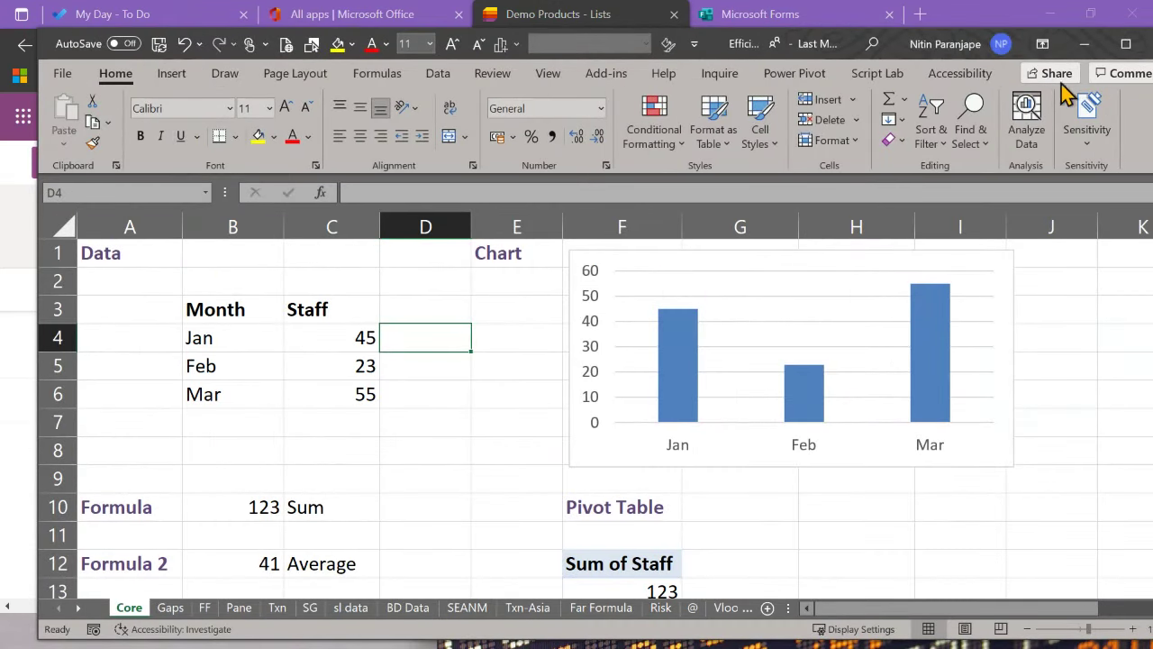
Step: Try the workbook's share-link permission settings, then discard the changes and close the dialog
left_click(1050, 74)
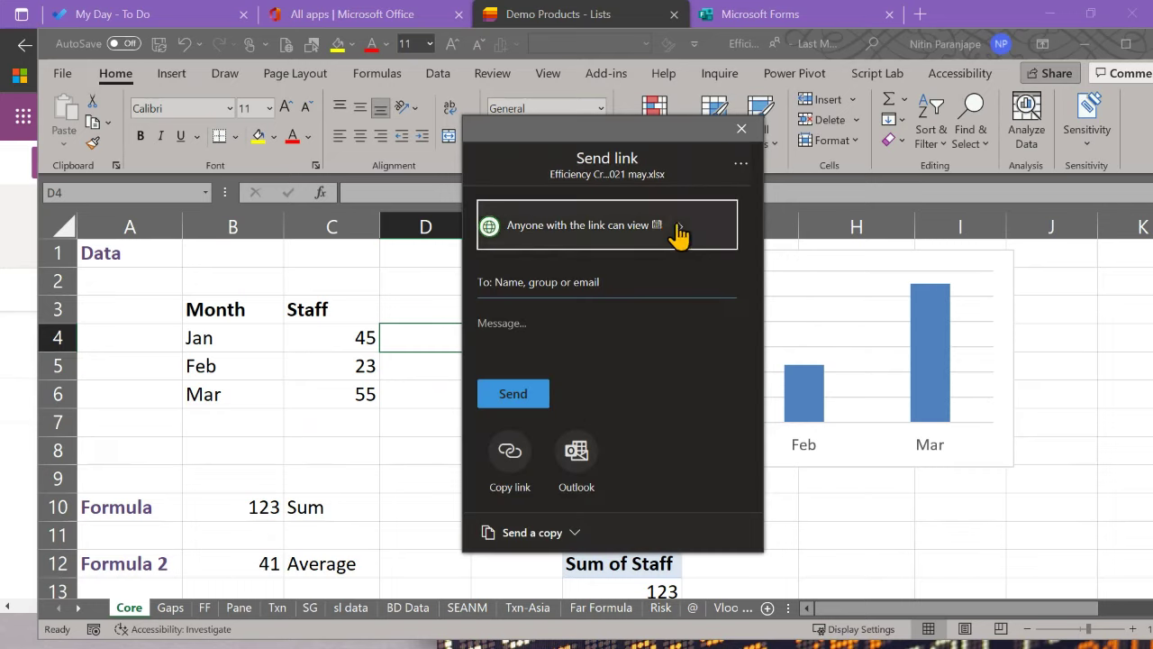
left_click(577, 236)
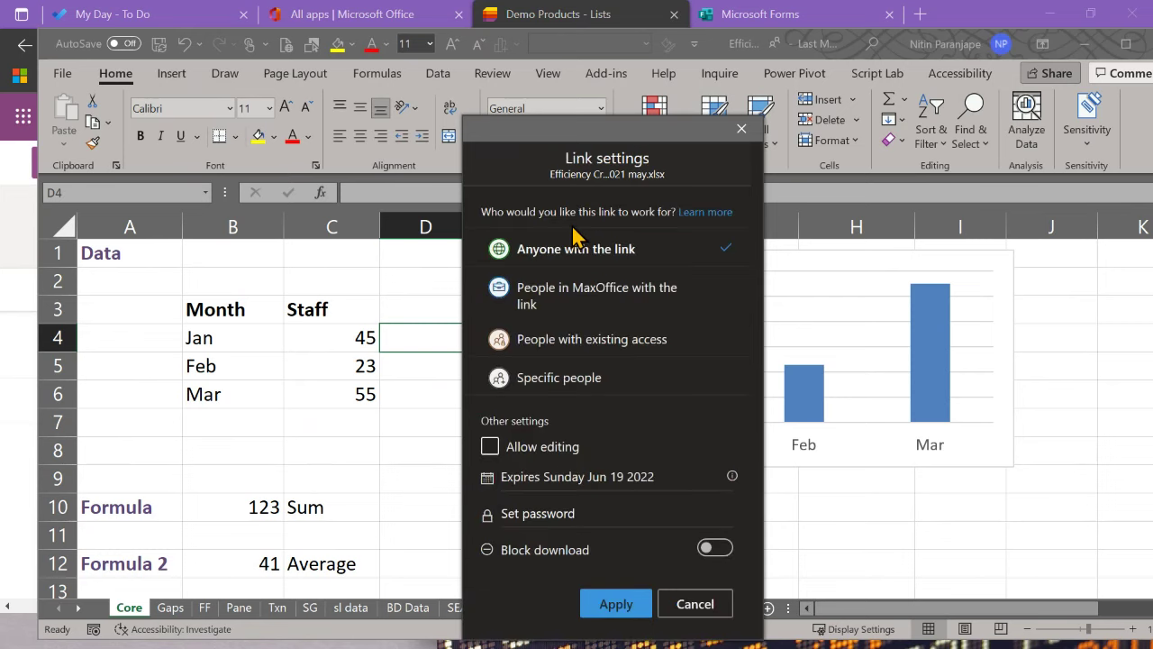
left_click(584, 386)
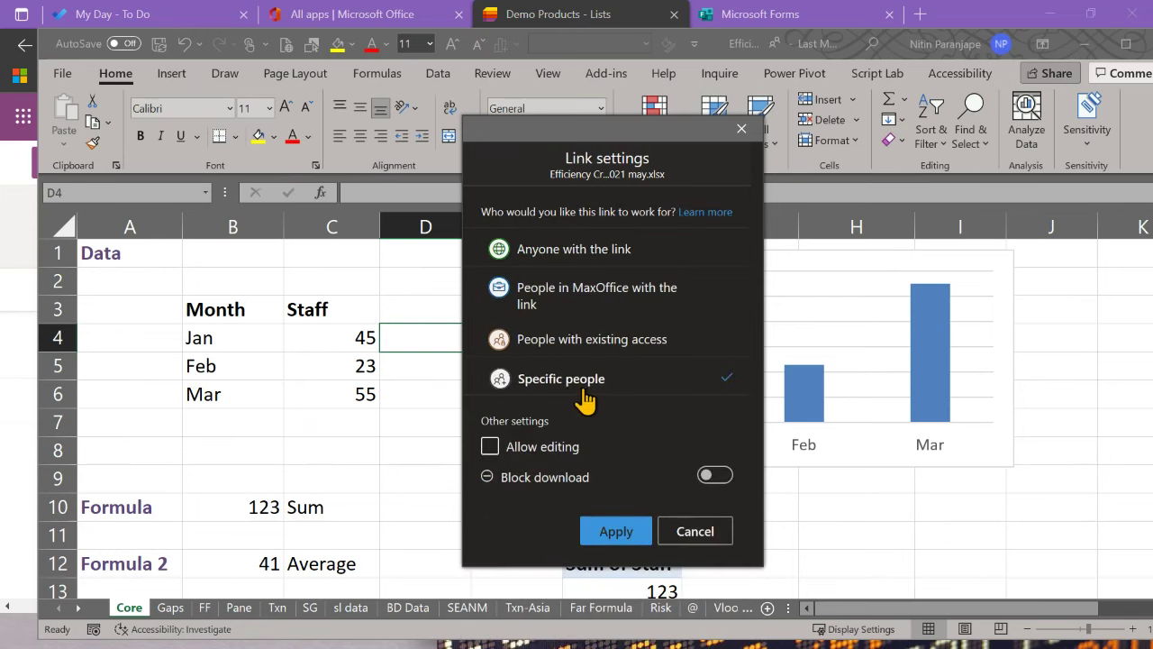
left_click(520, 453)
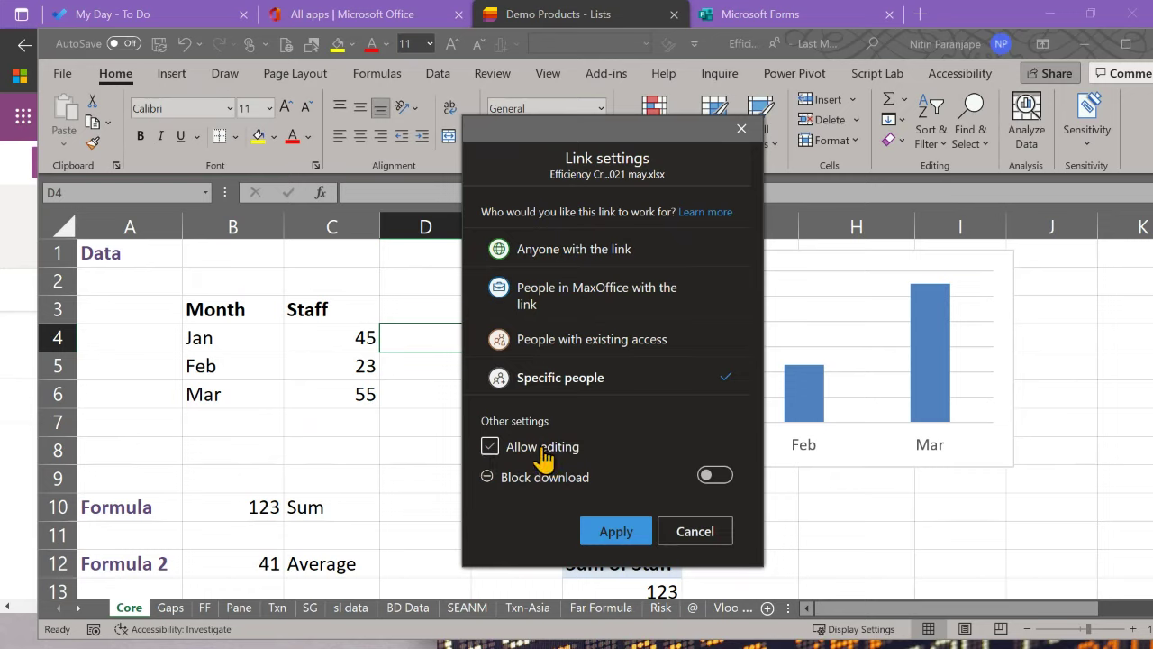
left_click(543, 451)
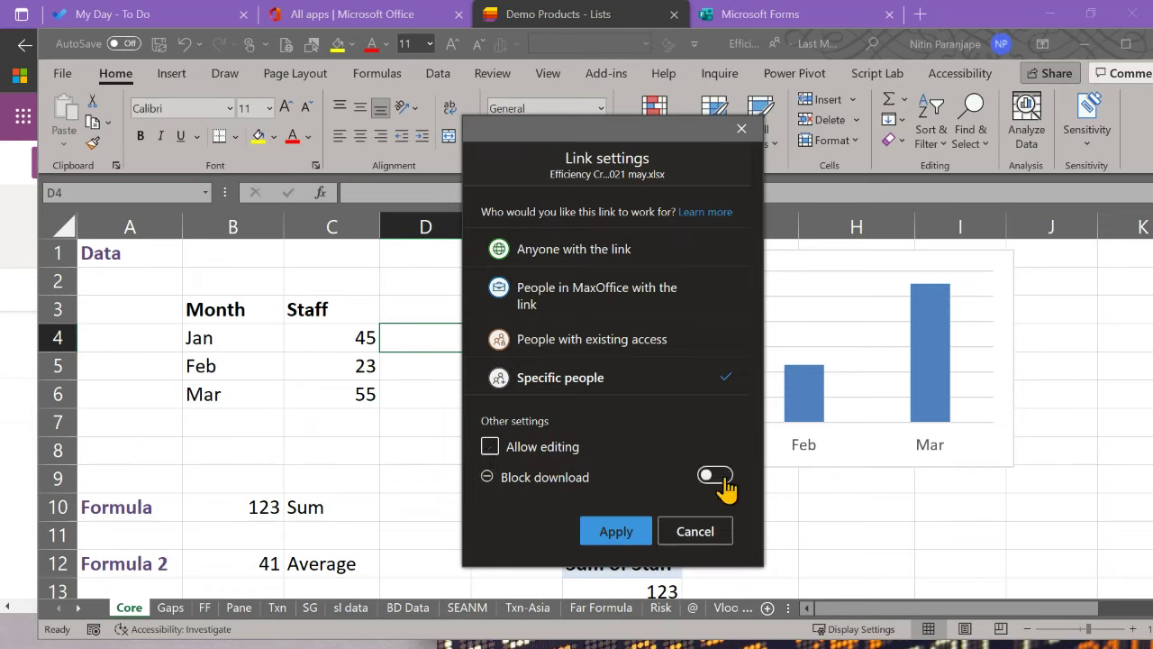
left_click(688, 532)
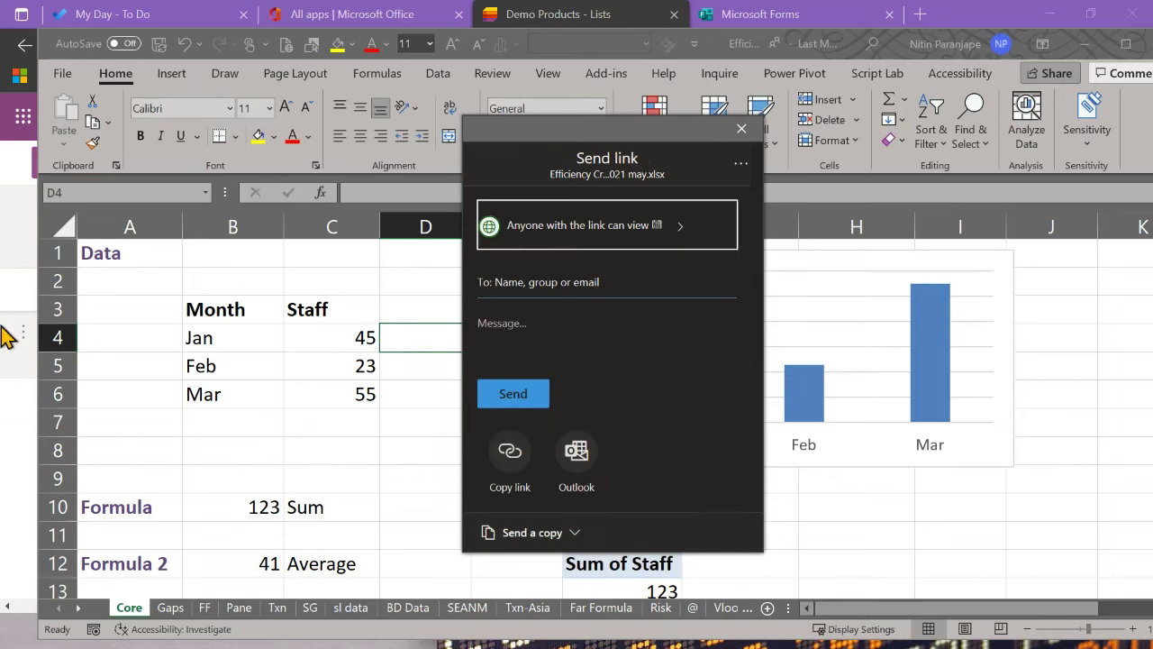
left_click(144, 421)
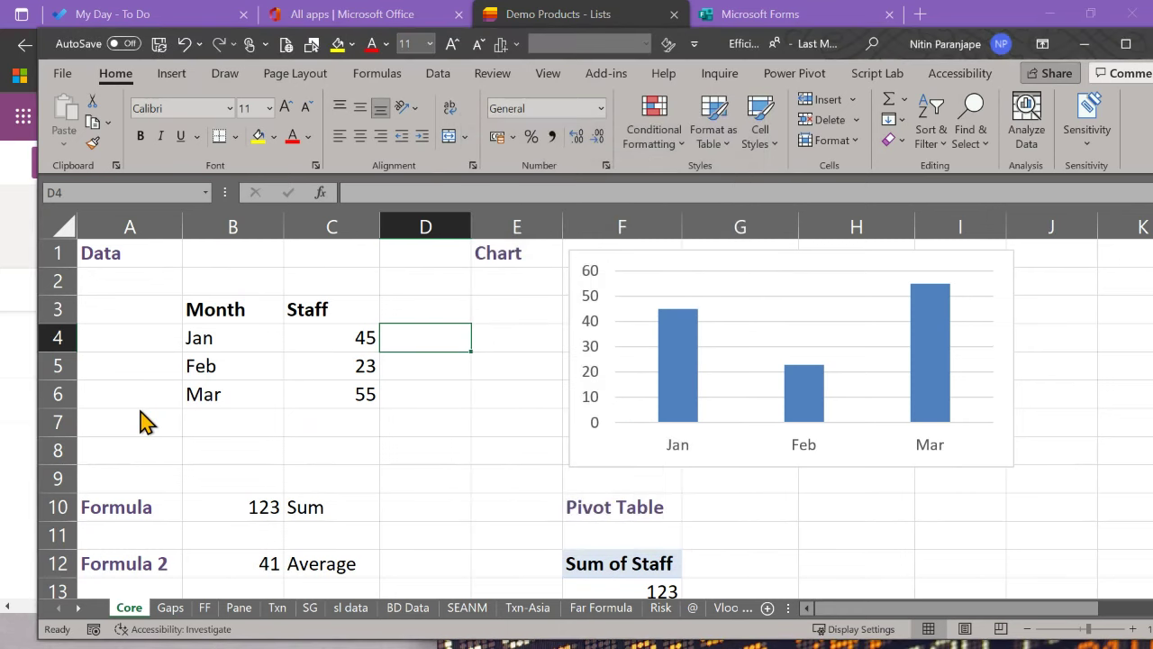
left_click(143, 423)
Step: Back in Microsoft Lists, add two people as recipients for the Demo Products list
key("alt+Tab")
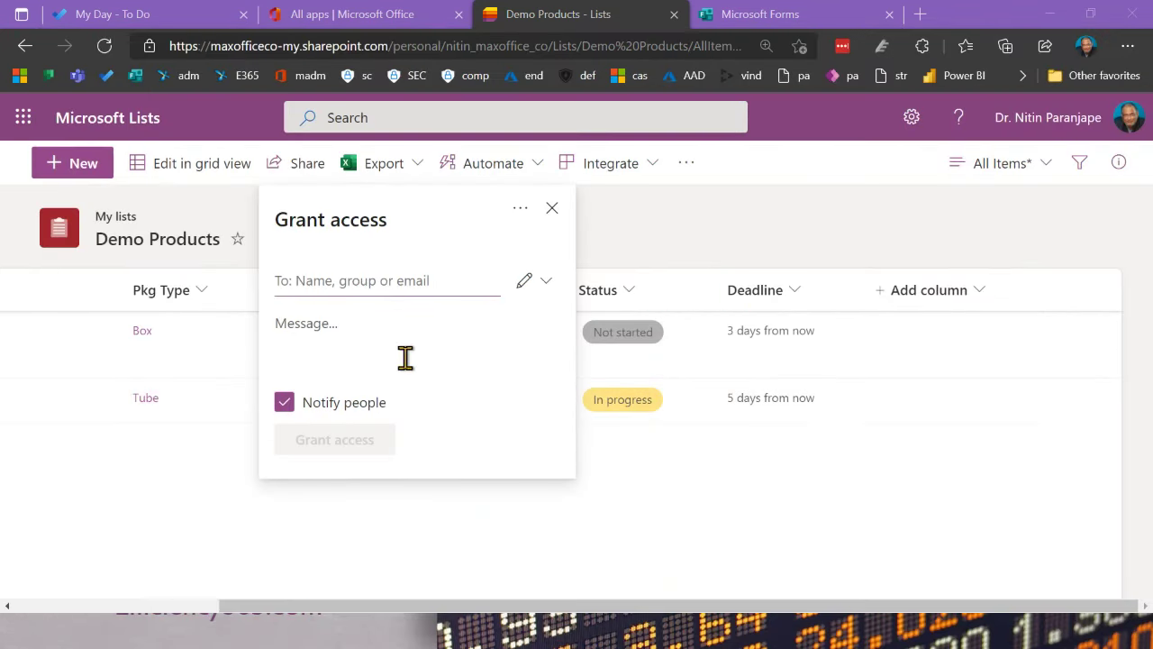
left_click(432, 283)
type("s")
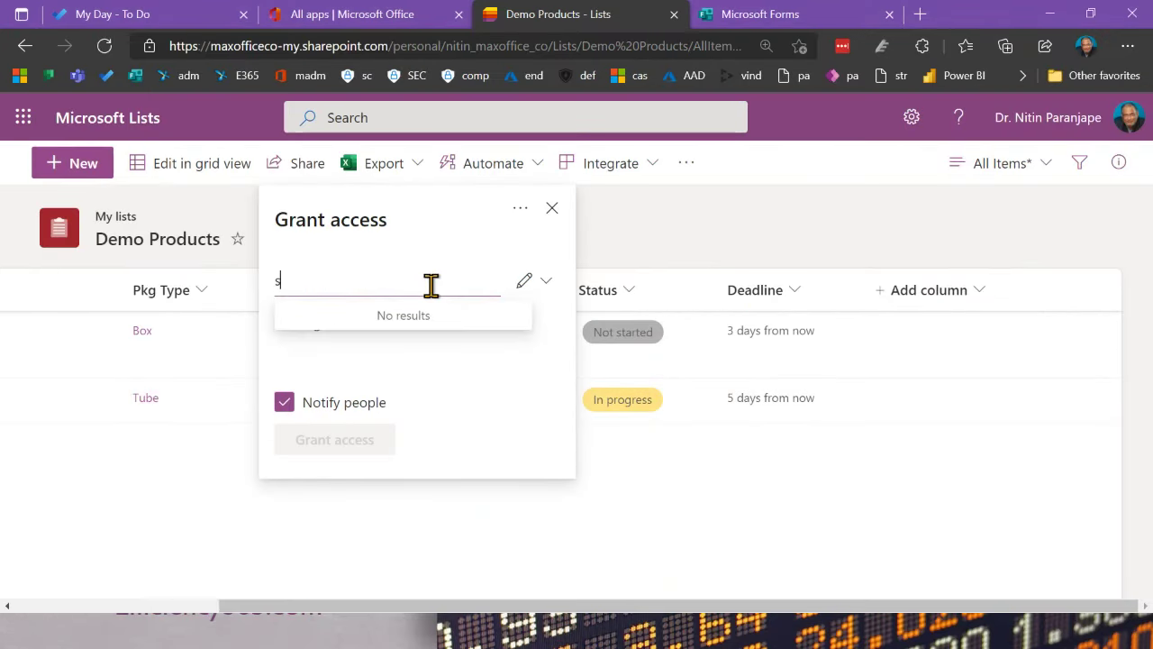
type("hesham")
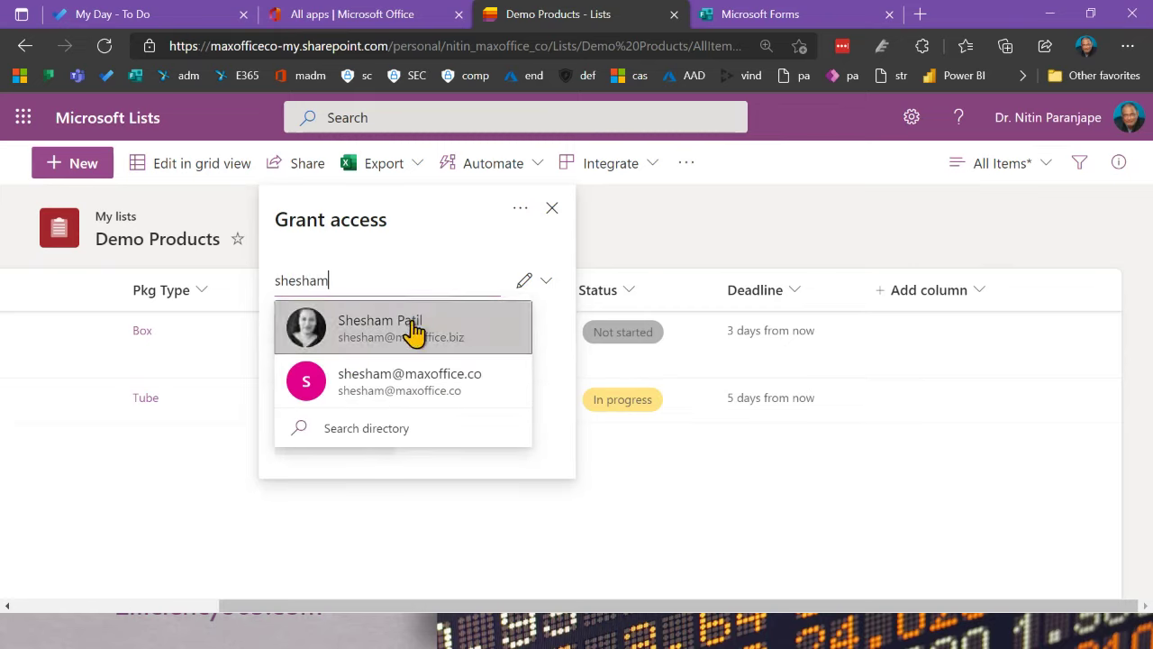
left_click(410, 338)
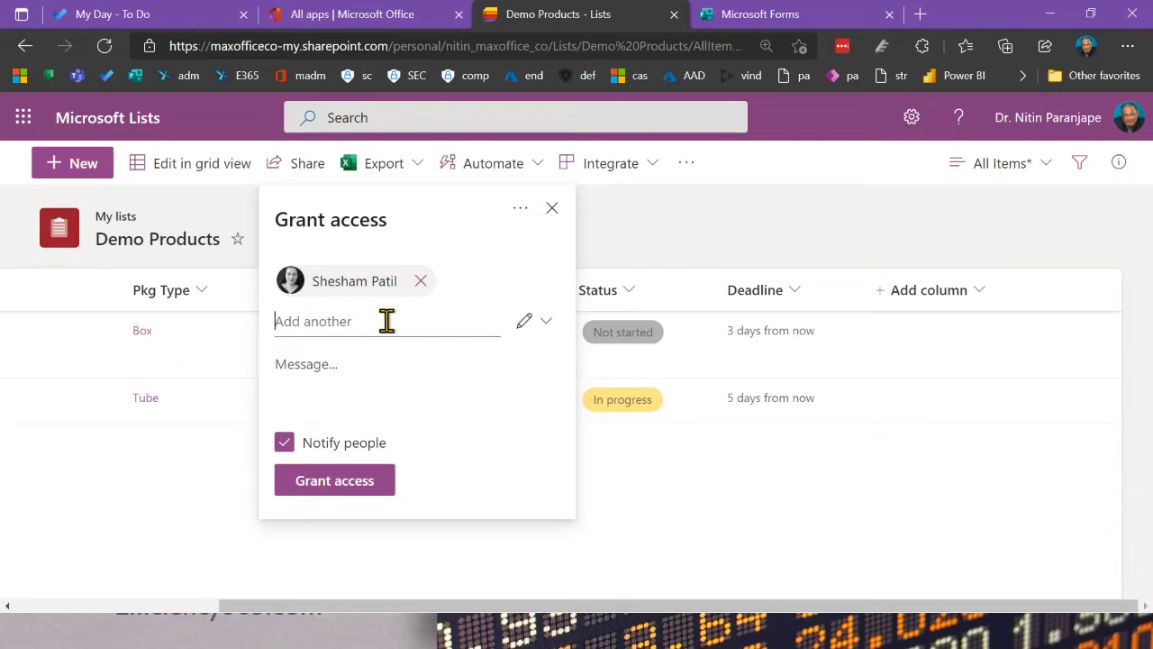
type("asst")
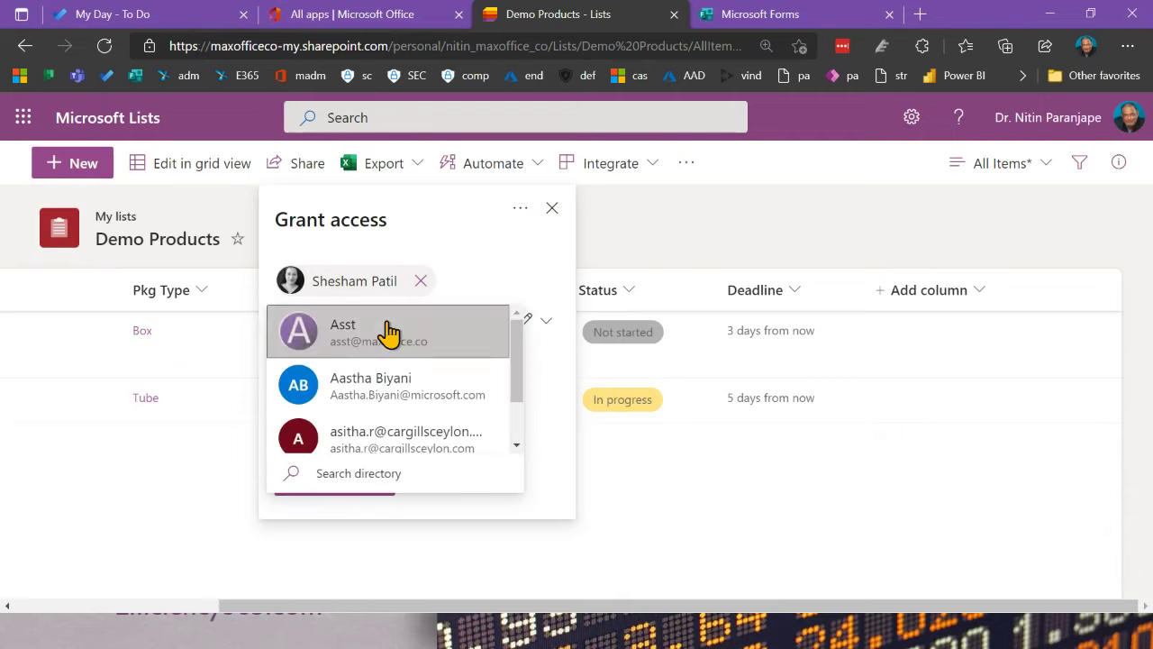
left_click(388, 334)
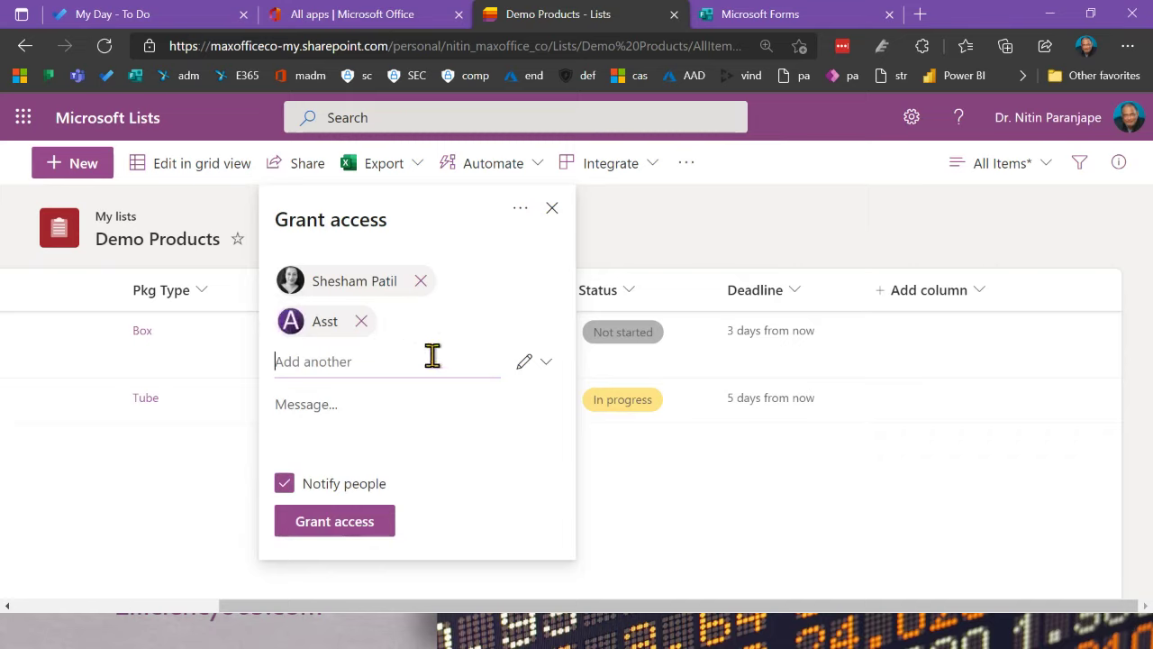
Step: Keep Can edit permission, grant access, and dismiss the confirmation
left_click(546, 366)
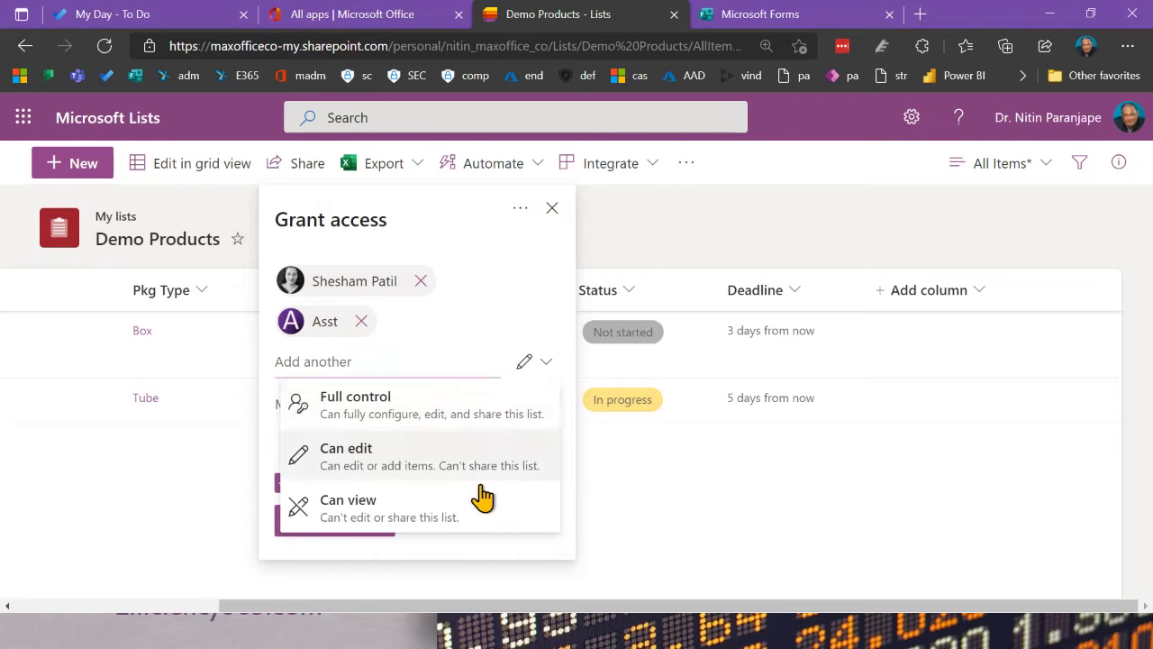
left_click(435, 365)
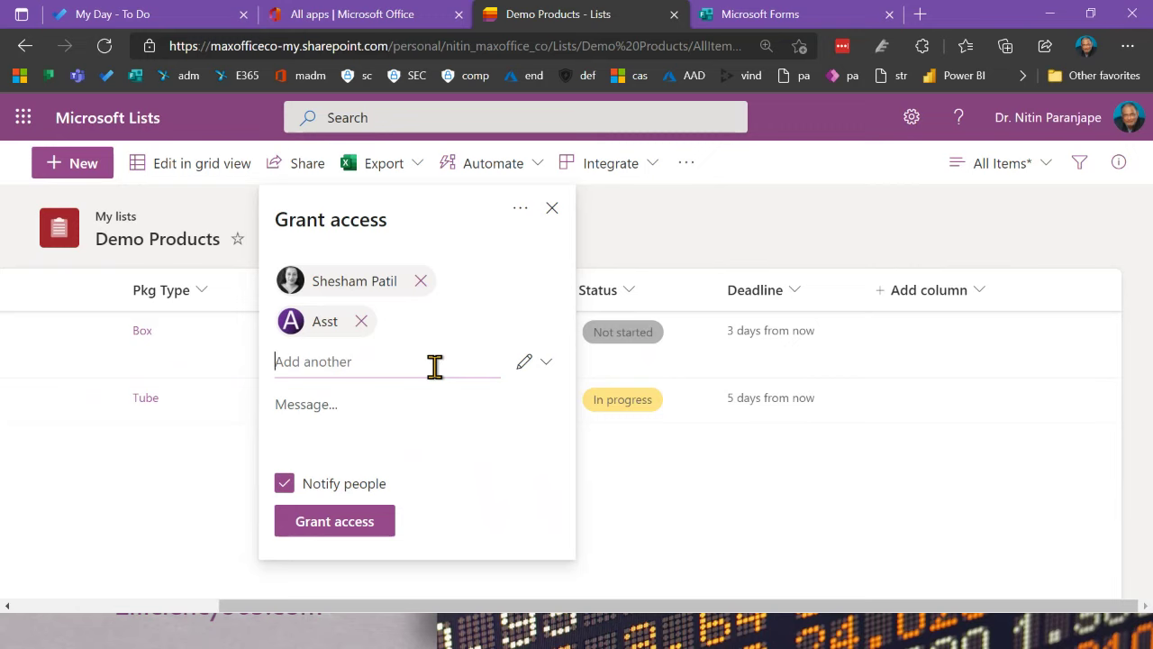
left_click(524, 369)
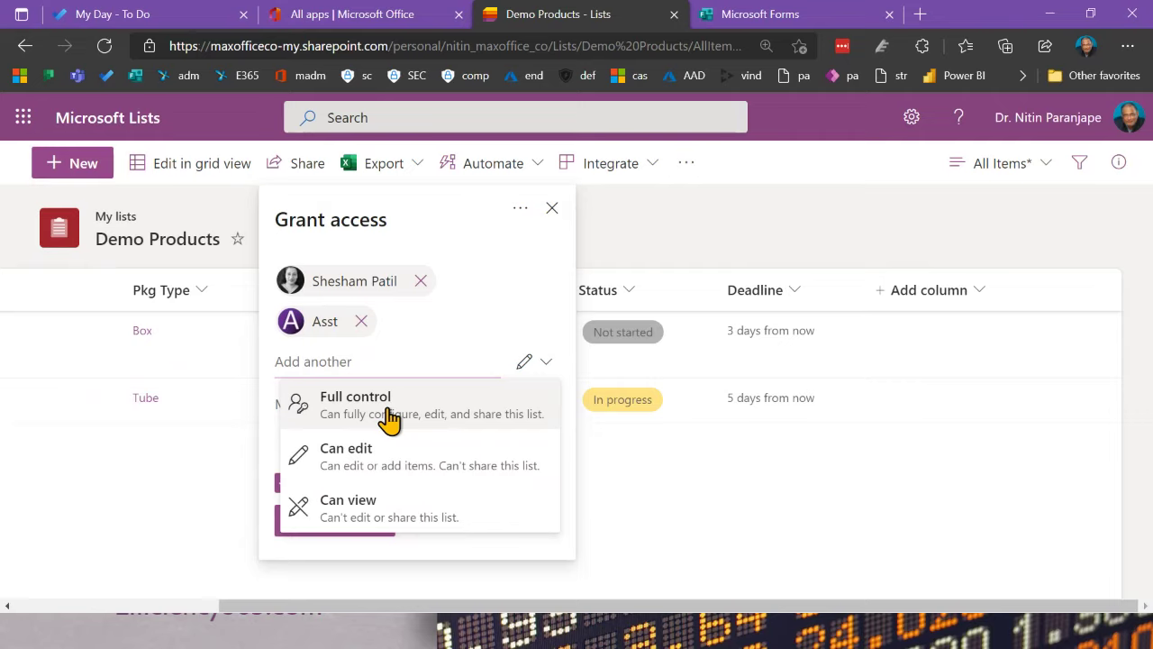
left_click(391, 461)
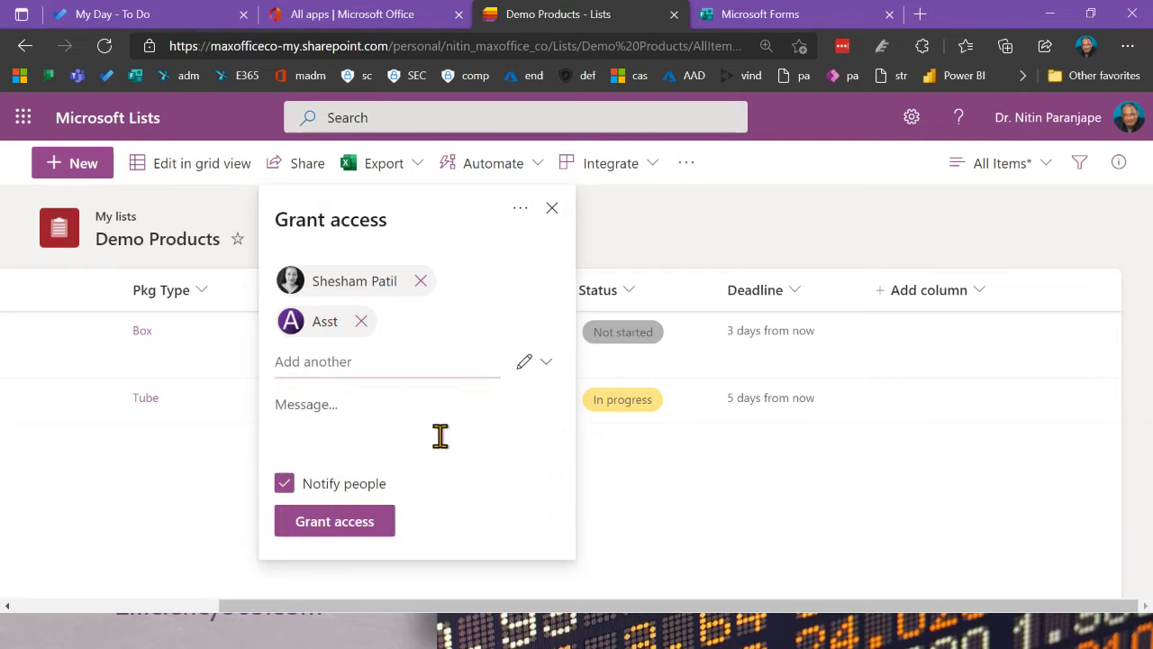
left_click(353, 523)
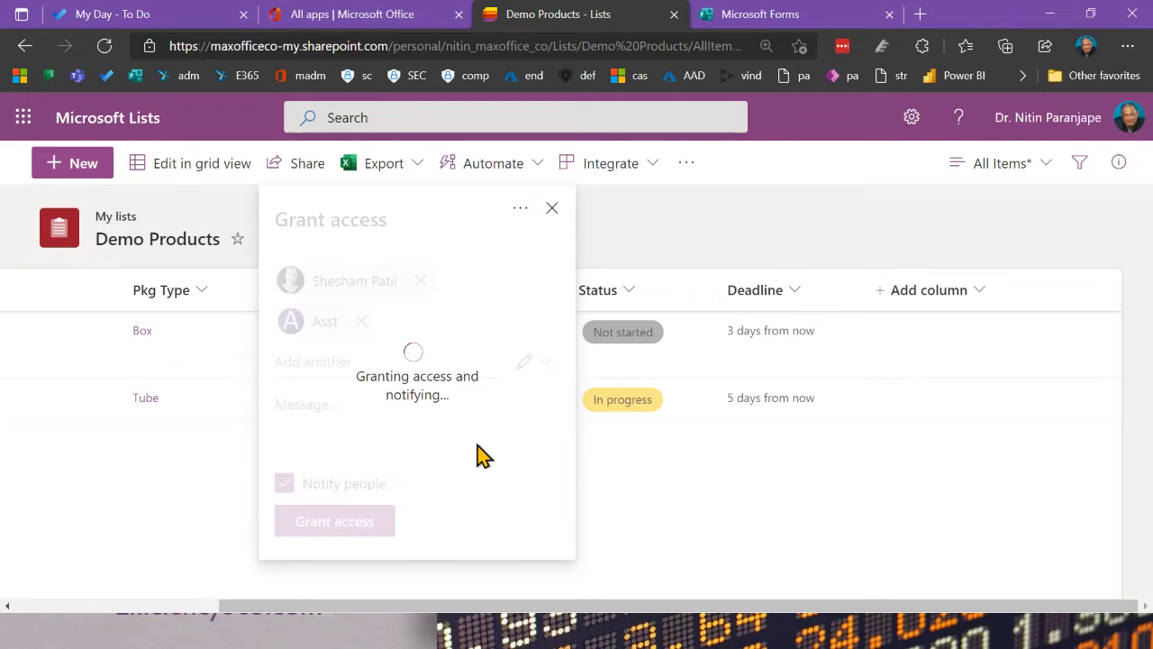
left_click(551, 209)
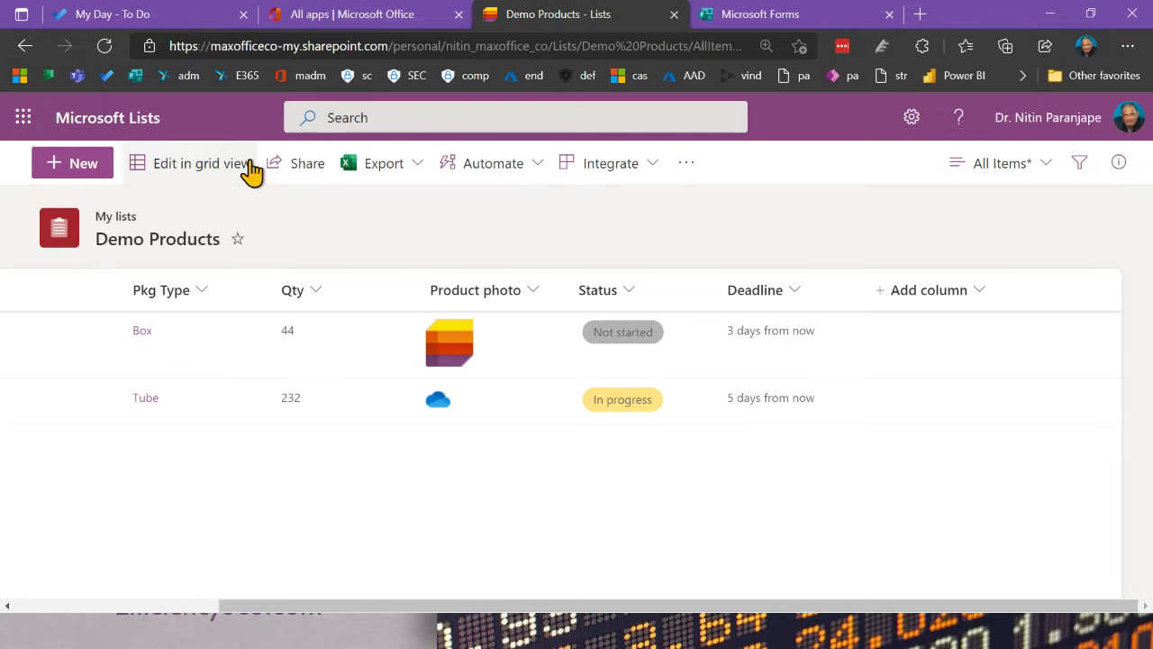
left_click(296, 174)
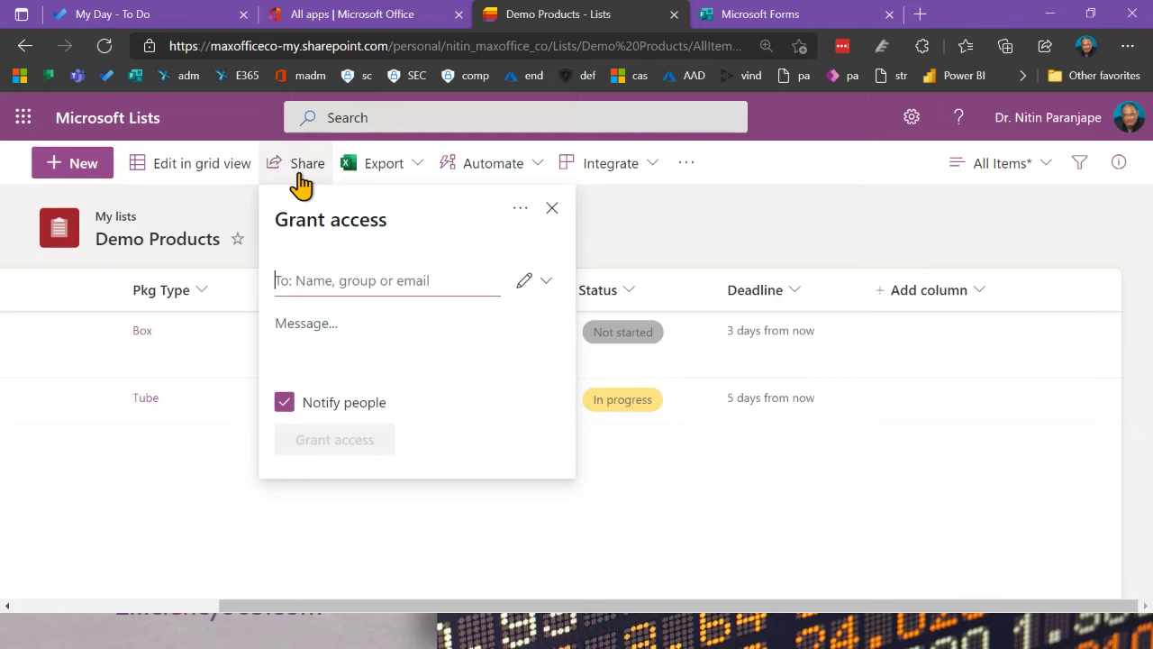
left_click(522, 213)
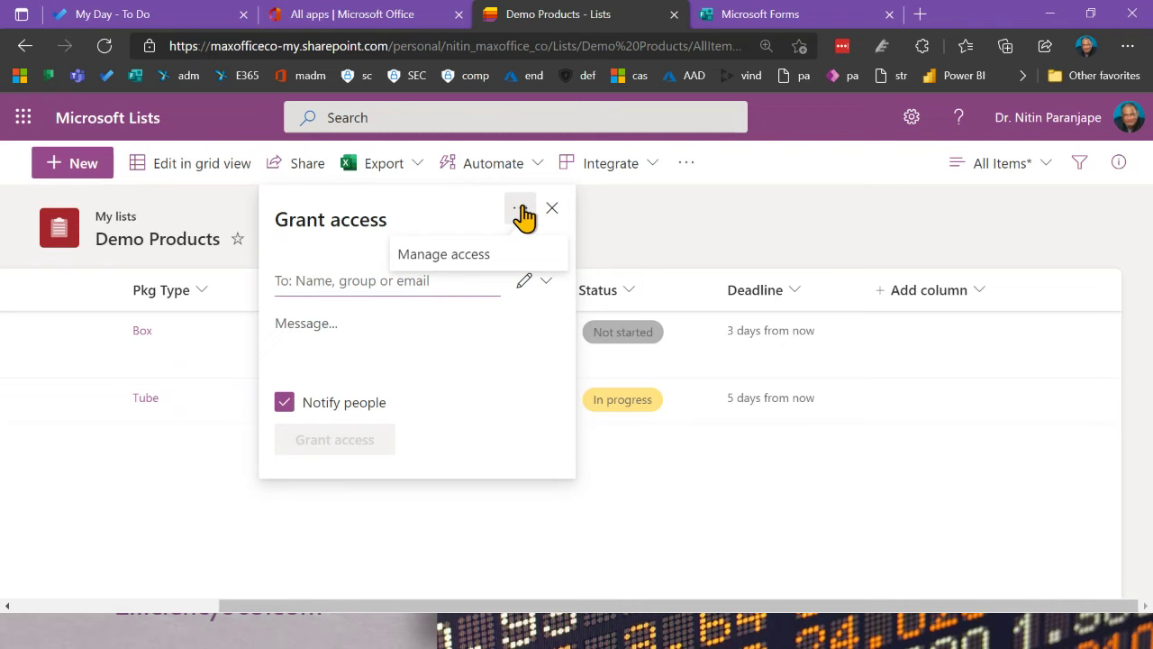
left_click(466, 263)
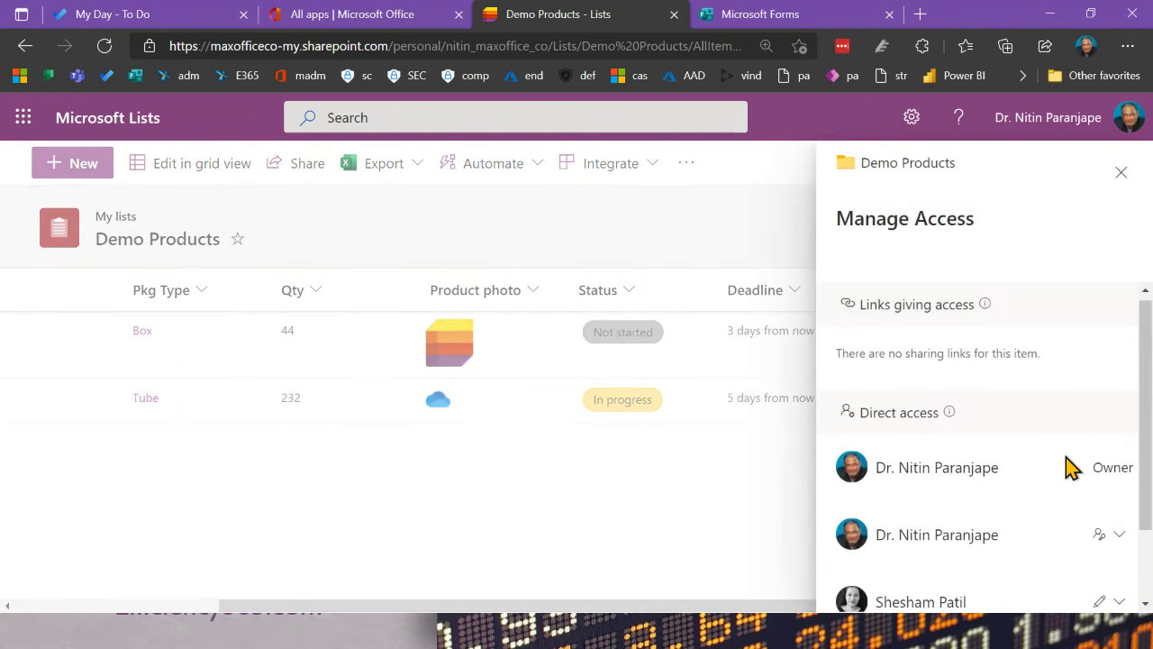
scroll(1073, 505, "down", 1)
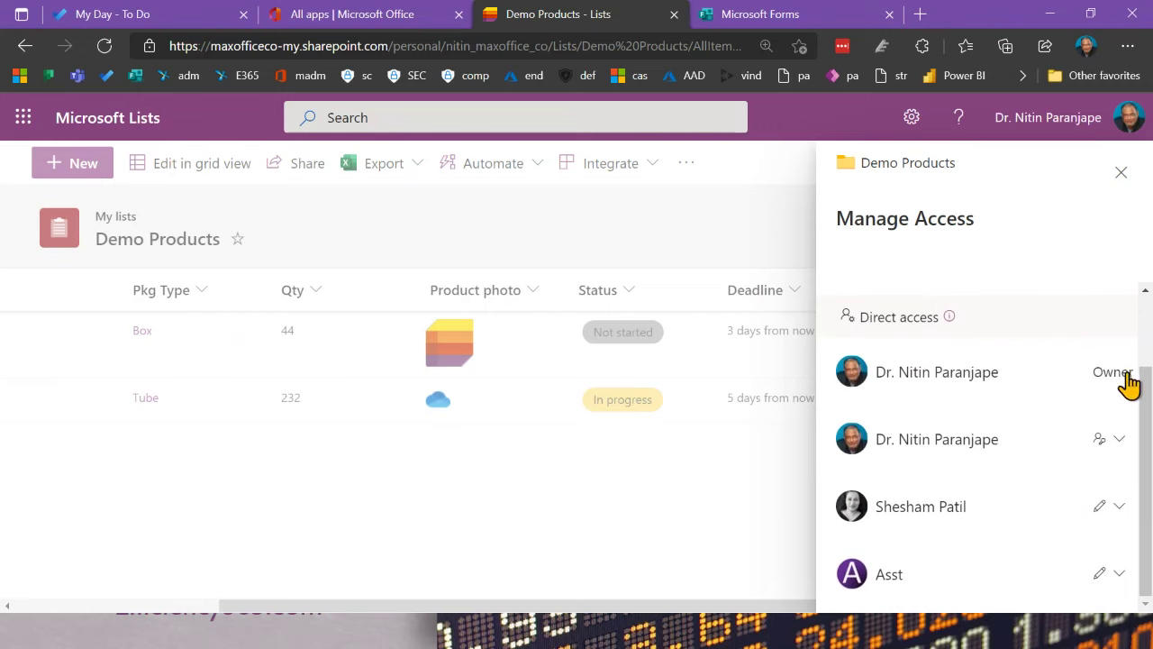
left_click(1114, 450)
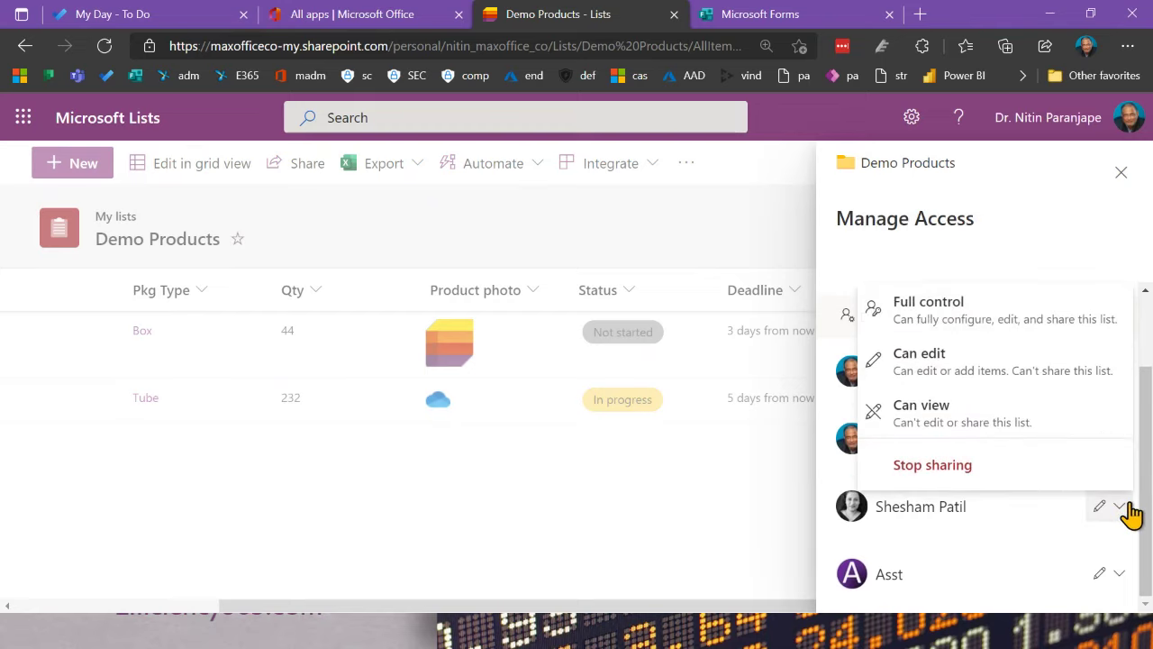
left_click(809, 536)
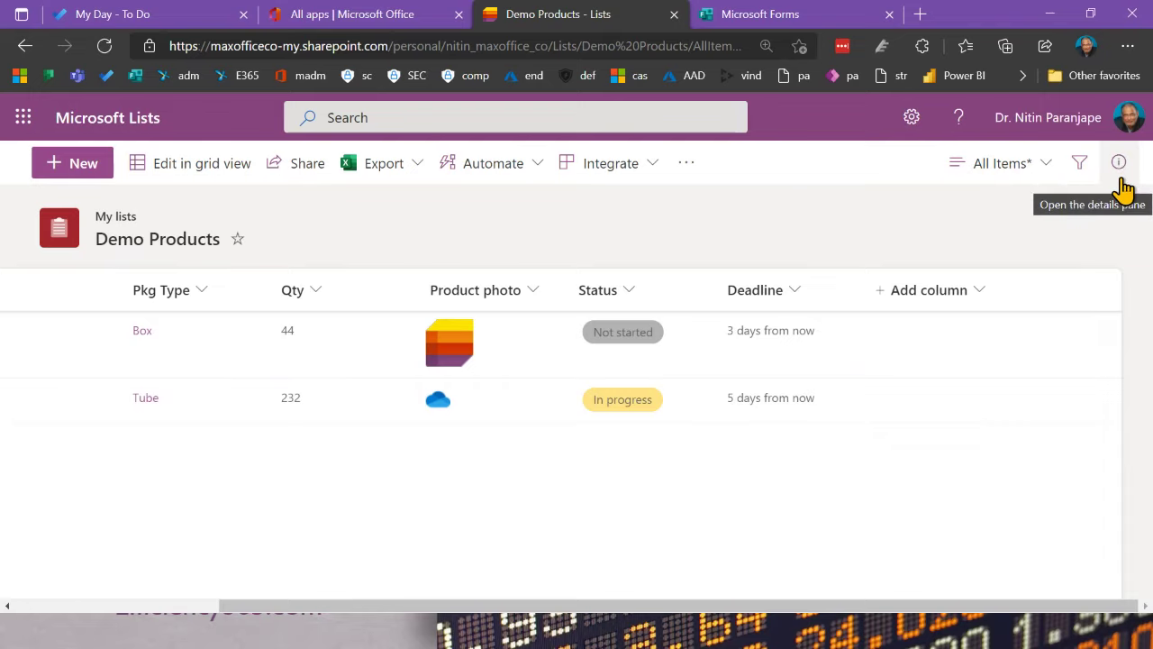
Step: Open the Demo Products details pane and browse its recent list activity
left_click(1120, 177)
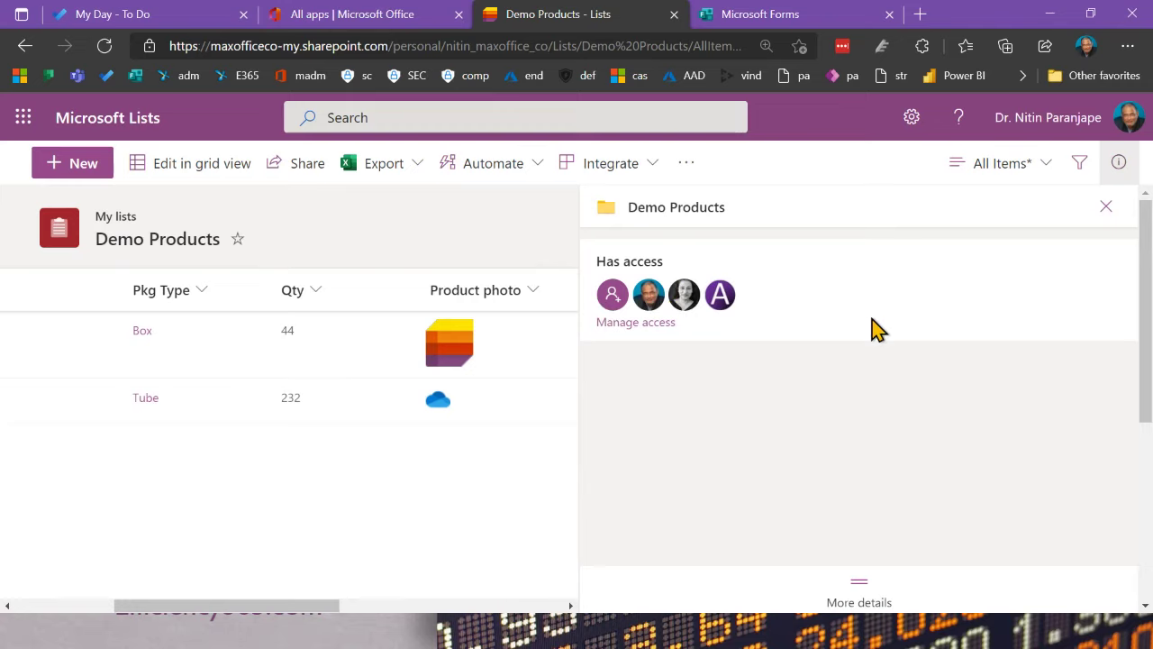
left_click(858, 596)
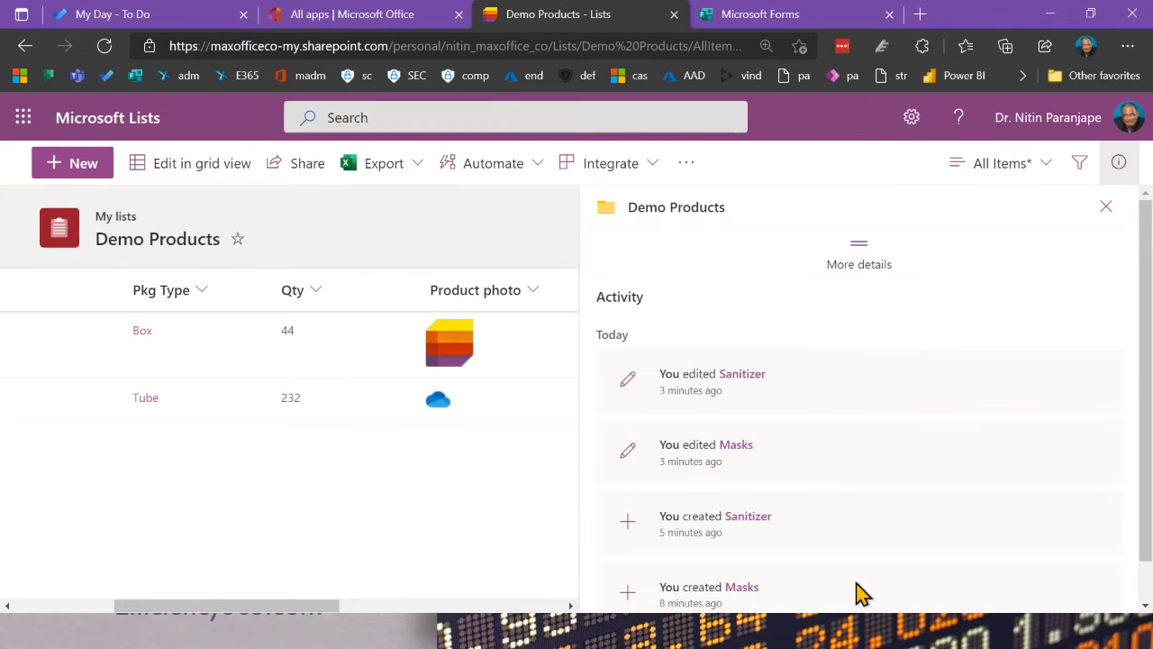
scroll(870, 445, "down", 1)
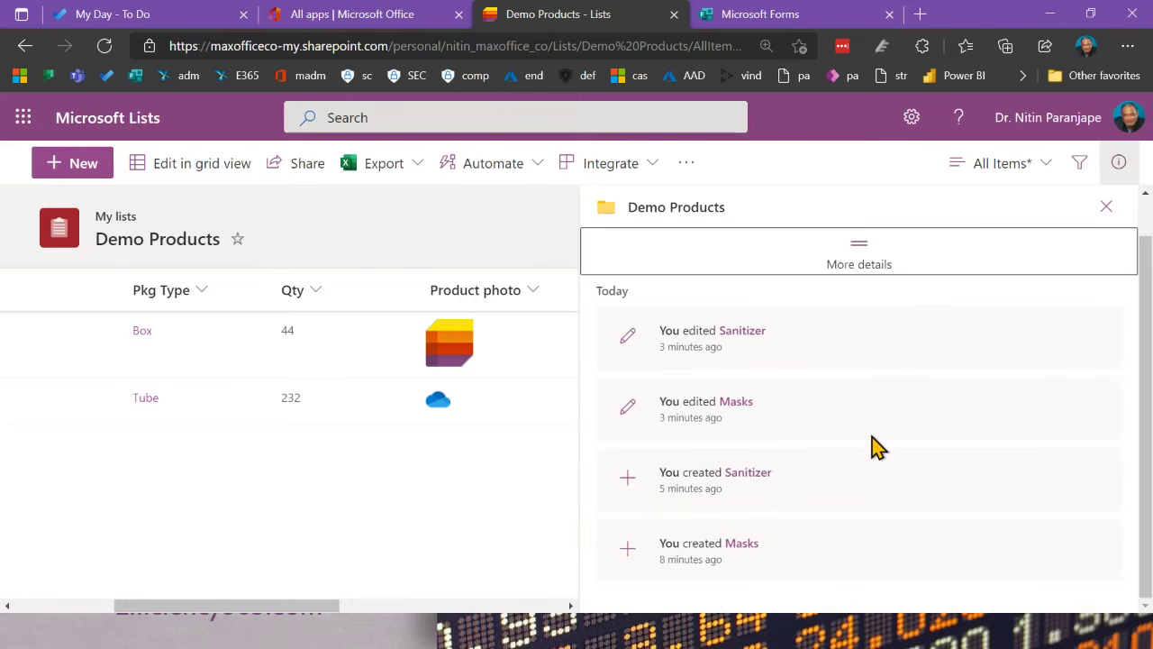
scroll(871, 446, "up", 1)
scroll(872, 446, "down", 1)
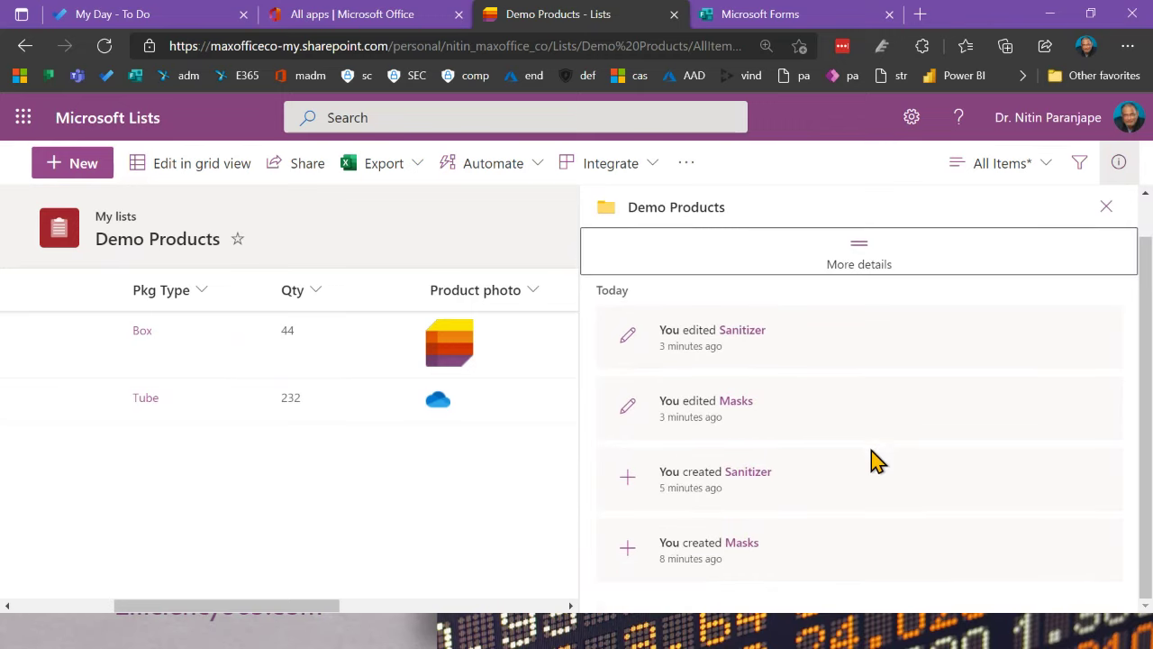
left_click(852, 252)
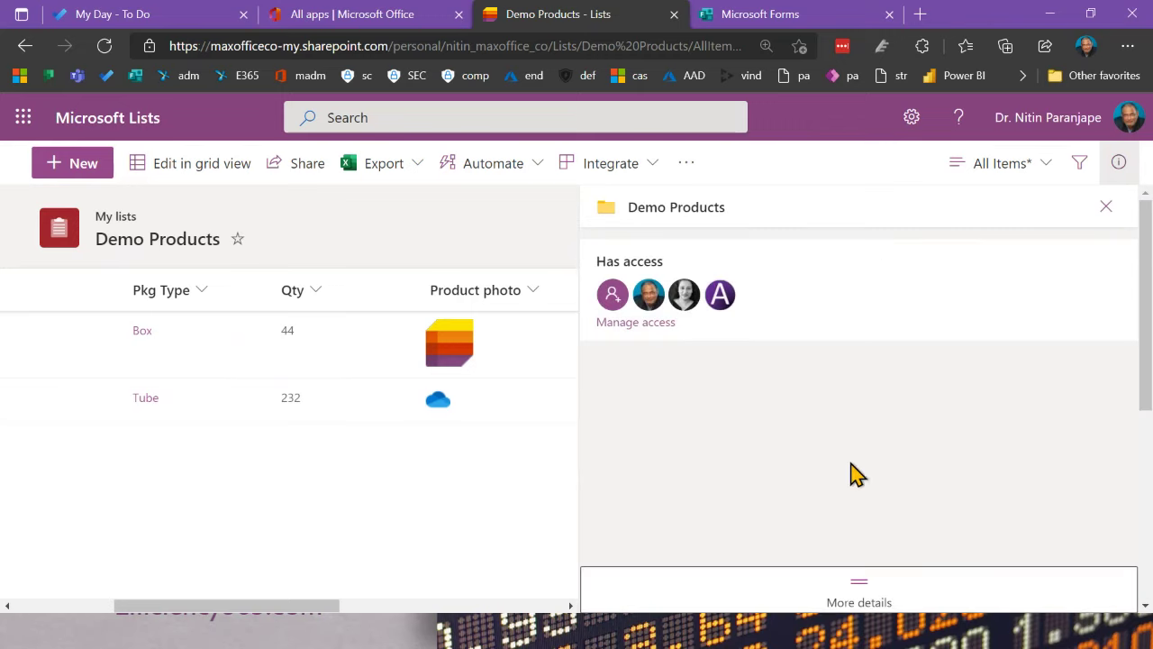
Step: Review who has access, then close the Manage Access panel and the details pane
left_click(645, 329)
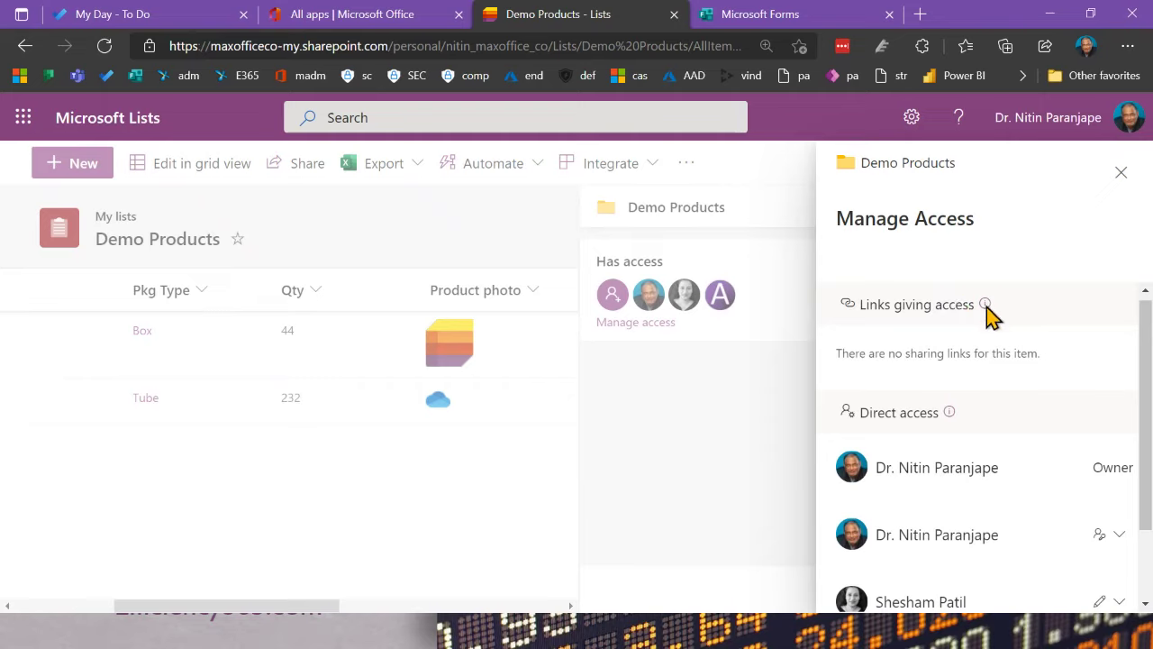
mouse_move(987, 306)
scroll(955, 482, "down", 1)
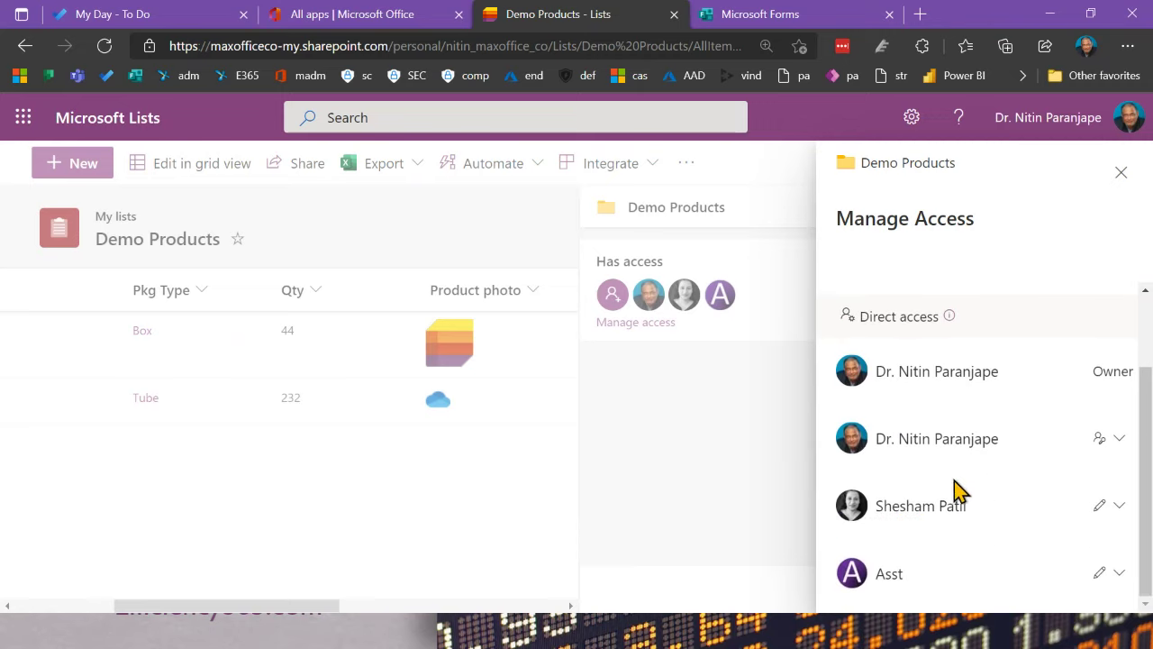
left_click(1120, 173)
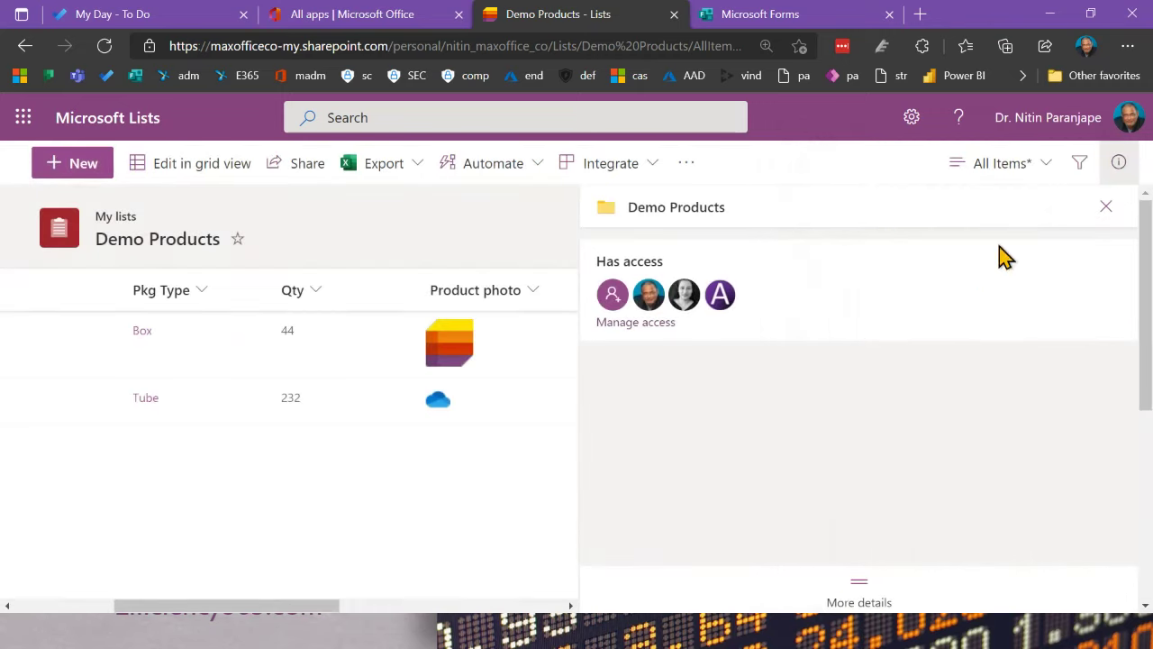
left_click(1105, 207)
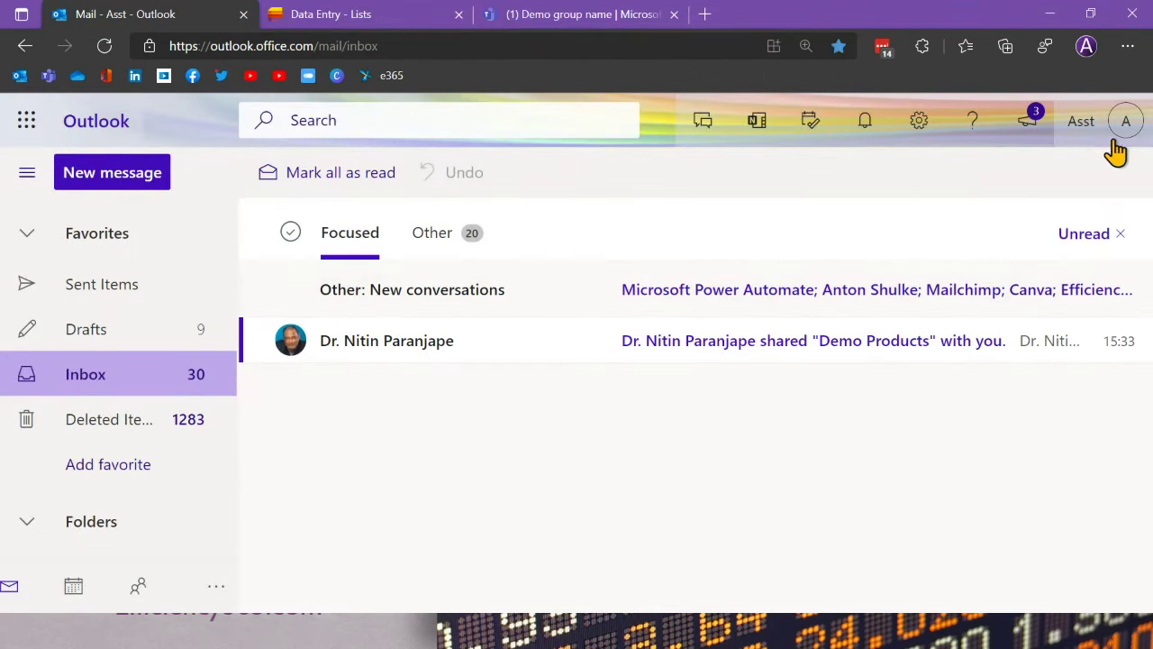
Step: Open the Demo Products sharing email and launch the list, then close the Demo Products and Data Entry tabs
left_click(703, 365)
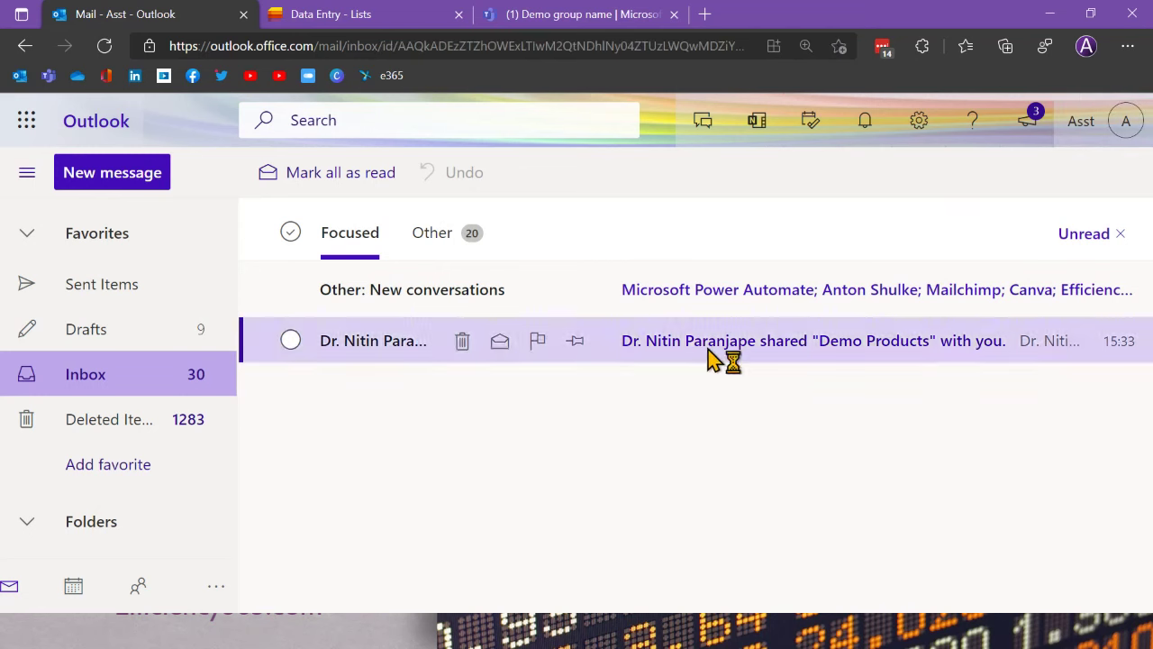
scroll(755, 431, "down", 3)
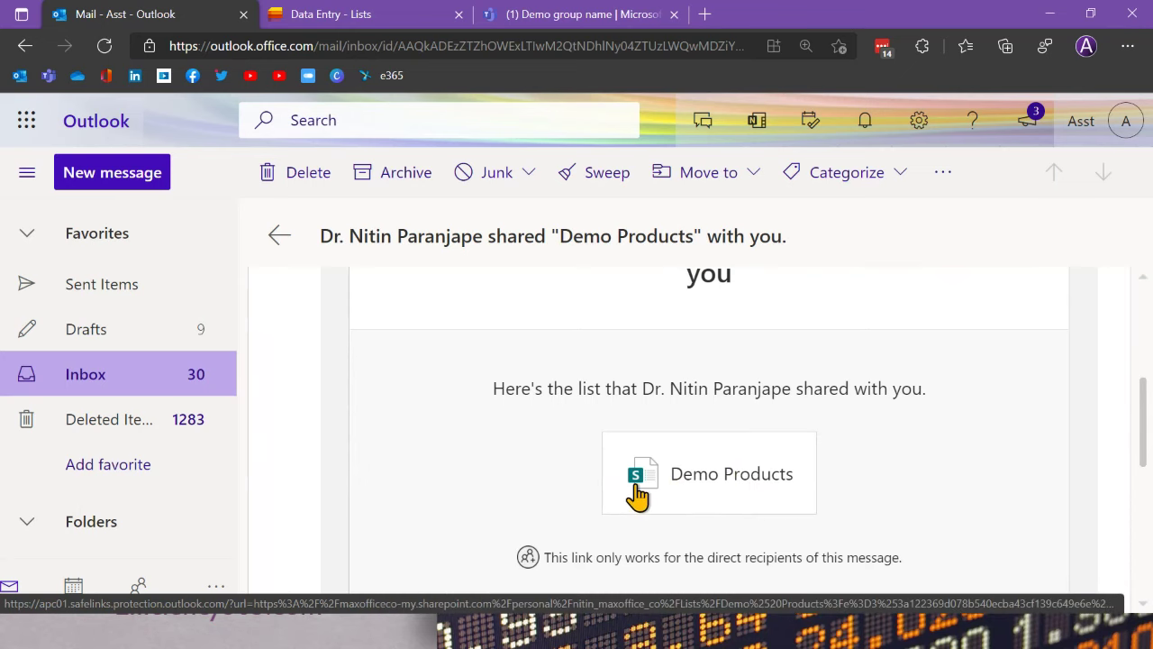
scroll(707, 486, "down", 2)
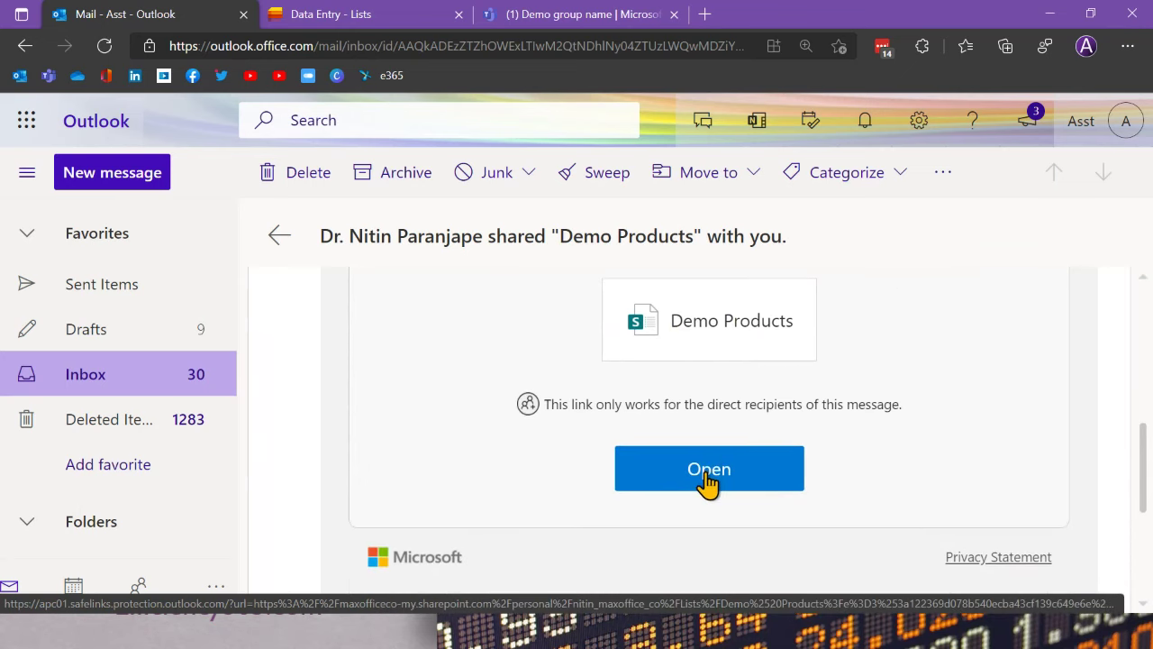
left_click(704, 481)
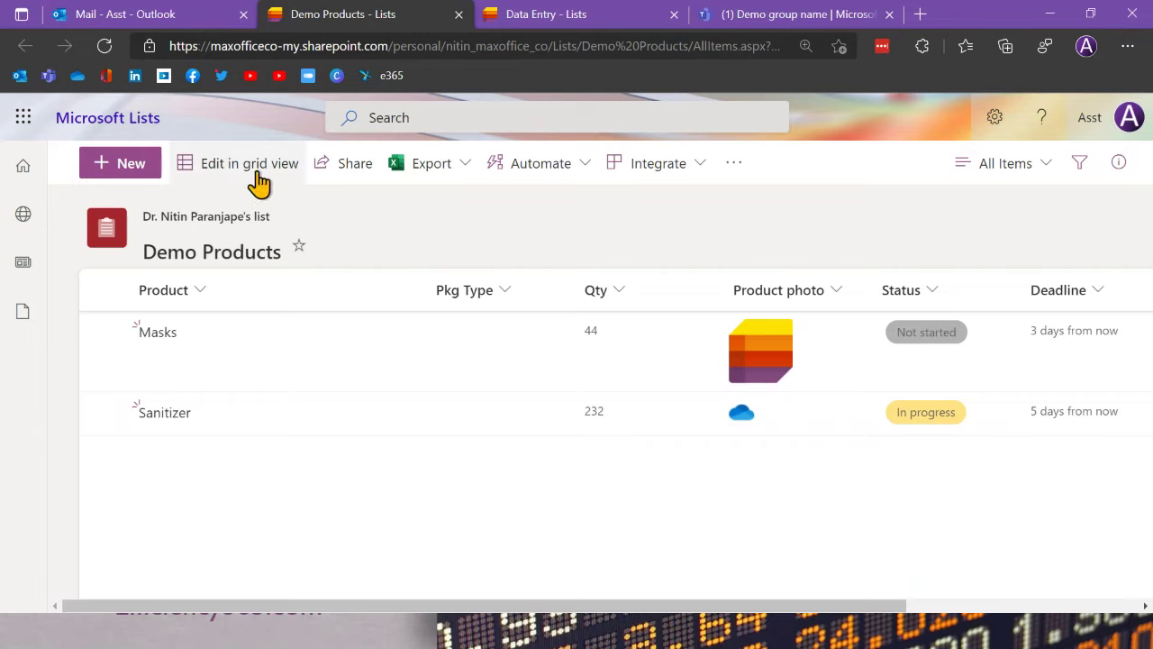
left_click(458, 14)
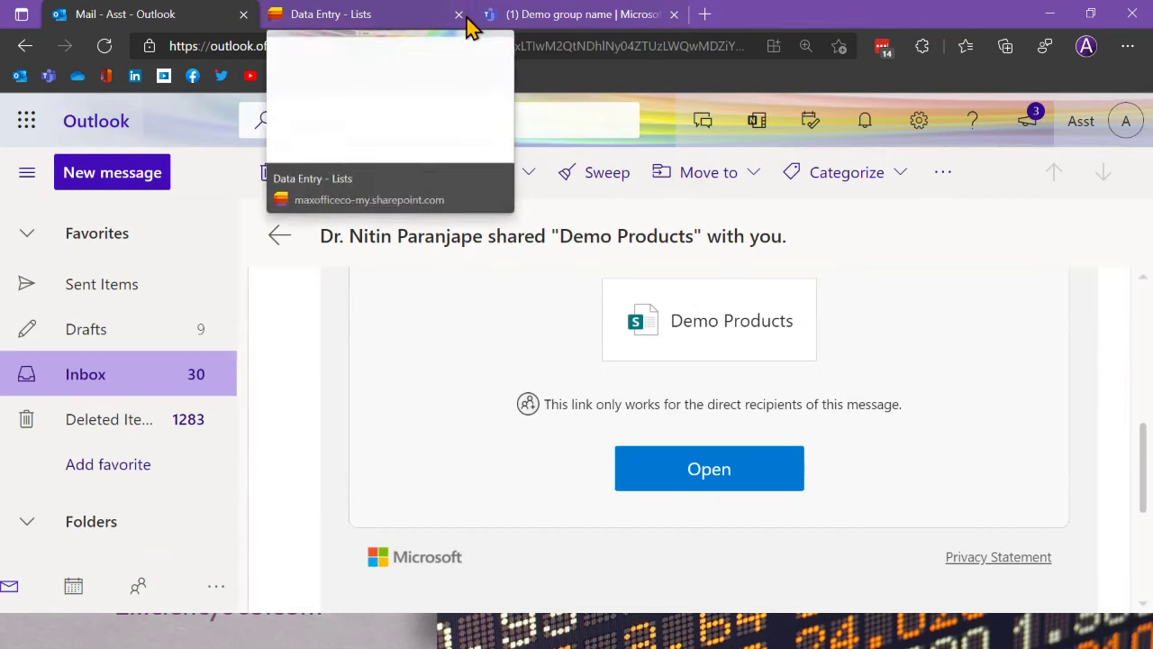
left_click(459, 15)
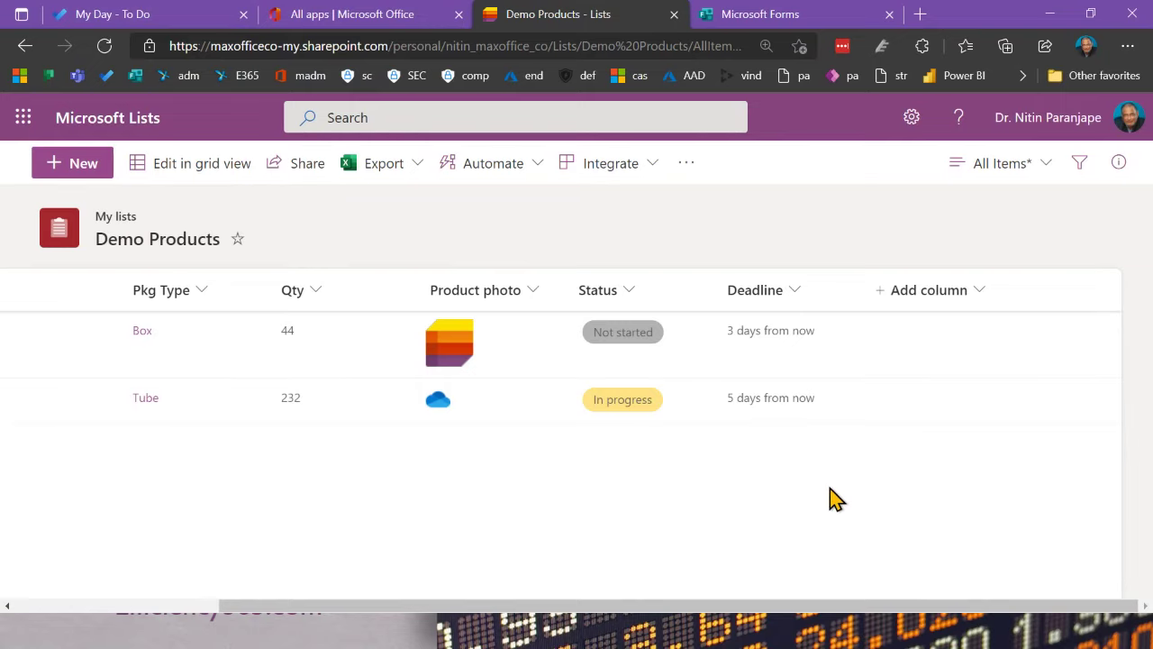
Step: Go to the Demo Products List settings page and open Advanced settings
left_click(912, 119)
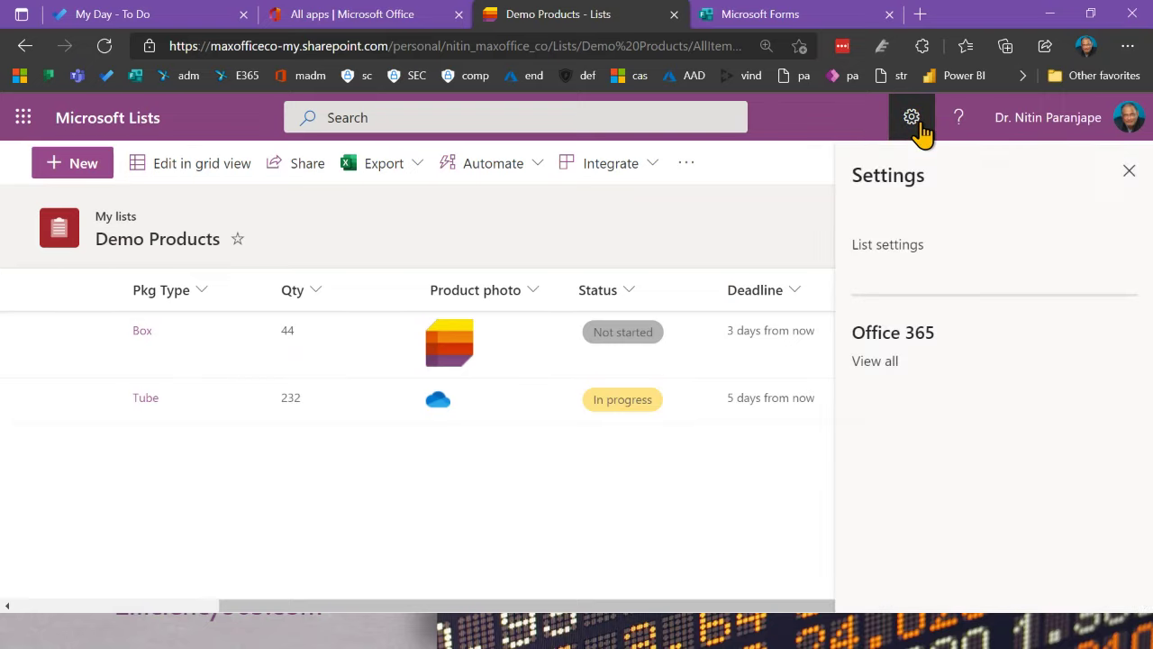
left_click(889, 245)
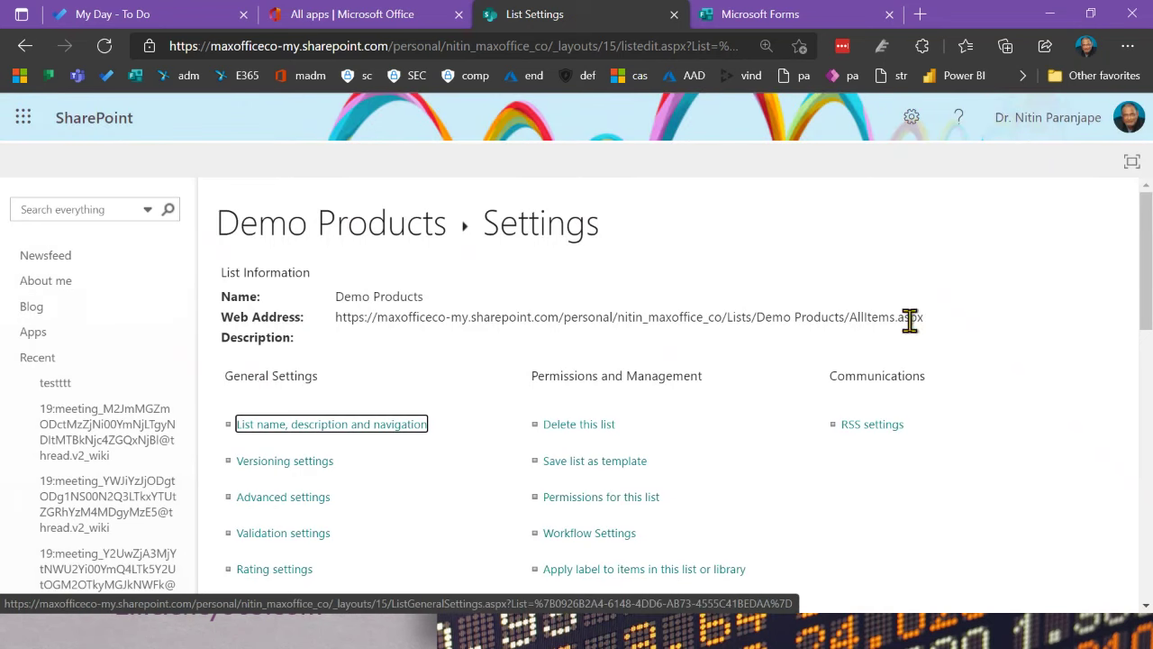
scroll(928, 343, "down", 2)
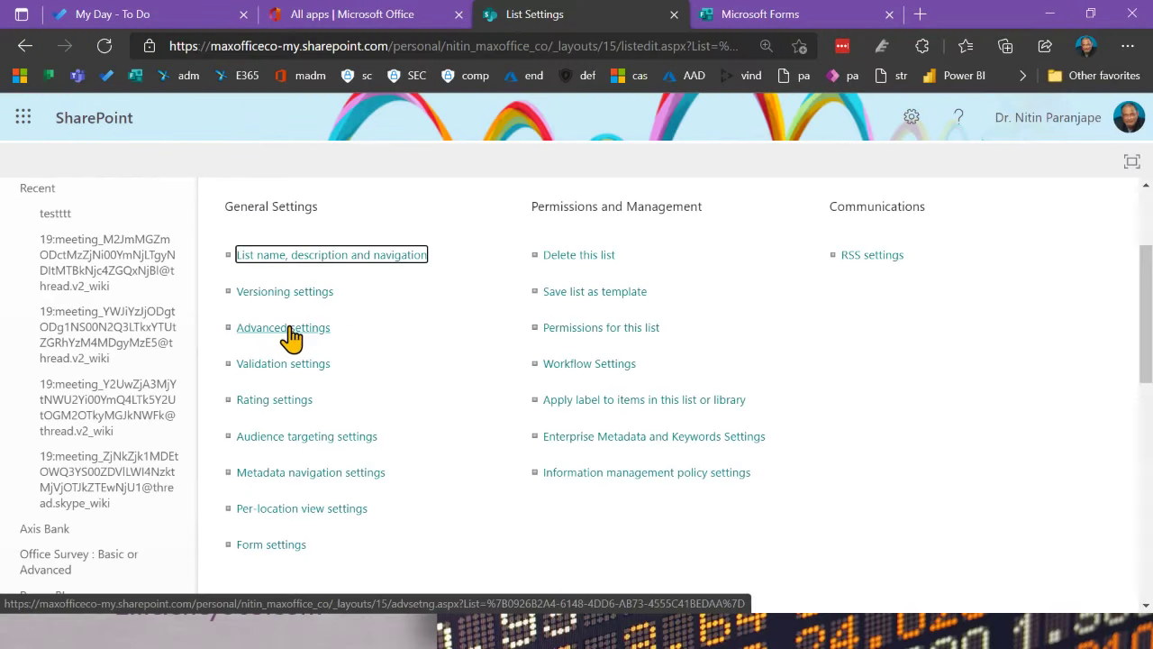
left_click(290, 332)
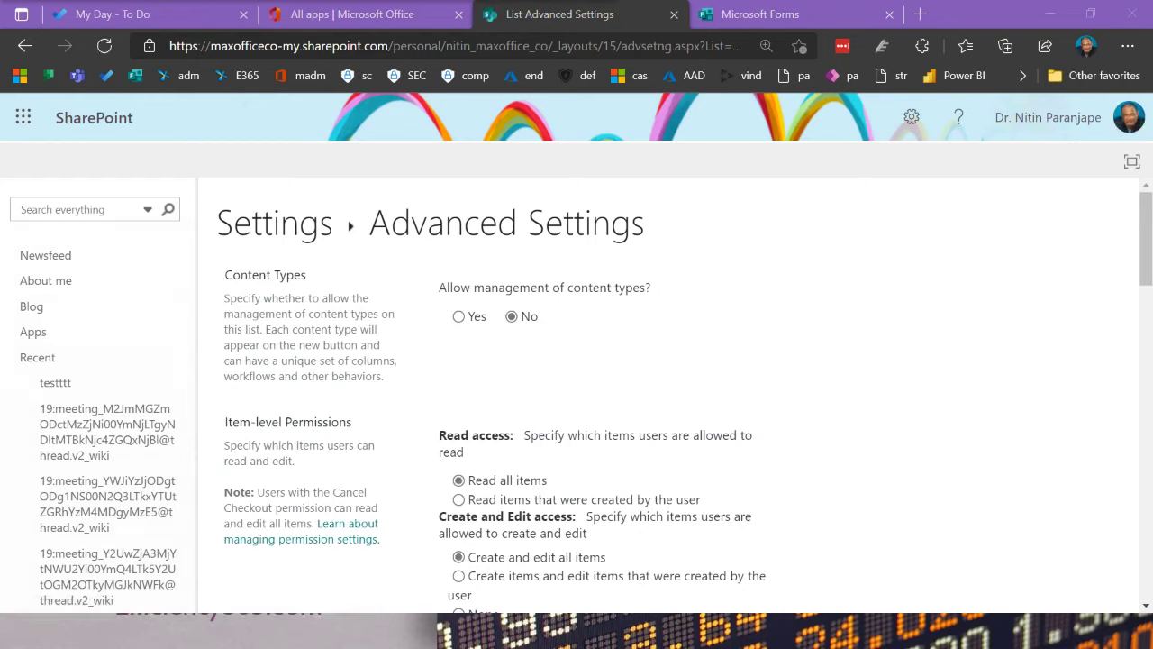
Step: Limit item-level permissions to reading and editing only user-created items, and save with OK
left_click(459, 317)
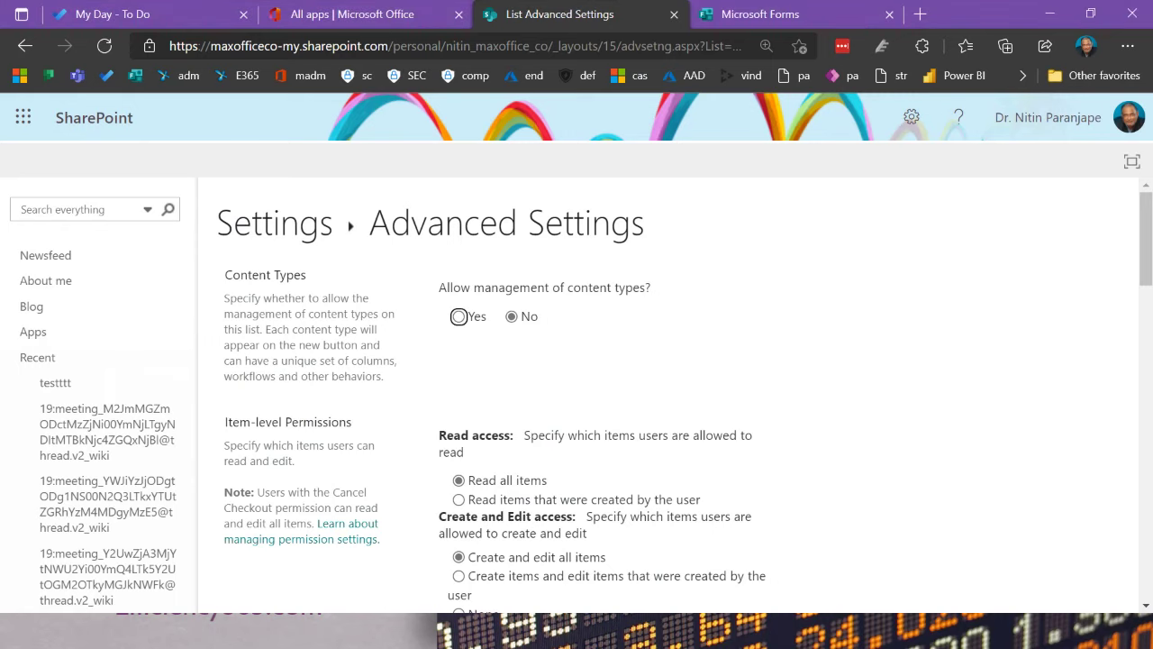
scroll(849, 355, "down", 15)
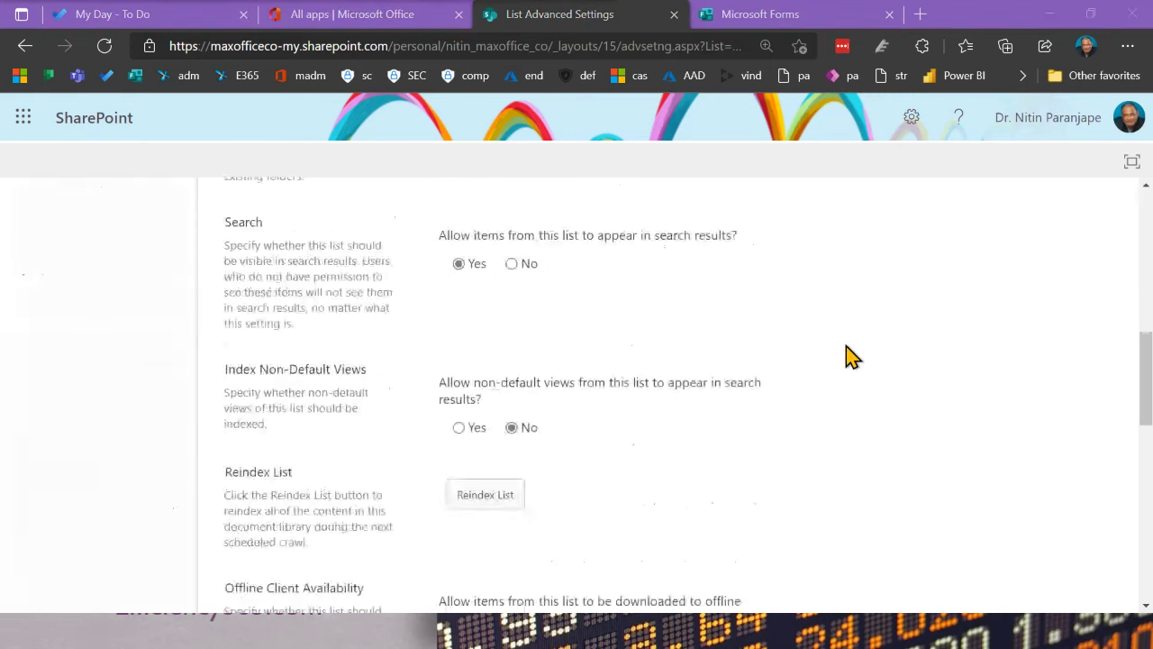
scroll(850, 355, "up", 15)
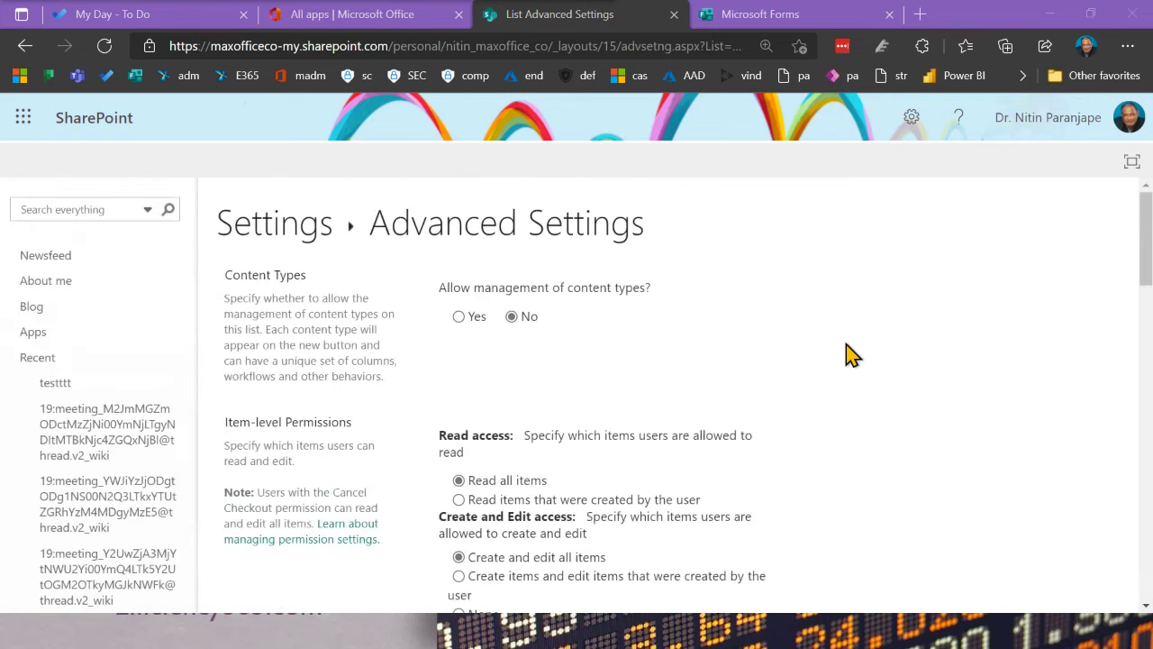
scroll(850, 355, "down", 3)
scroll(849, 355, "down", 2)
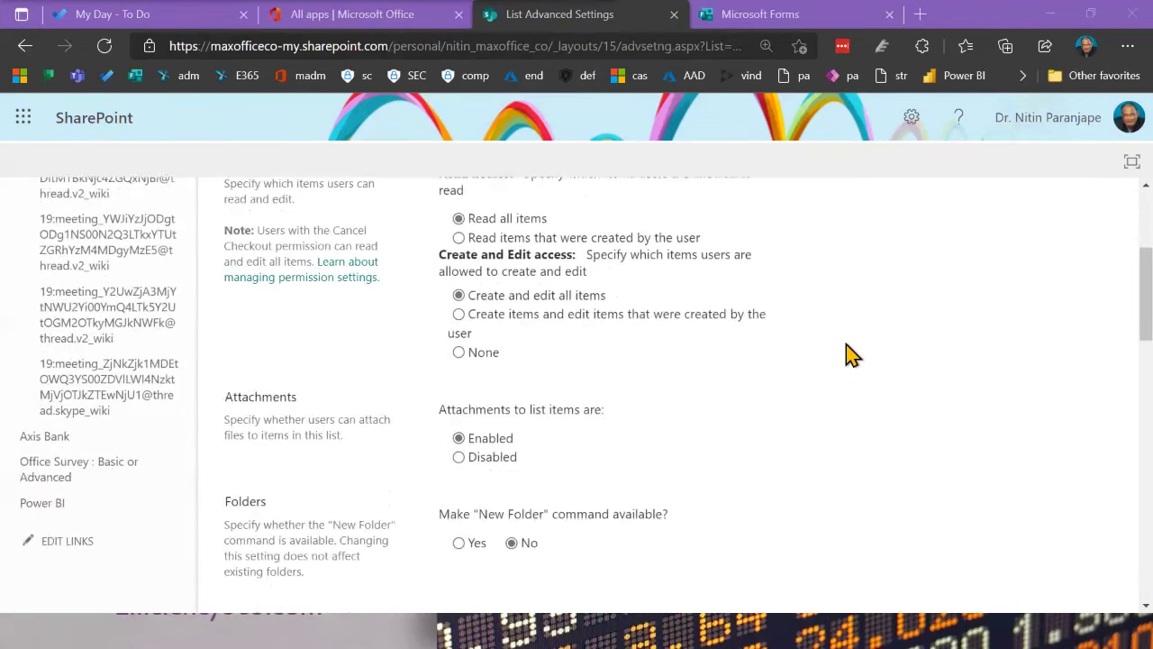
scroll(849, 355, "up", 2)
scroll(849, 355, "down", 1)
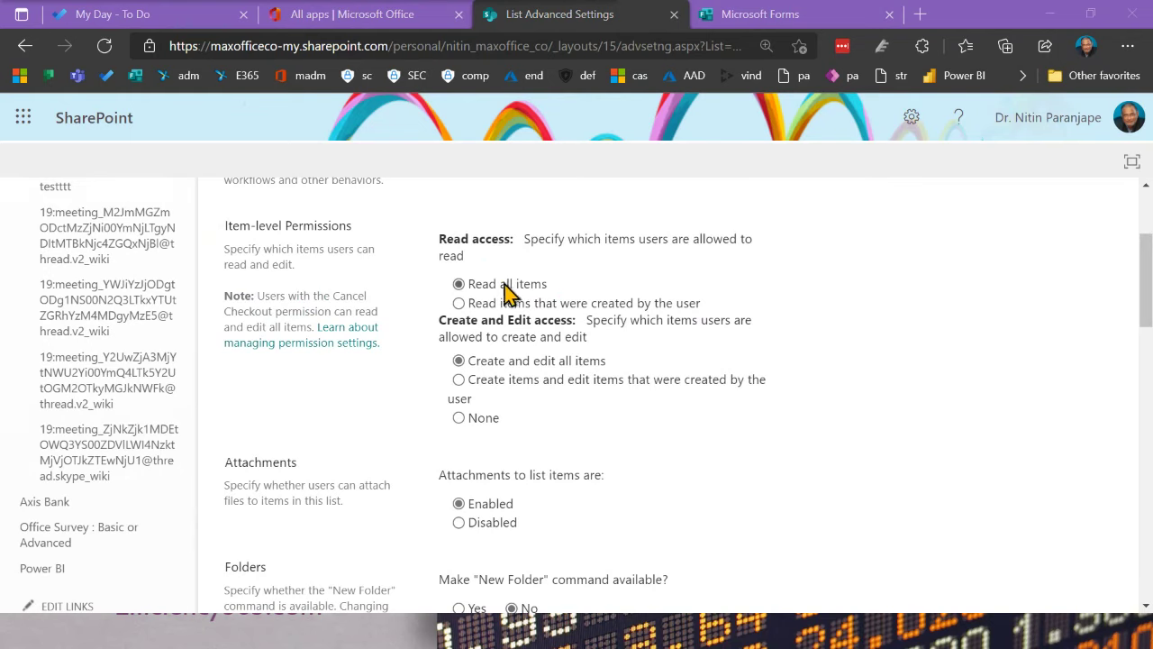
left_click(459, 304)
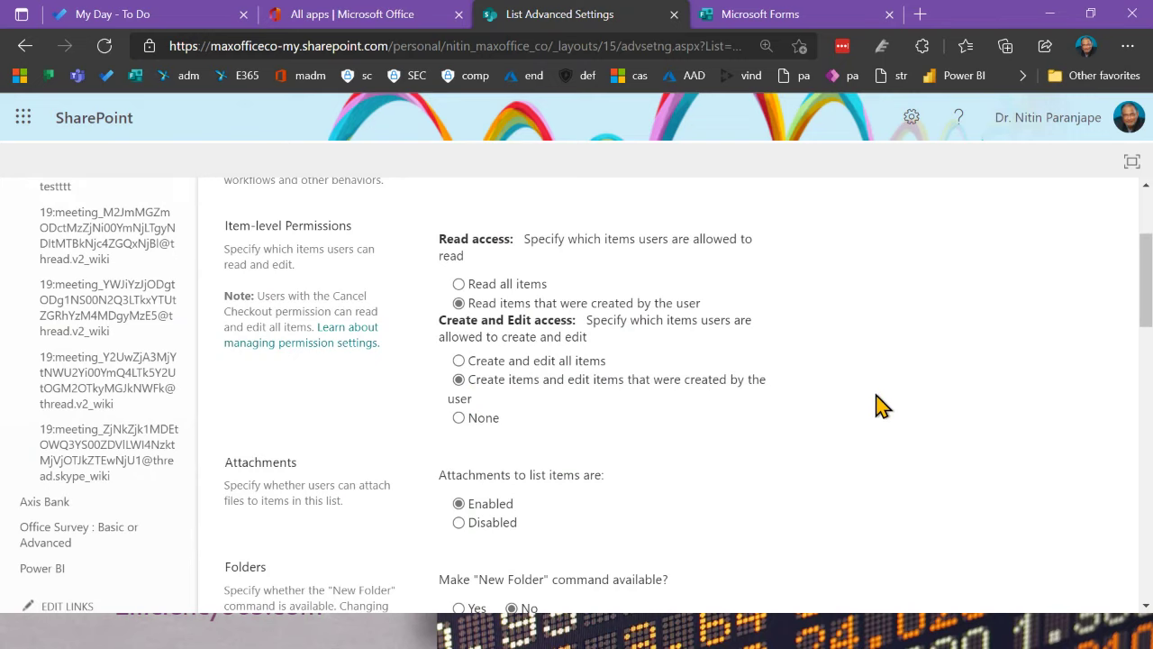
scroll(881, 406, "down", 15)
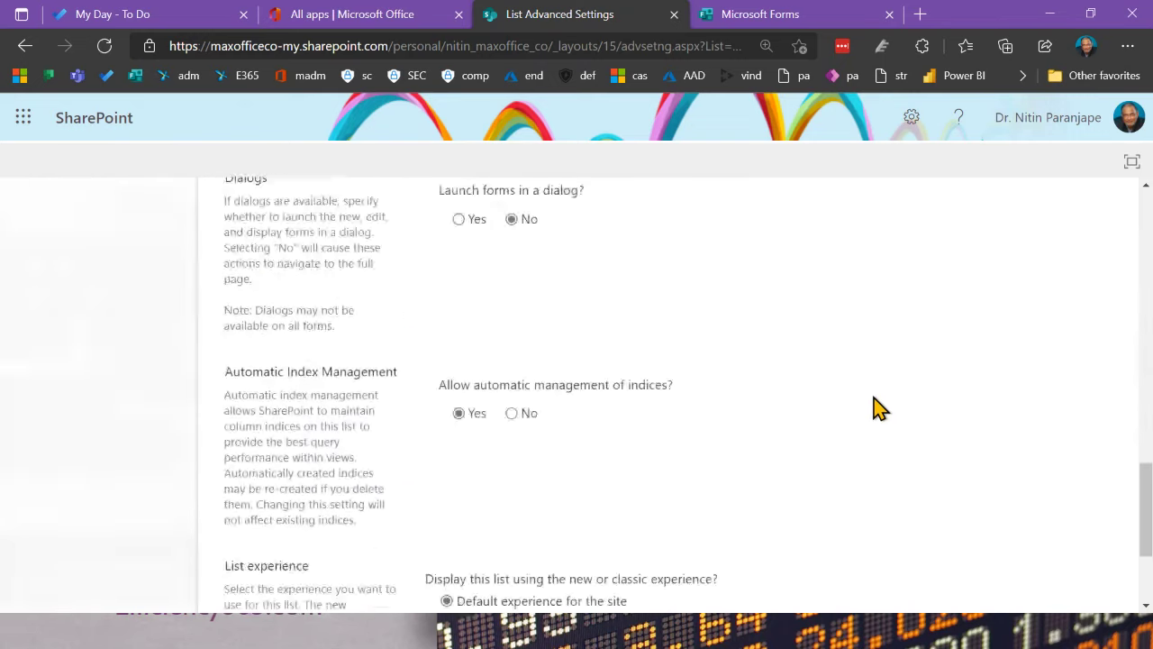
left_click(671, 522)
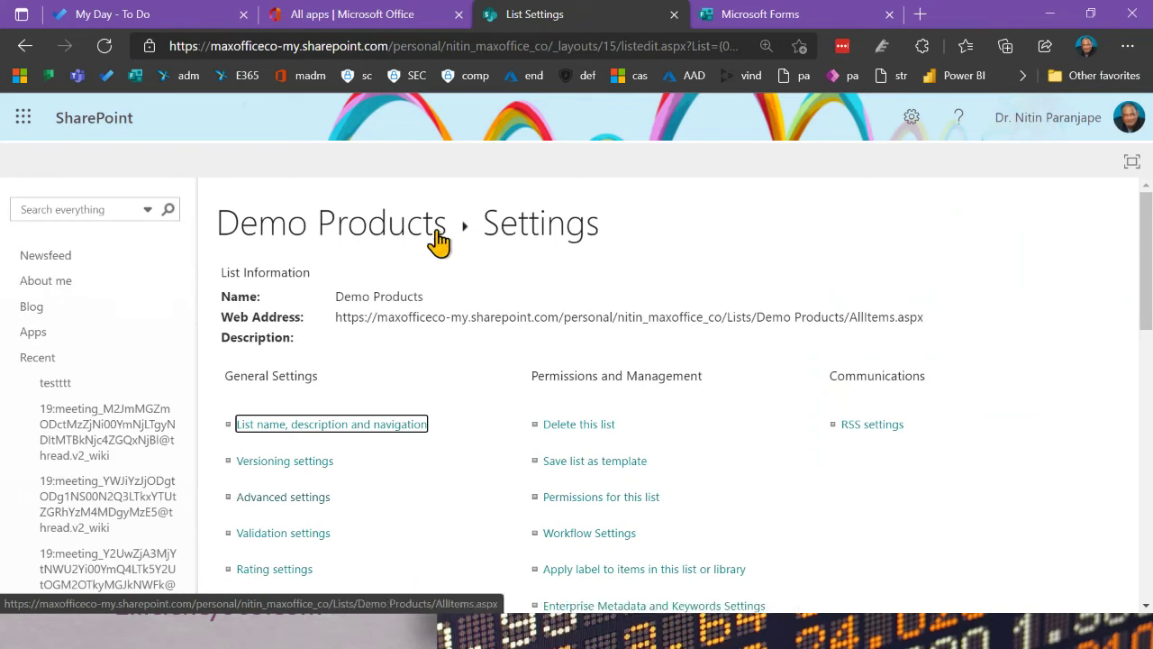
Step: Reopen the shared list from the email, try entering Gloves, then reload the page
left_click(364, 226)
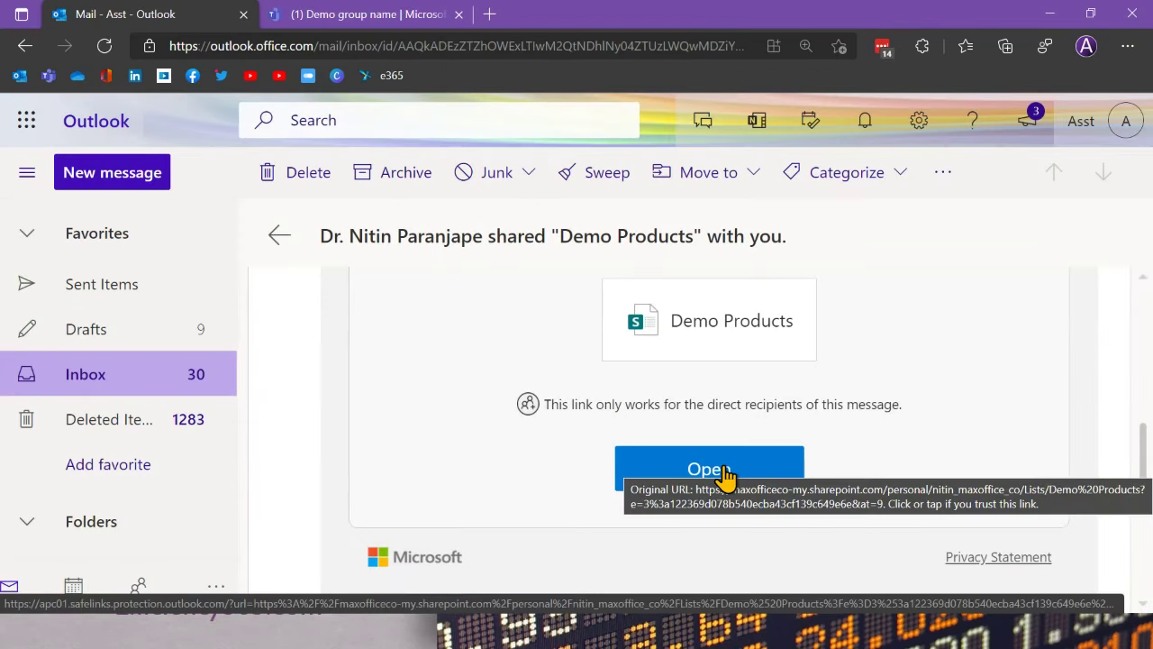
left_click(727, 476)
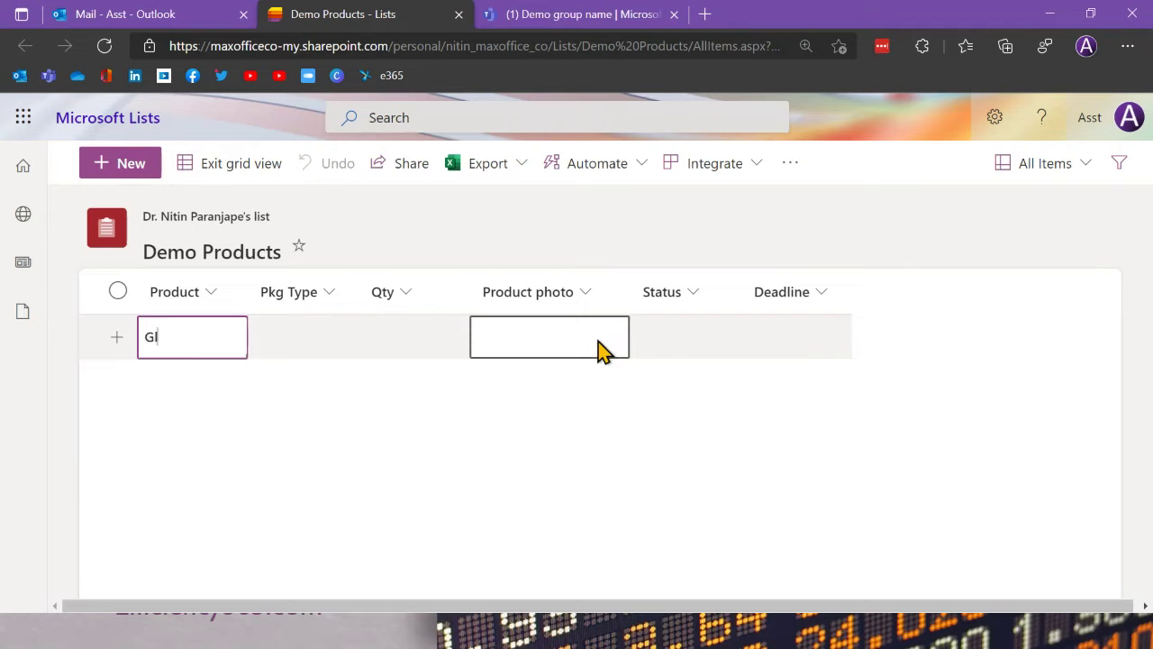
type("oves")
key("Tab")
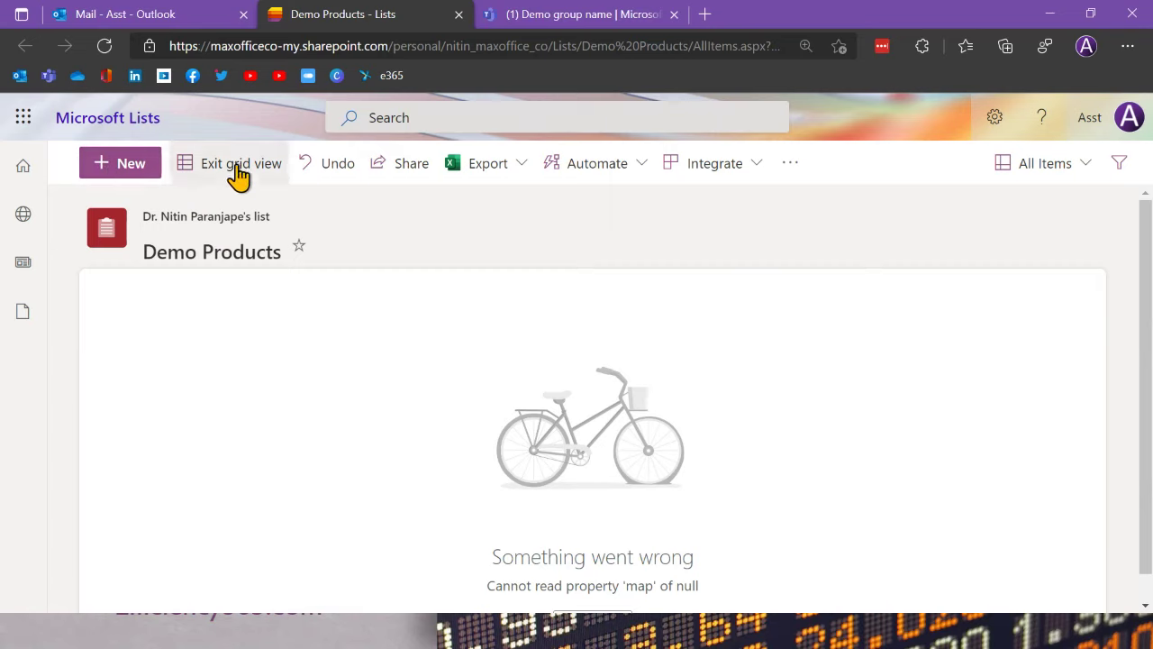
left_click(104, 46)
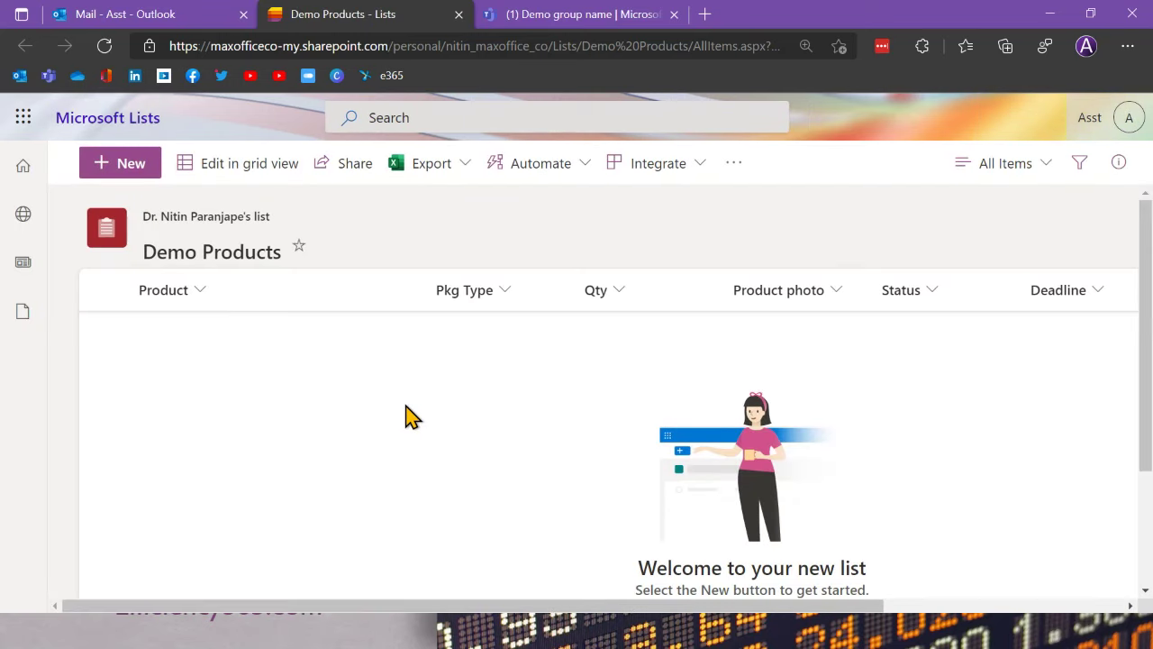
Step: In grid editing, start a Gloves item with its package type, then Retry after the error
left_click(249, 166)
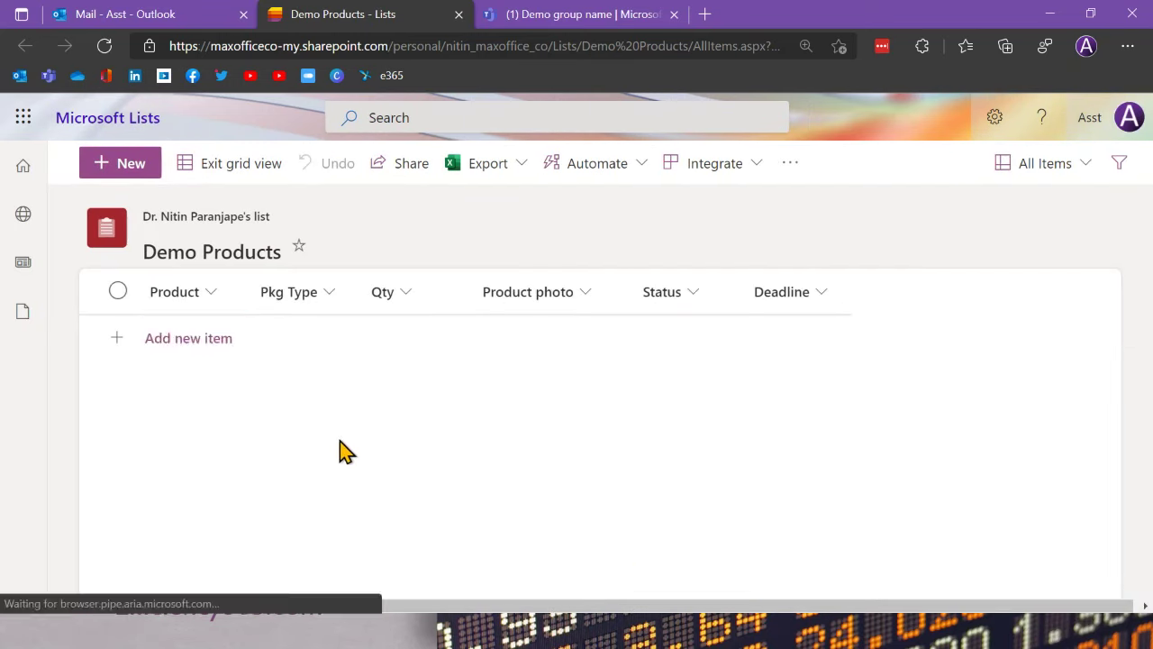
left_click(189, 338)
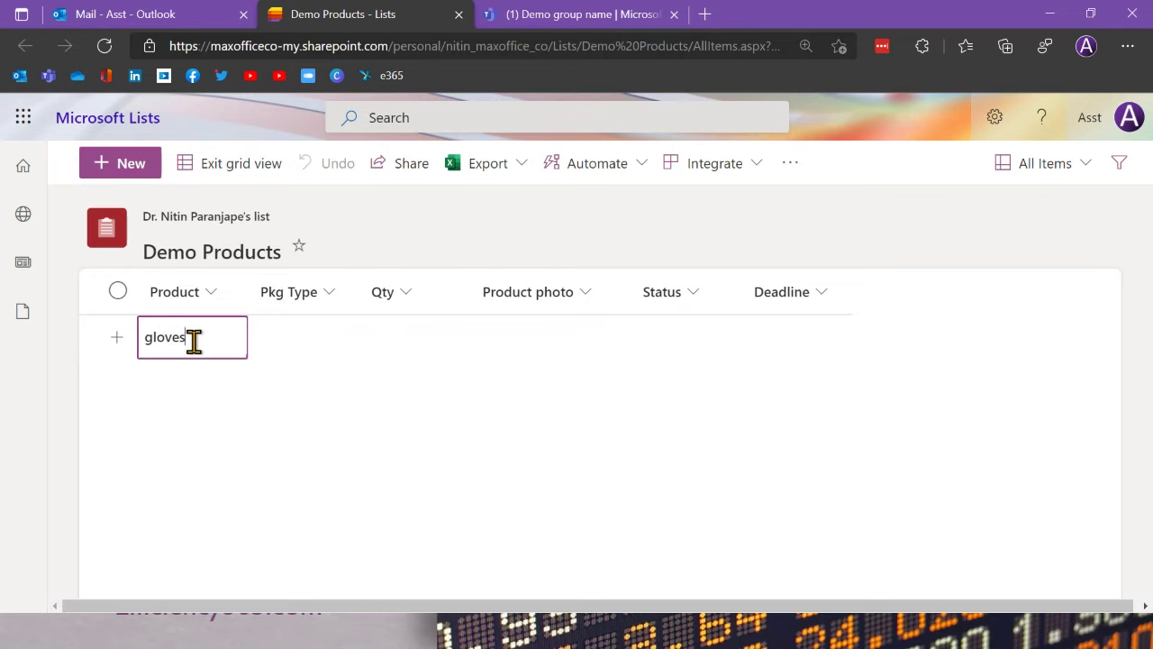
left_click(291, 334)
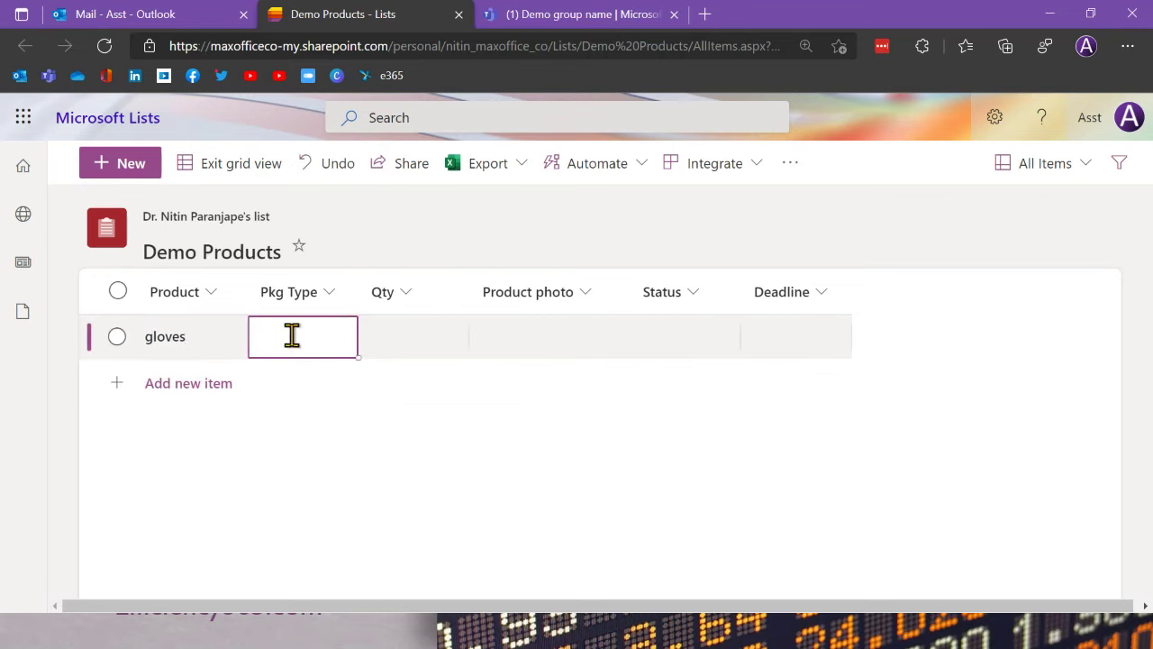
left_click(350, 333)
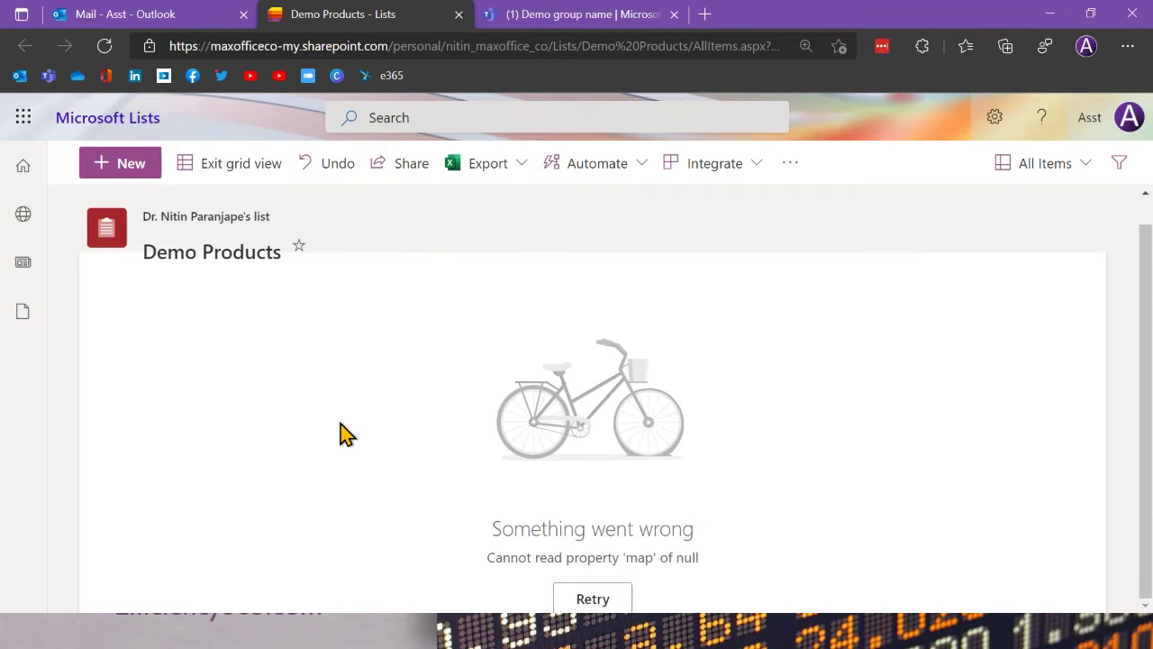
left_click(591, 599)
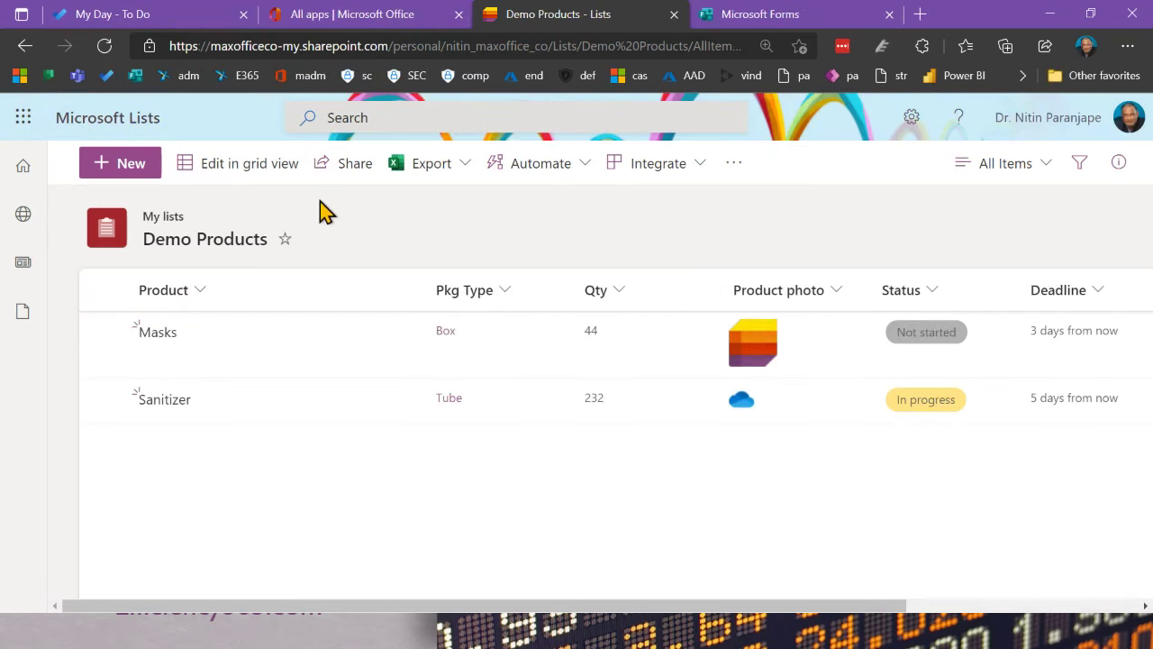
Step: Open Data Entry, review its Advanced settings, return to the list and show its access details
left_click(116, 122)
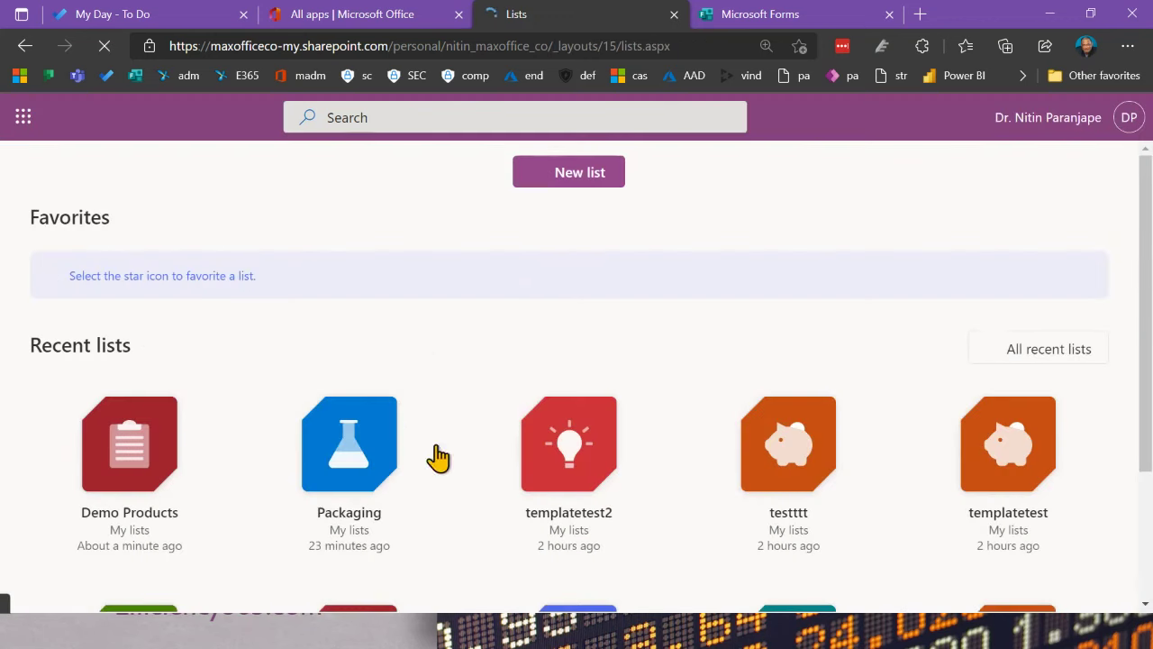
scroll(412, 419, "down", 3)
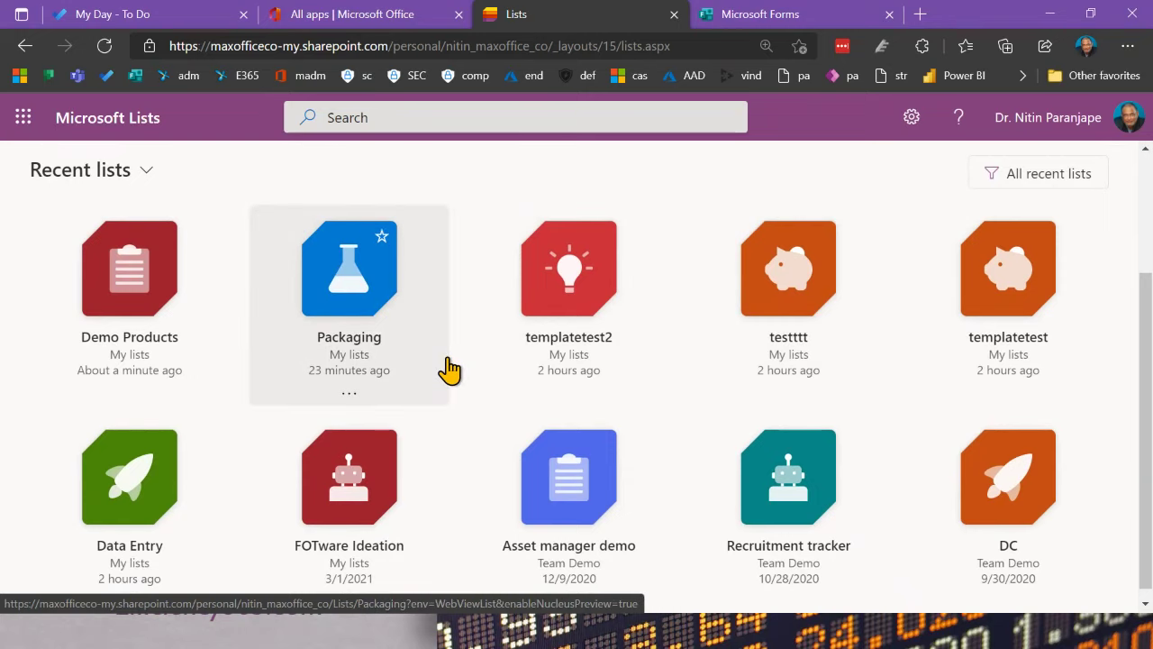
left_click(162, 476)
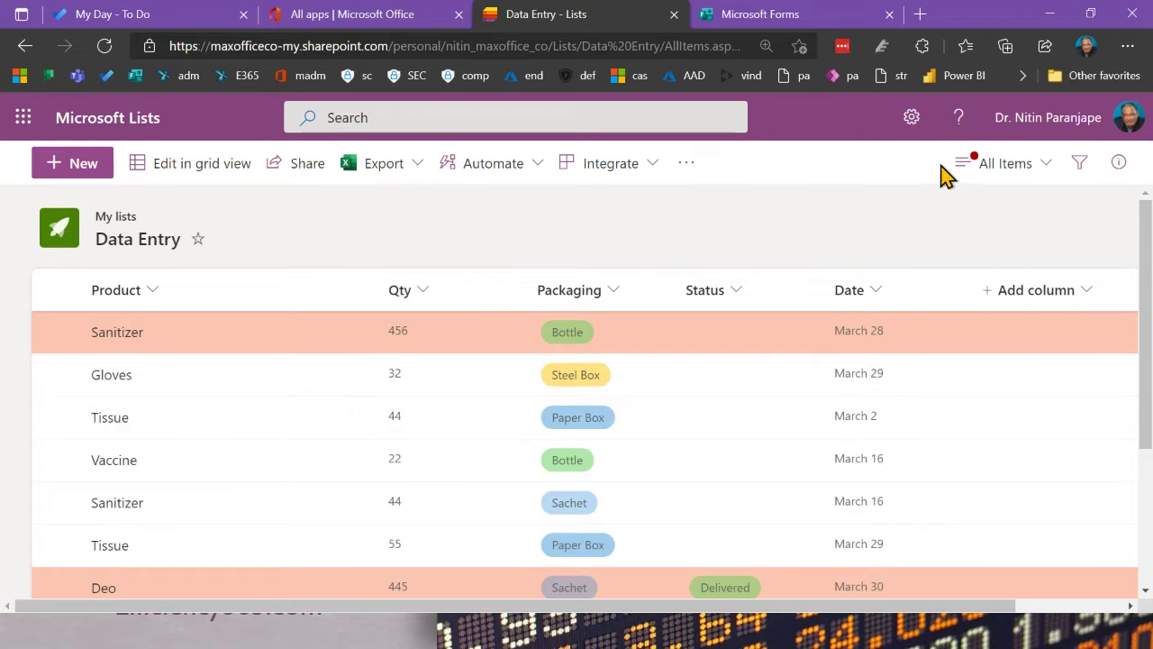
left_click(912, 117)
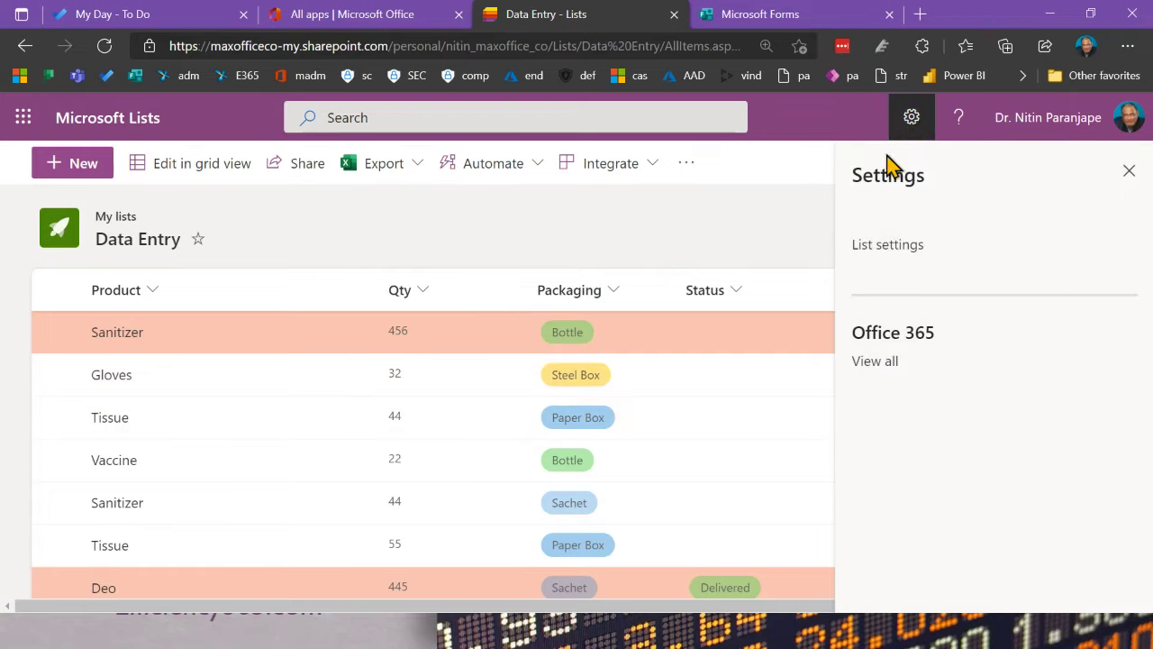
left_click(888, 246)
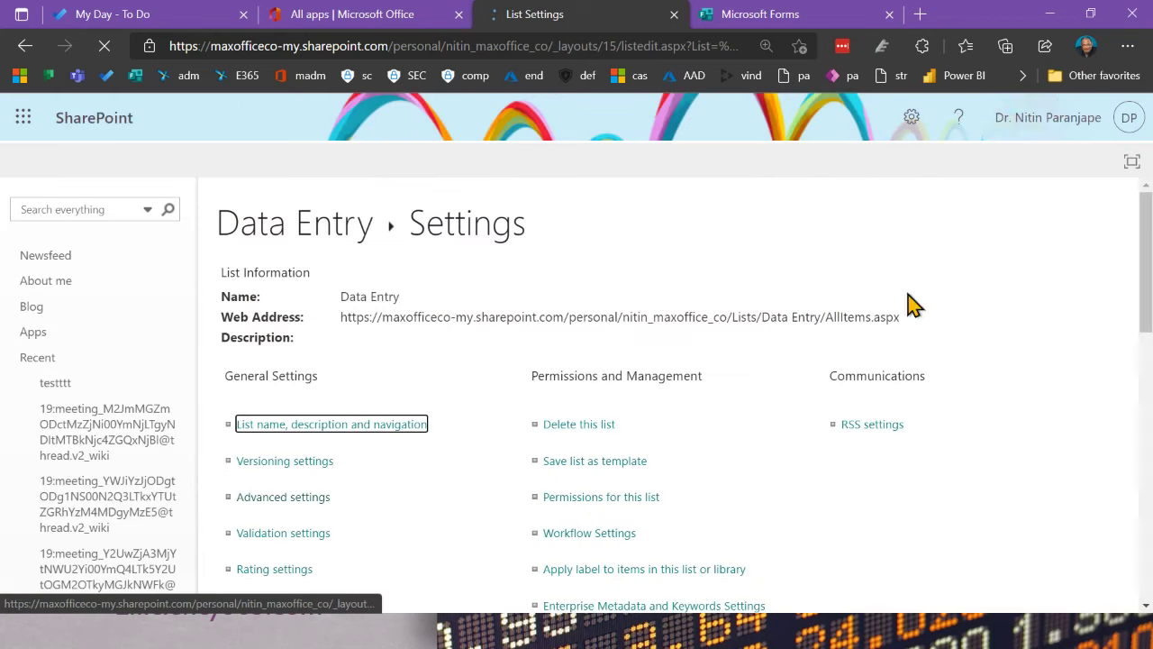
left_click(330, 501)
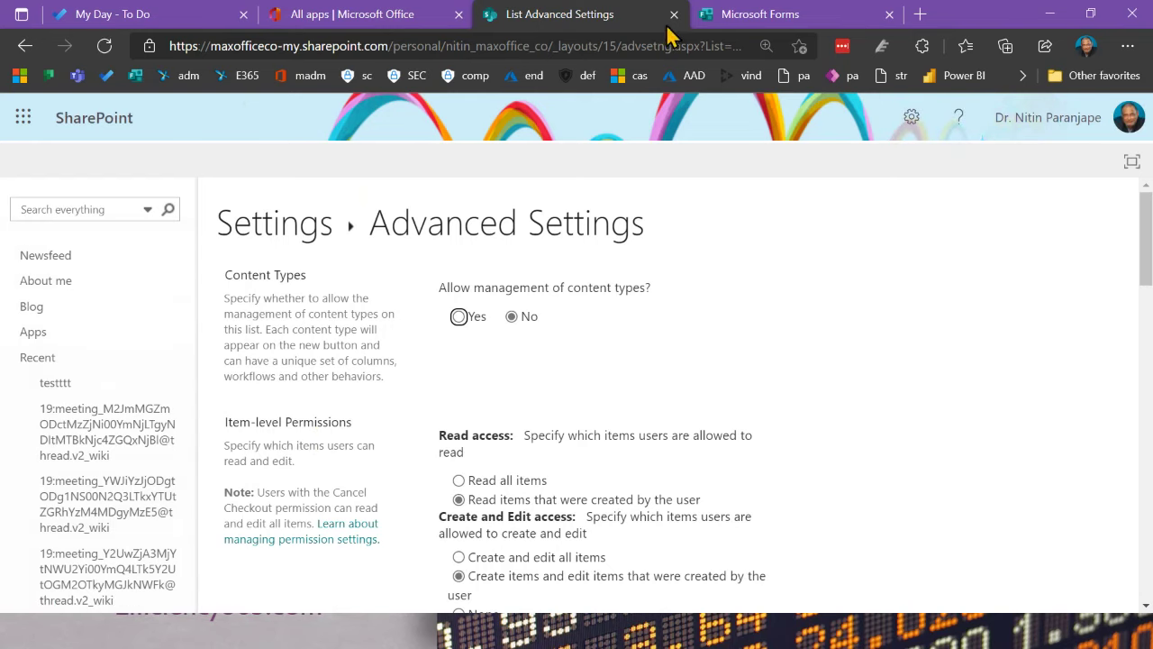
left_click(273, 229)
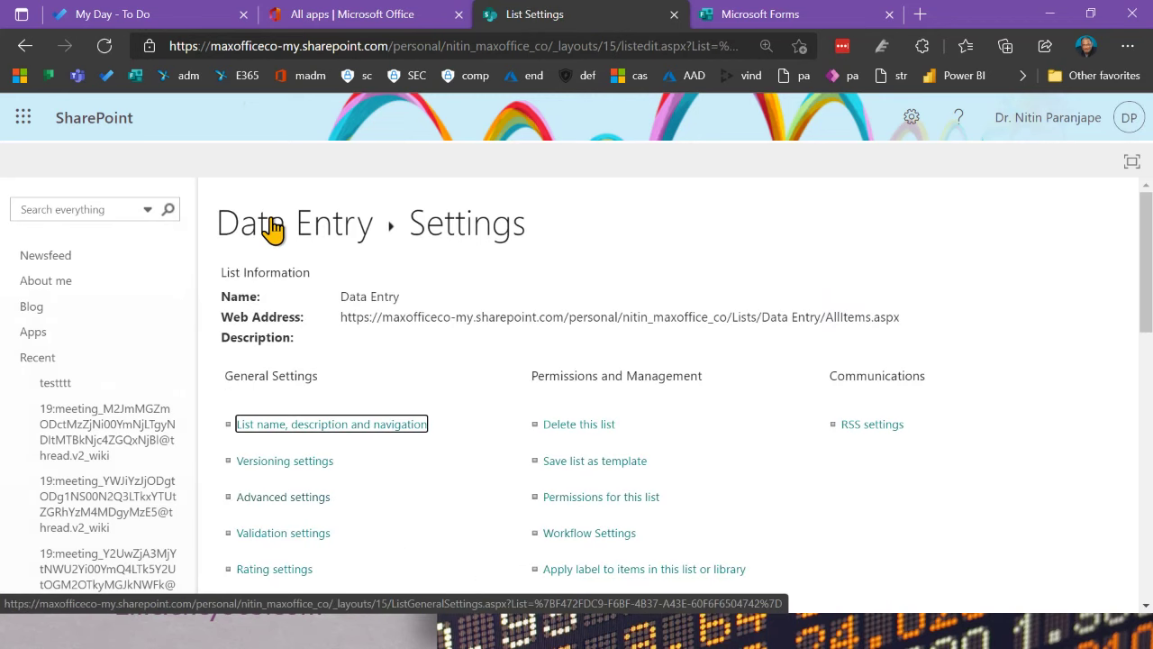
left_click(273, 229)
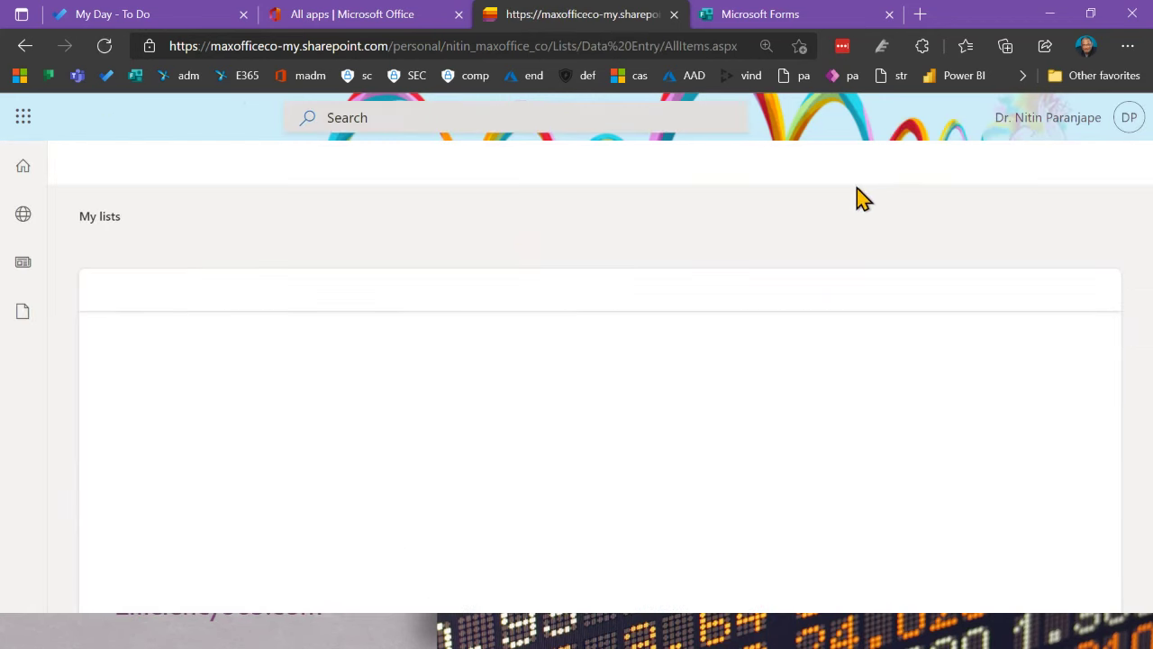
left_click(1118, 164)
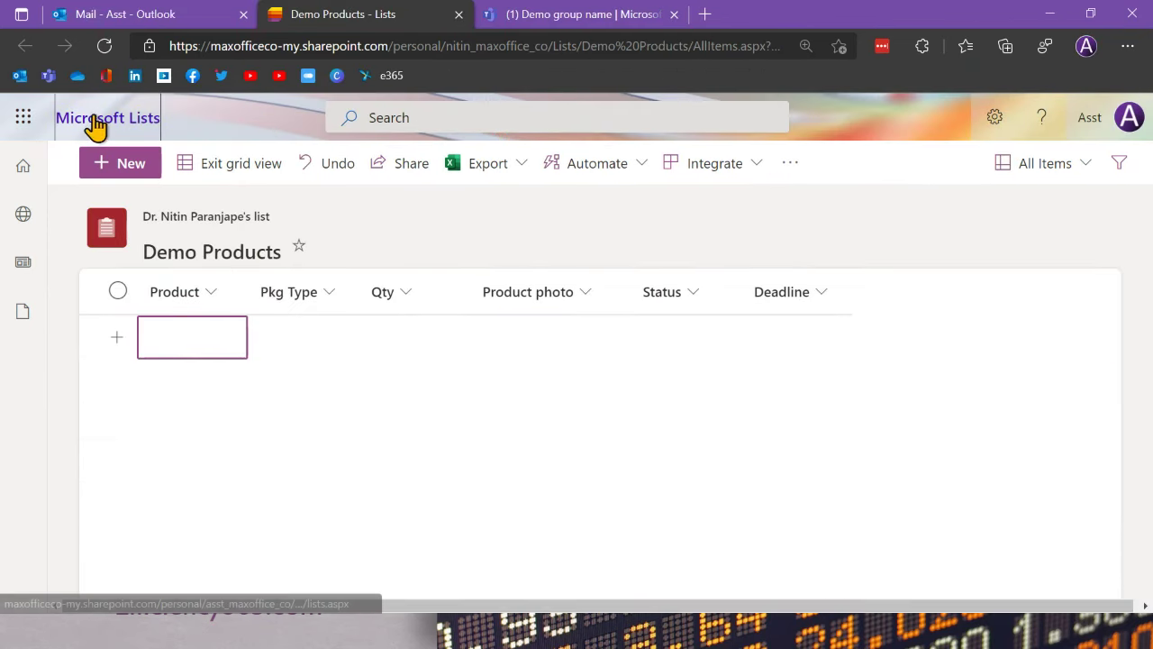
Step: Return to the Lists home and open Data Entry from Recent lists
left_click(95, 119)
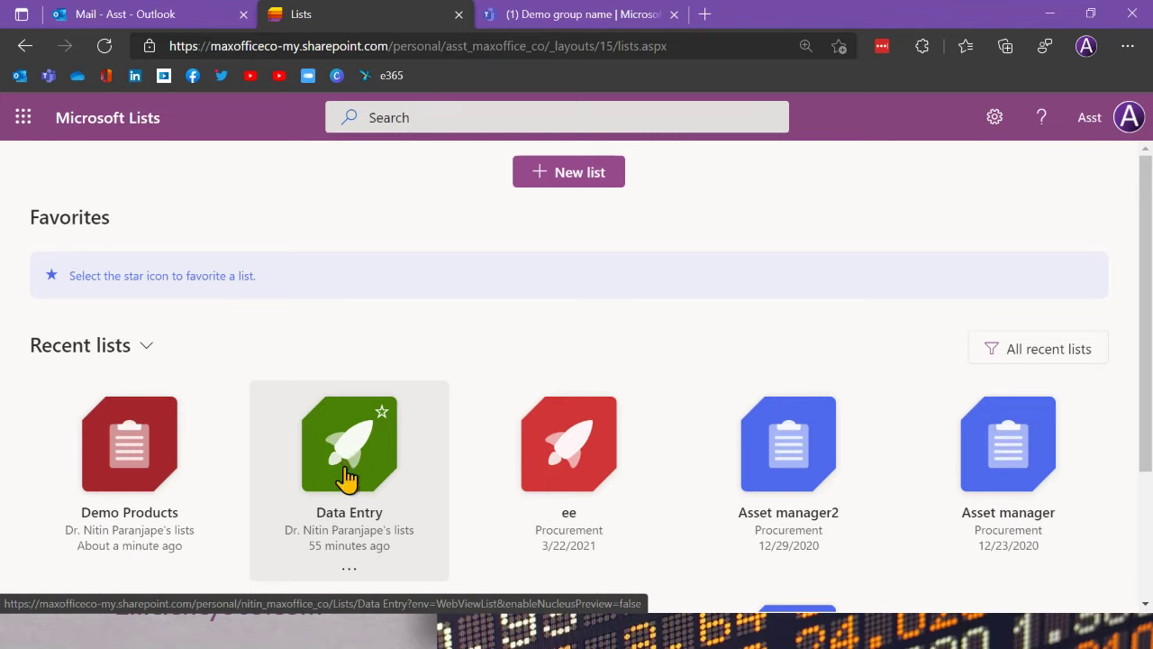
left_click(358, 464)
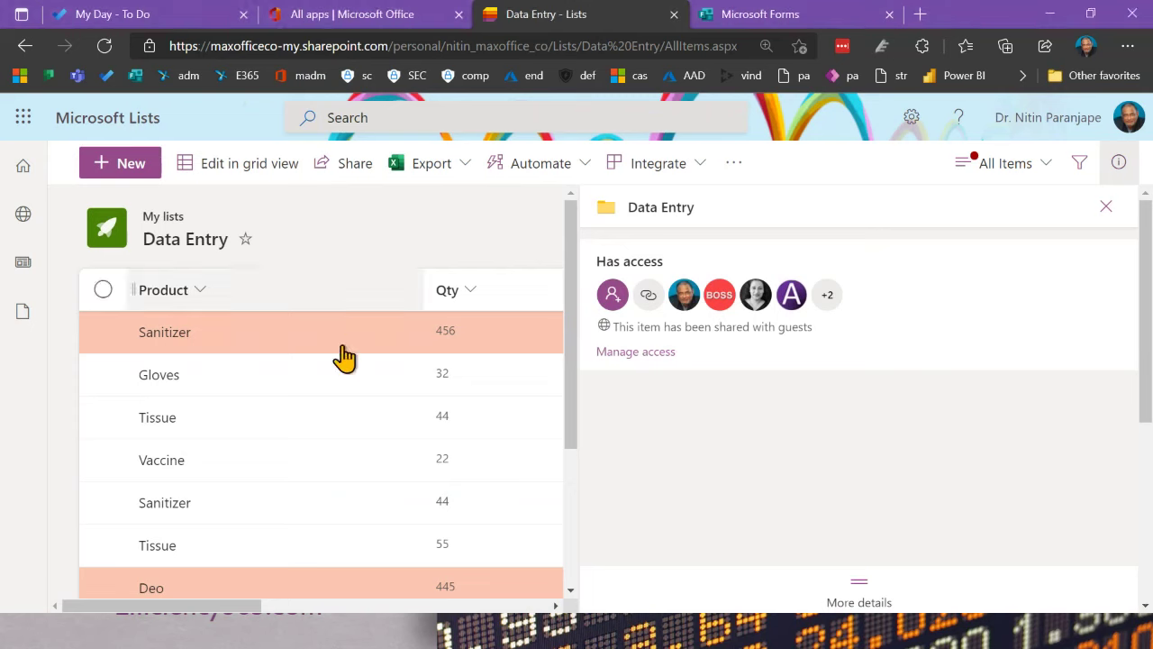
scroll(335, 360, "down", 5)
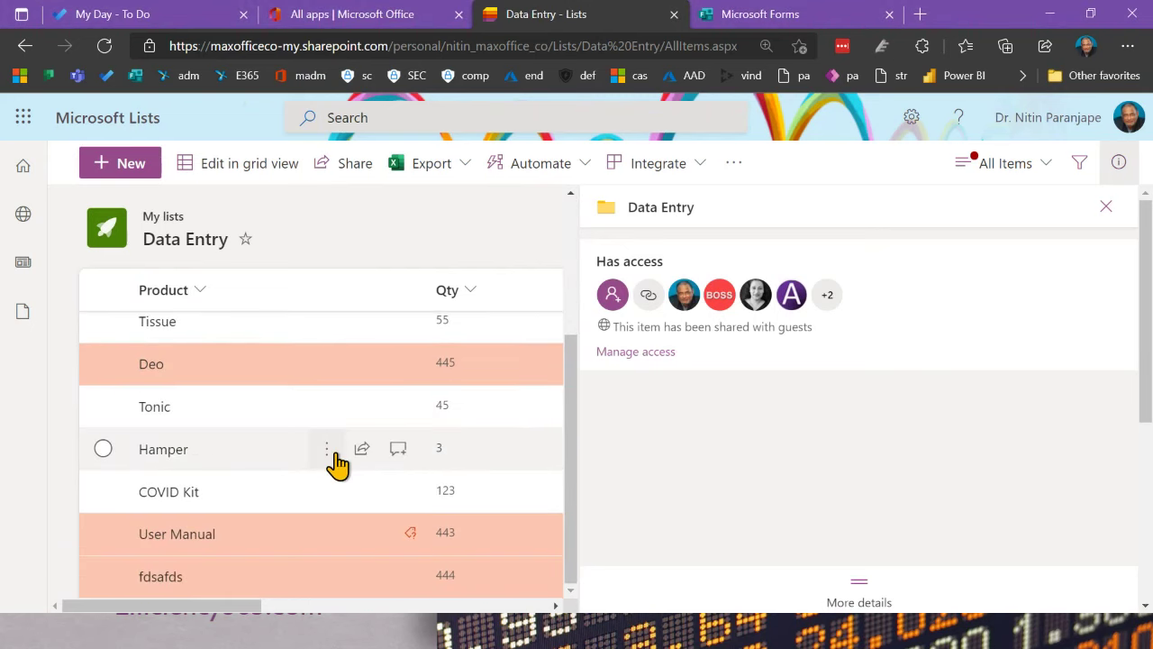
scroll(338, 462, "up", 3)
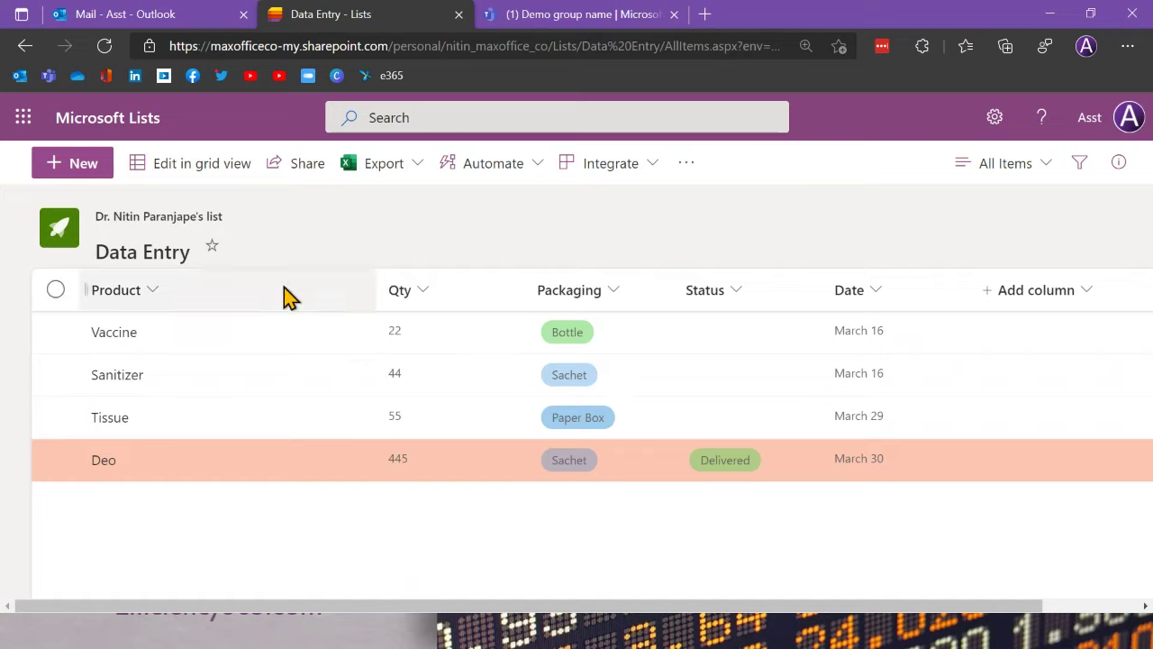
Step: Switch Data Entry to grid editing and close the access details pane
left_click(214, 181)
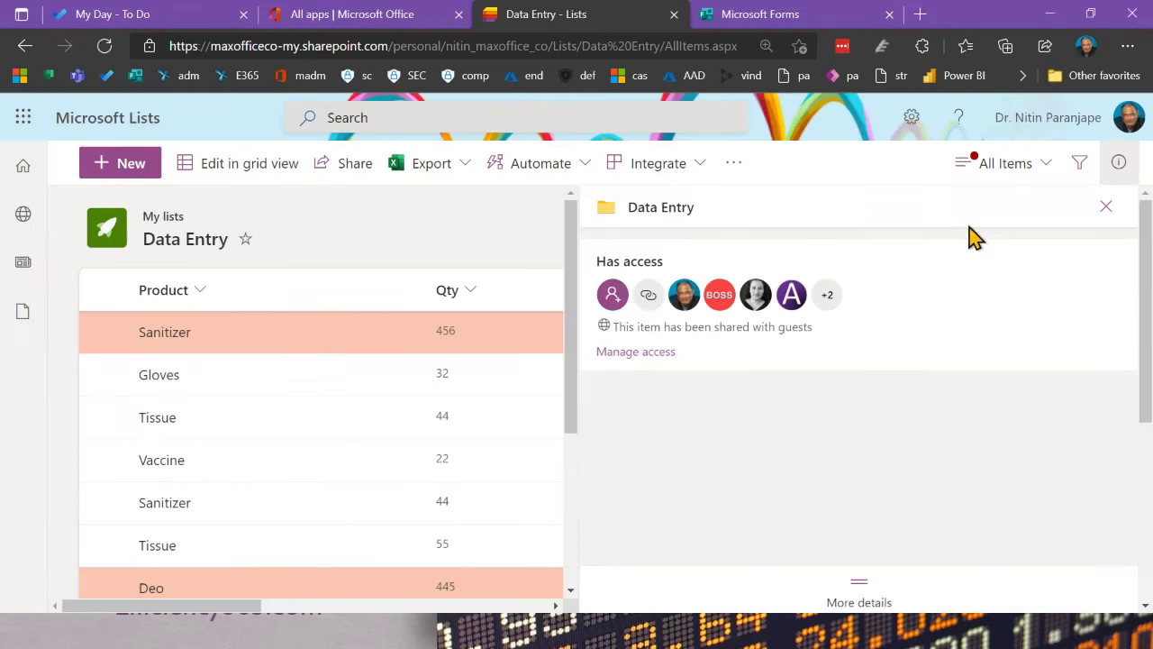
left_click(1108, 209)
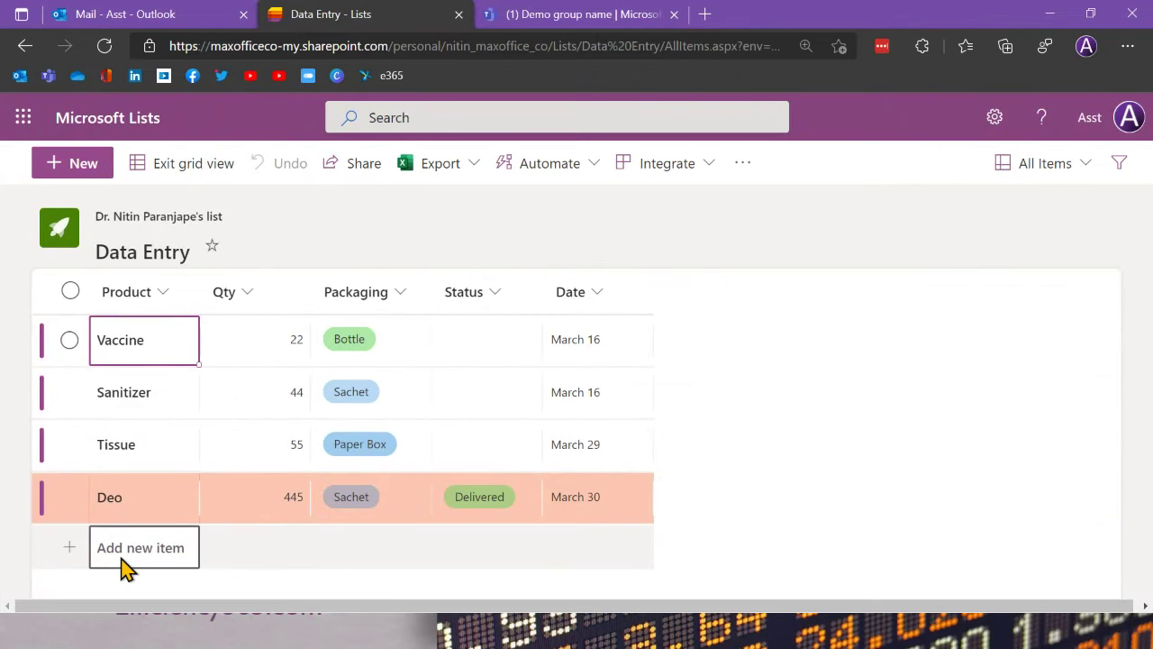
Step: Add a new item named Live Event with quantity 111
left_click(123, 559)
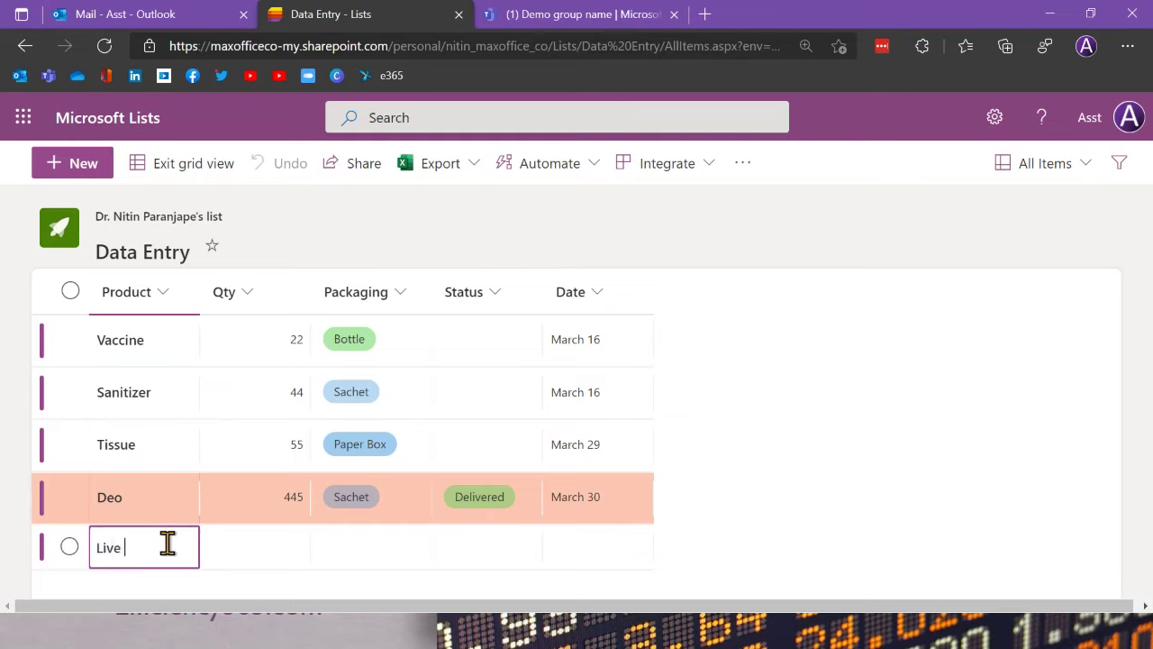
key("Tab")
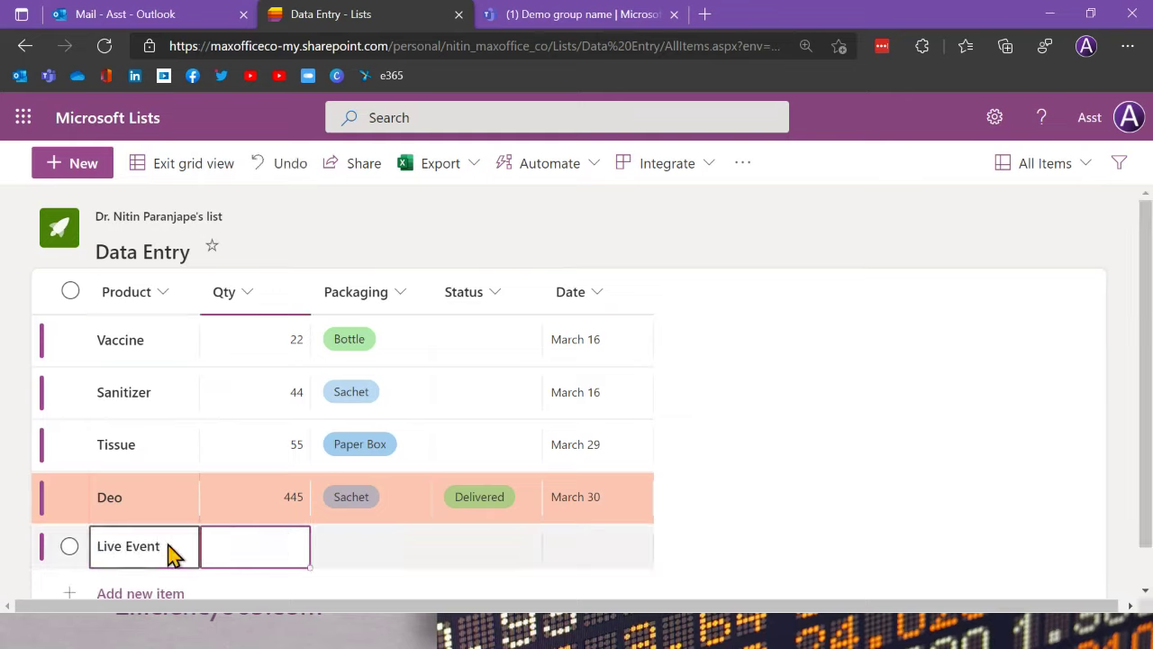
type("111")
key("Tab")
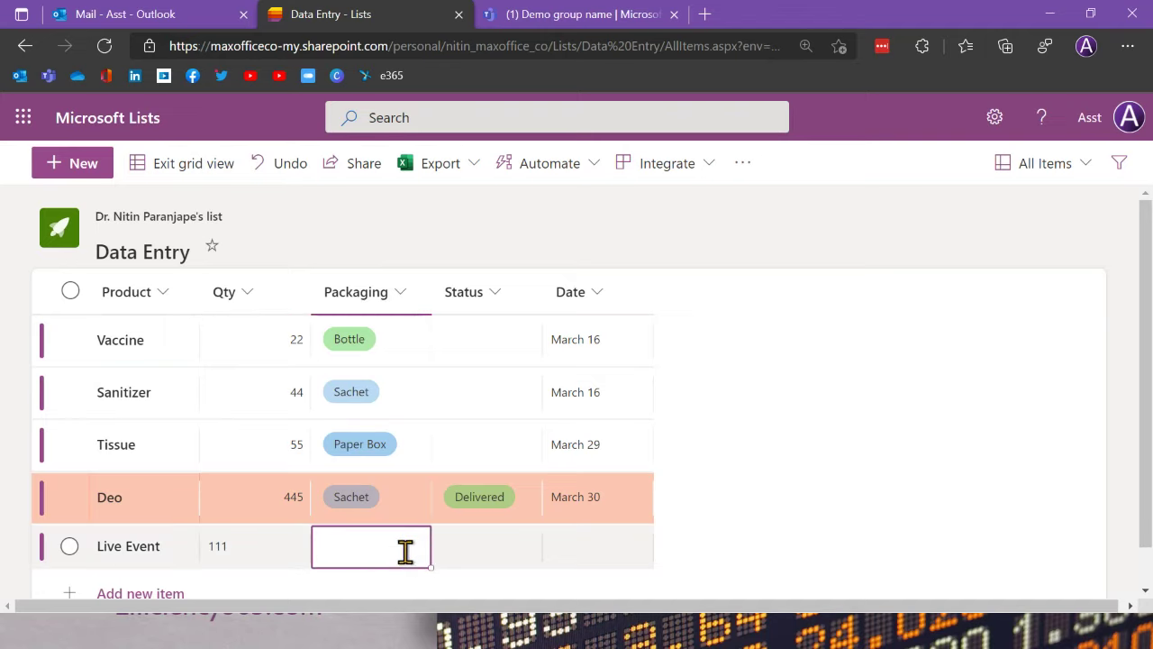
Step: Give Live Event Spray packaging, Cancelled status and a May 3, 2021 date, then save the row
left_click(407, 555)
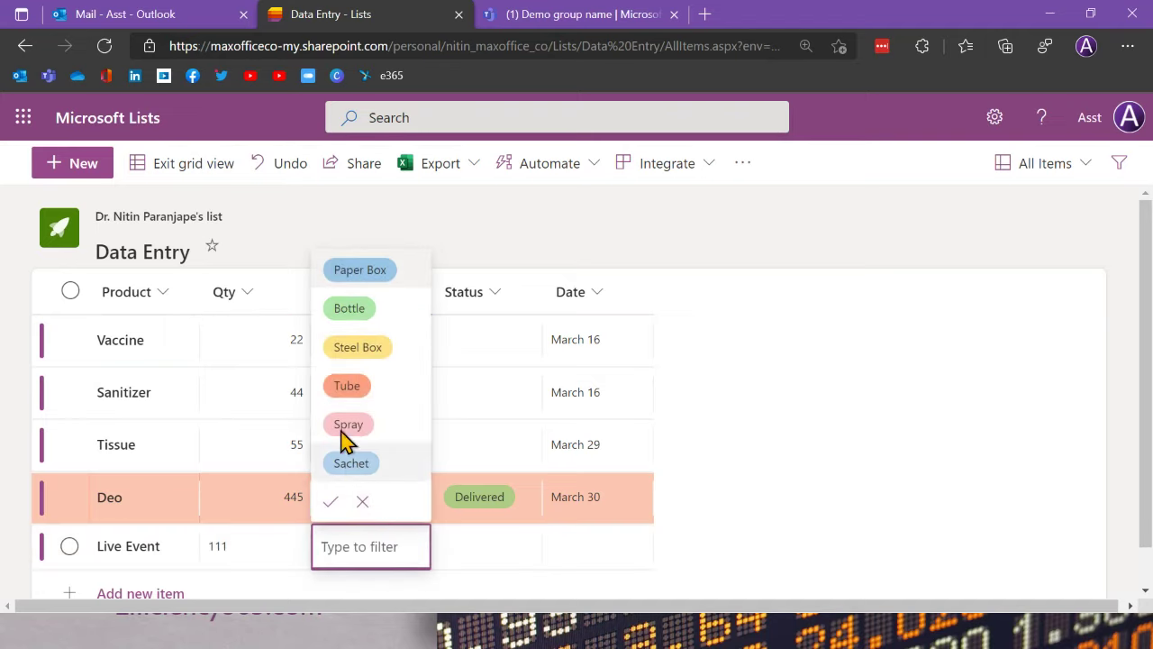
left_click(458, 546)
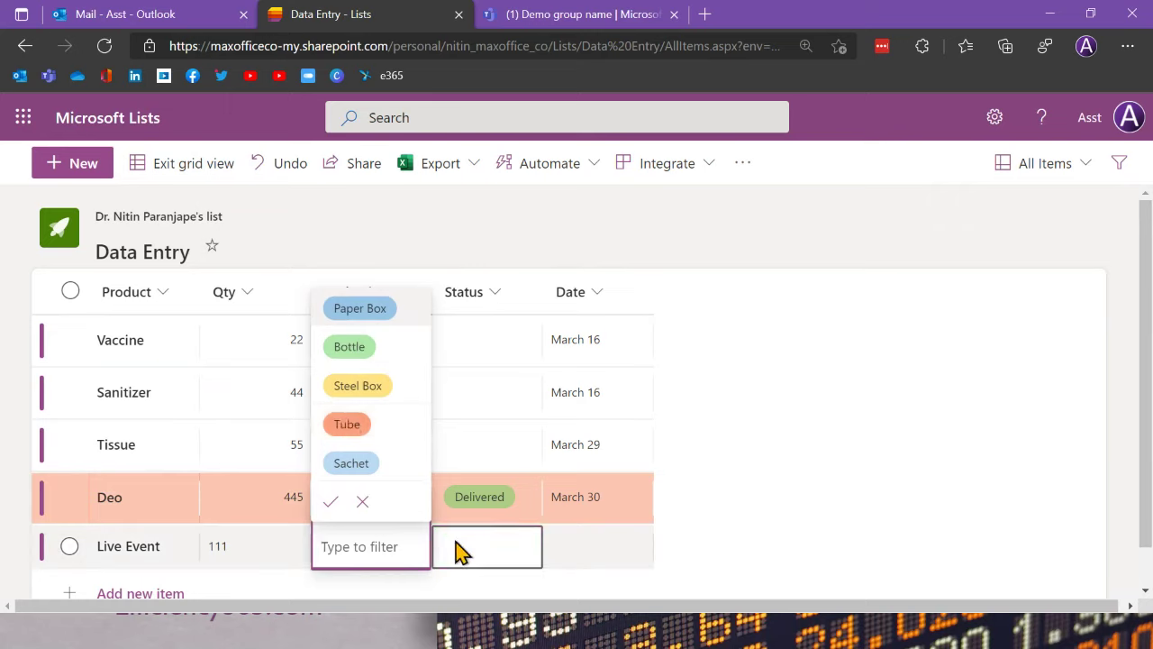
left_click(475, 554)
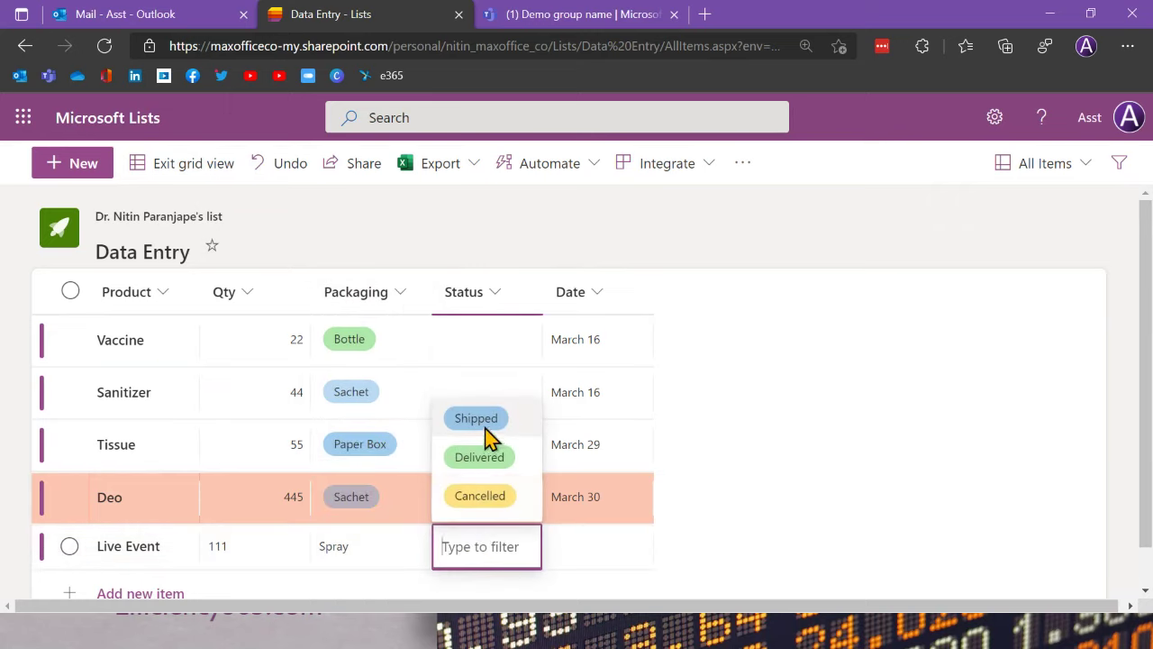
left_click(477, 497)
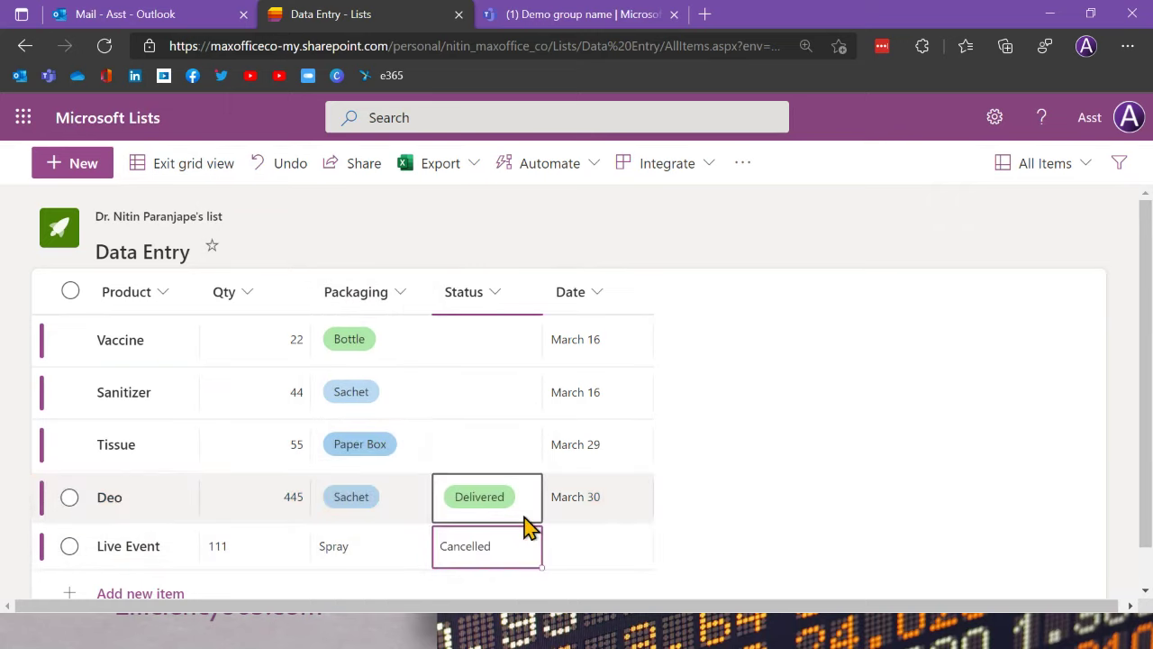
left_click(584, 554)
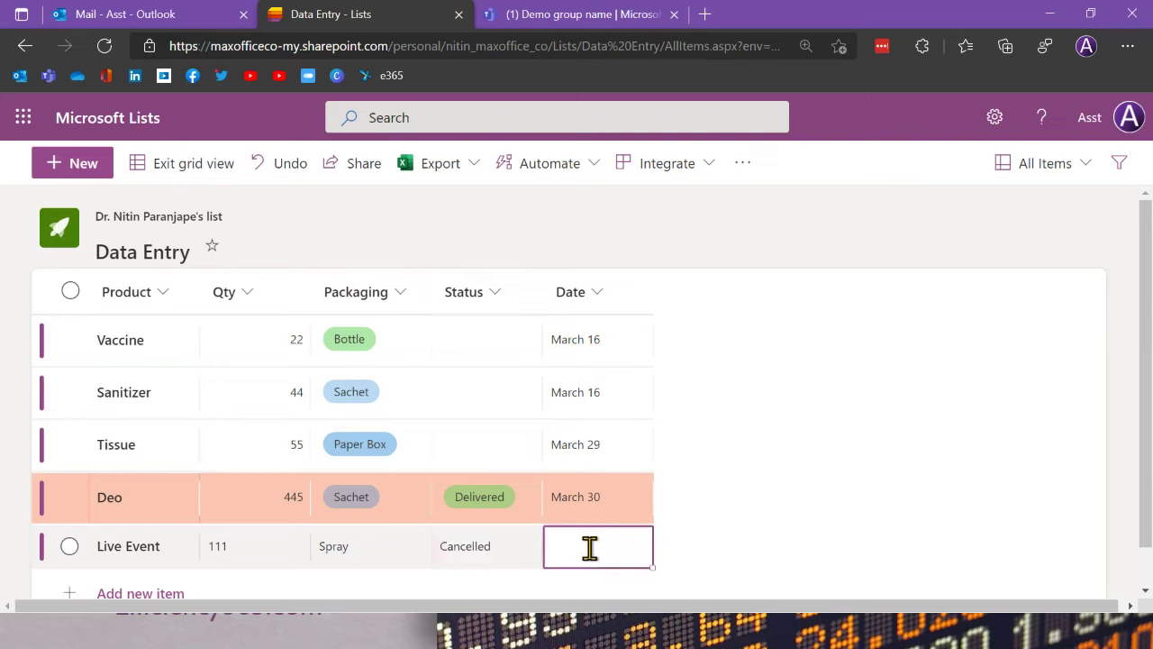
left_click(589, 549)
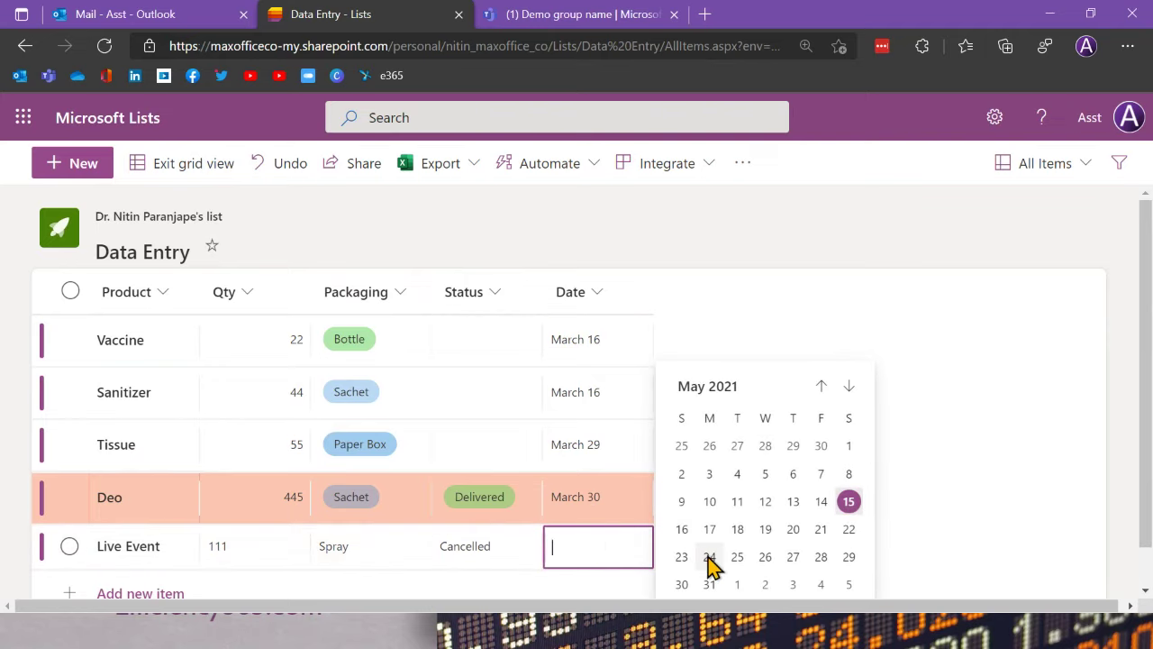
left_click(711, 476)
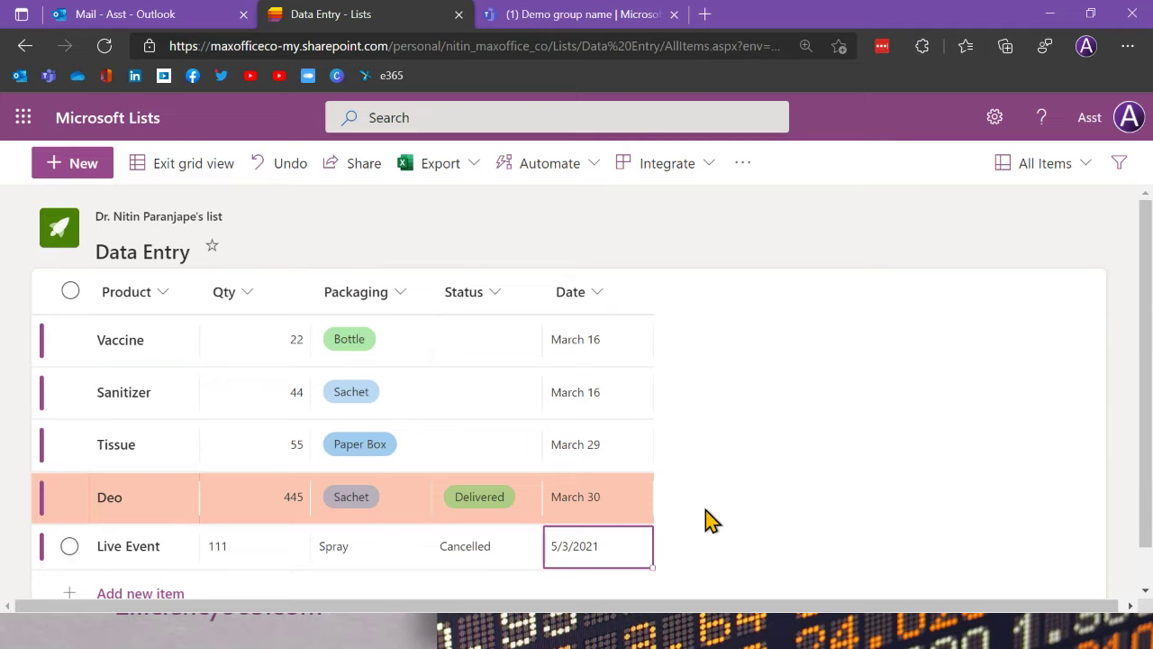
left_click(640, 499)
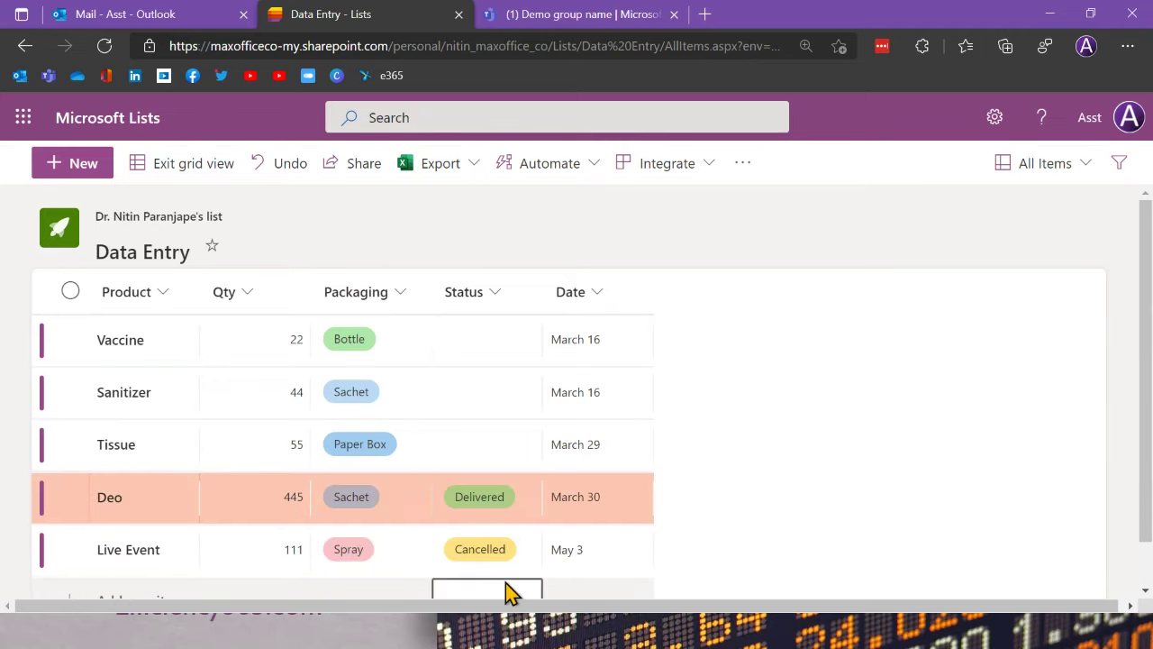
left_click(312, 556)
left_click(188, 561)
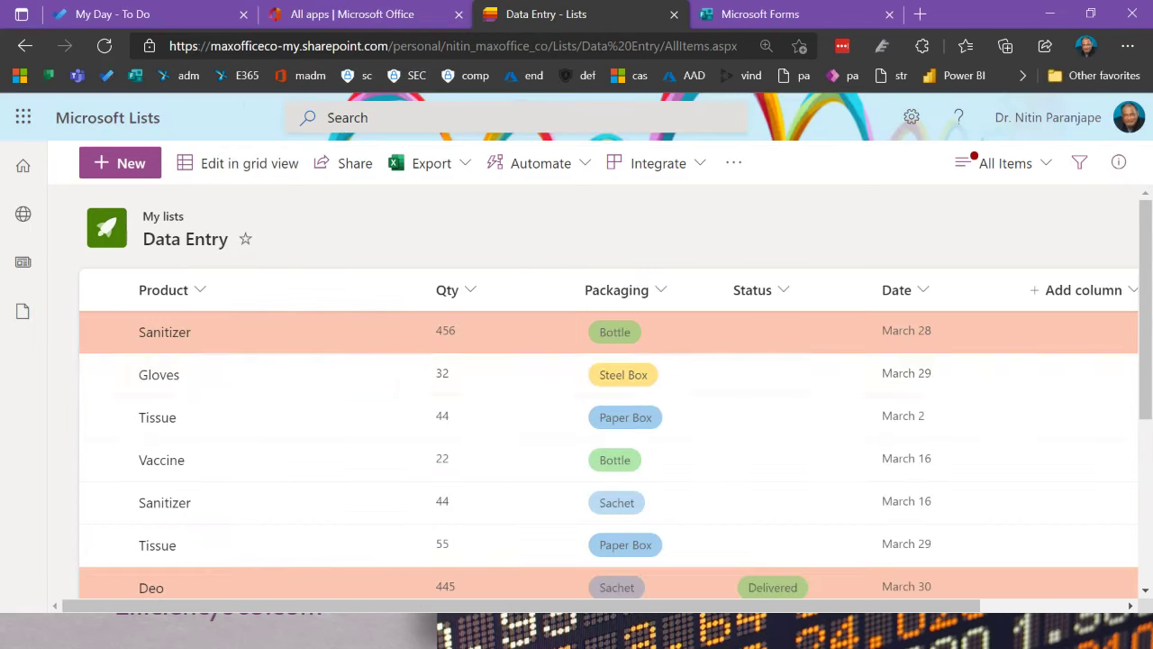
Step: Review the Live Event item's details and form options, then open its Send link sharing dialog
scroll(436, 450, "down", 5)
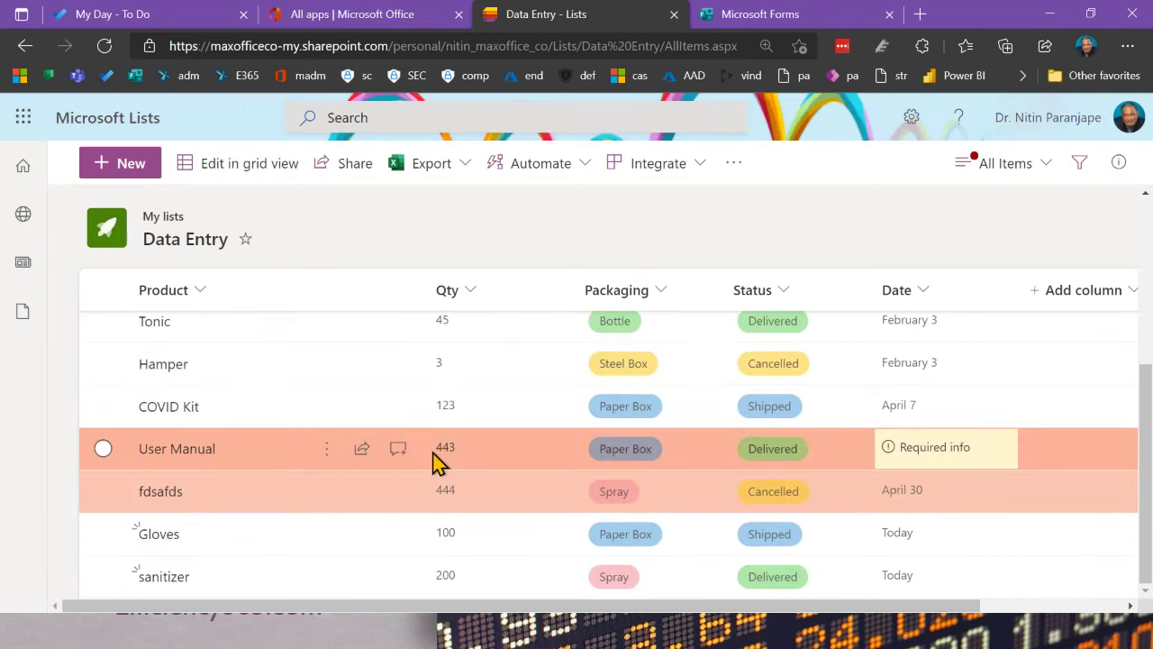
scroll(270, 559, "down", 2)
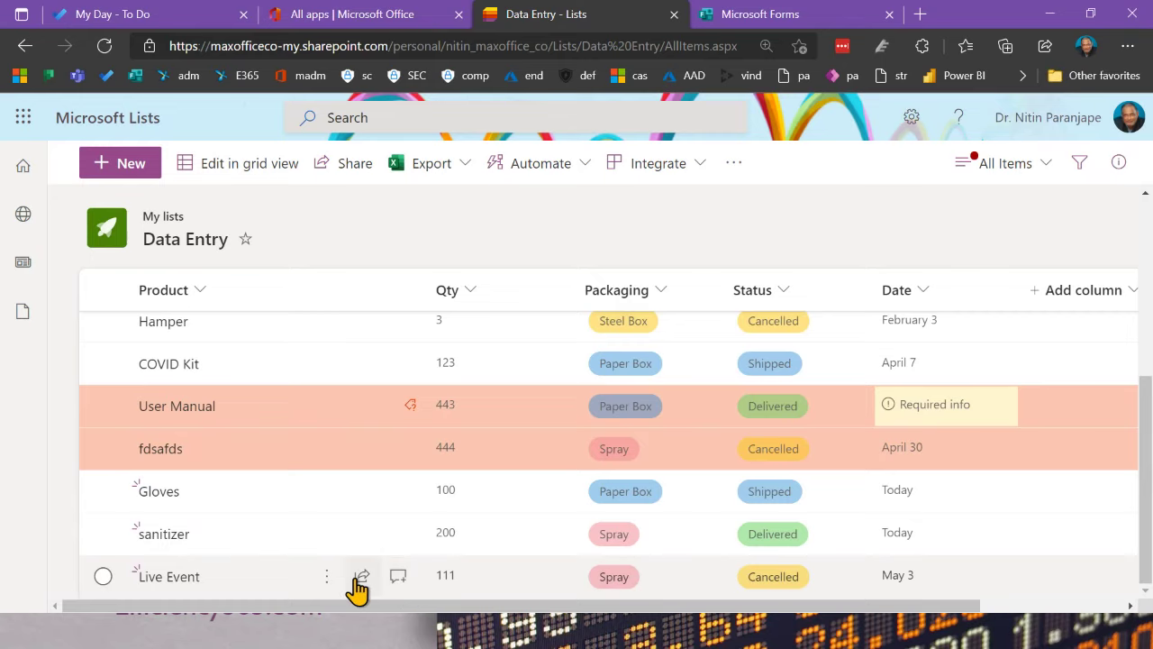
left_click(397, 576)
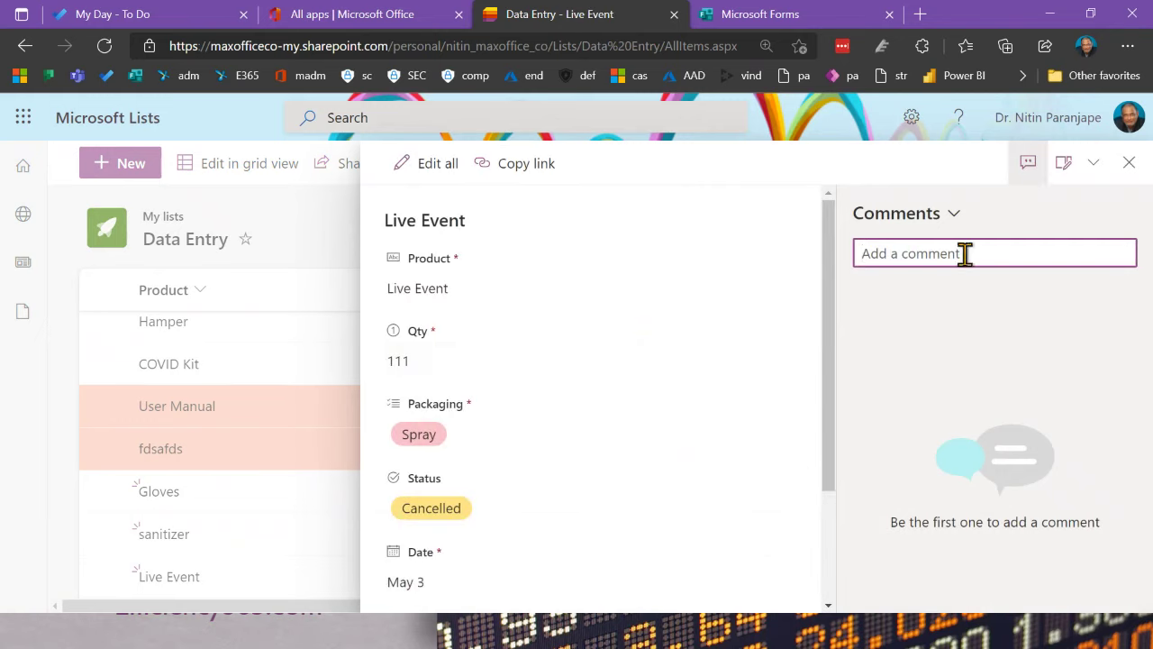
left_click(1094, 166)
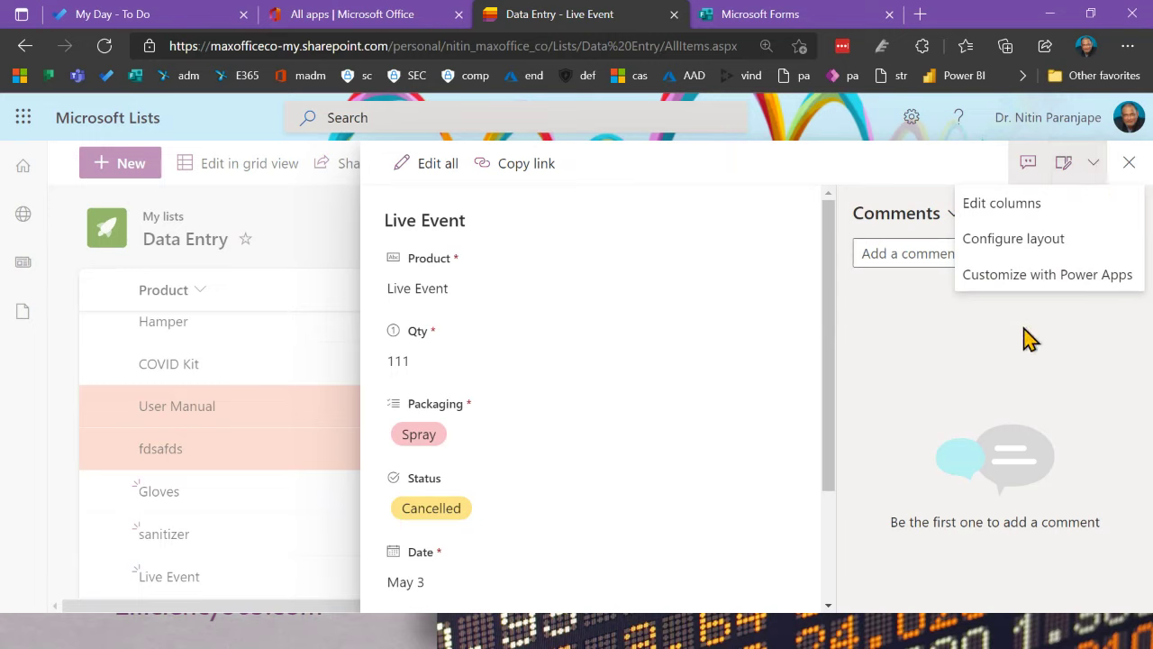
left_click(1128, 165)
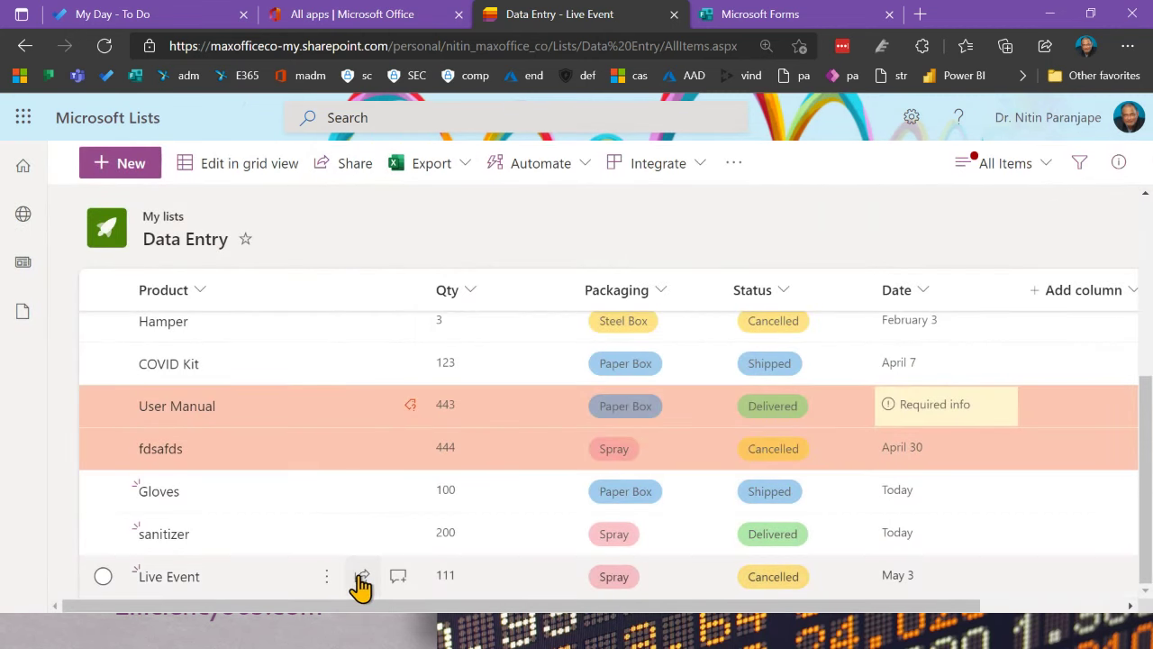
left_click(360, 579)
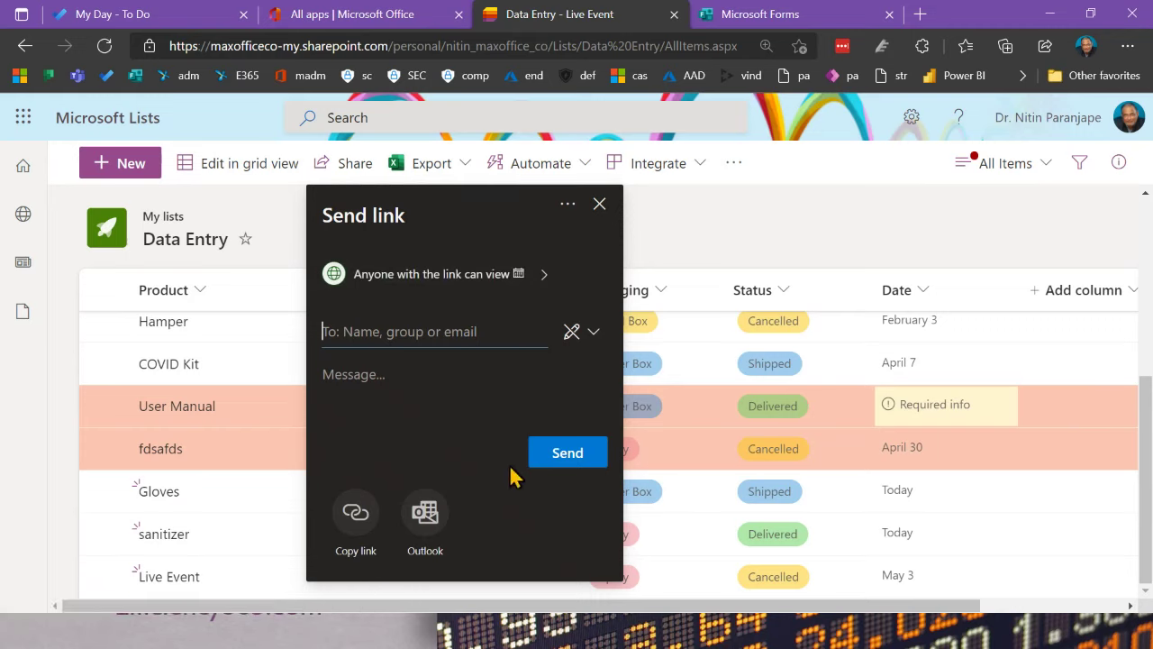
Step: Check who has access to the Live Event item under Manage access, then close the panel
left_click(569, 207)
left_click(539, 264)
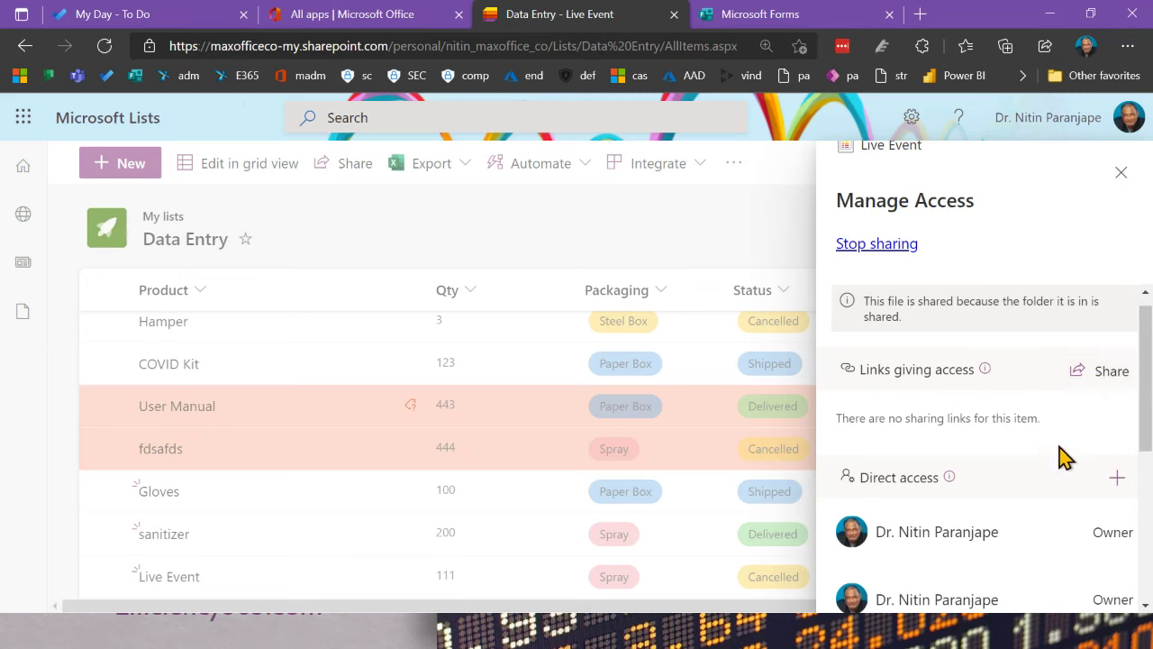
scroll(1057, 468, "down", 5)
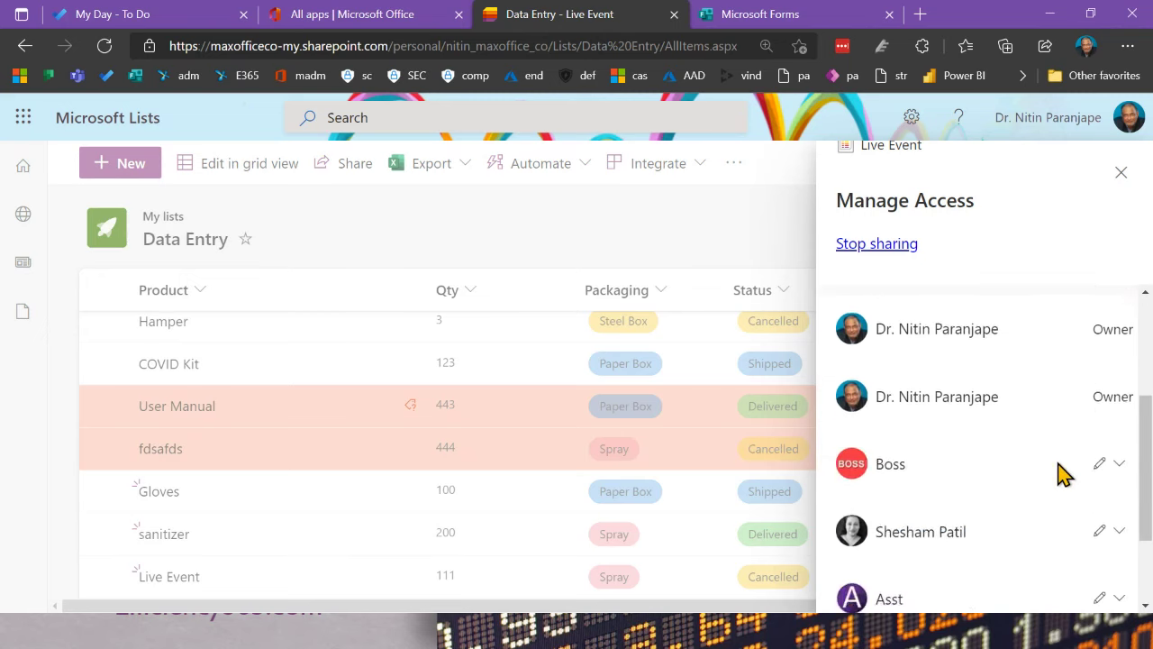
left_click(1123, 174)
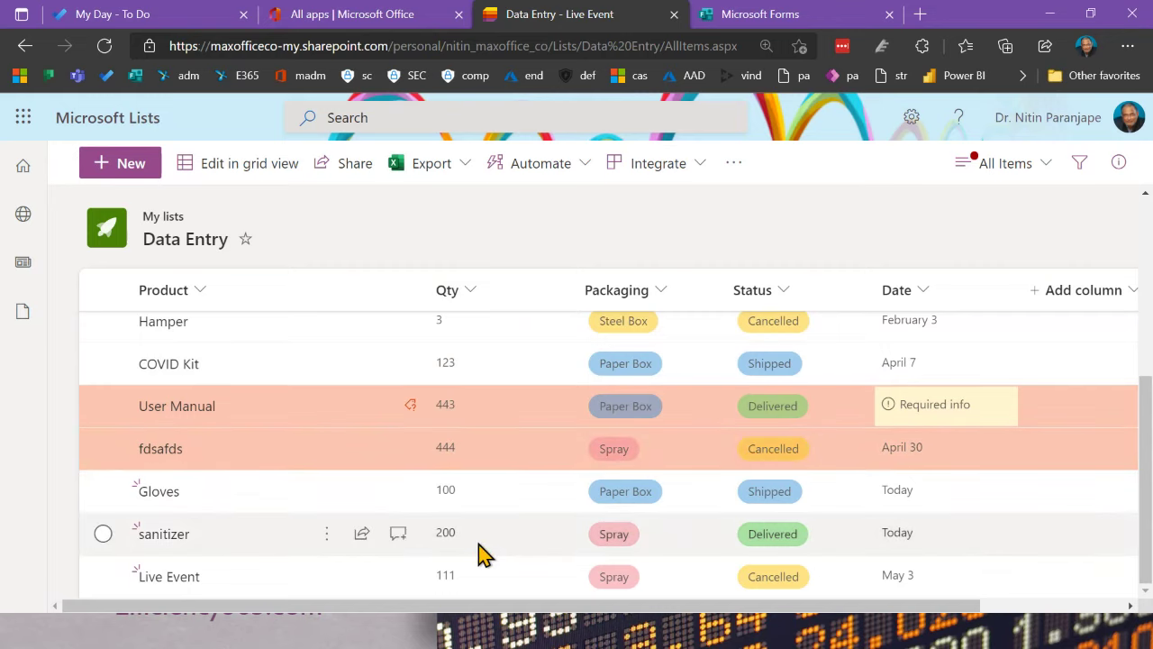
left_click(1084, 290)
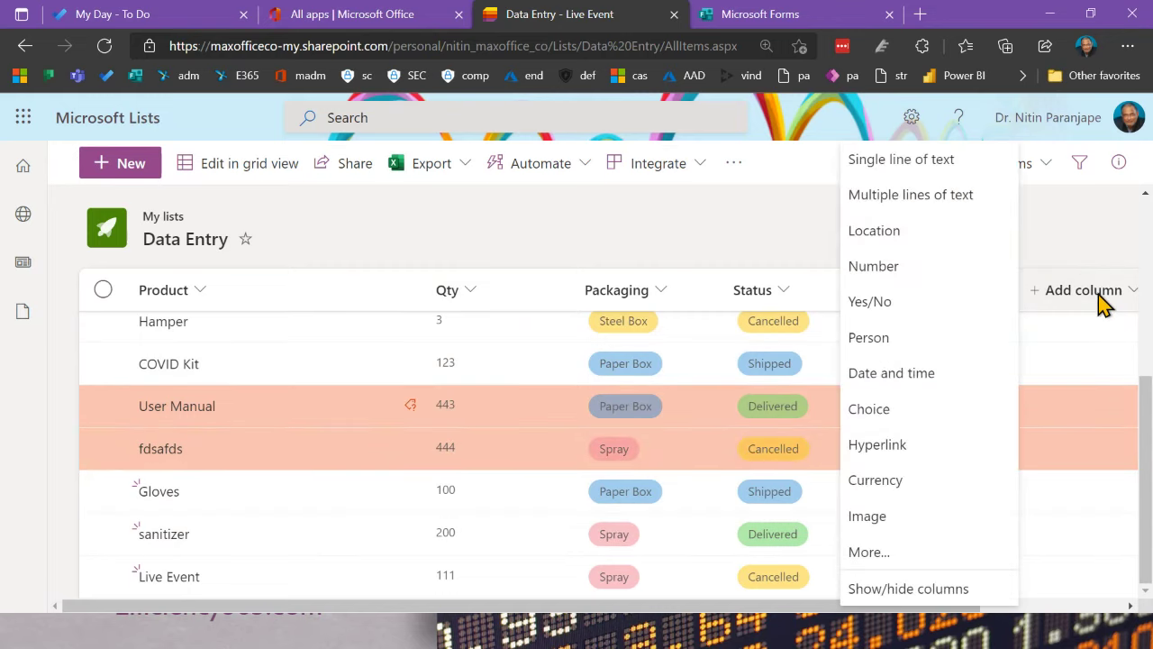
left_click(930, 553)
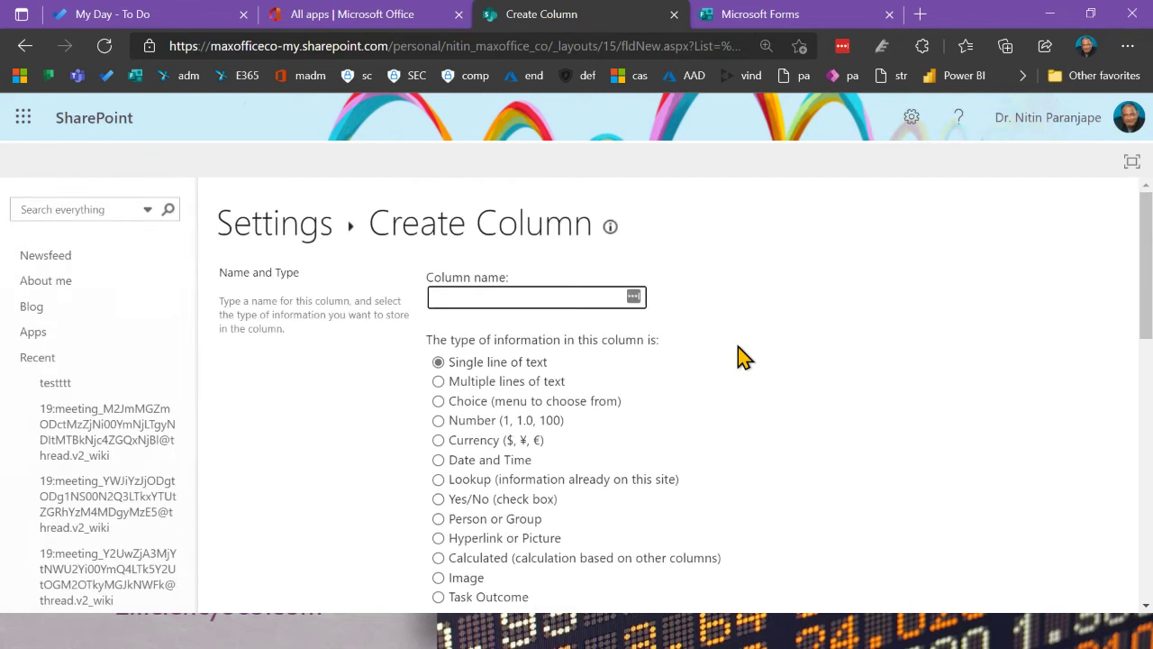
scroll(739, 356, "down", 10)
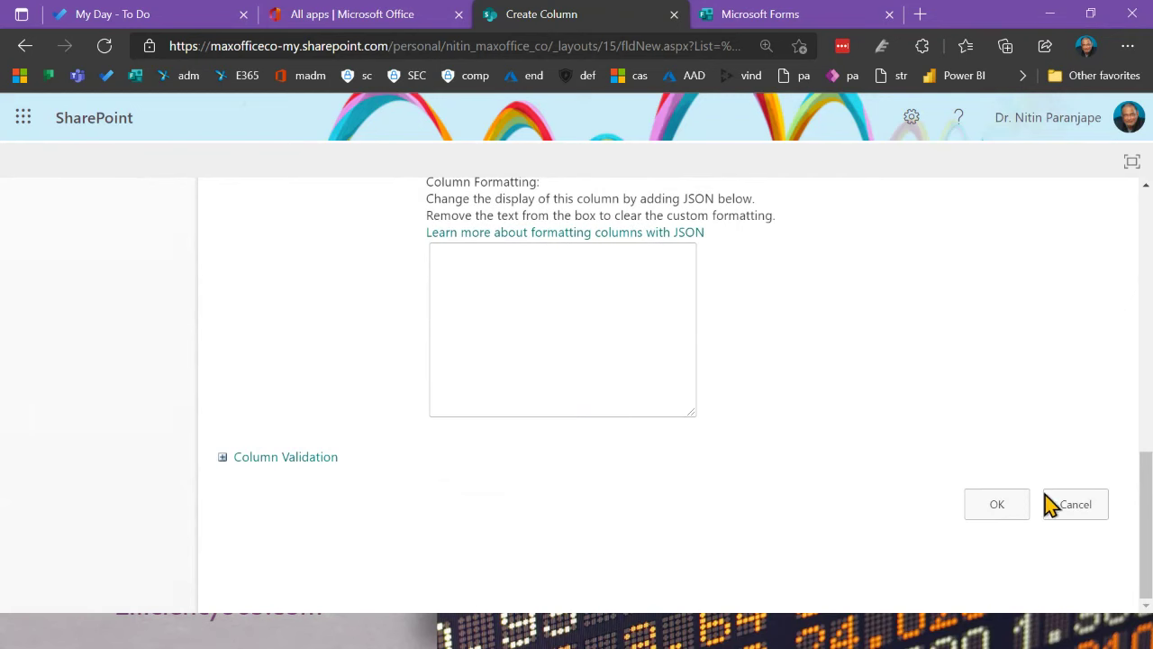
left_click(1057, 510)
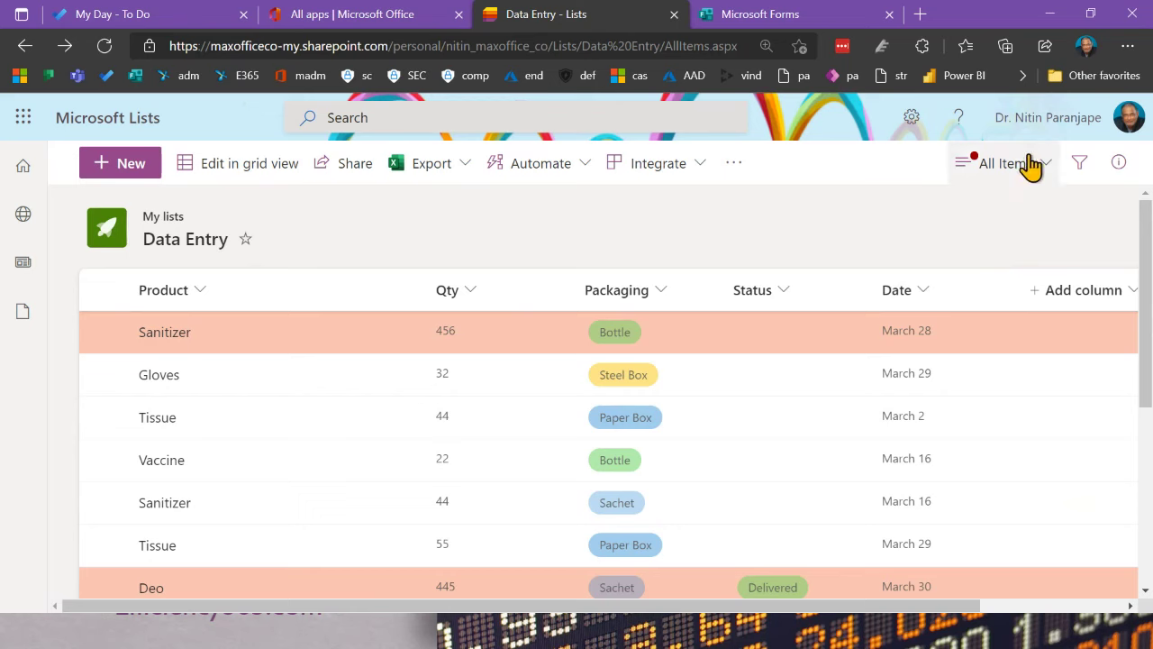
Step: Open the Data Entry list settings, review its Columns and Views, and select the All Items view
left_click(919, 122)
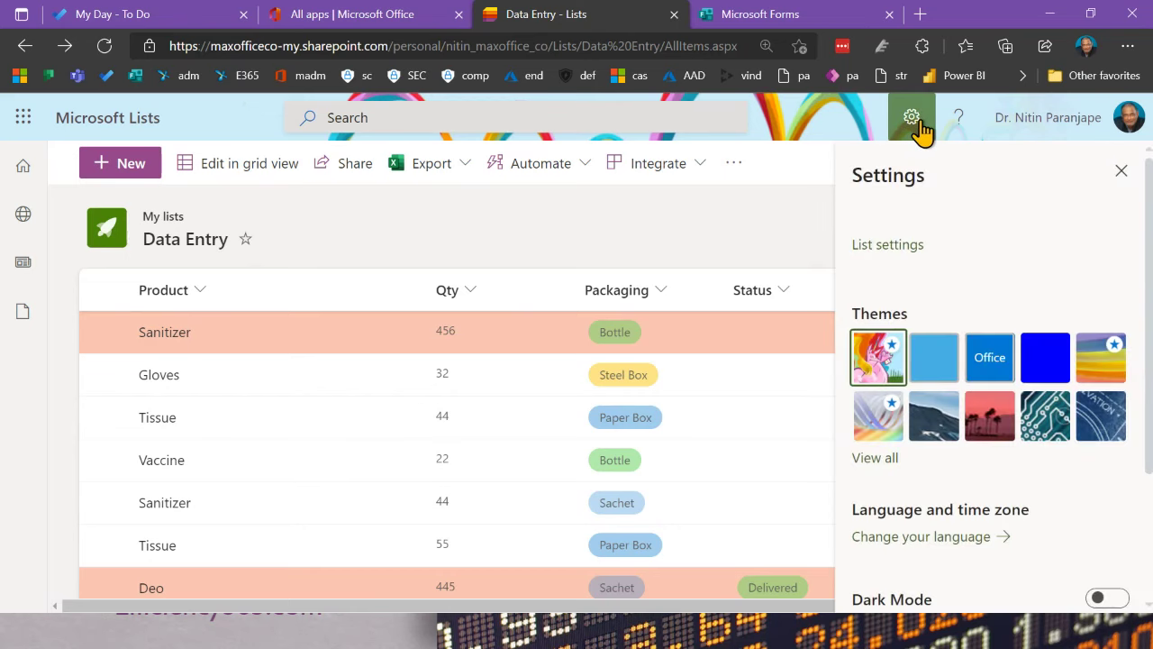
left_click(906, 246)
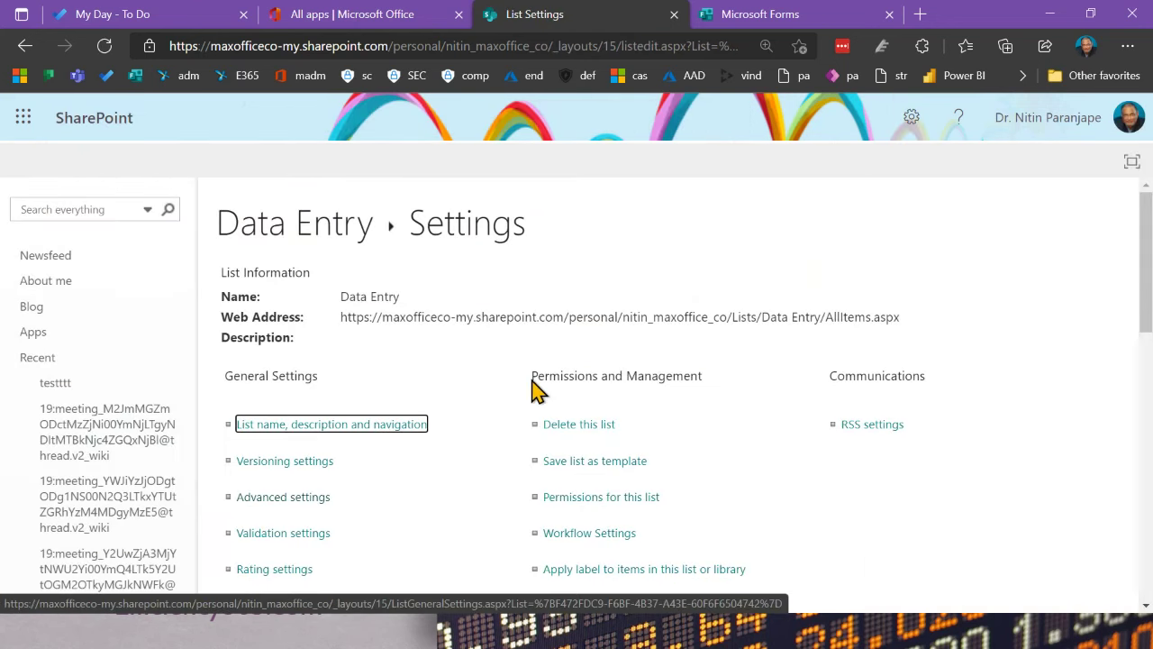
scroll(538, 386, "down", 3)
scroll(545, 389, "down", 4)
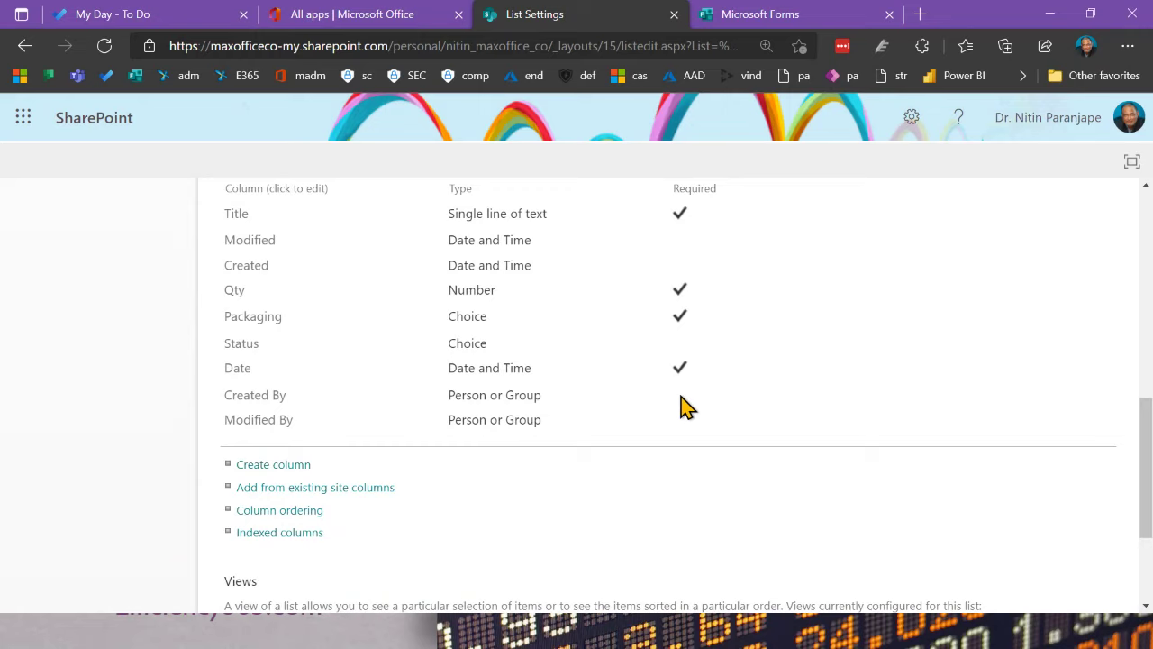
scroll(703, 383, "up", 12)
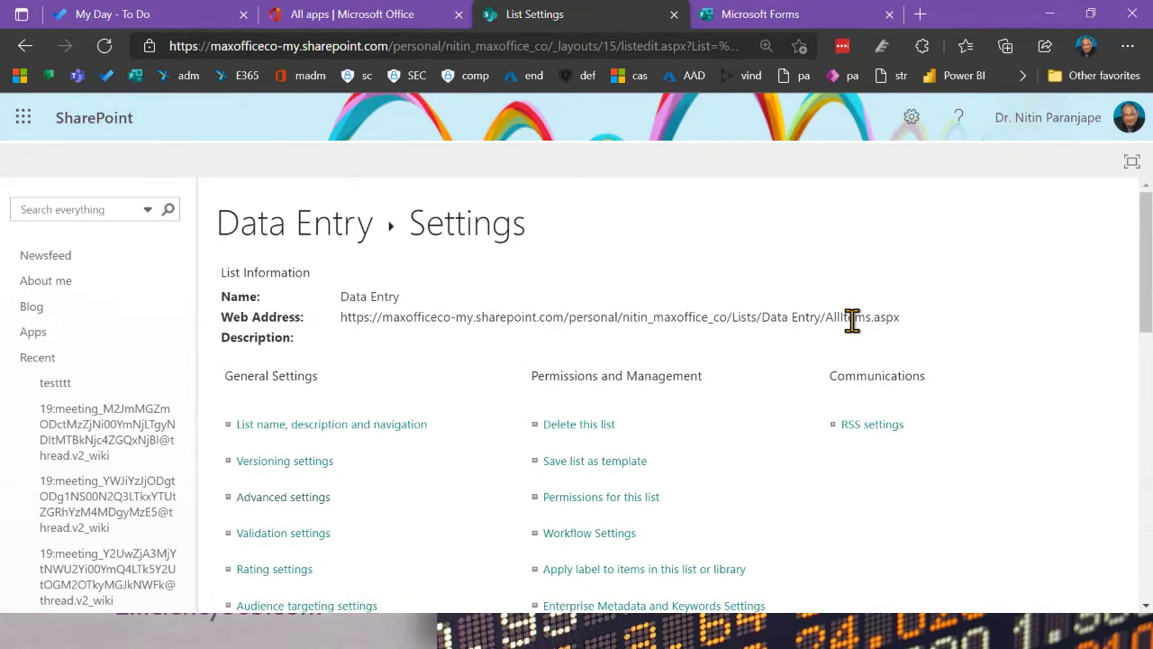
scroll(834, 357, "down", 10)
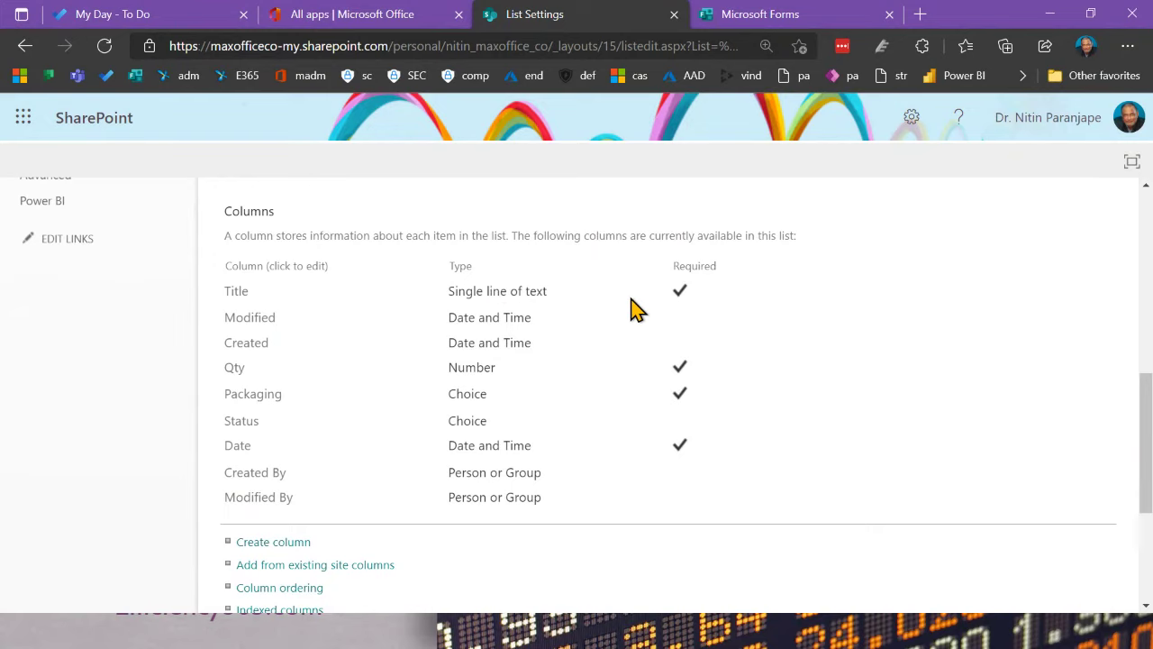
scroll(631, 308, "down", 3)
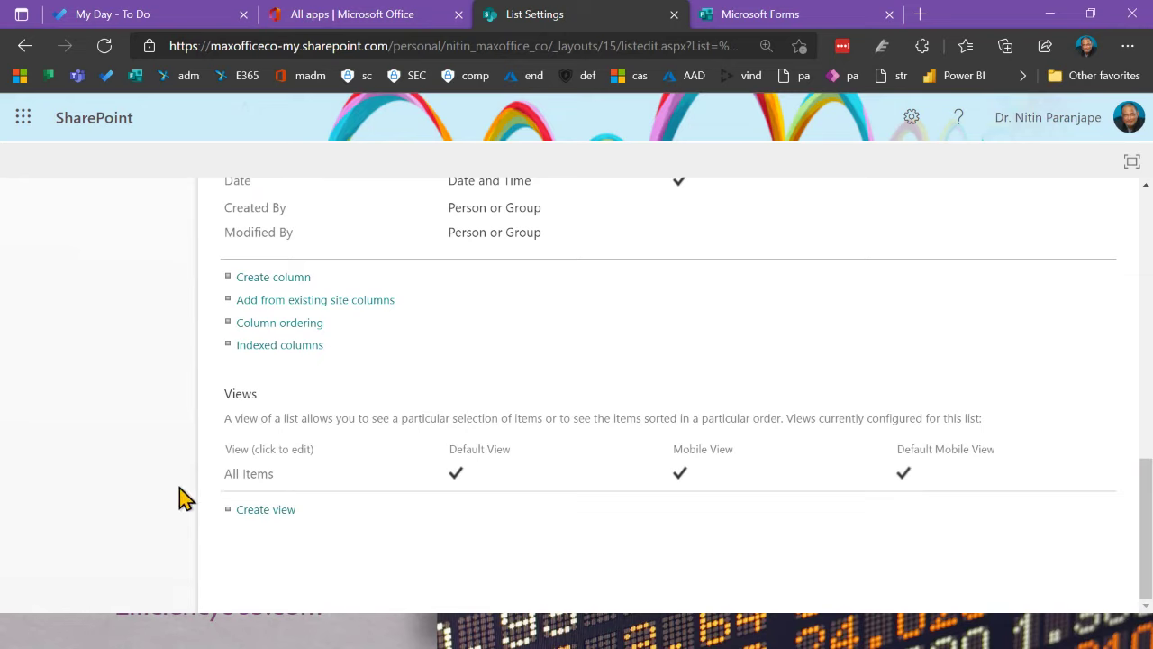
left_click(256, 485)
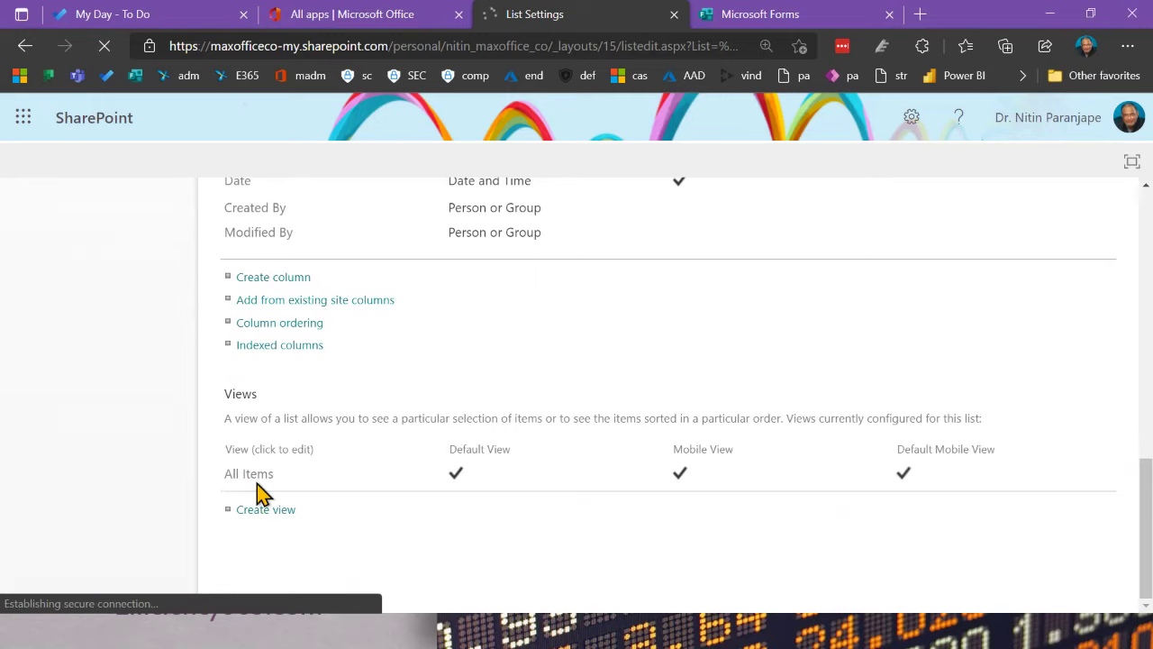
Step: On the All Items edit page, review the displayed columns: Product, Qty, Packaging, Status and Date
left_click(257, 476)
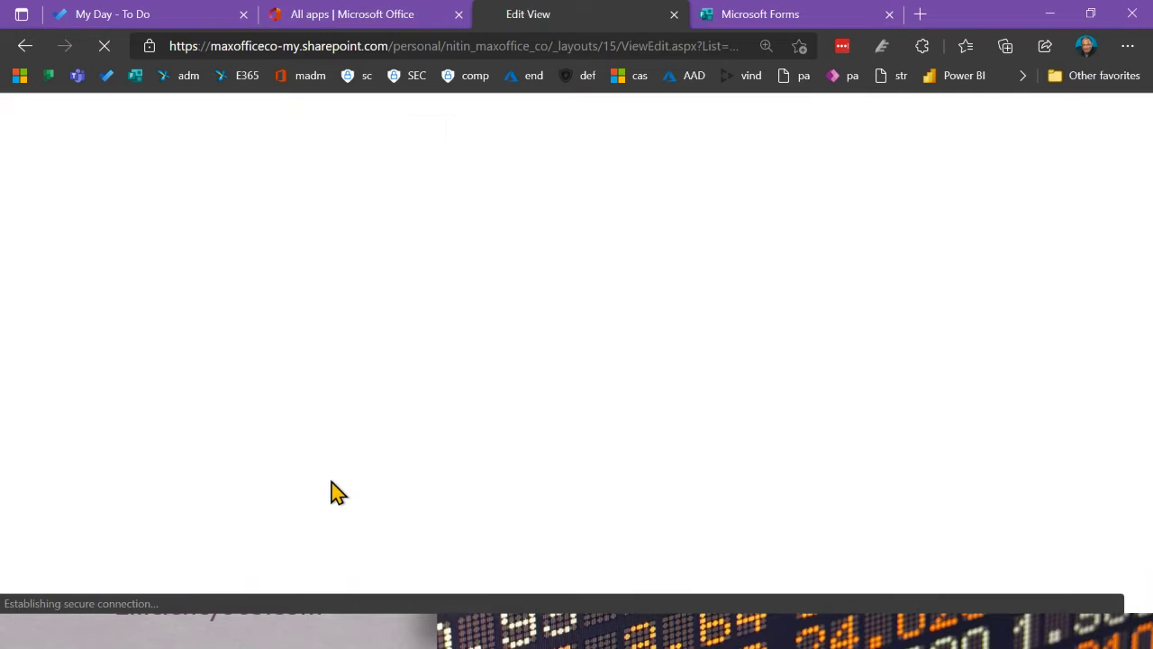
scroll(708, 455, "down", 5)
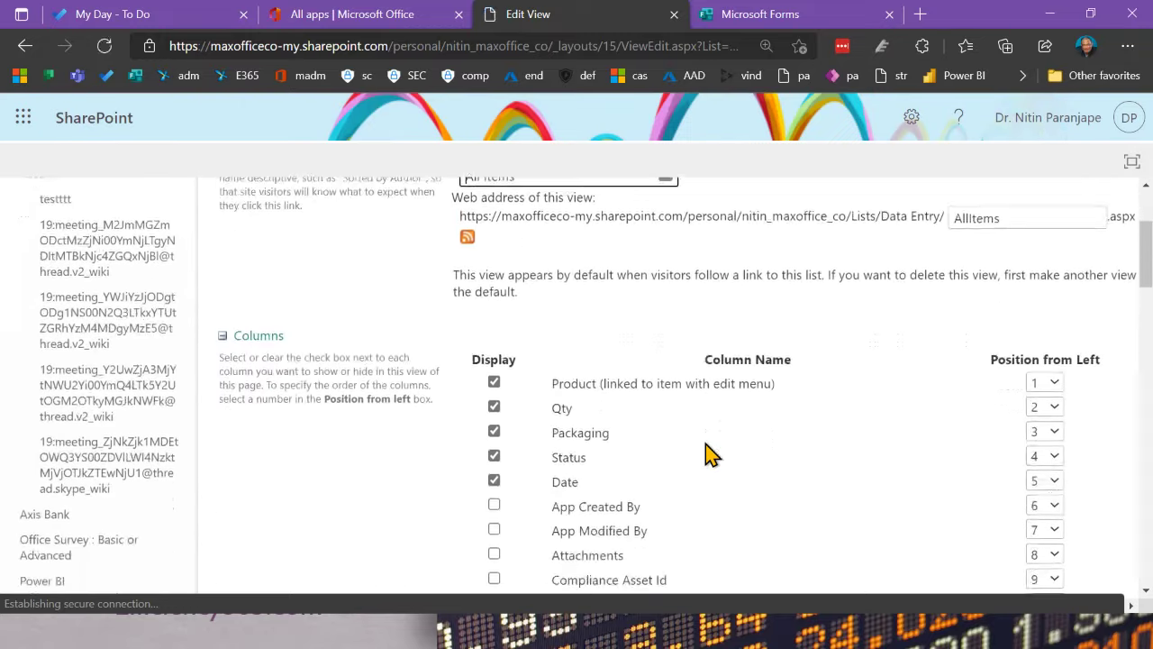
scroll(707, 456, "down", 10)
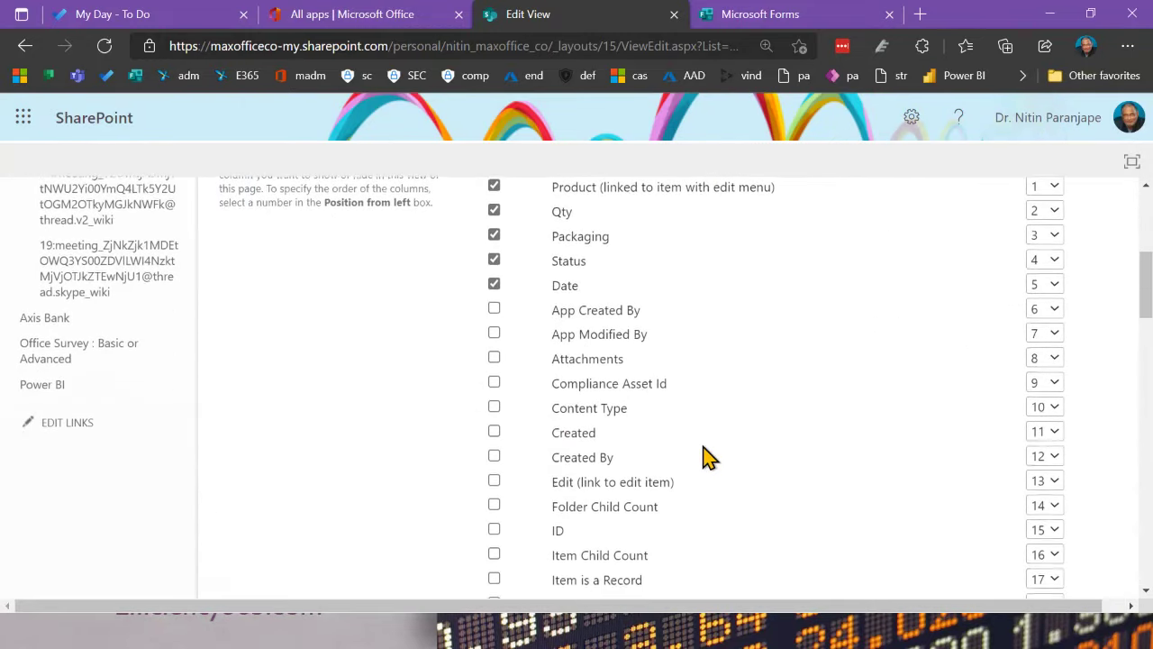
scroll(708, 455, "up", 12)
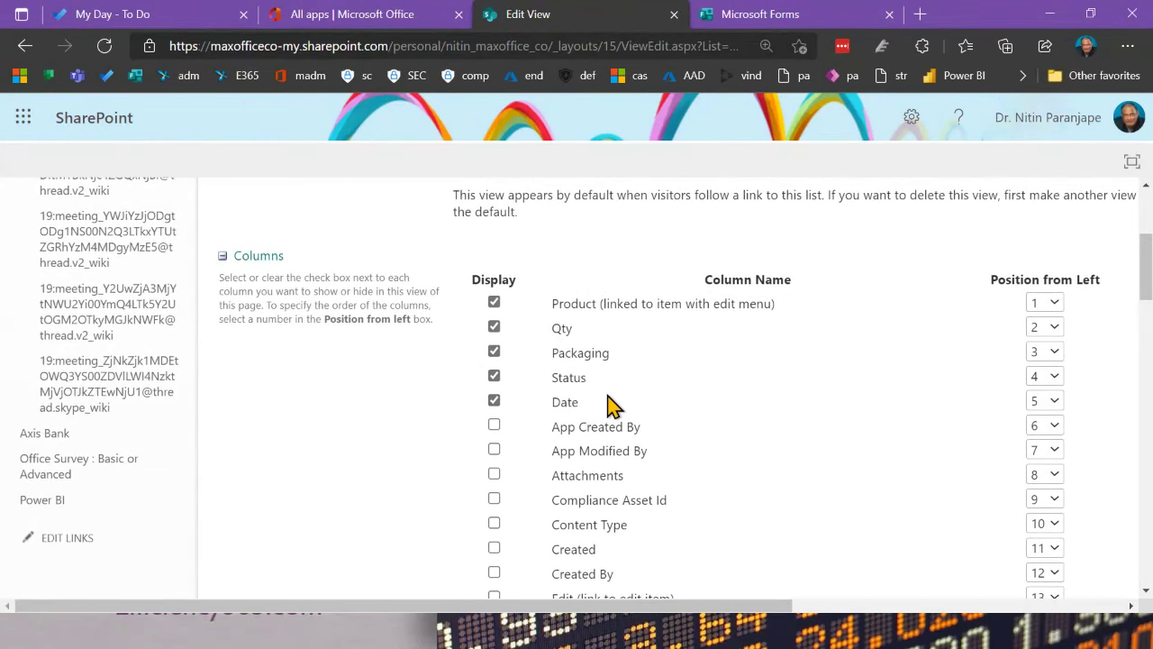
scroll(612, 406, "down", 3)
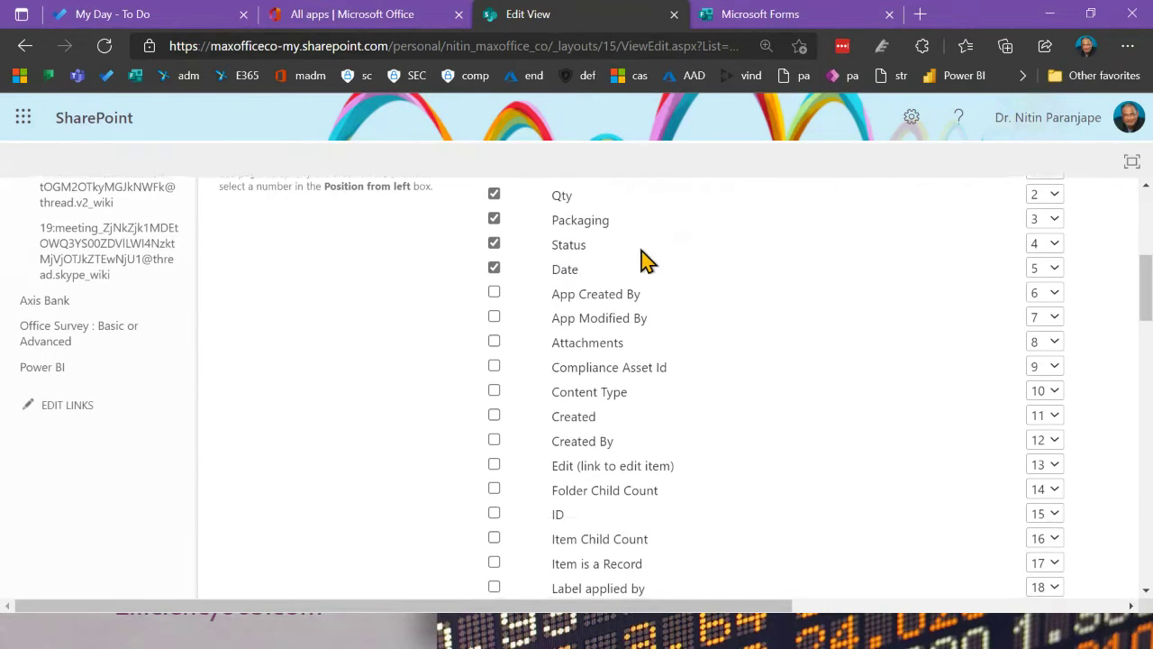
scroll(644, 258, "up", 2)
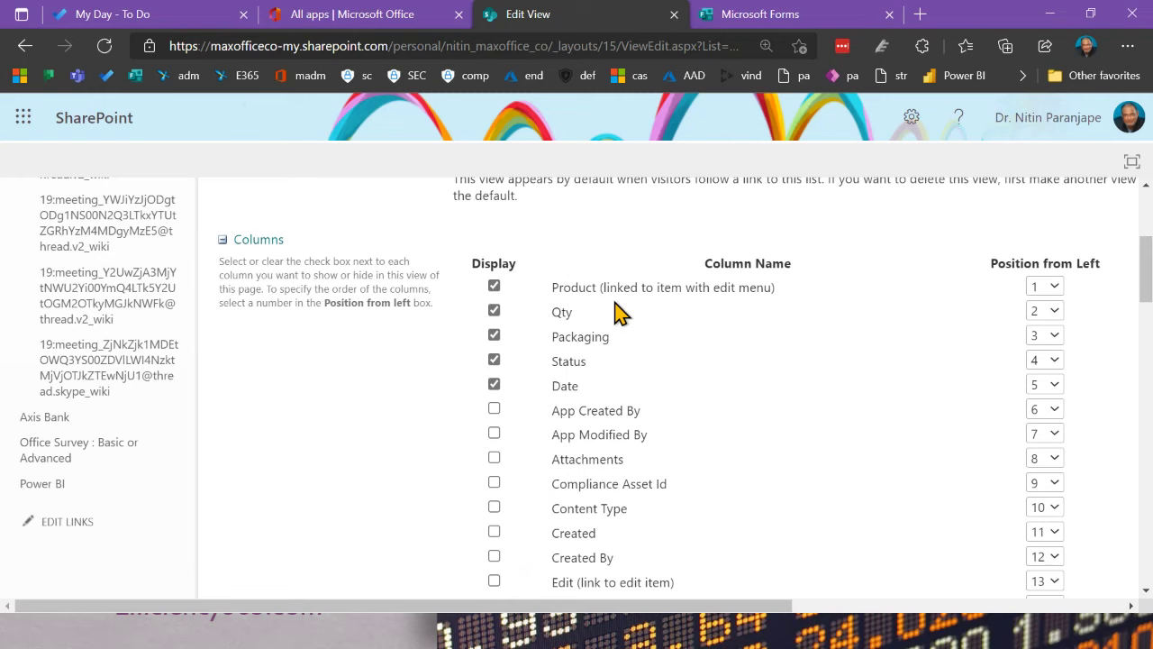
scroll(620, 311, "down", 1)
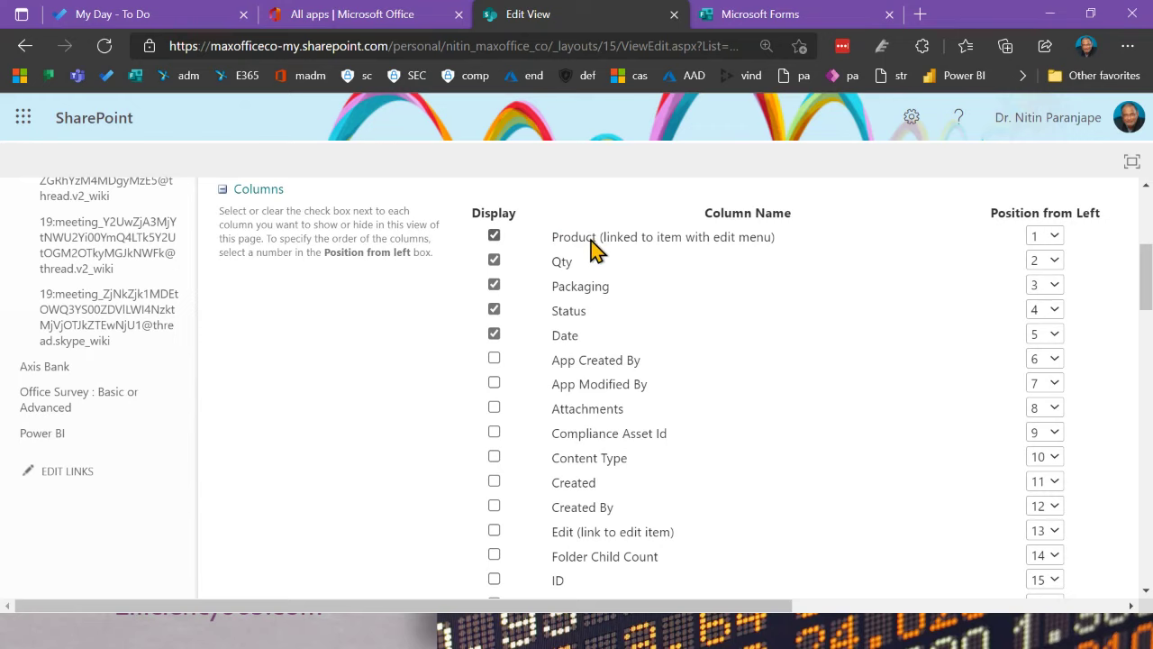
scroll(593, 250, "down", 2)
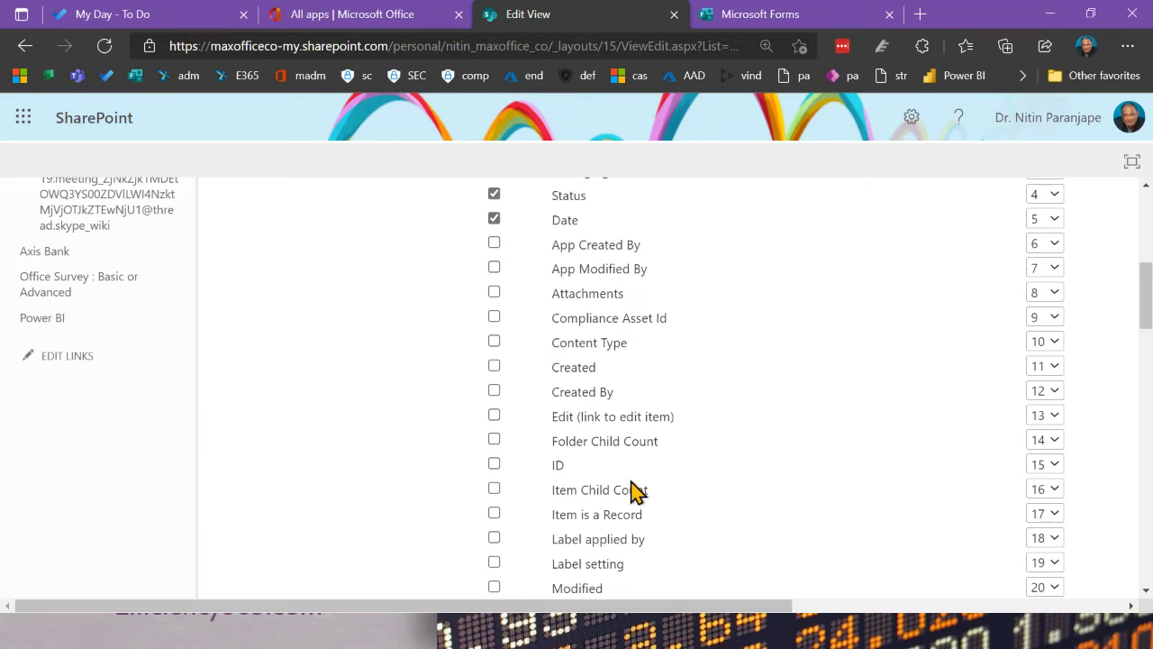
scroll(635, 489, "down", 2)
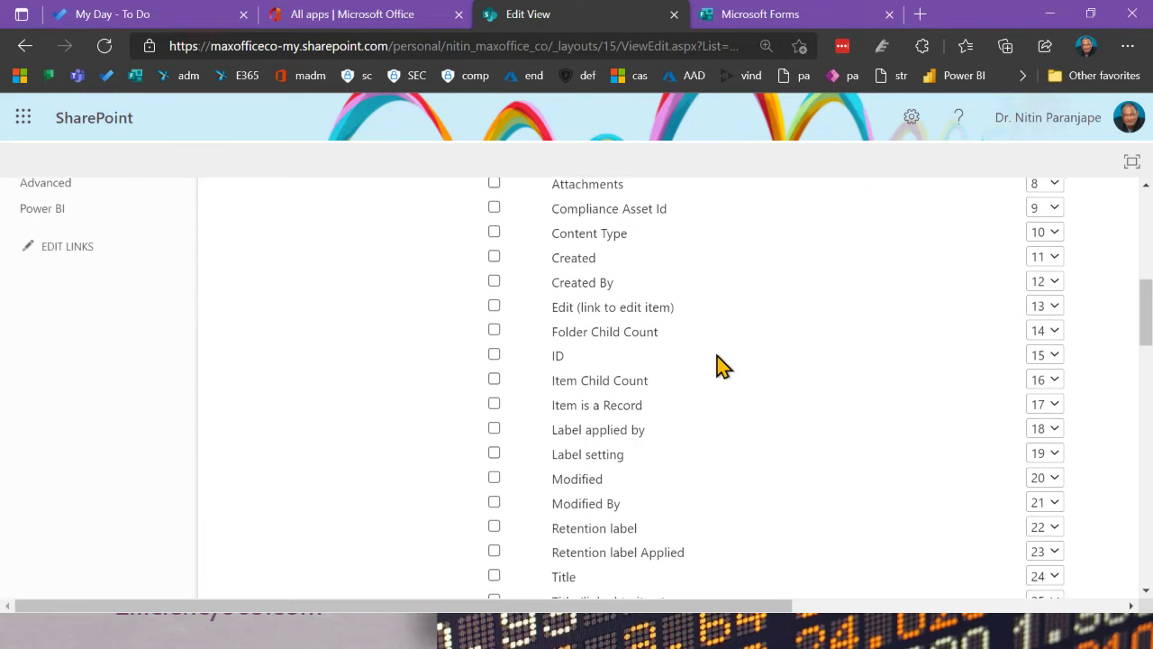
scroll(721, 365, "down", 2)
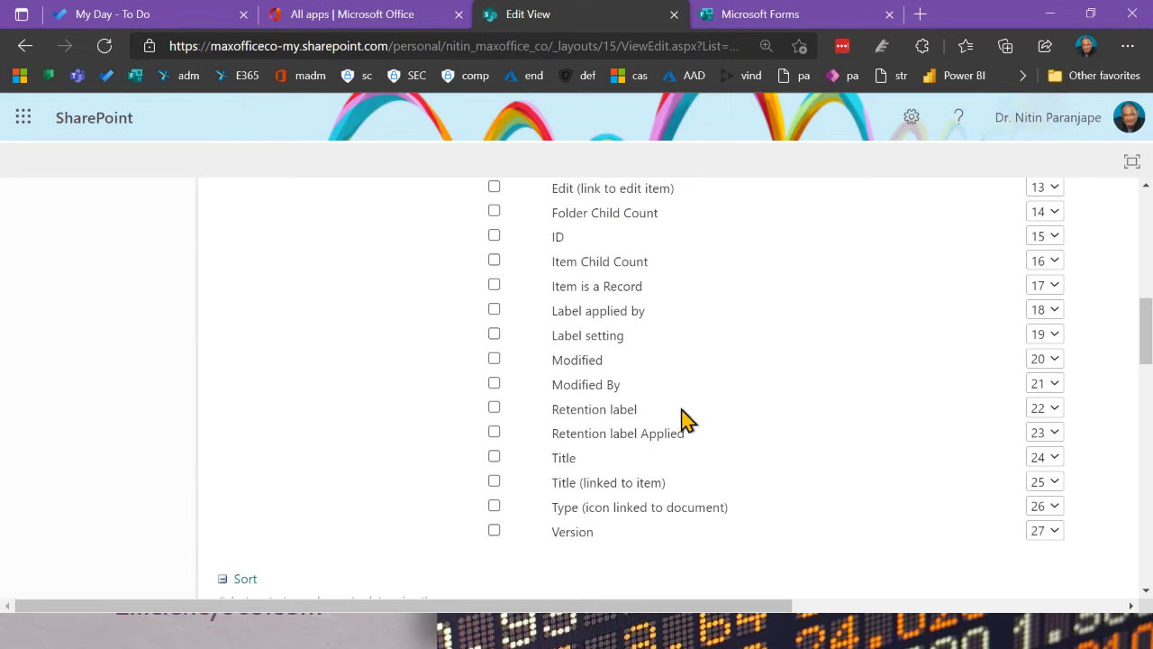
scroll(682, 419, "up", 3)
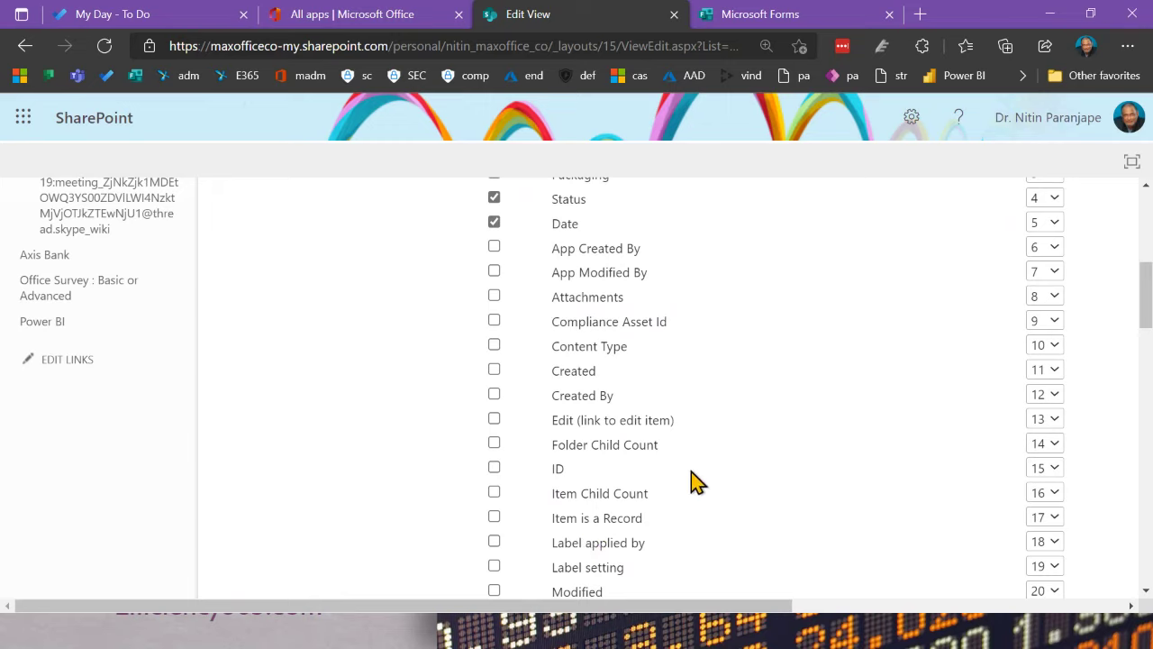
scroll(695, 480, "down", 3)
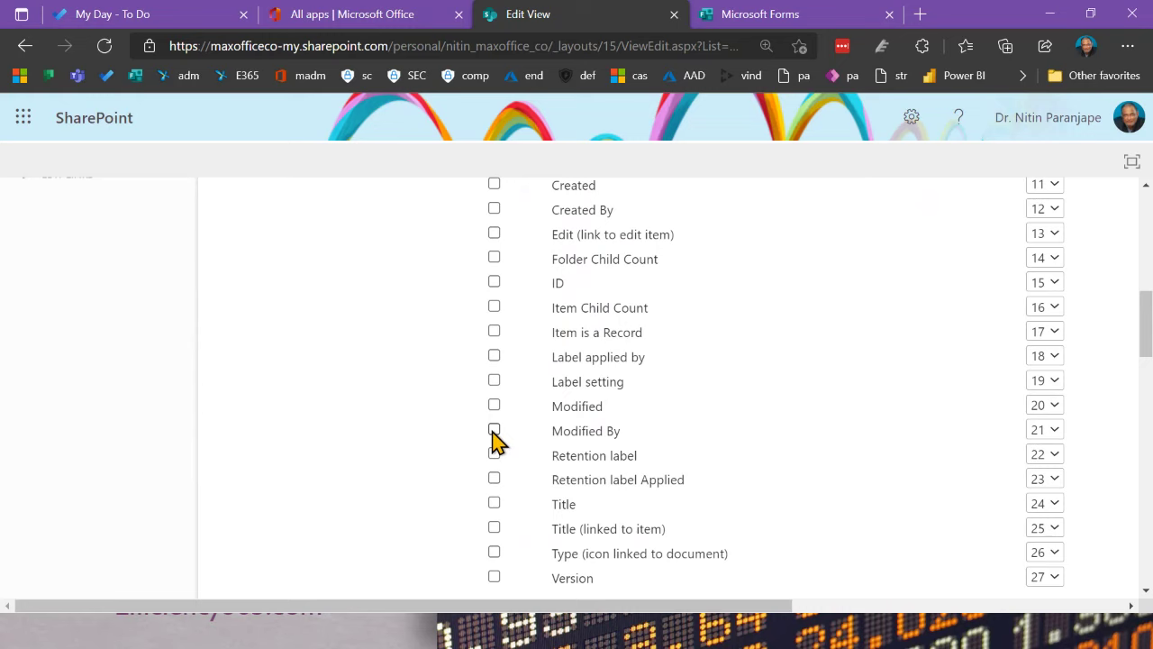
Step: Add the Modified By column to the All Items view and save with OK
left_click(493, 430)
scroll(732, 455, "down", 2)
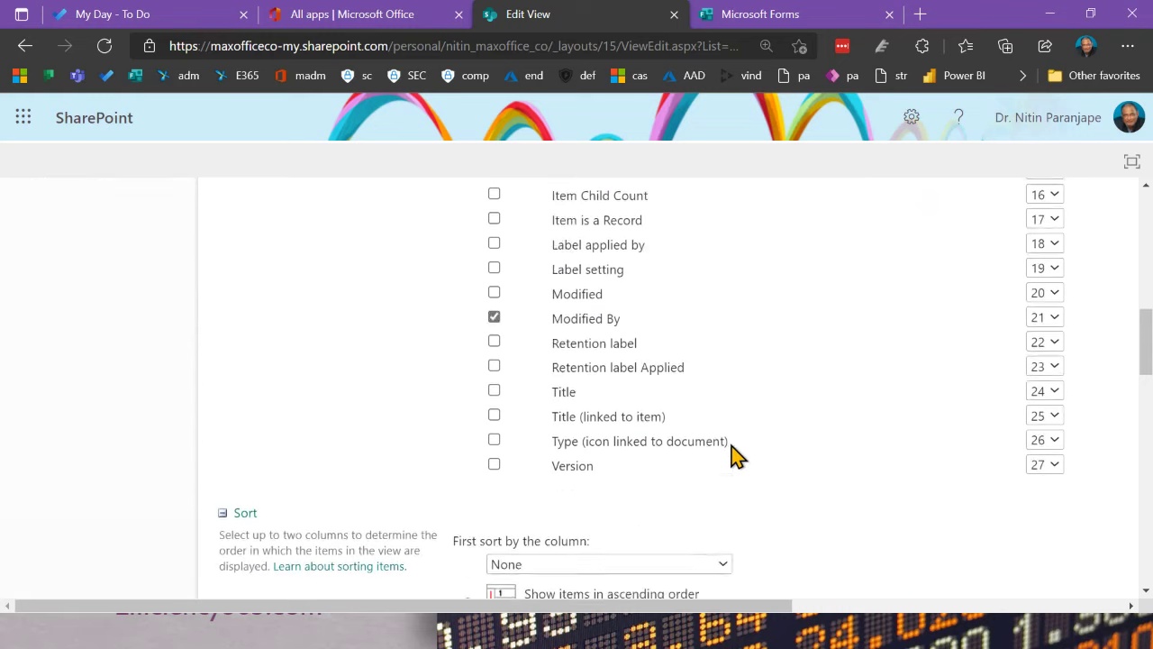
scroll(732, 455, "up", 2)
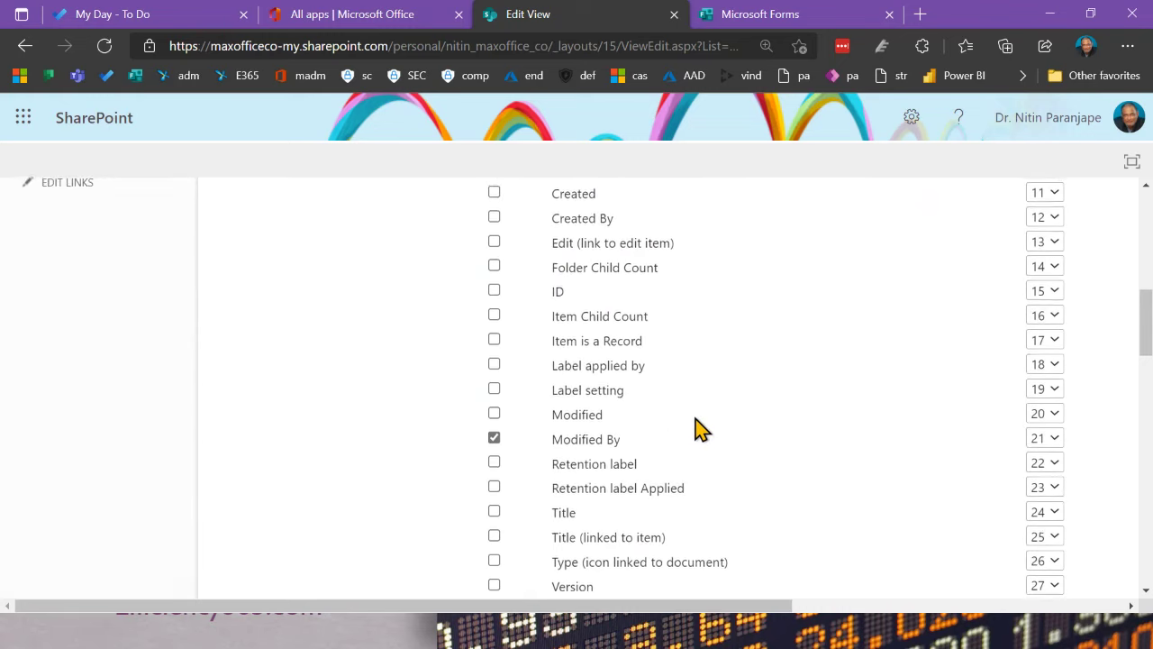
scroll(701, 430, "up", 5)
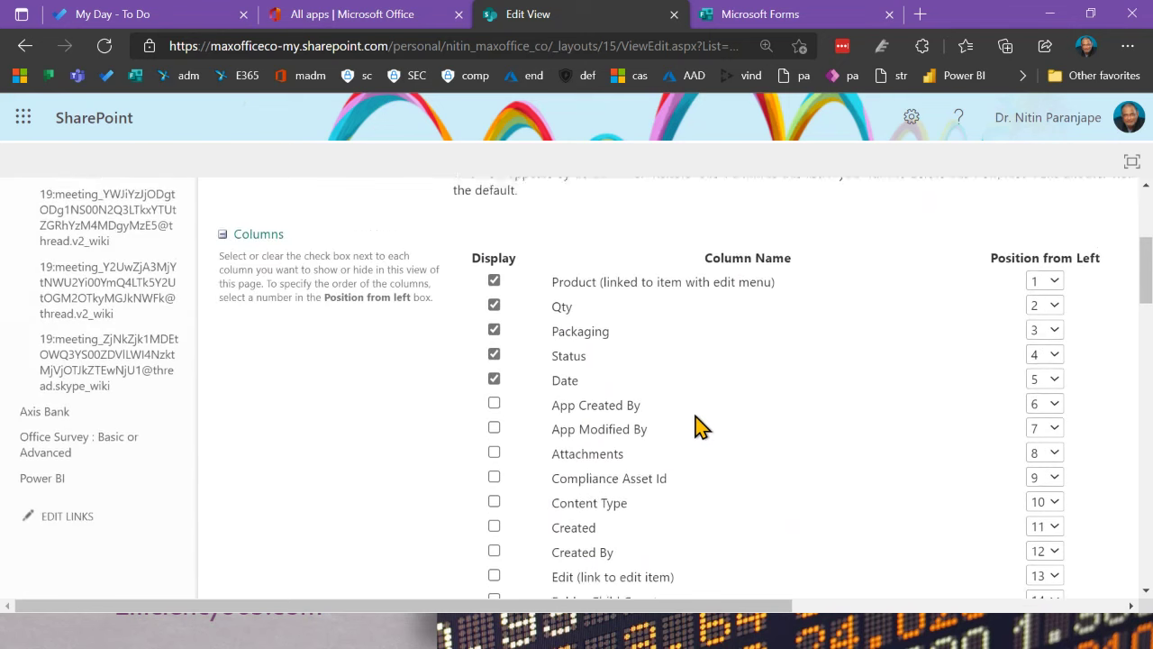
scroll(689, 489, "down", 10)
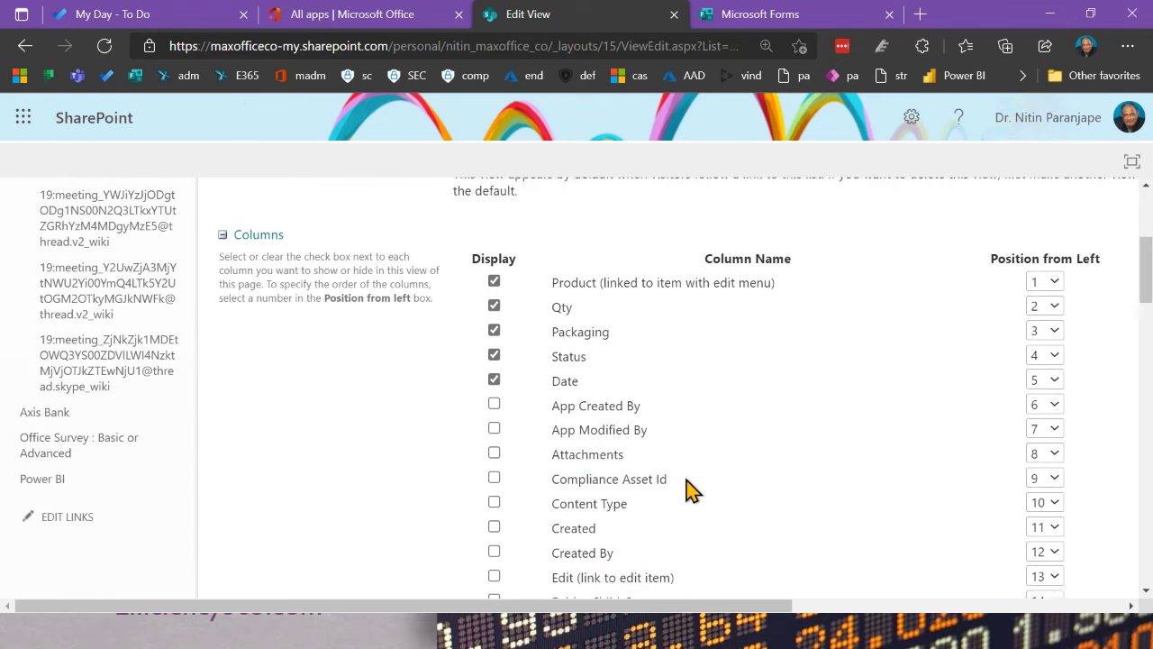
scroll(689, 489, "down", 20)
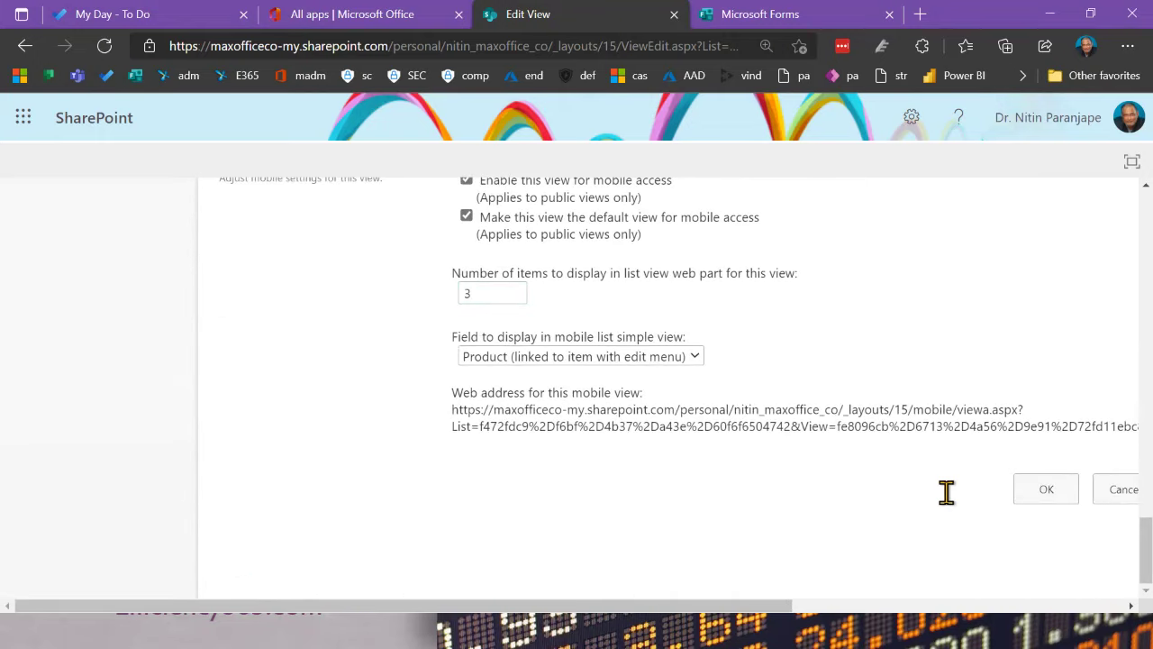
left_click(1029, 497)
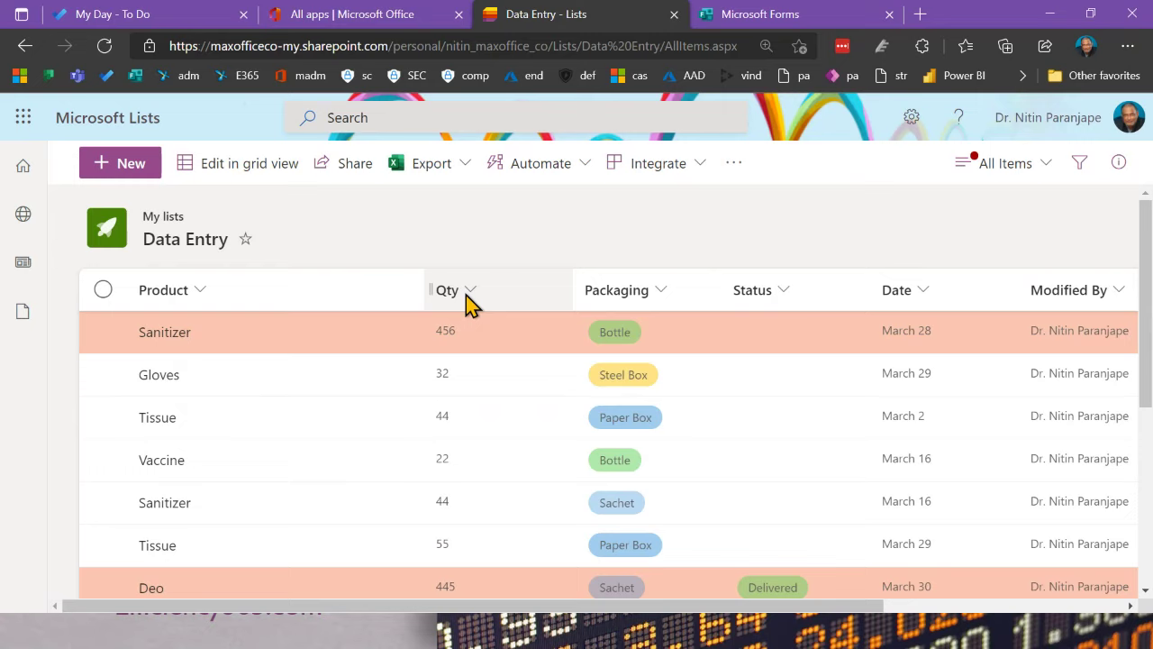
Step: Reorder column headers: Packaging before Qty, Qty beside Date, Status before Packaging, reloading between moves
left_click_drag(610, 299, 404, 290)
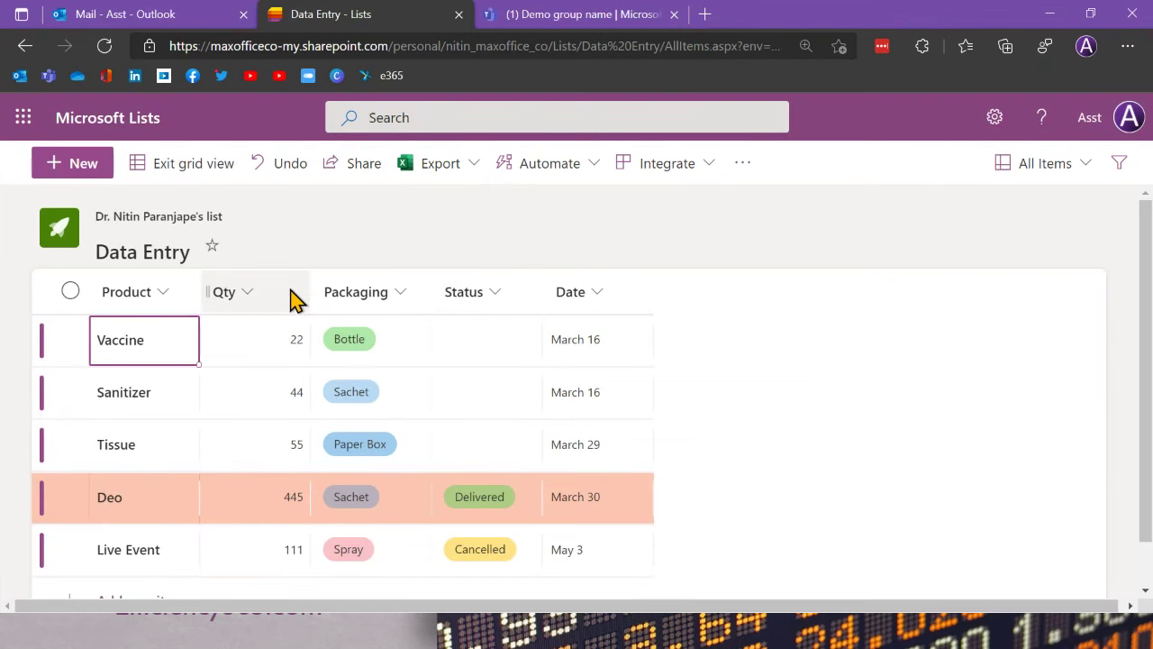
left_click_drag(296, 299, 655, 285)
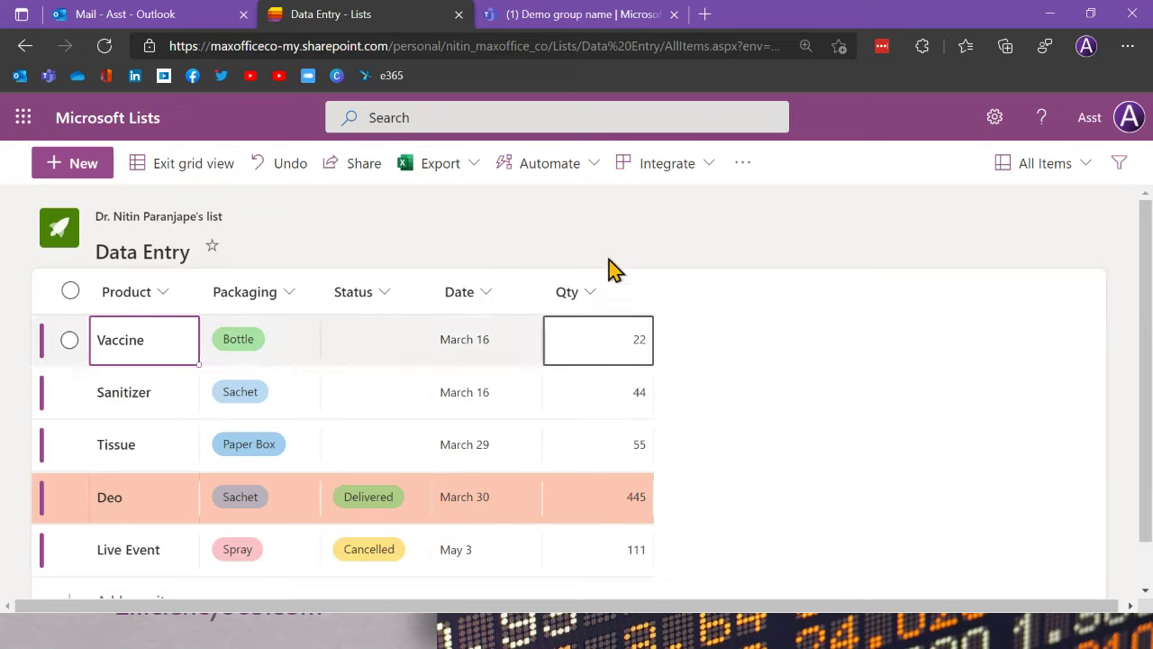
left_click(104, 46)
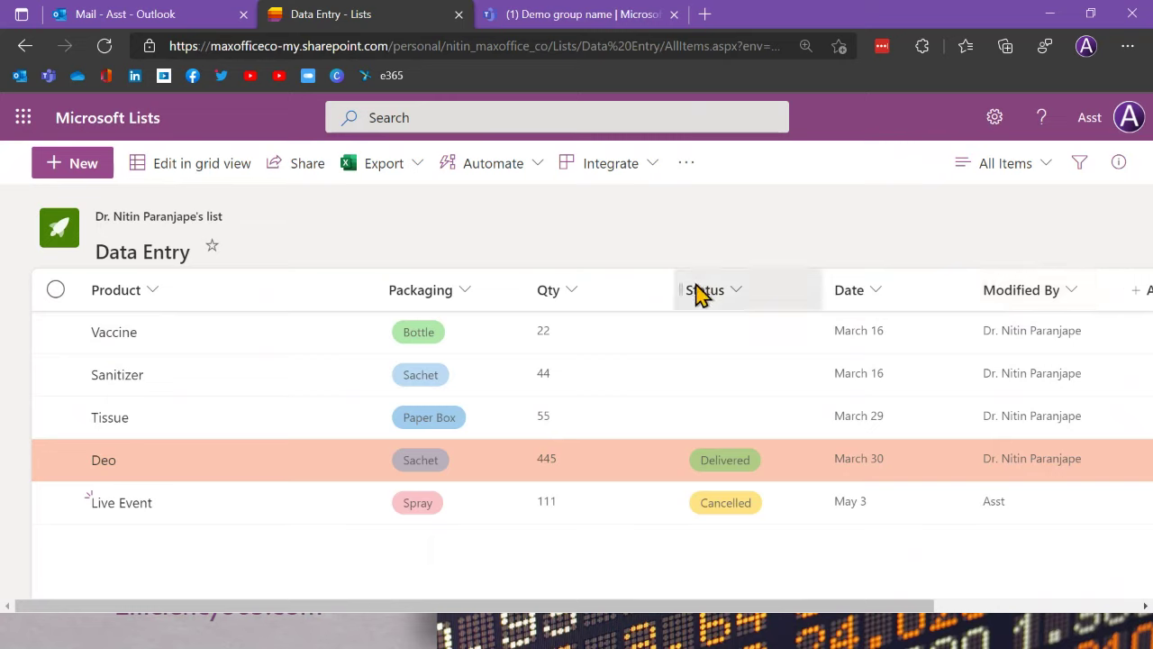
left_click_drag(701, 296, 354, 304)
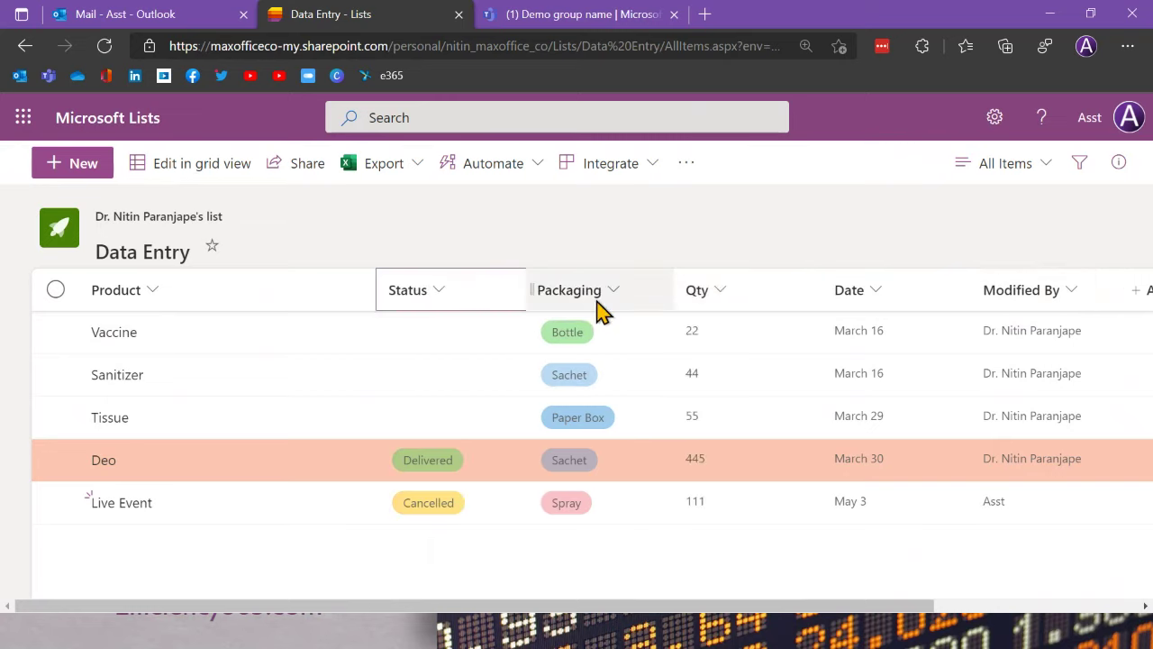
mouse_move(745, 301)
left_mouse_down()
mouse_move(567, 301)
mouse_move(609, 299)
left_mouse_up()
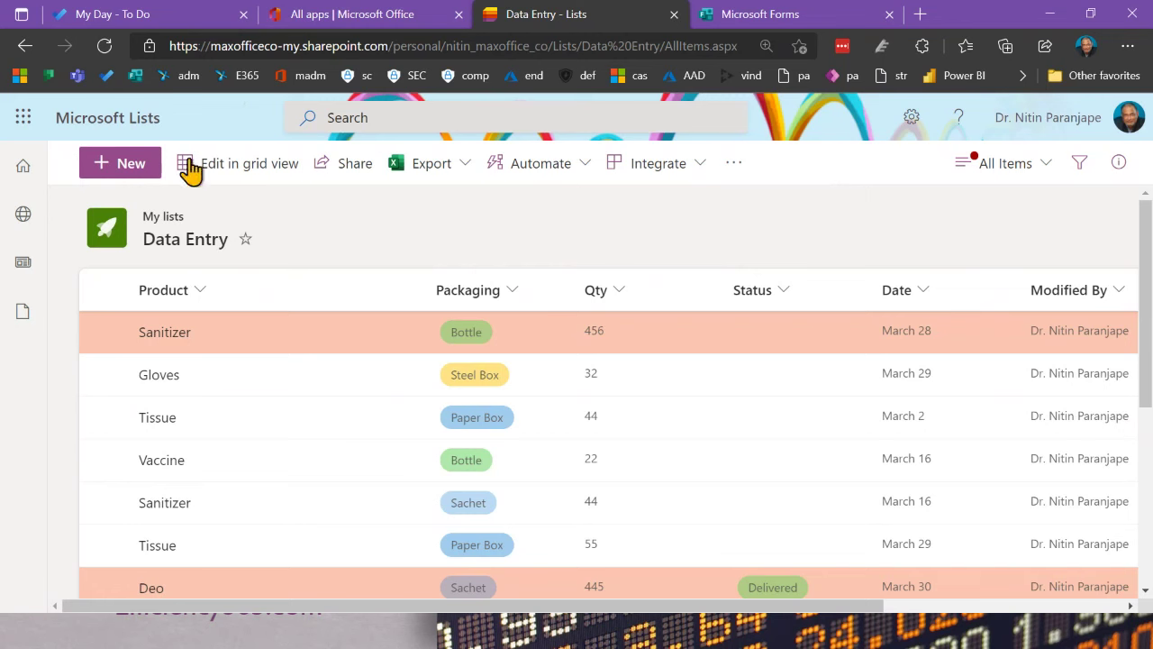
Step: Reload the list to pick up the new column order, then cancel creating a new view
left_click(112, 50)
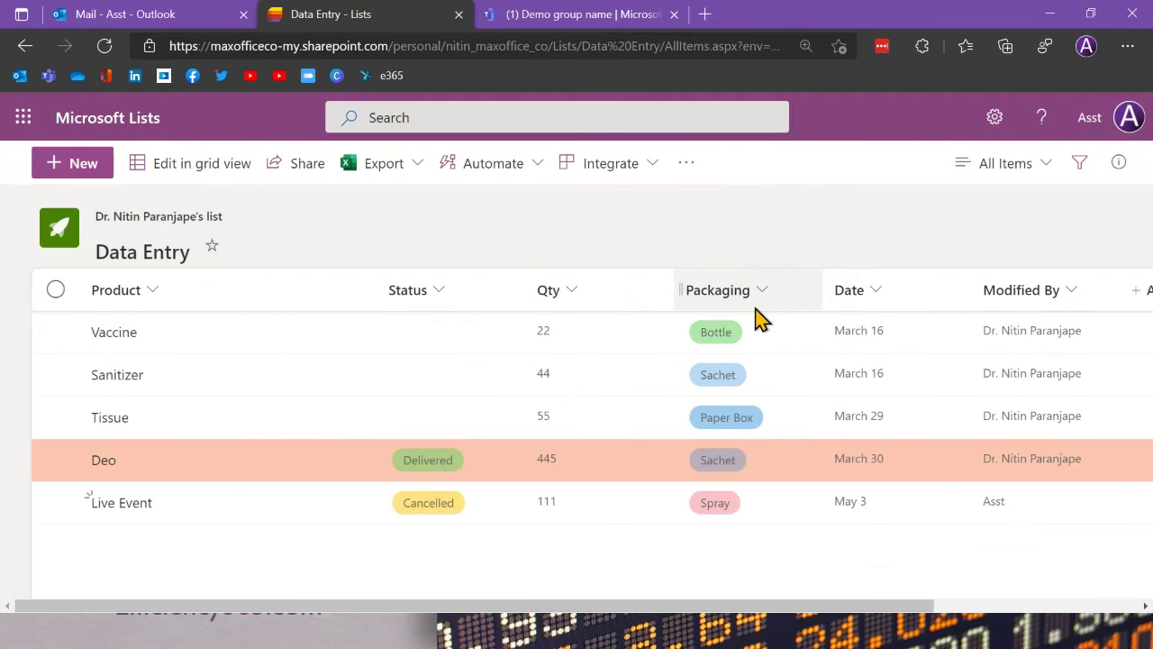
left_click(105, 46)
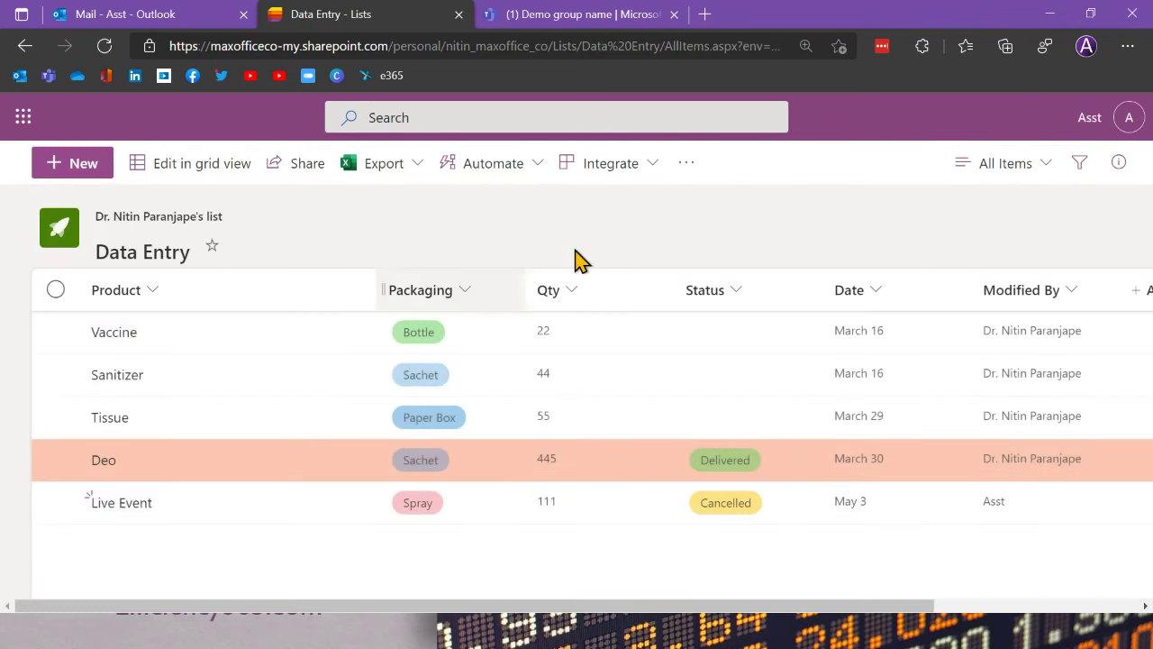
left_click(1029, 180)
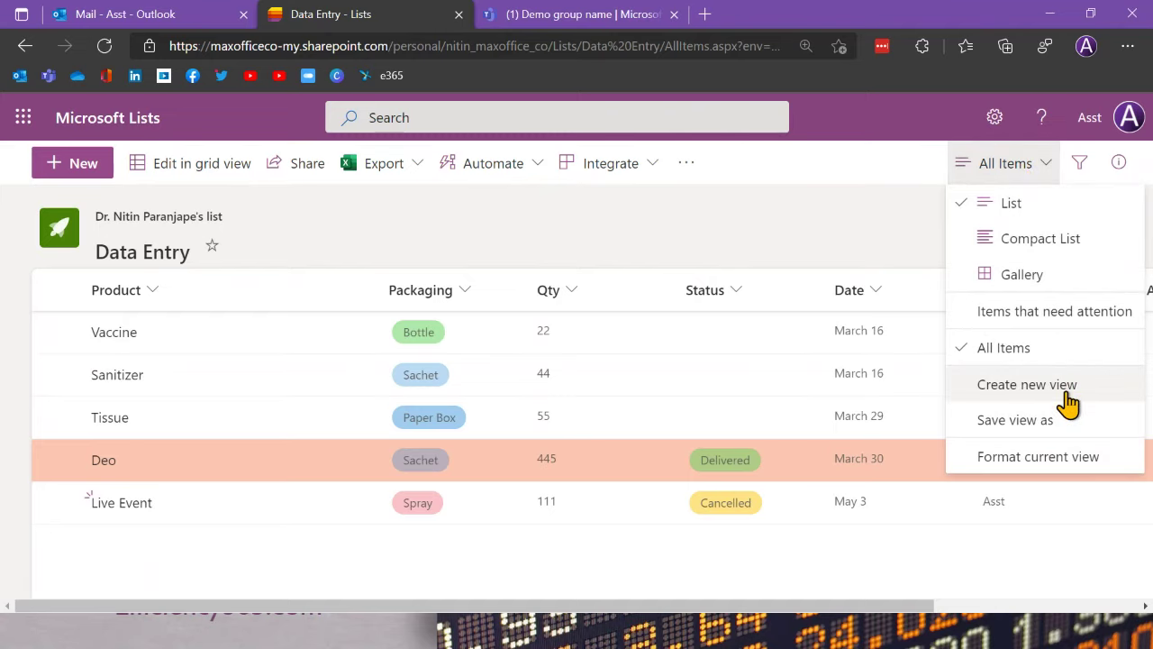
left_click(1027, 385)
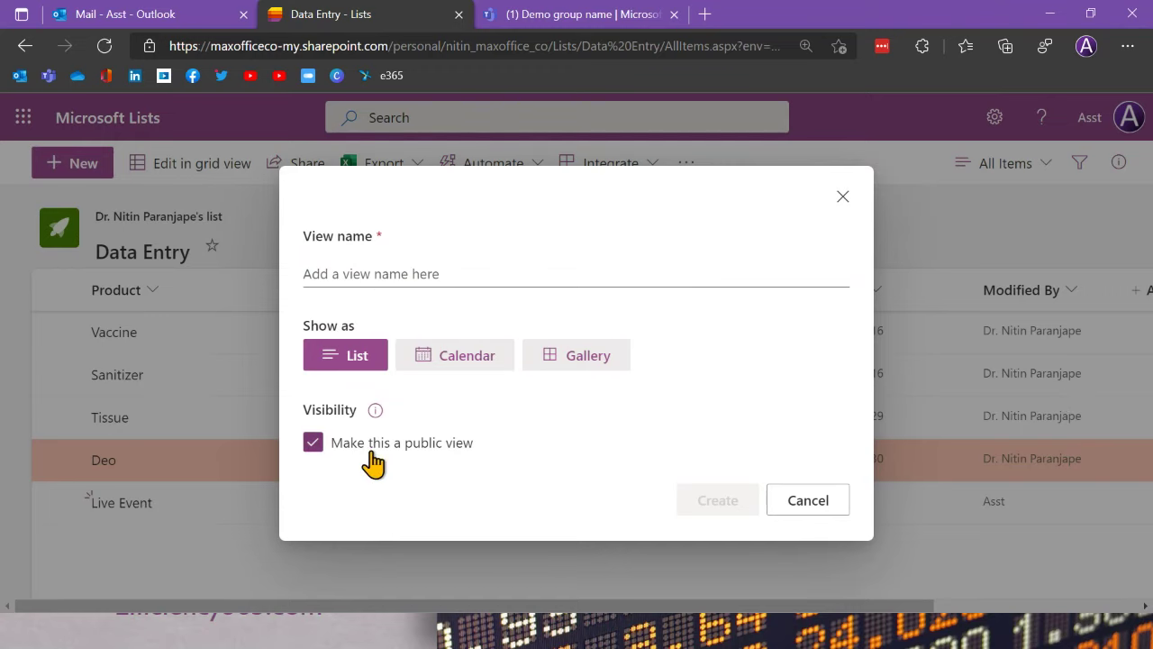
left_click(830, 510)
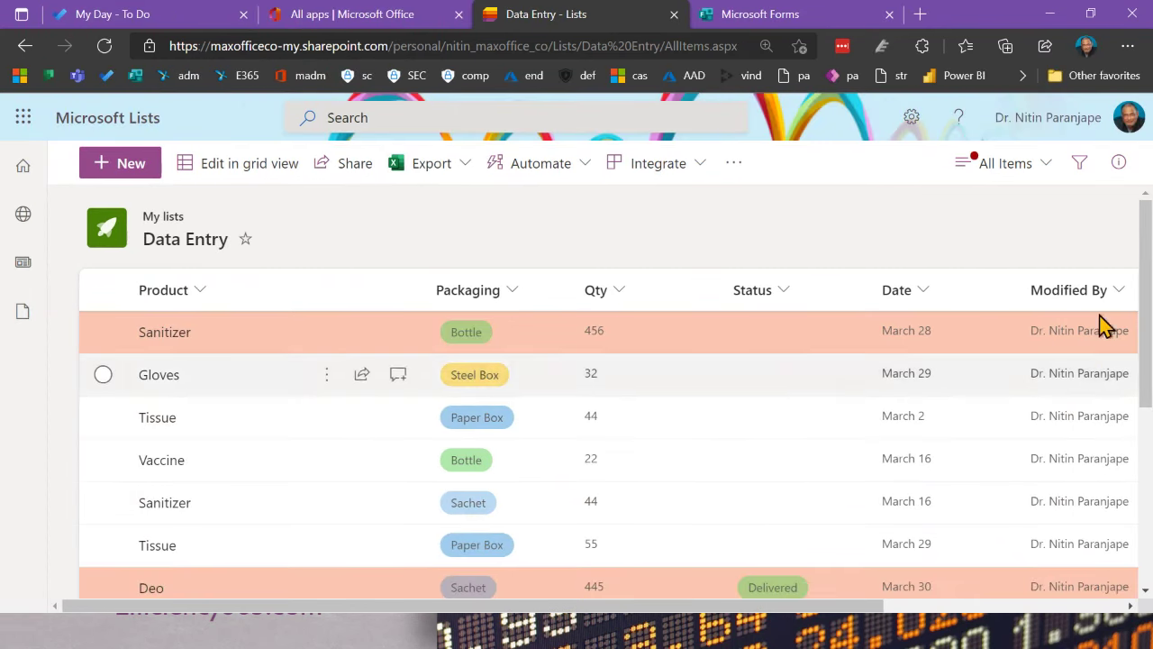
Step: Scroll to the later rows to find User Manual missing its Date, then open the views menu
scroll(1055, 438, "down", 5)
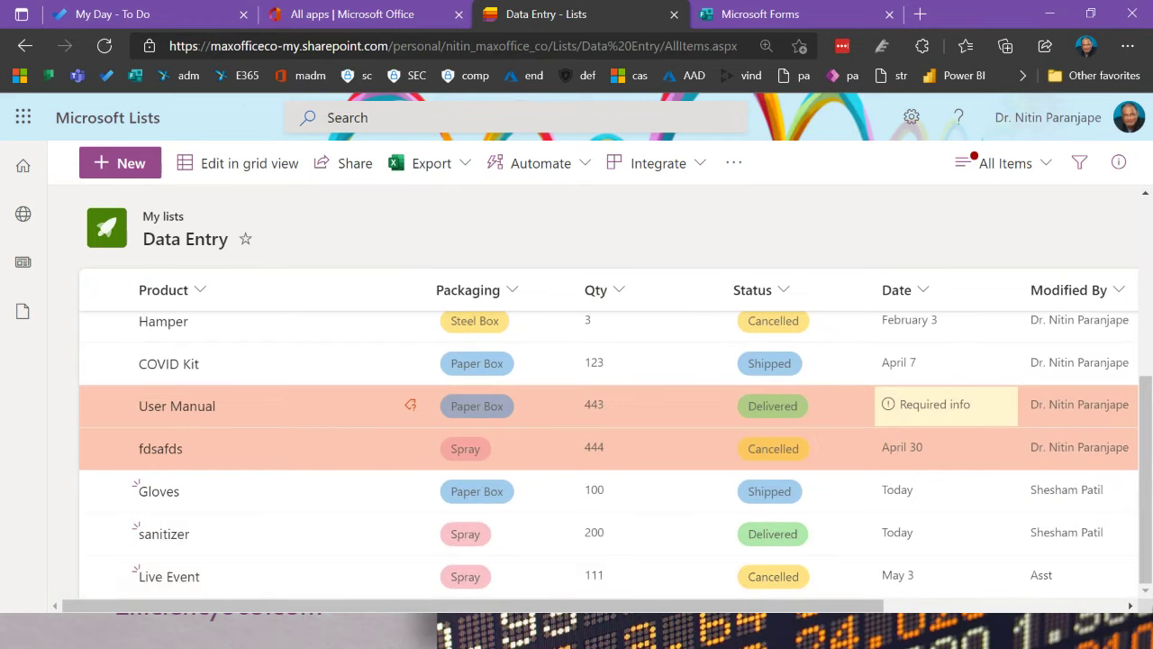
left_click(1131, 605)
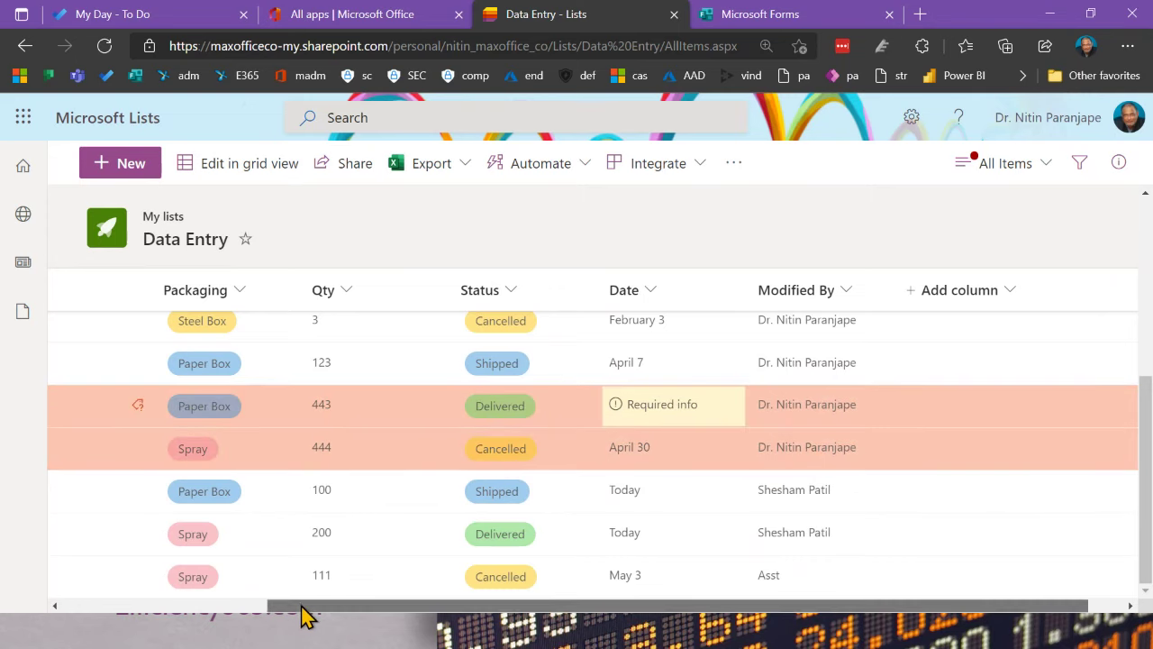
left_click_drag(307, 613, 95, 613)
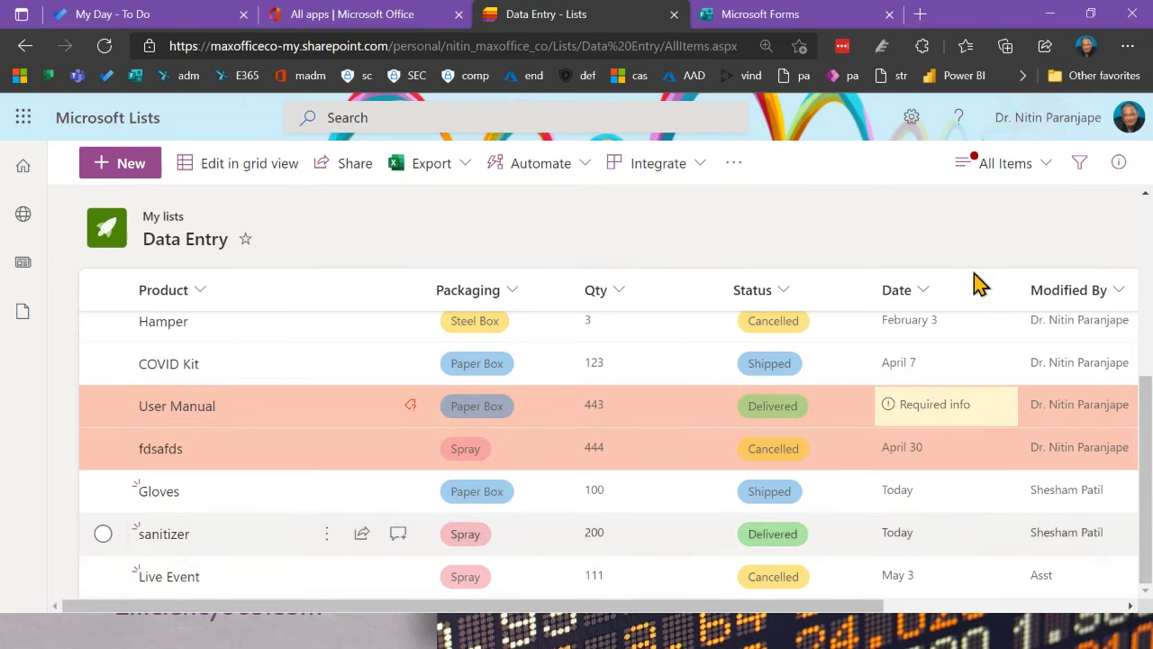
left_click(1033, 173)
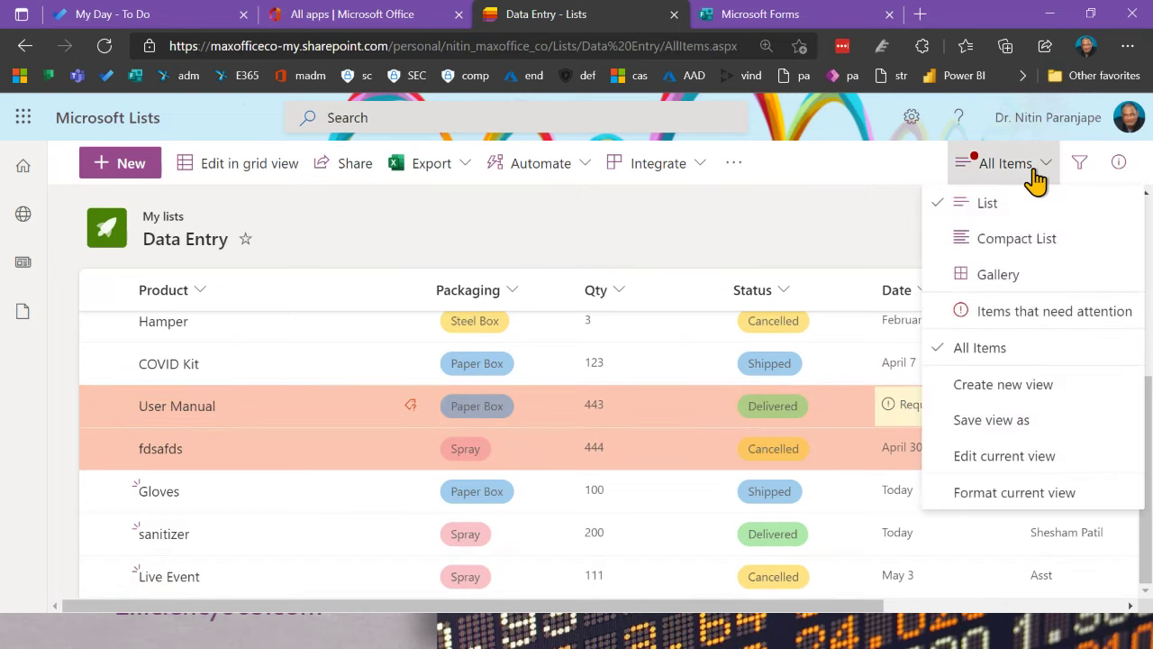
Step: Switch to the Items that need attention view, then back to the All Items view
left_click(1070, 328)
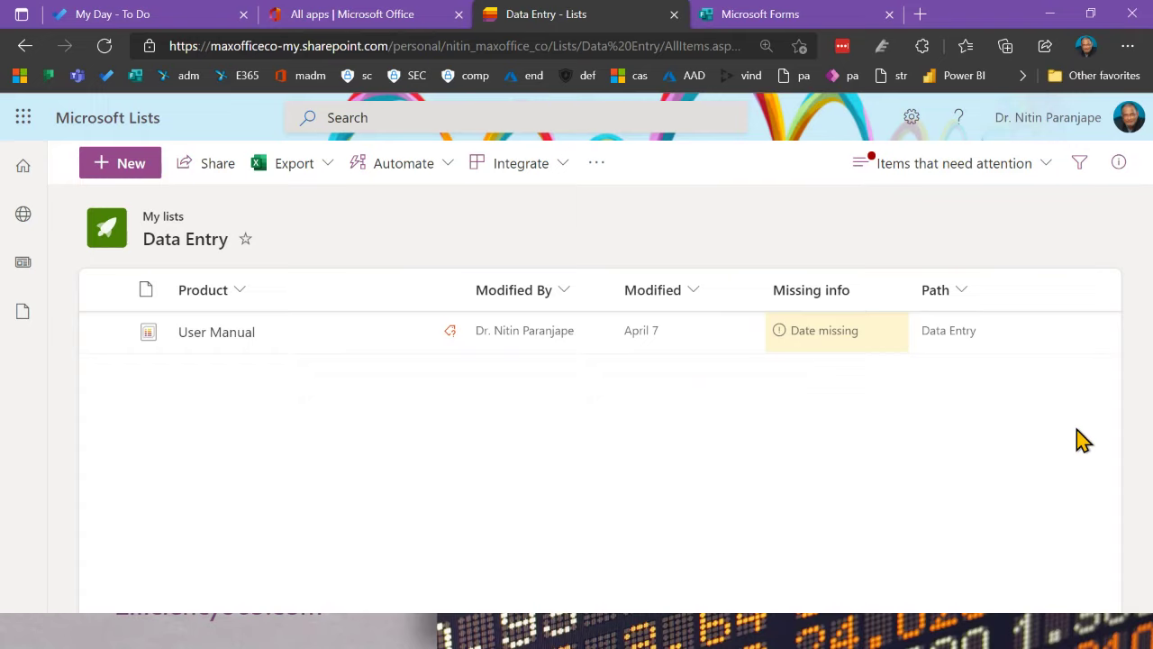
left_click(945, 173)
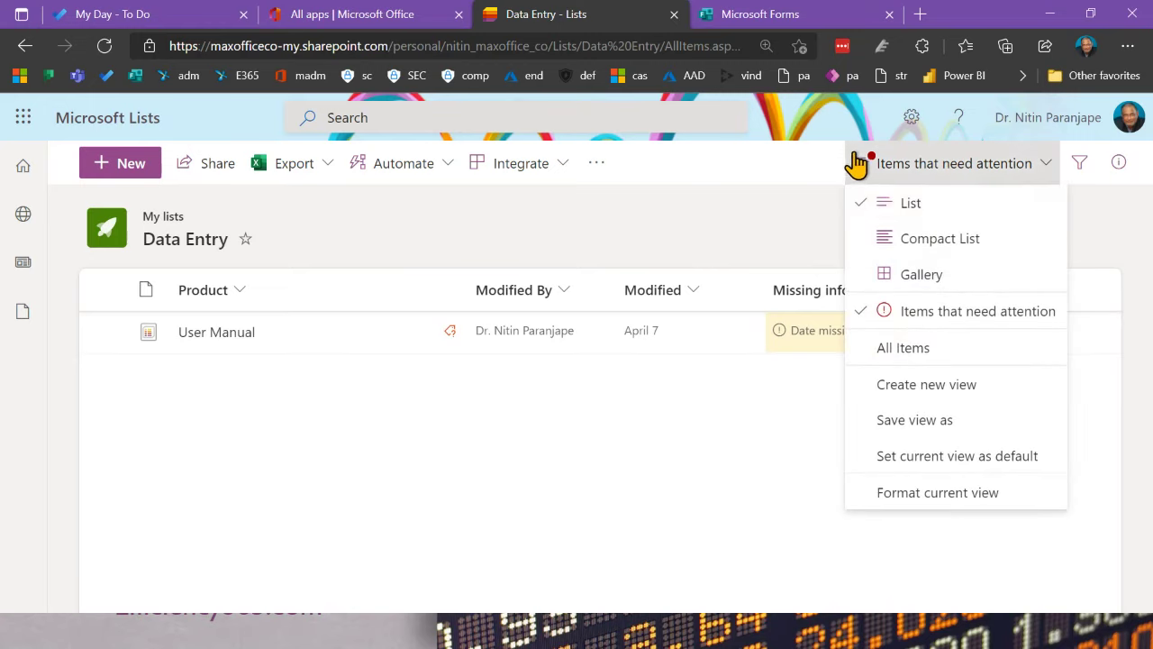
left_click(907, 216)
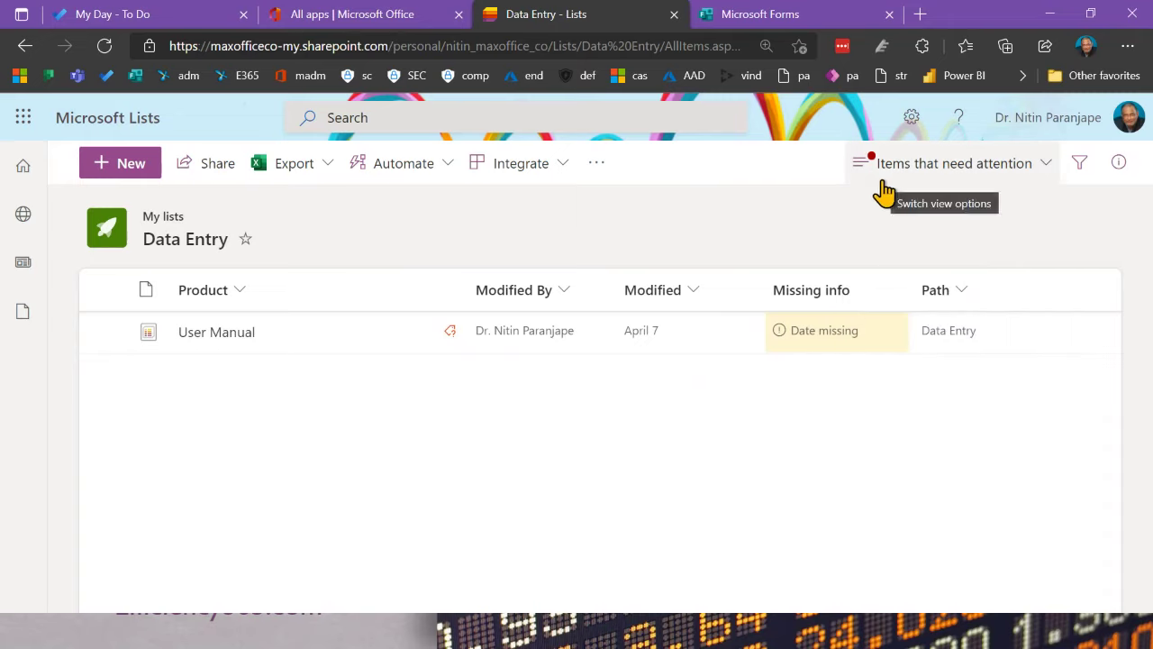
left_click(942, 173)
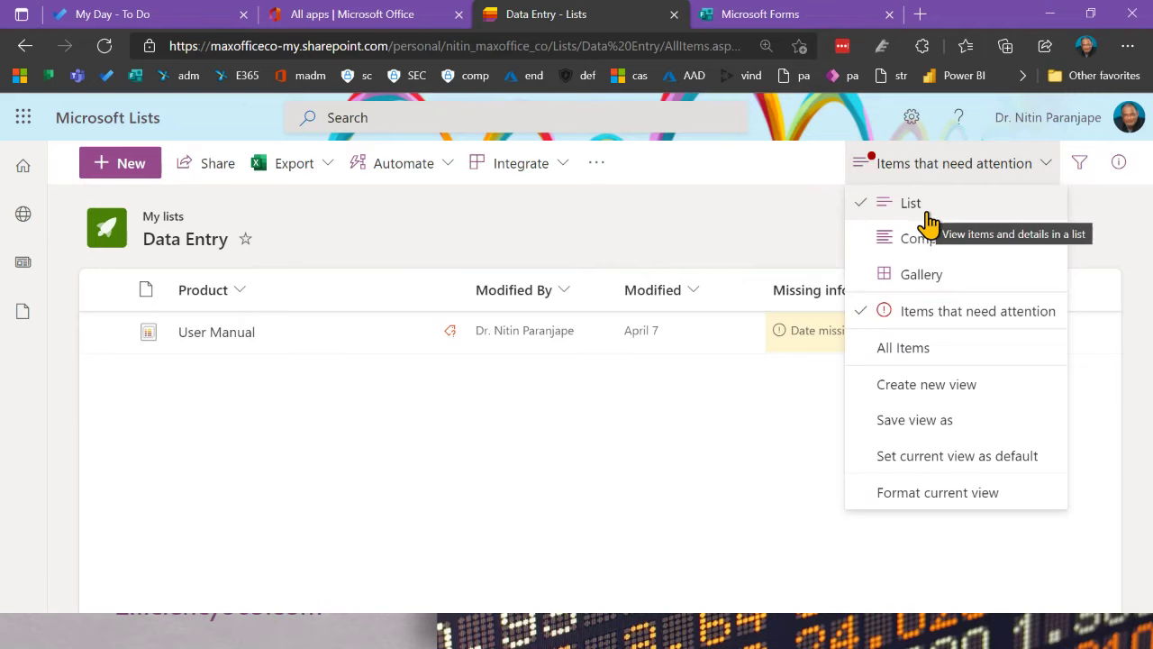
left_click(913, 314)
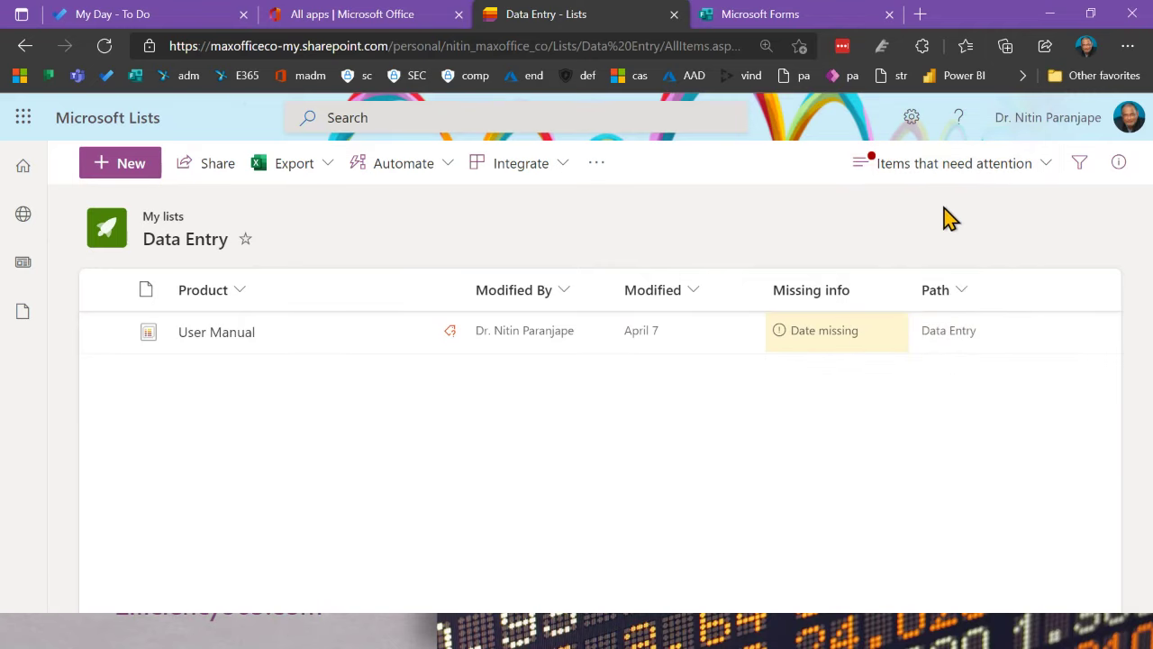
left_click(928, 171)
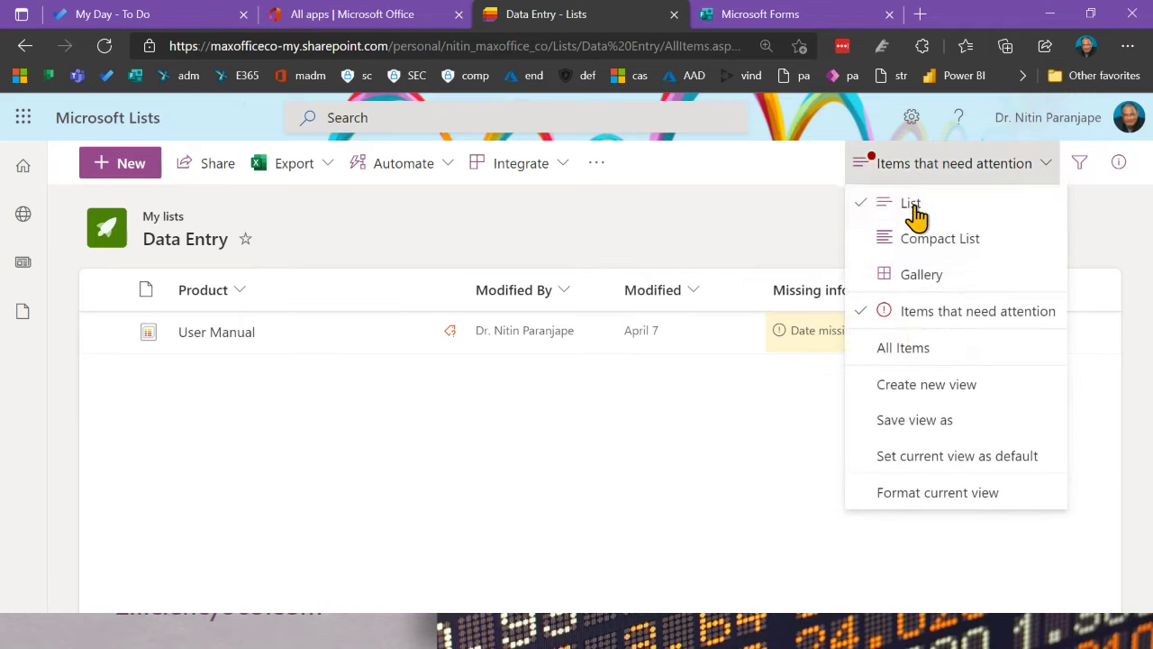
left_click(912, 209)
left_click(918, 169)
left_click(907, 311)
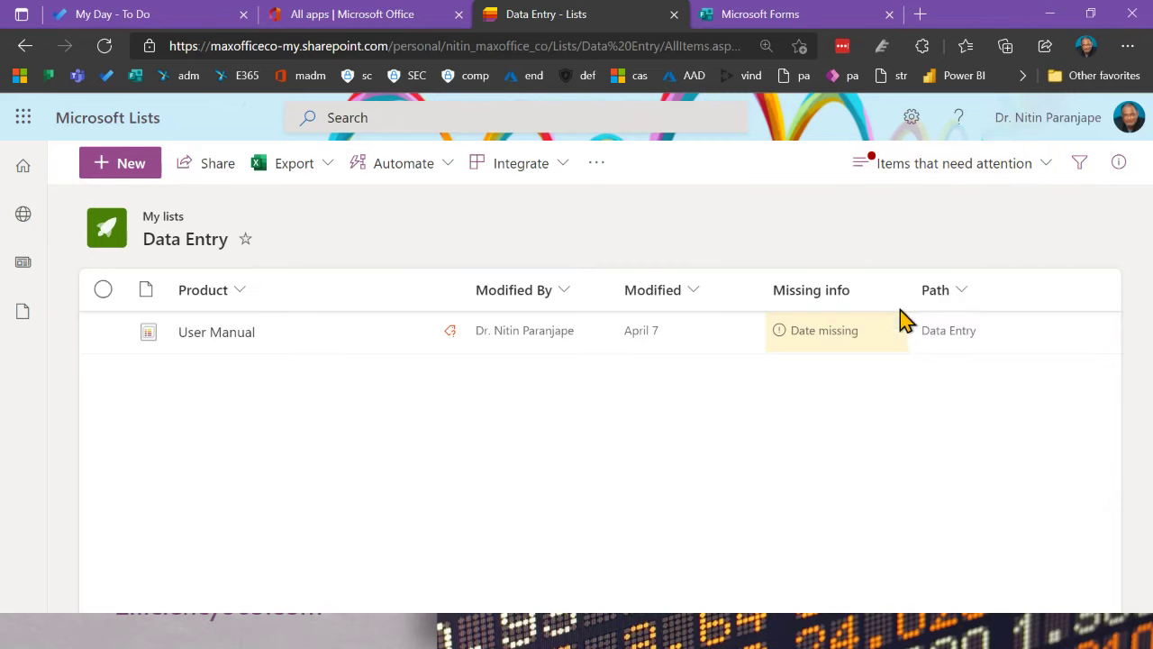
left_click(915, 163)
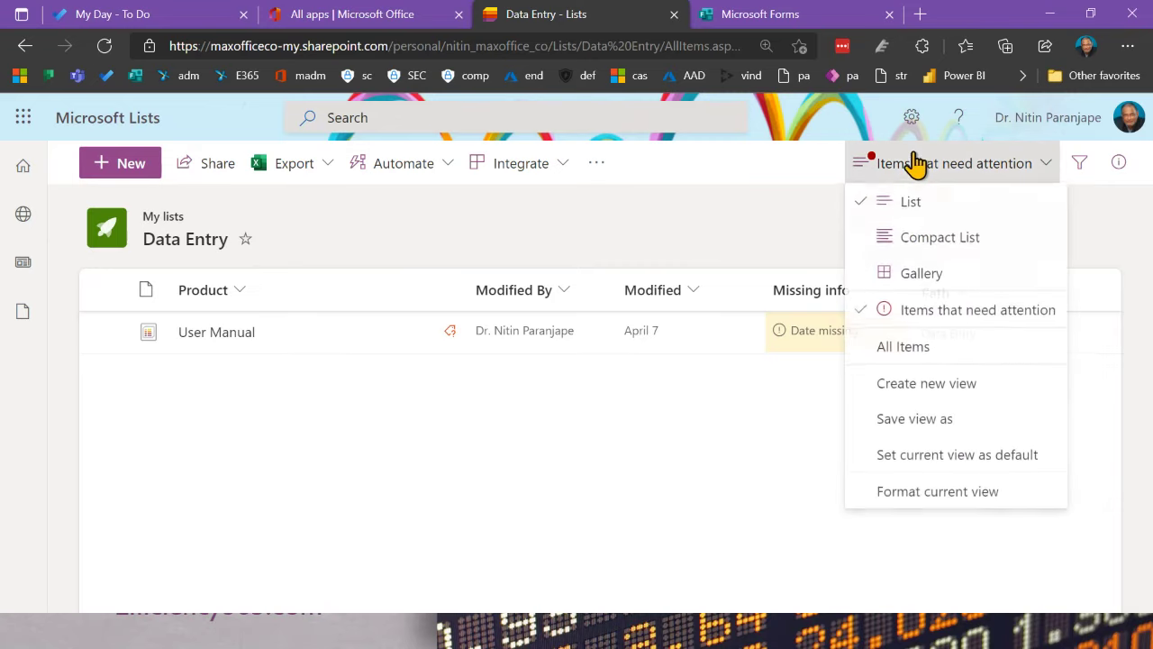
left_click(907, 350)
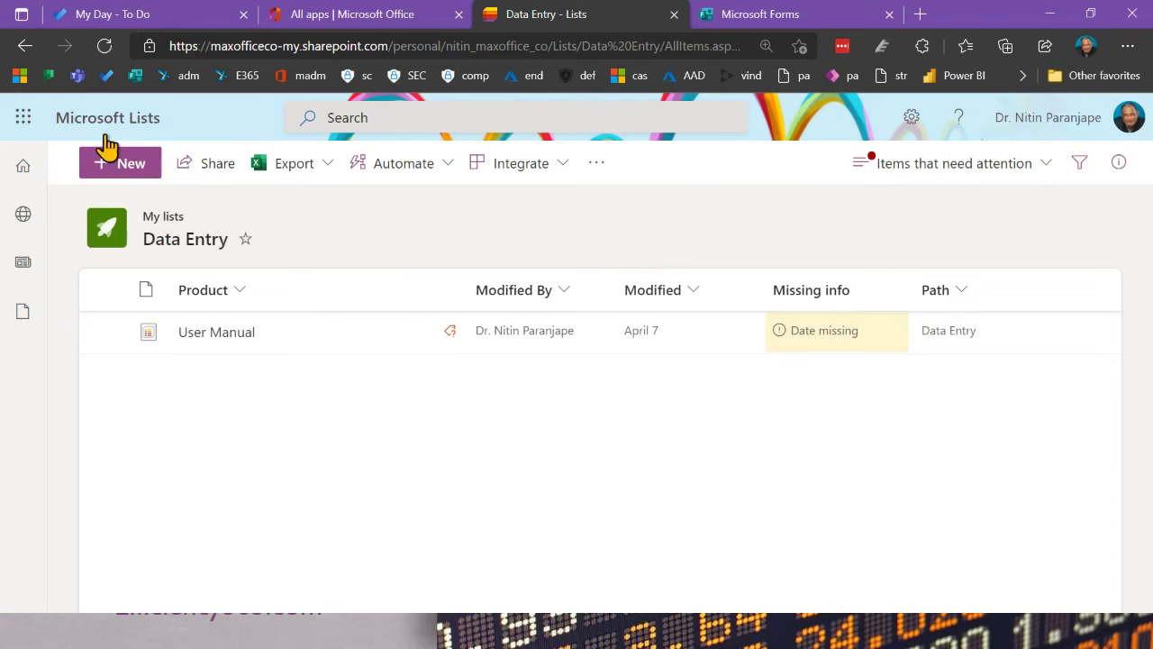
Step: After reloading, recheck the Items that need attention view and return to All Items
left_click(104, 46)
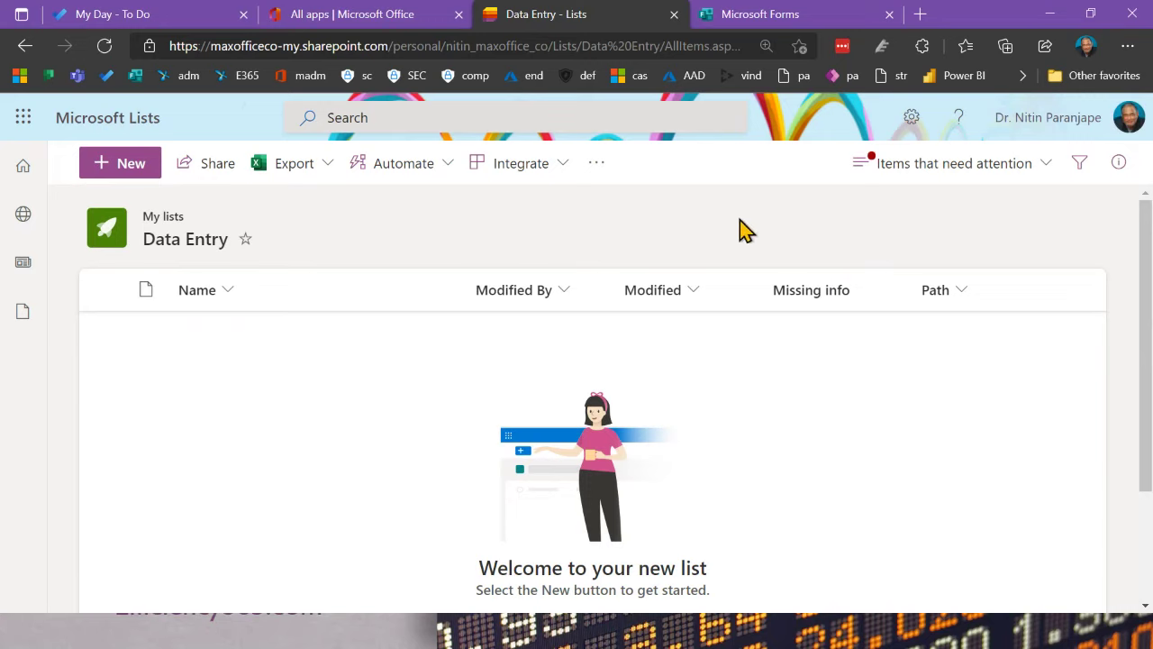
left_click(910, 170)
left_click(903, 311)
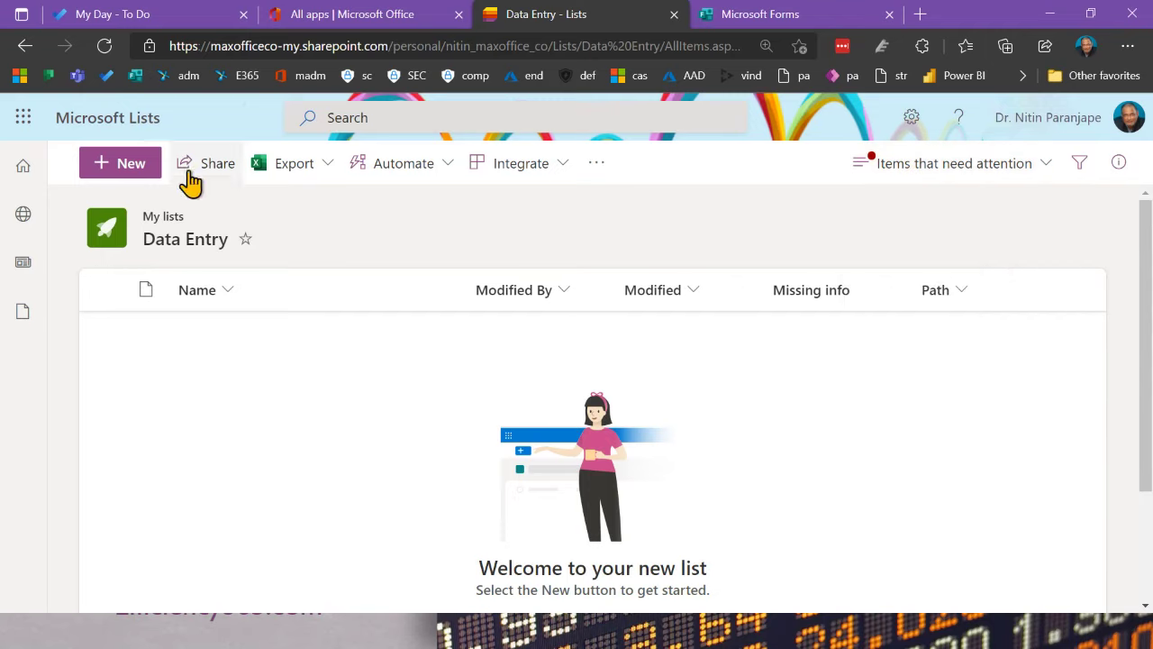
left_click(888, 166)
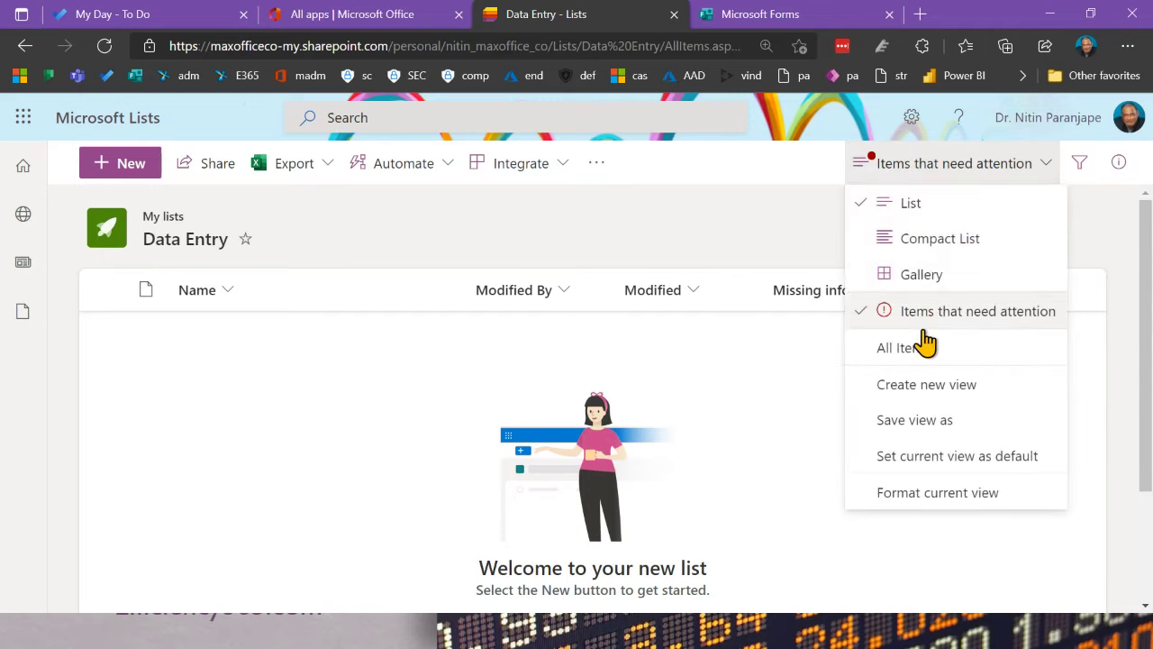
left_click(923, 239)
left_click(914, 166)
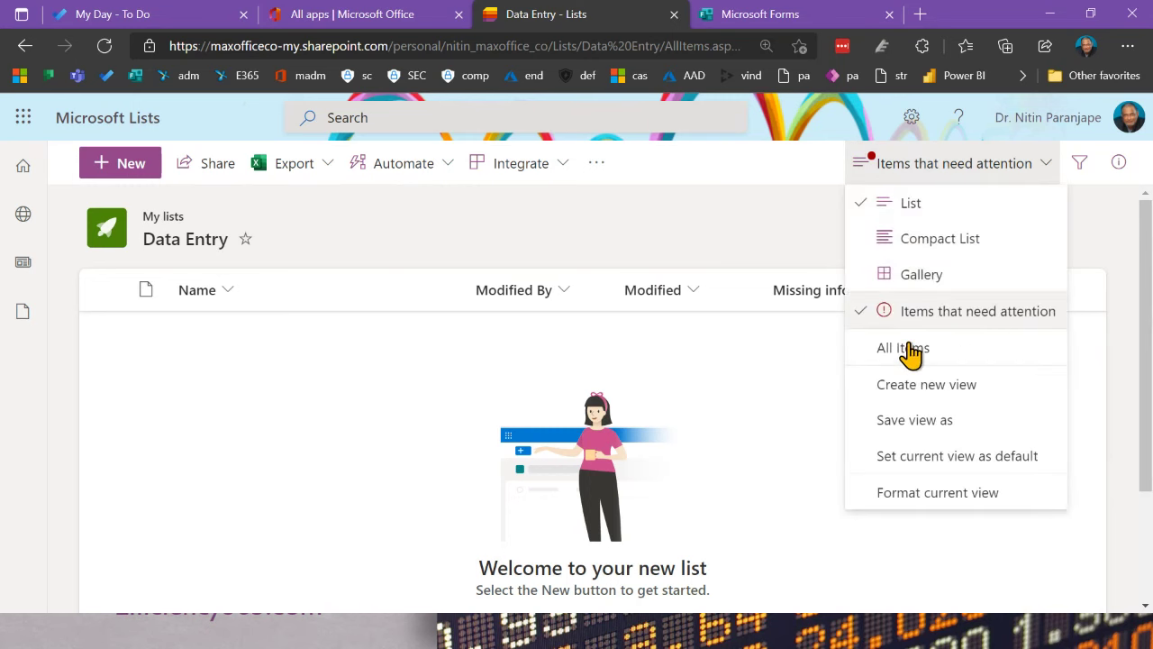
left_click(912, 349)
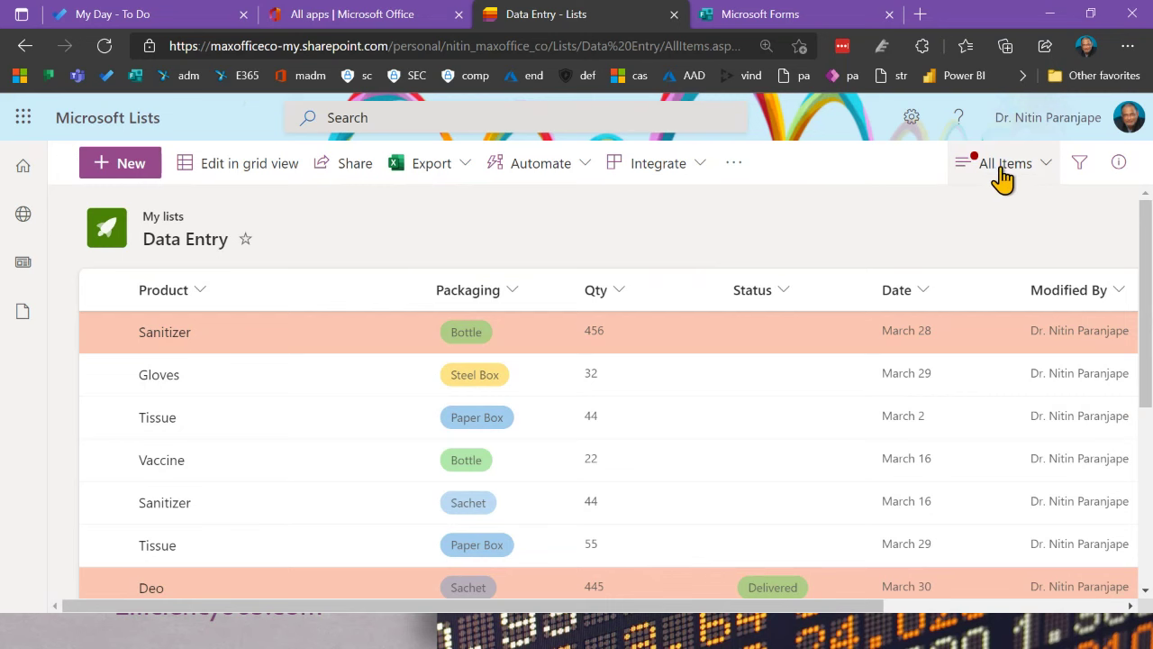
Step: Locate the User Manual row and view its details pane
scroll(793, 495, "down", 3)
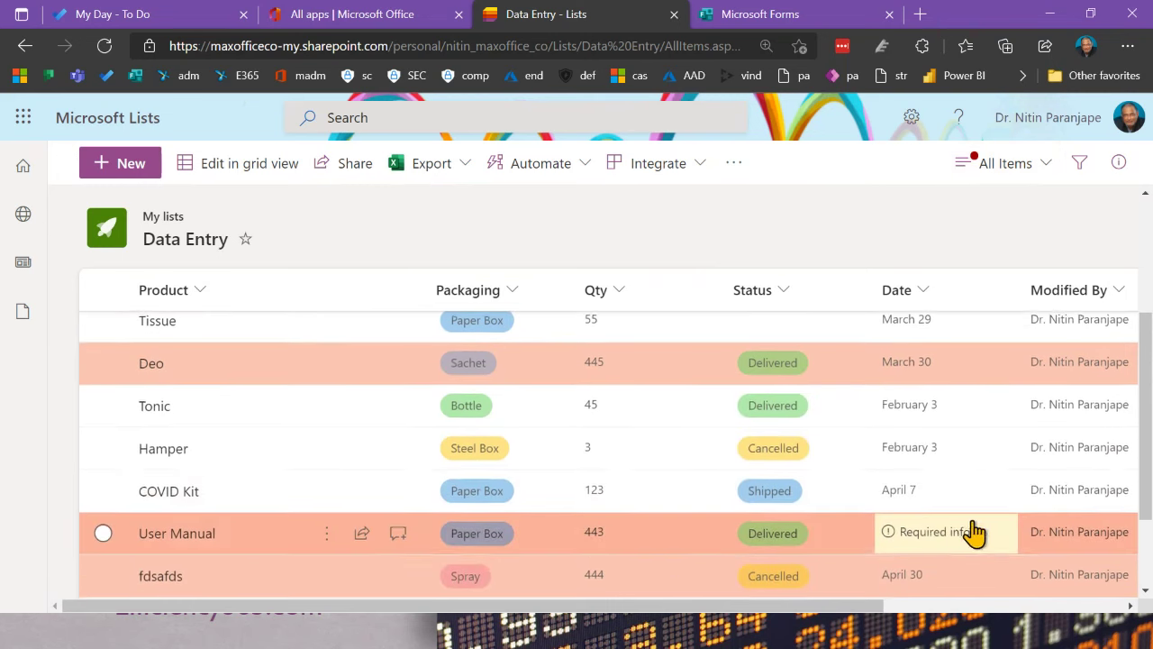
scroll(937, 410, "up", 1)
scroll(937, 410, "up", 3)
left_click(980, 164)
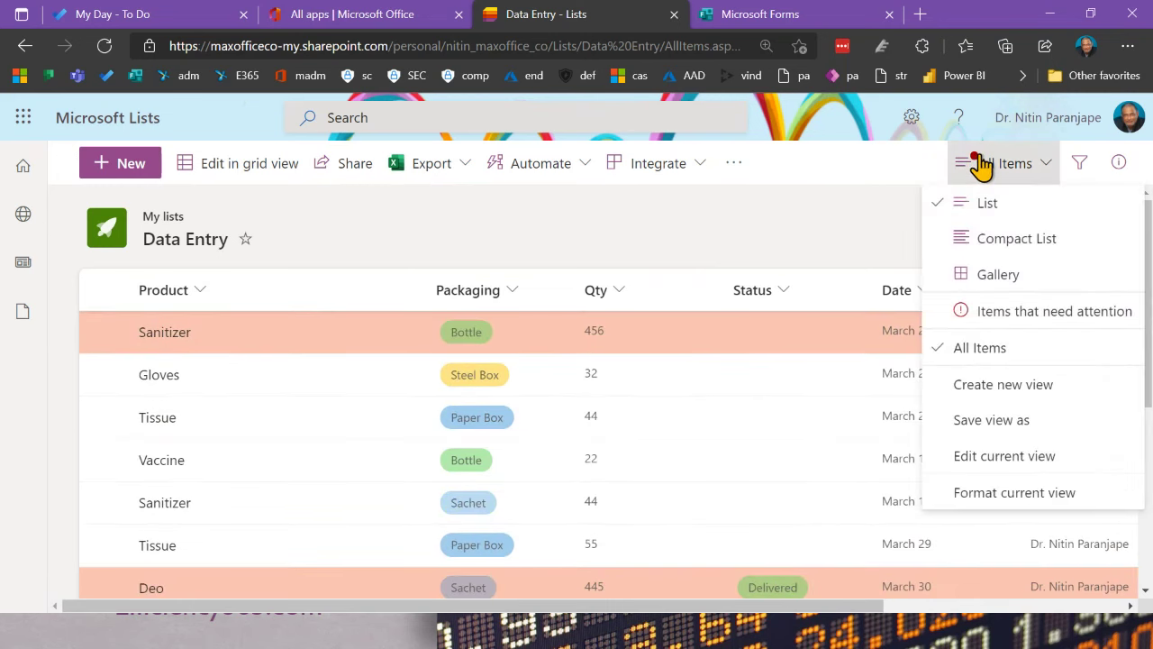
left_click(840, 215)
scroll(851, 280, "down", 5)
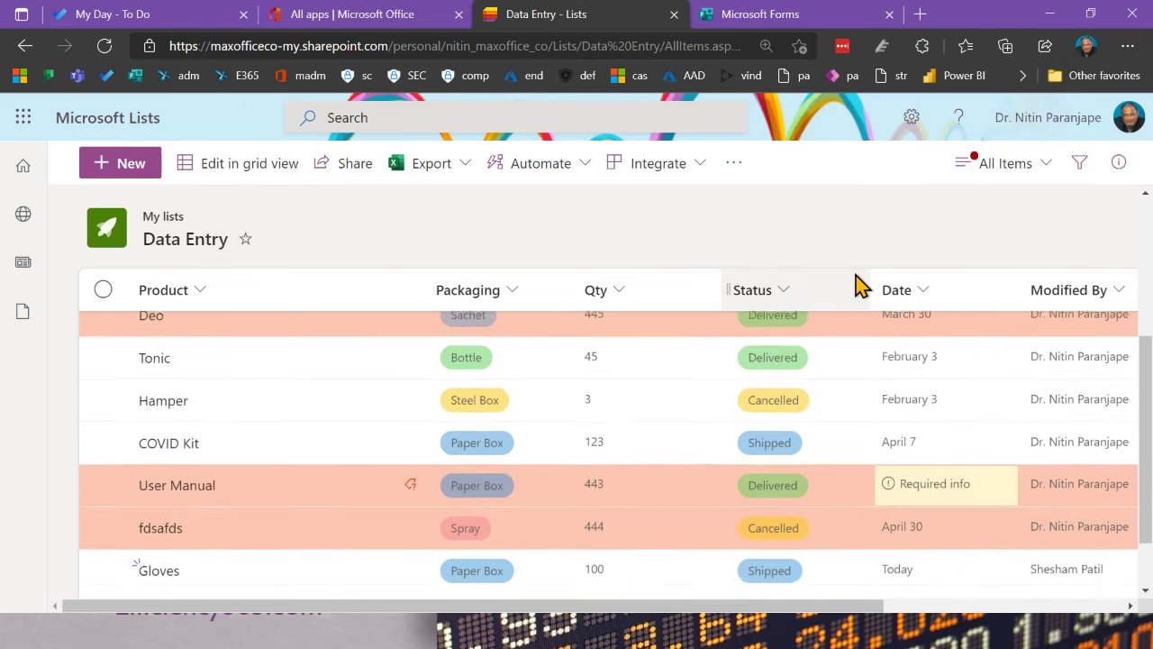
left_click(937, 475)
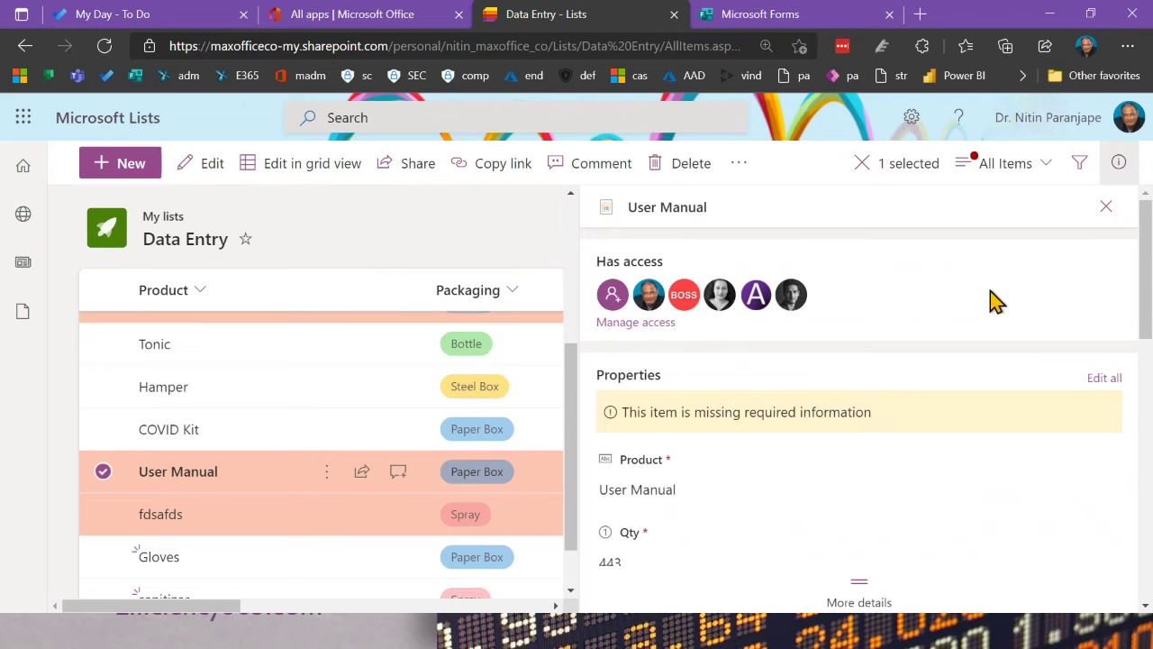
left_click(1106, 207)
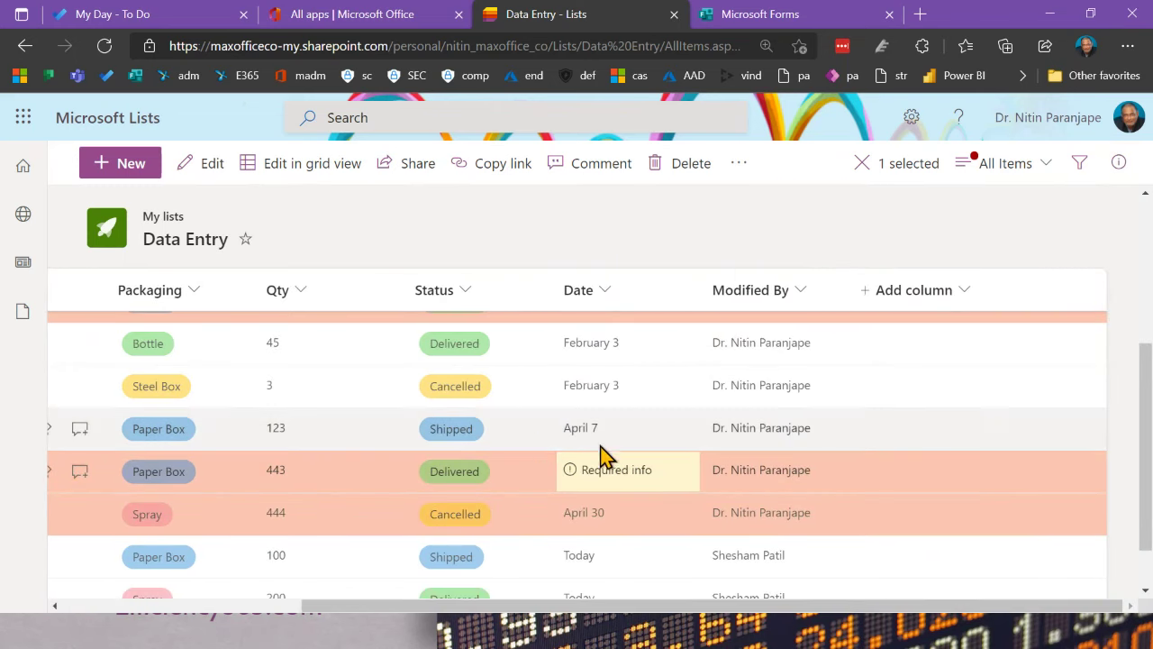
Step: Check what information User Manual is missing and open the item for editing
left_click(639, 487)
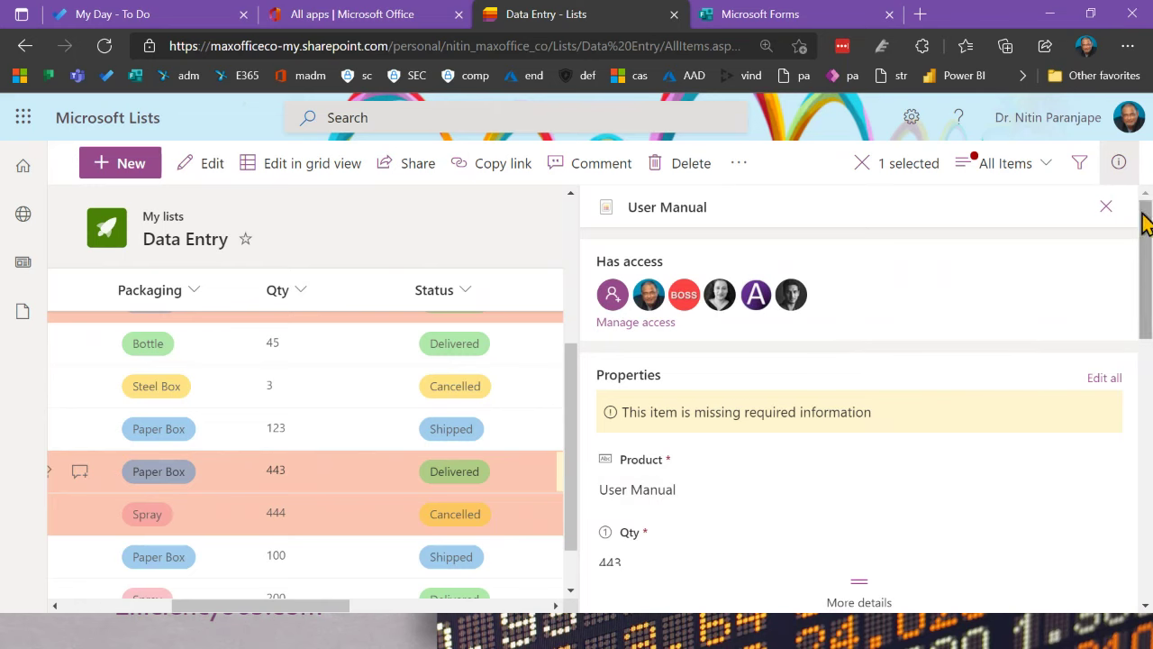
left_click(1108, 208)
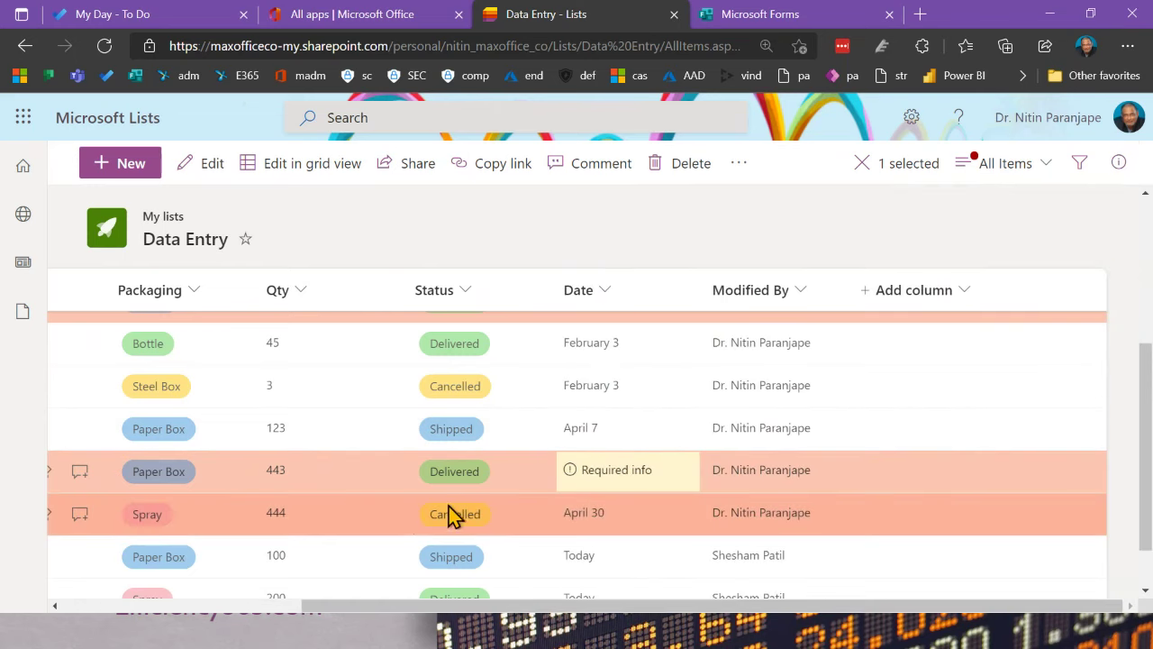
left_click_drag(352, 608, 90, 622)
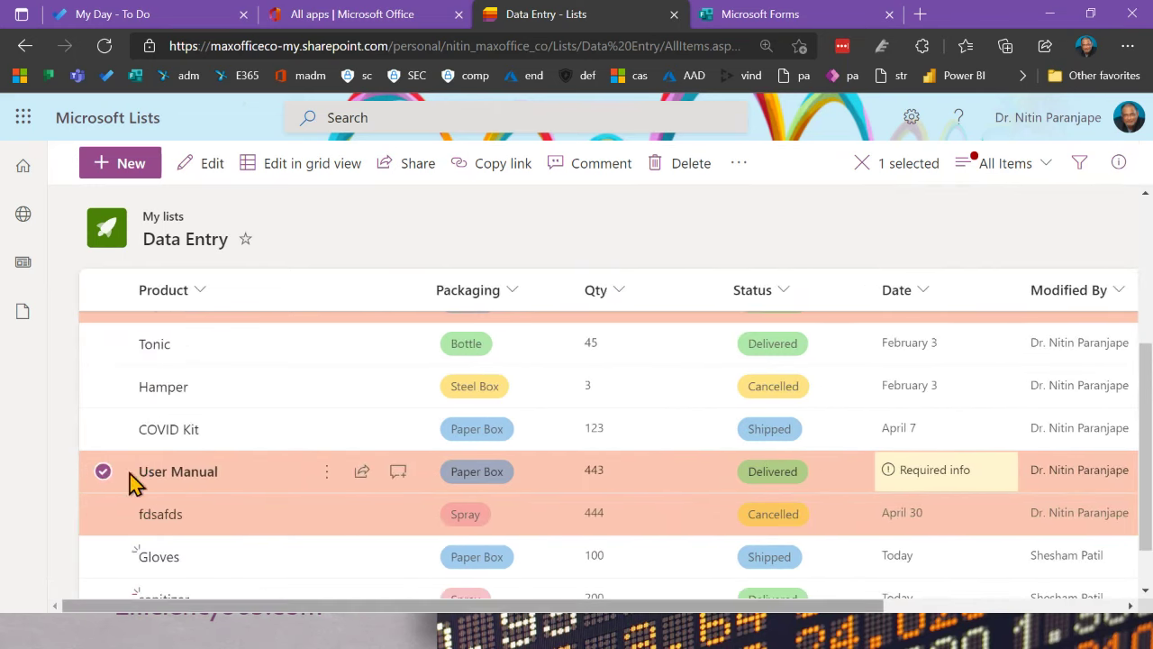
left_click(220, 168)
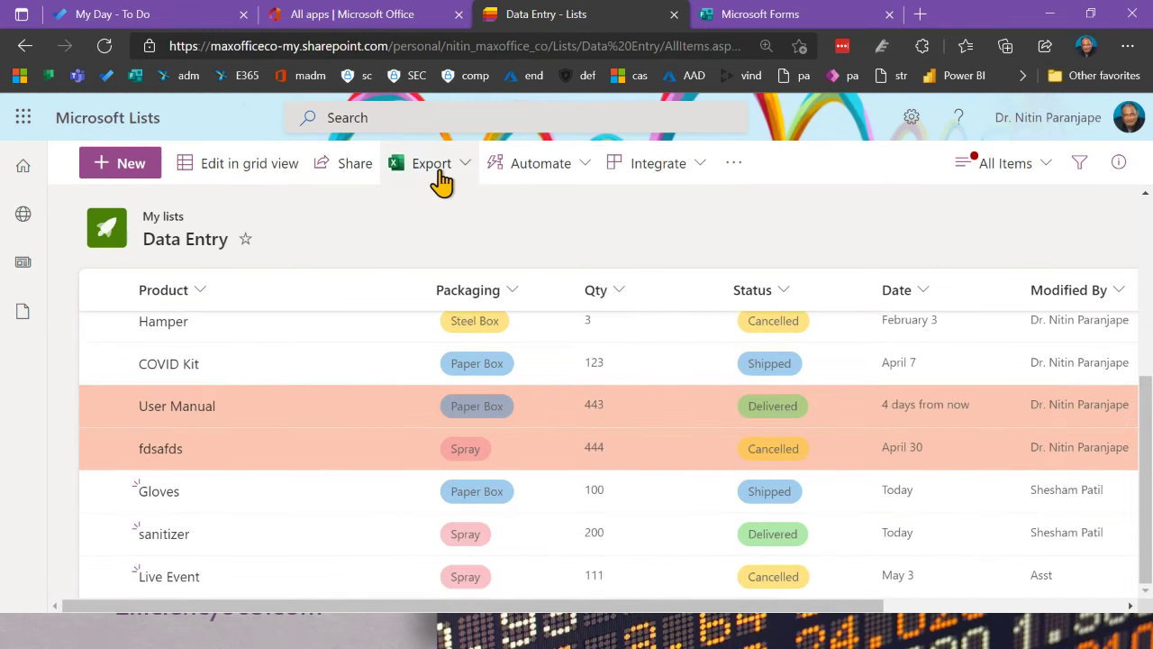
Step: Export the Data Entry list to Excel via query (2).iqy as a table in a new workbook
left_click(441, 173)
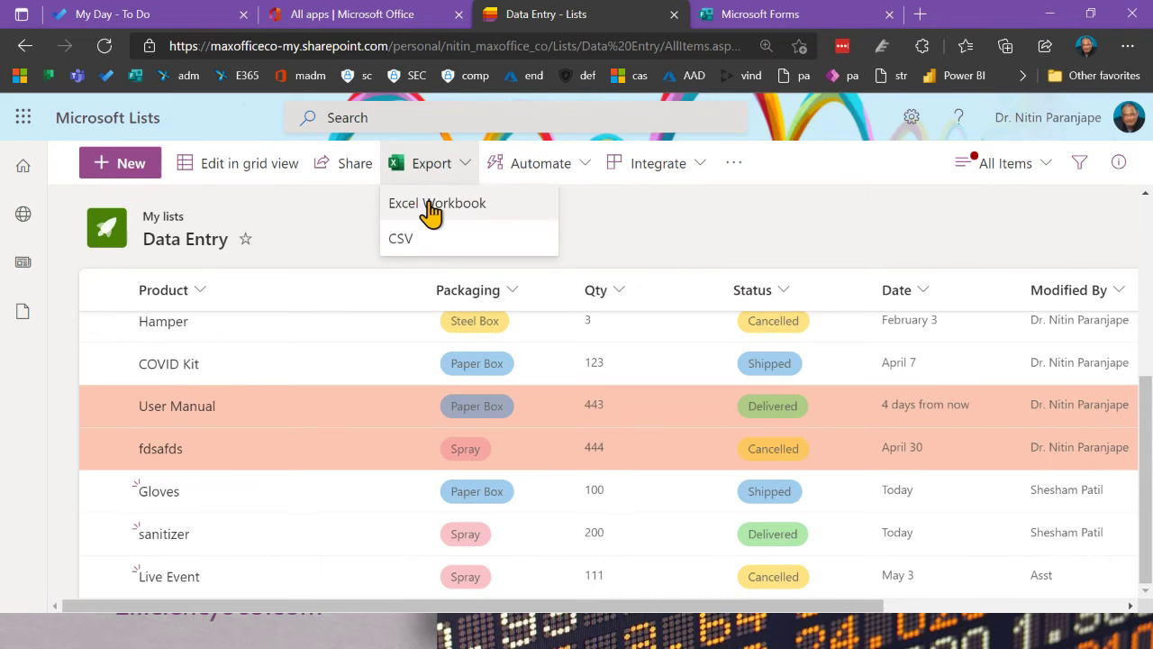
left_click(432, 207)
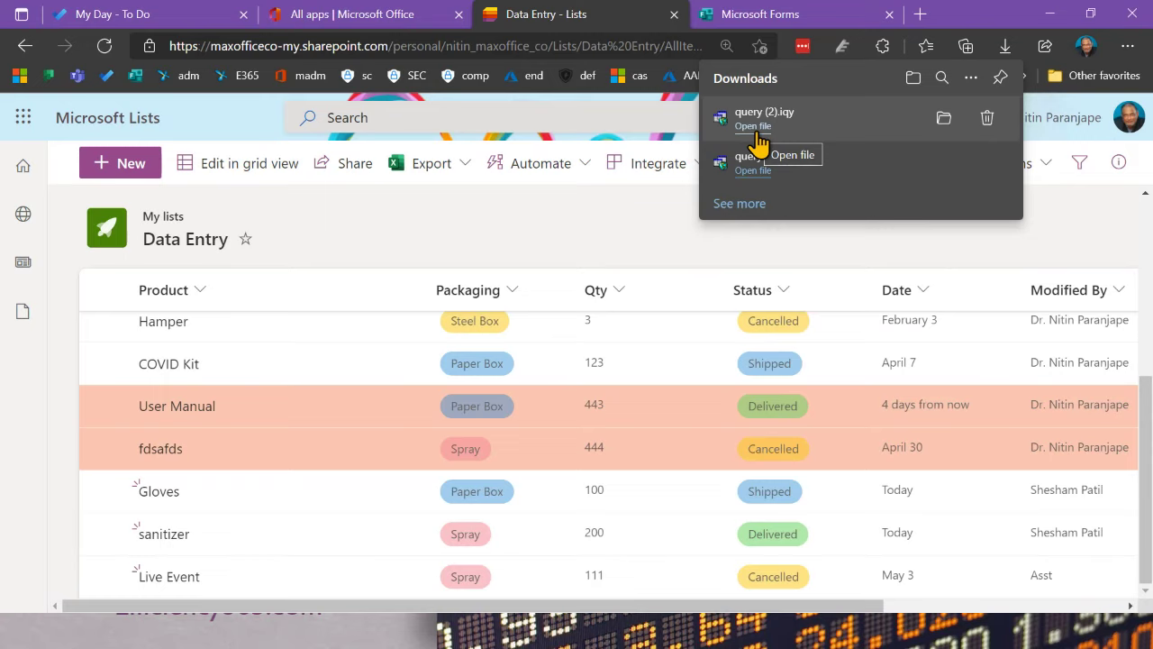
left_click(757, 126)
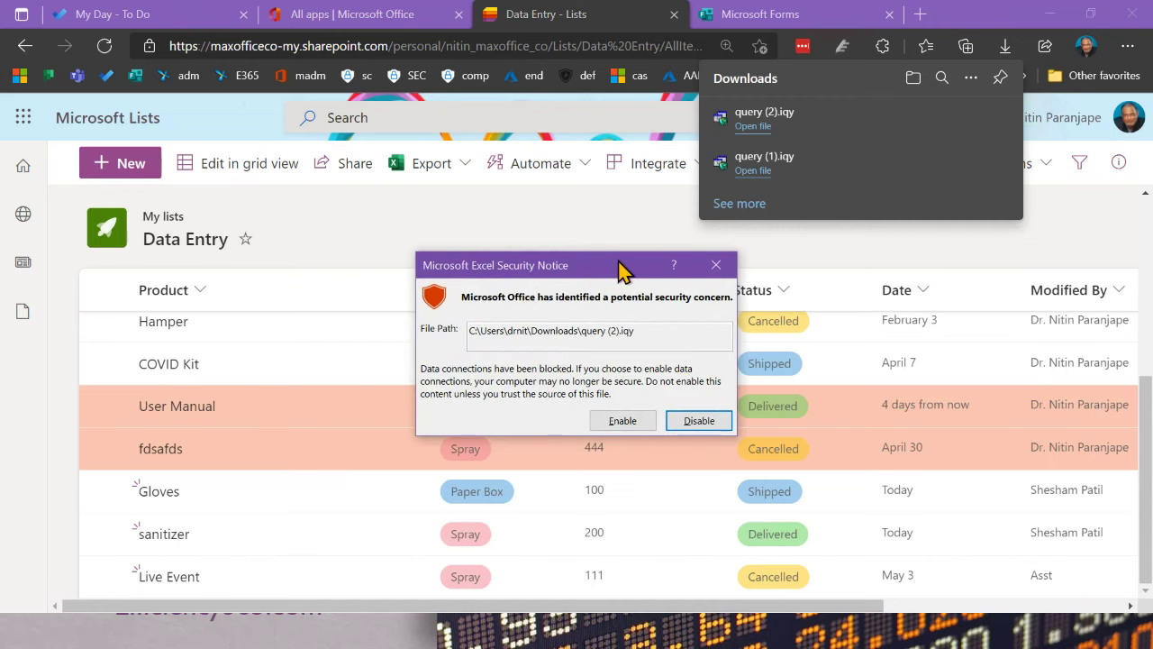
left_click(628, 427)
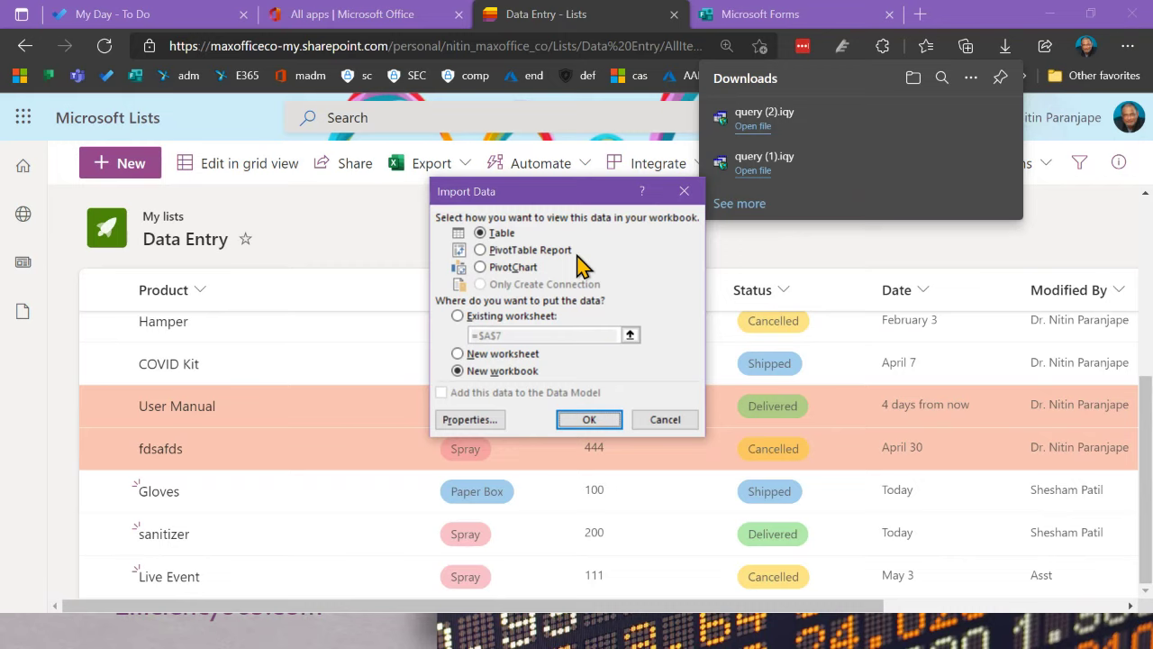
left_click(588, 421)
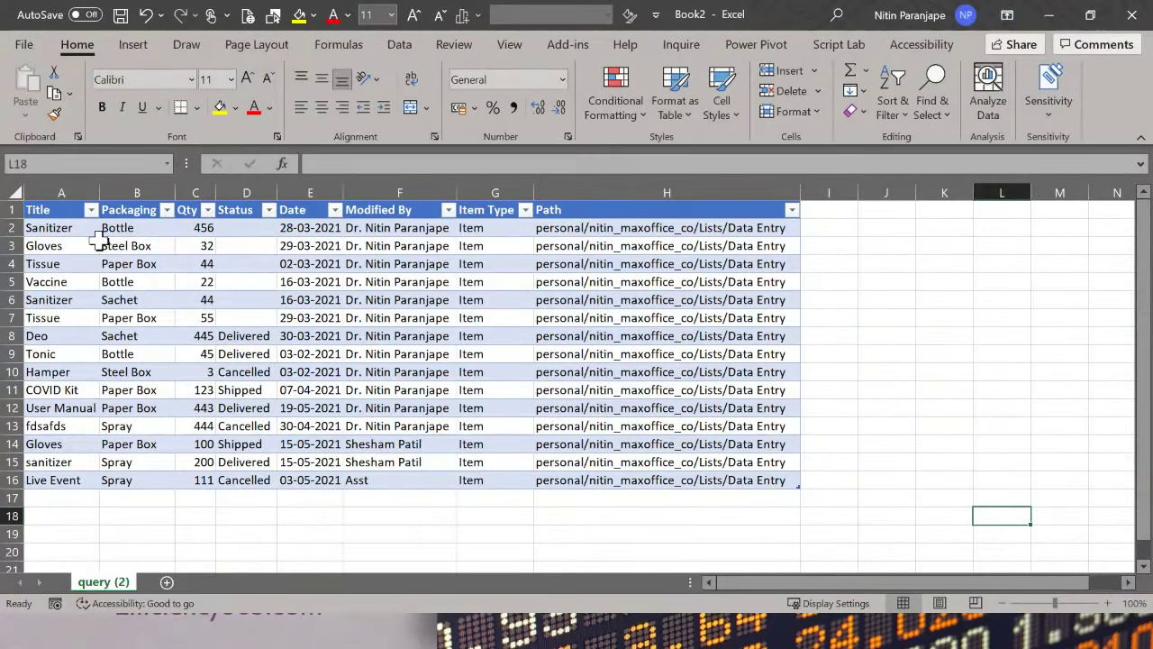
Step: Check the Sachet and Qty 456 cells, then select I1 beside the Path column
left_click(126, 333)
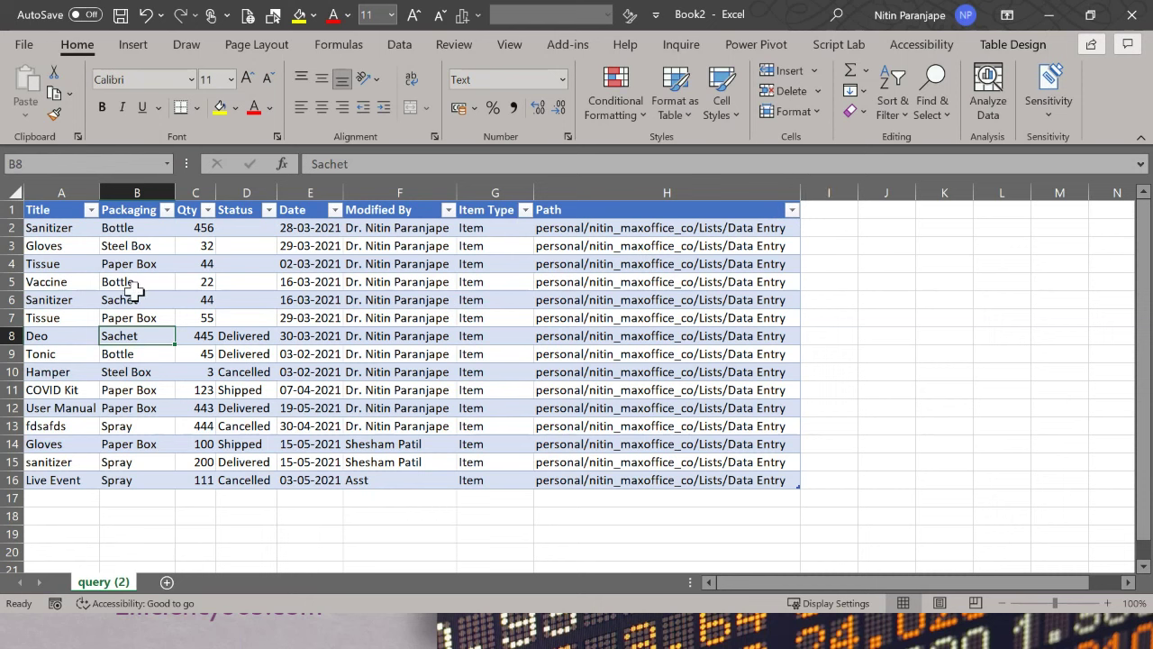
left_click(187, 233)
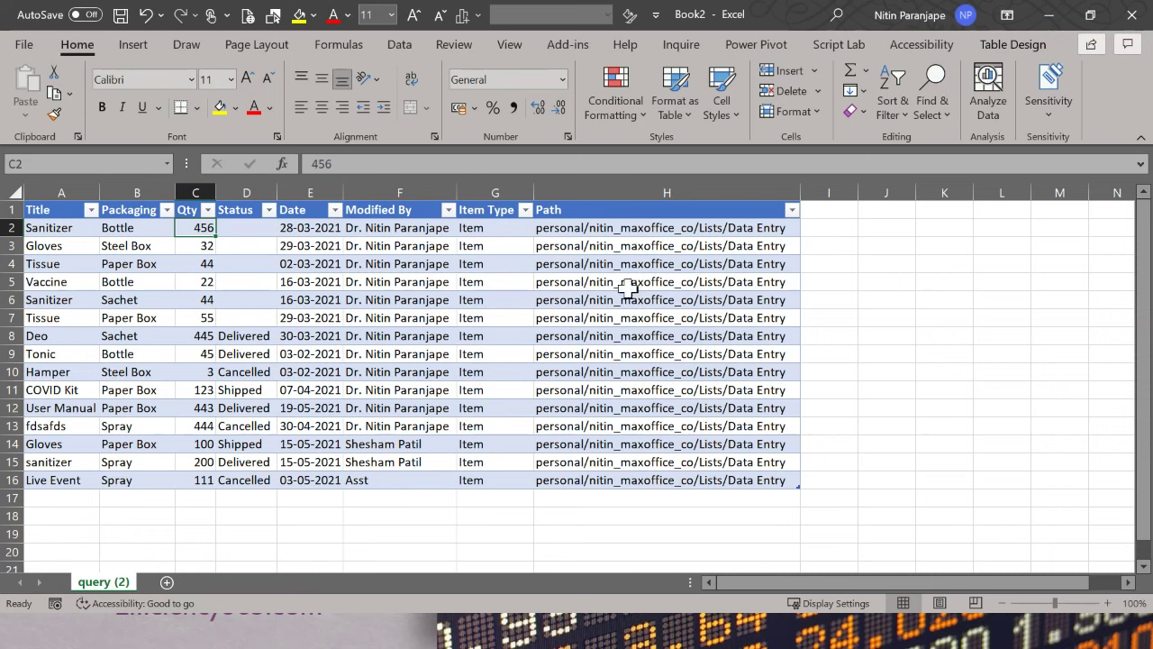
left_click(823, 227)
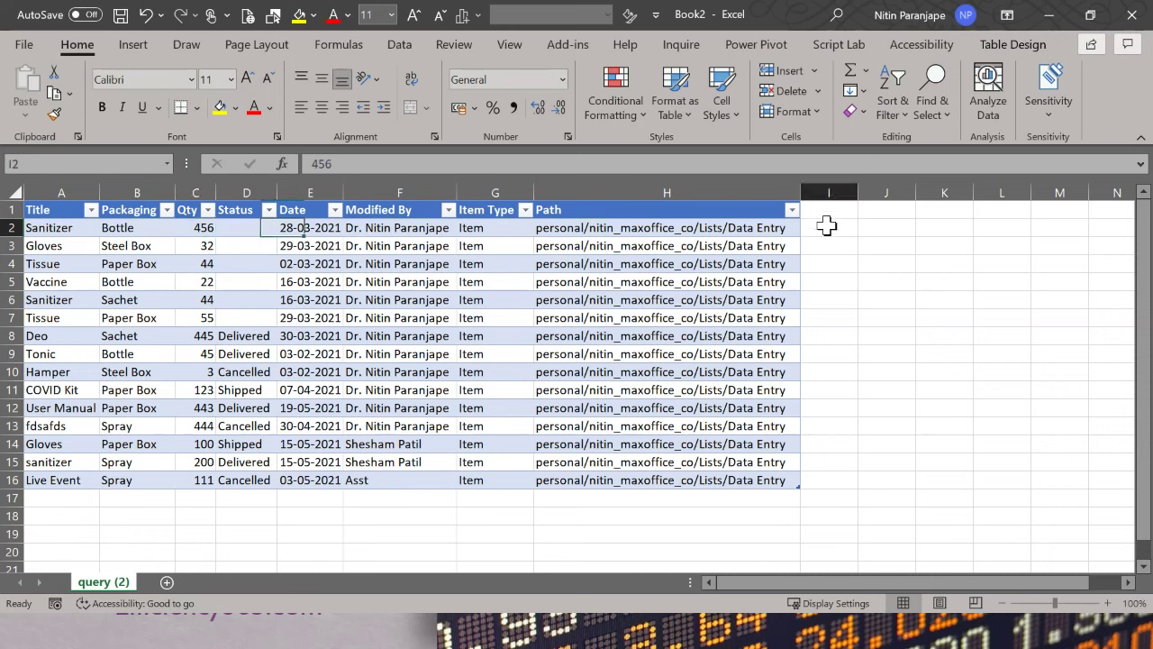
left_click(818, 210)
type("pct")
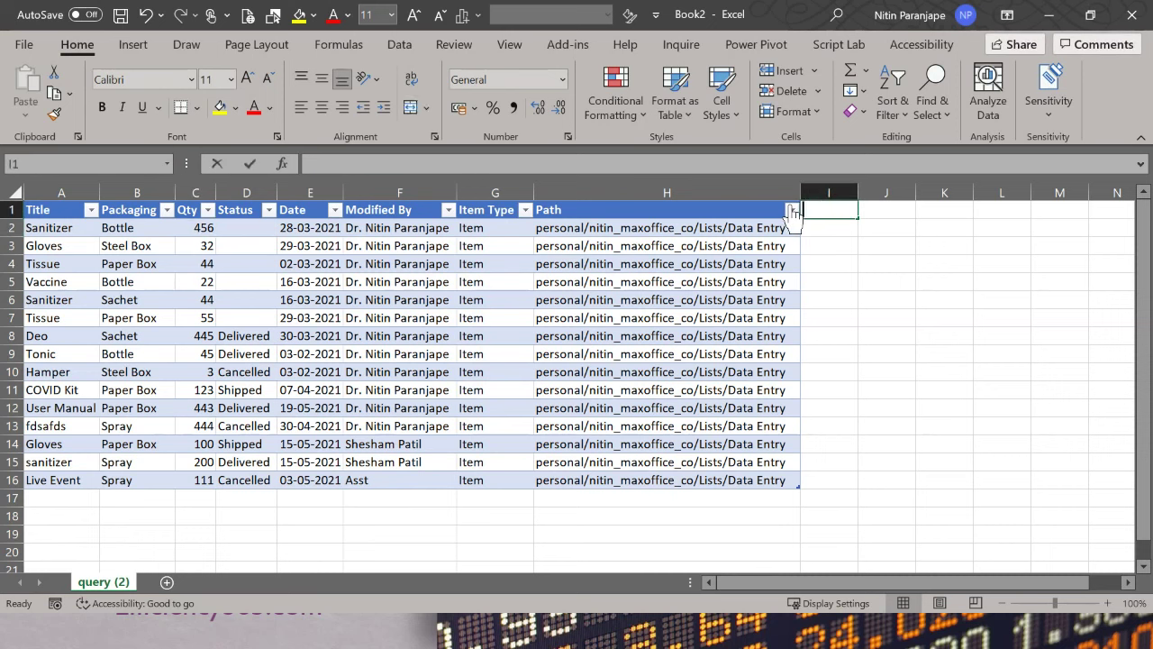
key("Return")
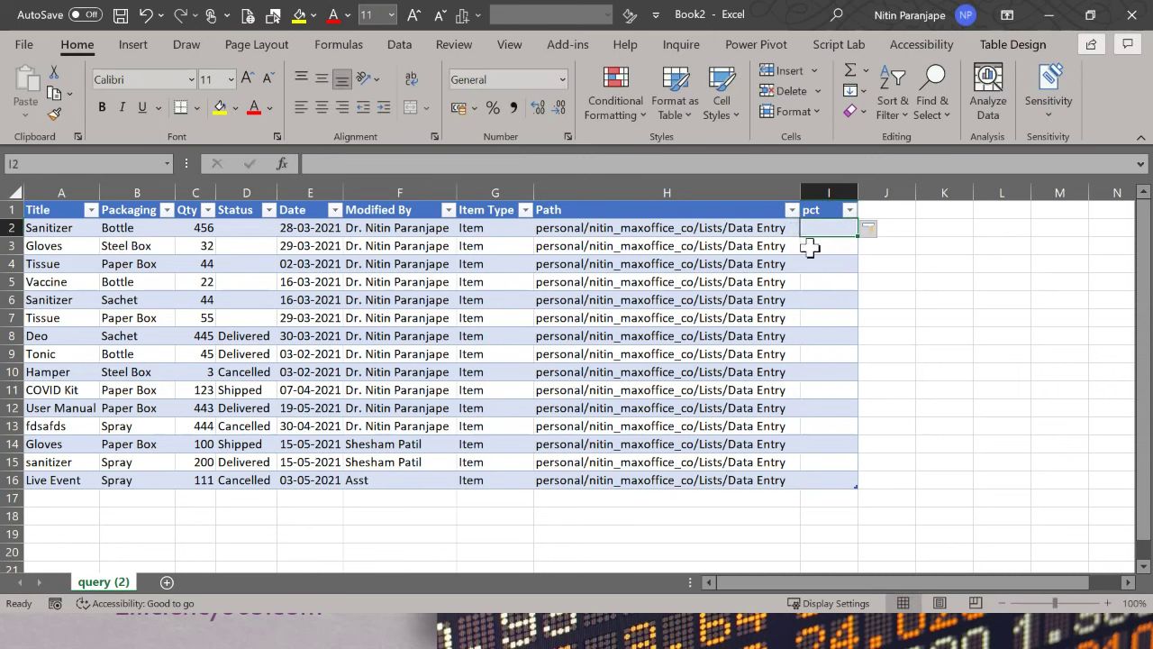
type("=")
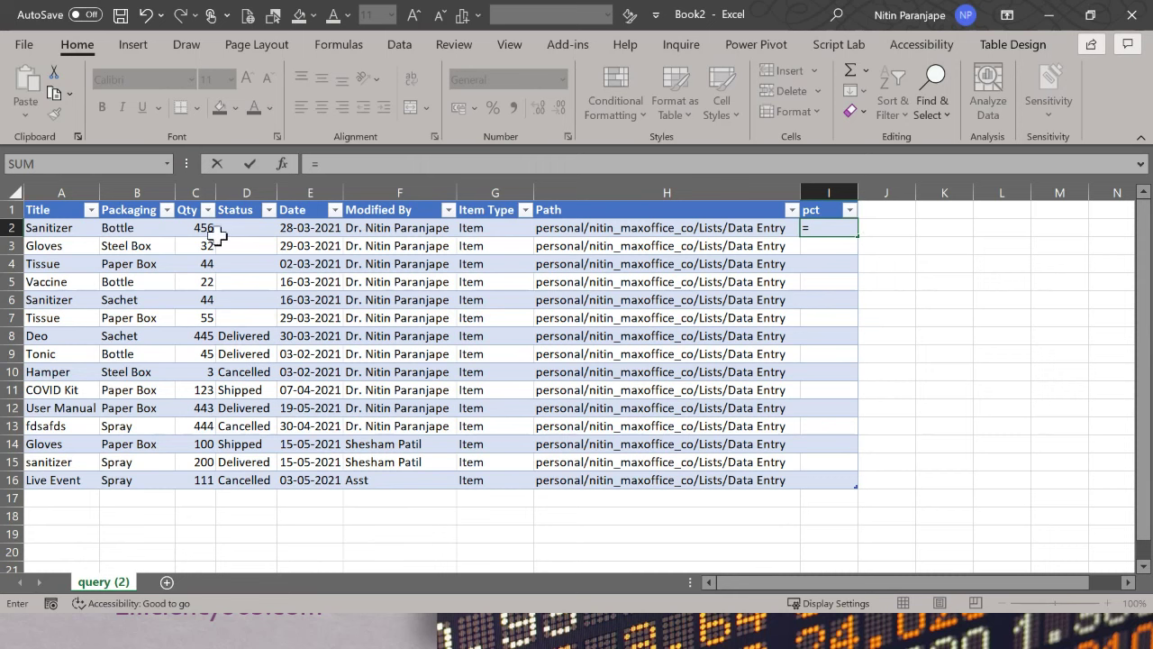
key("Left")
key("Left")
key("Left")
key("Left")
key("Left")
key("Left")
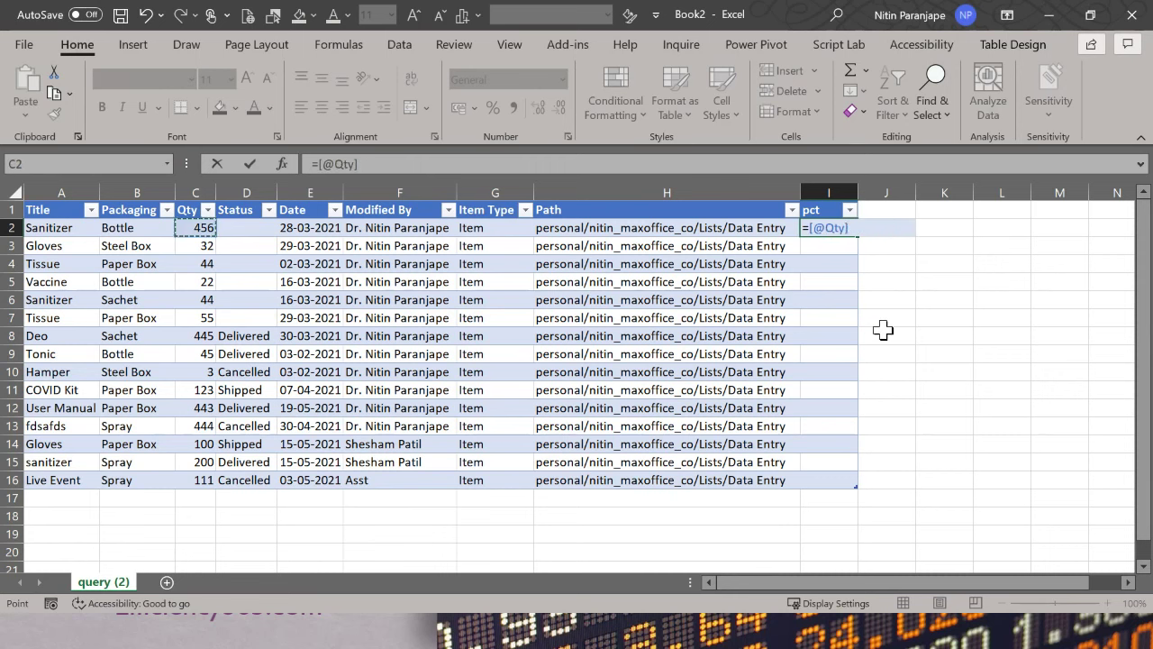
key("BackSpace")
key("BackSpace")
key("BackSpace")
key("BackSpace")
key("BackSpace")
key("BackSpace")
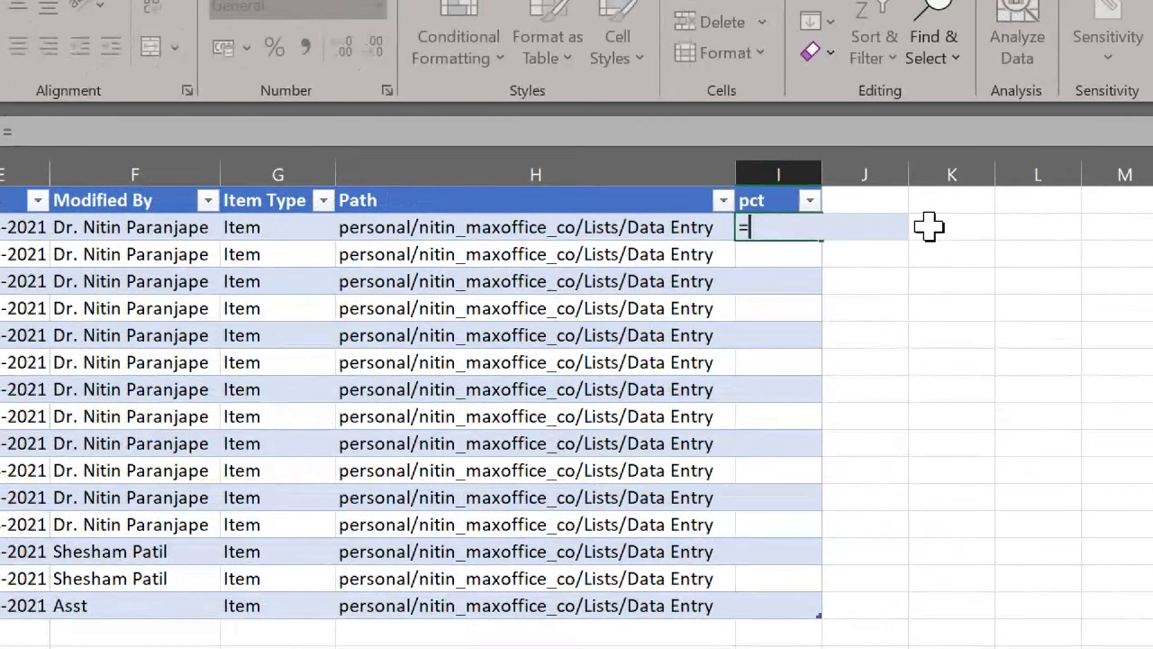
type("[")
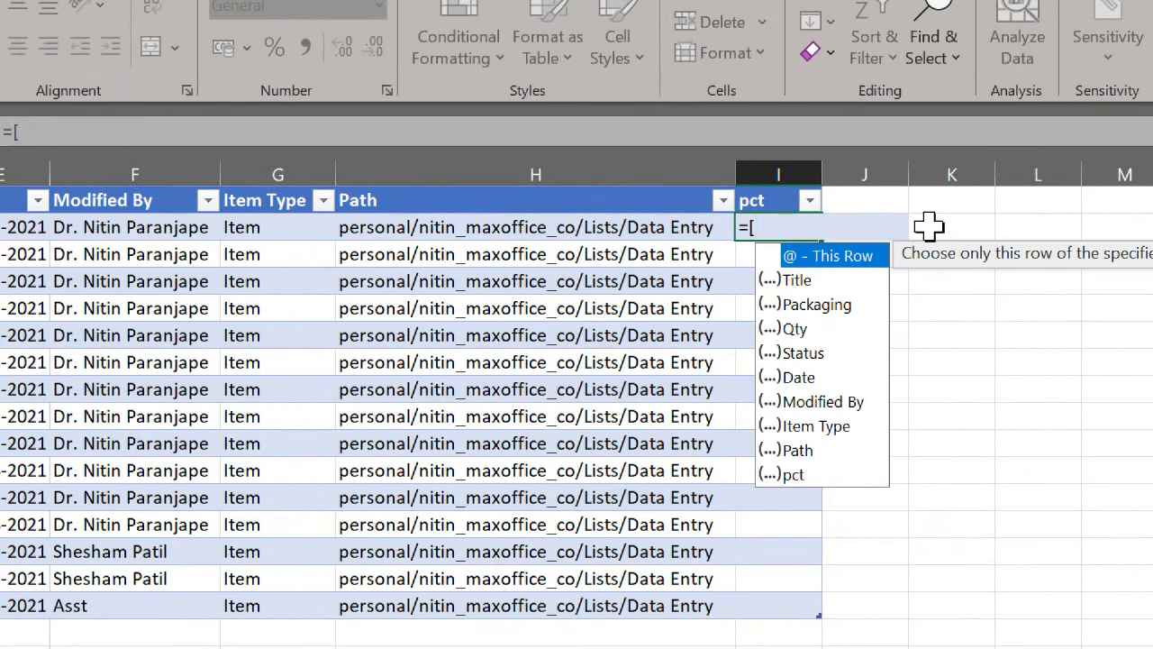
type("q")
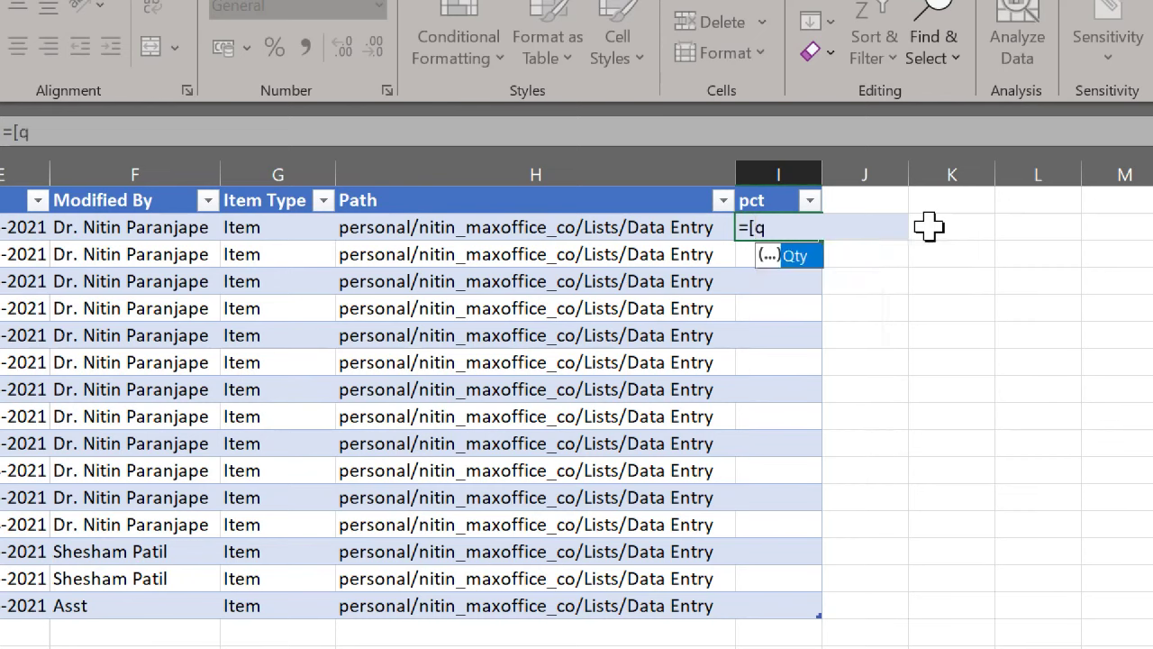
key("Tab")
type("]")
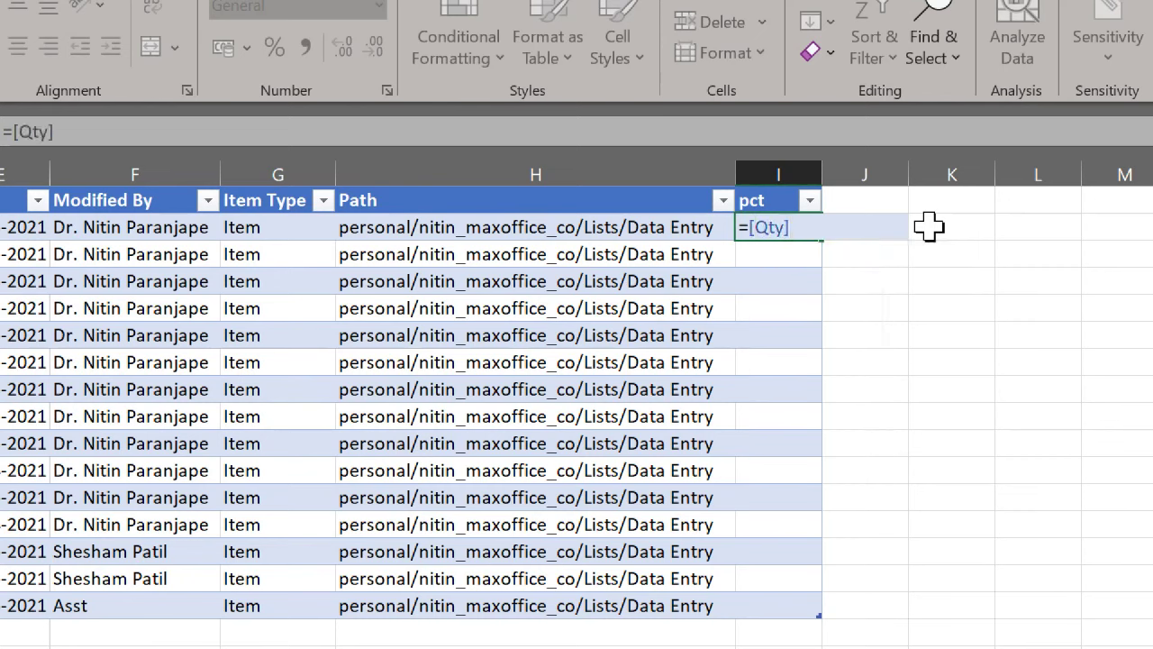
type("*1%")
key("Return")
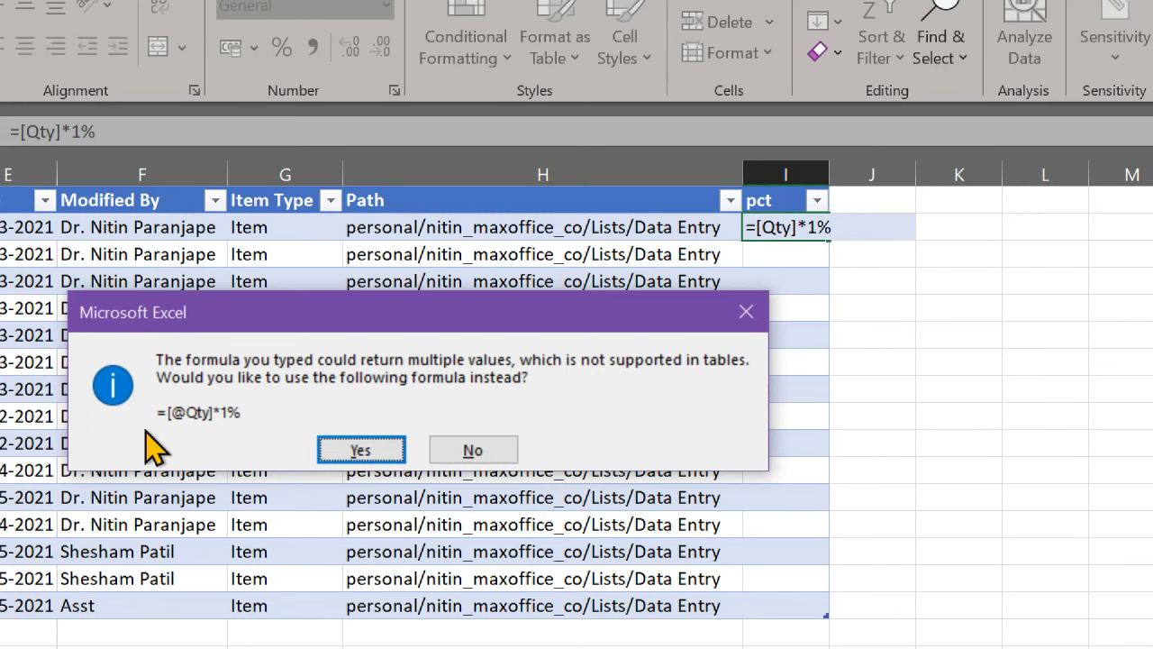
left_click(354, 451)
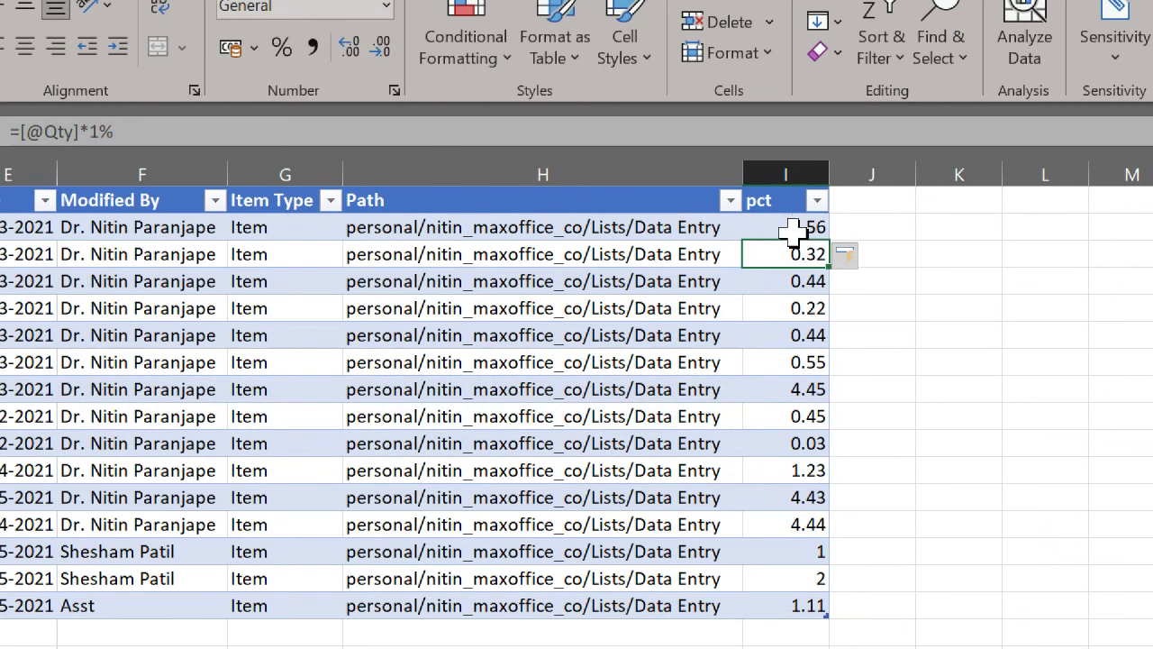
Step: Clear the pct column's header and all its values
left_click(791, 229)
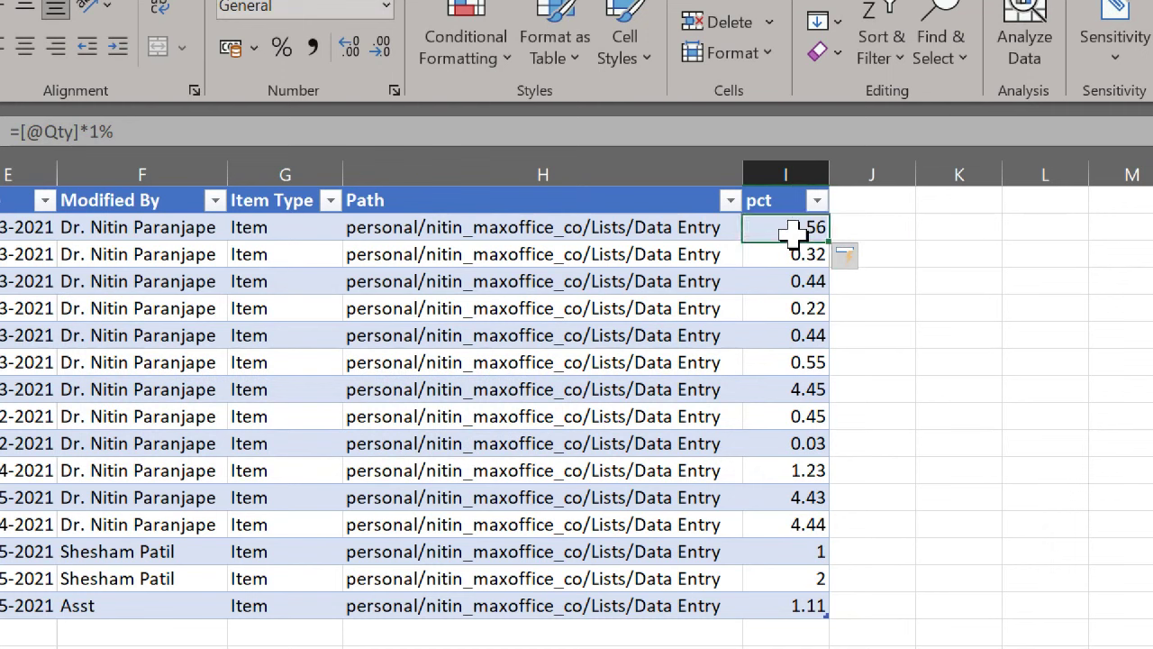
key("ctrl+Down")
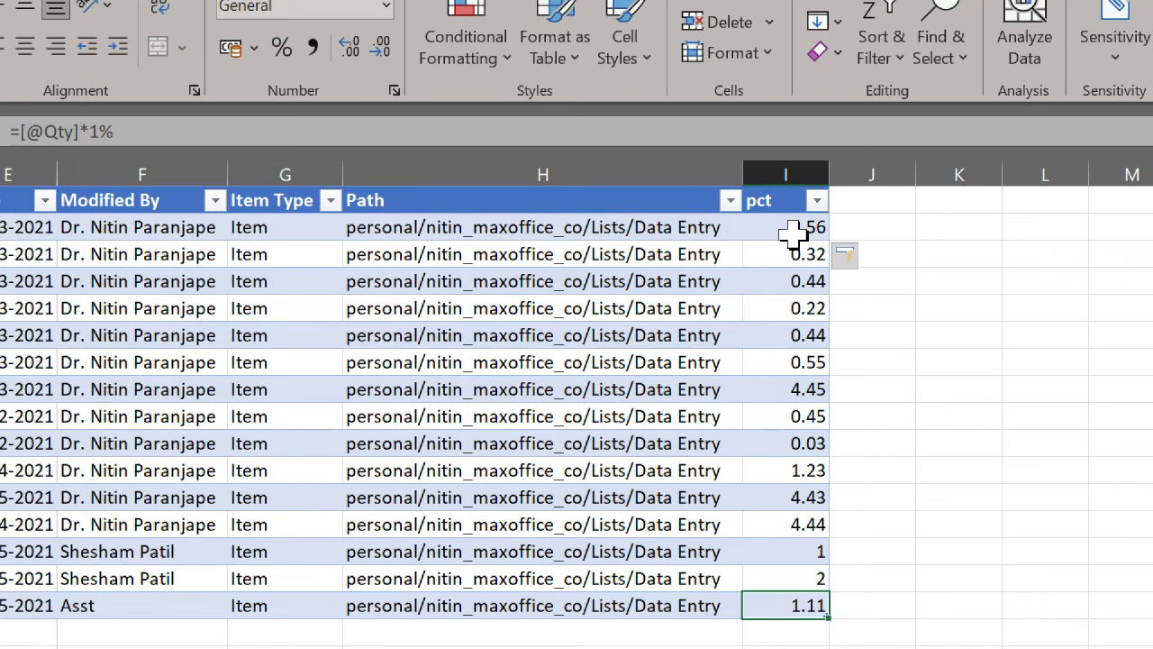
key("shift+Up")
key("shift+Up")
key("shift+Up")
key("shift+Up")
key("shift+Up")
key("shift+Up")
key("shift+Up")
key("shift+Up")
key("shift+Up")
key("shift+Up")
key("shift+Up")
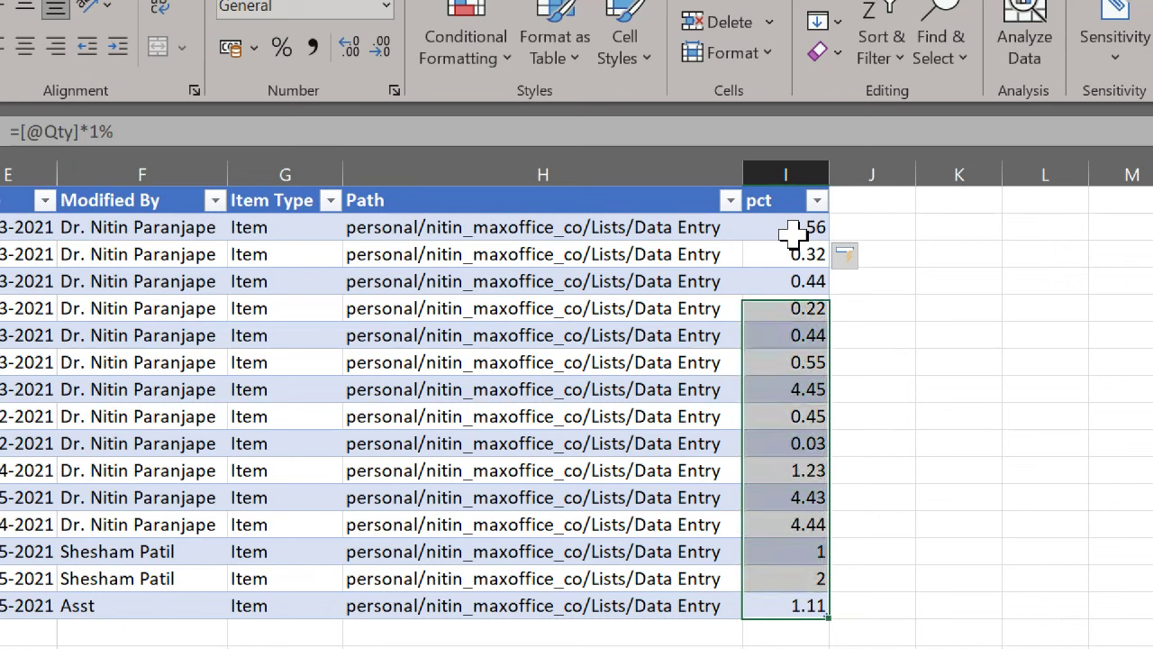
key("shift+Up")
key("shift+Up")
key("shift+Up")
key("shift+Up")
key("Delete")
key("Down")
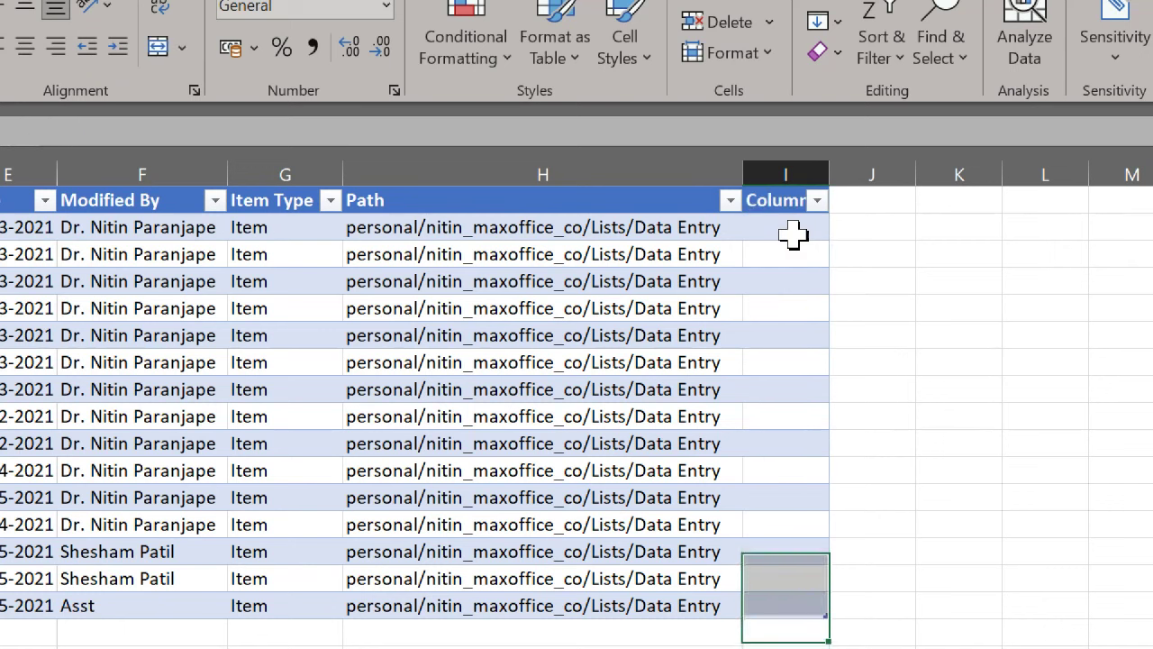
key("Up")
key("Up")
key("Up")
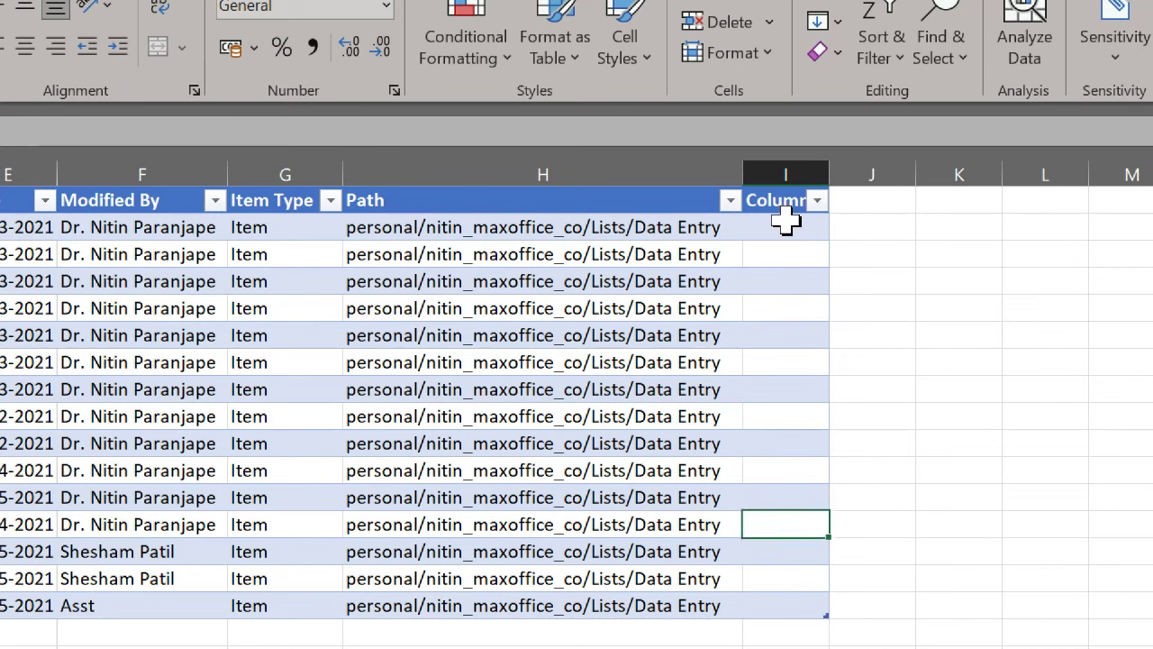
left_click(786, 225)
type("=")
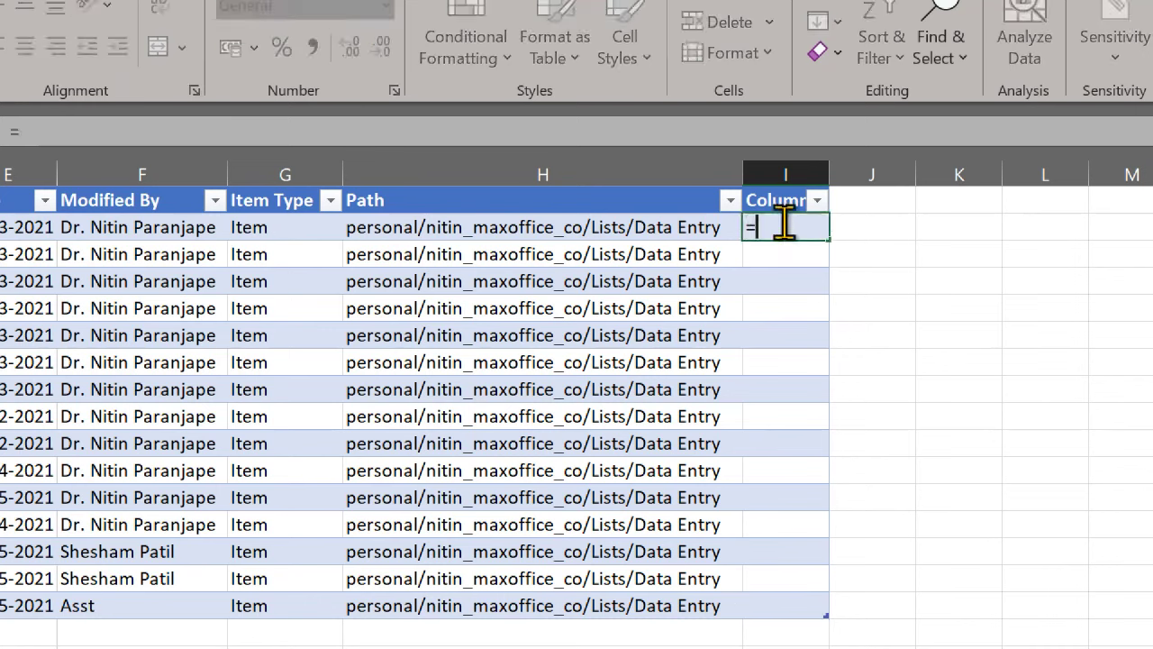
type("[")
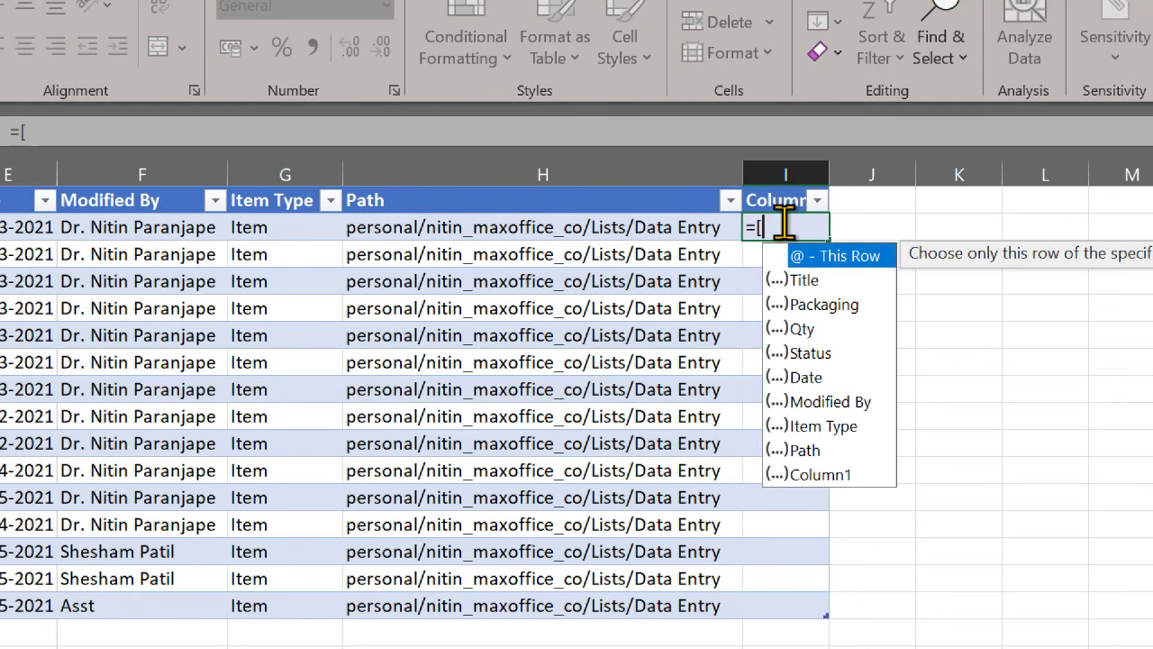
type("@")
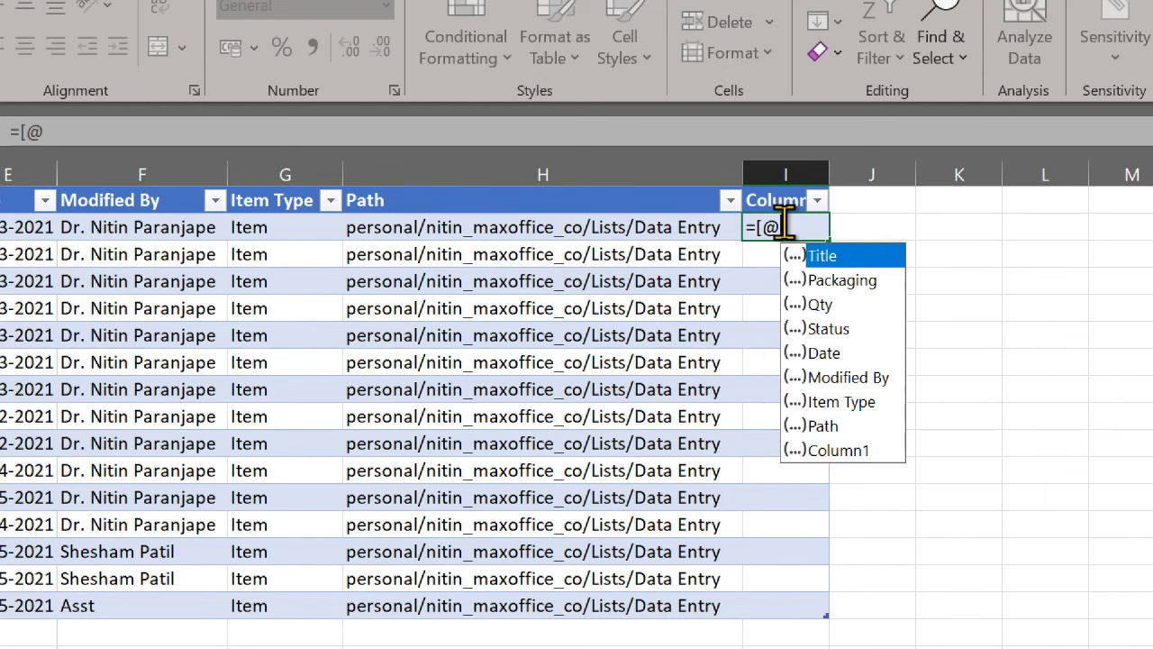
type("q")
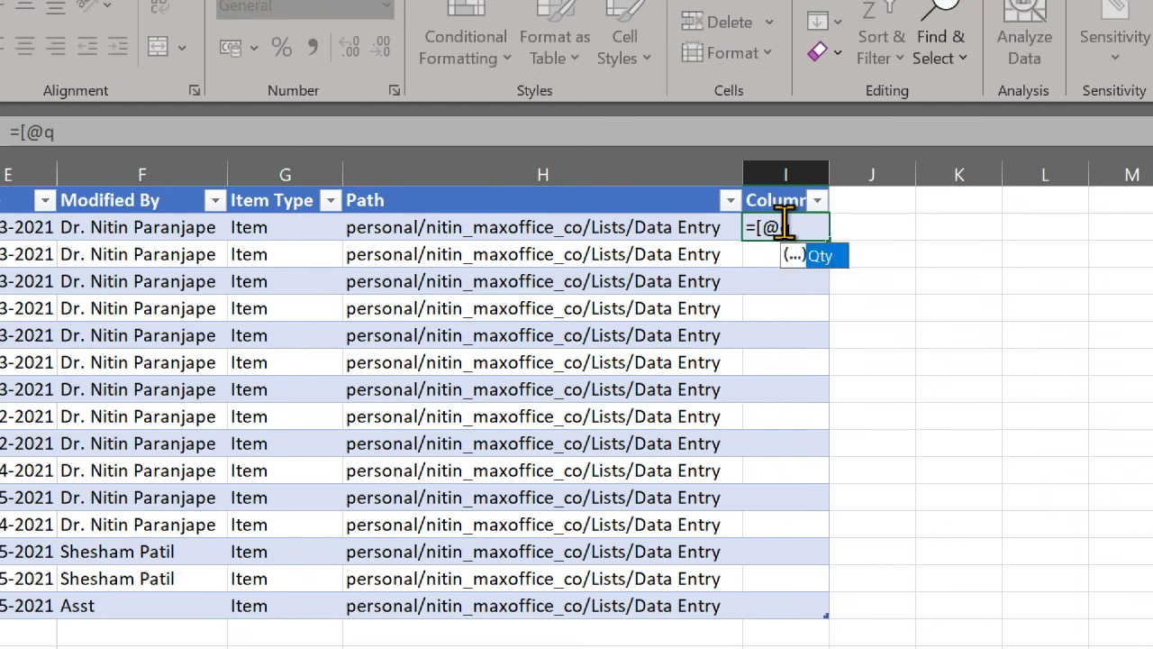
key("Tab")
type("]")
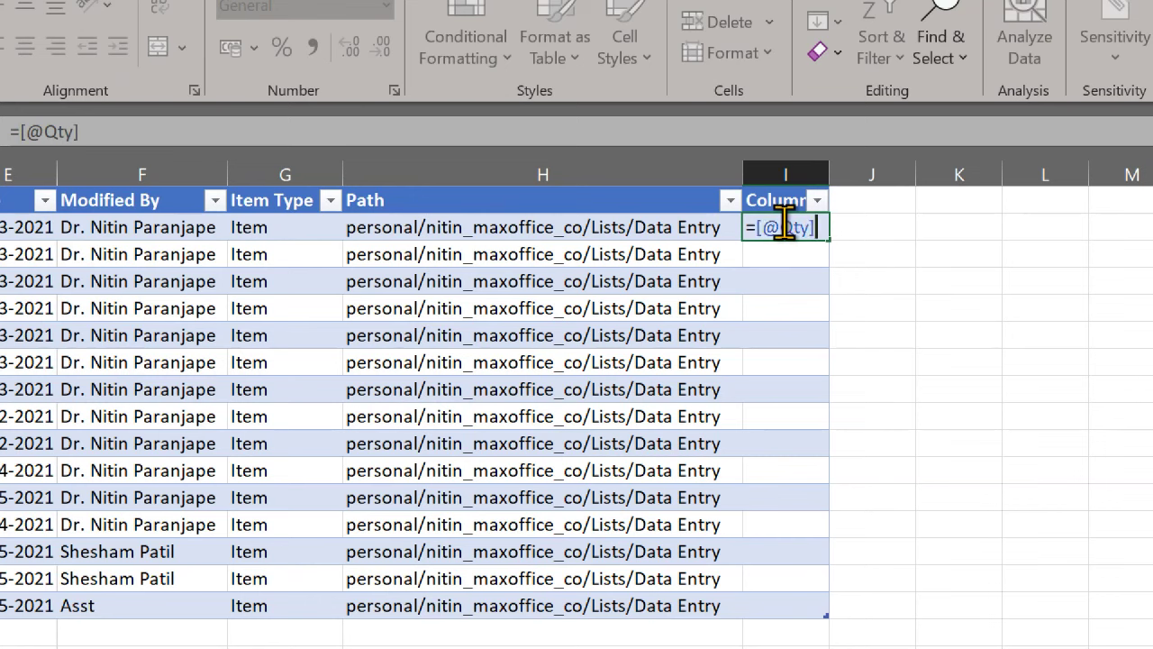
type("*1")
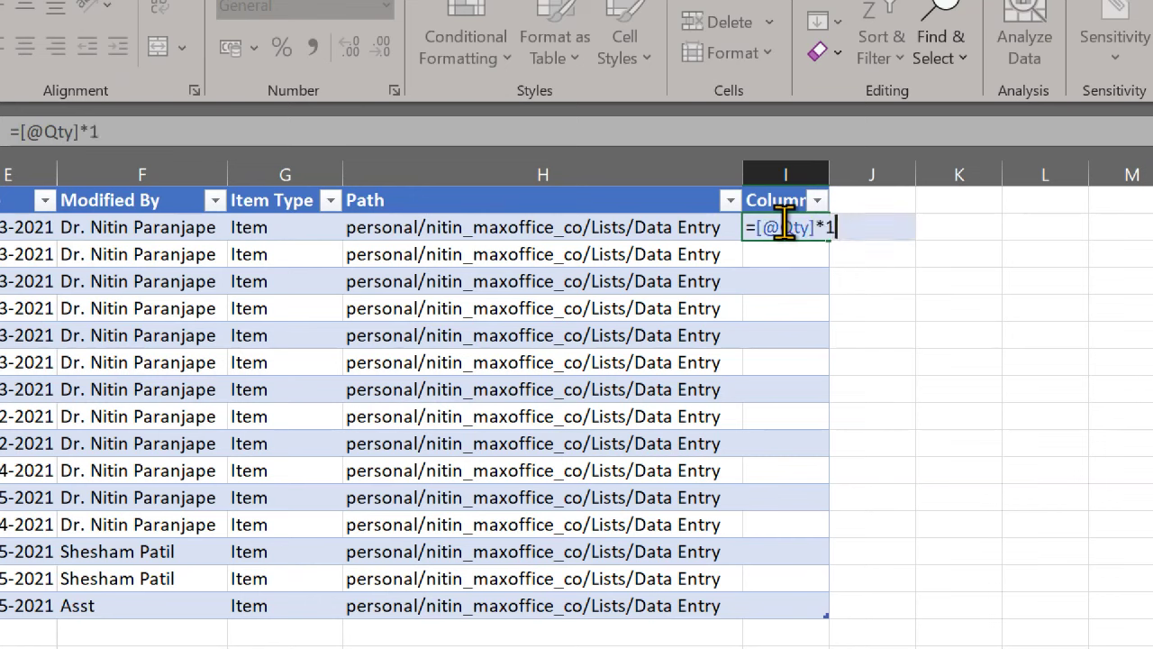
type("0%")
key("Return")
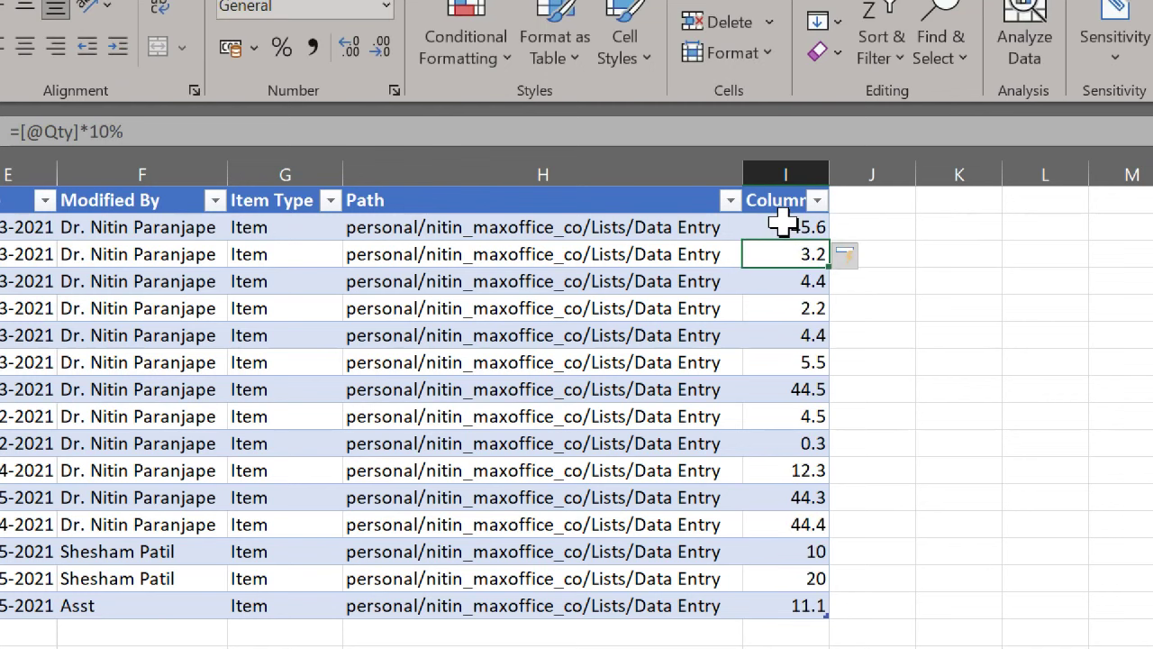
left_click(791, 466)
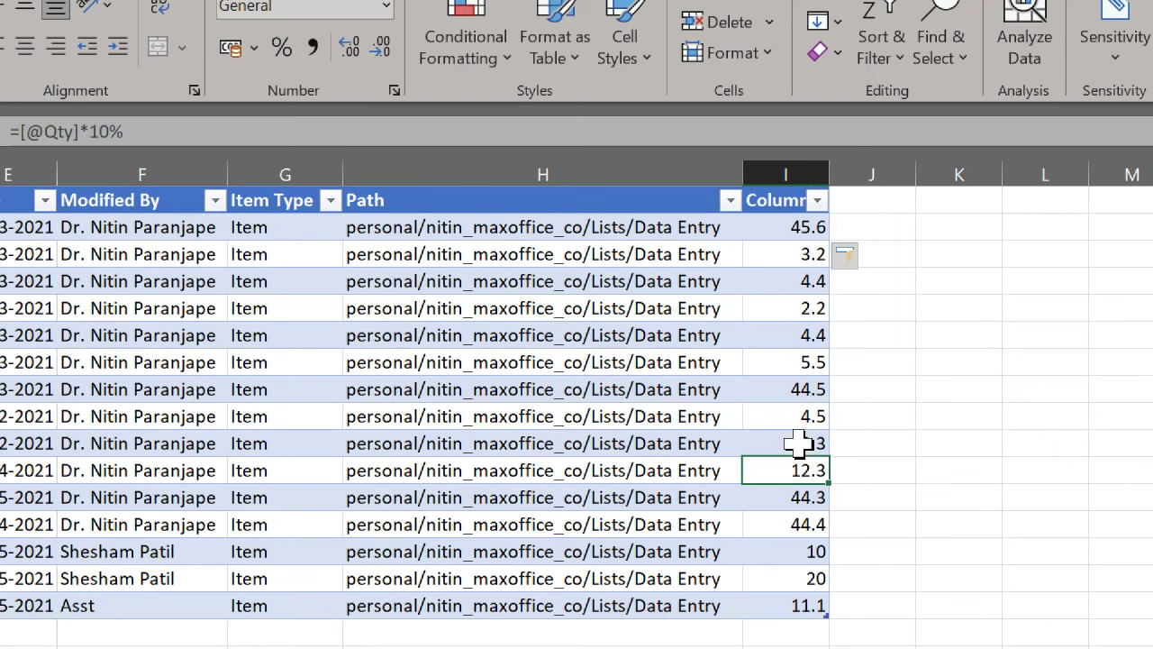
key("ctrl+Home")
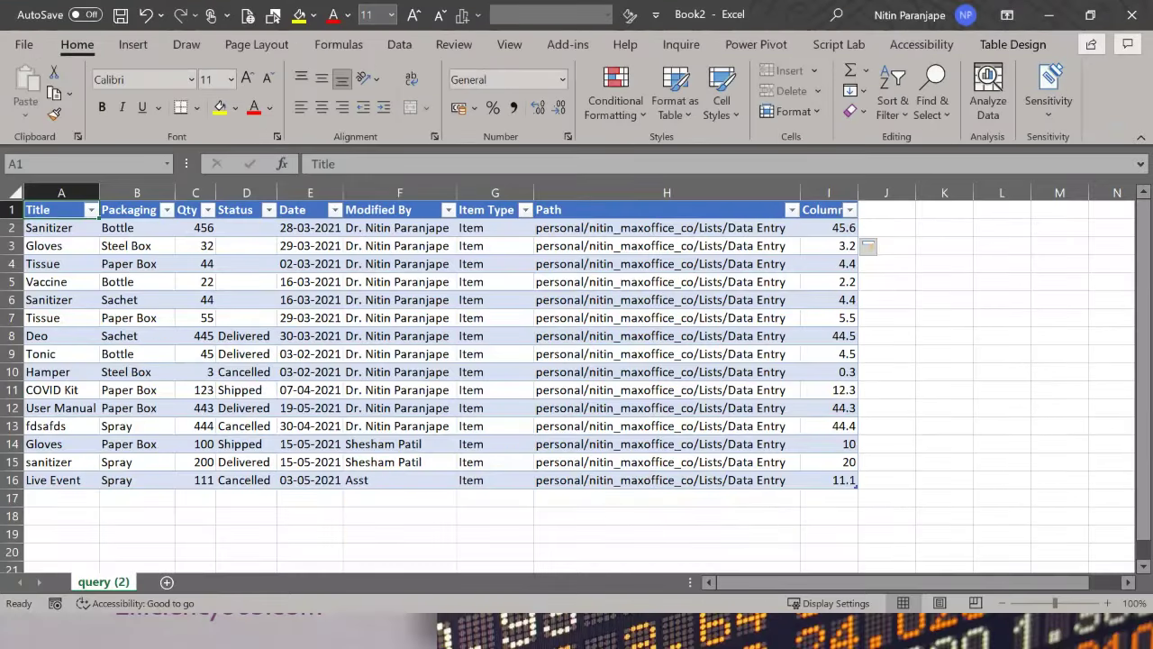
Step: Return to the Data Entry list in Edge, close Downloads, and switch to grid editing
key("alt+Tab")
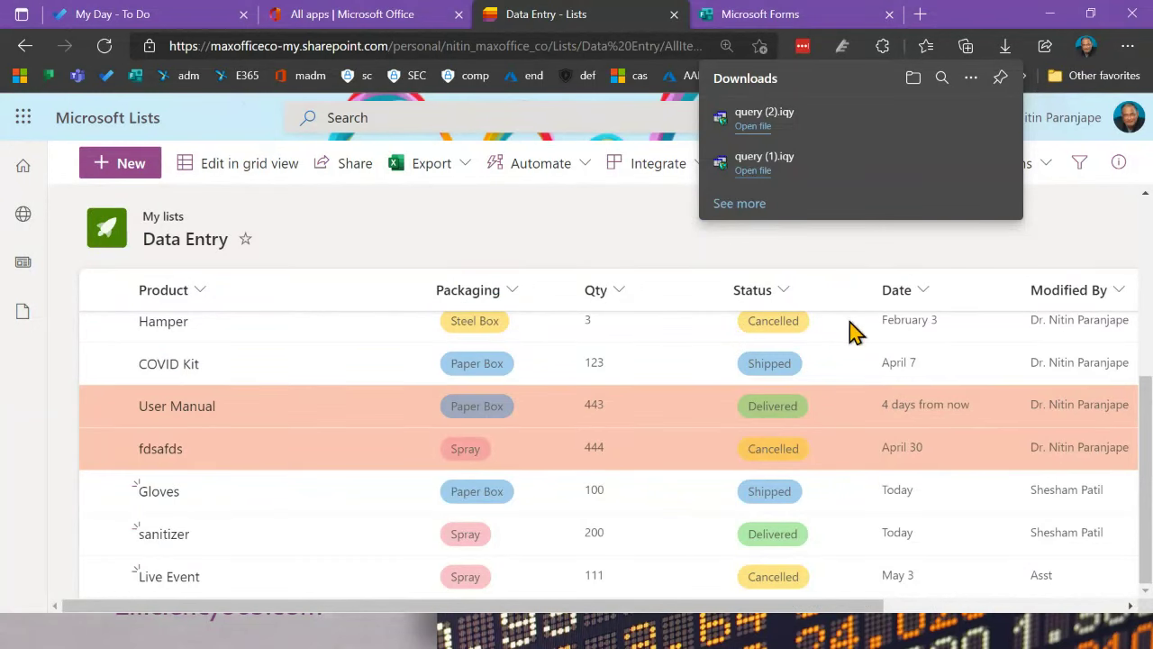
left_click(642, 243)
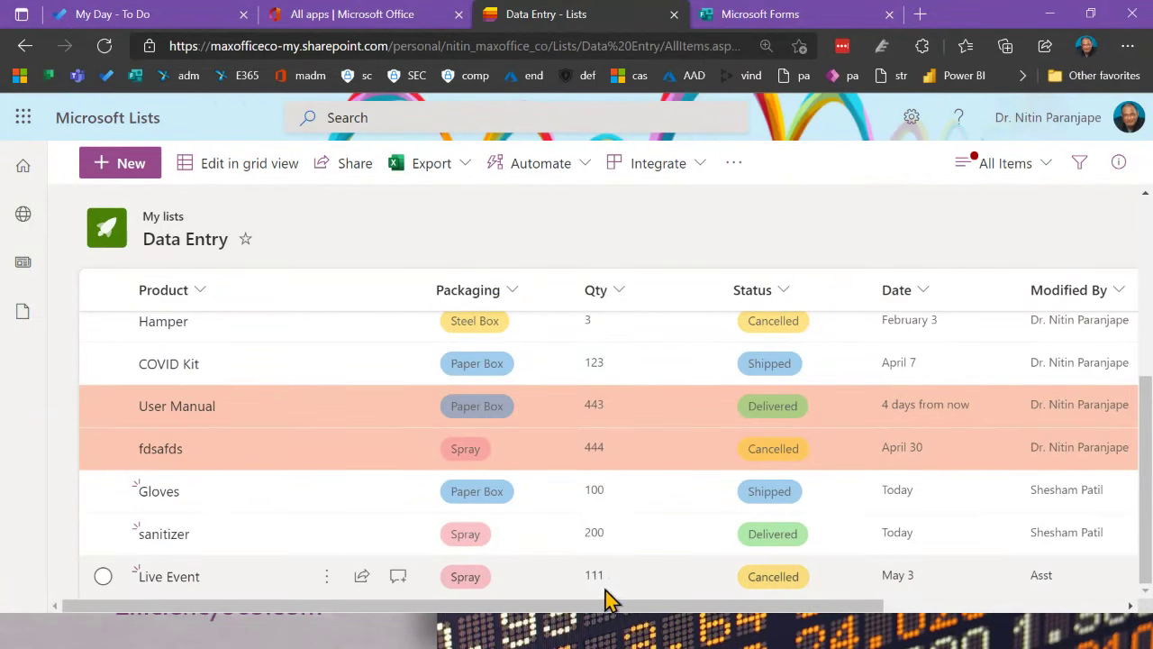
scroll(612, 617, "right", 4)
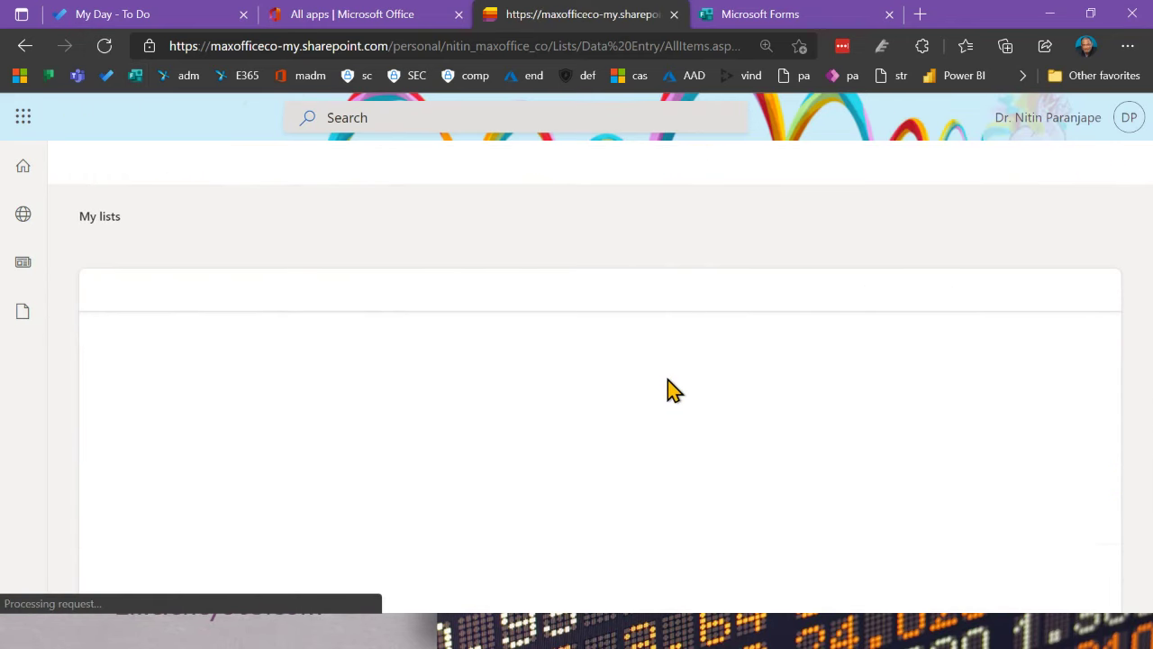
scroll(654, 612, "right", 4)
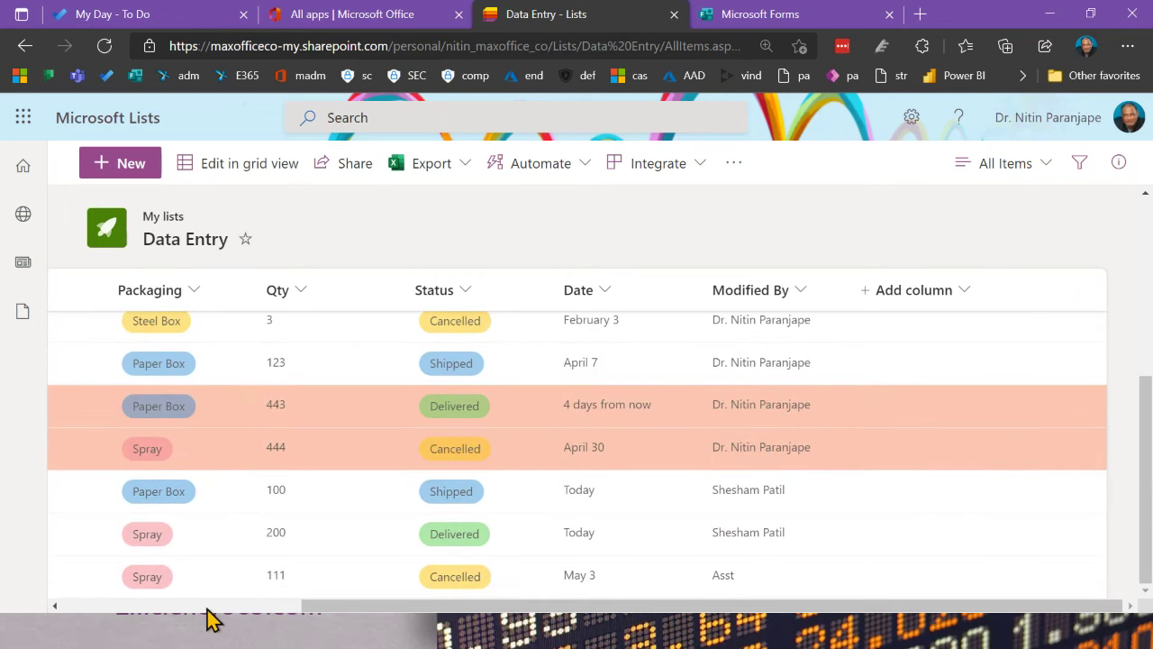
scroll(206, 612, "left", 3)
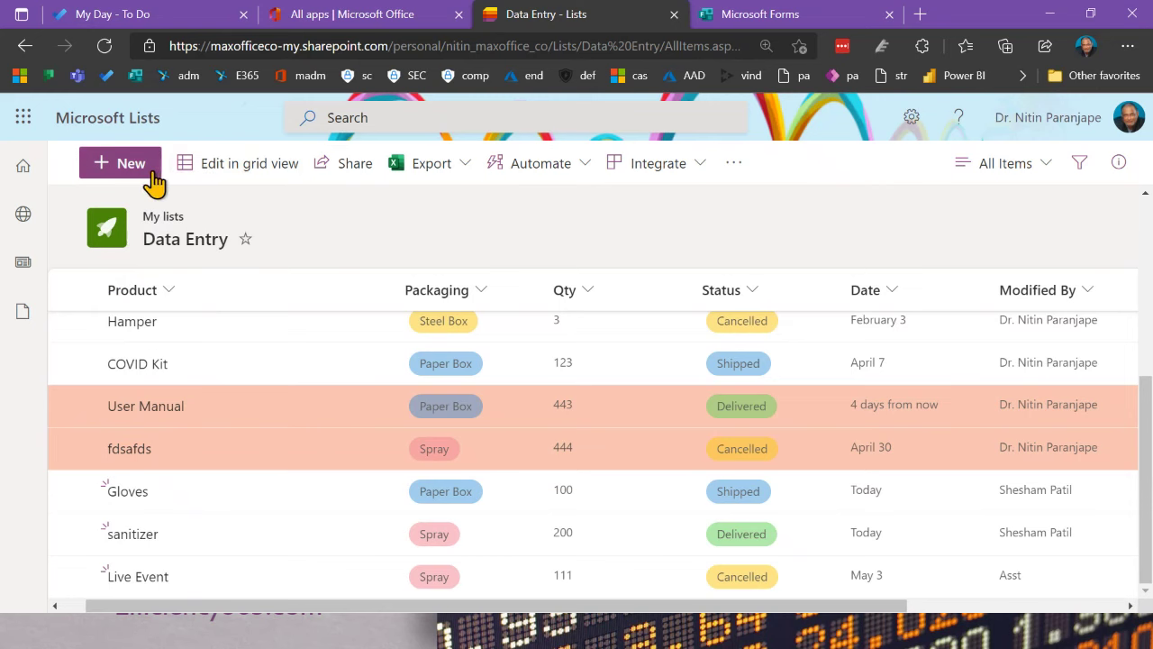
left_click(193, 174)
Step: Add a new grid row titled 'New item added on browser'
scroll(228, 423, "down", 5)
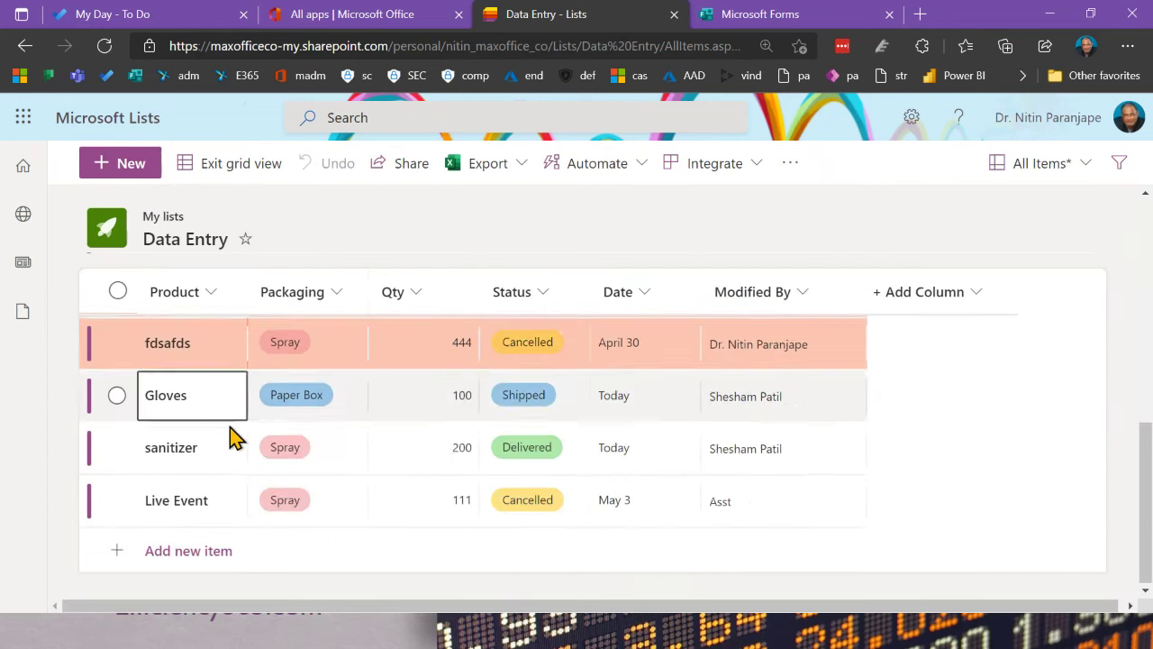
left_click(232, 440)
left_click(180, 560)
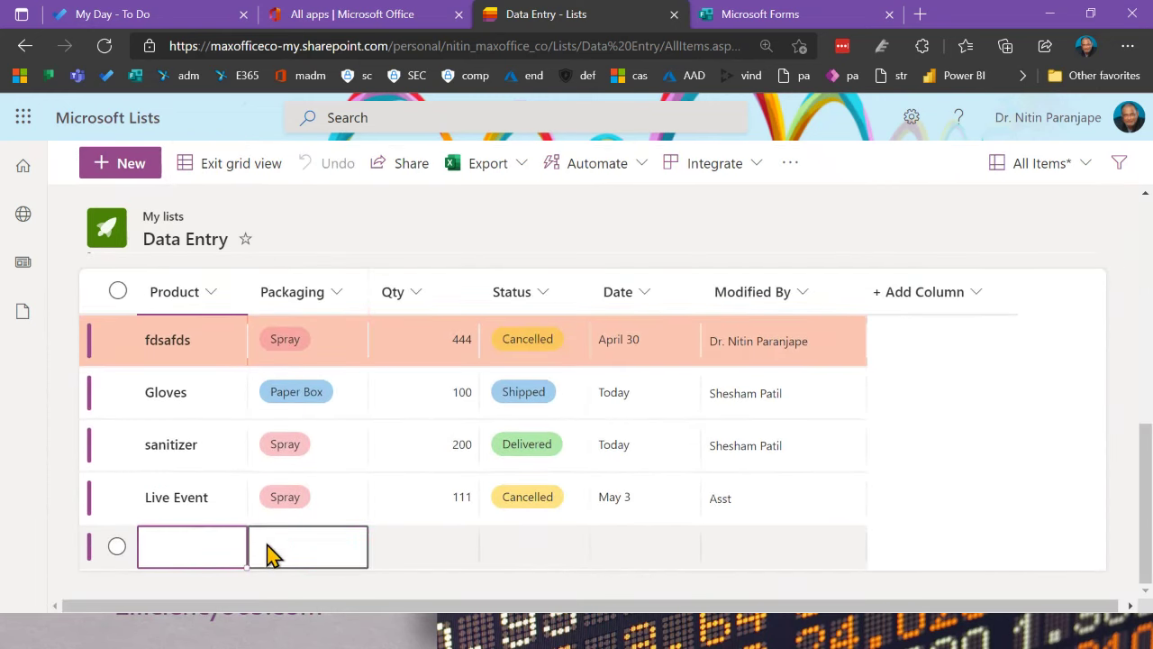
type("Ne")
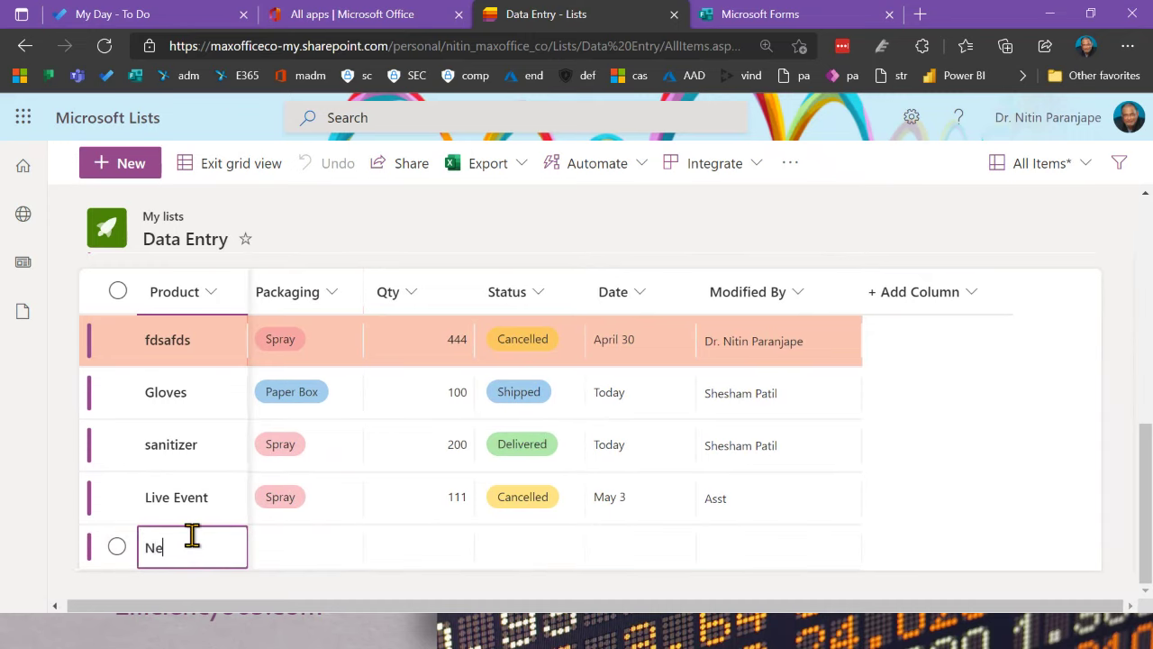
type("w item on")
key("BackSpace")
key("BackSpace")
key("BackSpace")
type("added on browser")
key("Tab")
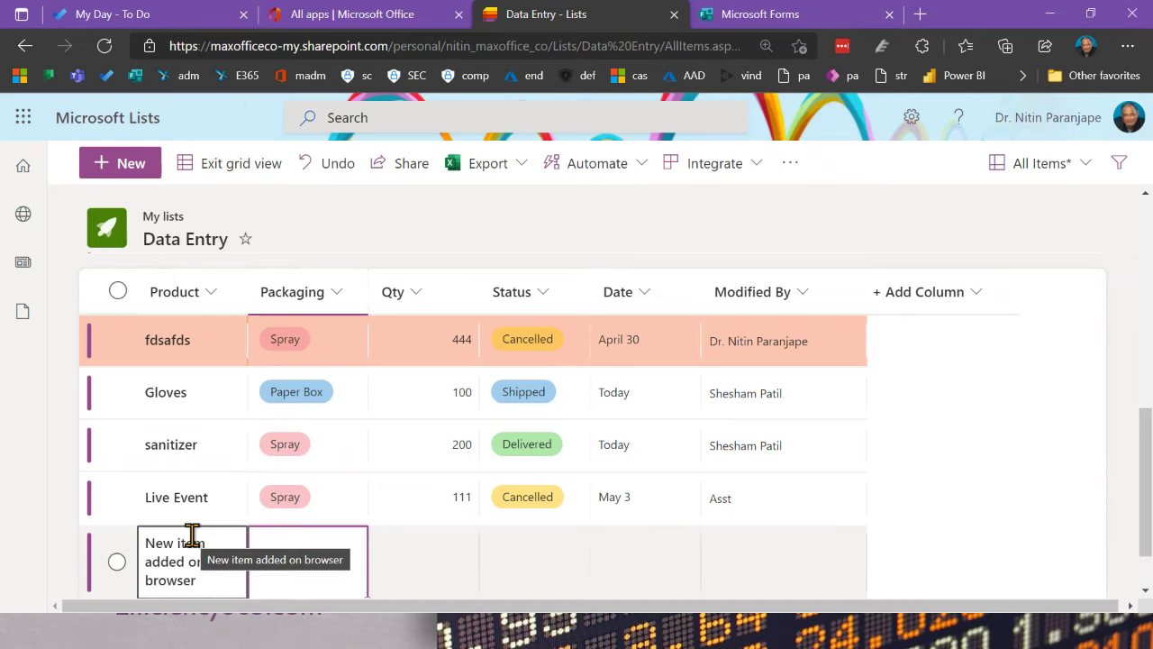
Step: Give the new item Sachet packaging, Qty 77, status Shipped and date May 15, 2021, then save it
left_click(316, 577)
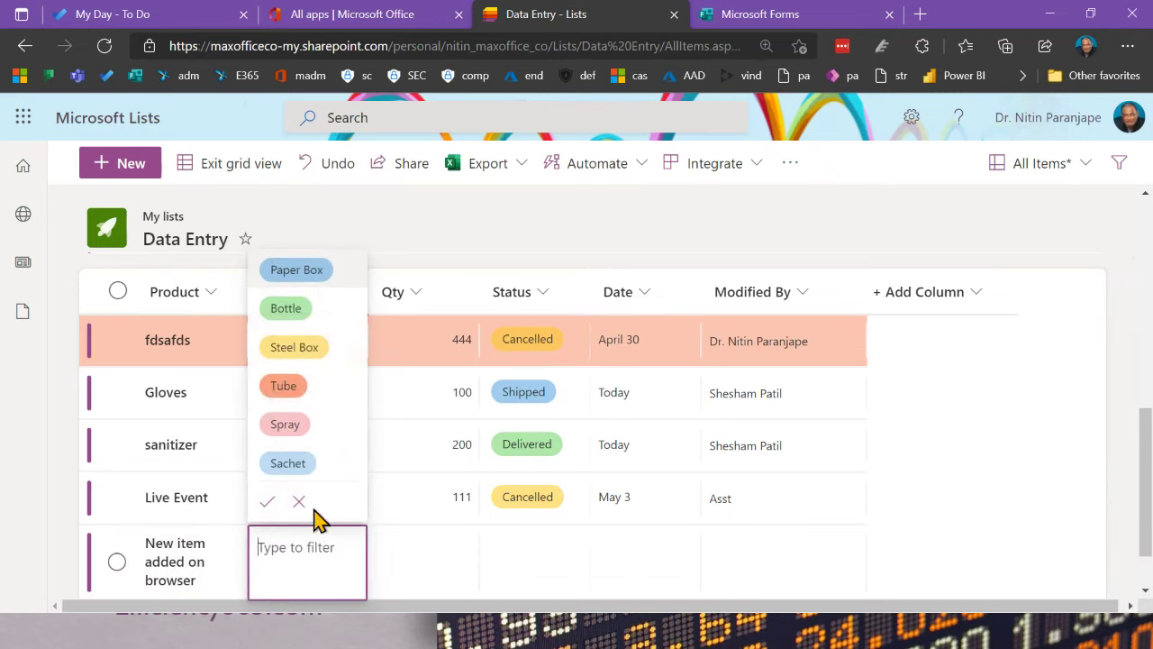
left_click(302, 465)
left_click(439, 551)
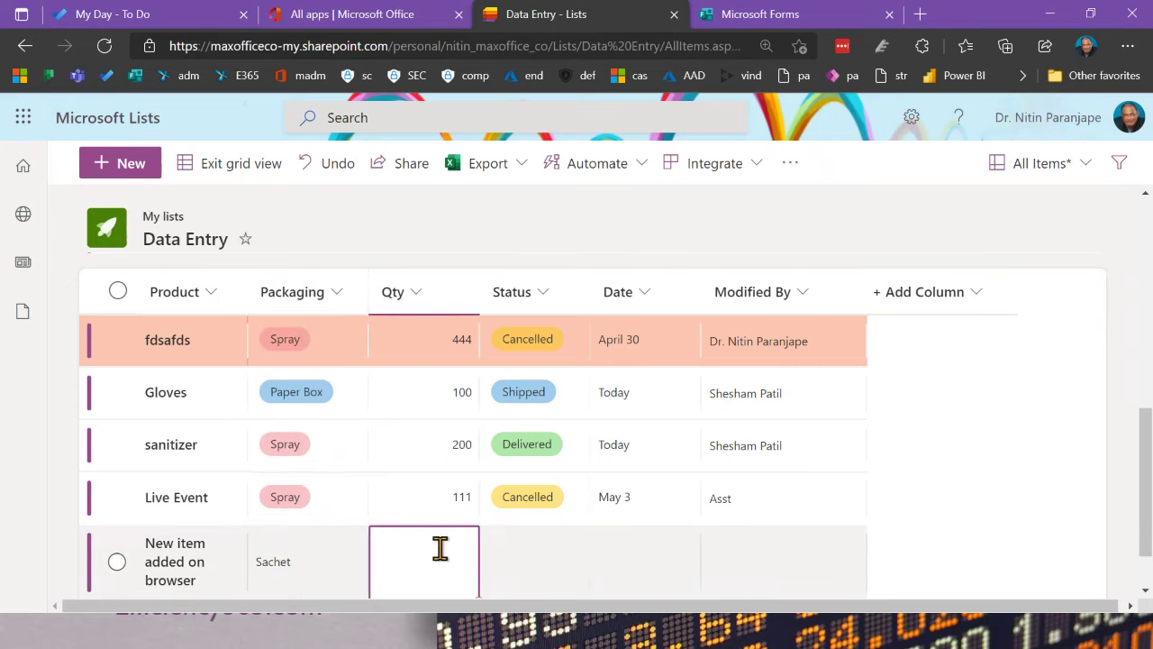
type("77")
left_click(559, 559)
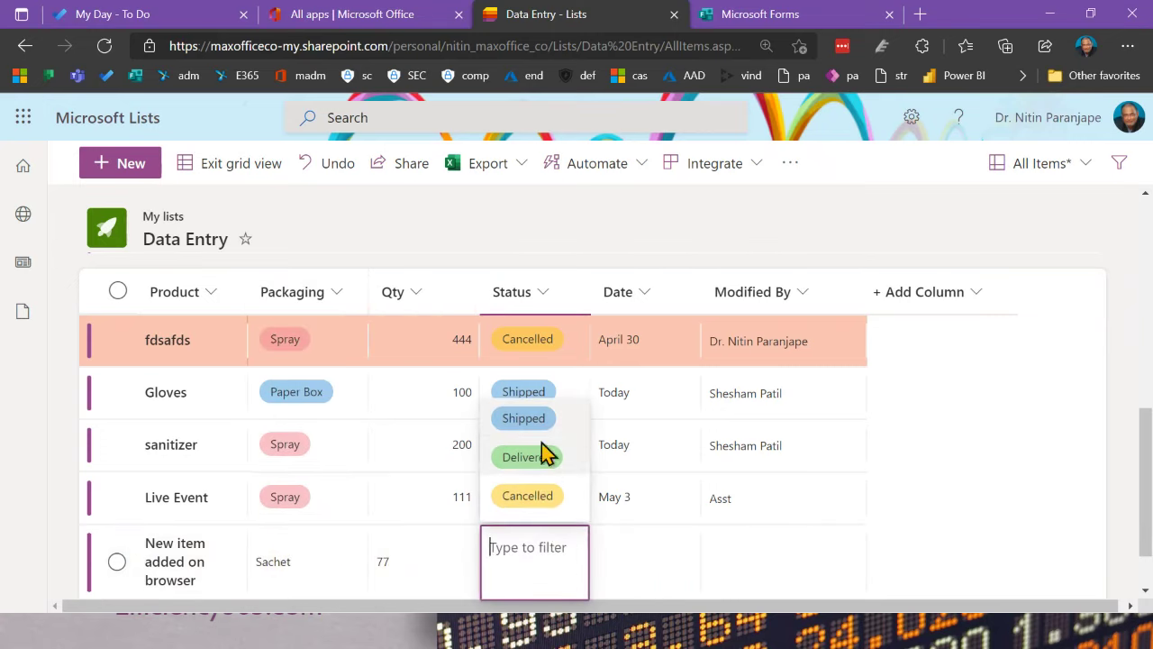
left_click(537, 429)
left_click(640, 570)
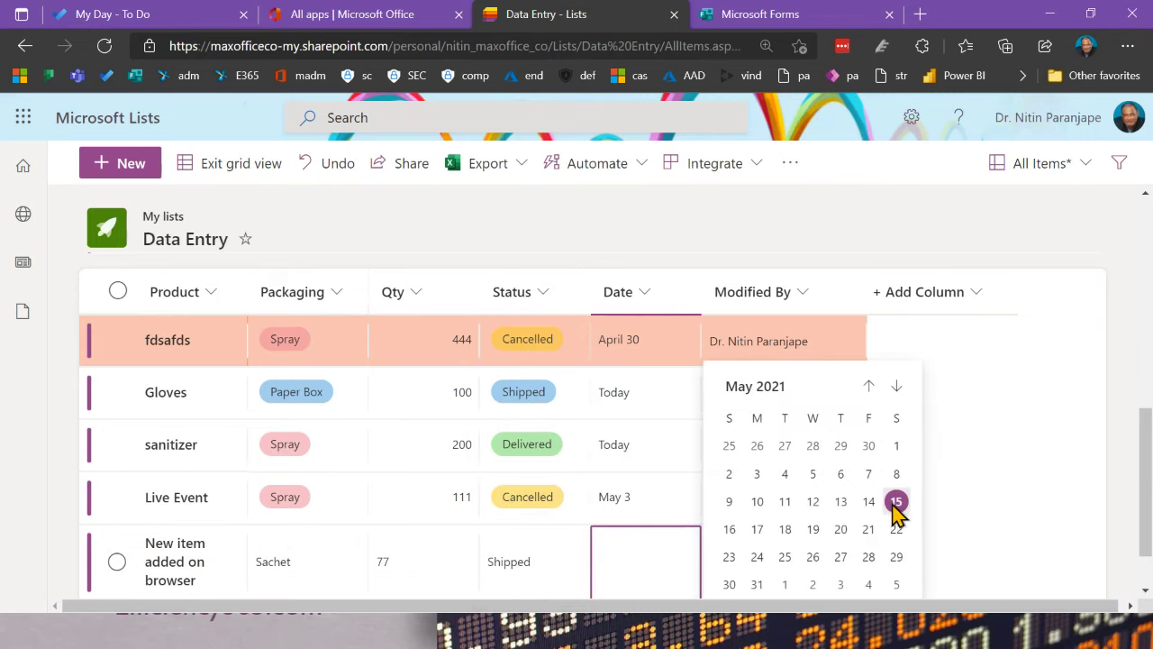
left_click(897, 506)
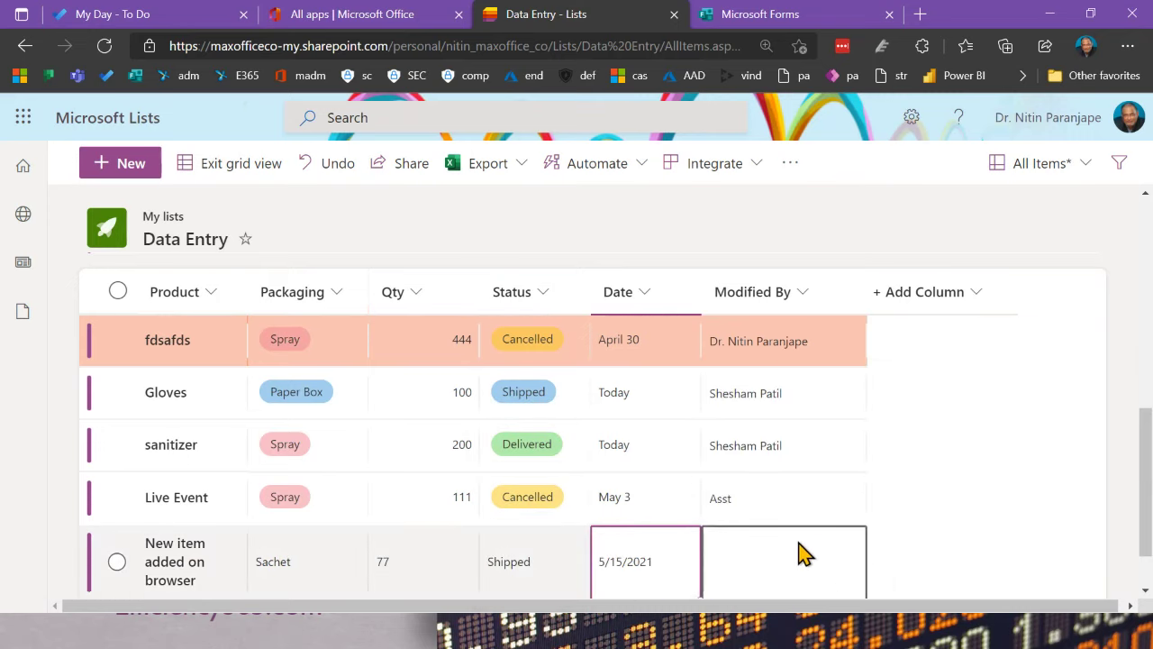
left_click(766, 577)
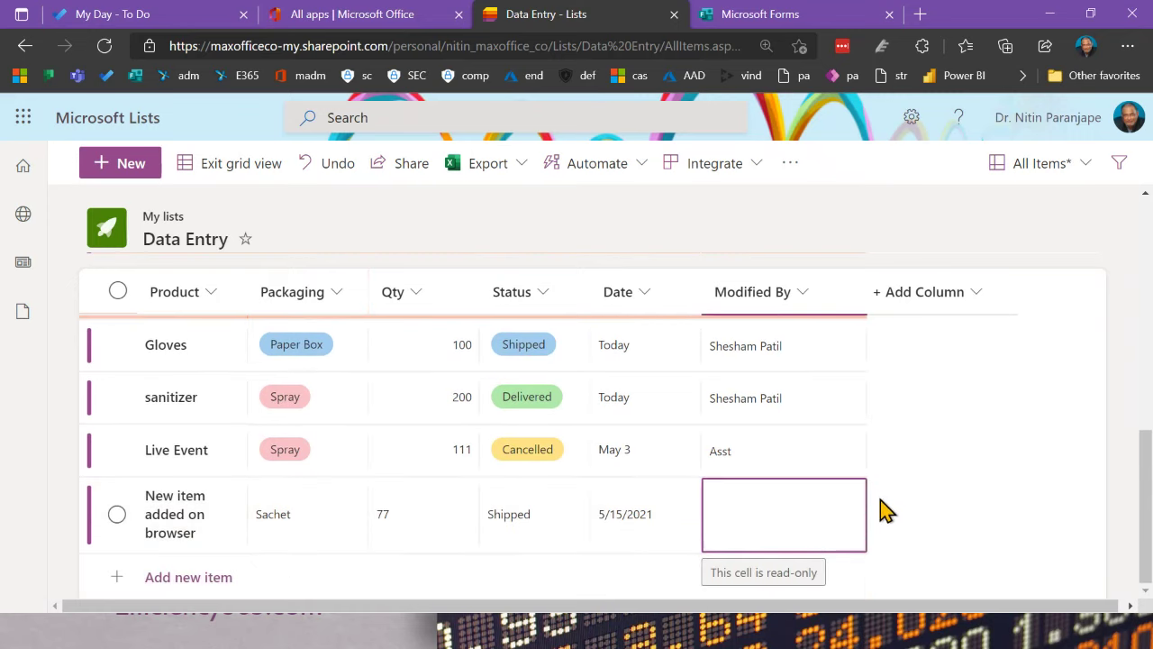
left_click(898, 495)
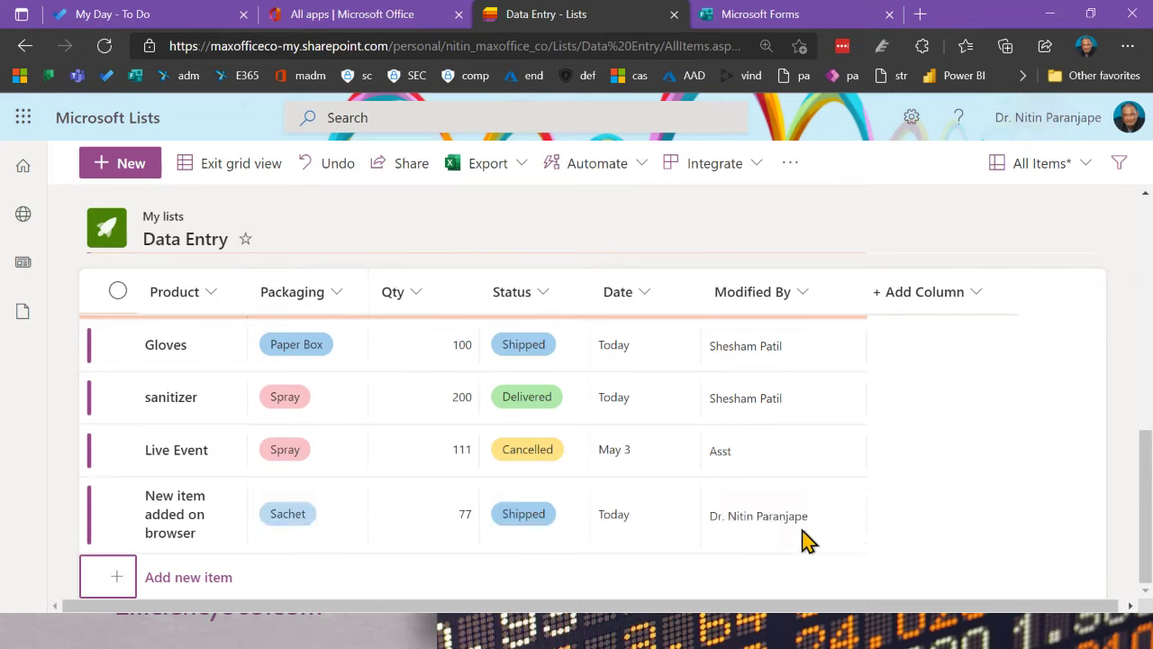
Step: Verify the saved item's Title, Packaging and Status cells
left_click(236, 519)
left_click(302, 537)
left_click(554, 538)
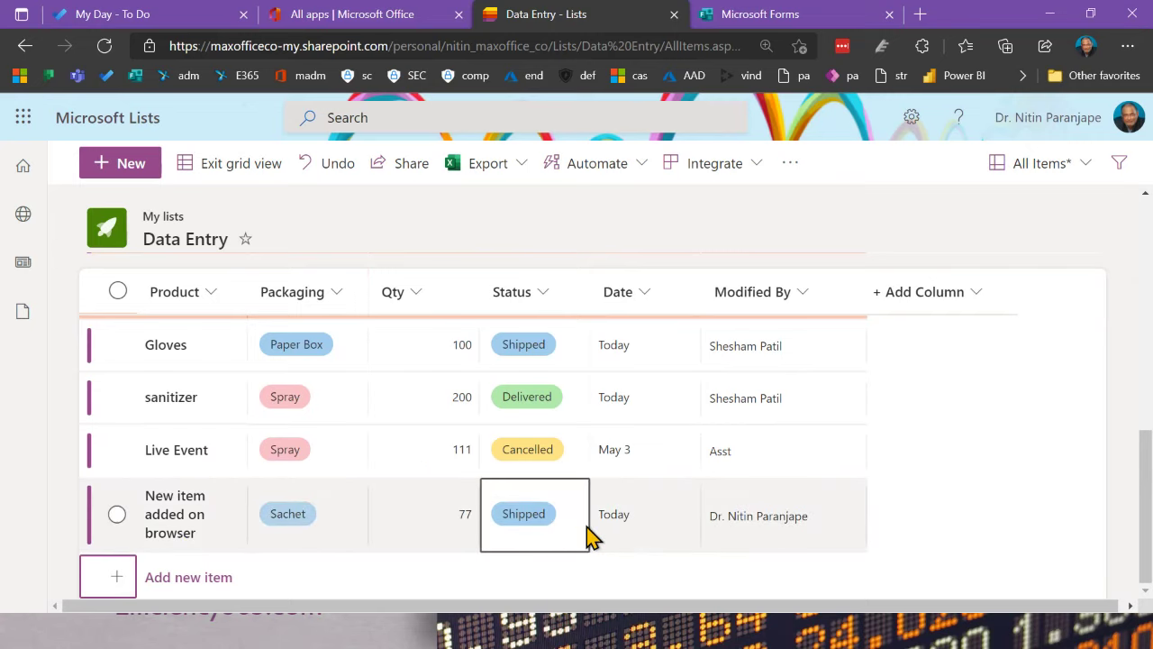
left_click(351, 536)
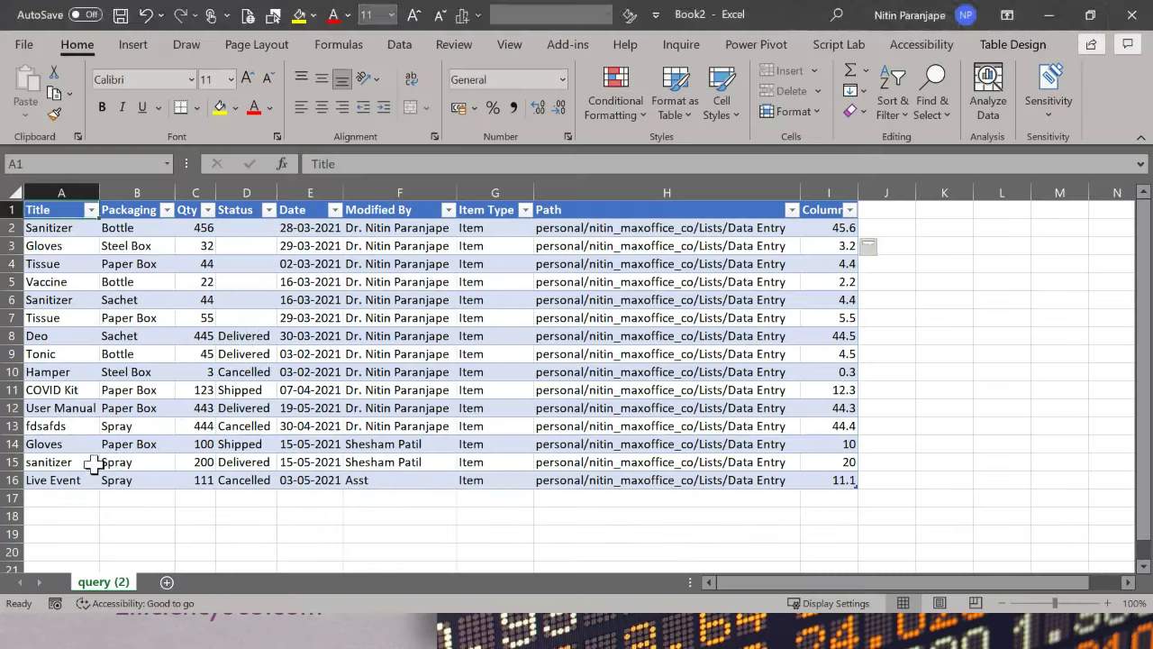
Step: Refresh the query (2) table from a table cell's shortcut menu
left_click(127, 427)
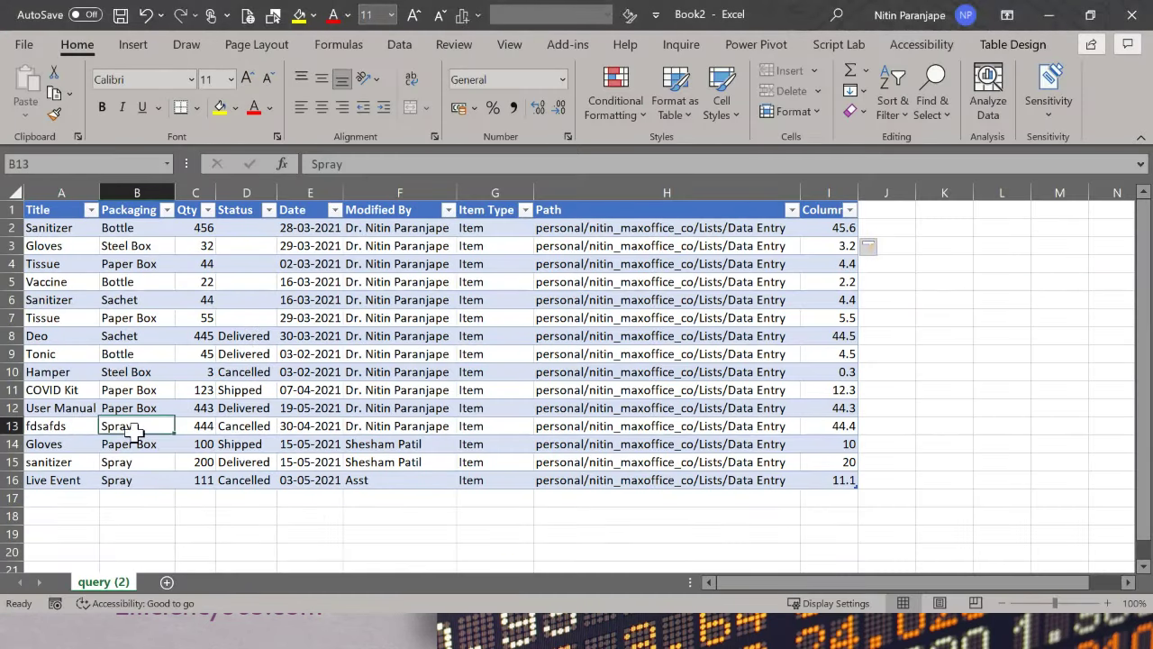
scroll(58, 534, "up", 1, "ctrl")
scroll(149, 507, "up", 2, "ctrl")
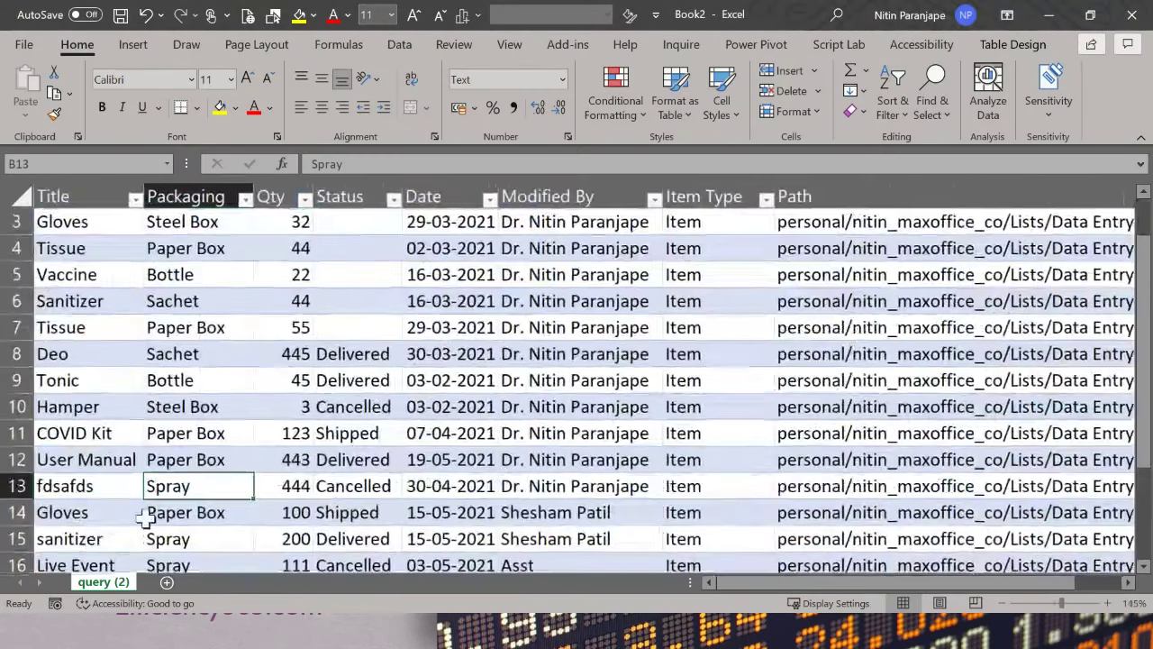
scroll(158, 507, "down", 2, "ctrl")
scroll(158, 507, "up", 2, "ctrl")
scroll(158, 503, "down", 3)
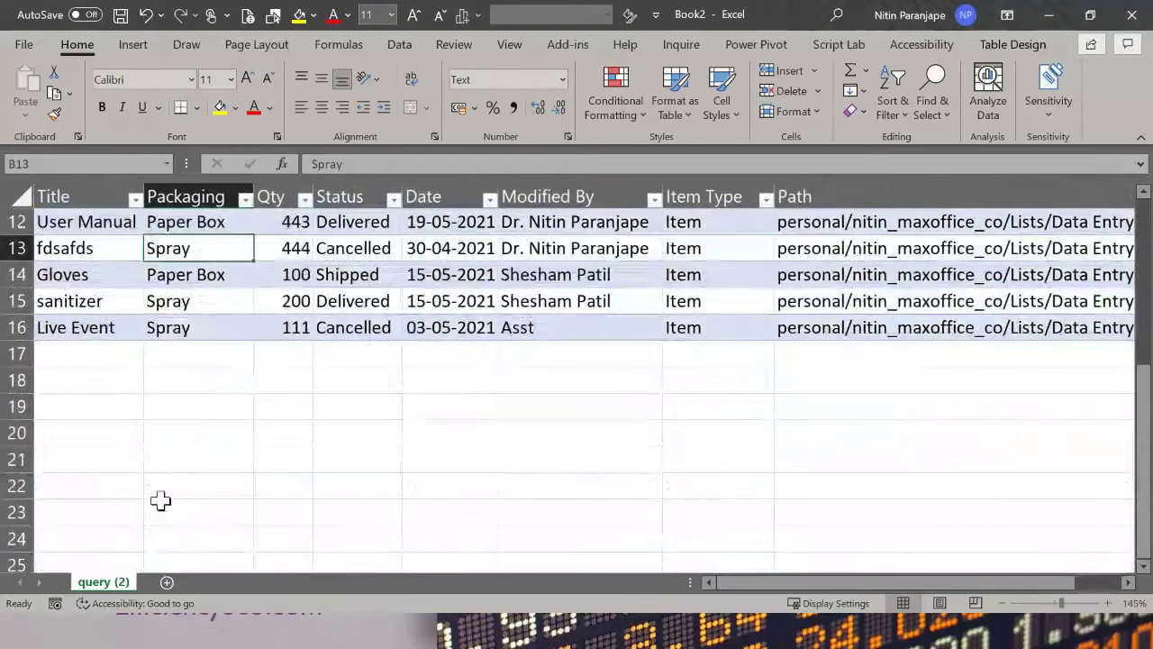
left_click(125, 252)
right_click(125, 252)
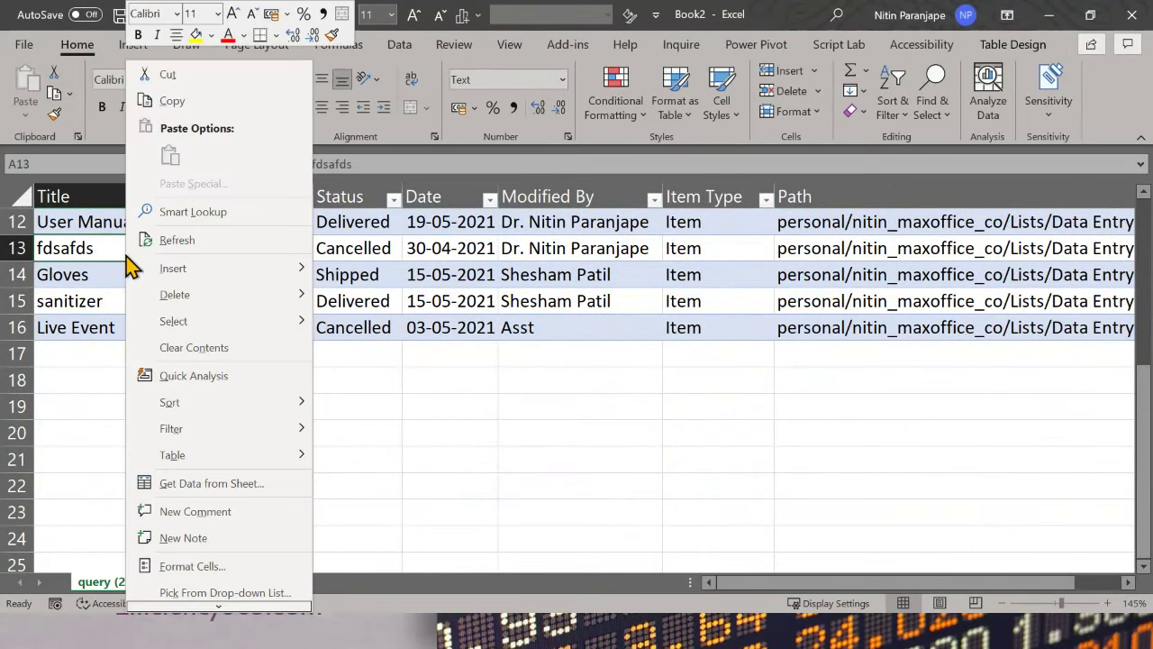
left_click(176, 239)
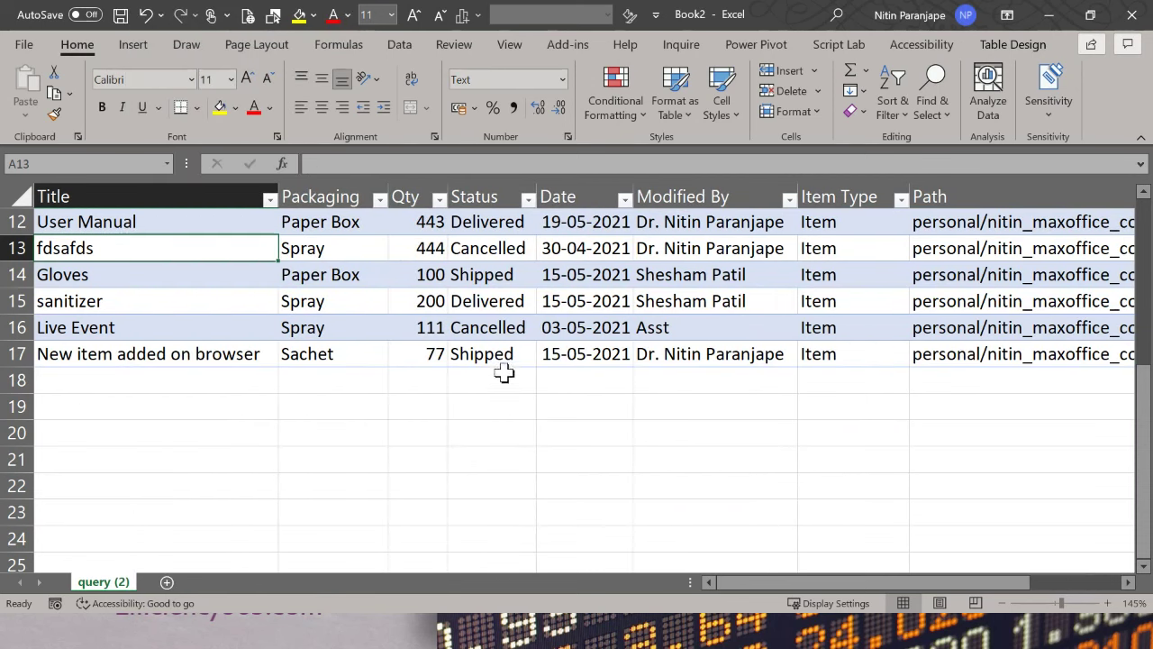
Step: Check new row 17's date and its Column1 value of 7.7
left_click(553, 356)
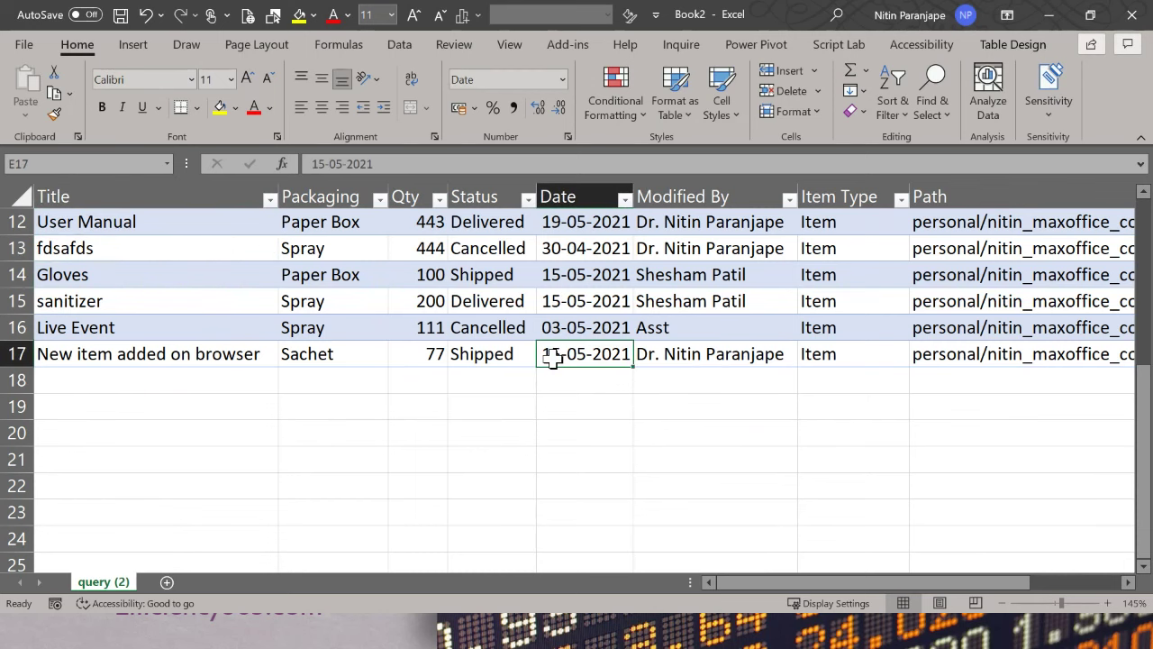
key("Right")
key("Right")
key("Right")
key("Right")
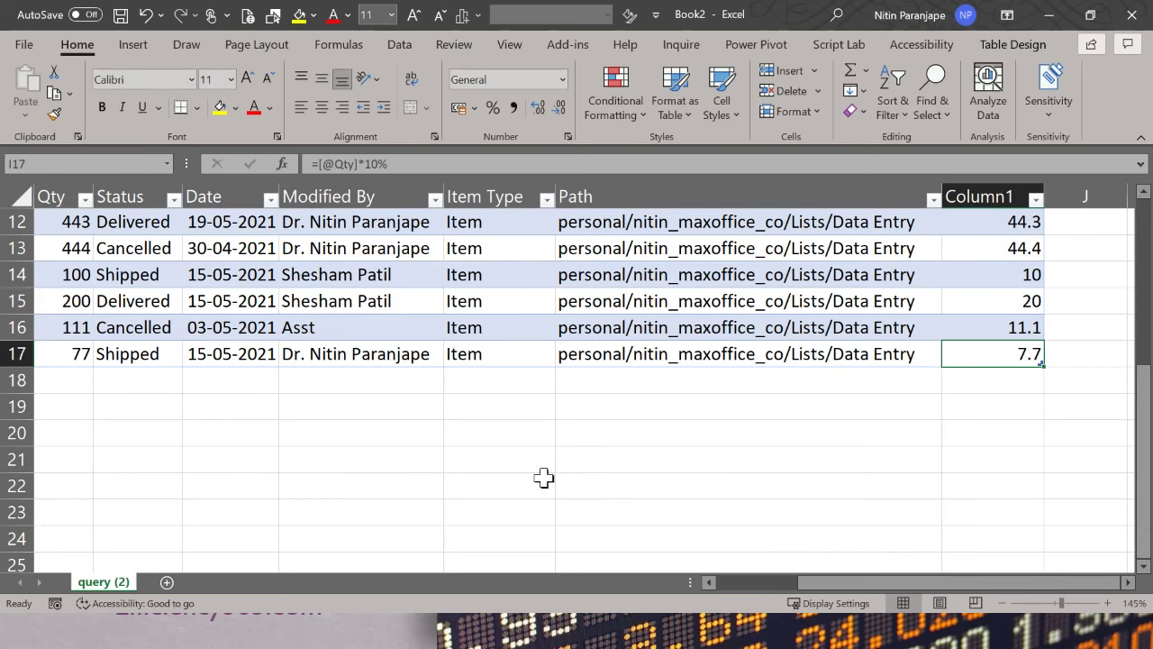
scroll(747, 394, "up", 4)
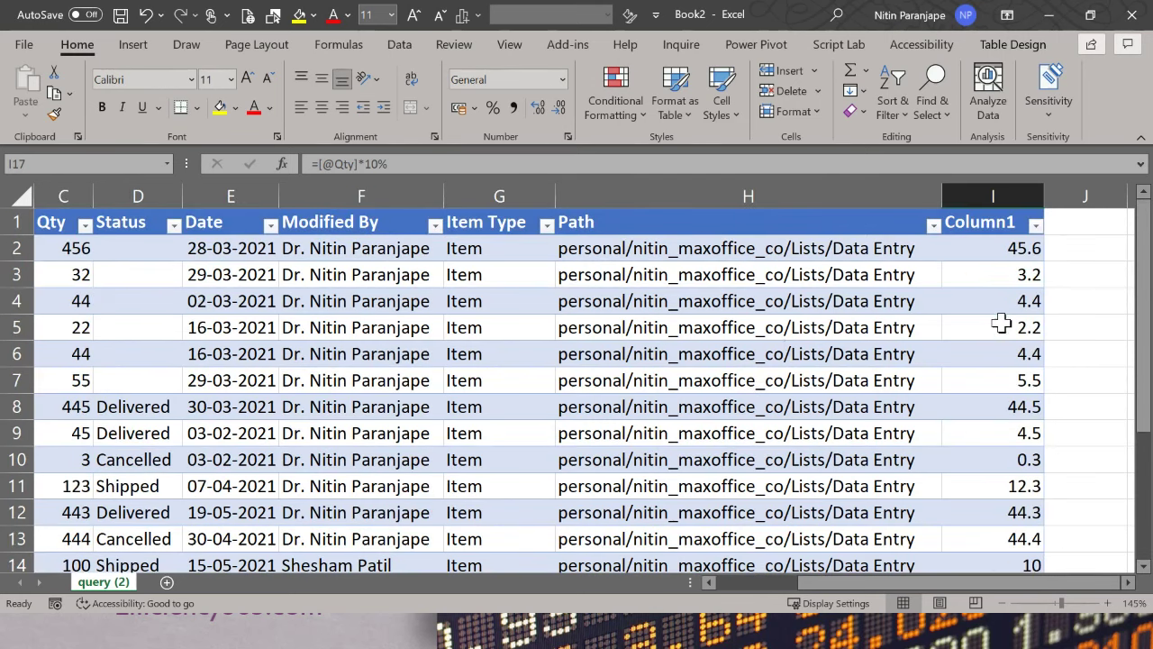
Step: Inspect Column1's formula and several Qty, Packaging and Status cells in the table
left_click(999, 324)
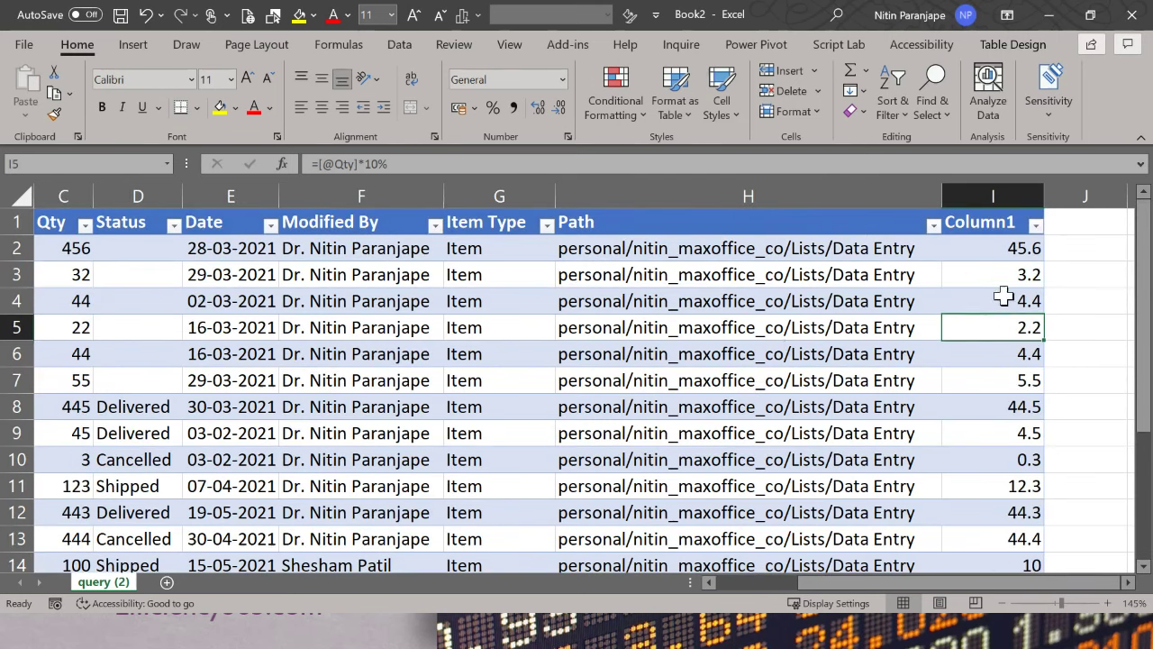
left_click(84, 450)
key("ctrl+Home")
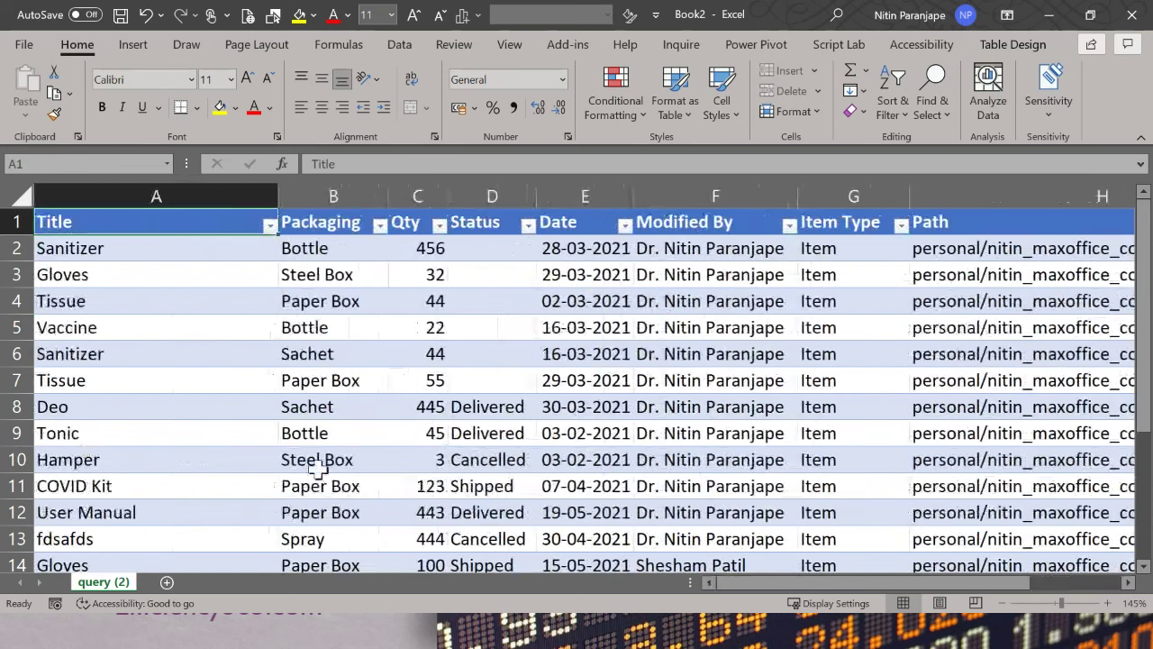
left_click(378, 406)
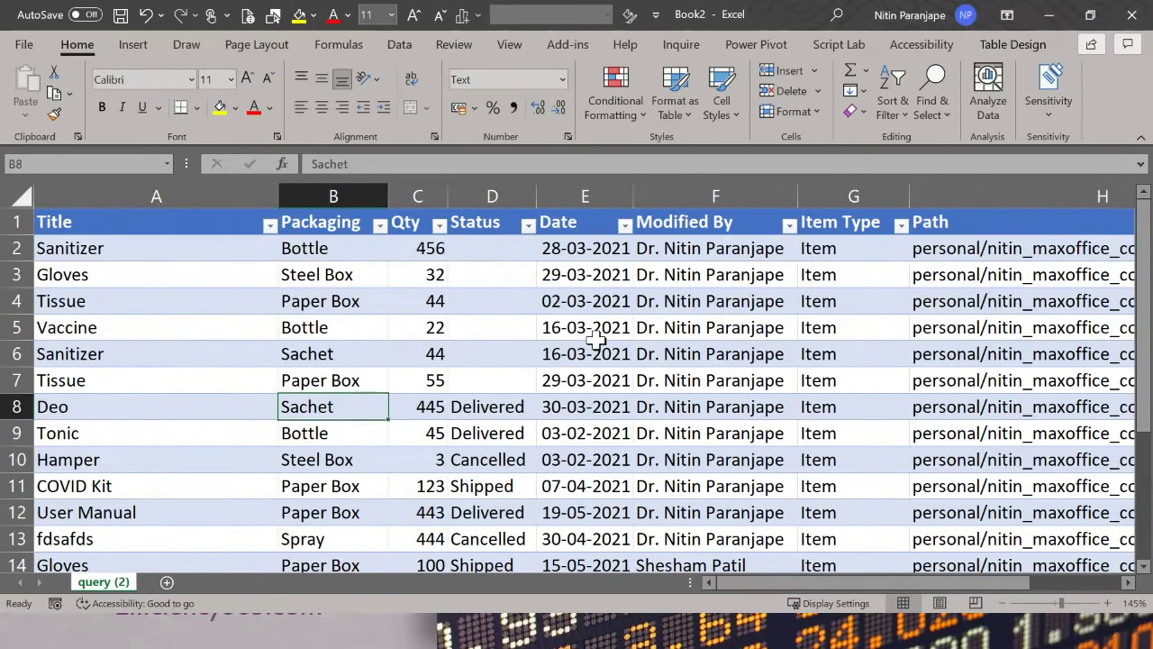
right_click(476, 350)
key("Escape")
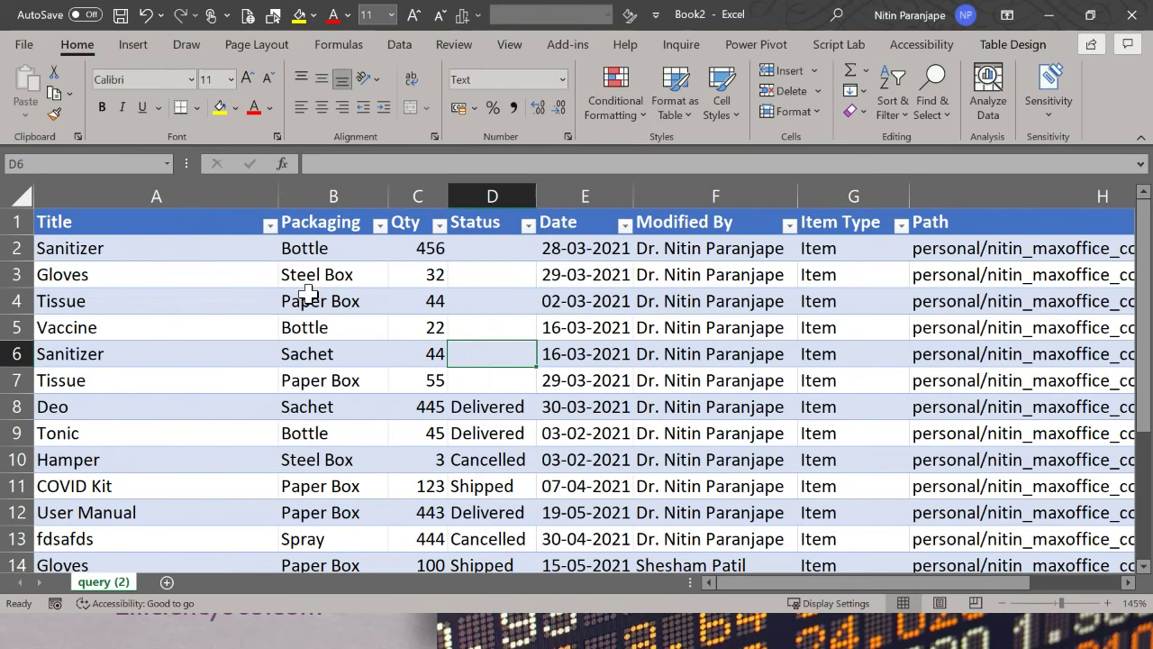
left_click(332, 333)
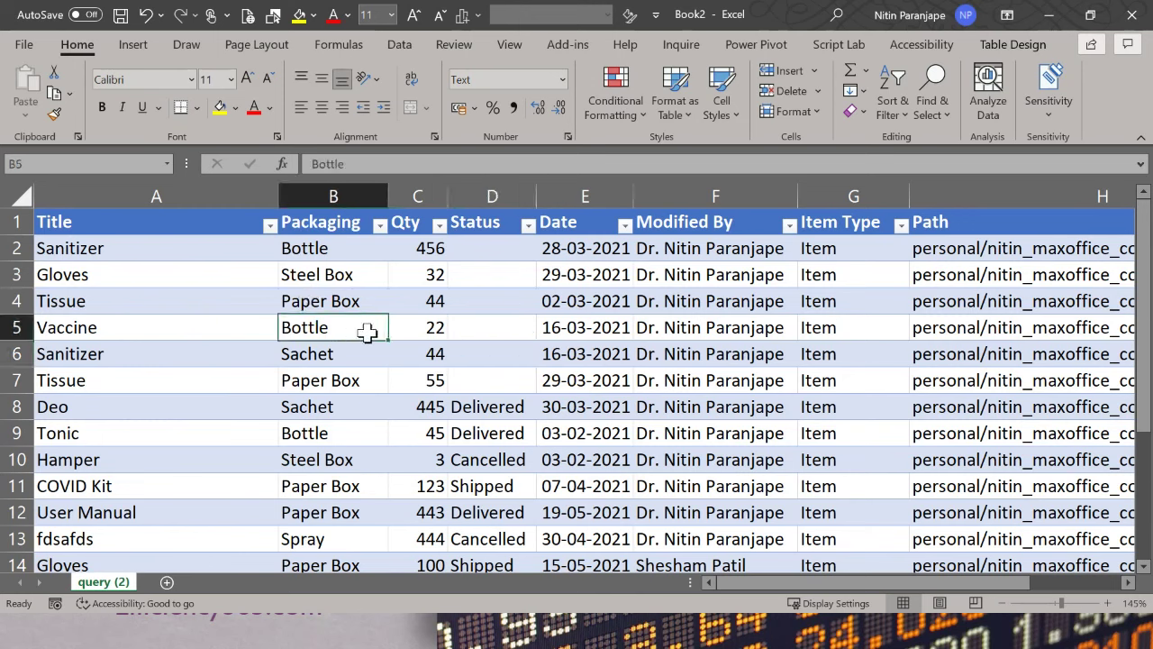
right_click(370, 335)
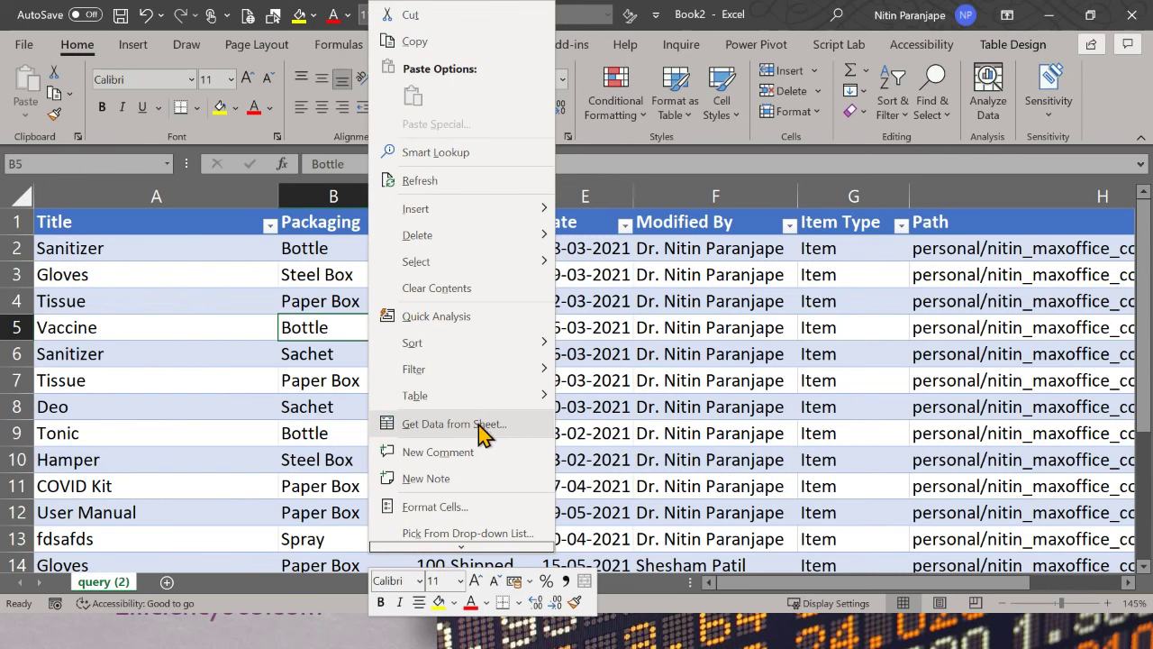
left_click(330, 375)
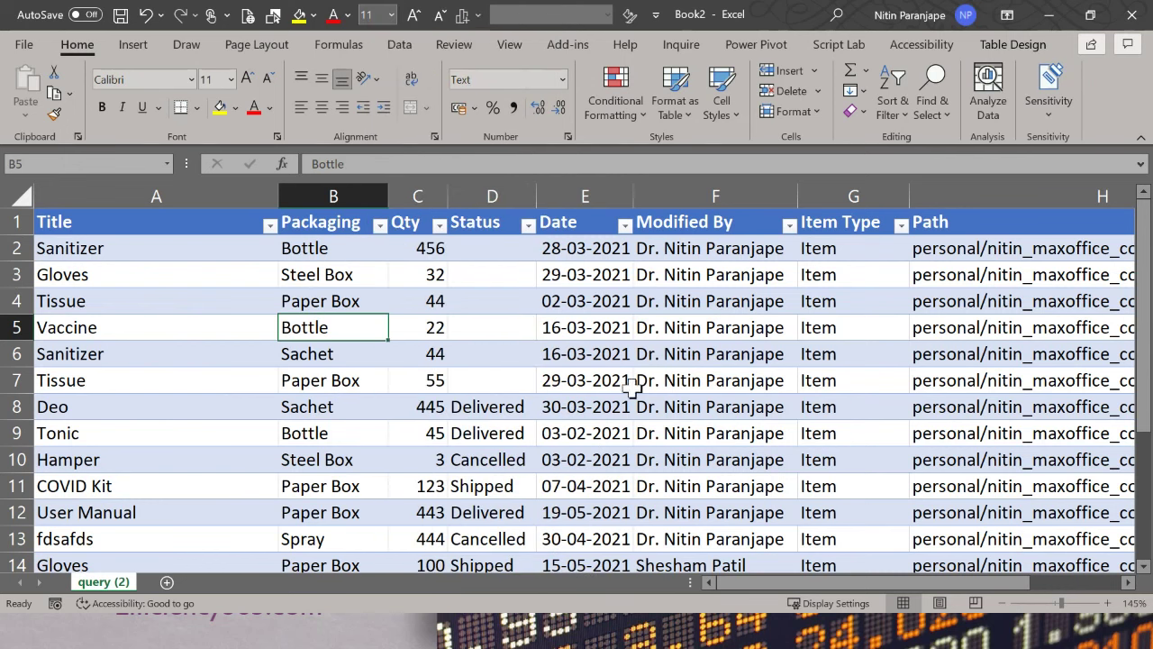
Step: Turn on 'Refresh data when opening the file' in query (2)'s Connection Properties
left_click(1013, 47)
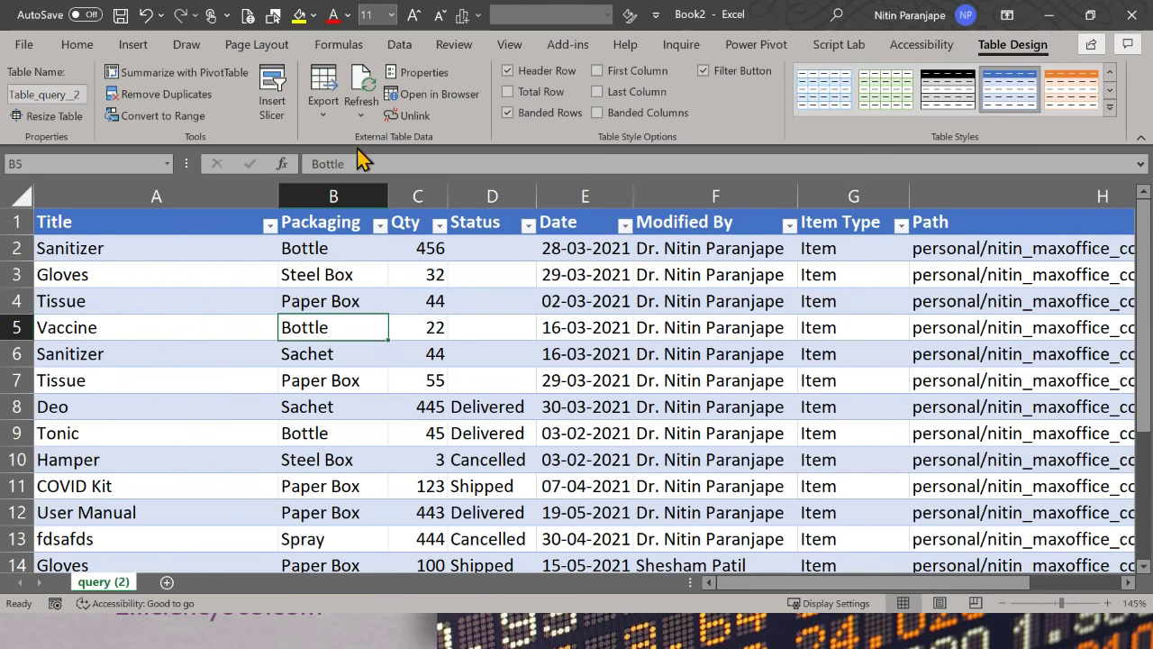
left_click(358, 117)
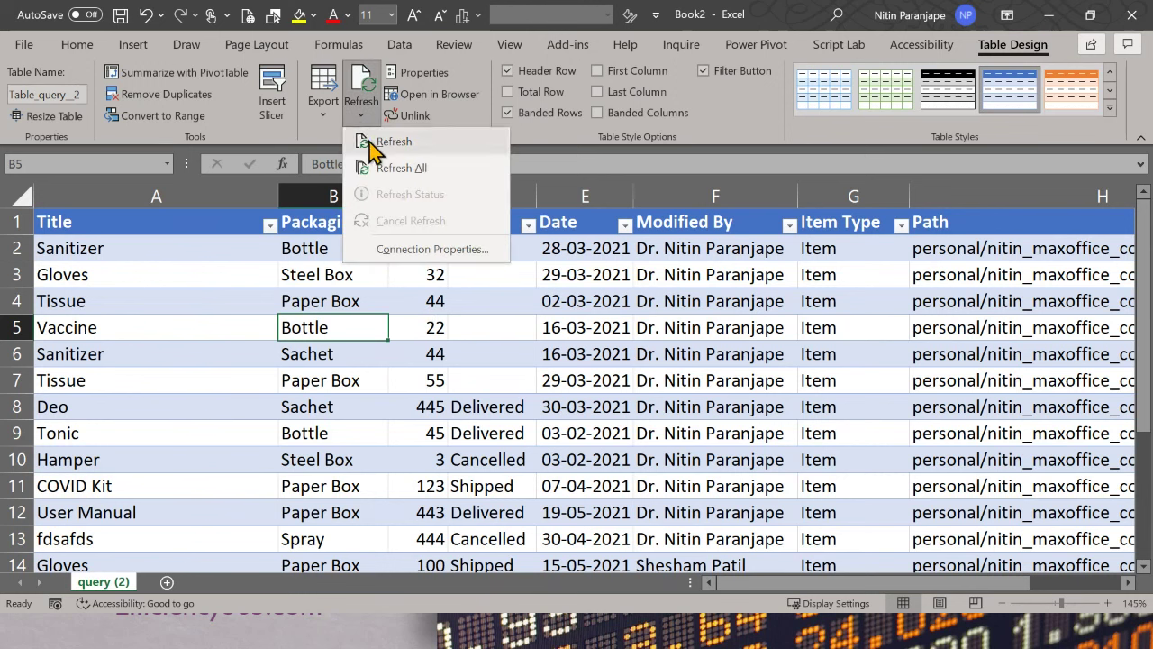
left_click(420, 248)
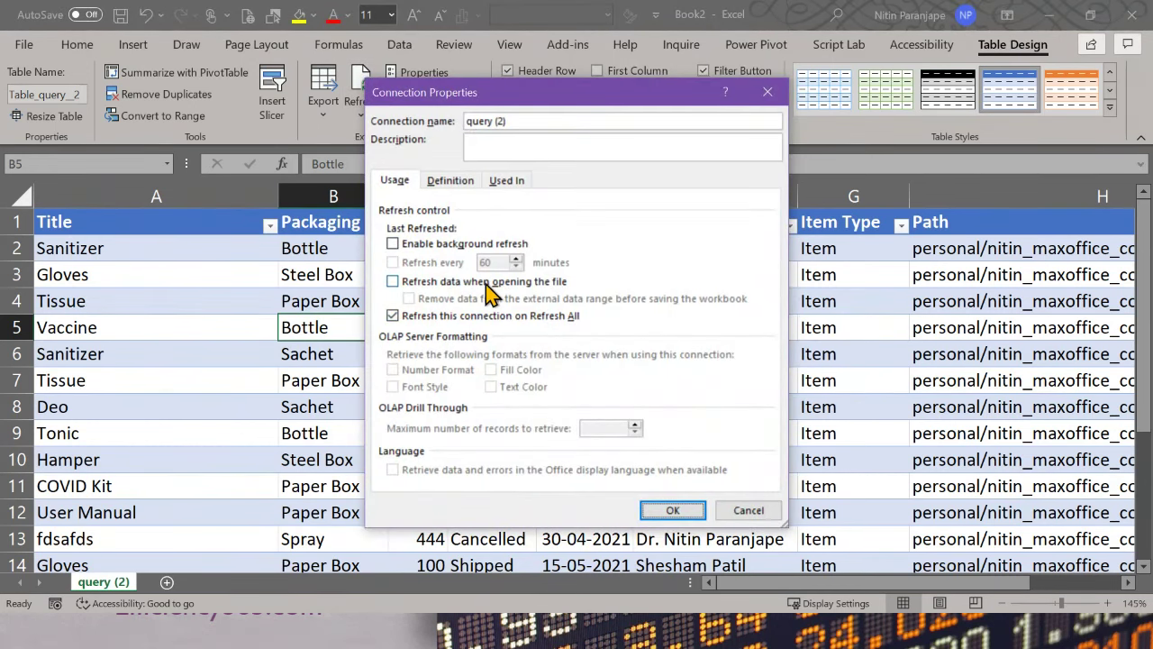
left_click(501, 283)
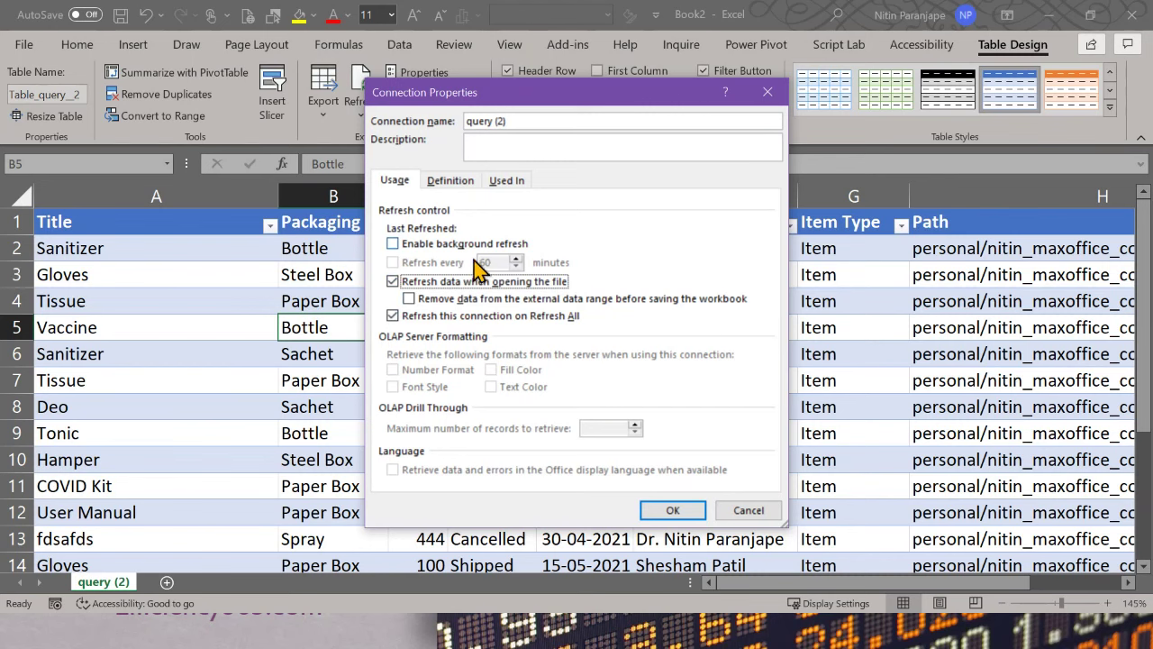
Step: Confirm the refresh-on-open connection setting and close the Excel workbook
left_click(669, 512)
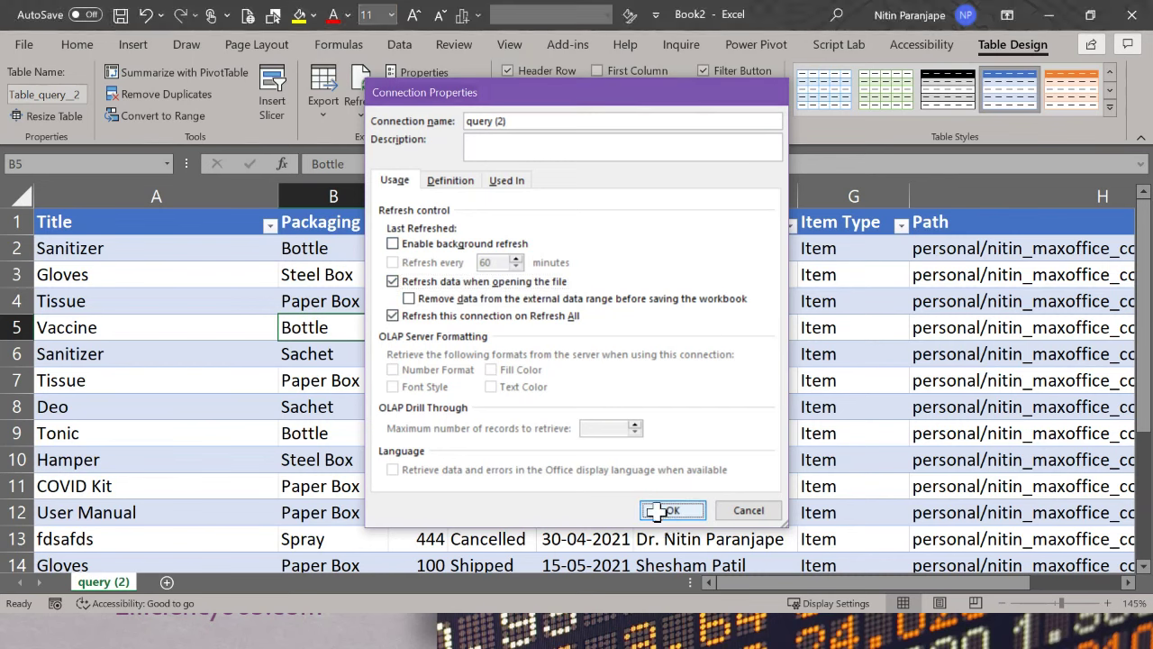
right_click(215, 344)
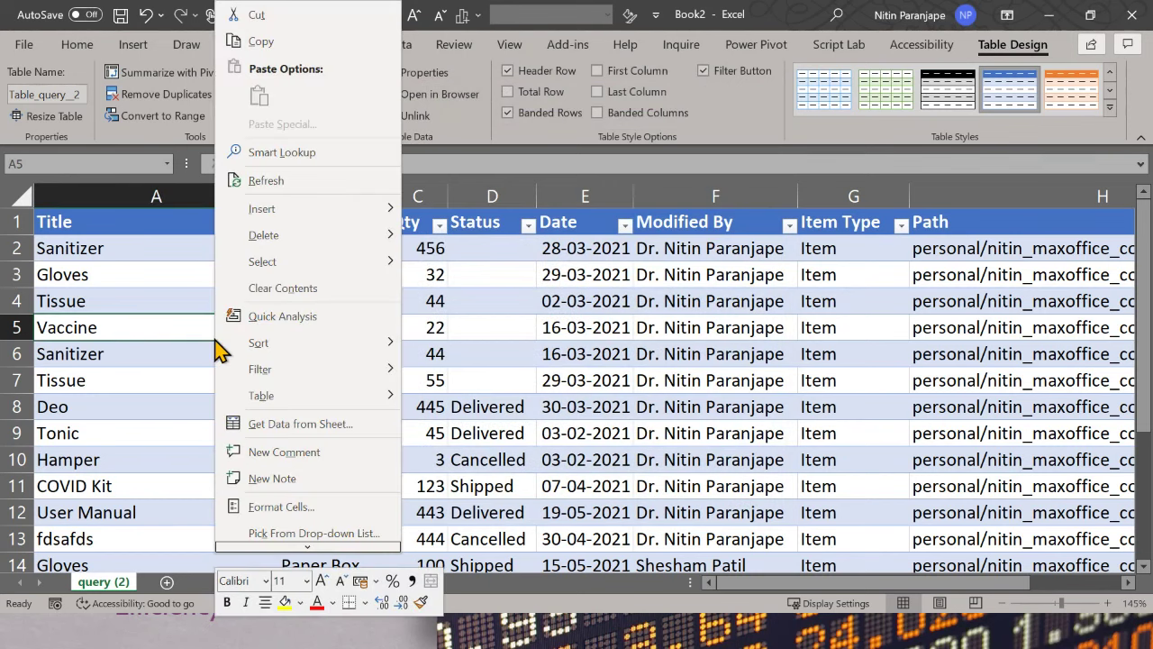
key("Escape")
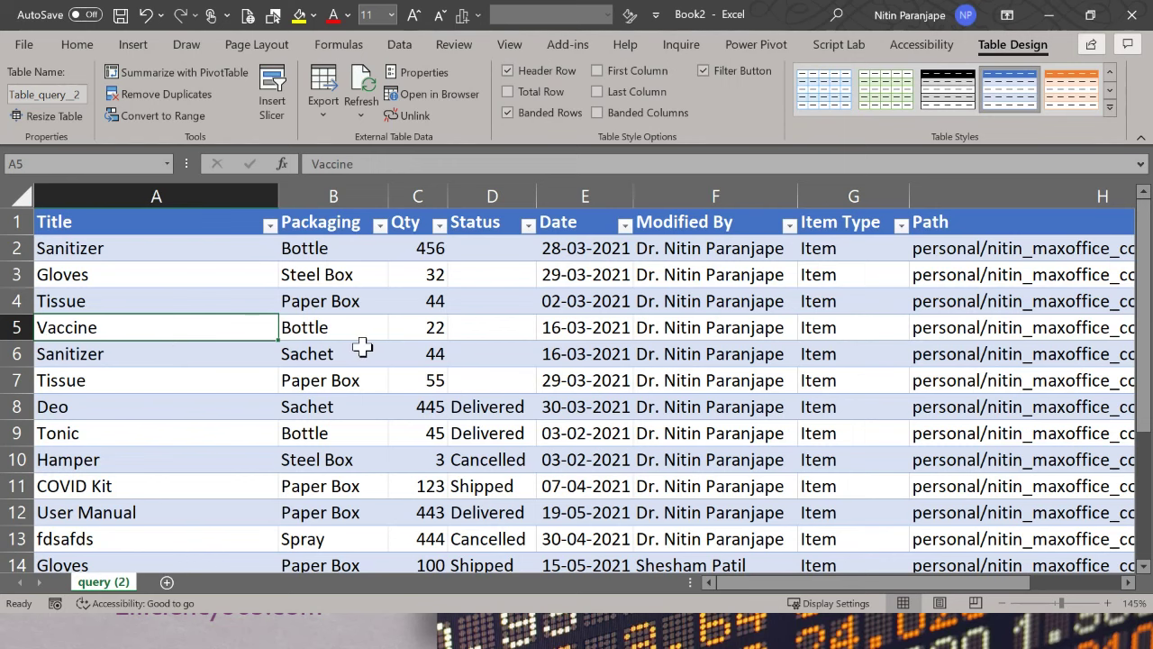
left_click(1133, 22)
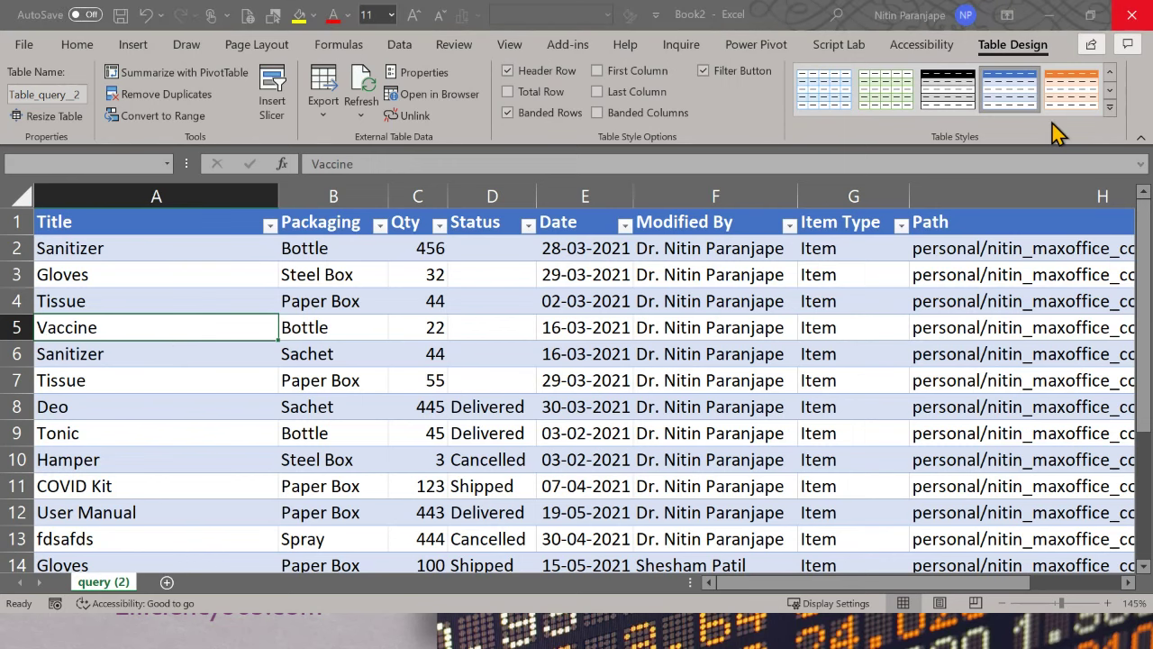
Step: Discard the workbook changes and export the Data Entry list to Excel as query (3).iqy
left_click(655, 414)
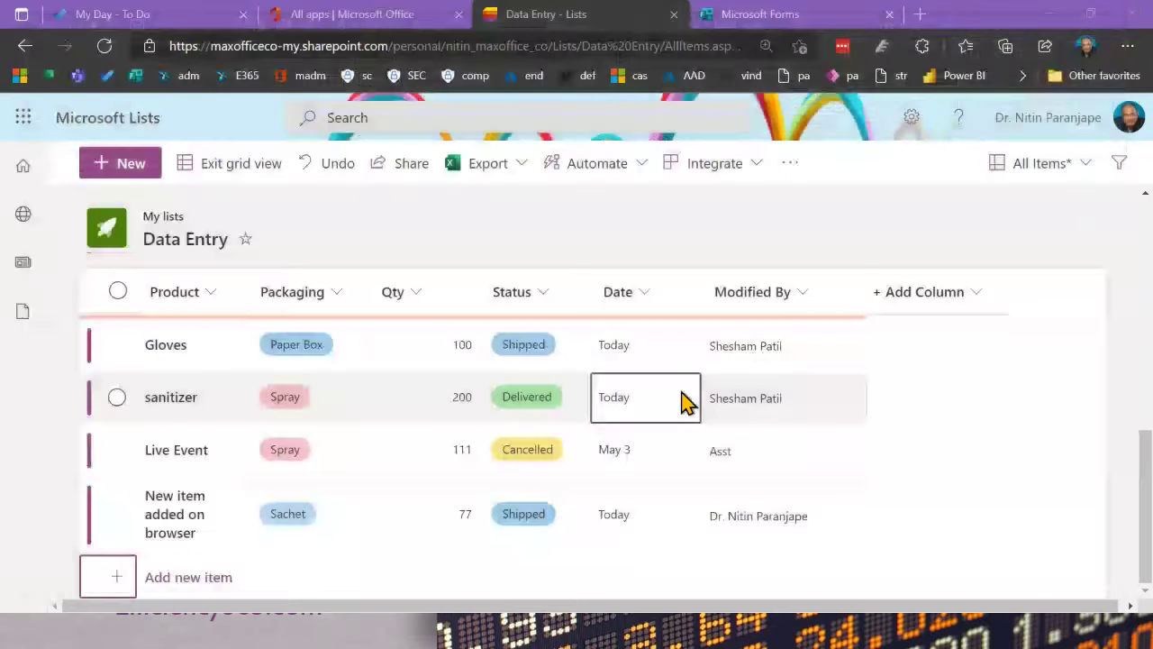
left_click(504, 176)
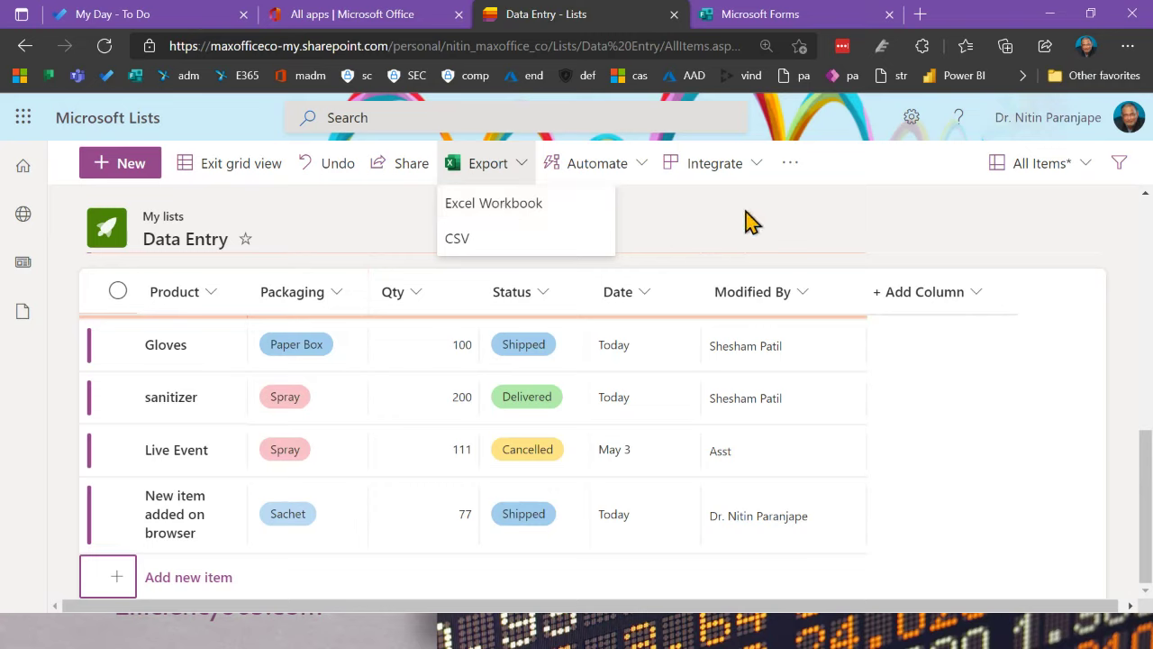
left_click(818, 214)
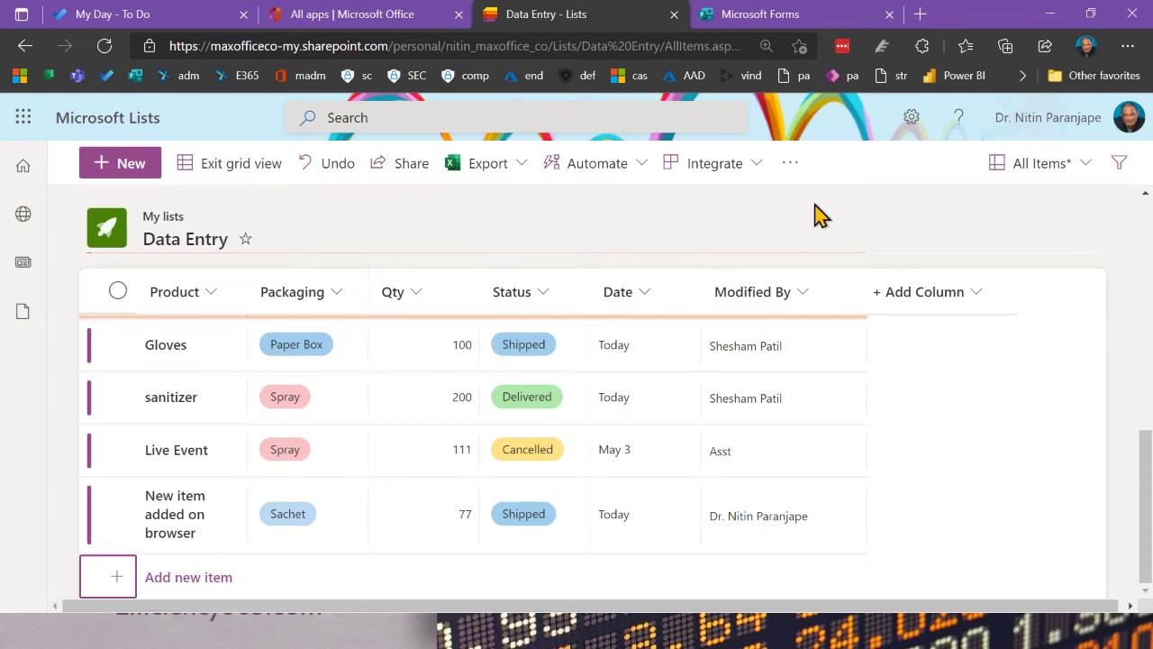
left_click(491, 167)
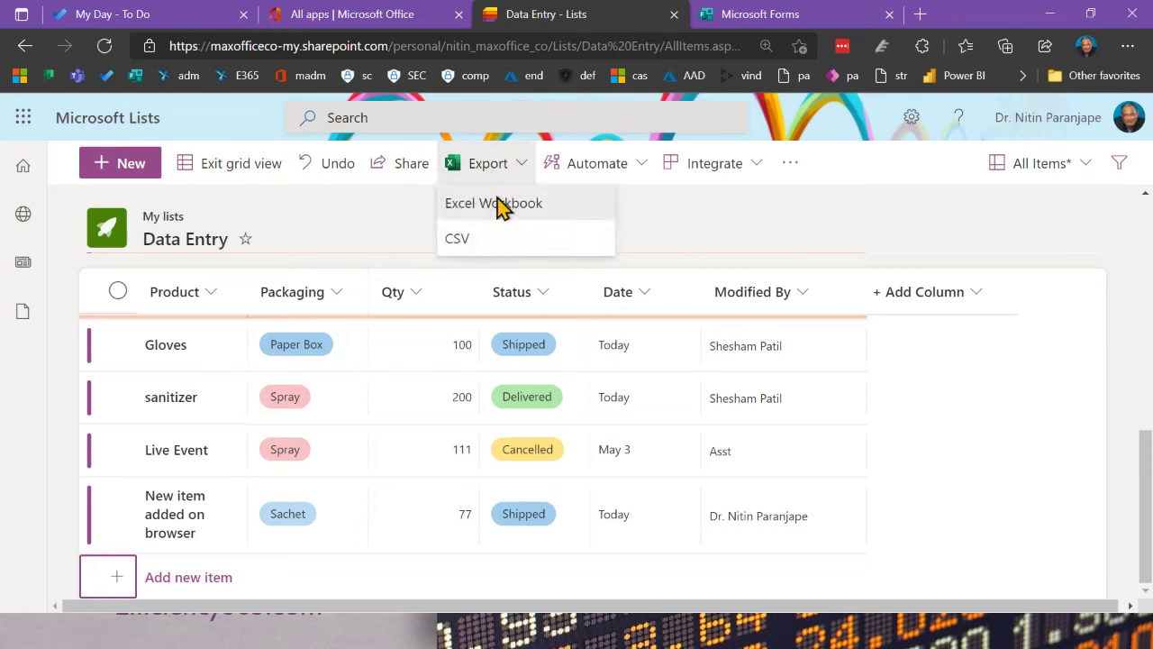
left_click(502, 203)
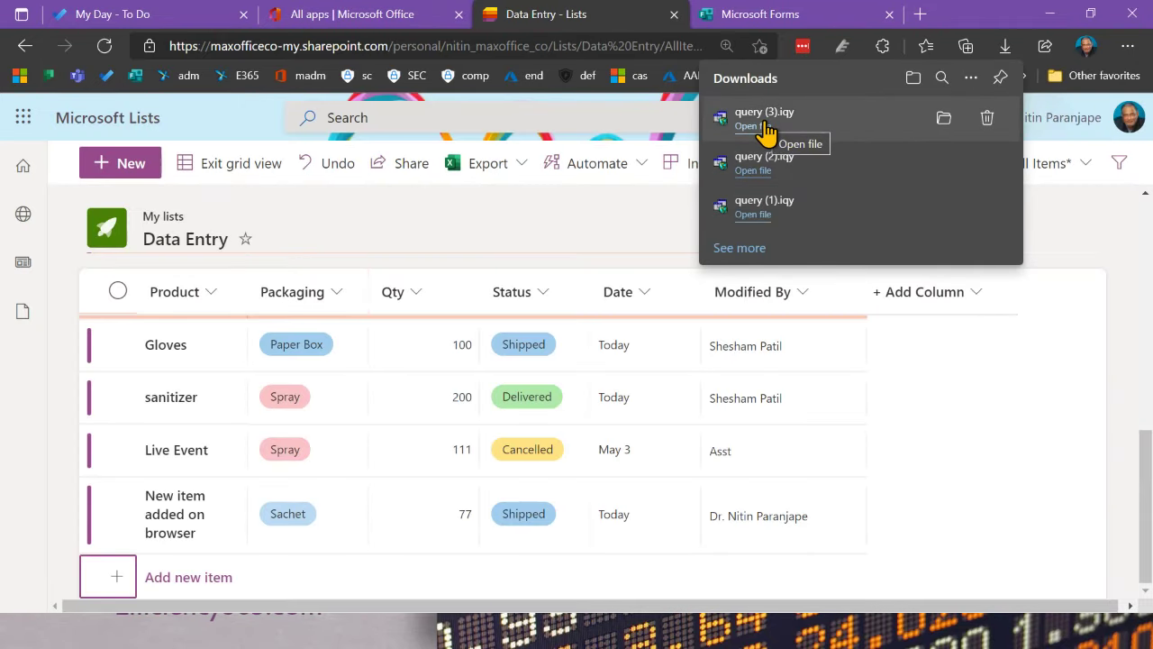
Step: Import query (3).iqy as a PivotTable report in a new workbook, refreshing data on open
left_click(765, 134)
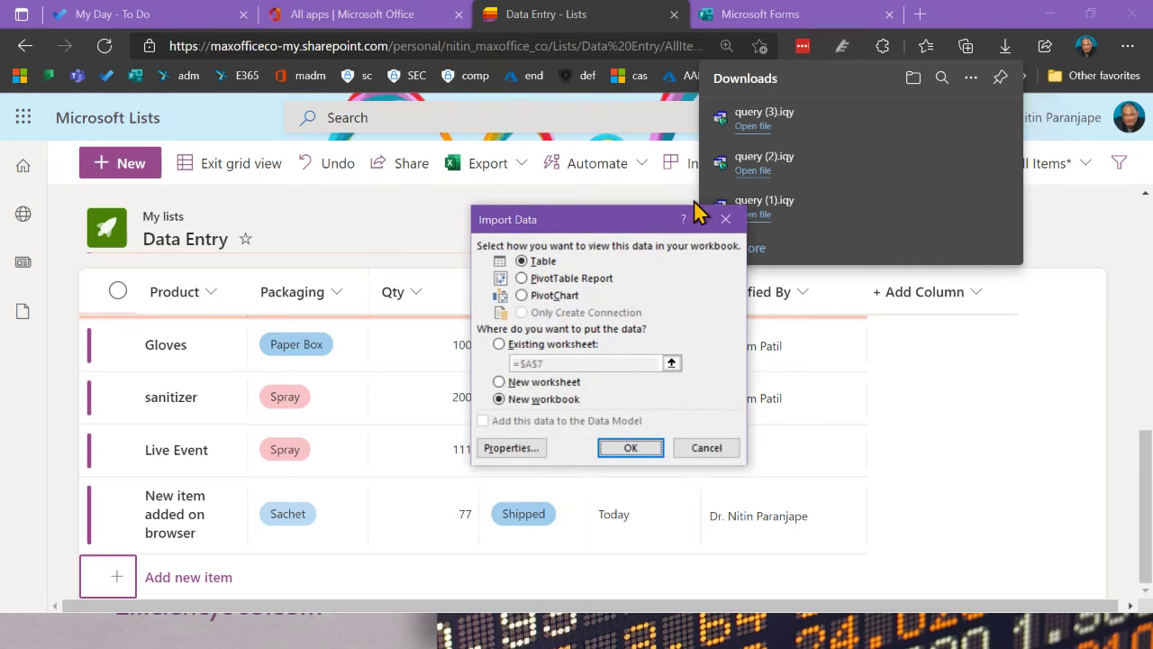
left_click(581, 287)
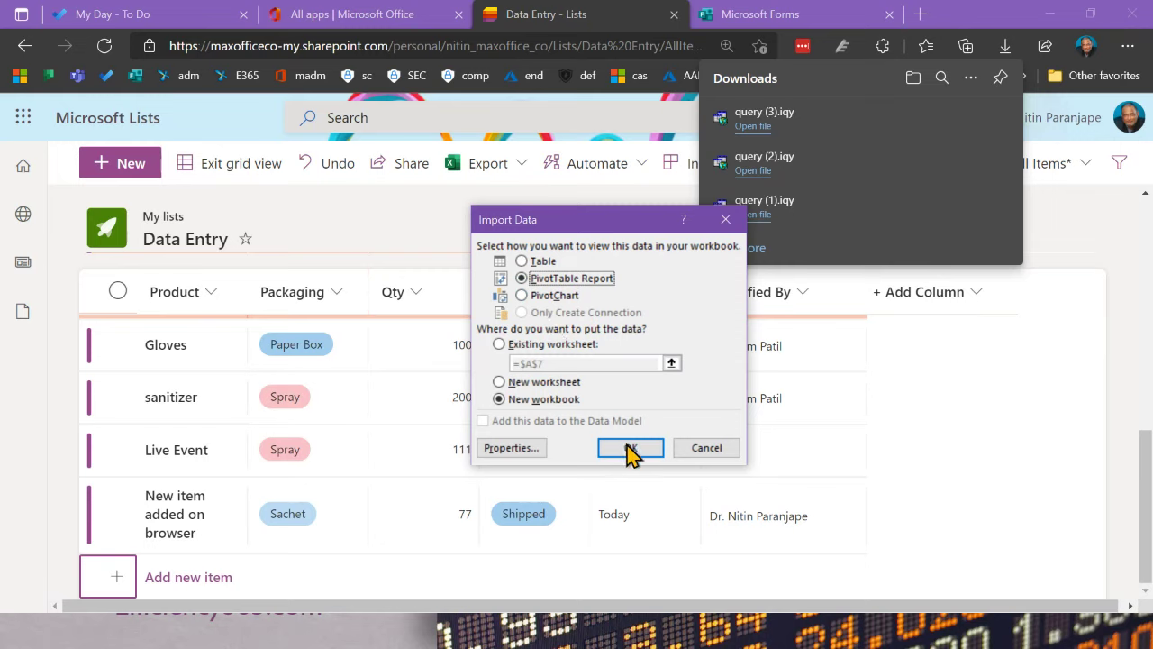
left_click(513, 450)
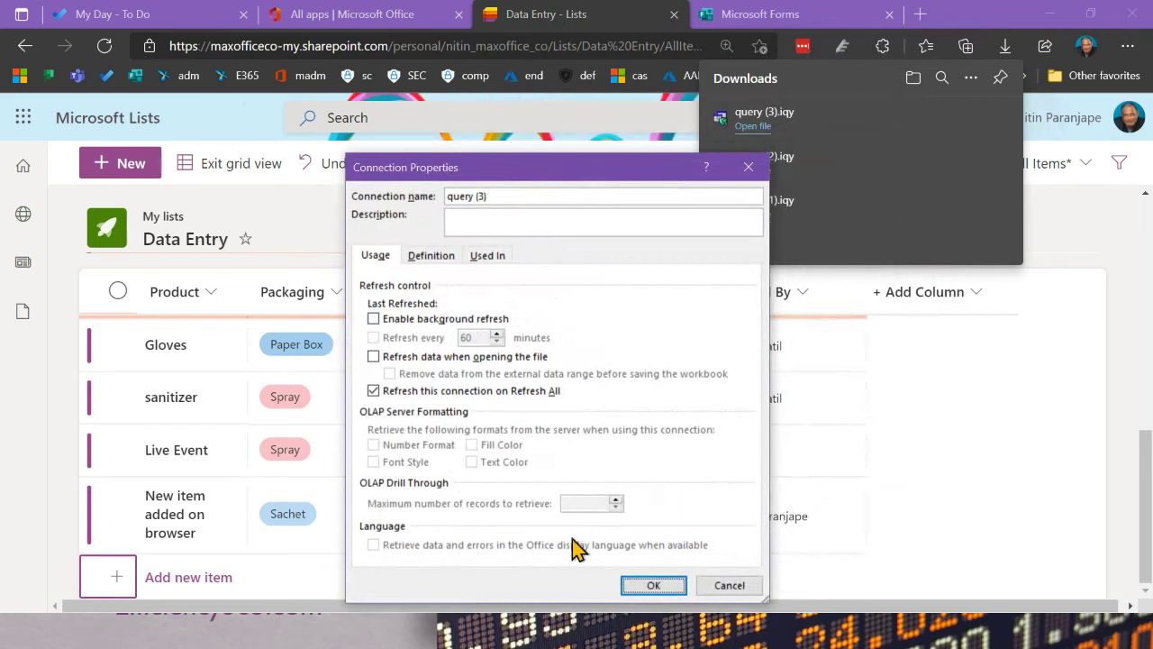
left_click(375, 356)
left_click(651, 588)
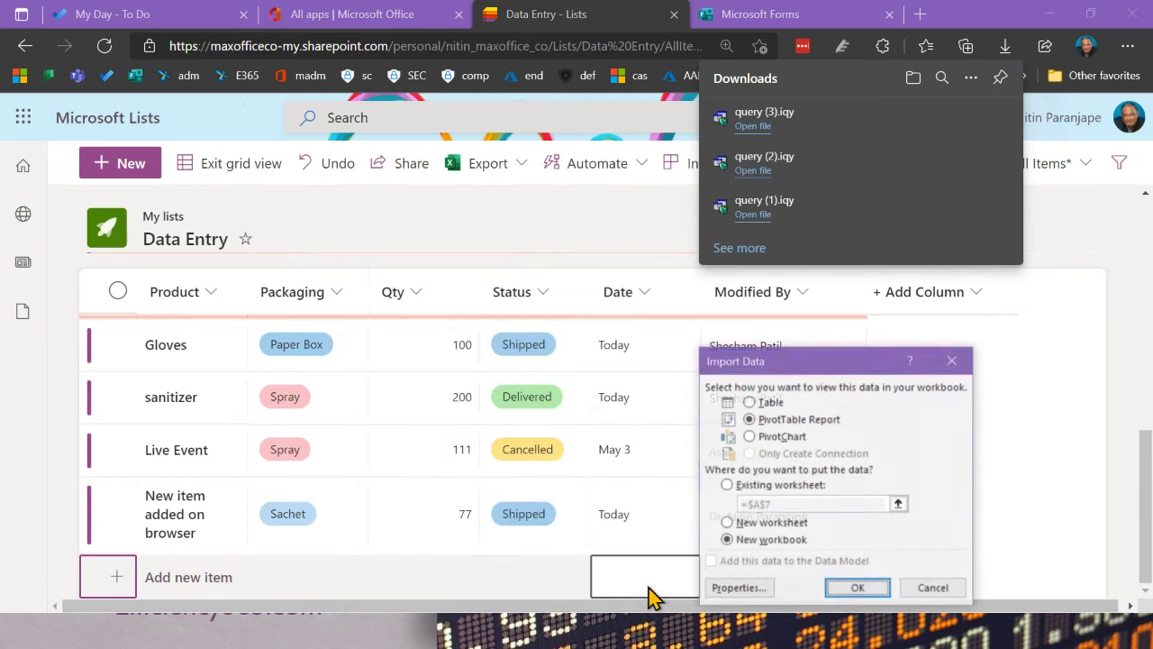
left_click(857, 588)
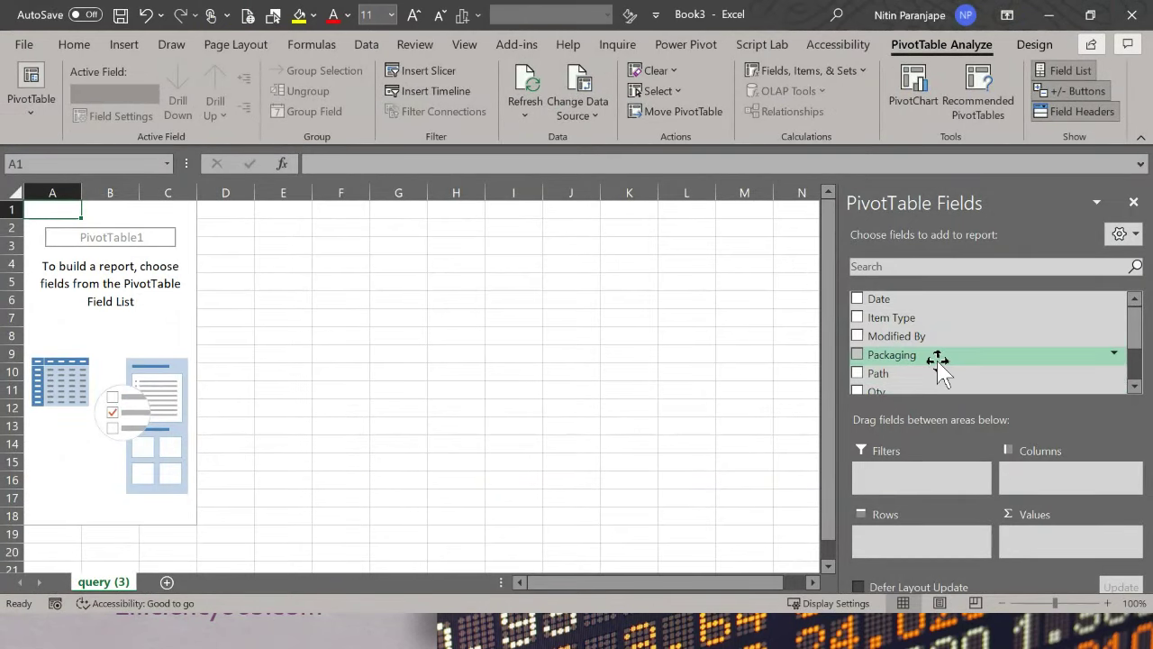
Step: Add Qty to the PivotTable values twice, summarizing the second as Count (2644 and 16)
left_click_drag(914, 393, 1063, 541)
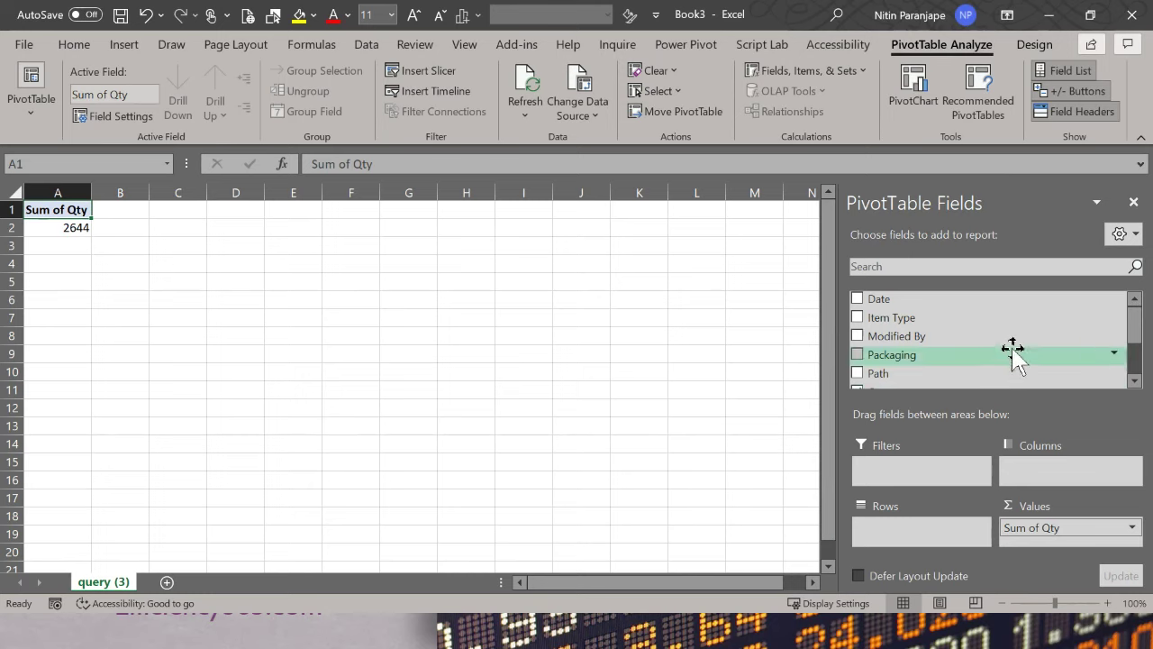
scroll(1000, 360, "down", 2)
left_click_drag(919, 324, 1024, 541)
left_click(124, 227)
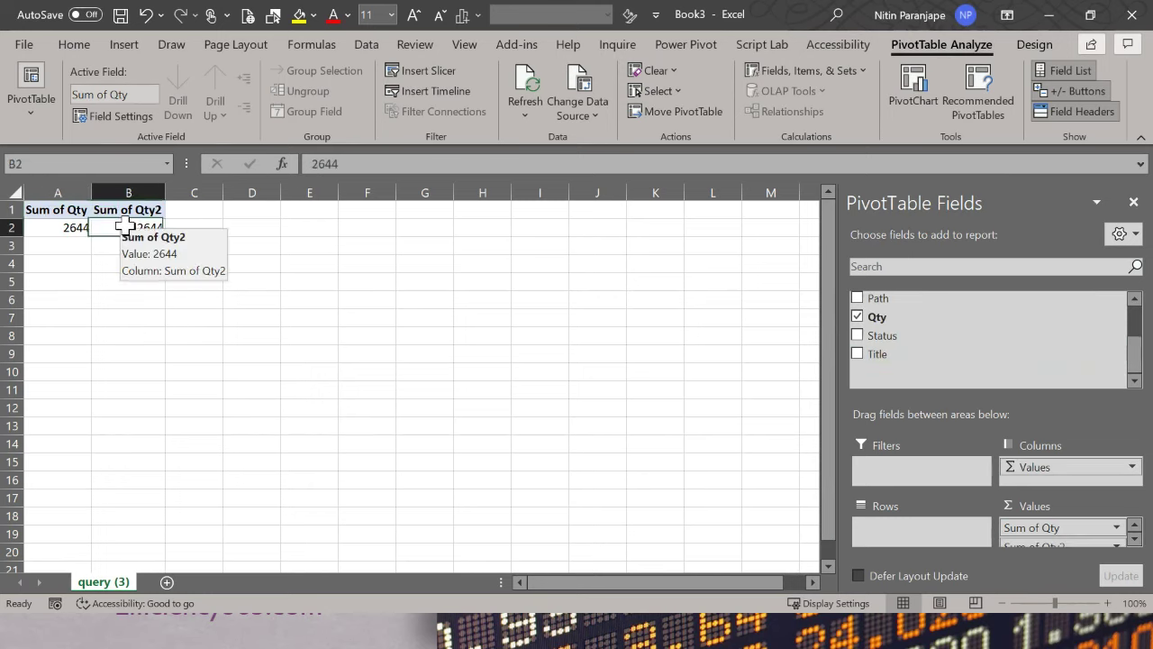
right_click(126, 228)
mouse_move(206, 407)
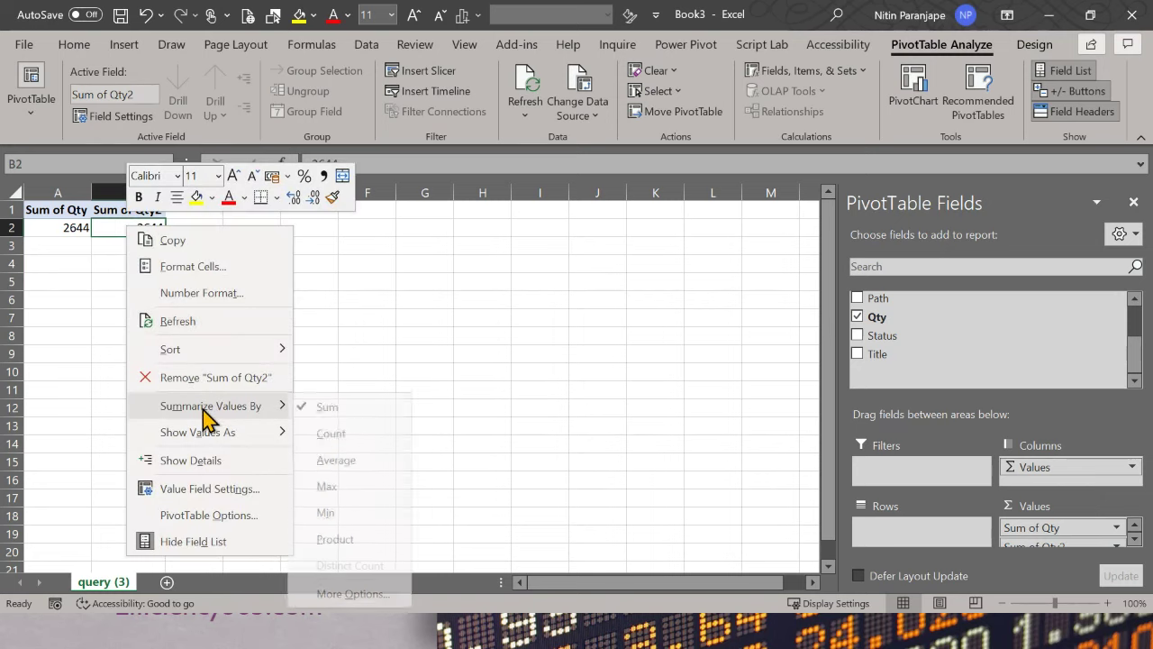
left_click(351, 430)
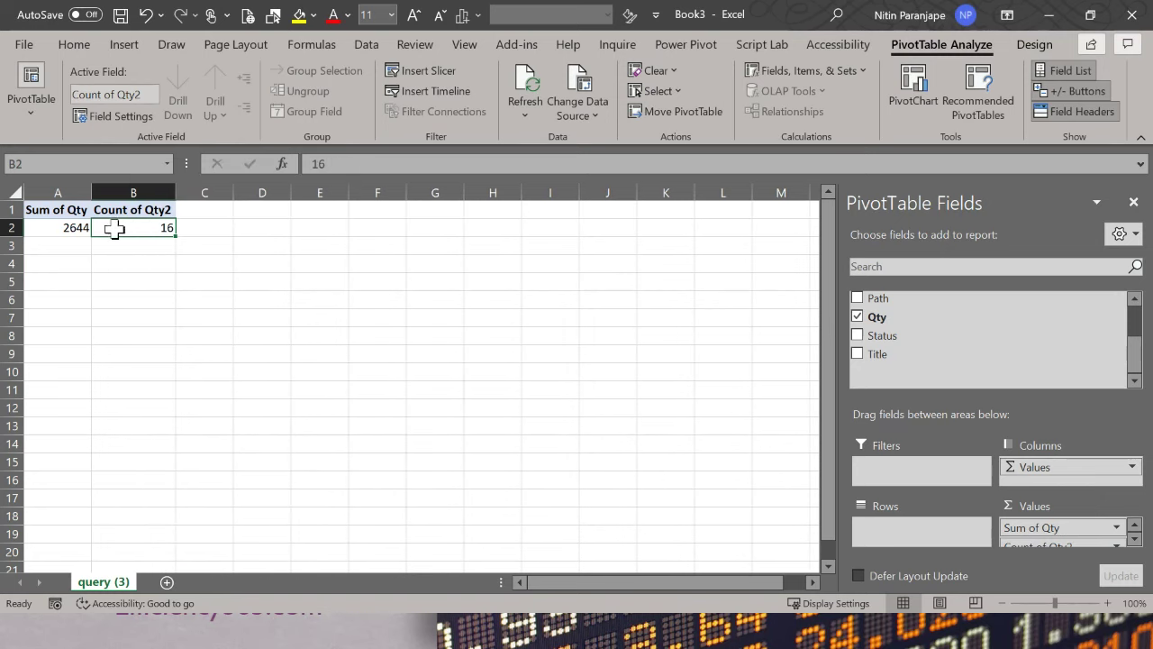
Step: Copy the PivotTable range A1:B2 and paste it at E1
scroll(78, 311, "up", 4)
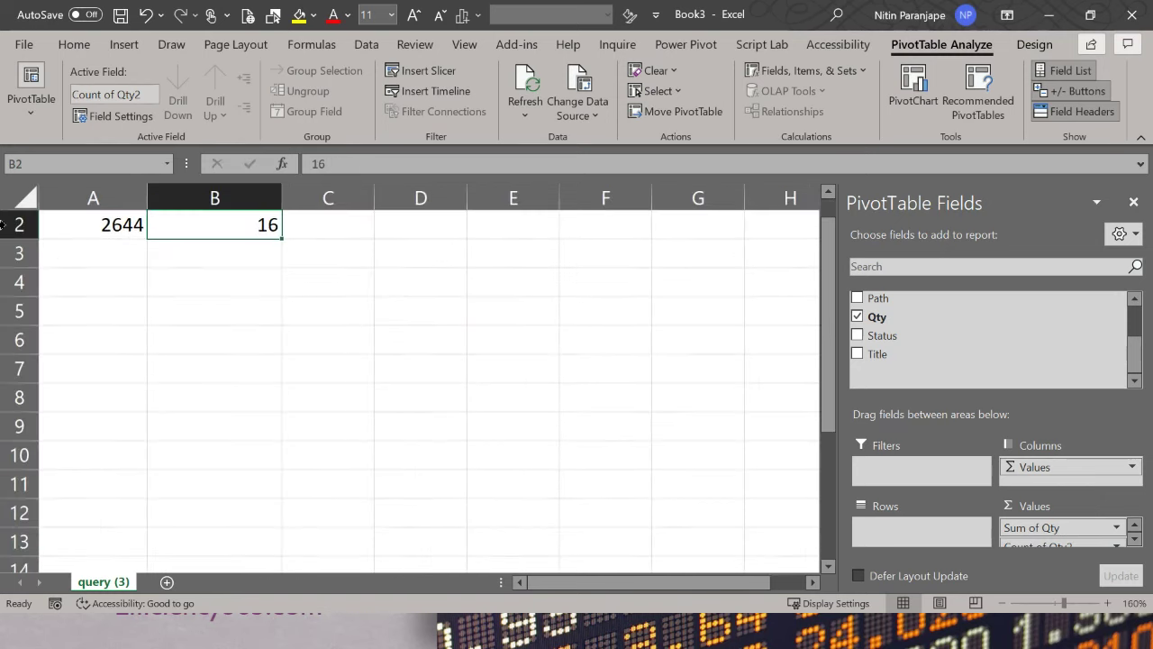
scroll(134, 306, "up", 1)
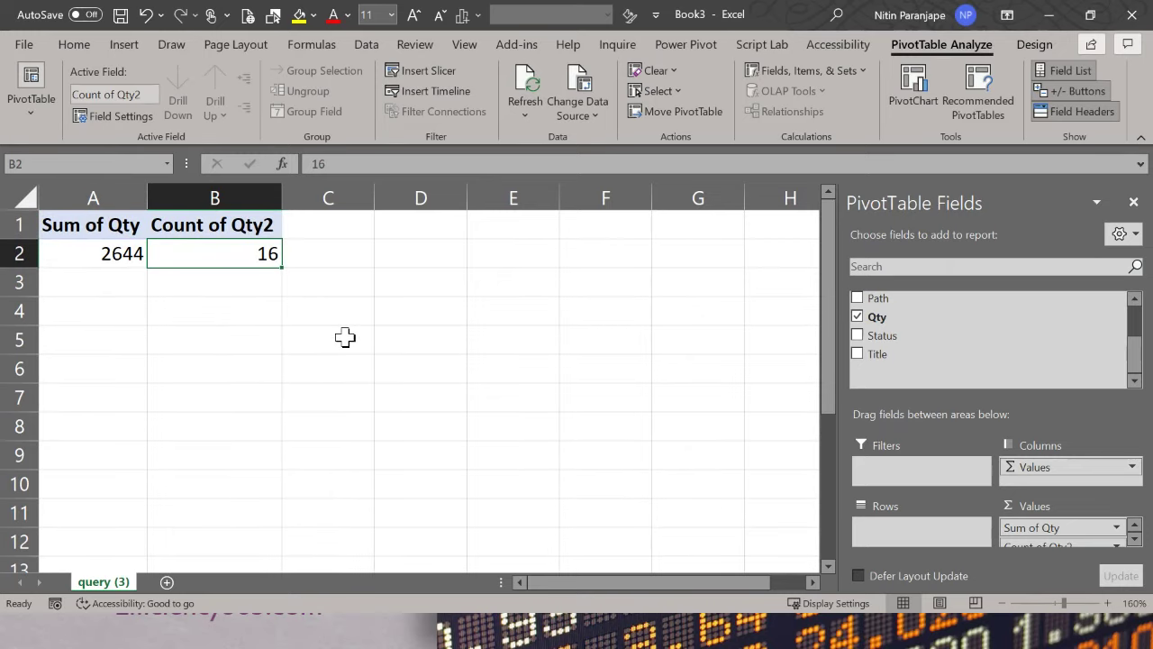
key("ctrl+a")
key("ctrl+c")
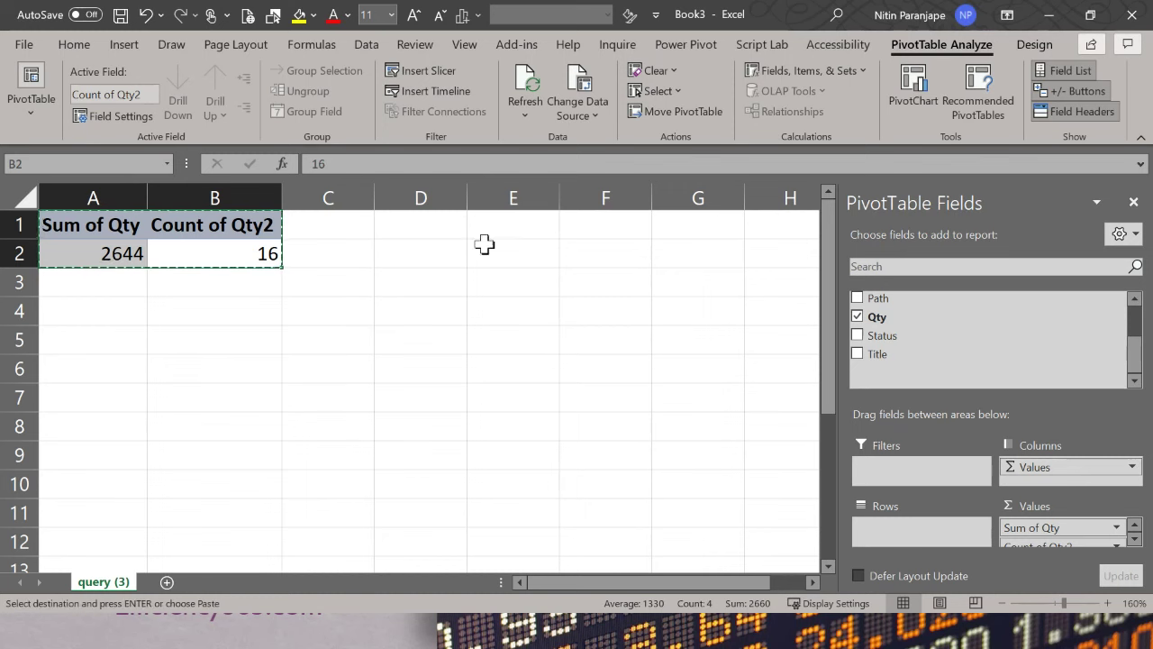
left_click(504, 227)
key("ctrl+v")
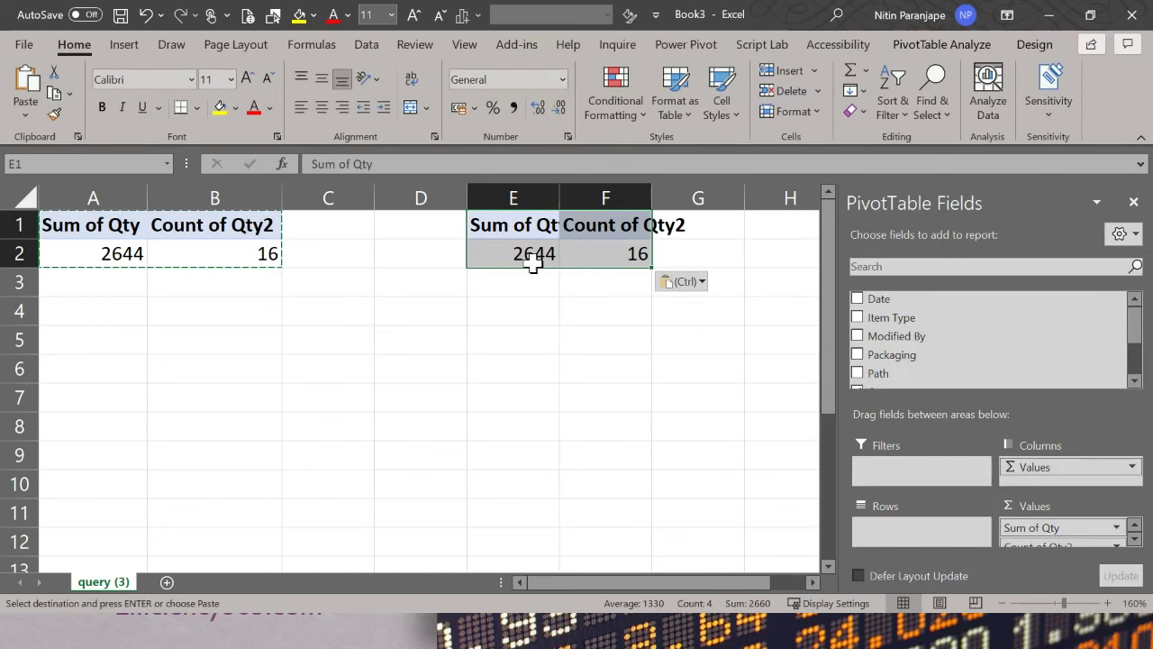
Step: Add Packaging to the copied PivotTable's rows, splitting totals 2644 and 16 by packaging
left_click(533, 261)
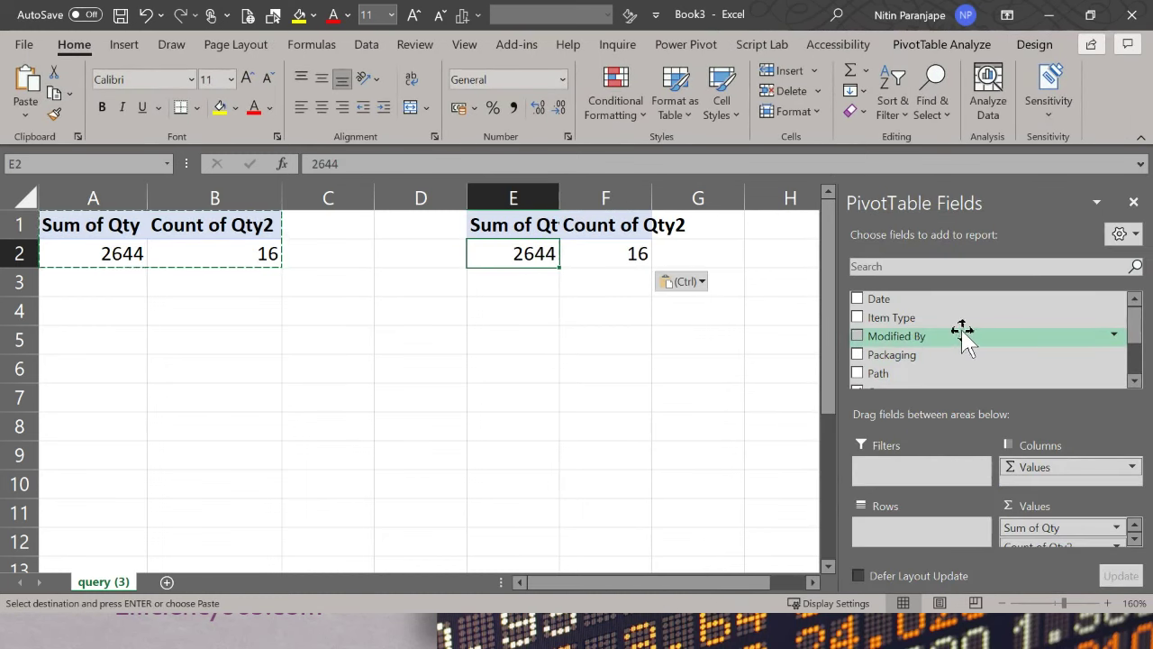
left_click_drag(901, 355, 875, 528)
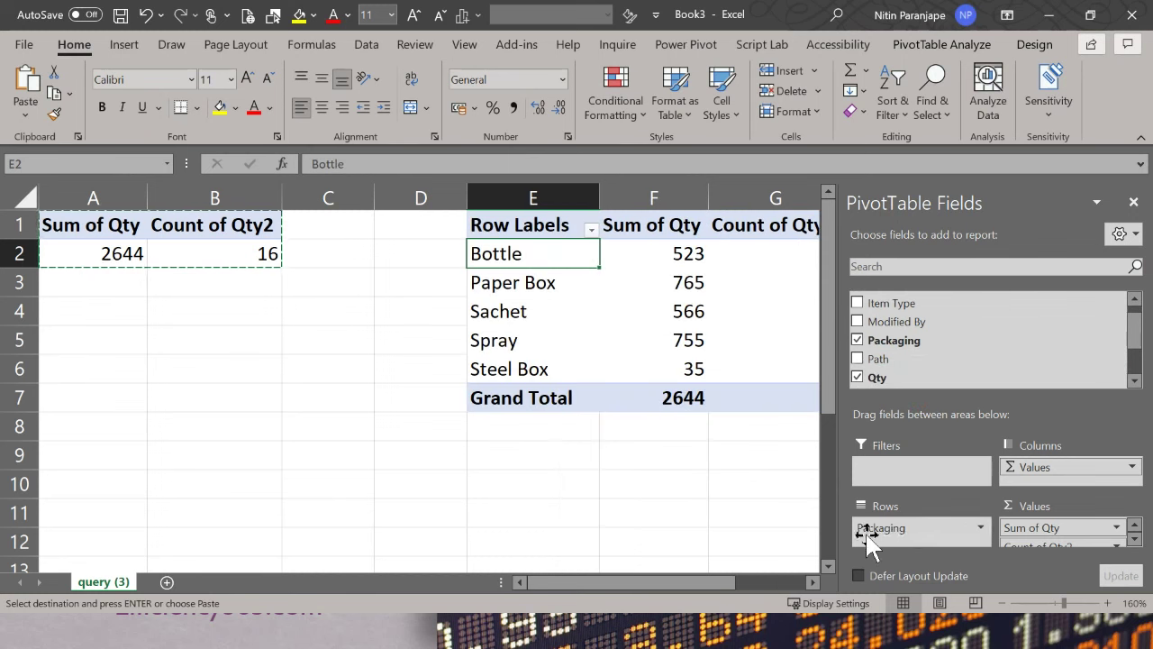
scroll(747, 425, "down", 2, "ctrl")
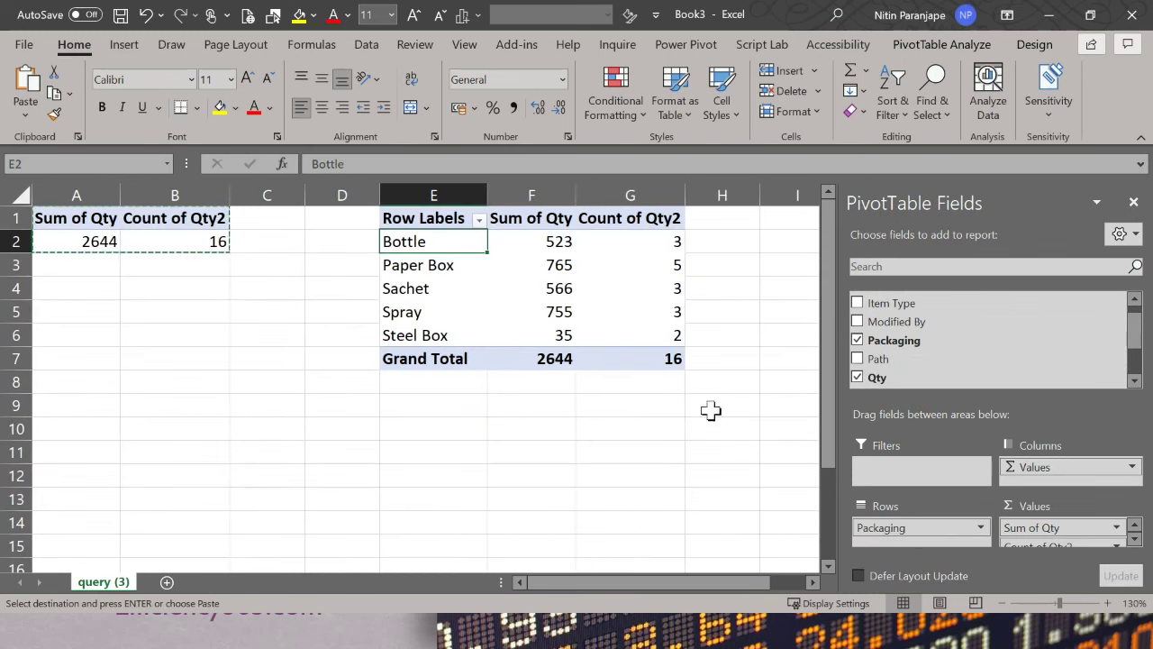
key("Escape")
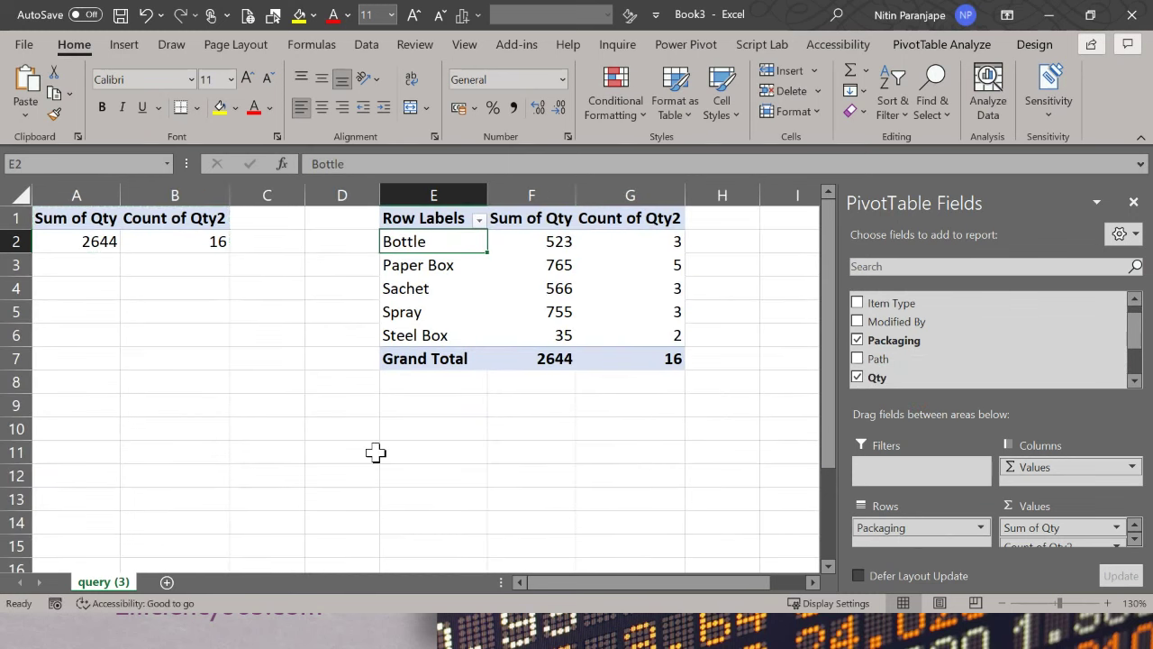
Step: Compare the original Count of Qty2 with the Sachet row, then return to the Data Entry list
left_click(173, 239)
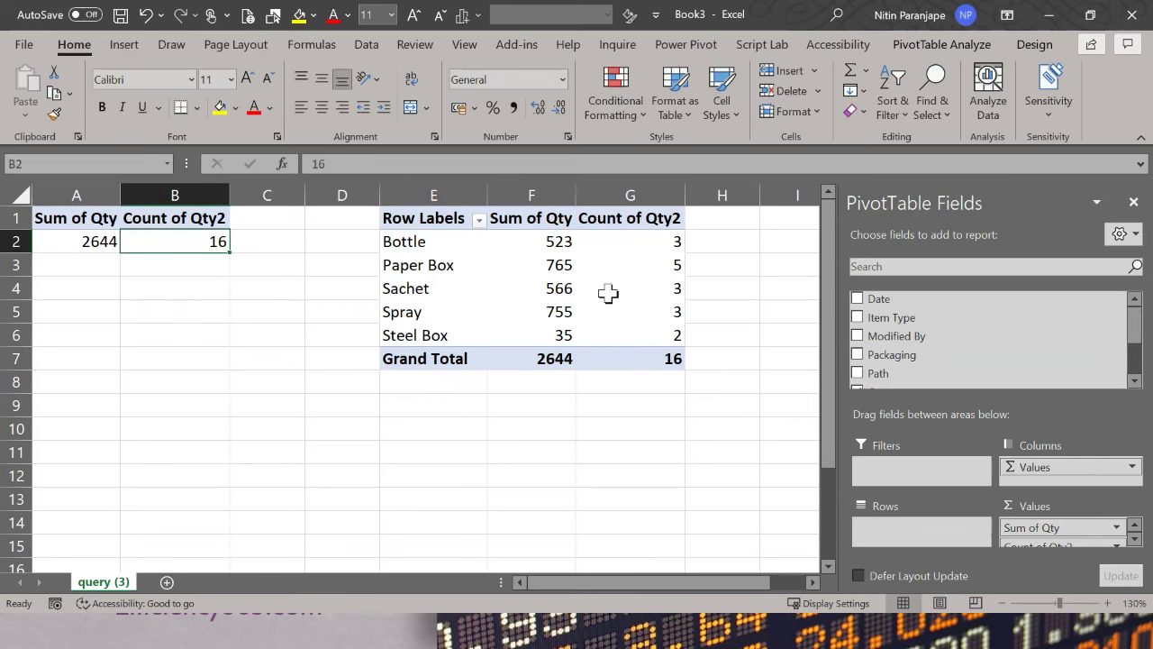
left_click(608, 293)
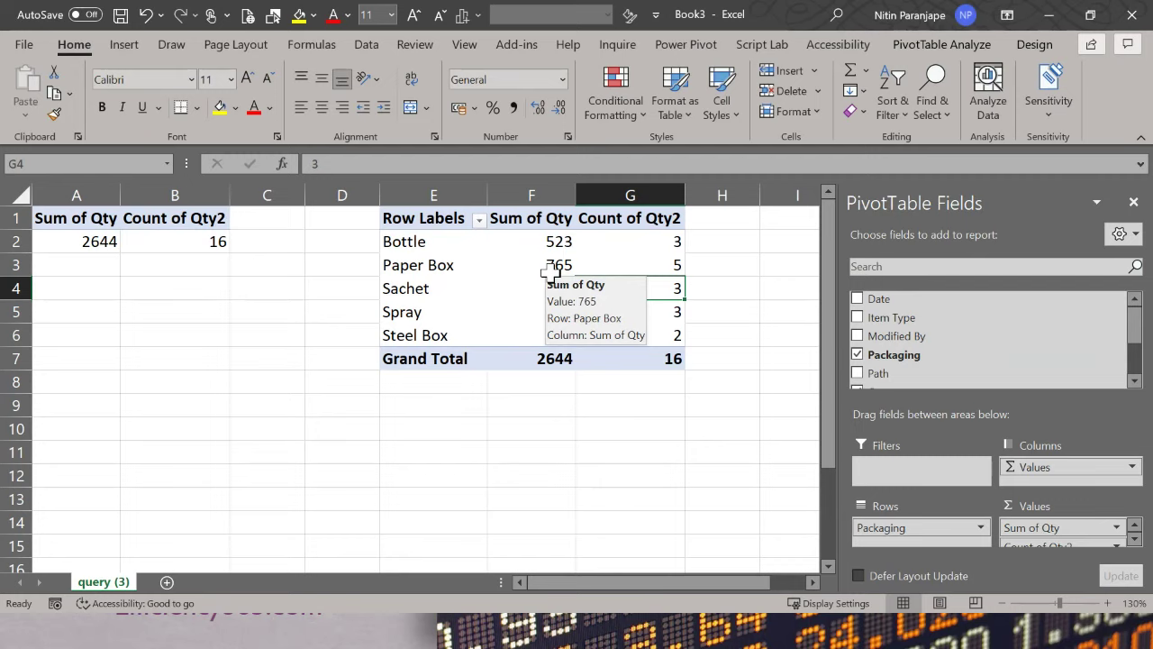
left_click(430, 295)
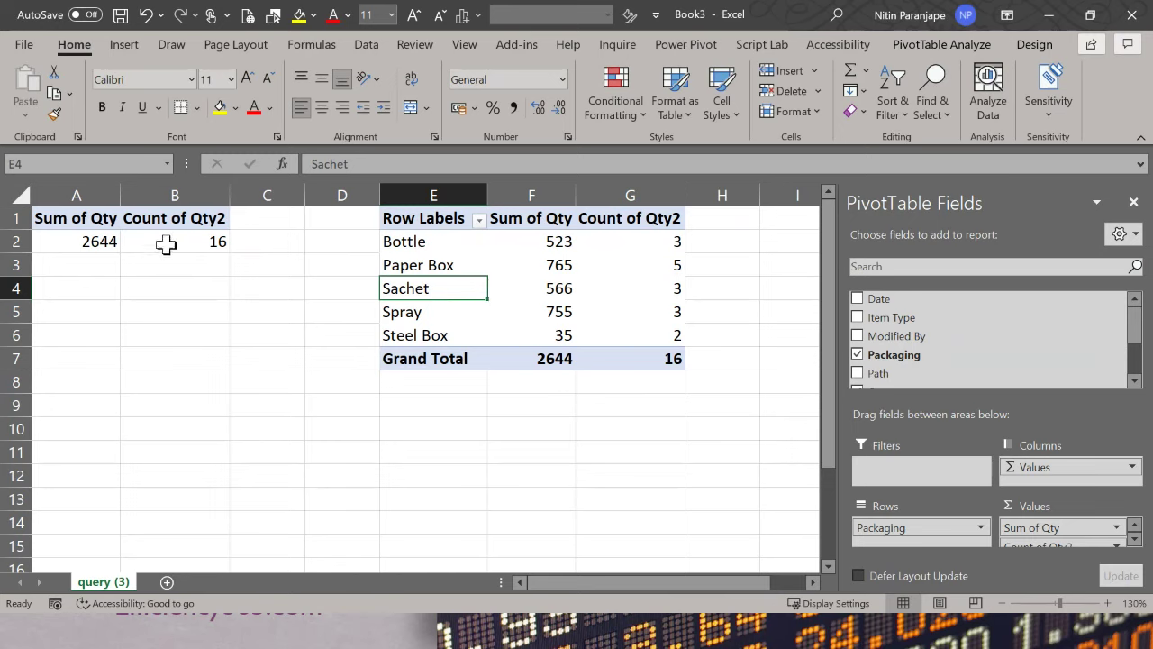
left_click(210, 380)
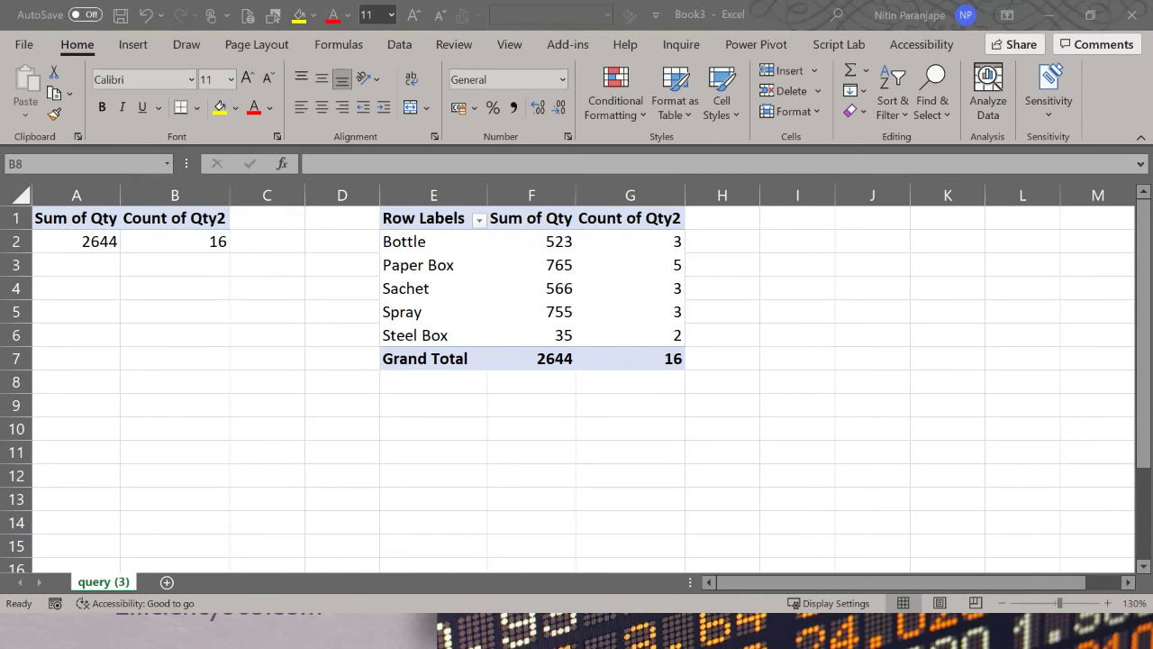
key("alt+Tab")
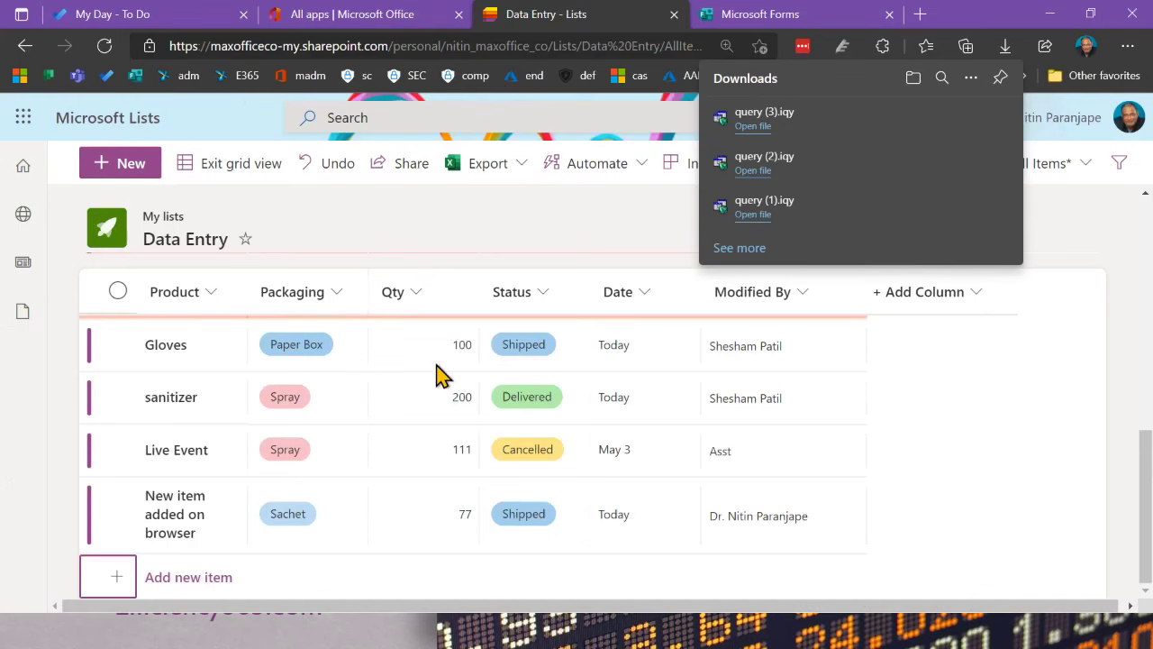
Step: Edit the last item's quantity to 77 in grid view, then leave grid editing
scroll(400, 509, "up", 3)
scroll(399, 509, "down", 4)
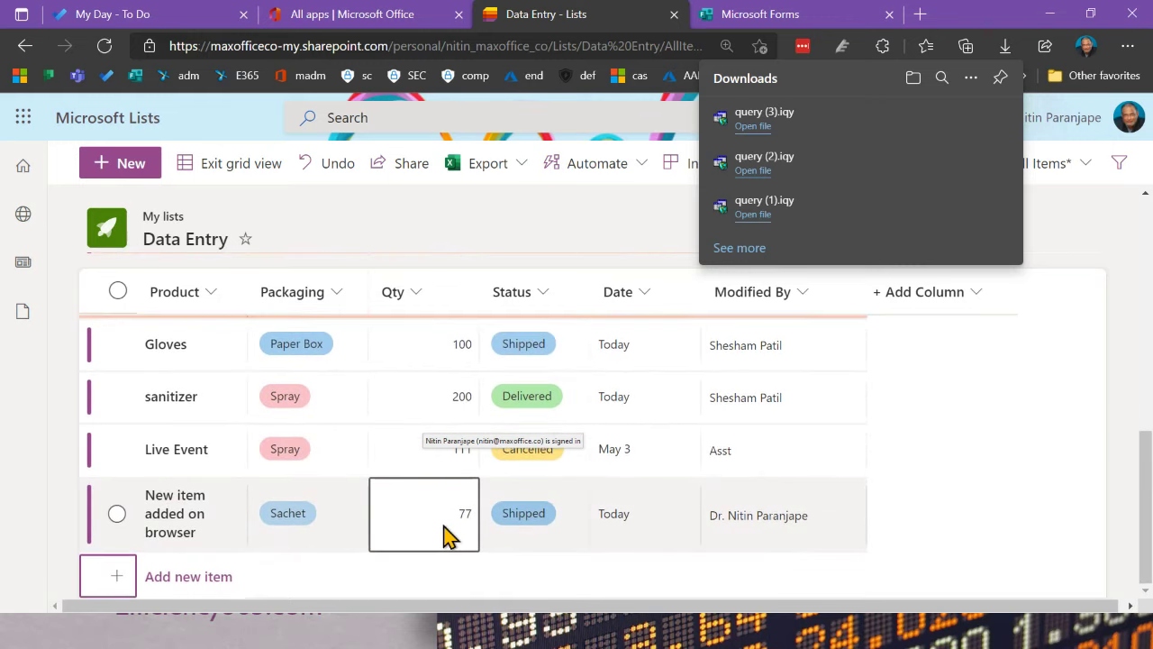
left_click(445, 534)
left_click(450, 523)
key("BackSpace")
key("BackSpace")
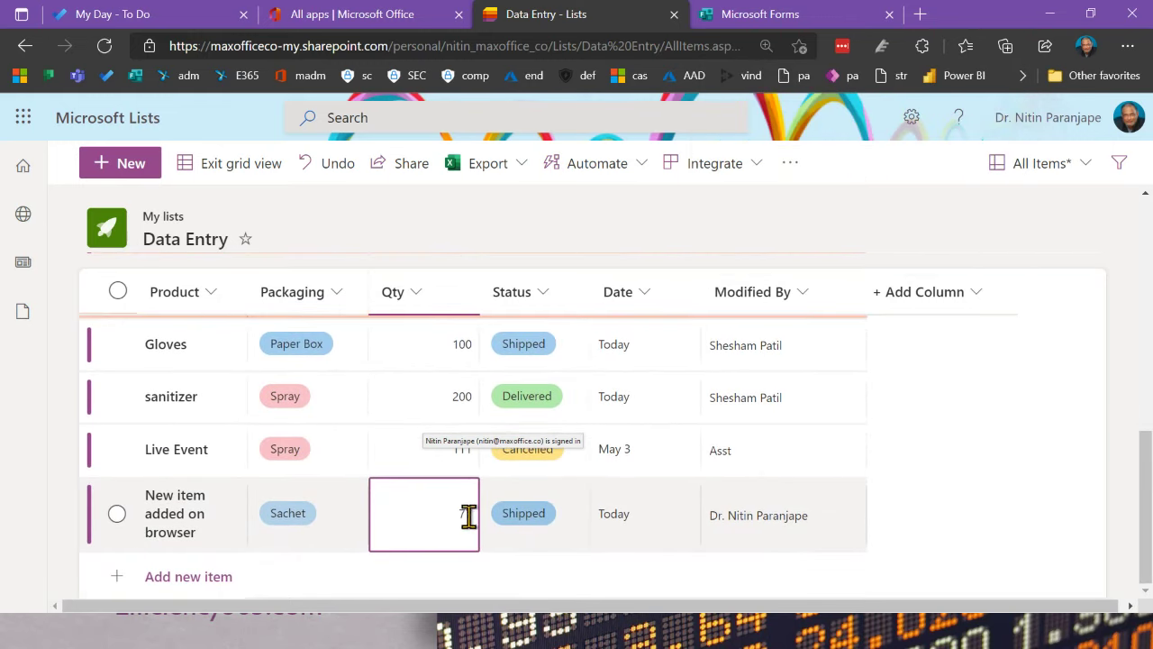
type("77")
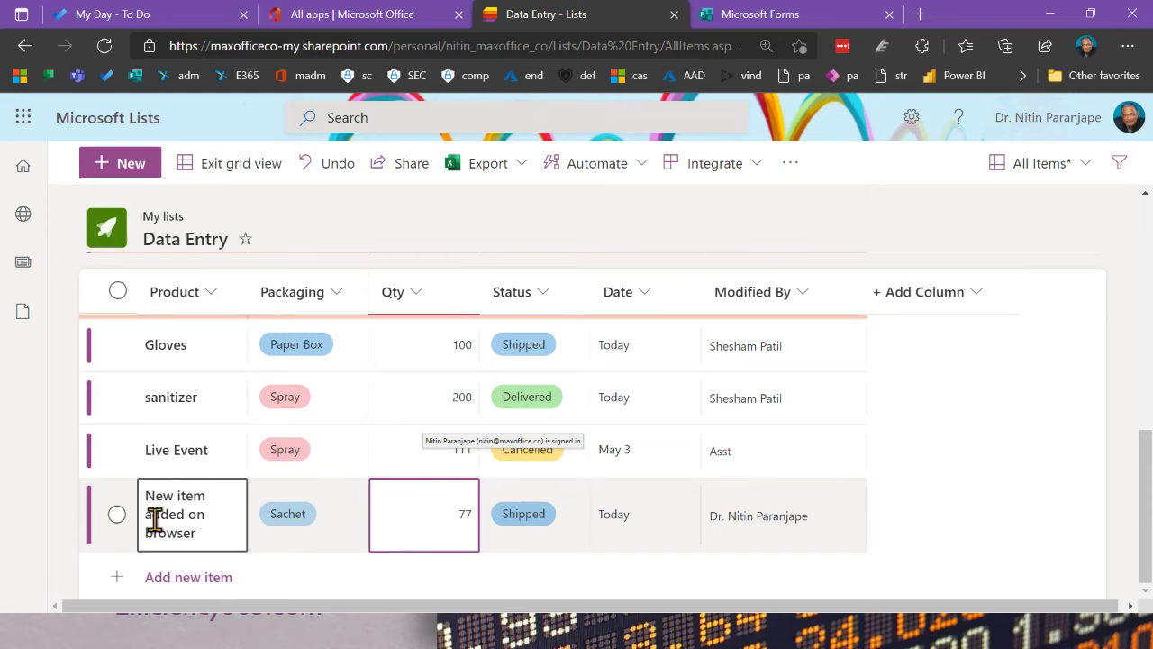
left_click(207, 180)
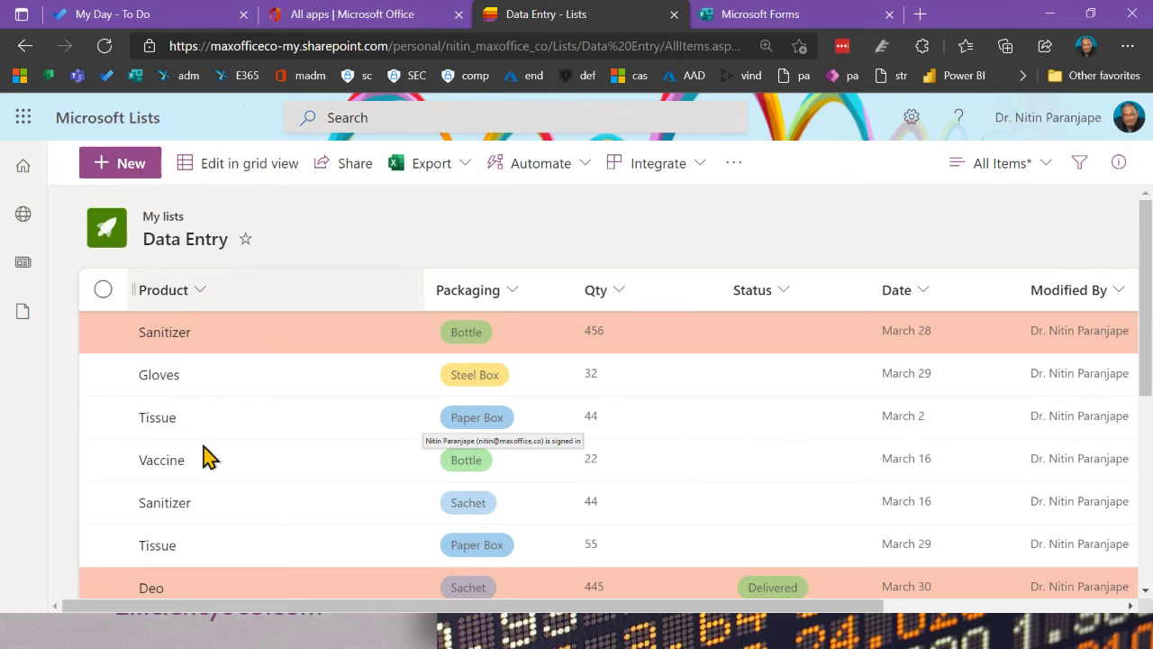
Step: In grid view, set Gloves quantity to 3,200 and Vaccine quantity to 2244
scroll(213, 484, "down", 5)
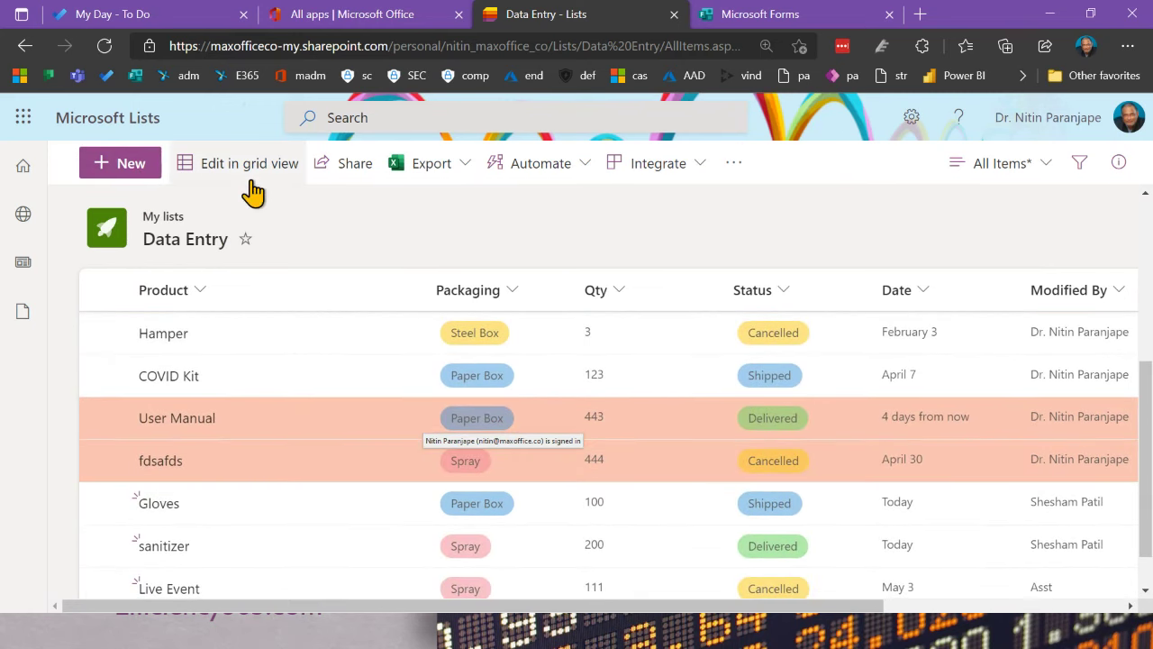
left_click(232, 178)
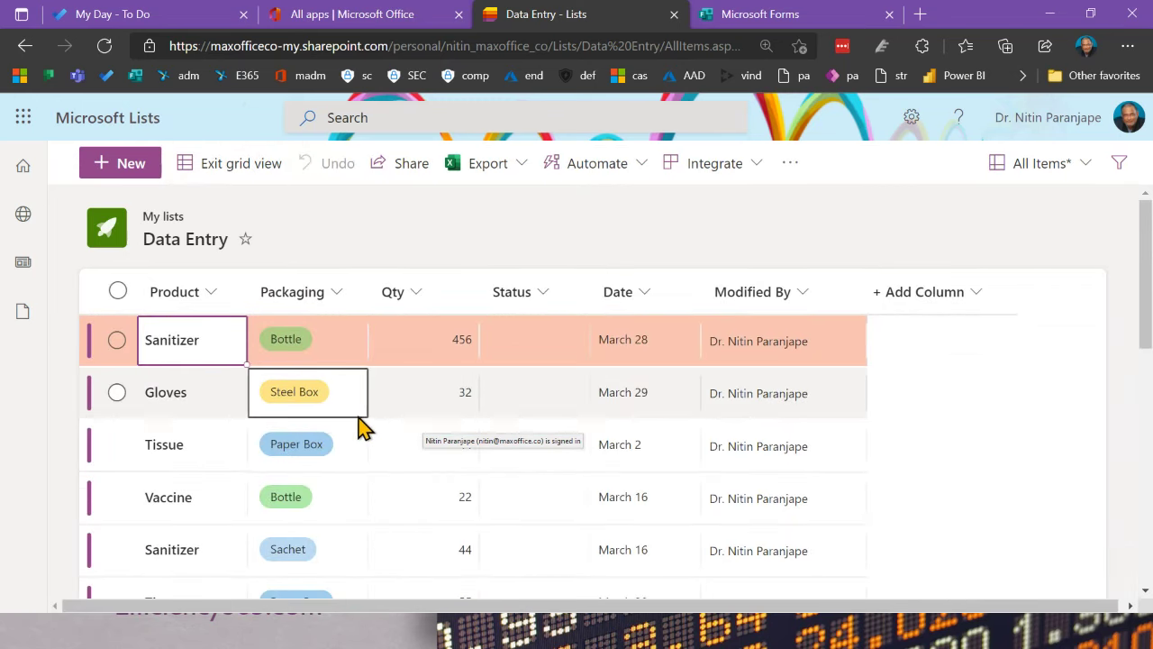
left_click(447, 395)
left_click(493, 398)
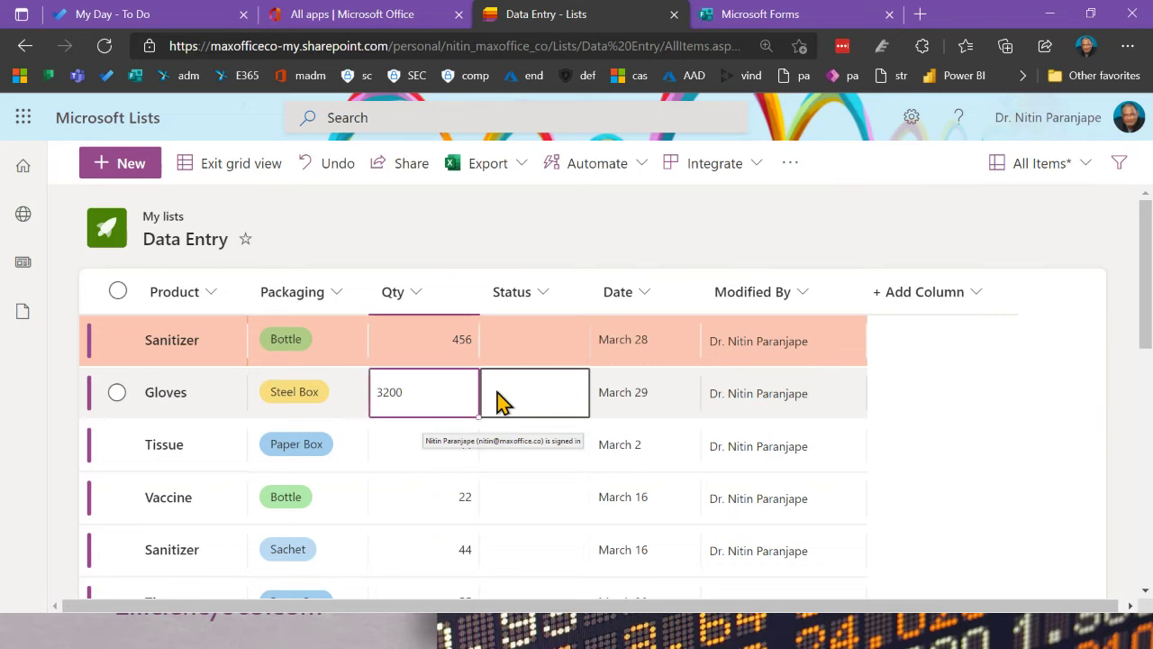
left_click(446, 501)
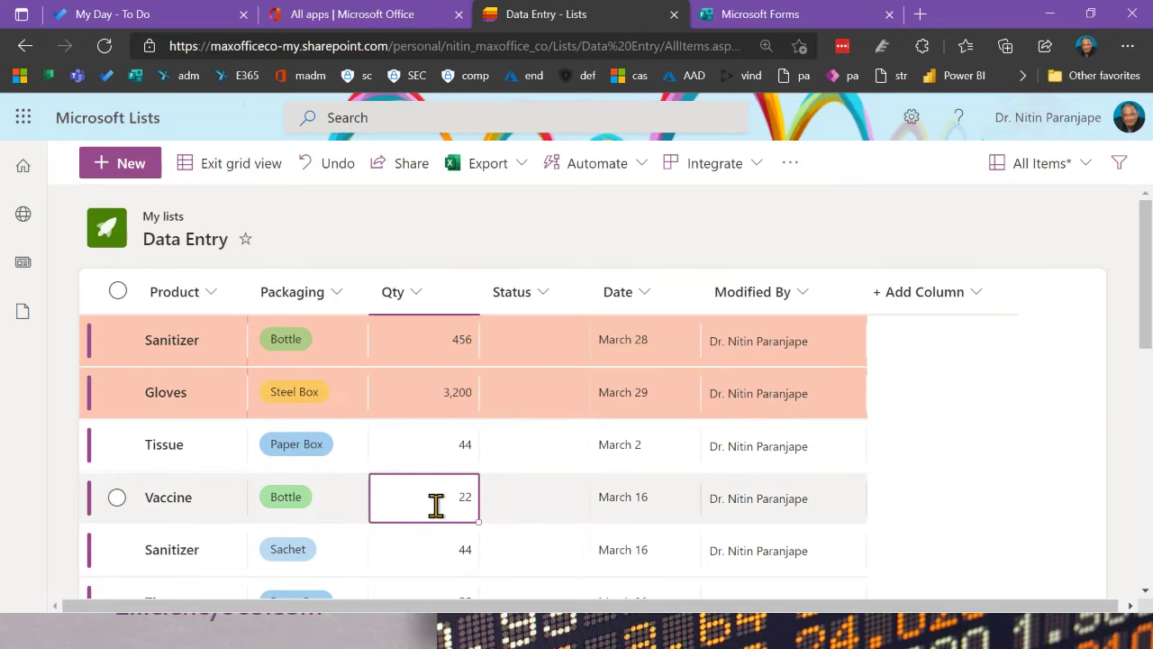
type("2244")
left_click(460, 554)
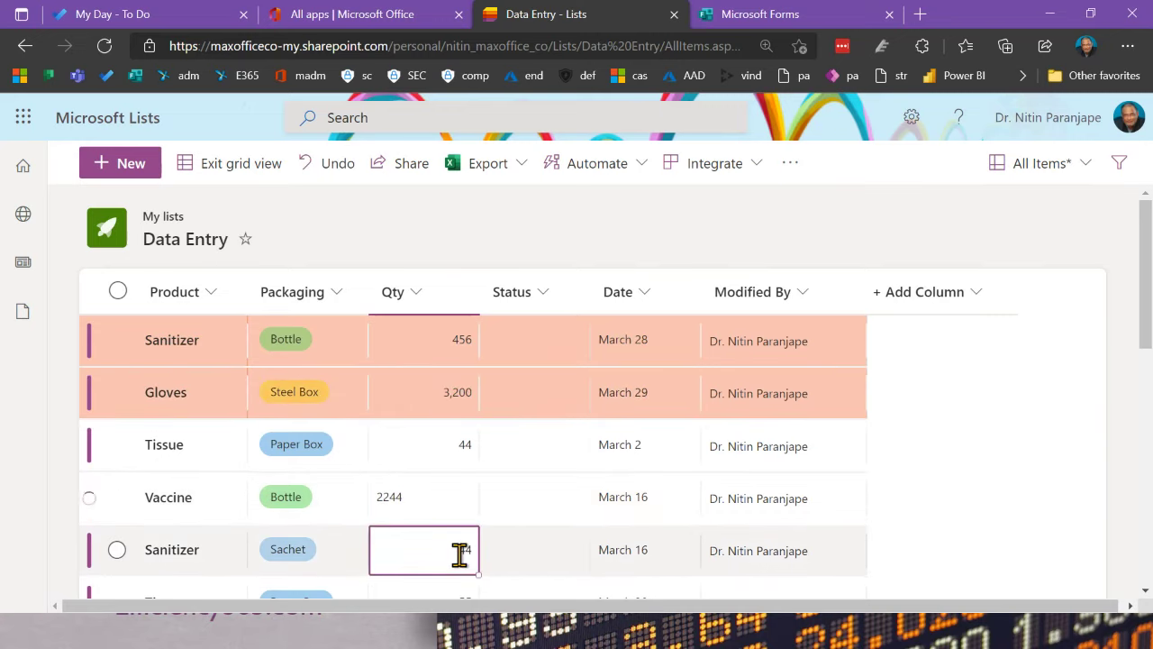
scroll(522, 556, "down", 5)
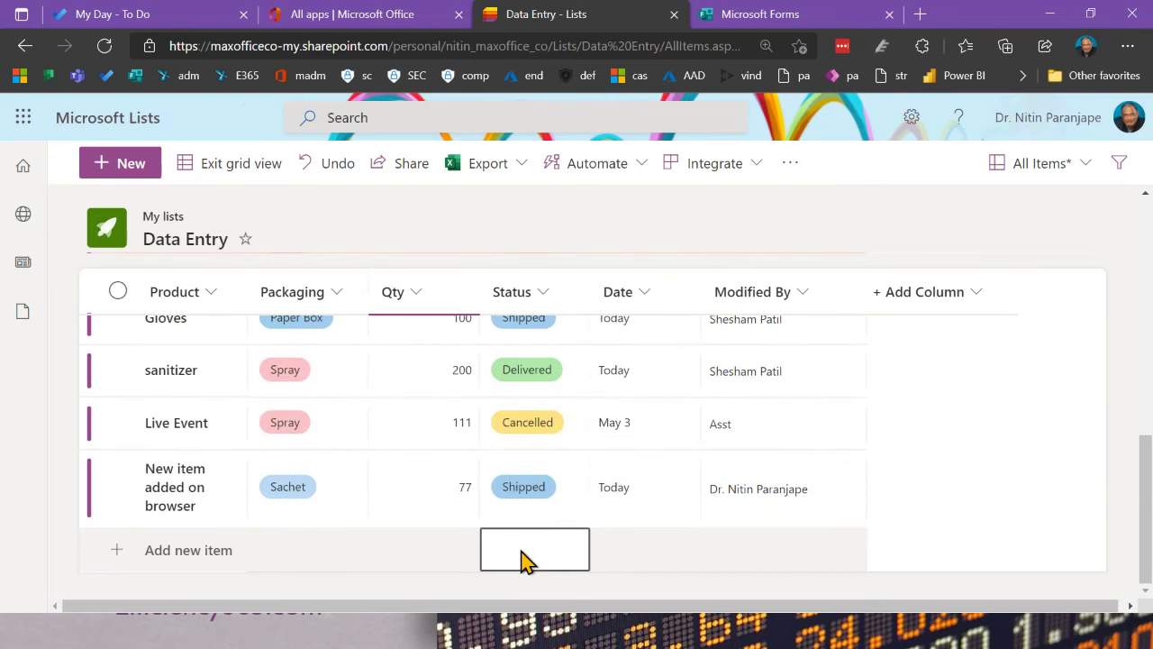
Step: Add a new item 'Pivot demo' with Spray packaging and quantity 9,999
left_click(177, 551)
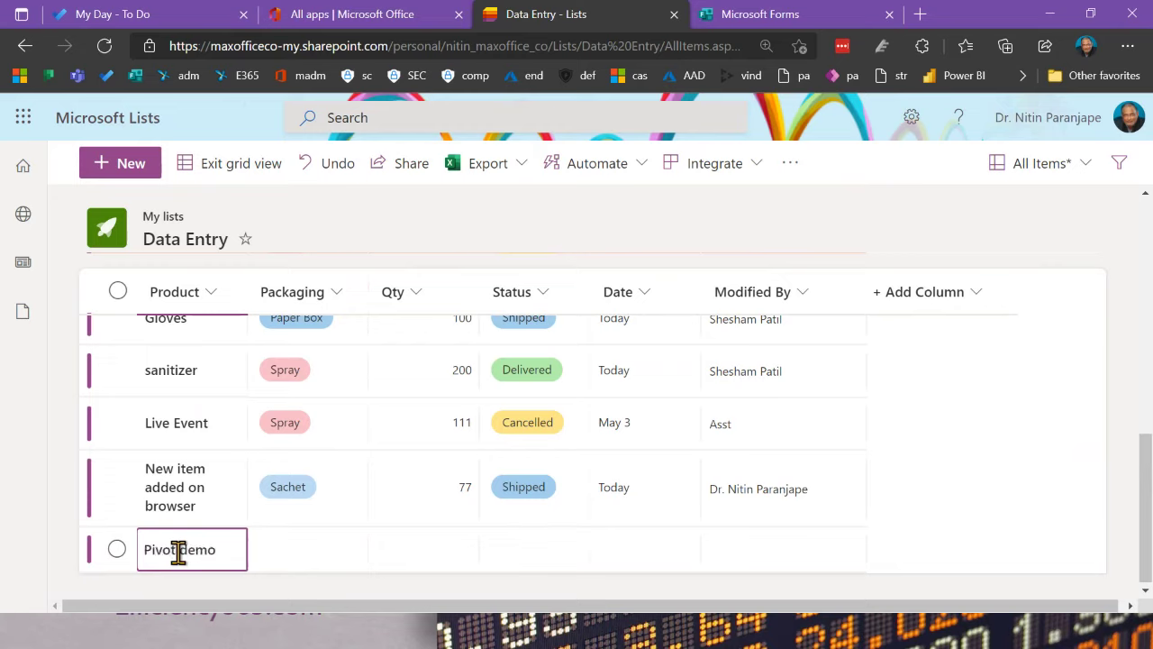
type("Pivot demo")
left_click(286, 562)
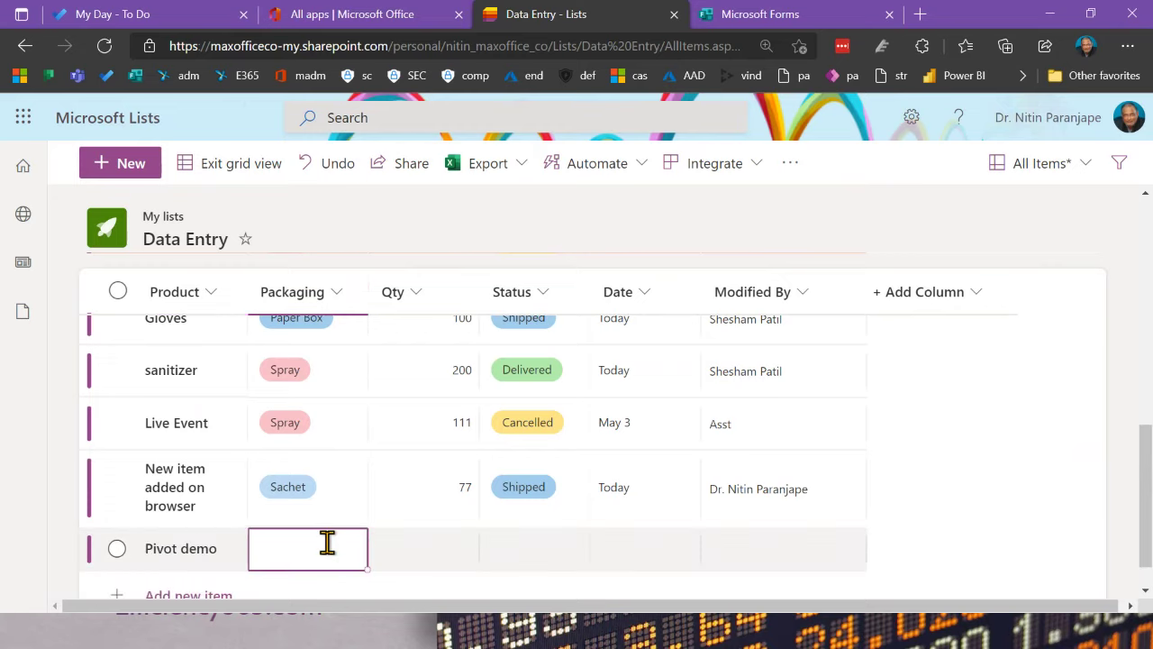
left_click(327, 541)
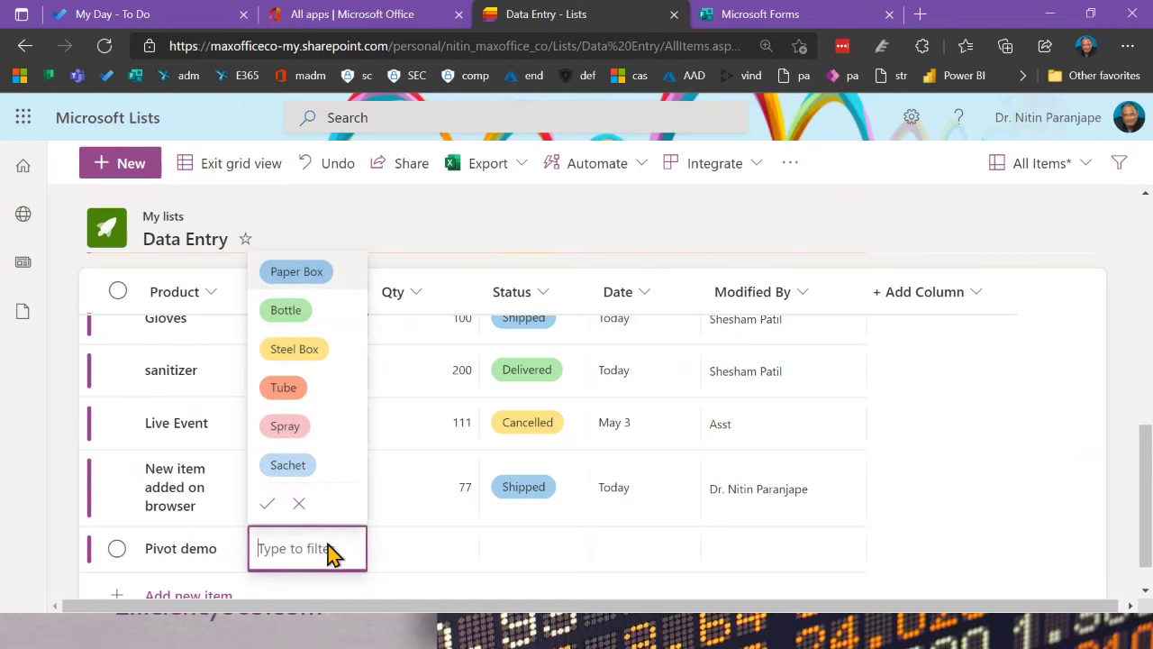
left_click(287, 426)
left_click(425, 540)
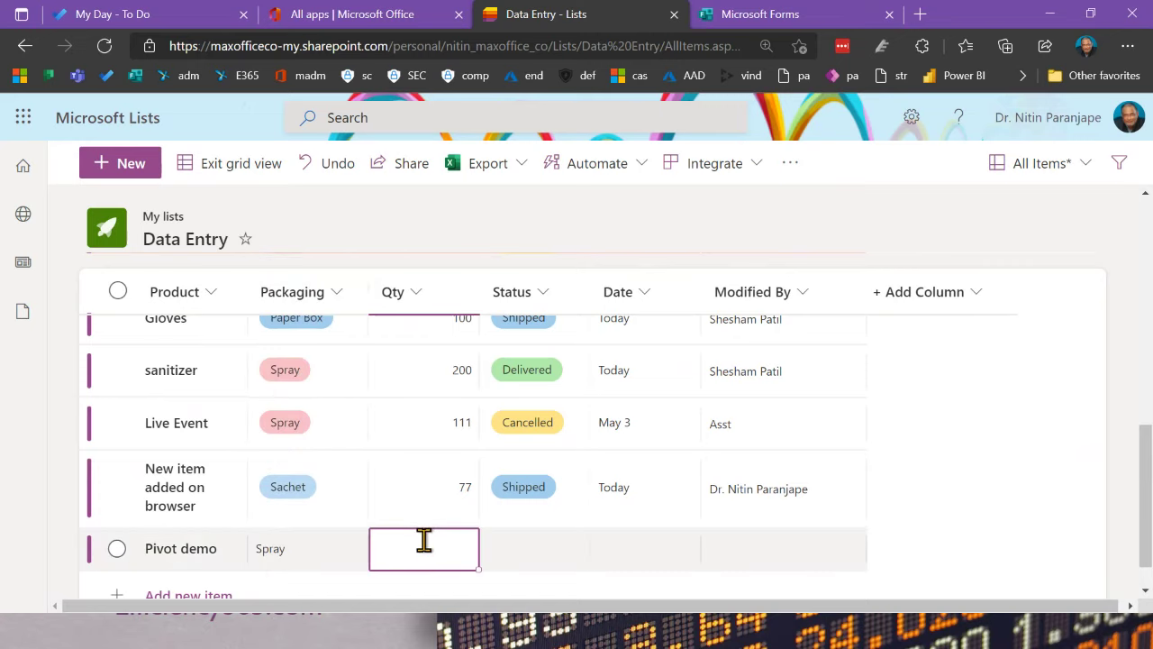
type("9999")
left_click(510, 562)
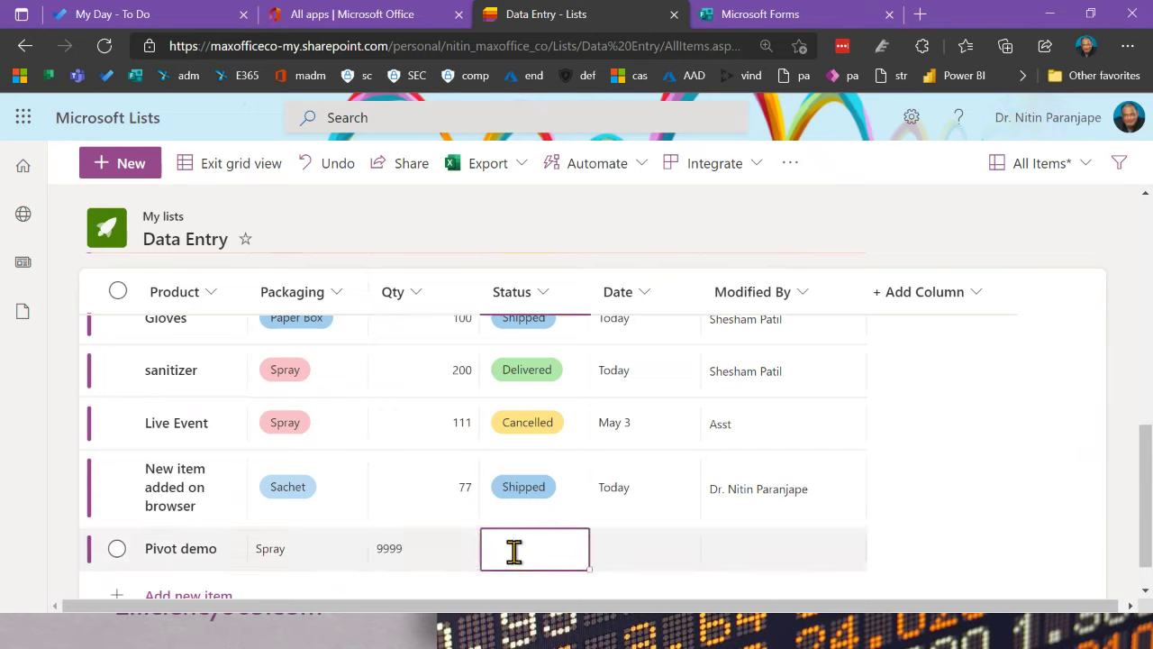
Step: Give the Pivot demo item status Cancelled and date 5/17/2021, and save it
left_click(530, 556)
left_click(528, 500)
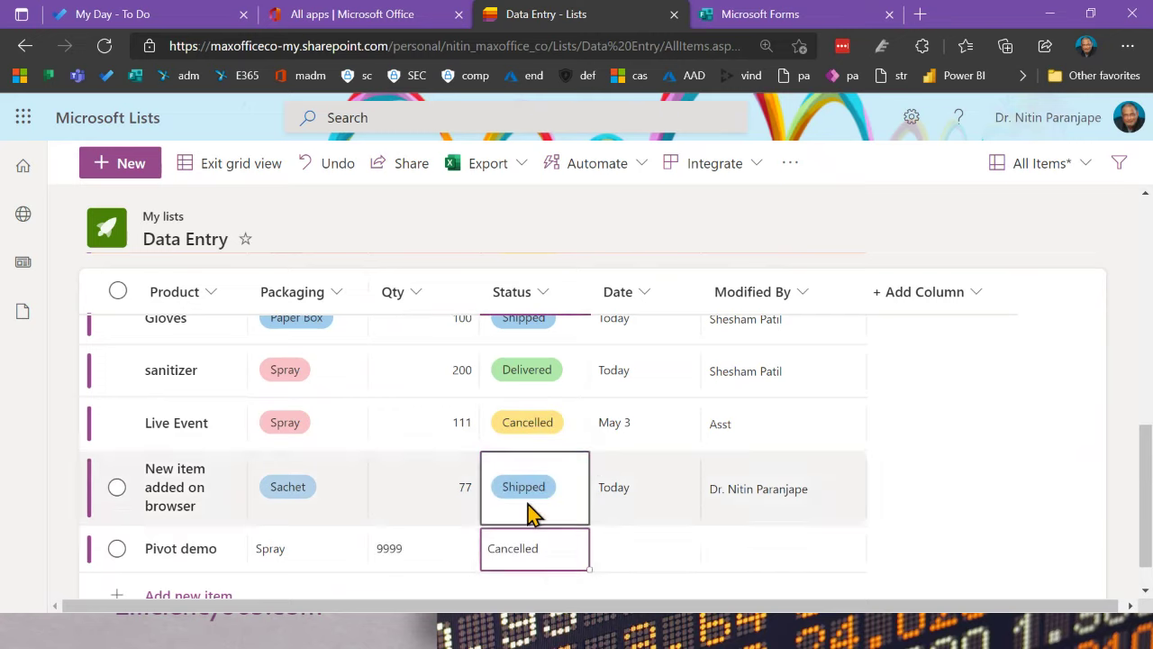
left_click(615, 554)
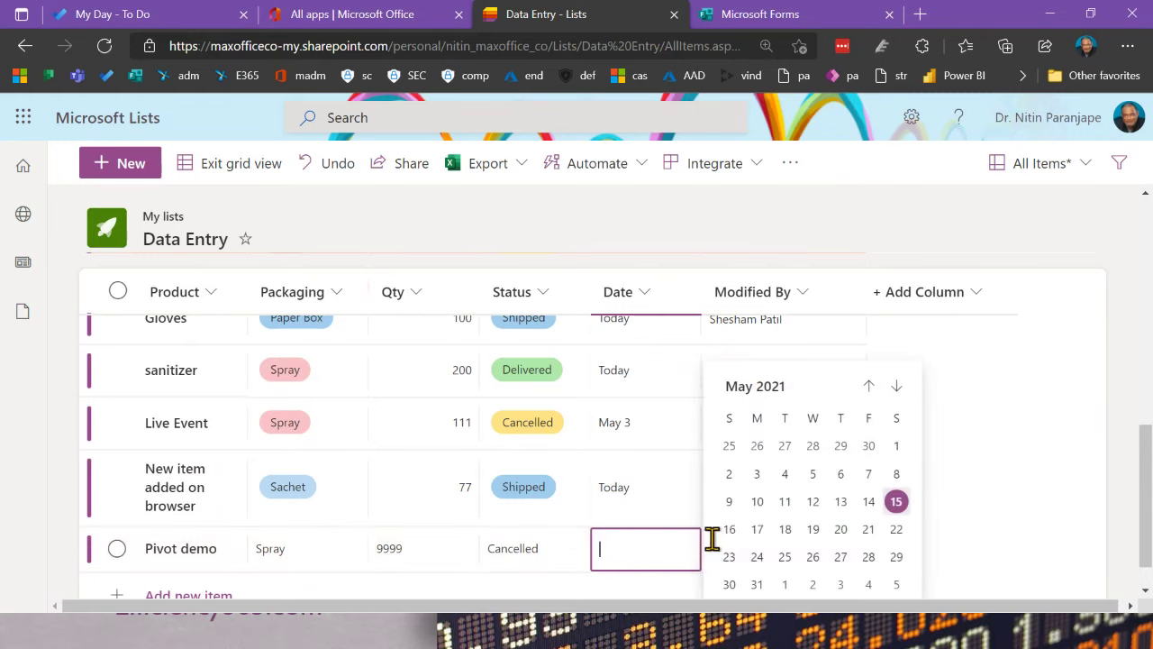
left_click(748, 543)
left_click(752, 549)
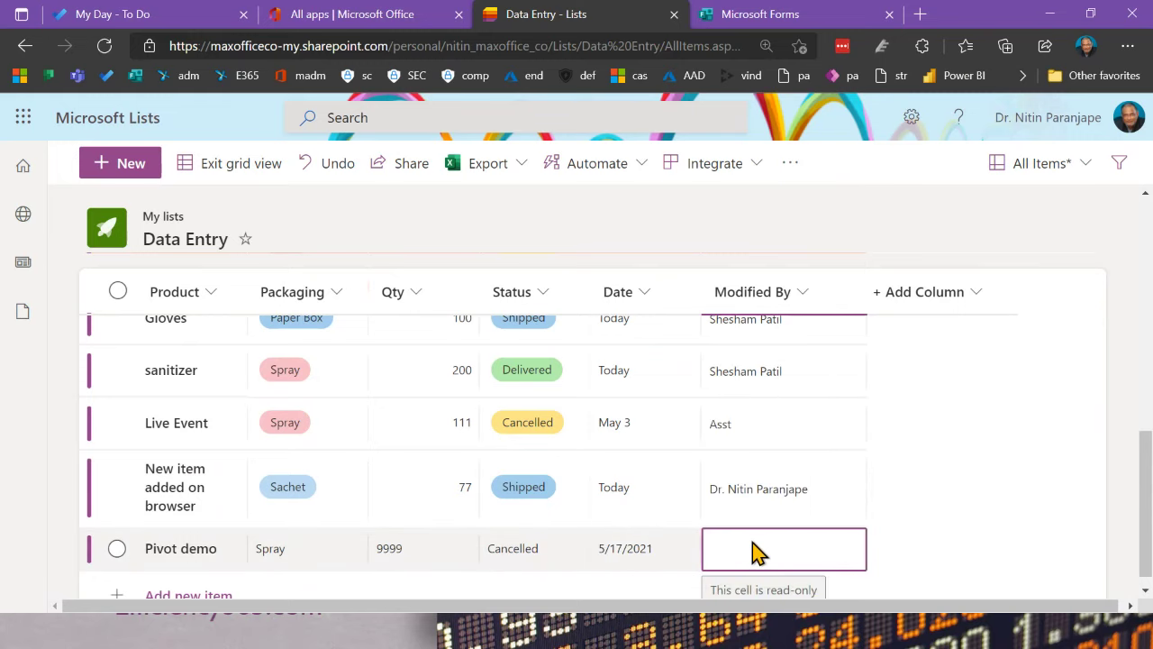
left_click(952, 510)
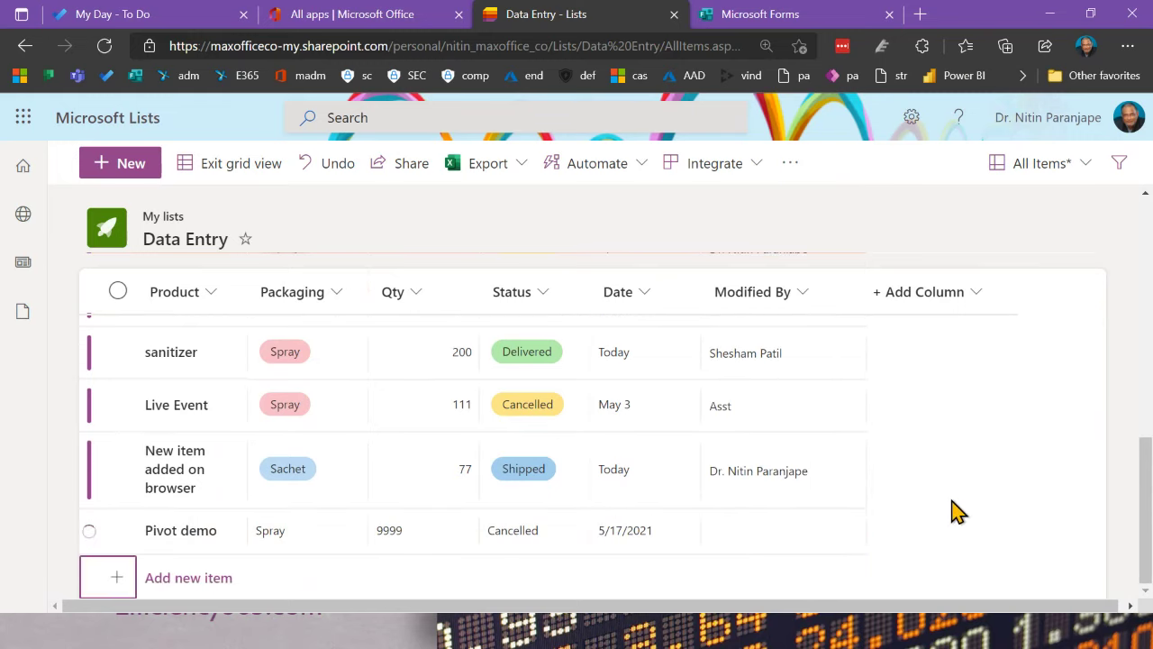
left_click(493, 579)
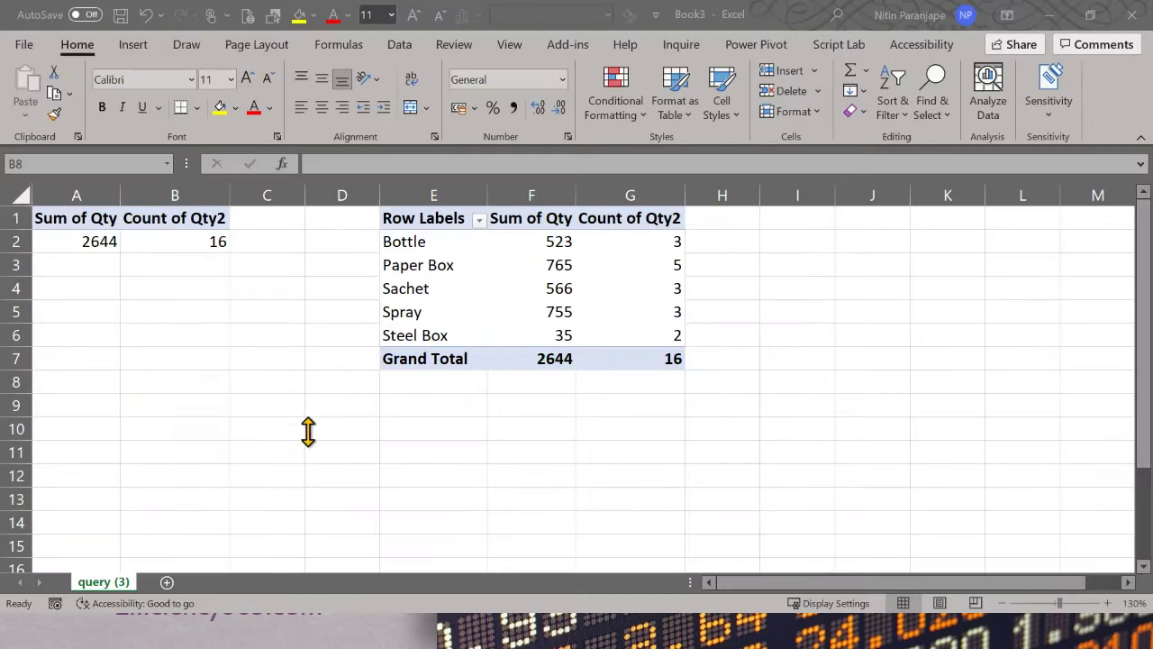
Step: Verify the PivotTable's data source connection is query (3), then cancel without changes
left_click(197, 378)
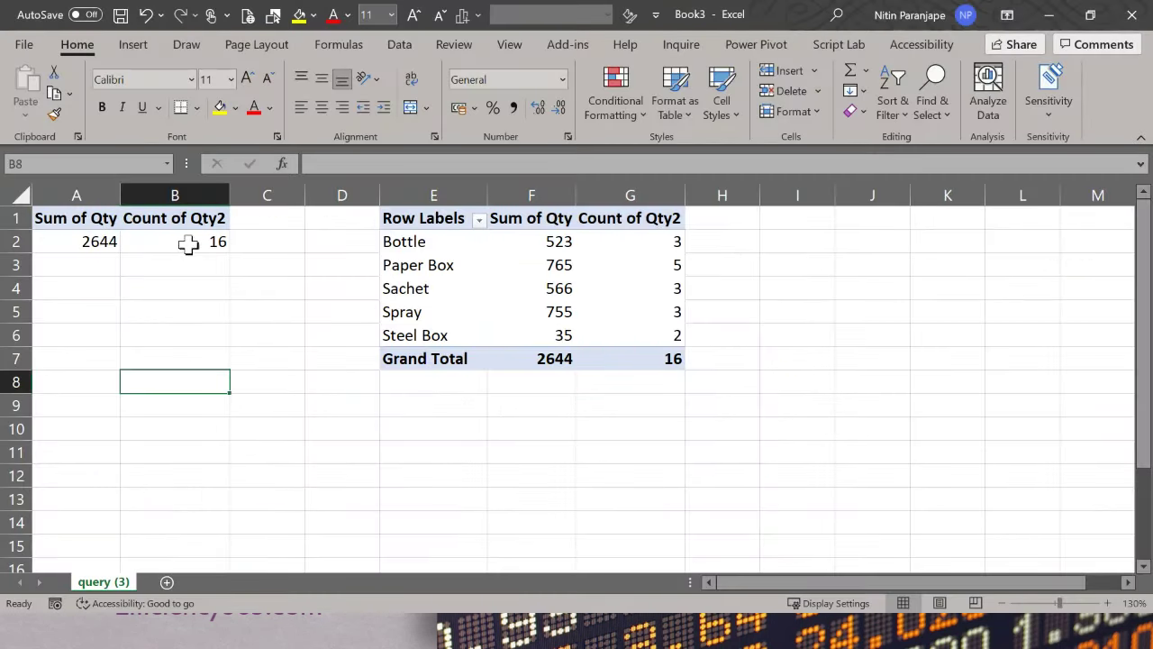
left_click(189, 244)
right_click(189, 246)
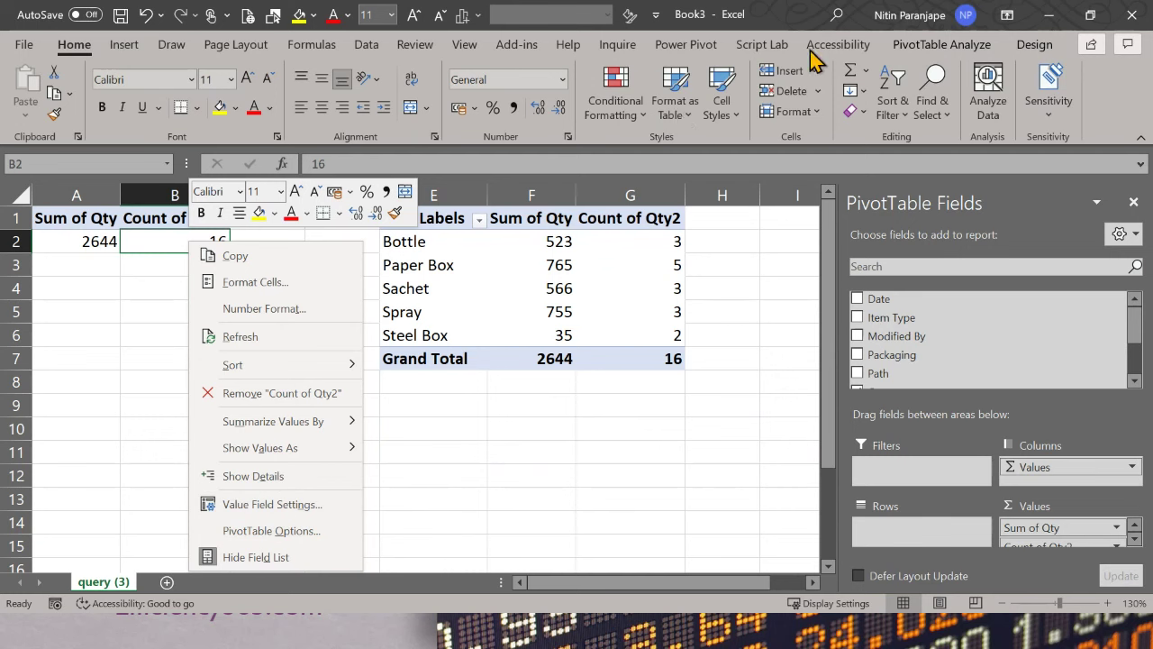
left_click(941, 44)
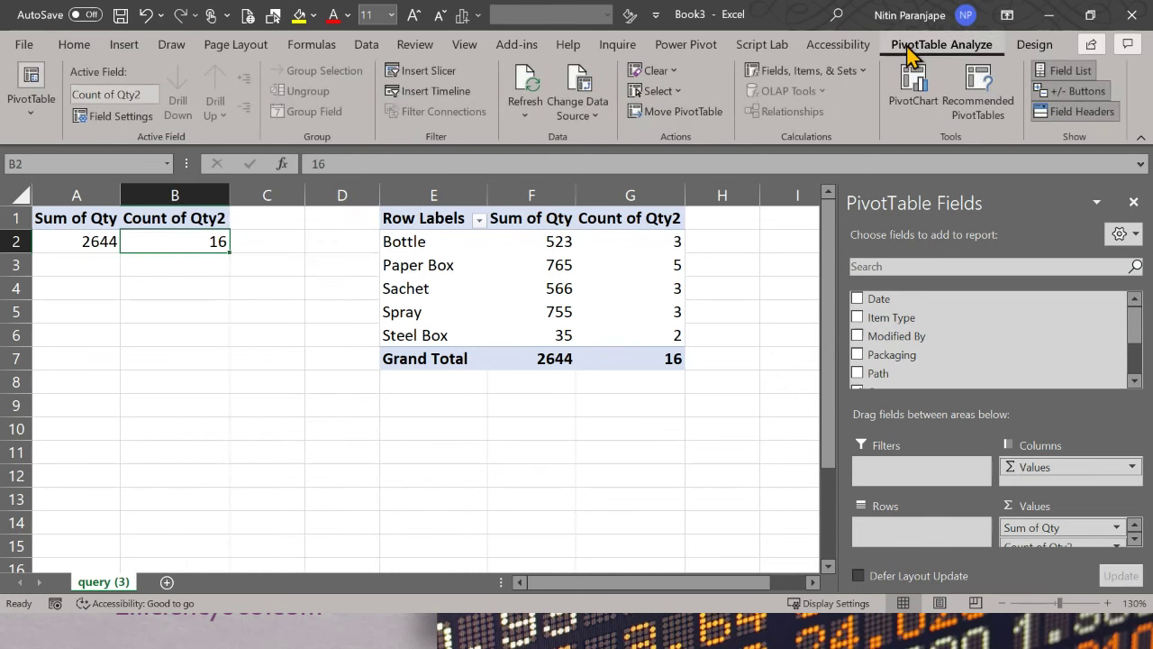
left_click(575, 87)
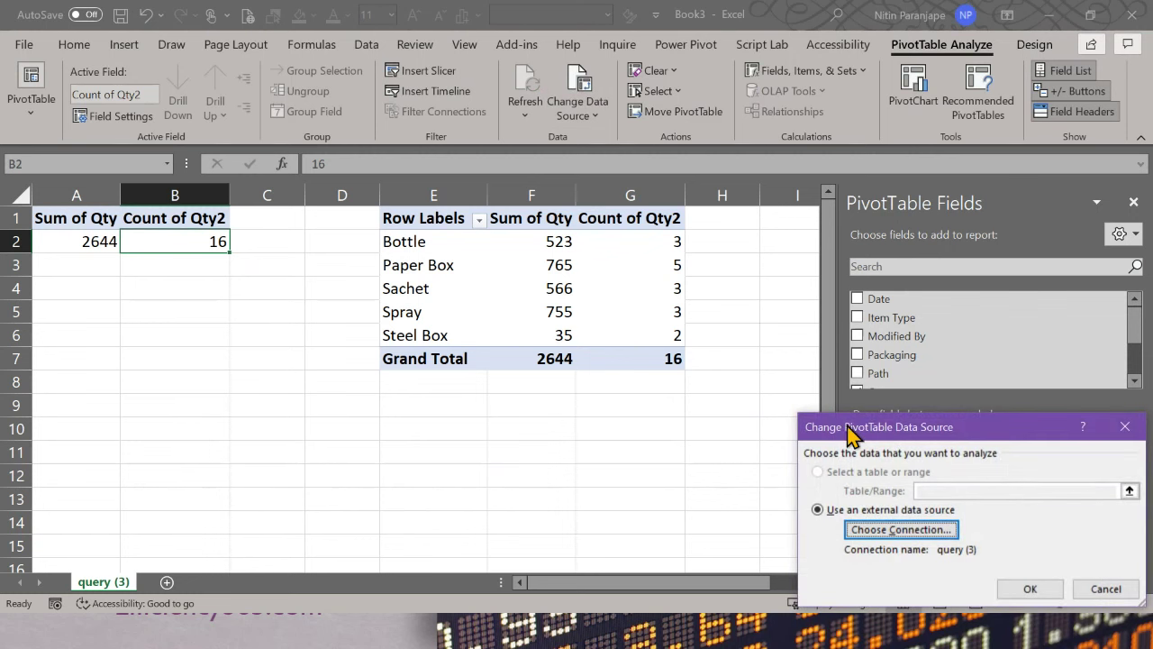
left_click_drag(852, 435, 498, 168)
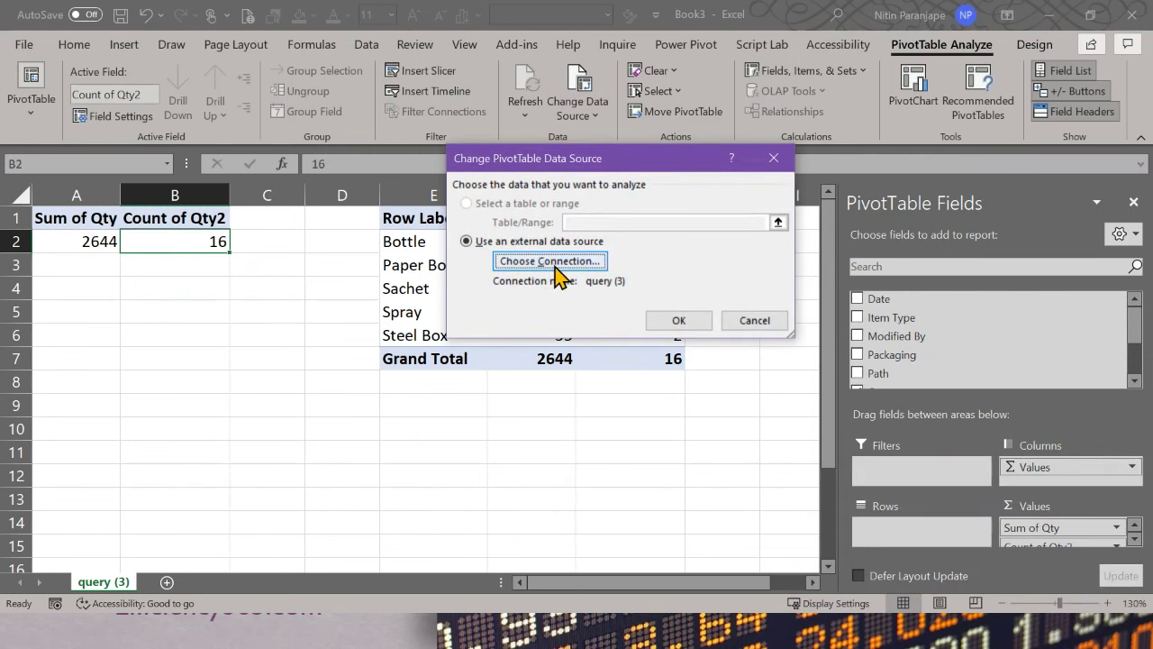
left_click(552, 262)
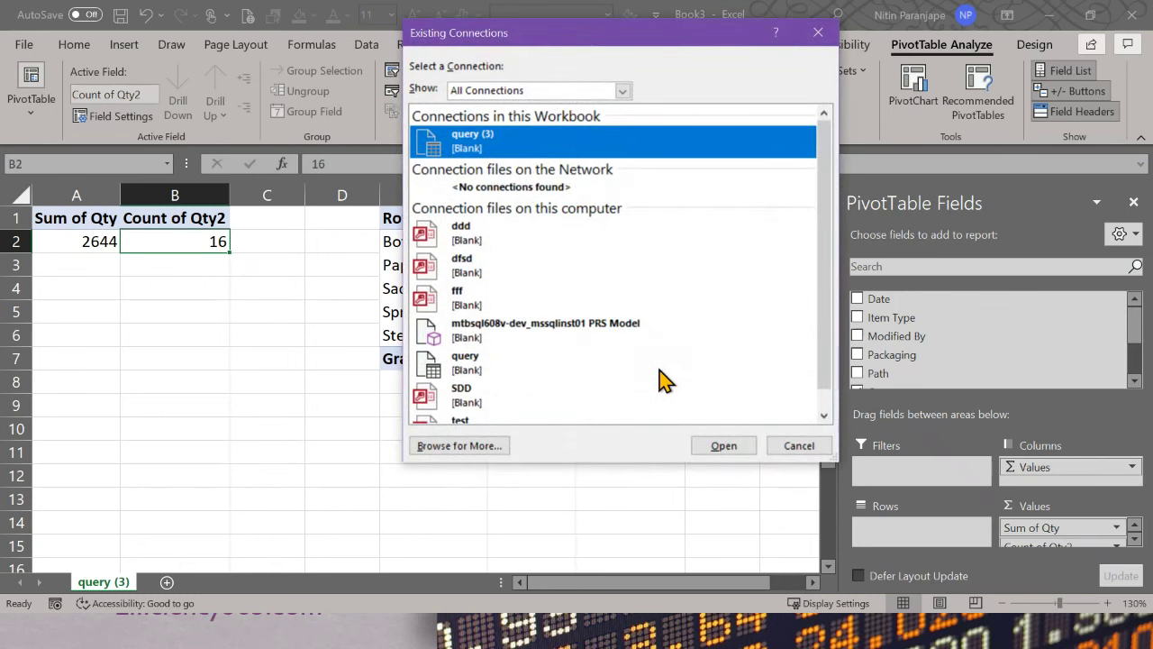
double_click(536, 146)
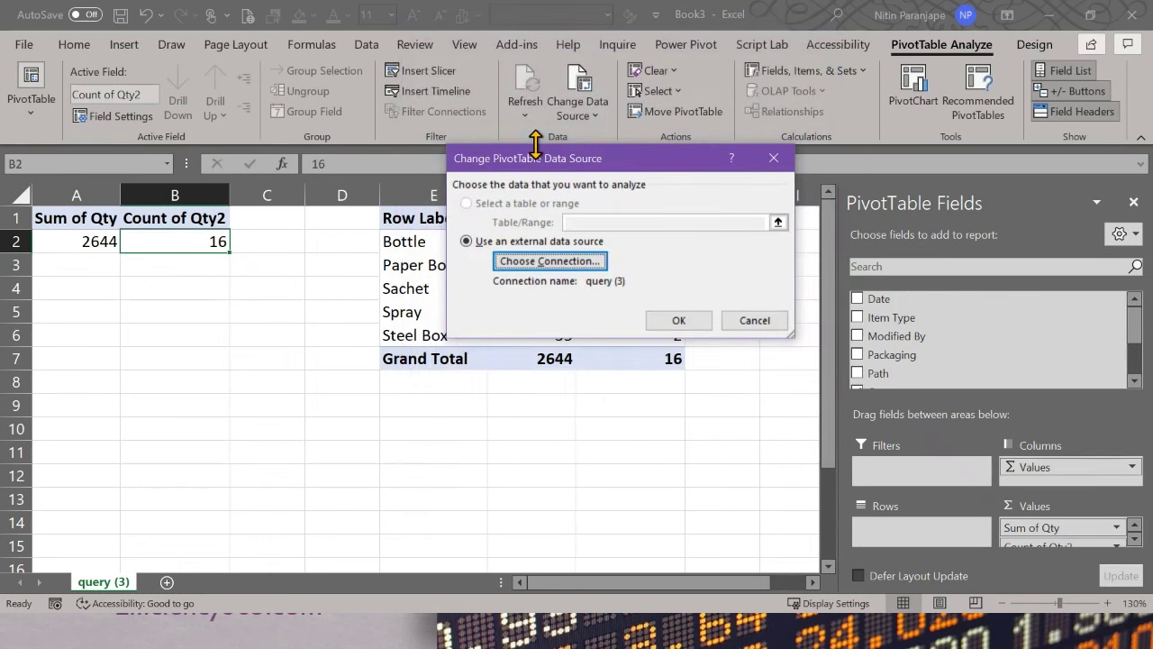
left_click(754, 320)
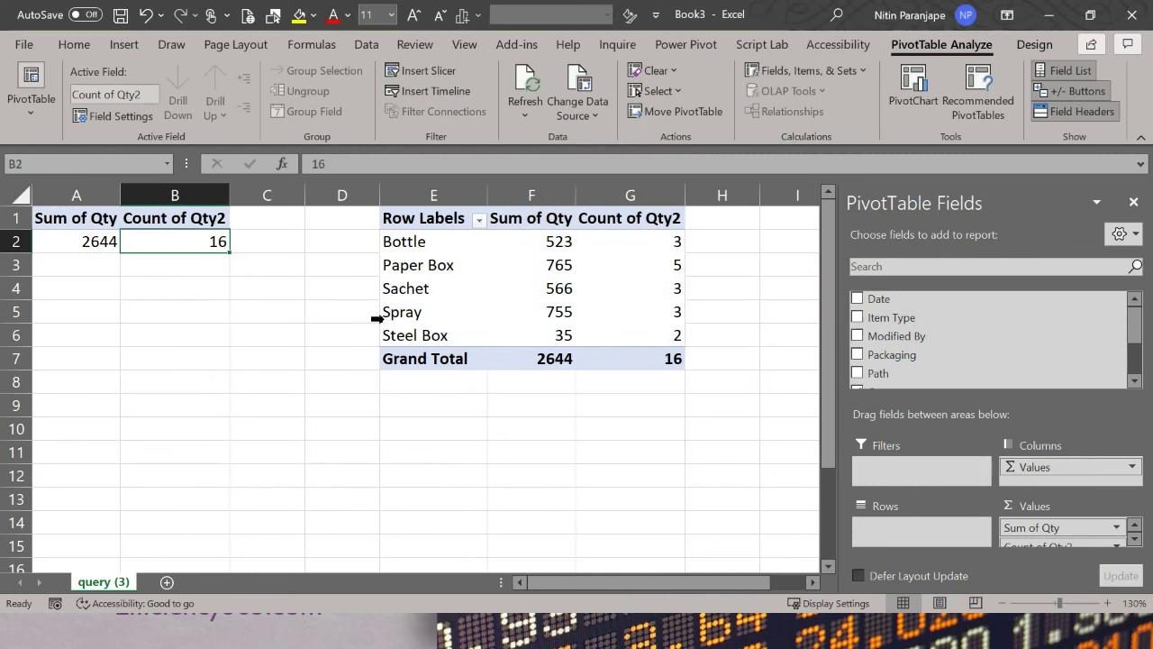
Step: Refresh the PivotTables to Sum of Qty 18033 and Count 17, then minimize Excel
right_click(193, 241)
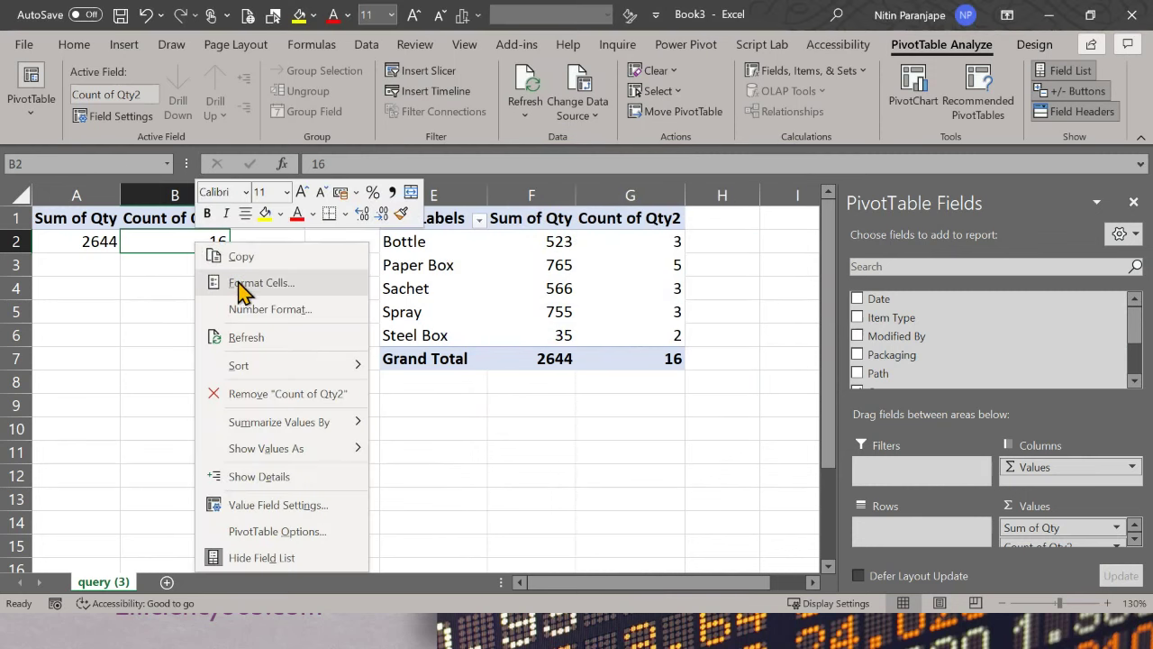
left_click(241, 336)
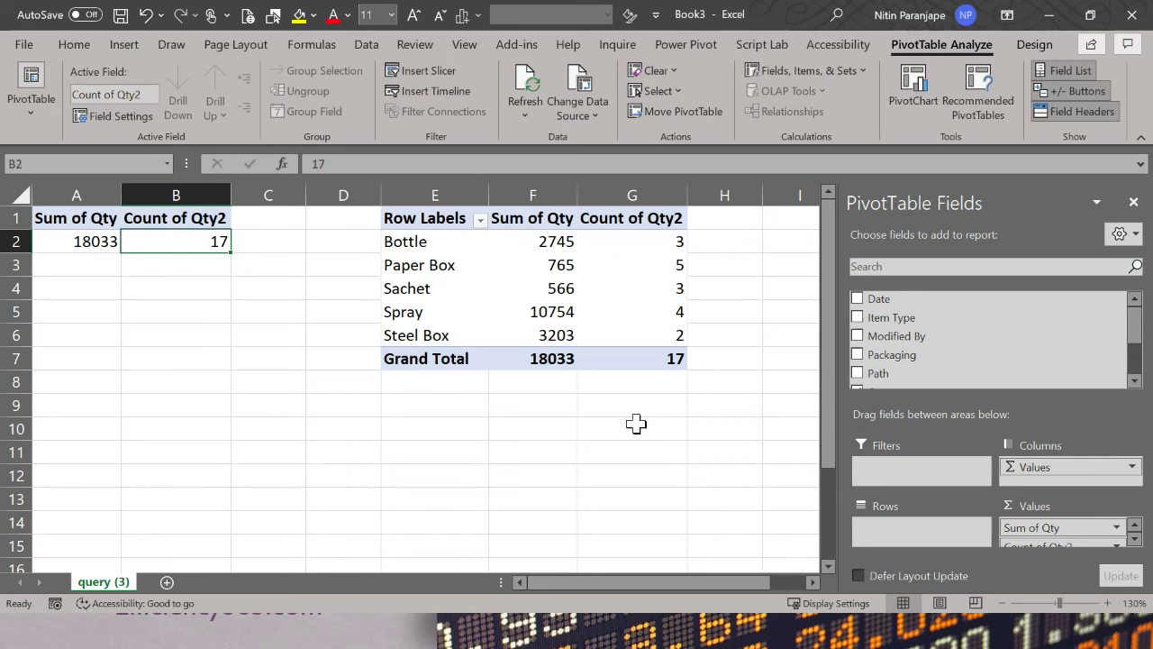
left_click(1048, 14)
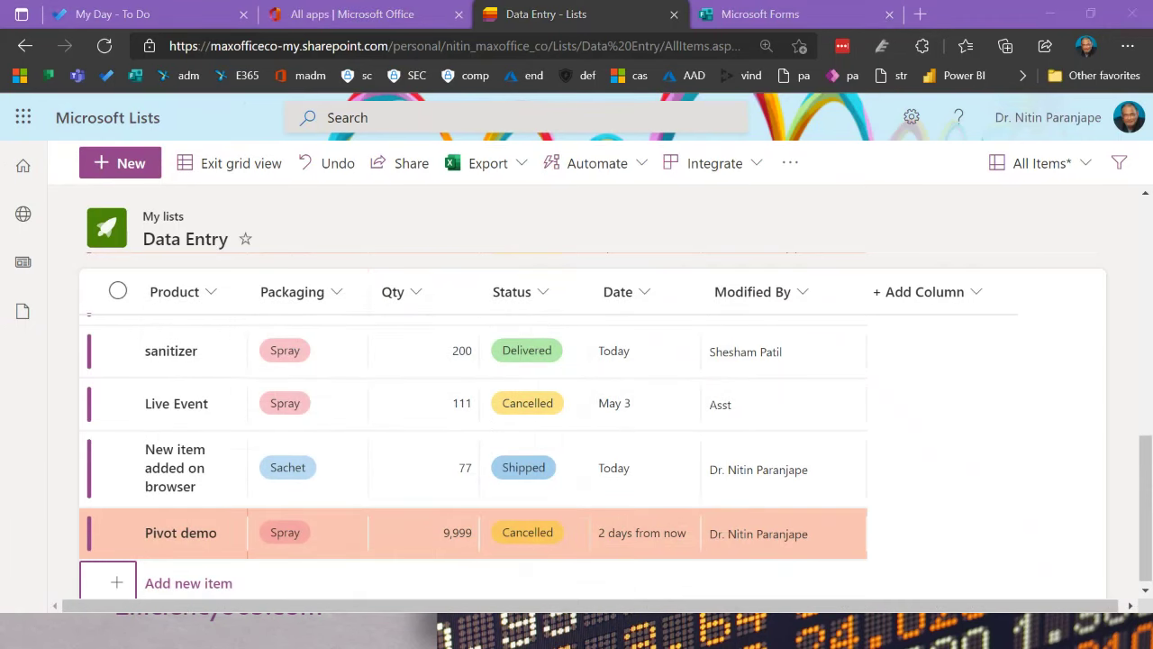
Step: Browse the Office 365 All apps list, then switch to the other browser window showing Data Entry
left_click(382, 18)
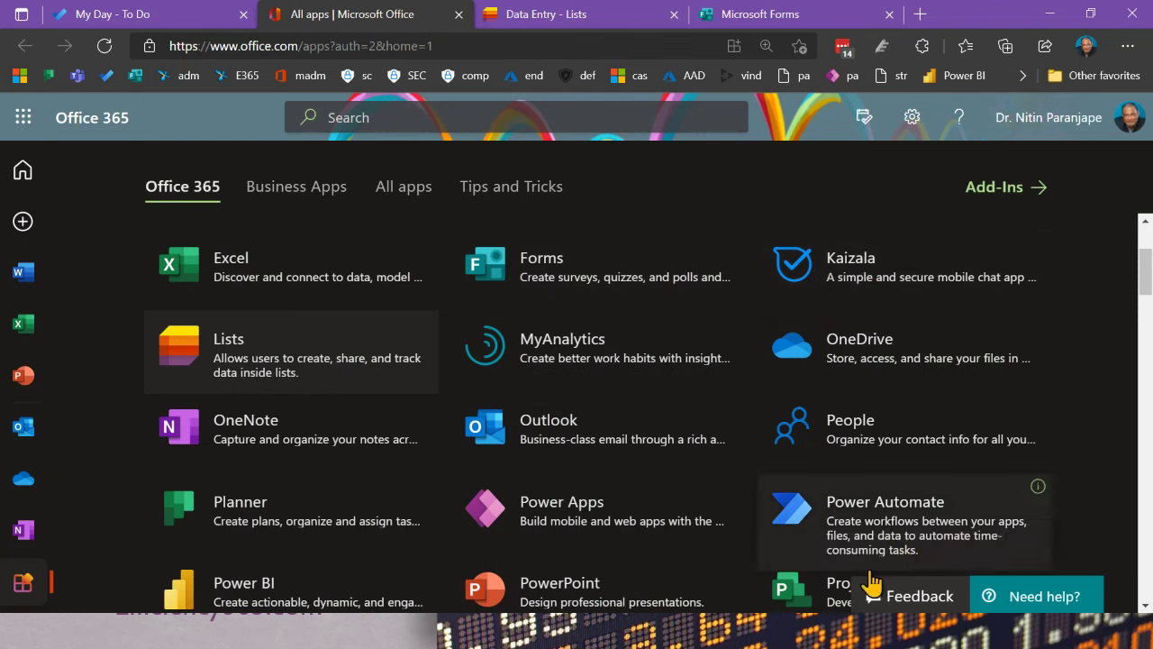
scroll(289, 530, "down", 1)
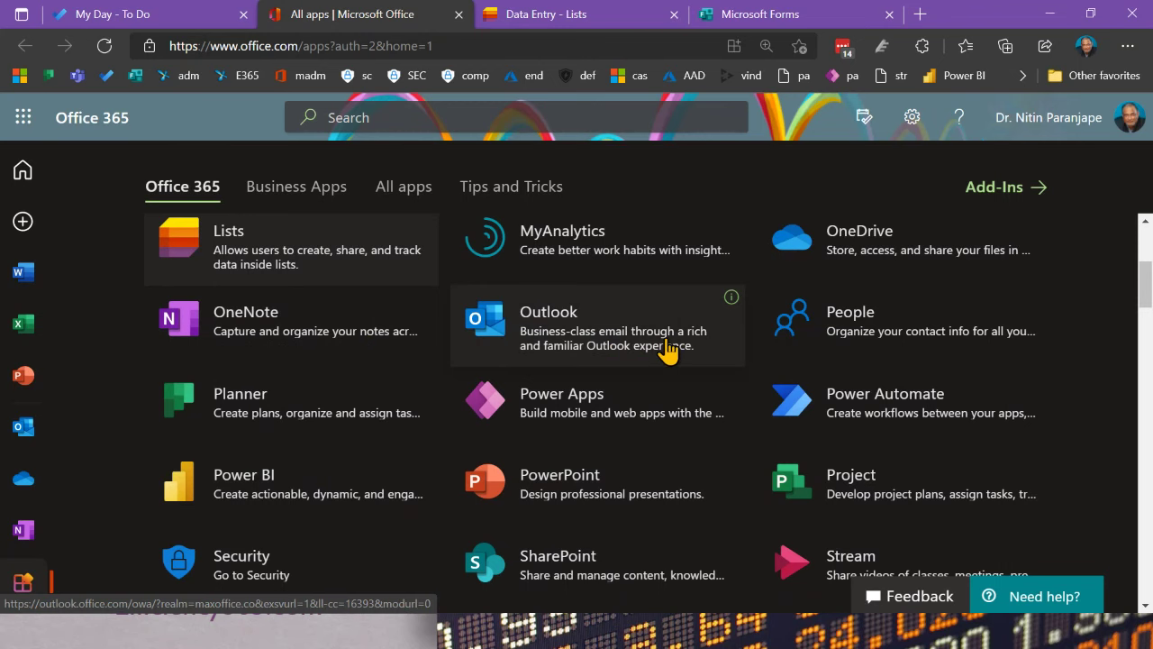
scroll(667, 352, "down", 2)
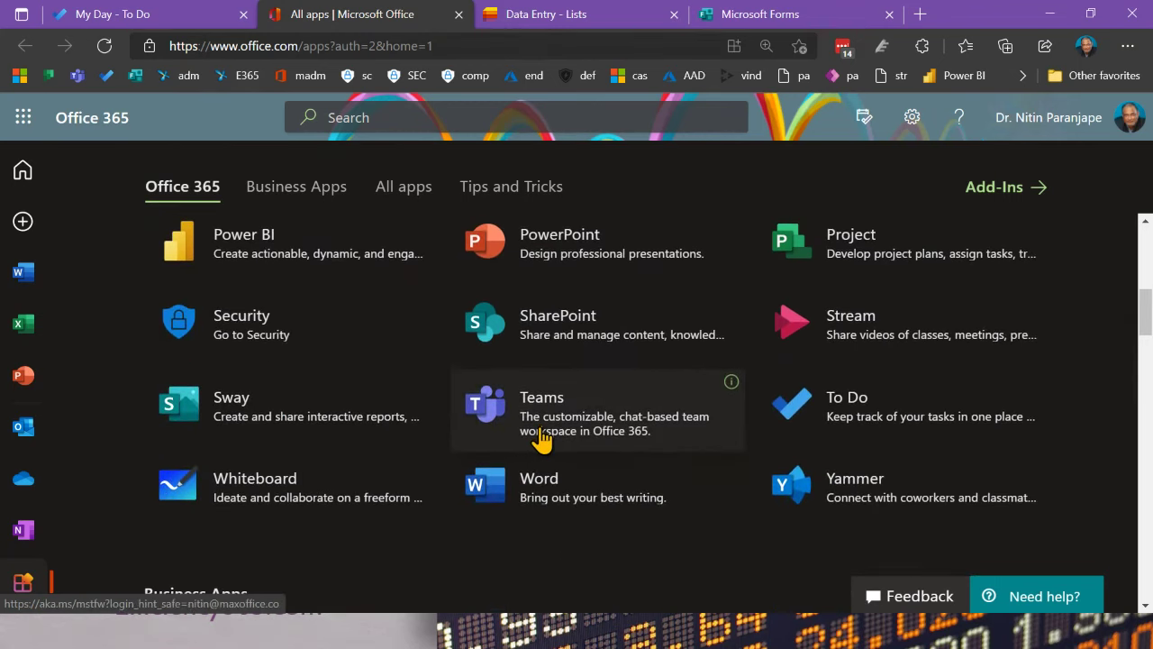
key("alt+Tab")
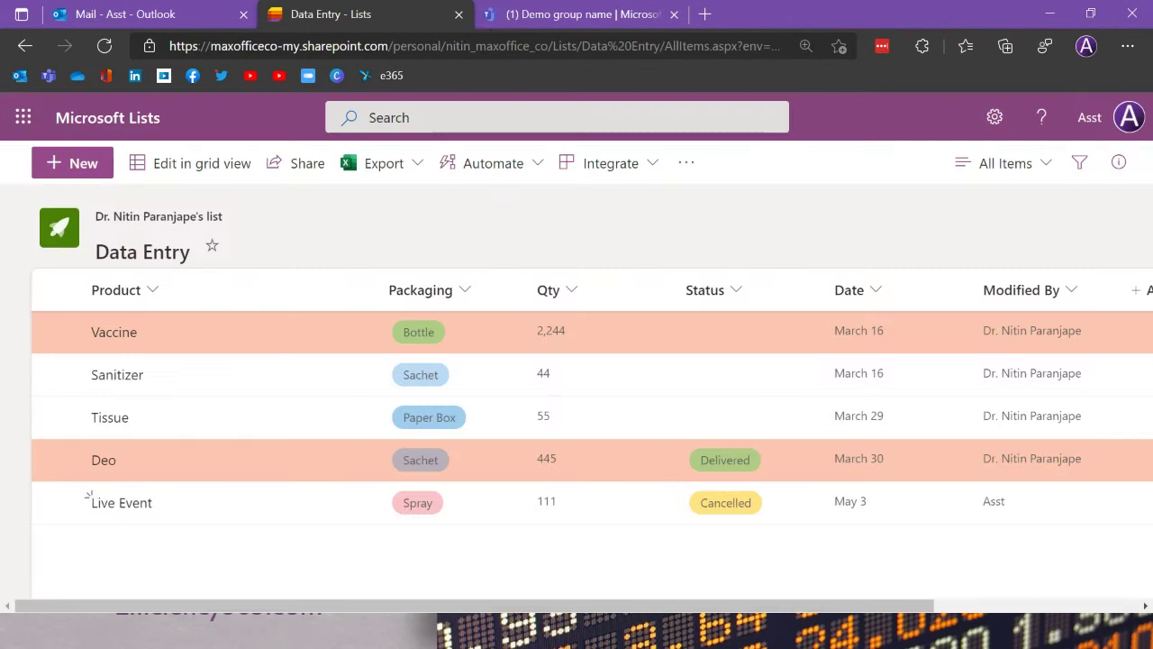
Step: Open the Procurement team's RFP for AI system channel in Teams
left_click(615, 27)
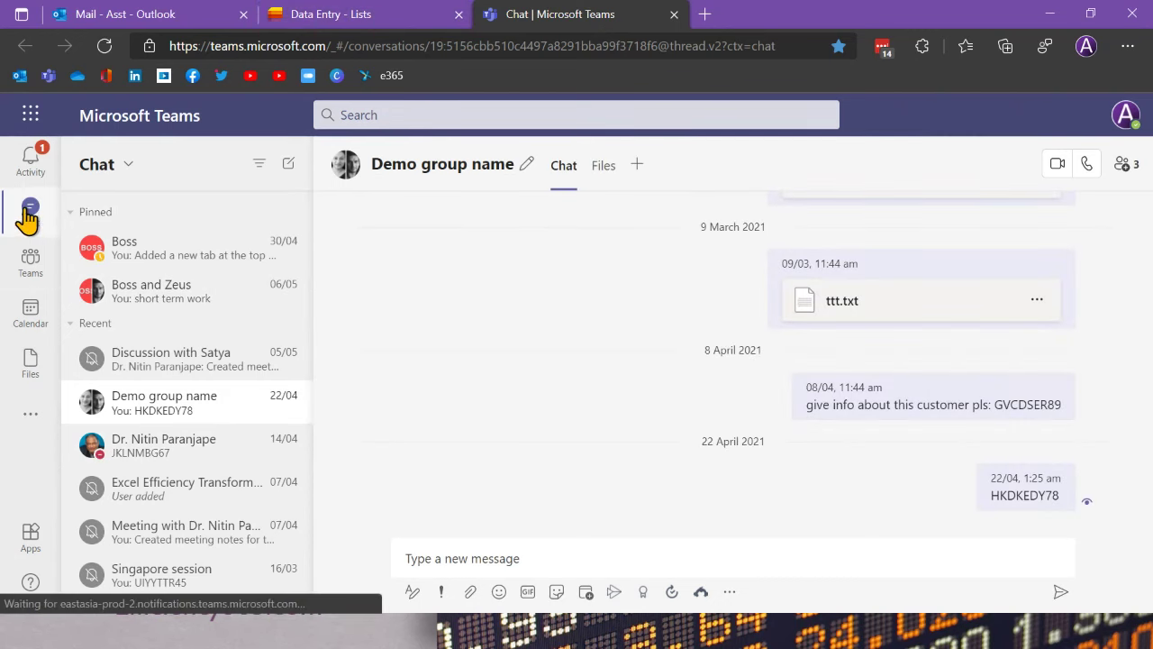
left_click(32, 262)
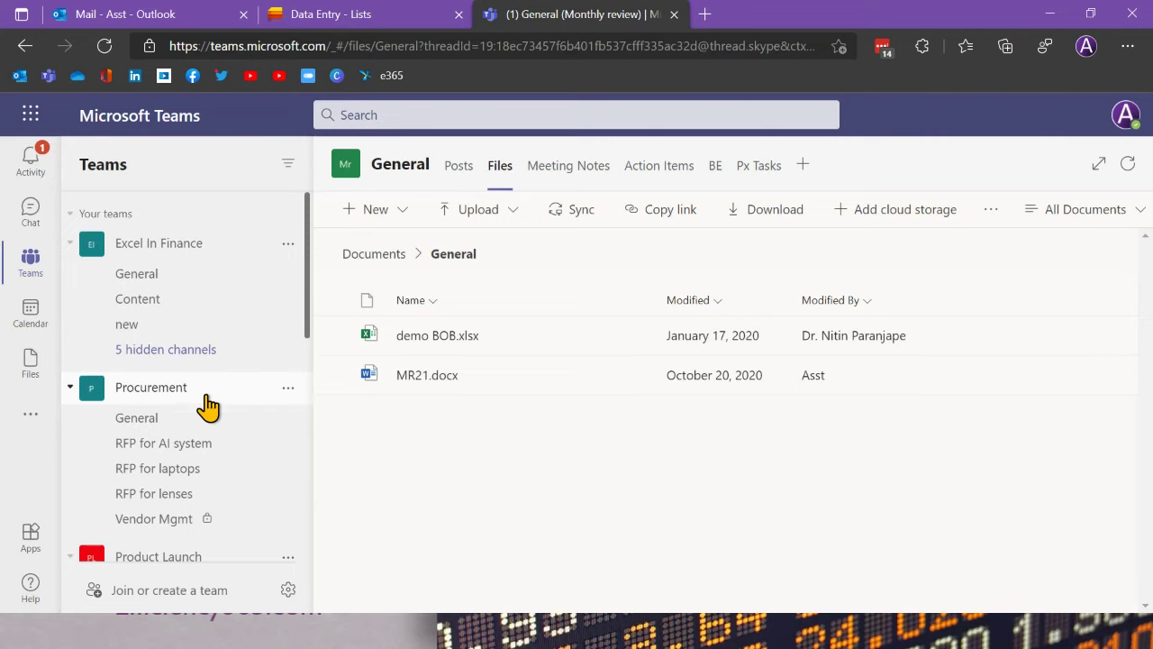
left_click(207, 407)
left_click(207, 407)
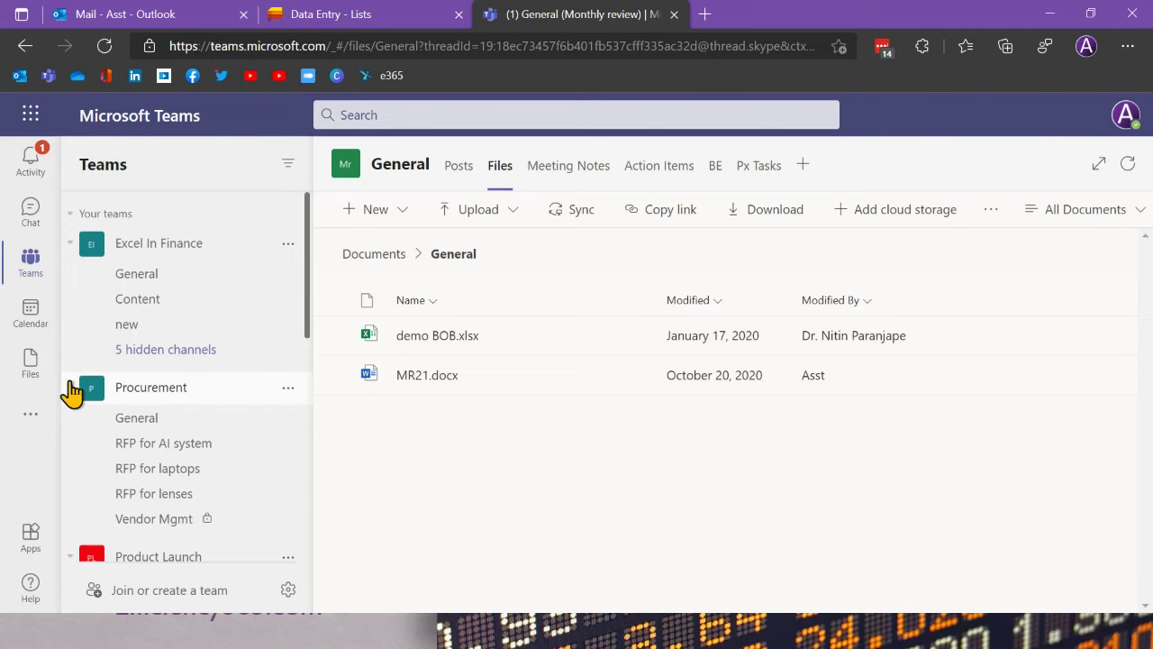
left_click(144, 442)
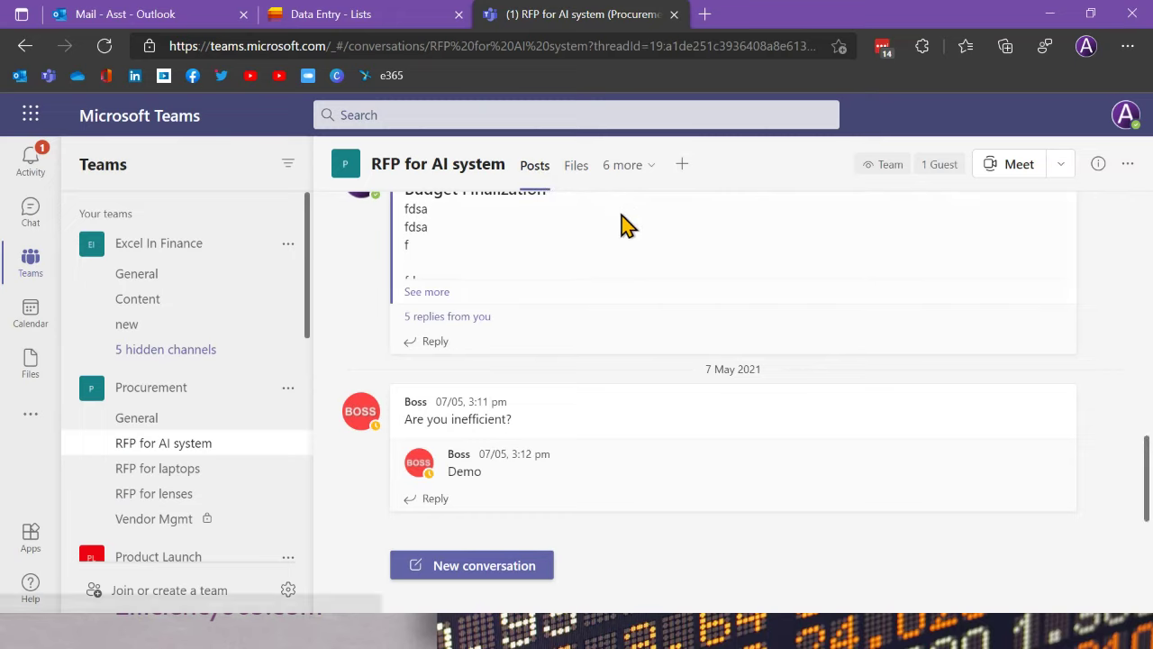
Step: Add a Lists tab to the RFP for AI system channel and save it
left_click(683, 166)
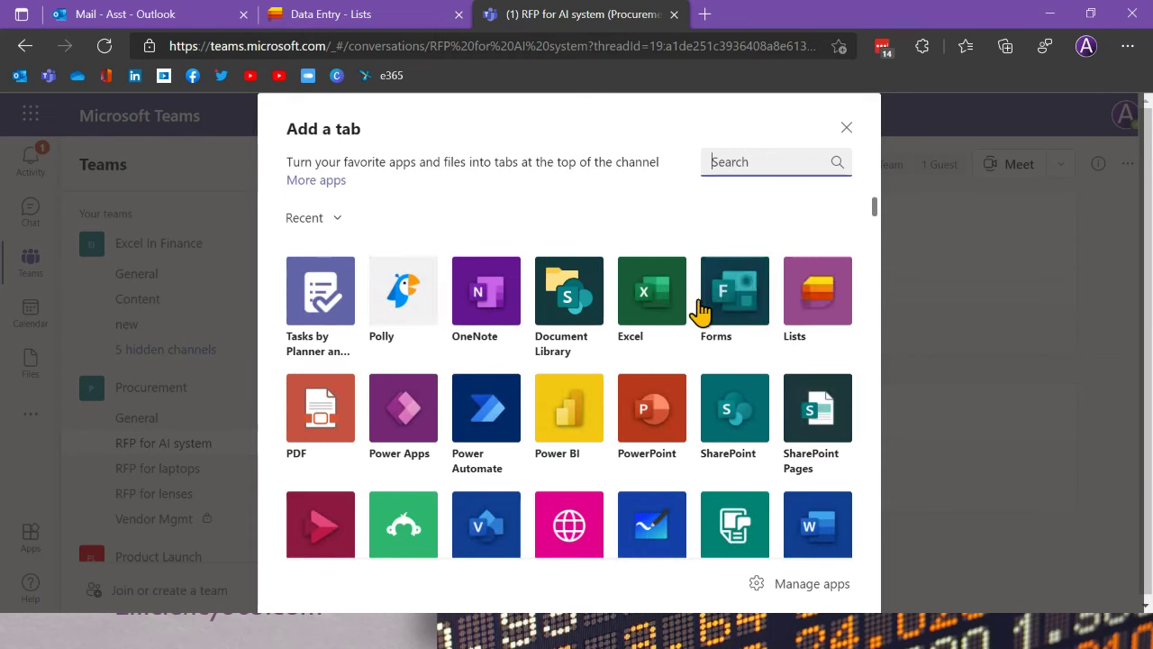
left_click(820, 297)
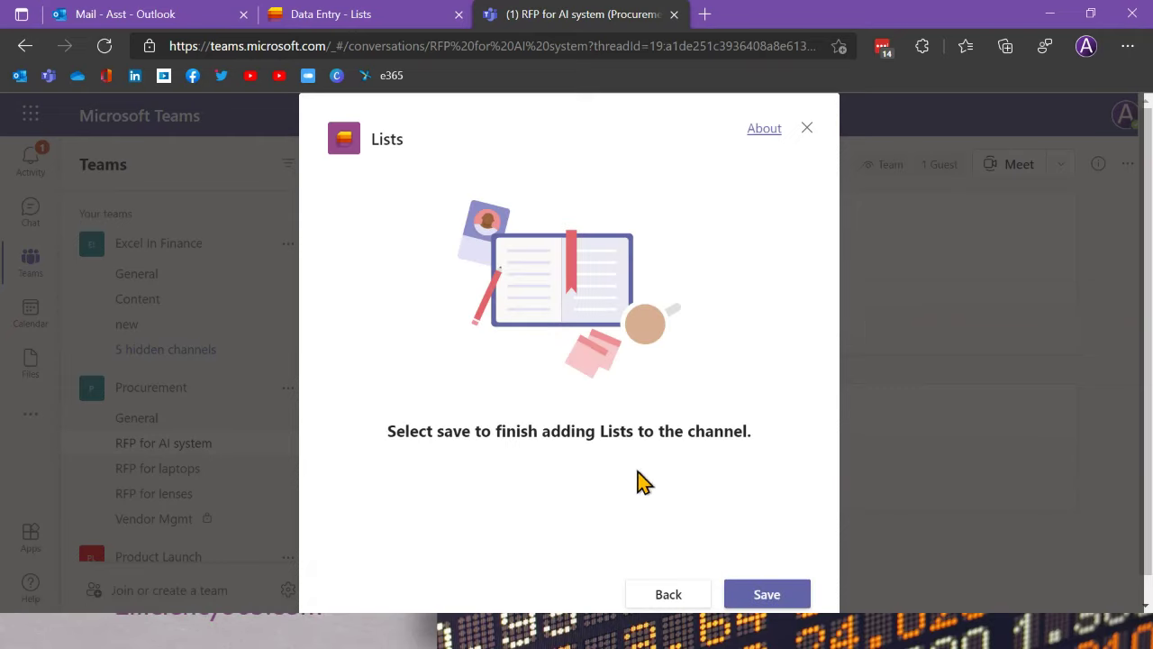
left_click(762, 596)
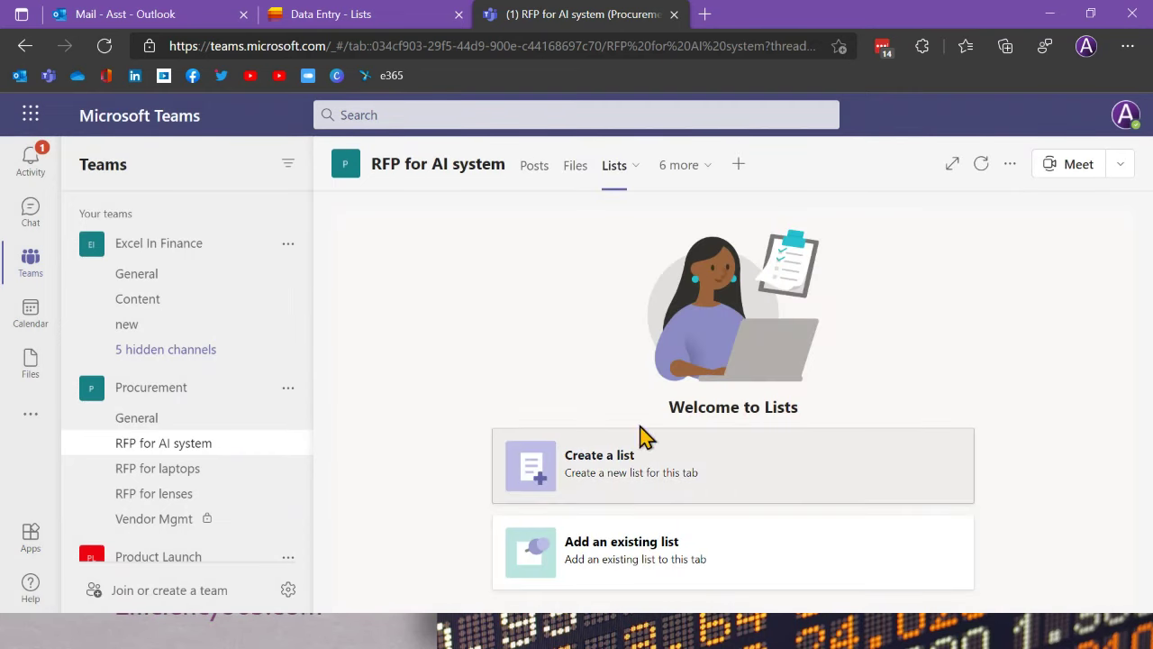
Step: Review the Add an existing list options, then go back to the Welcome to Lists page
left_click(657, 560)
scroll(822, 401, "down", 3)
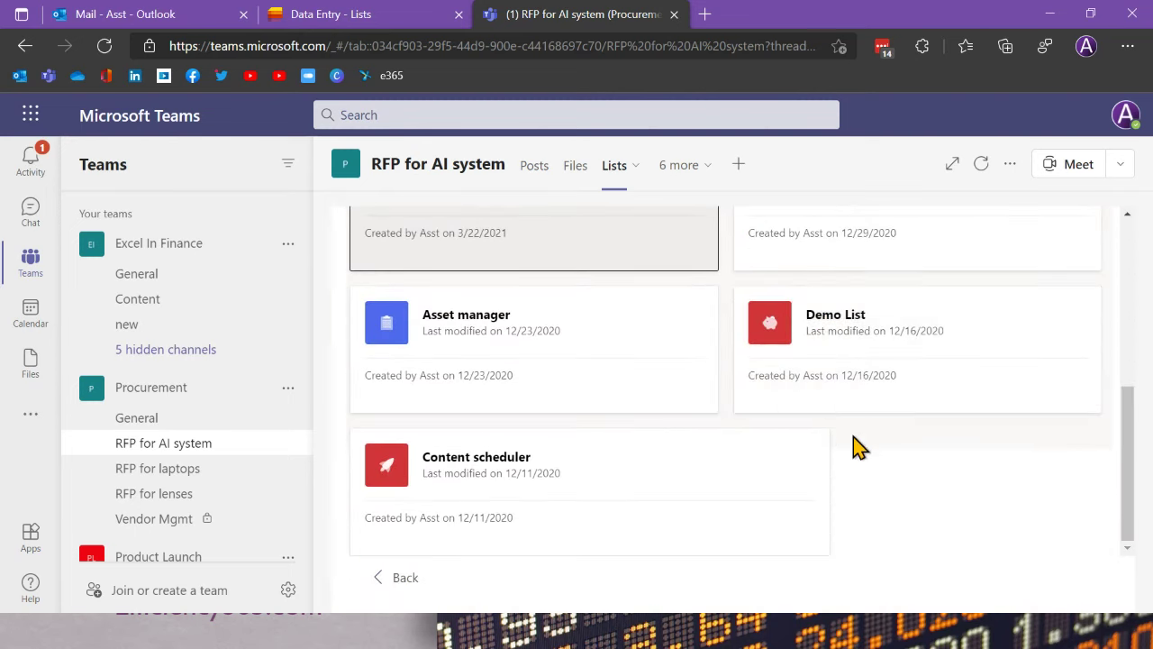
scroll(852, 476, "up", 3)
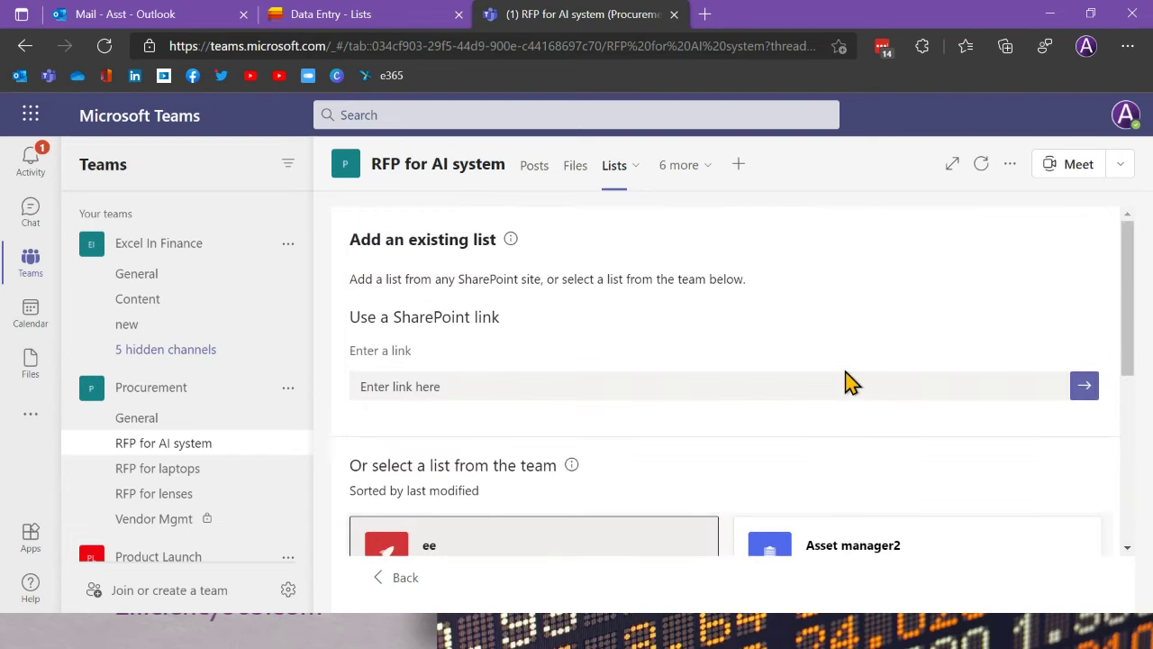
scroll(844, 385, "down", 2)
scroll(847, 399, "up", 2)
scroll(797, 287, "down", 5)
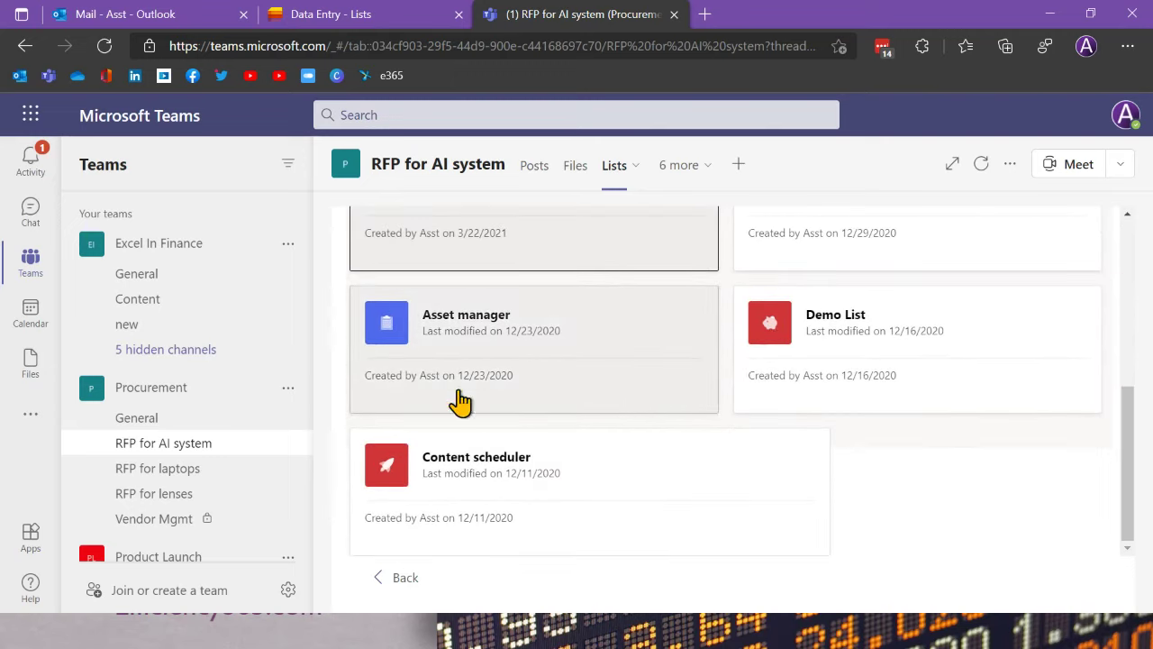
scroll(634, 441, "up", 5)
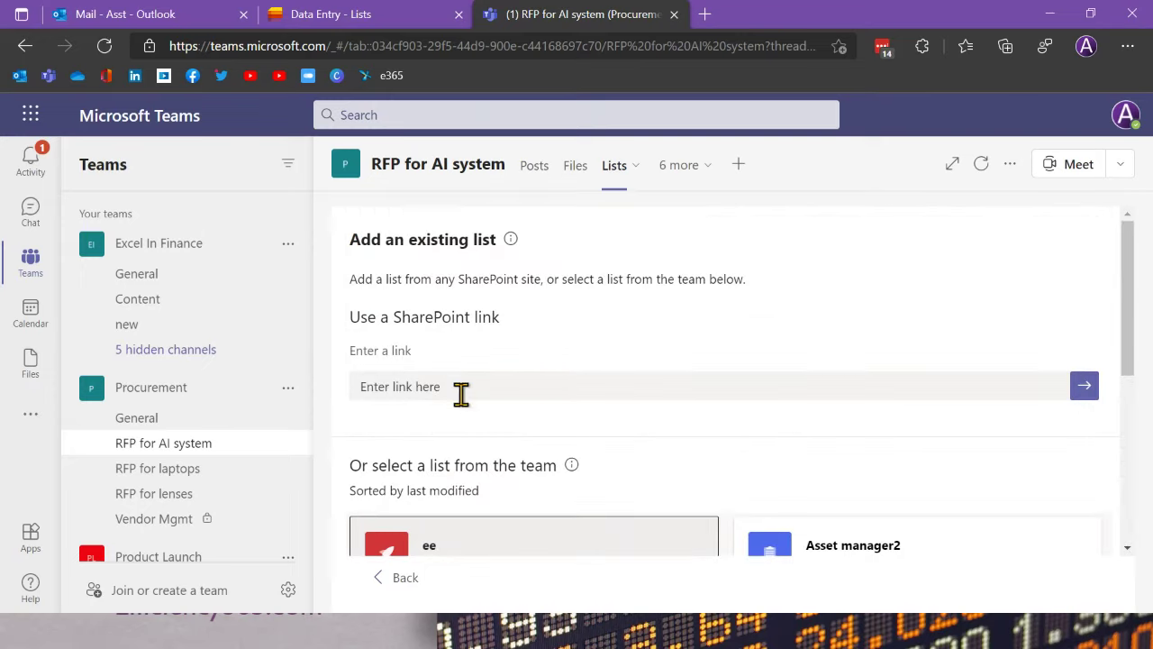
left_click(393, 578)
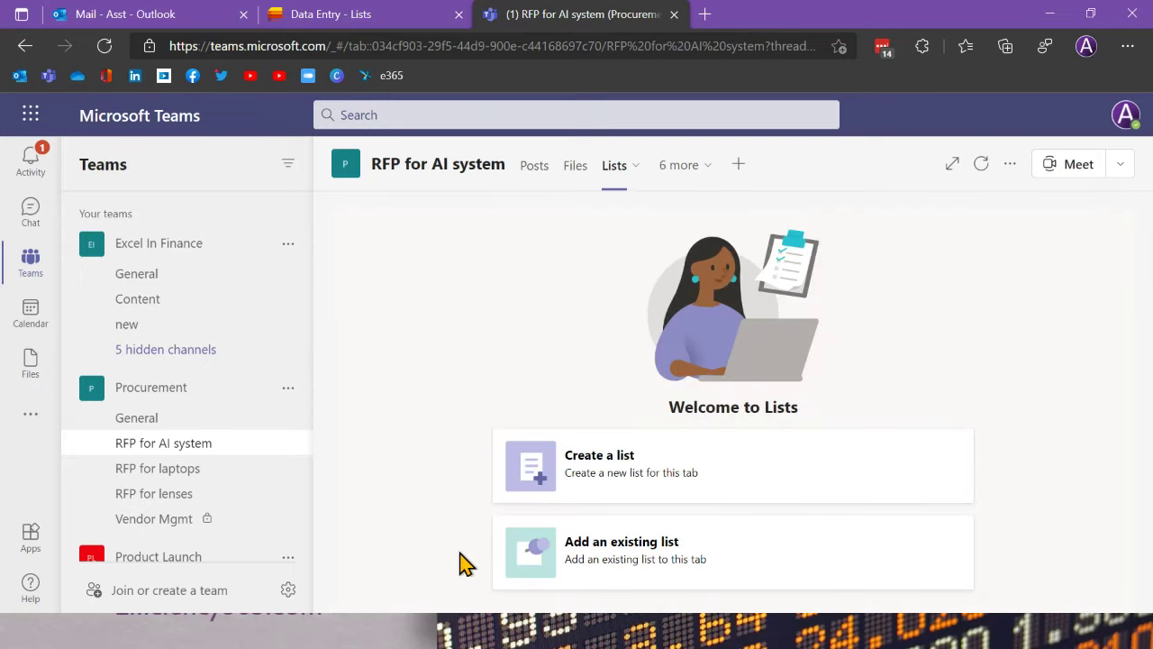
Step: Start creating a new list based on an existing list
left_click(598, 484)
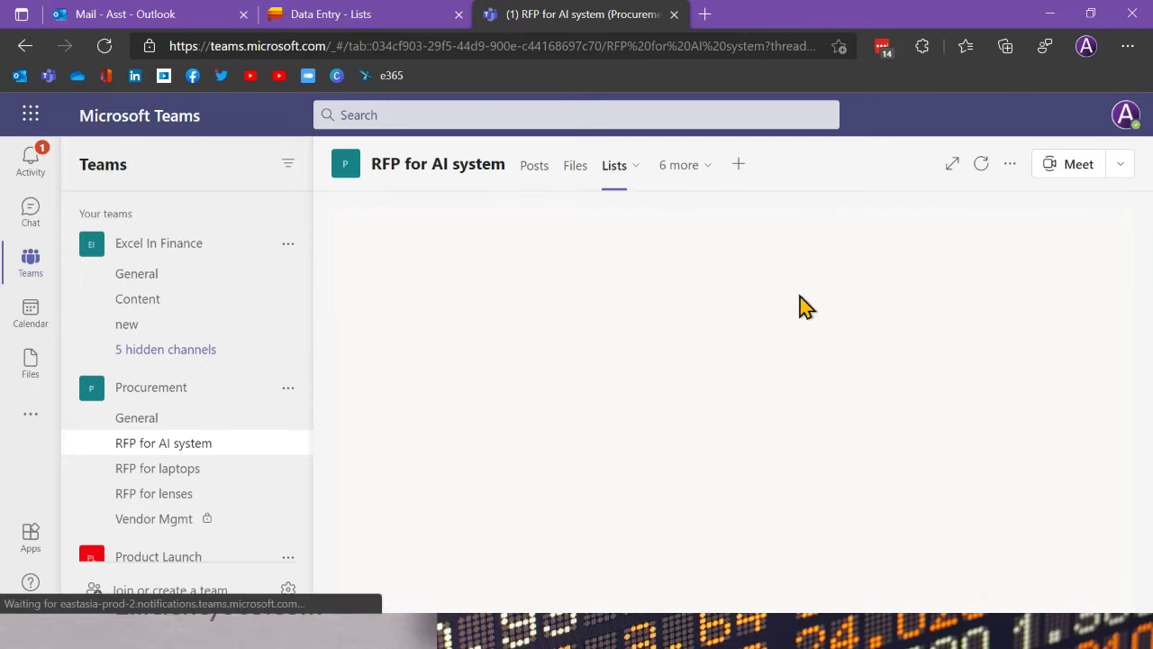
scroll(694, 354, "down", 5)
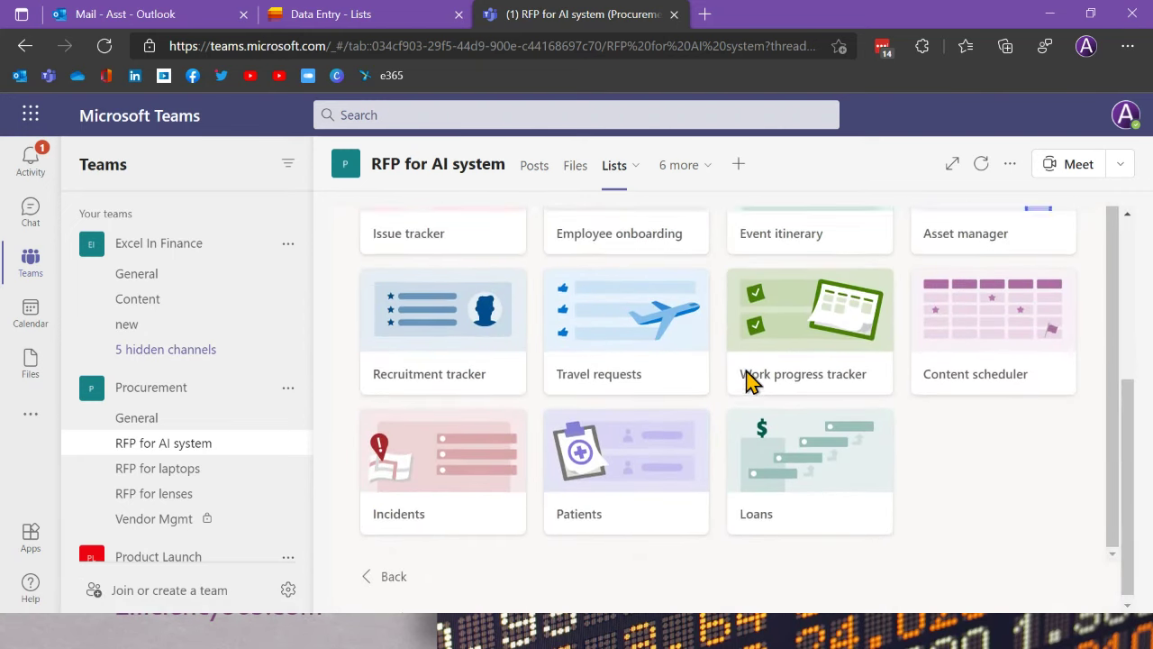
scroll(747, 380, "up", 5)
left_click(709, 335)
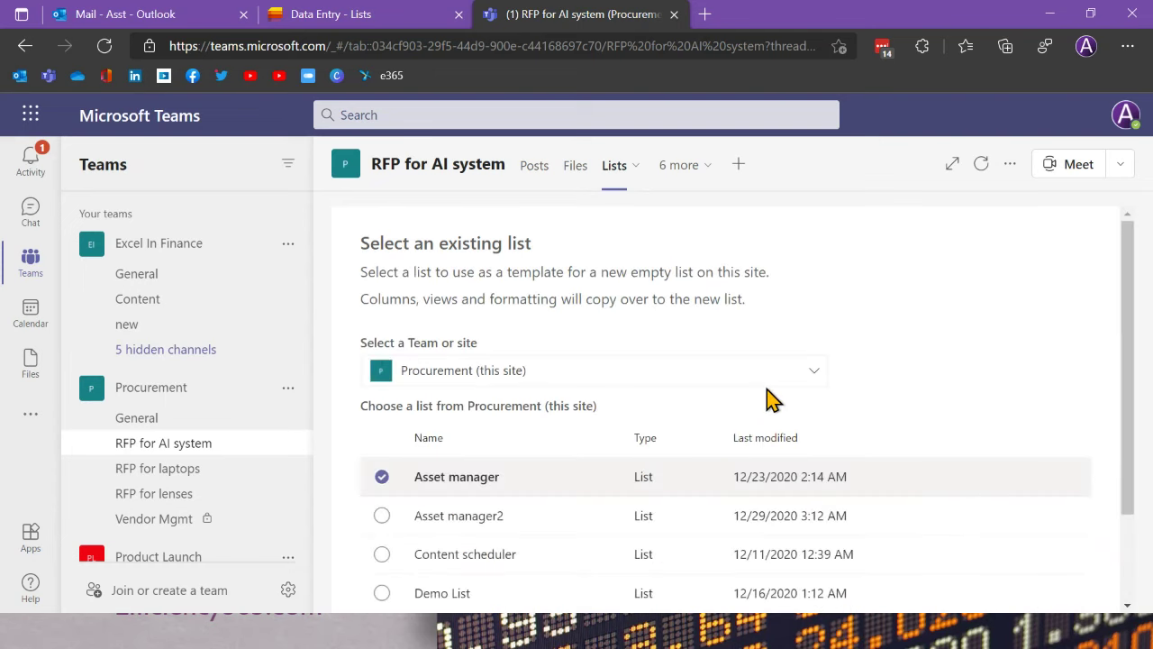
scroll(766, 398, "down", 2)
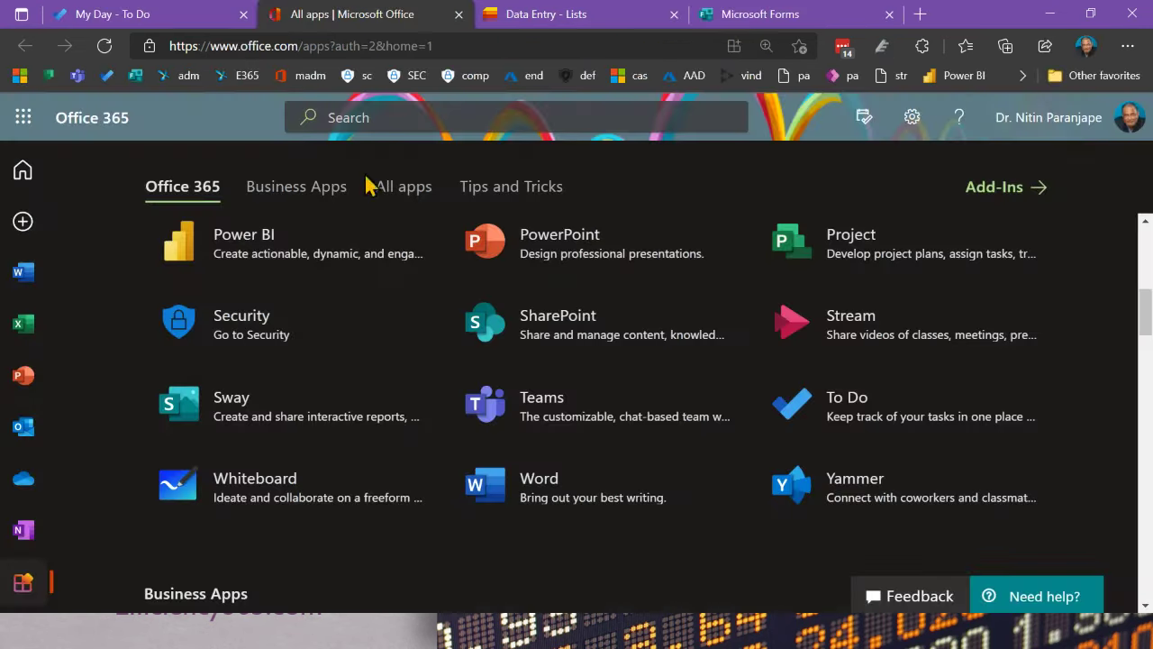
Step: Check the Live Event row in the Data Entry list, then choose Demo List as template
left_click(540, 14)
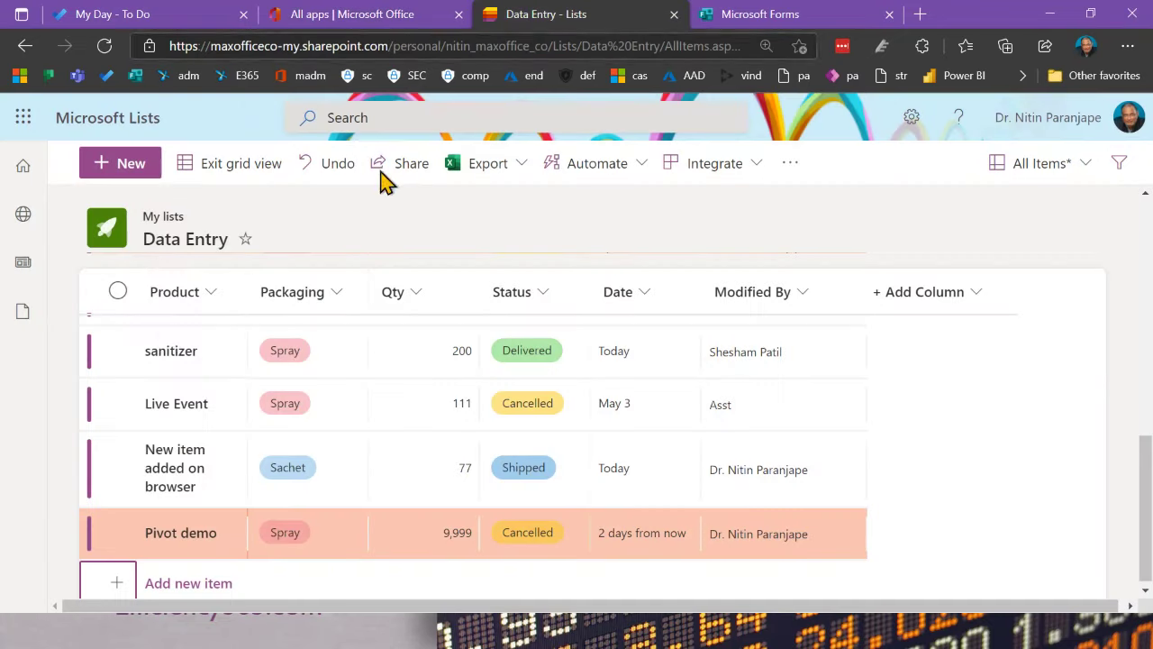
left_click(270, 410)
left_click(475, 406)
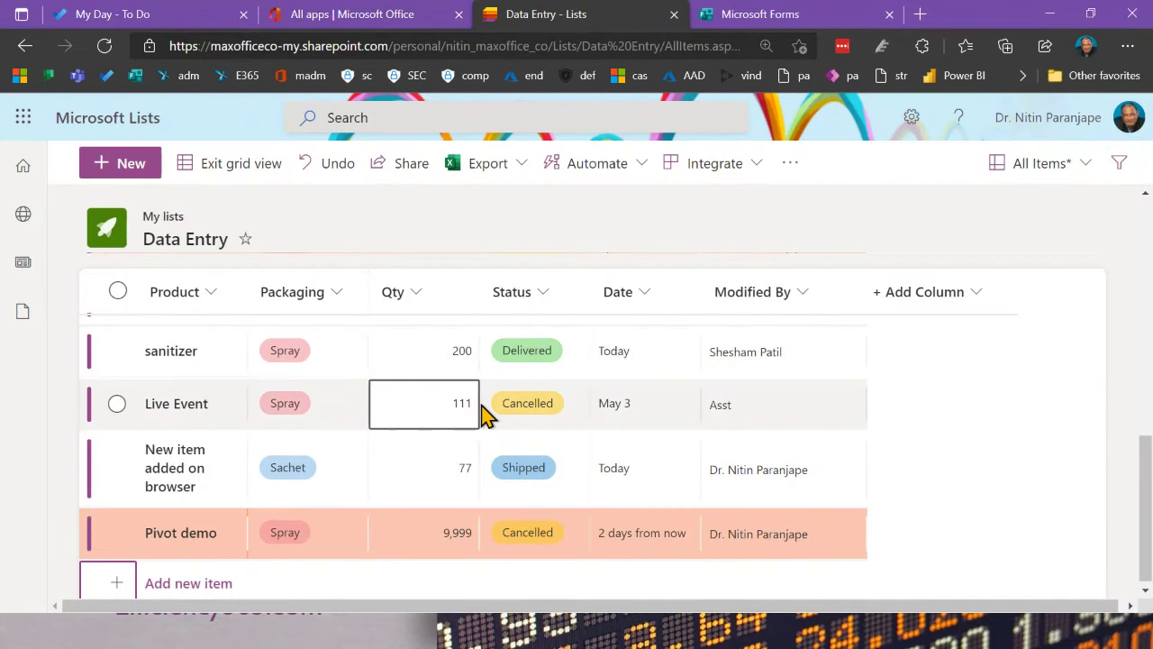
left_click(485, 410)
key("ctrl+shift+Tab")
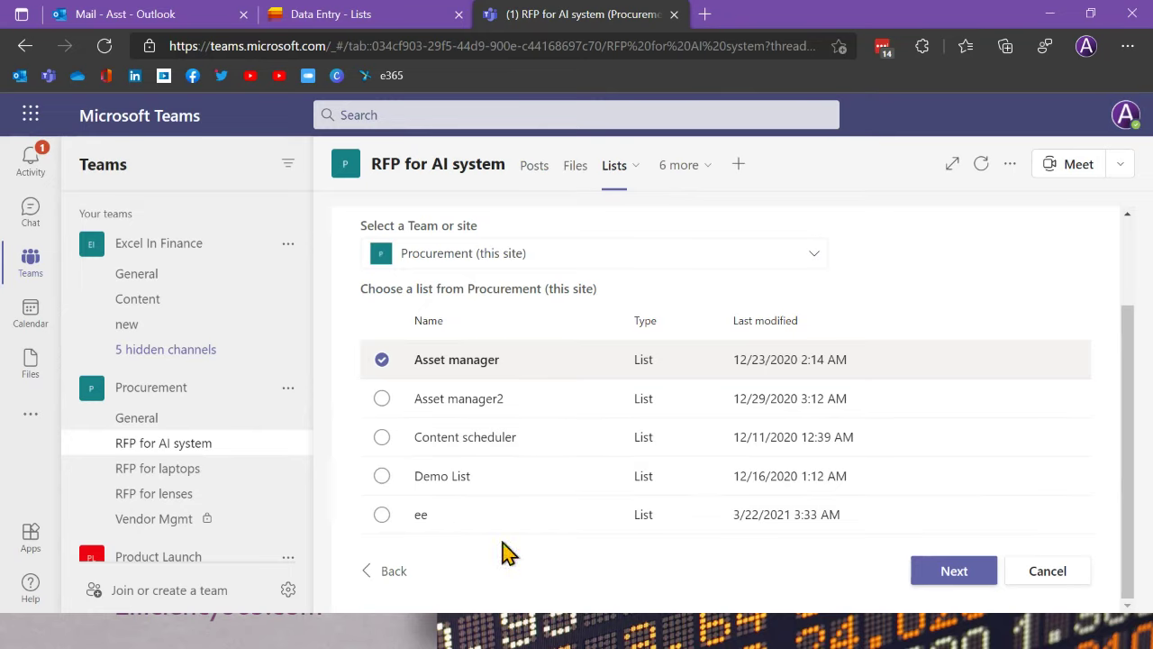
left_click(383, 479)
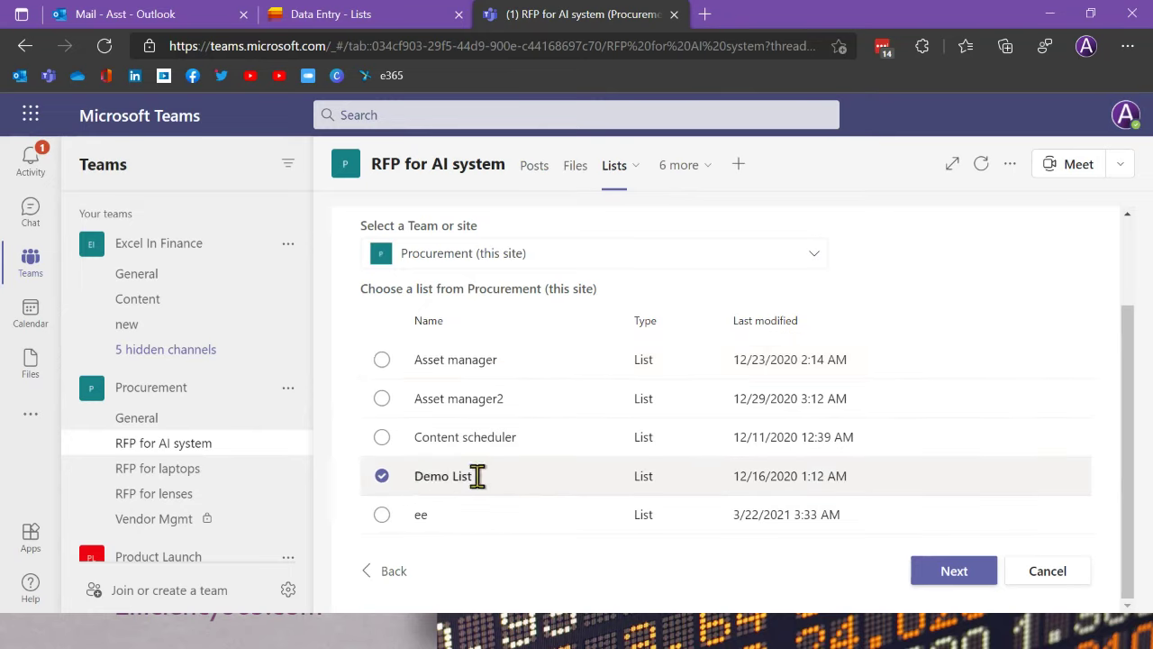
Step: Name the new list Demo List23 and create it
left_click(930, 573)
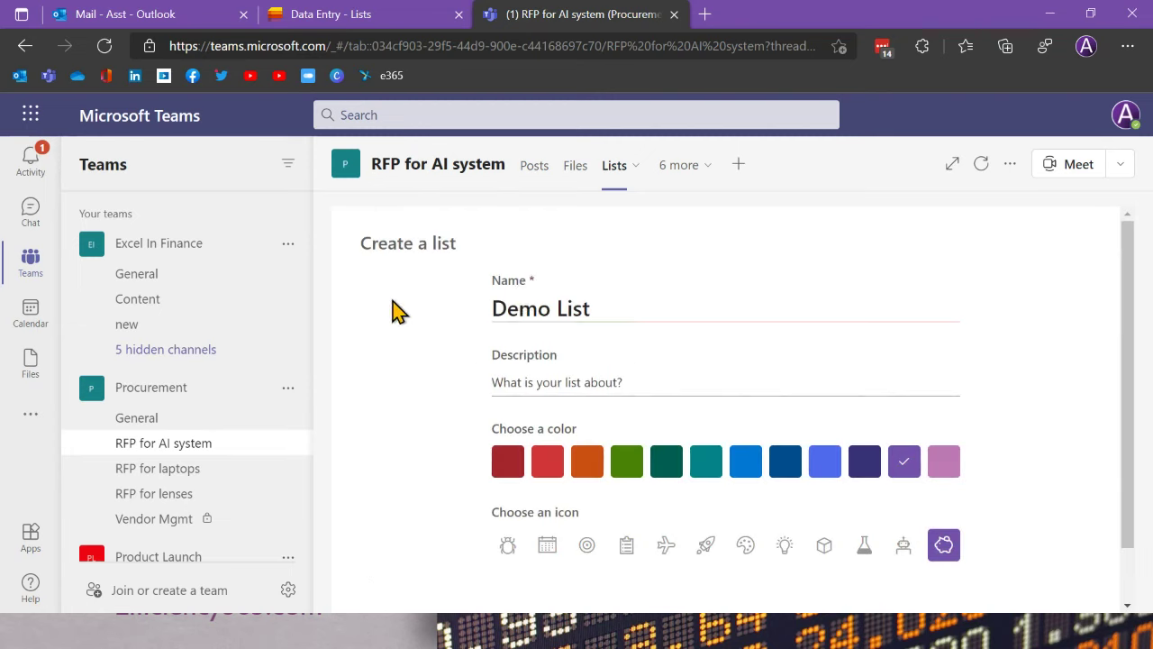
left_click(611, 313)
type("23")
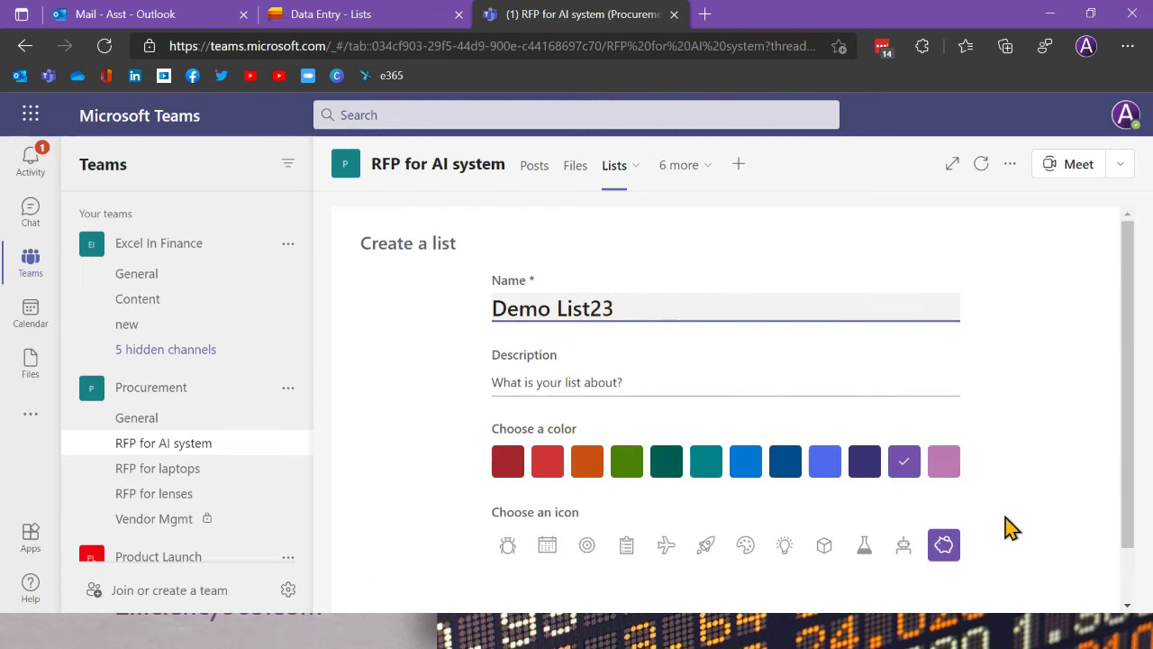
scroll(1000, 534, "down", 1)
left_click(957, 575)
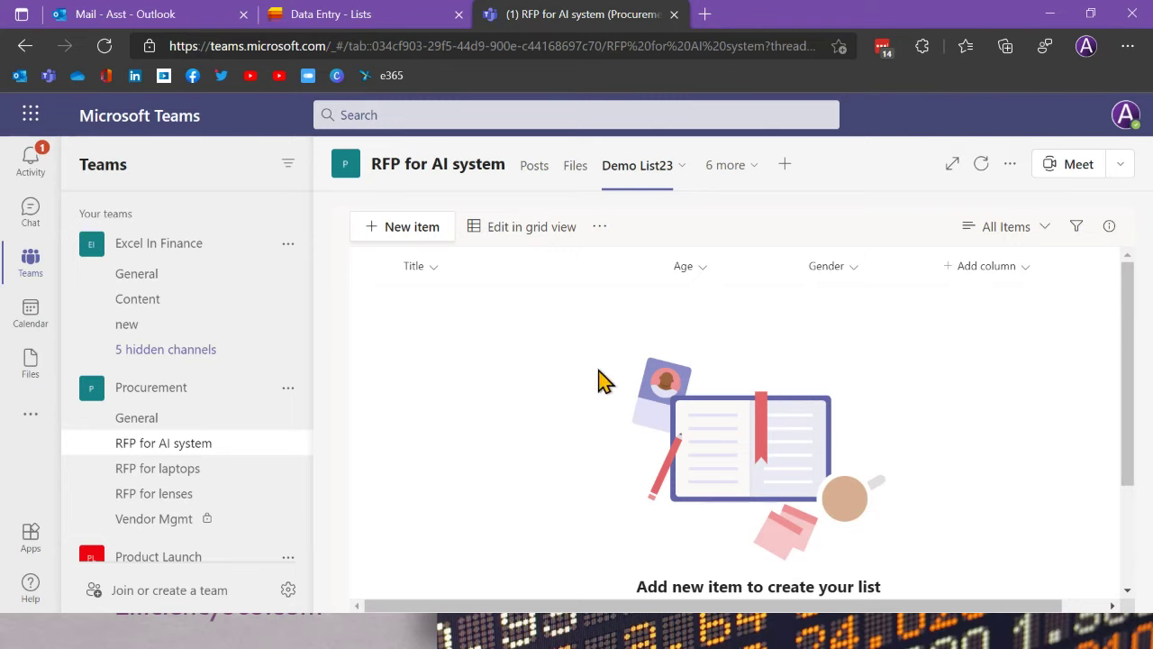
Step: Look over the list's more-options menu and the tab's options menu
left_click(600, 229)
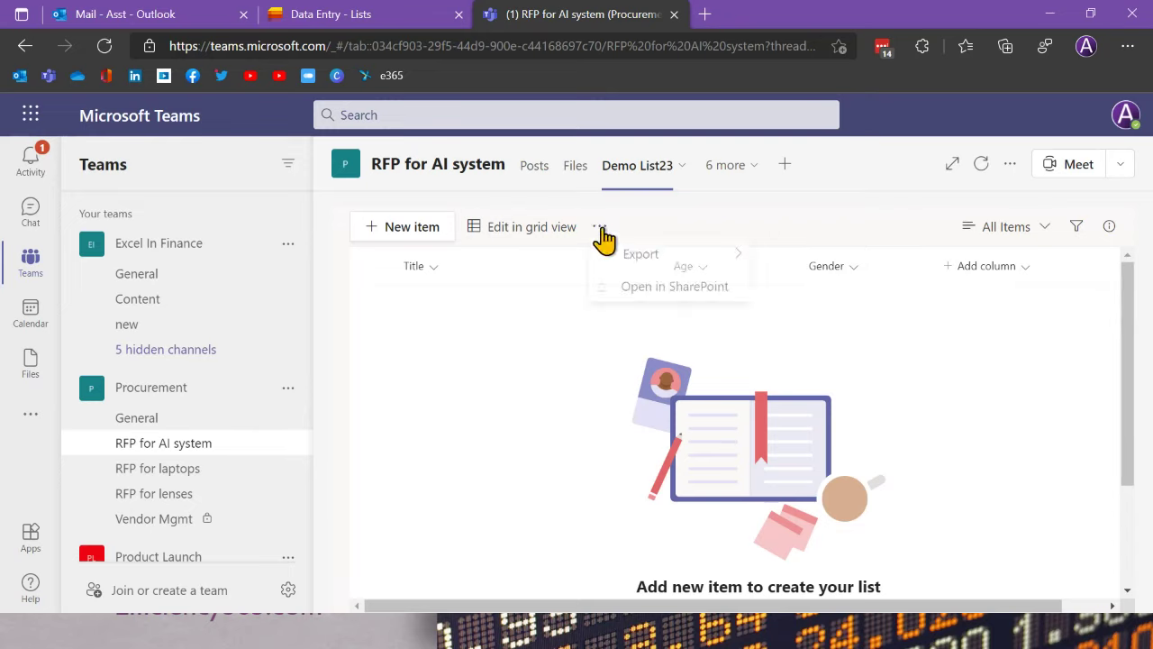
left_click(563, 379)
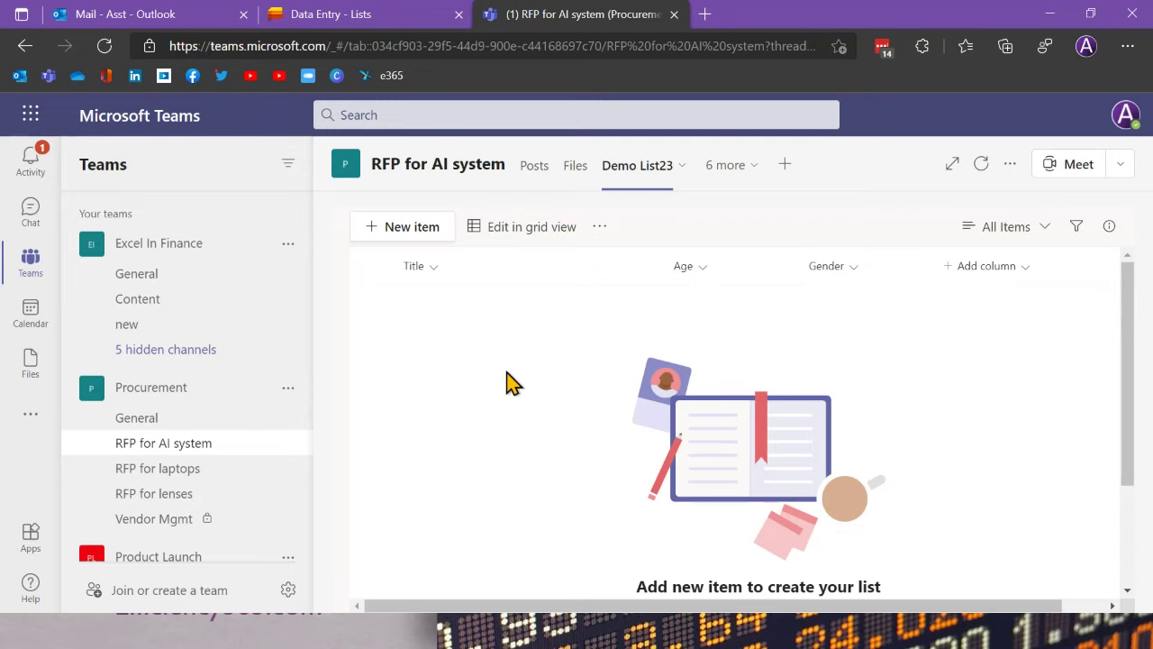
left_click(1013, 169)
left_click(1004, 391)
left_click(286, 390)
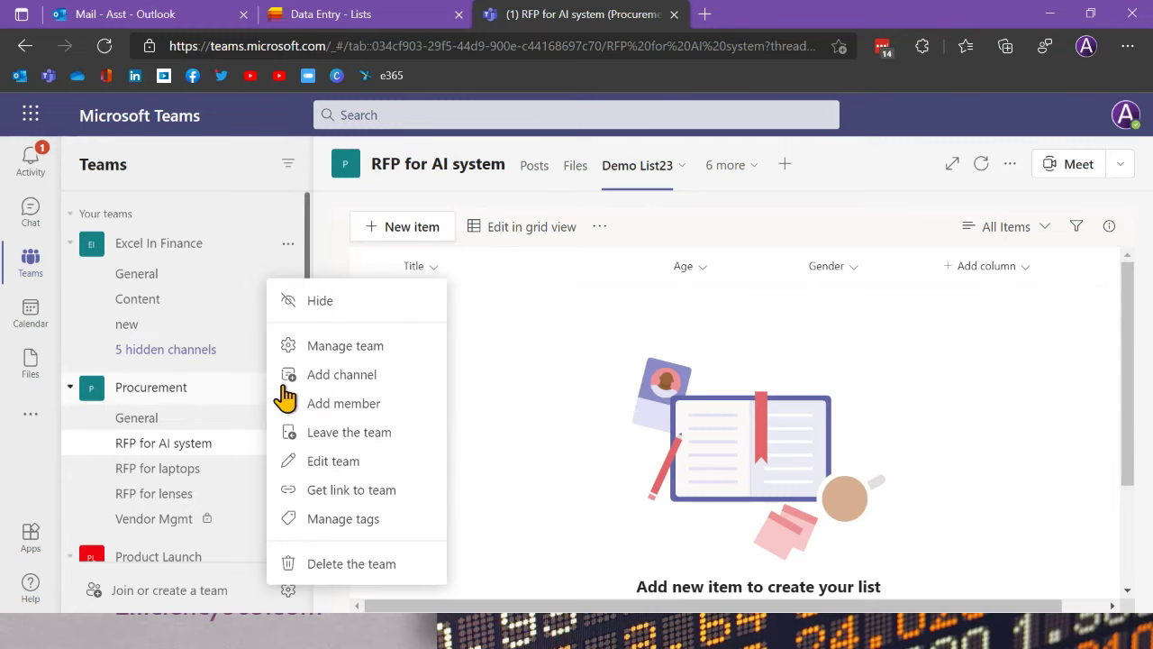
Step: Review Procurement's members and guests under Manage team, then return to the RFP for AI system channel
left_click(369, 363)
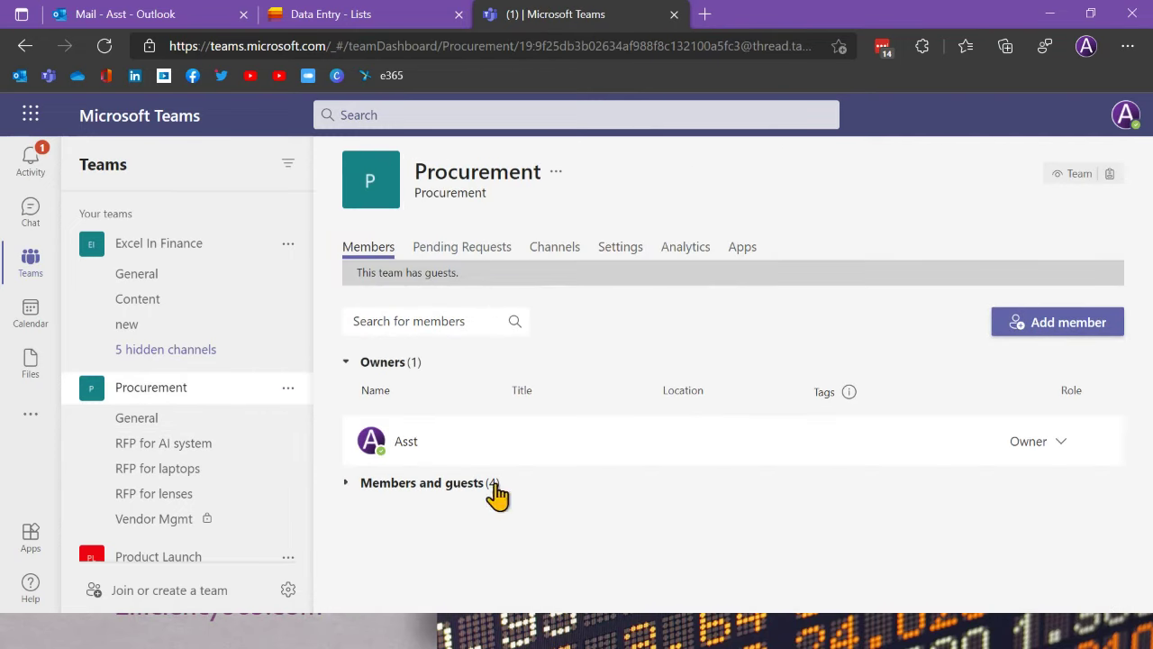
left_click(390, 487)
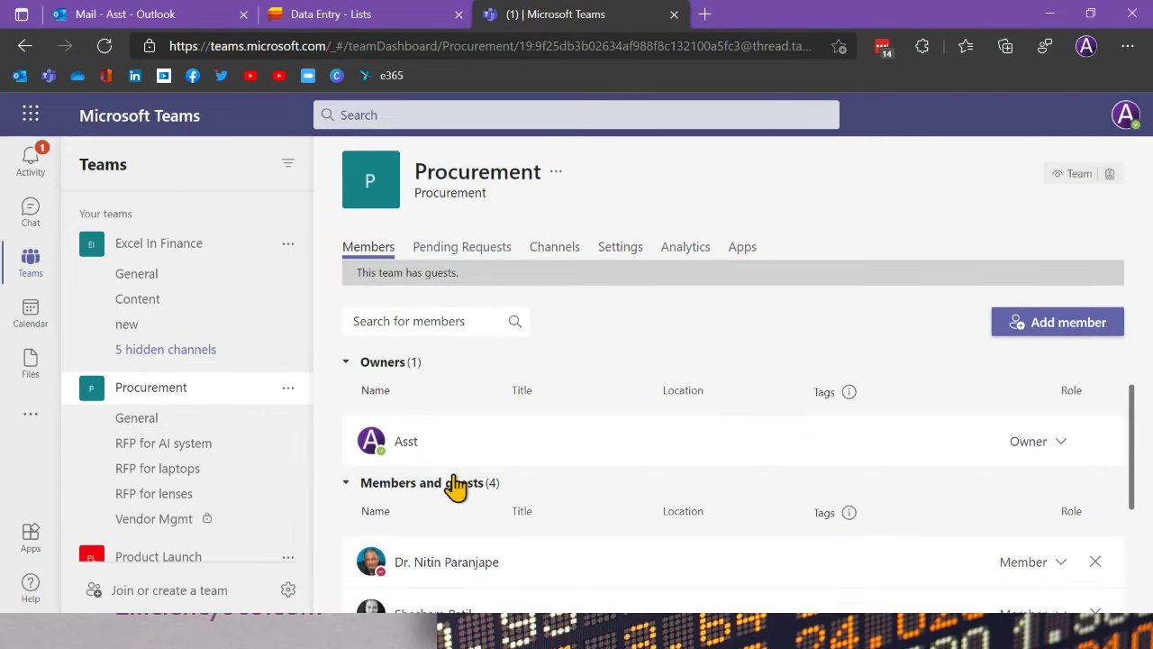
scroll(503, 494, "down", 3)
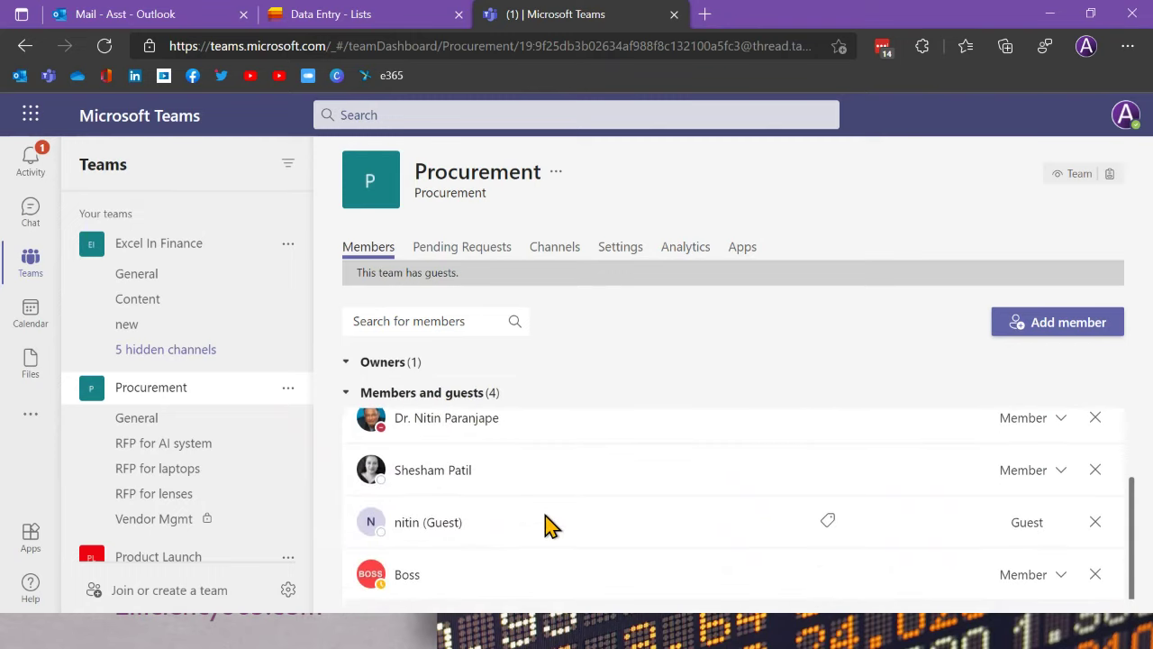
scroll(546, 525, "up", 3)
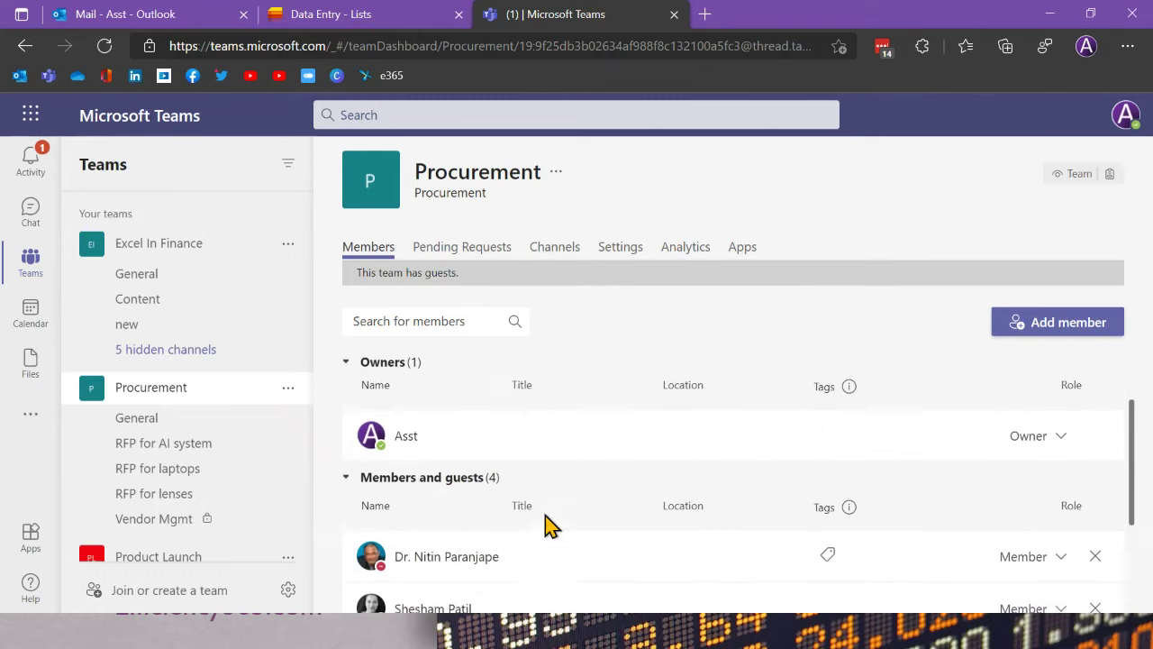
left_click(194, 451)
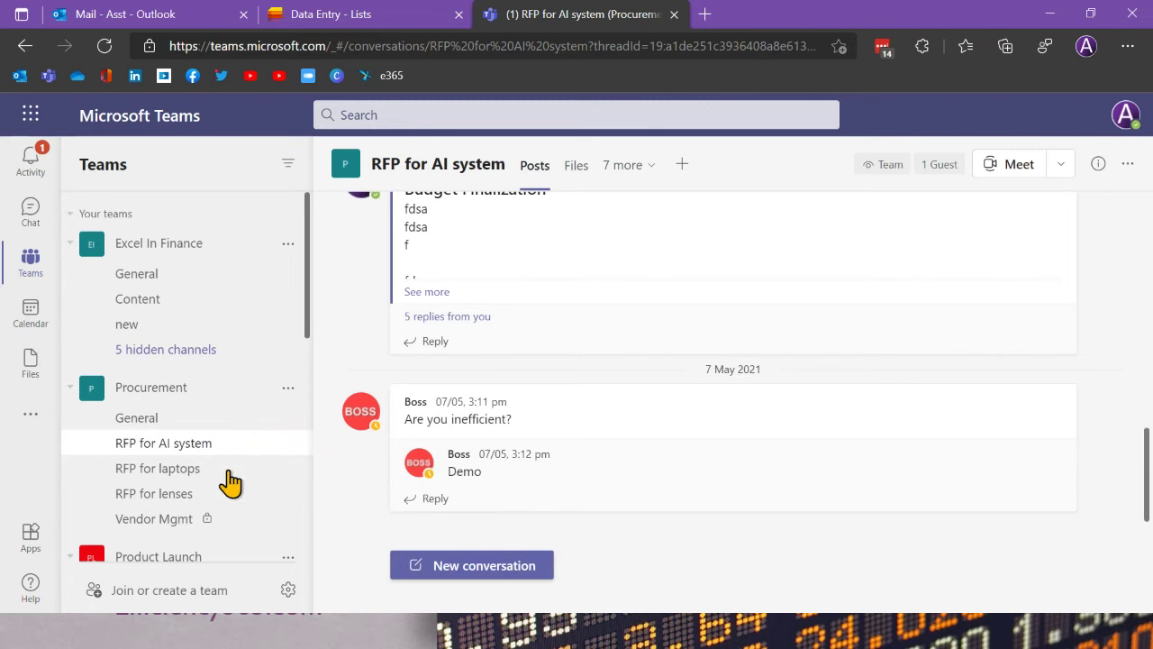
left_click(188, 419)
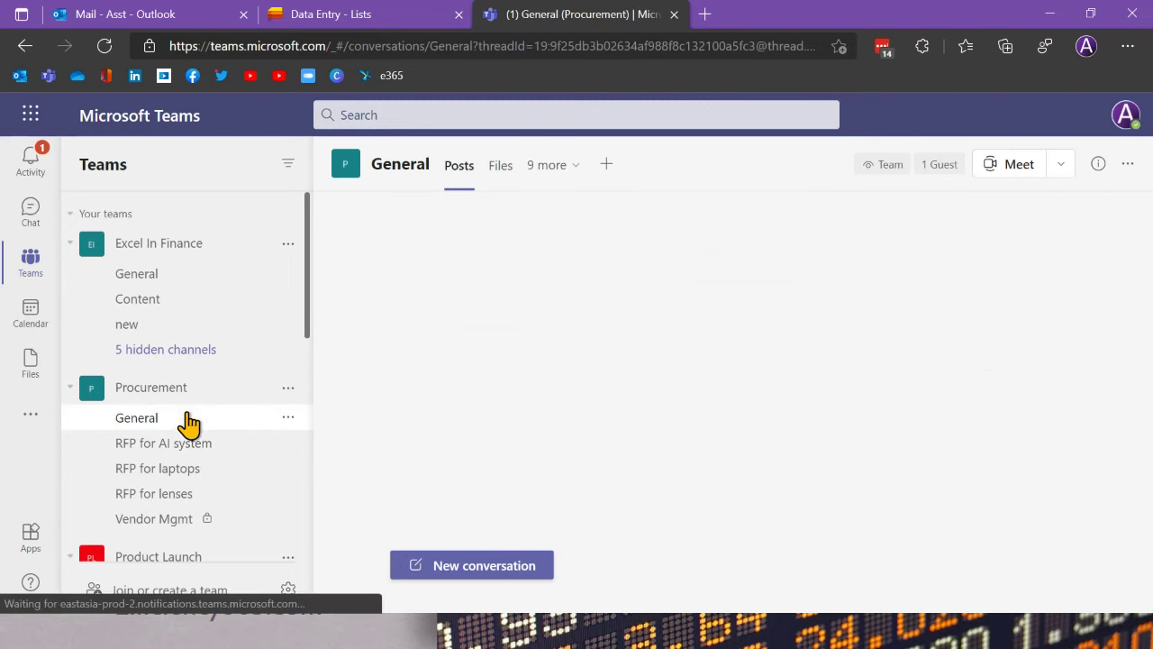
left_click(554, 173)
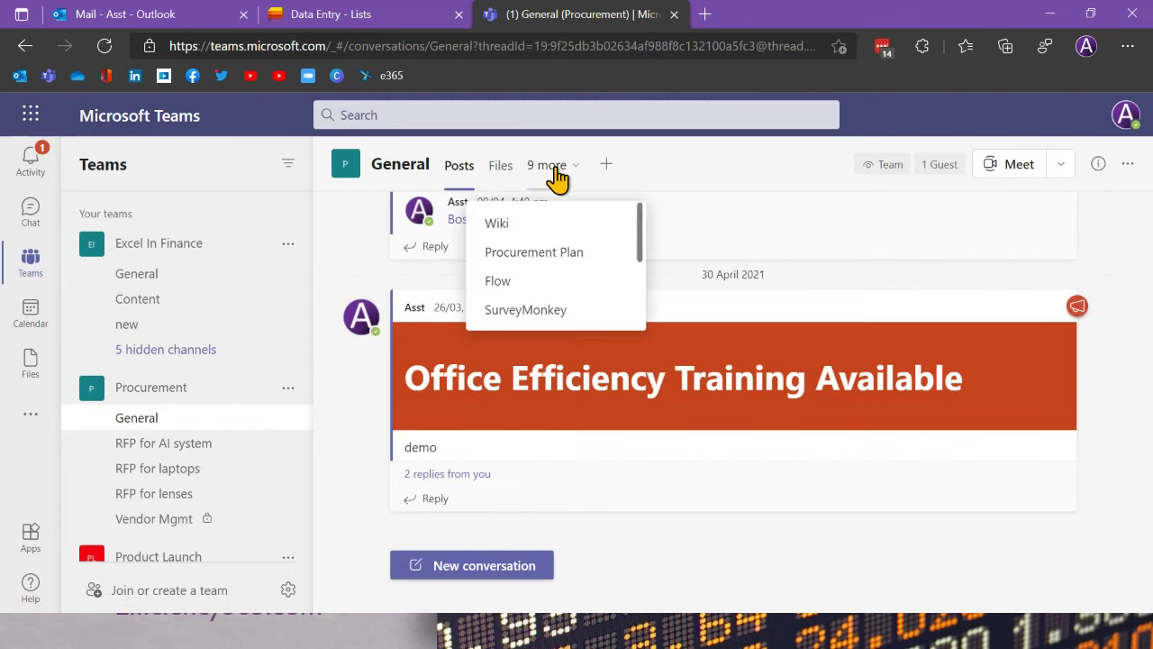
scroll(582, 252, "down", 3)
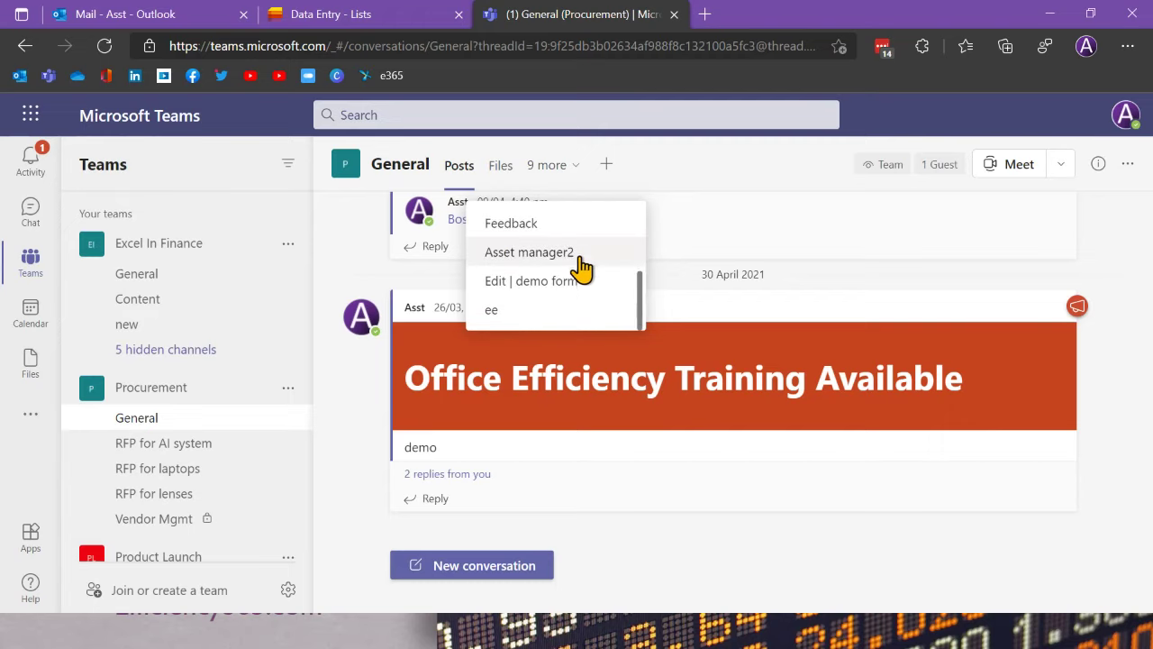
left_click(510, 313)
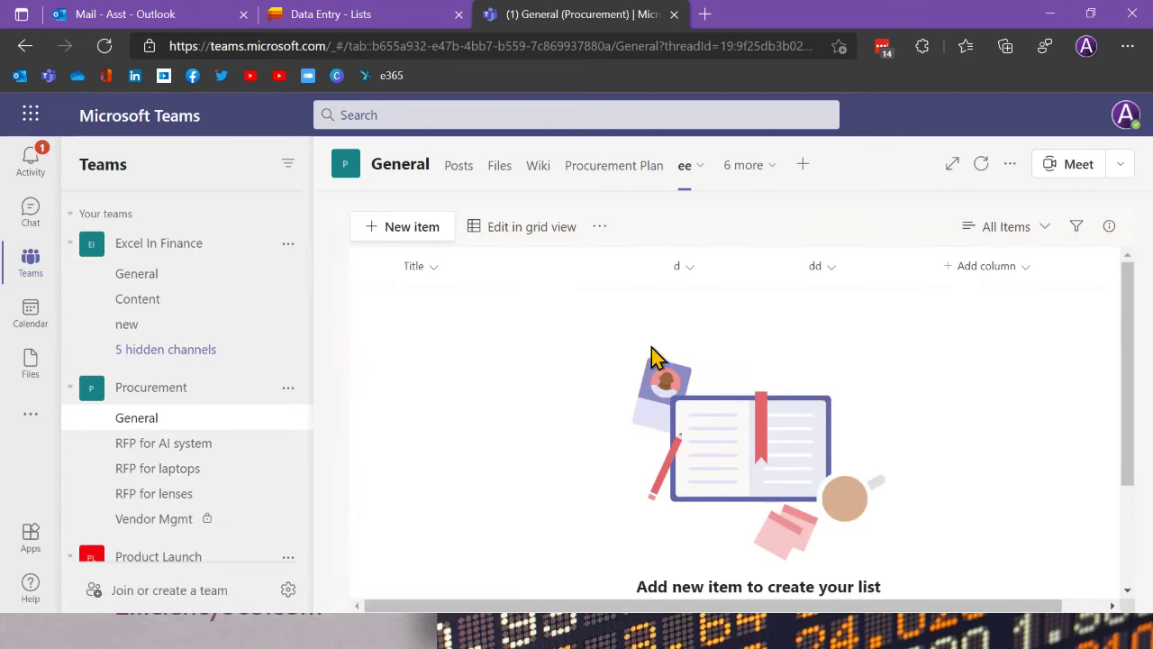
left_click(205, 446)
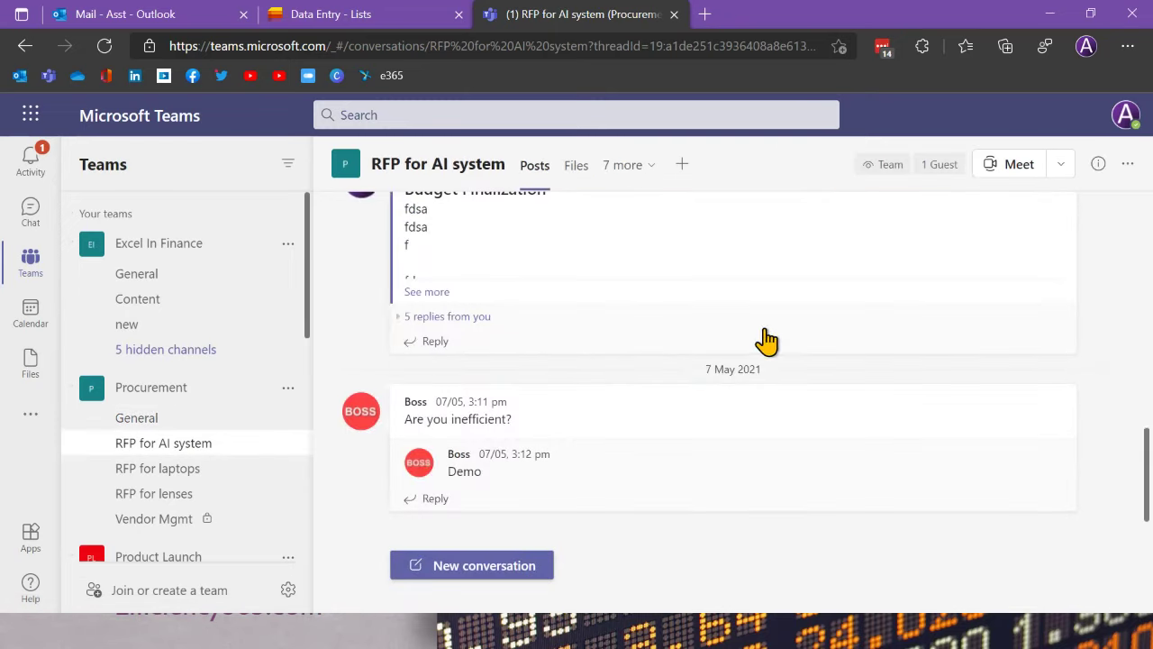
Step: Open the Demo List23 tab from the channel's additional tabs
left_click(628, 168)
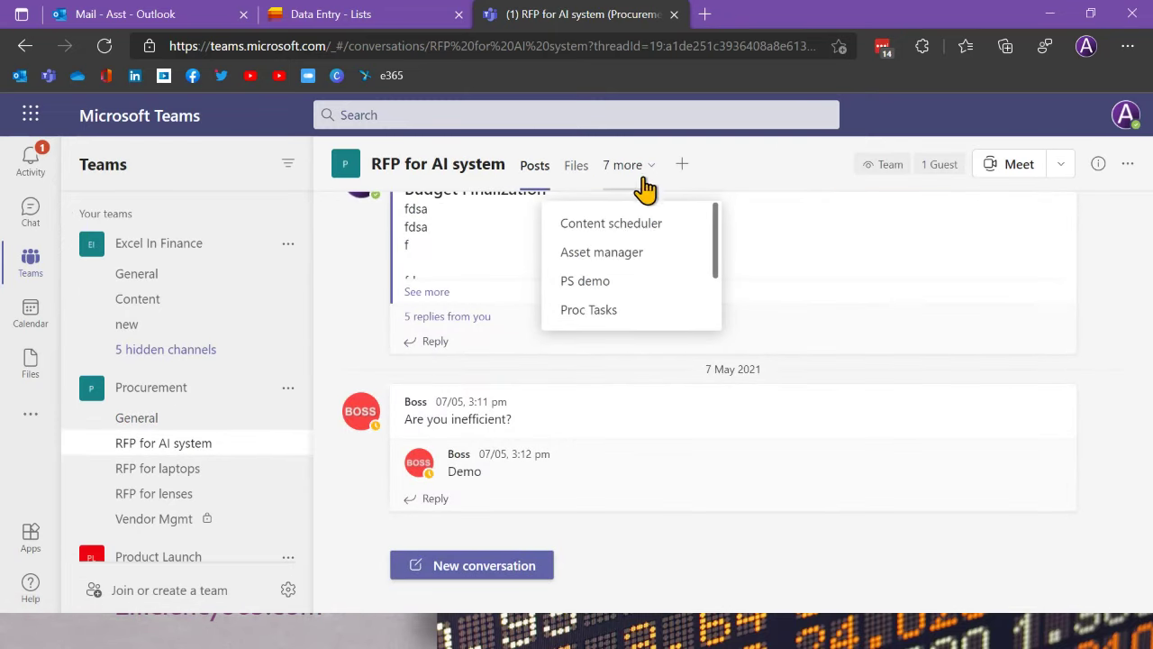
scroll(622, 302, "down", 3)
left_click(612, 311)
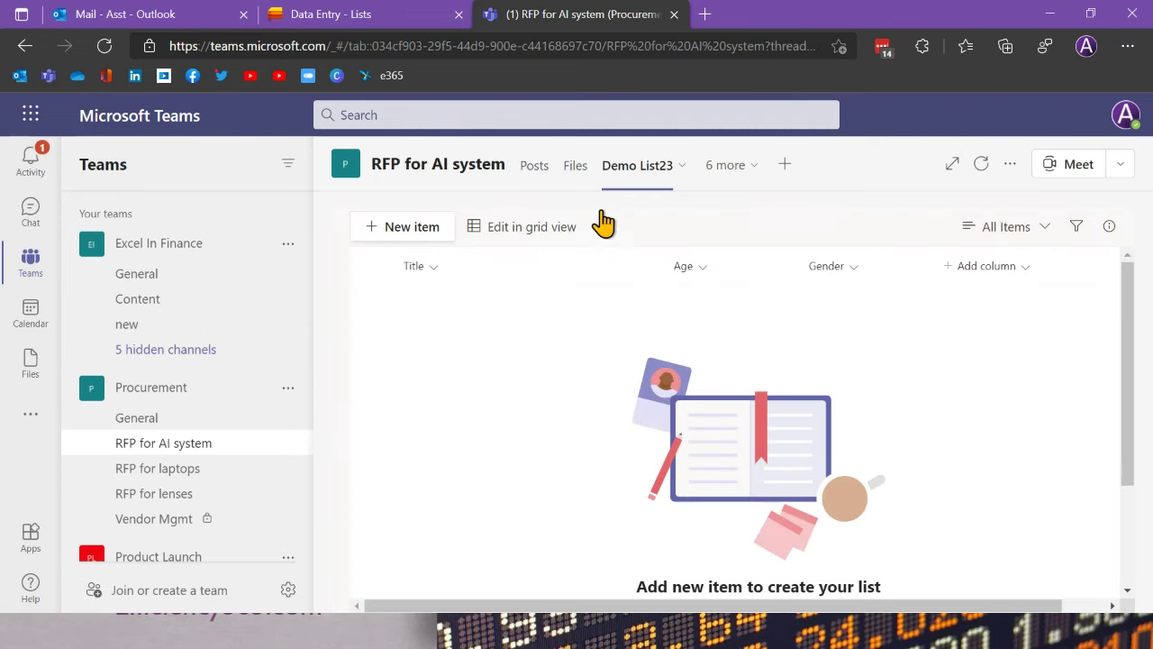
Step: Inspect the list's more-actions and All Items view menus, then switch to the Office 365 window
left_click(600, 227)
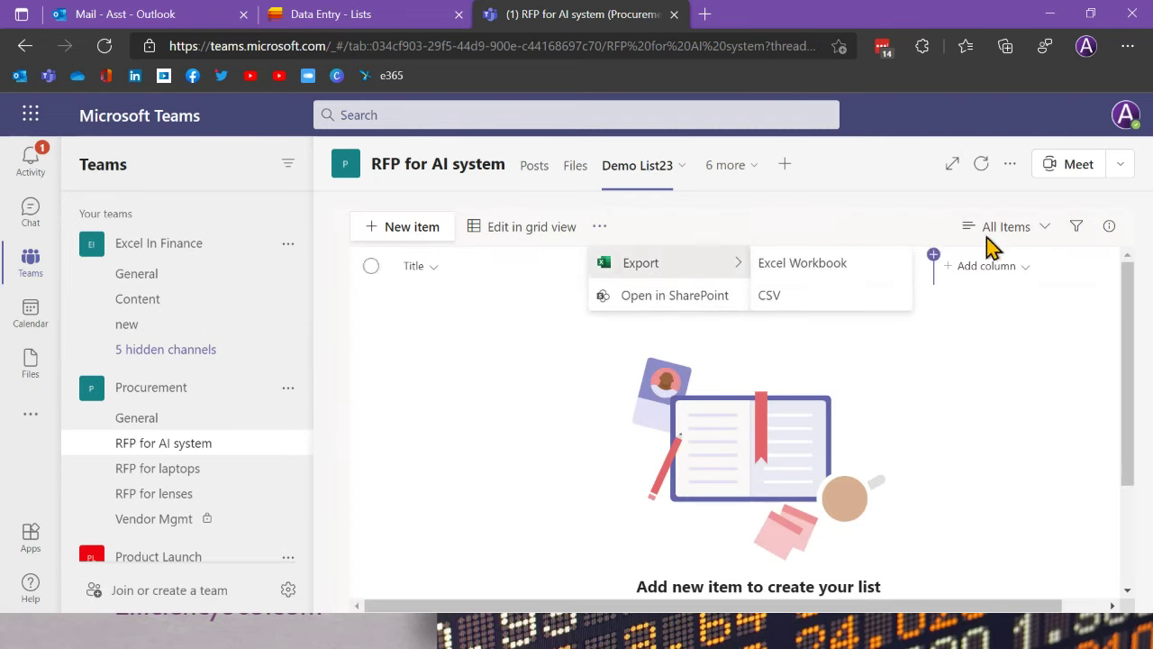
left_click(1030, 235)
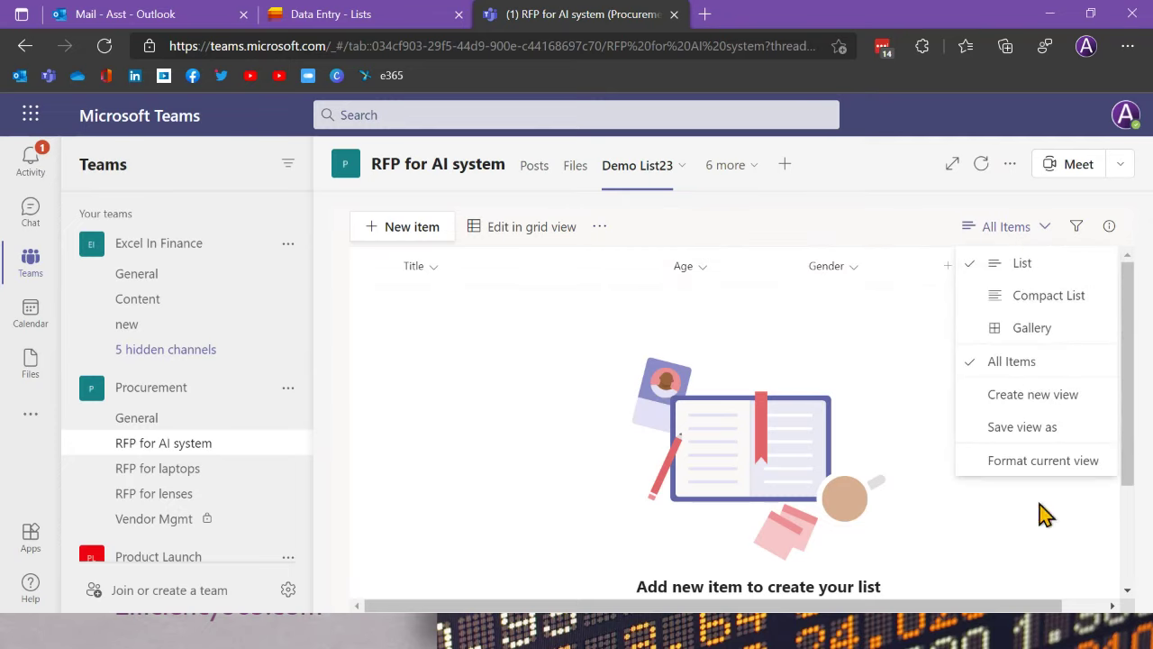
left_click(783, 326)
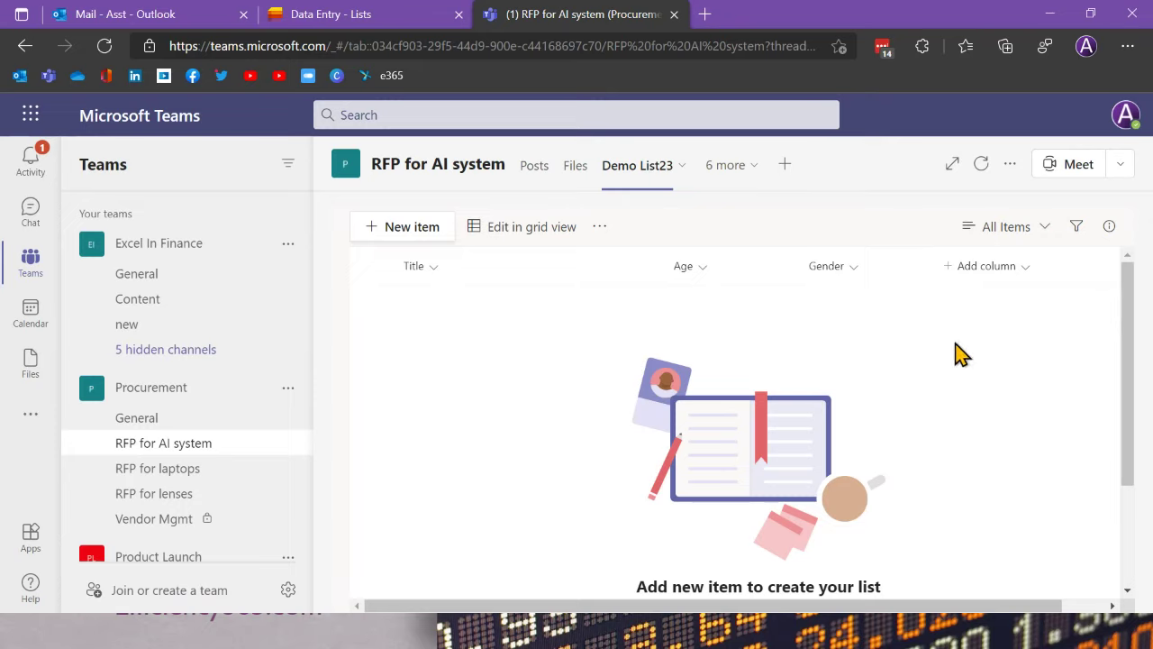
left_click(1045, 236)
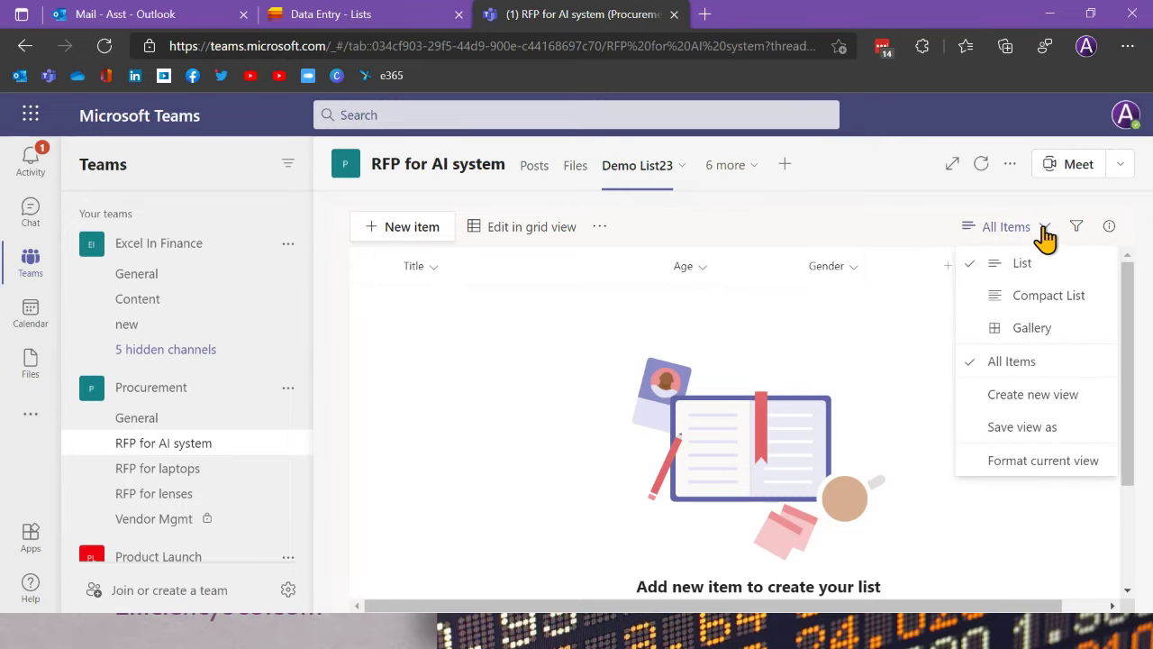
left_click(862, 320)
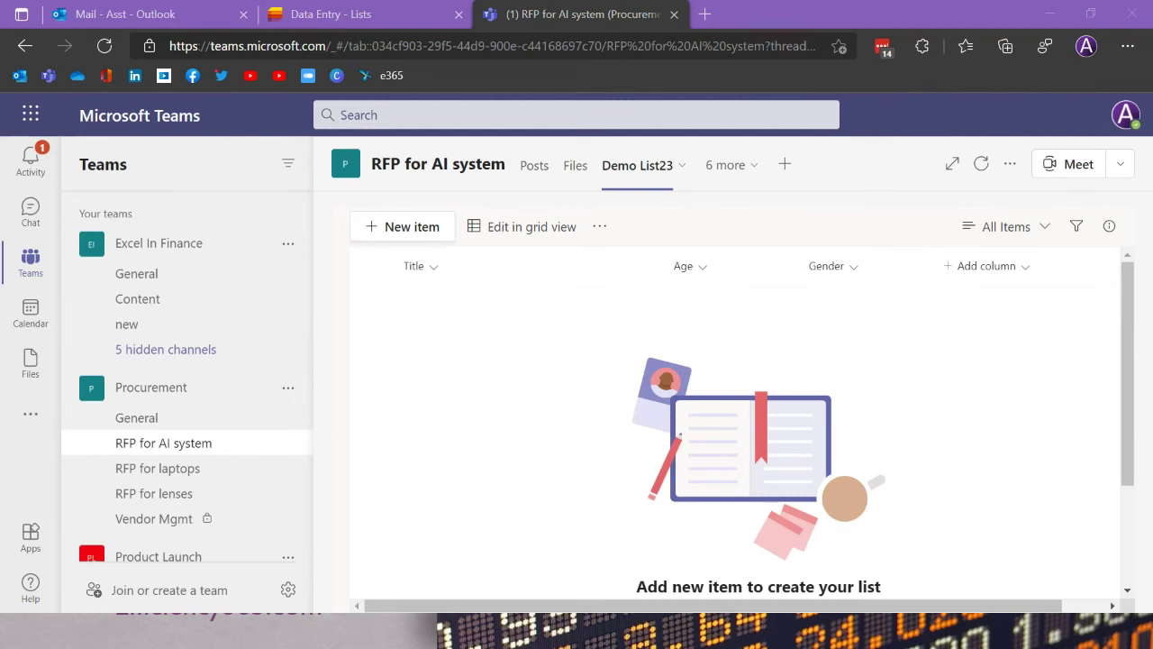
key("alt+Tab")
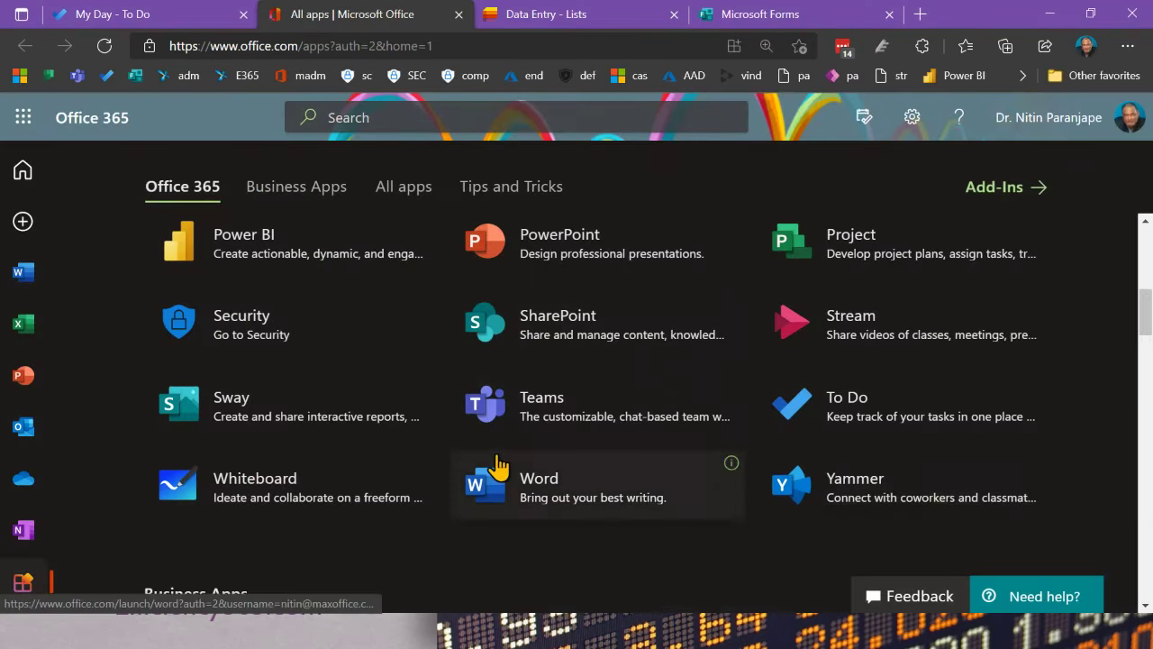
scroll(498, 467, "down", 2)
scroll(498, 467, "up", 2)
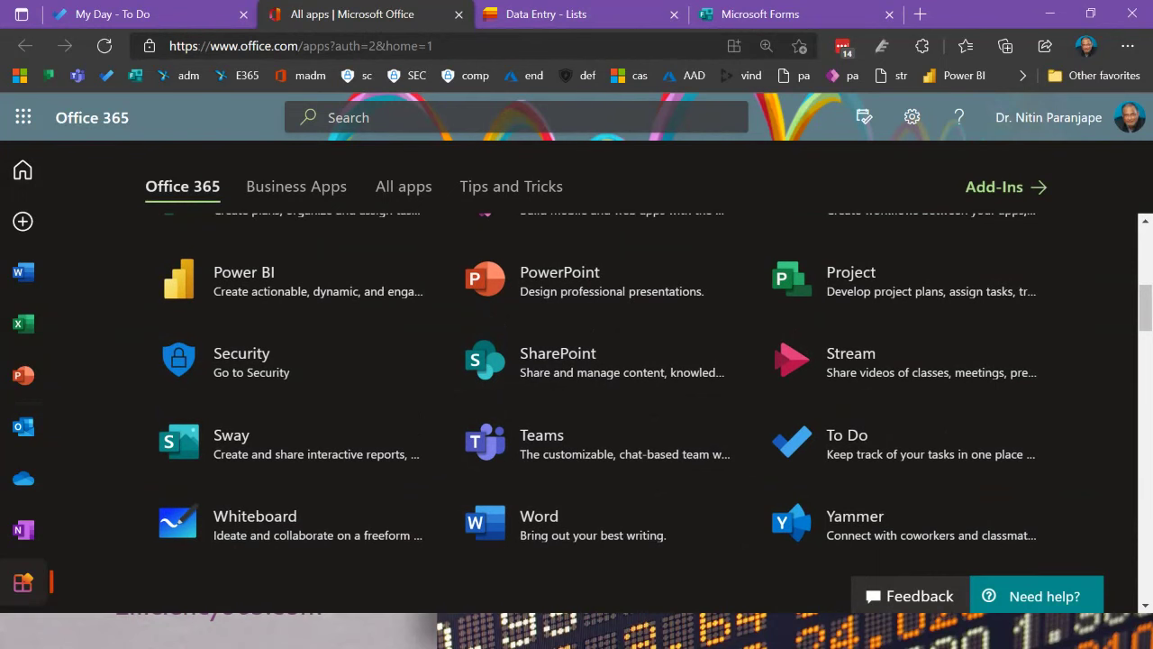
scroll(667, 411, "up", 2)
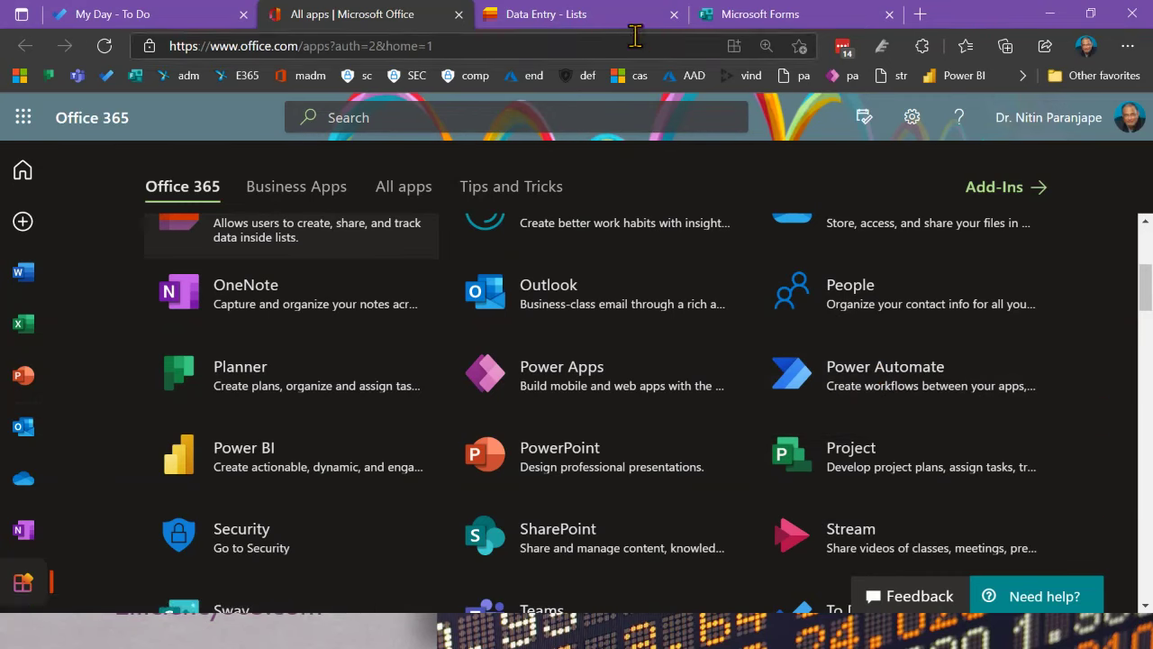
Step: Go to the Data Entry list and select the Pivot demo row
left_click(616, 15)
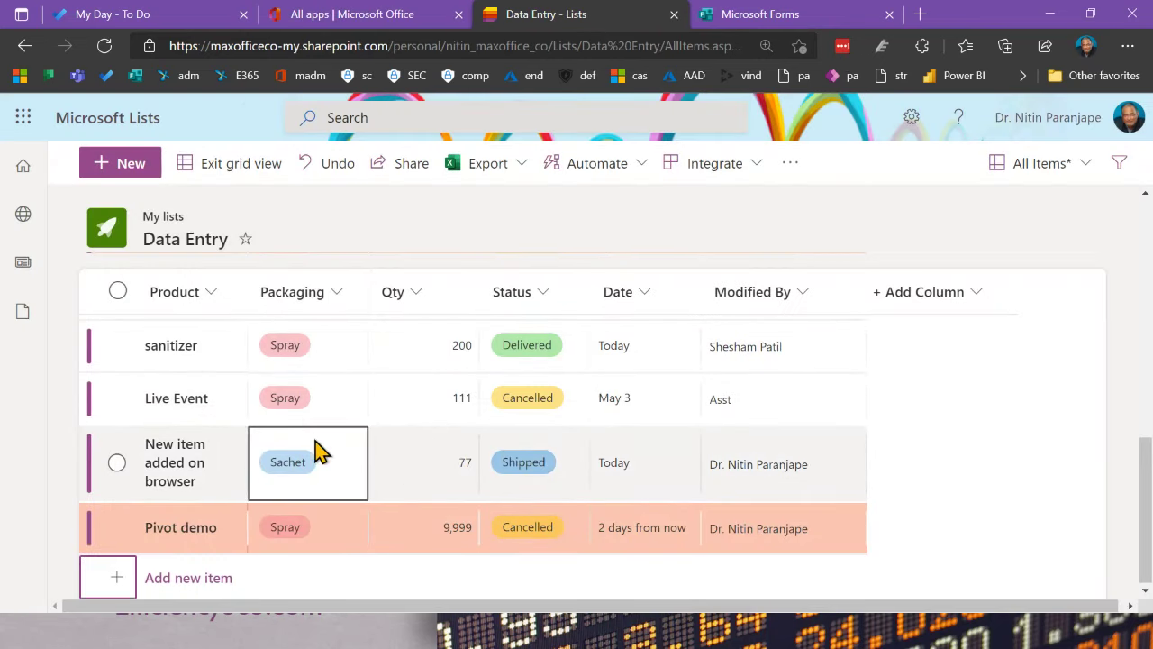
left_click(362, 542)
left_click(231, 517)
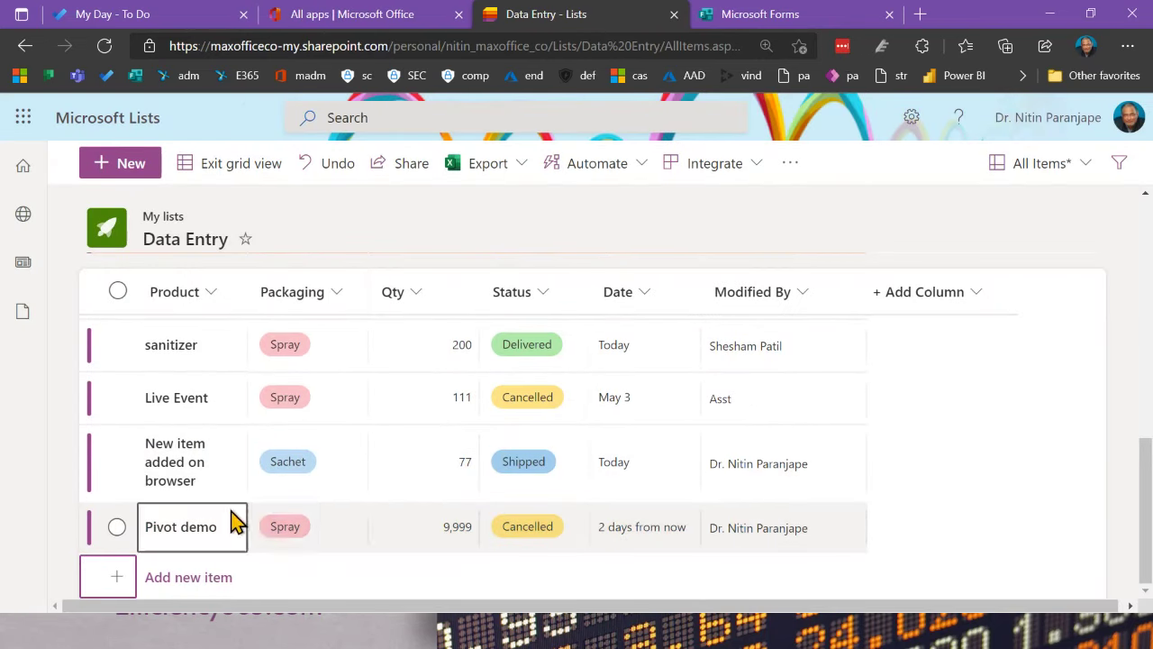
left_click(350, 539)
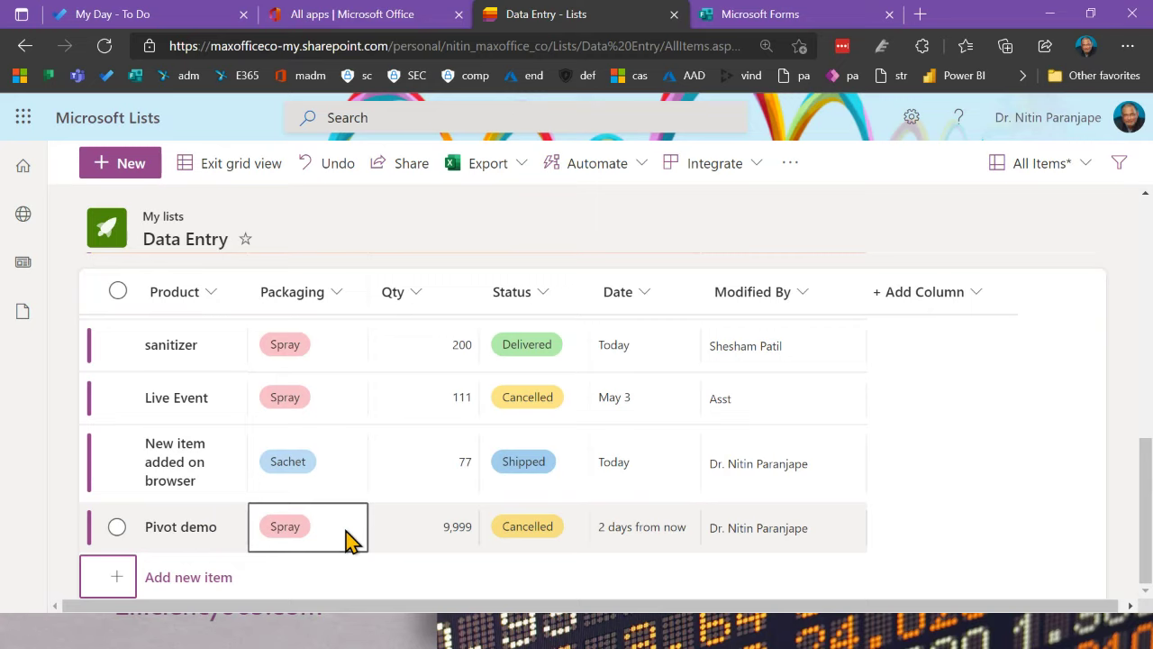
Step: Open Automate > Create a rule, close it, zoom out, and start a new rule again
left_click(626, 184)
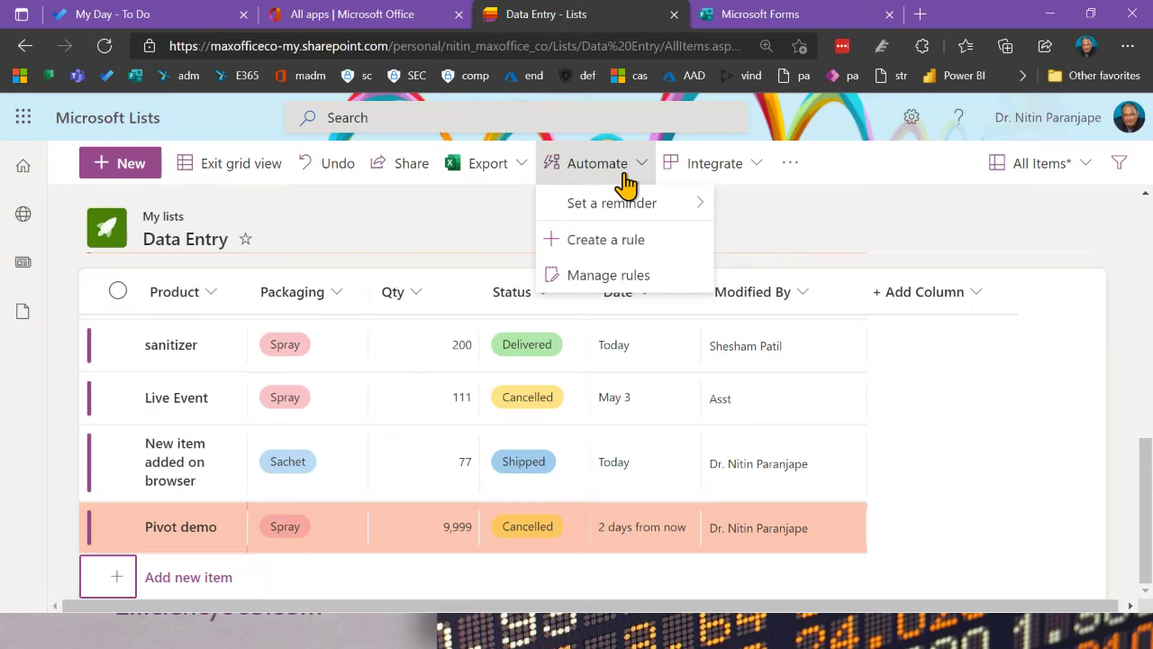
mouse_move(615, 216)
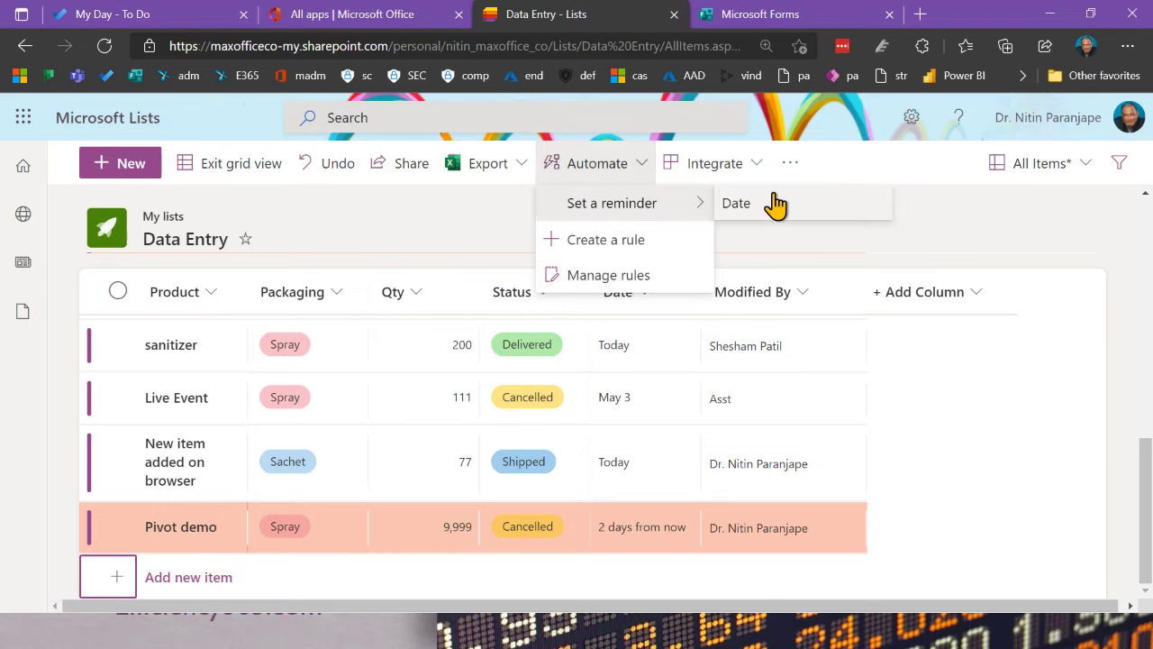
left_click(597, 241)
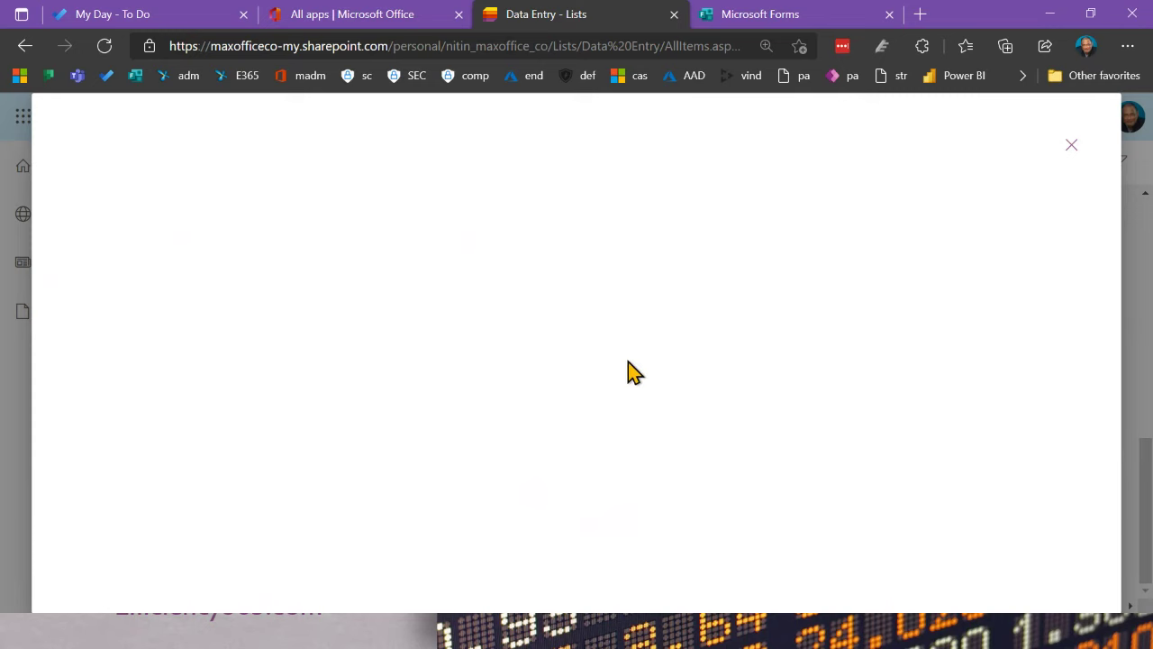
left_click(1072, 146)
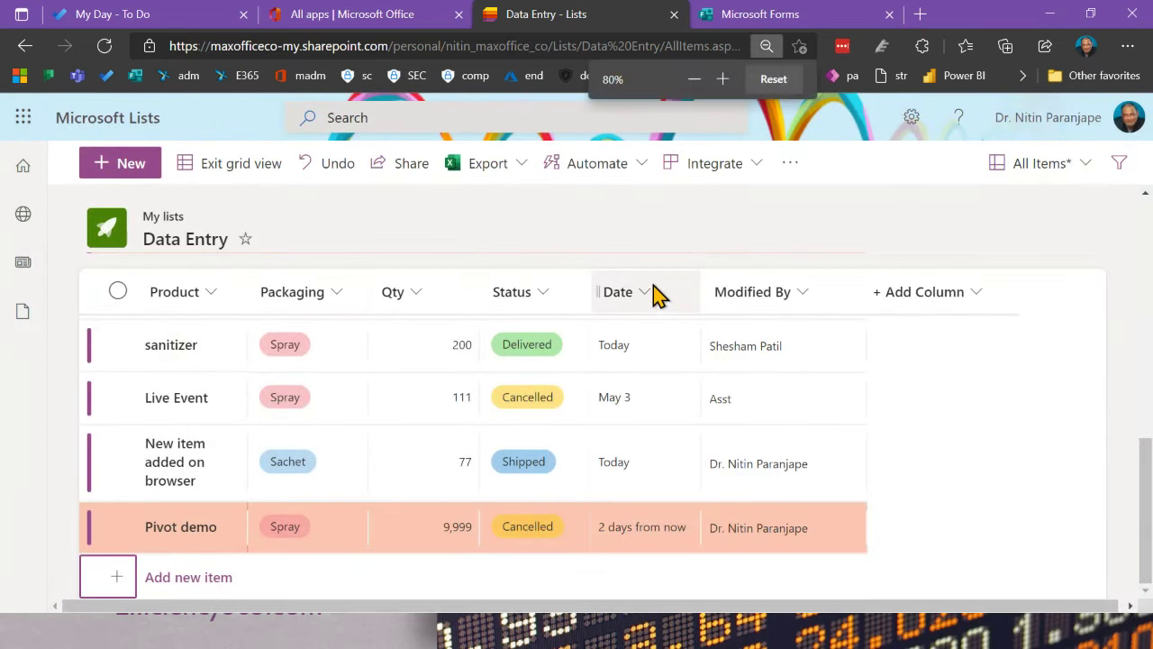
scroll(657, 293, "up", 2)
key("ctrl+minus")
left_click(450, 146)
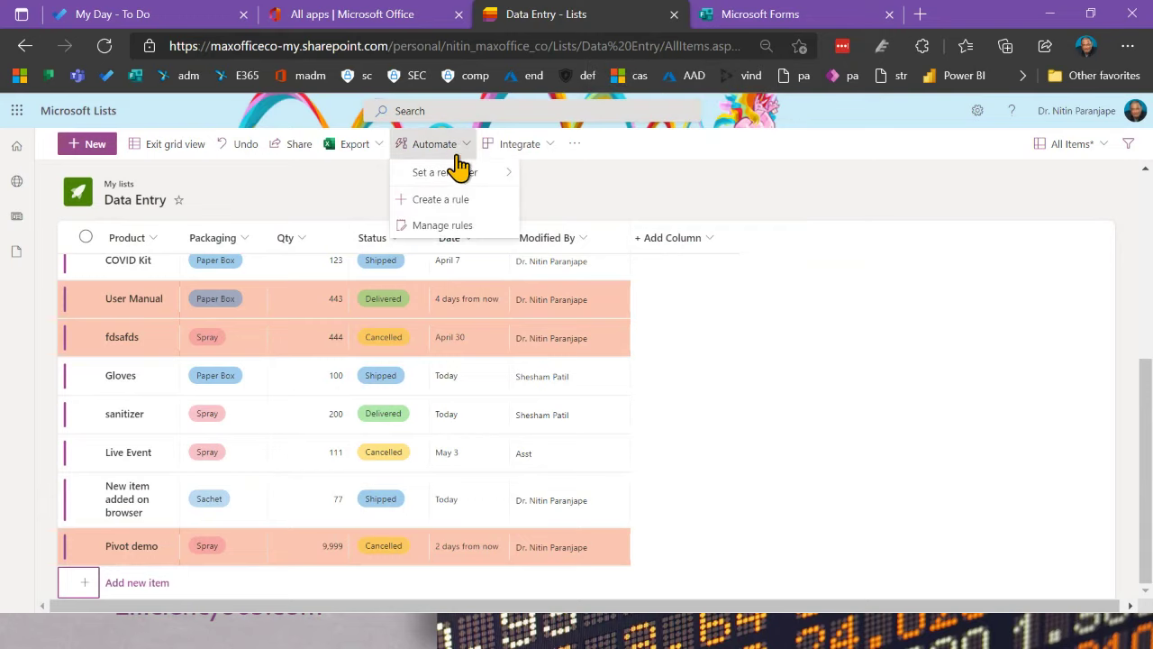
left_click(450, 200)
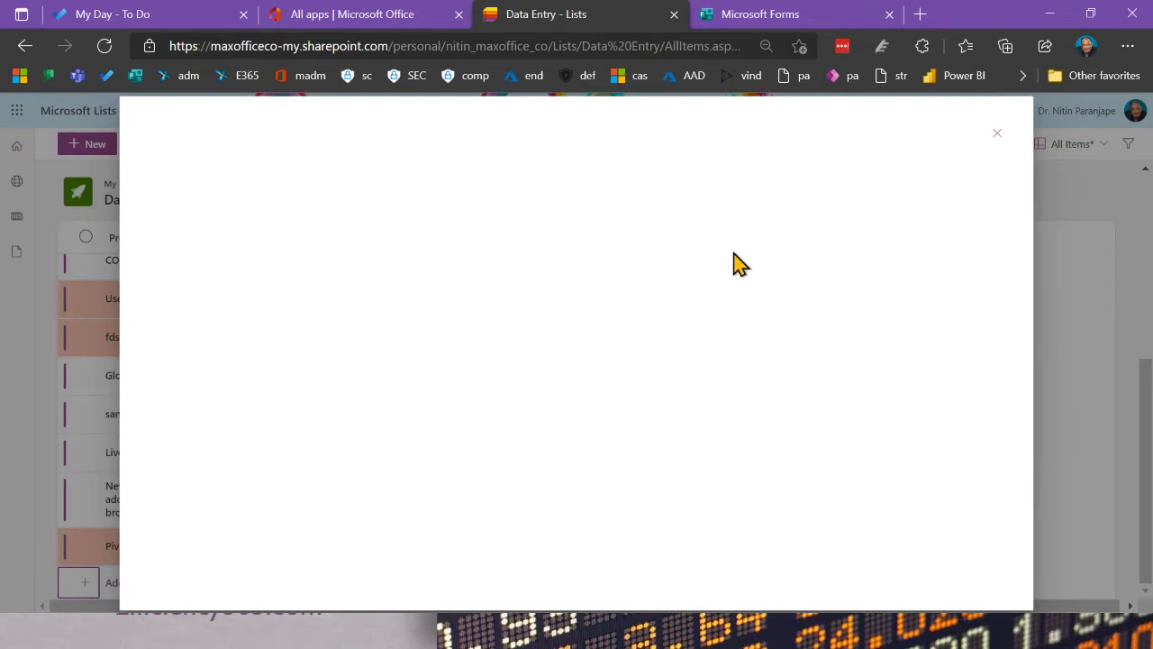
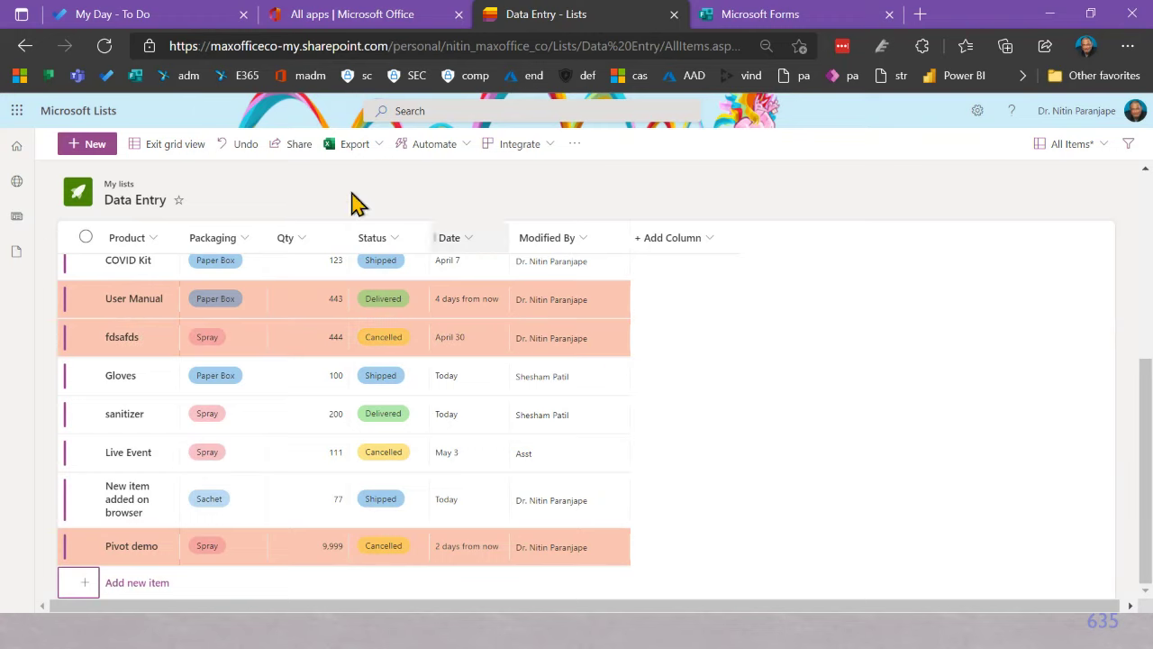
Step: Check the Automate menu, open the Power Automate flows page, then reopen Integrate on Data Entry
left_click(418, 148)
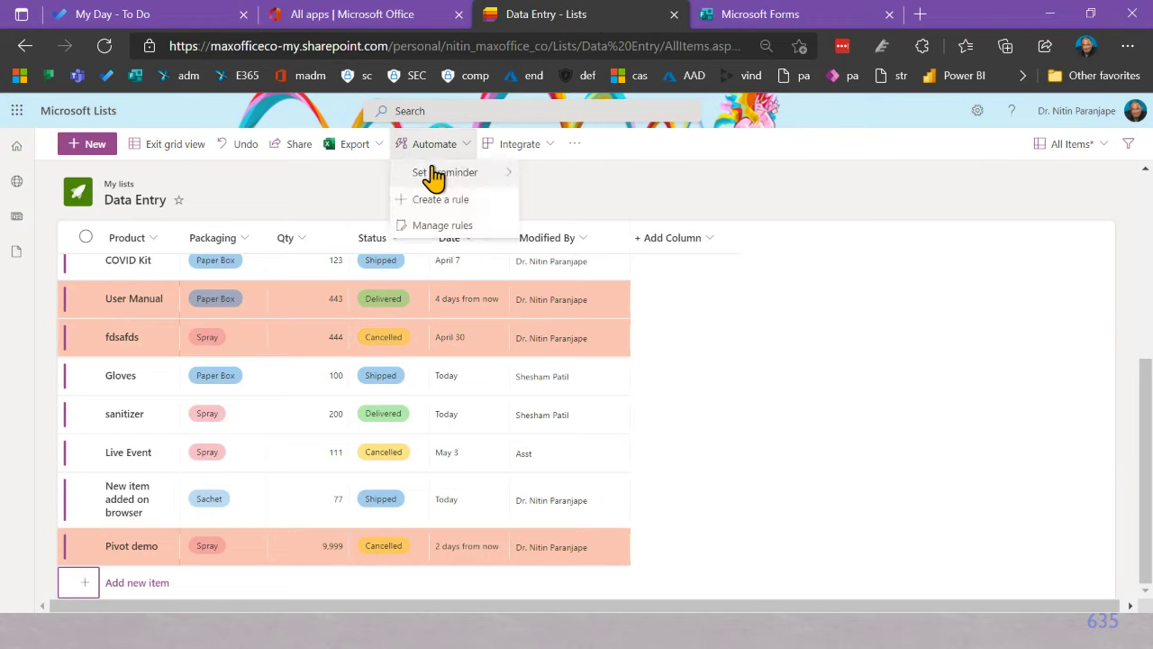
mouse_move(435, 178)
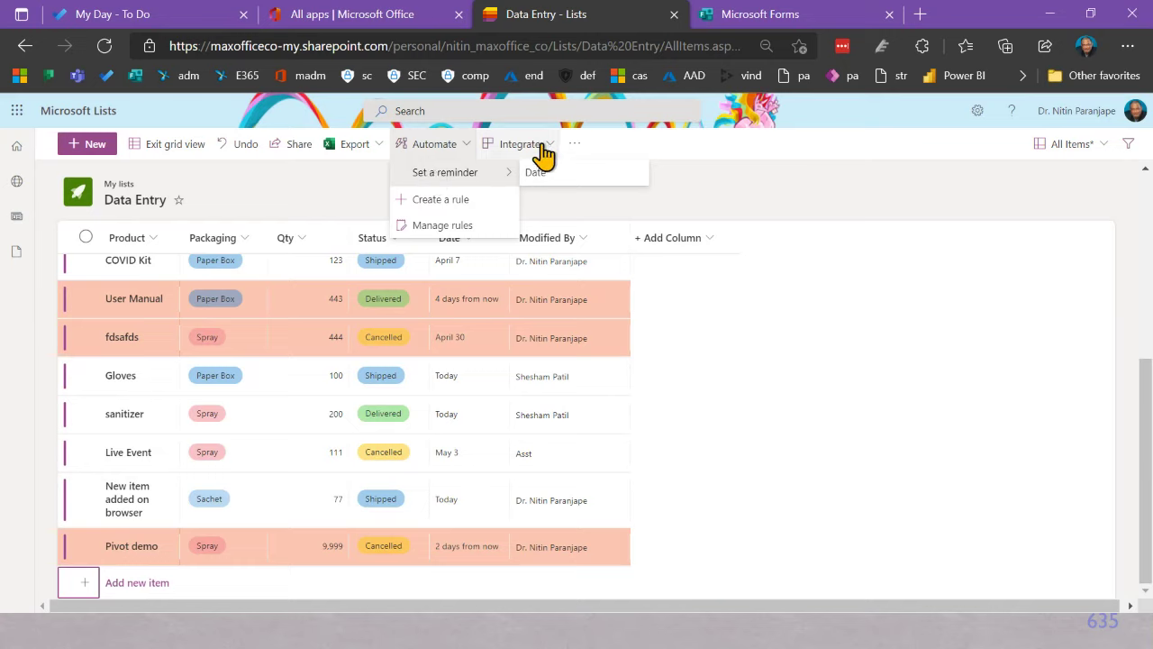
left_click(544, 153)
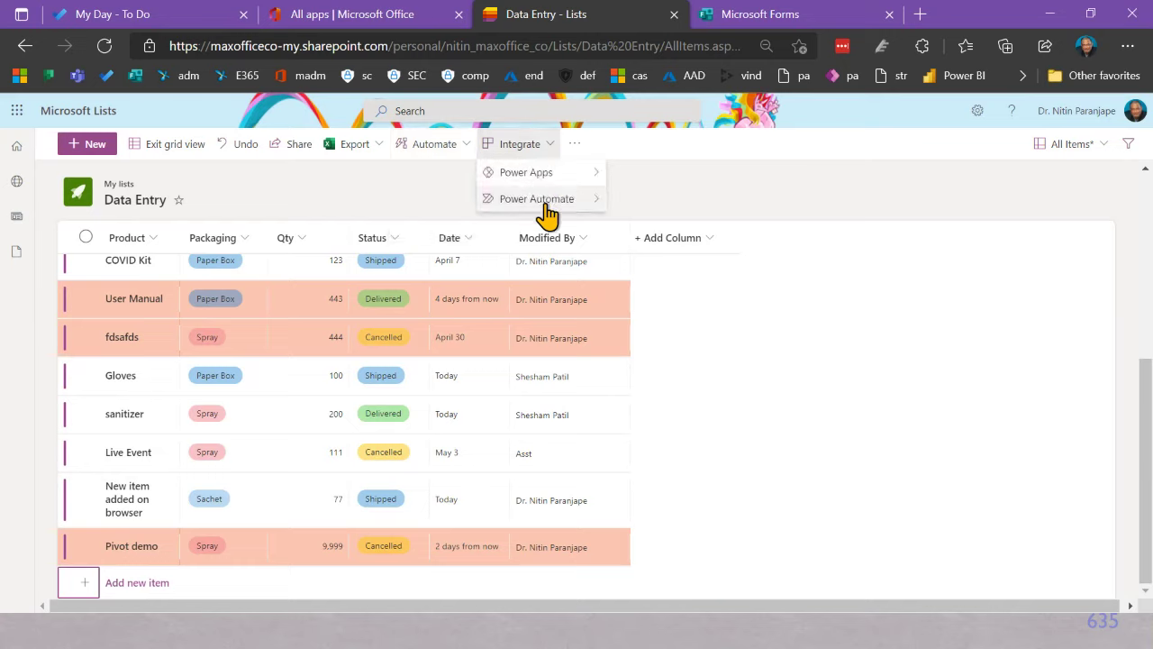
mouse_move(547, 214)
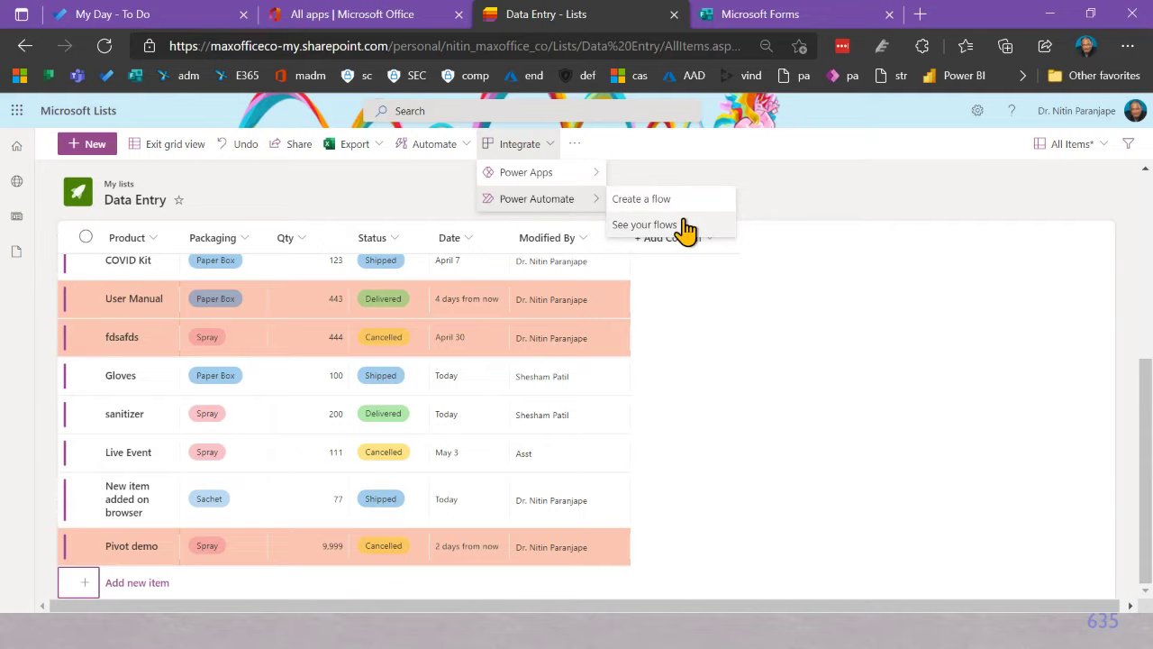
left_click(644, 225)
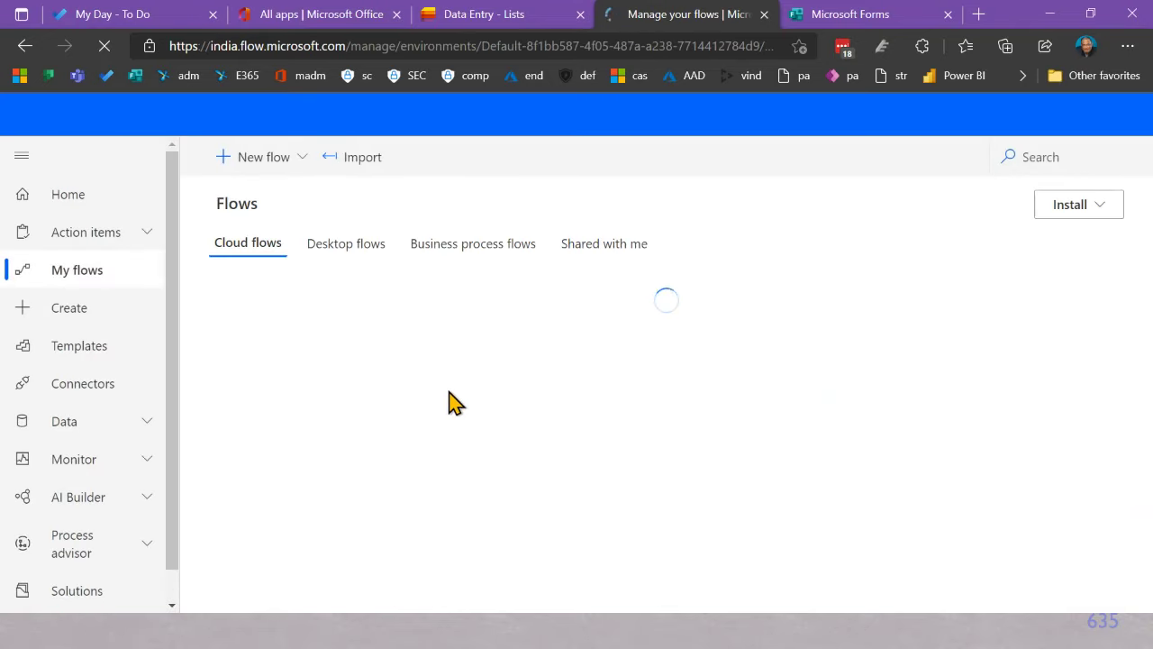
left_click(508, 16)
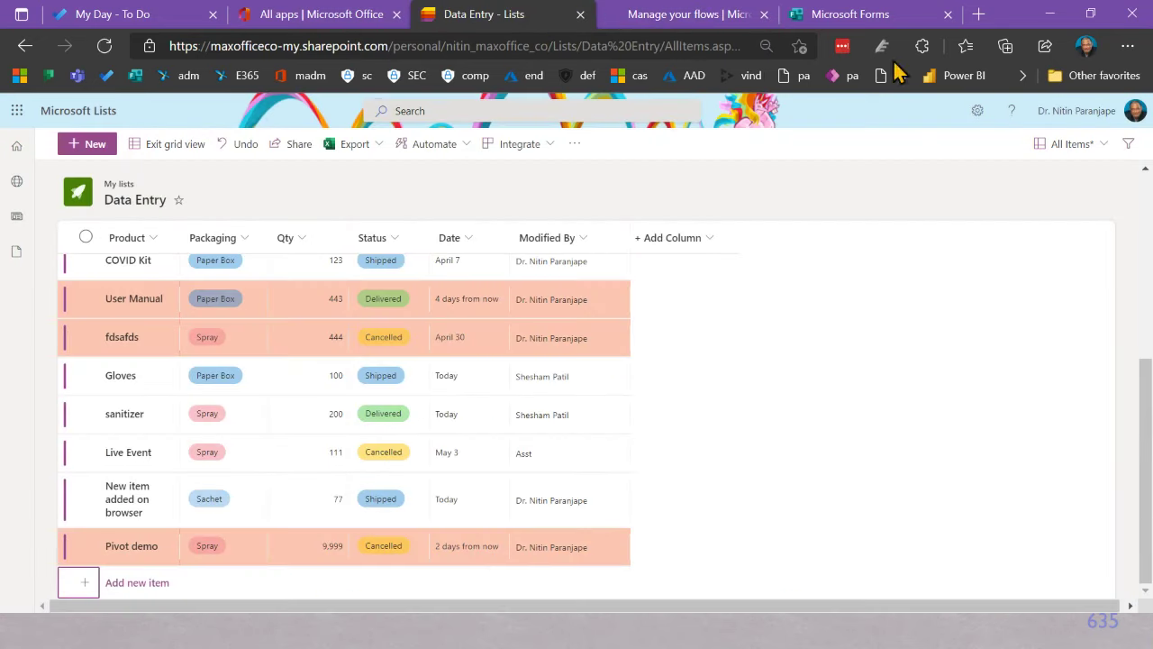
left_click(541, 148)
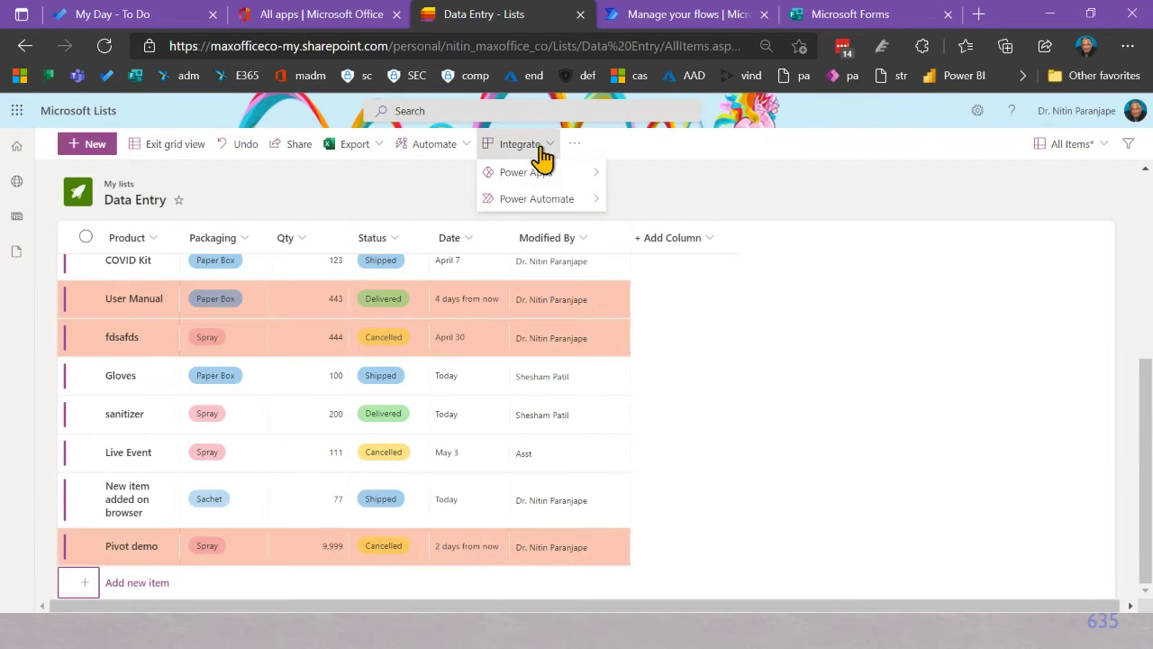
Step: Start a new Power Automate flow for Data Entry, zoom in, and browse the templates
mouse_move(541, 197)
left_click(636, 194)
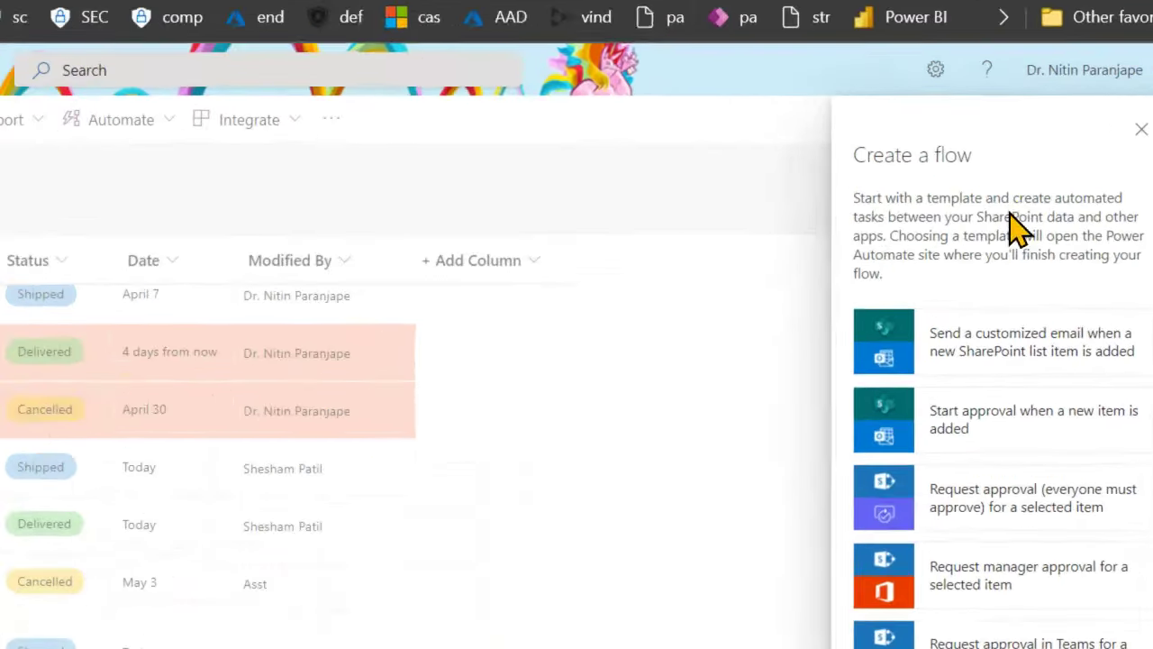
key("ctrl+plus")
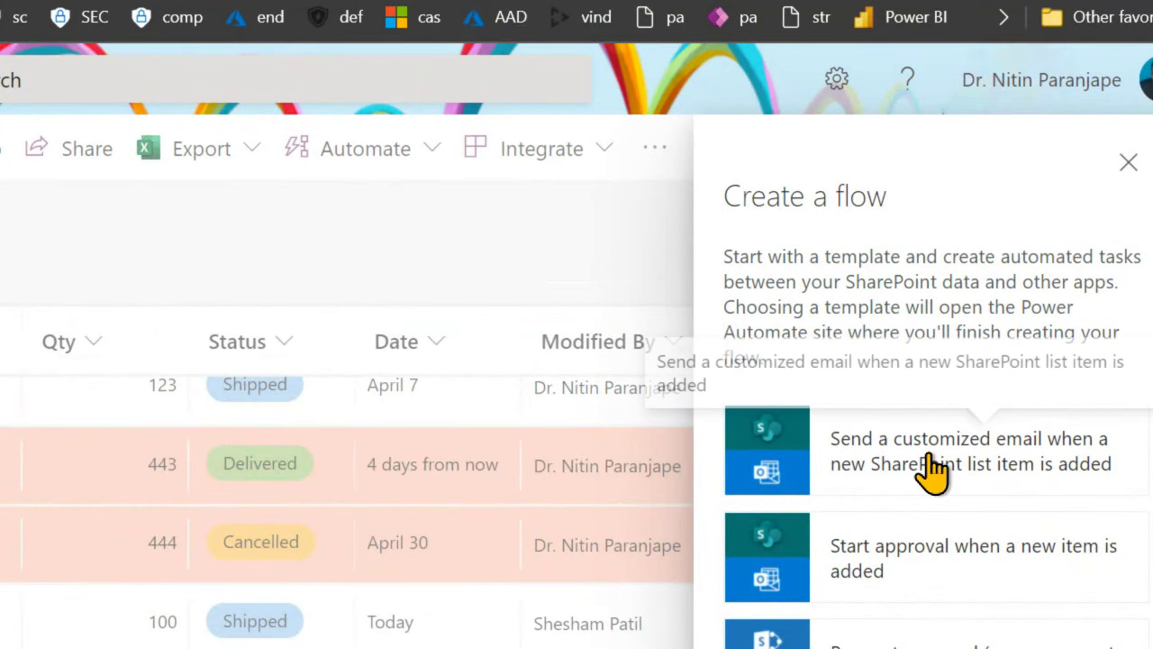
scroll(937, 461, "down", 2)
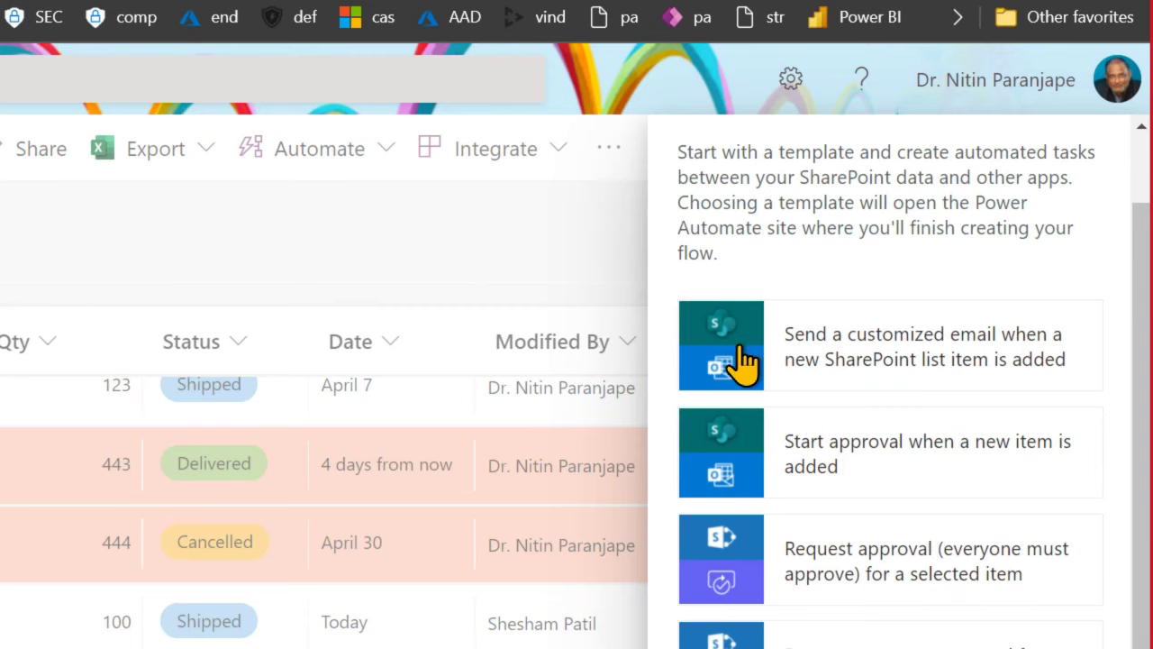
scroll(747, 592, "down", 3)
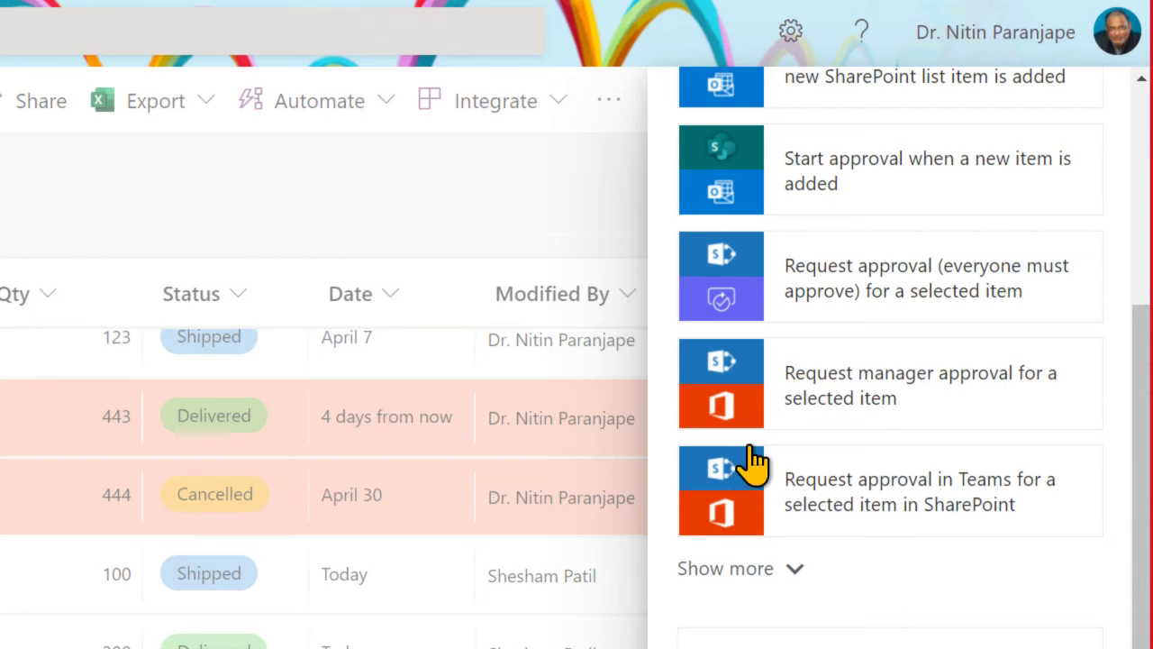
scroll(775, 424, "up", 3)
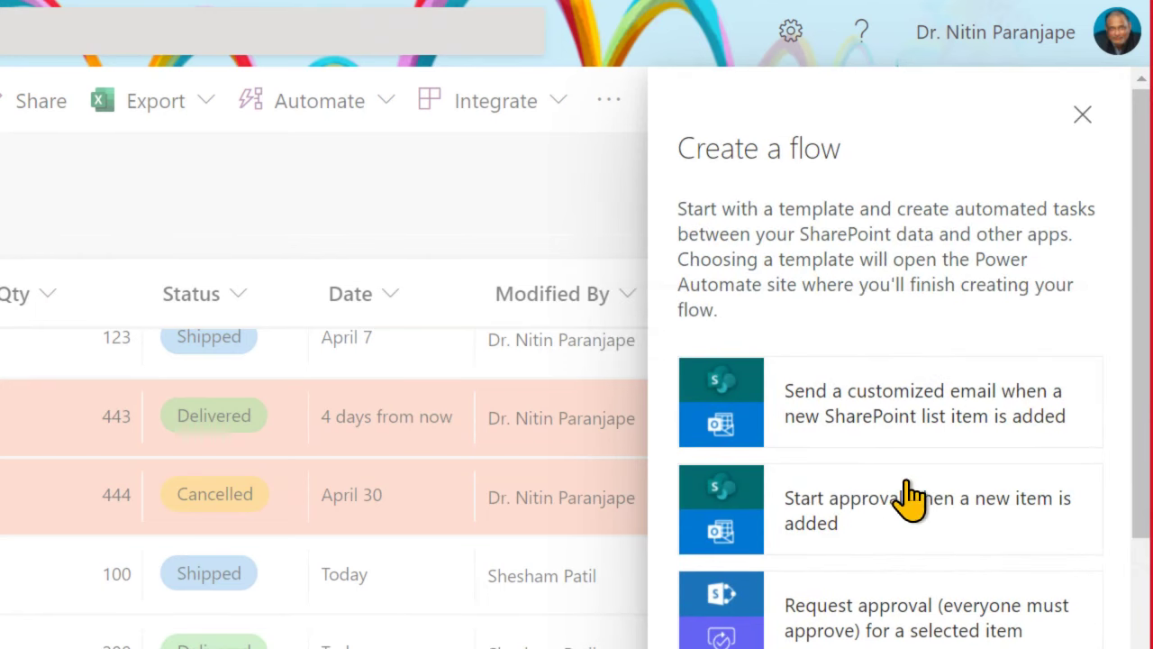
scroll(910, 495, "down", 2)
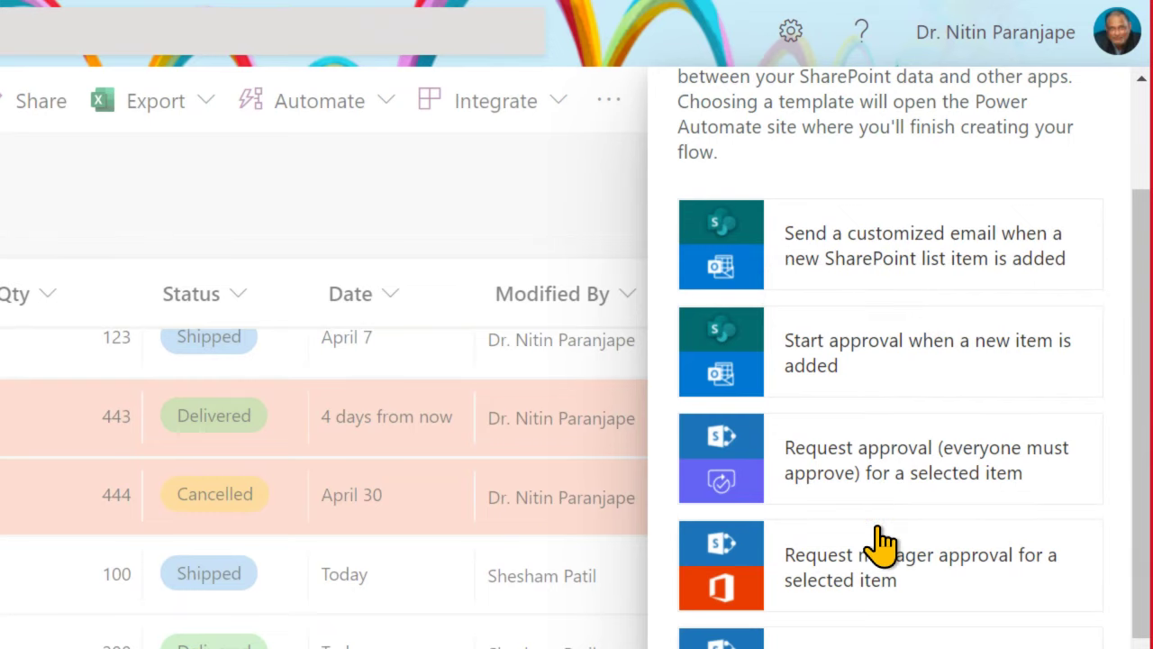
scroll(878, 541, "down", 2)
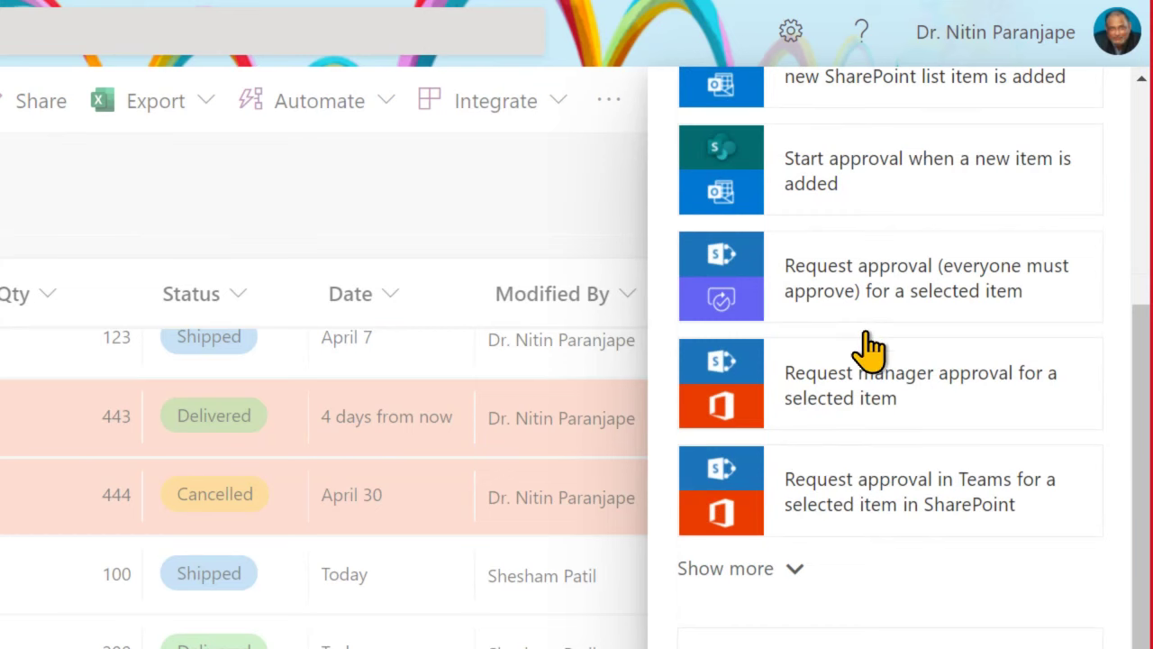
Step: Expand the full template list with Show more, revealing Slack, Planner, Trello and email templates
left_click(782, 569)
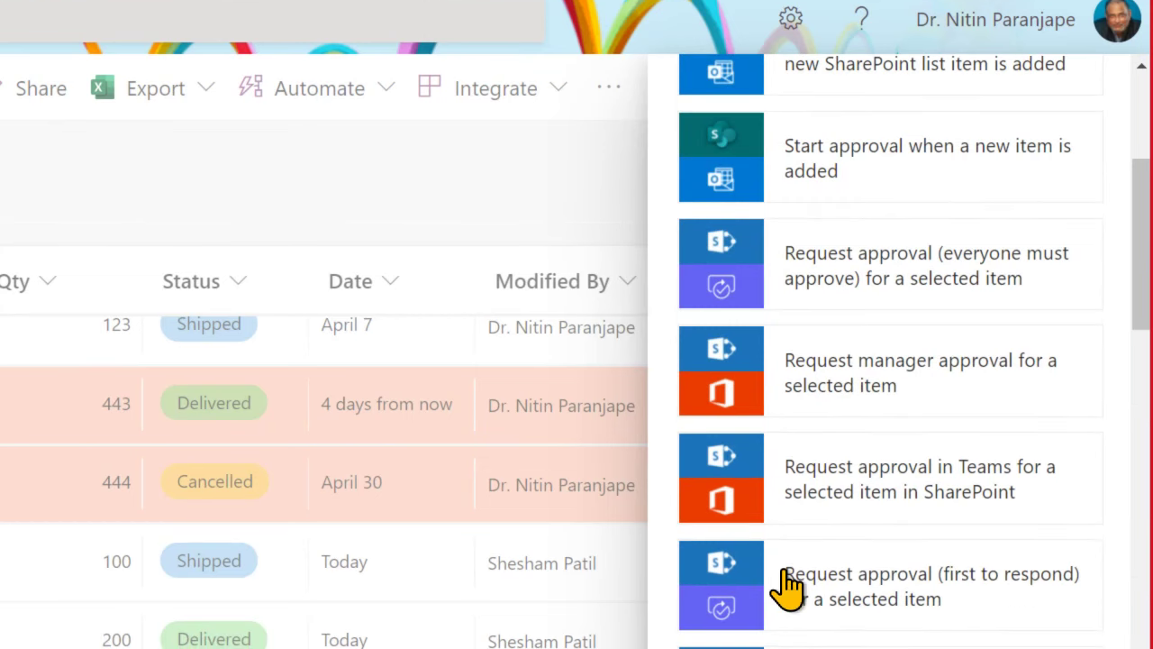
scroll(896, 540, "down", 4)
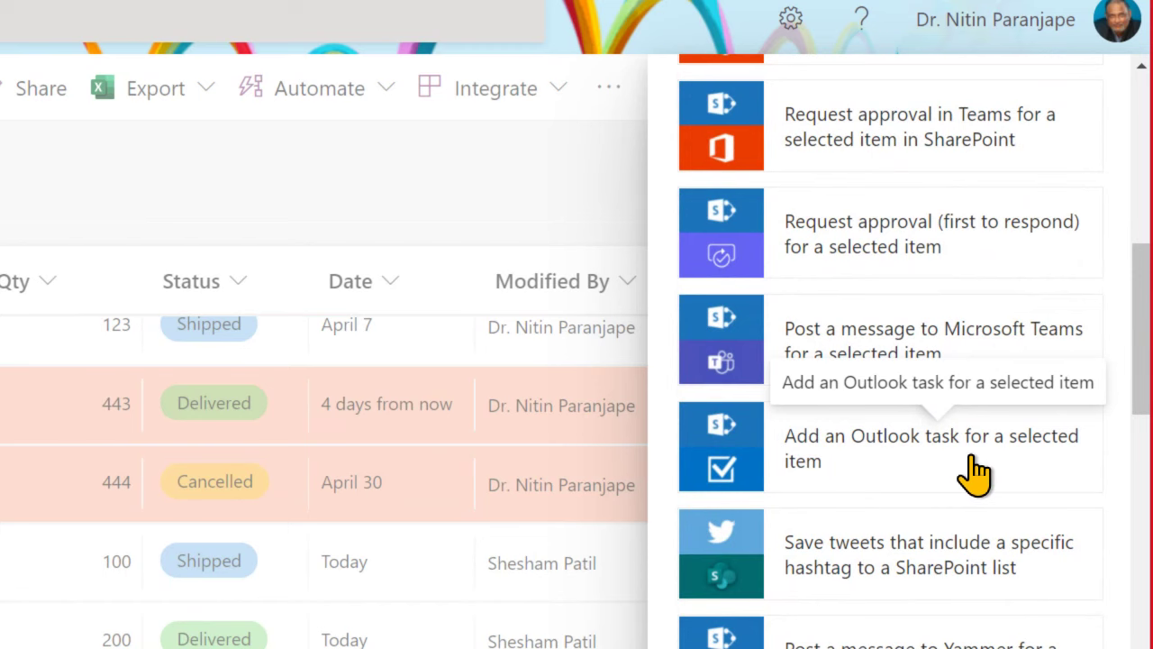
scroll(977, 471, "down", 3)
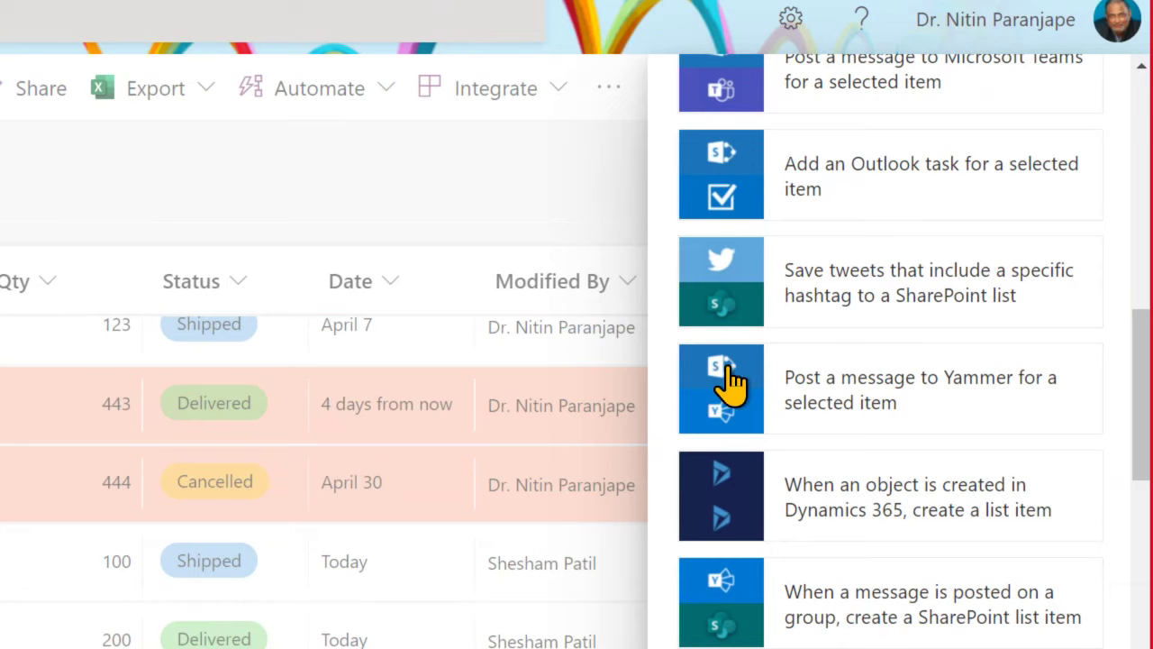
scroll(893, 422, "down", 3)
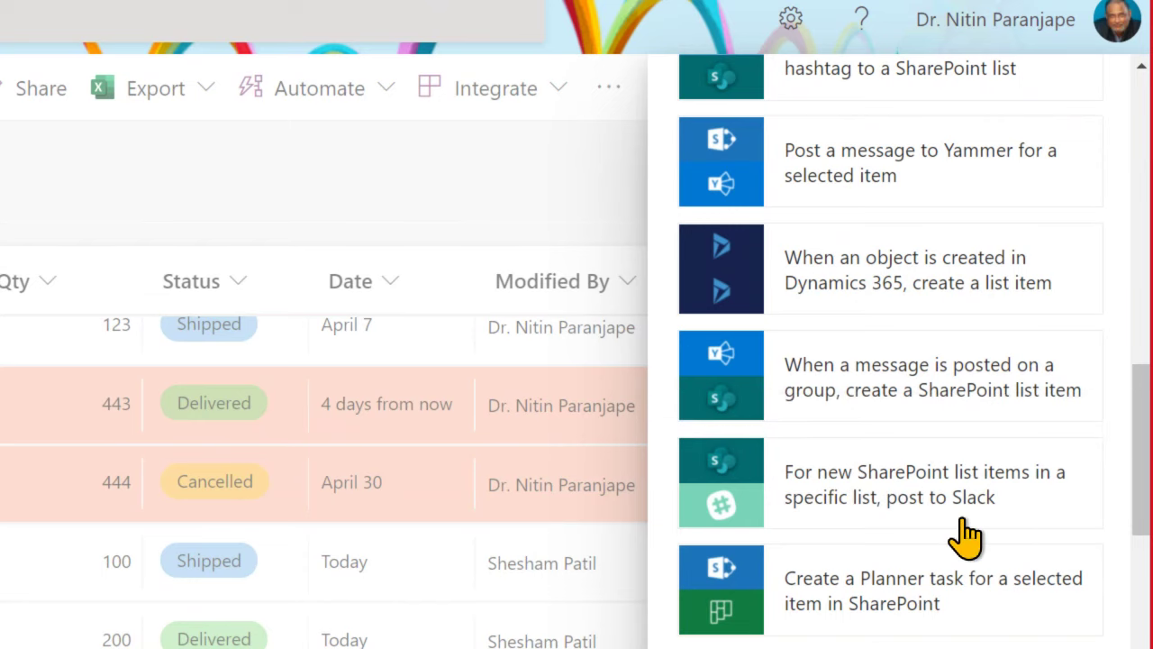
scroll(965, 535, "down", 3)
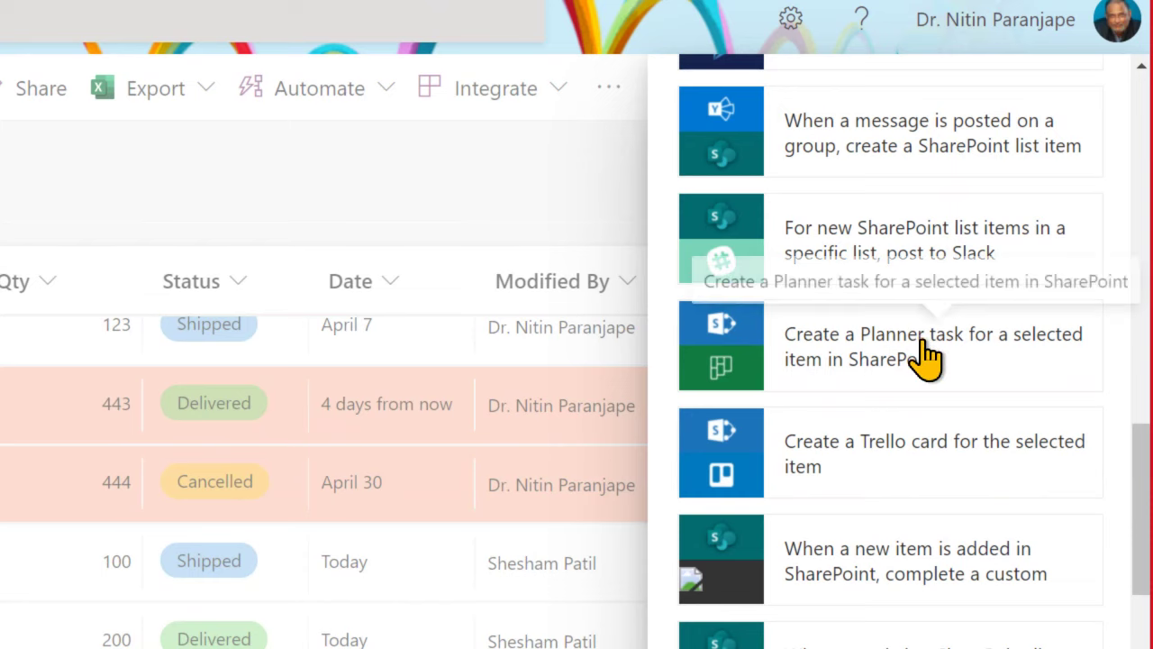
scroll(922, 357, "down", 1)
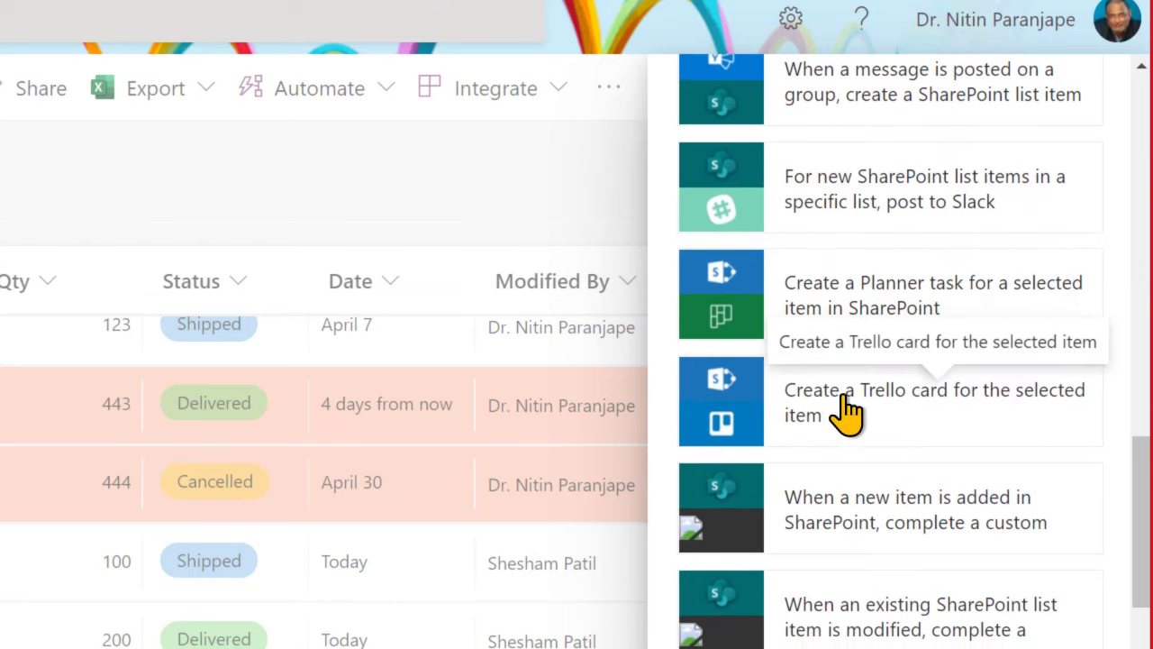
scroll(879, 435, "down", 2)
scroll(882, 441, "down", 4)
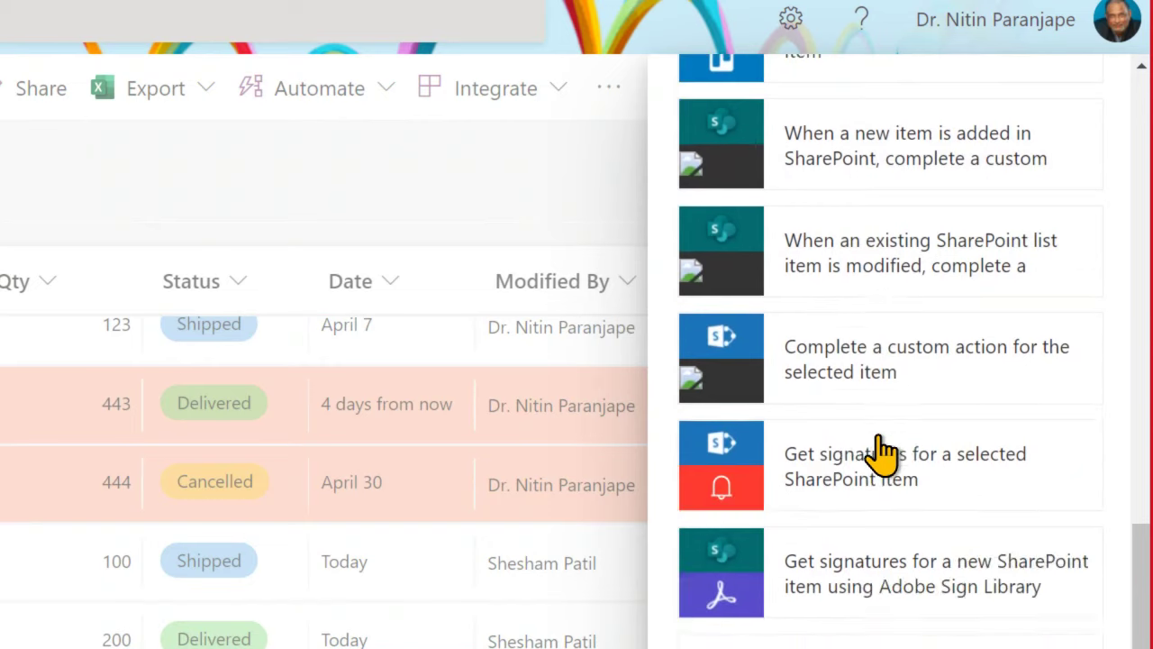
scroll(881, 446, "up", 15)
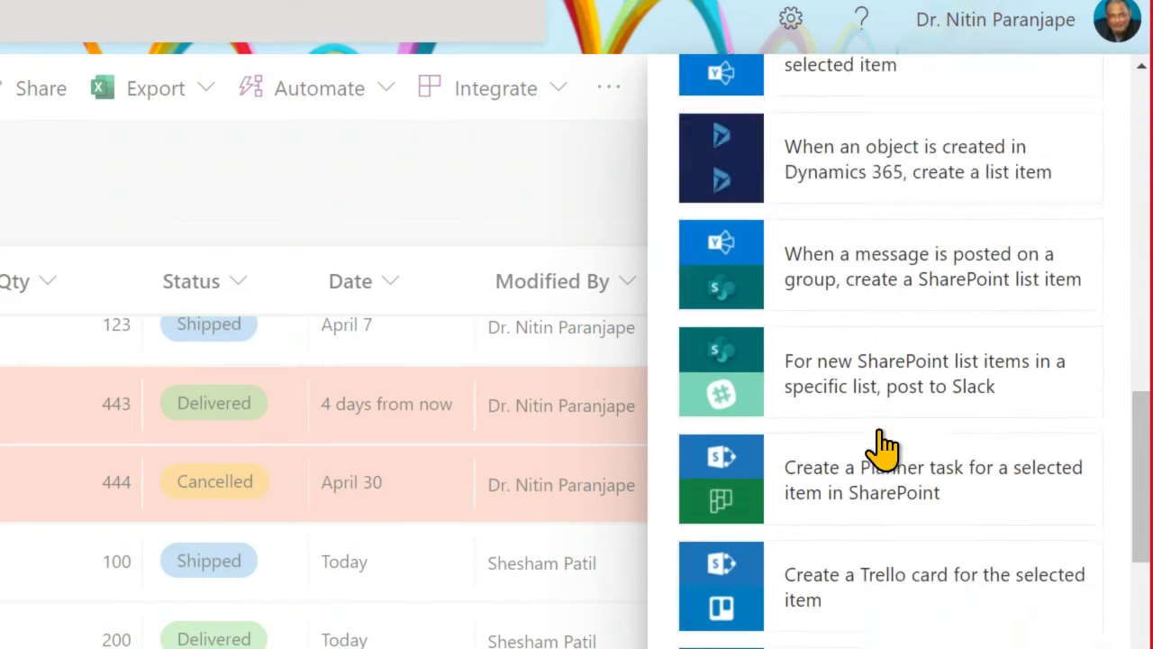
scroll(881, 440, "up", 3)
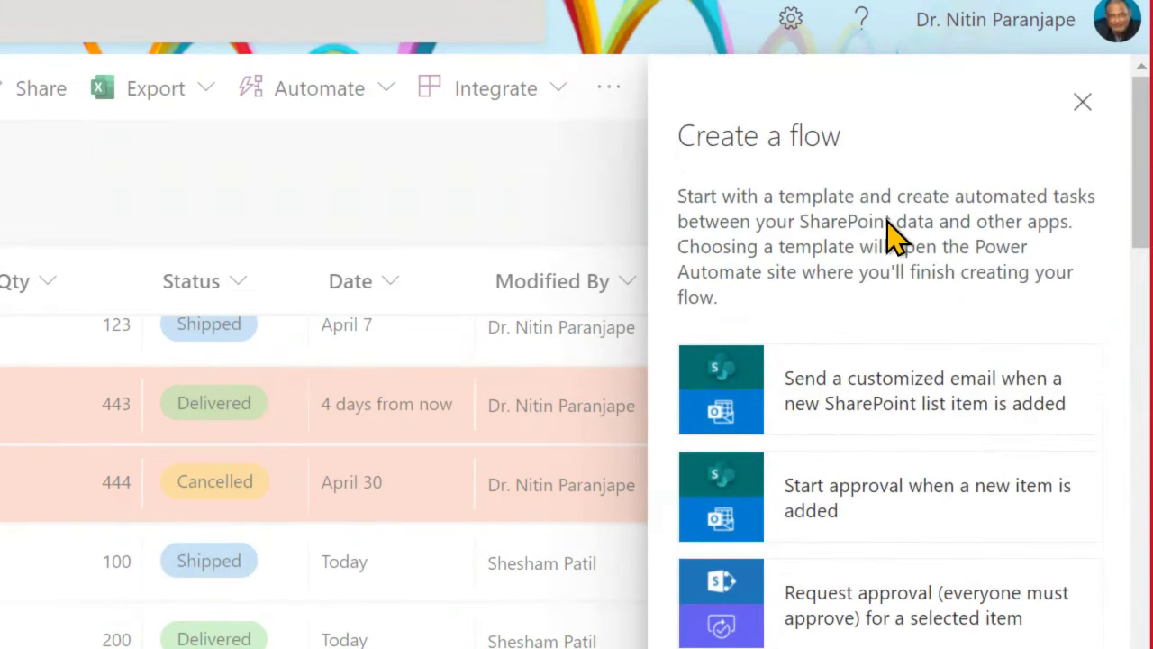
Step: Create a flow from 'Send a customized email when a new SharePoint list item is added' and edit it
left_click(896, 413)
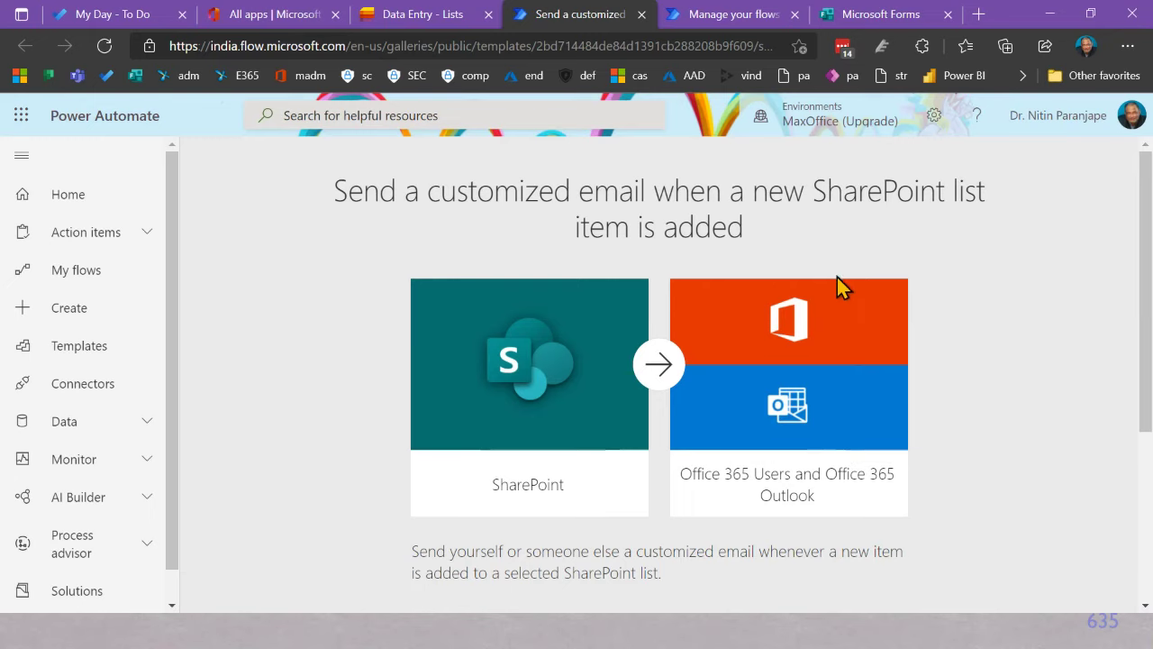
scroll(806, 446, "down", 3)
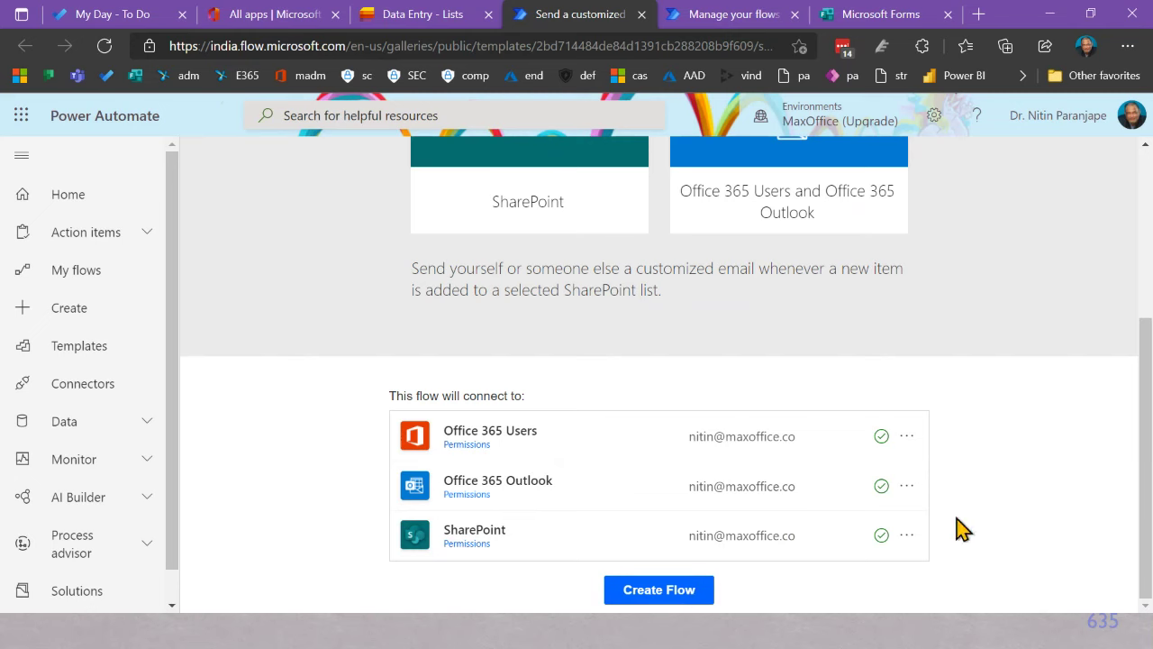
scroll(962, 530, "up", 3)
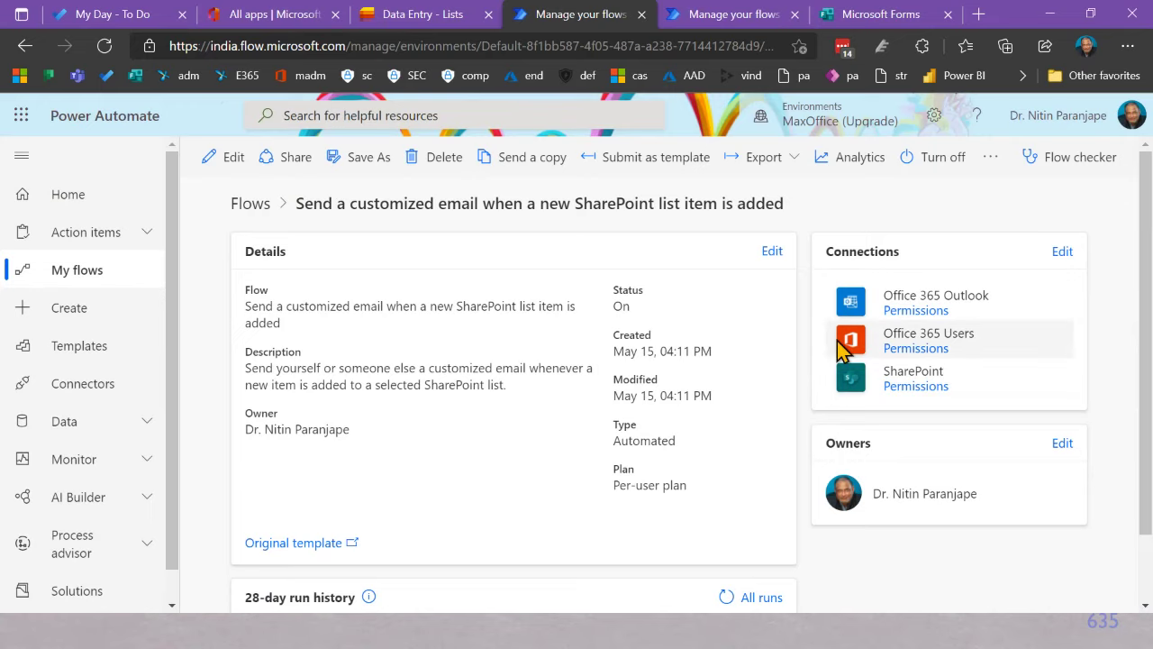
left_click(221, 157)
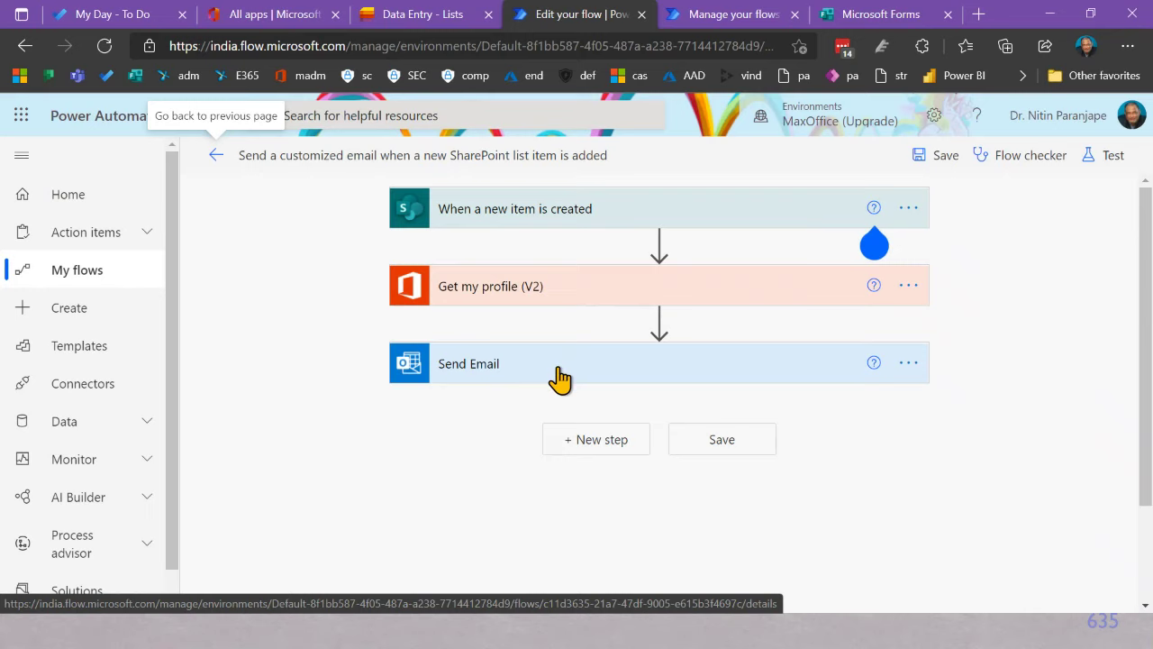
Step: Review the new-item trigger, keeping the Data Entry list, and expand Get my profile (V2)
left_click(621, 223)
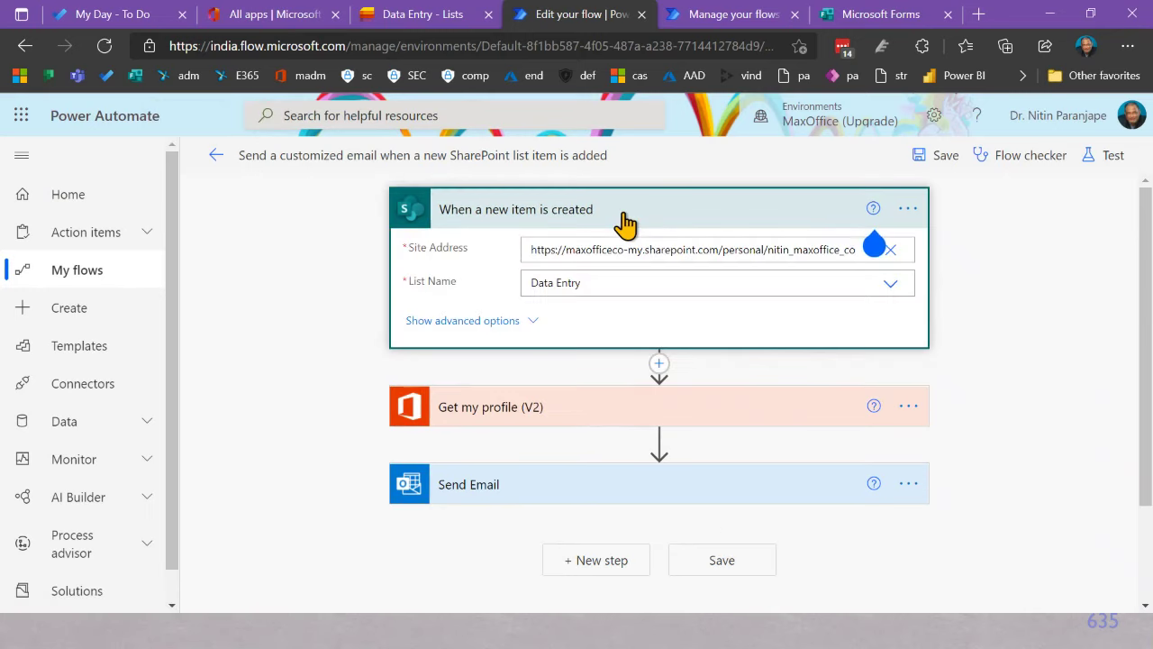
left_click(883, 291)
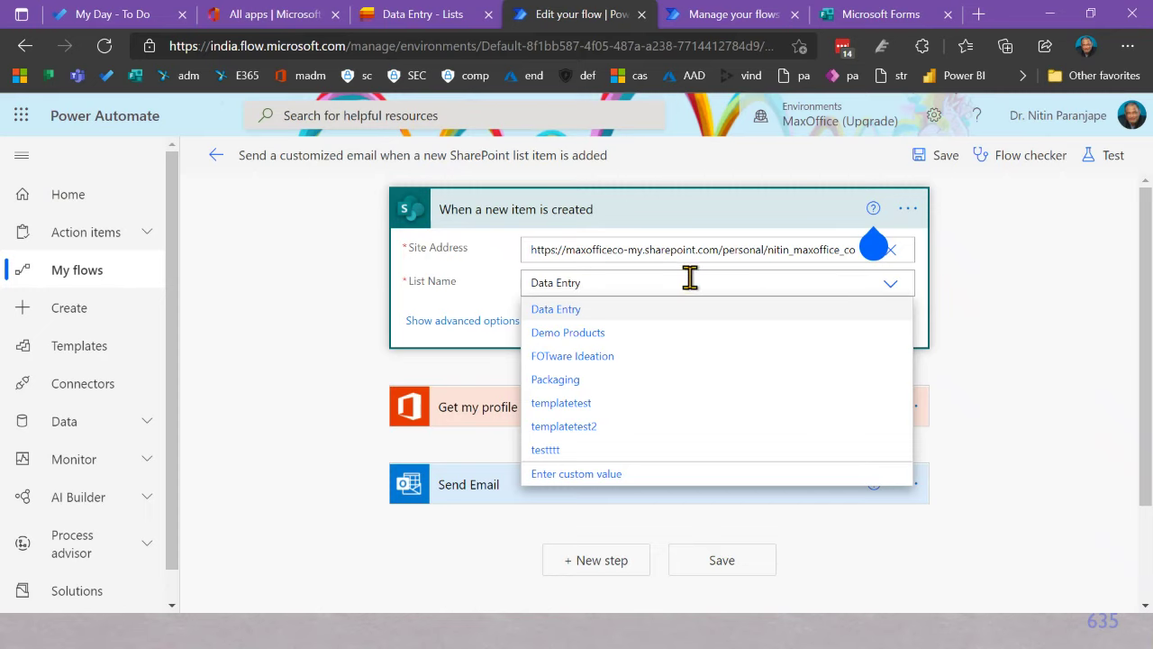
left_click(431, 373)
left_click(642, 408)
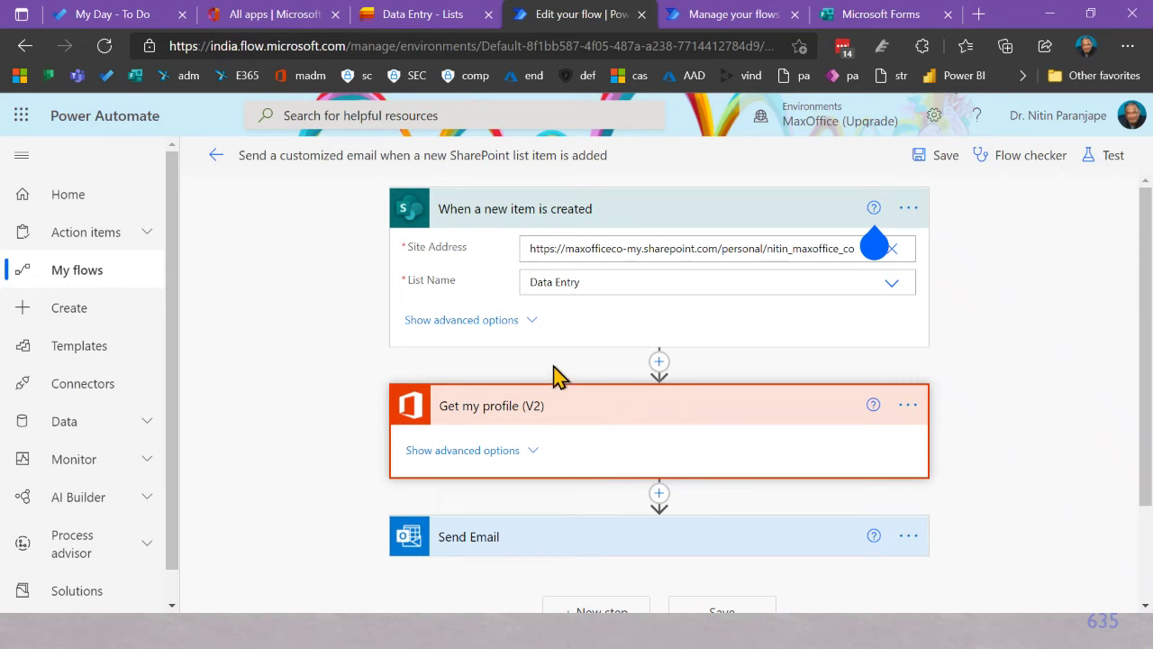
Step: Limit the trigger's columns to the All Items view and expand the Send Email step
left_click(534, 324)
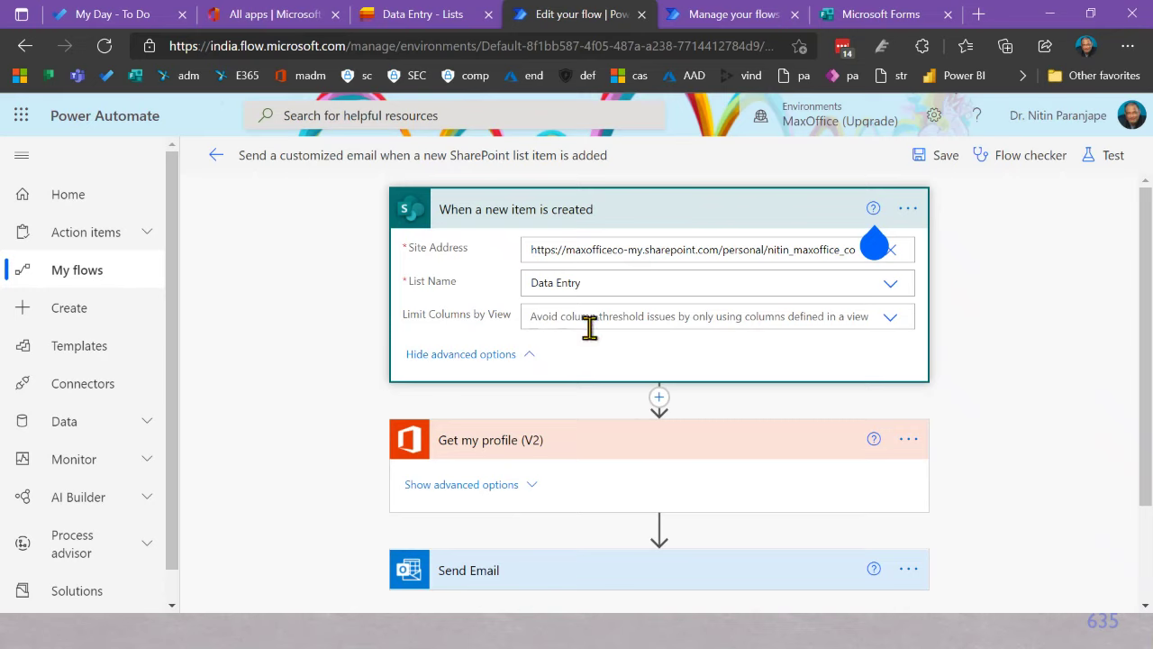
left_click(896, 321)
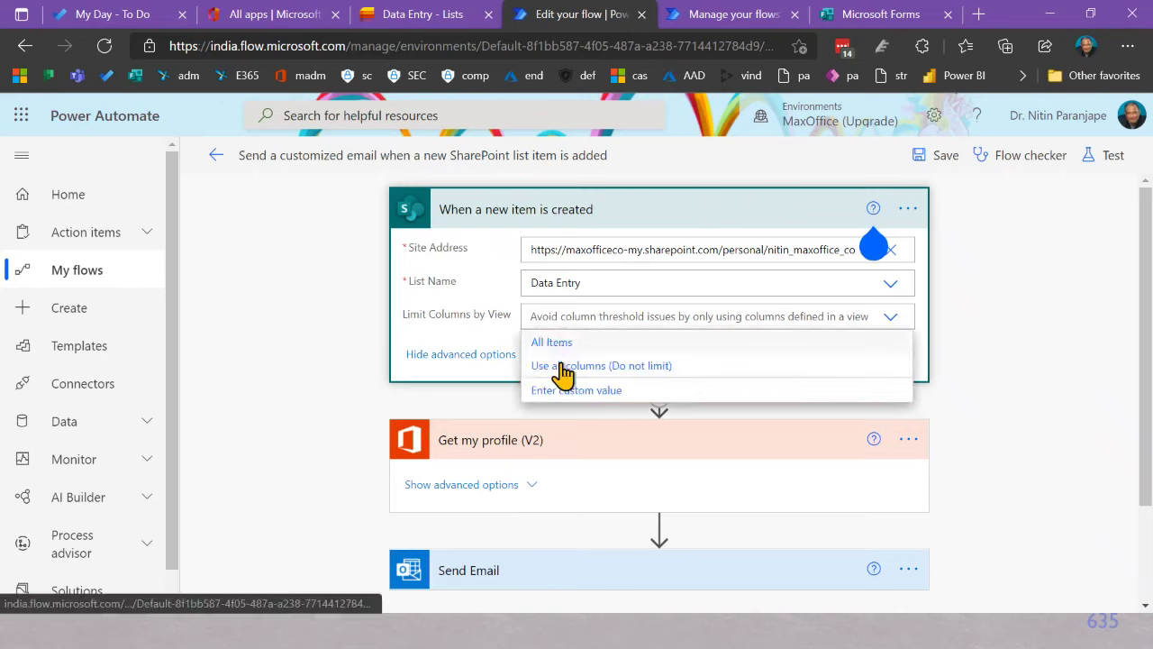
left_click(540, 342)
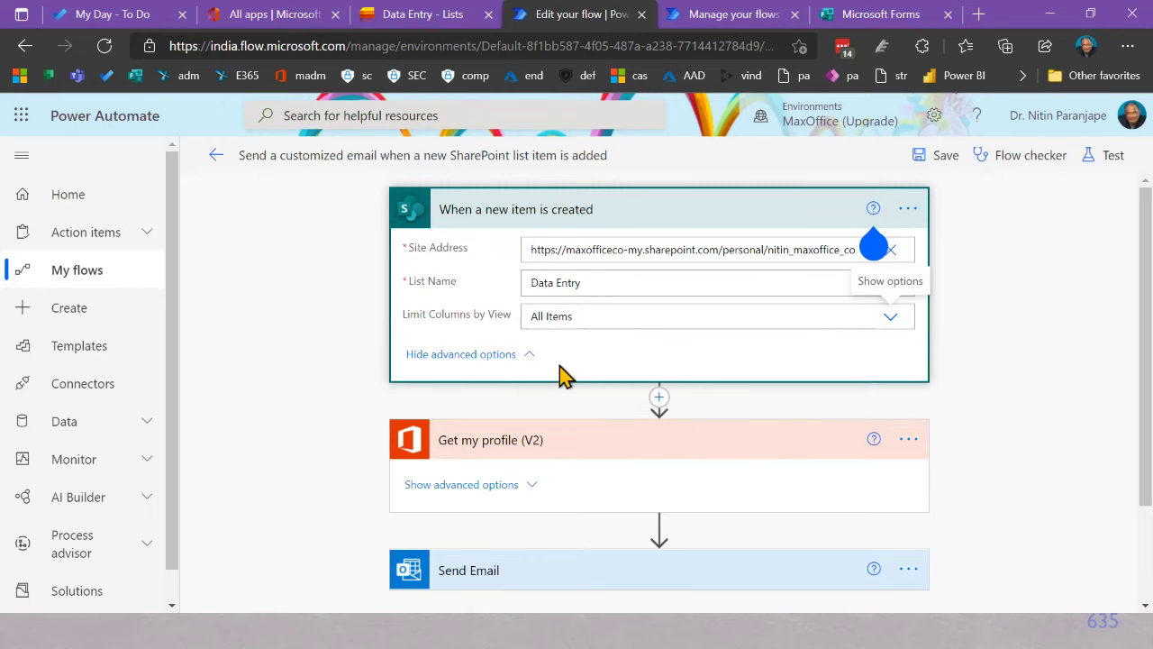
scroll(590, 380, "down", 3)
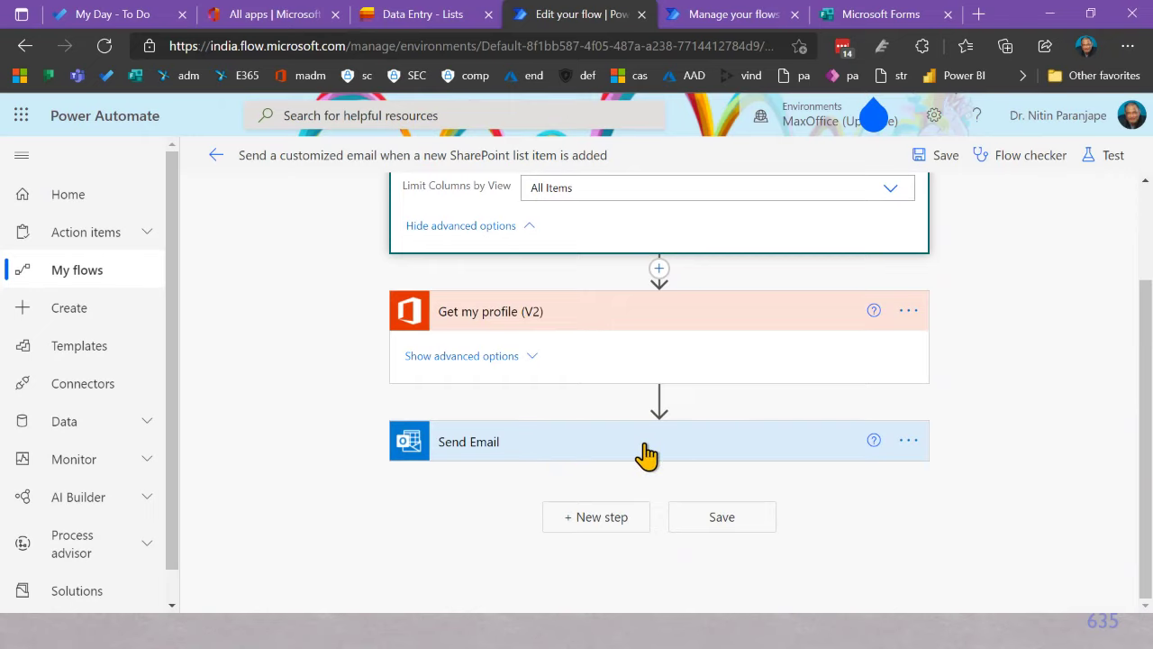
left_click(597, 441)
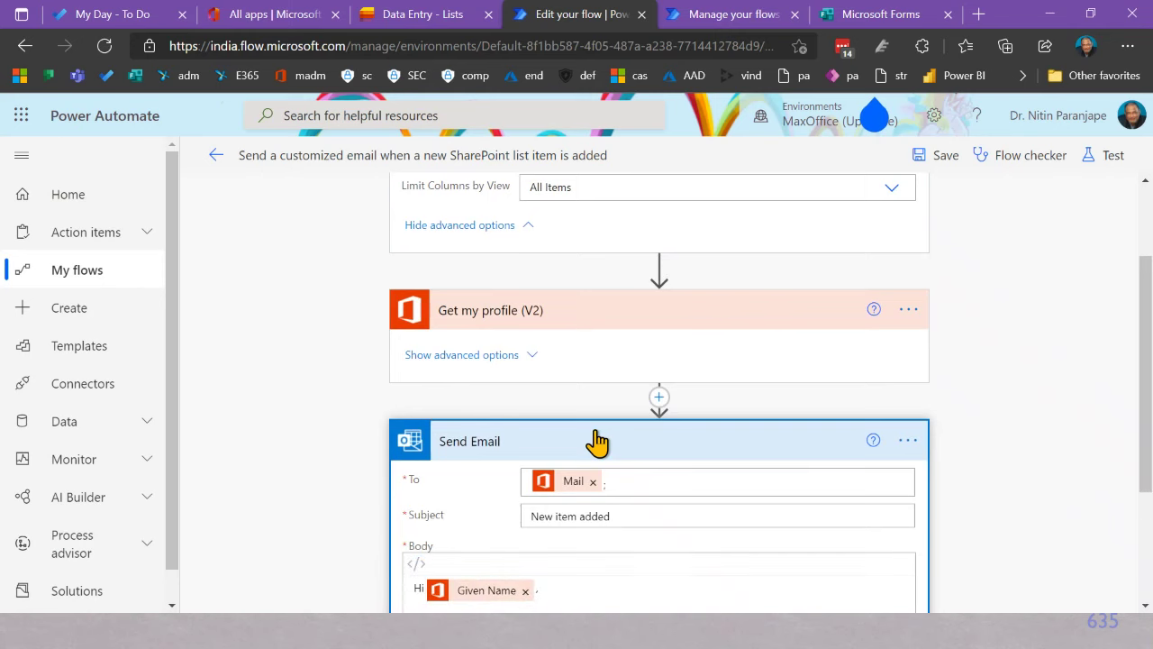
scroll(595, 446, "down", 3)
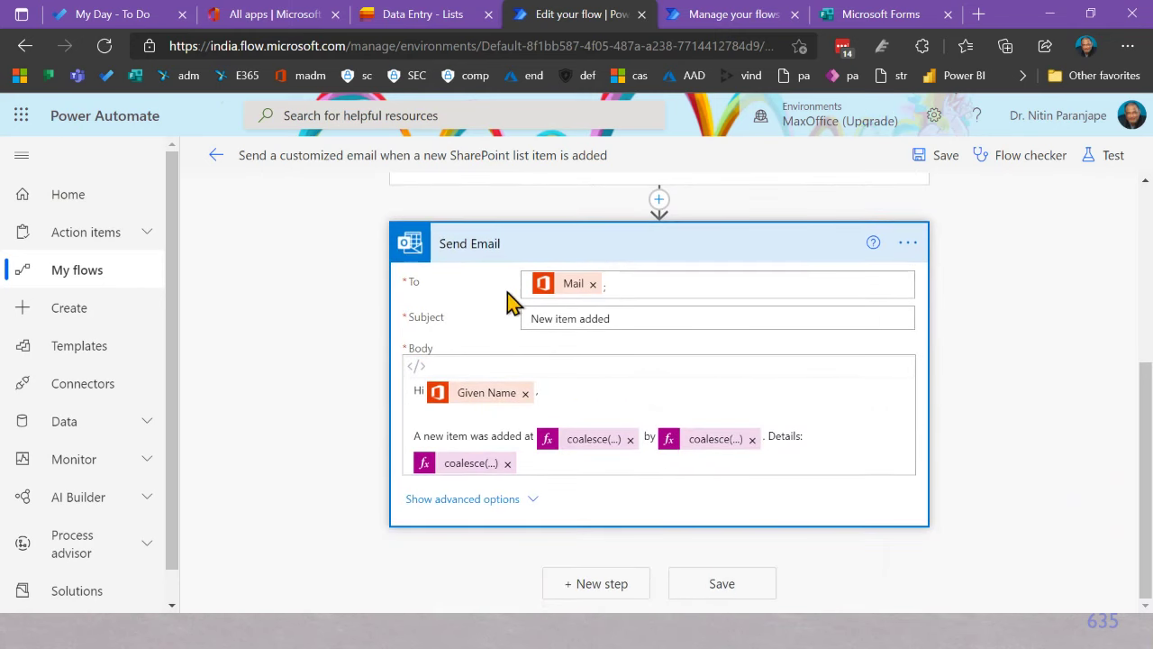
scroll(589, 210, "up", 4)
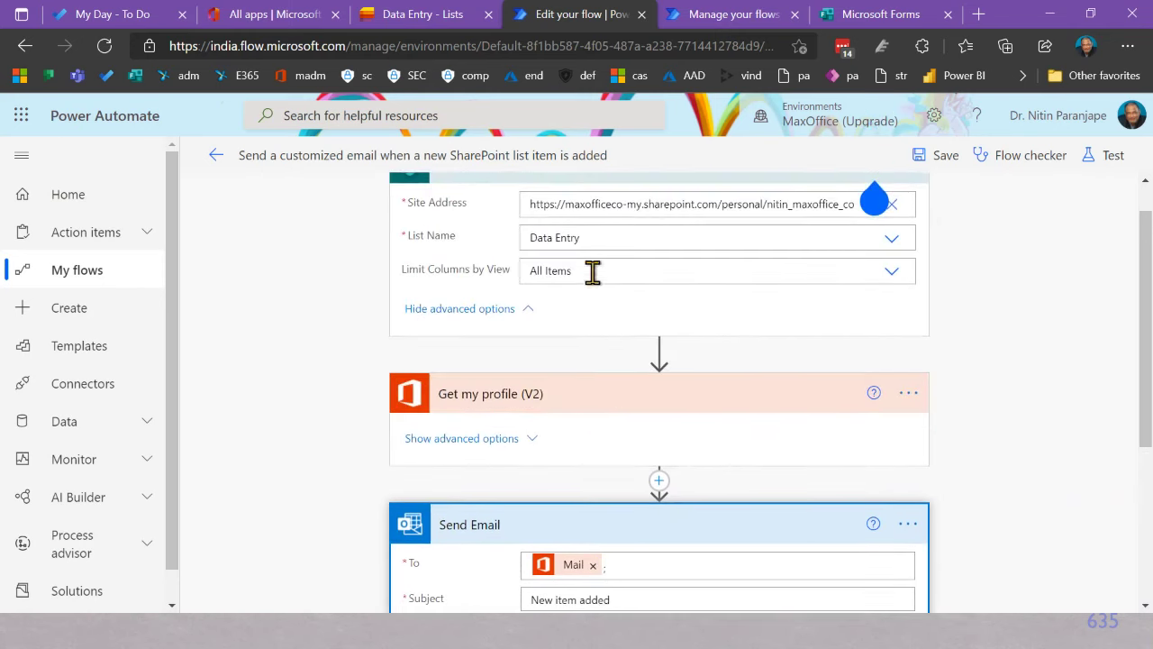
scroll(612, 531, "down", 3)
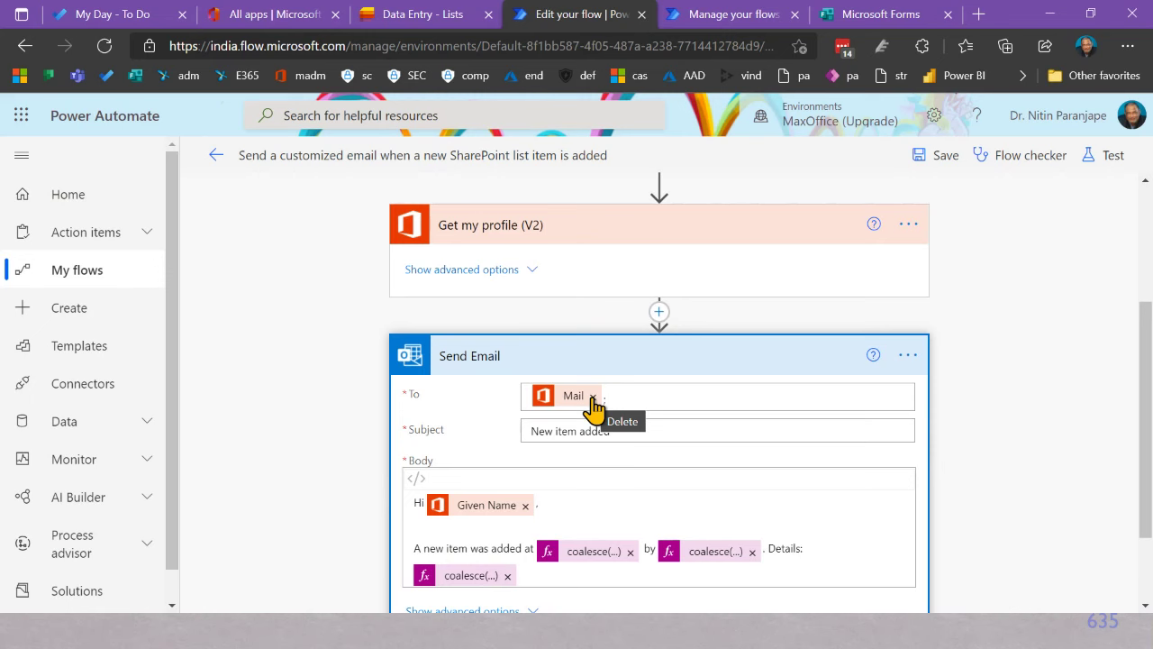
Step: Address the email to the assistant's typed address plus Mail, and extend the subject to 'New item added notification for'
left_click(592, 397)
left_click(620, 394)
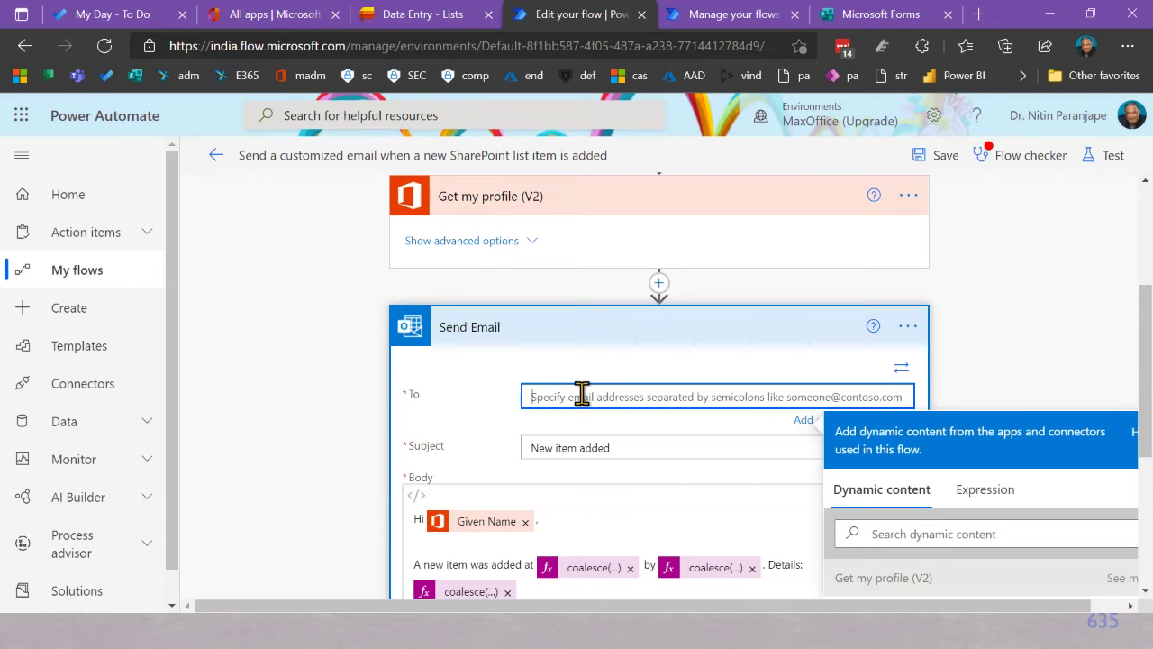
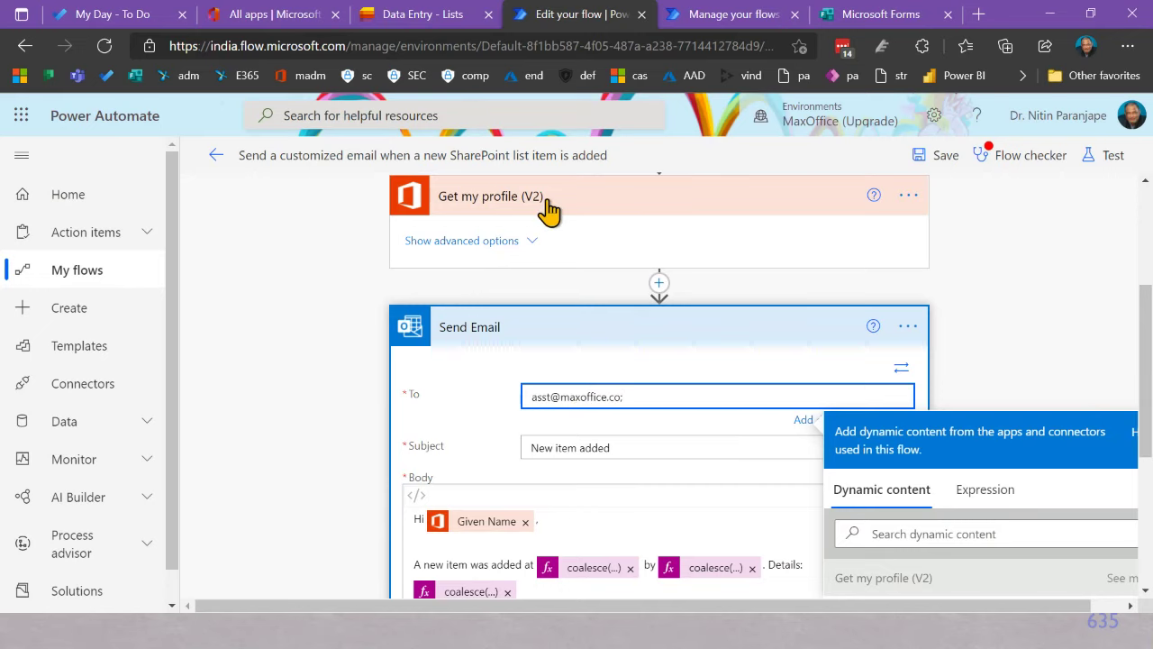
scroll(571, 235, "up", 2)
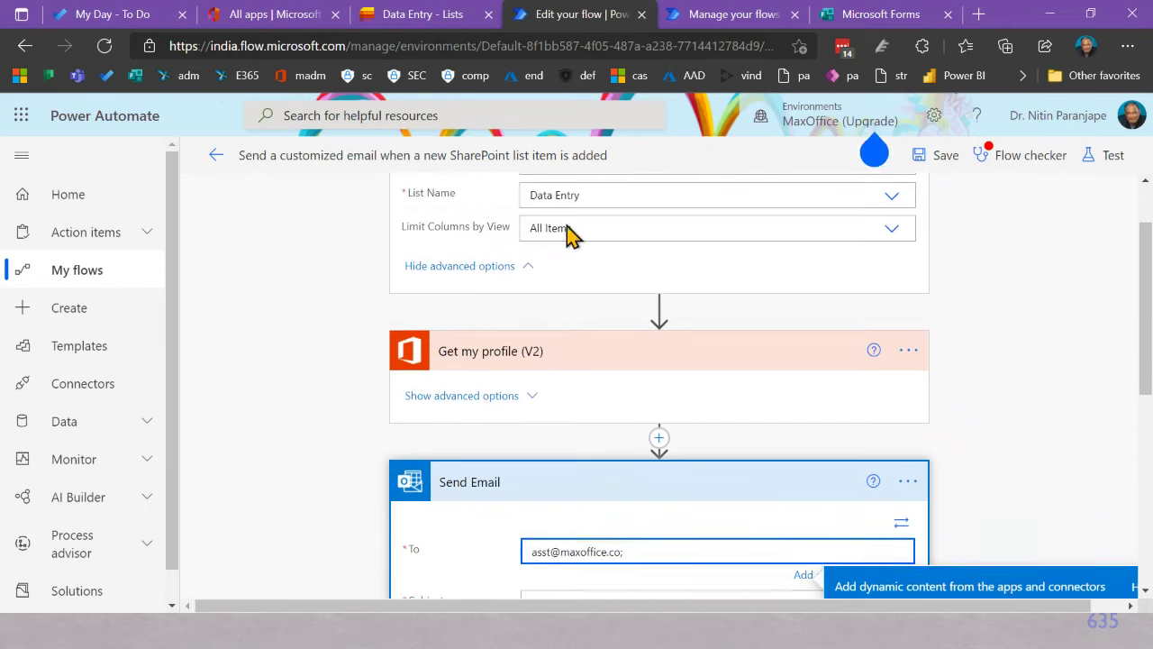
scroll(516, 210, "up", 1)
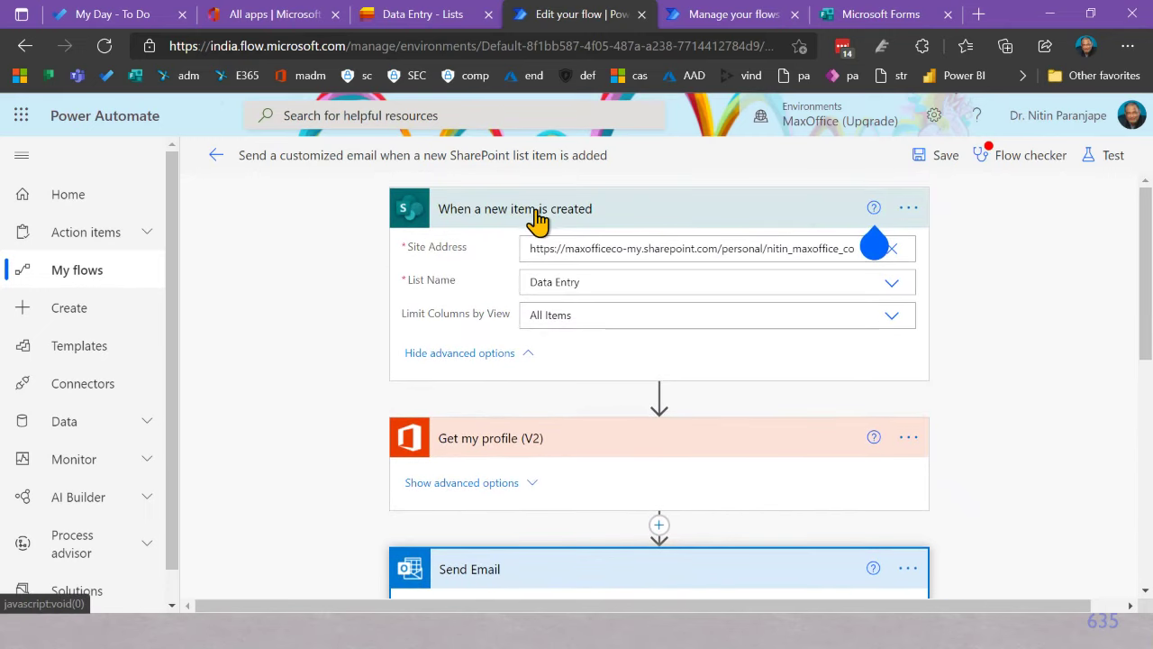
scroll(765, 352, "down", 2)
scroll(779, 362, "down", 4)
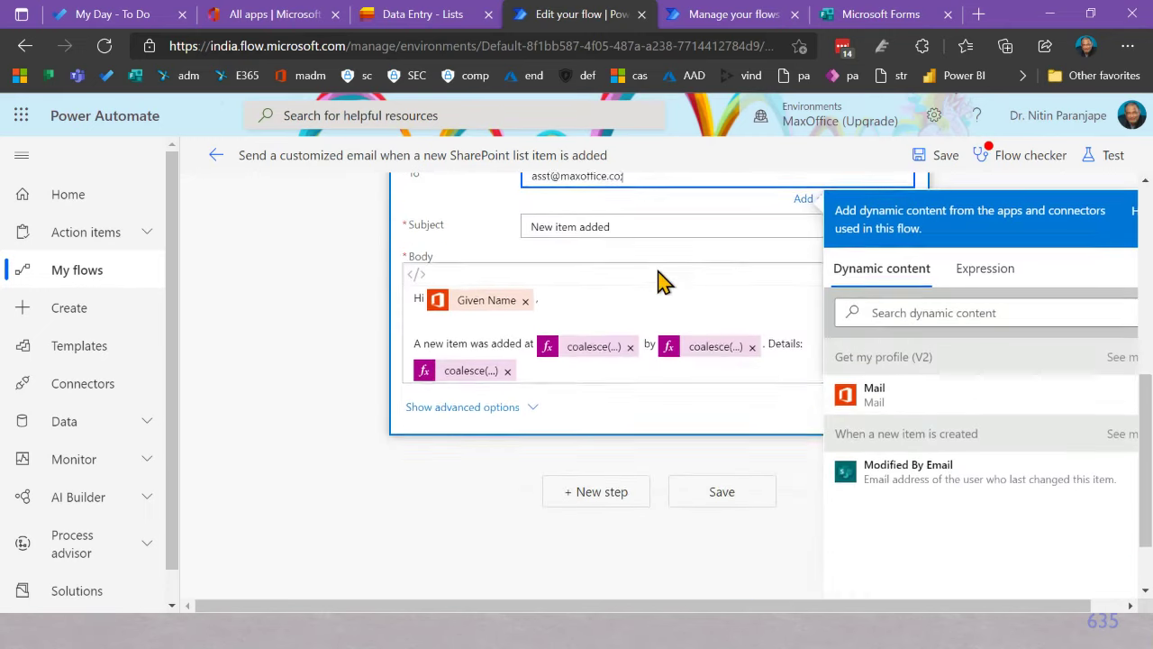
scroll(657, 282, "up", 3)
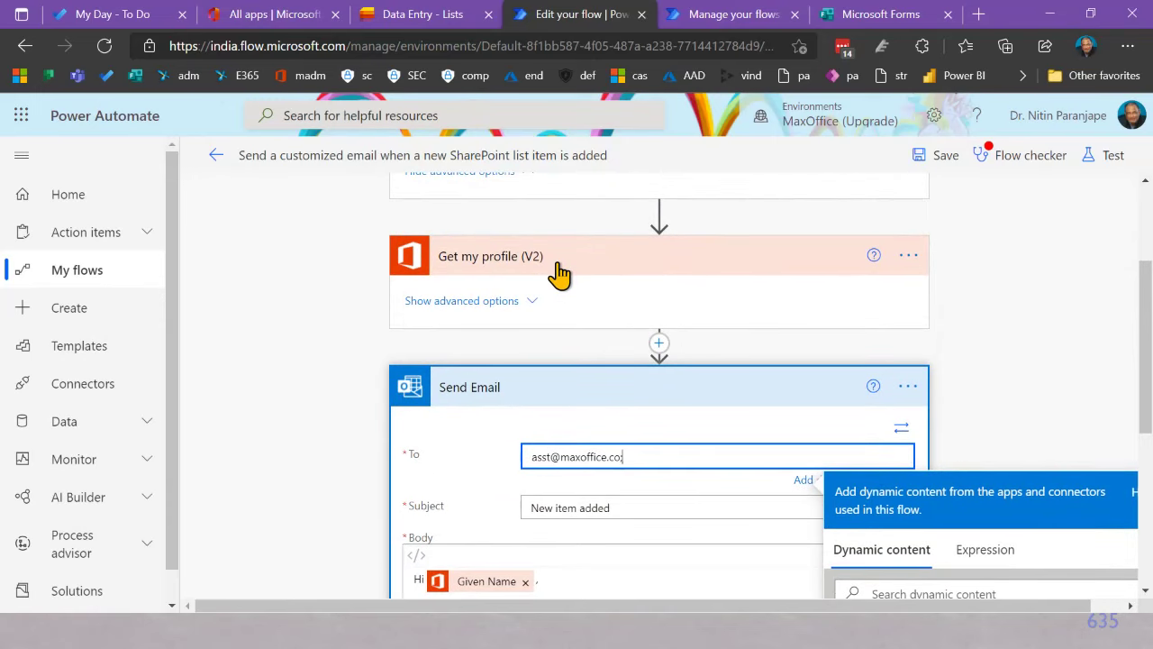
scroll(994, 379, "down", 3)
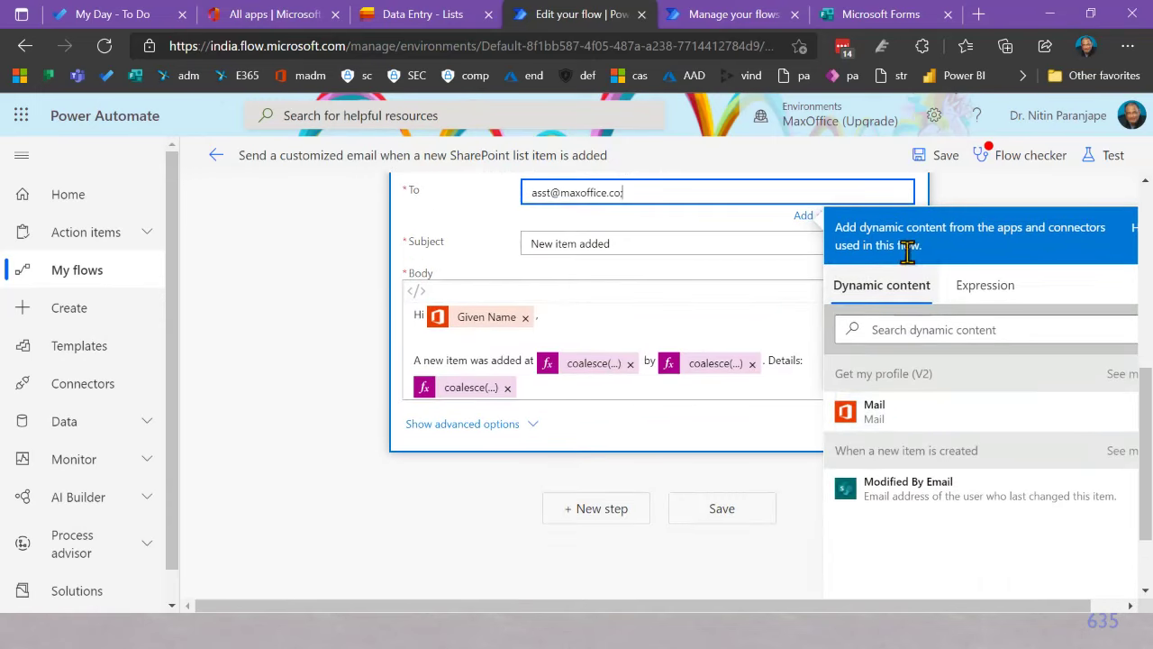
left_click(874, 425)
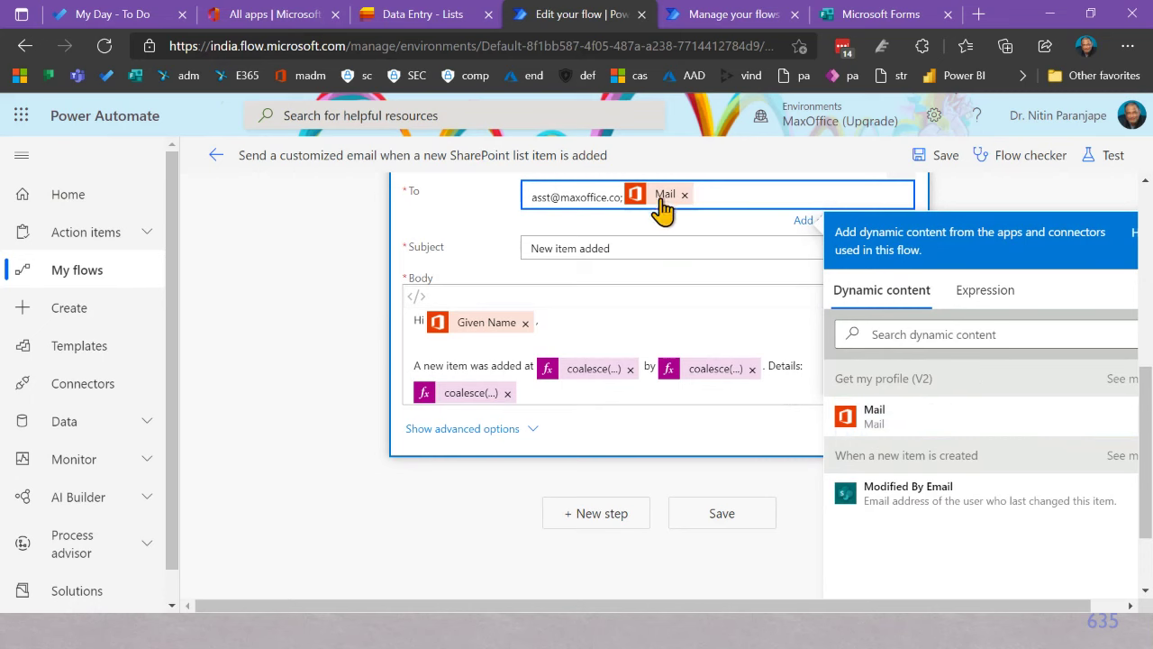
left_click(641, 248)
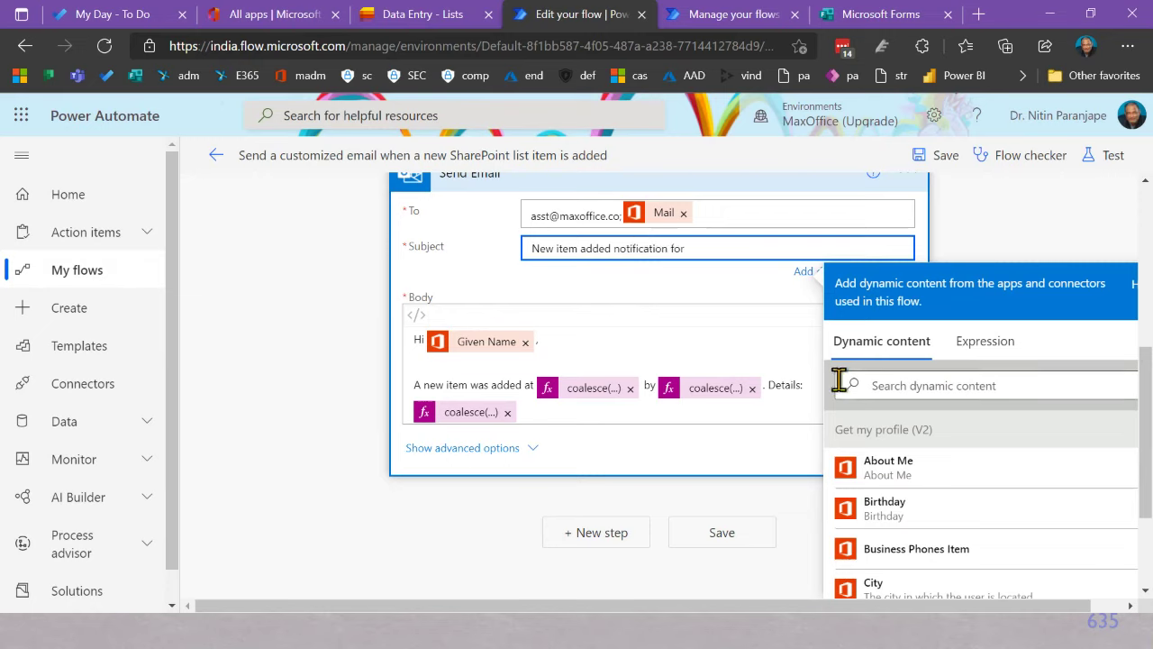
Step: Append the list item's Qty field so the subject reads 'New item added notification for Qty'
scroll(958, 379, "down", 6)
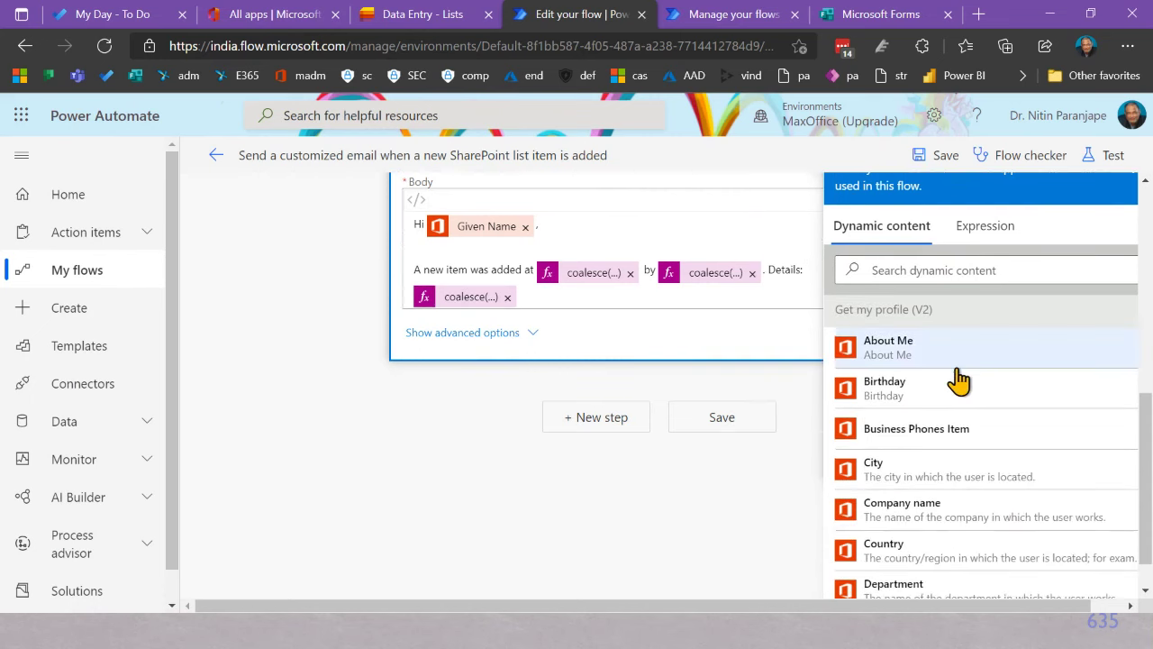
scroll(978, 410, "down", 10)
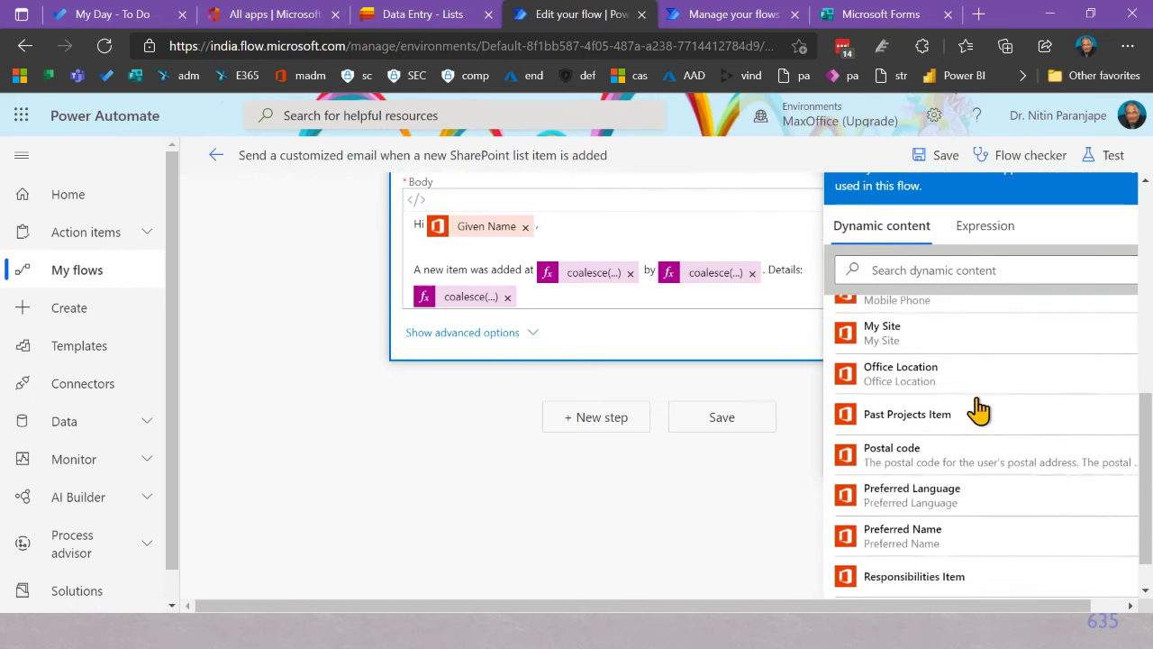
scroll(981, 410, "down", 2)
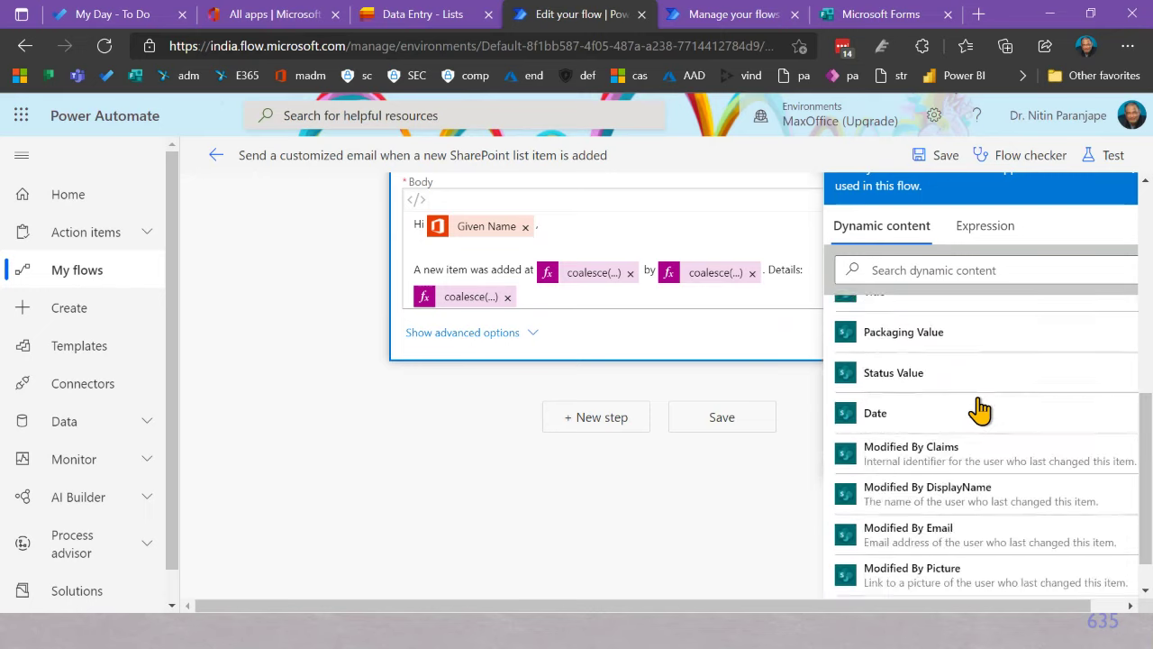
scroll(980, 410, "up", 1)
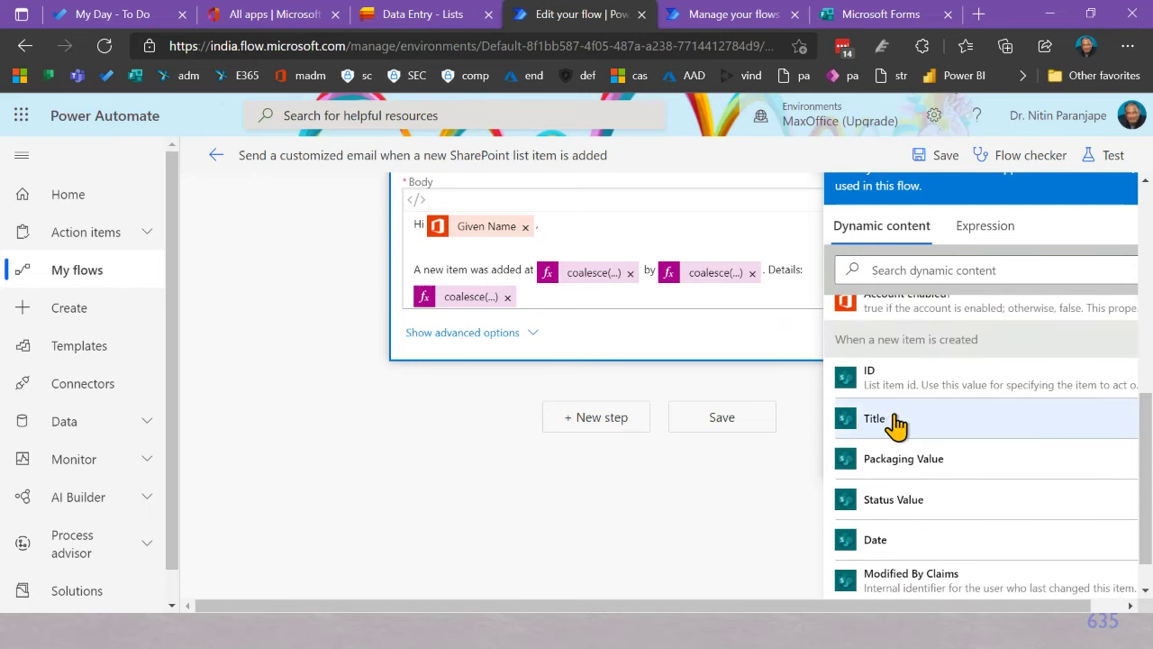
scroll(896, 423, "down", 10)
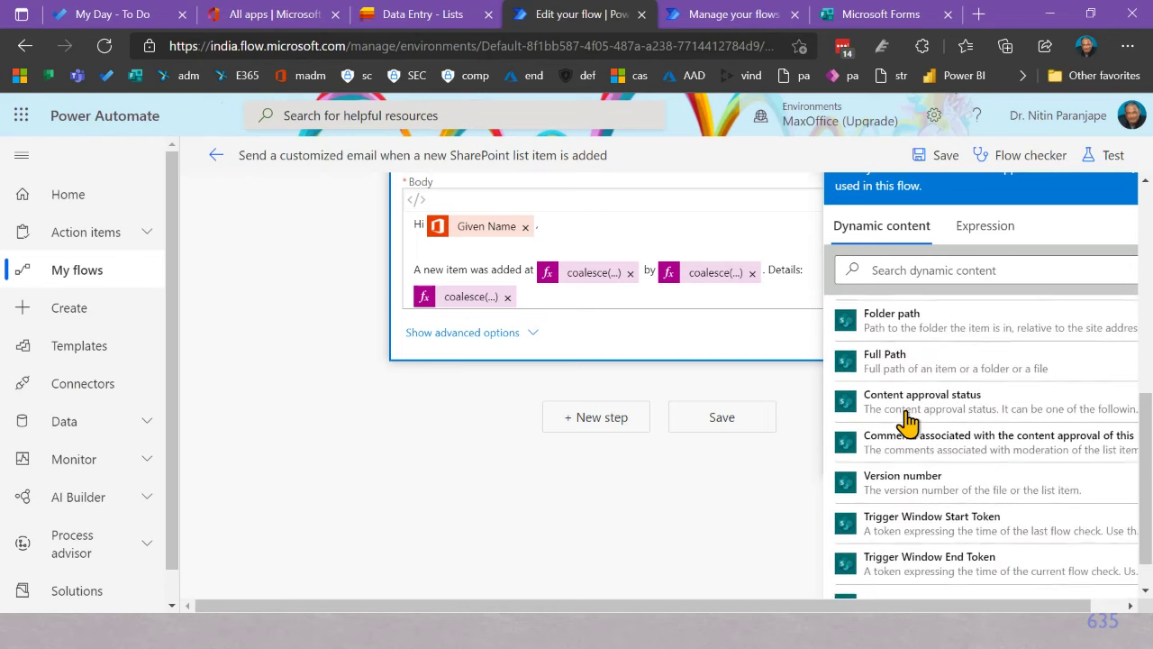
scroll(907, 422, "down", 2)
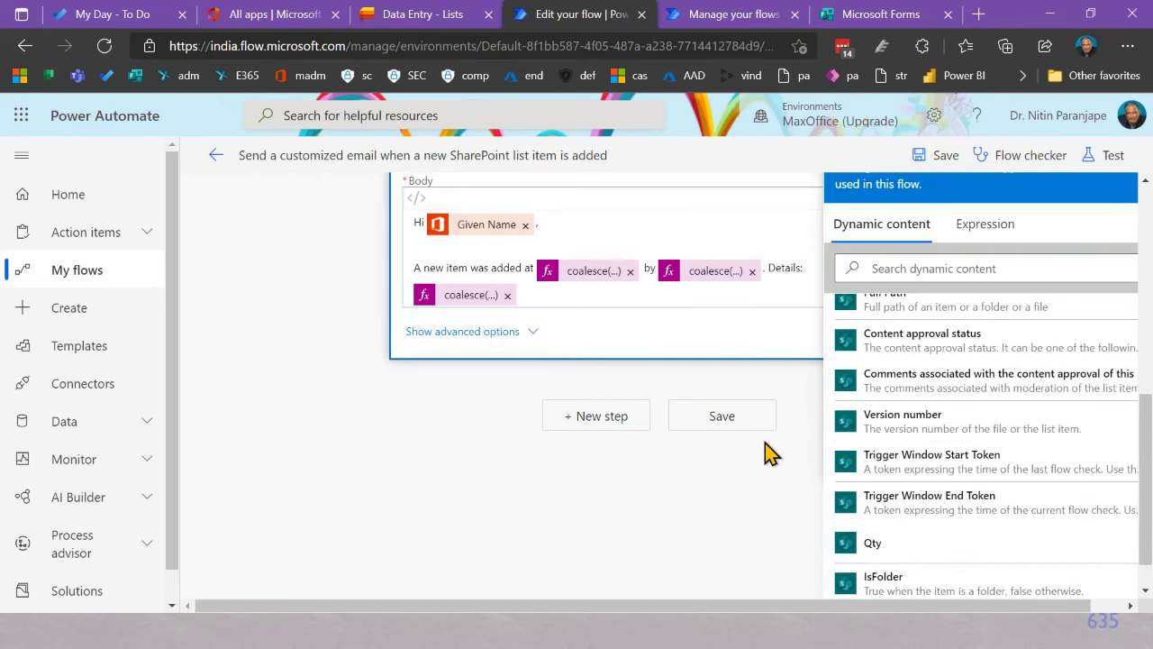
scroll(731, 373, "up", 3)
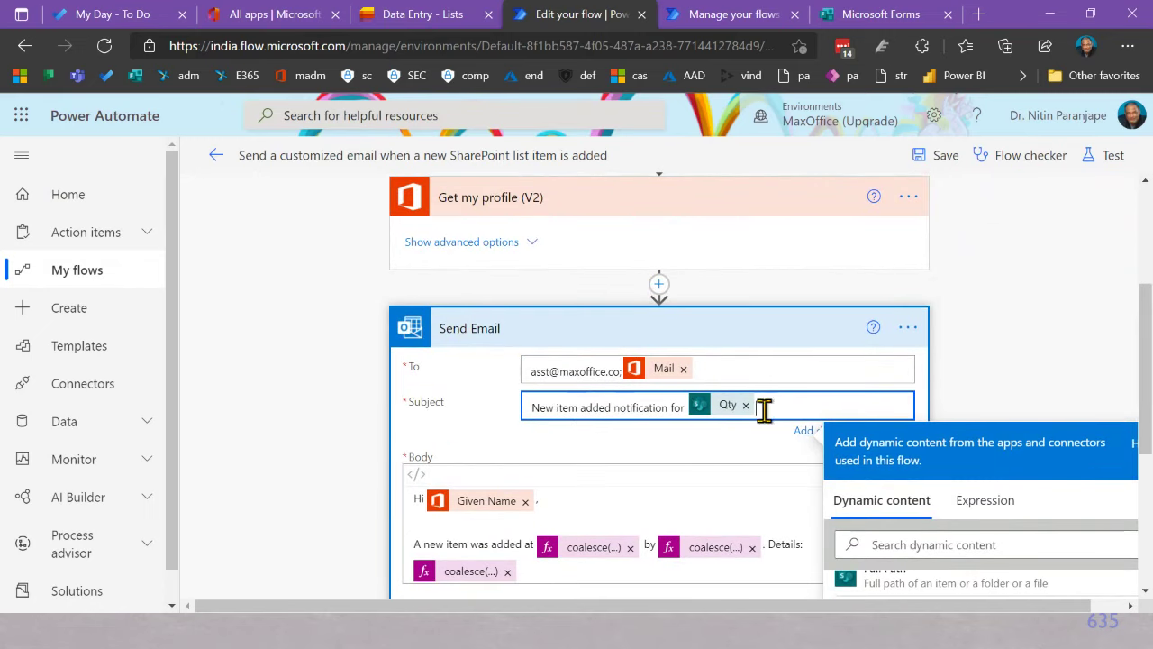
scroll(600, 463, "down", 3)
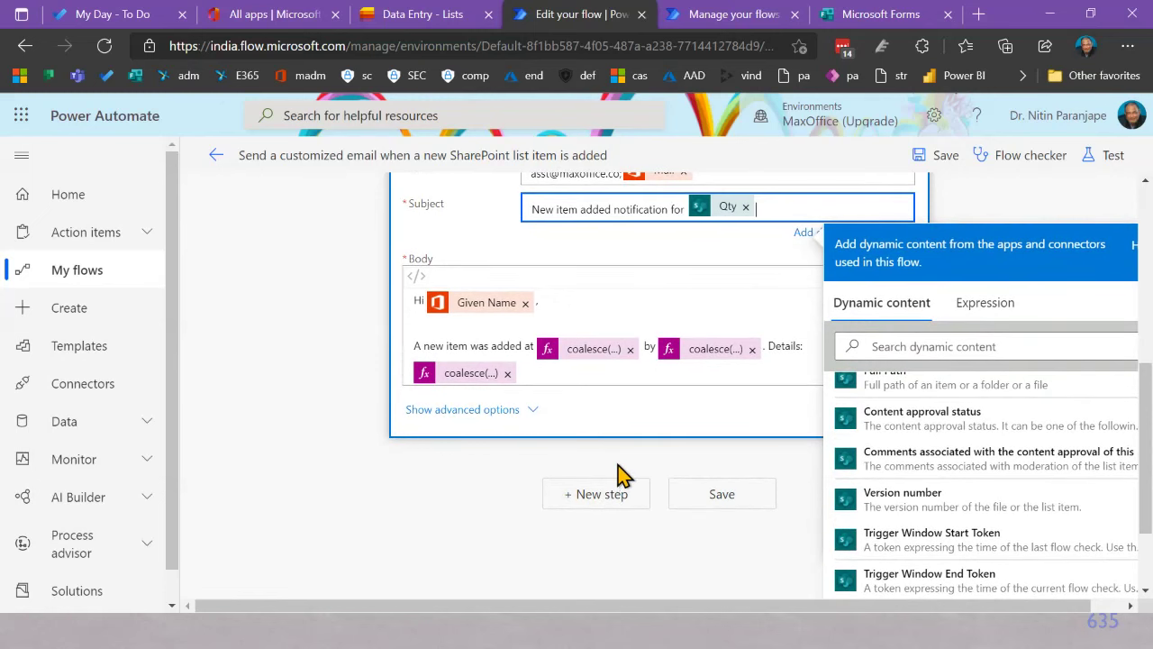
Step: Add a new body line reading 'Packaging :' below the Details expression
left_click(618, 465)
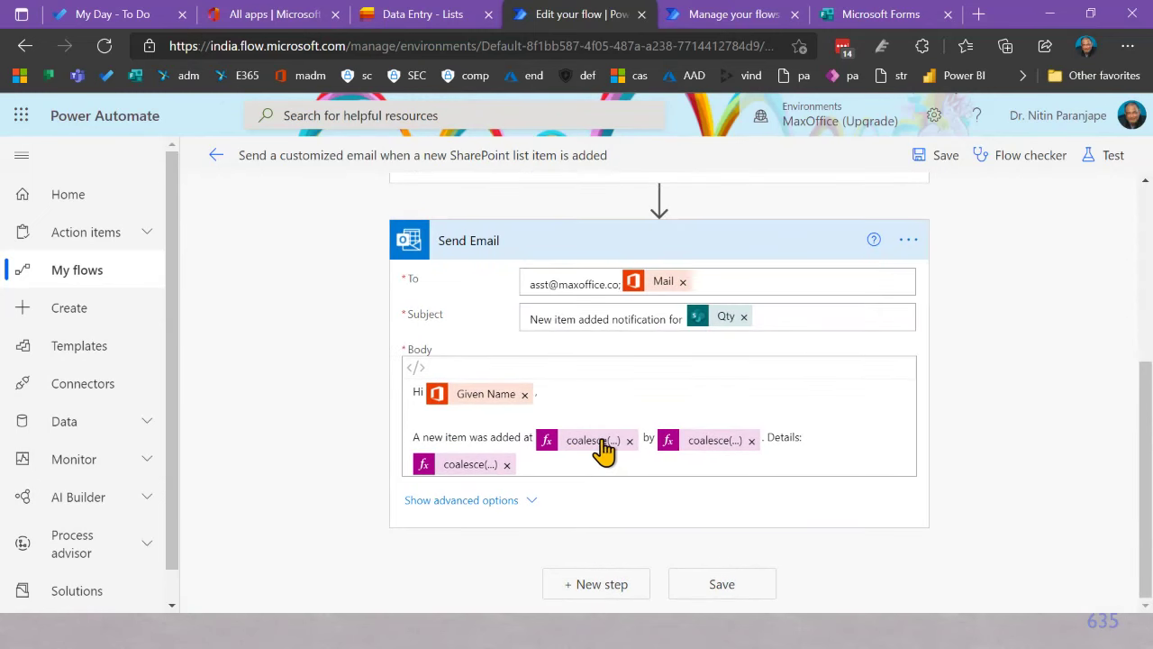
left_click(576, 442)
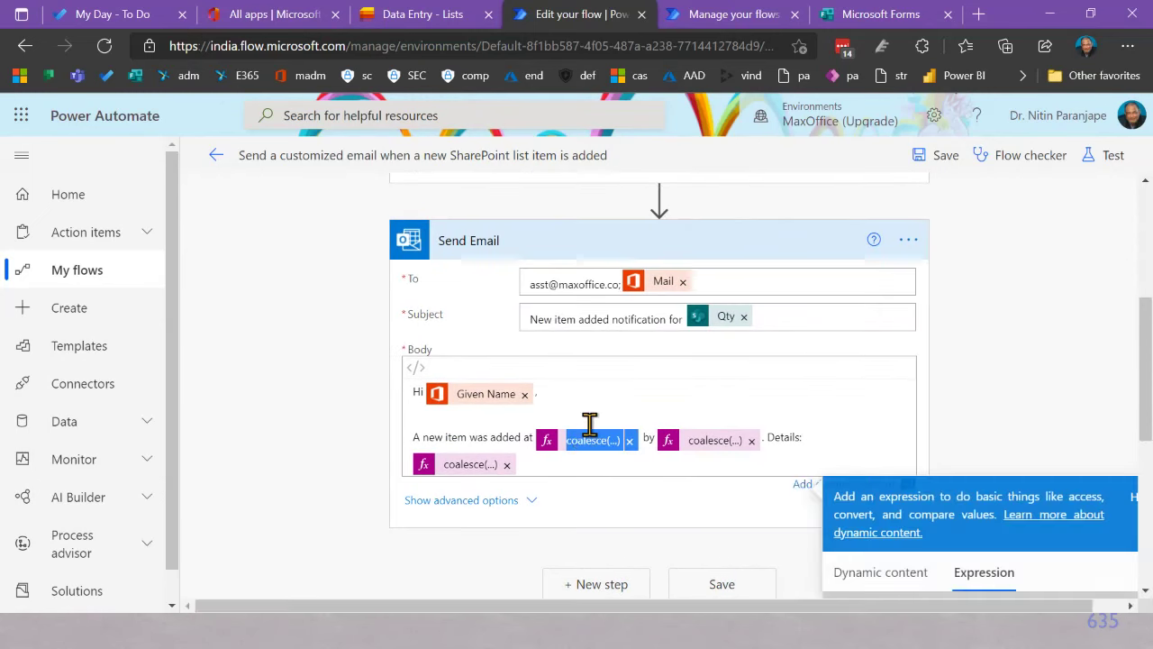
scroll(971, 410, "down", 3)
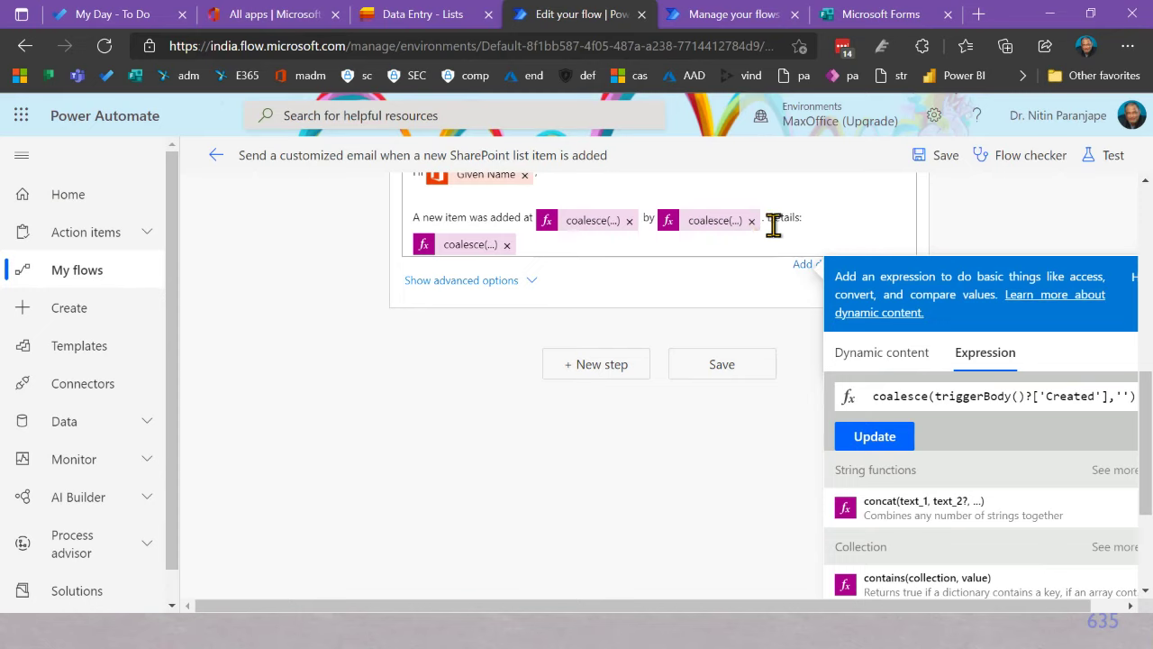
left_click(557, 243)
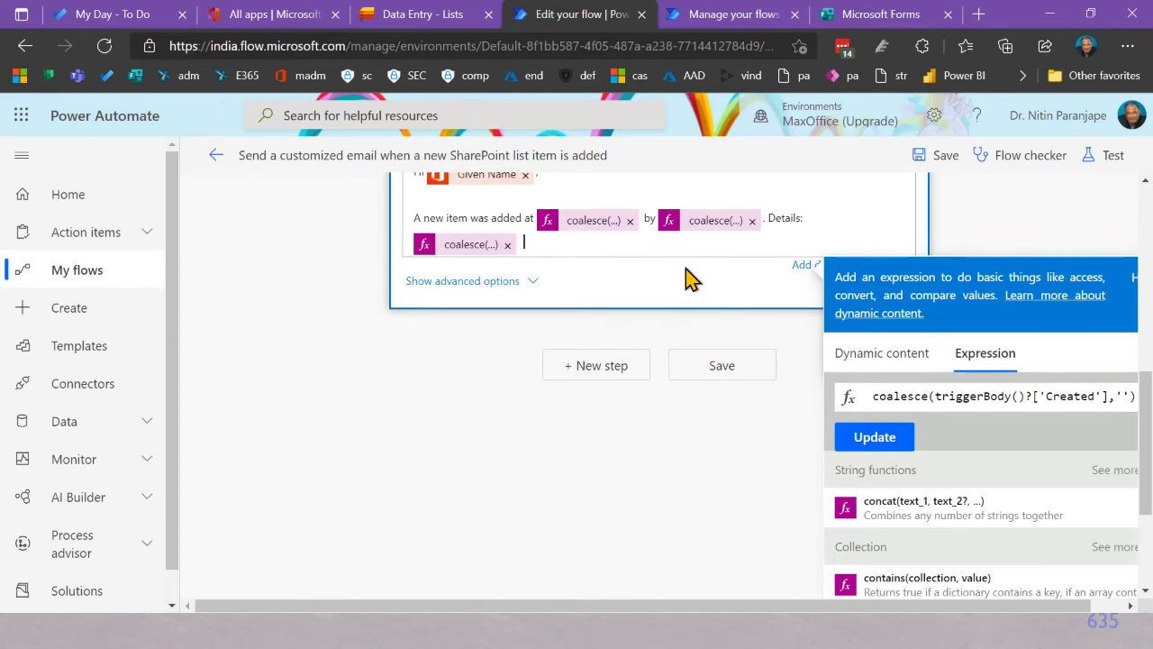
key("Return")
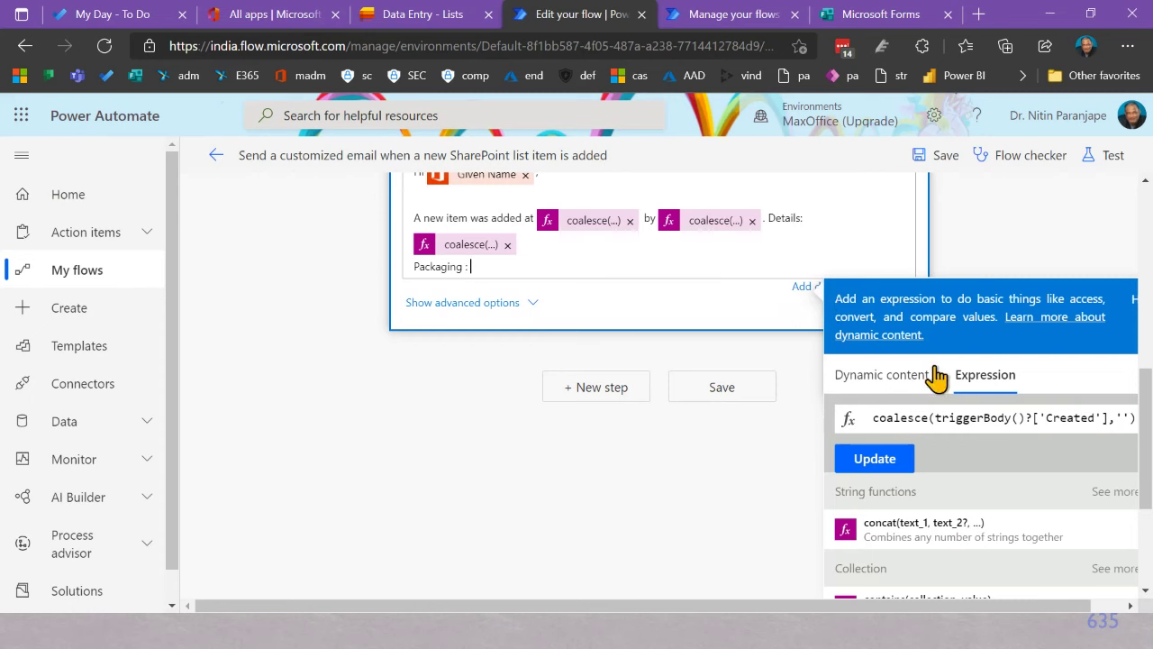
Step: Insert the list item's Packaging dynamic field after 'Packaging :' in the email body
scroll(978, 411, "down", 3)
scroll(981, 421, "down", 5)
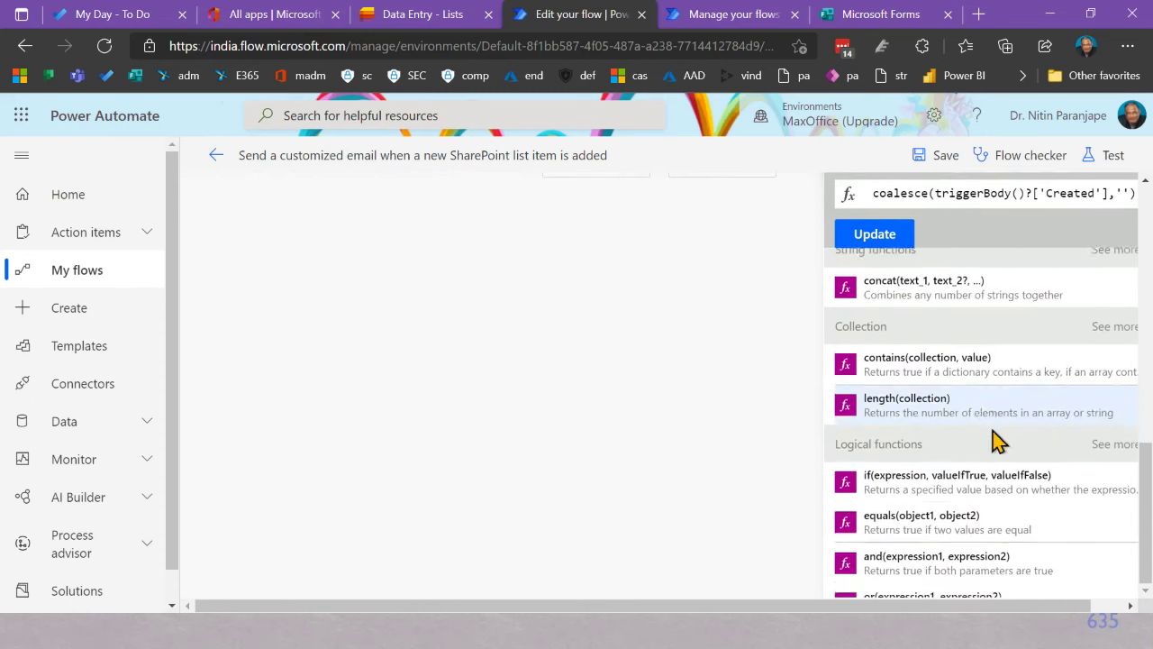
scroll(994, 444, "down", 3)
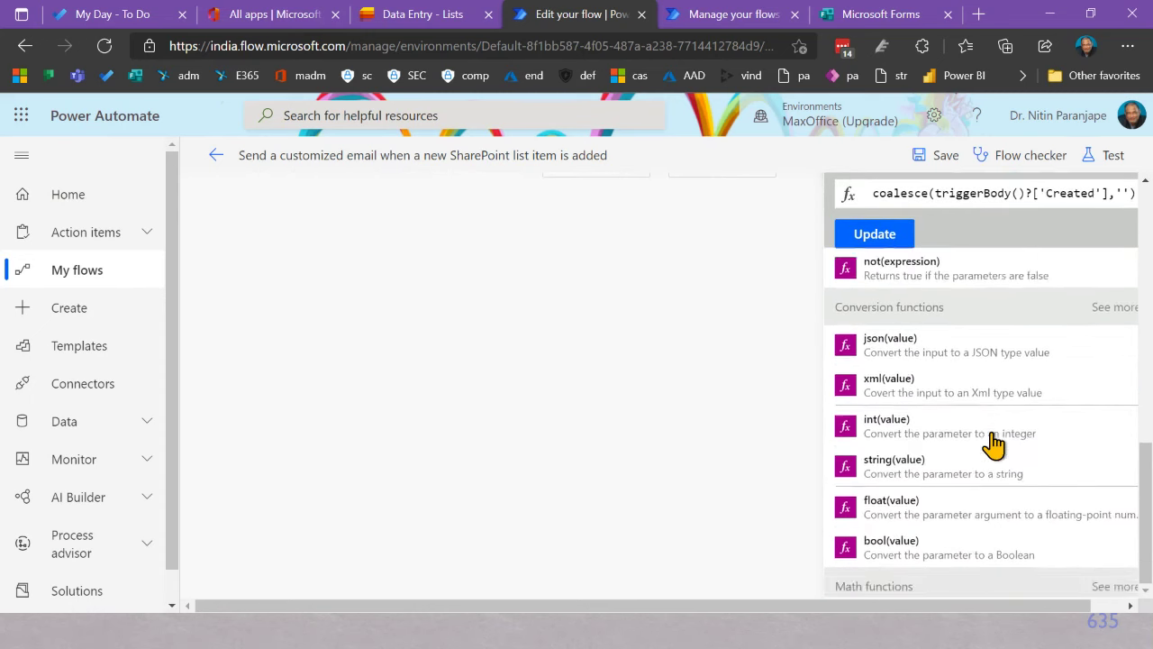
scroll(992, 414, "up", 6)
key("Escape")
scroll(991, 343, "up", 2)
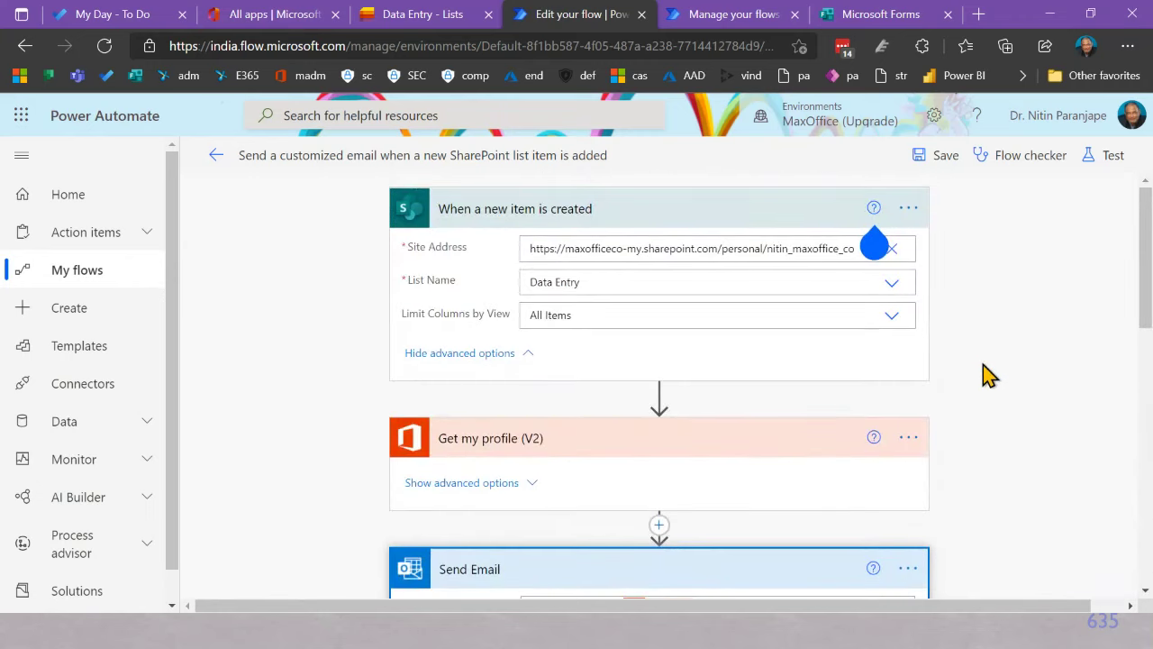
scroll(1009, 502, "down", 6)
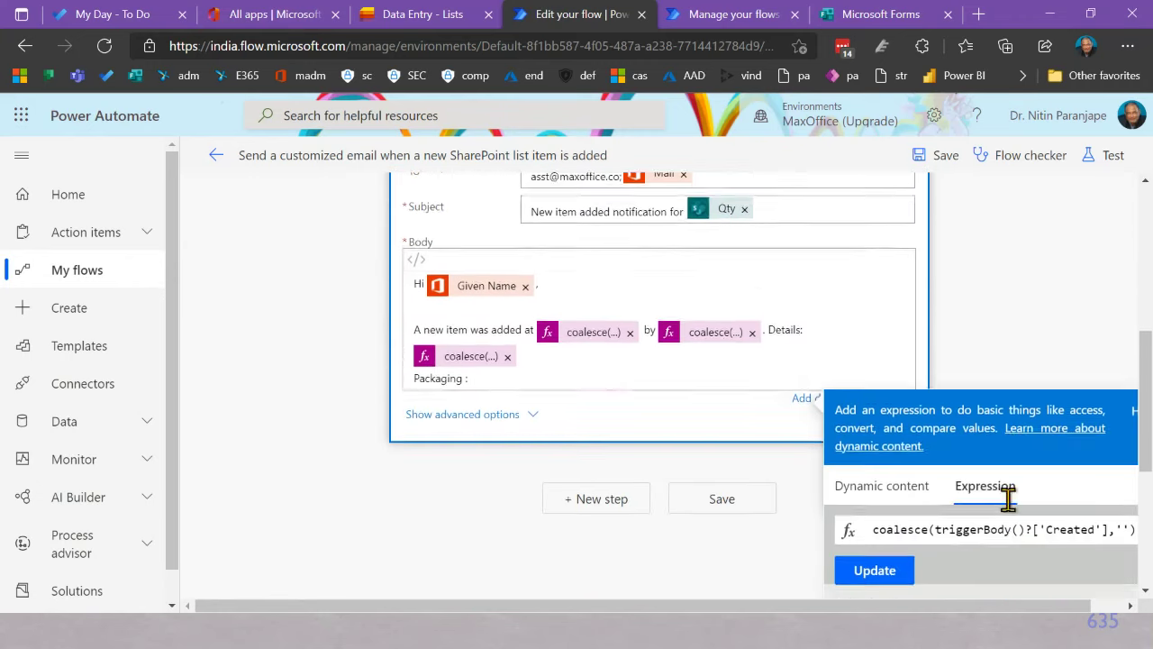
left_click(882, 423)
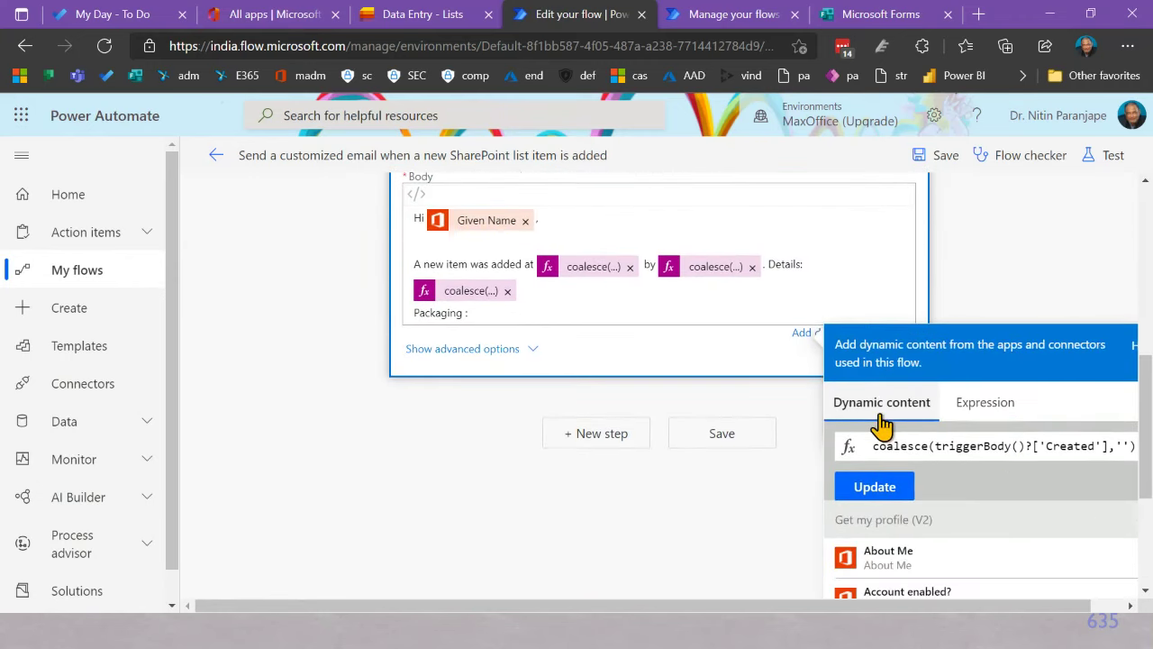
scroll(888, 420, "down", 3)
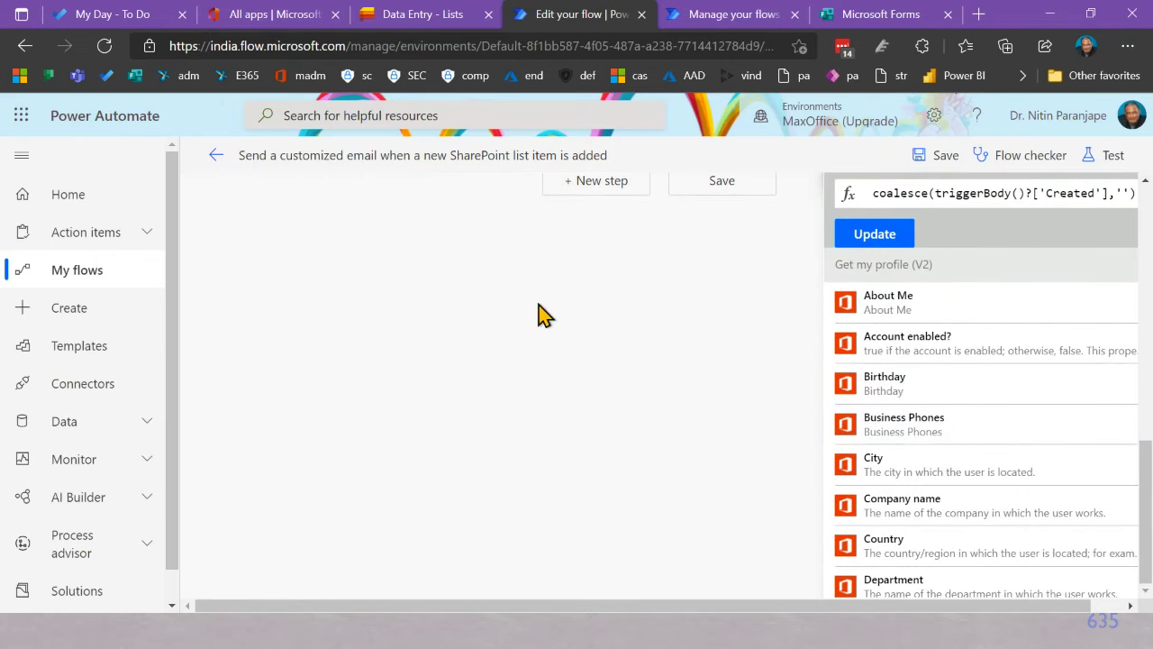
scroll(538, 315, "up", 8)
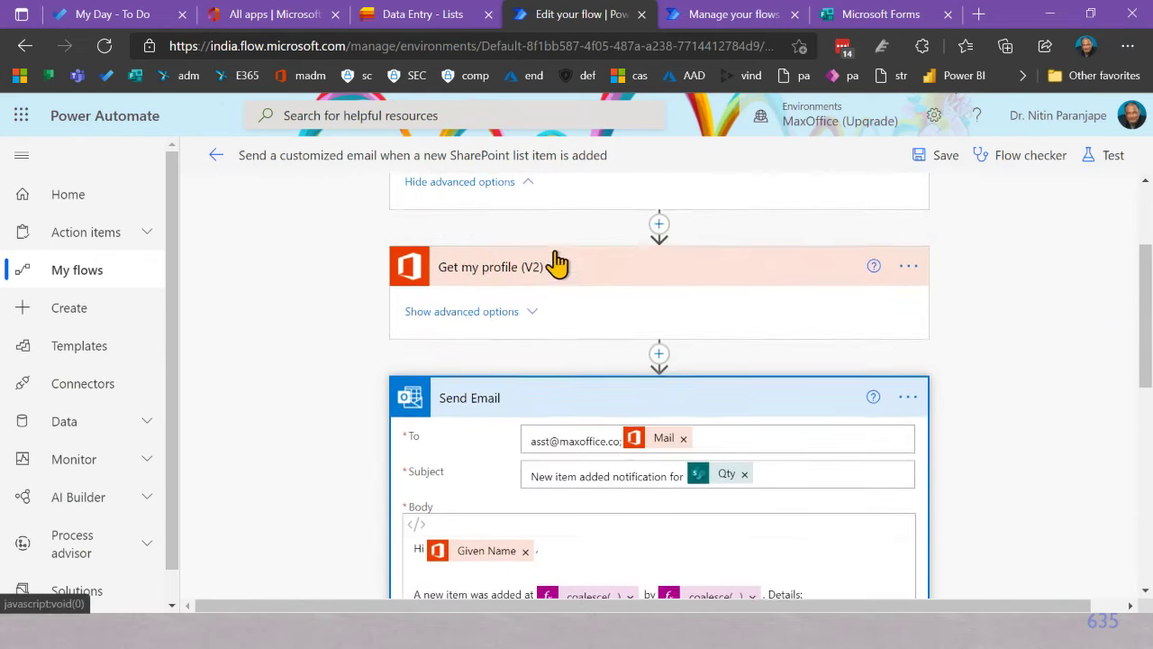
scroll(531, 243, "up", 3)
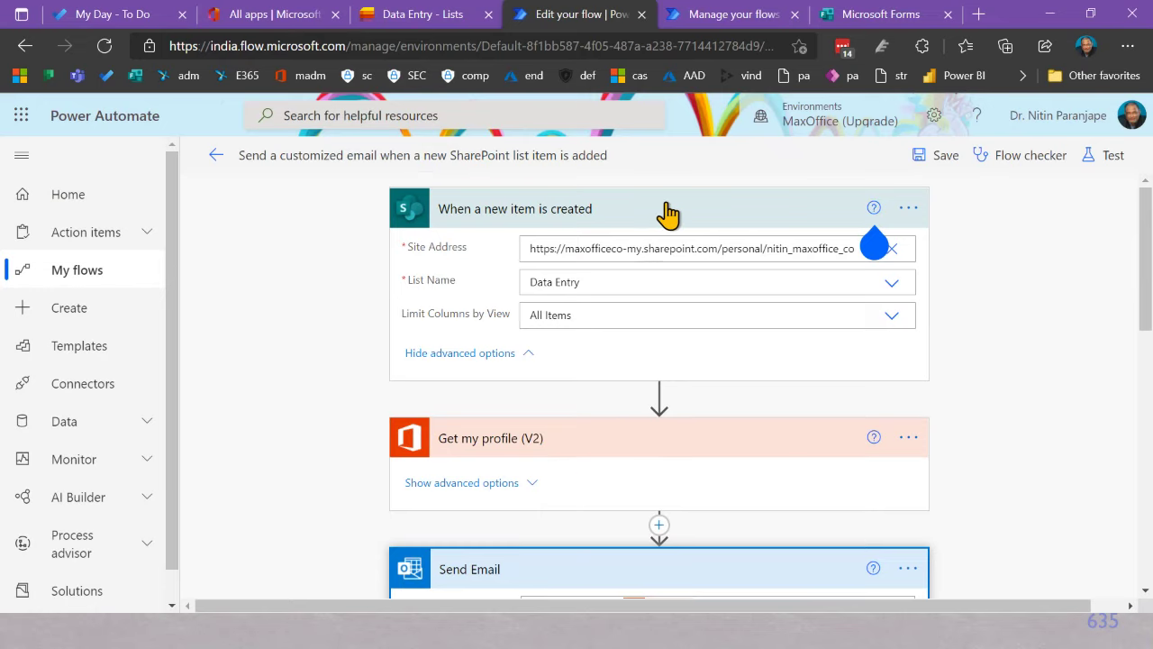
scroll(976, 373, "down", 12)
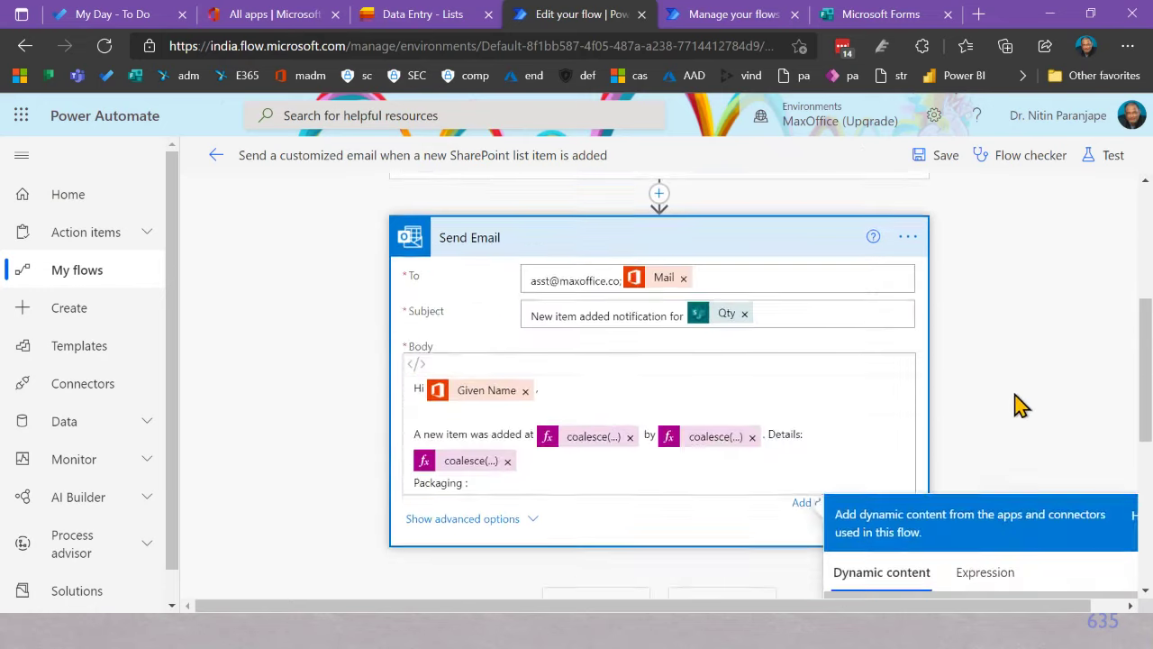
scroll(995, 391, "down", 10)
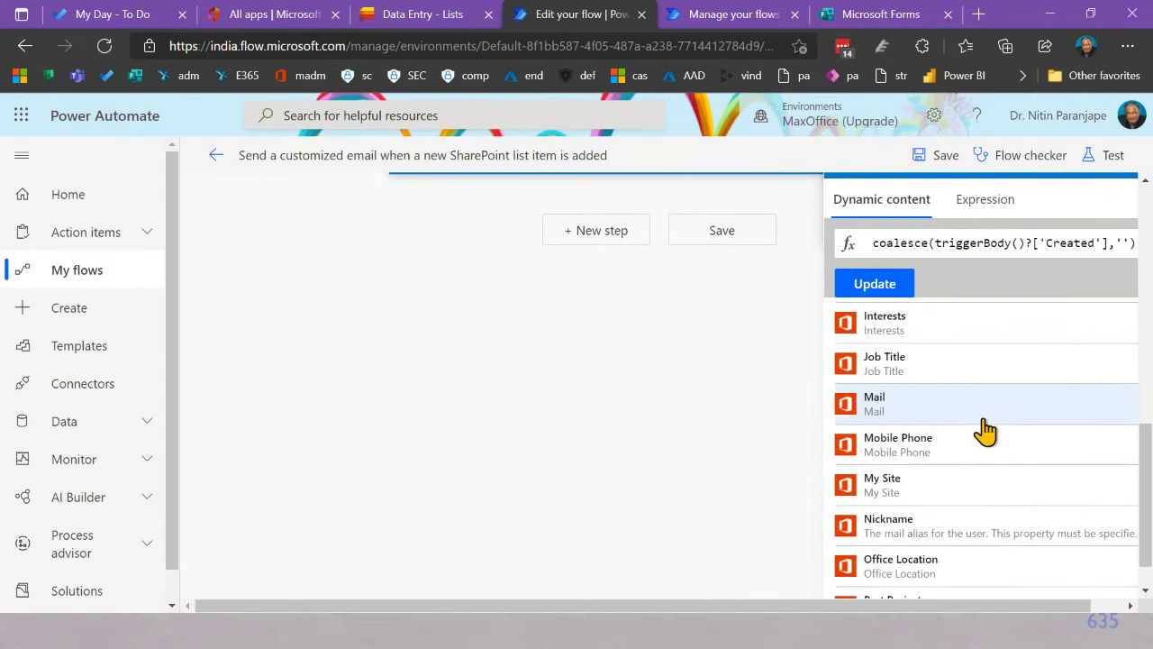
scroll(990, 455, "down", 6)
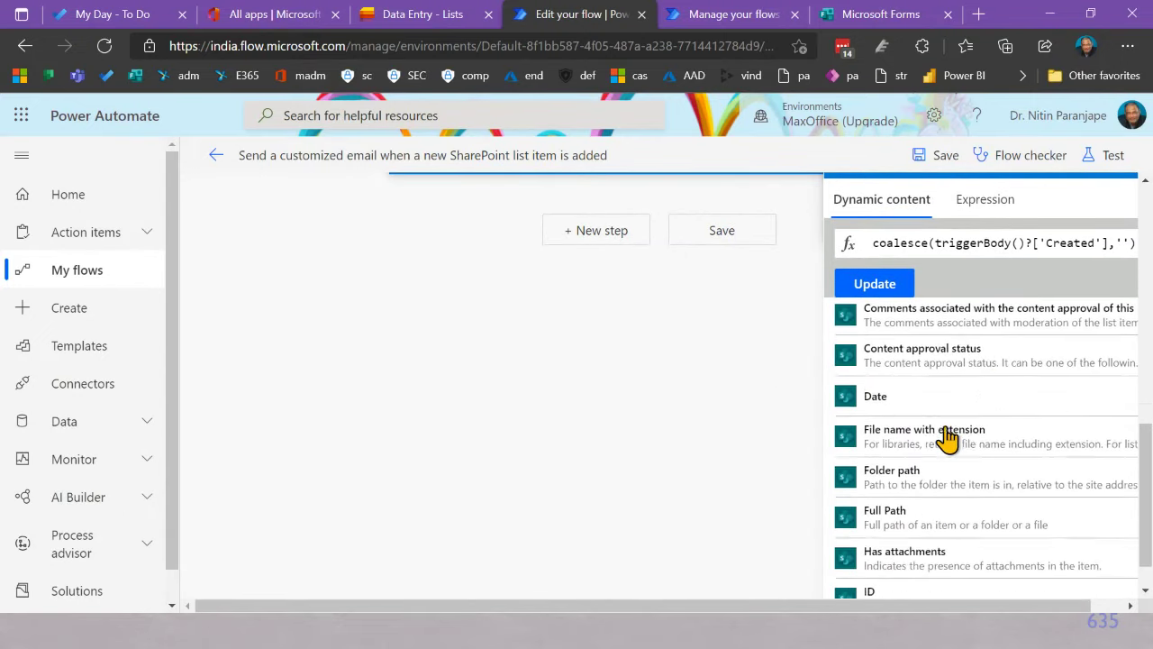
scroll(933, 396, "down", 4)
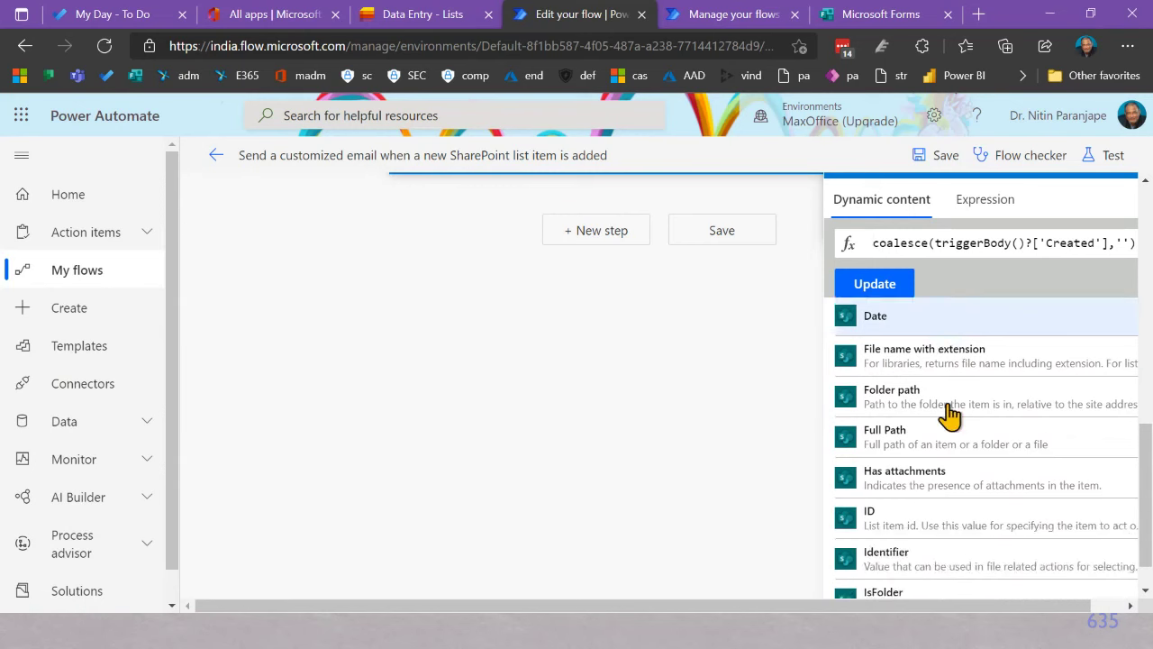
scroll(950, 416, "down", 4)
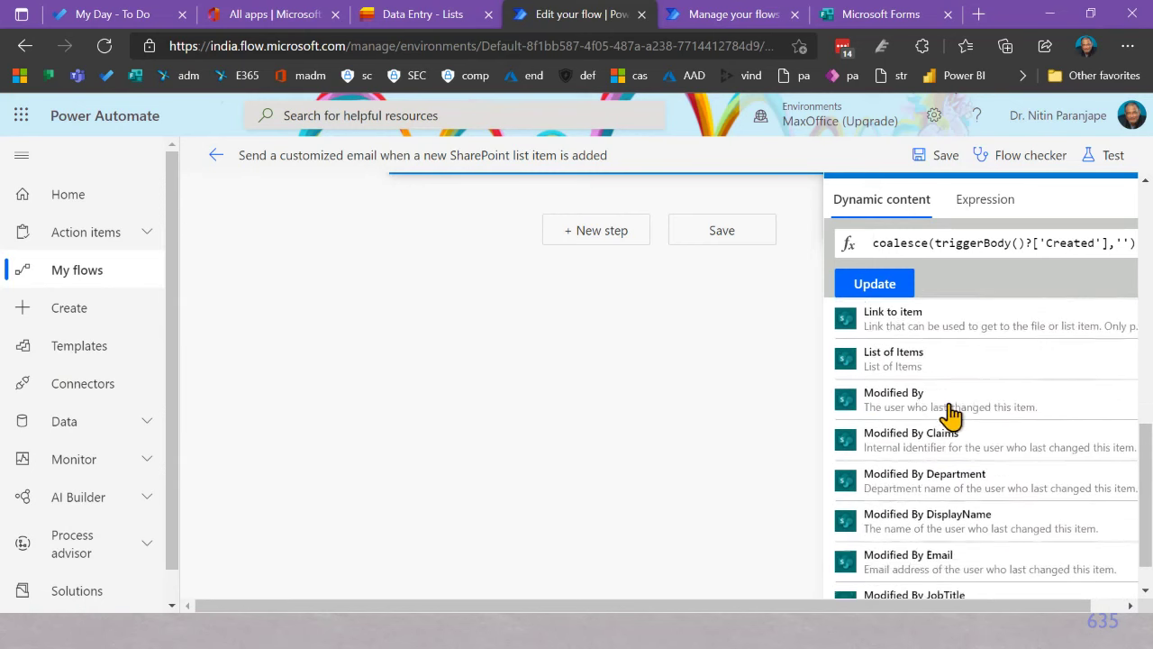
scroll(950, 424, "down", 2)
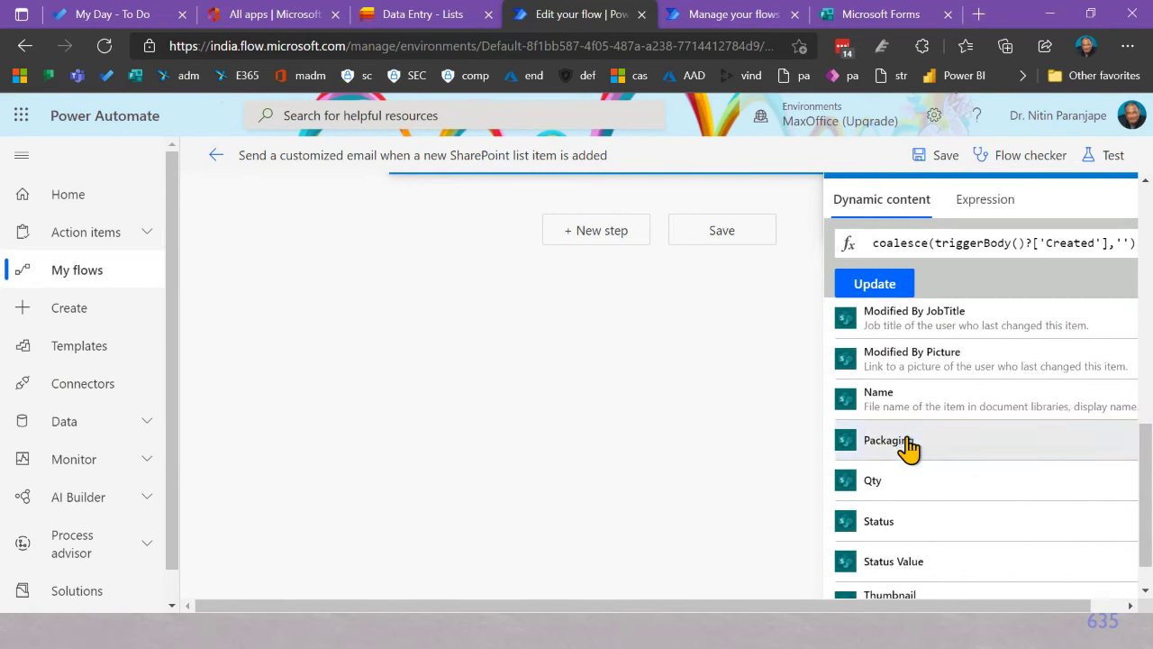
left_click(905, 442)
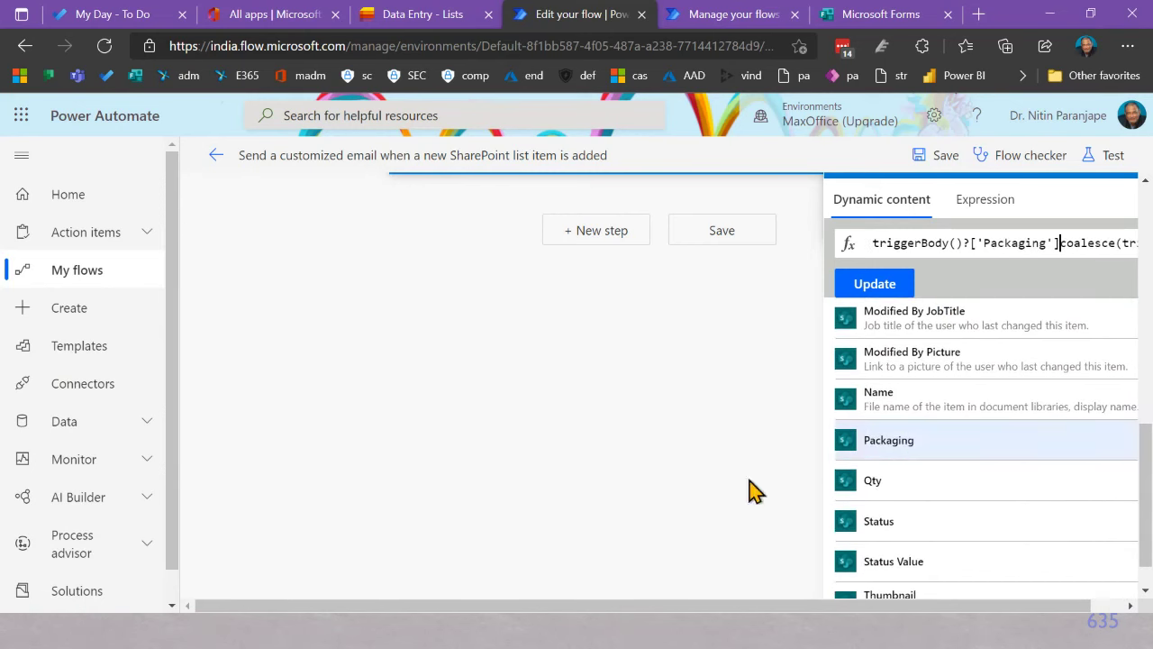
Step: Add a new empty step below the Send Email action
left_click(590, 389)
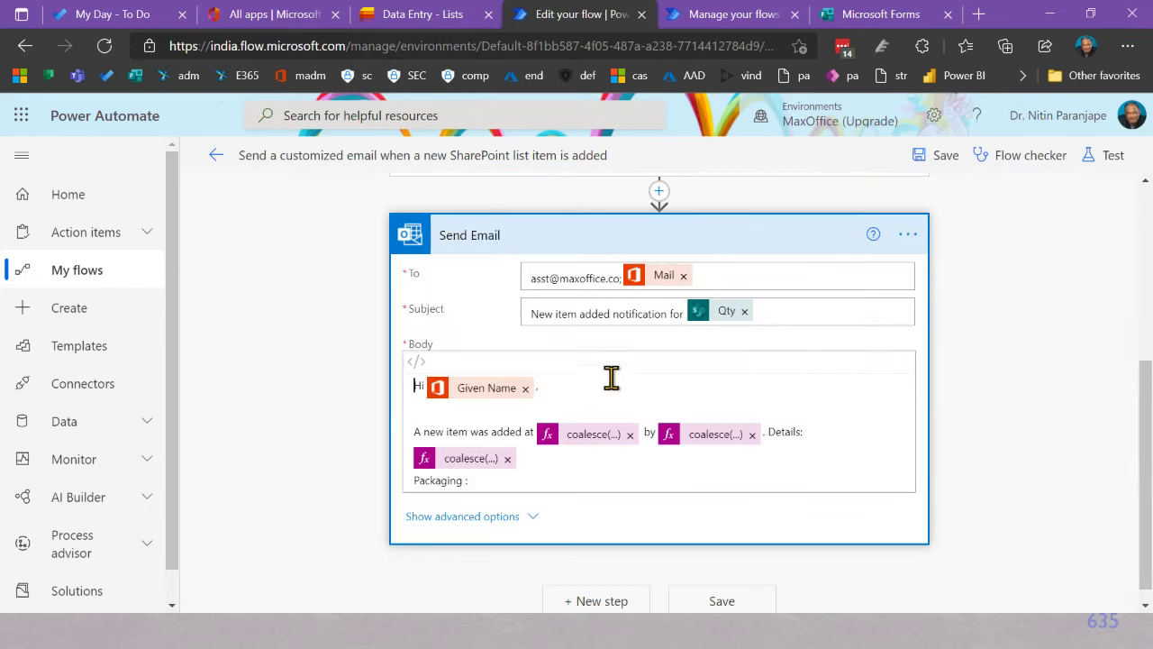
scroll(631, 381, "up", 3)
scroll(682, 347, "down", 3)
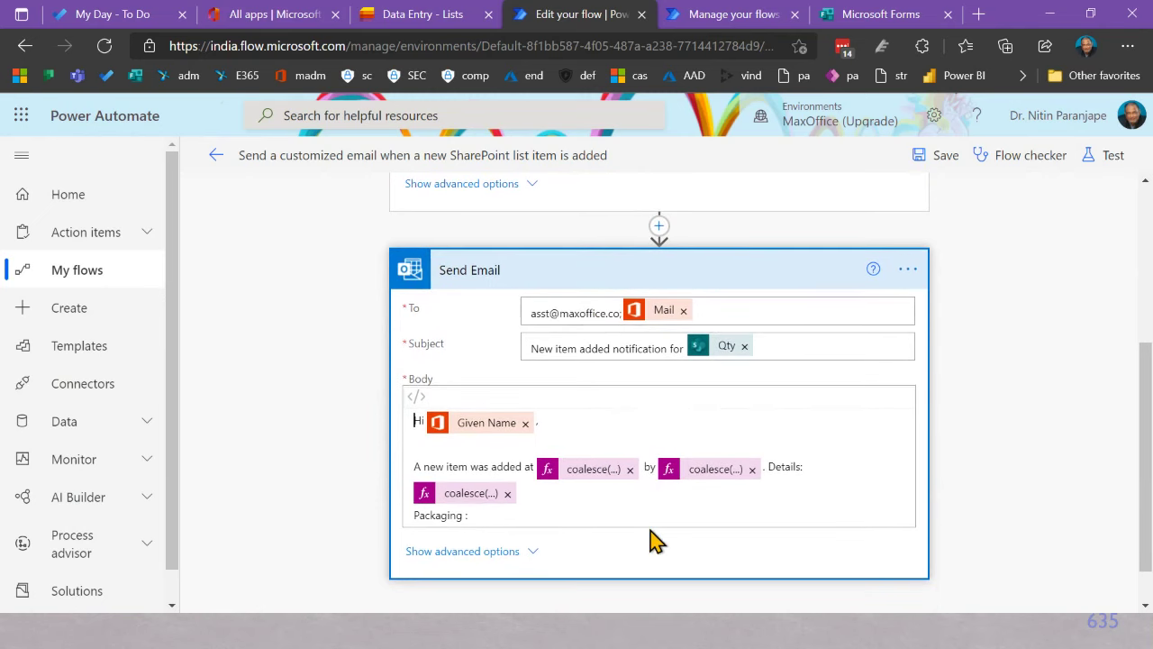
scroll(649, 540, "down", 1)
left_click(630, 582)
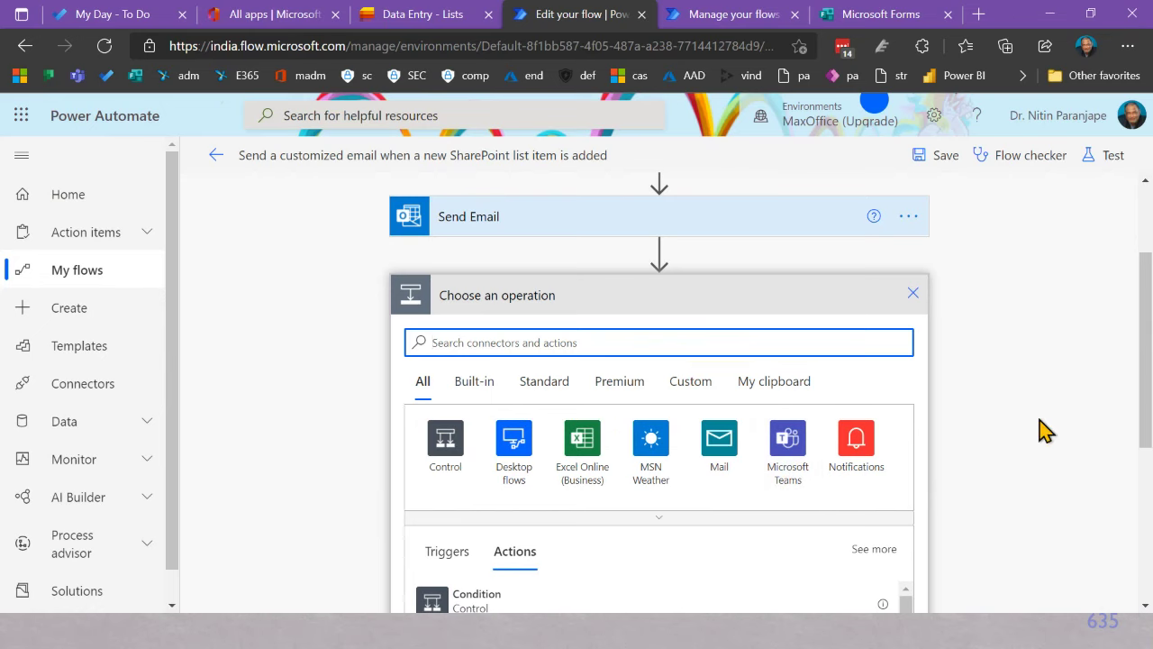
Step: Preview the Microsoft Teams actions, then expand the full connector grid
scroll(1045, 431, "down", 2)
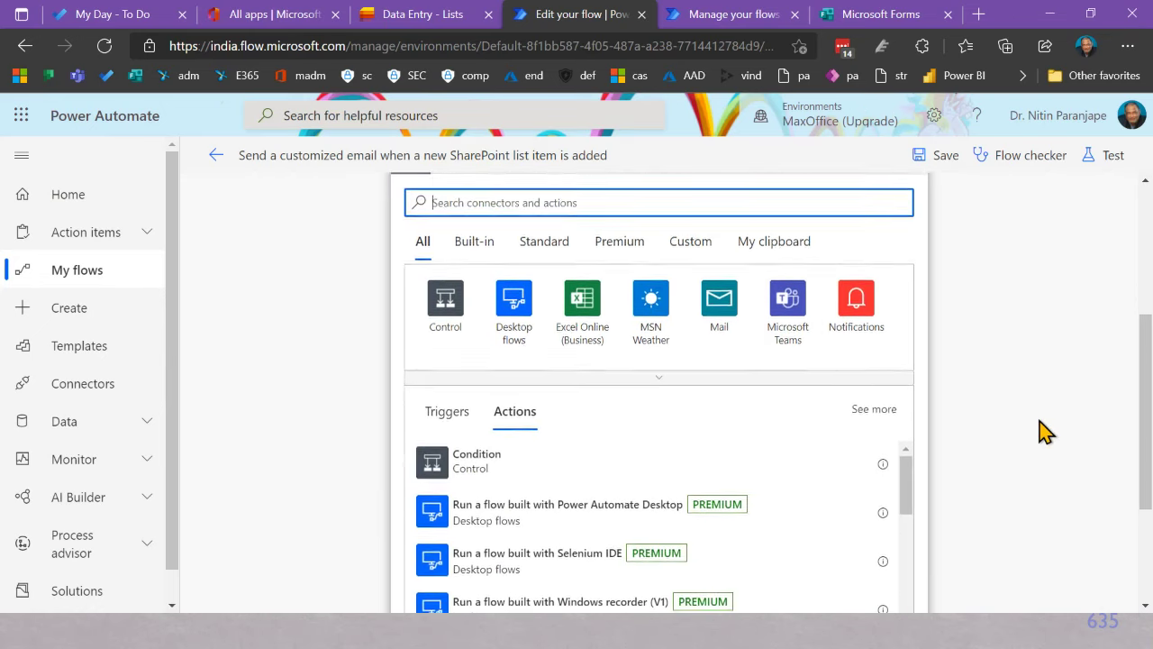
scroll(559, 226, "up", 2)
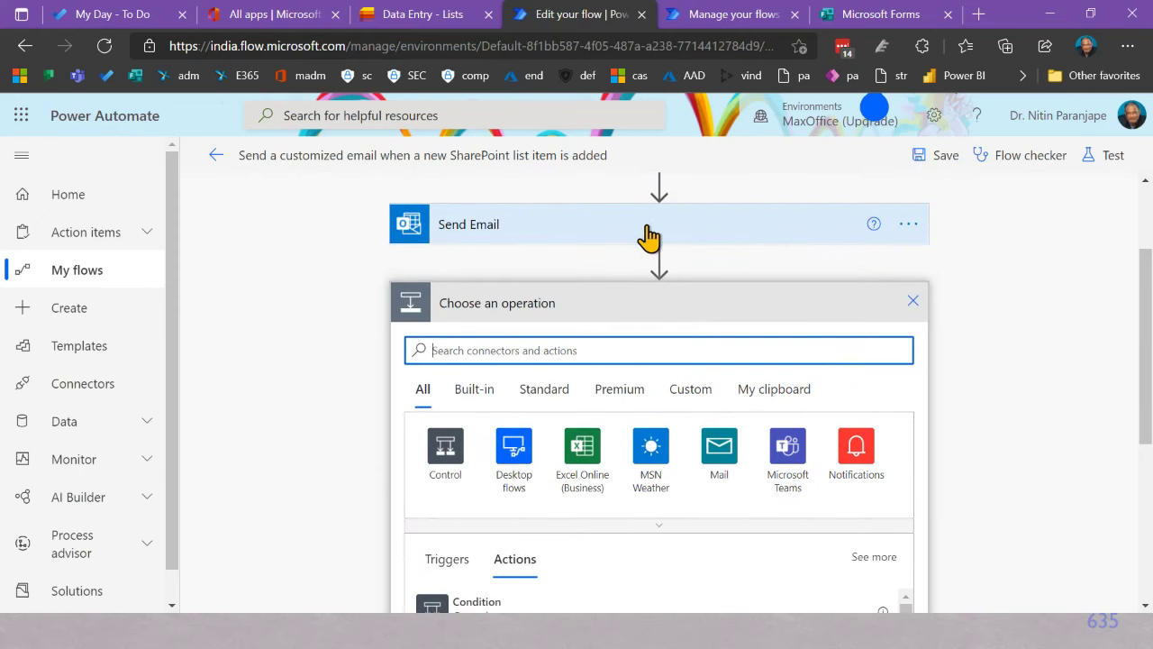
left_click(796, 459)
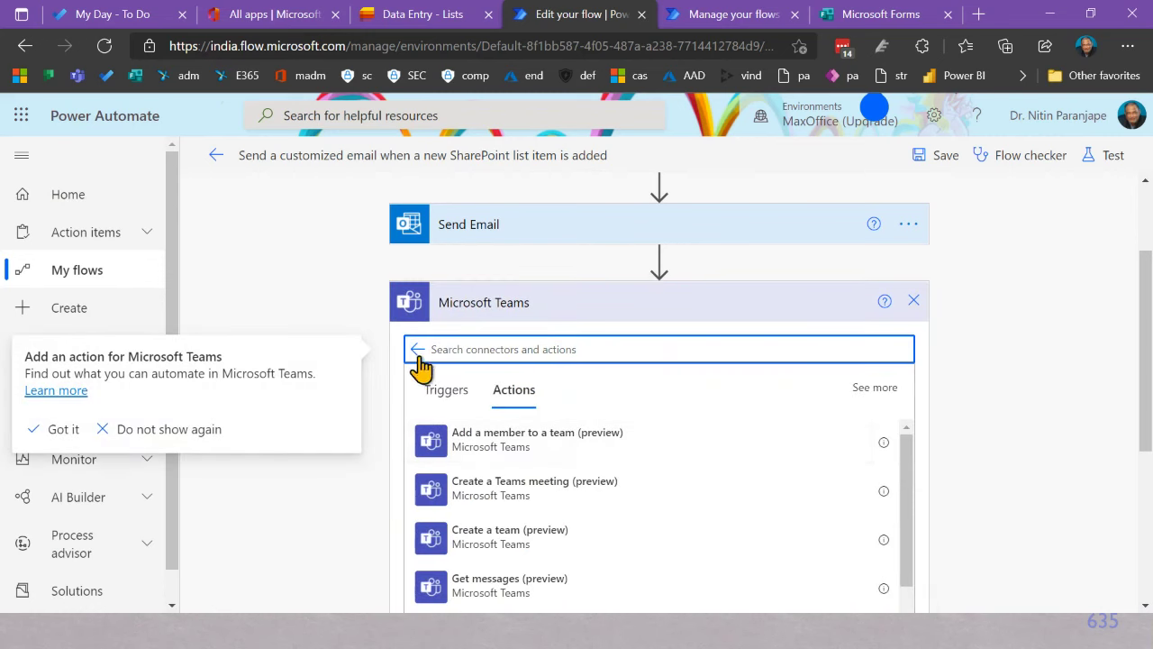
left_click(418, 351)
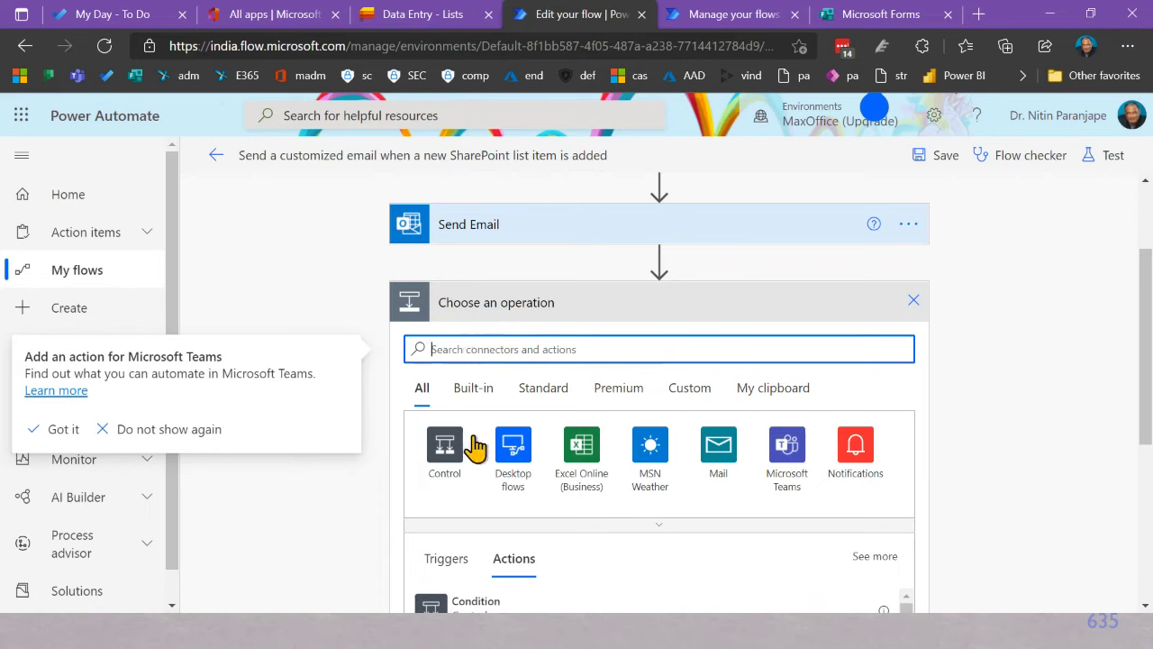
left_click(663, 521)
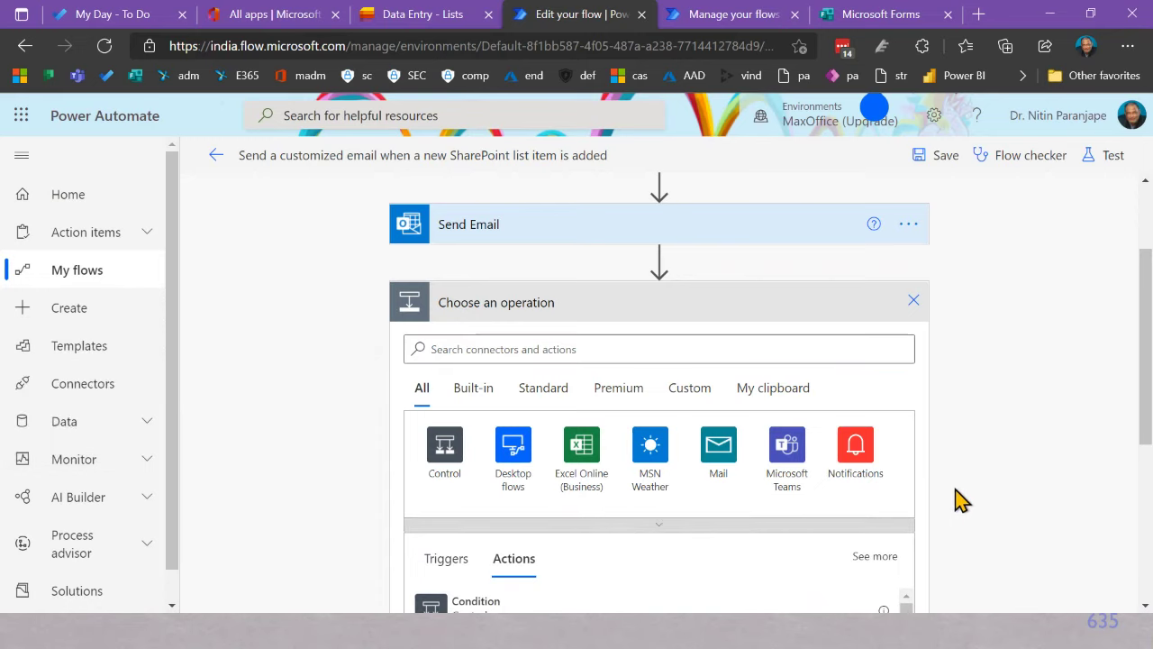
left_click(659, 525)
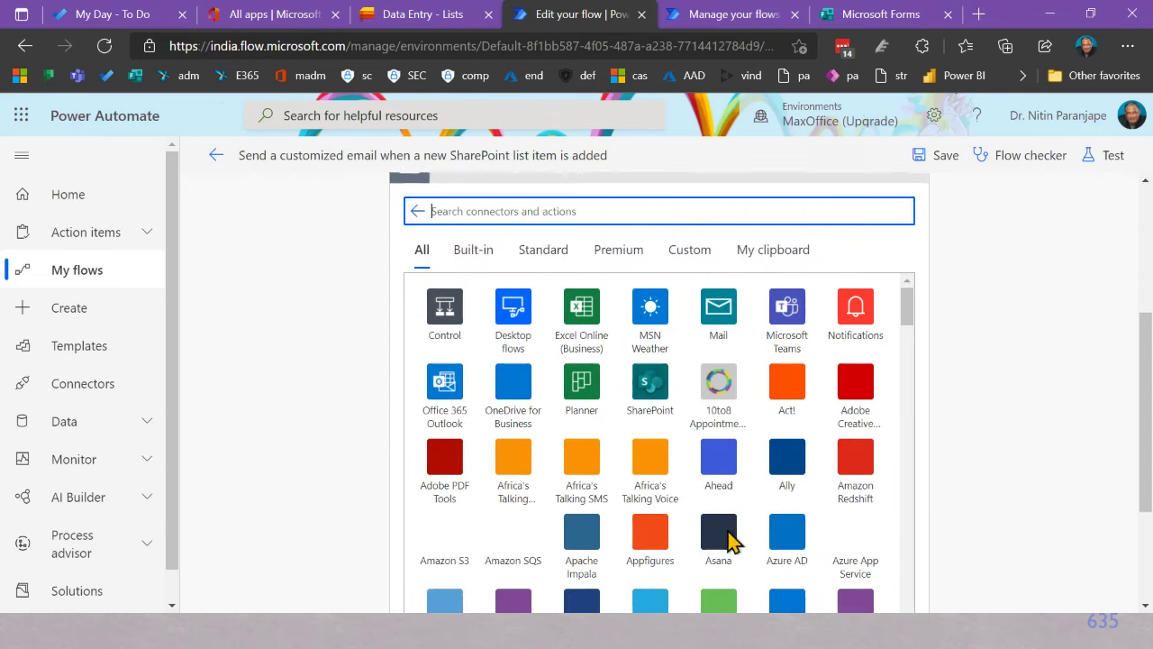
scroll(901, 355, "down", 4)
scroll(869, 464, "up", 5)
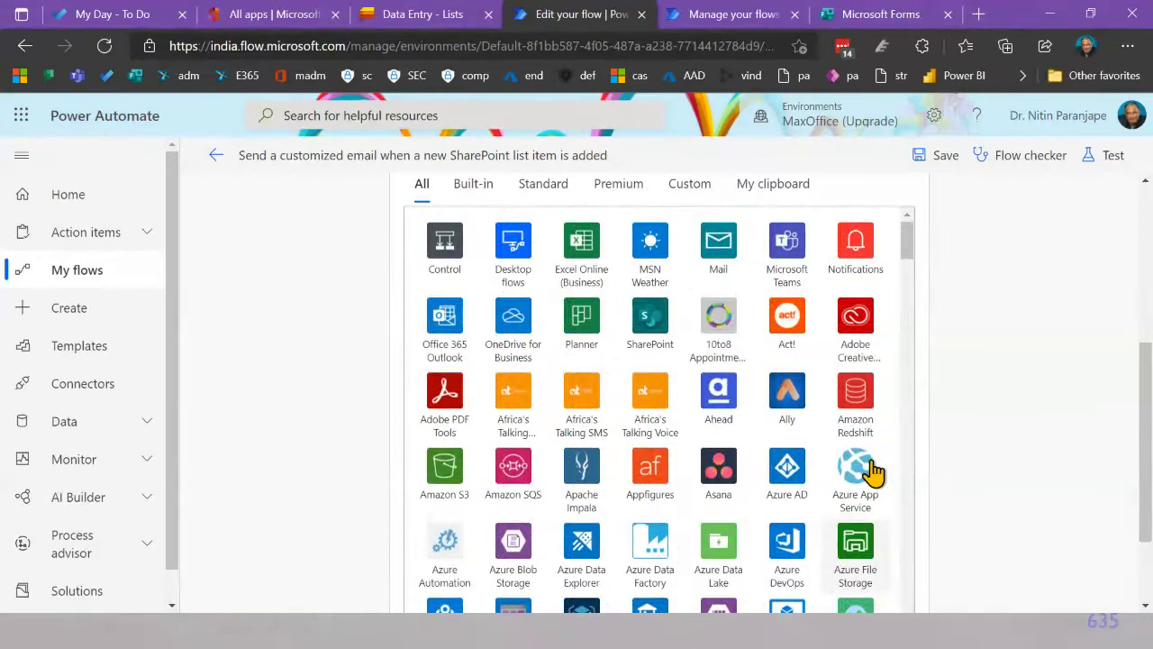
scroll(997, 324, "up", 2)
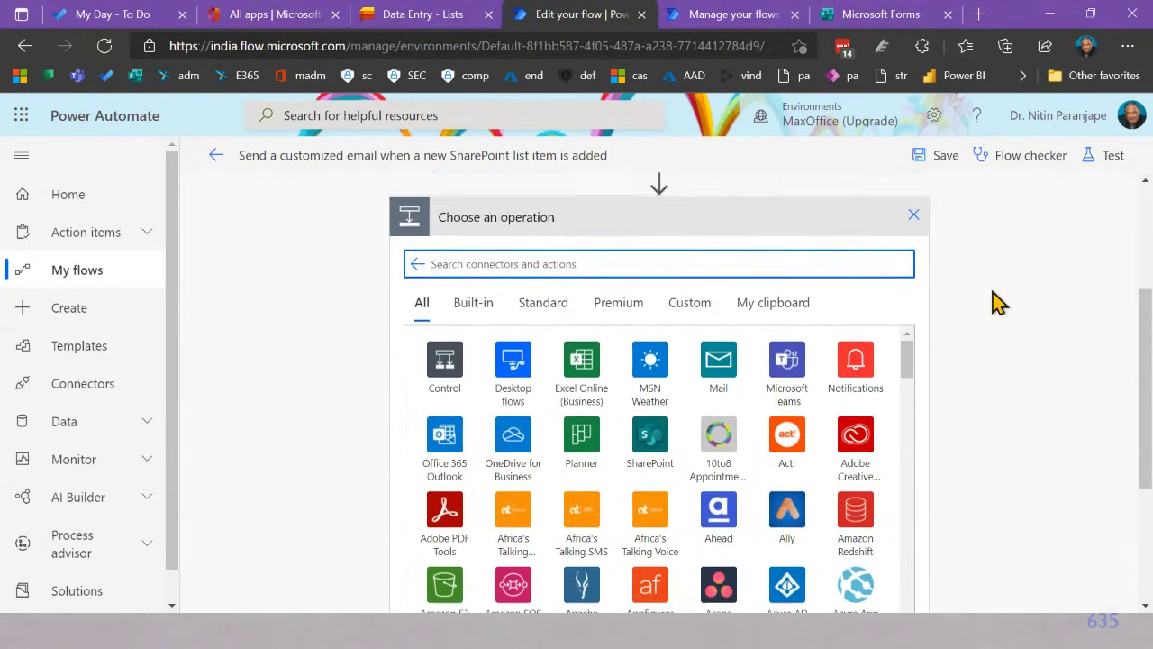
scroll(901, 297, "up", 1)
Step: Search connectors for 'te' and add Teams 'Post message in a chat or channel (preview)'
left_click(556, 309)
type("tea")
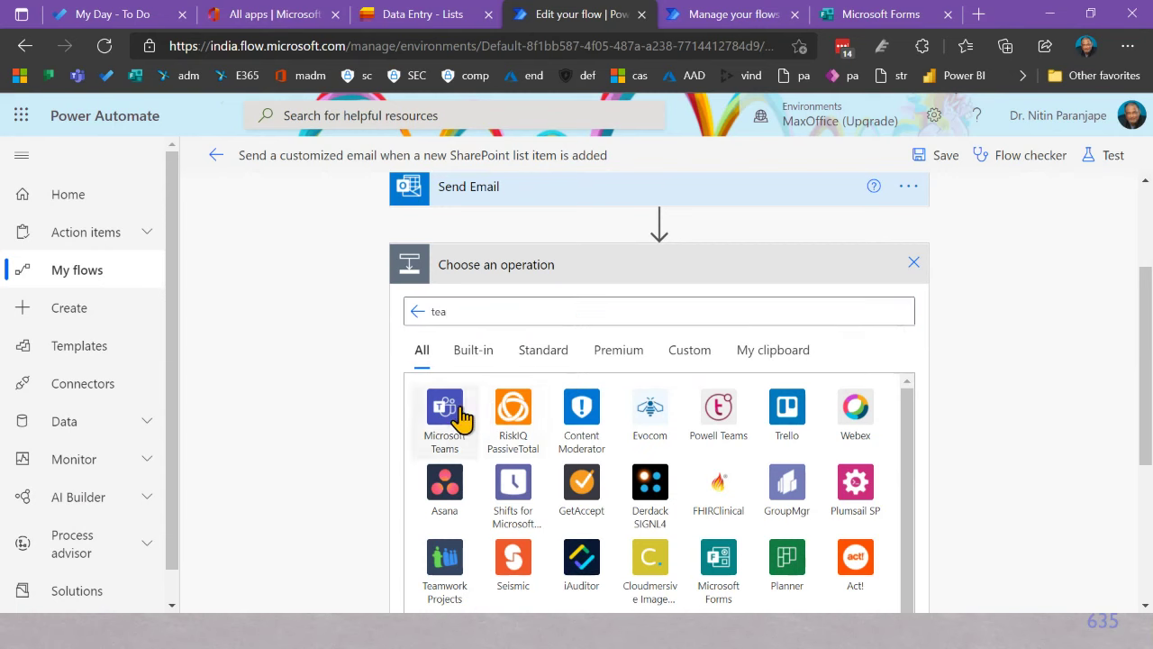
left_click(460, 417)
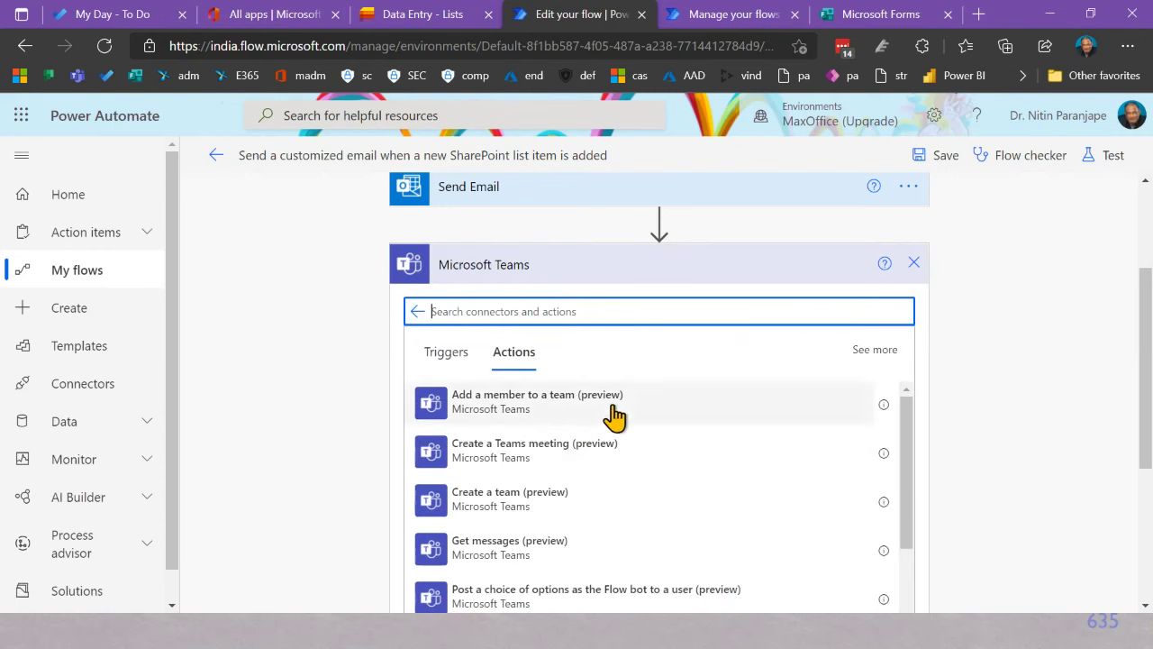
scroll(609, 422, "down", 2)
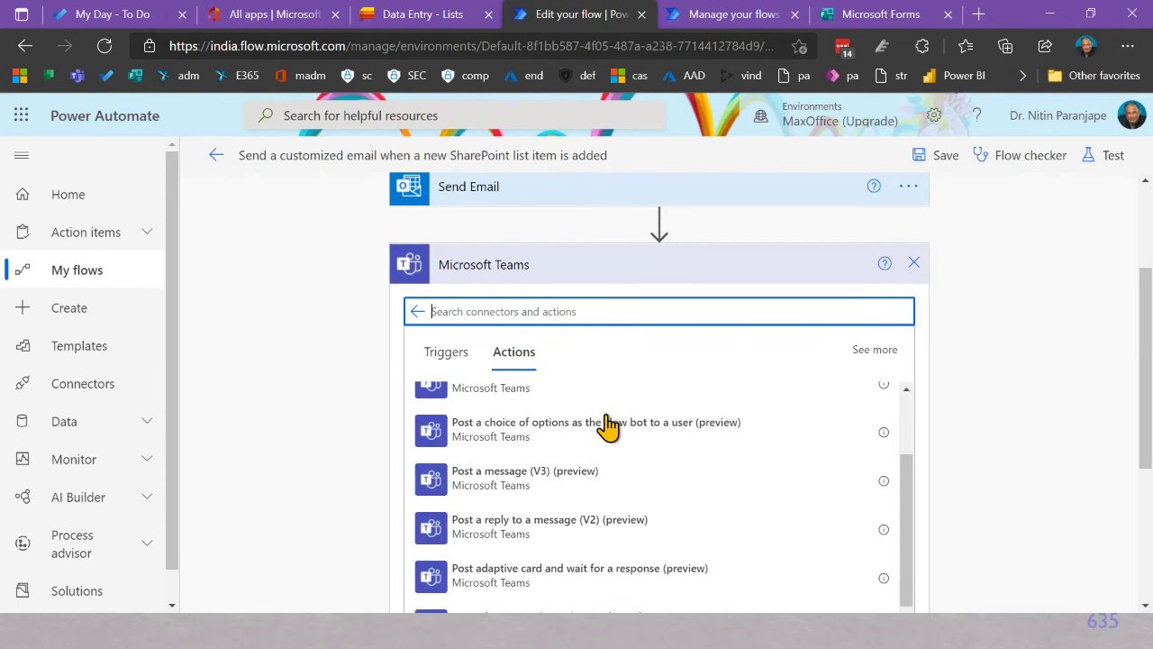
scroll(609, 422, "up", 2)
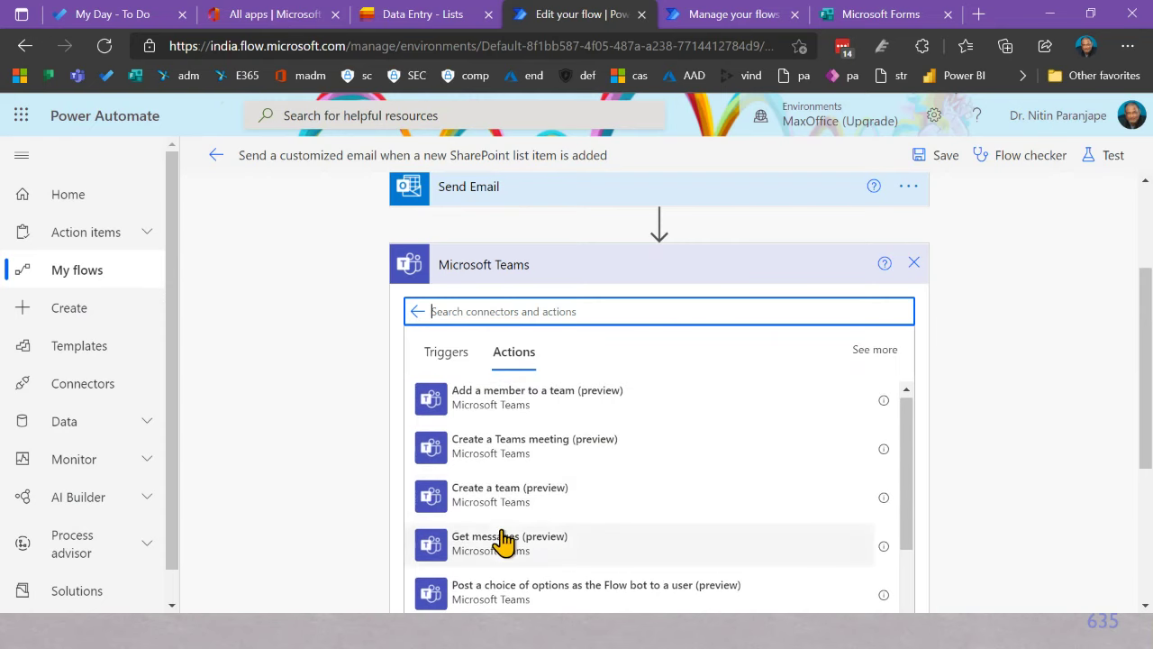
scroll(554, 446, "down", 3)
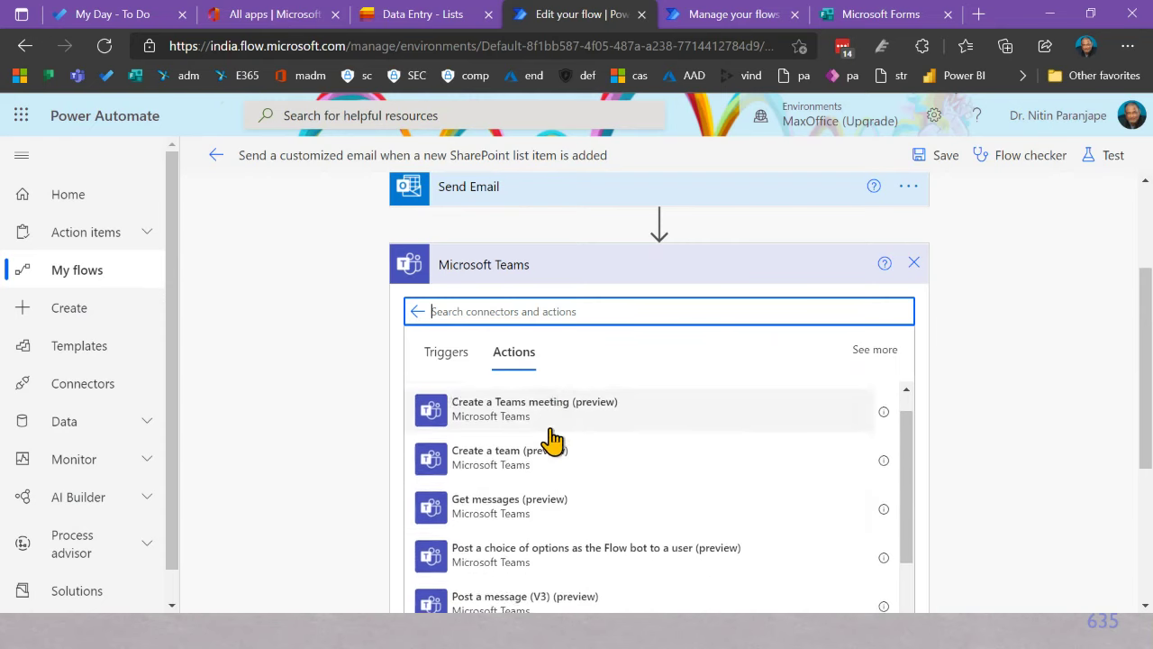
scroll(554, 442, "down", 4)
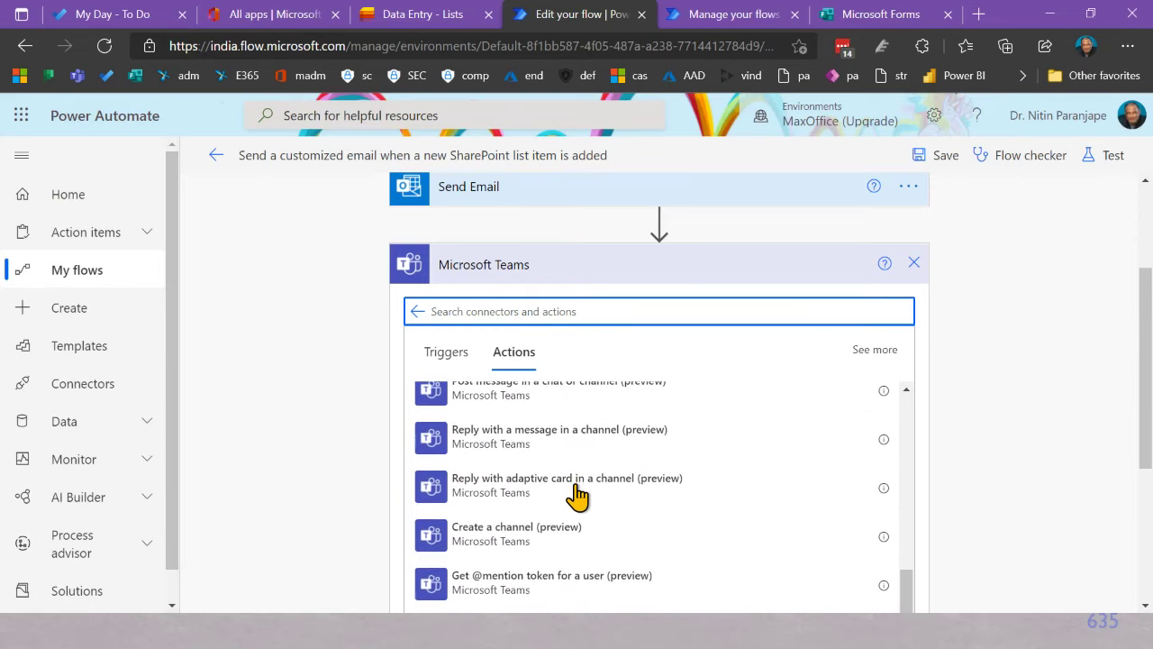
scroll(577, 495, "up", 2)
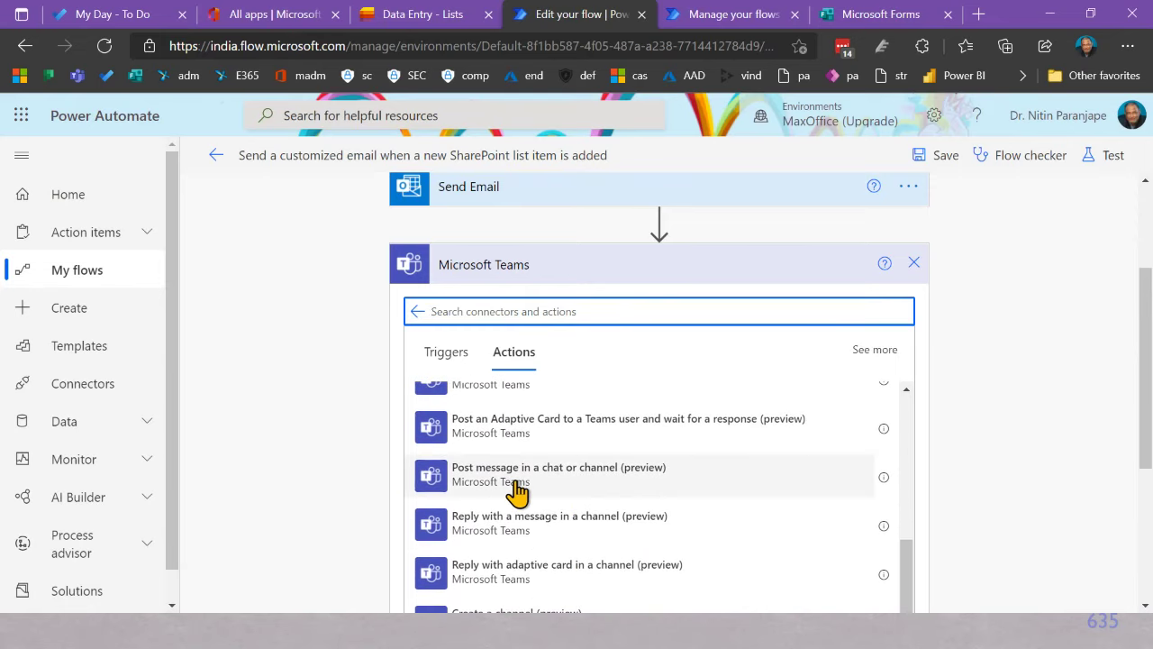
left_click(518, 485)
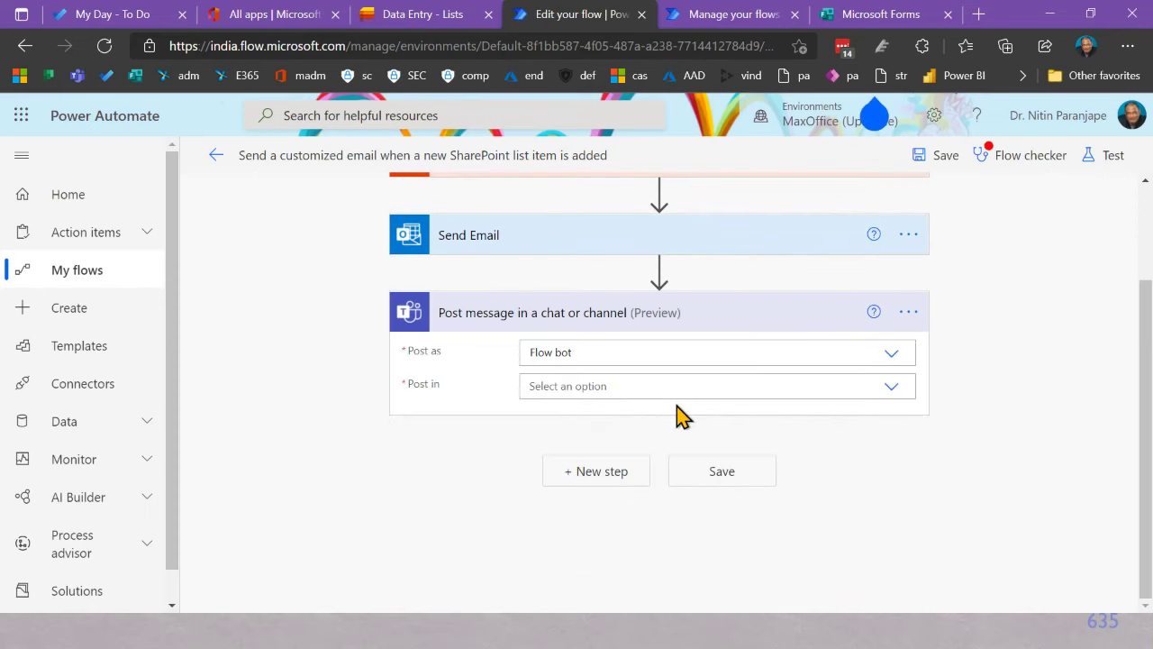
Step: Set the Teams action to post as User in a Channel
left_click(892, 387)
left_click(841, 354)
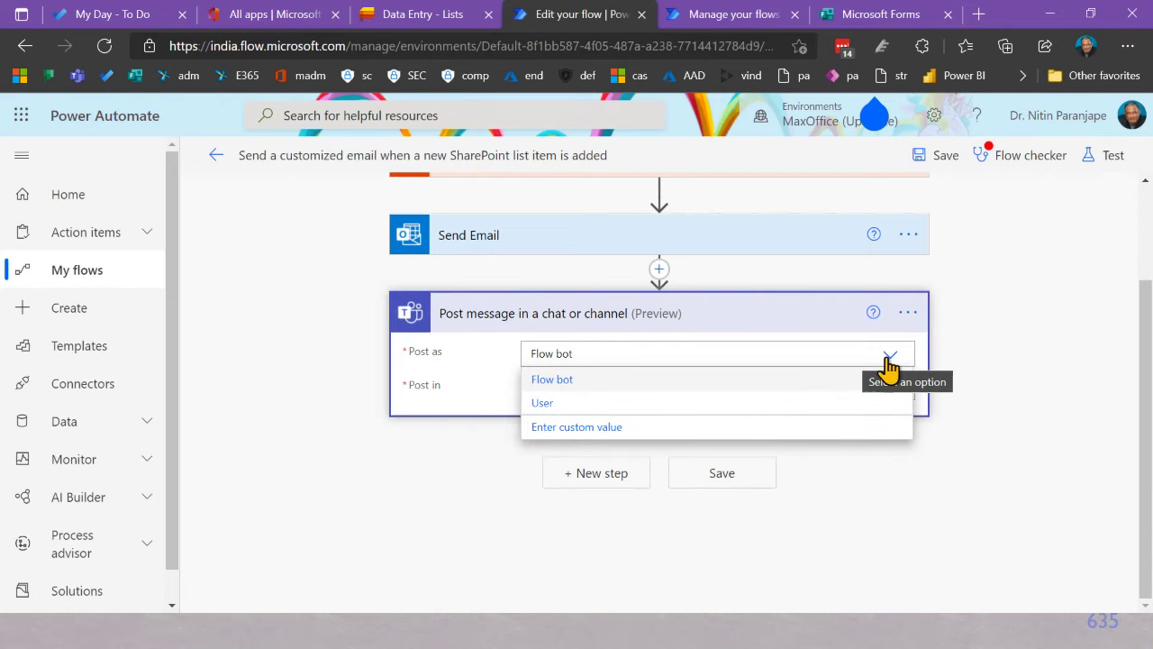
left_click(549, 403)
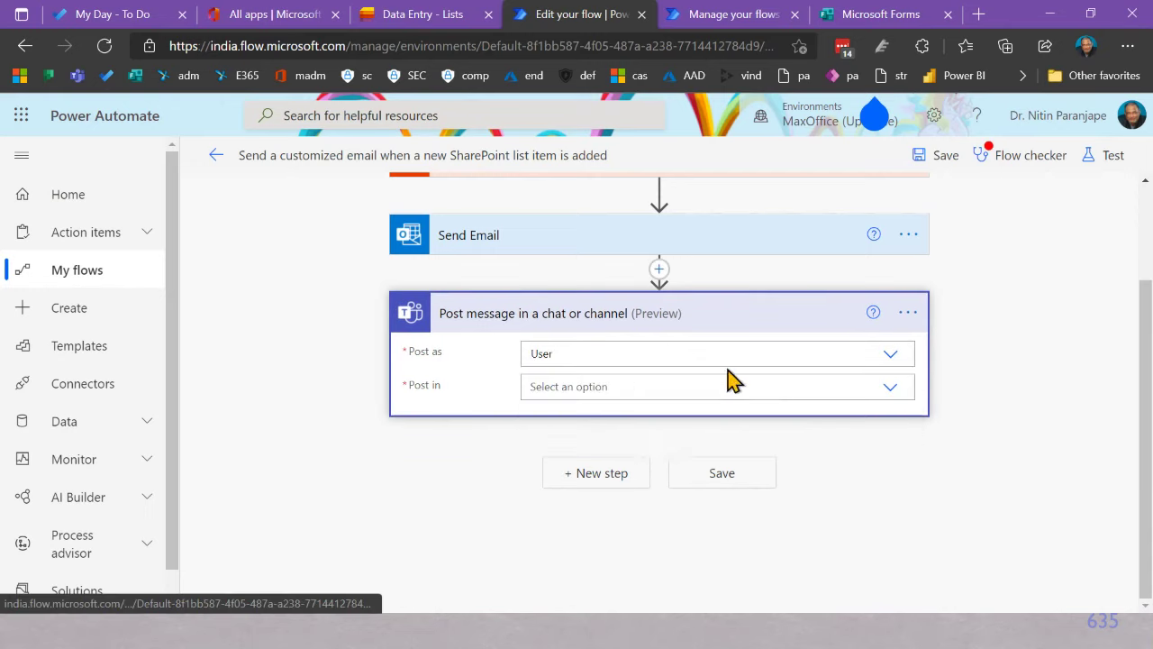
left_click(893, 388)
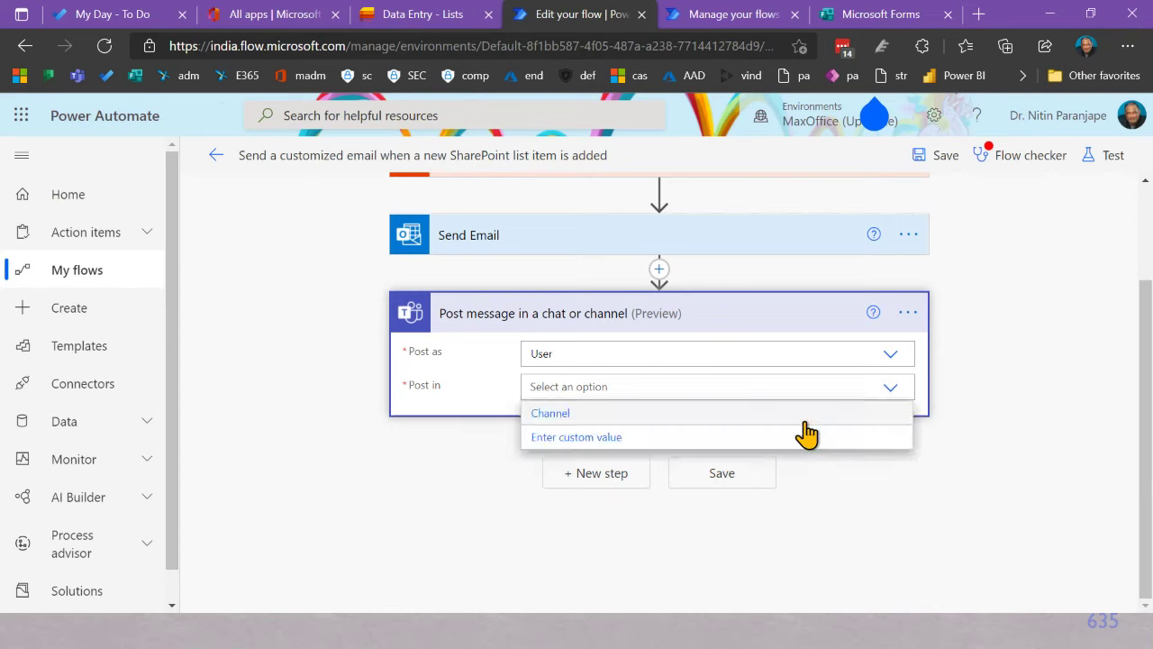
left_click(620, 414)
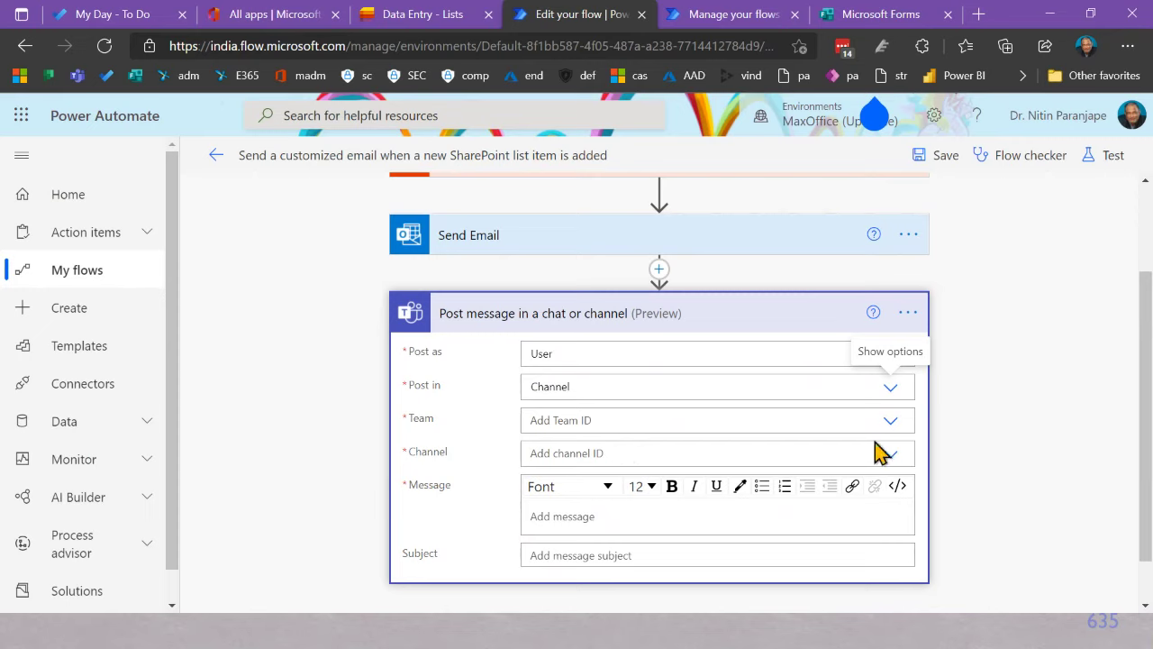
Step: Choose team Procurement and channel RFP for AI system, then move to the Message field
left_click(891, 422)
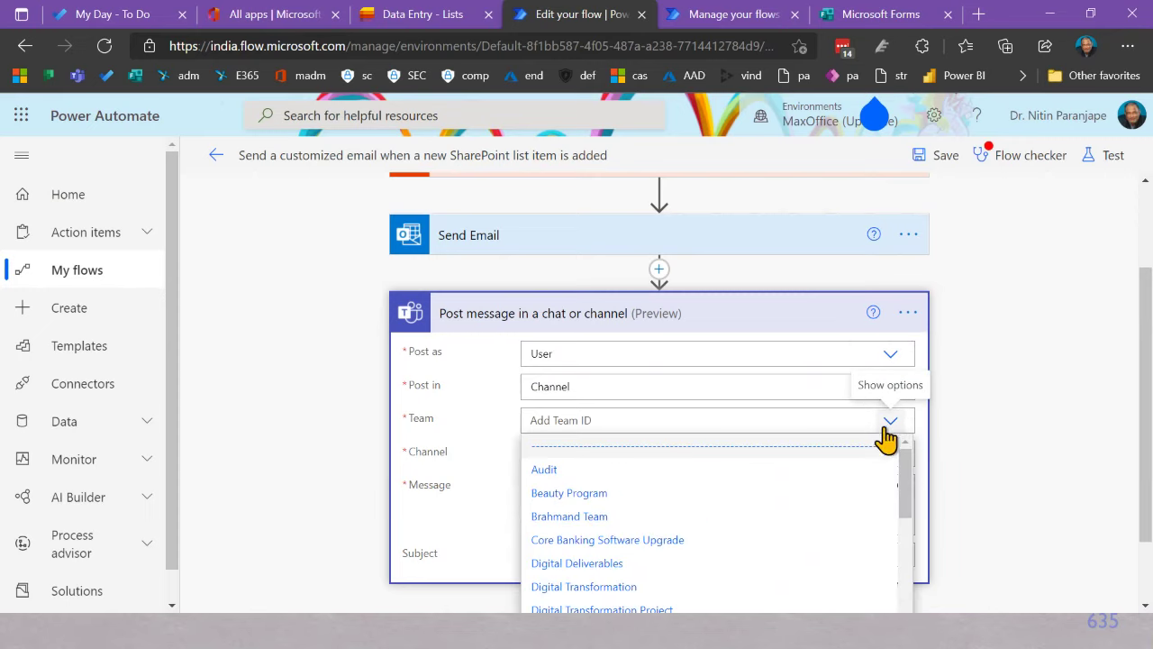
scroll(716, 514, "down", 3)
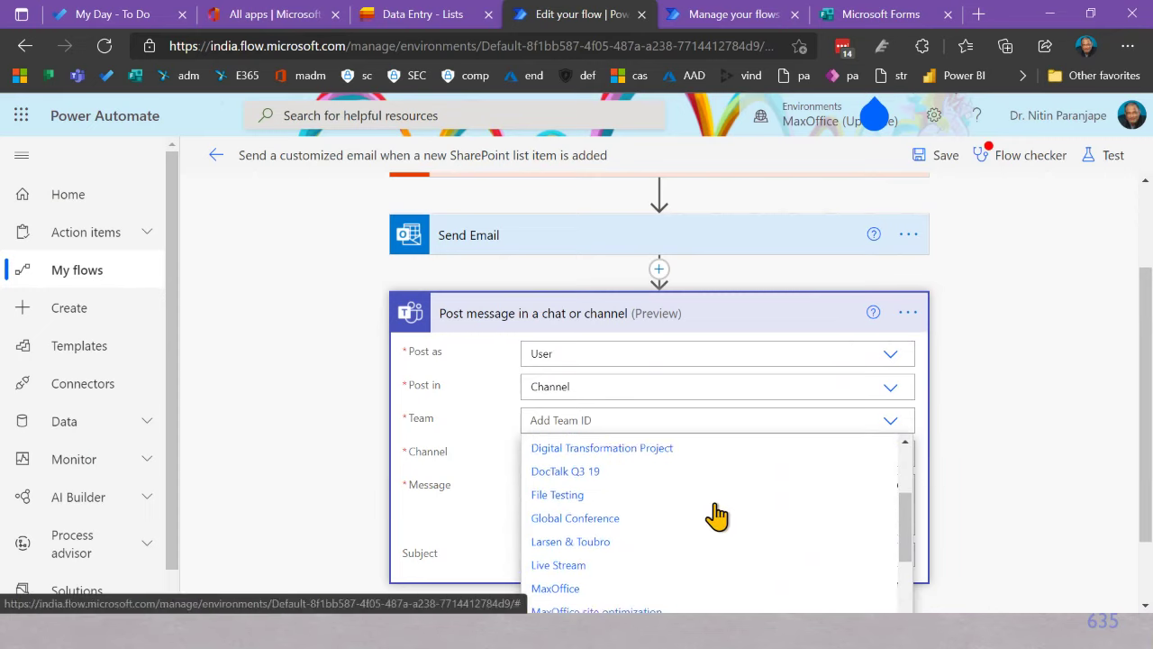
scroll(716, 515, "down", 3)
scroll(717, 514, "down", 3)
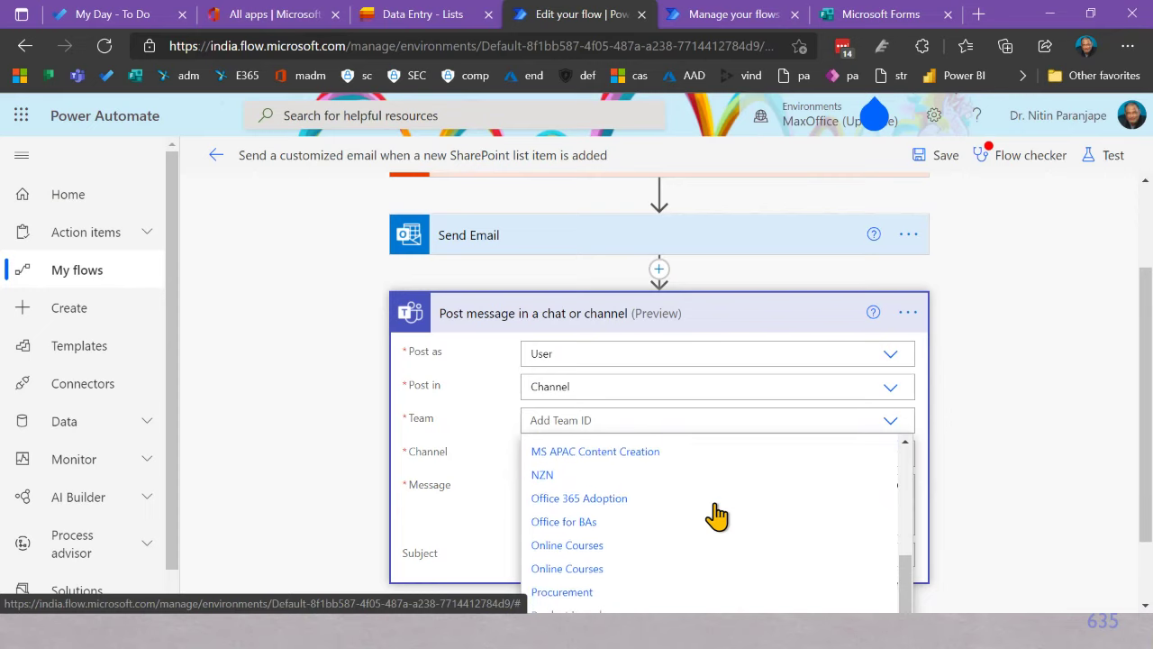
left_click(567, 497)
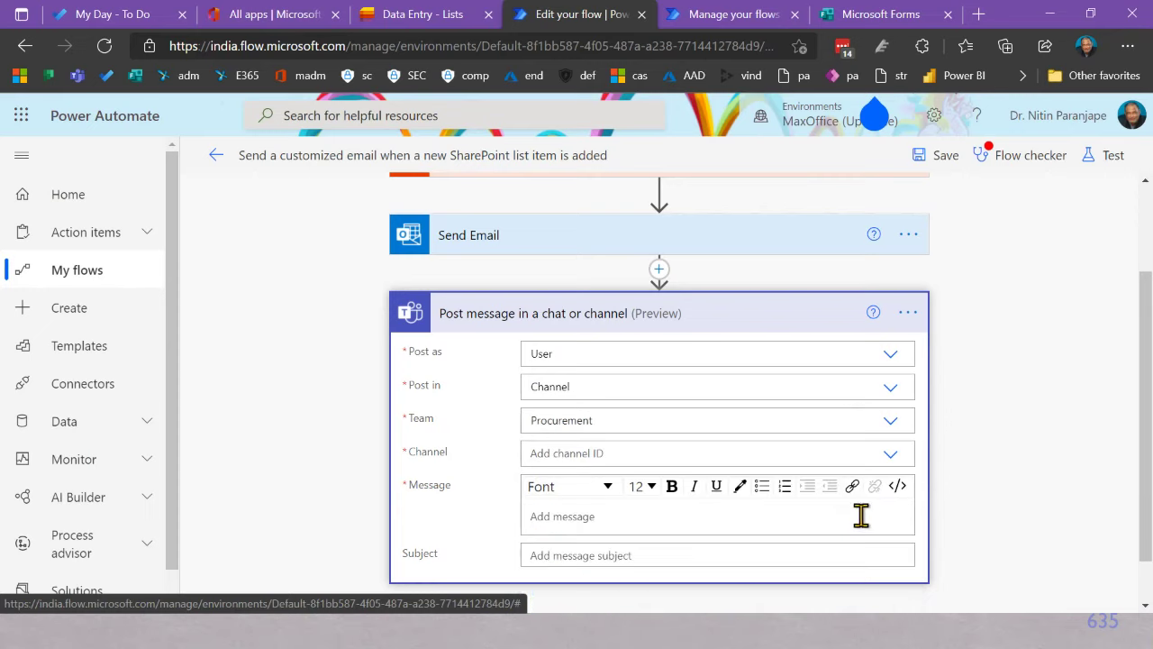
left_click(886, 458)
left_click(618, 533)
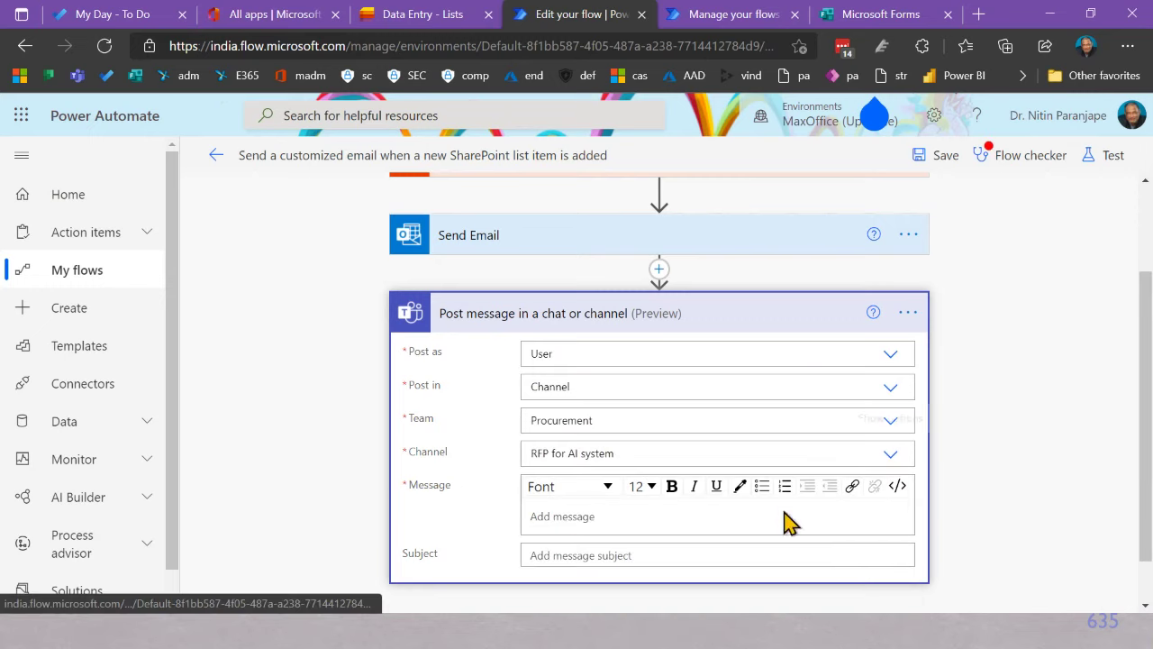
left_click(688, 516)
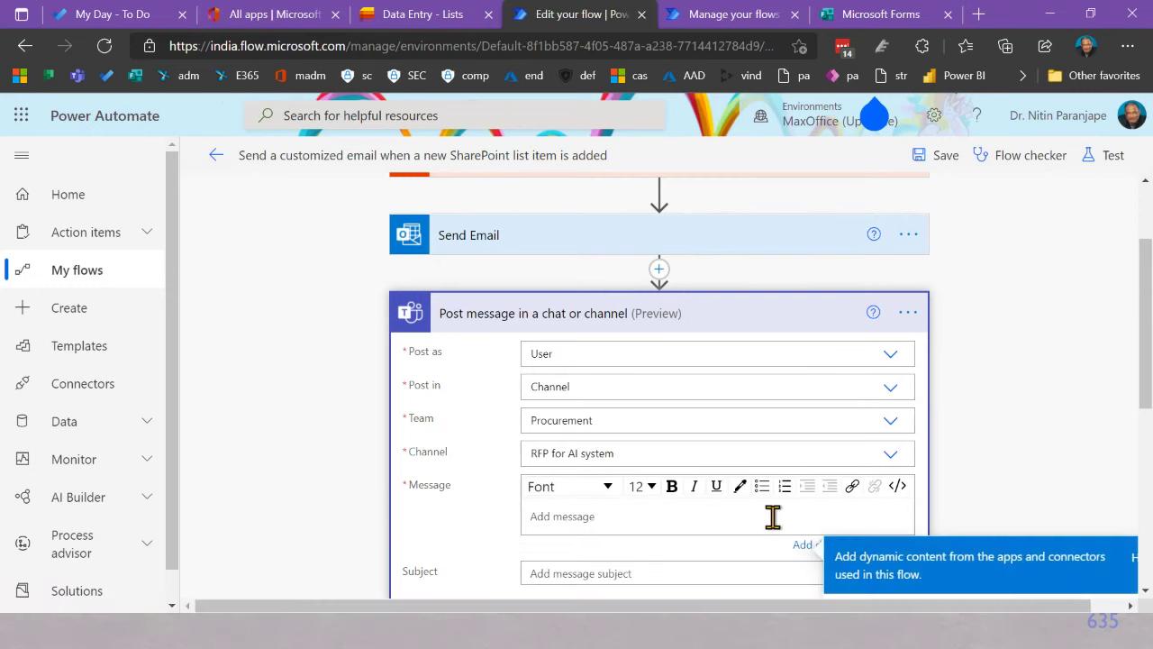
Step: Insert the Qty field after 'Qty:' and the Packaging Item field on a new 'Packaging:' line
scroll(675, 541, "down", 2)
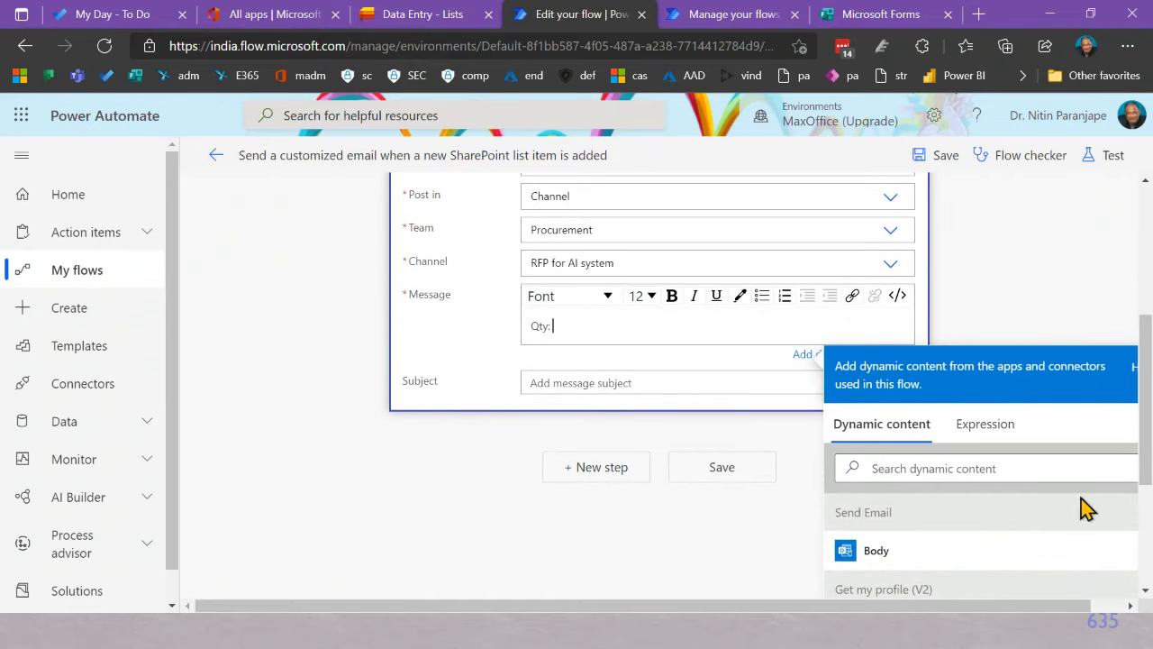
left_click(971, 471)
type("q")
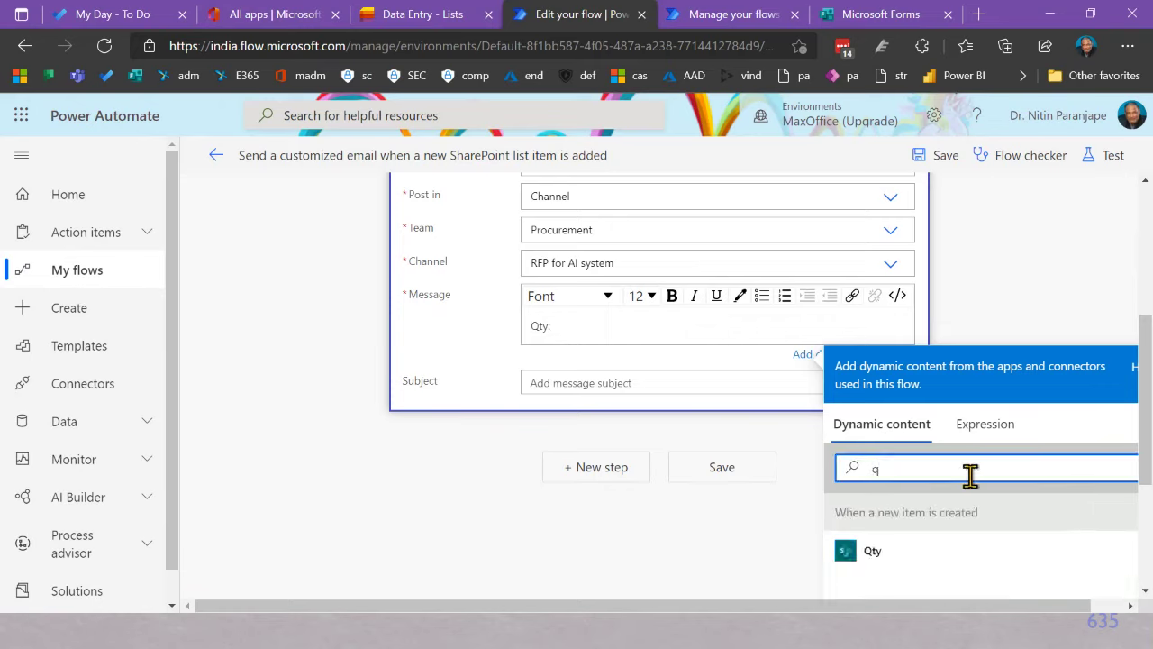
type("ry")
key("BackSpace")
key("BackSpace")
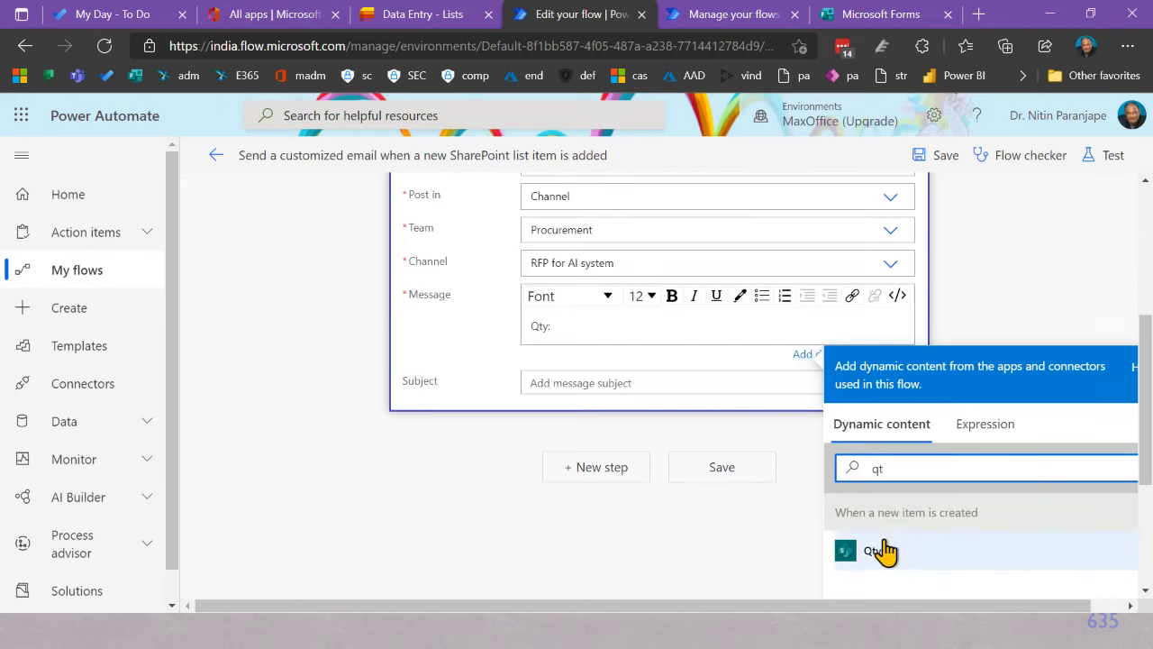
left_click(879, 551)
key("Return")
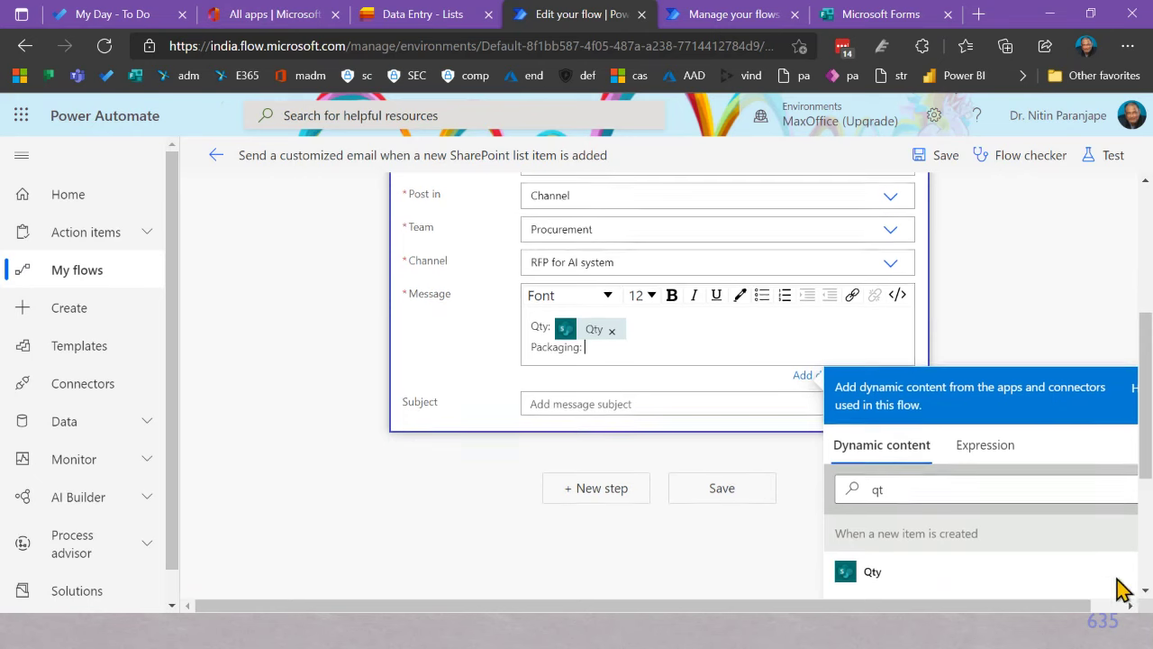
left_click(958, 490)
key("BackSpace")
key("BackSpace")
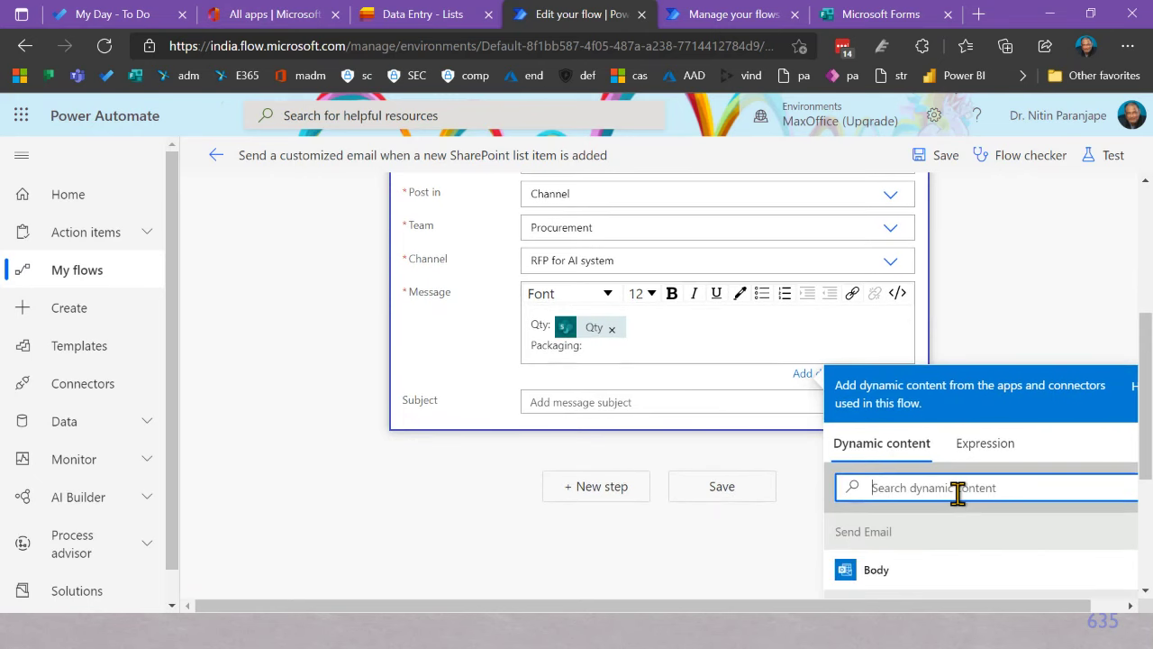
type("pack")
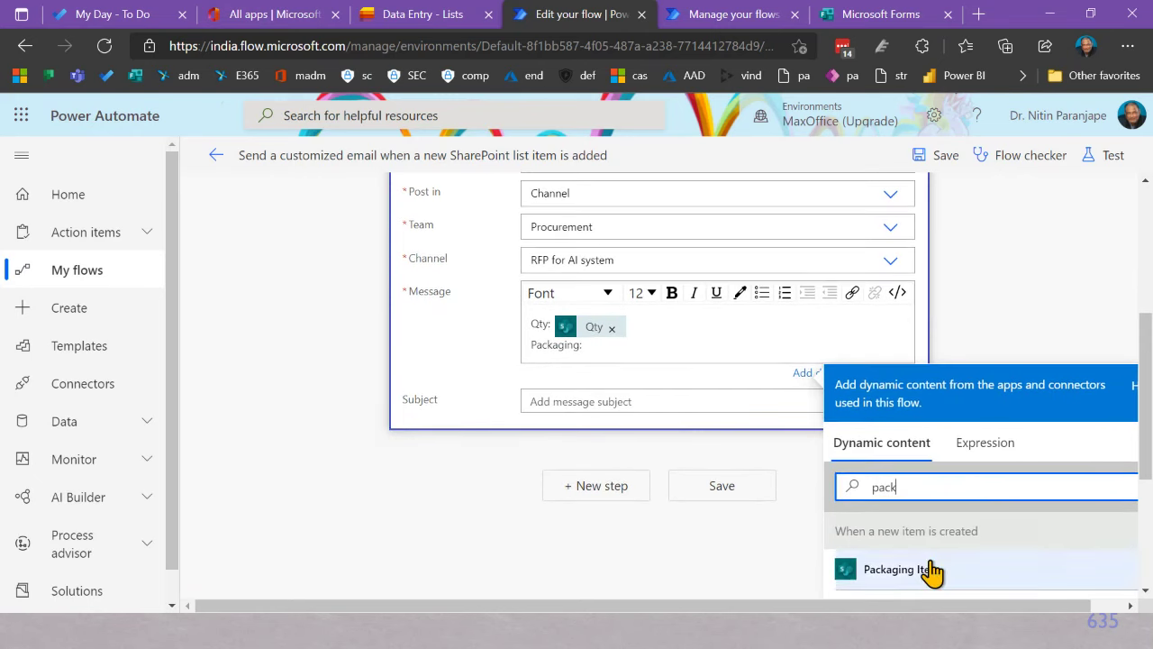
left_click(932, 570)
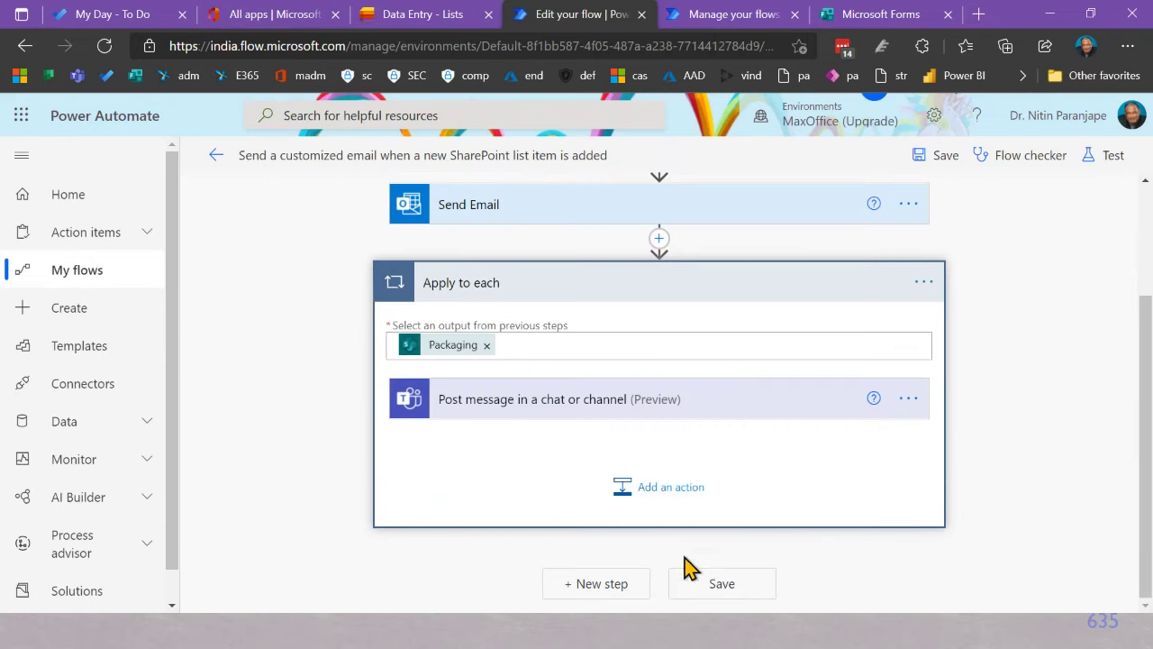
Step: Save the flow and rename it to 'List automation'
left_click(703, 586)
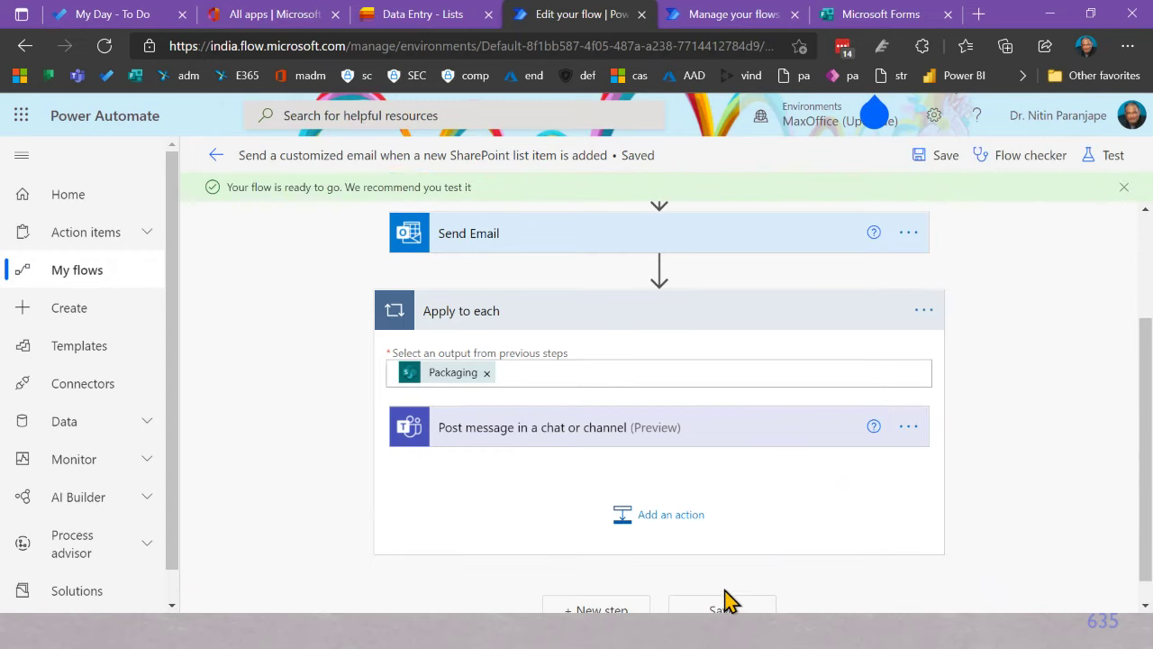
left_click(728, 608)
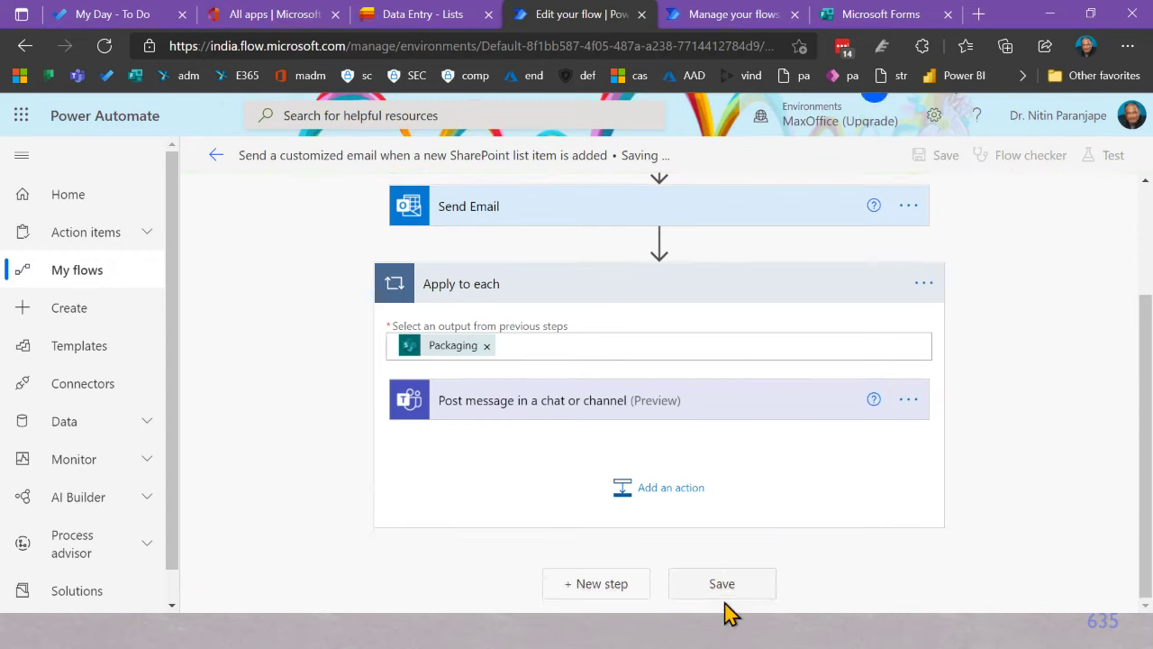
left_click(464, 155)
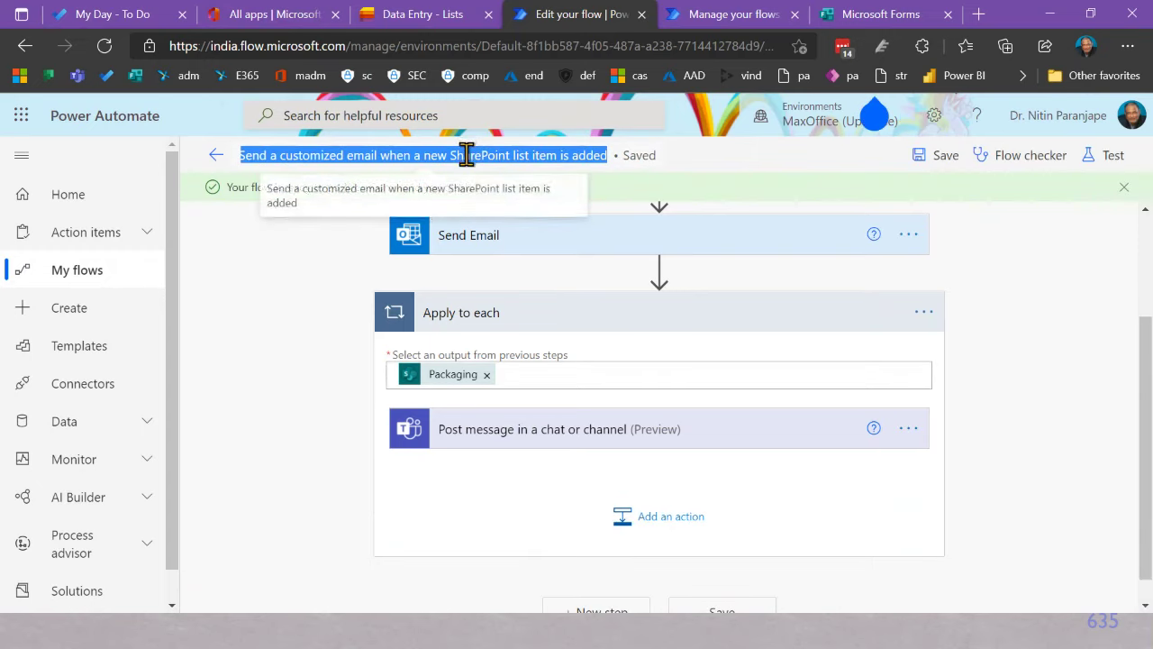
type("List automation")
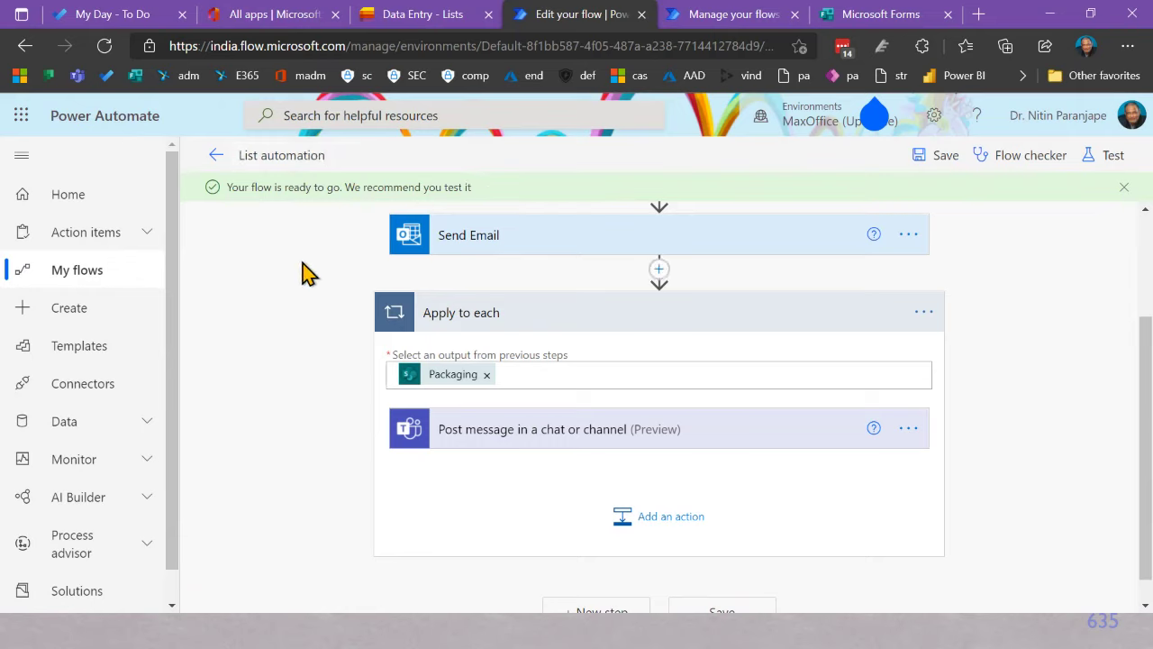
left_click(718, 610)
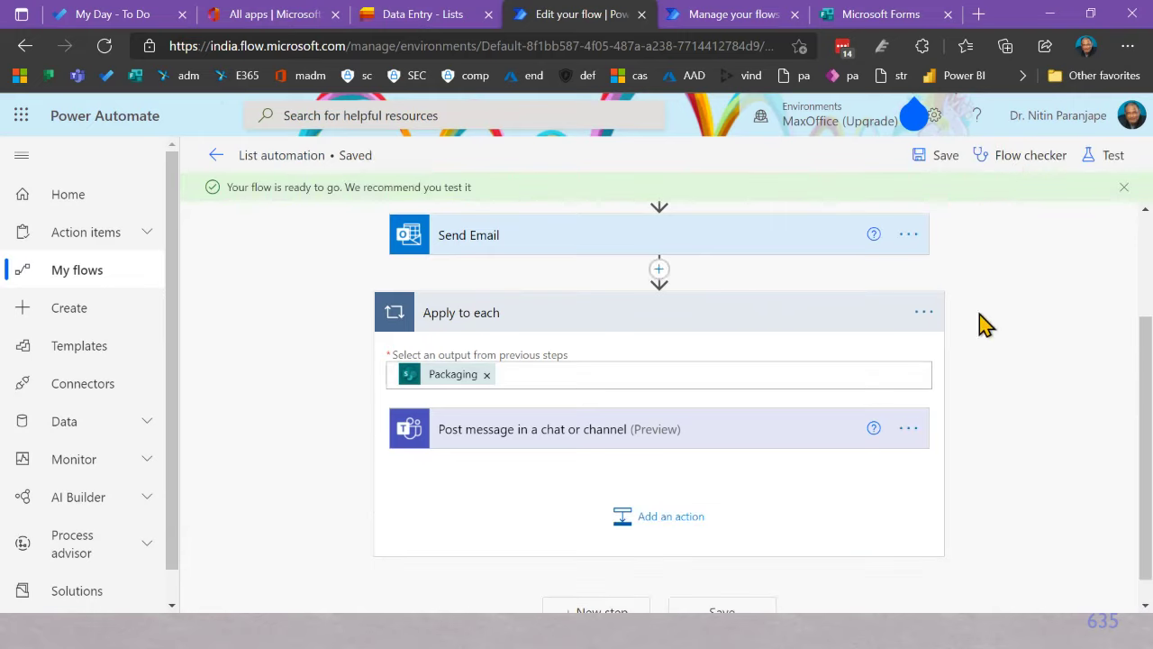
Step: Run the flow checker, then start a manual test that waits for a new list item
left_click(1020, 160)
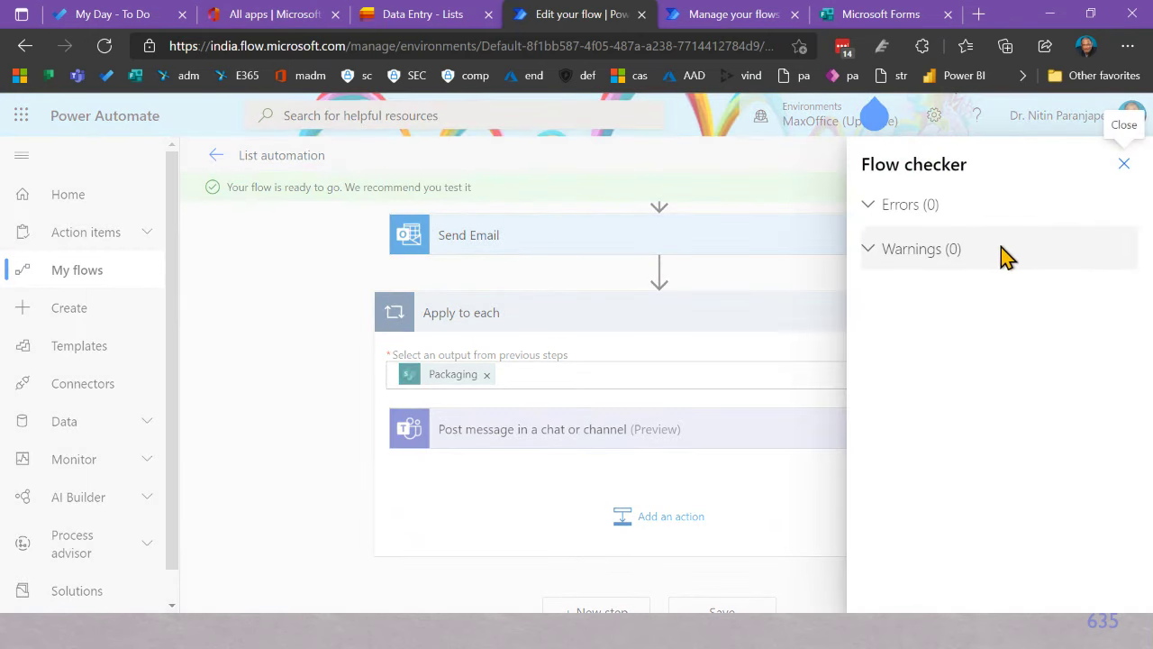
left_click(1124, 163)
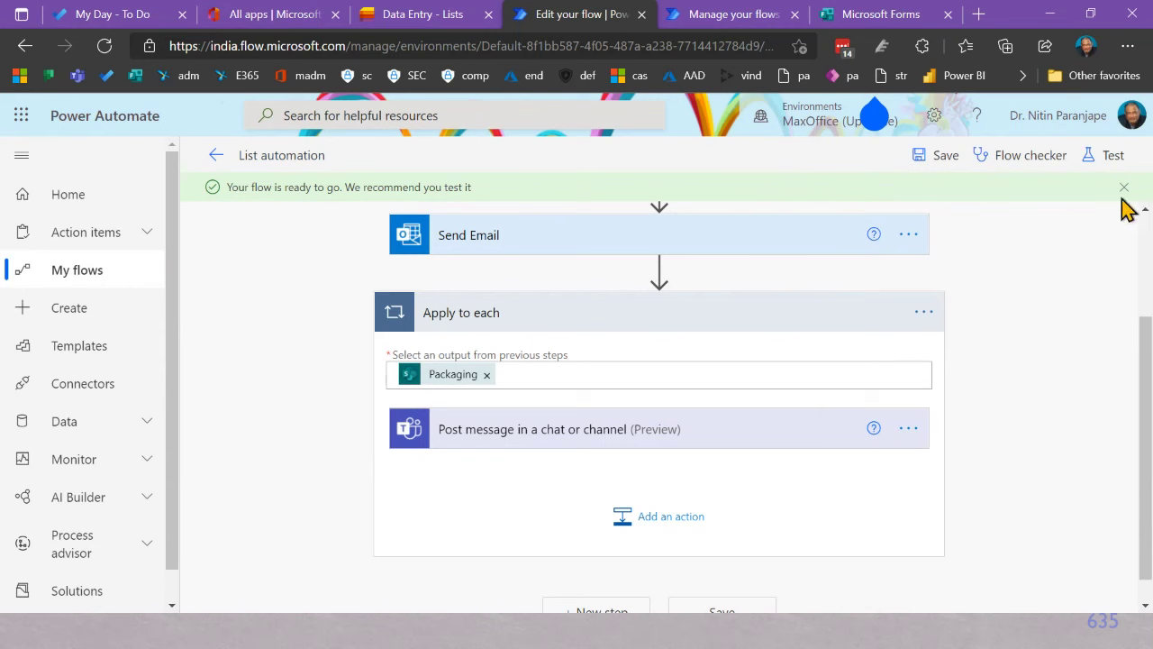
left_click(1115, 157)
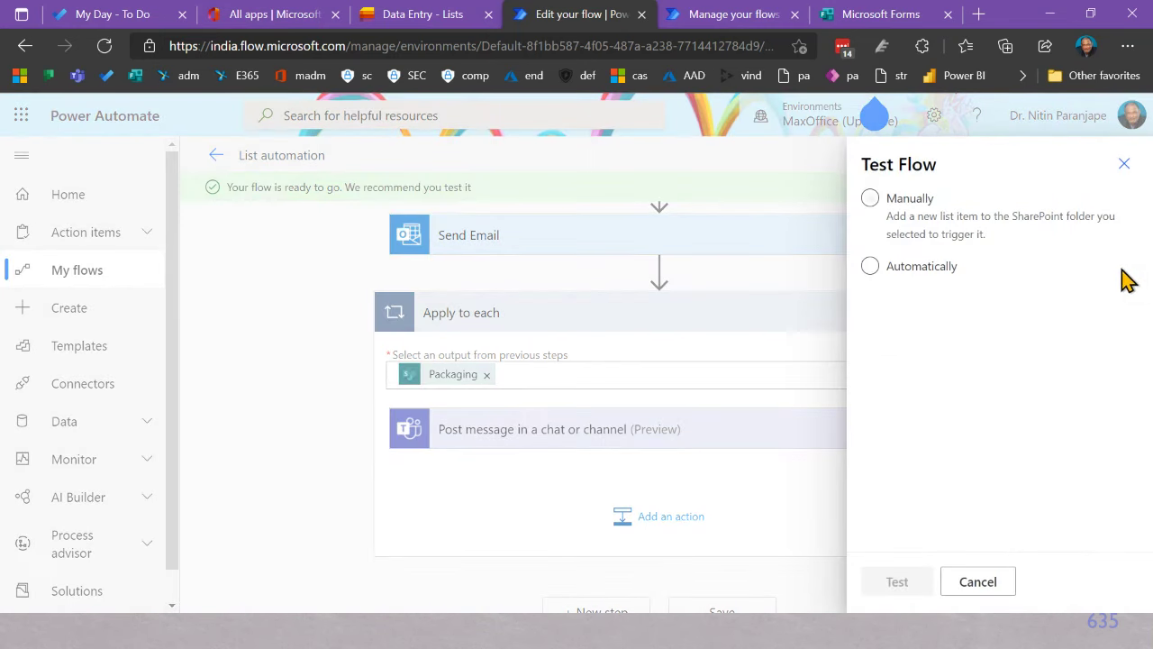
left_click(878, 202)
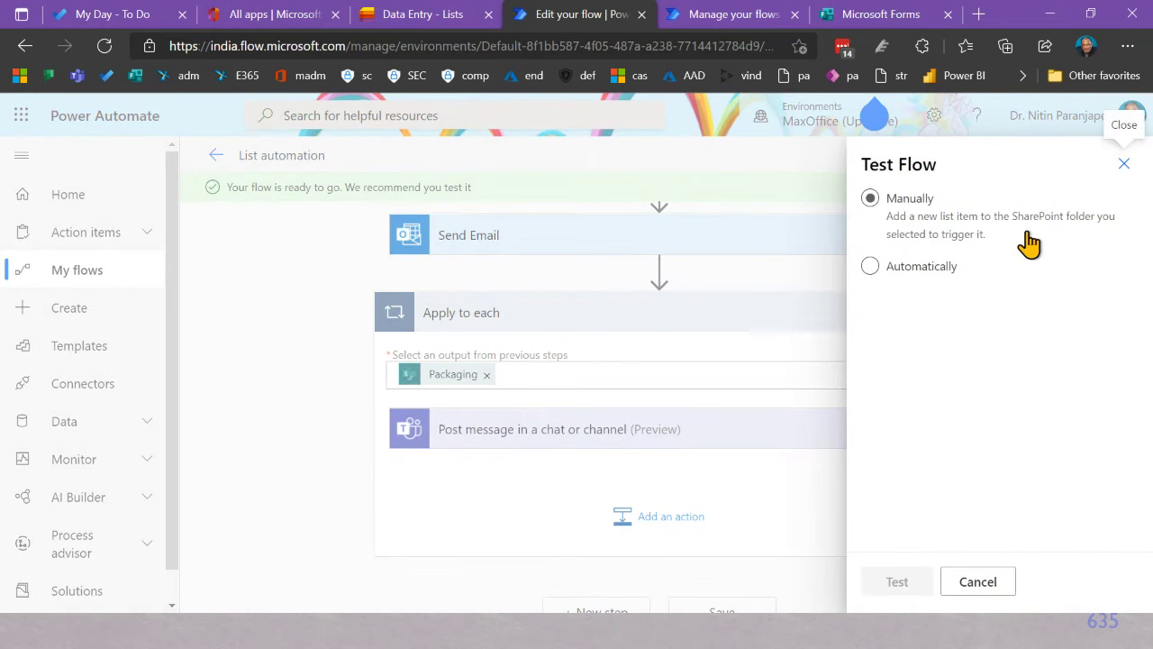
left_click(872, 202)
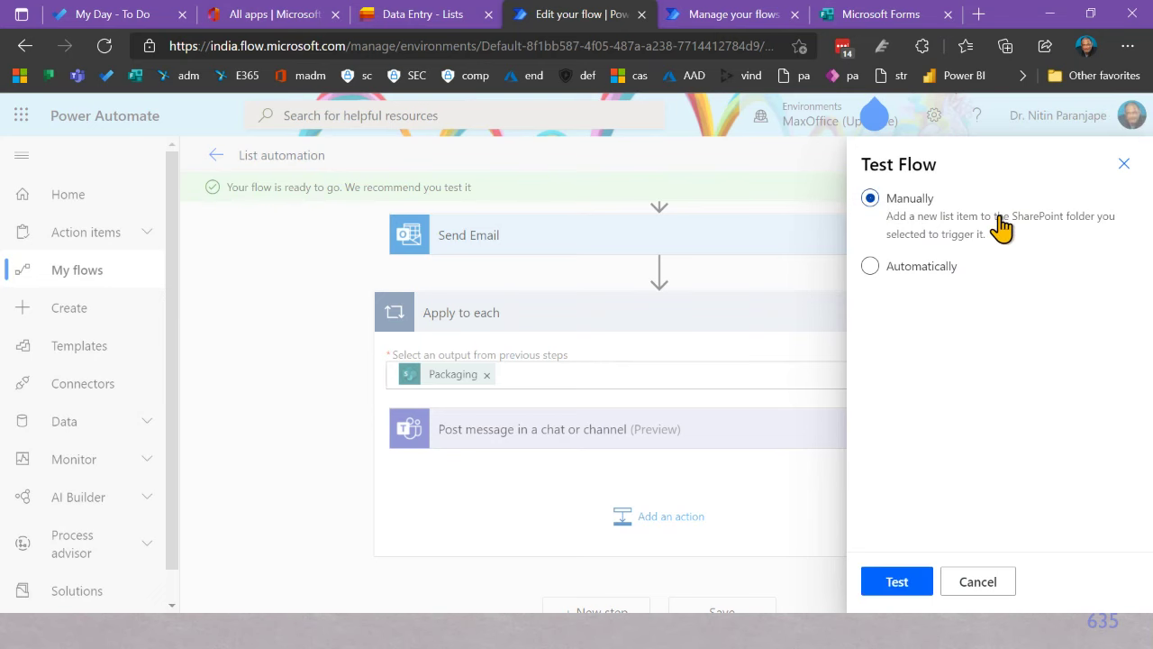
left_click(897, 582)
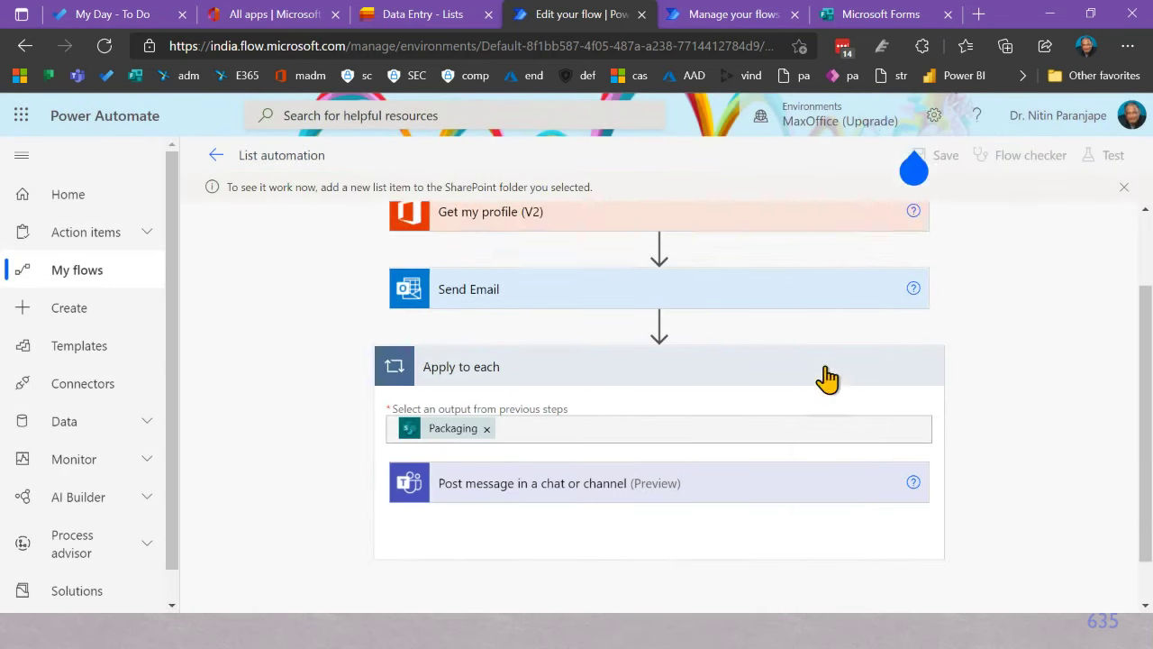
scroll(811, 392, "up", 2)
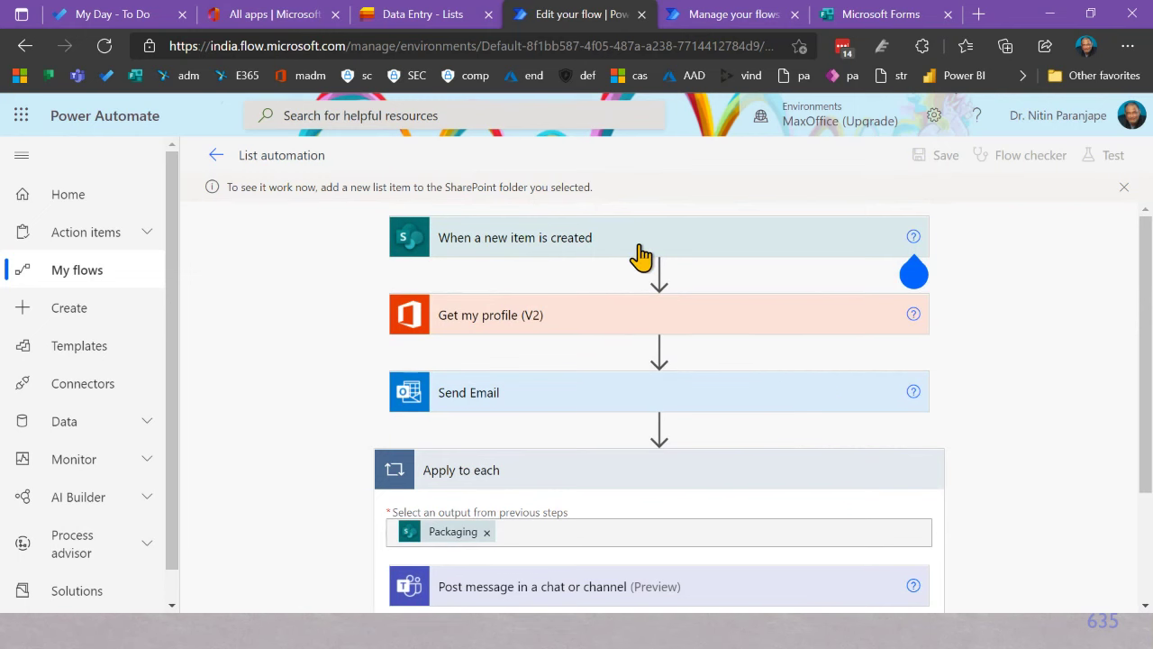
Step: Add a new Data Entry item named 'Flow test' with Steel Box packaging
left_click(415, 24)
scroll(289, 369, "down", 3)
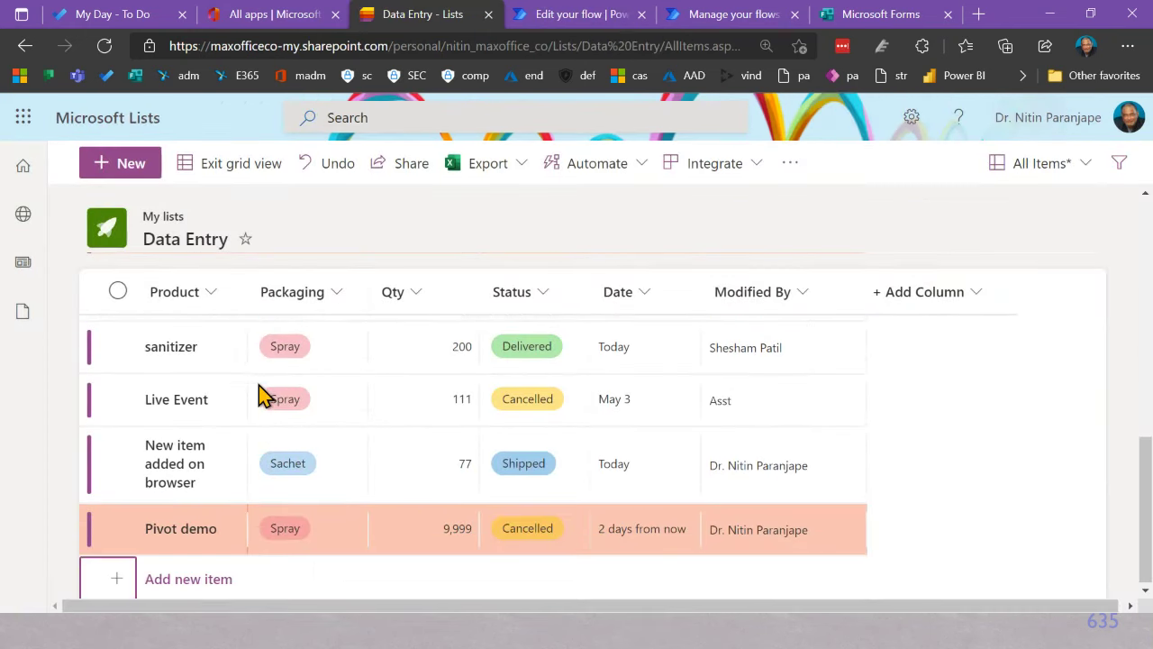
left_click(174, 586)
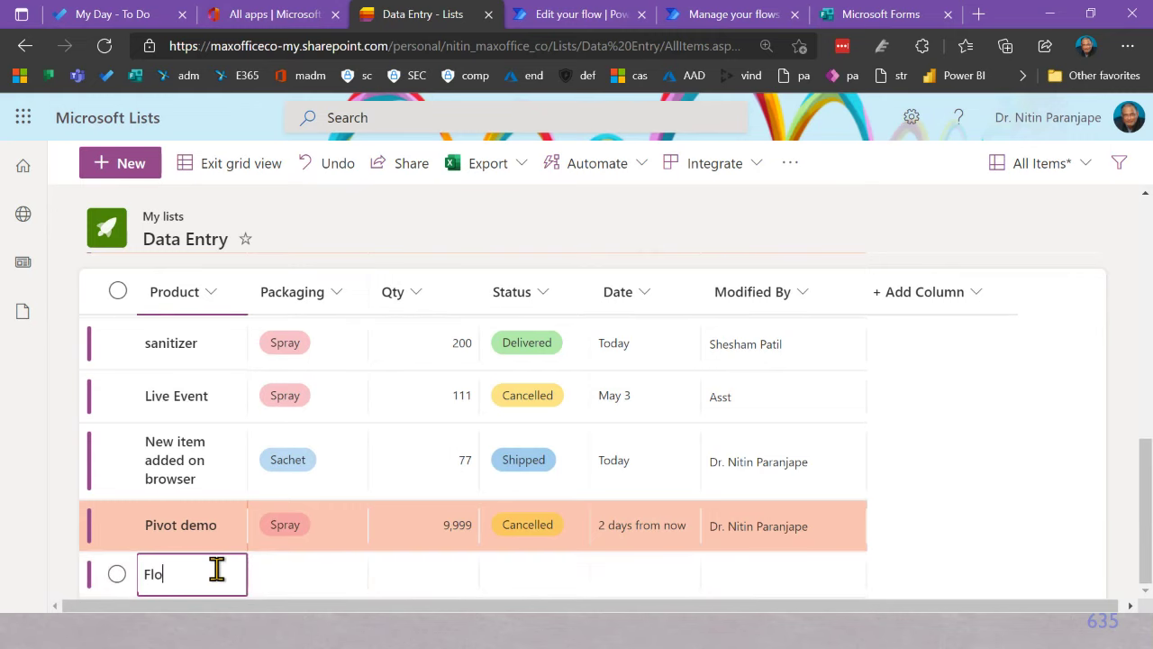
type("Flow test")
key("Tab")
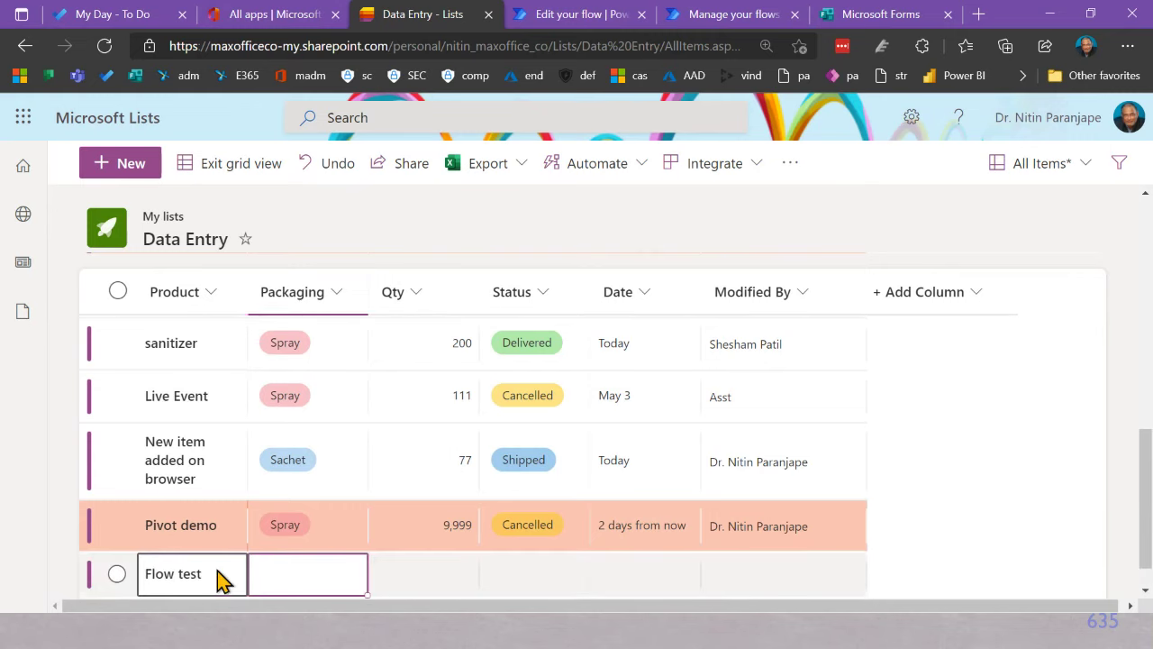
left_click(278, 579)
left_click(298, 386)
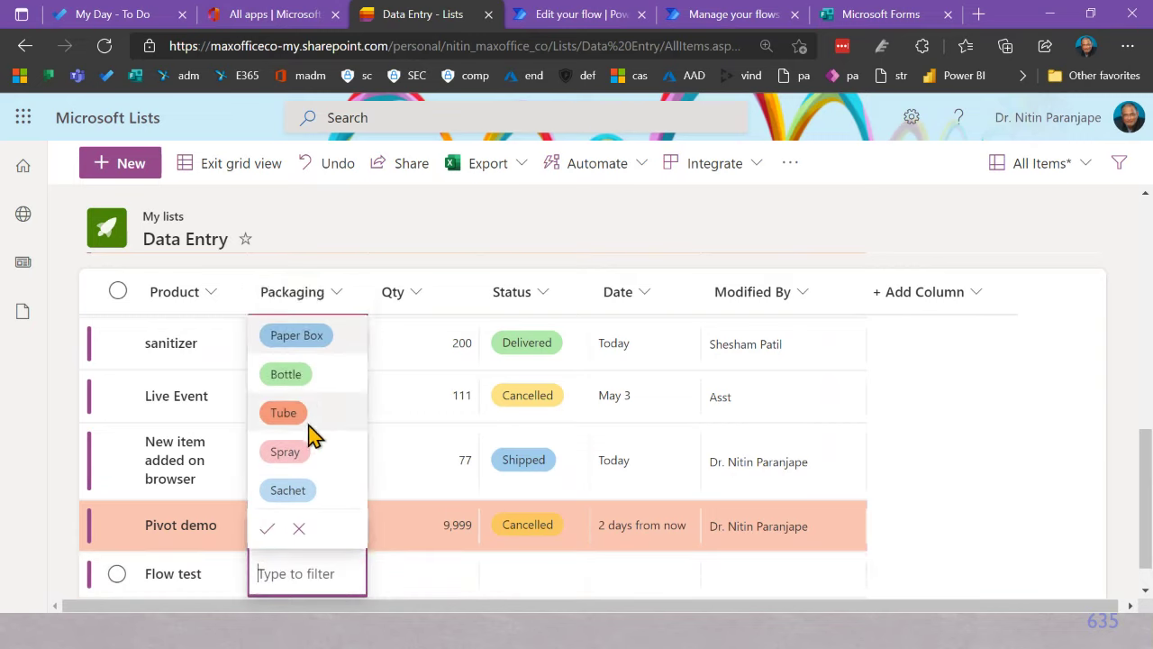
left_click(410, 584)
Step: Give the new item quantity 123456789, status Delivered and date 11 May, then save the row
left_click(435, 574)
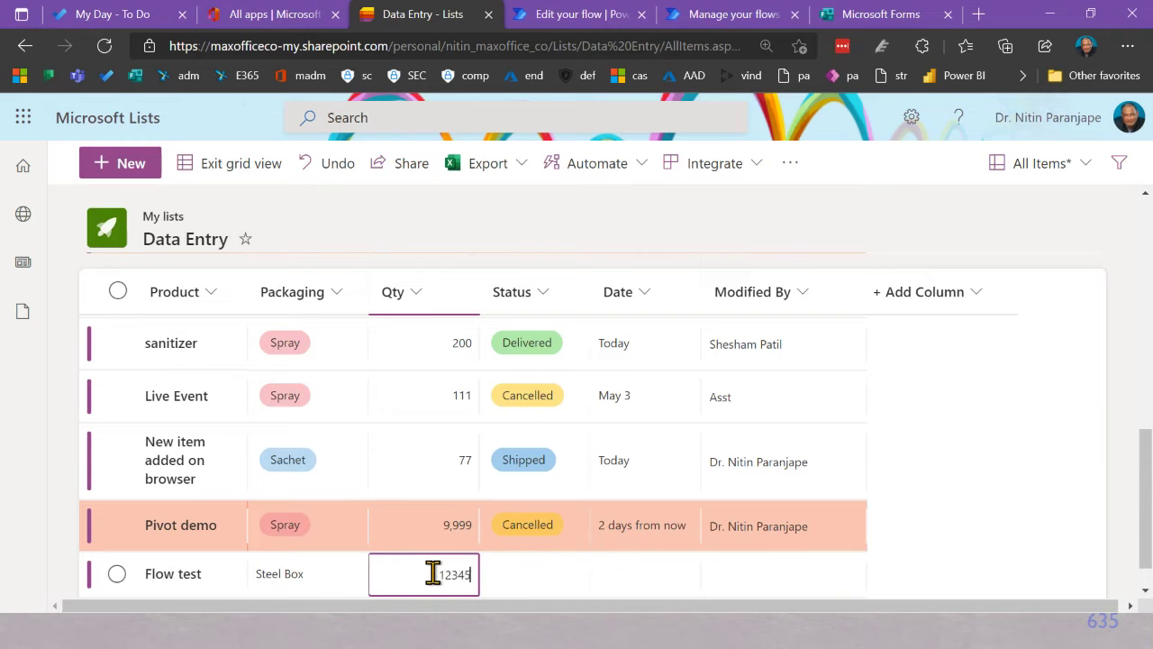
type("123456789")
key("Tab")
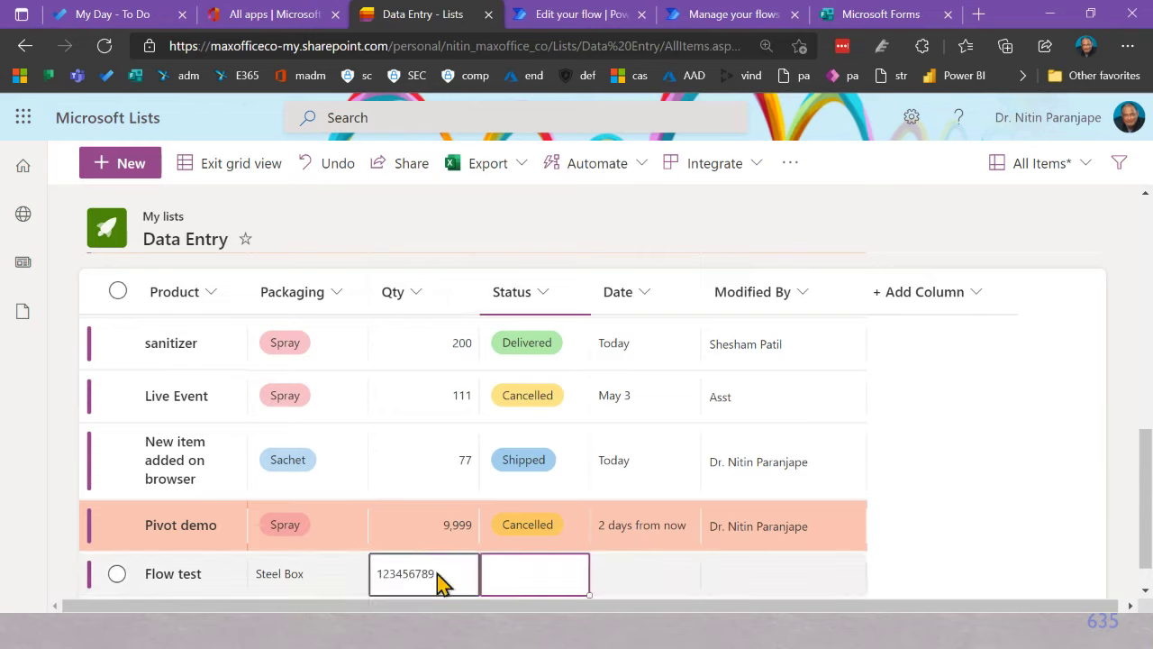
left_click(517, 570)
left_click(551, 487)
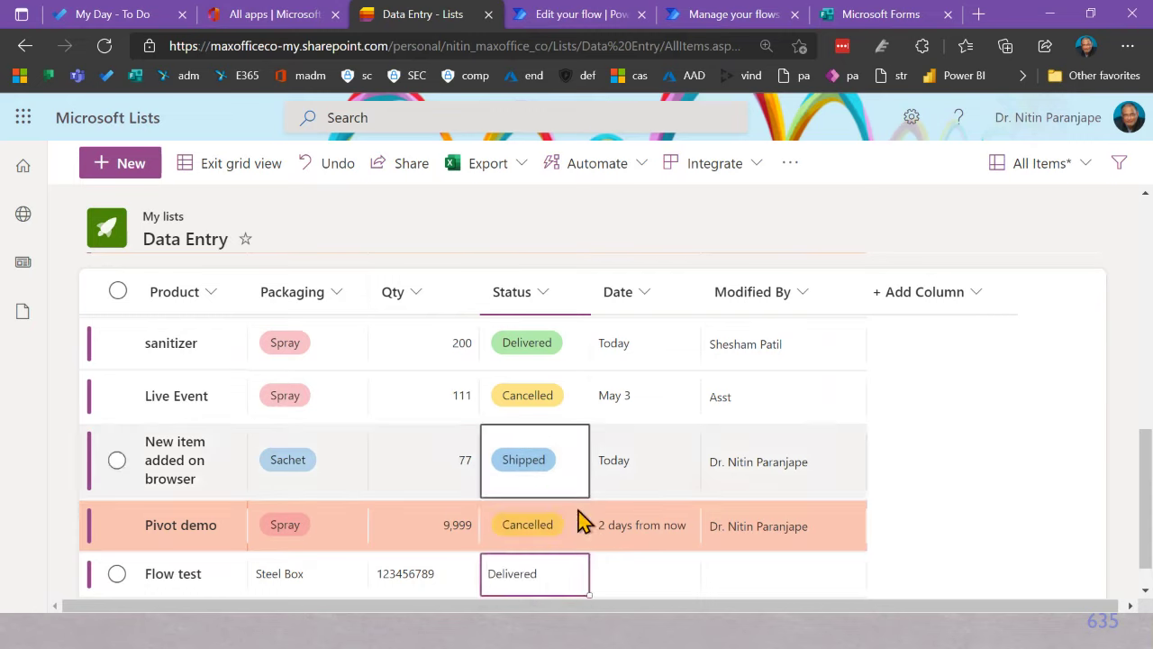
left_click(624, 572)
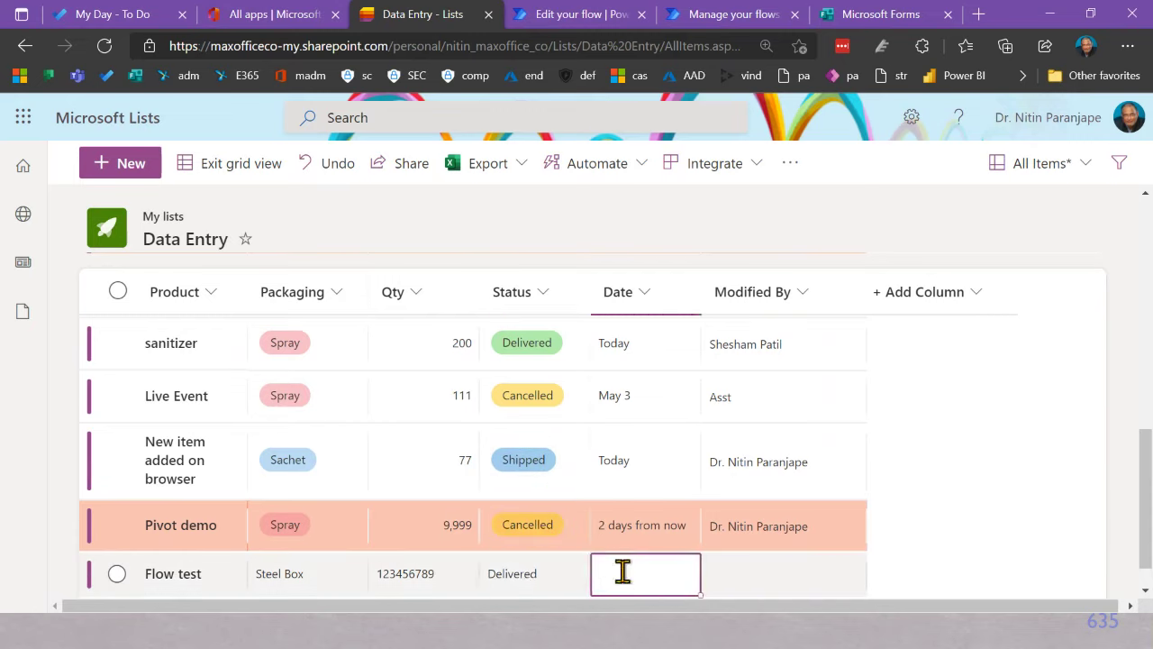
left_click(626, 569)
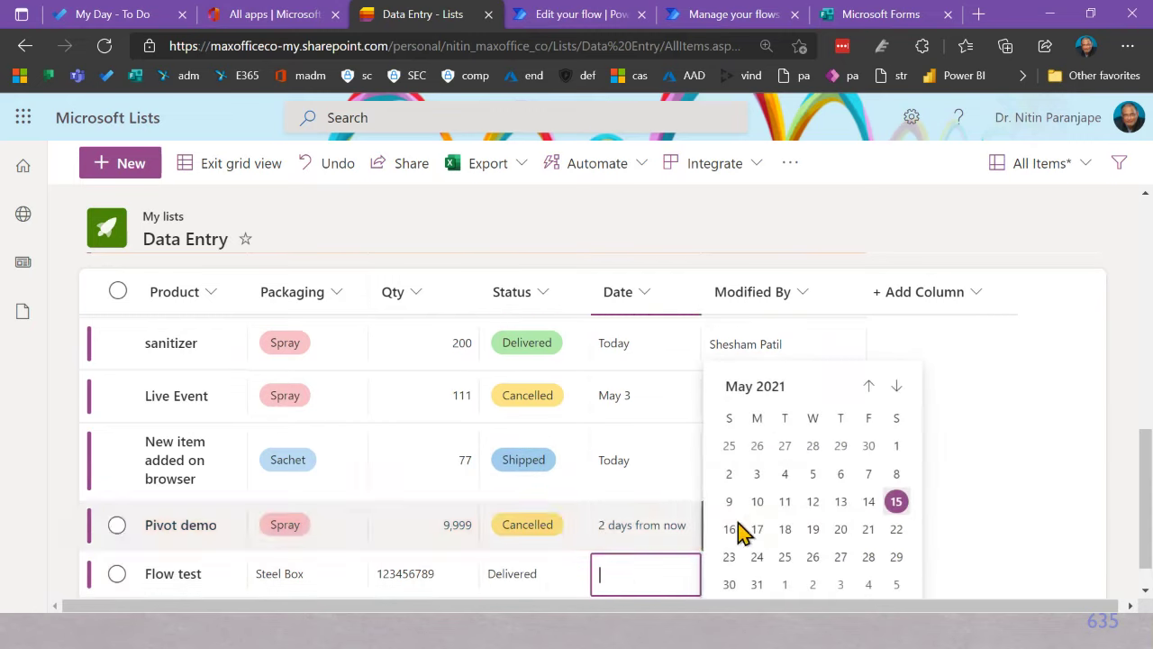
left_click(790, 505)
left_click(780, 581)
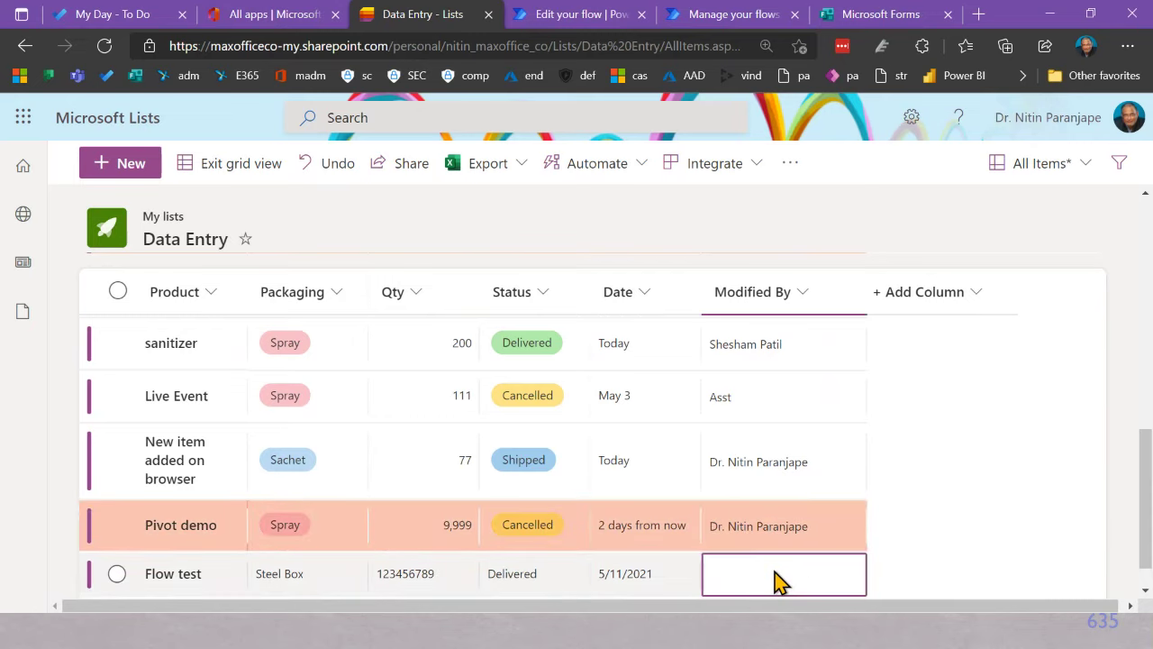
key("Up")
key("Up")
key("Down")
key("Down")
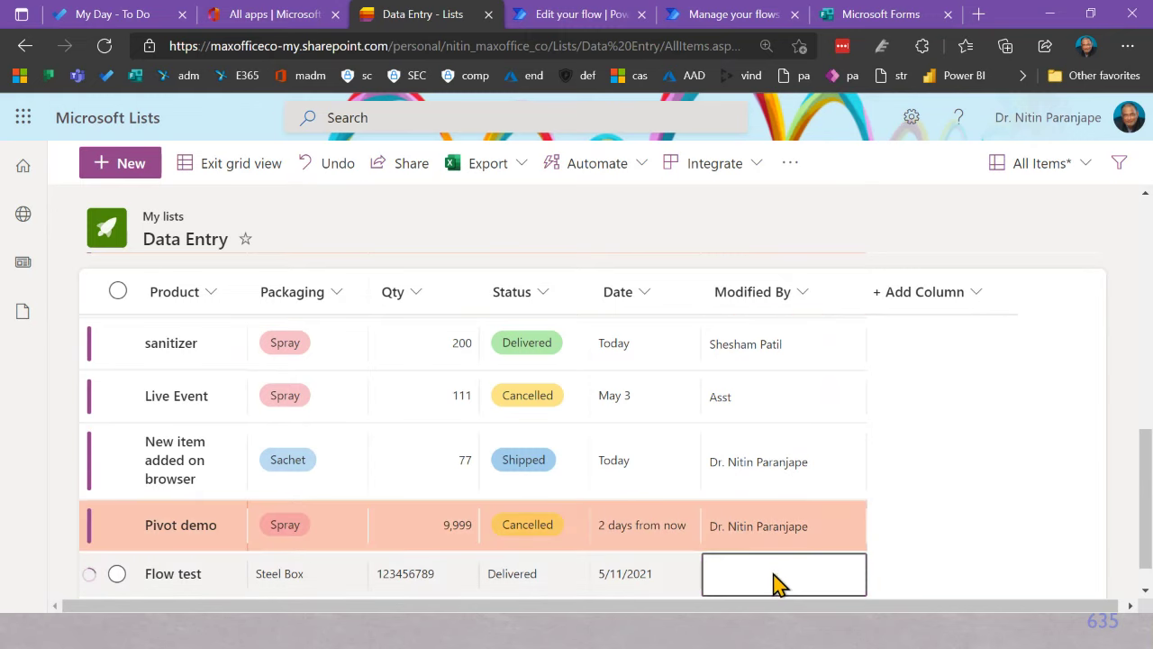
left_click(933, 549)
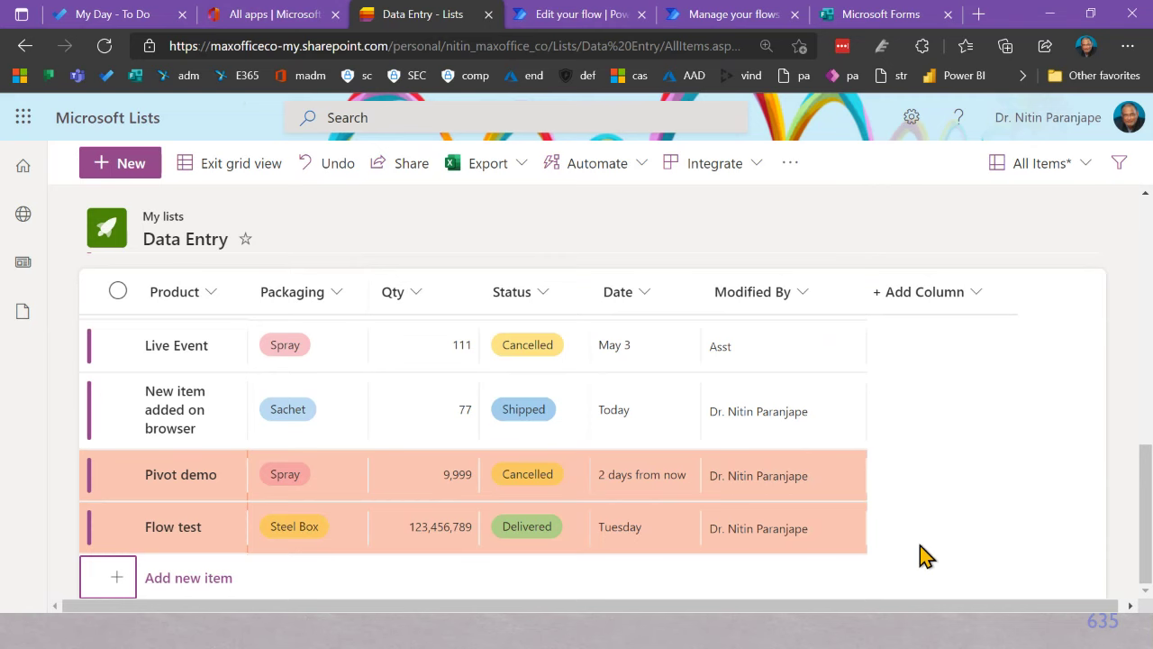
Step: Watch the List automation test run succeed and expand the Apply to each loop
left_click(572, 14)
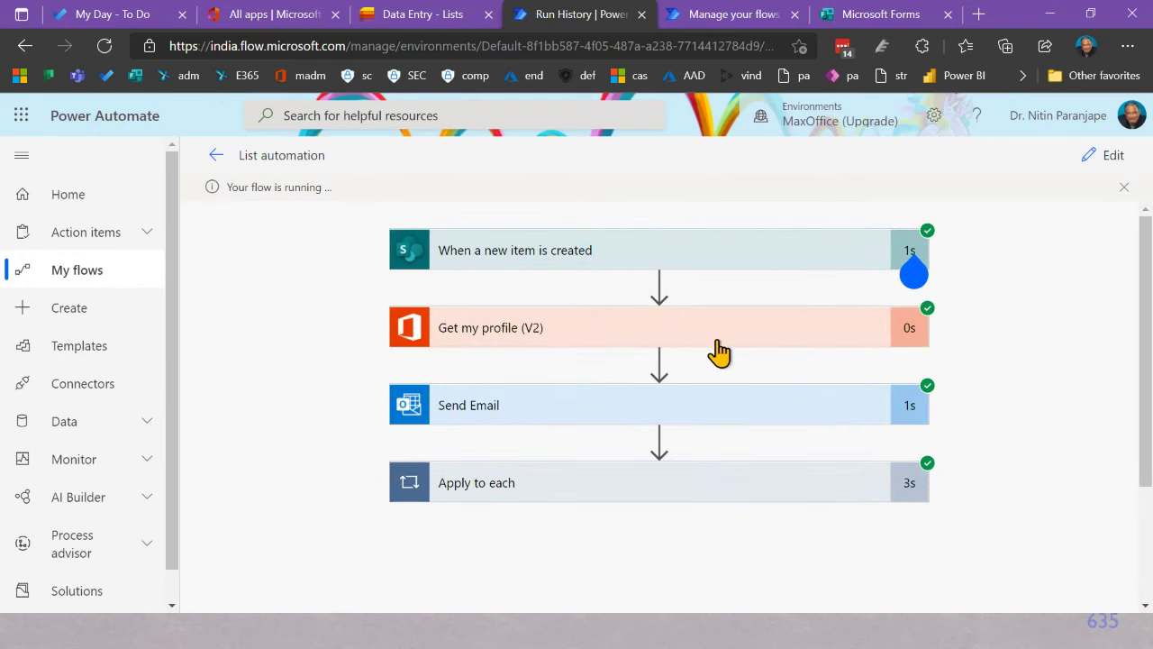
scroll(729, 368, "down", 2)
scroll(731, 396, "up", 2)
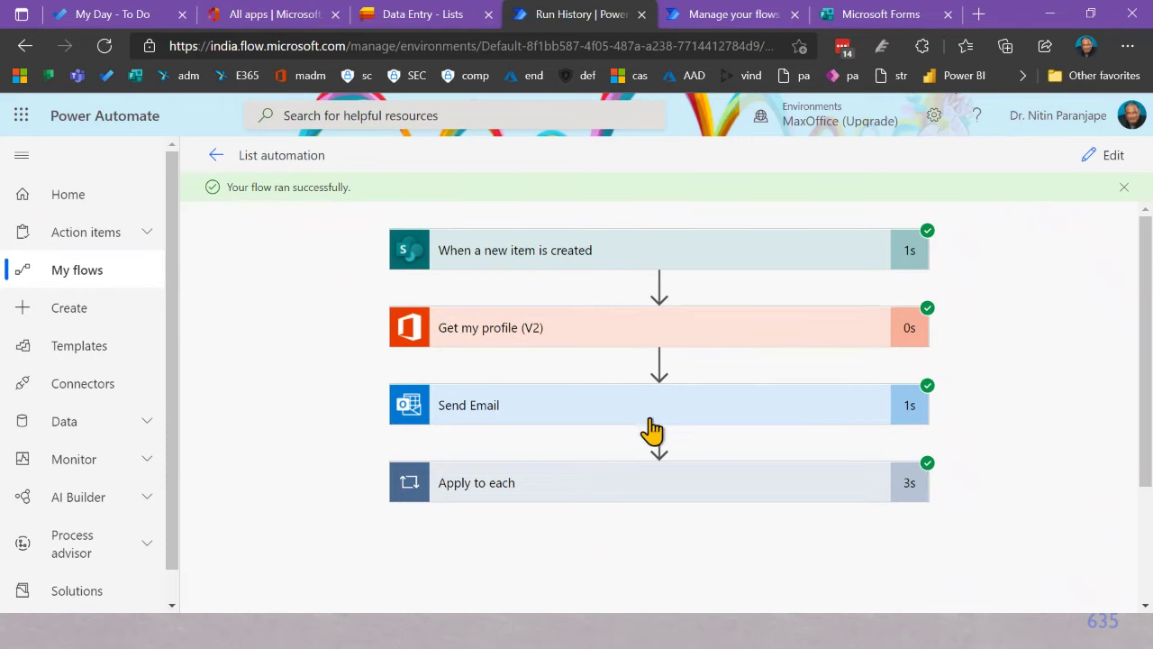
left_click(680, 486)
scroll(638, 487, "down", 2)
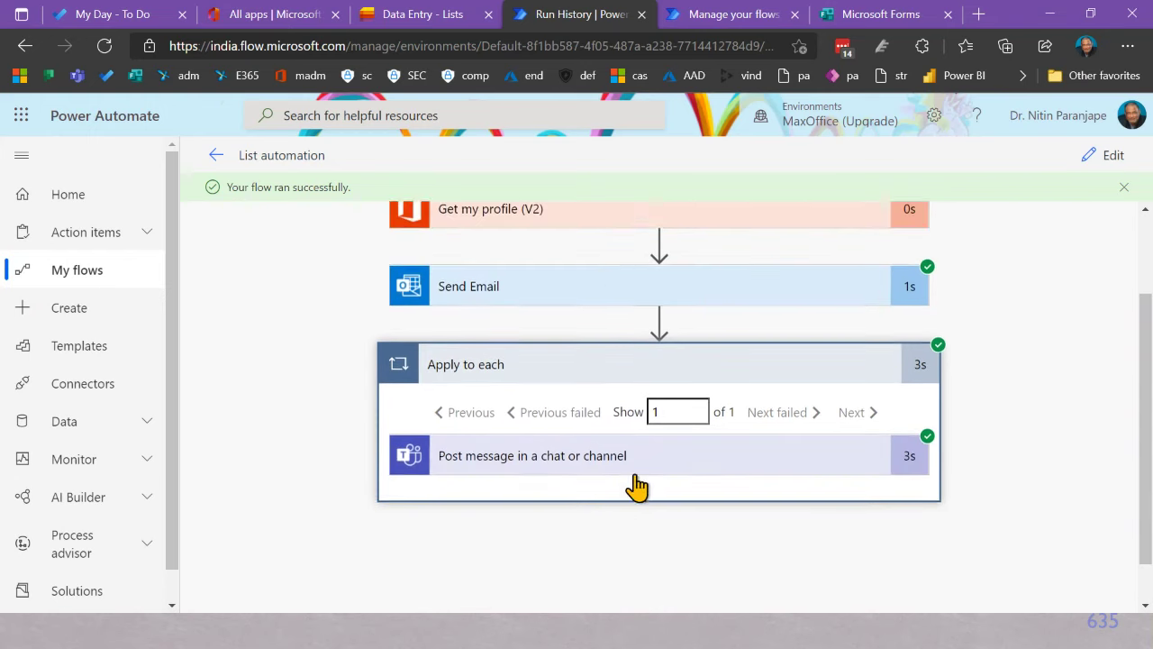
scroll(622, 450, "up", 2)
Step: Inspect the Send Email step's inputs, with subject 'New item added notification for 123456789'
left_click(595, 410)
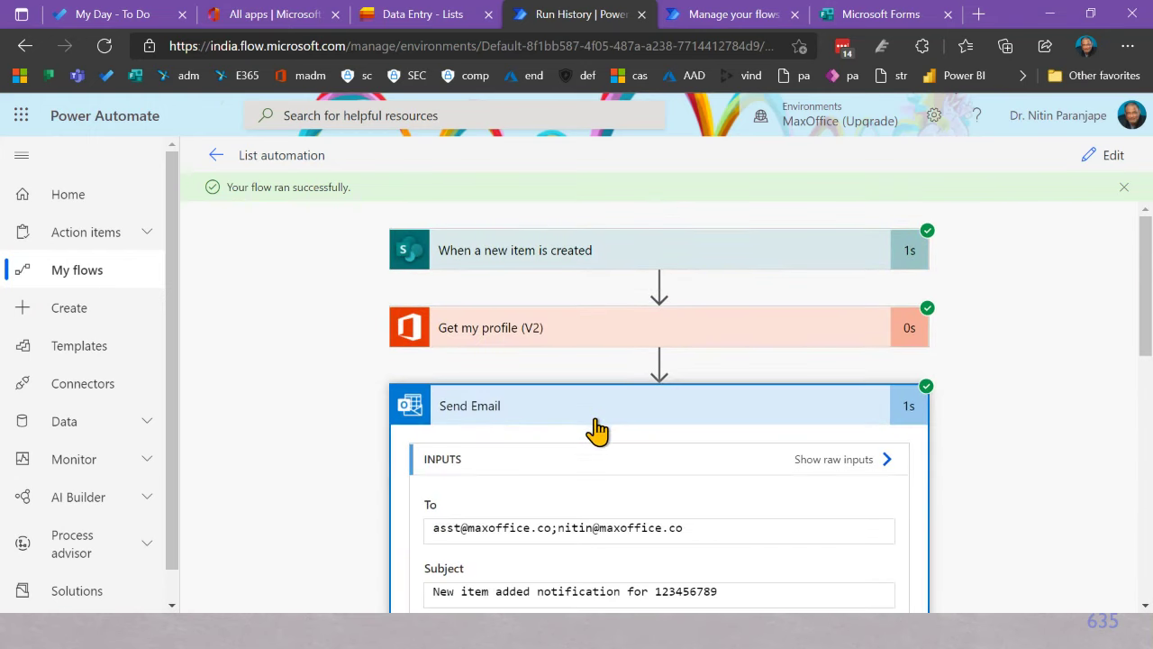
scroll(598, 441, "down", 2)
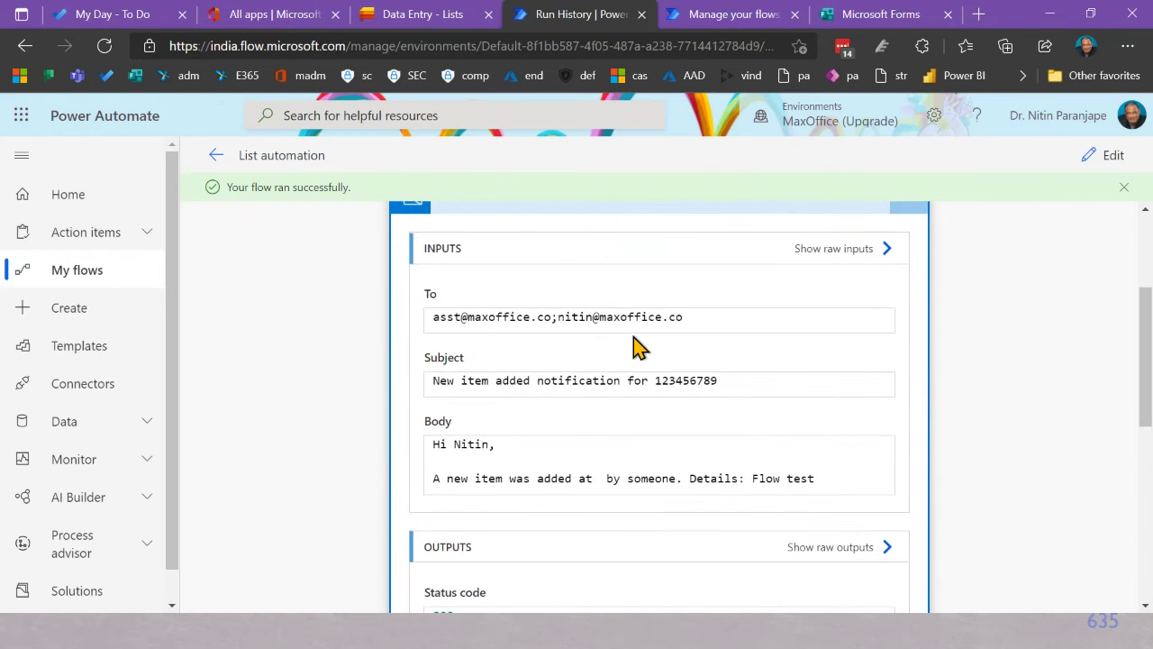
left_click(474, 317)
left_click(620, 318)
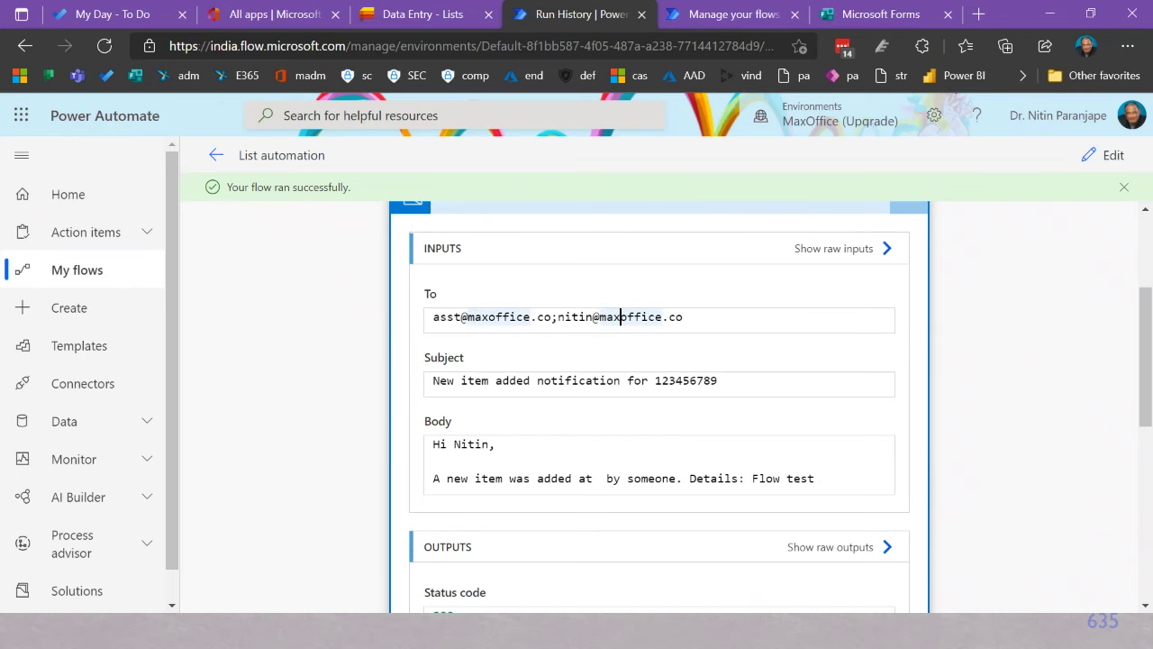
key("alt+Tab")
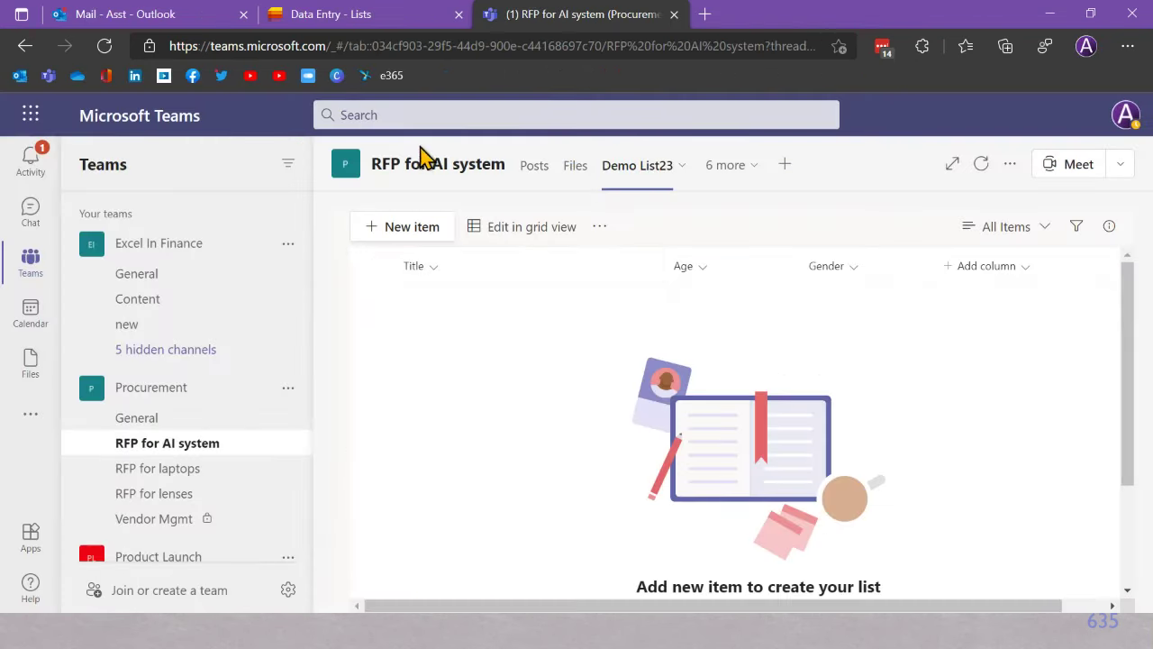
Step: Read the 123456789 notification email in Outlook, then view the RFP for AI system Teams channel
left_click(160, 18)
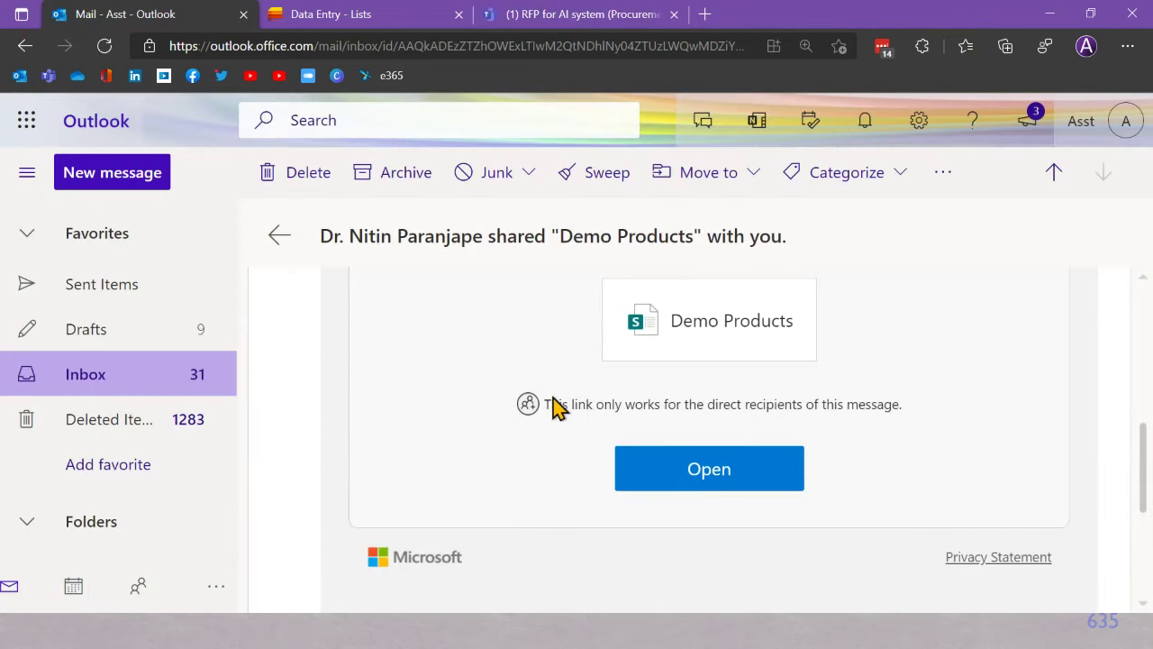
left_click(129, 373)
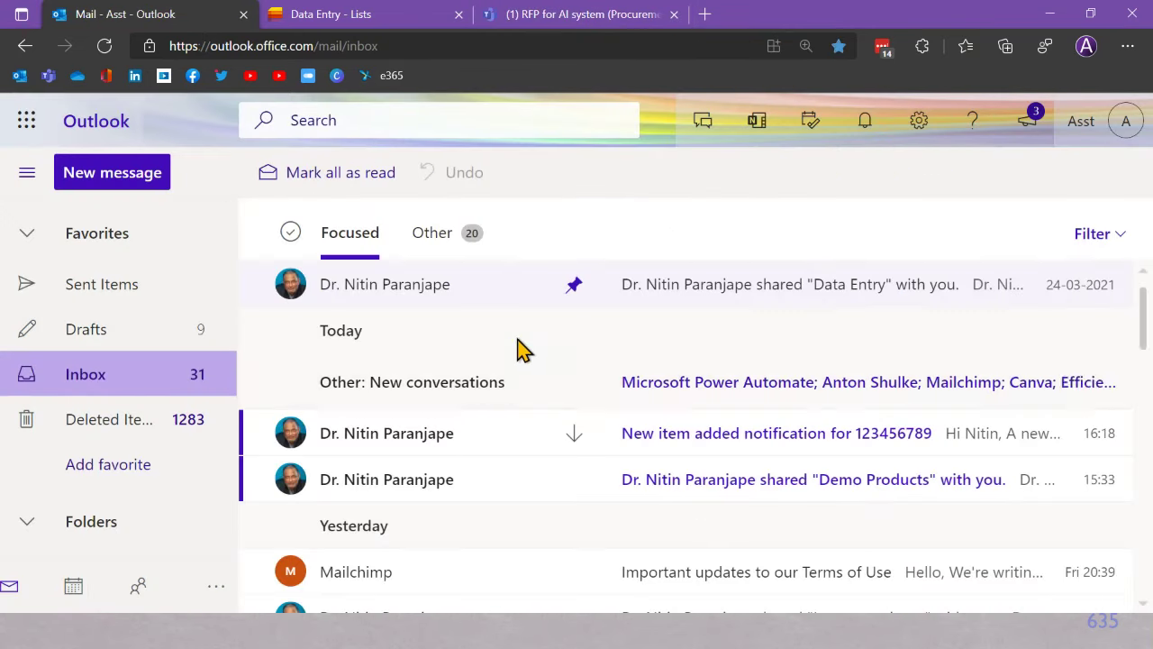
left_click(732, 451)
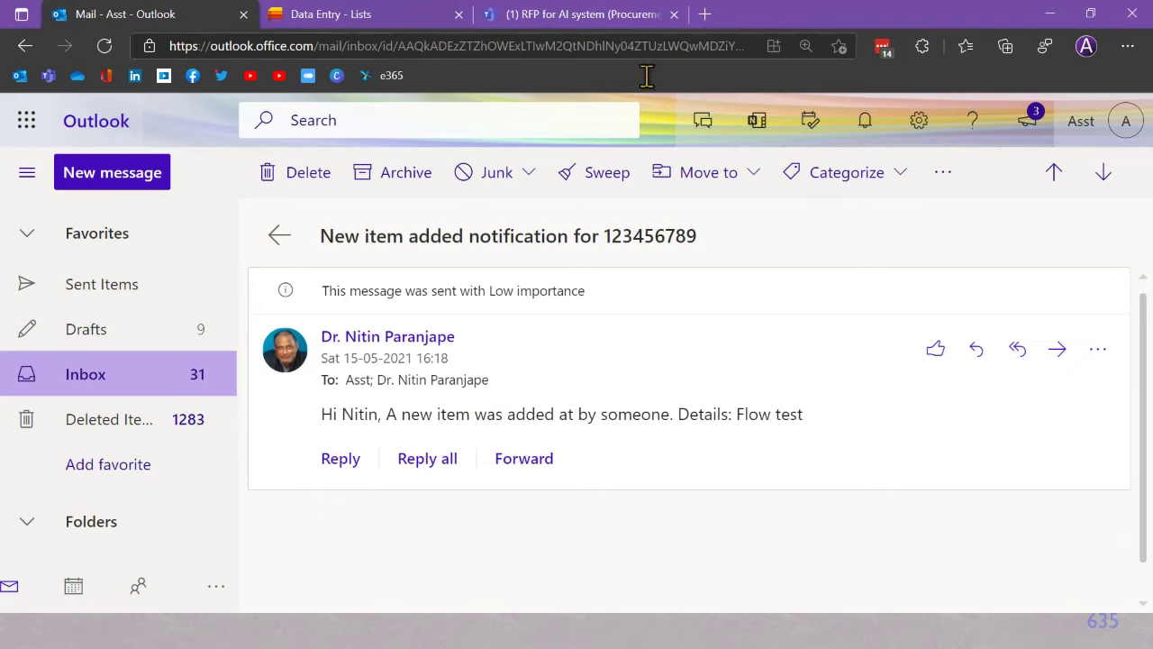
left_click(561, 26)
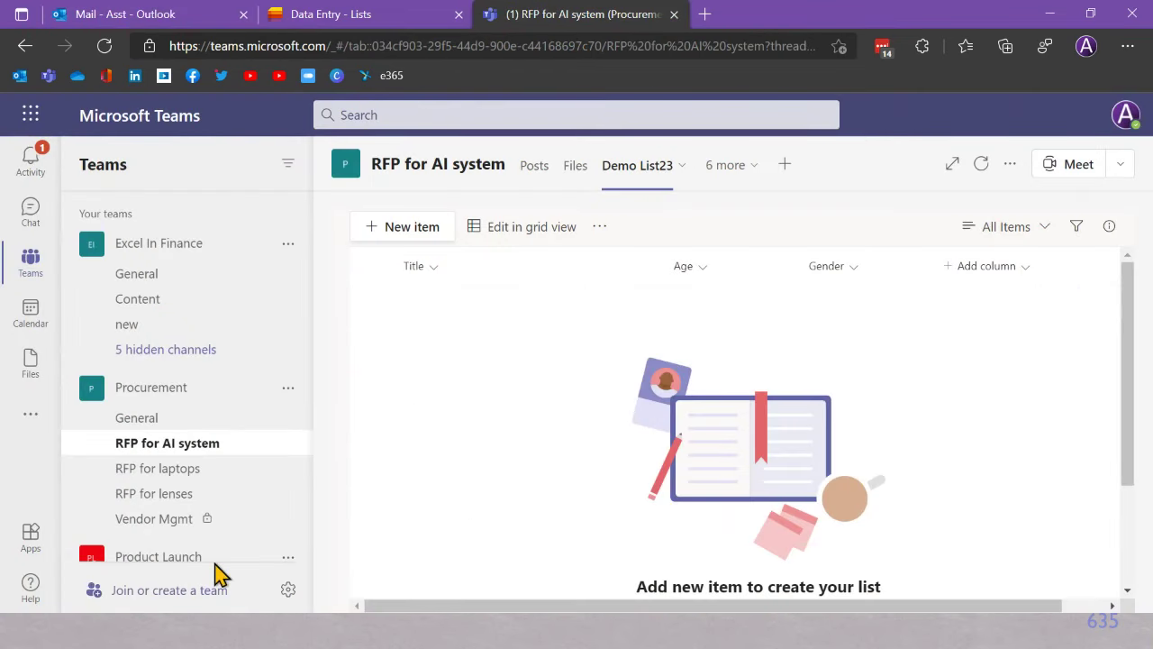
left_click(166, 445)
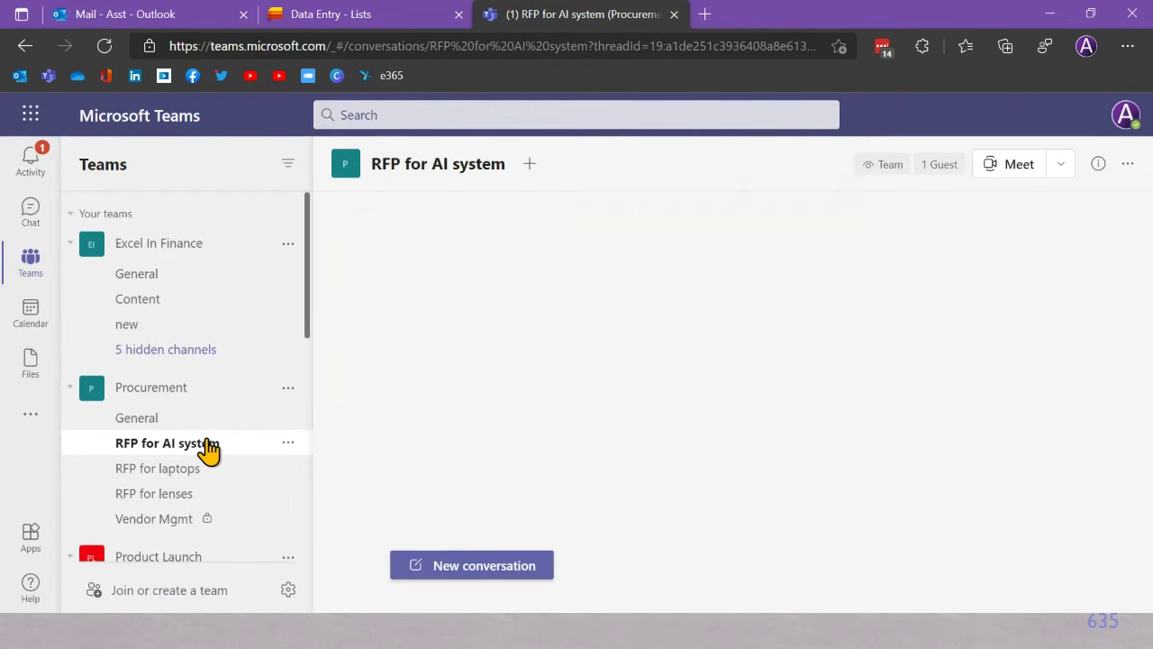
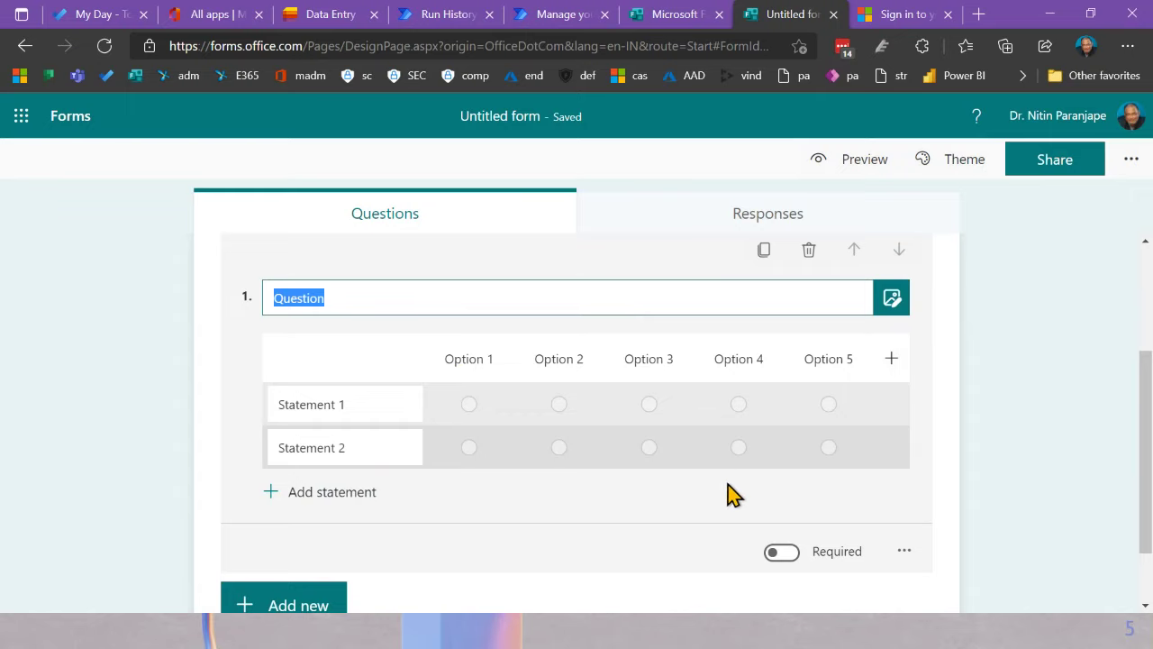
Step: Add a 0–10 Net Promoter Score question as question 2, below the Likert question
left_click(298, 606)
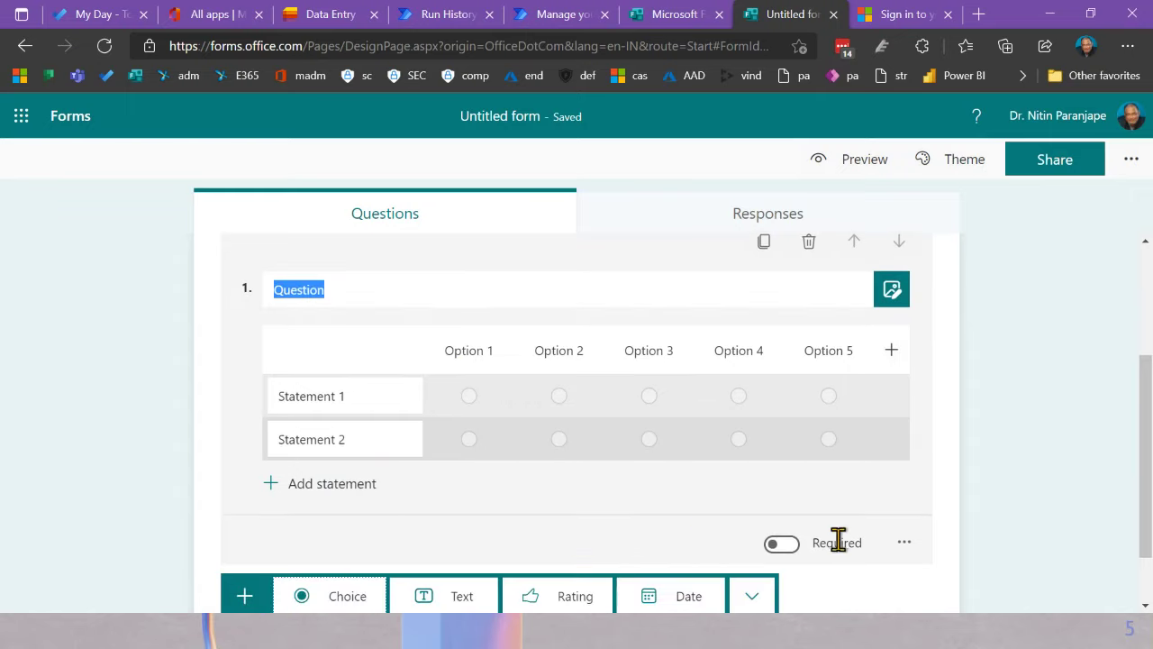
scroll(837, 538, "down", 1)
left_click(753, 530)
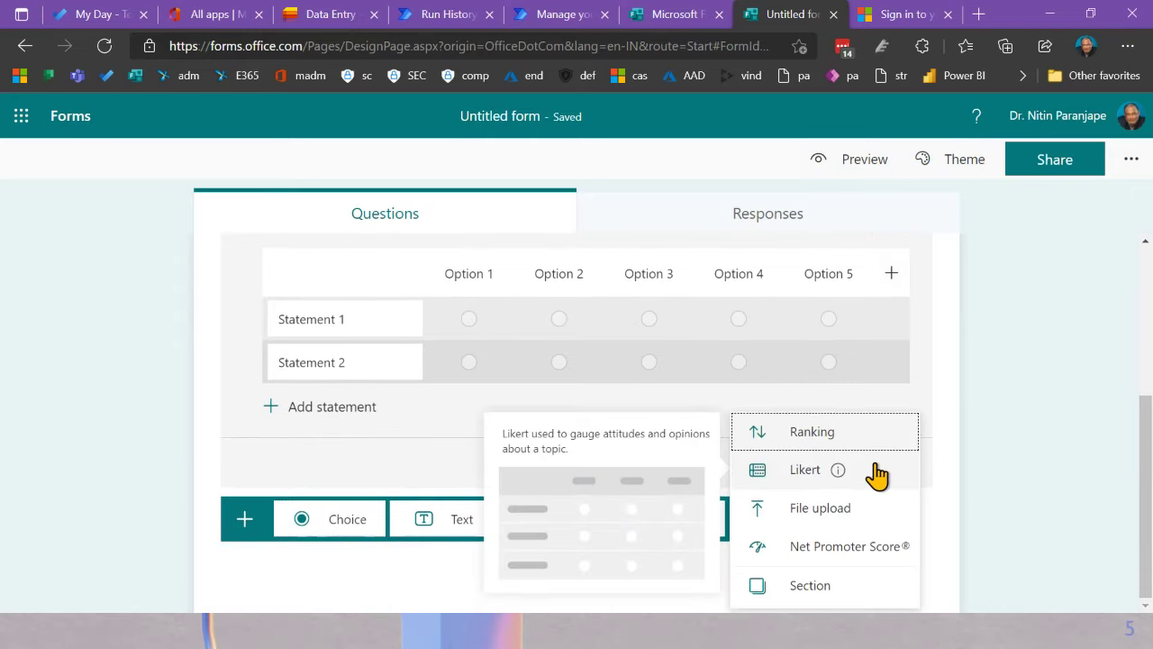
left_click(868, 563)
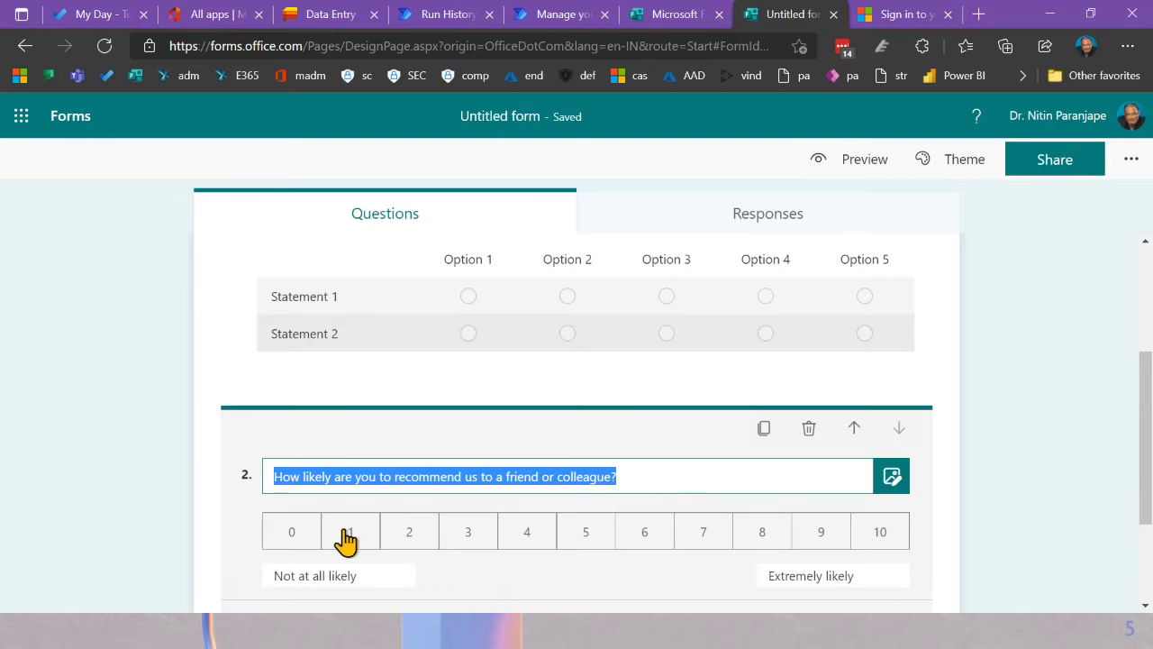
scroll(459, 556, "down", 2)
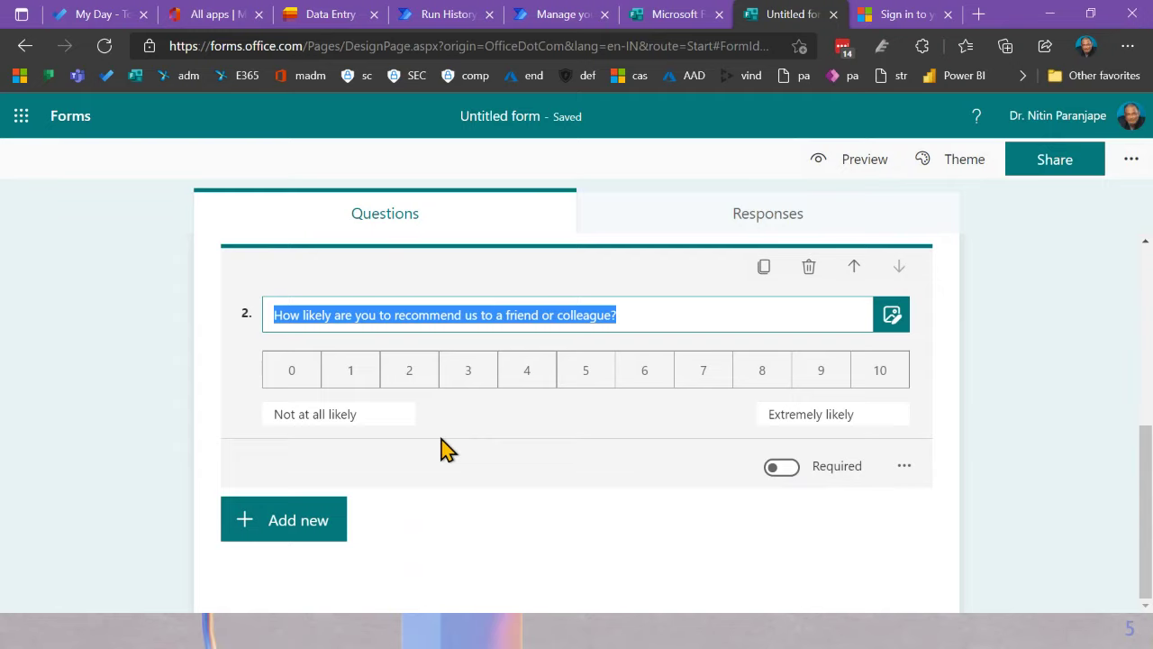
left_click(121, 491)
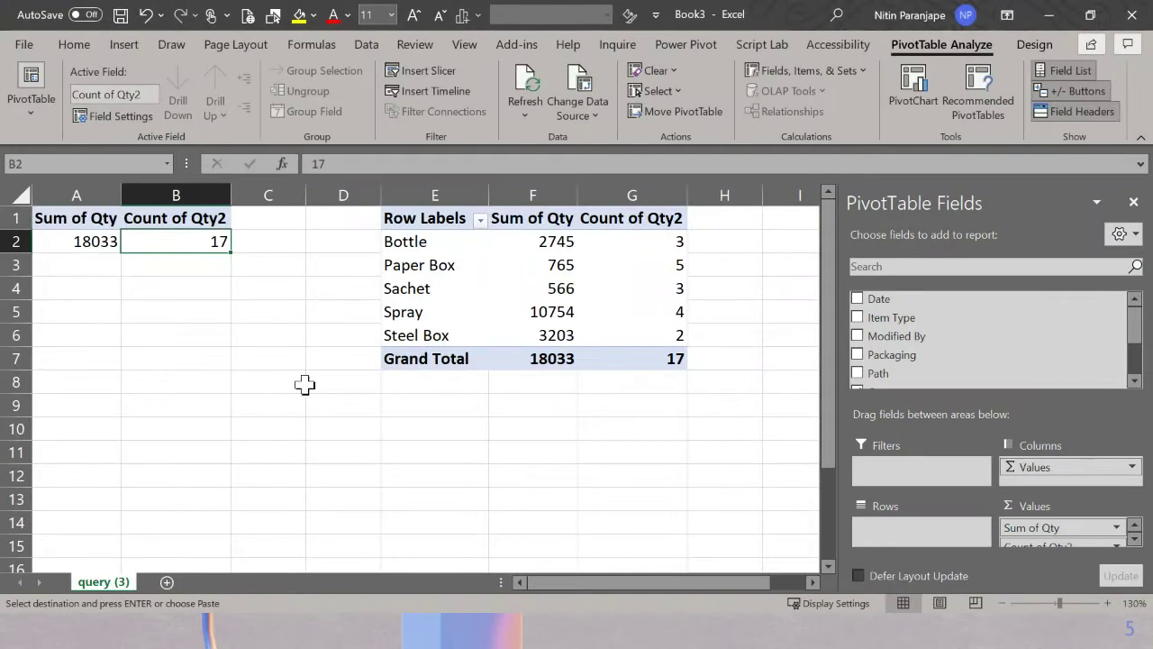
Step: In a blank workbook, paste the city data as values and number formatting and make it a table
left_click(167, 582)
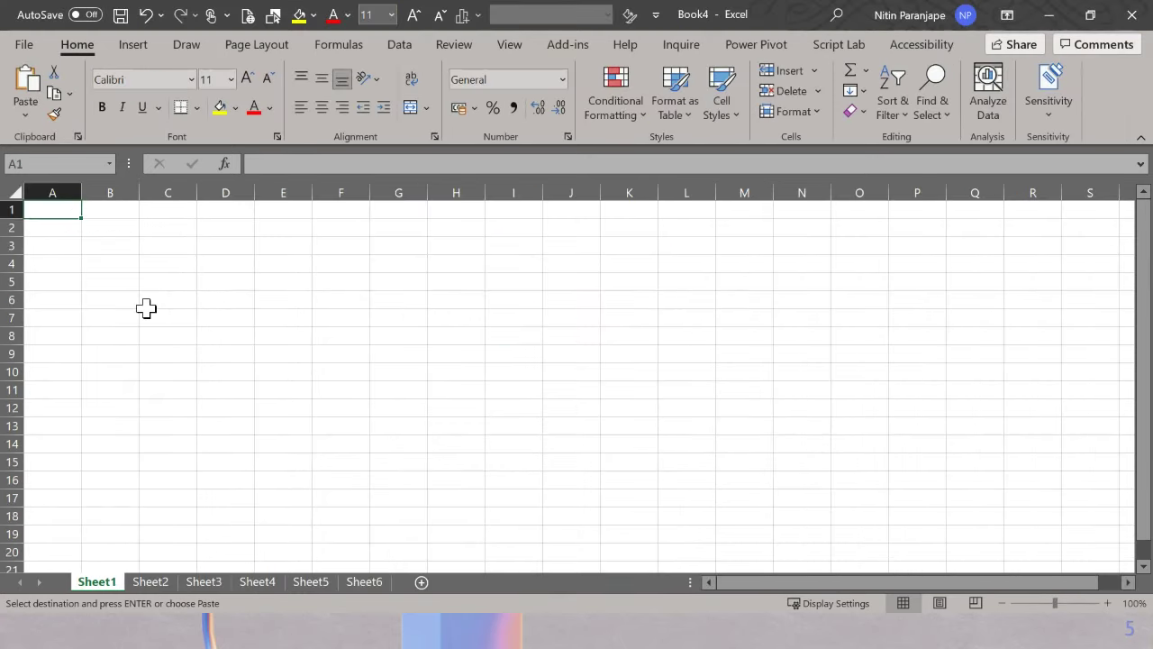
key("ctrl+v")
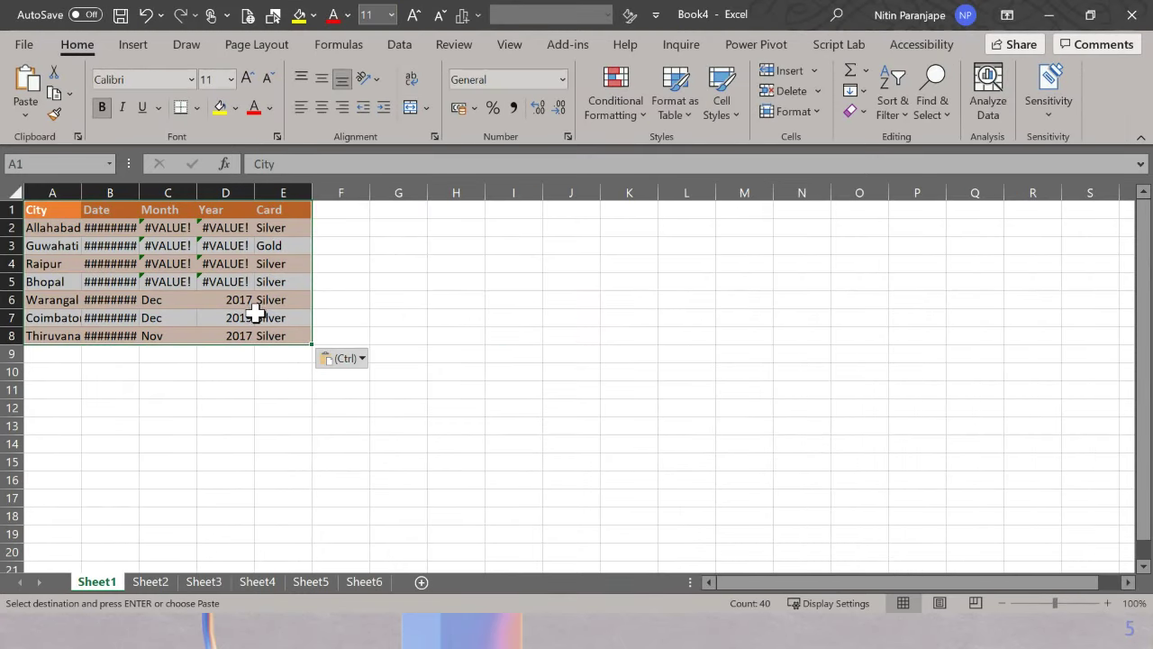
left_click(352, 364)
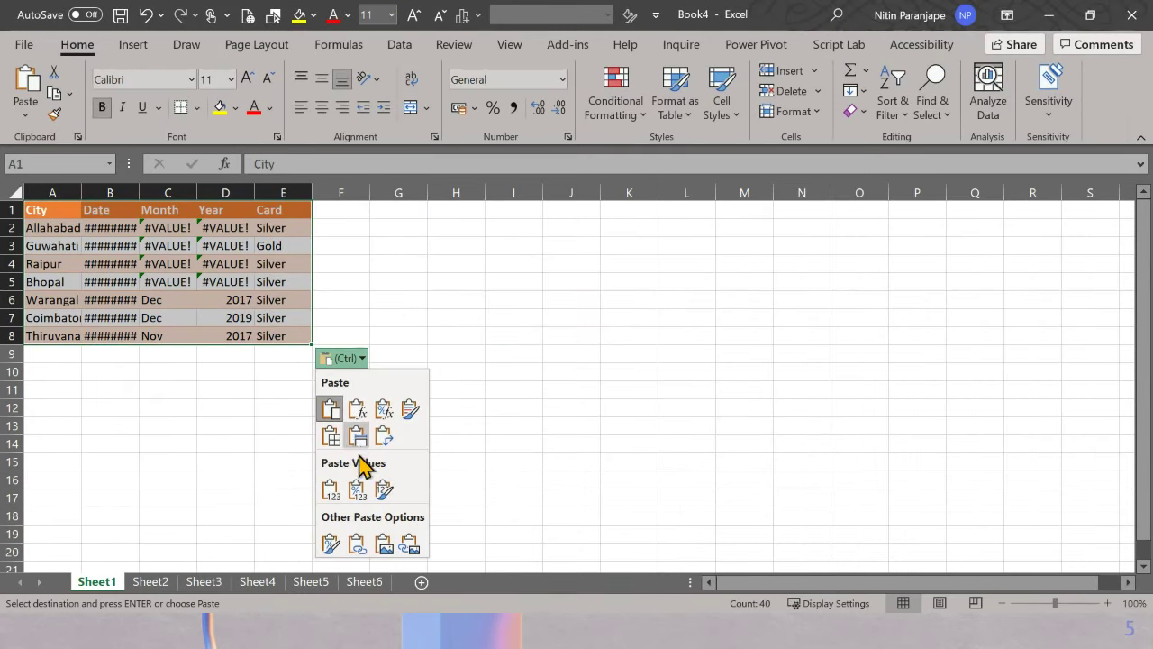
left_click(357, 488)
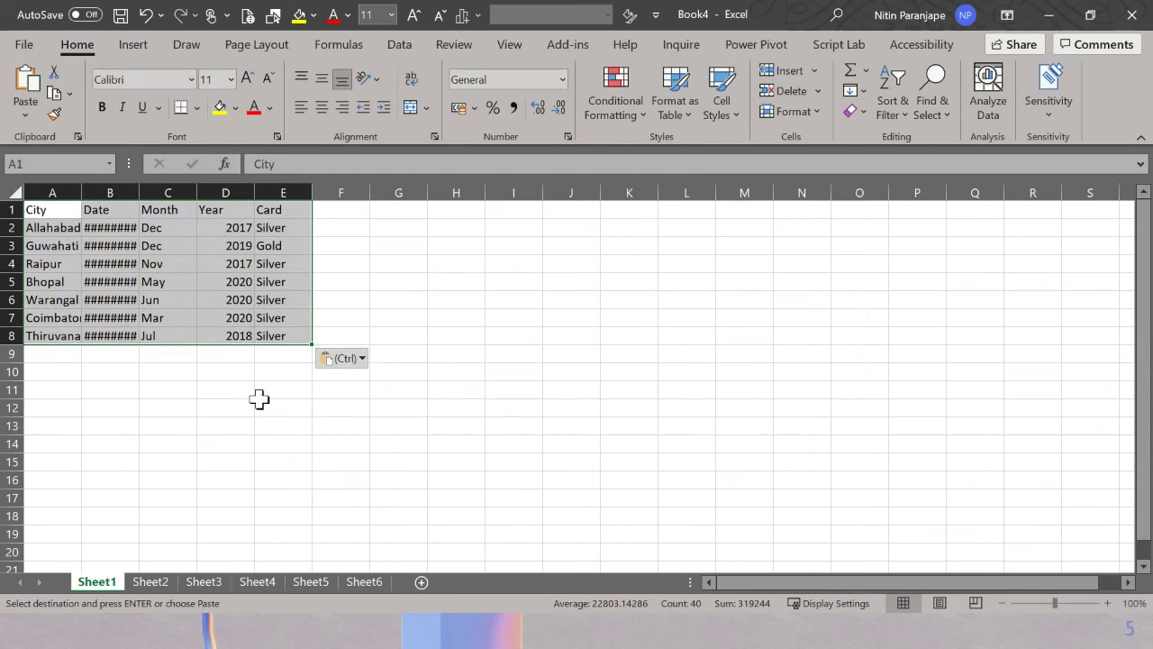
key("ctrl+t")
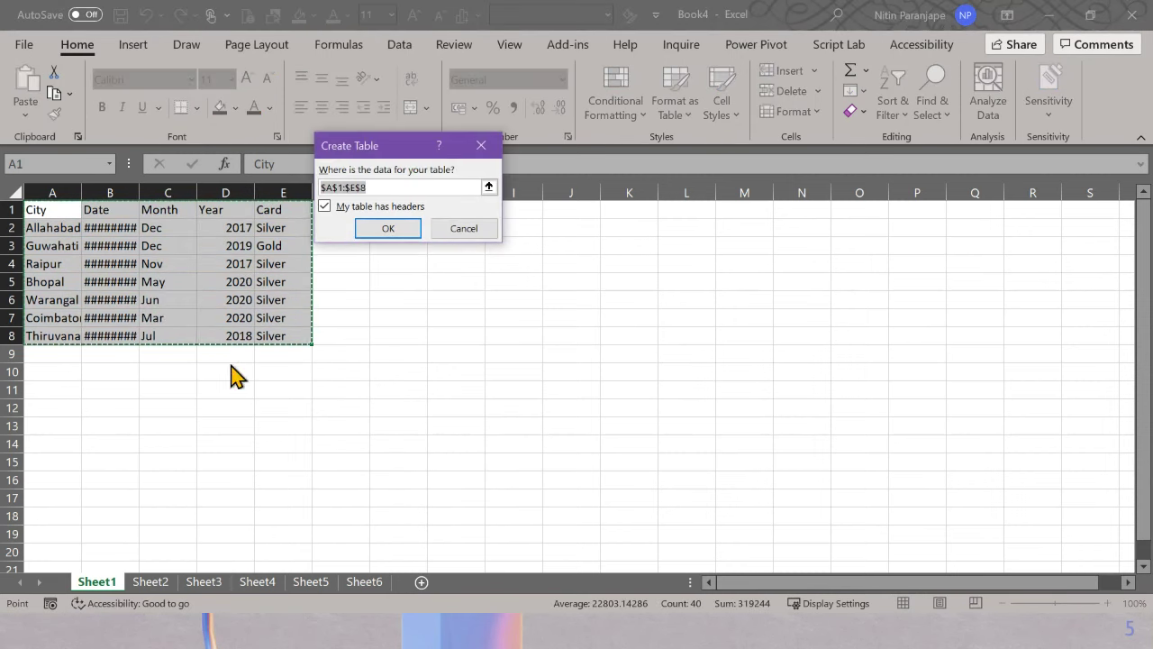
key("Return")
Step: Save the workbook to OneDrive as 'List input'
key("alt+f")
key("a")
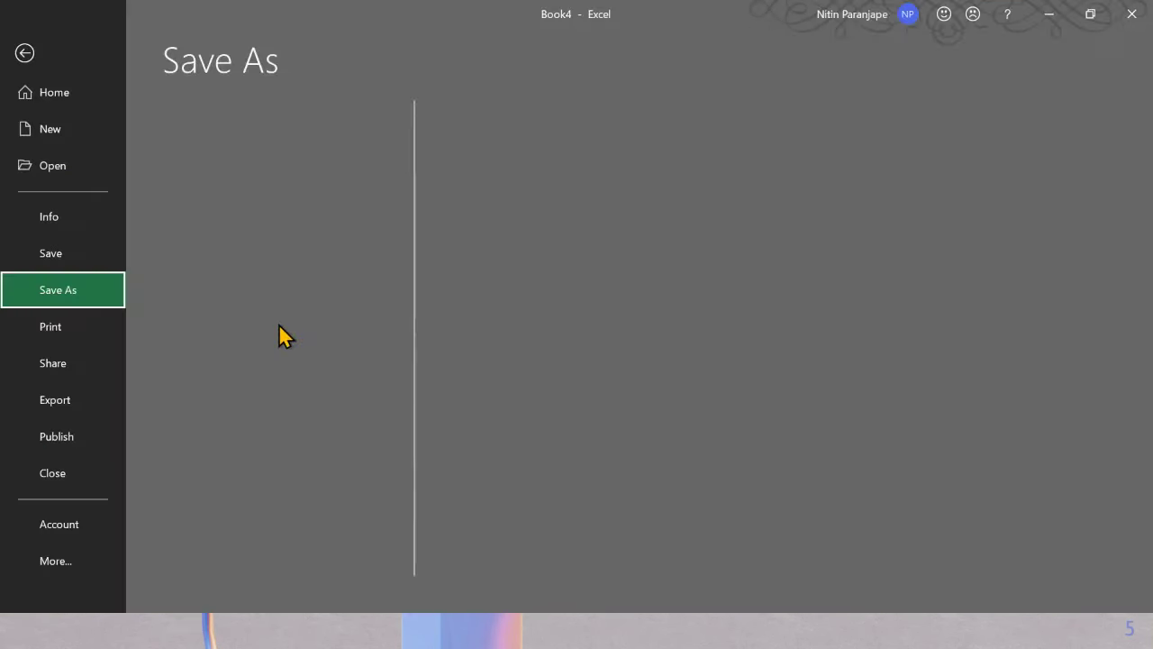
left_click(301, 200)
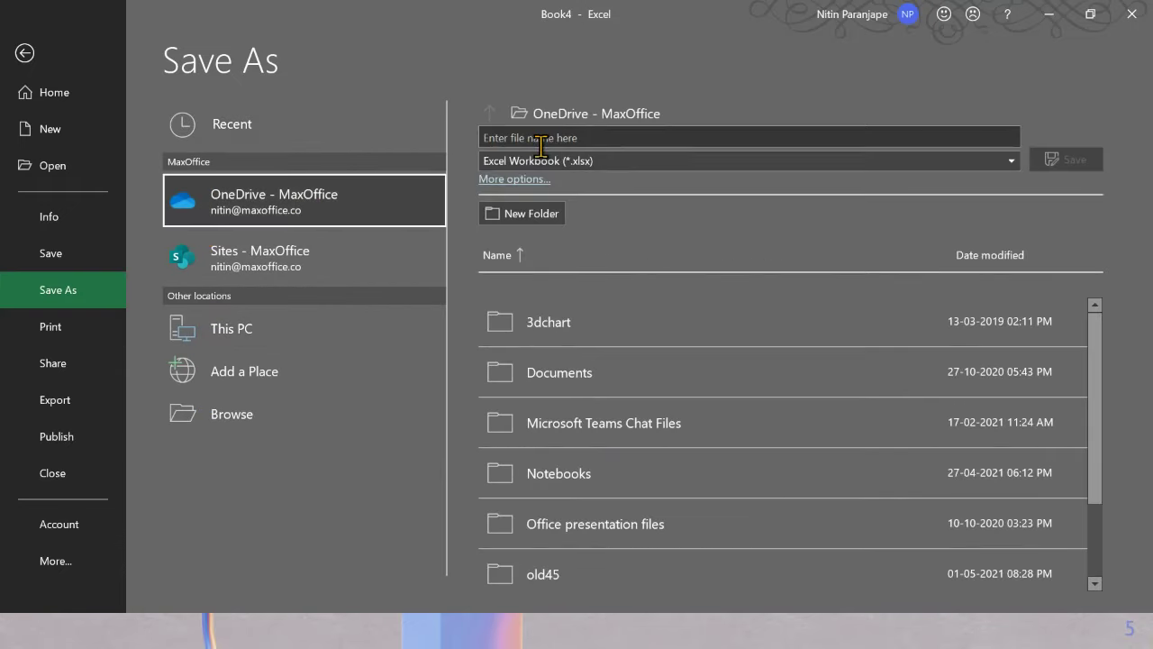
left_click(545, 137)
type("dd")
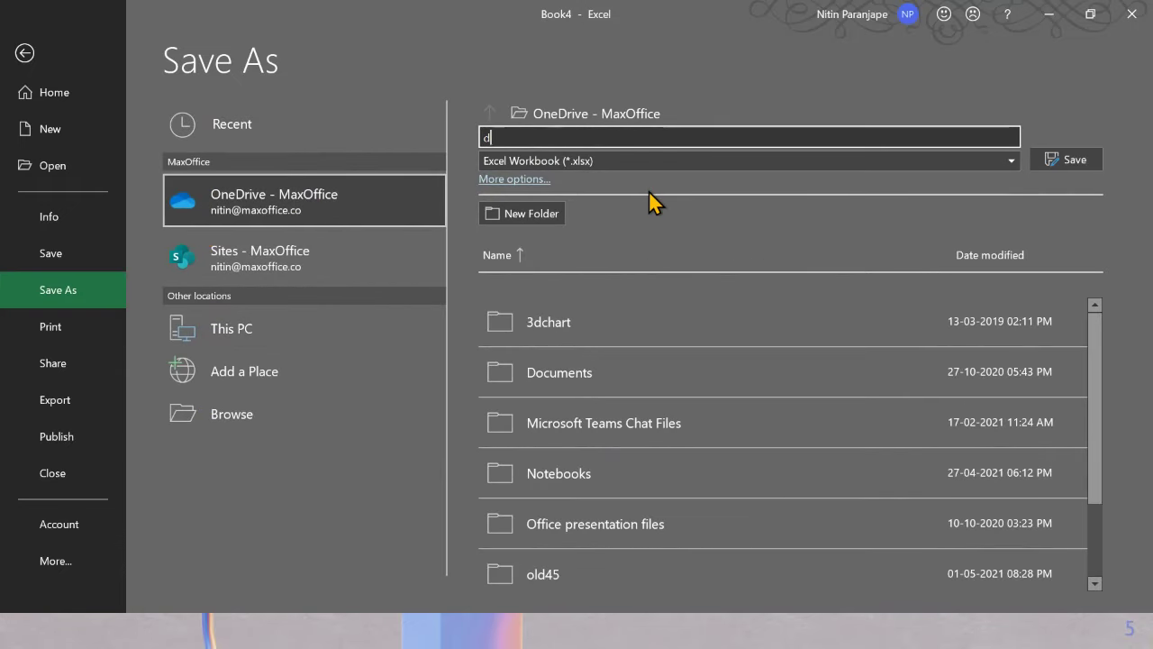
key("BackSpace")
type("lt inpu")
key("Return")
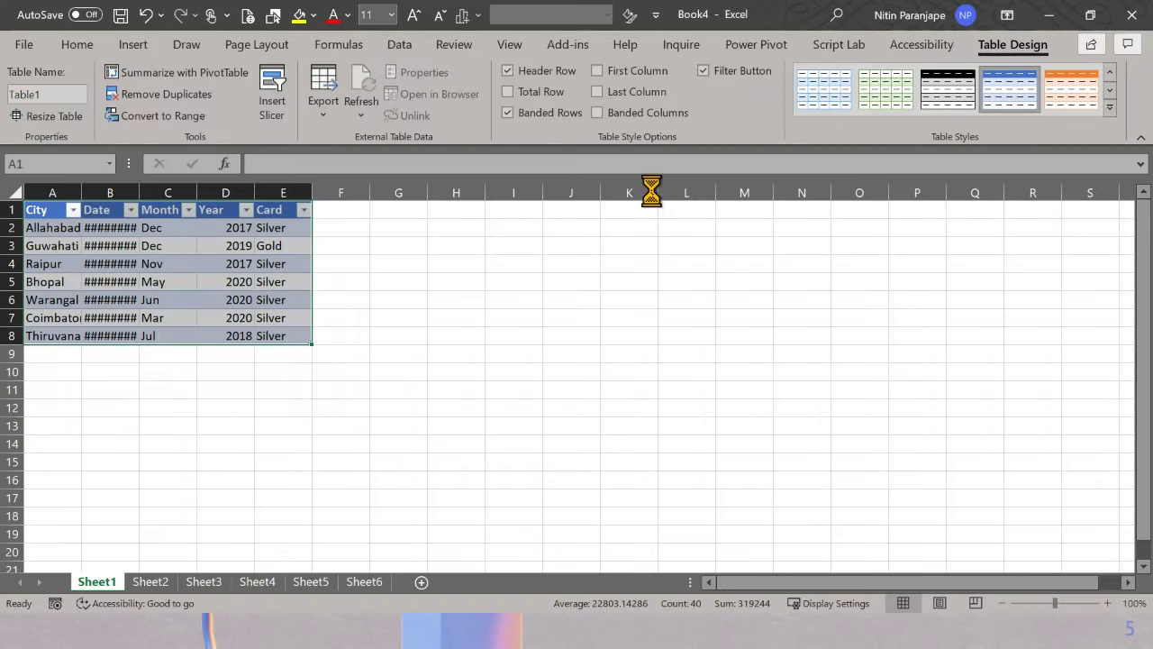
Step: Widen column B so the dates display fully, then return to the browser
type("[")
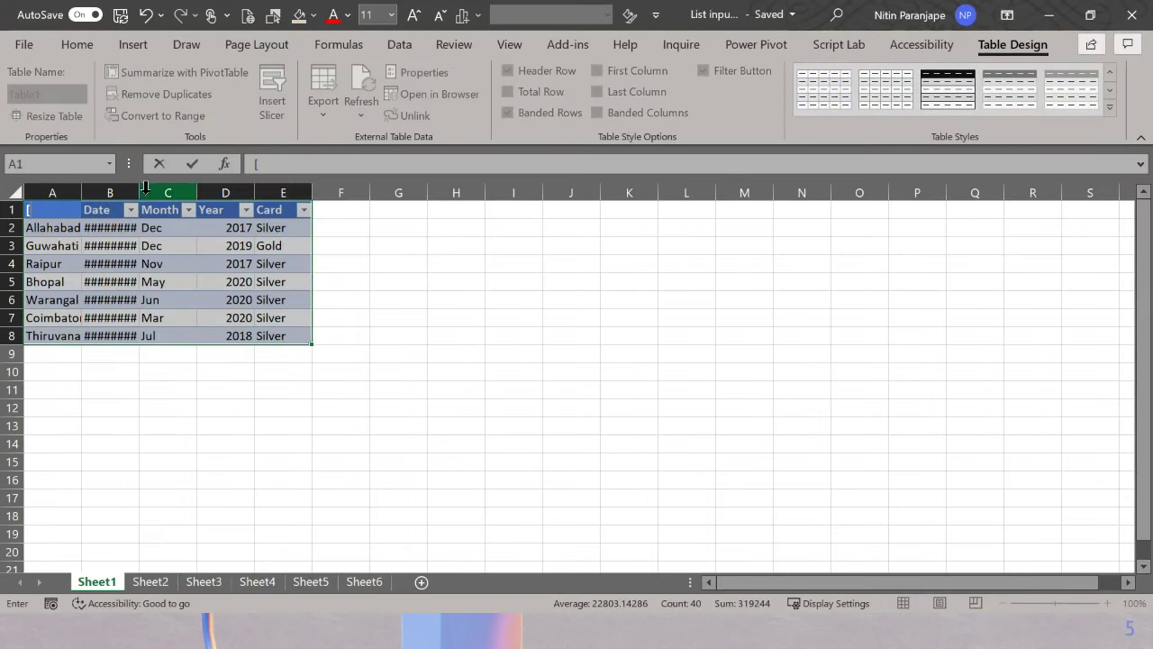
left_click(145, 187)
left_click_drag(145, 188, 228, 188)
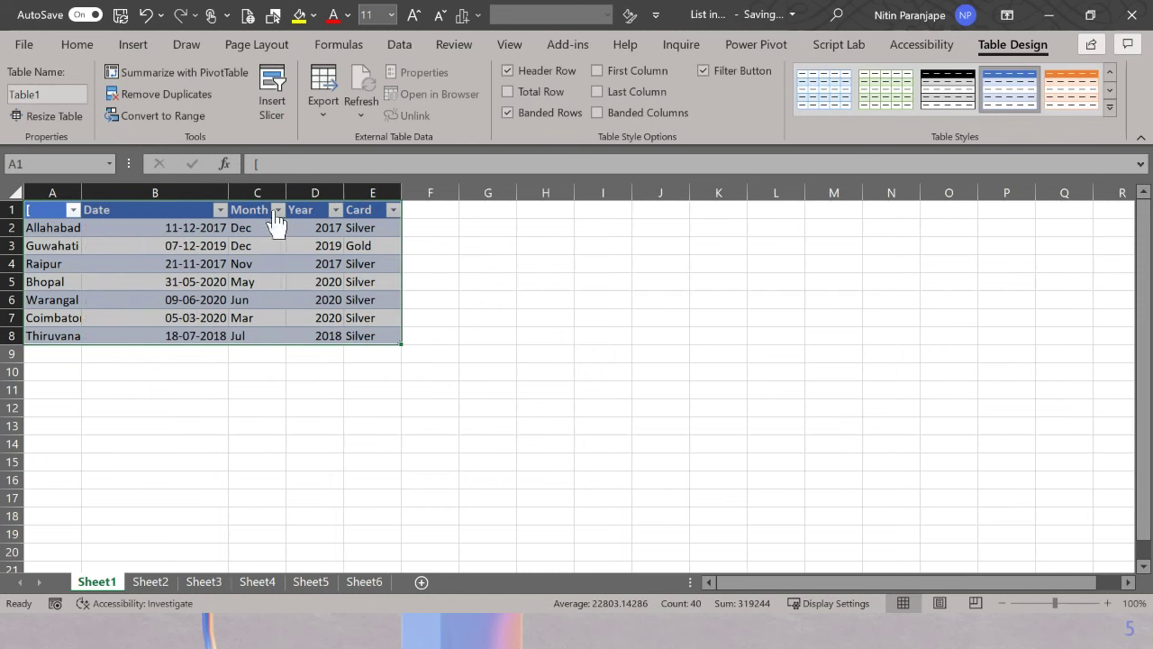
left_click(245, 260)
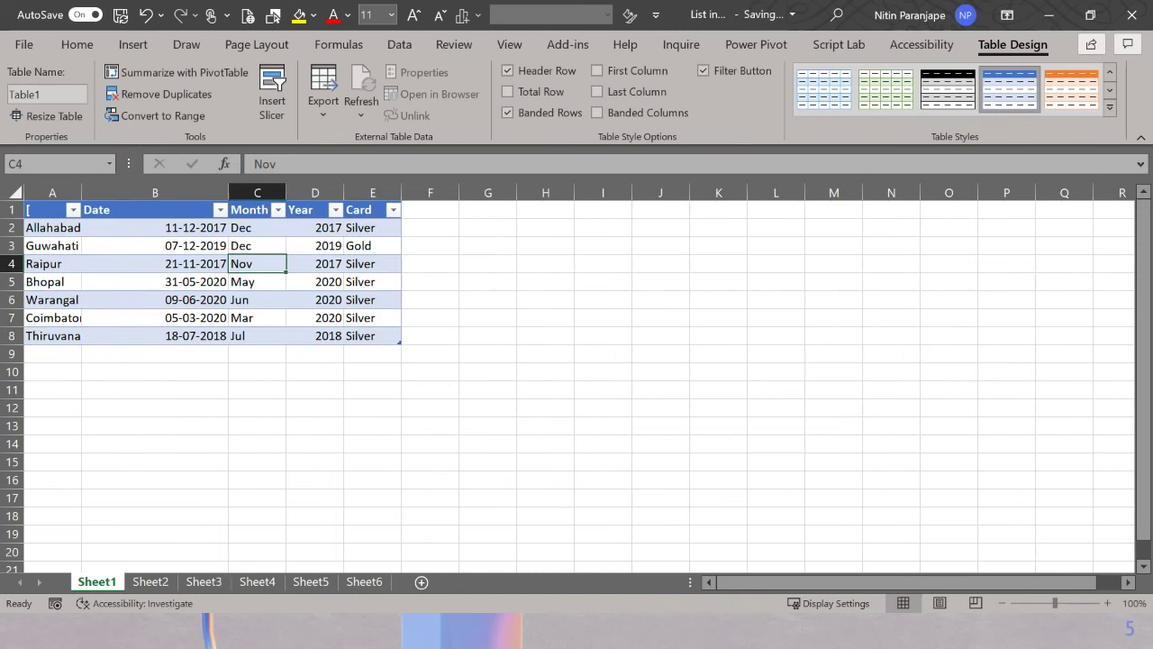
key("alt+Tab")
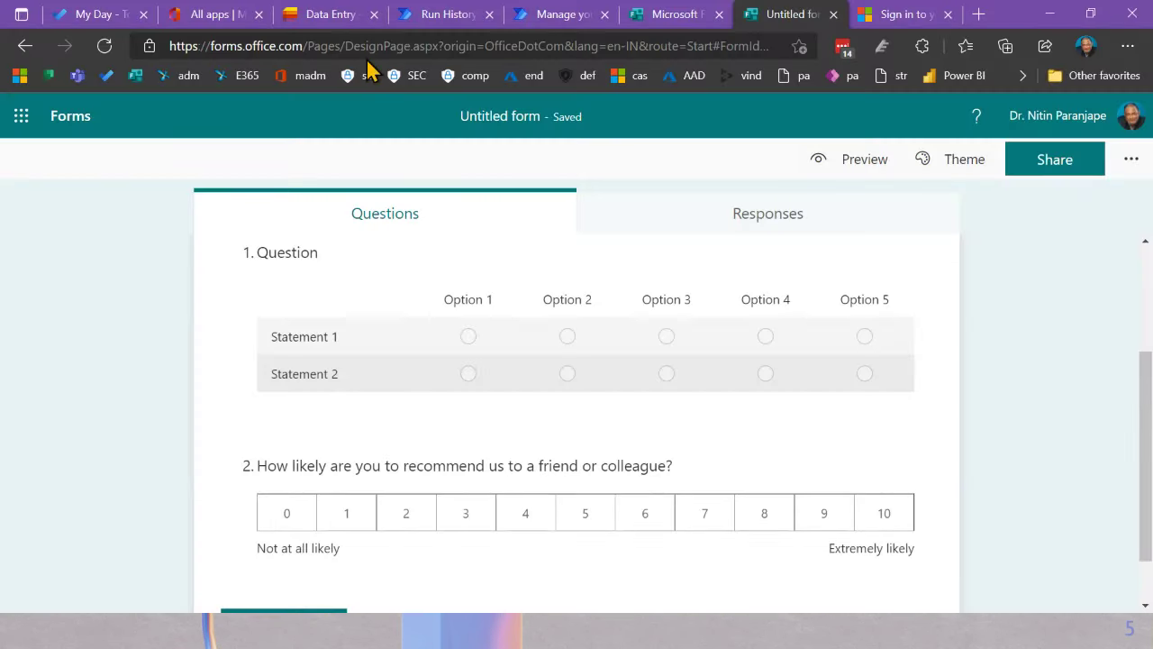
Step: Open Microsoft Lists from the Office 365 apps page and begin a new list
left_click(221, 16)
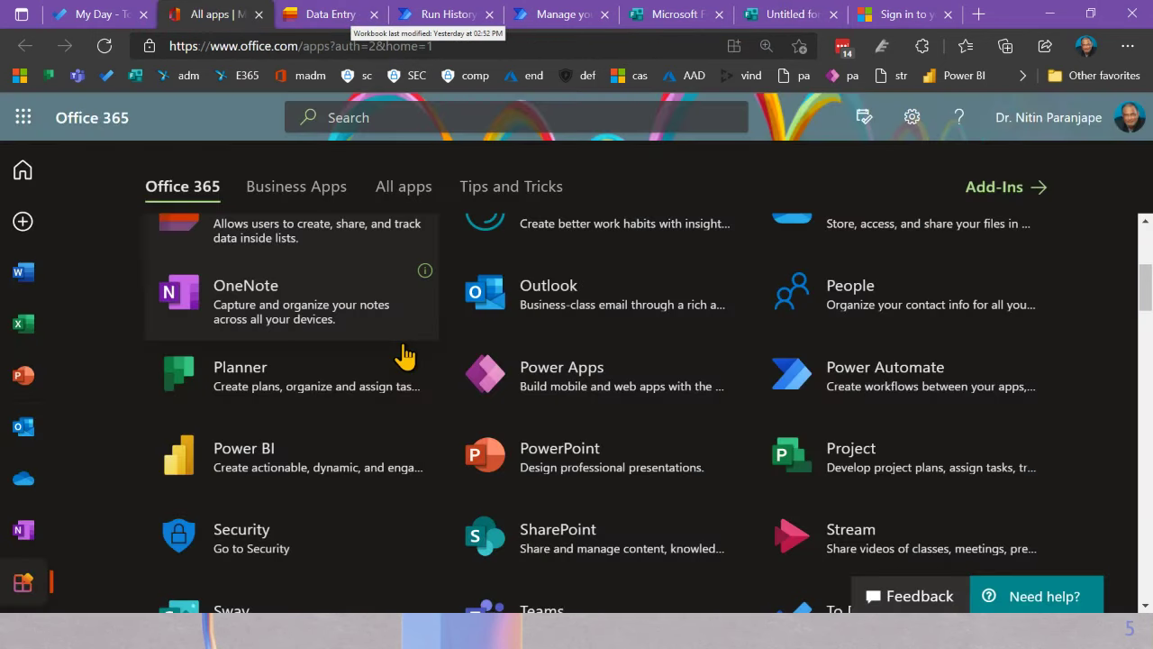
left_click(315, 234)
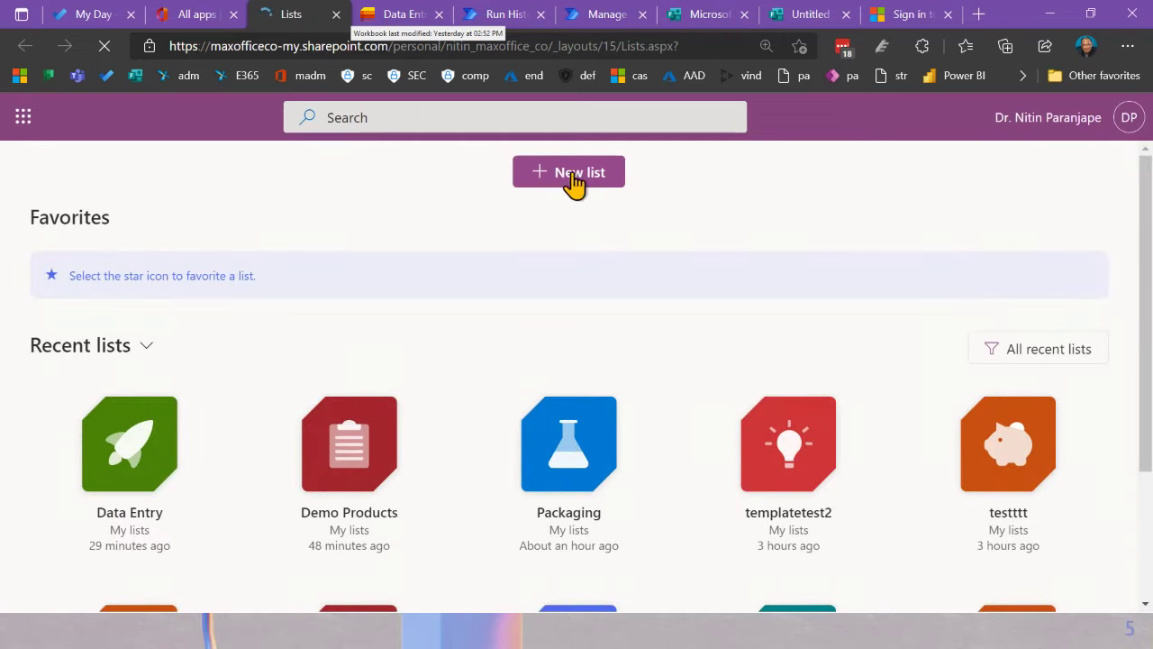
left_click(550, 170)
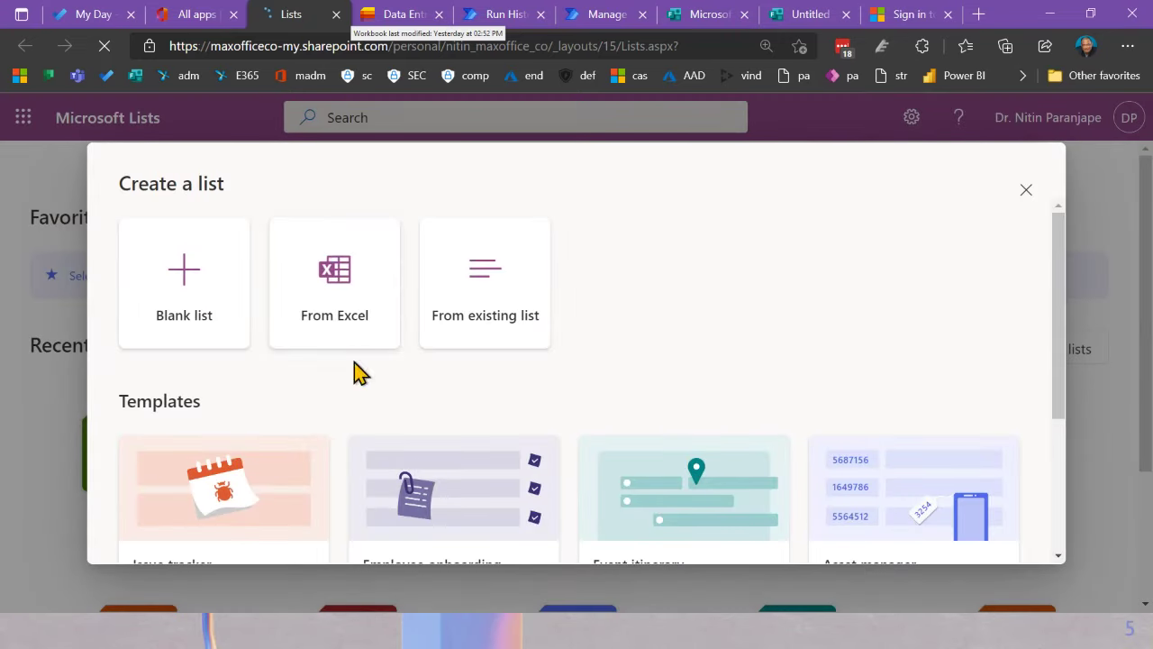
Step: Start a list from Excel using the List input.xlsx workbook
left_click(348, 277)
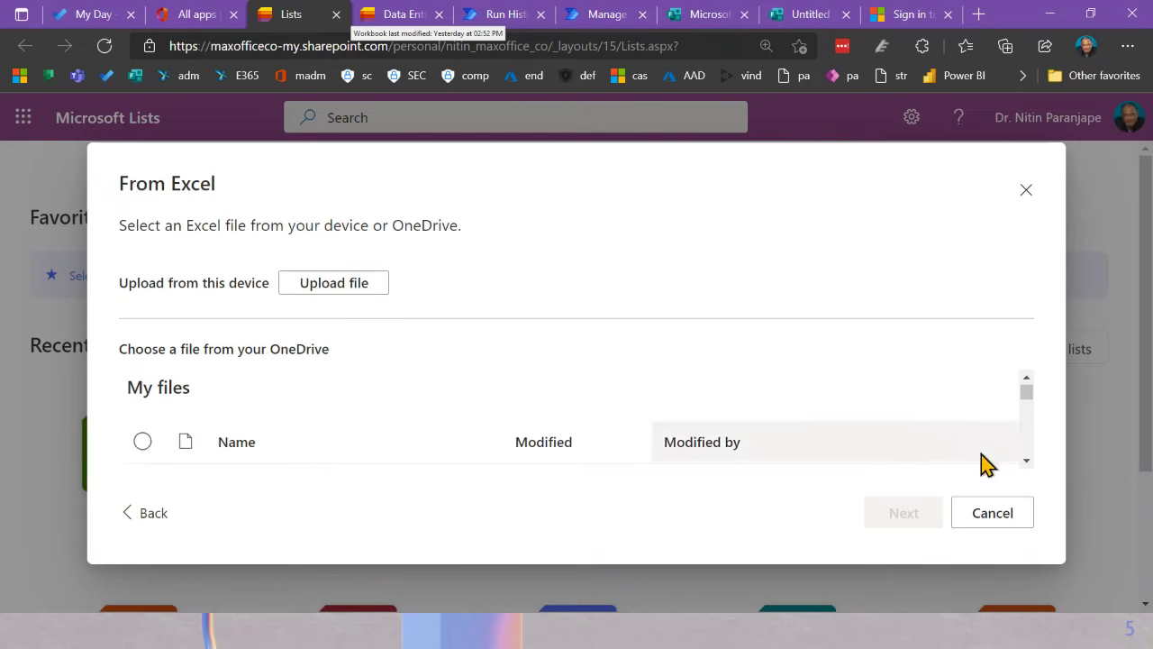
scroll(1027, 437, "down", 2)
scroll(1028, 436, "down", 10)
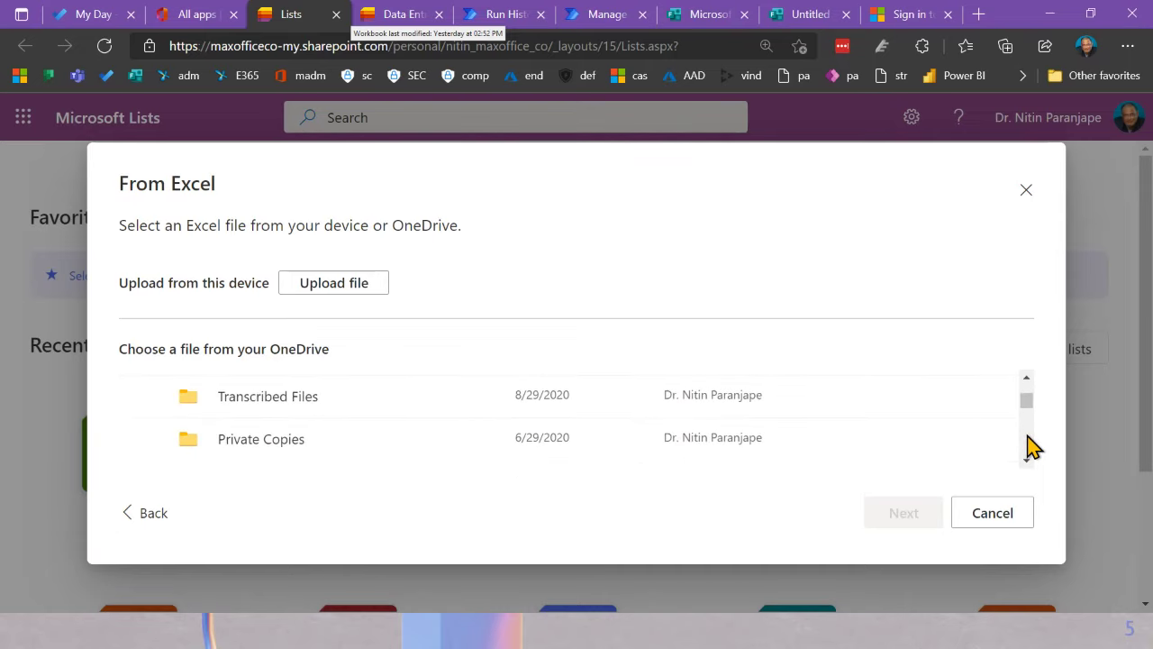
scroll(1028, 446, "down", 10)
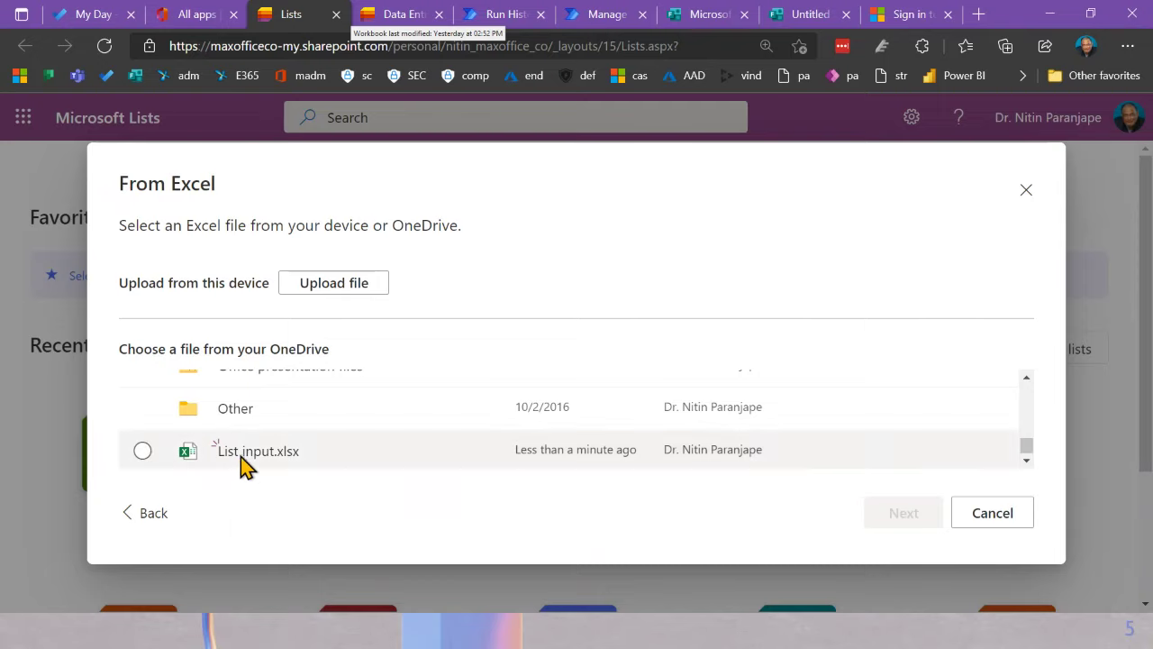
left_click(142, 454)
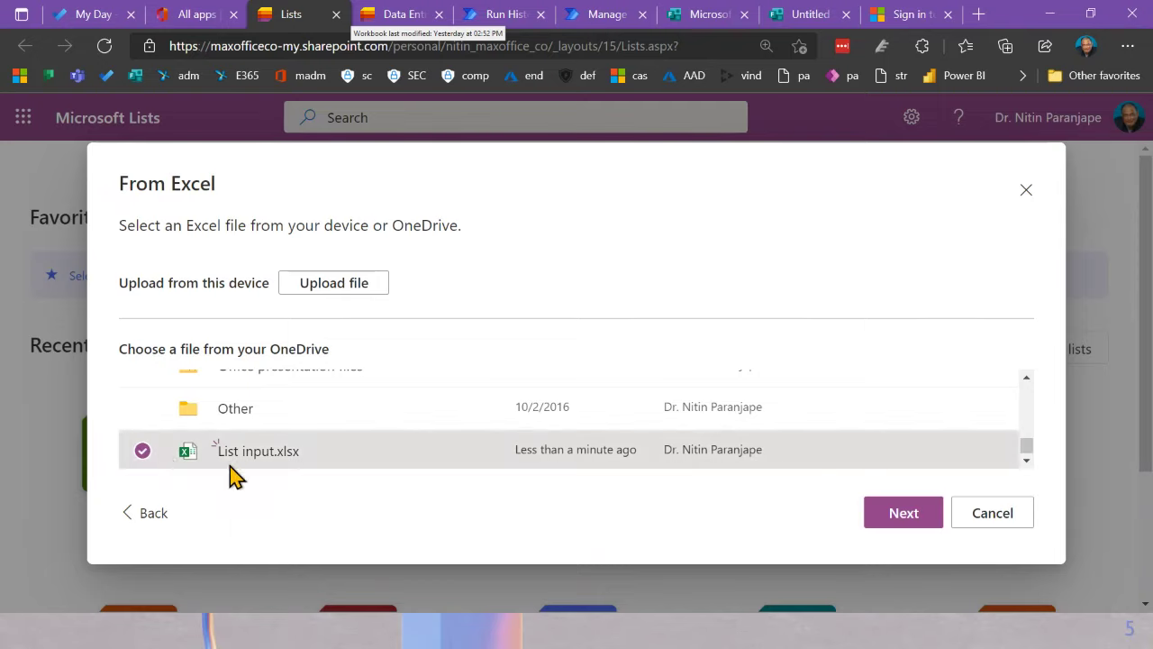
left_click(890, 515)
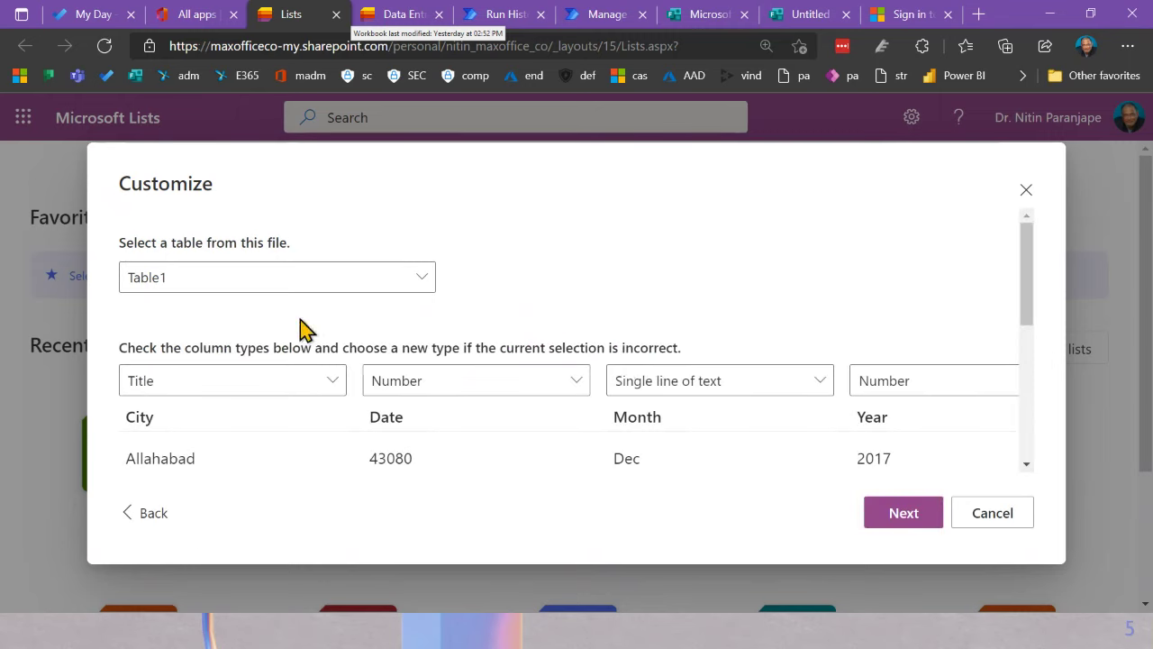
Step: Import Table1 with the Date column typed as Date and time
left_click(373, 291)
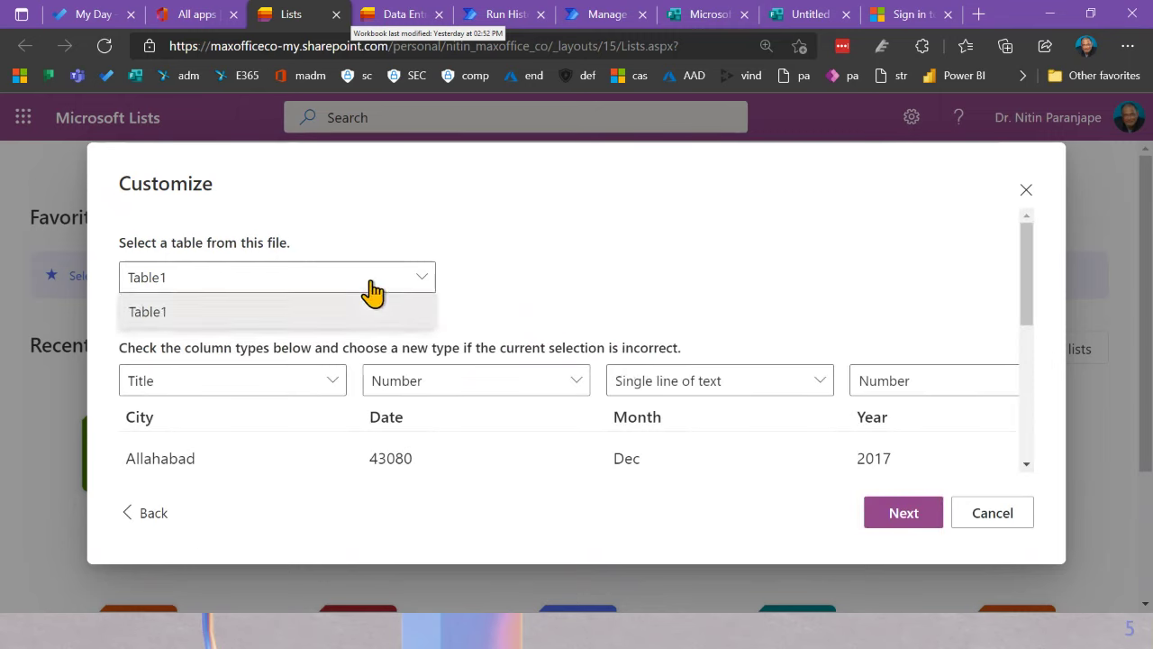
left_click(369, 292)
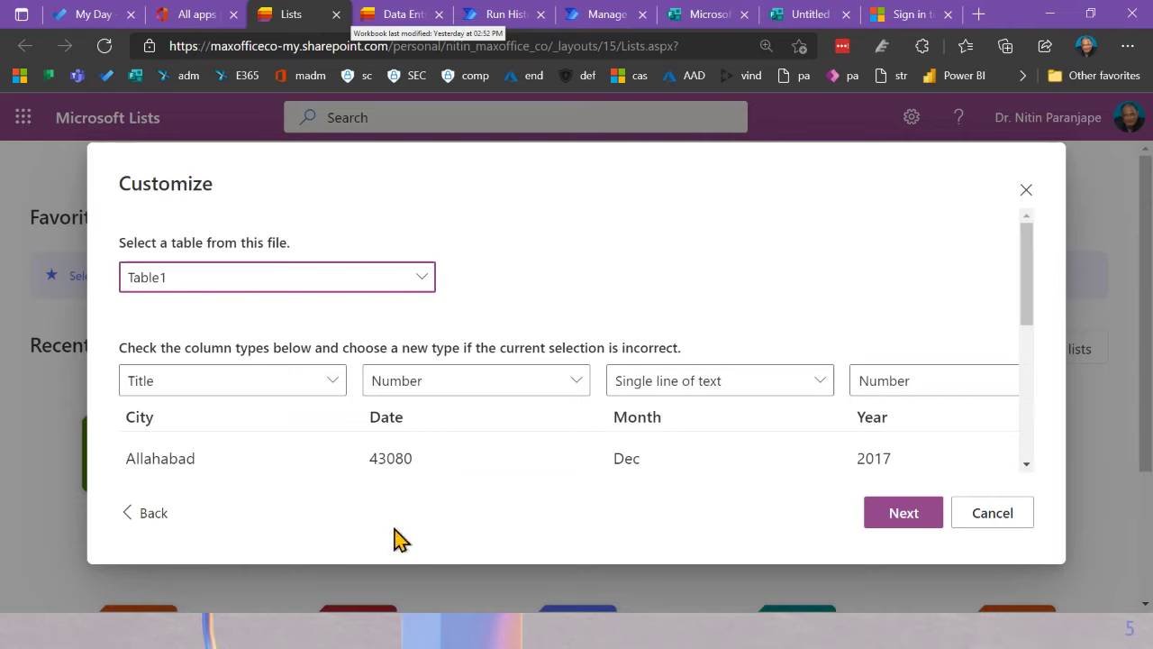
scroll(888, 455, "down", 4)
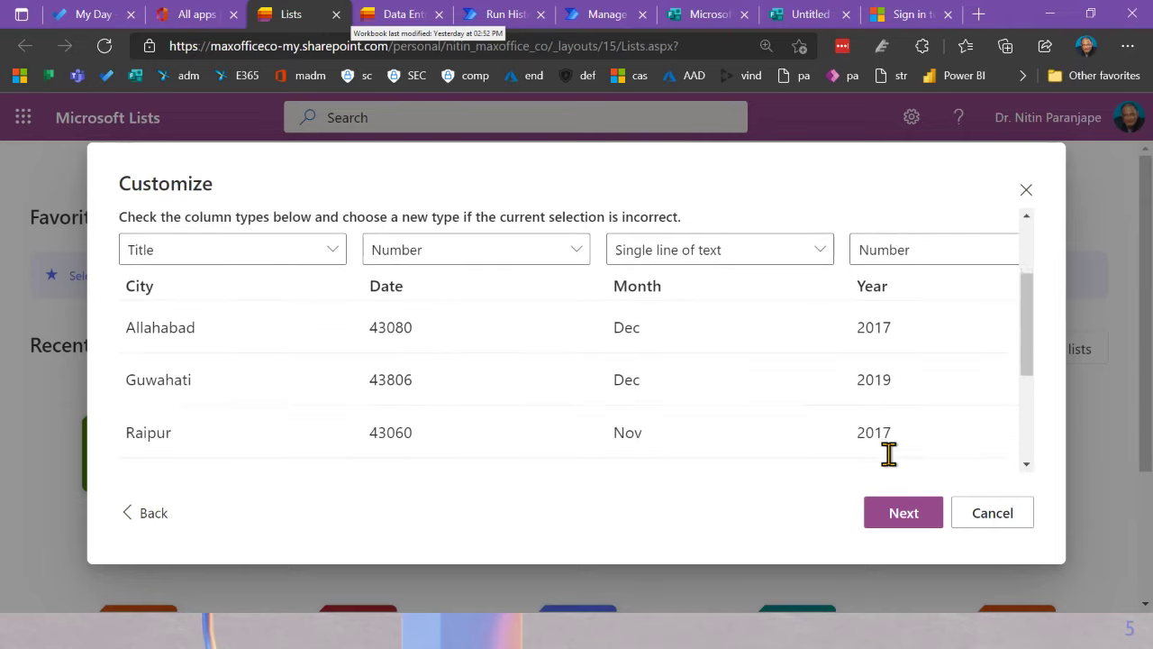
scroll(888, 455, "up", 2)
scroll(888, 455, "up", 2)
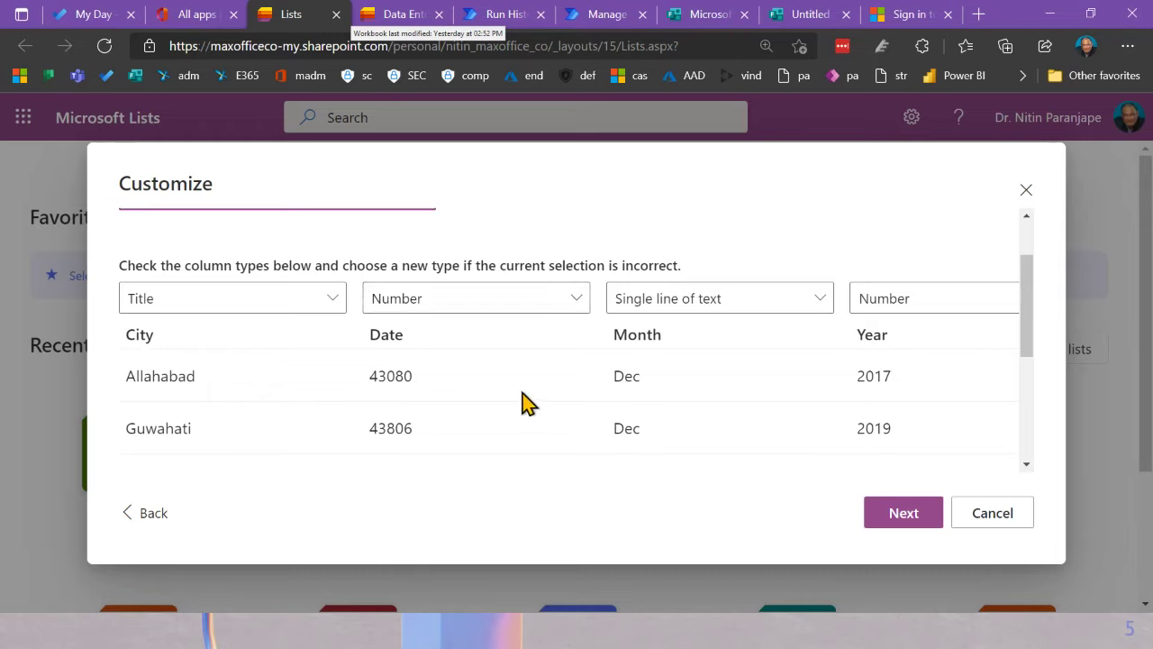
left_click(516, 301)
left_click(456, 404)
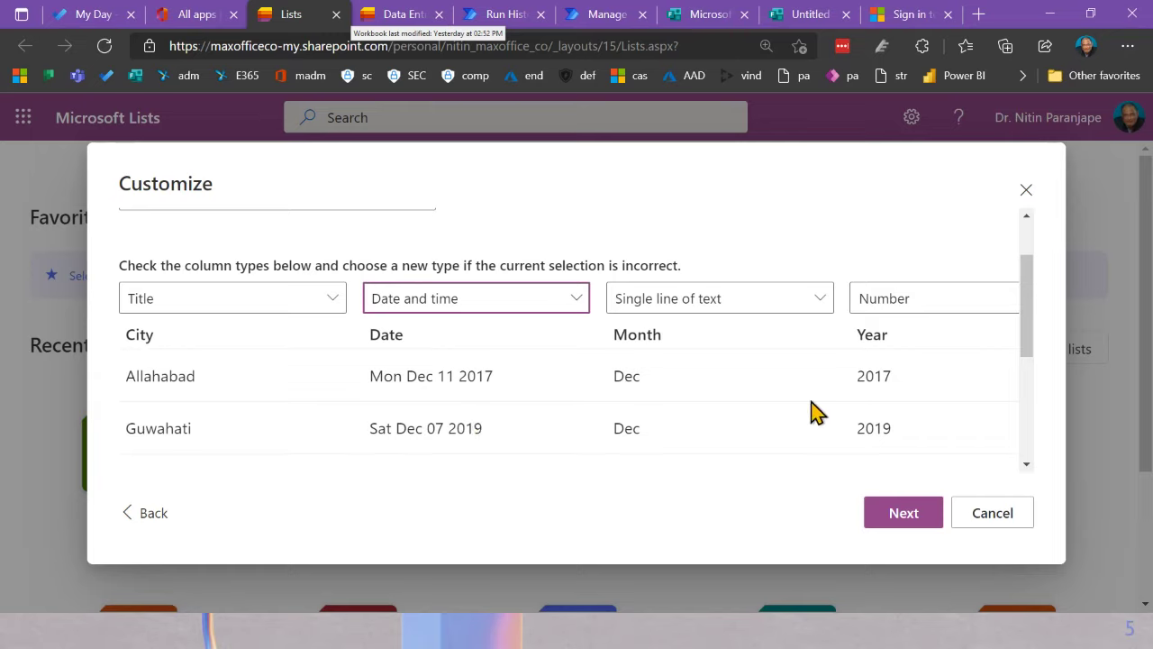
left_click(902, 511)
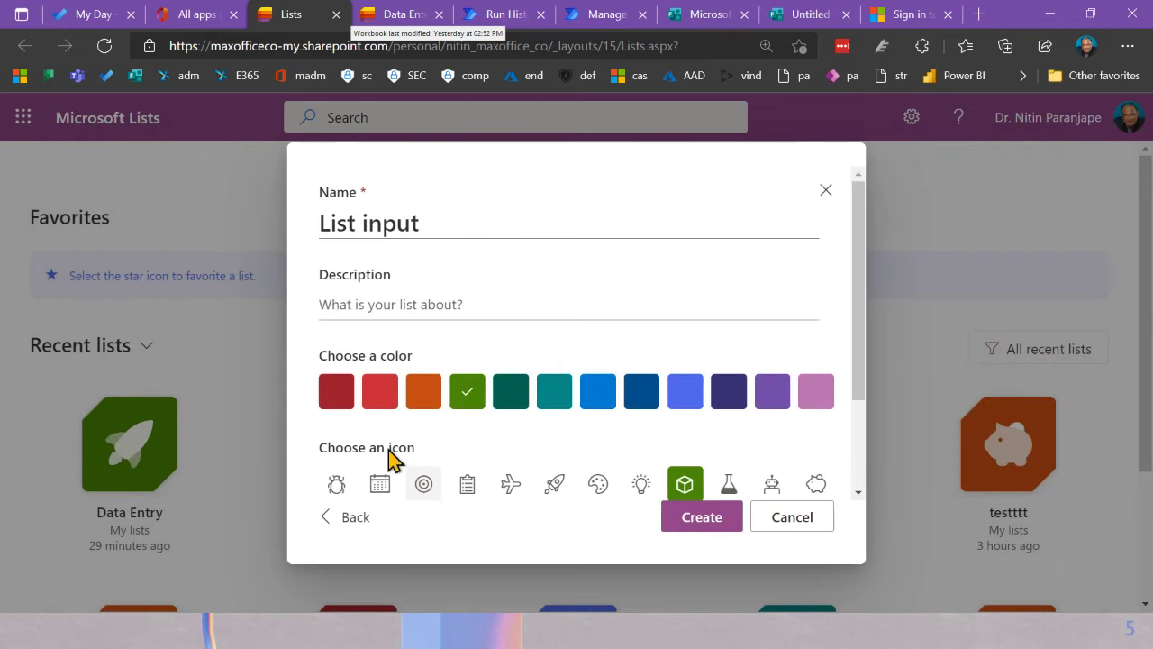
Step: Change the list name to 'List created from Excel' and create the list
left_click(460, 222)
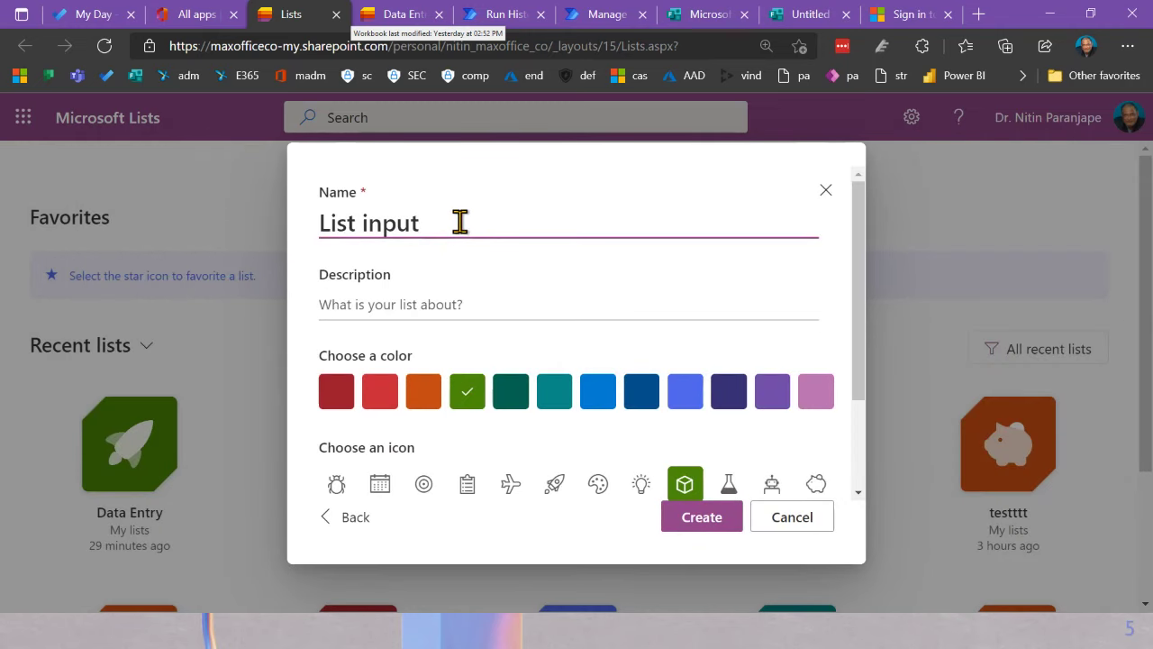
key("BackSpace")
key("BackSpace")
key("BackSpace")
key("BackSpace")
key("BackSpace")
key("BackSpace")
type("created ")
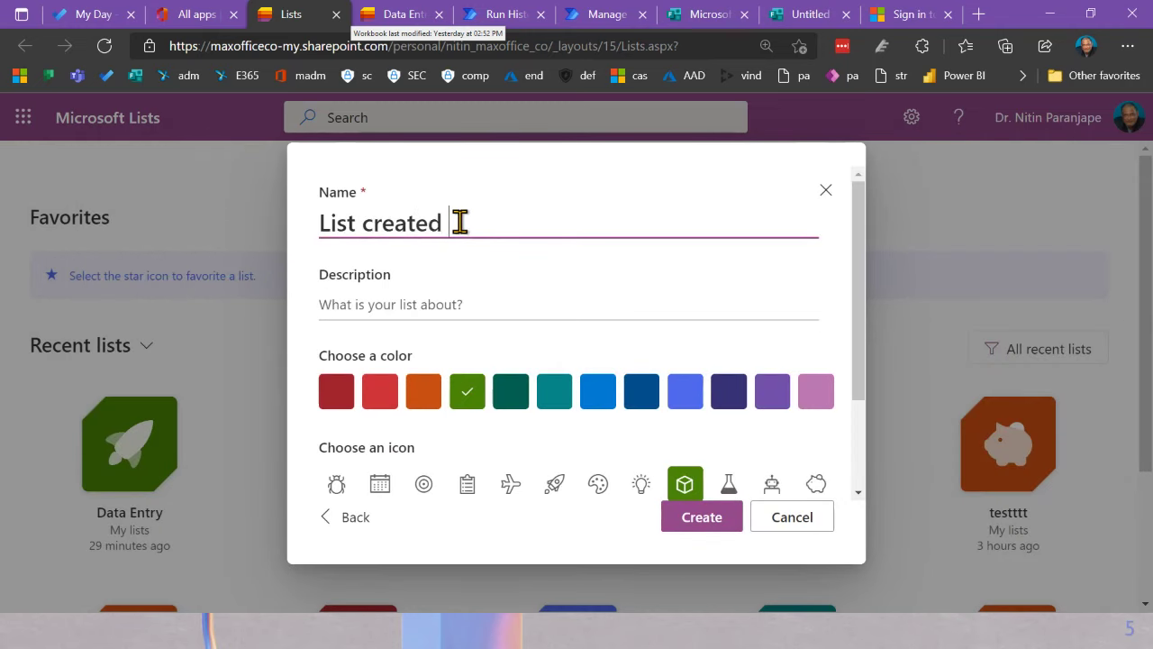
type("from exc")
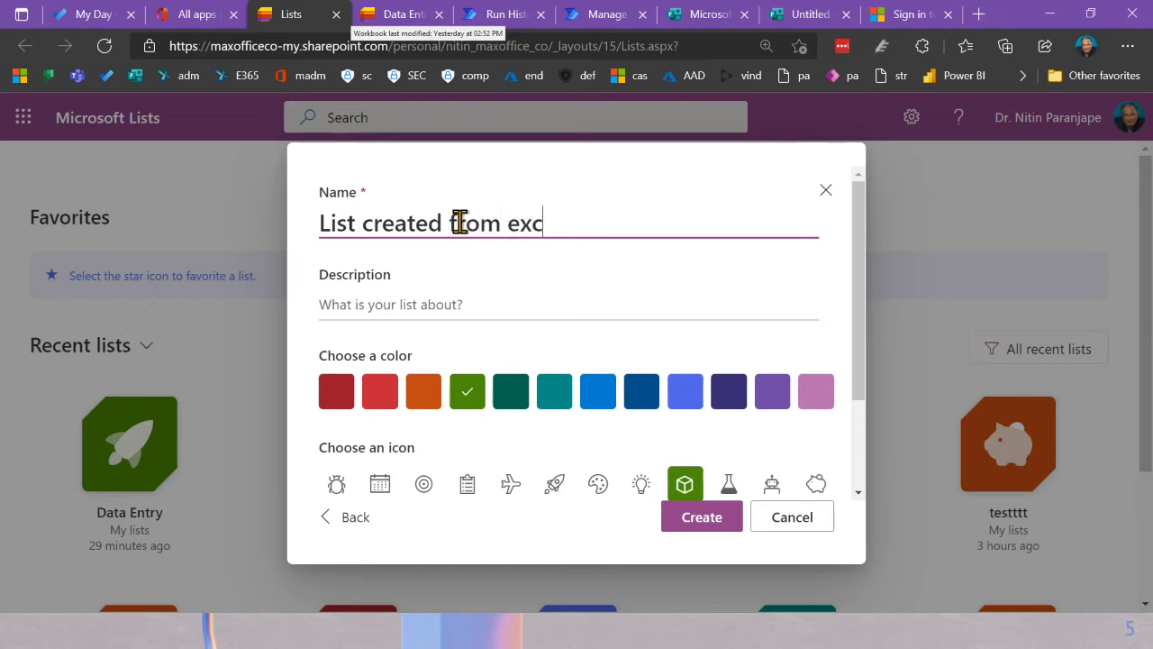
key("BackSpace")
key("BackSpace")
key("BackSpace")
type("Excel")
left_click(693, 528)
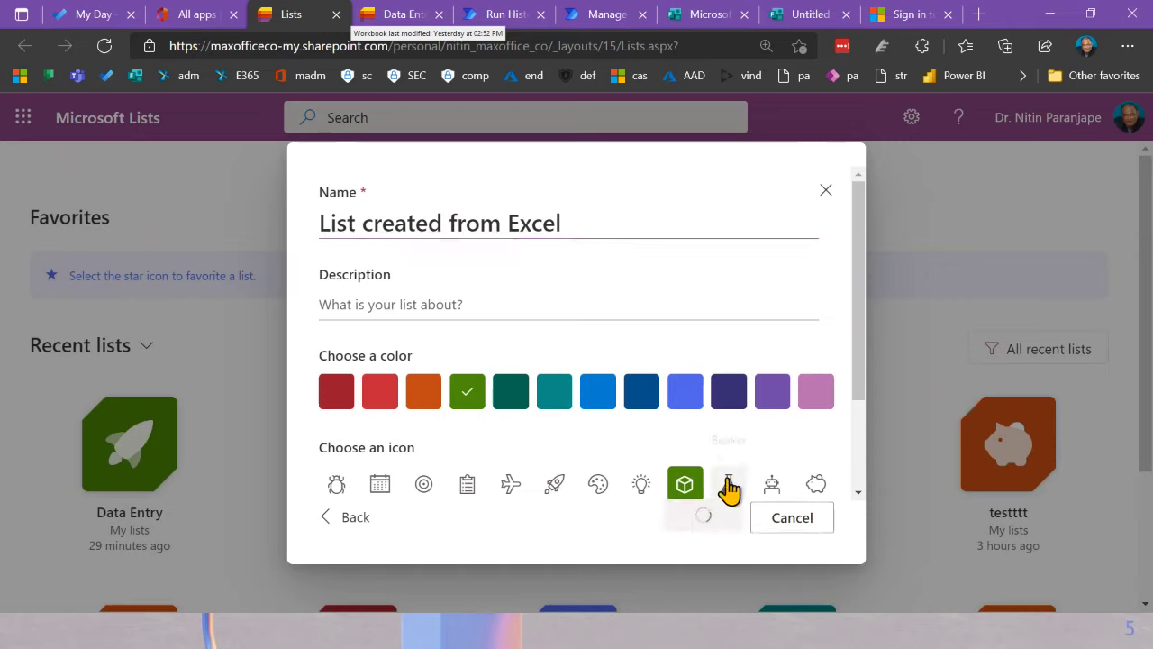
Step: Scroll through the new list's imported city rows
scroll(786, 433, "down", 2)
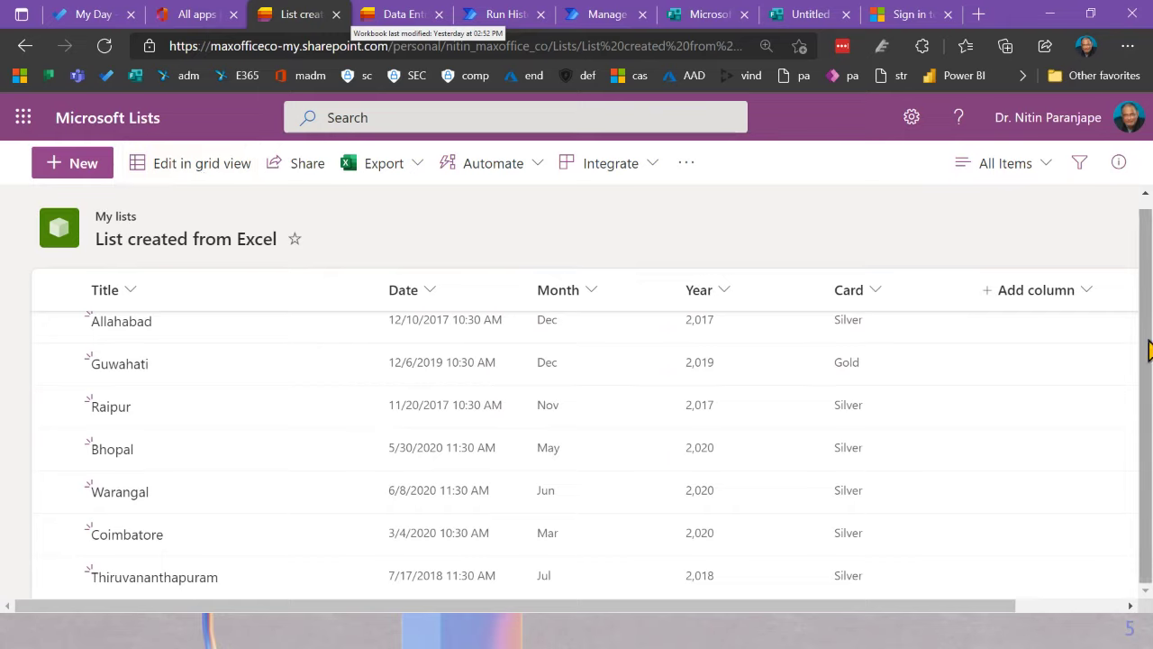
left_click(1059, 303)
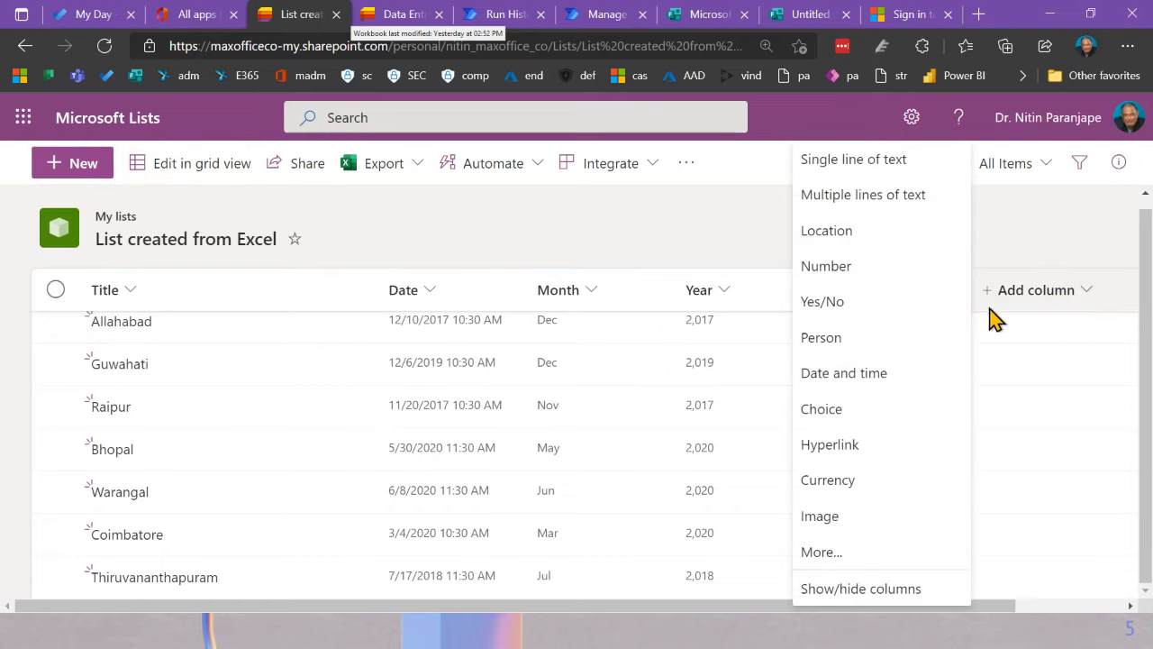
left_click(892, 174)
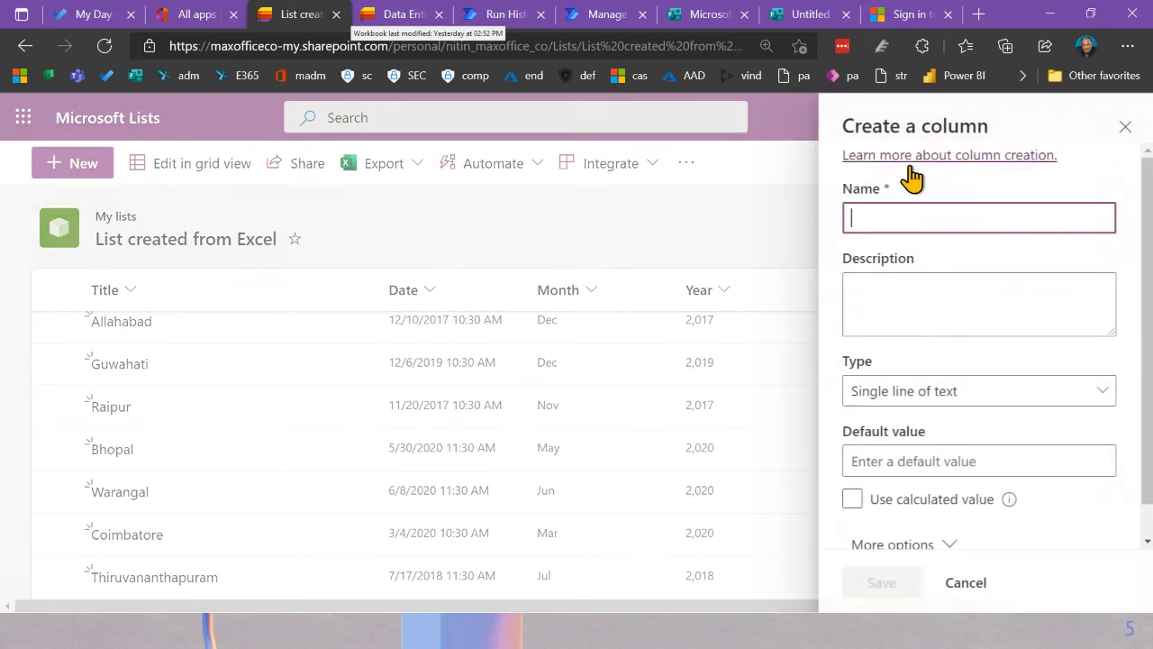
scroll(964, 396, "down", 1)
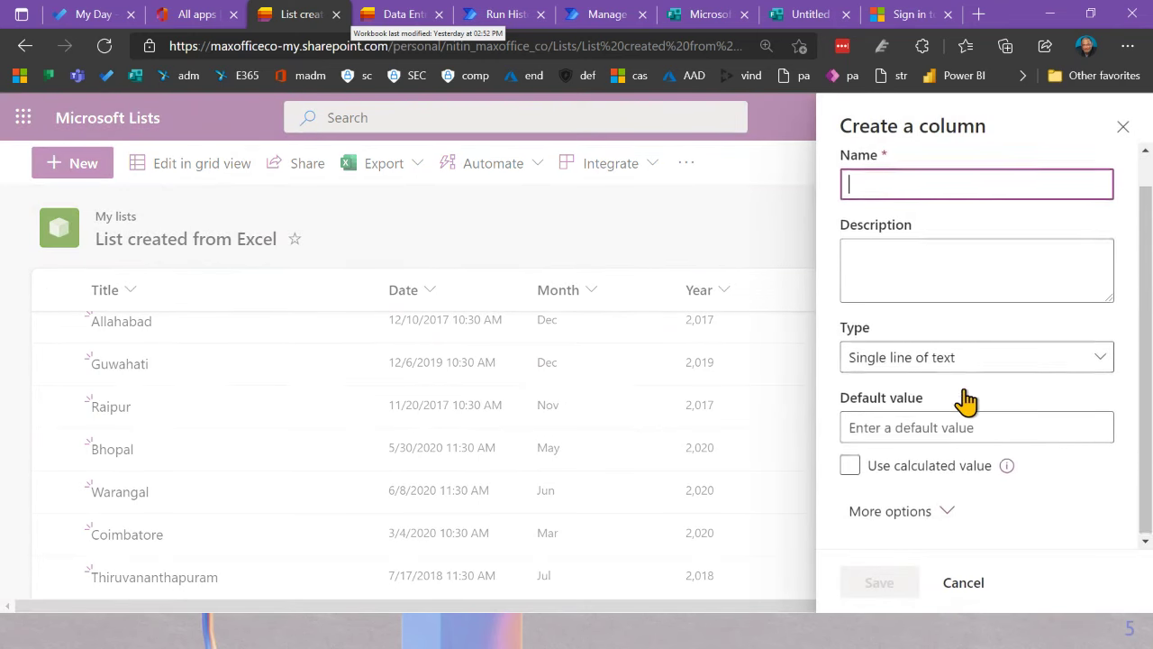
left_click(940, 510)
scroll(978, 494, "down", 3)
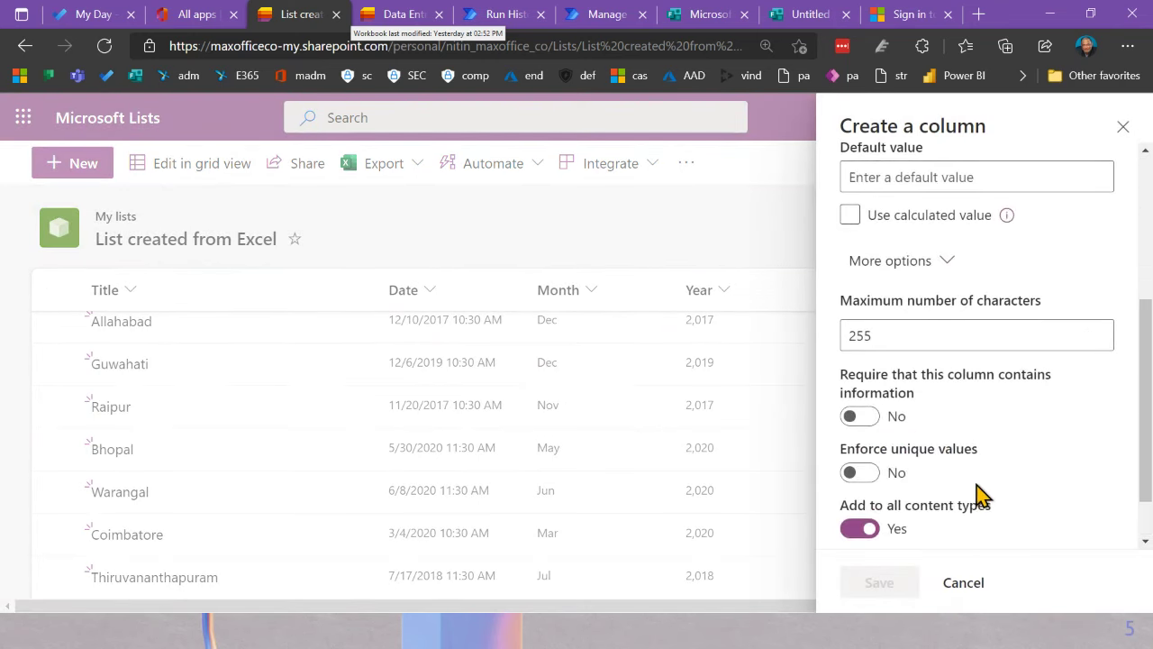
left_click(912, 329)
type("888")
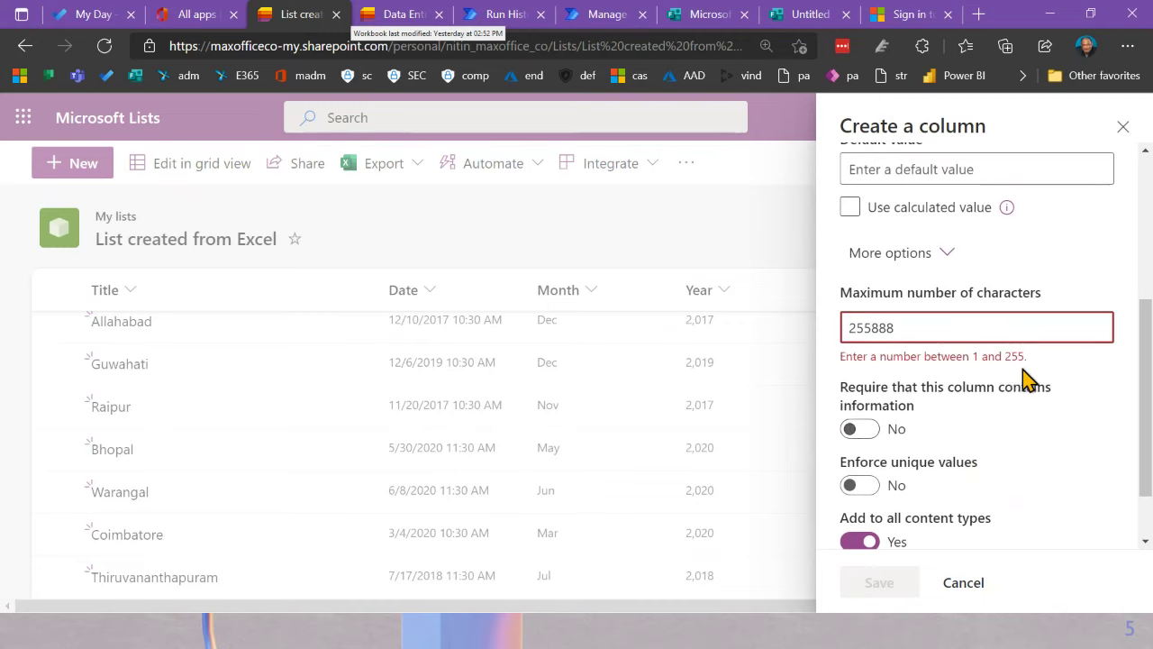
key("ctrl+a")
key("BackSpace")
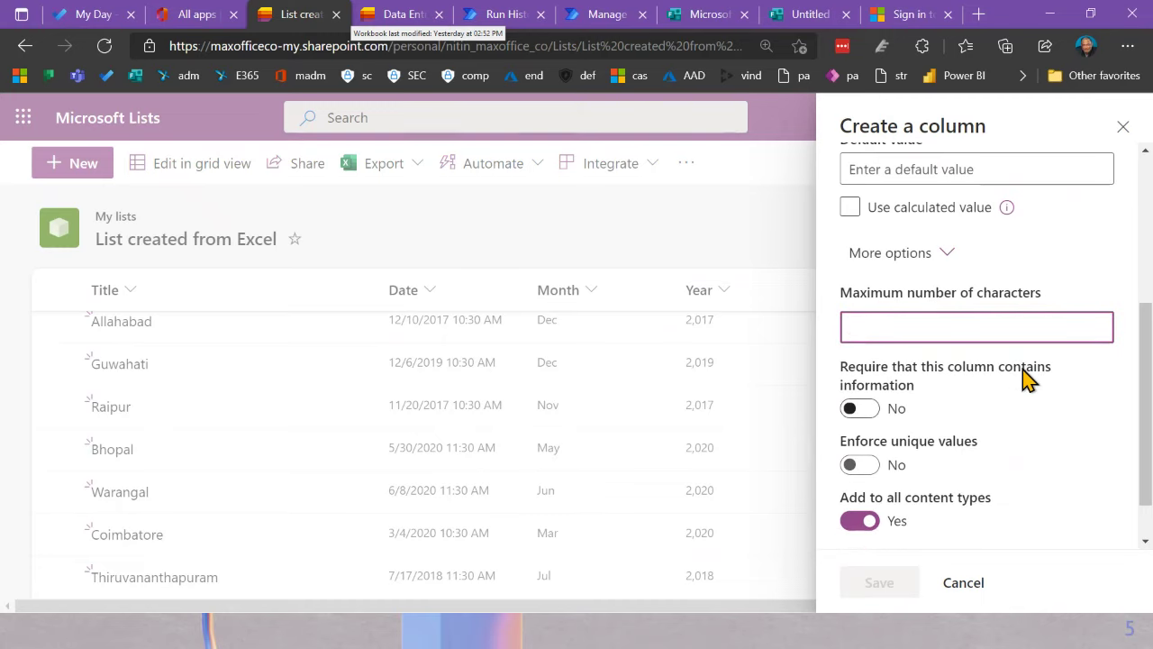
scroll(968, 523, "up", 5)
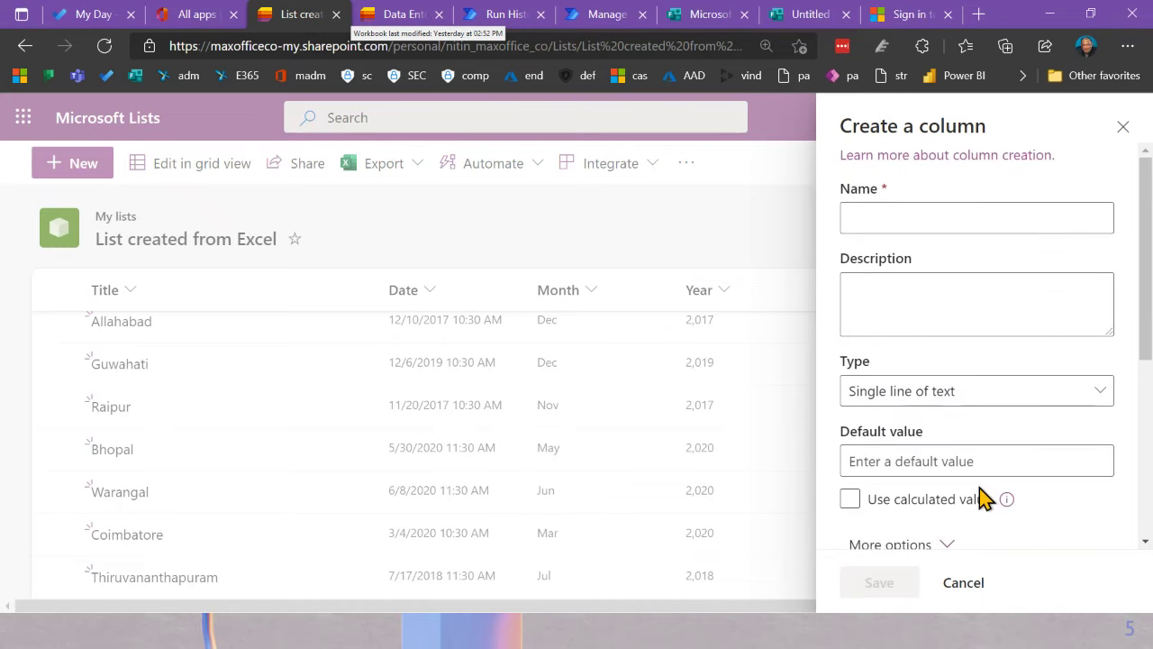
left_click(970, 401)
left_click(971, 401)
left_click(947, 386)
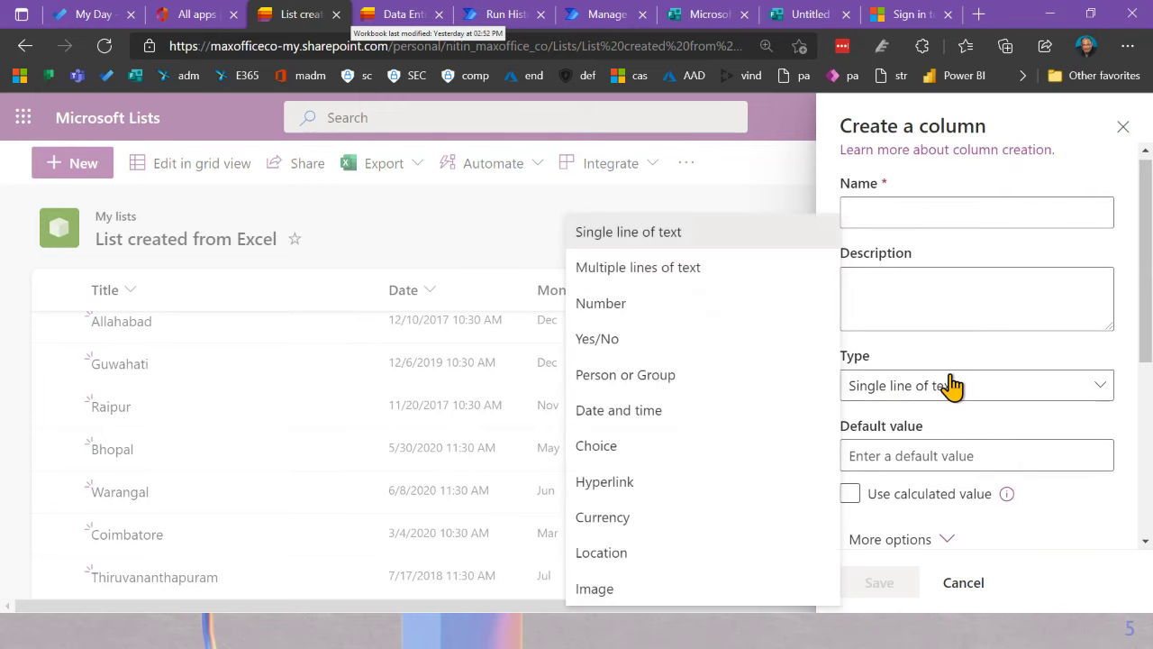
left_click(718, 271)
scroll(932, 400, "down", 1)
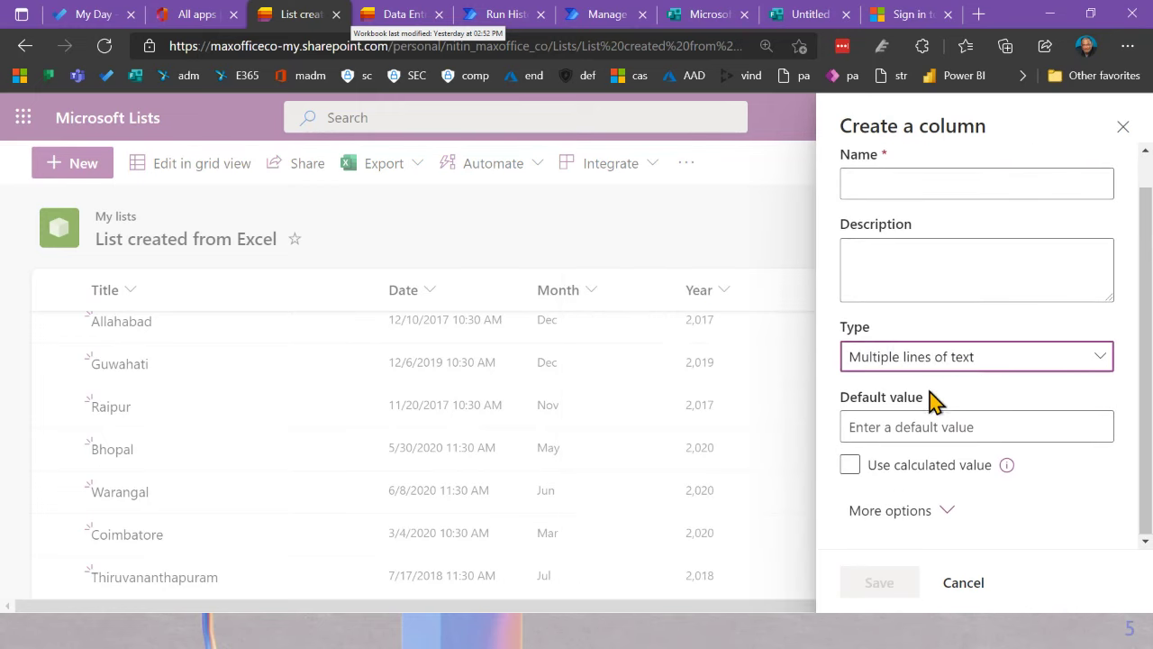
left_click(940, 509)
scroll(961, 490, "down", 3)
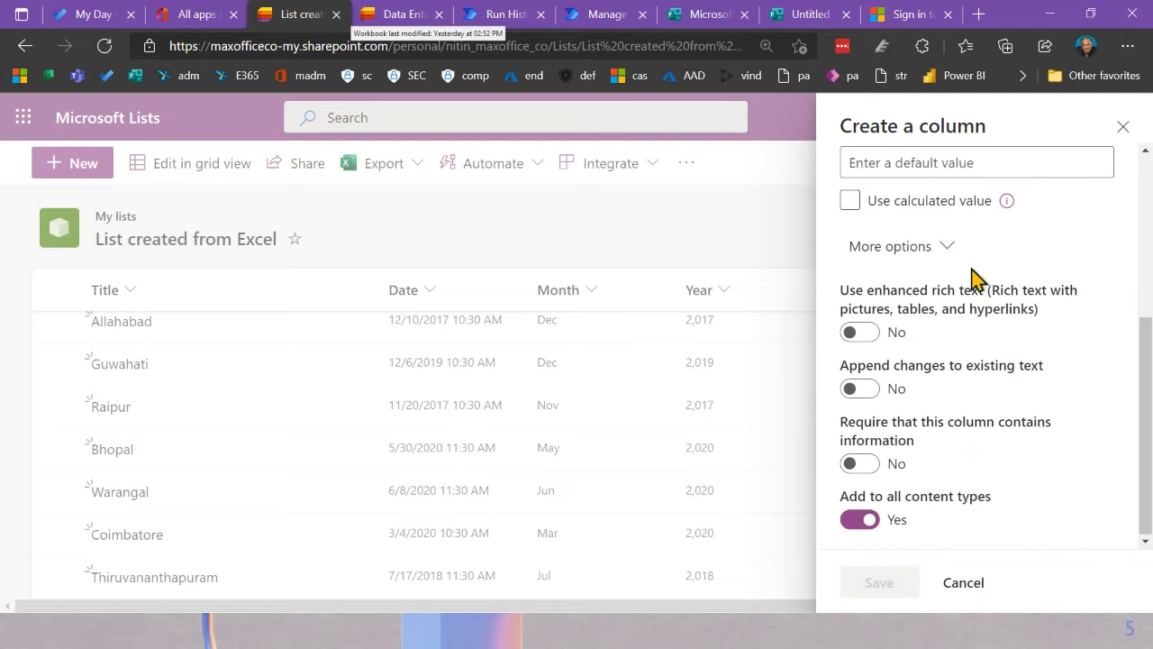
scroll(963, 462, "up", 5)
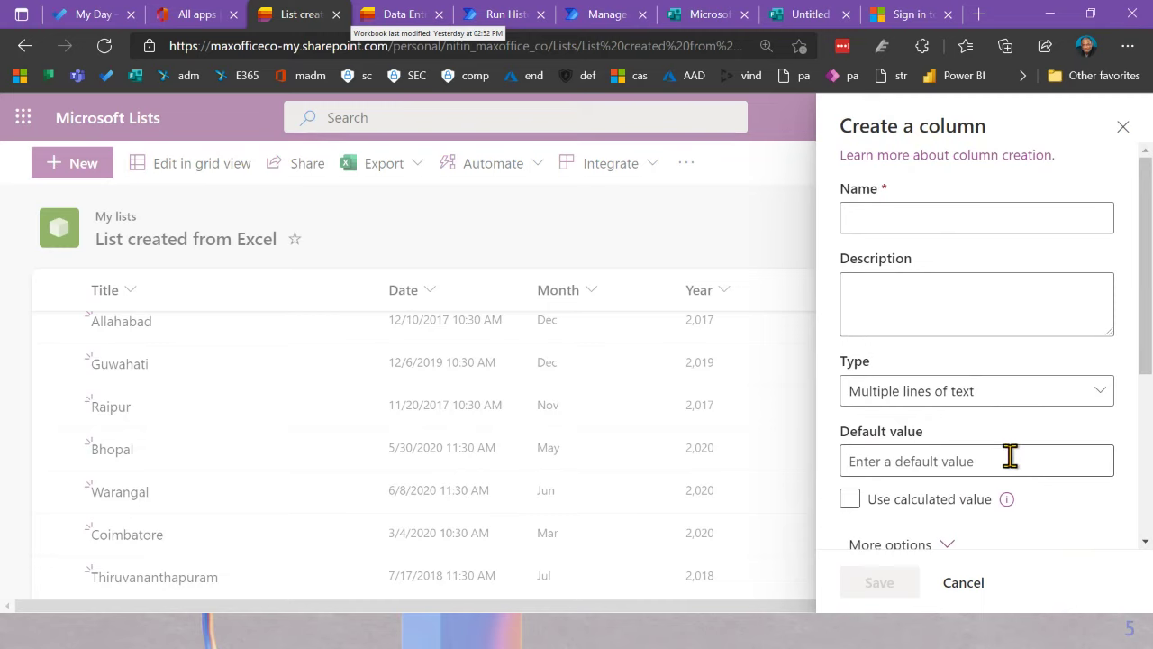
scroll(999, 469, "down", 2)
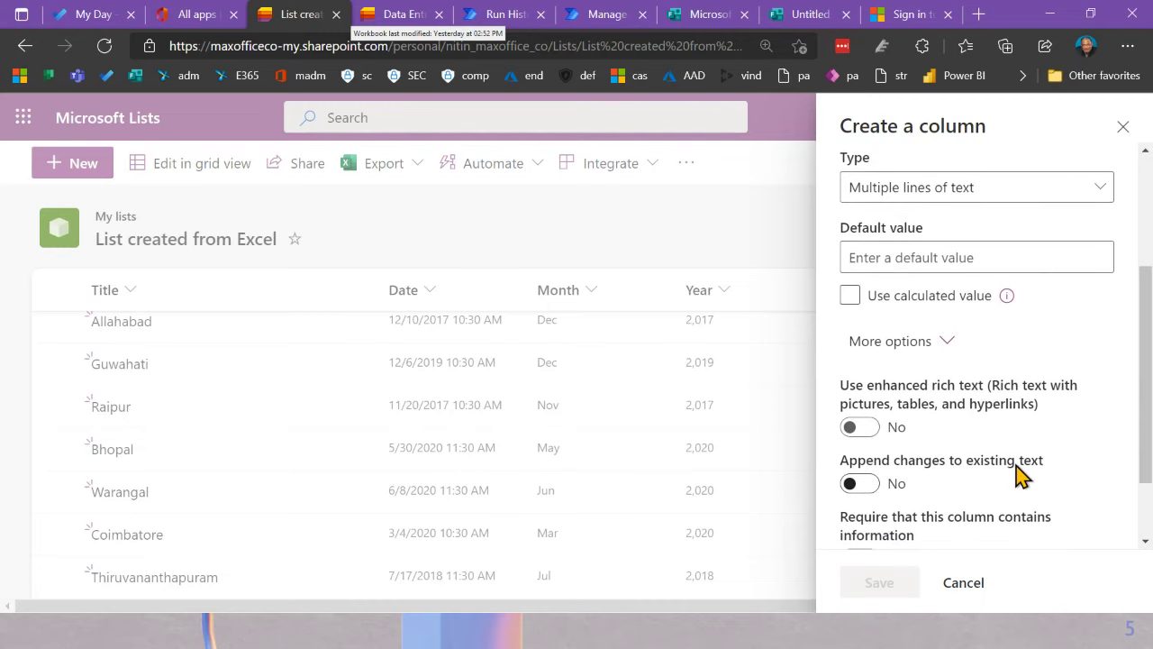
scroll(1020, 473, "down", 2)
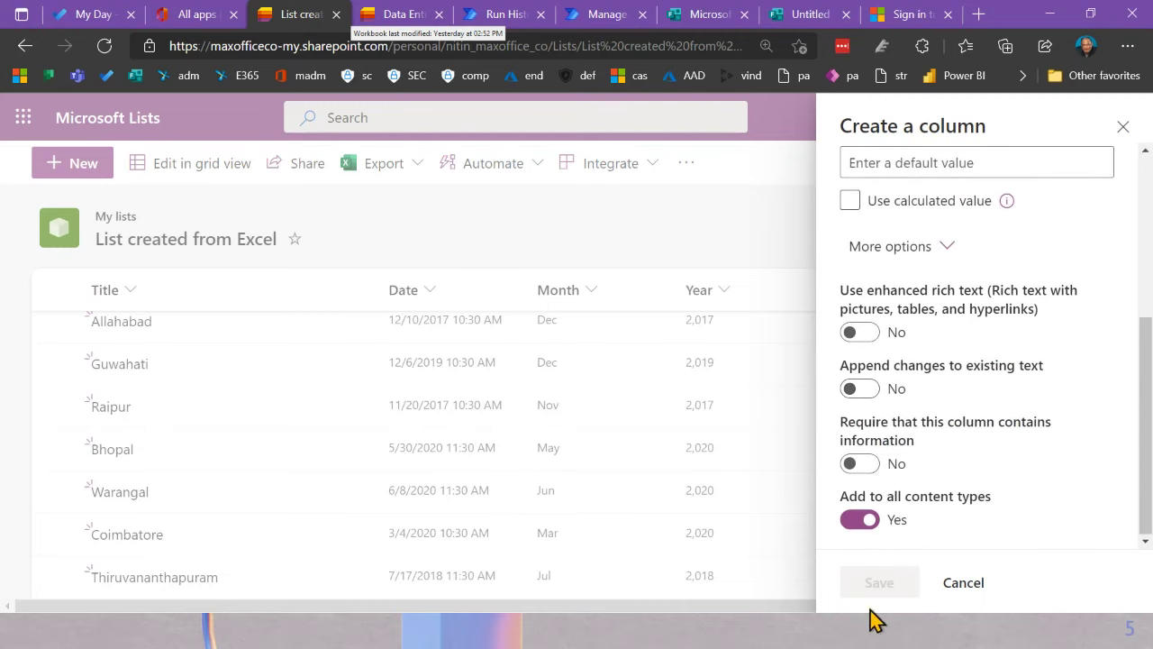
left_click(963, 583)
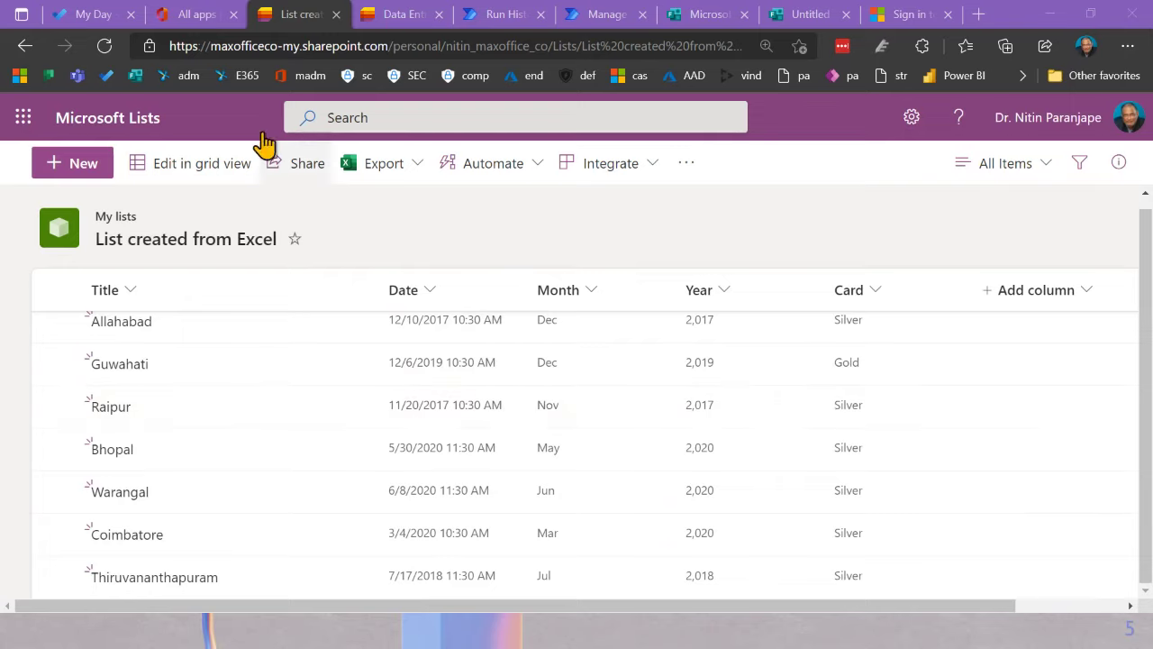
Step: In the Data Entry list, add Spray and Bottle to the new item's Sachet packaging
left_click(389, 14)
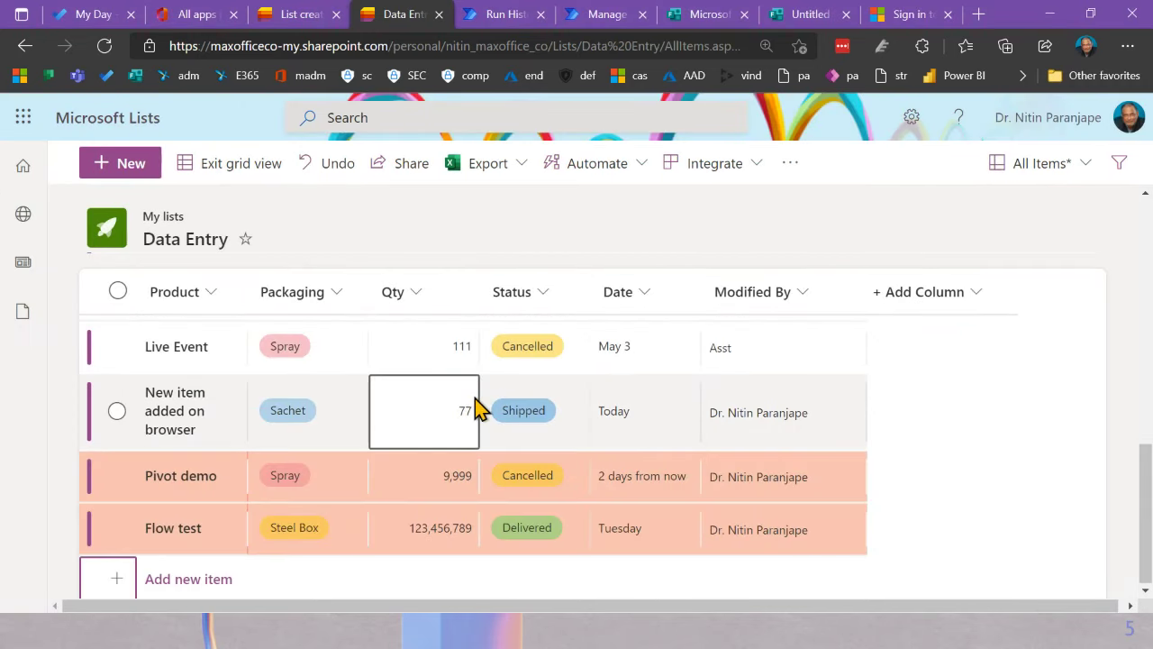
left_click(544, 431)
left_click(393, 417)
left_click(560, 416)
left_click(296, 399)
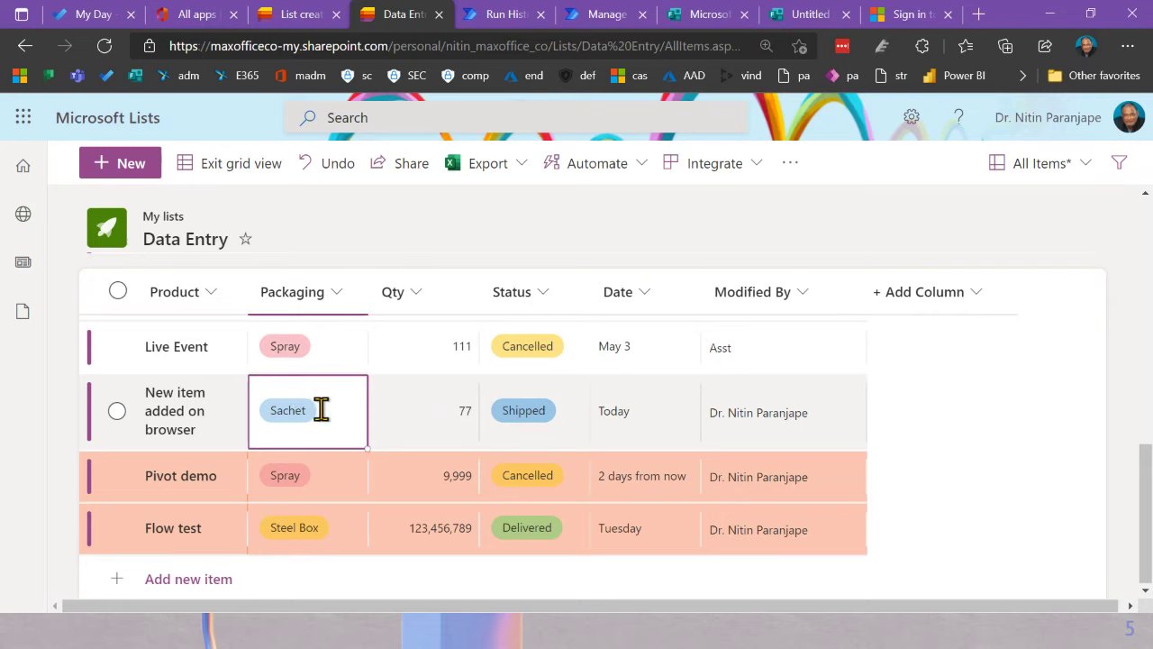
left_click(322, 407)
left_click(292, 316)
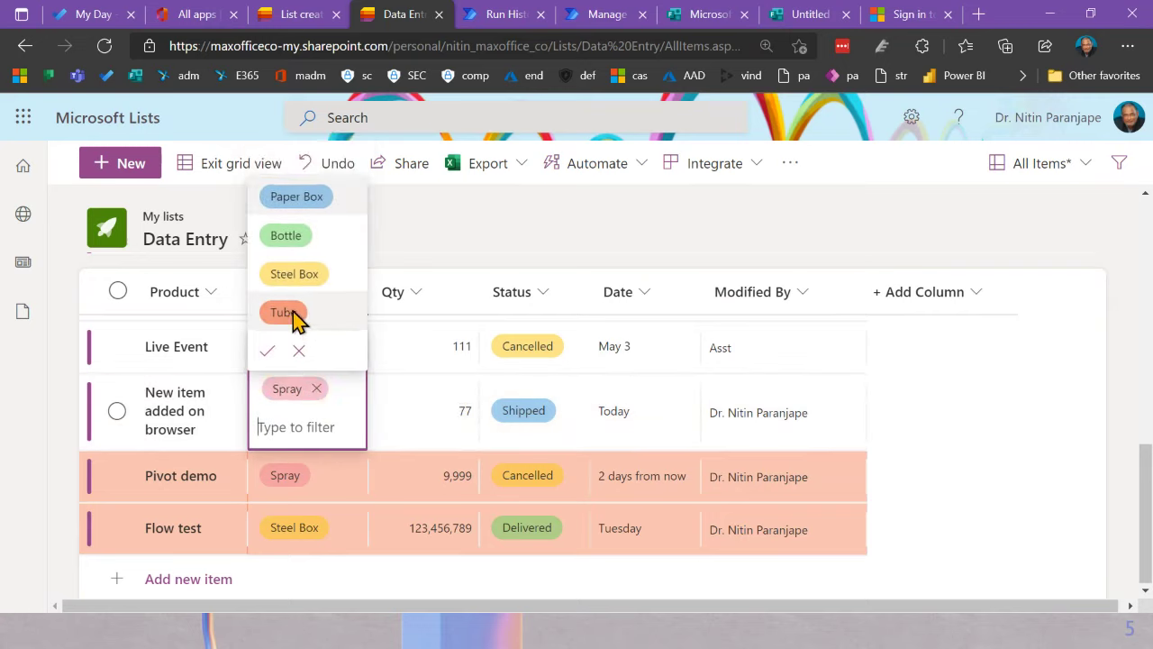
left_click(297, 236)
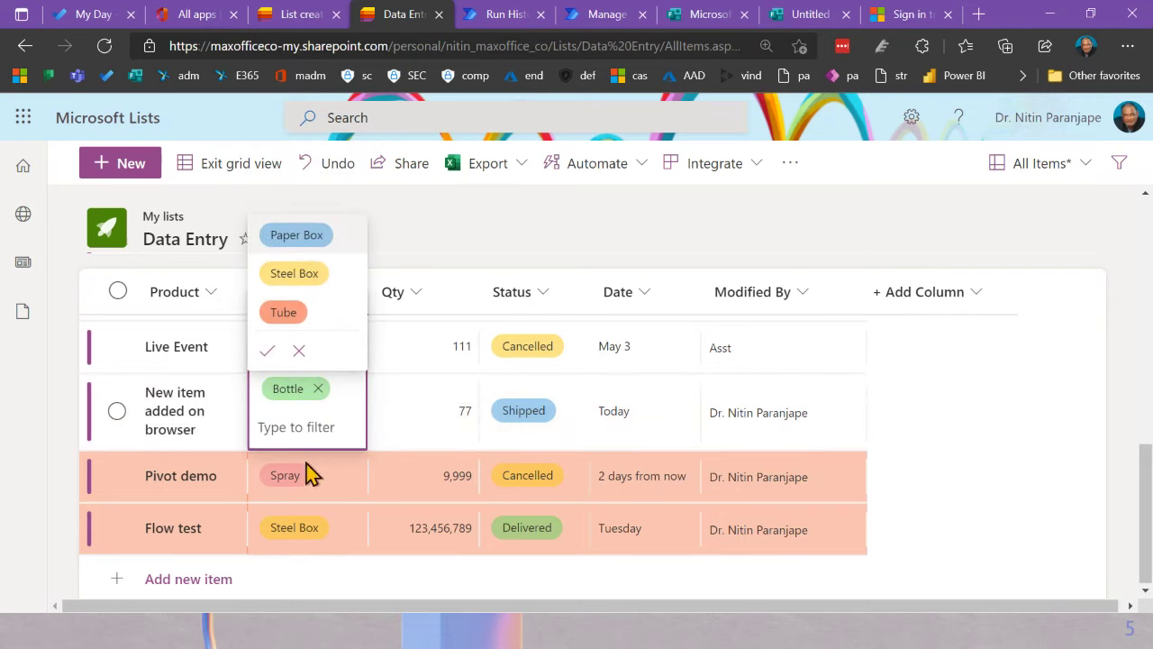
left_click(400, 424)
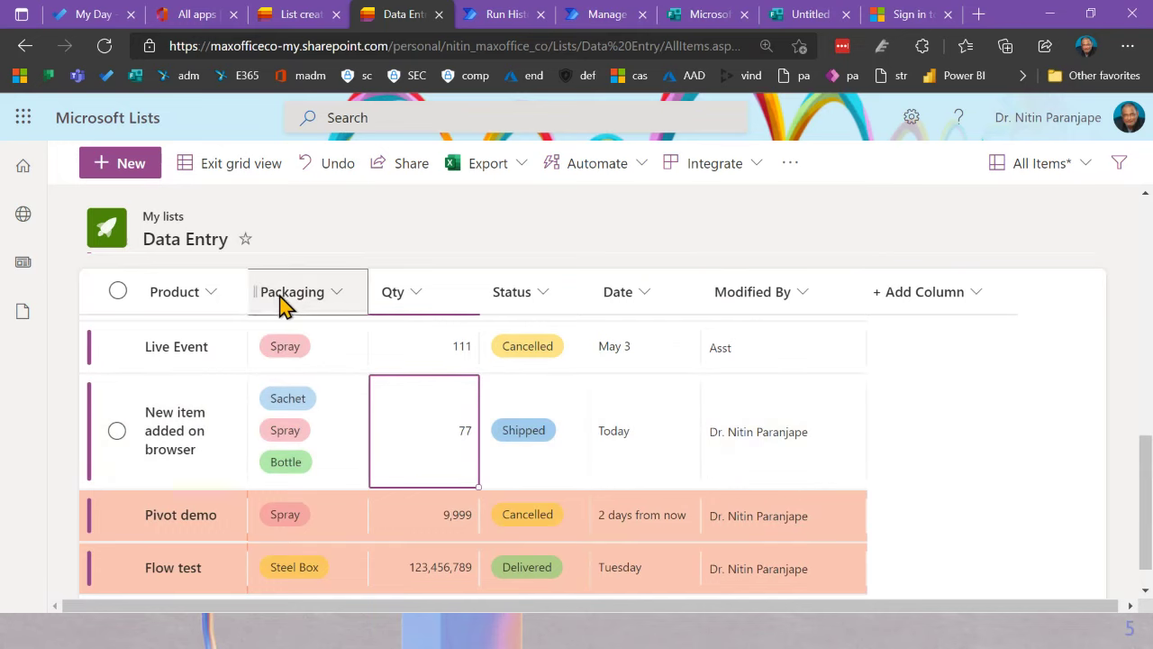
left_click(283, 302)
mouse_move(352, 410)
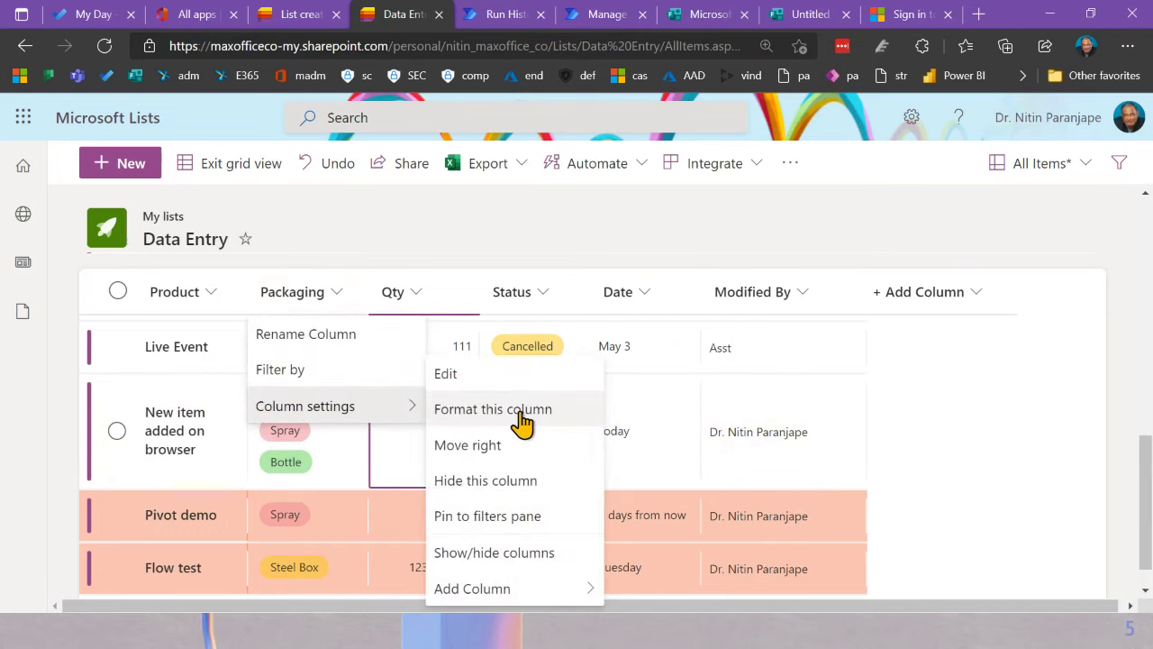
left_click(520, 376)
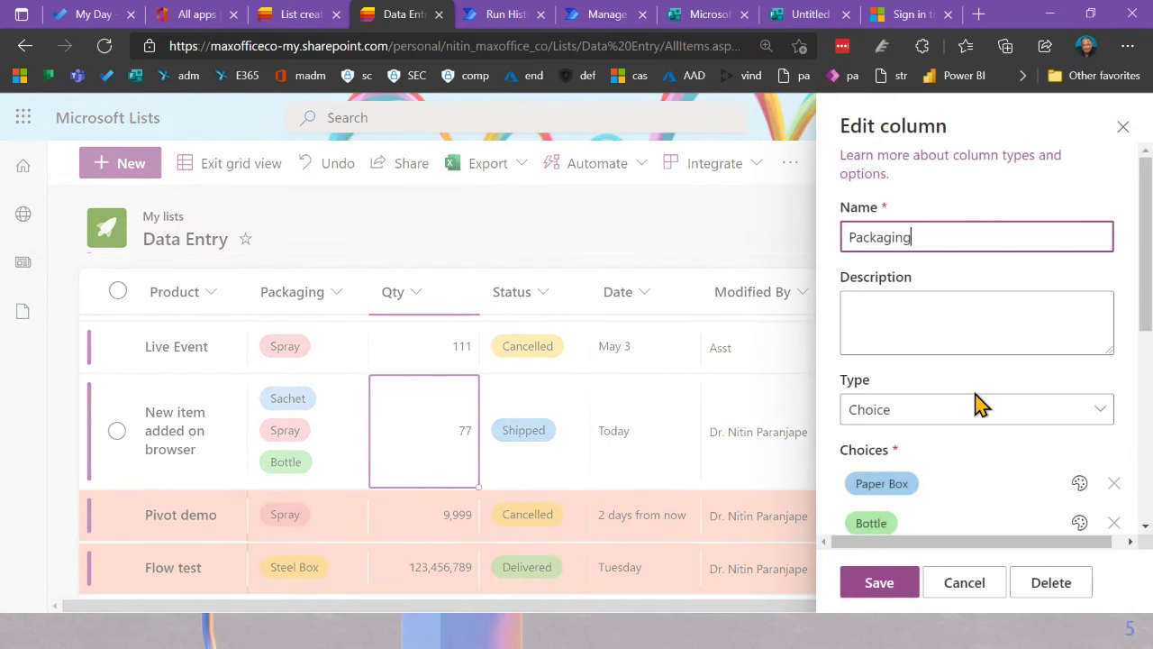
scroll(977, 405, "down", 5)
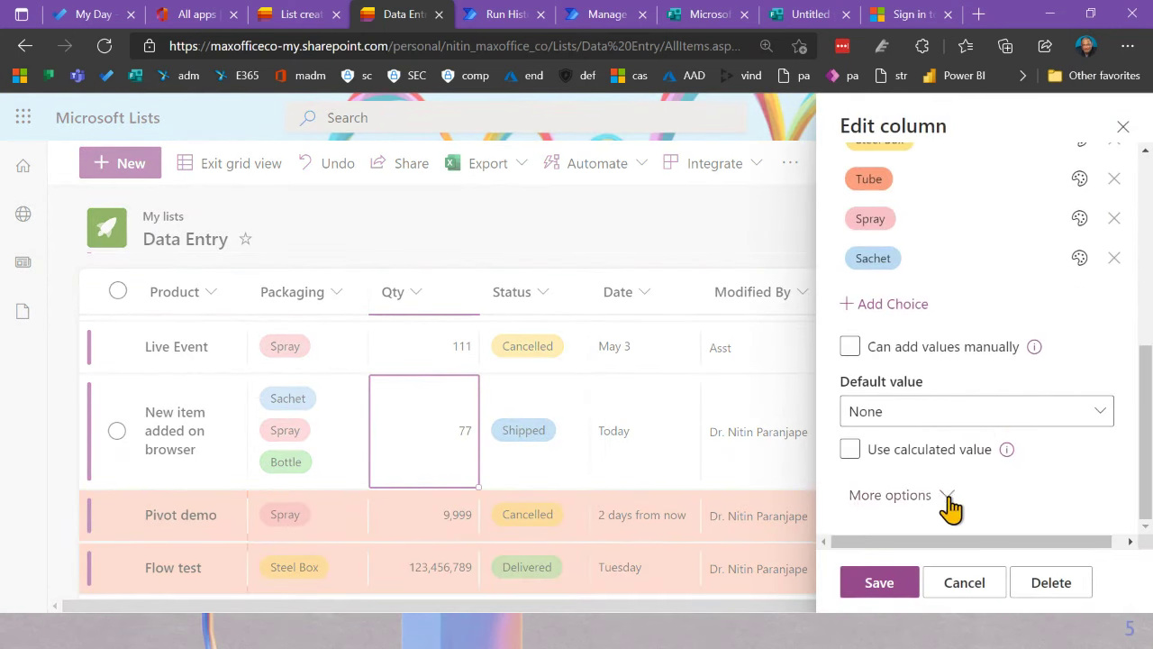
left_click(946, 496)
scroll(979, 438, "down", 3)
scroll(980, 437, "down", 1)
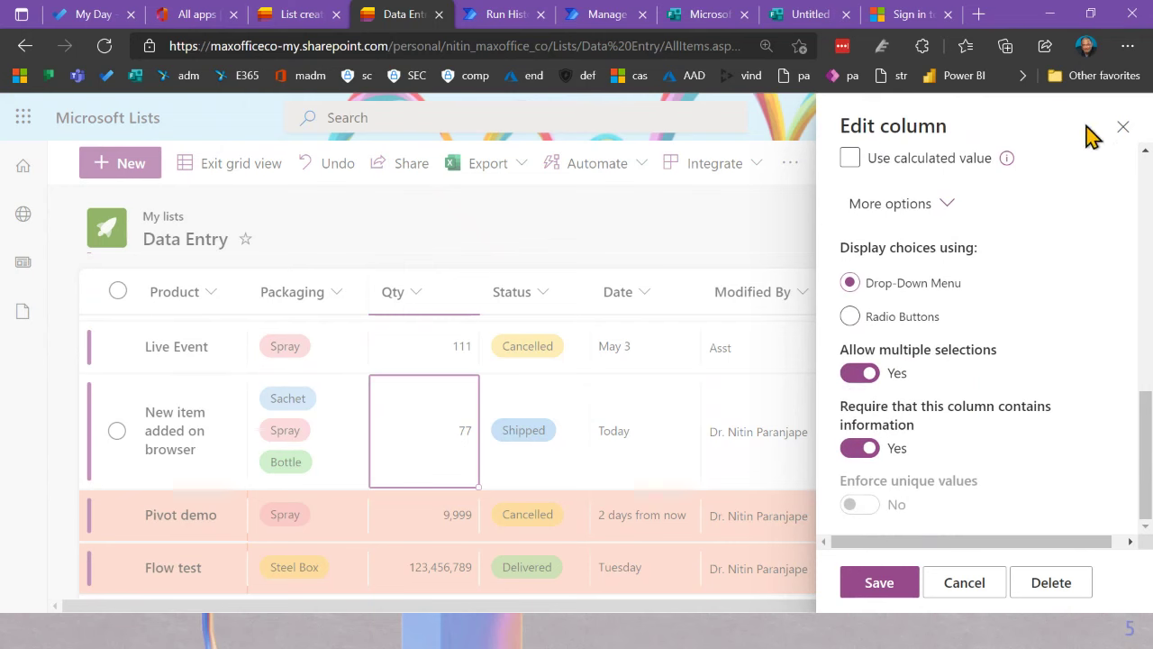
left_click(1123, 126)
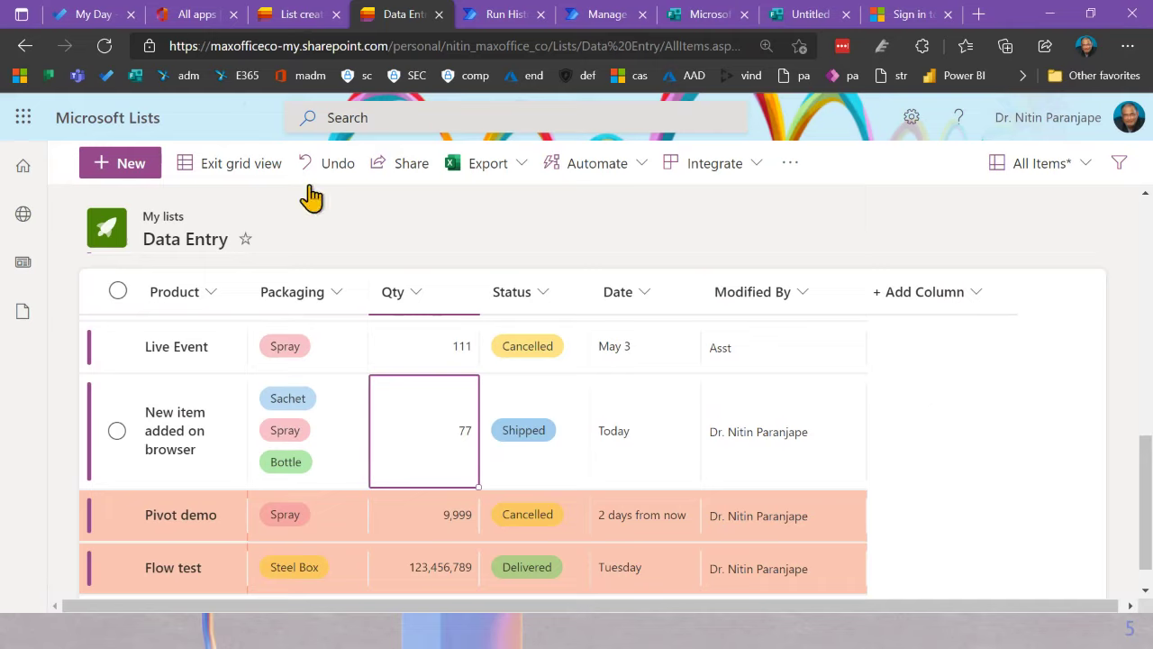
Step: Discard a draft 'Bad list' item and start a new list from the Lists home
left_click(130, 161)
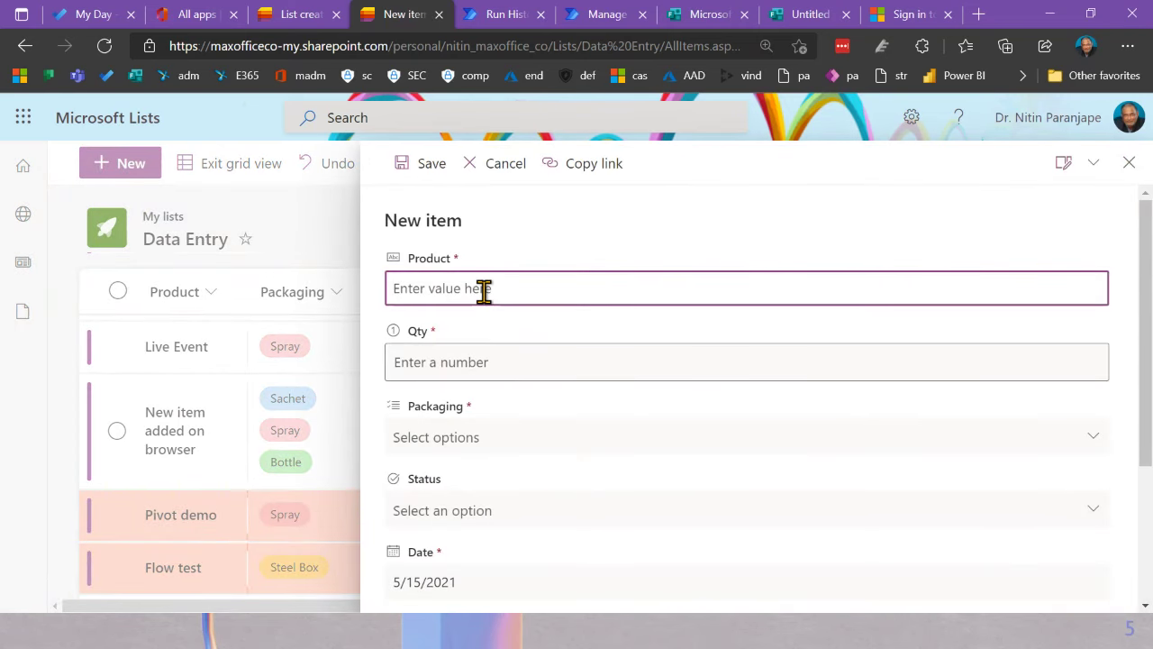
type("Bad list")
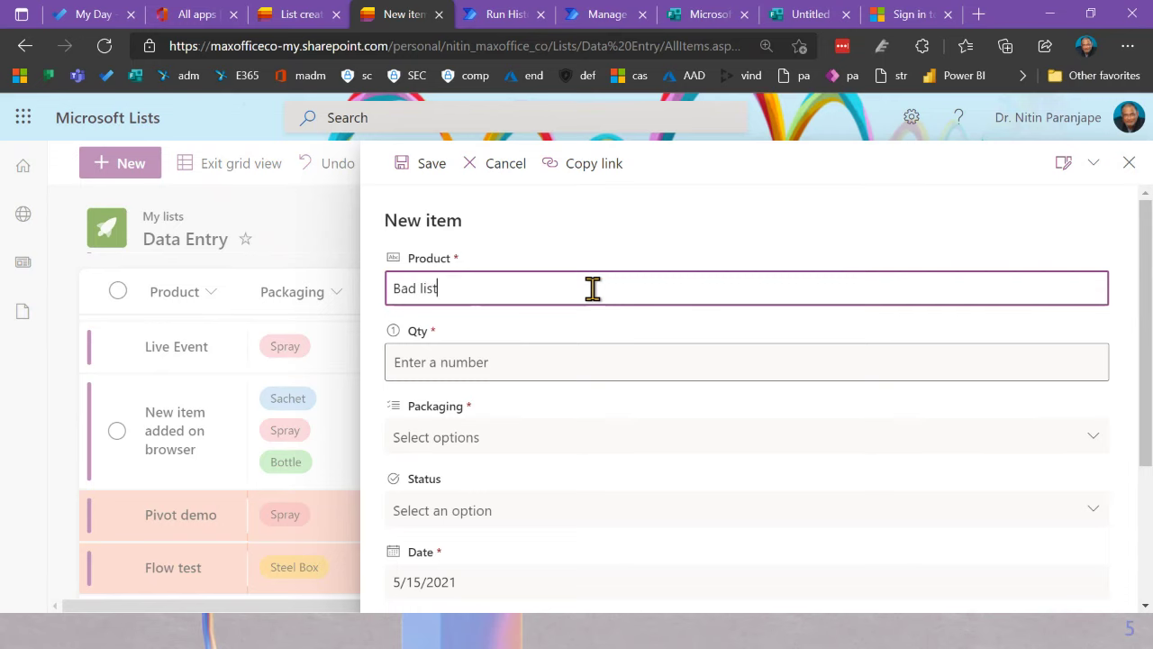
left_click(1129, 163)
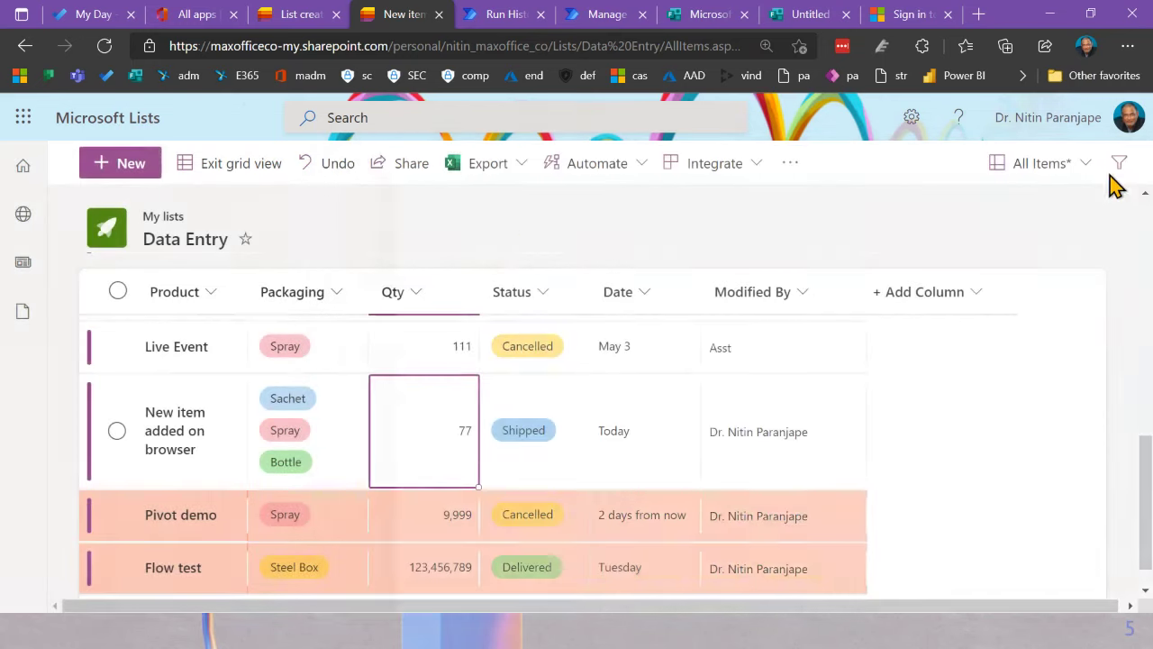
left_click(142, 136)
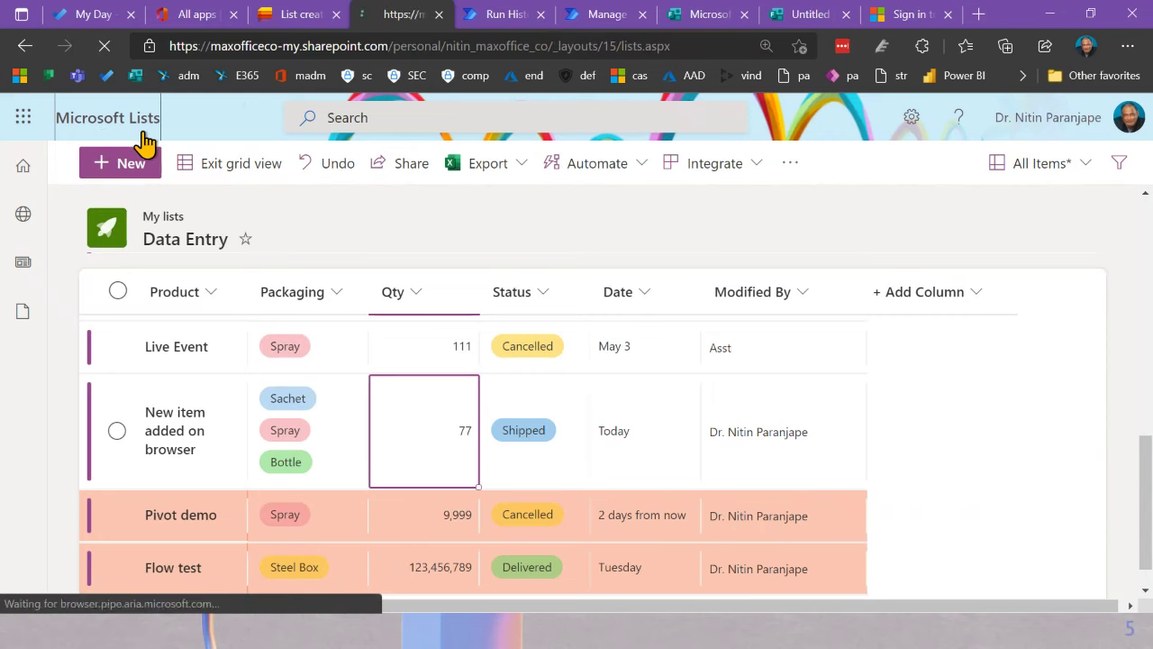
left_click(559, 176)
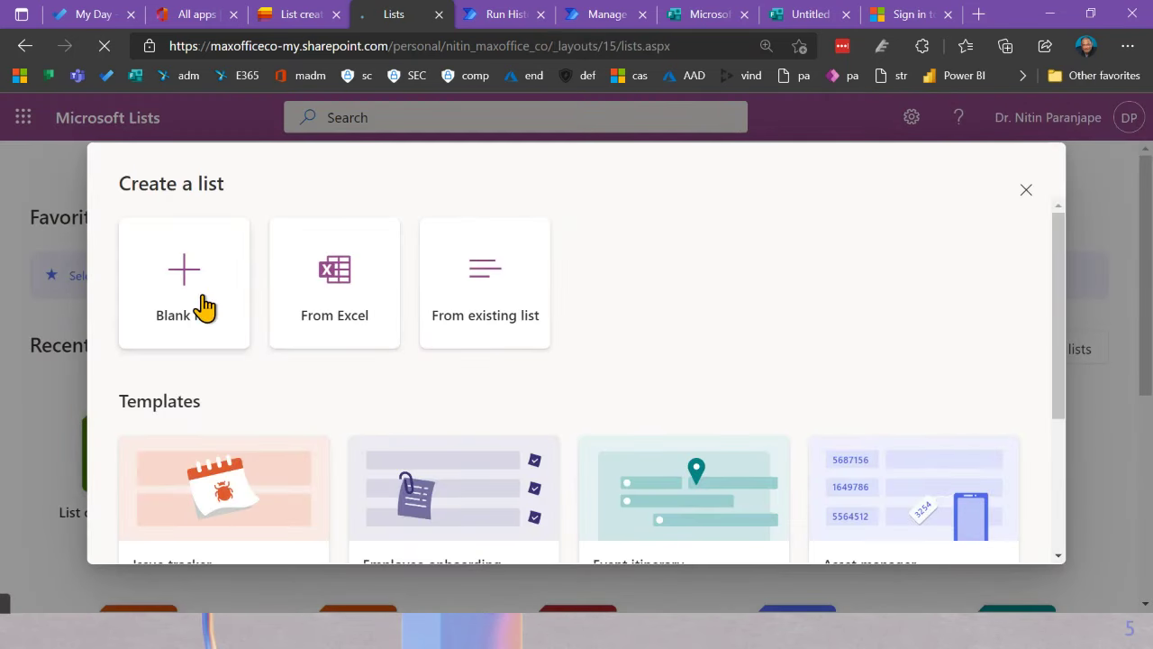
Step: Create a blank list called 'List in bad format', choosing the bug icon
left_click(204, 307)
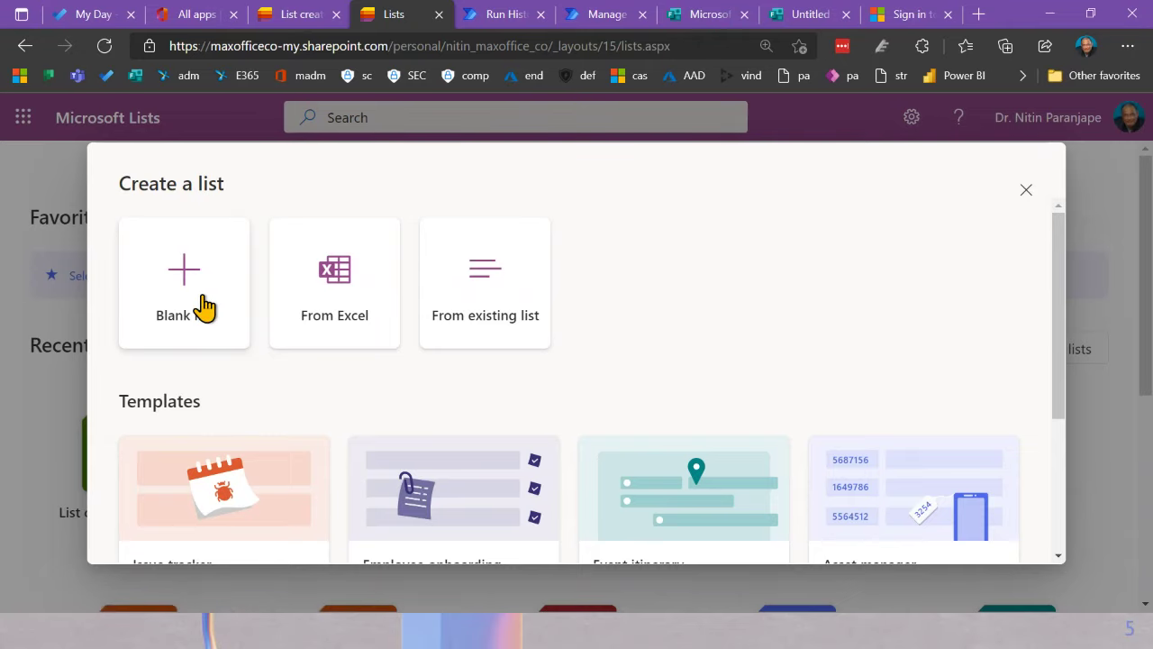
left_click(203, 307)
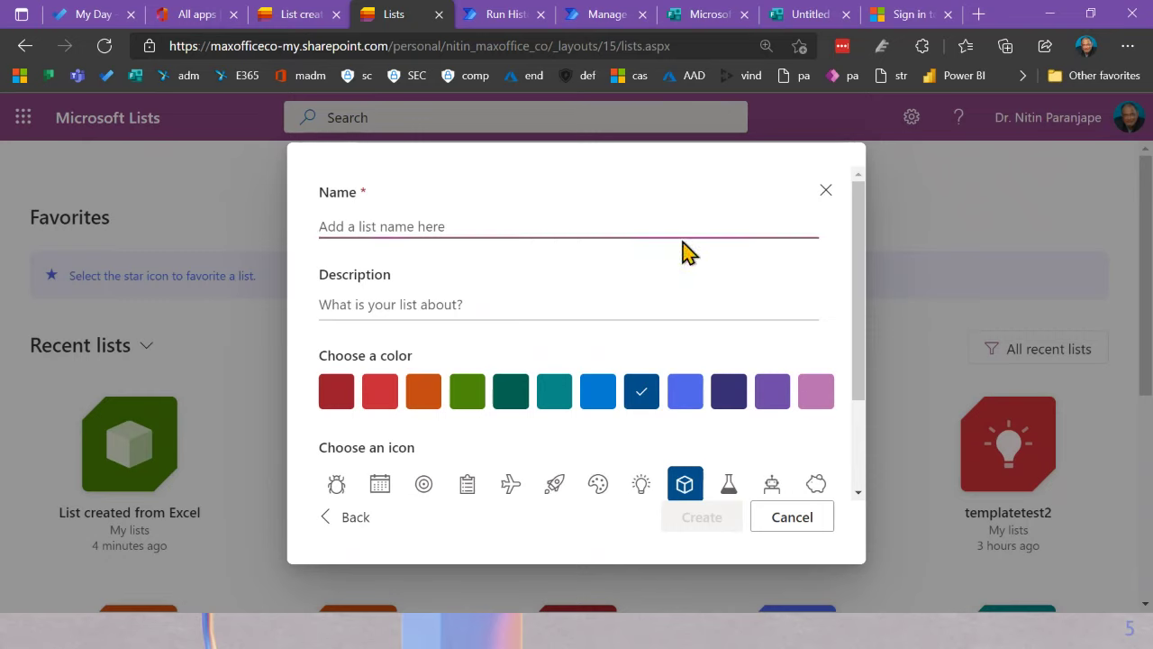
type("Bad")
key("BackSpace")
key("BackSpace")
key("BackSpace")
type("Li")
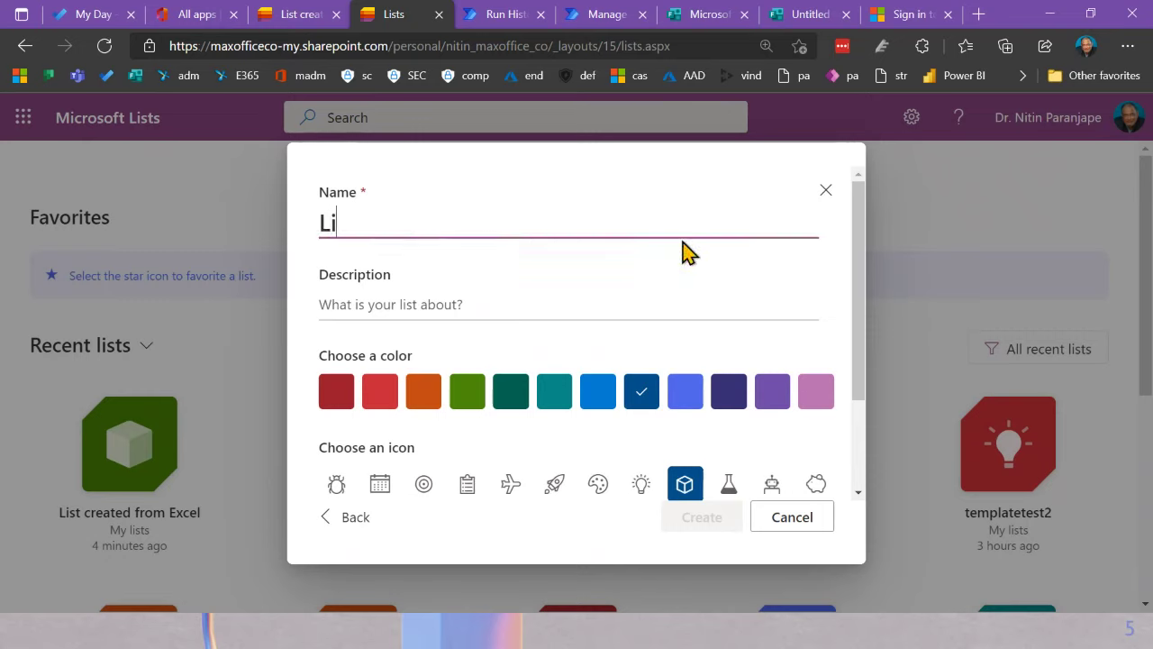
type("st in bad format")
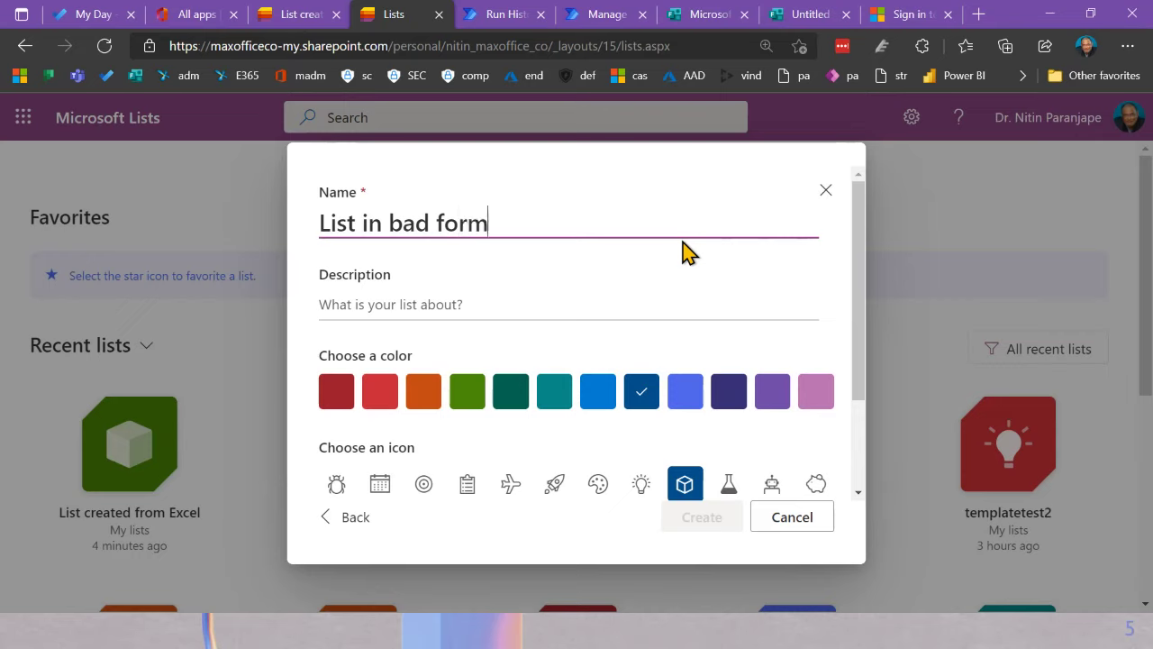
left_click(588, 302)
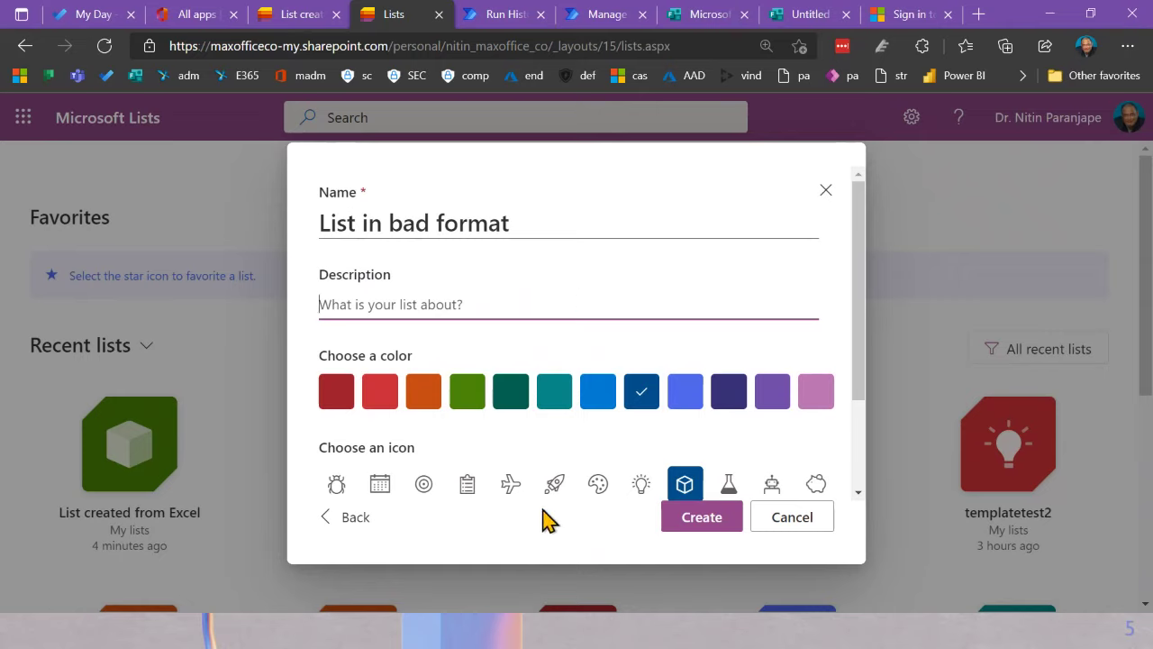
left_click(339, 487)
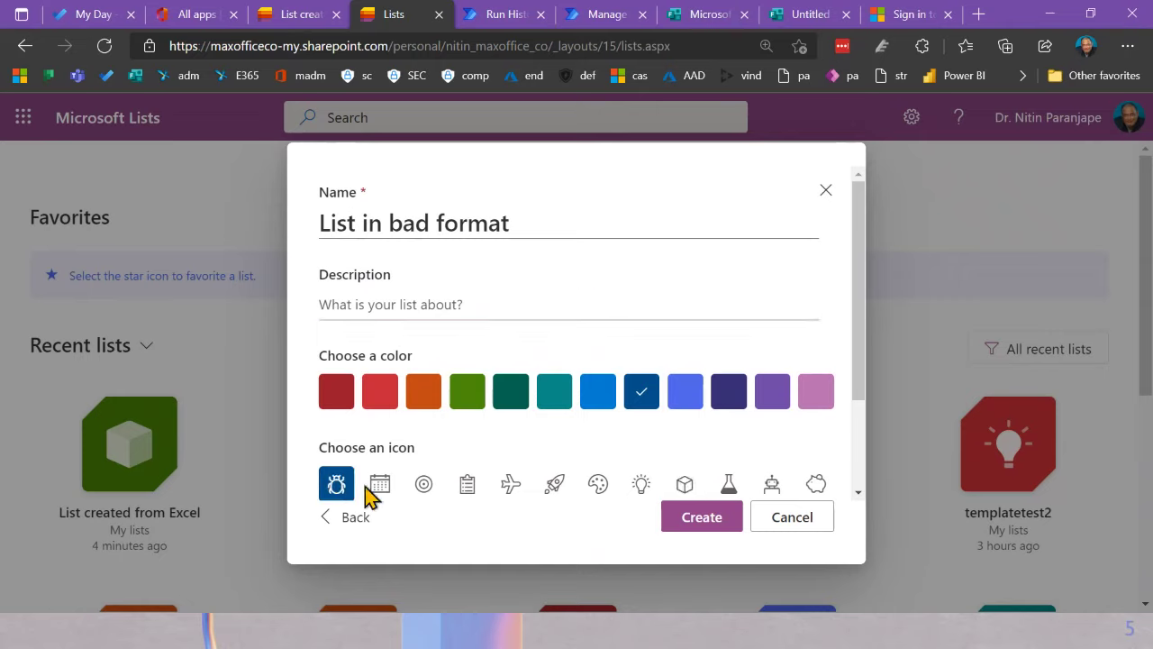
left_click(723, 520)
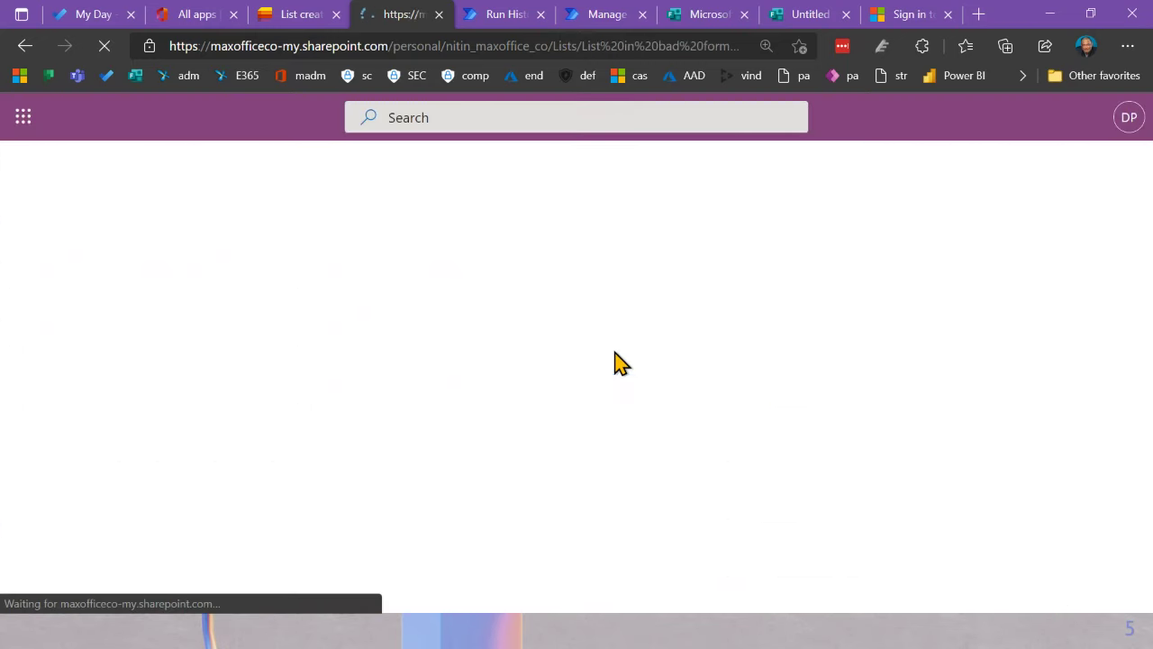
left_click(143, 291)
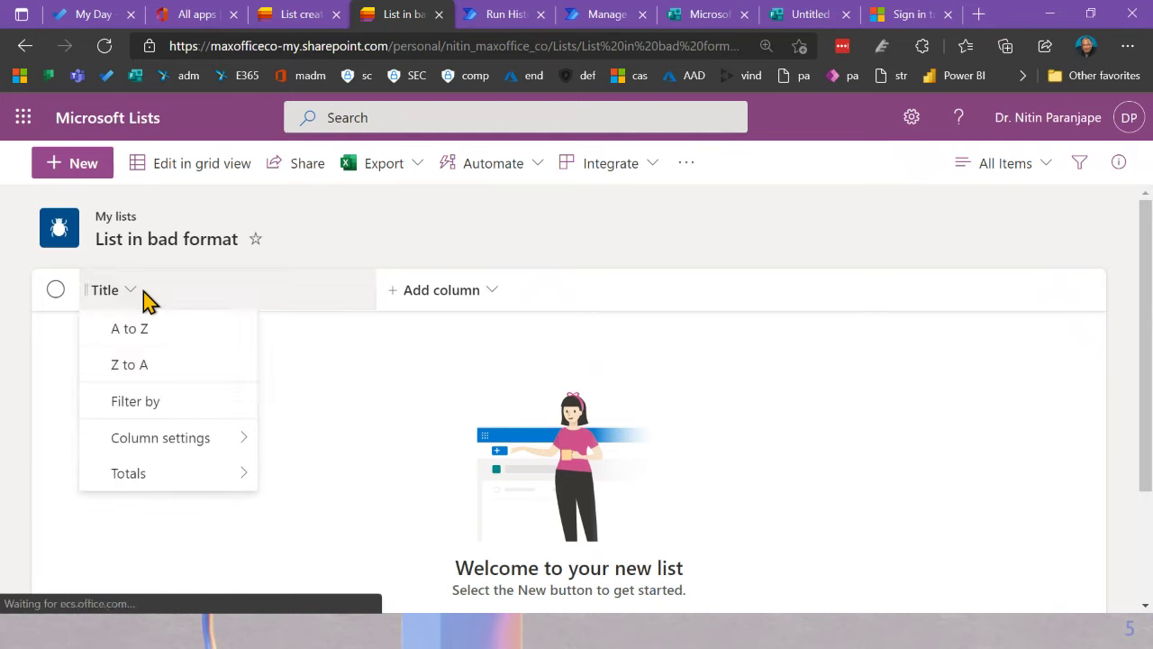
mouse_move(169, 441)
left_click(329, 448)
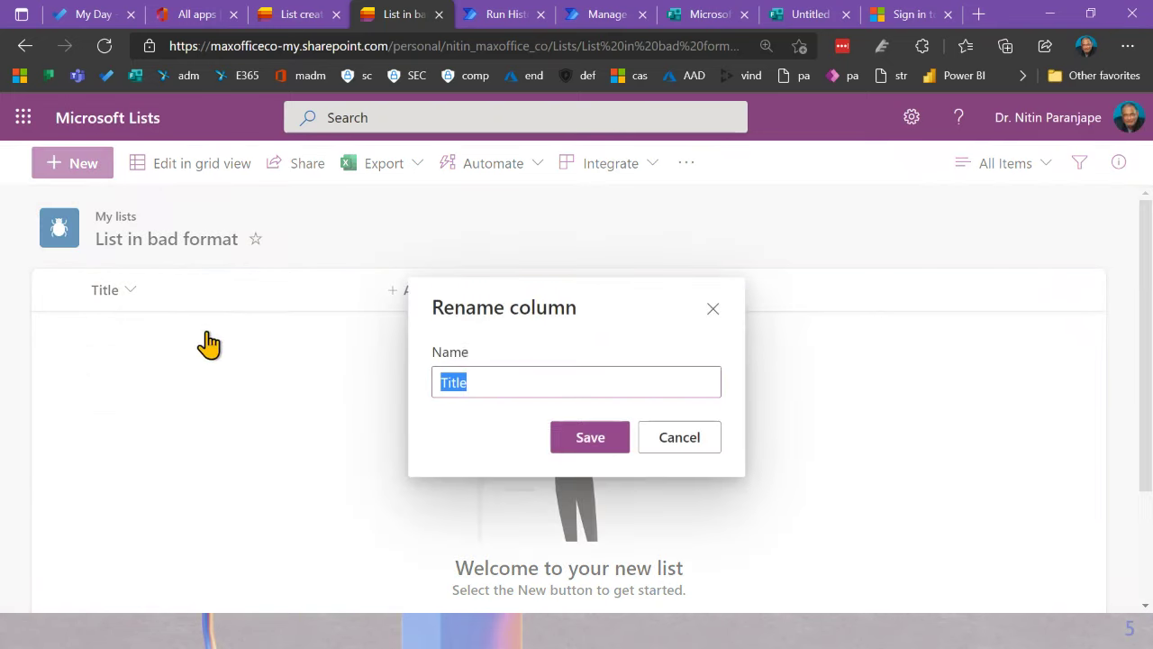
type("Product")
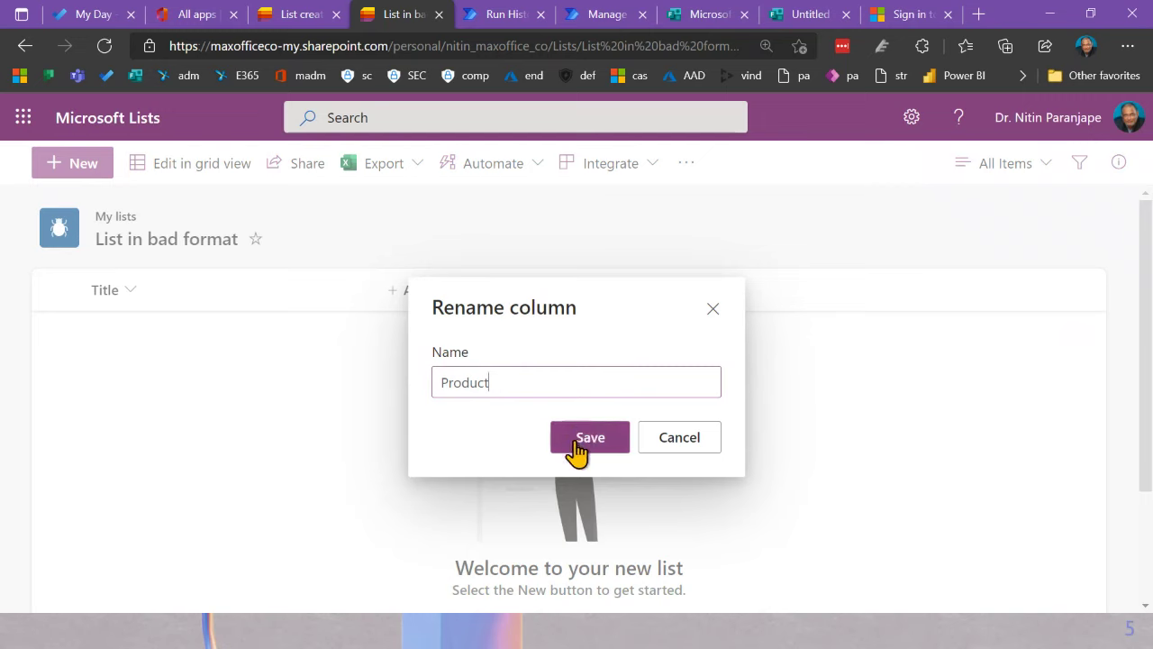
left_click(581, 441)
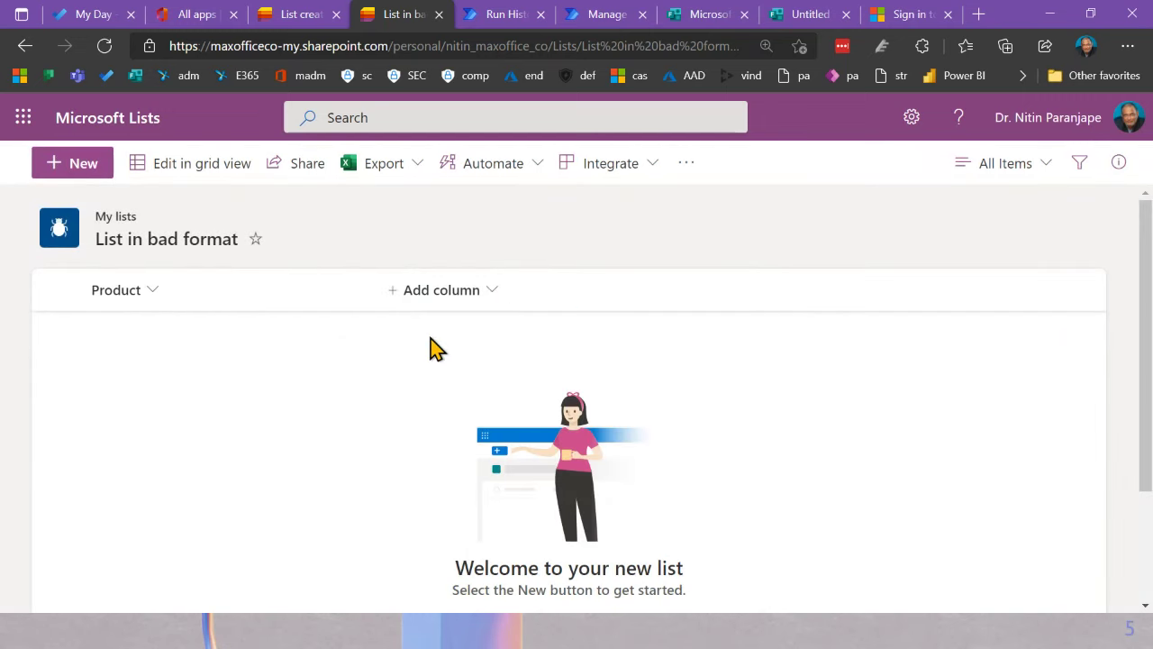
Step: Add number columns named Jan and Feb to the list
left_click(460, 302)
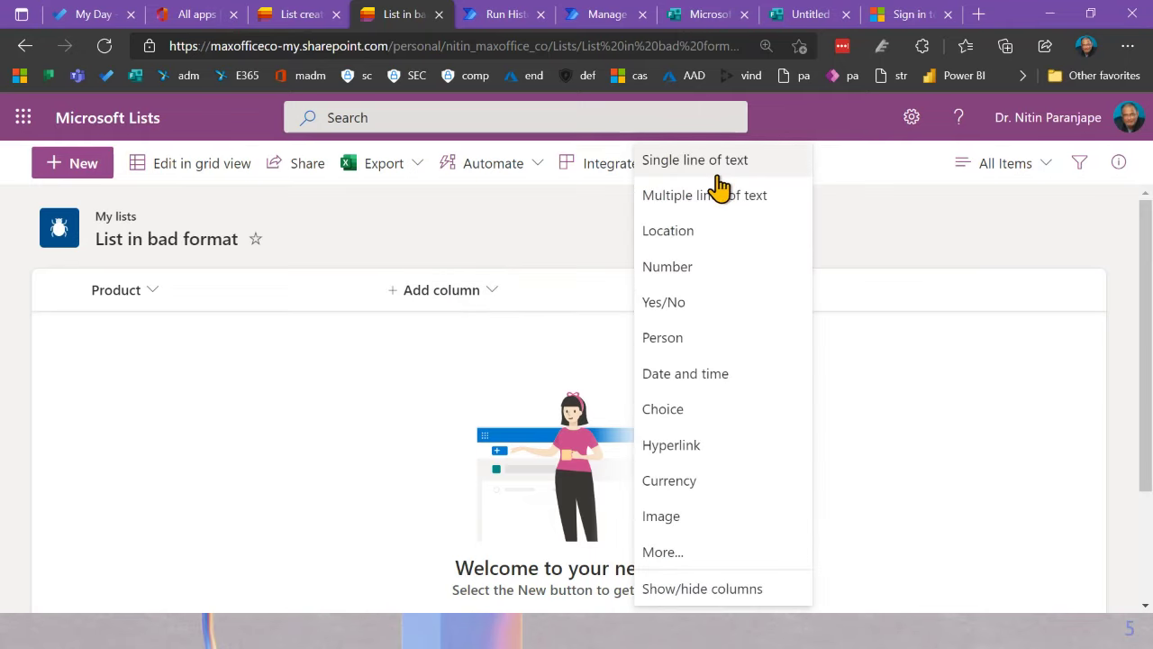
left_click(694, 270)
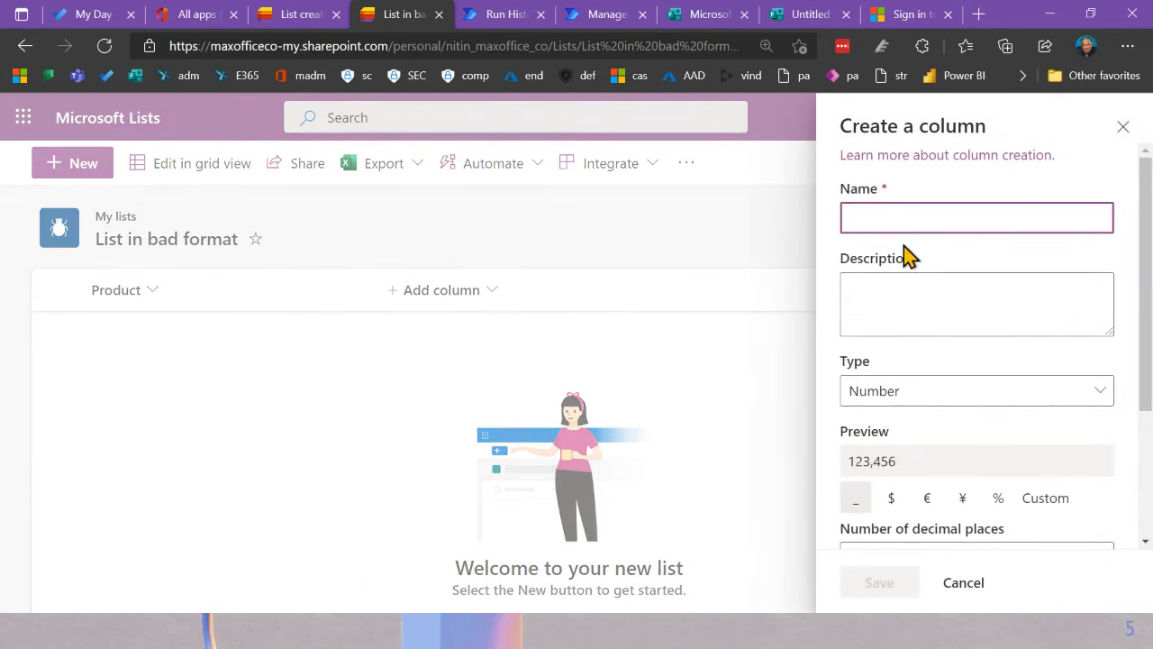
type("Jan")
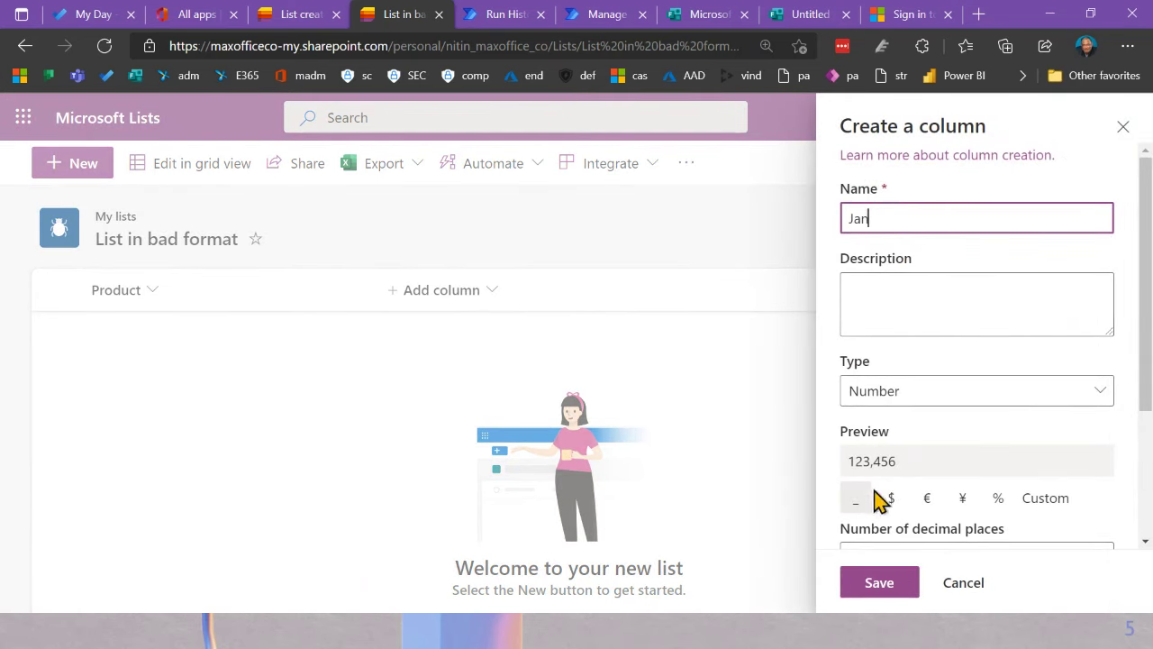
left_click(887, 586)
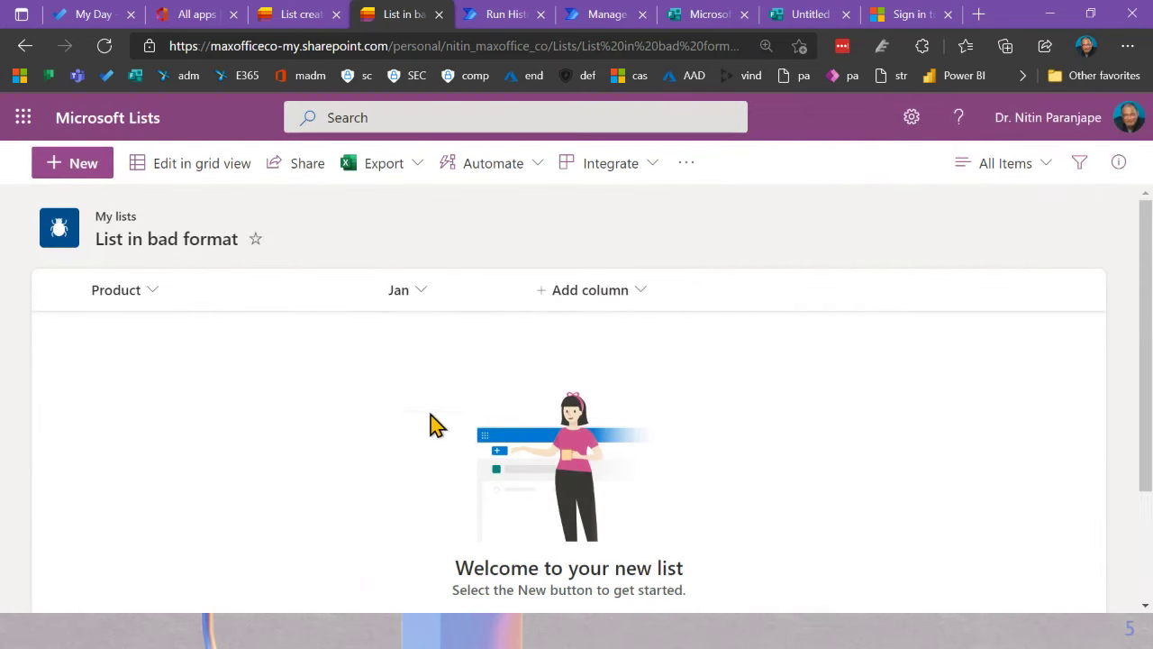
left_click(633, 308)
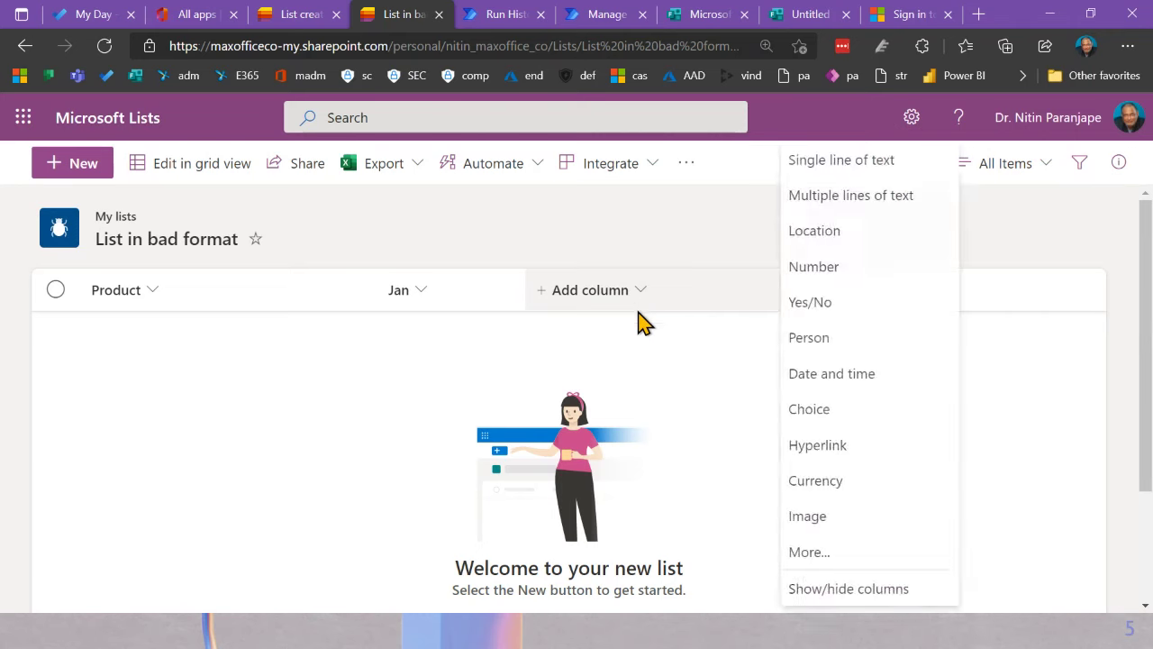
left_click(847, 164)
key("Escape")
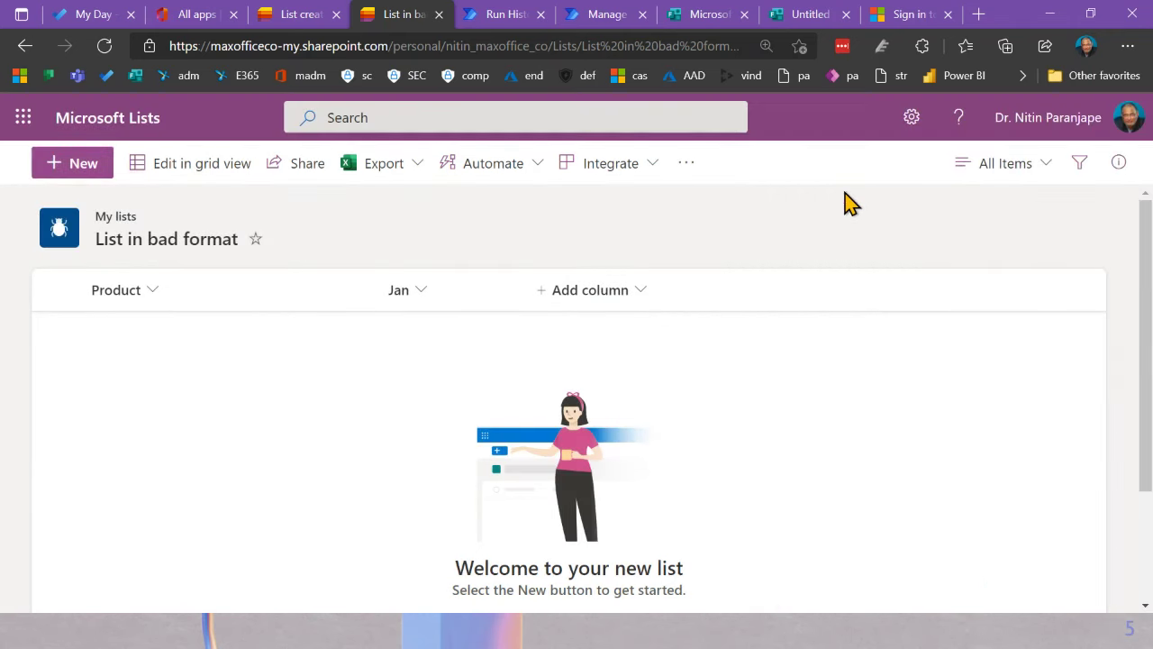
left_click(621, 293)
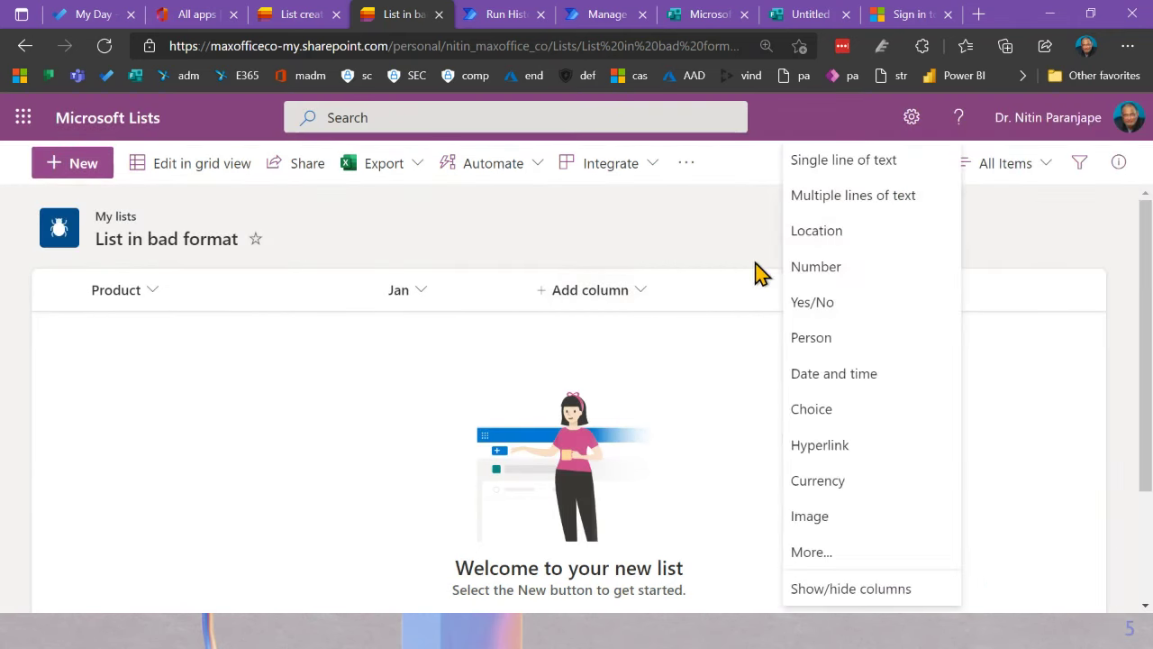
left_click(797, 267)
type("Feb")
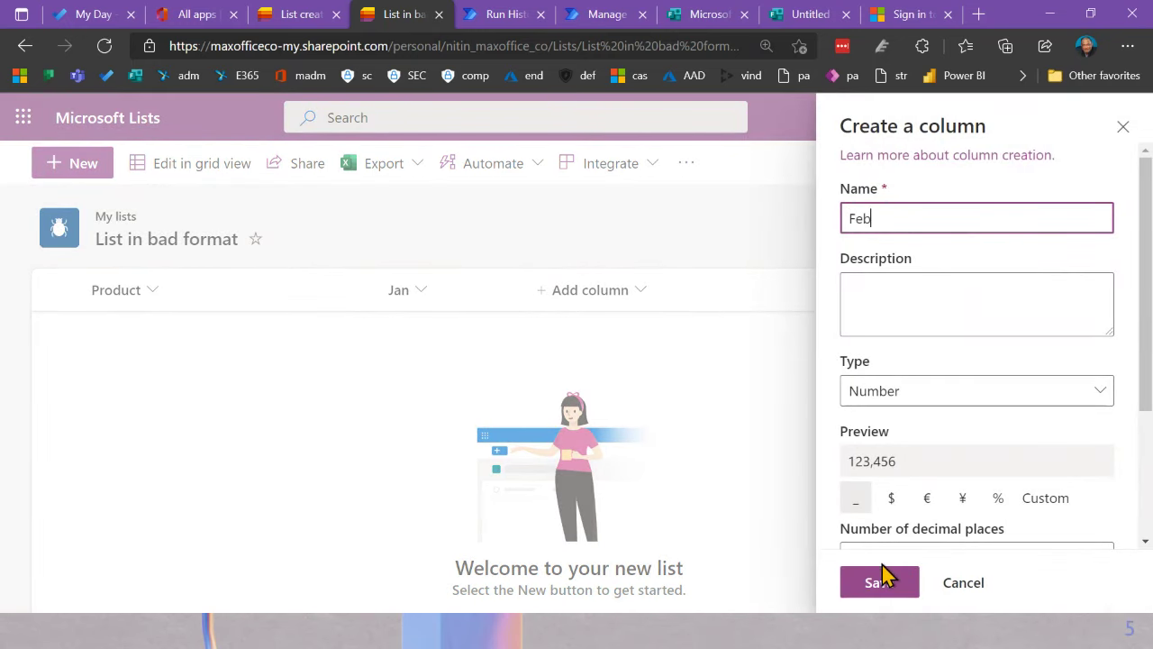
left_click(879, 586)
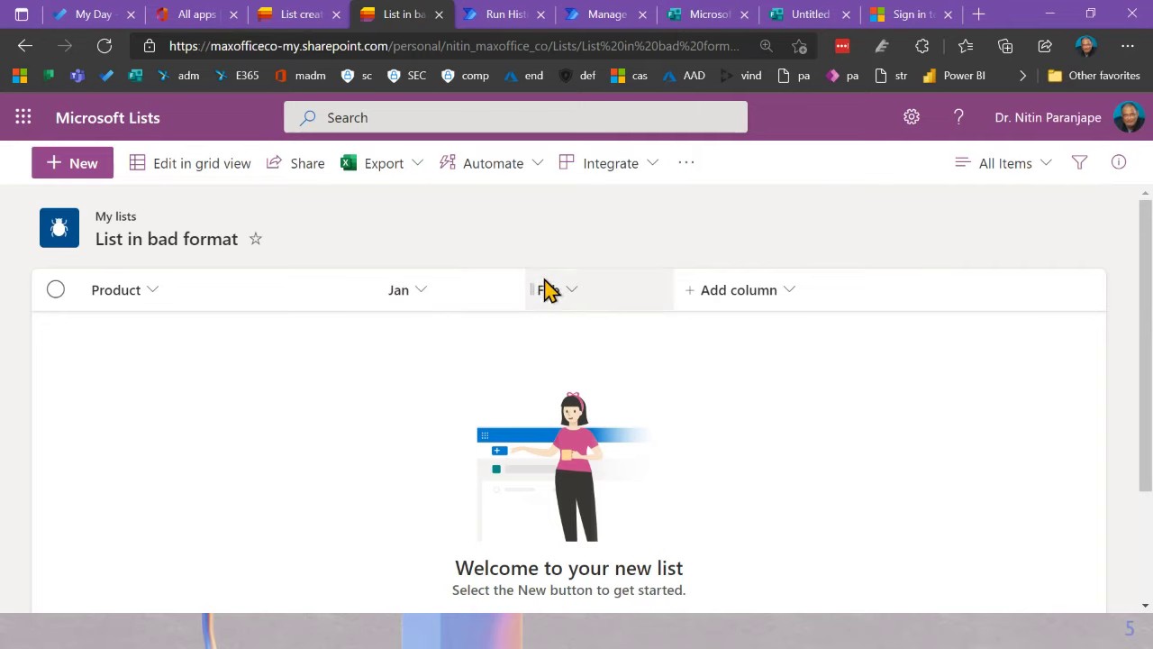
Step: Add a third number column named Mar
left_click(744, 304)
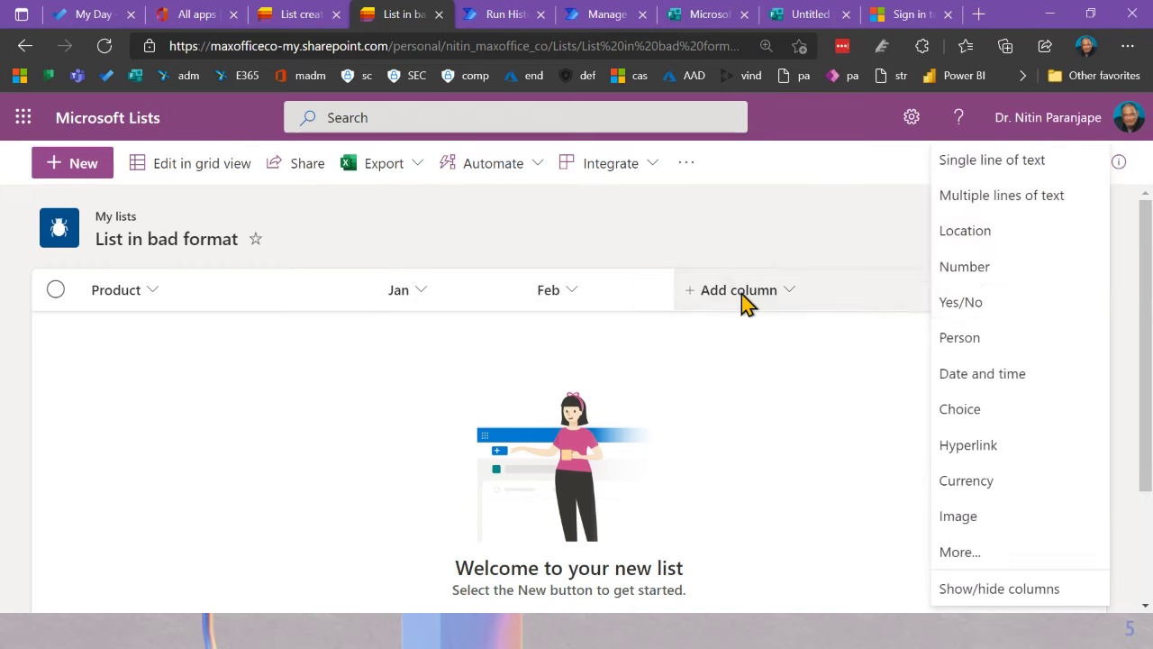
left_click(984, 285)
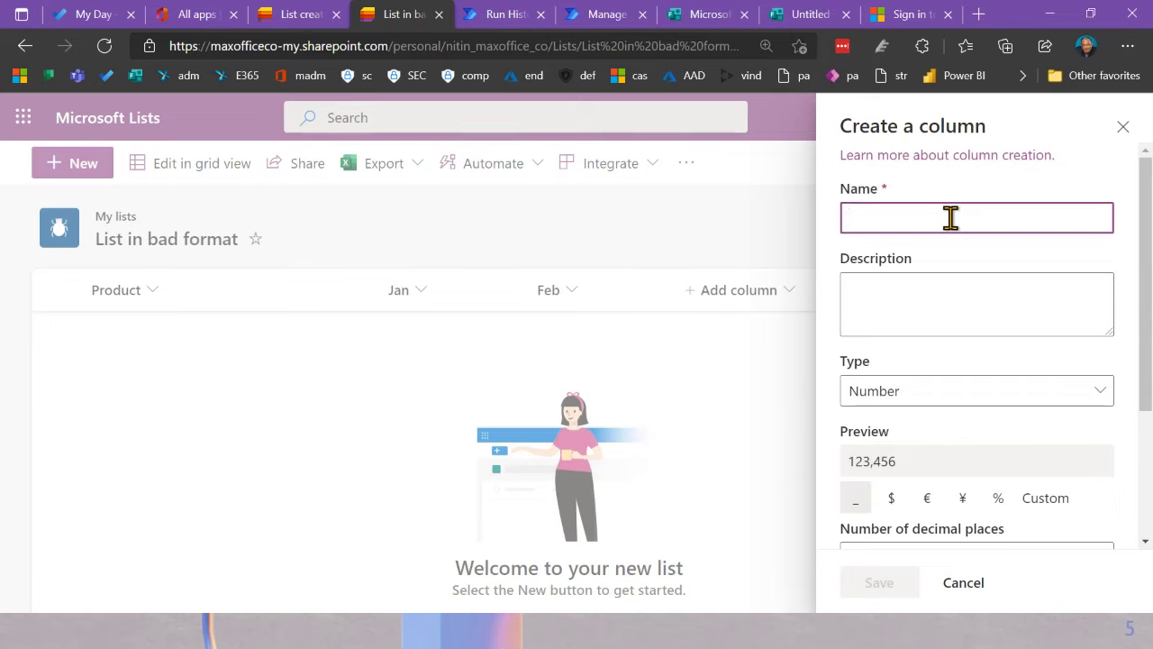
type("Mar")
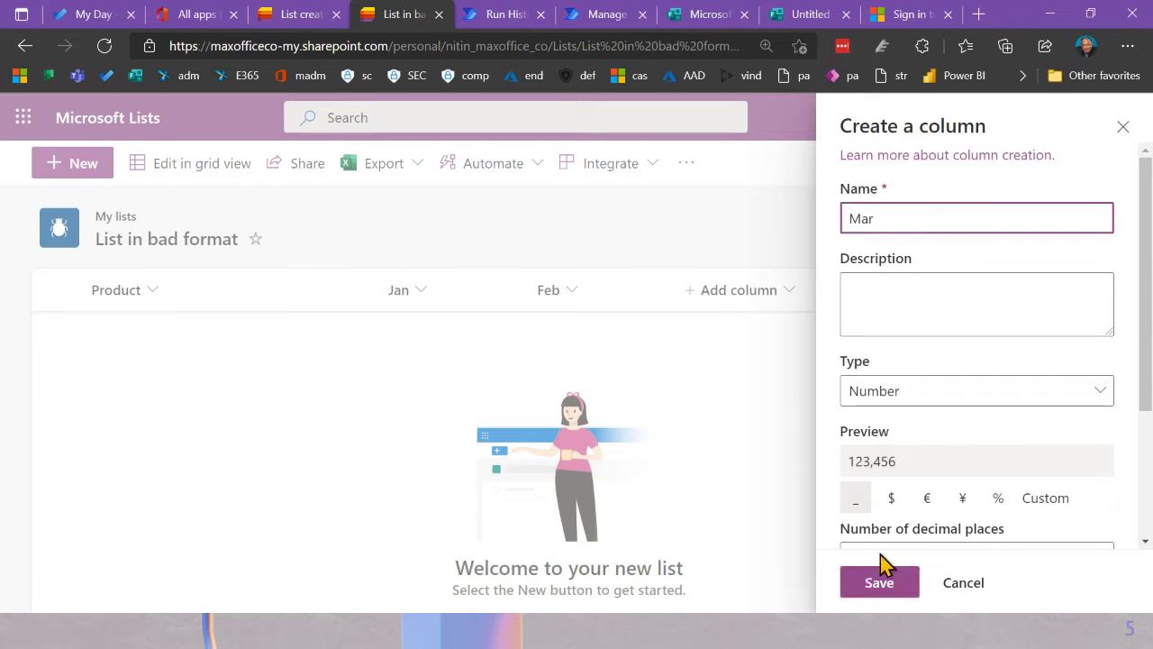
left_click(881, 584)
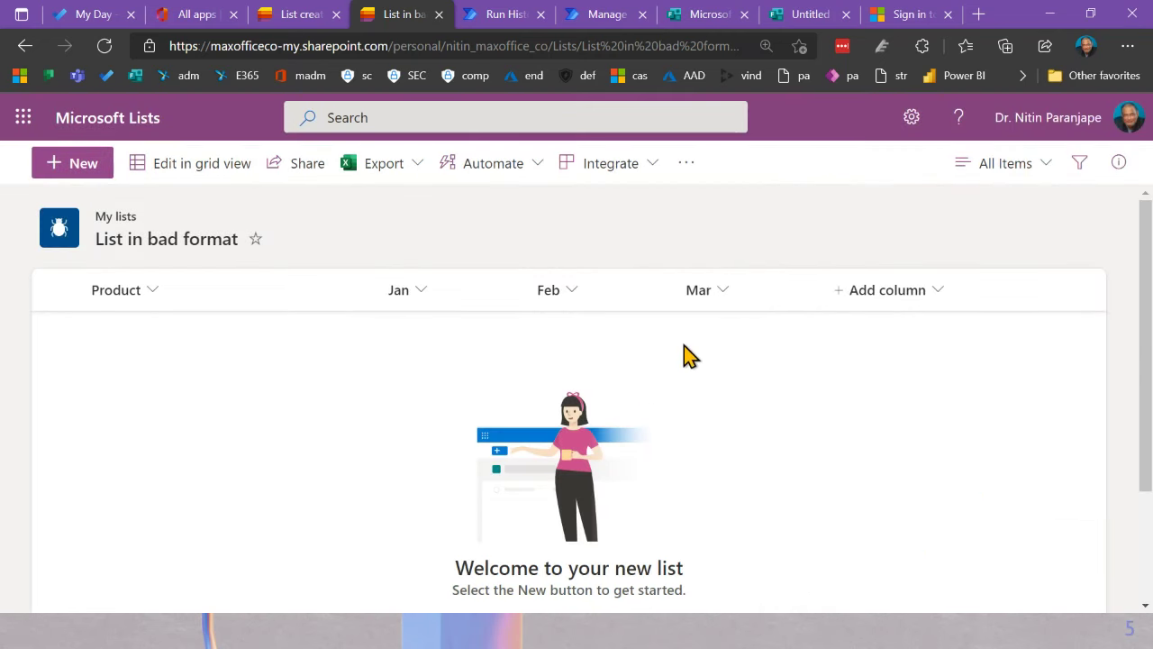
Step: In grid view, enter the Mouse row with Jan 43, Feb 44 and Mar 55
left_click(184, 163)
left_click(159, 342)
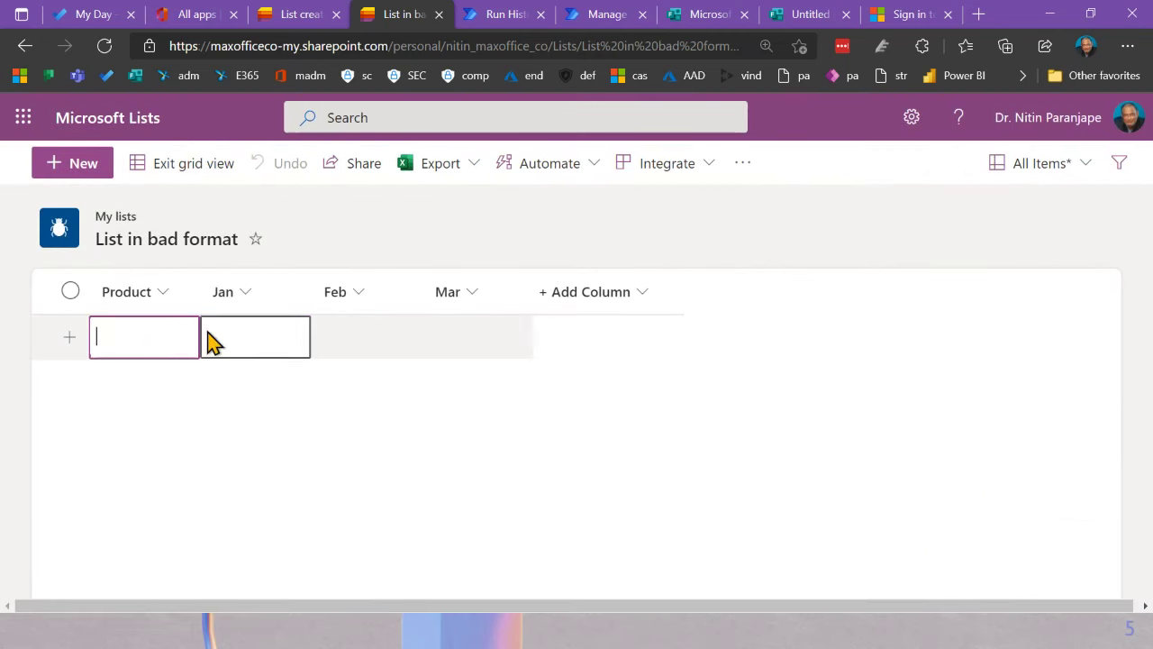
type("D")
key("BackSpace")
type("MOu")
key("BackSpace")
key("BackSpace")
type("ouse")
left_click(207, 333)
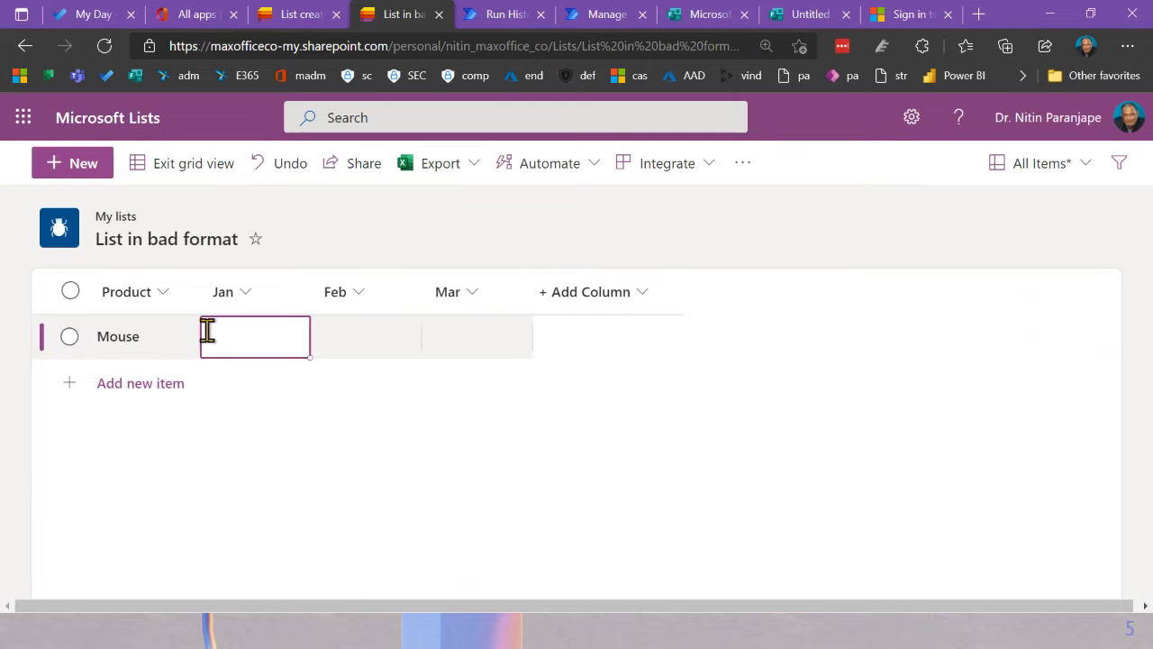
type("43")
key("Tab")
type("44")
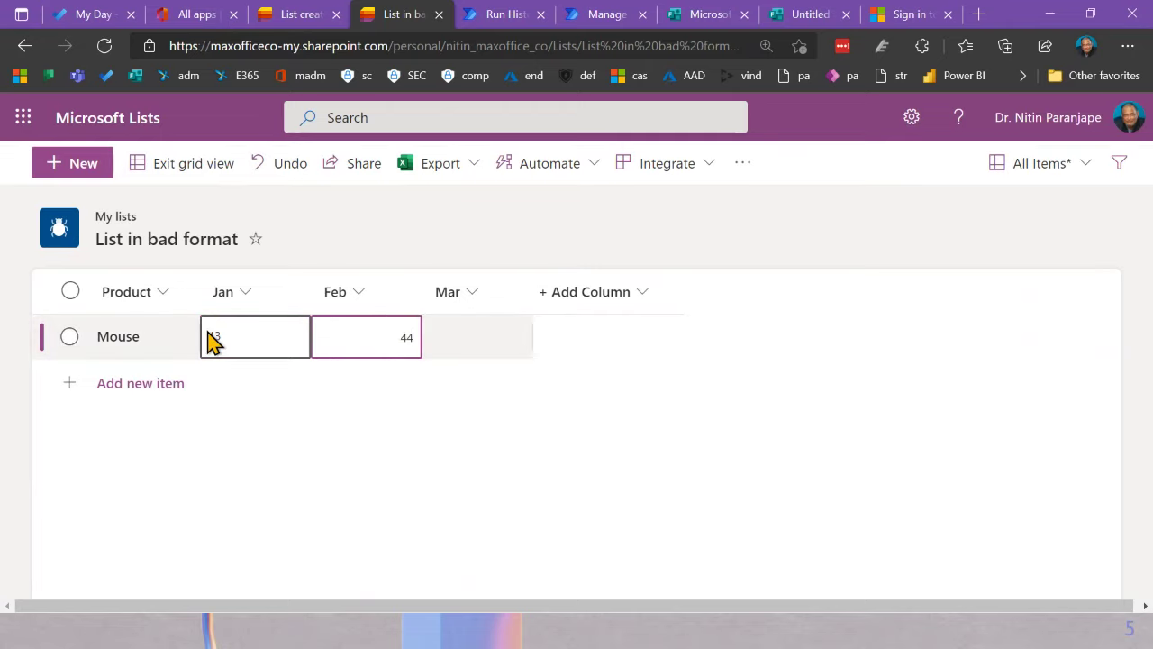
key("Tab")
type("55")
key("Return")
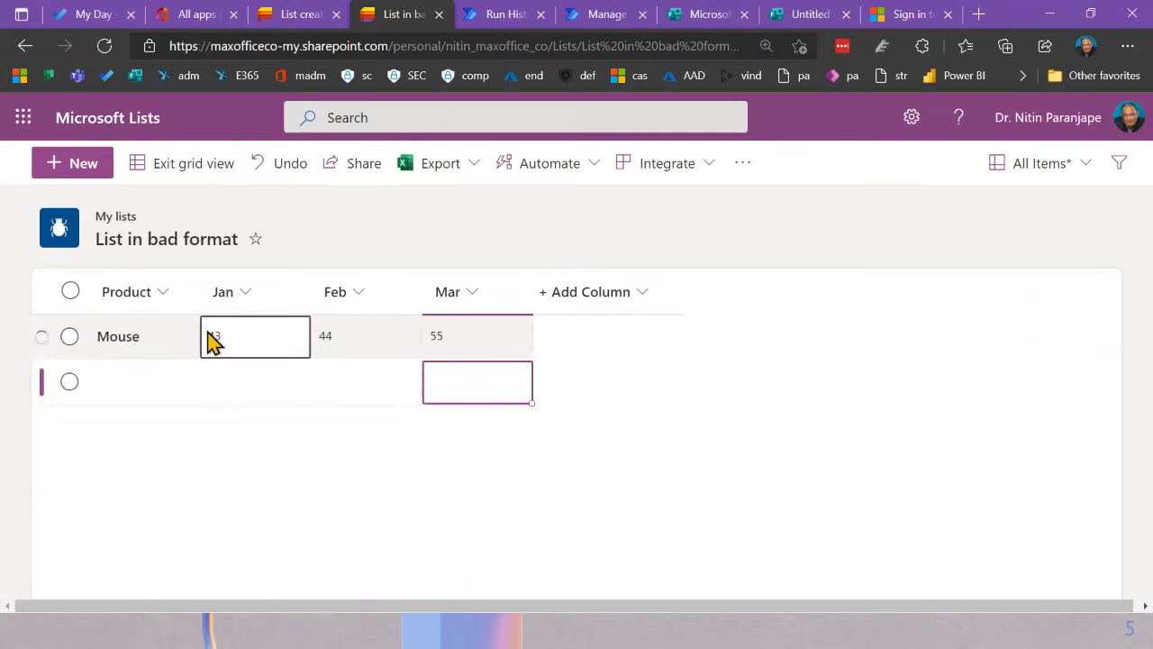
Step: Add the Motherboard row (Jan 23, Feb 23, Mar 65), then minimise the browser to show Excel
type("65")
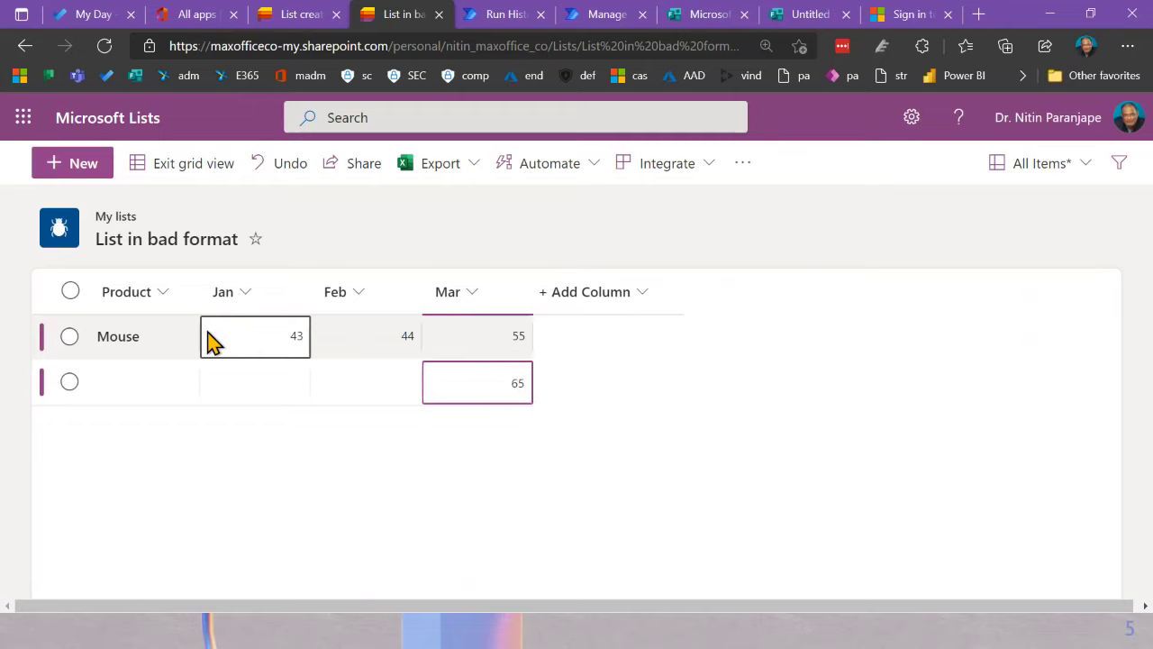
key("shift+Tab")
type("23")
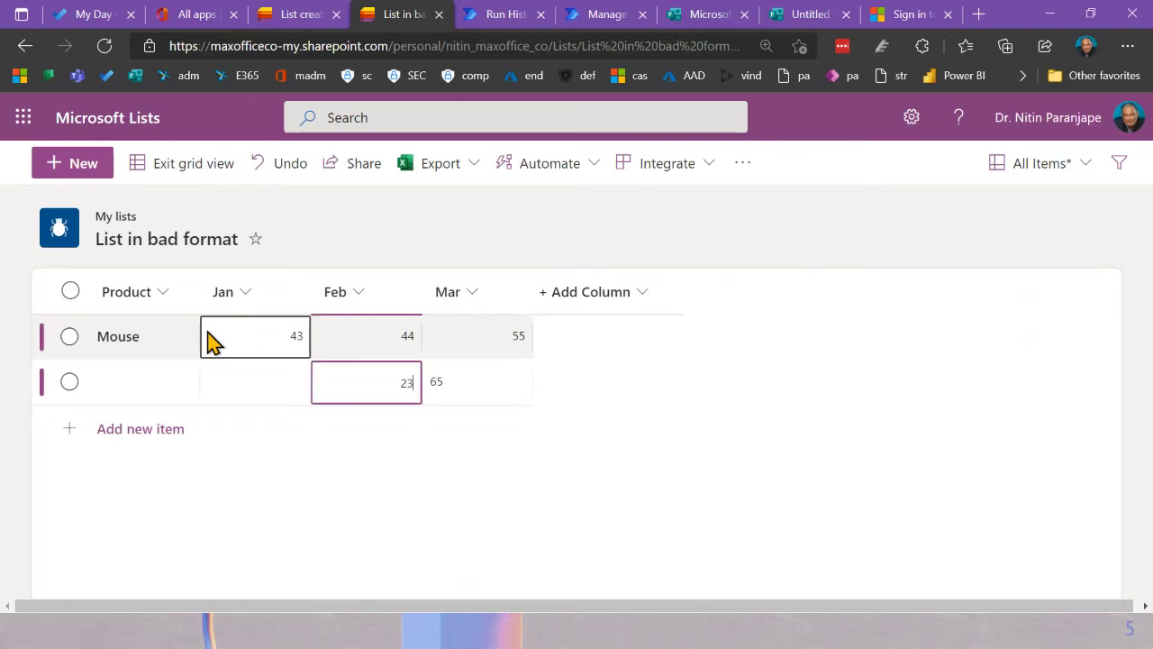
key("shift+Tab")
type("23")
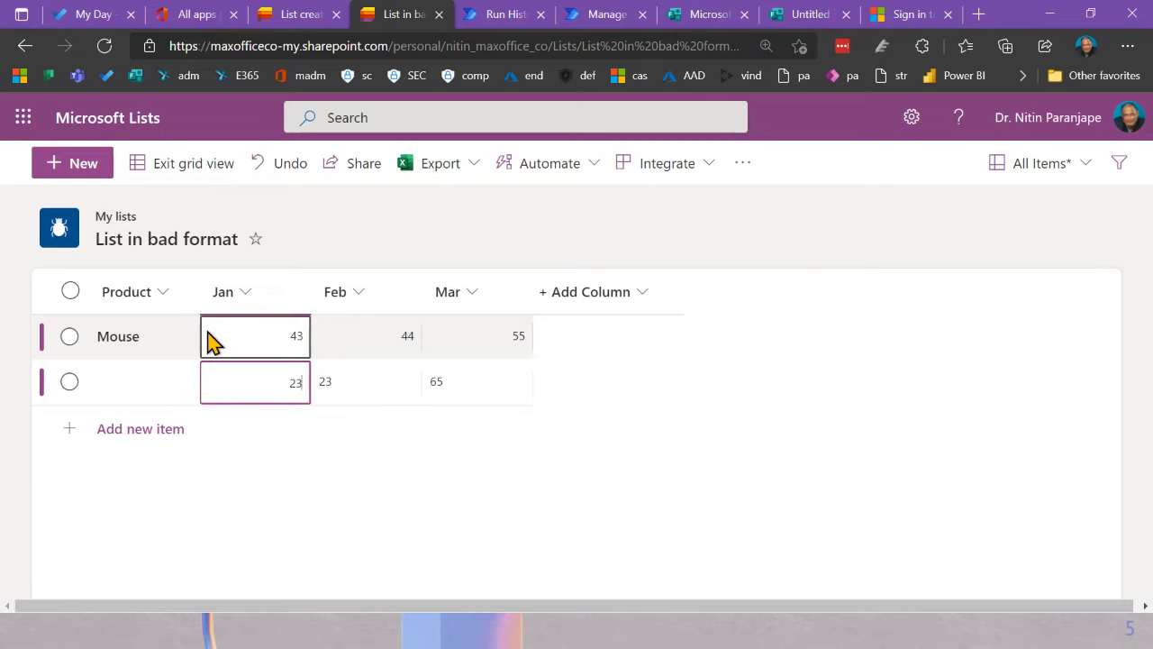
key("shift+Tab")
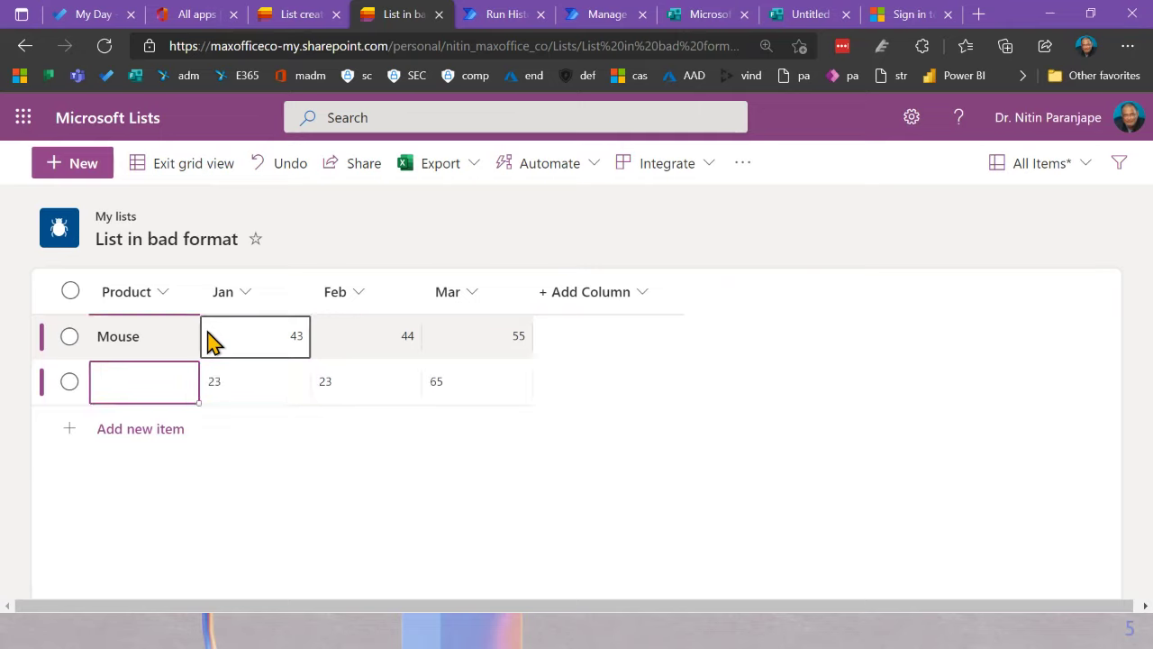
type("Motherboard")
key("Return")
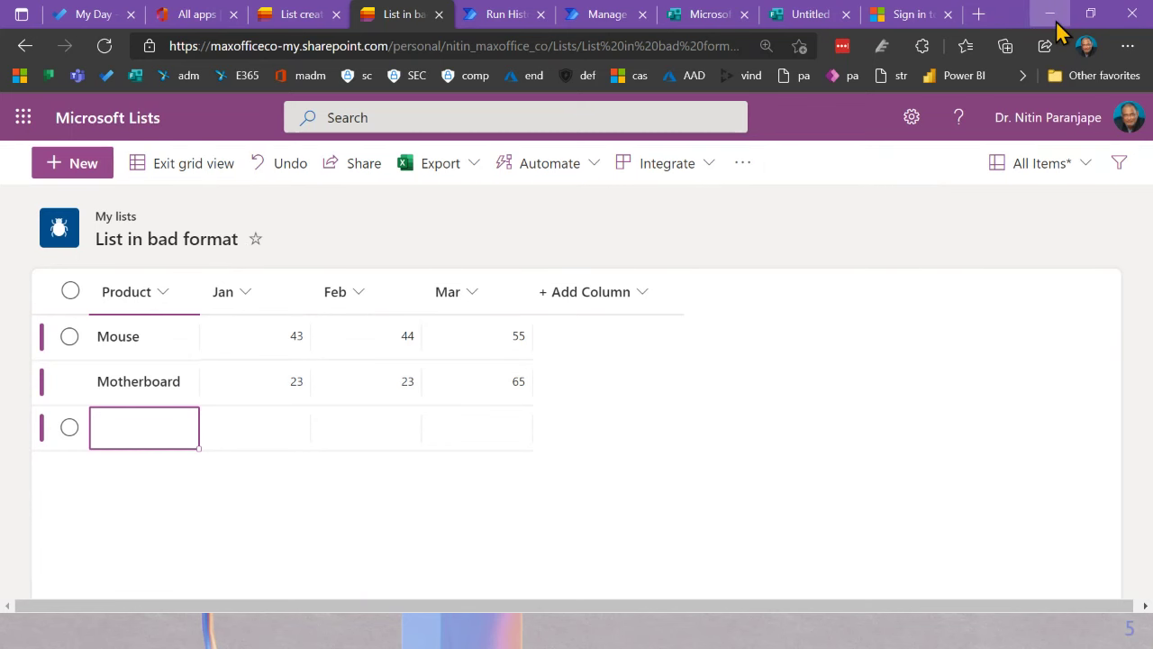
left_click(1056, 24)
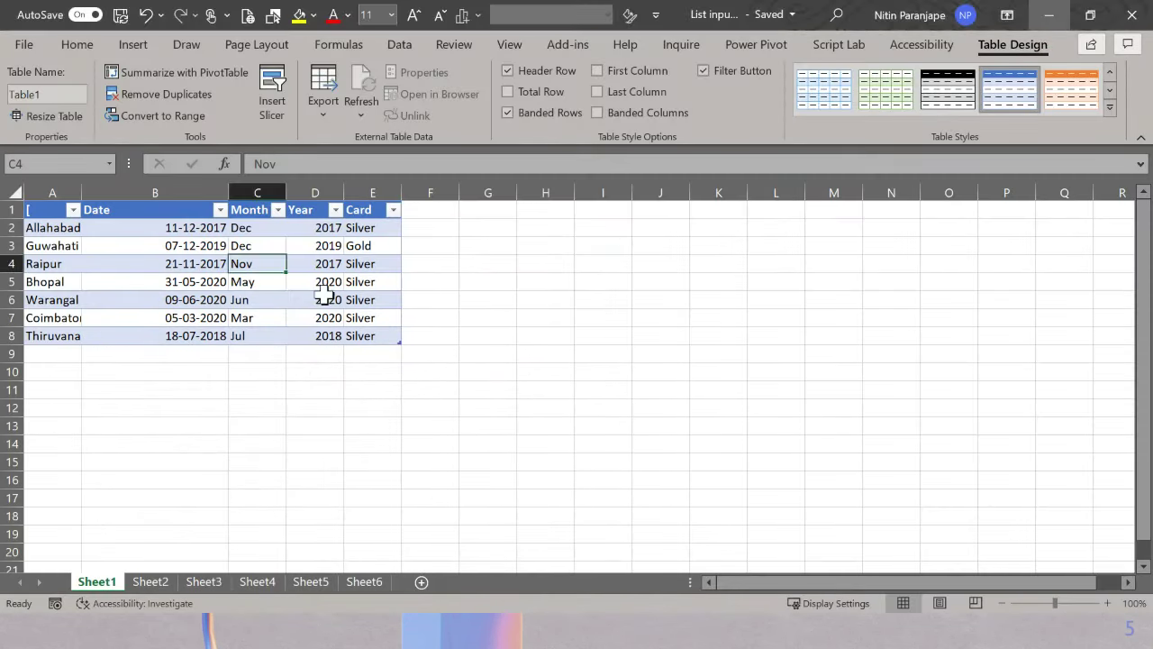
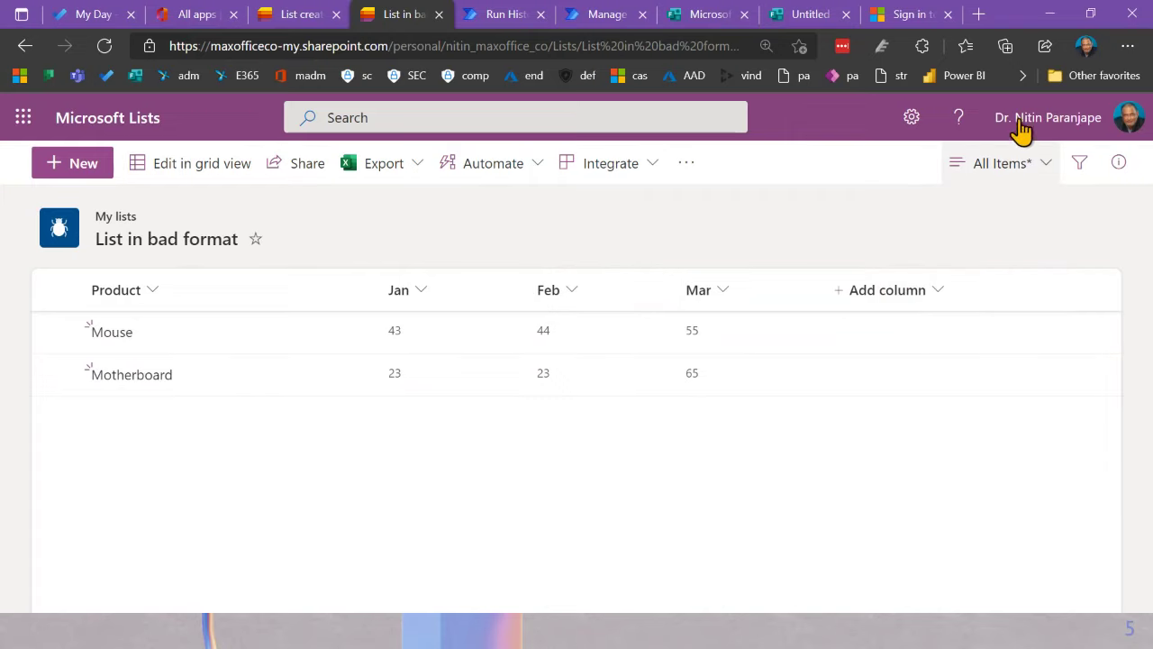
Step: Leave the List in bad format list and return to the Lists home page
left_click(108, 125)
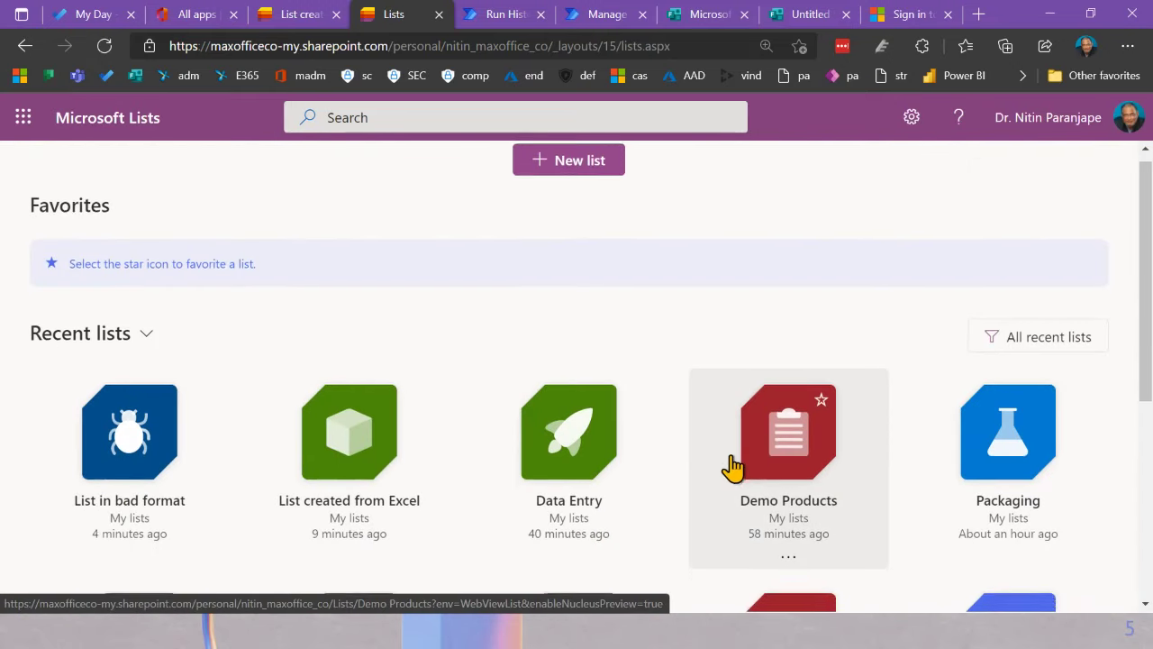
Step: Open the Data Entry list, then open and close the new item form
scroll(717, 473, "down", 2)
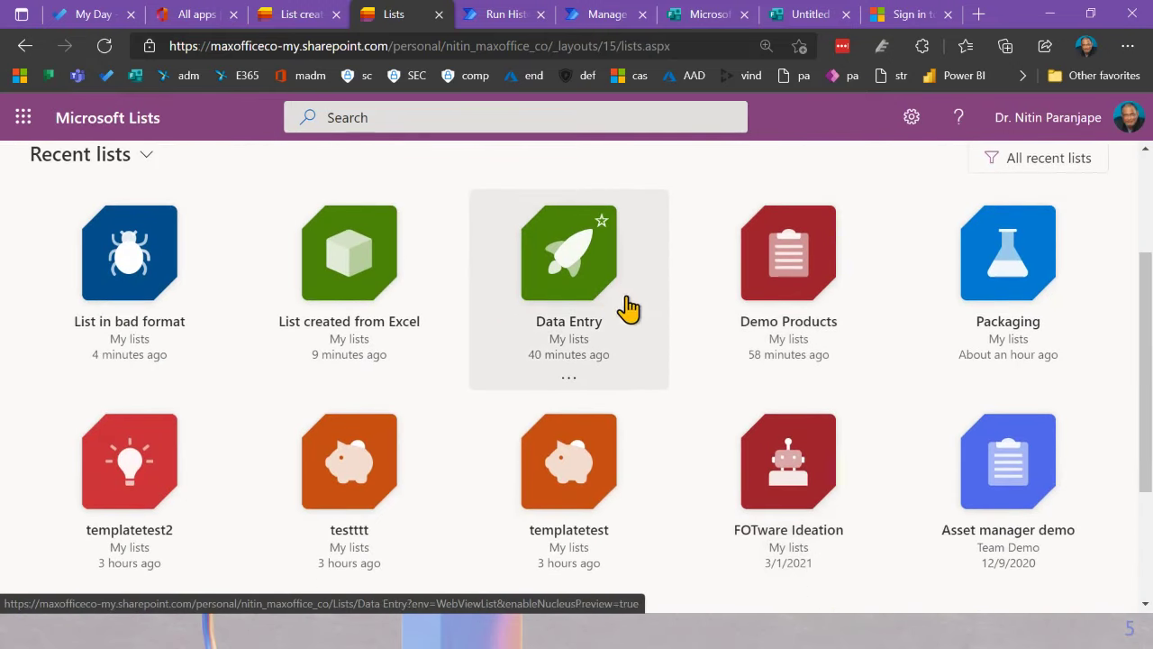
left_click(597, 289)
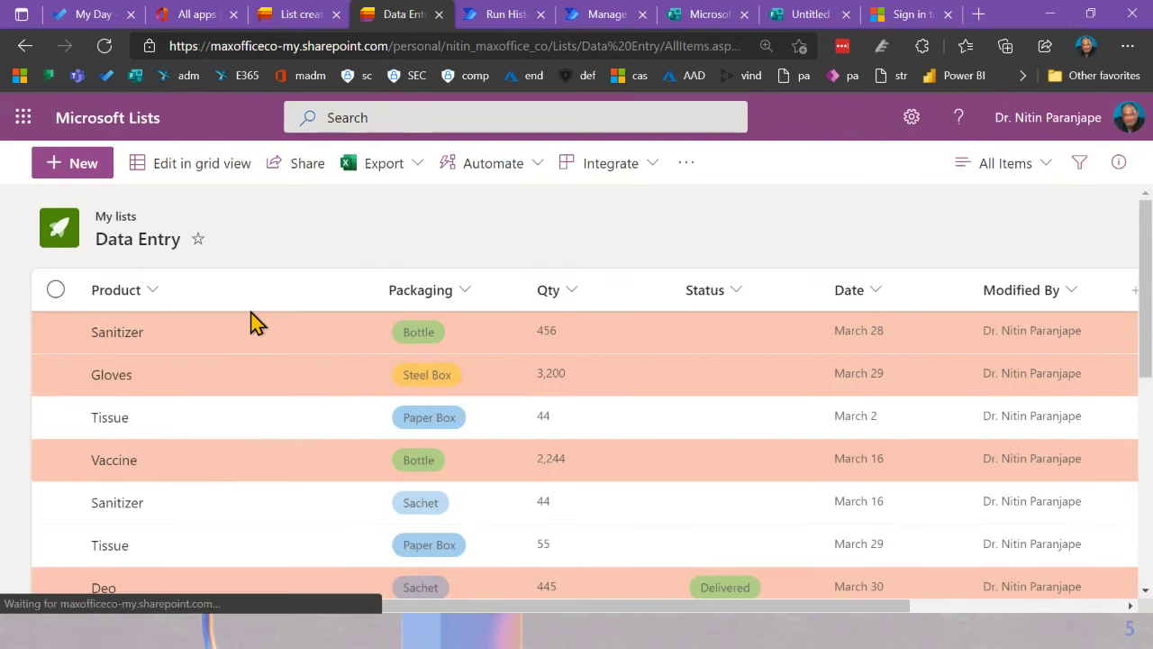
left_click(45, 162)
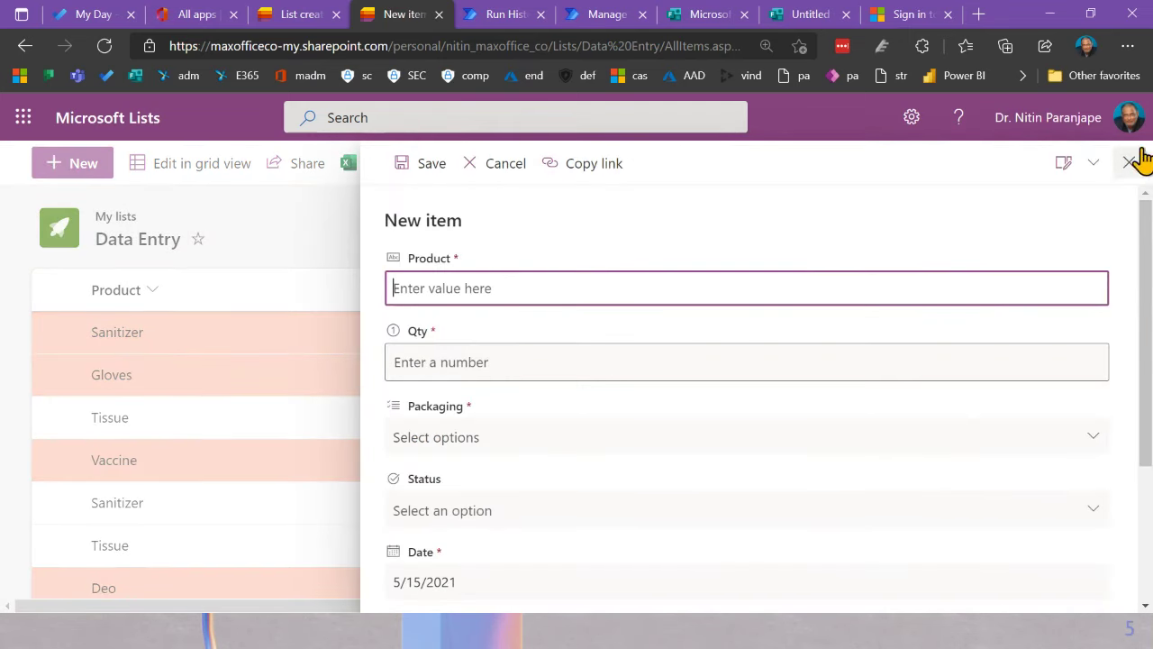
left_click(1127, 163)
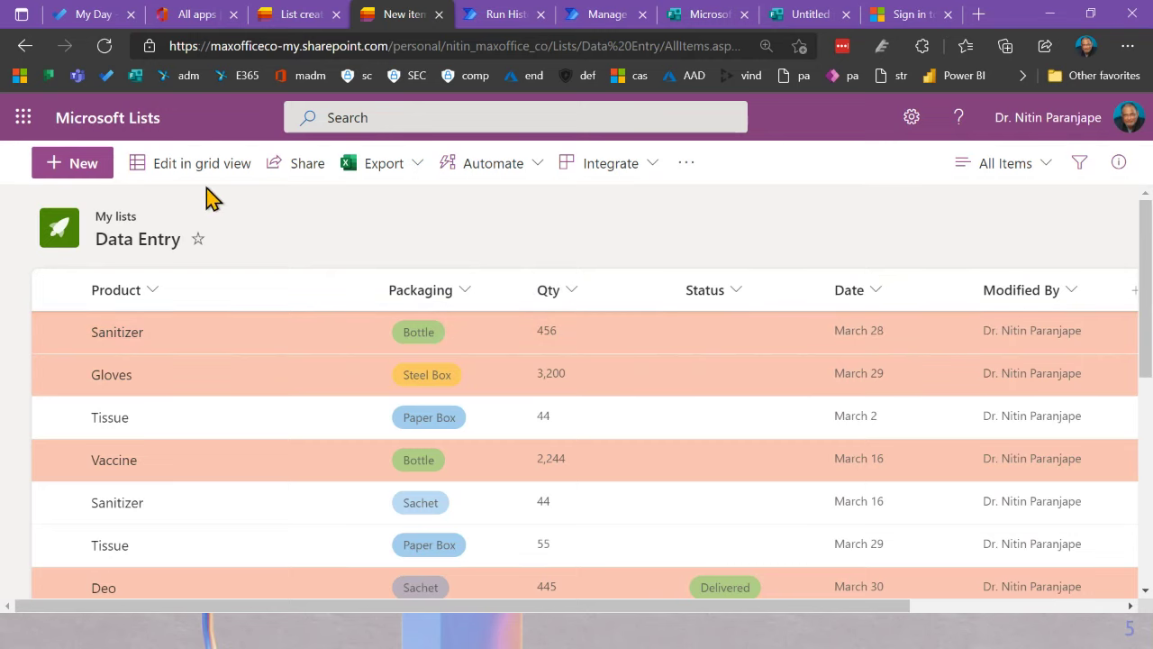
Step: Inspect the Status choices in the new item form, then close it unsaved
left_click(119, 175)
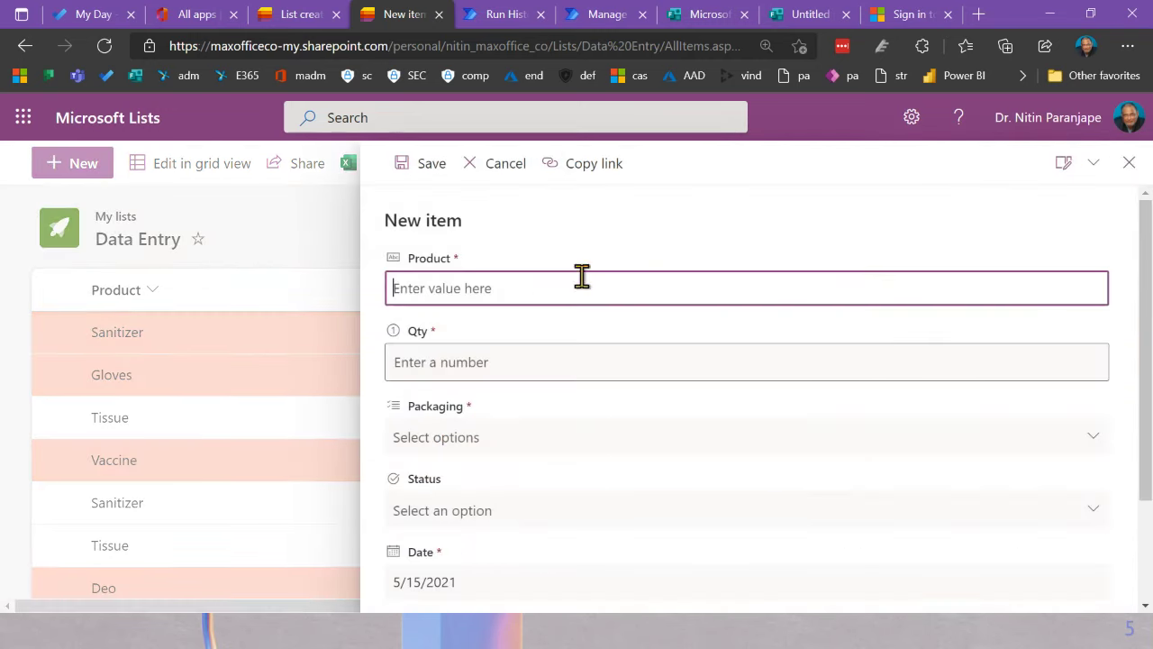
scroll(645, 415, "down", 3)
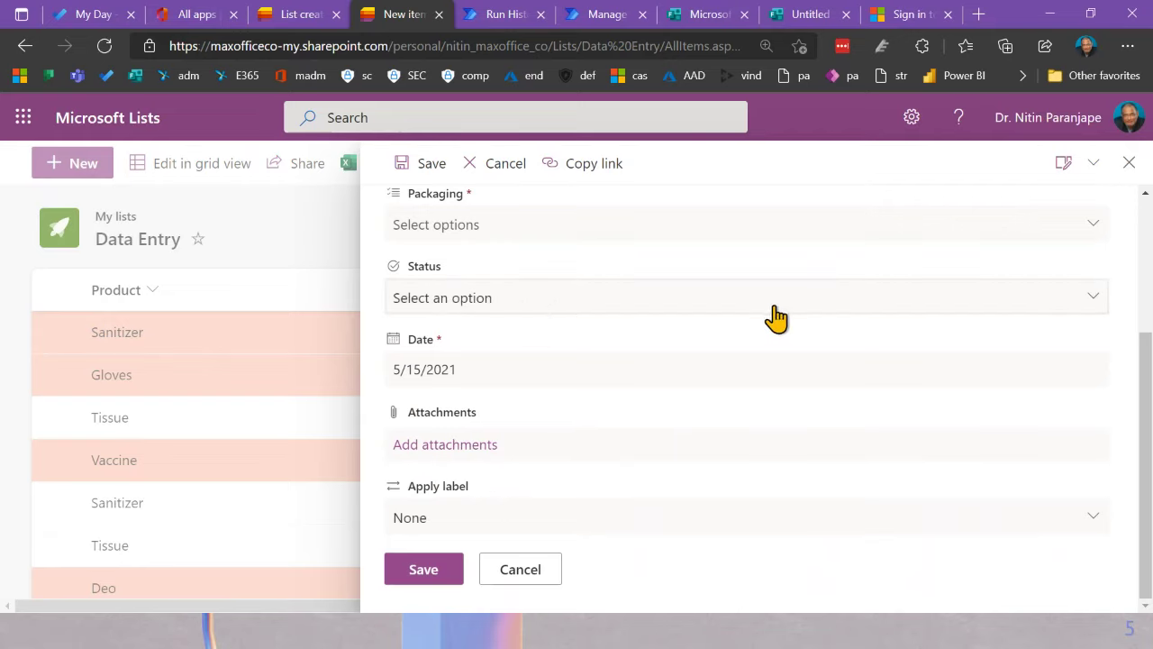
left_click(574, 303)
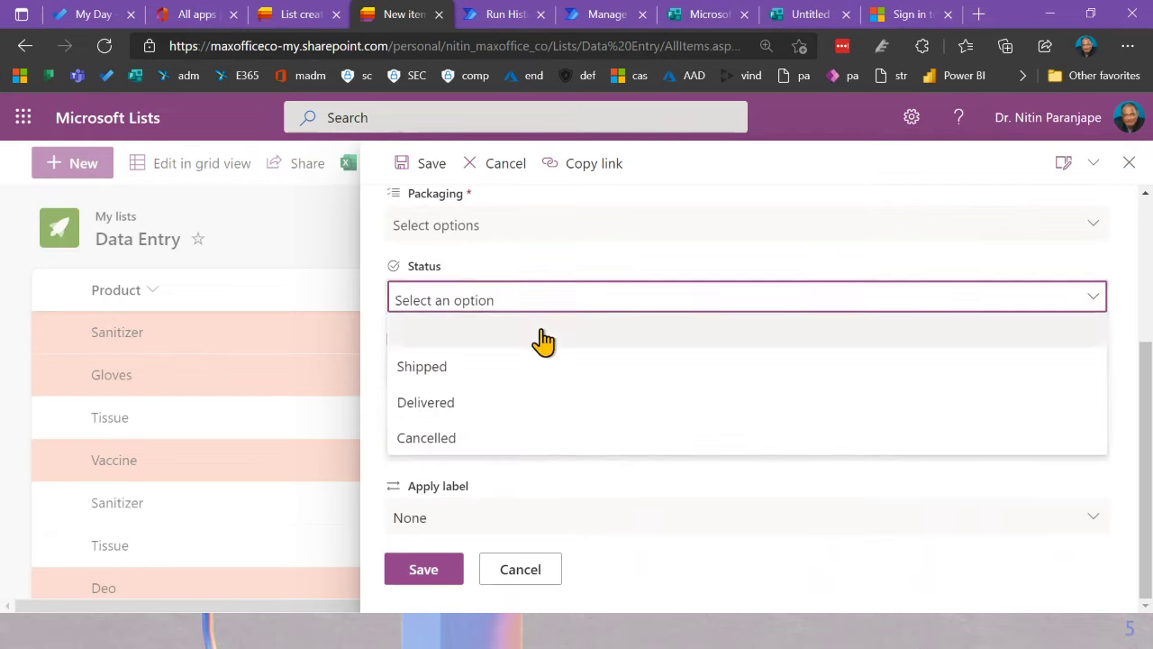
left_click(451, 193)
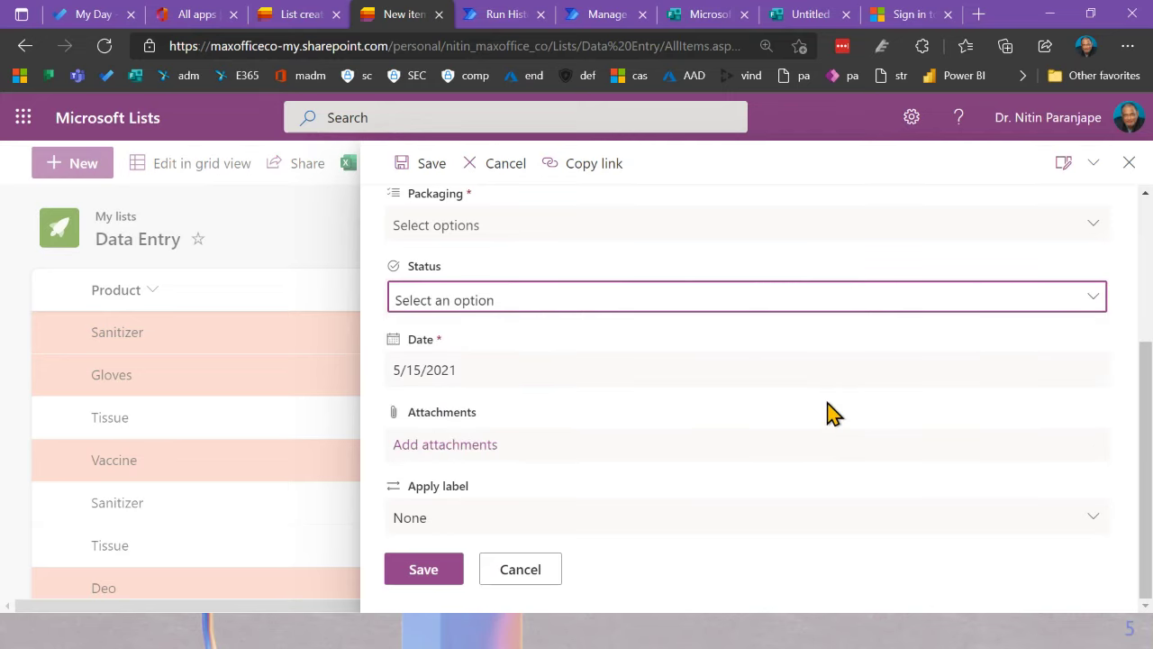
scroll(829, 419, "up", 3)
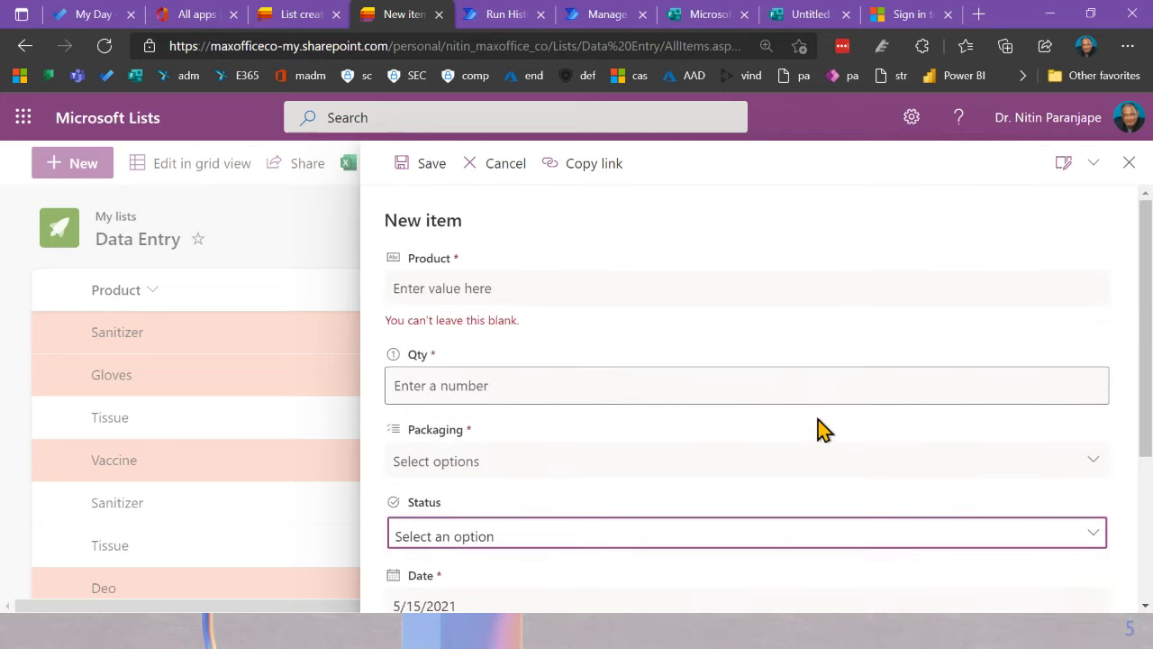
left_click(1129, 162)
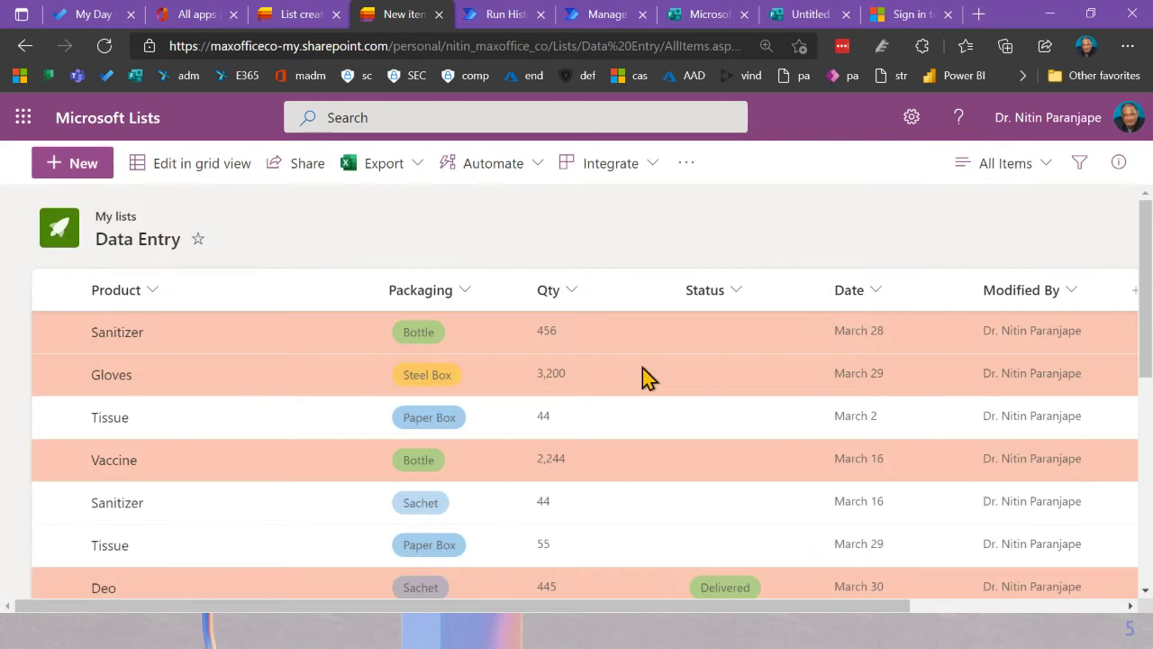
left_click(645, 173)
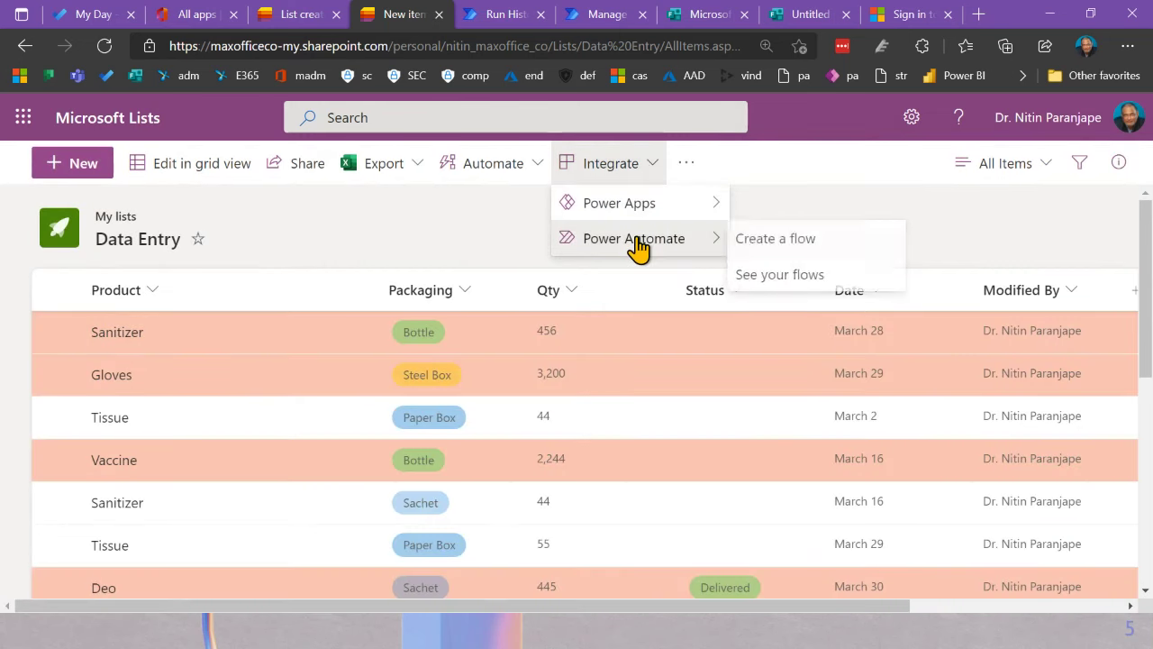
Step: Glance at the Integrate and views menus, then bring up the Status column's options
mouse_move(643, 216)
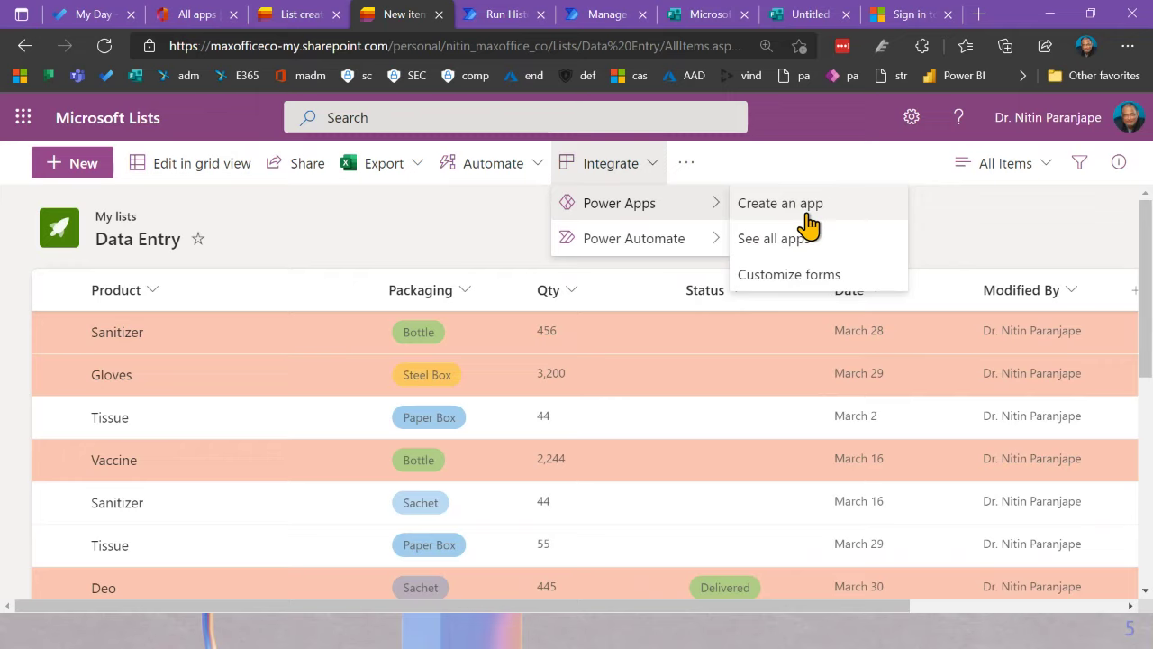
left_click(441, 240)
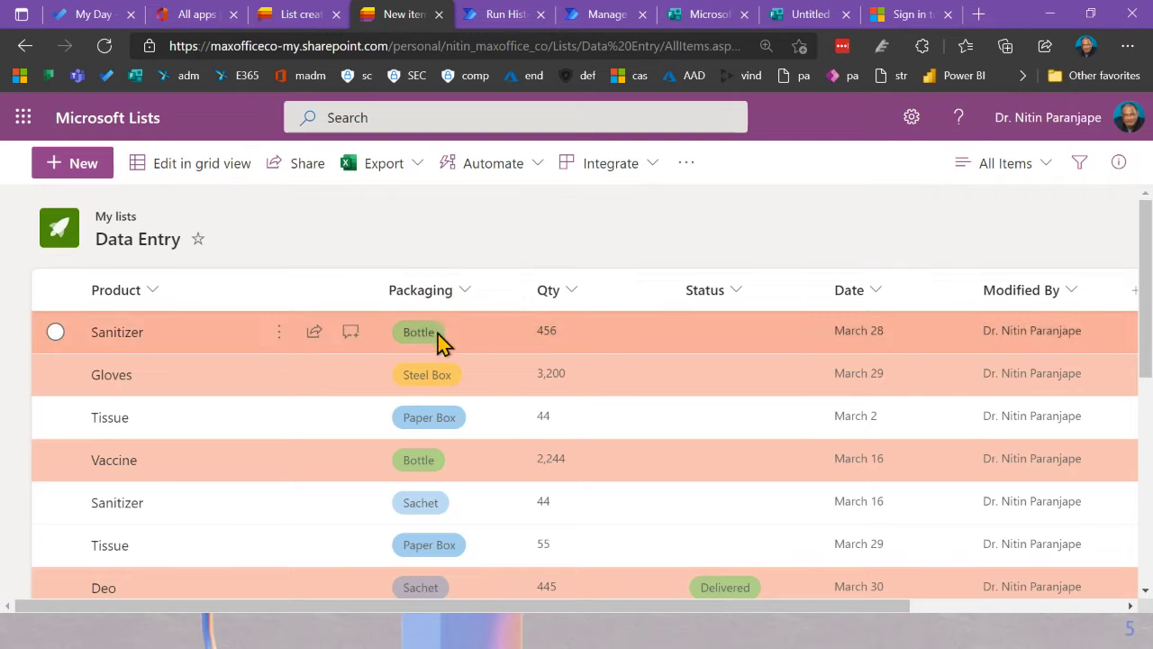
left_click(995, 172)
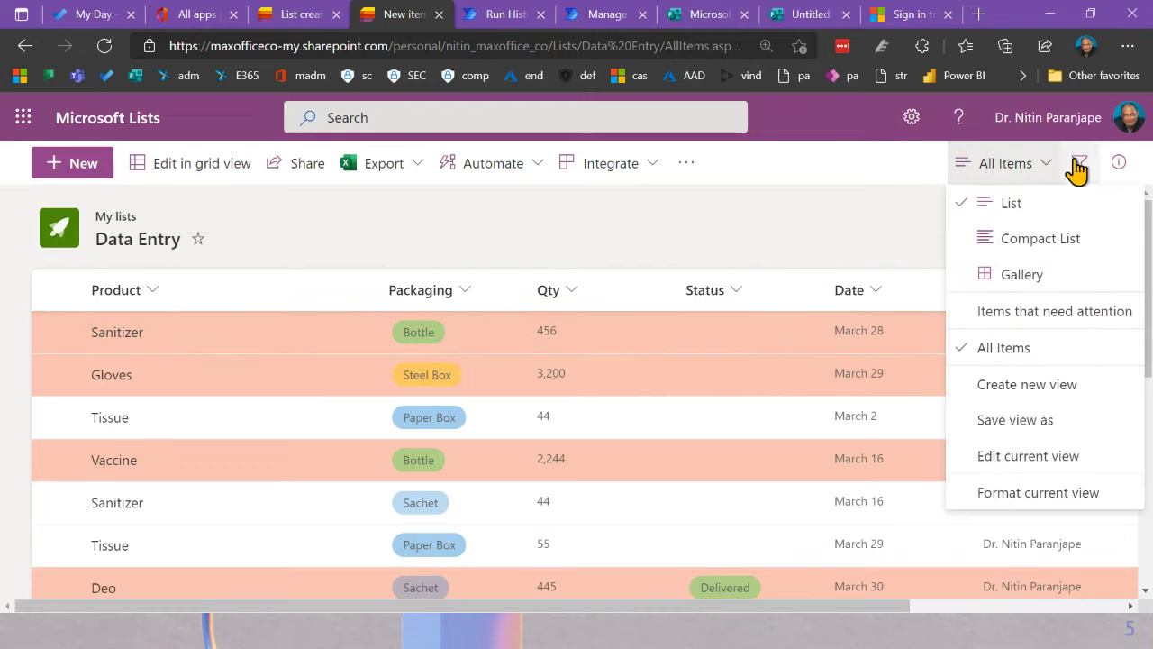
left_click(706, 240)
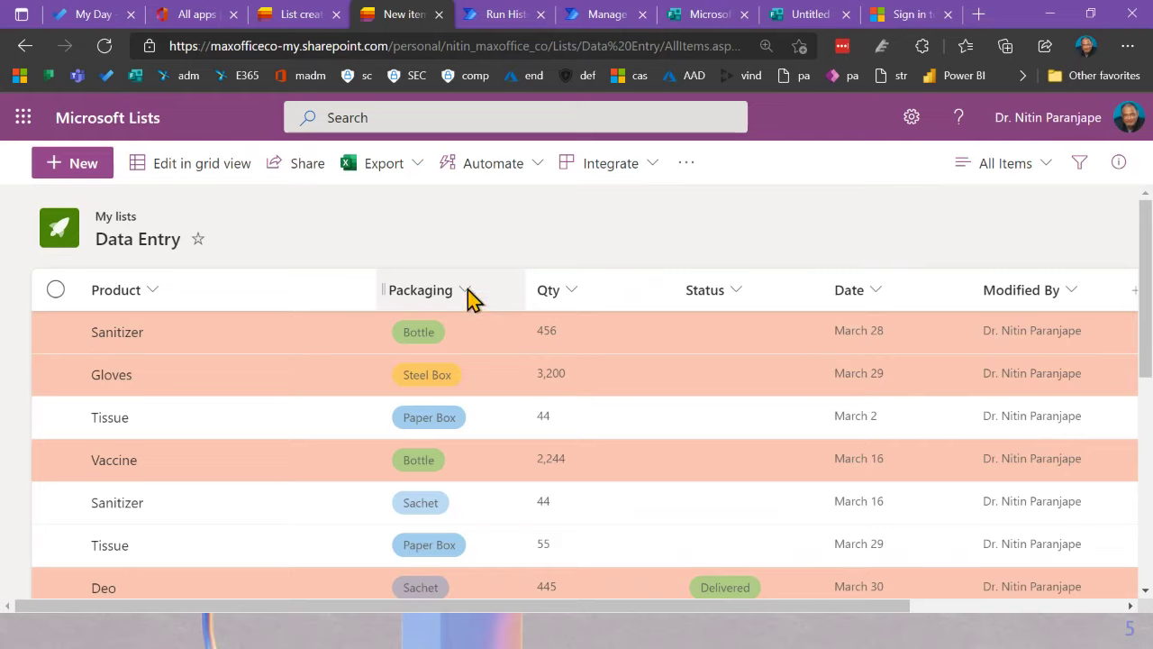
left_click(732, 301)
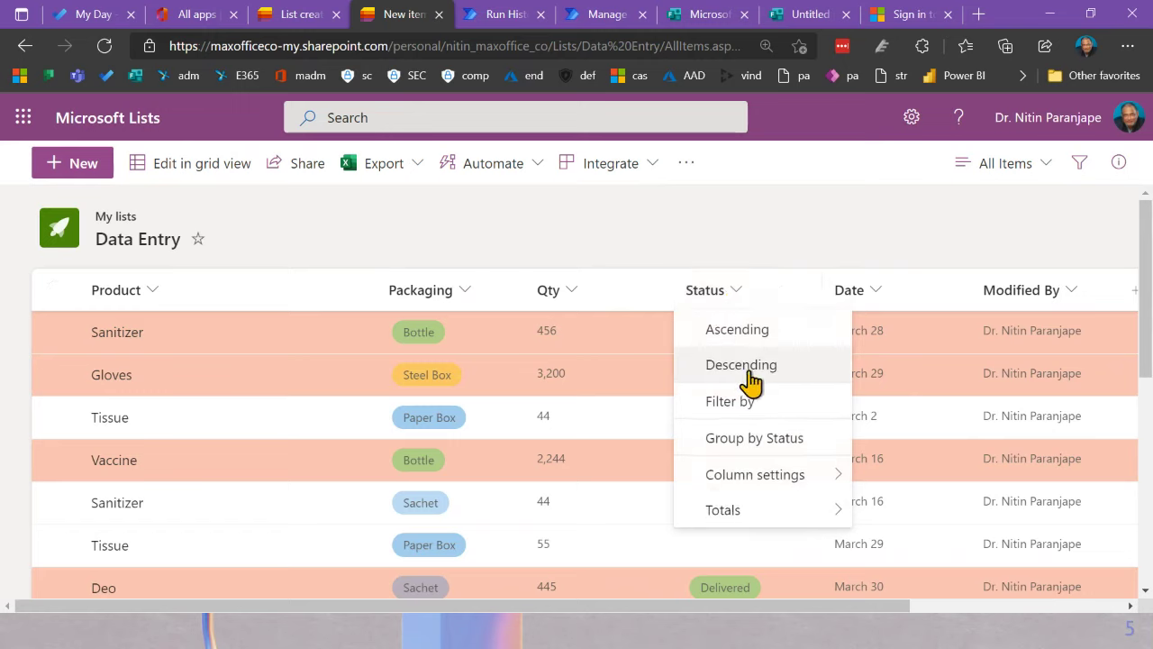
Step: Filter the Data Entry list by Status to show only Cancelled items
left_click(740, 403)
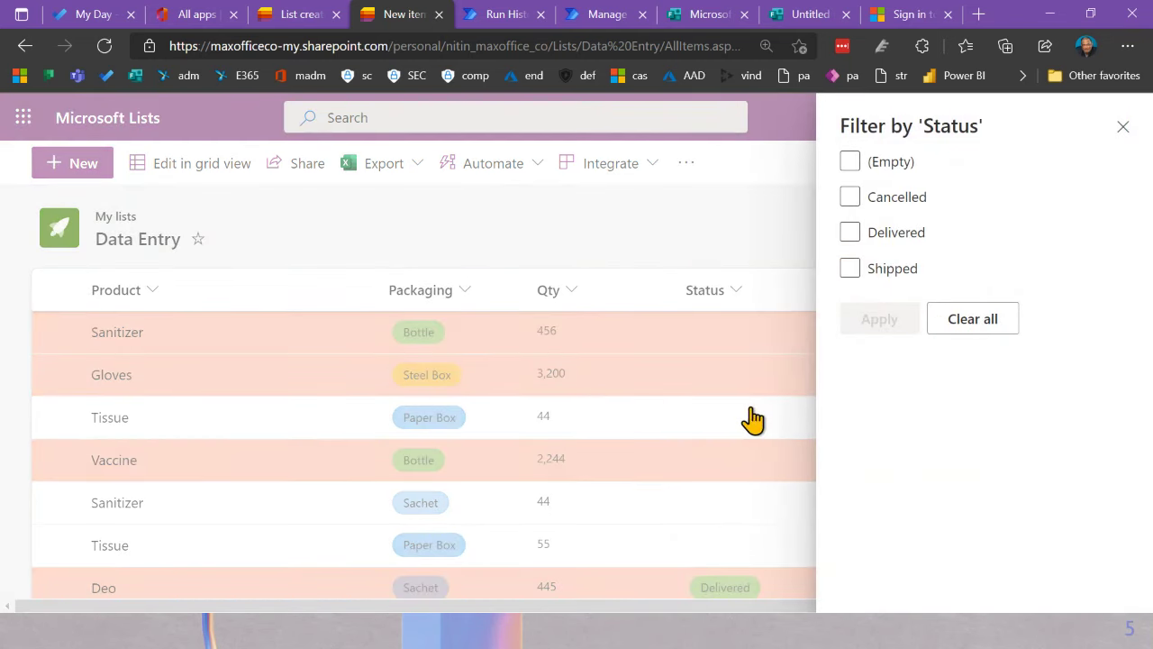
left_click(852, 197)
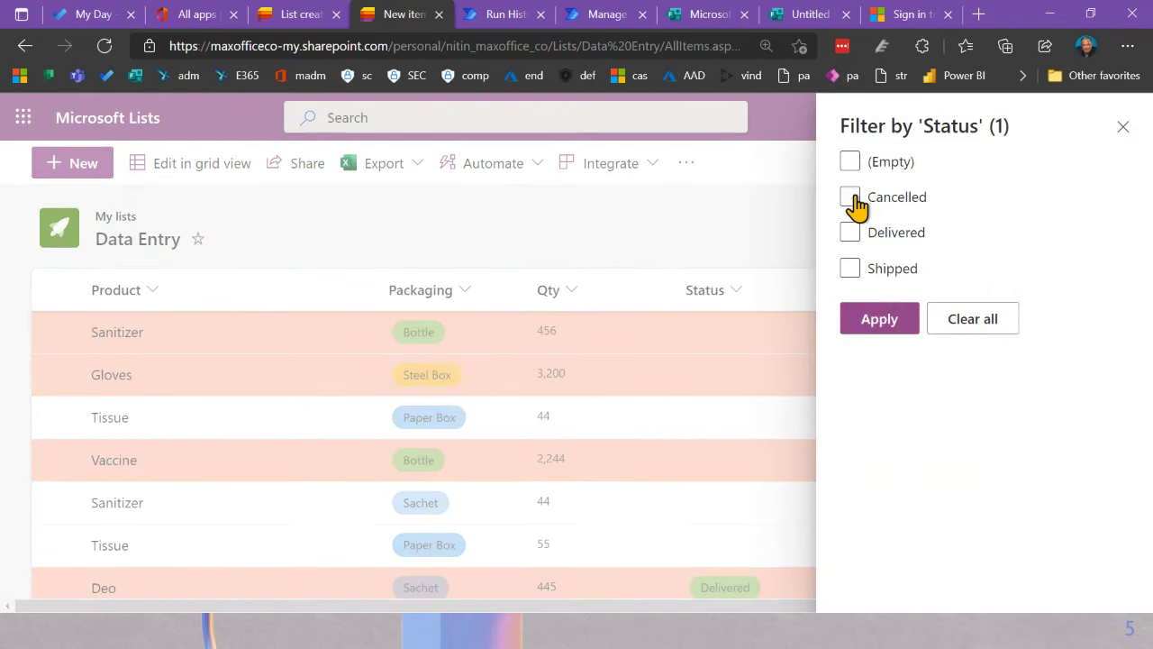
left_click(881, 318)
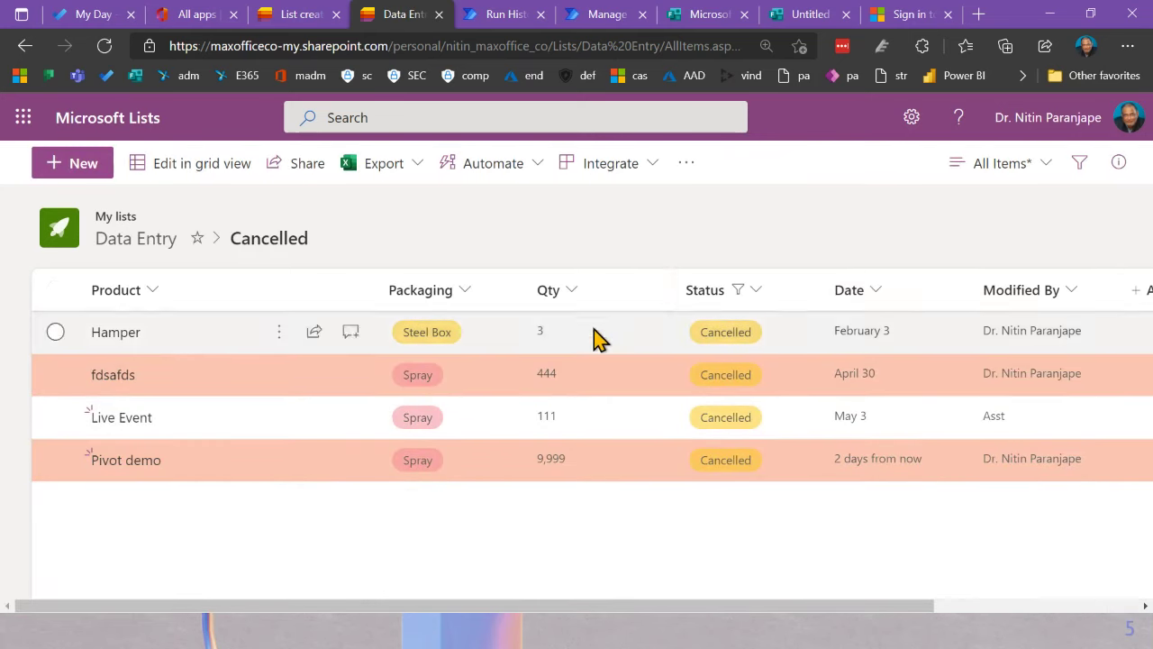
Step: Check the Packaging column options, then return to the unfiltered All Items view
left_click(477, 304)
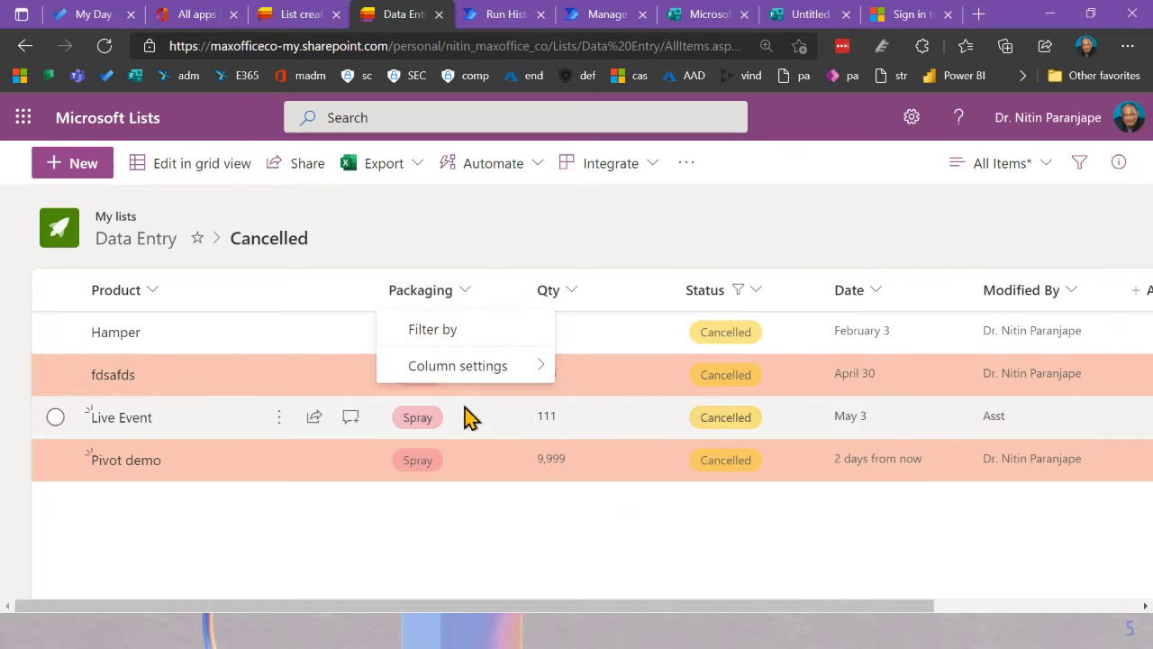
mouse_move(489, 366)
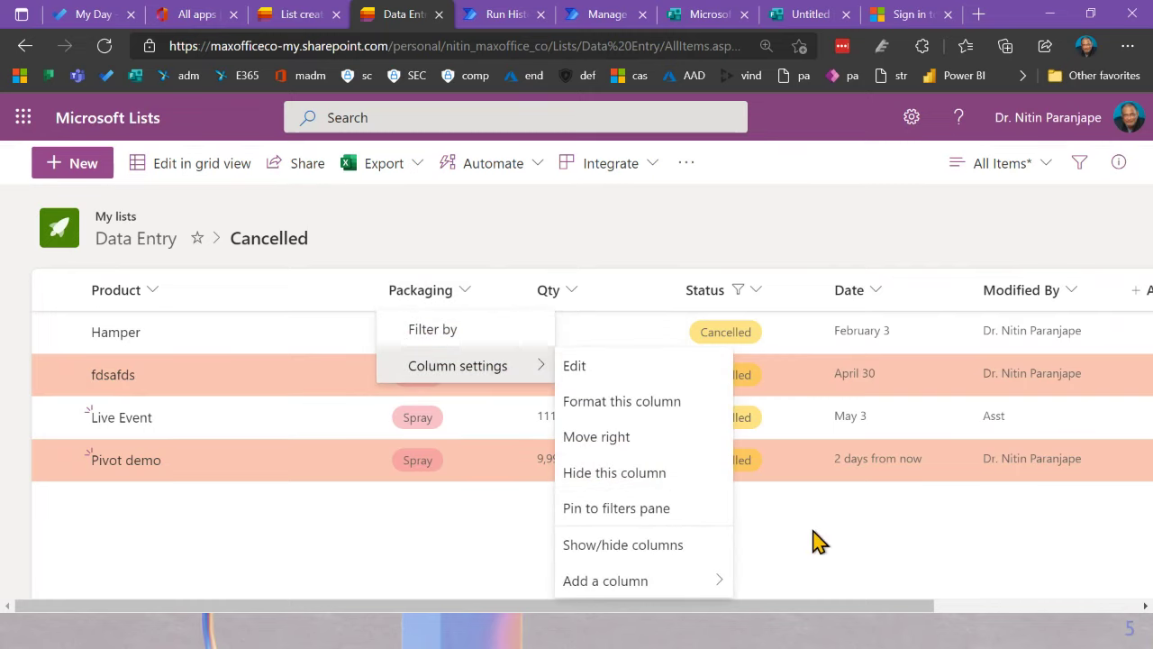
left_click(832, 216)
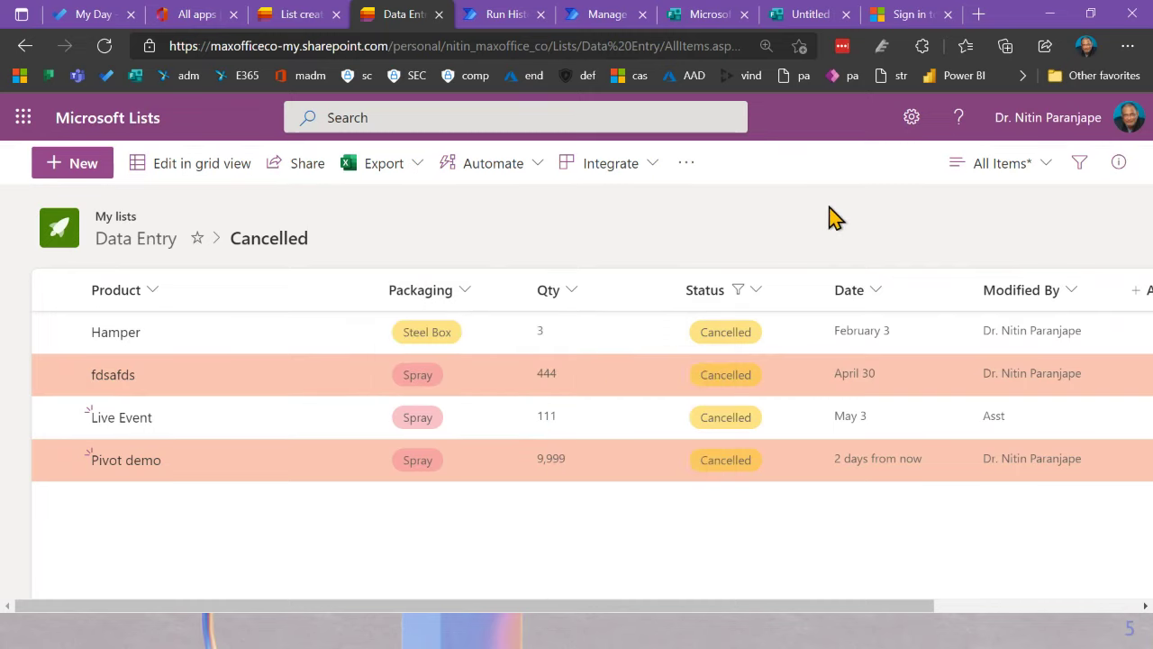
left_click(997, 175)
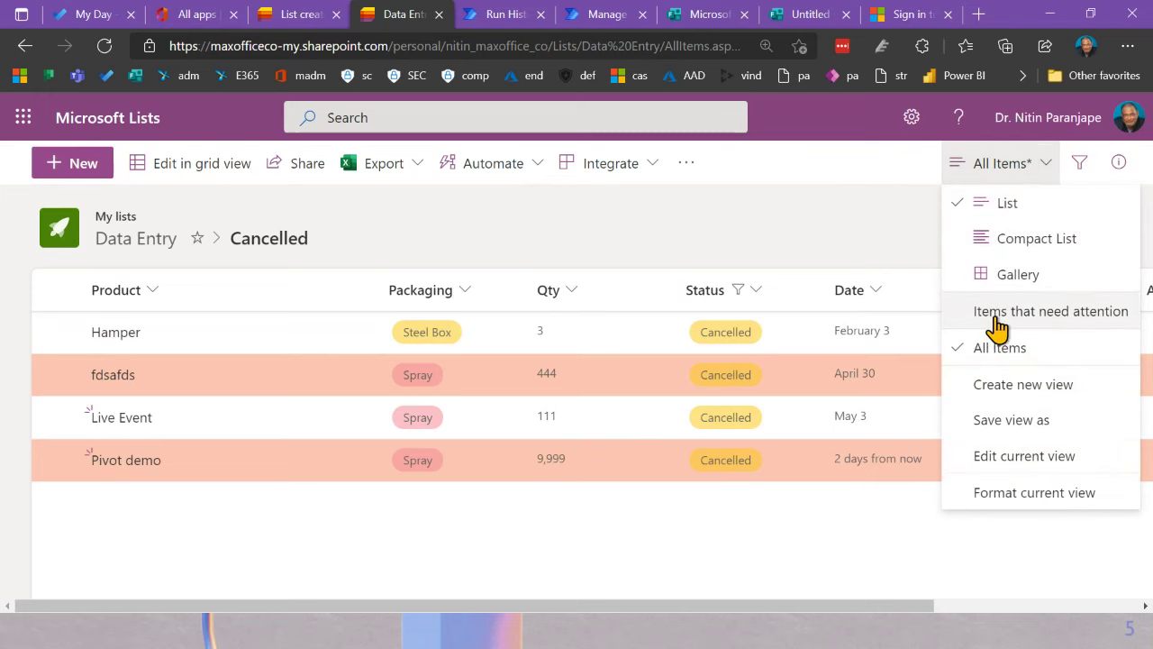
left_click(991, 346)
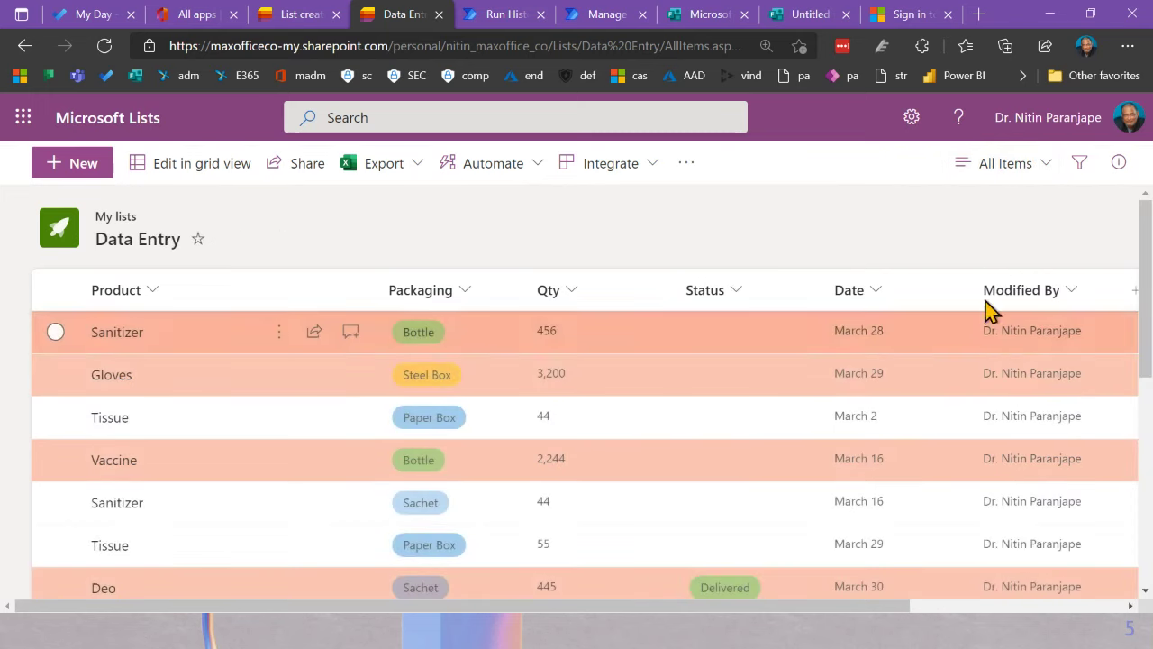
Step: Filter the list to show only Spray-packaged items using the Filters pane
left_click(1072, 170)
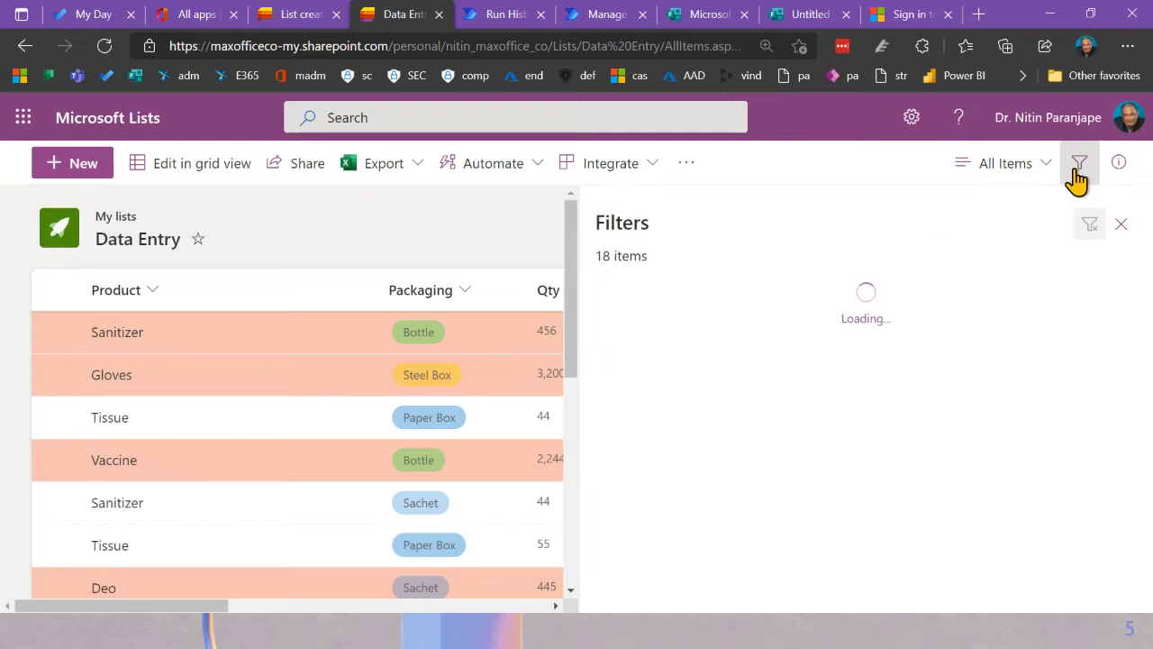
scroll(823, 381, "down", 6)
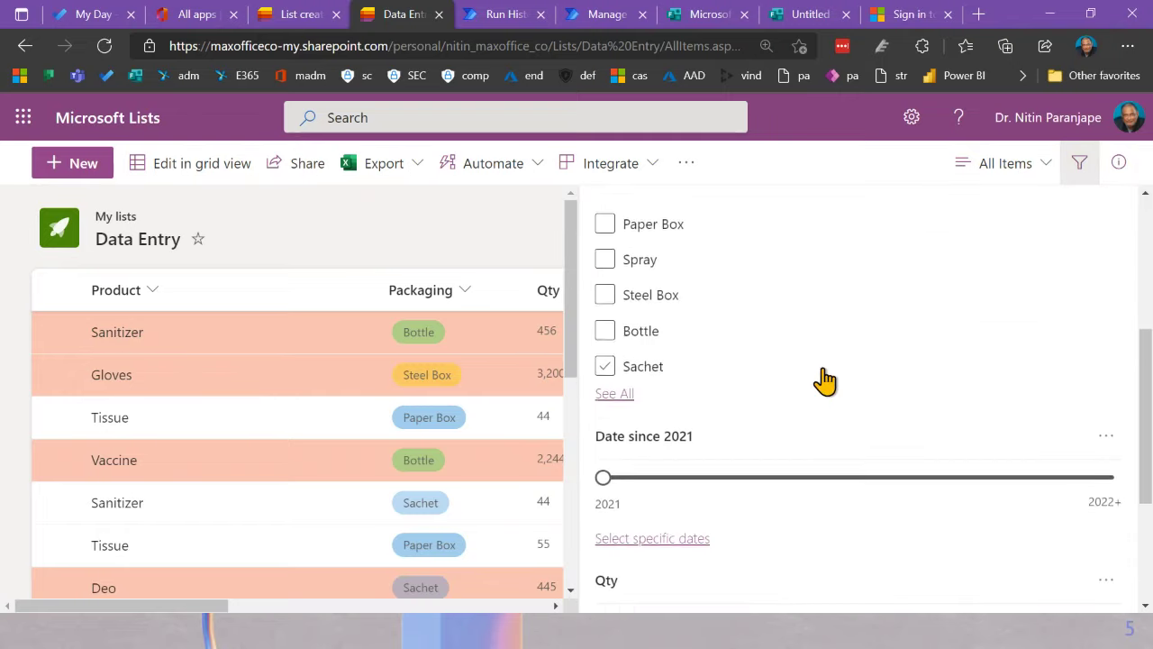
scroll(824, 405, "up", 6)
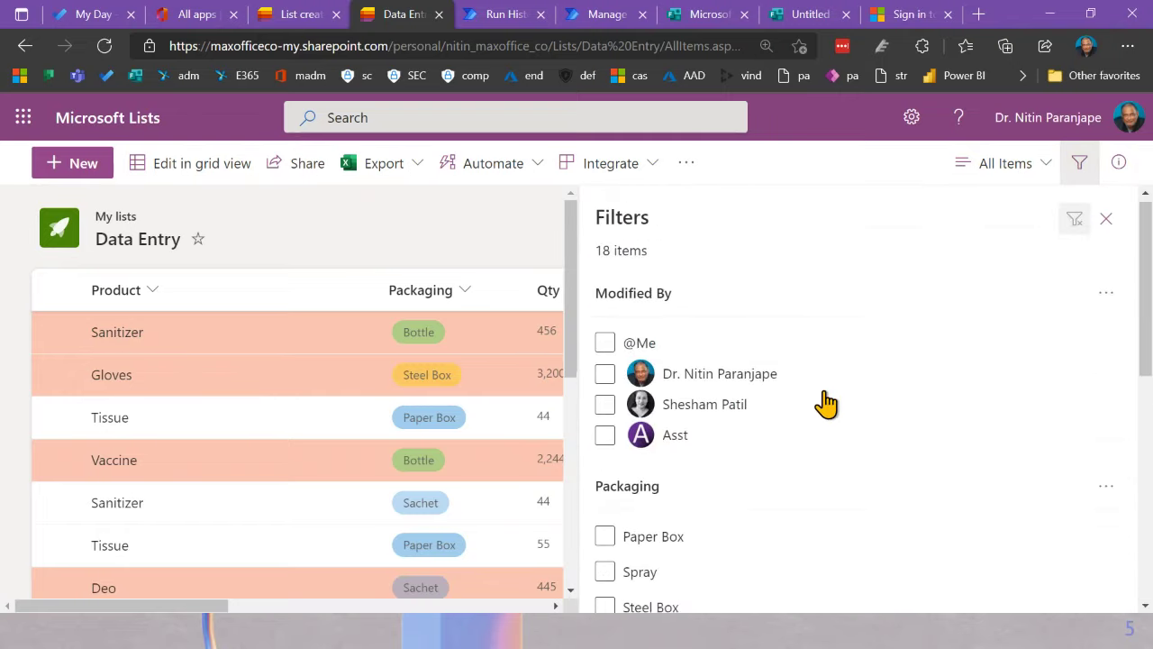
scroll(826, 405, "down", 3)
left_click(605, 376)
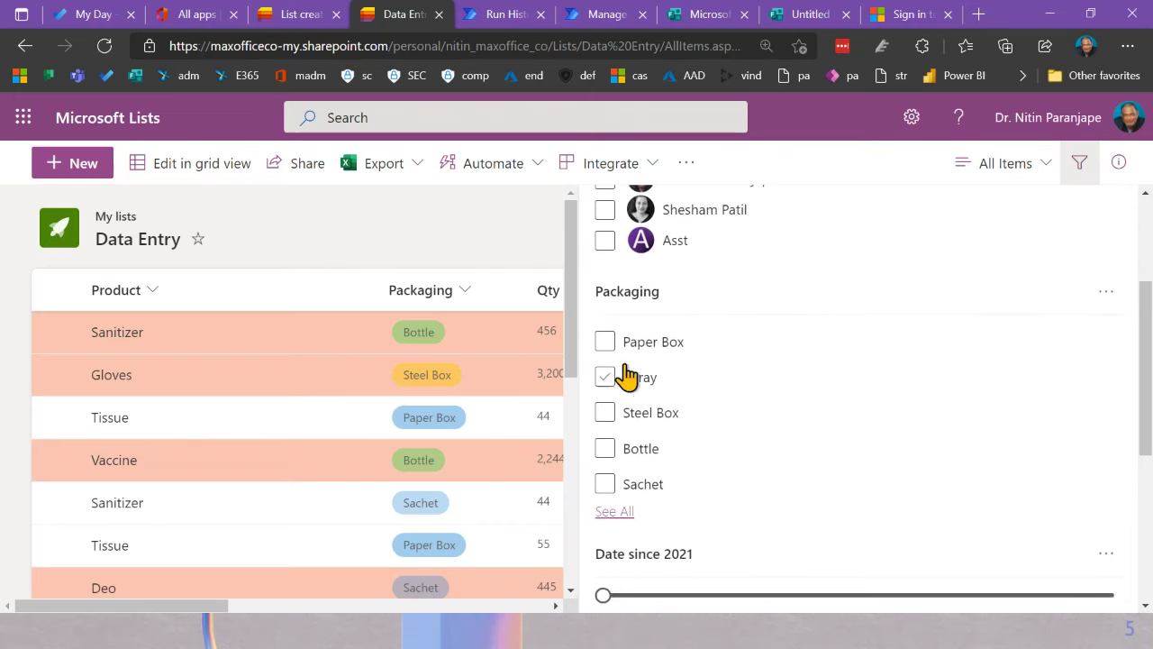
scroll(694, 401, "down", 4)
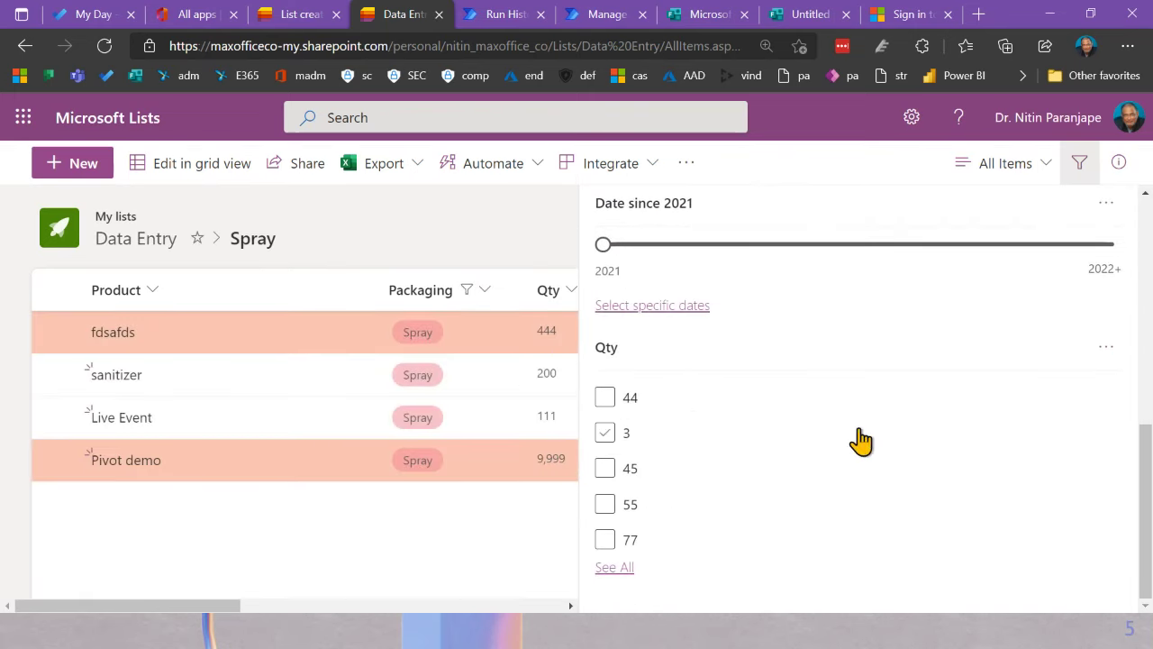
scroll(856, 437, "up", 6)
scroll(962, 445, "down", 4)
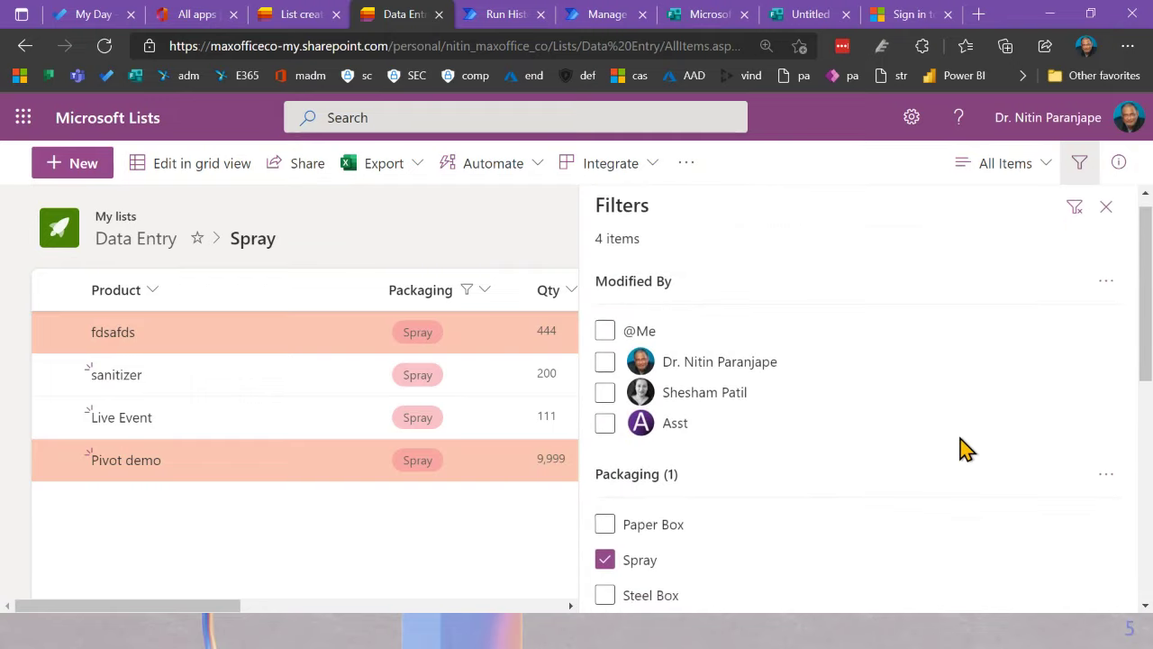
scroll(962, 448, "down", 2)
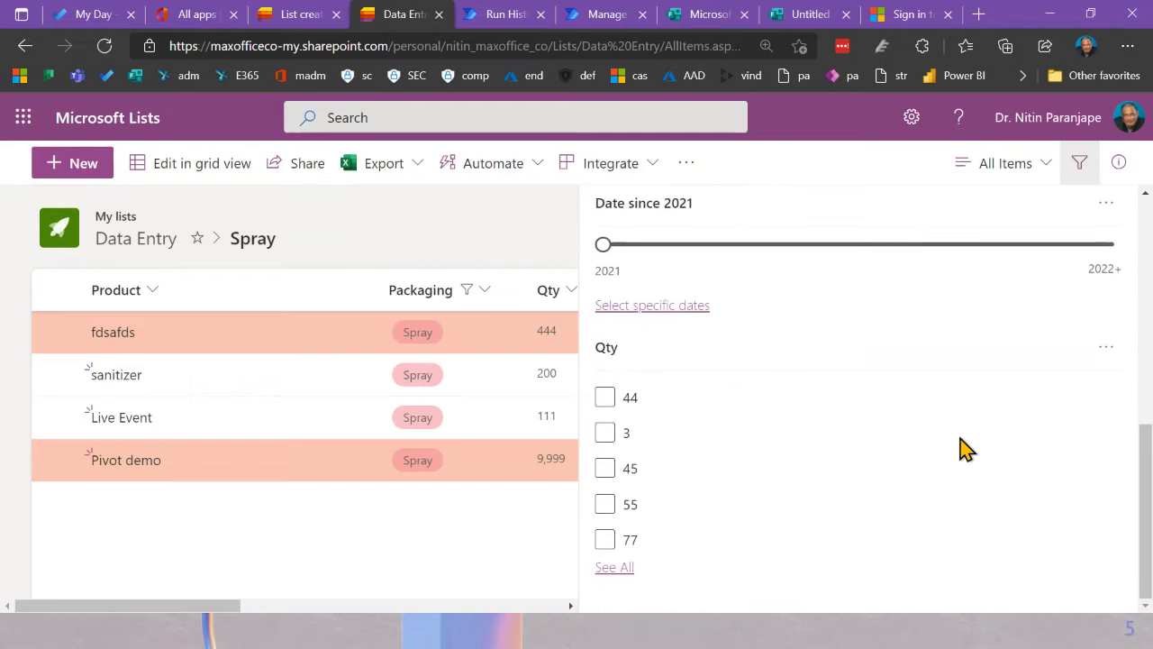
scroll(960, 445, "up", 5)
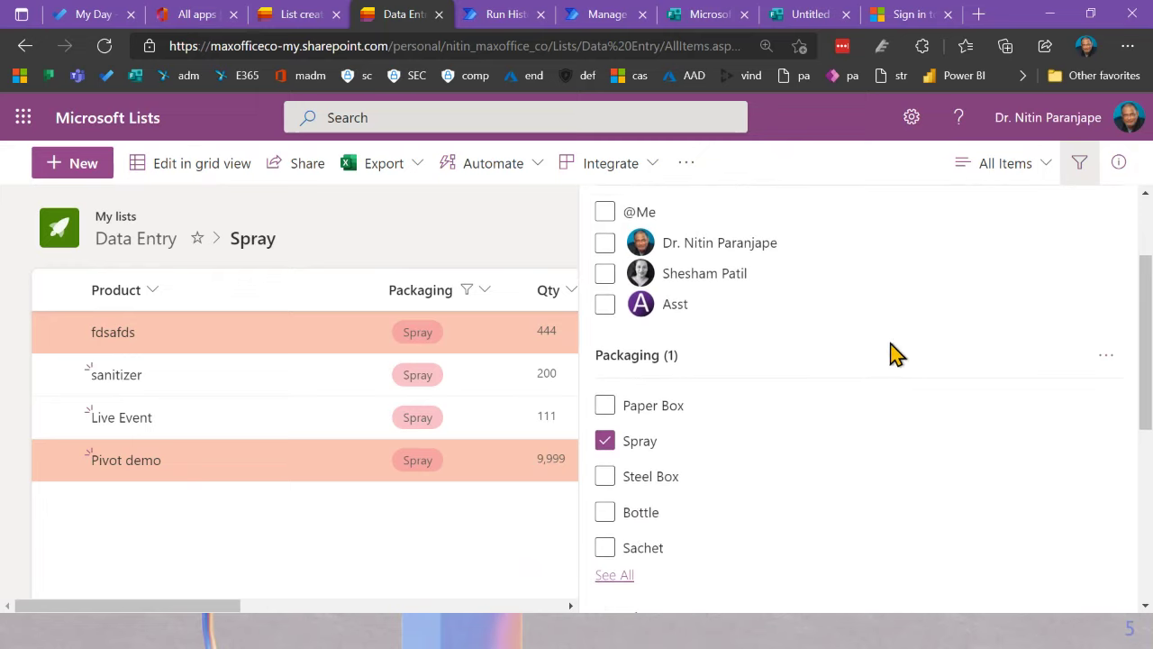
left_click(1079, 163)
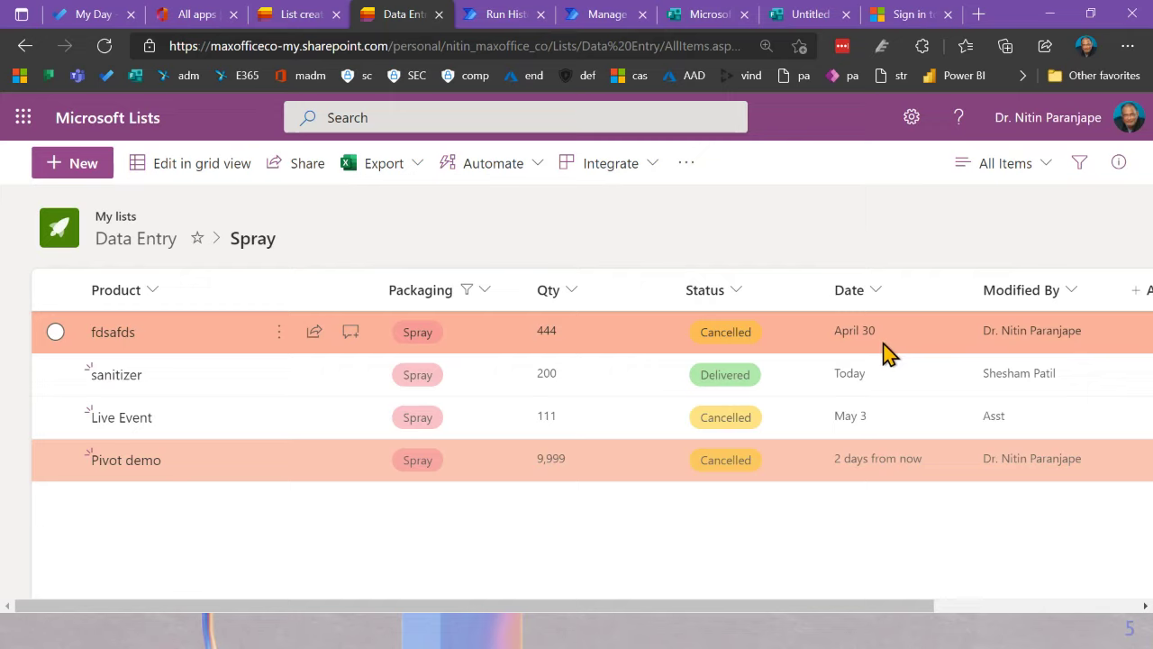
Step: Save the filtered list as a public view named 'Sprays'
left_click(988, 166)
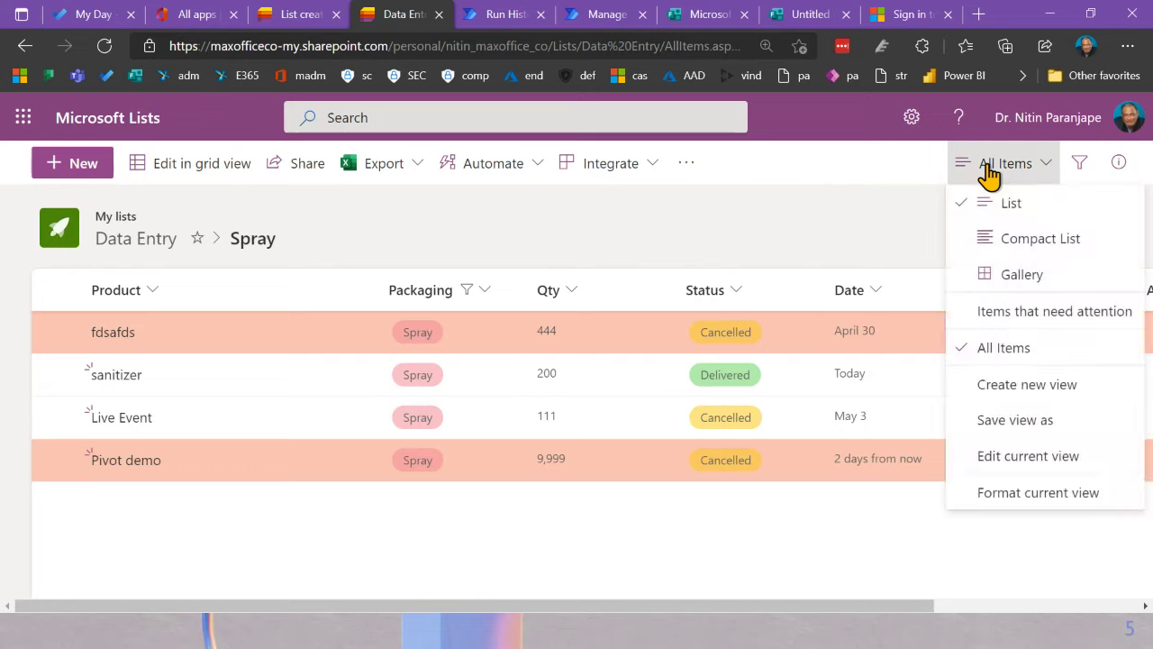
left_click(1004, 423)
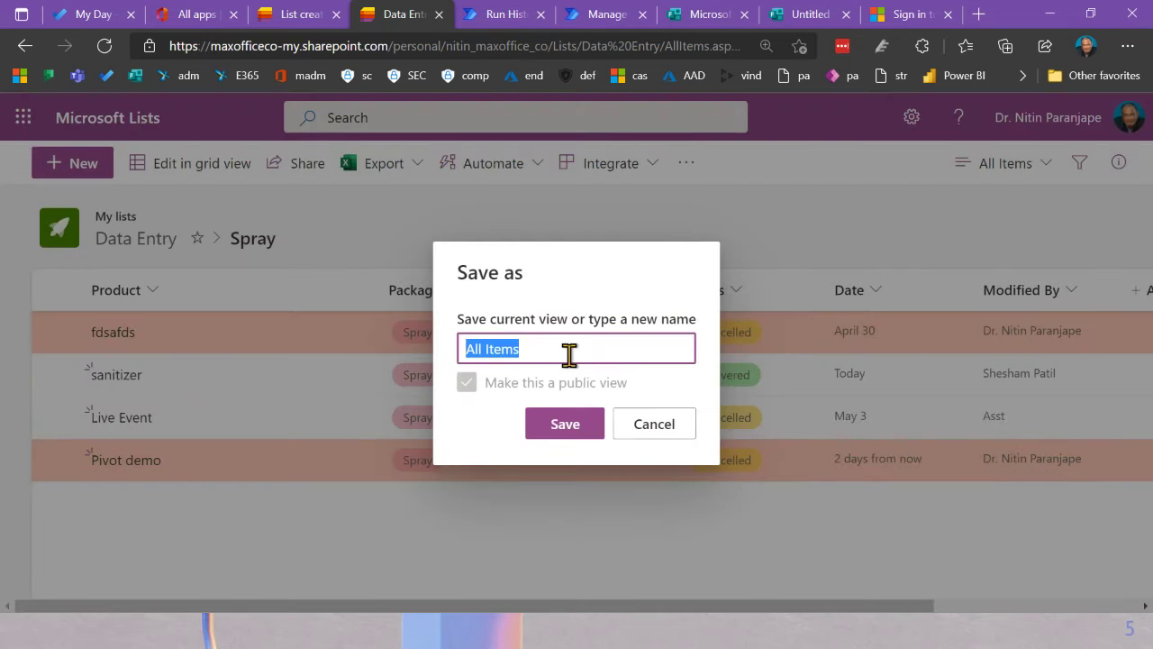
type("Spray")
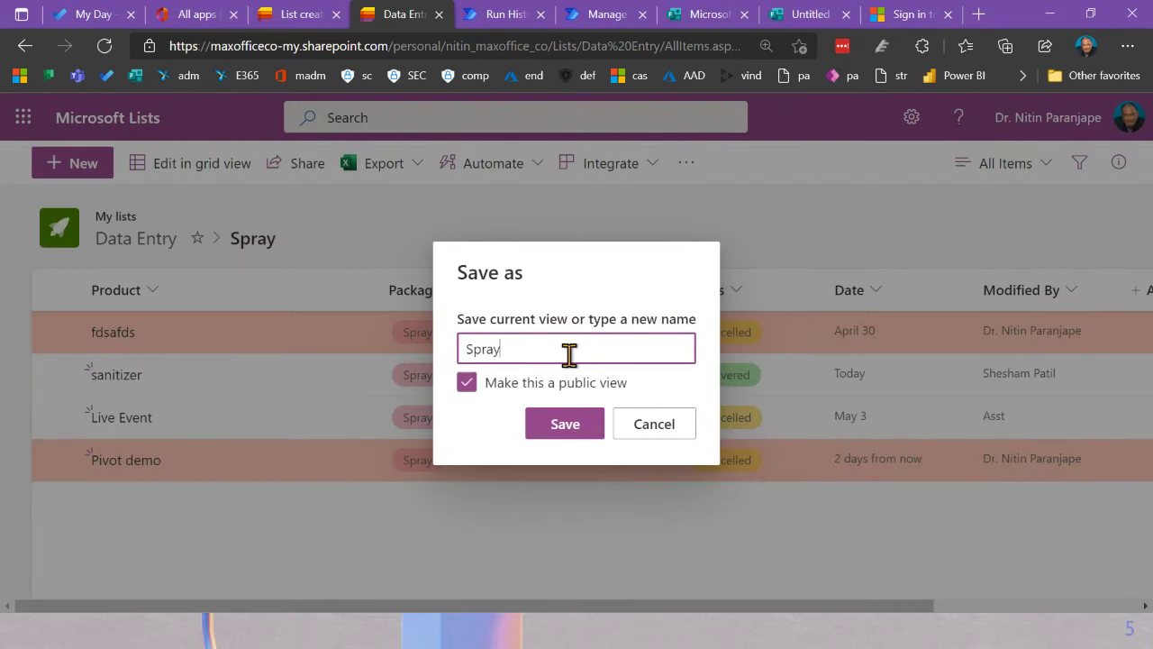
type("s")
key("Return")
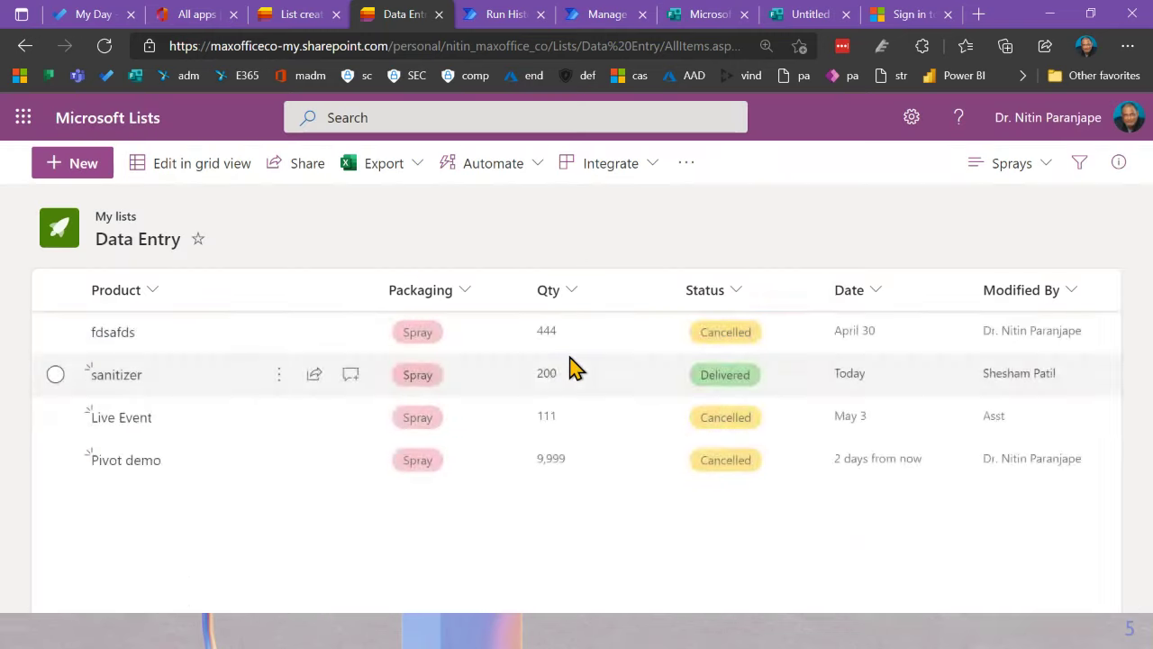
Step: Switch back to All Items and group the list by Status
left_click(1030, 171)
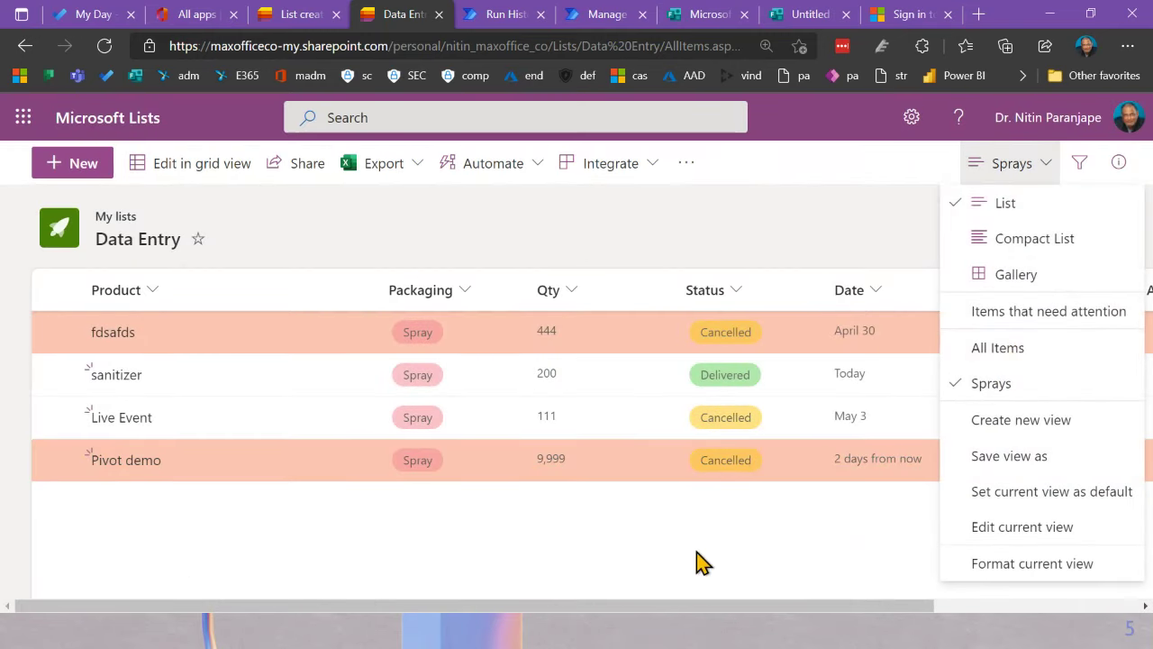
left_click(1024, 356)
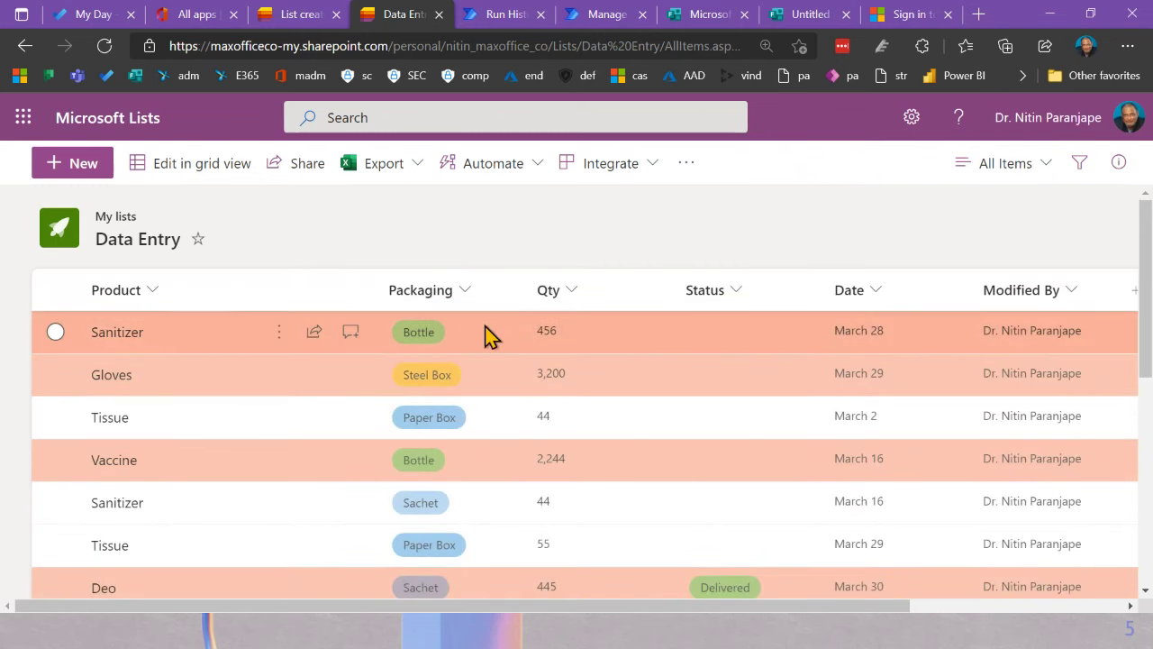
left_click(1010, 165)
left_click(735, 298)
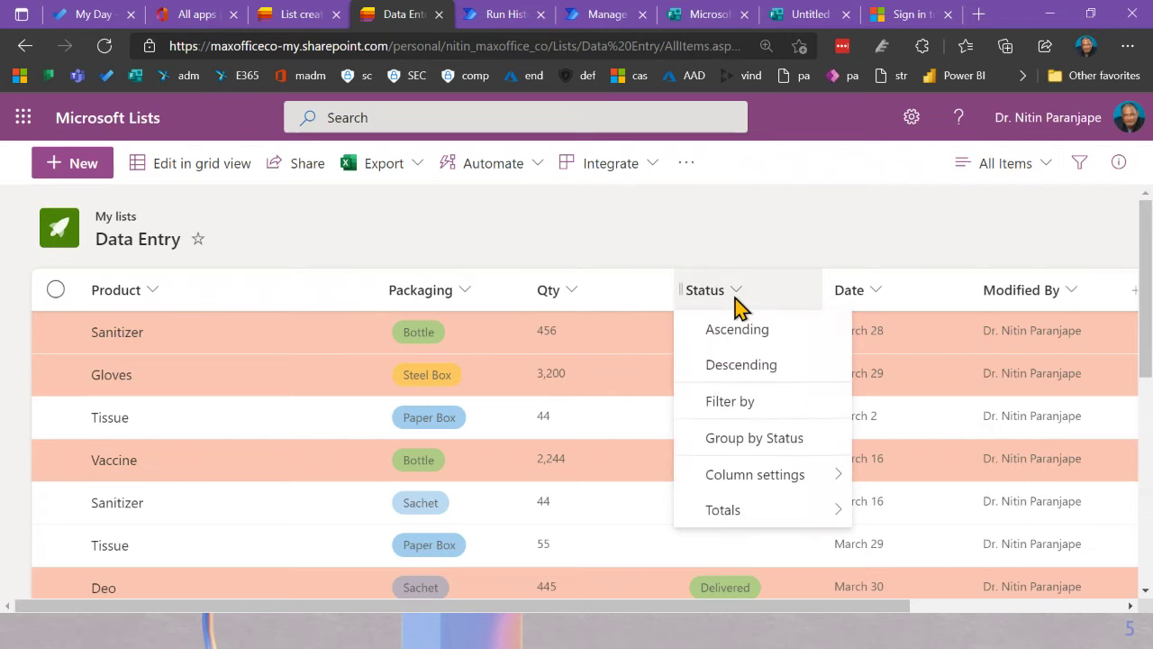
left_click(746, 442)
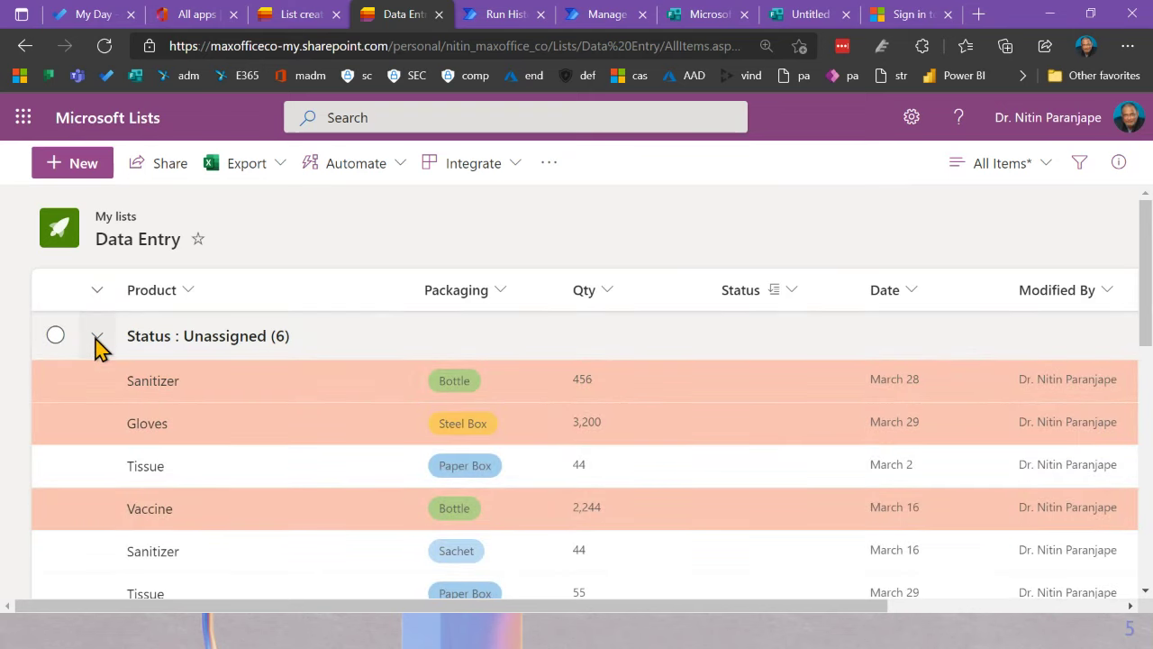
Step: Collapse the Unassigned, Cancelled, Delivered and Shipped status groups
left_click(158, 299)
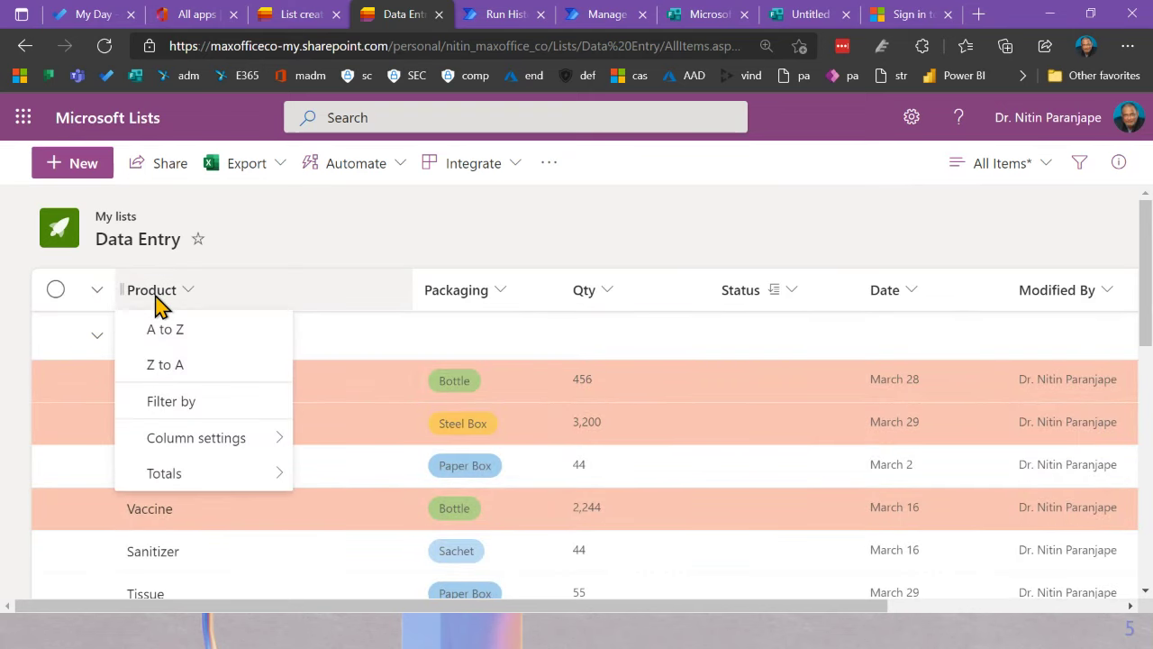
left_click(111, 352)
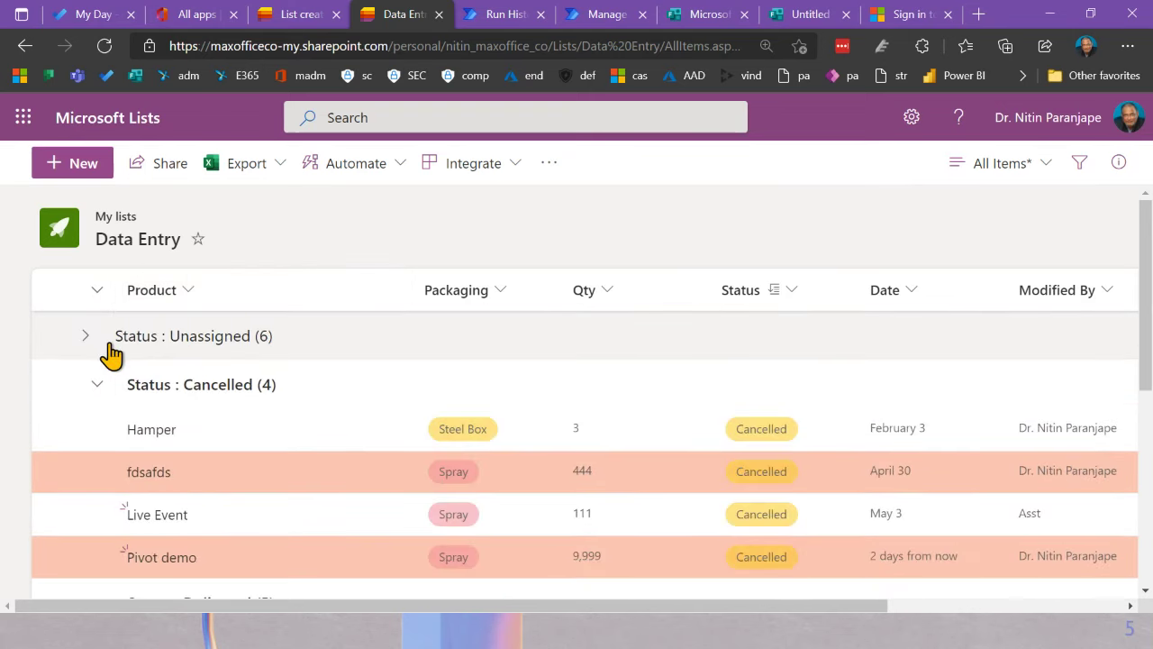
left_click(87, 338)
left_click(88, 338)
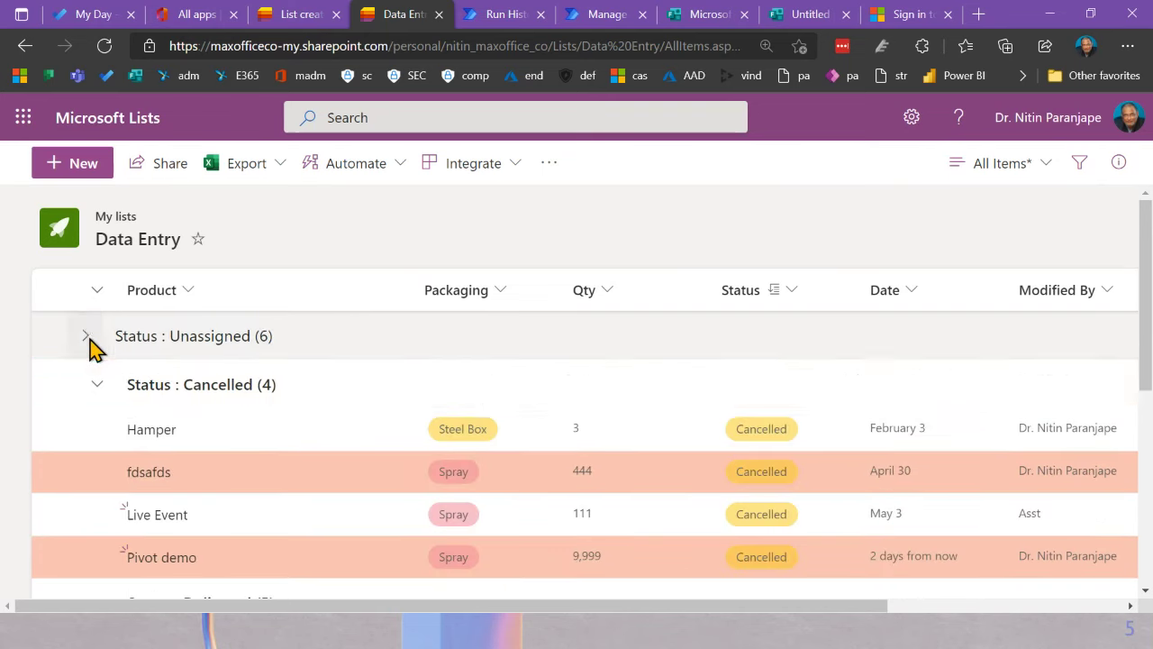
left_click(99, 385)
left_click(106, 434)
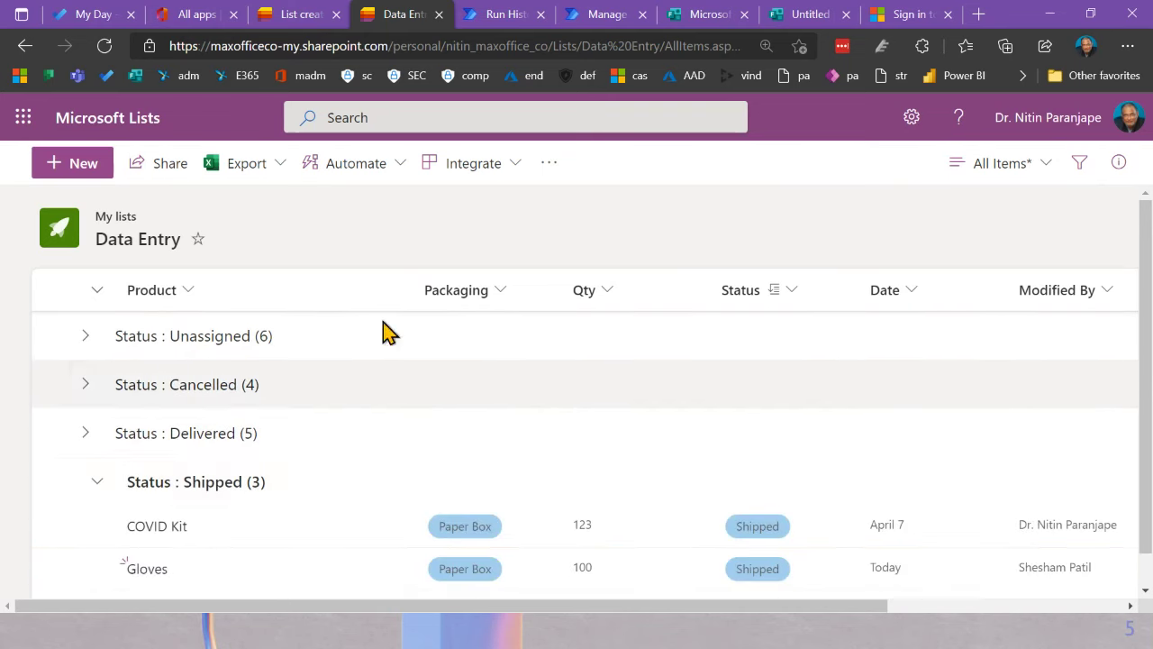
left_click(95, 484)
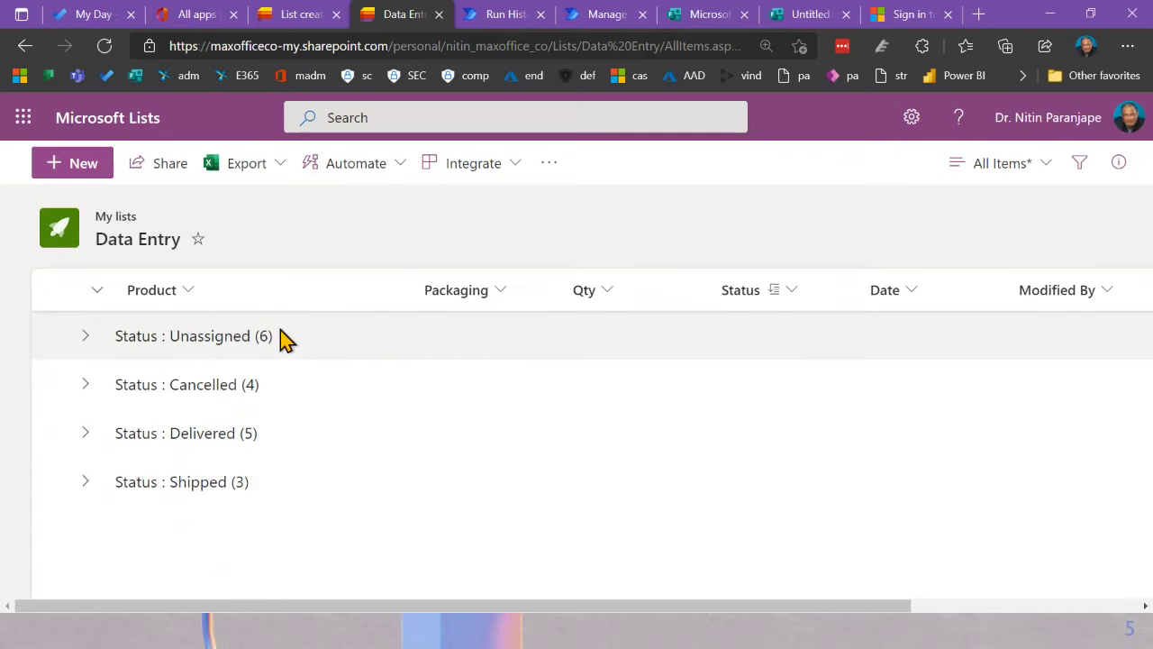
left_click(90, 343)
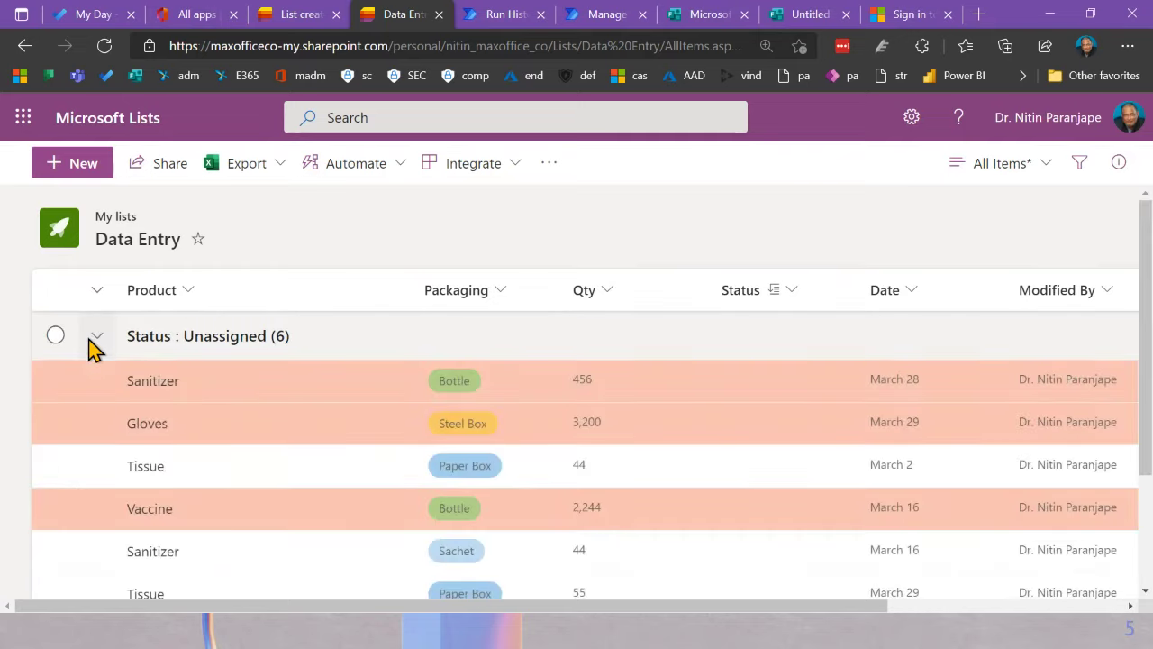
left_click(92, 342)
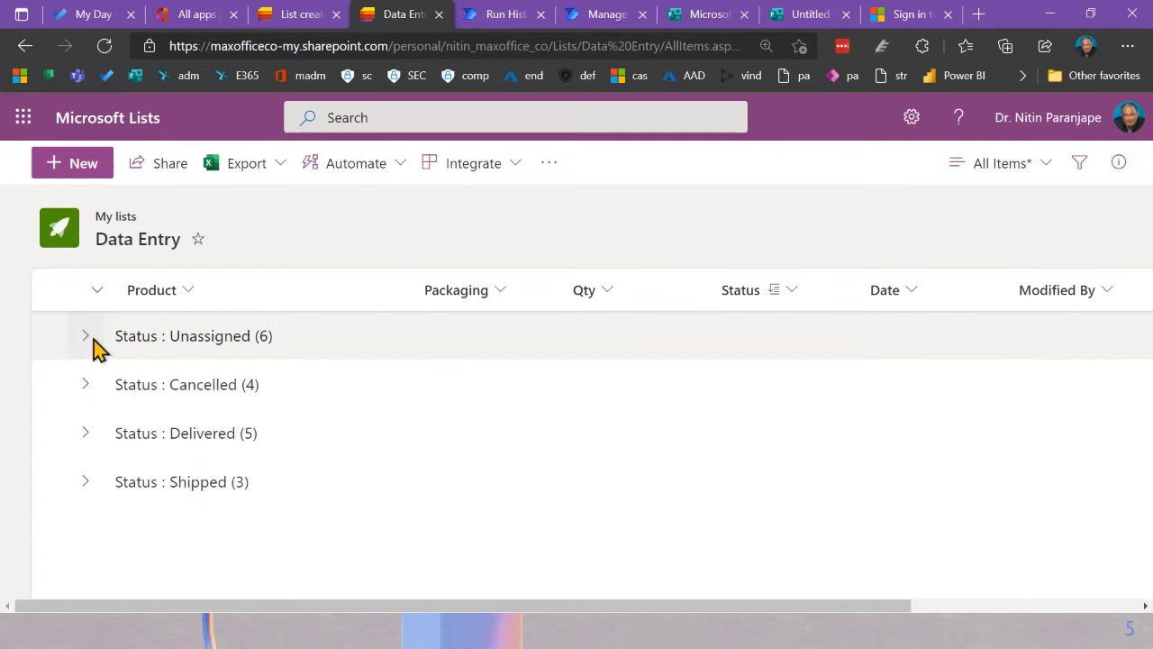
left_click(1021, 171)
Step: Save the grouped list as a public view named 'By Status'
left_click(1030, 457)
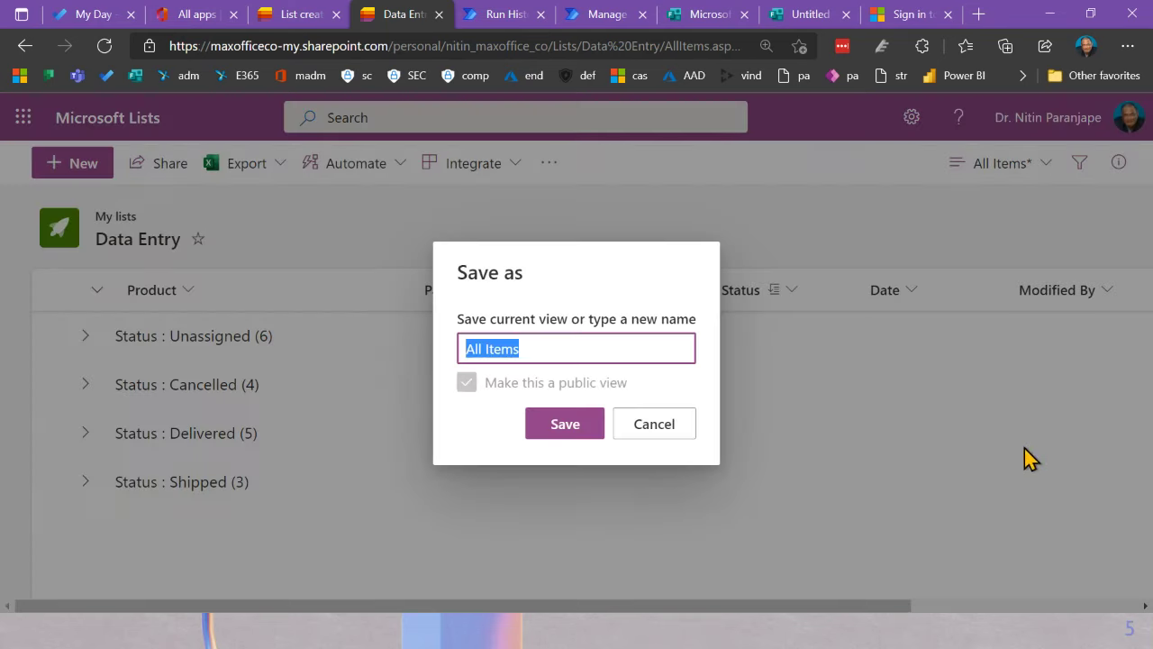
type("By Status")
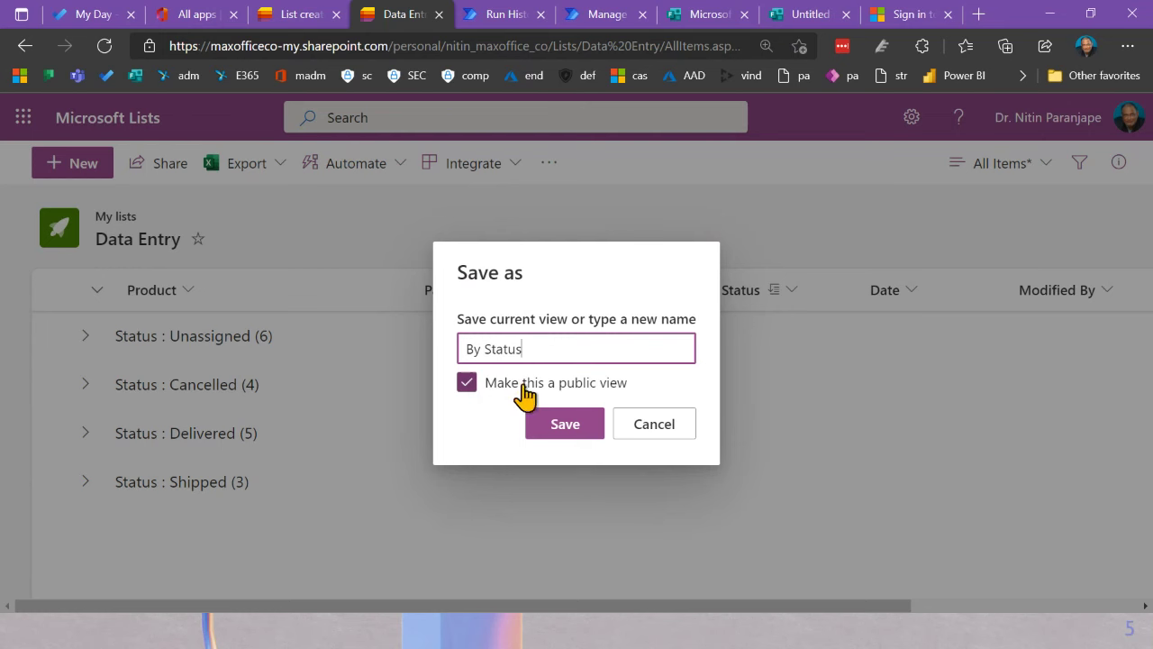
left_click(566, 423)
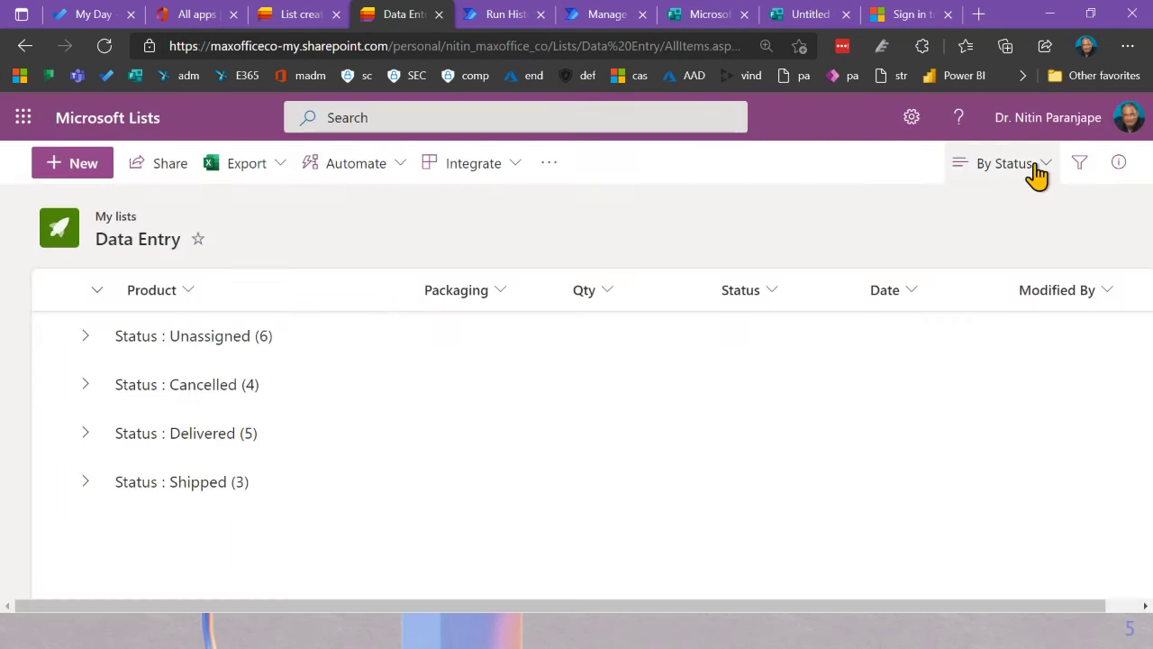
Step: Check the Sprays view, return to By Status and collapse all four status groups
left_click(1034, 165)
left_click(811, 376)
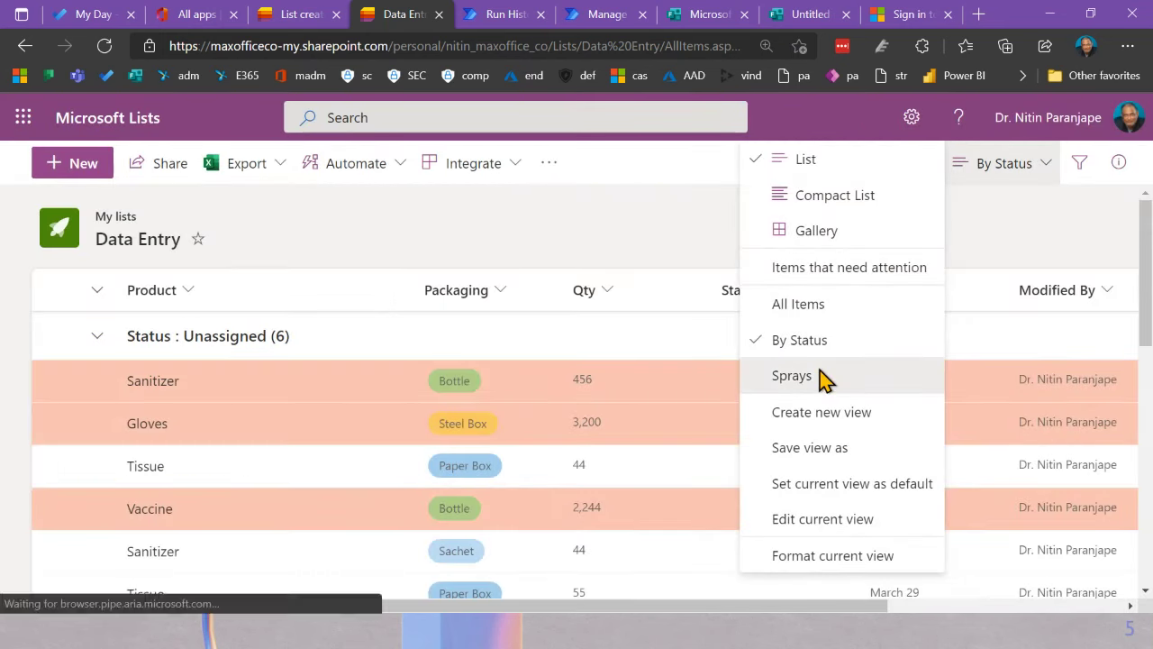
left_click(991, 166)
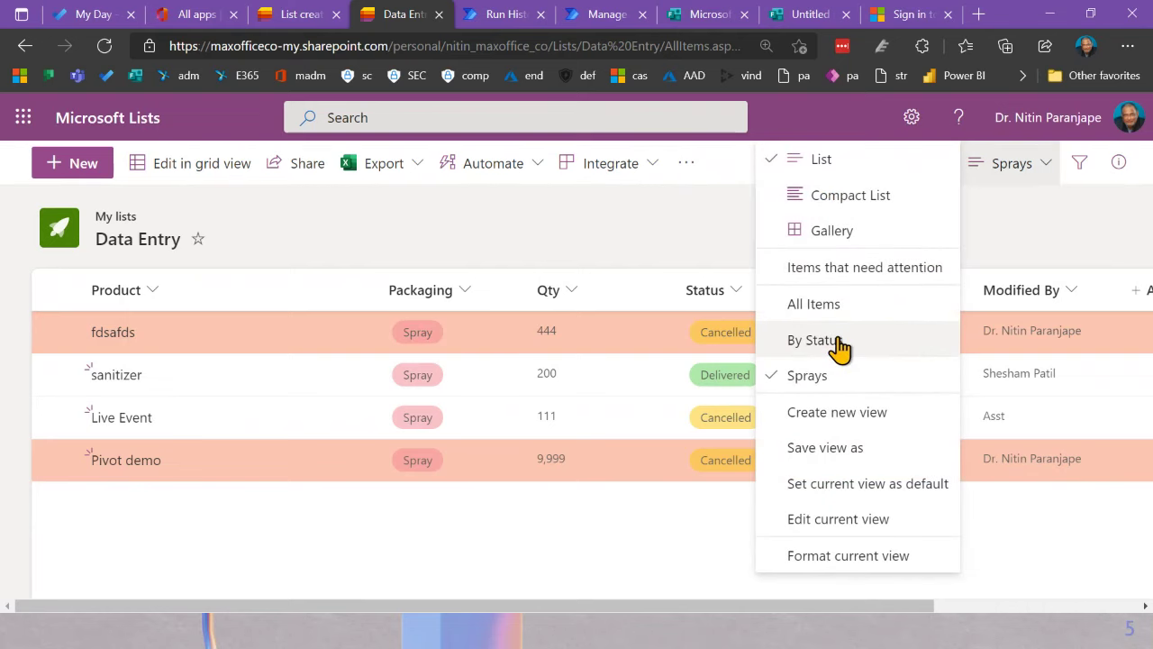
left_click(814, 340)
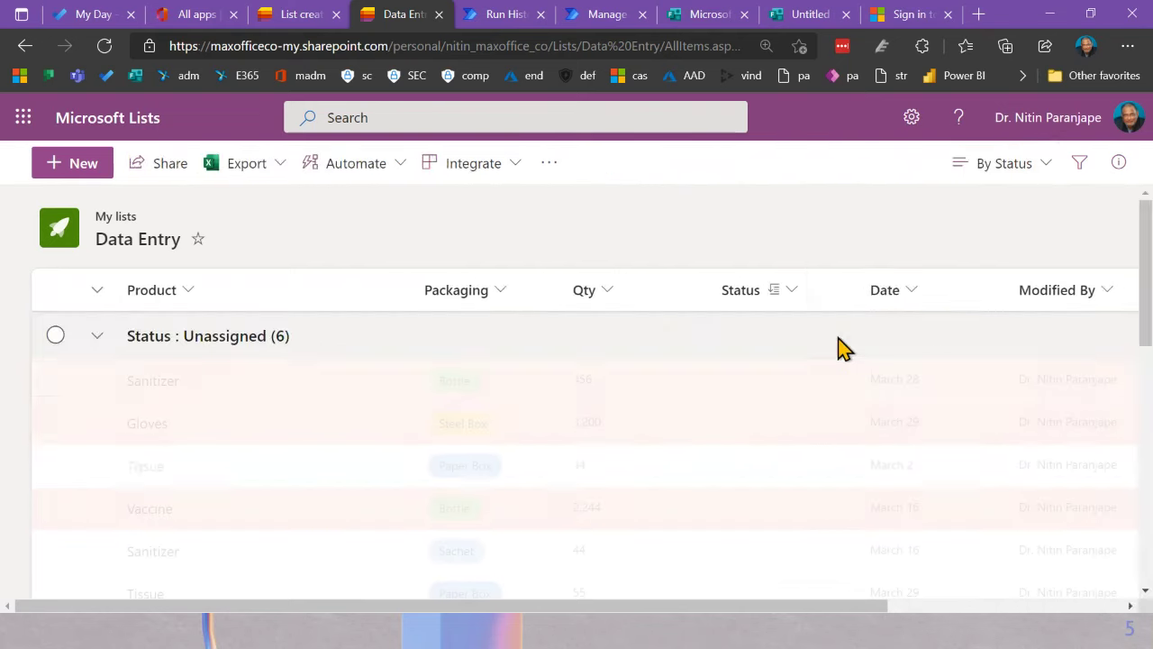
left_click(99, 338)
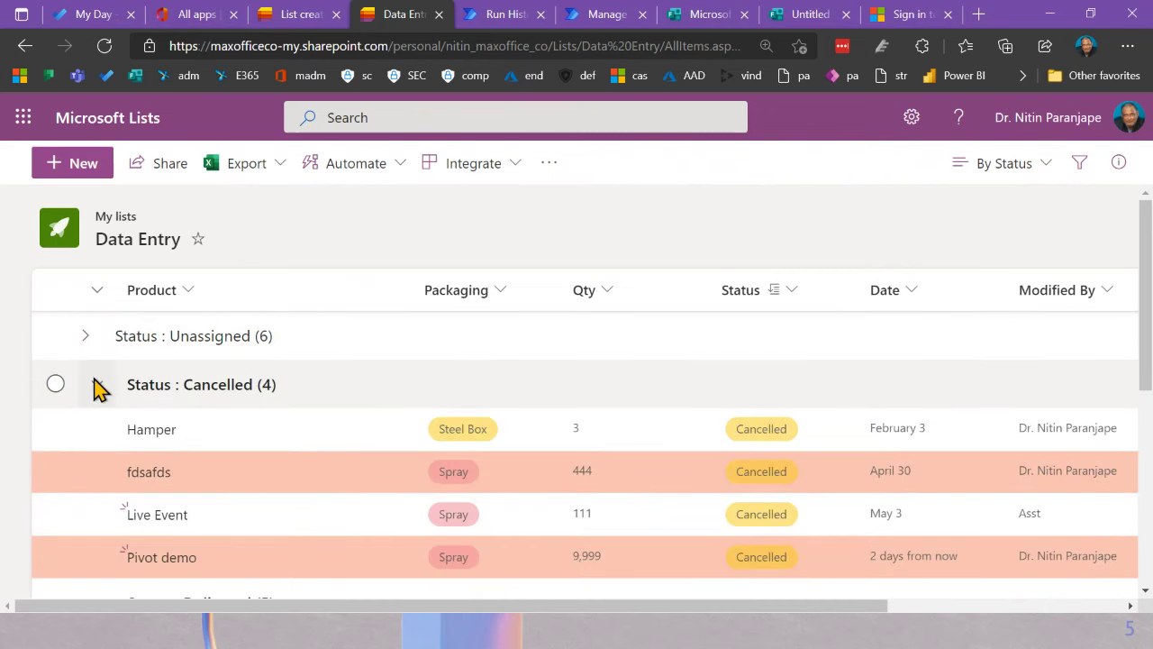
left_click(99, 387)
left_click(98, 432)
left_click(95, 483)
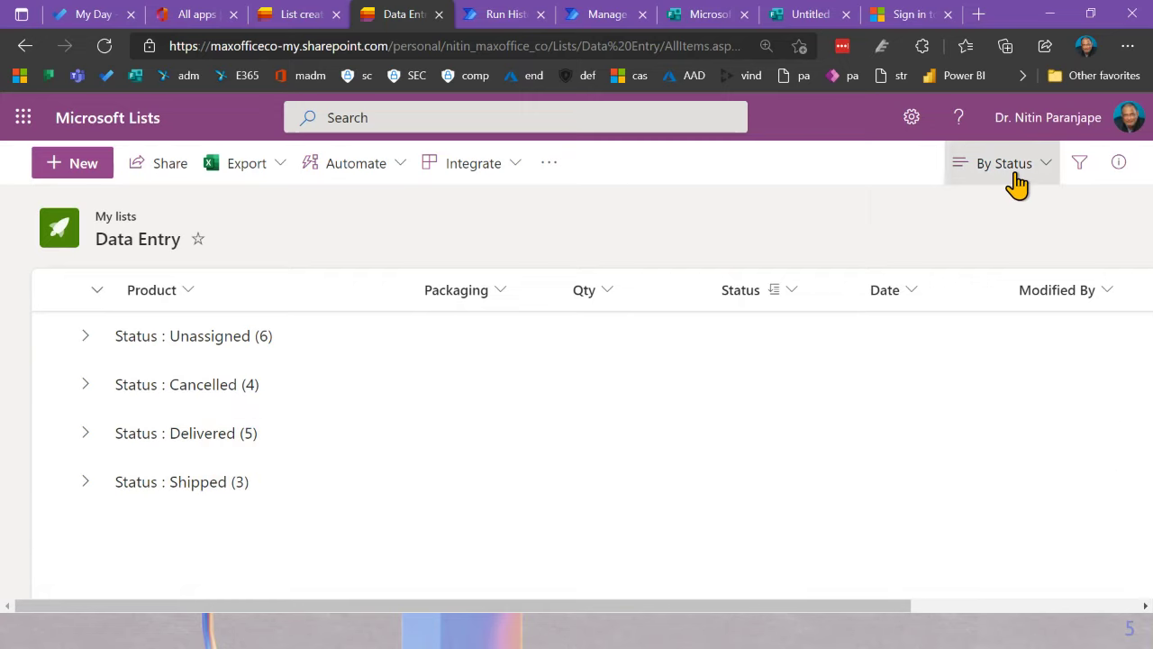
left_click(1016, 180)
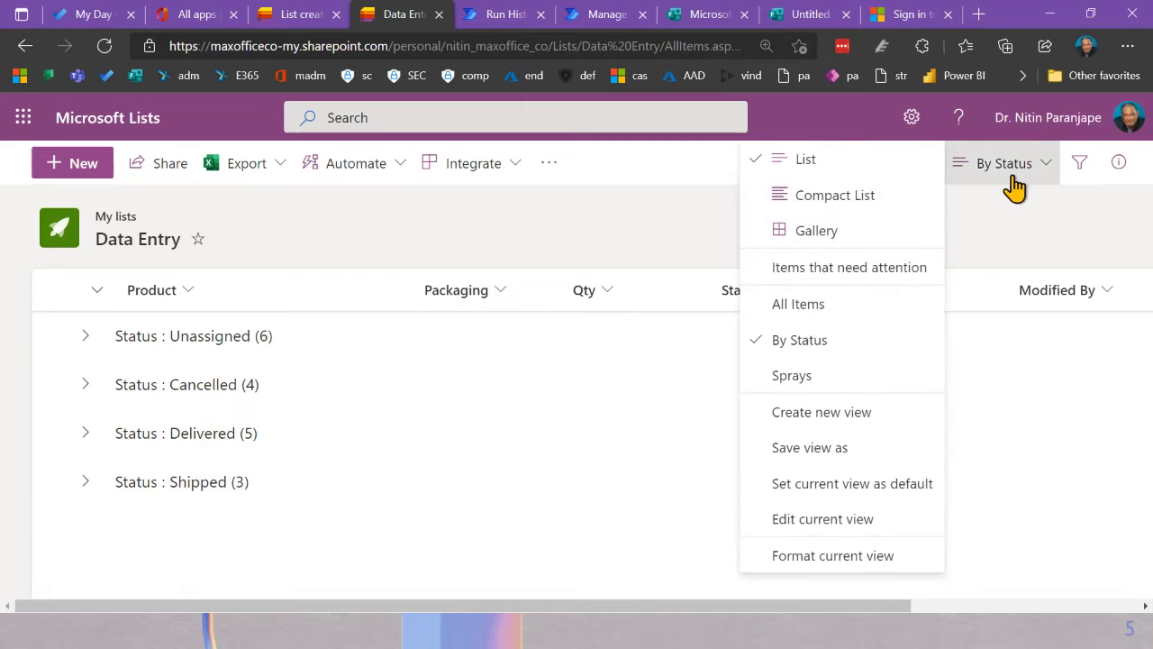
Step: Set the By Status view's Group By settings to show groupings Collapsed by default, and save
left_click(840, 522)
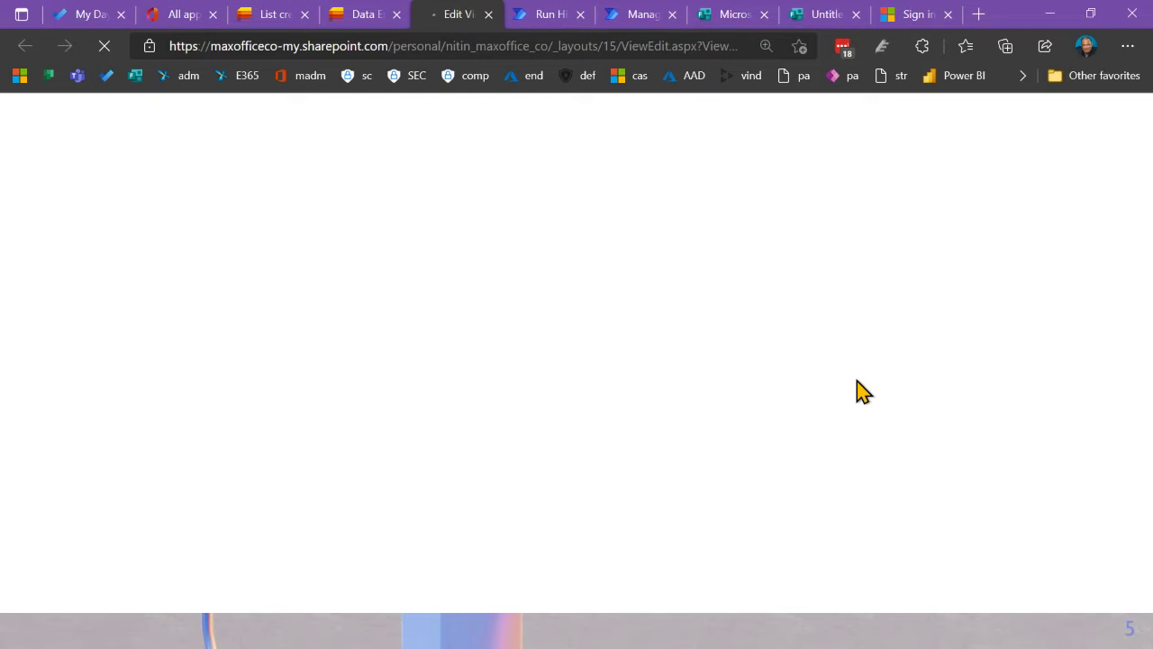
scroll(824, 450, "down", 3)
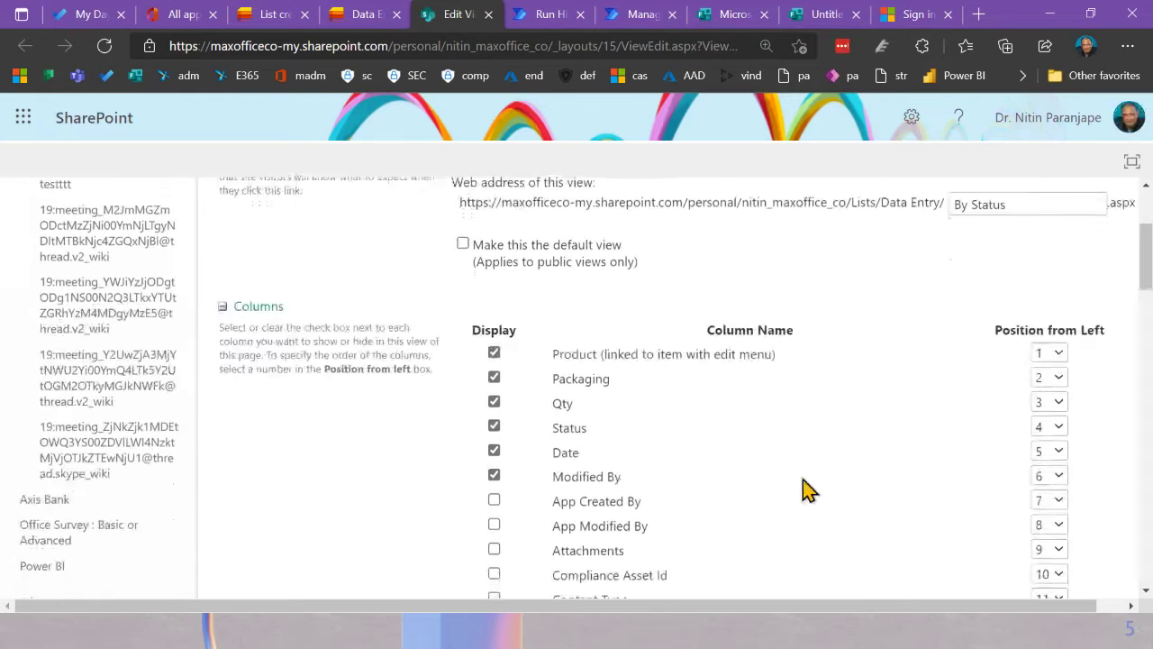
scroll(806, 490, "down", 6)
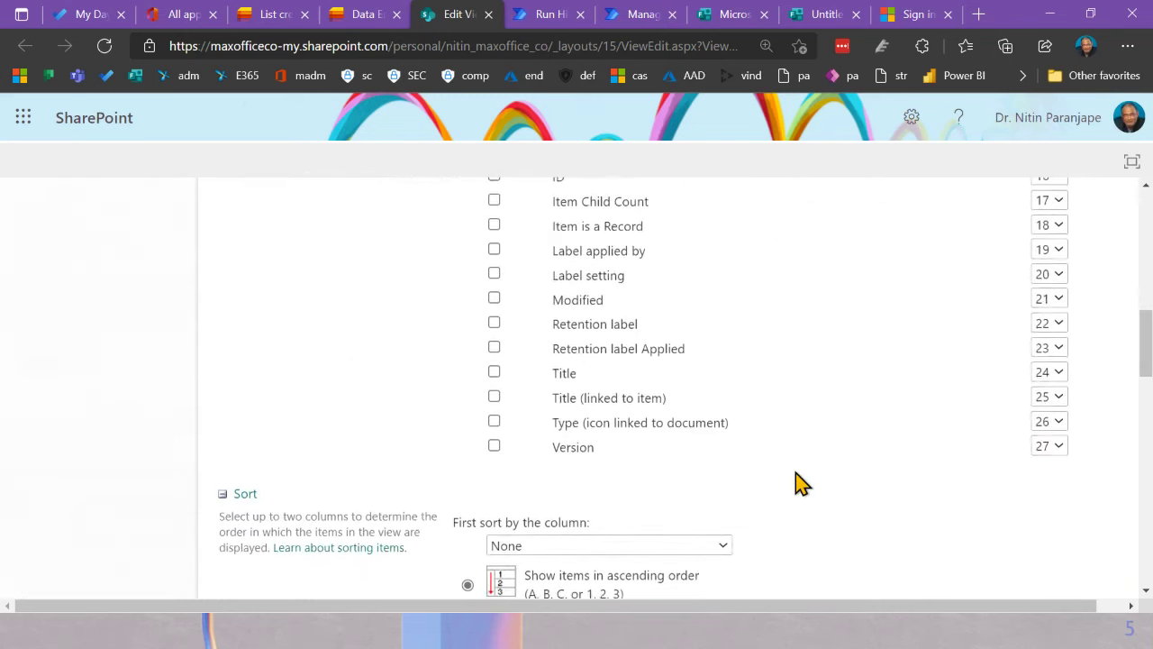
scroll(803, 484, "down", 3)
scroll(636, 379, "down", 3)
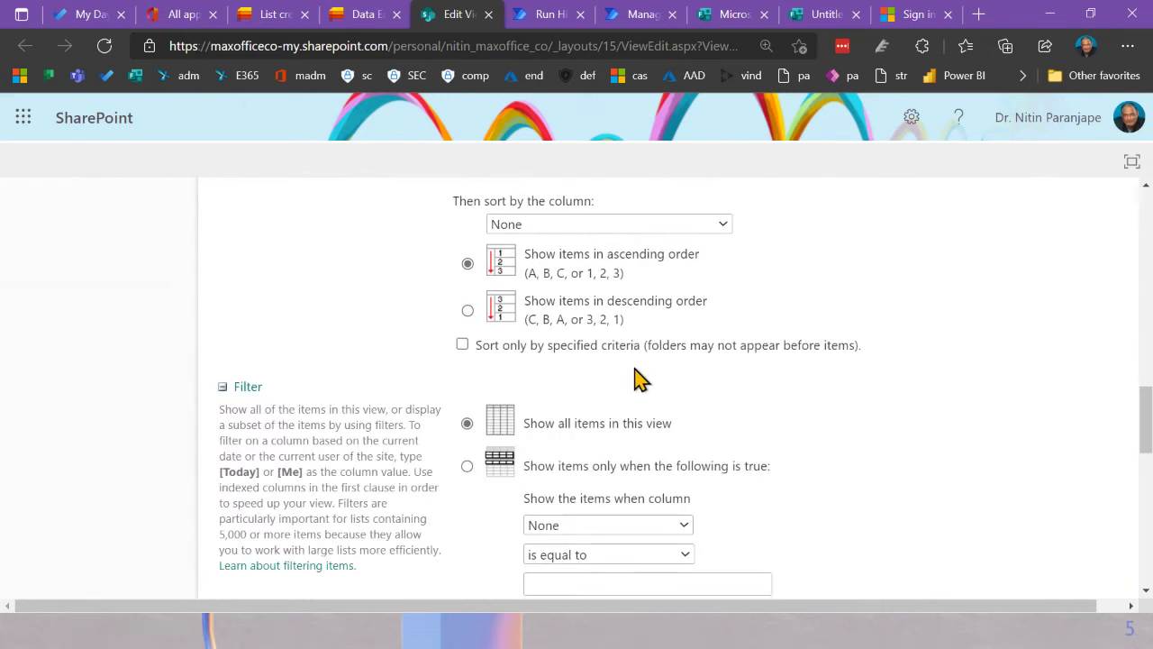
scroll(637, 377, "down", 7)
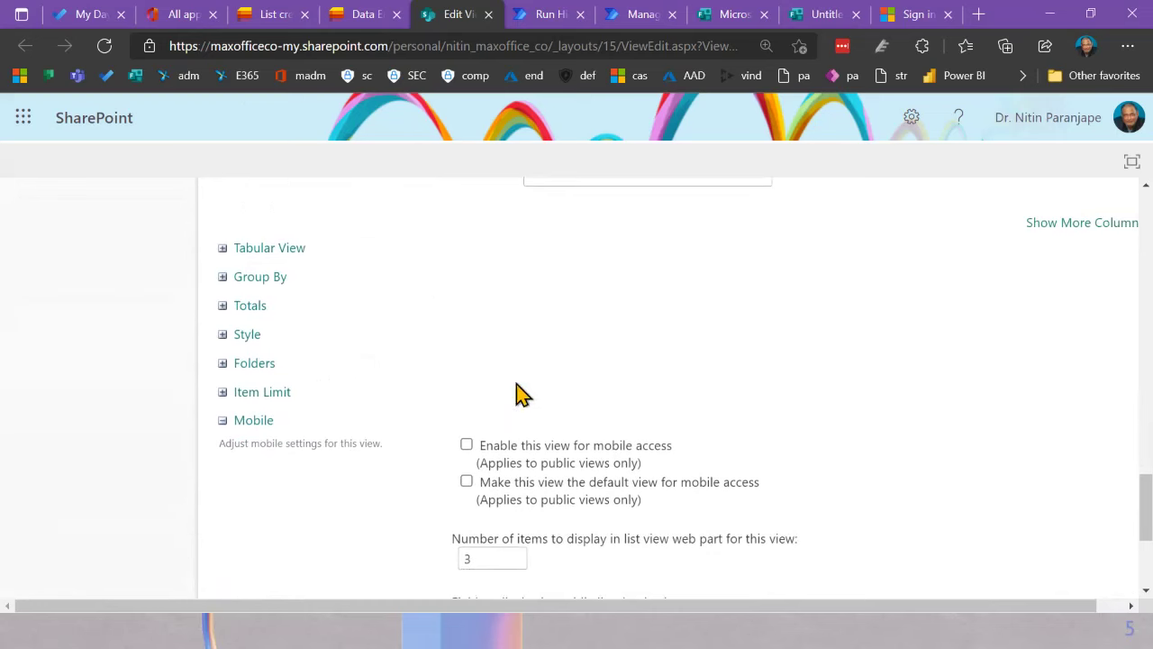
left_click(223, 278)
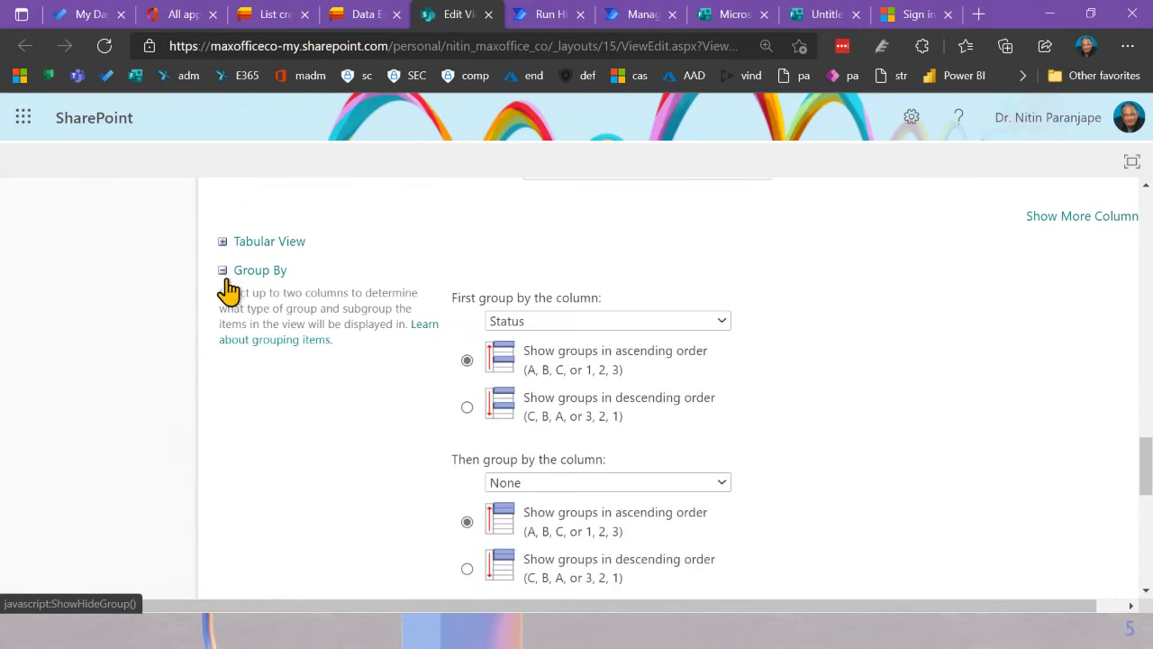
scroll(782, 373, "down", 1)
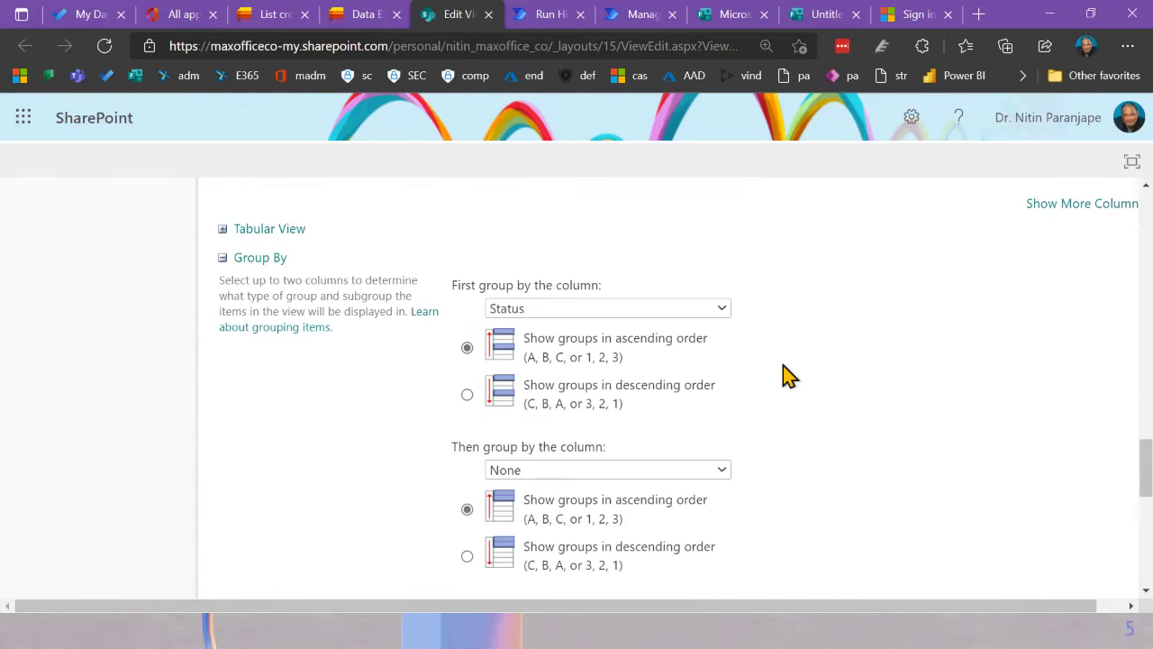
scroll(782, 373, "down", 3)
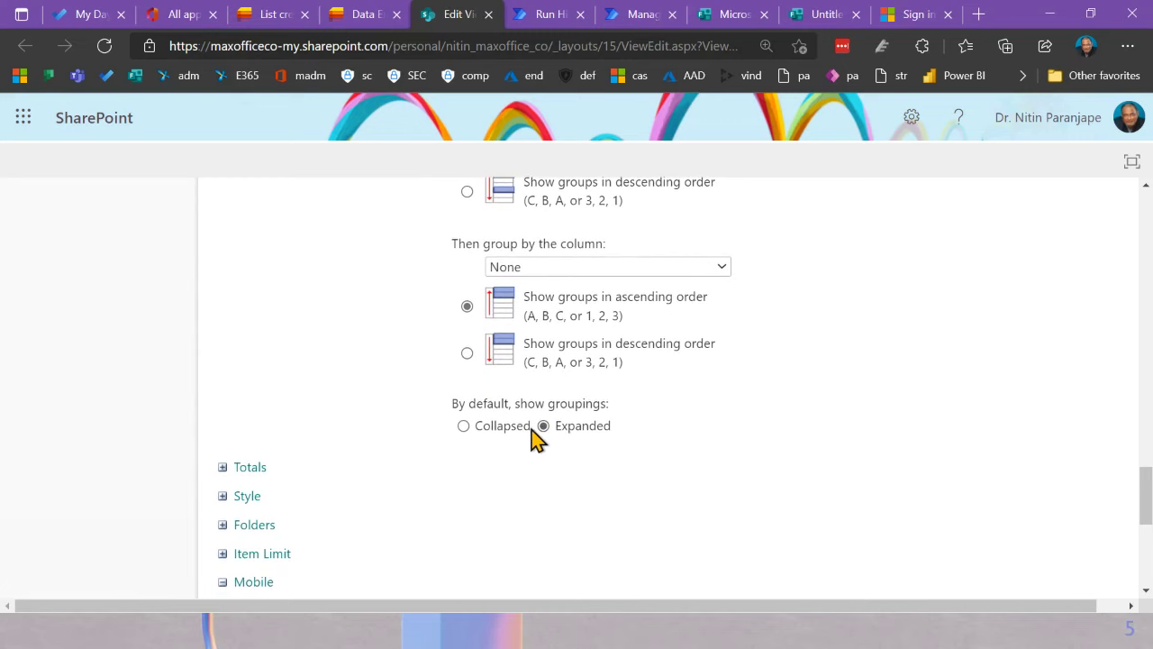
left_click(465, 427)
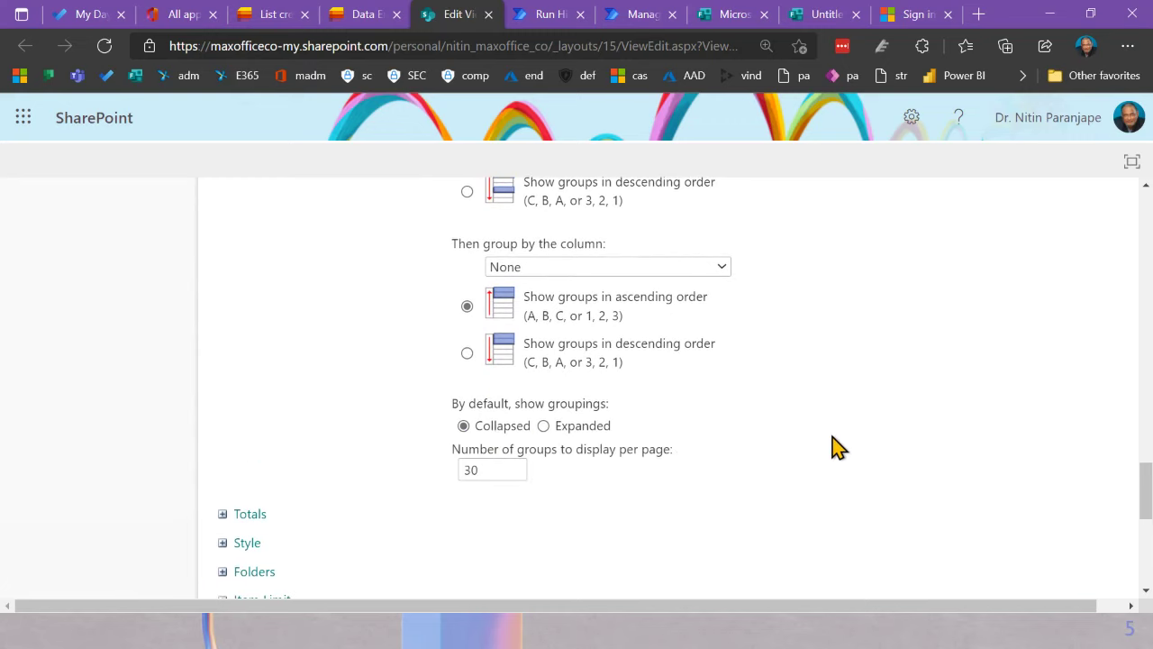
scroll(837, 448, "down", 6)
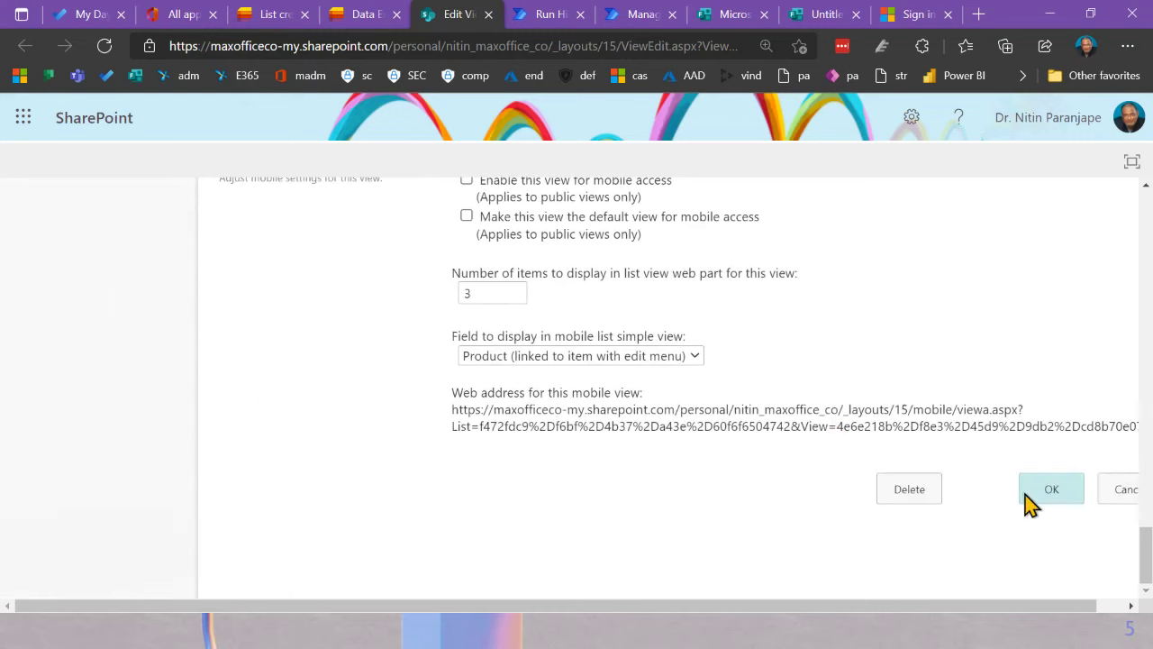
left_click(1045, 491)
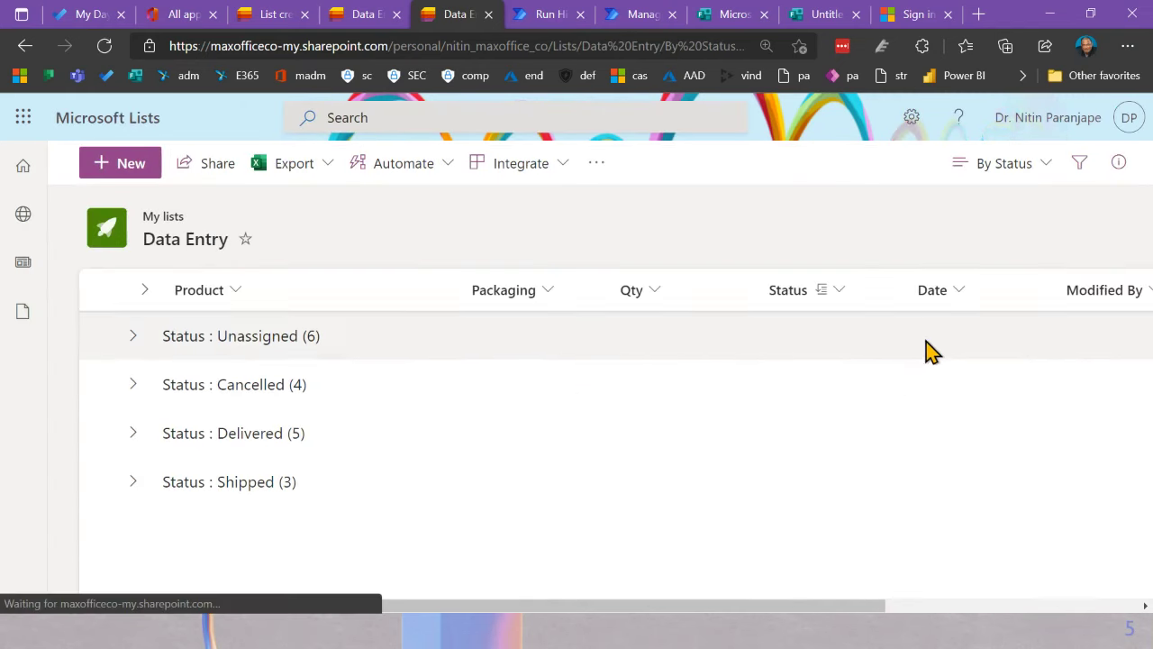
Step: Switch to the All Items view and back to By Status
left_click(986, 165)
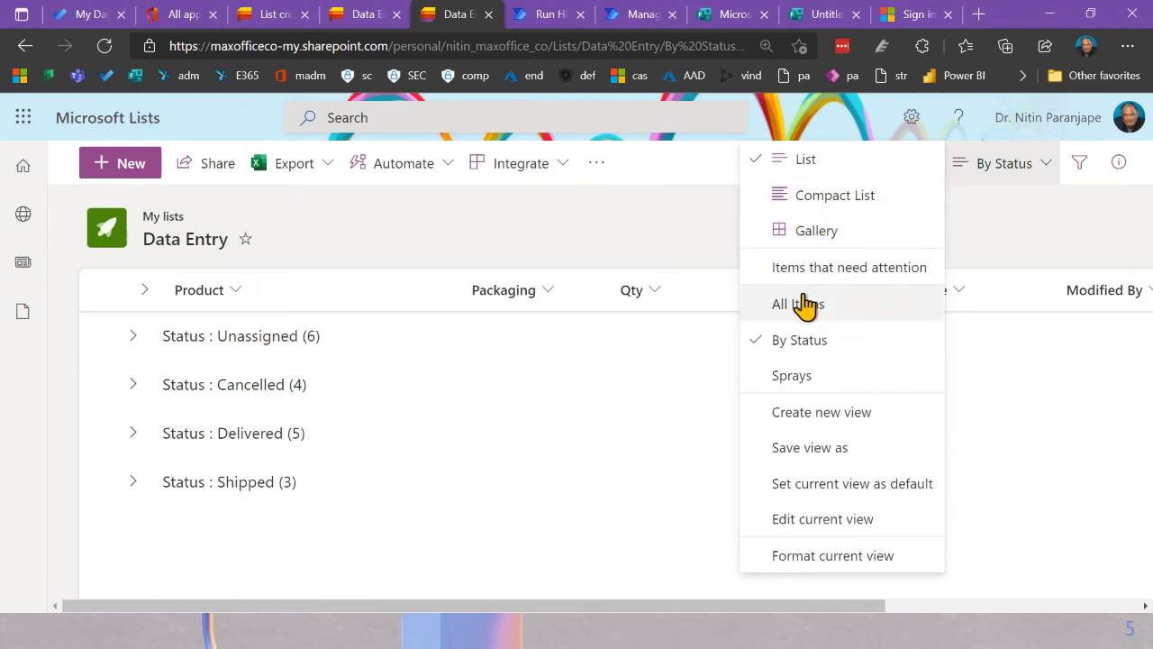
left_click(802, 304)
left_click(1018, 166)
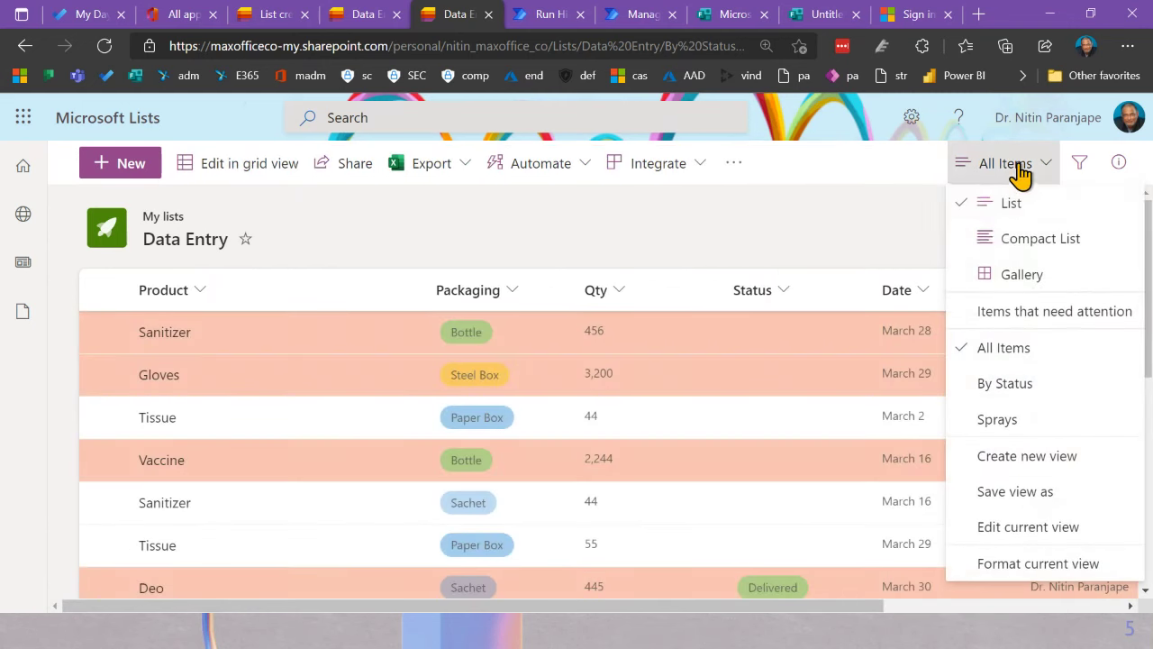
left_click(995, 384)
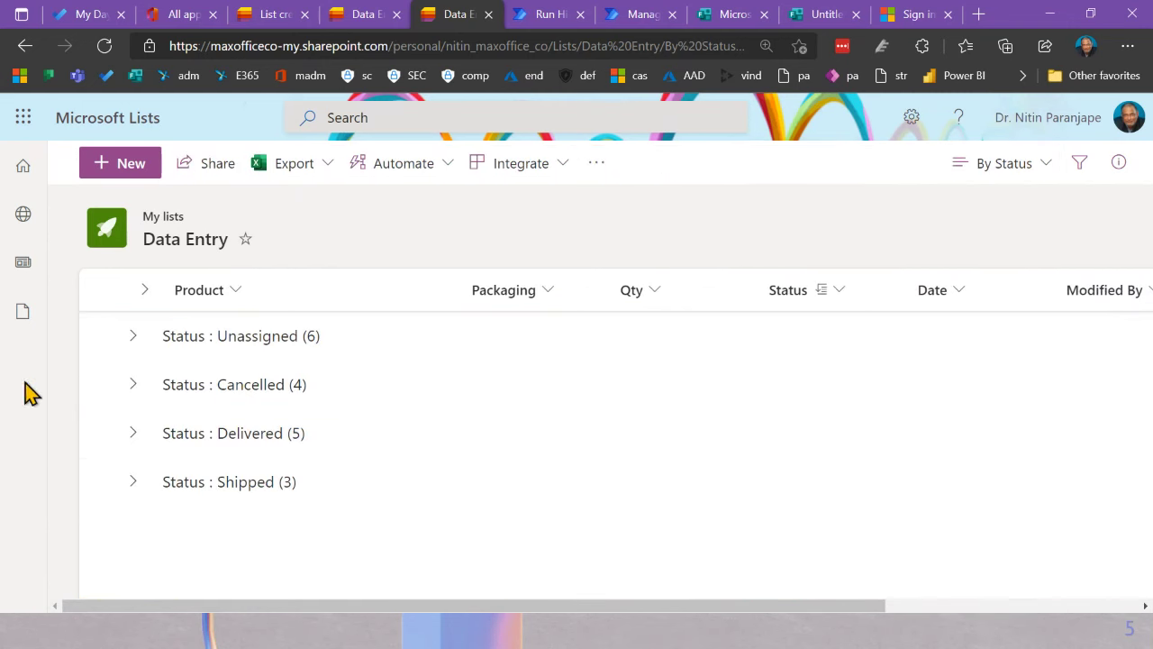
left_click(996, 168)
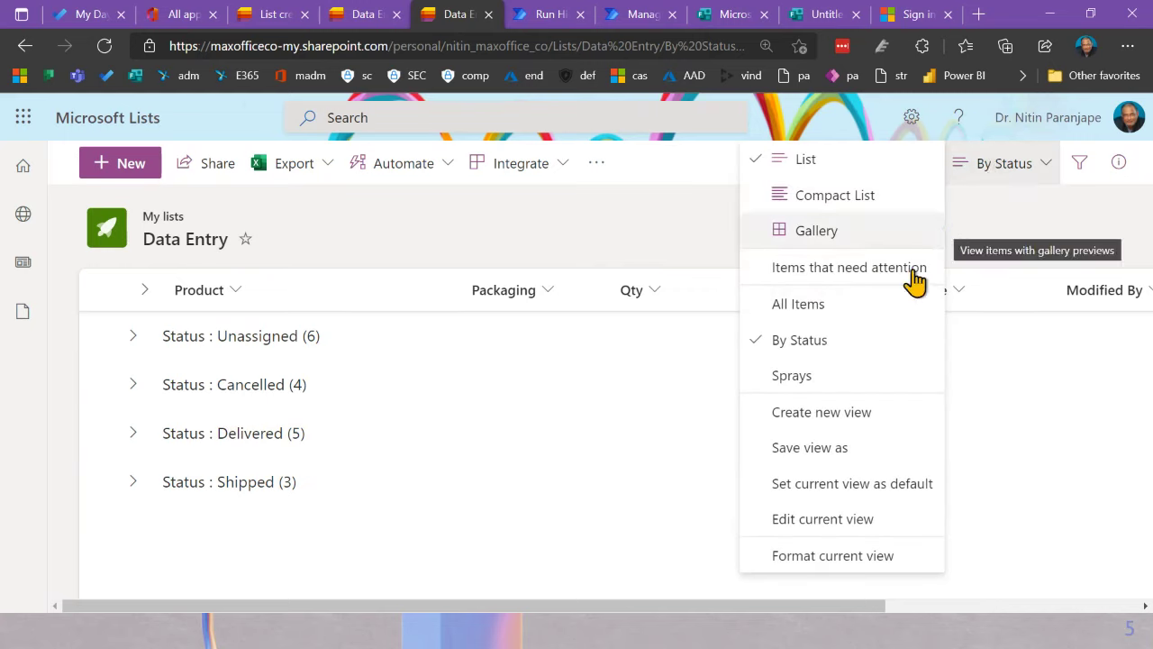
Step: Set up a new calendar view spanning Created to Date, with Title as item title
left_click(828, 423)
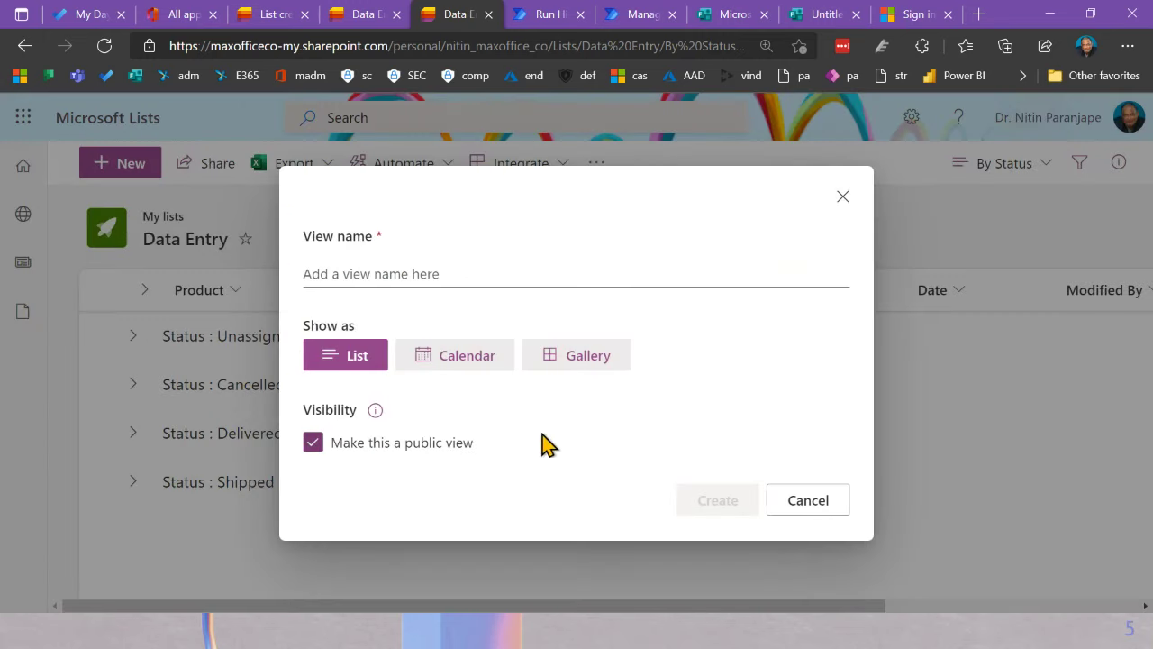
left_click(440, 361)
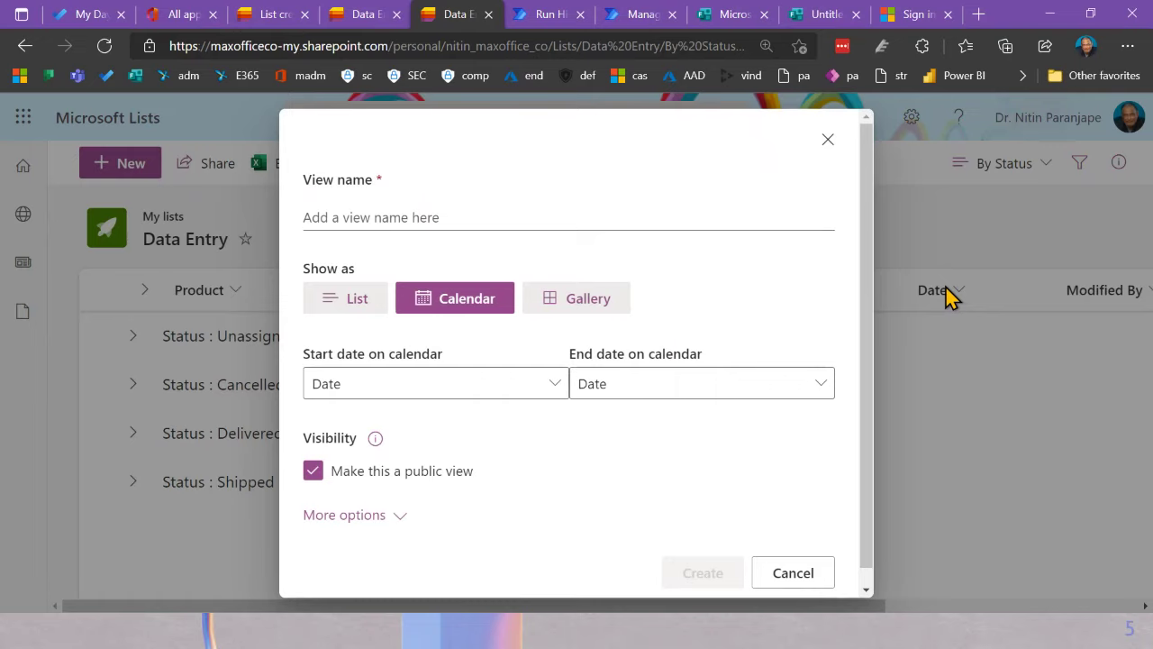
left_click(537, 390)
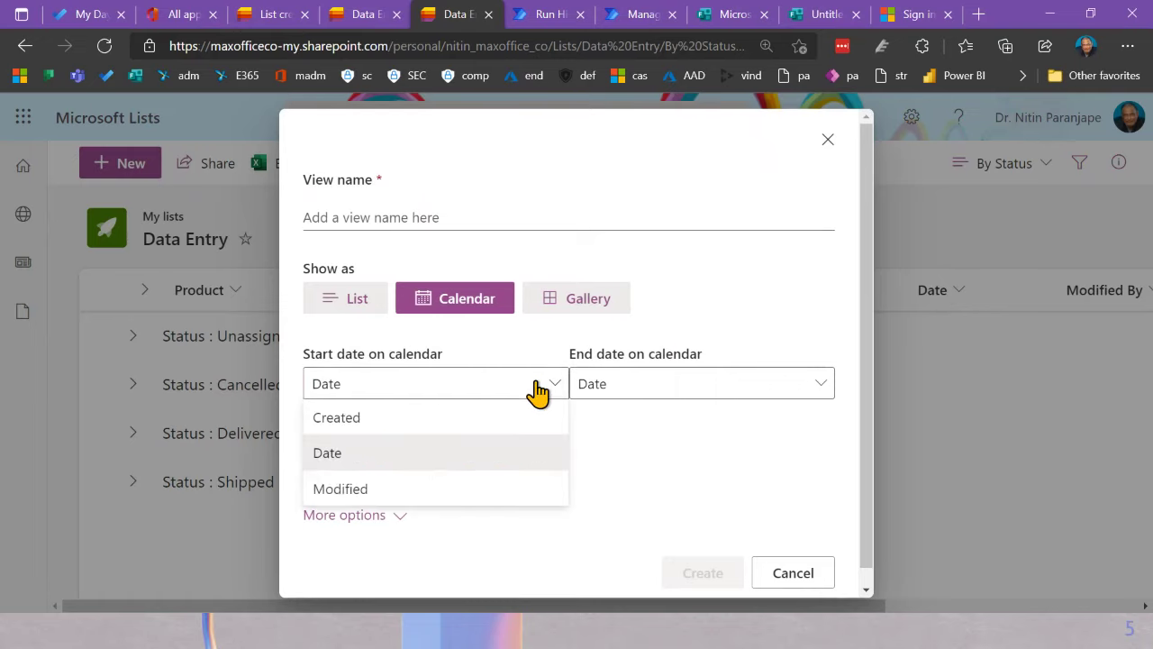
left_click(455, 417)
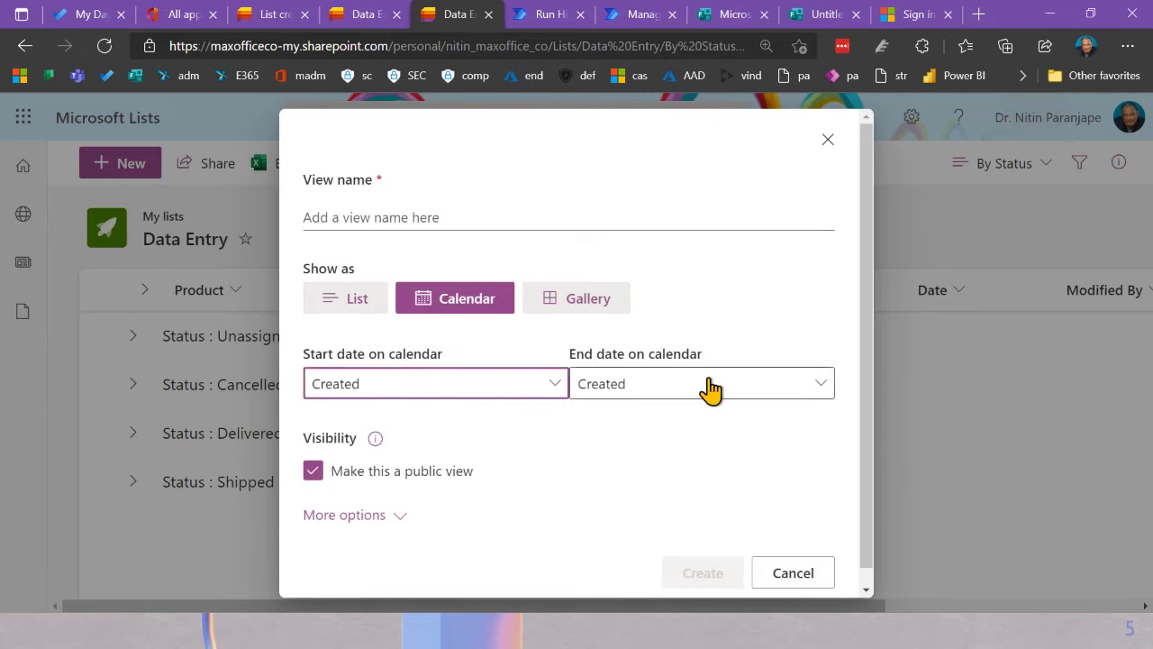
left_click(706, 386)
left_click(651, 457)
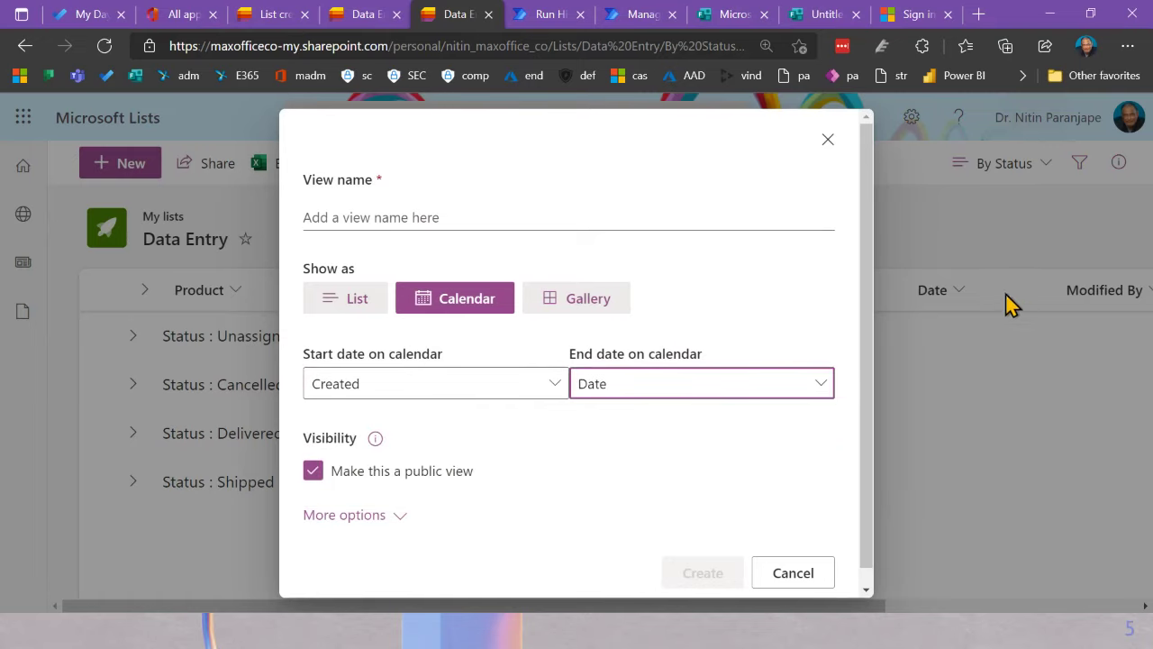
left_click(396, 518)
scroll(548, 458, "down", 1)
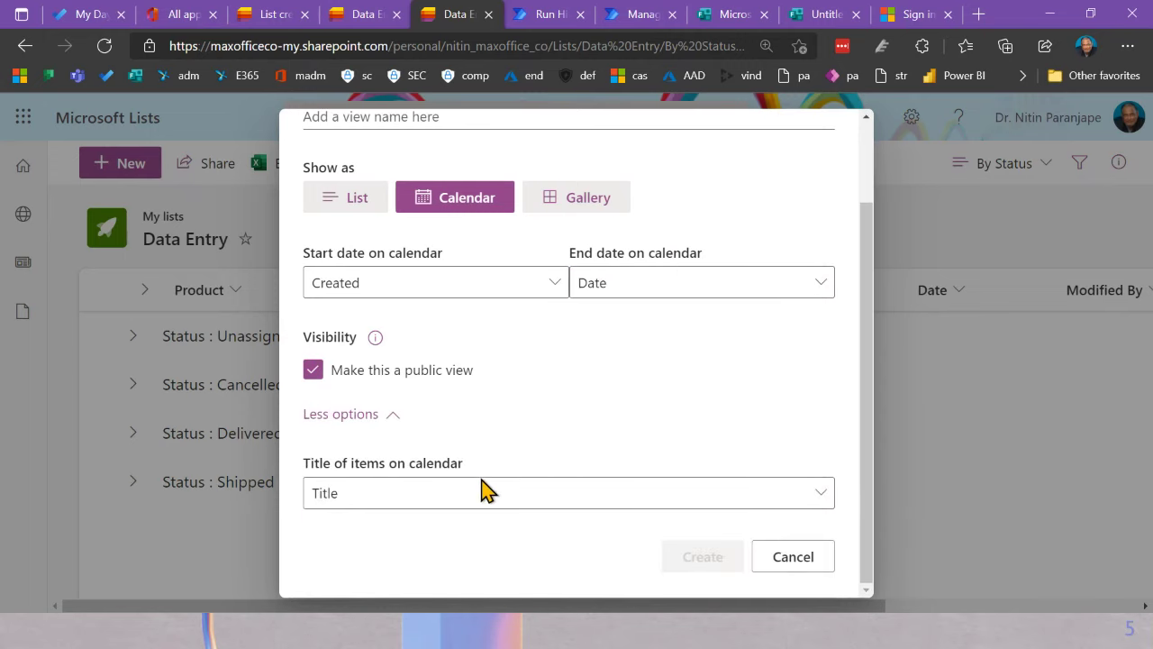
left_click(351, 500)
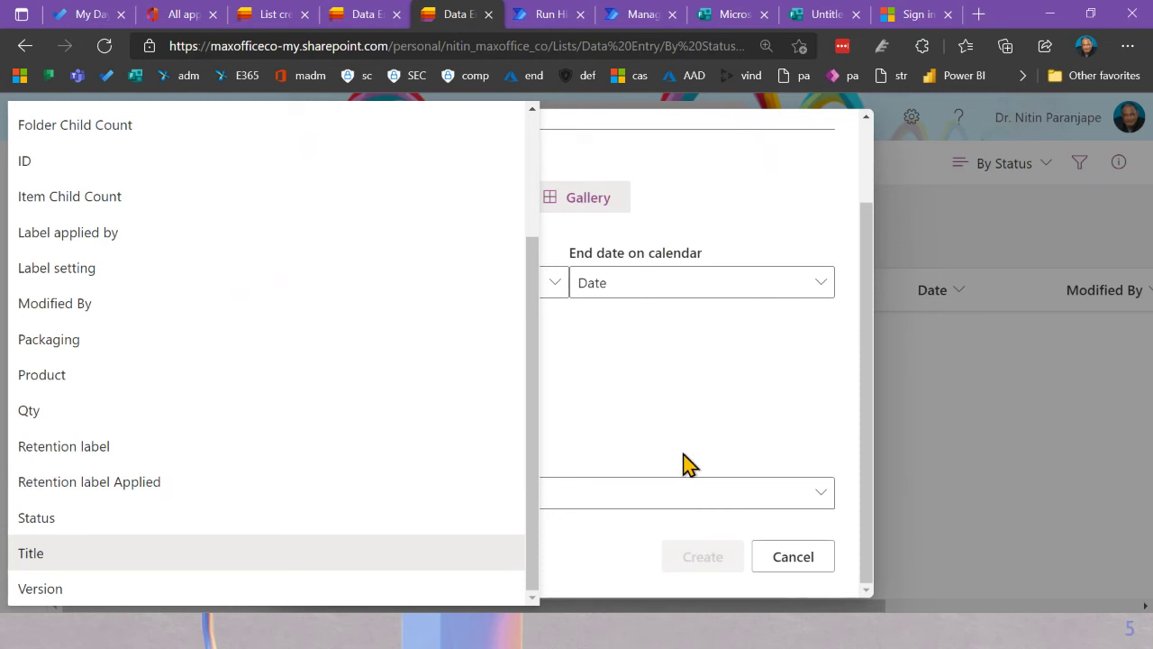
left_click(585, 485)
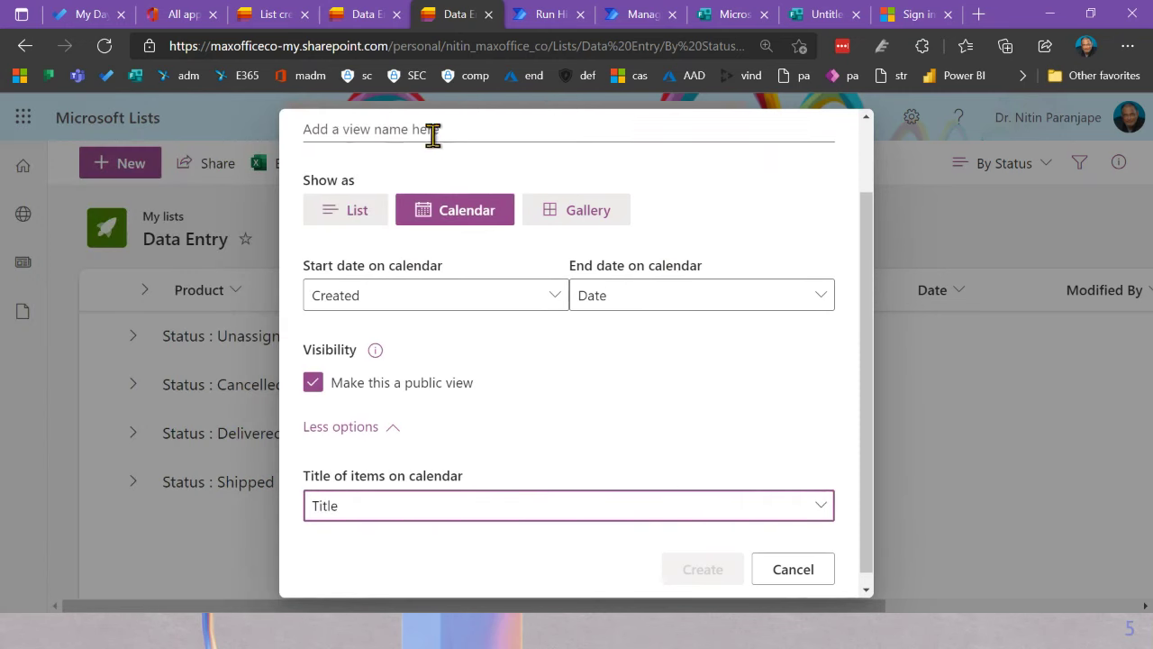
Step: Name the public calendar view Shipment Calendar and create it
scroll(433, 135, "up", 2)
left_click(431, 189)
type("Ca")
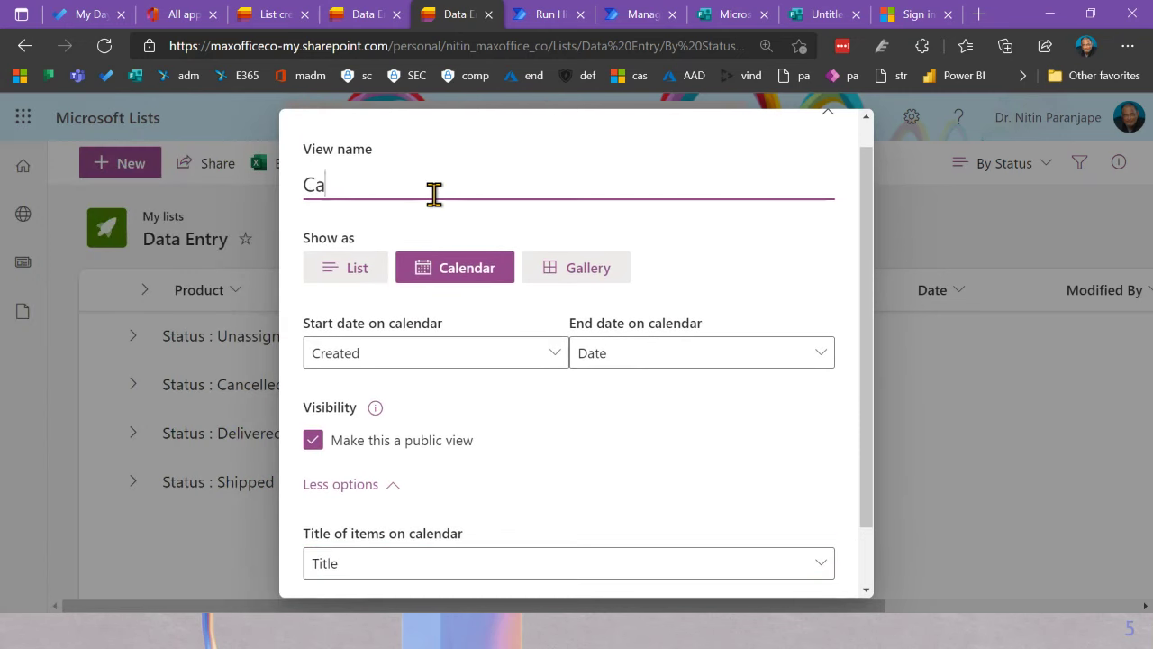
type("lendar ")
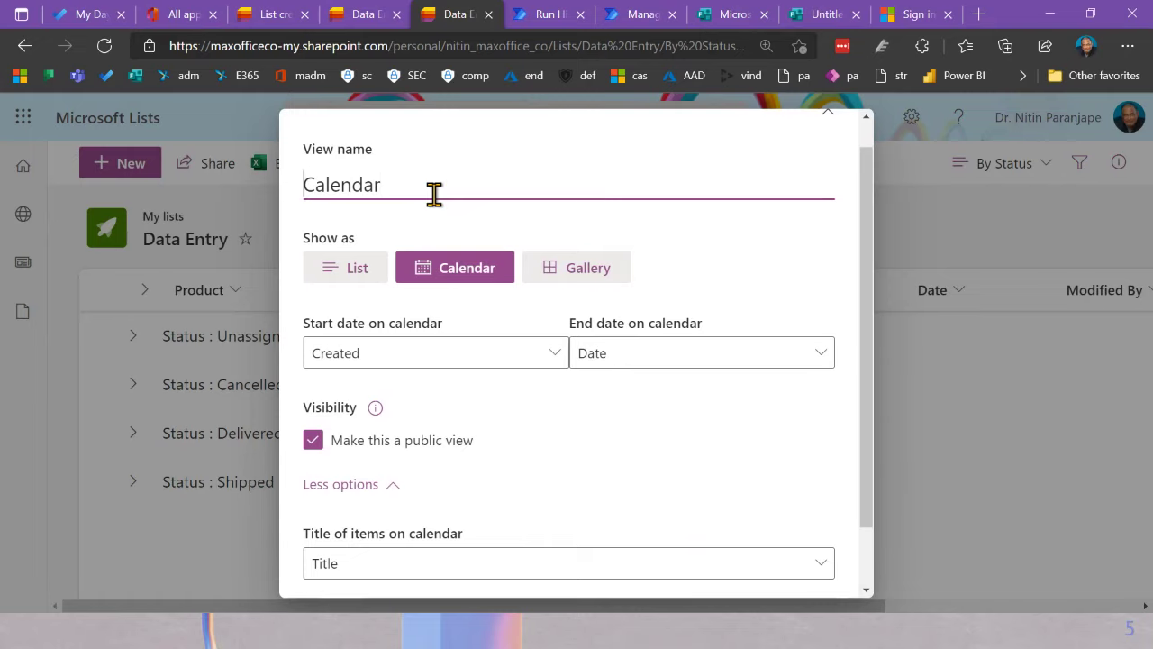
type("Shipment")
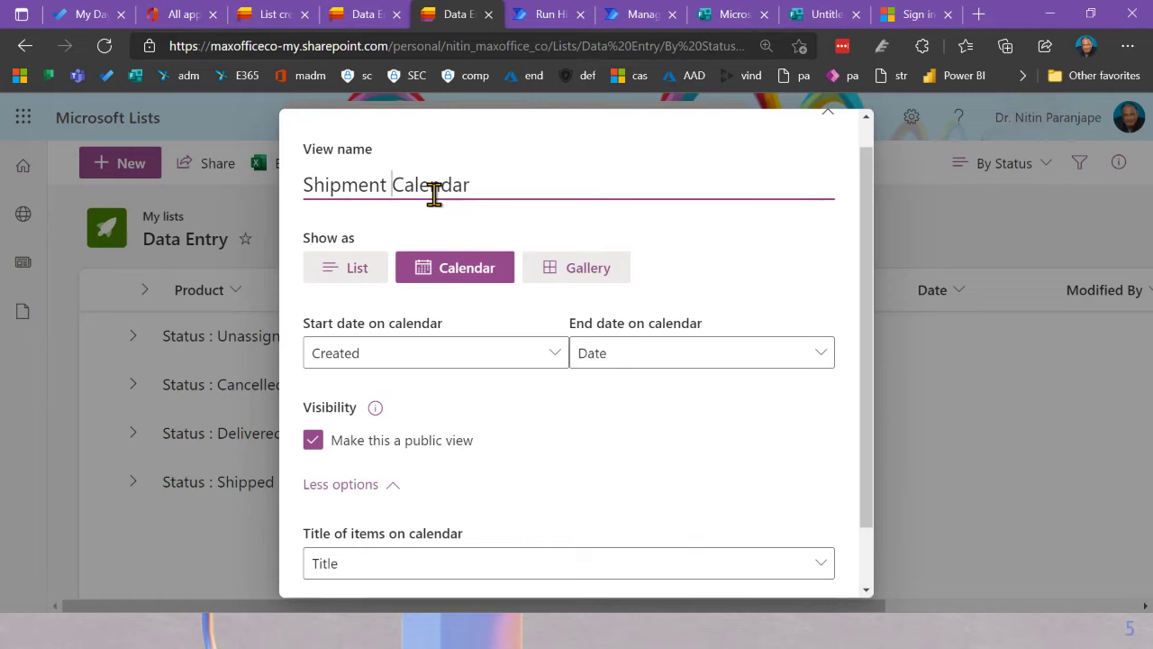
scroll(710, 452, "down", 2)
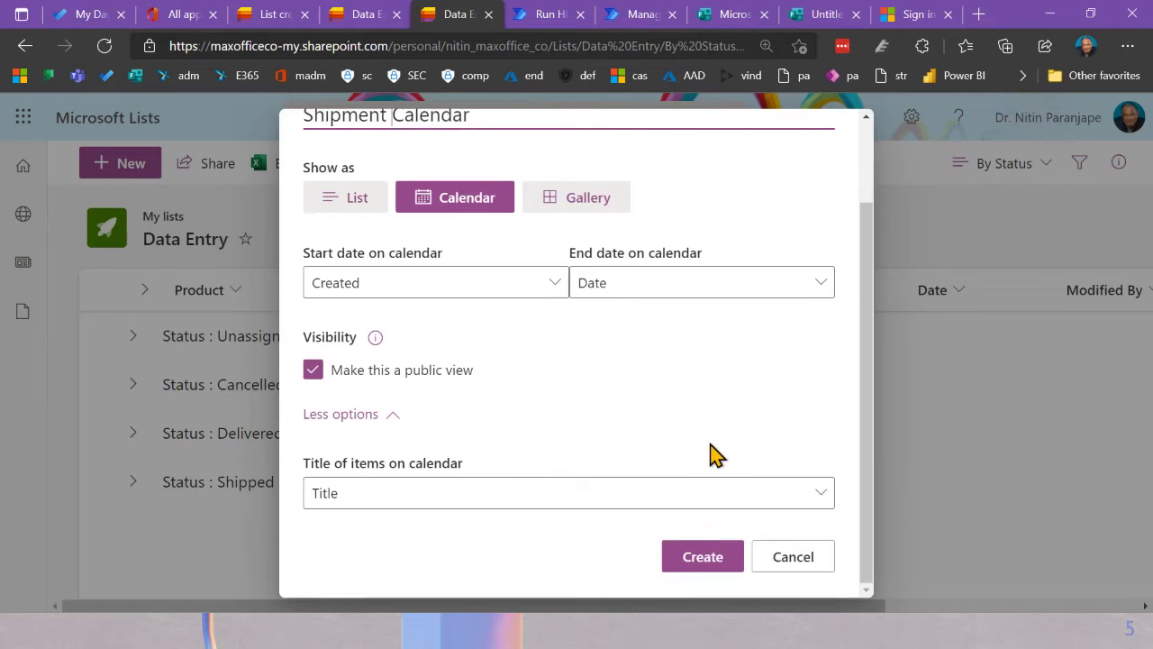
left_click(712, 555)
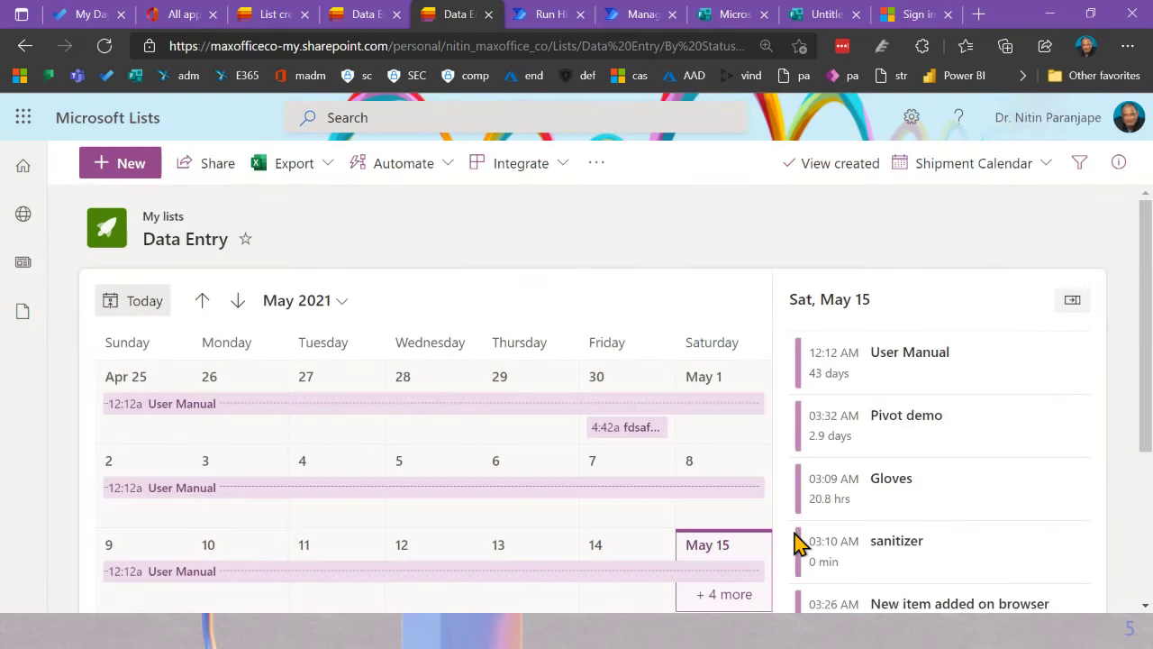
Step: Scroll through the May 2021 Shipment Calendar, then bring up the views dropdown
scroll(461, 490, "down", 3)
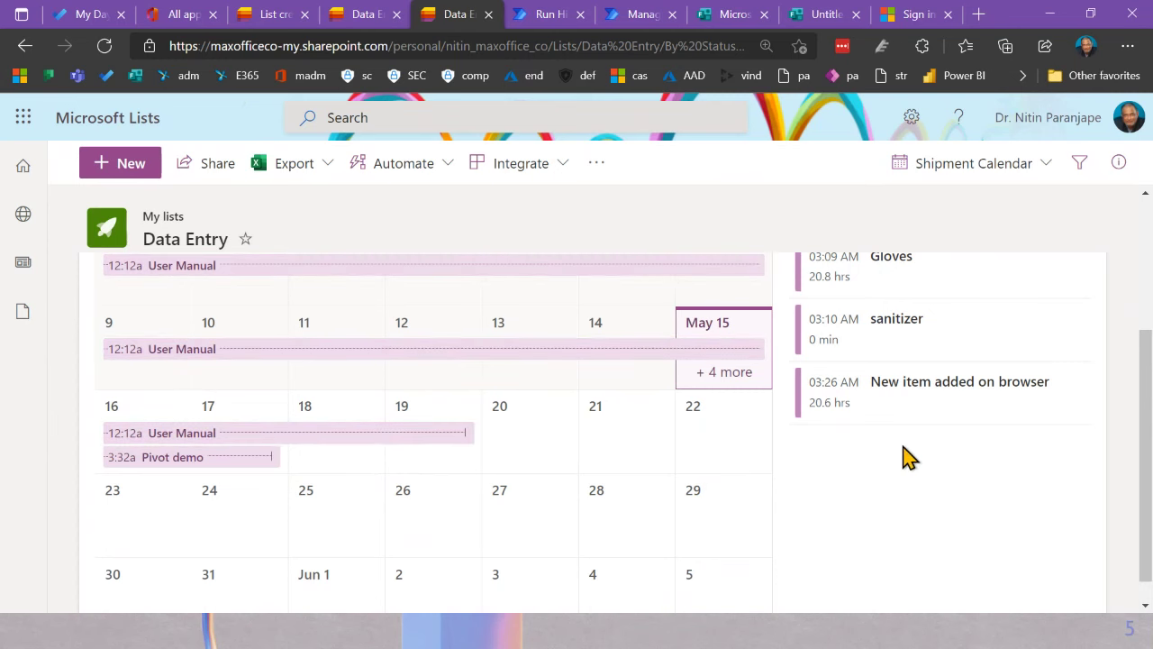
scroll(897, 464, "up", 3)
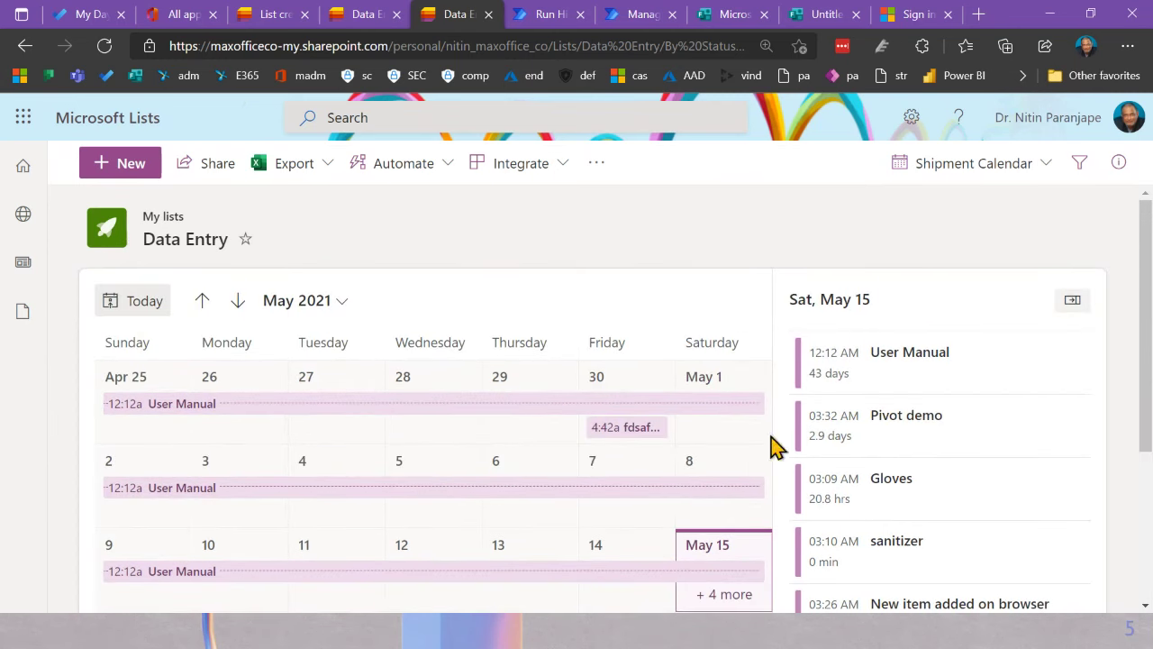
left_click(1010, 168)
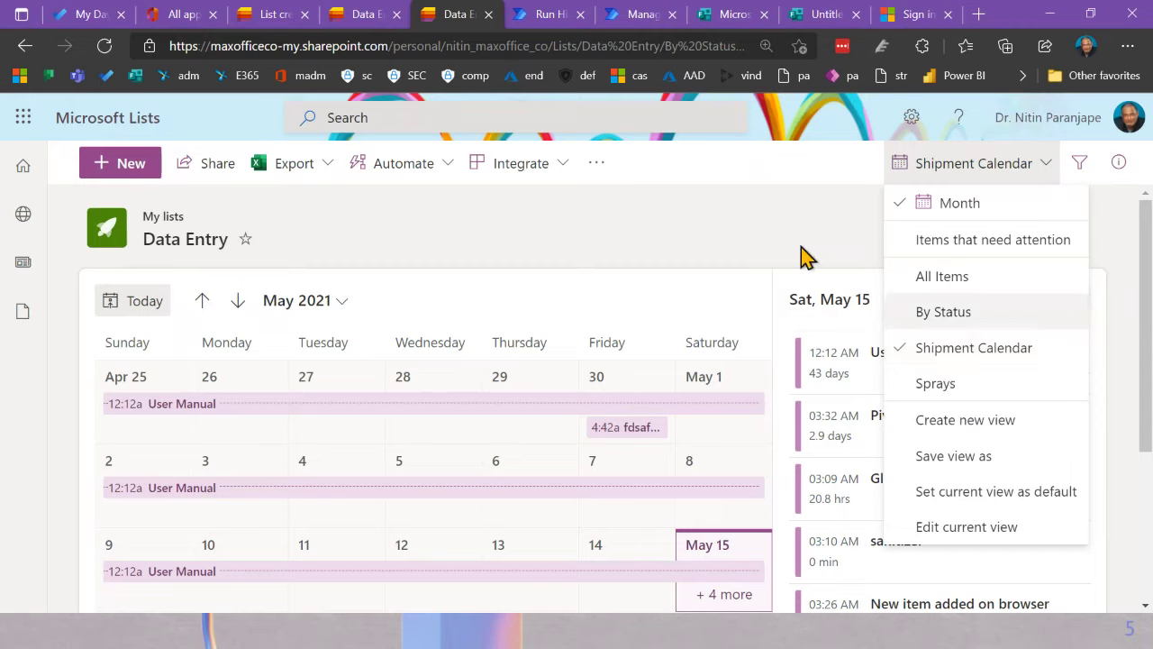
Step: Close the views menu and switch Data Entry from Shipment Calendar to the All Items view
left_click(651, 236)
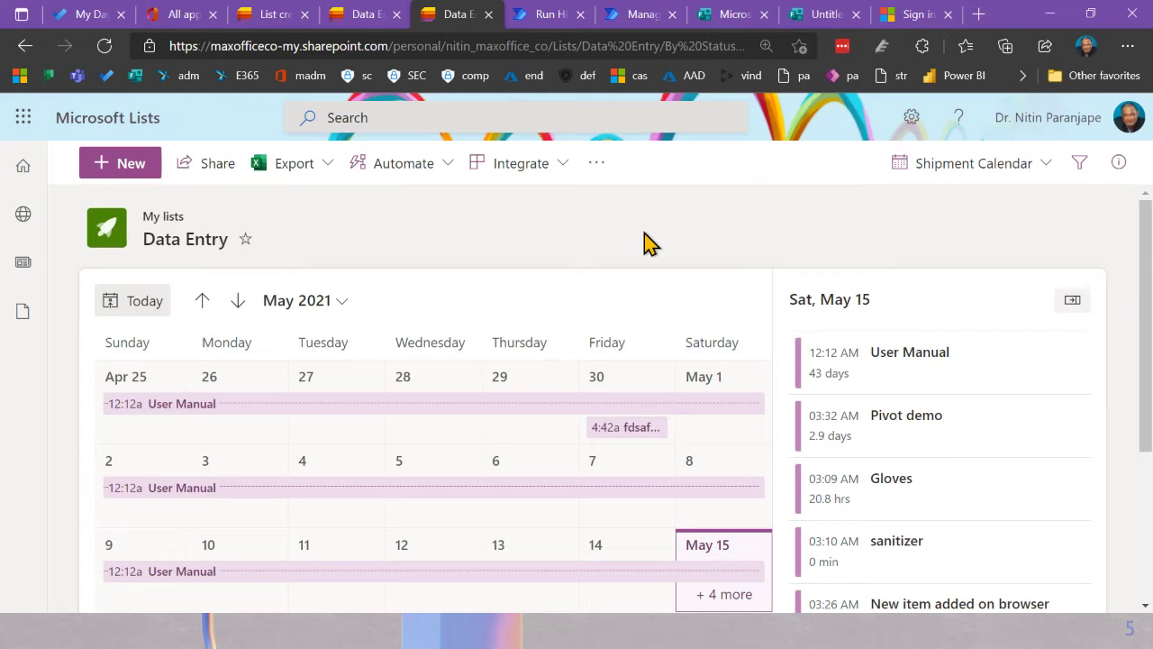
left_click(989, 169)
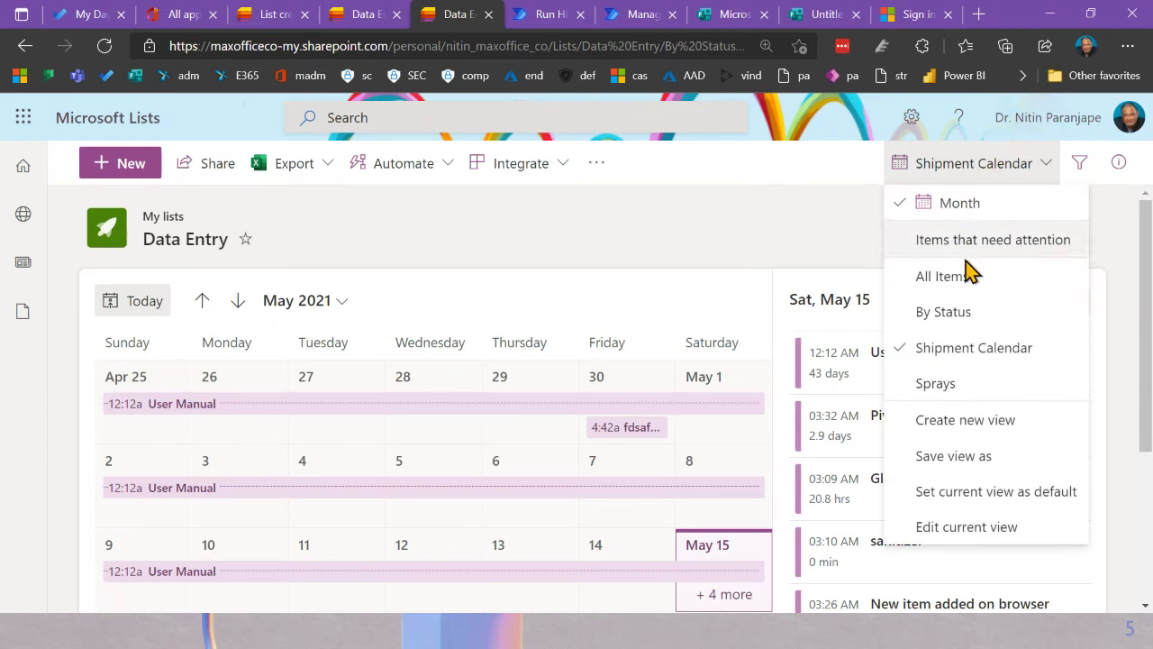
left_click(967, 277)
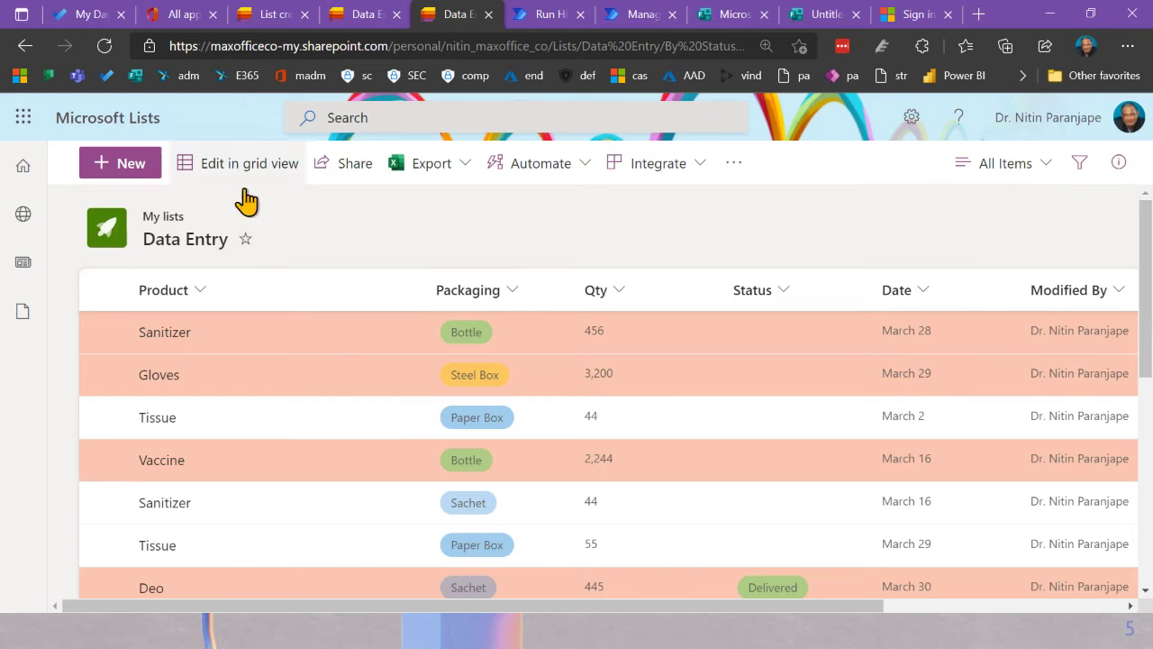
Step: Check the list's Settings pane, close it, and bring the Excel PivotTable workbook forward
left_click(911, 124)
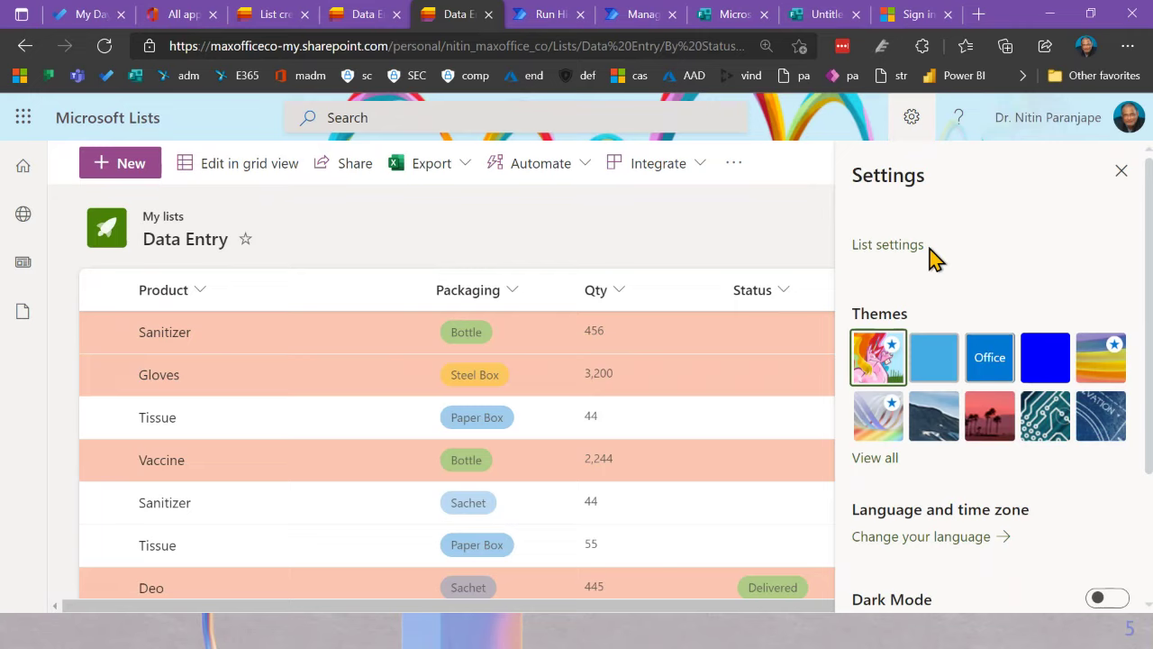
left_click(1121, 171)
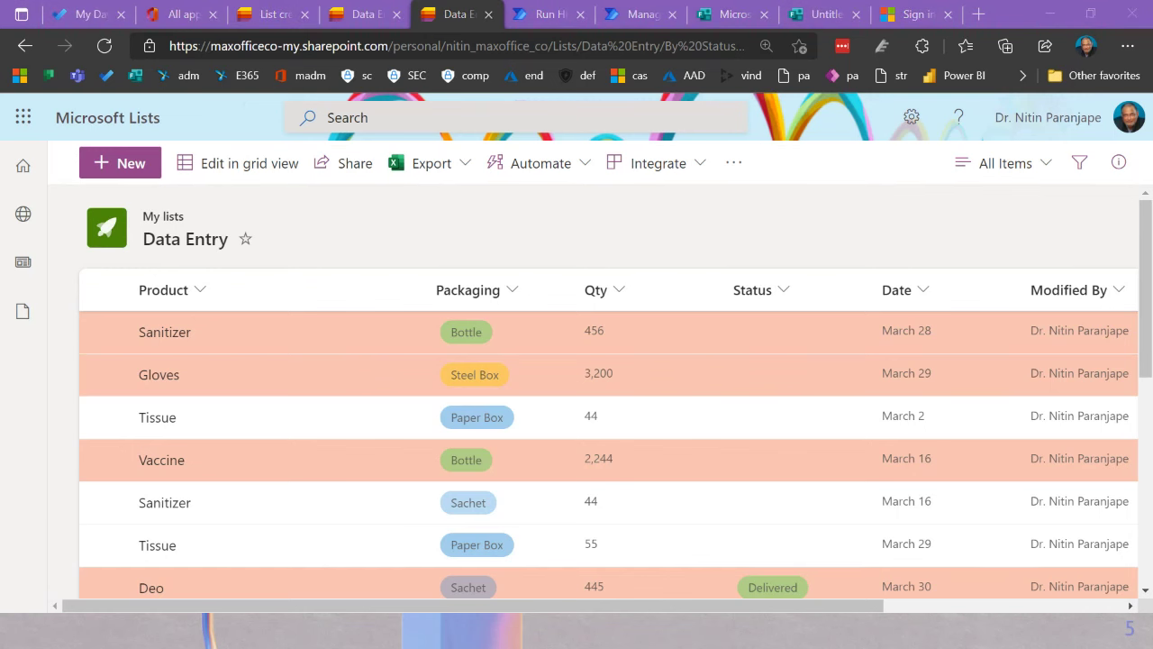
key("alt+Tab")
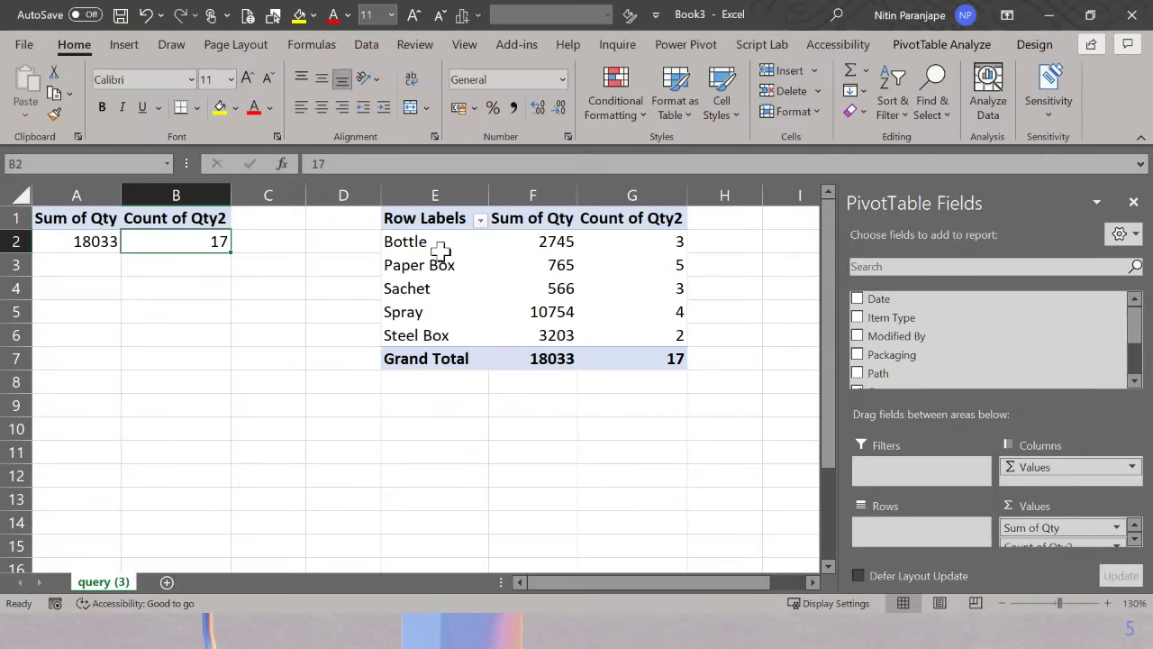
Step: Review the Bottle row, Count of Qty2 summarize options and Spray total 10754, then minimize Excel
left_click(442, 243)
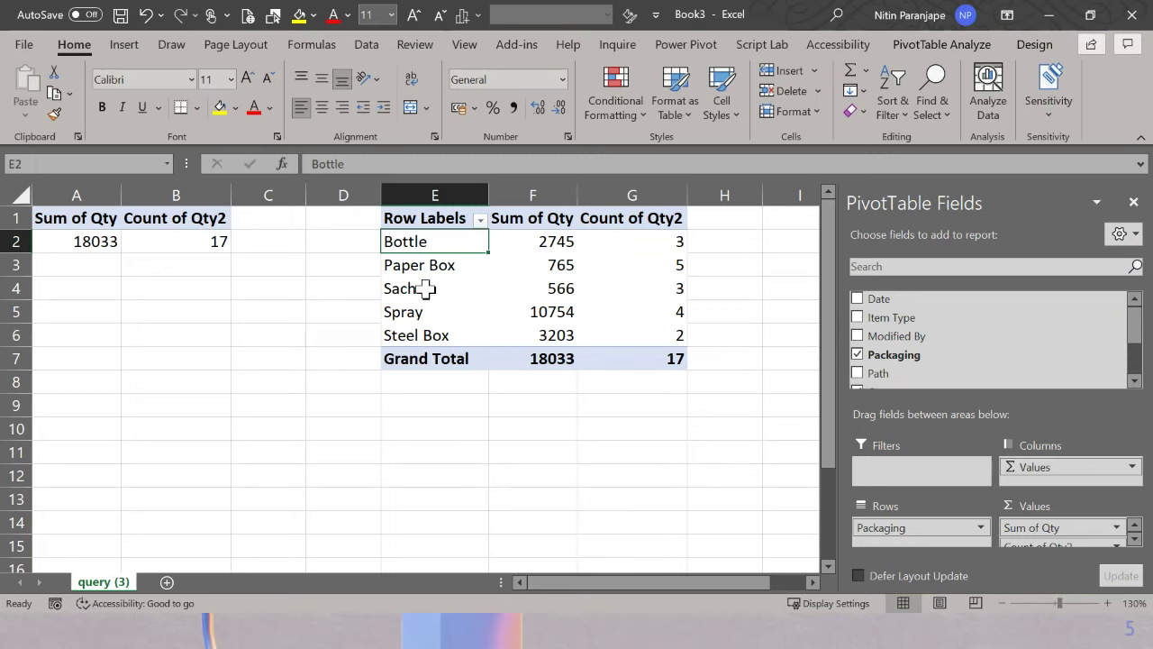
right_click(659, 261)
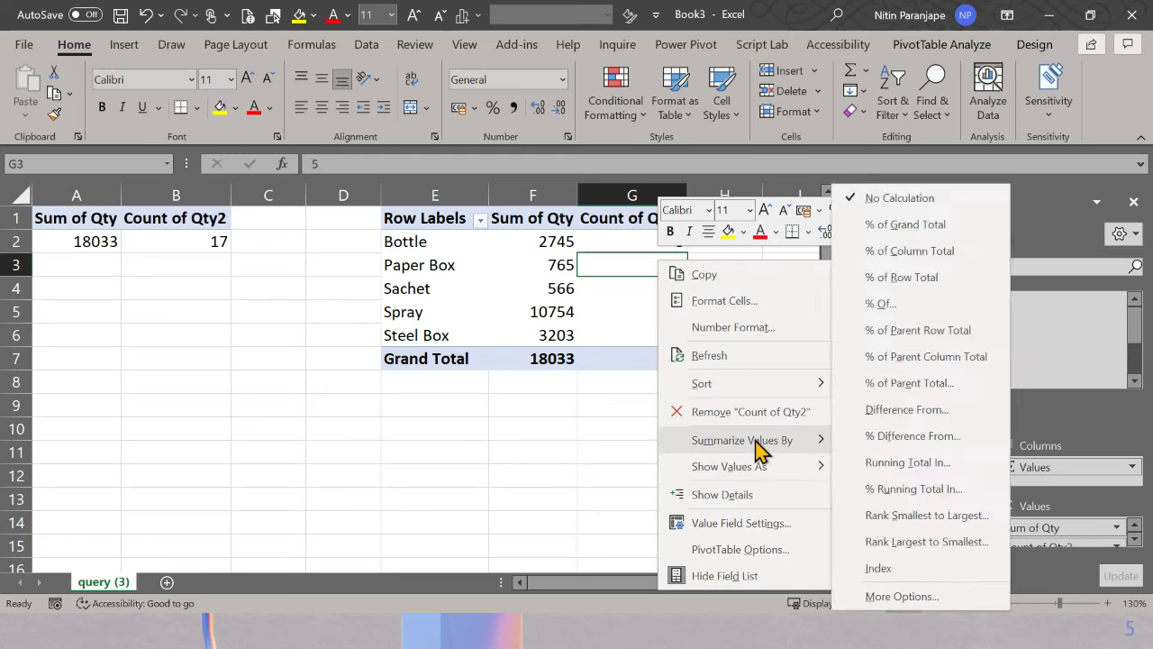
mouse_move(755, 442)
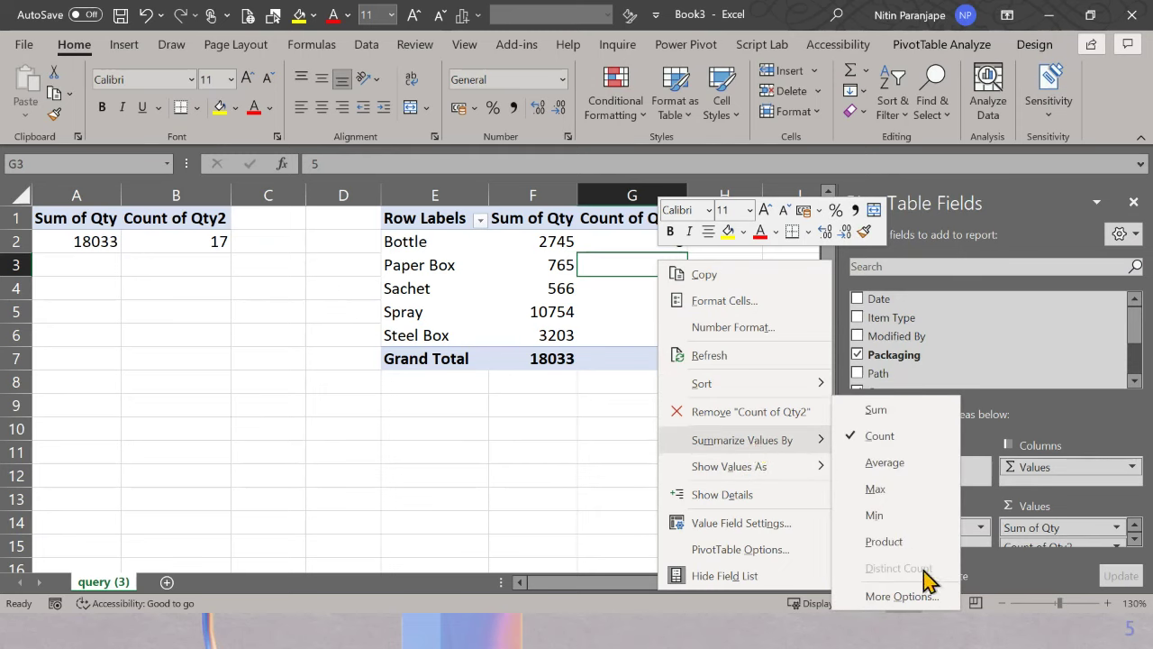
left_click(501, 302)
mouse_move(506, 294)
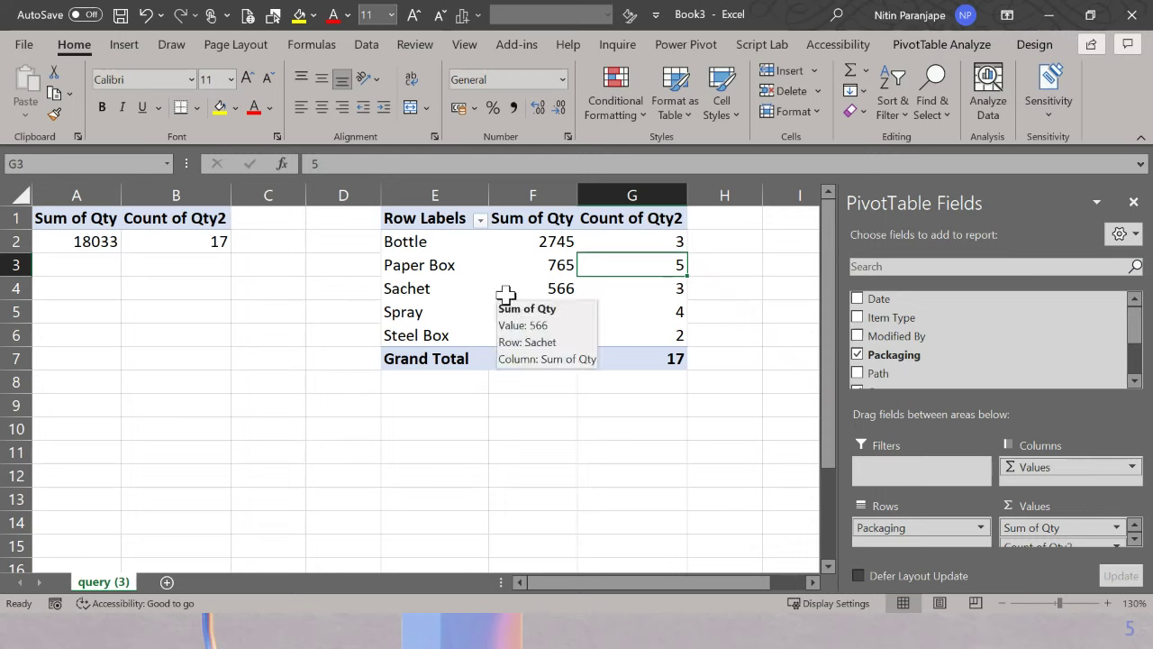
left_click(532, 310)
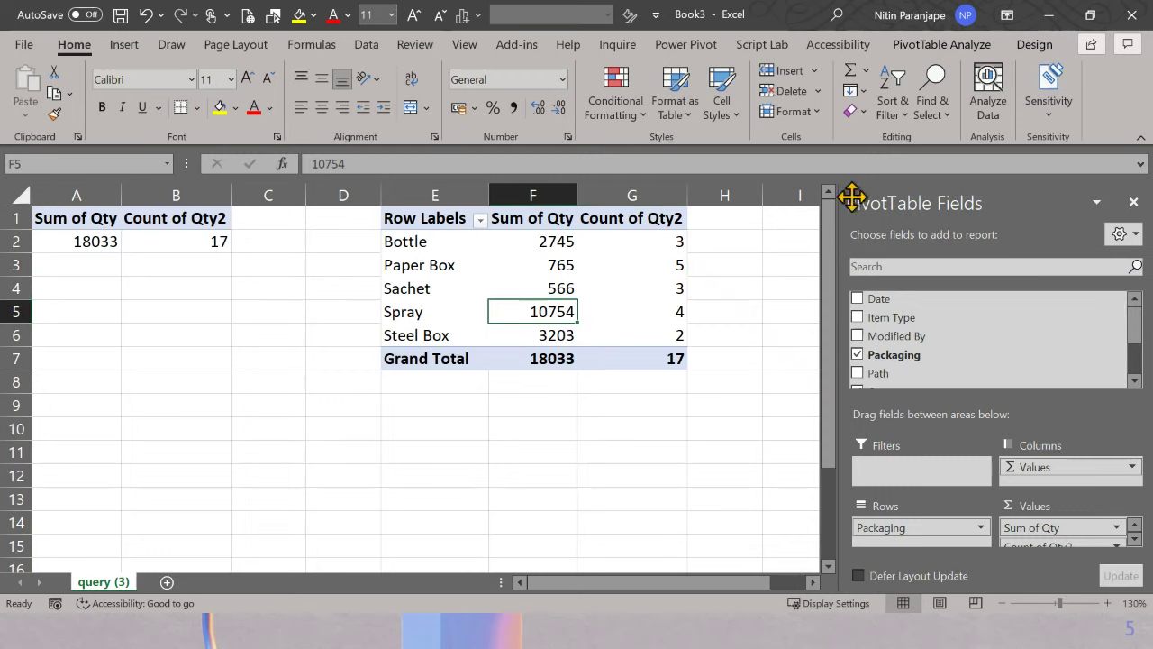
left_click(1049, 15)
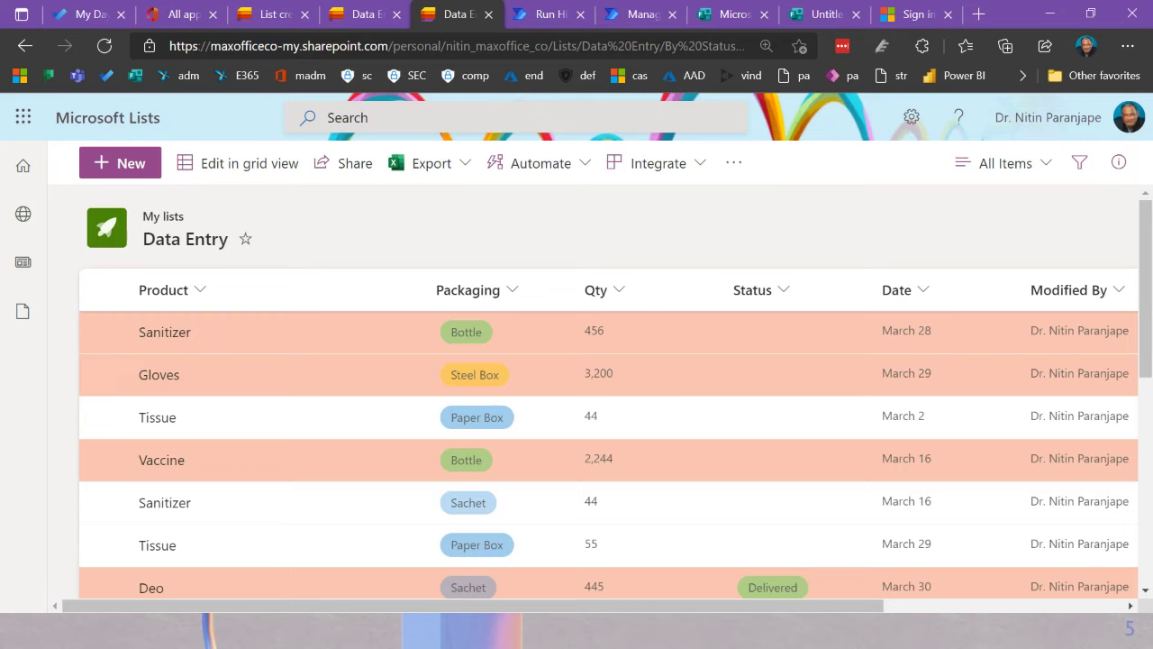
left_click(743, 172)
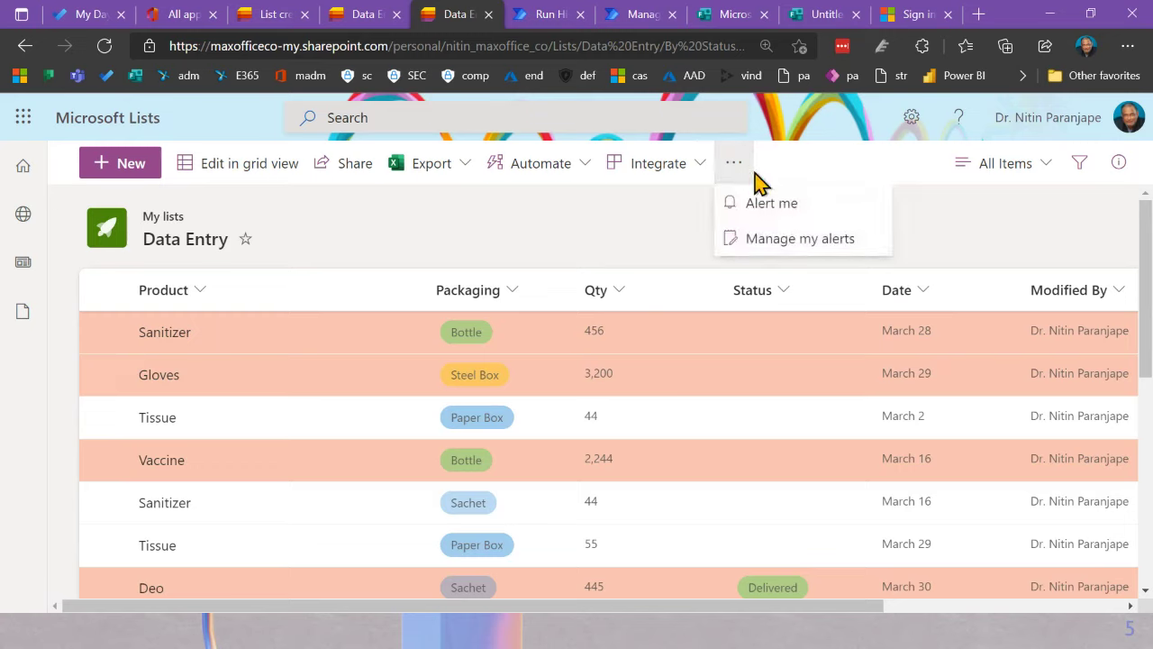
left_click(933, 225)
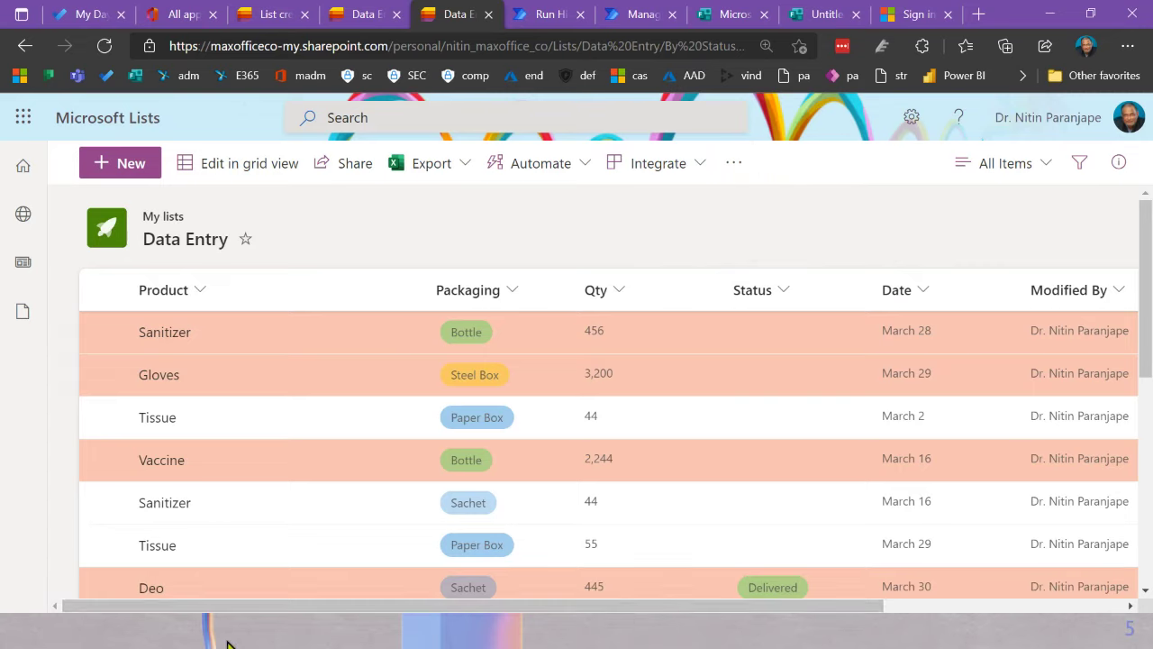
Step: Select the first Sanitizer, Tissue and second Sanitizer rows, enter grid view, then switch to Excel
left_click(102, 331)
left_click(103, 416)
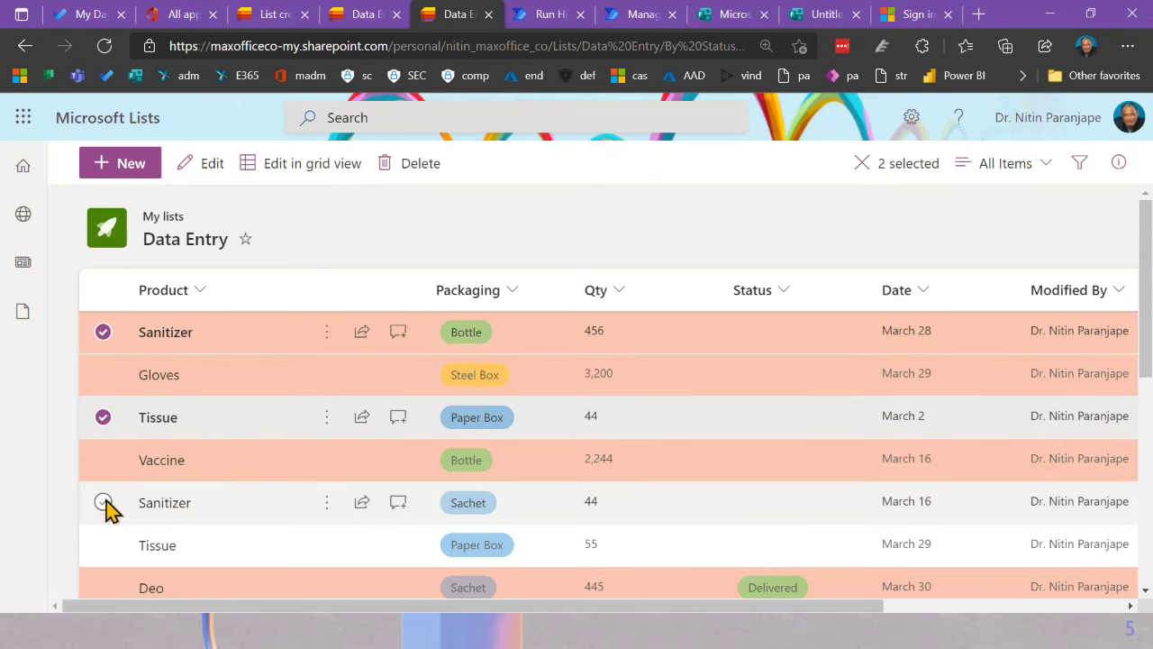
left_click(105, 505)
left_click(342, 174)
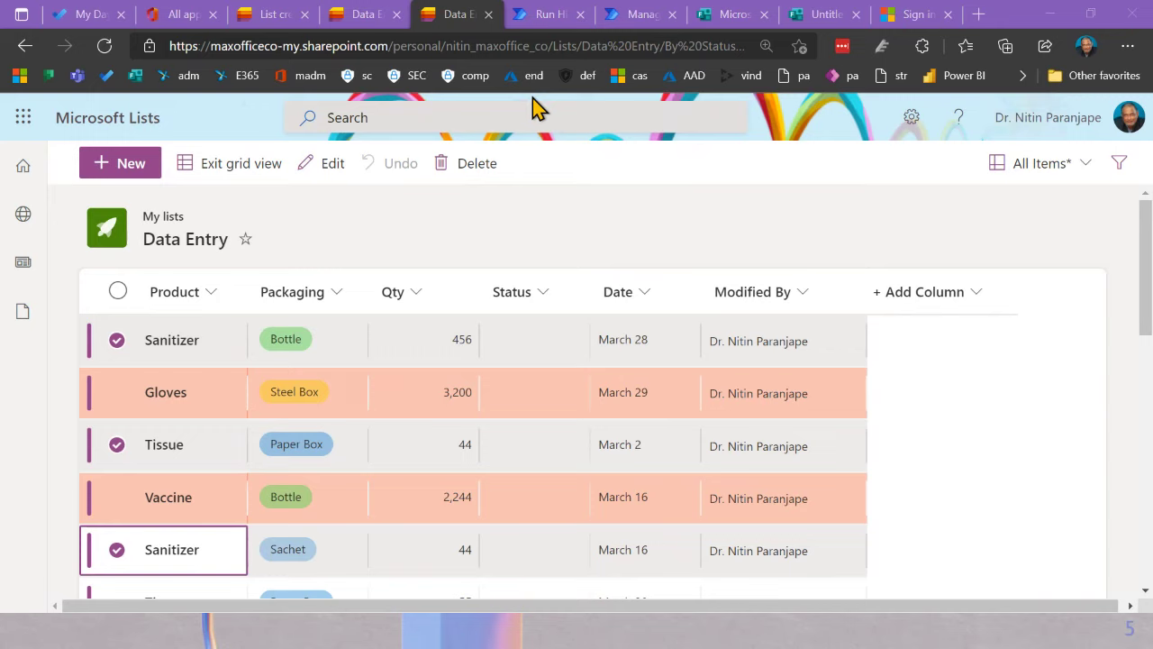
key("alt+Tab")
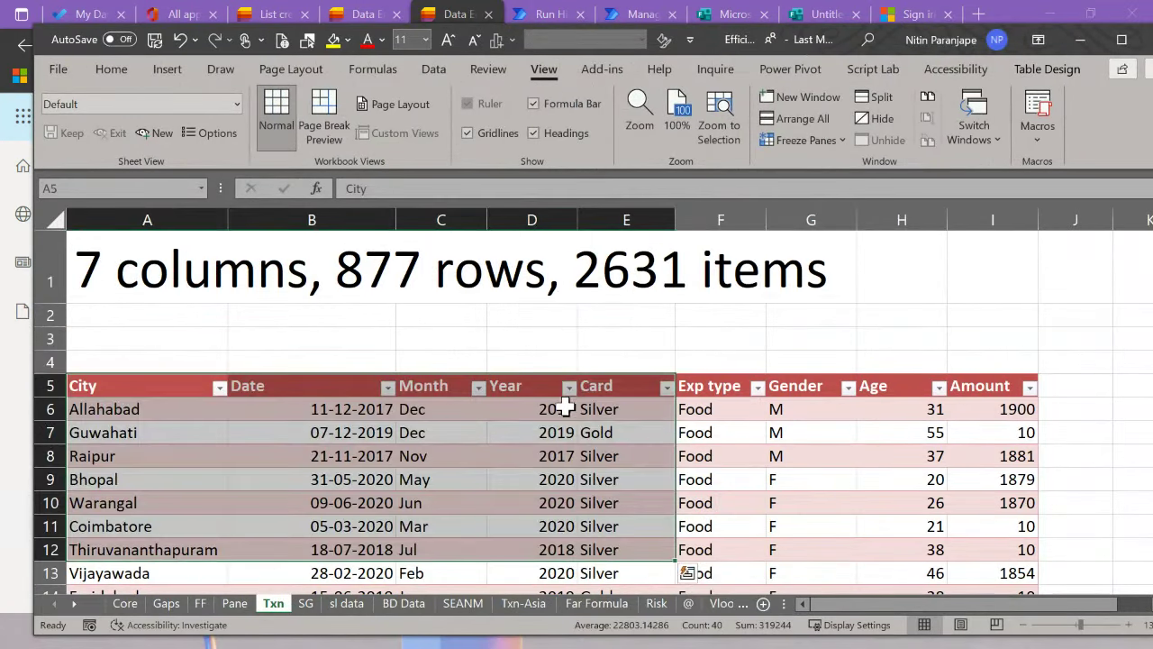
Step: Enter Age 22 at once into H6, H8, H9 and H10 (Allahabad, Raipur, Bhopal, Warangal)
left_click(564, 407)
left_click(893, 413)
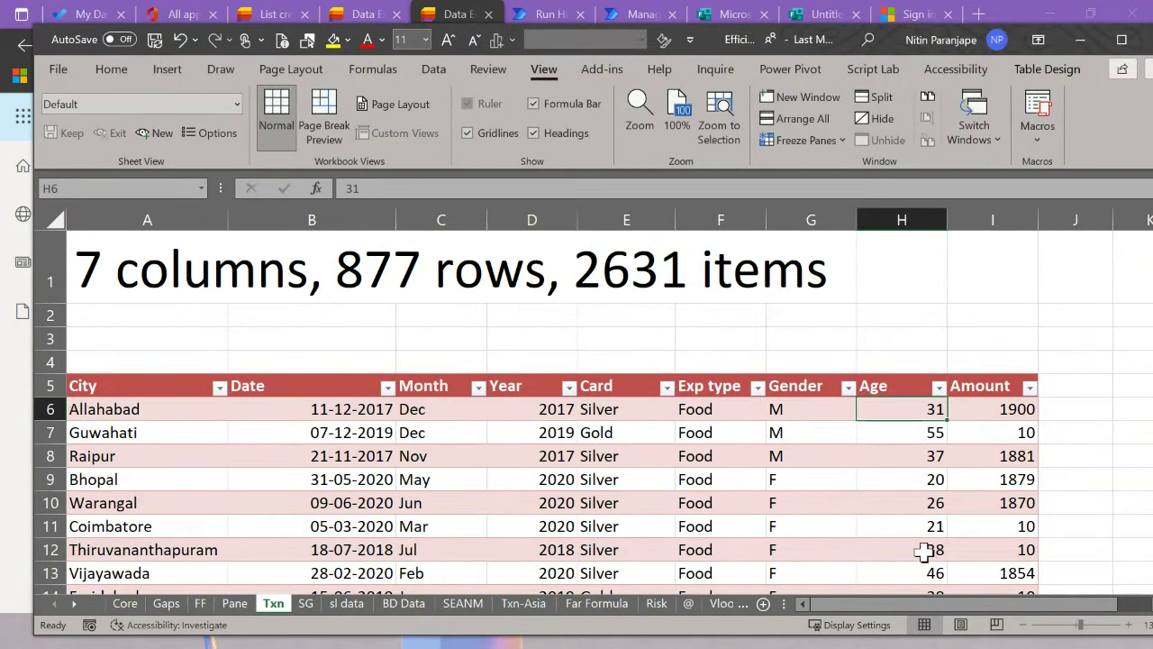
key("alt+Tab")
key("alt+Tab")
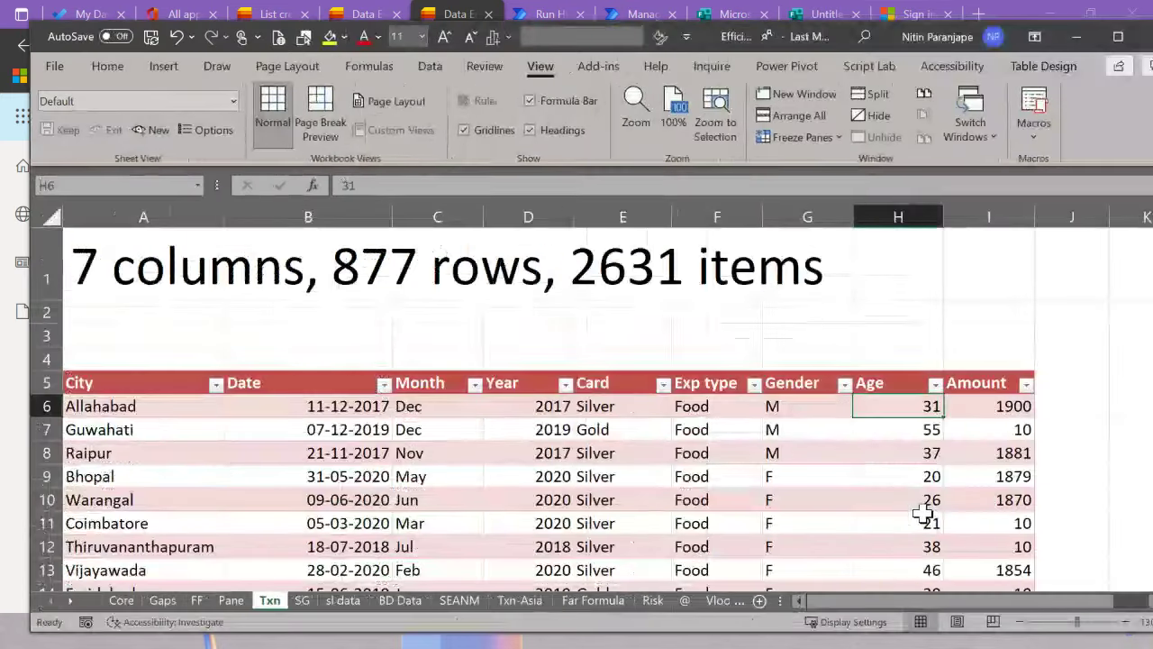
left_click(913, 498, "ctrl")
left_click(912, 476, "ctrl")
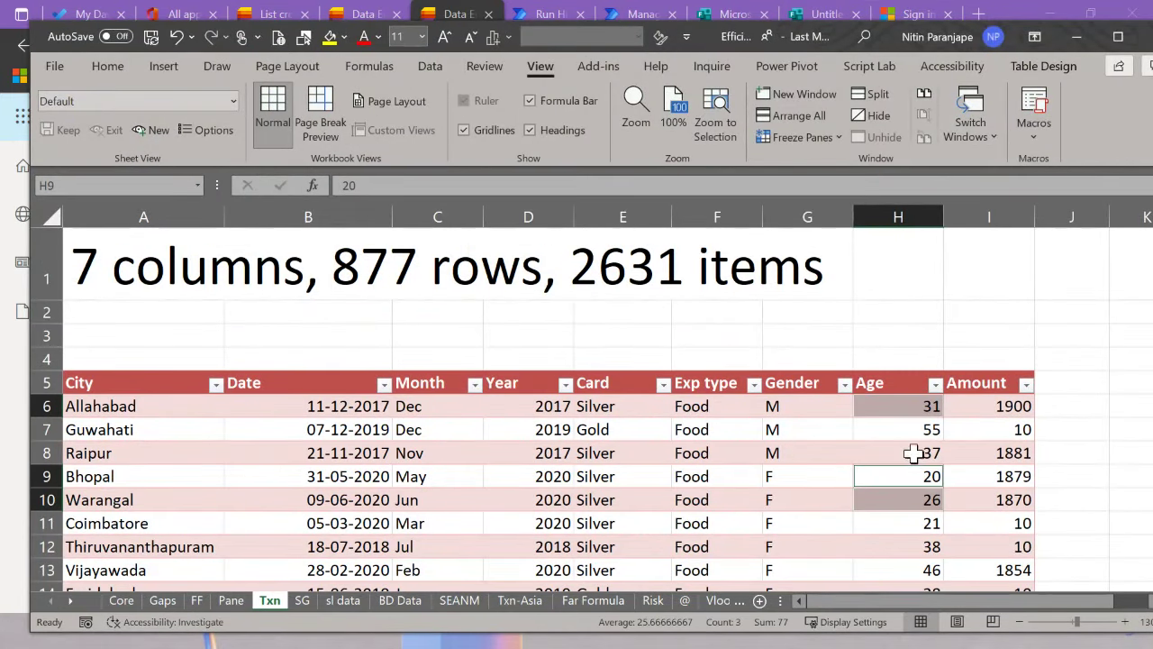
left_click(913, 453, "ctrl")
type("22")
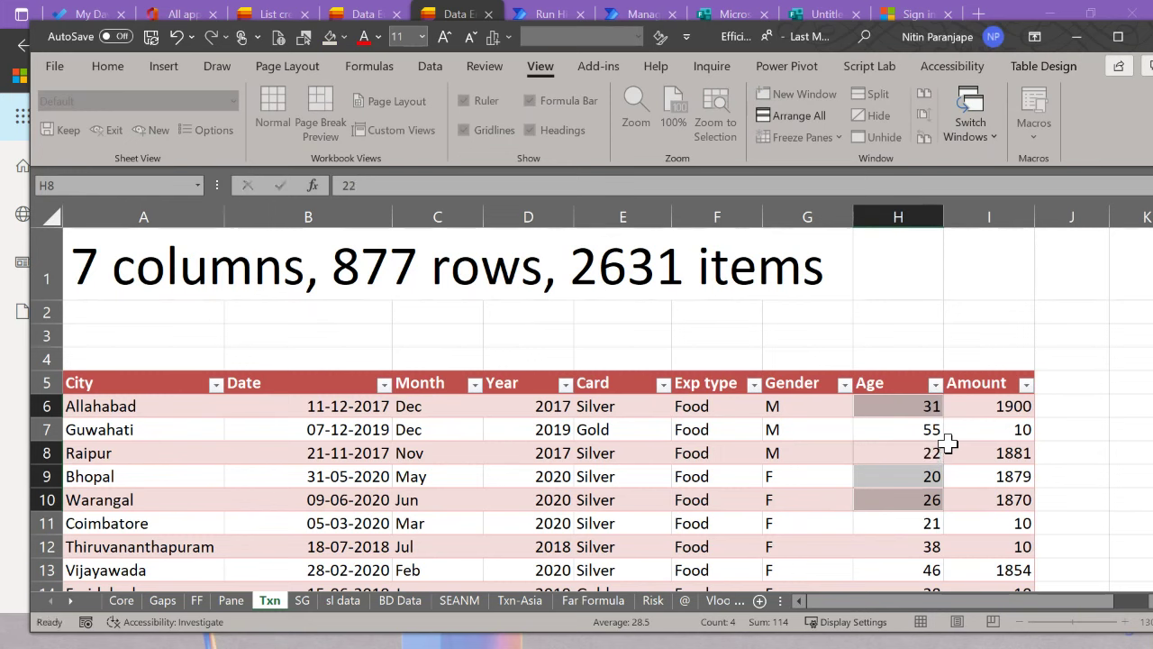
key("ctrl+Return")
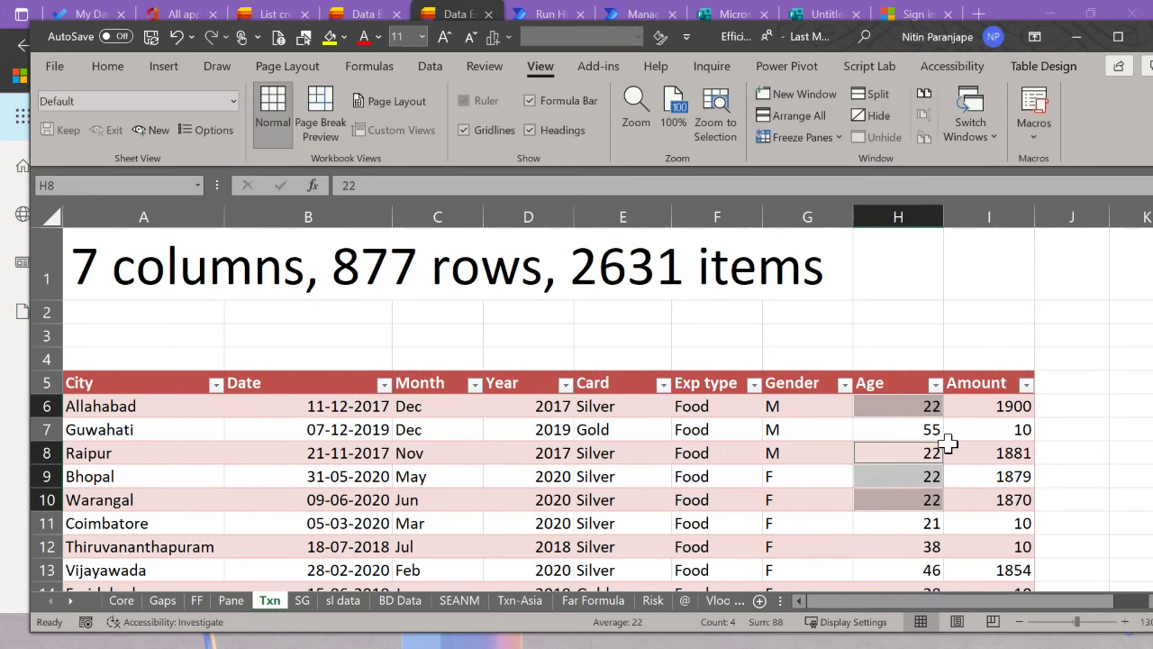
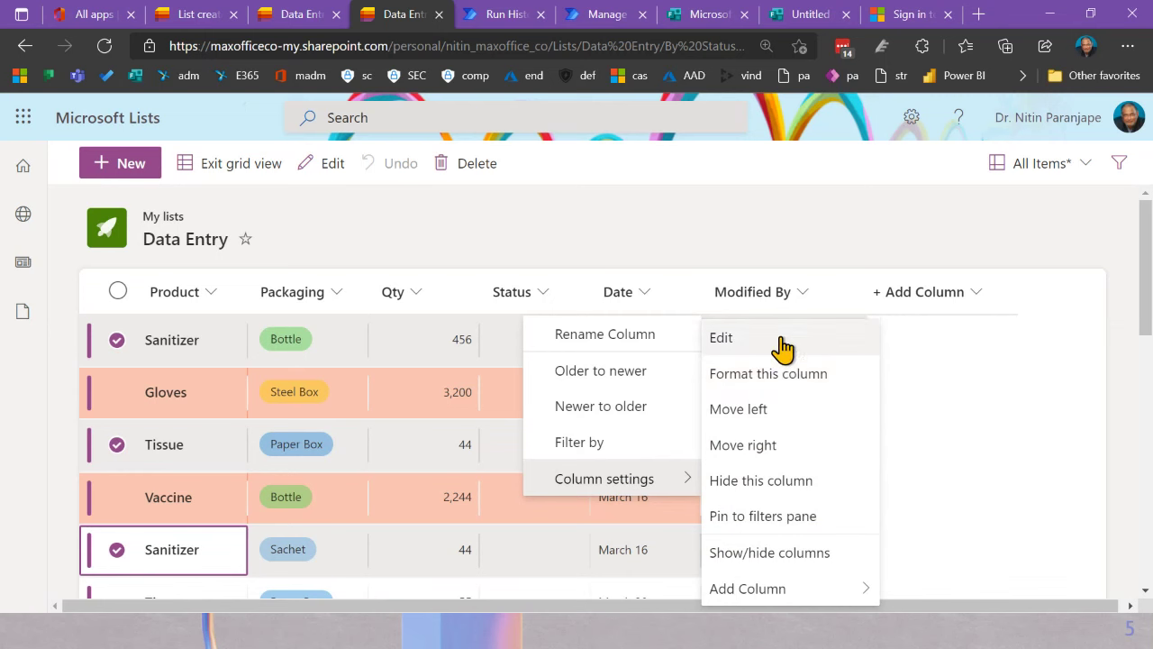
Step: Turn off Friendly format in the Date column's settings so dates show numerically, and save
left_click(780, 341)
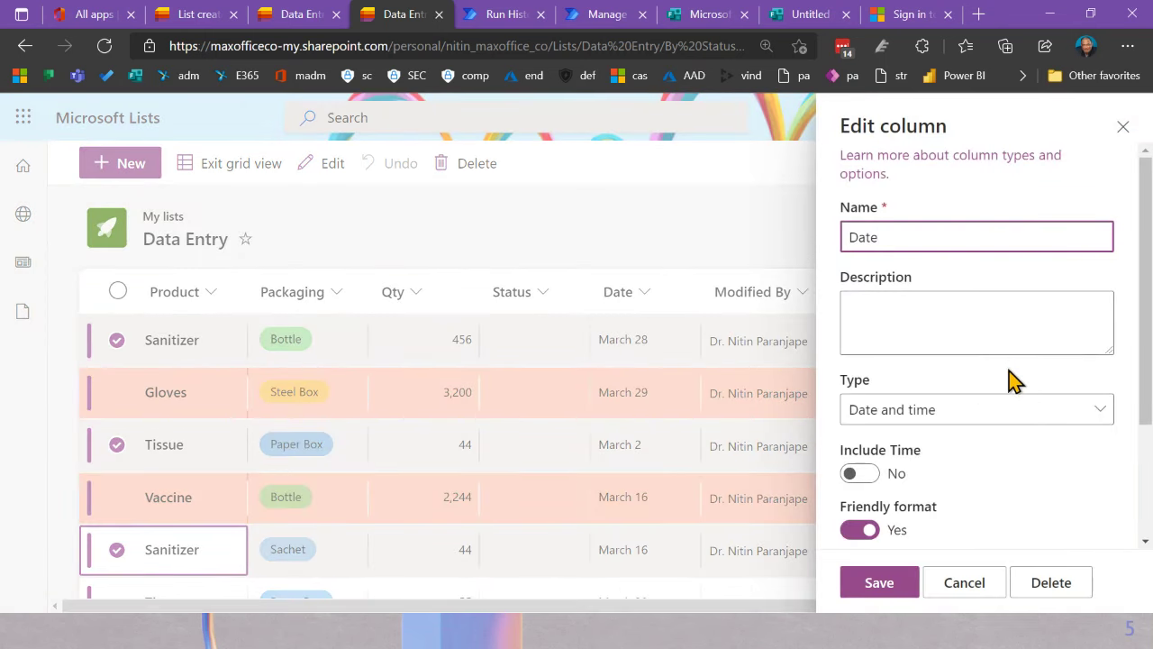
scroll(1012, 379, "down", 3)
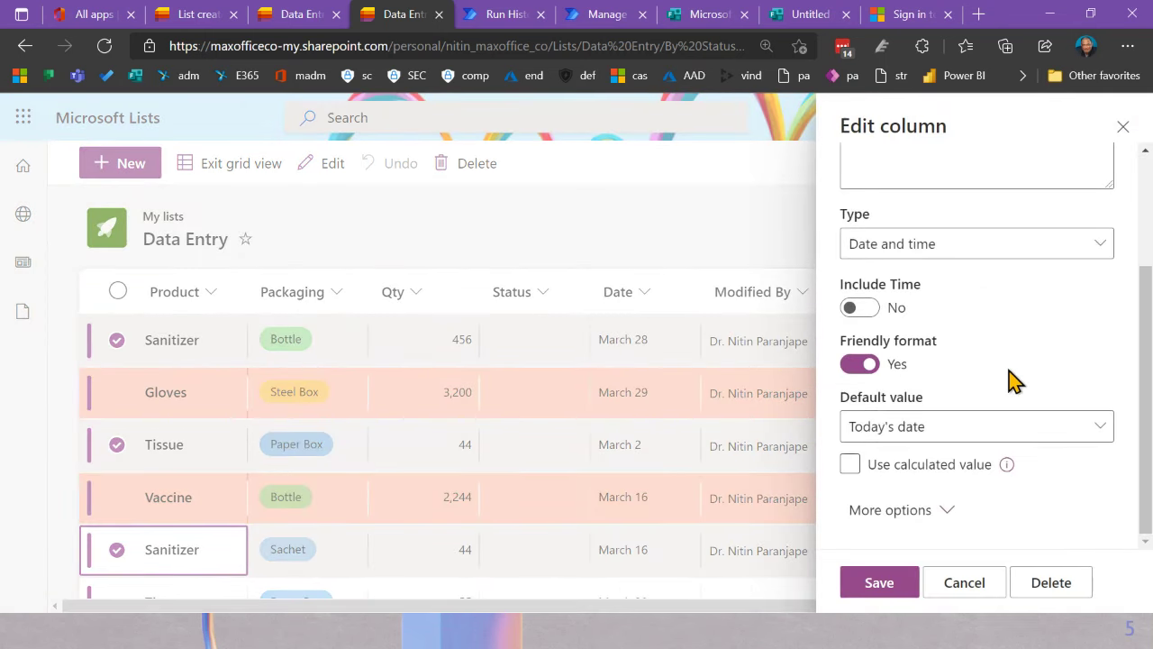
left_click(861, 370)
left_click(879, 584)
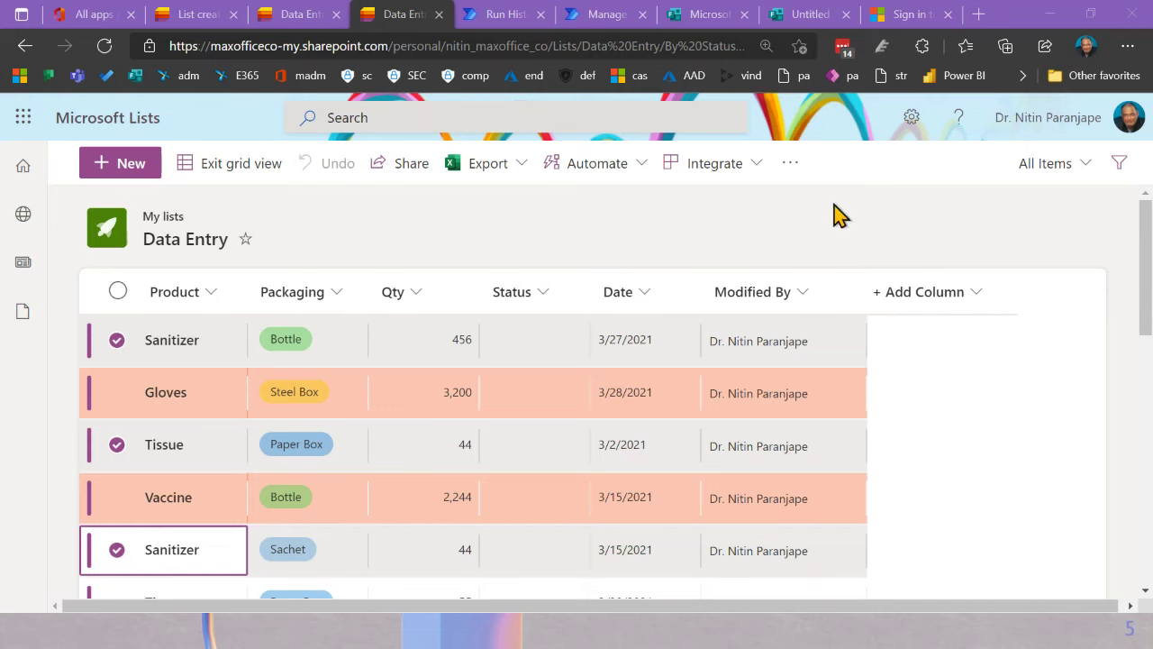
left_click(382, 169)
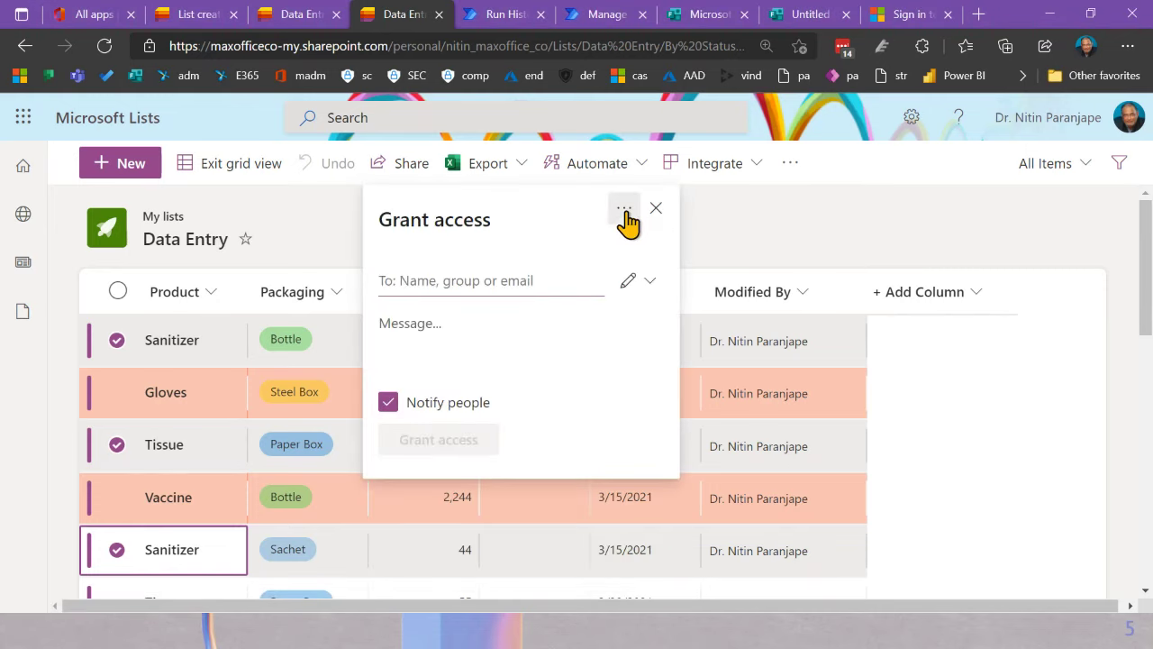
left_click(624, 209)
left_click(588, 256)
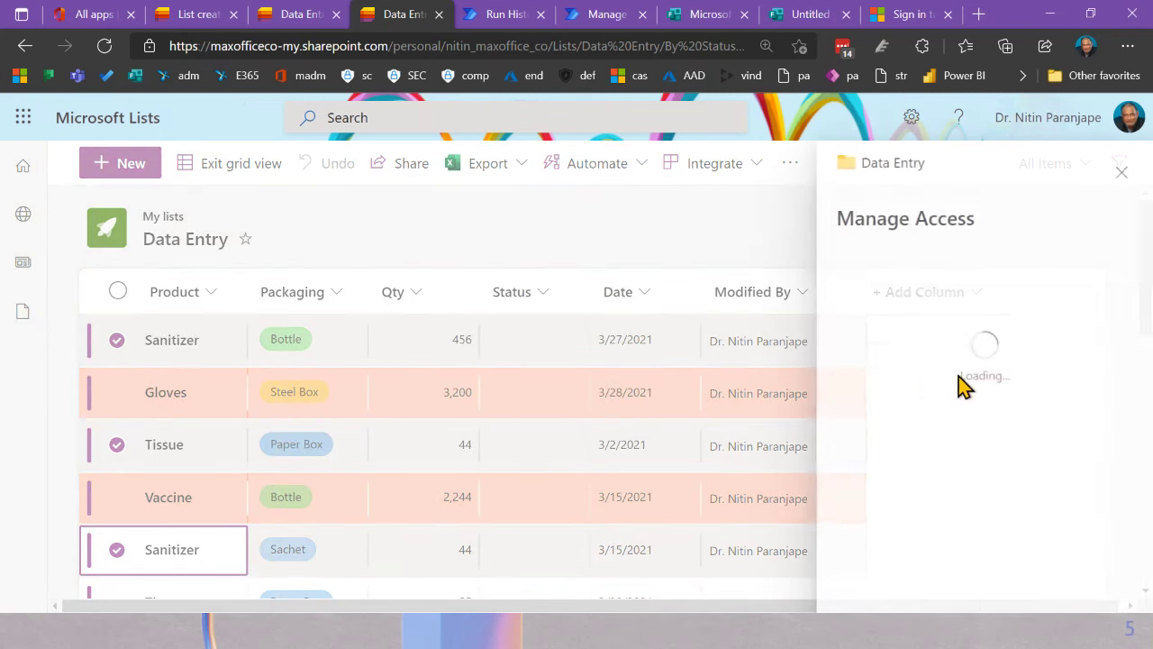
scroll(1025, 386, "down", 2)
scroll(985, 352, "up", 2)
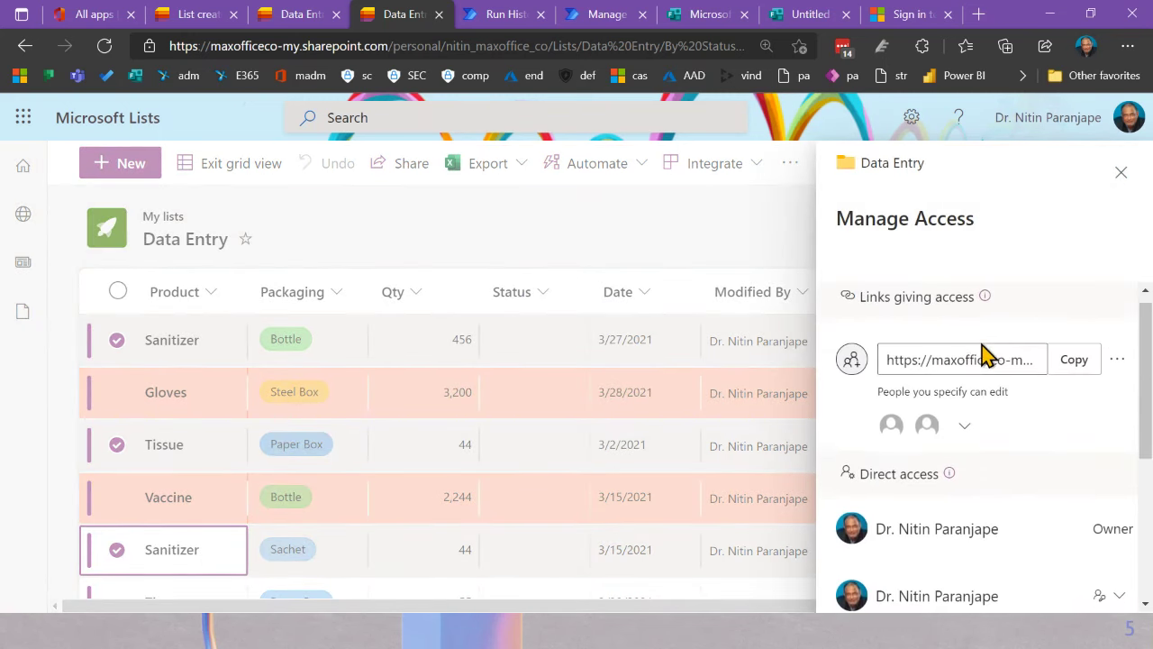
left_click(966, 436)
scroll(1025, 442, "down", 3)
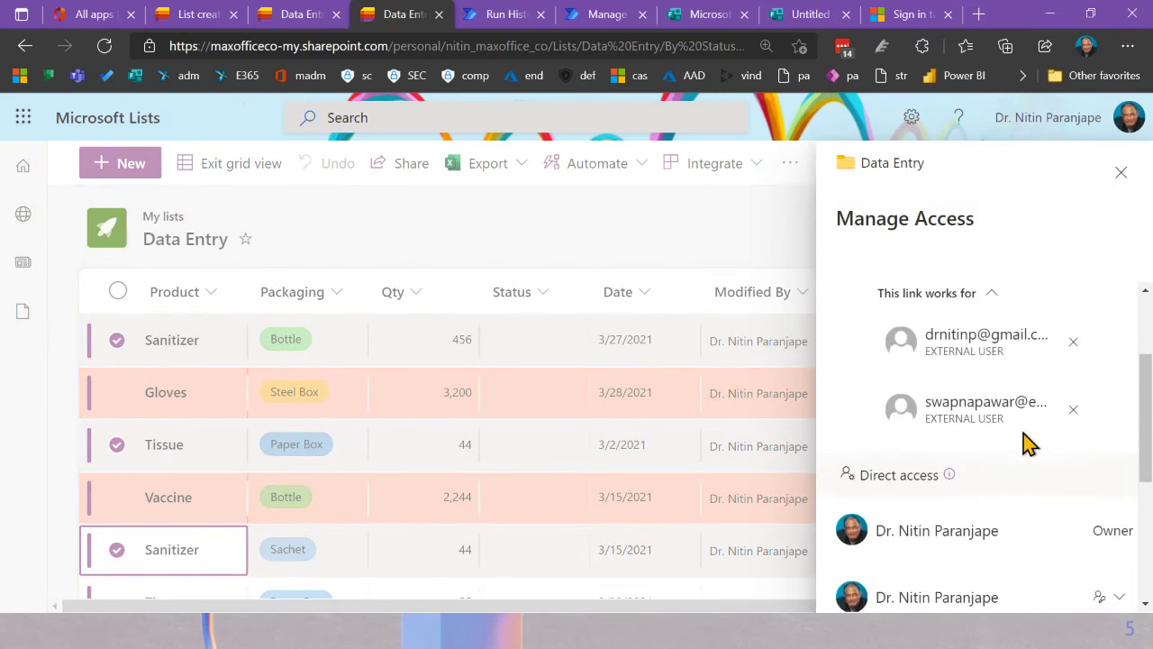
scroll(1030, 443, "down", 2)
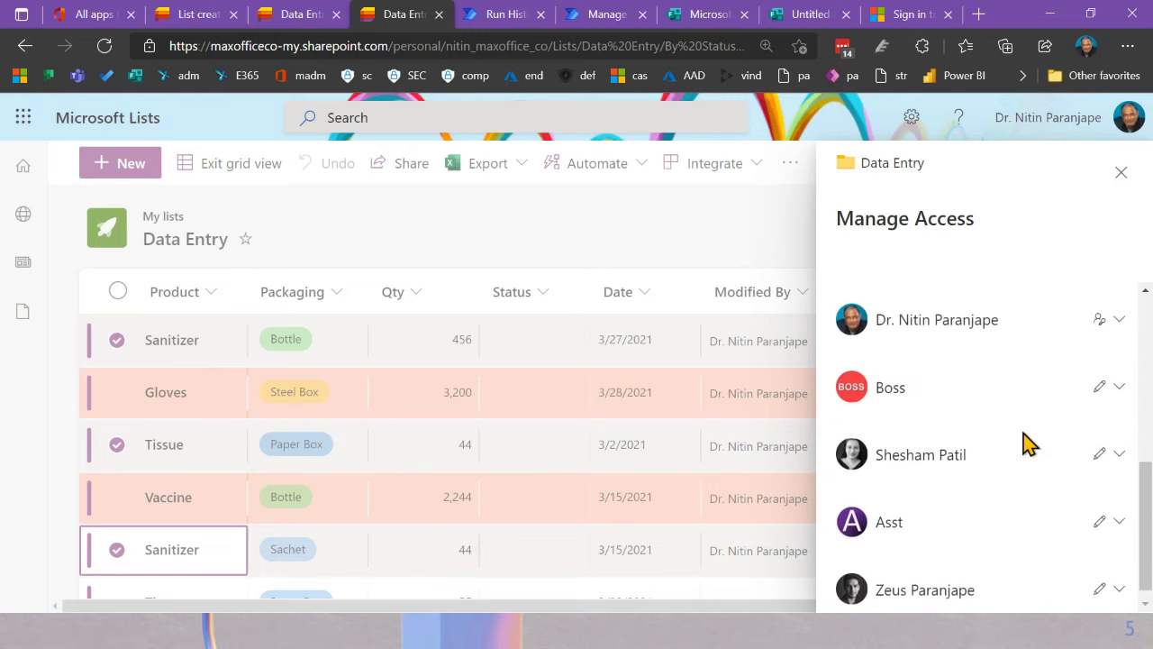
scroll(1030, 442, "up", 5)
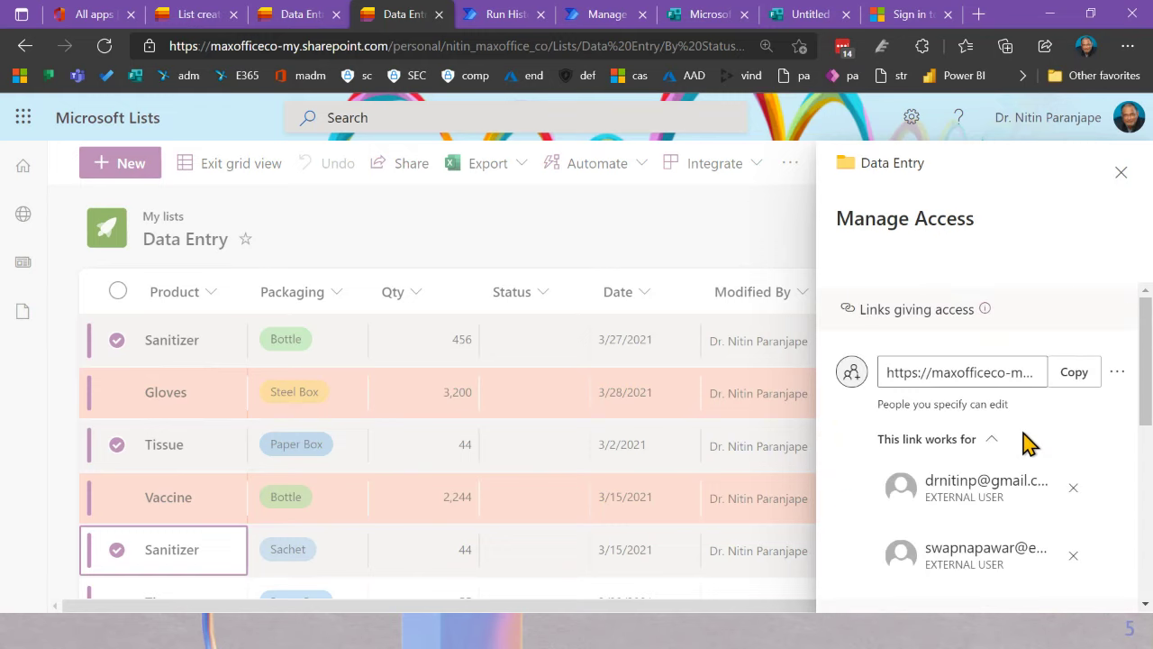
left_click(1117, 374)
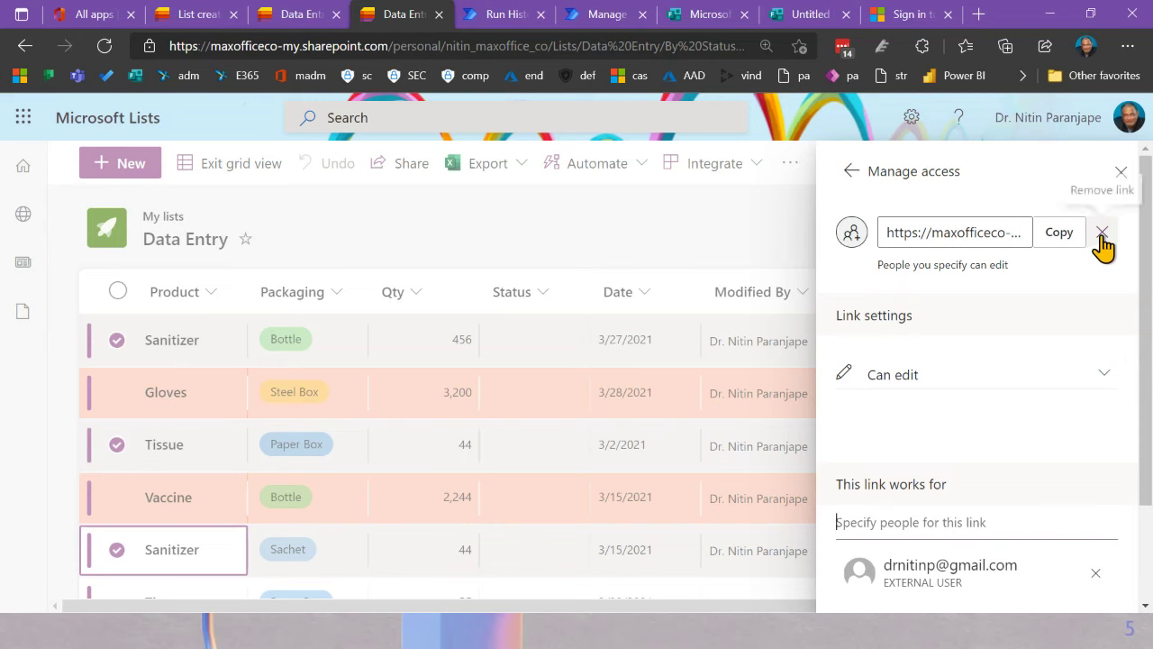
scroll(947, 469, "down", 2)
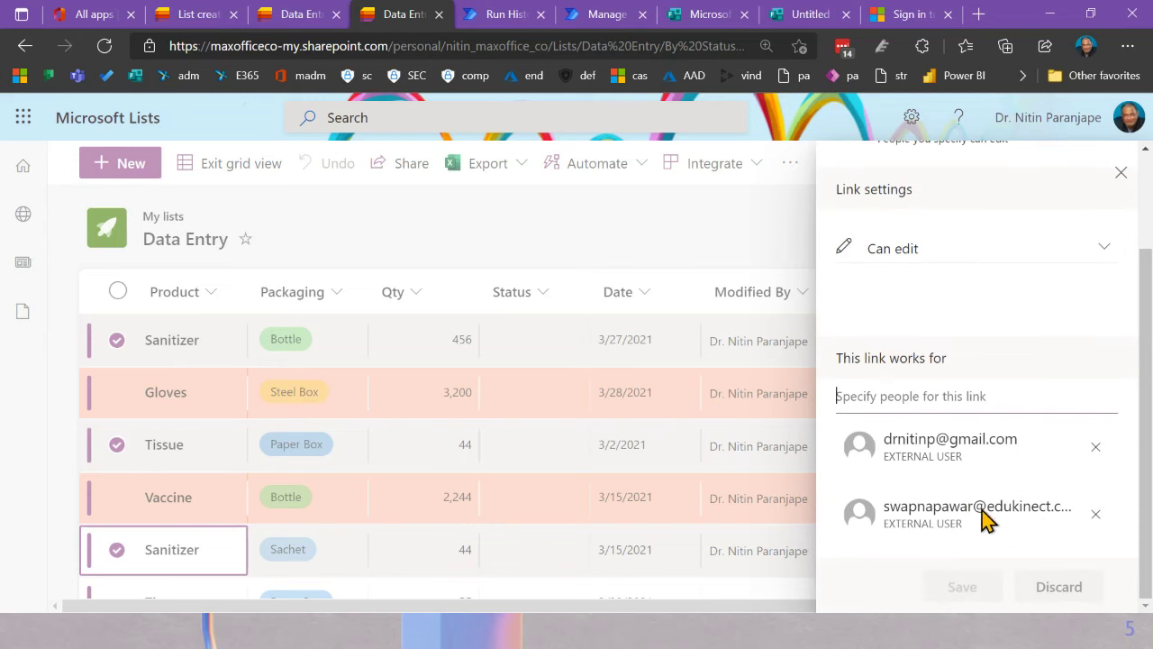
scroll(994, 297, "up", 2)
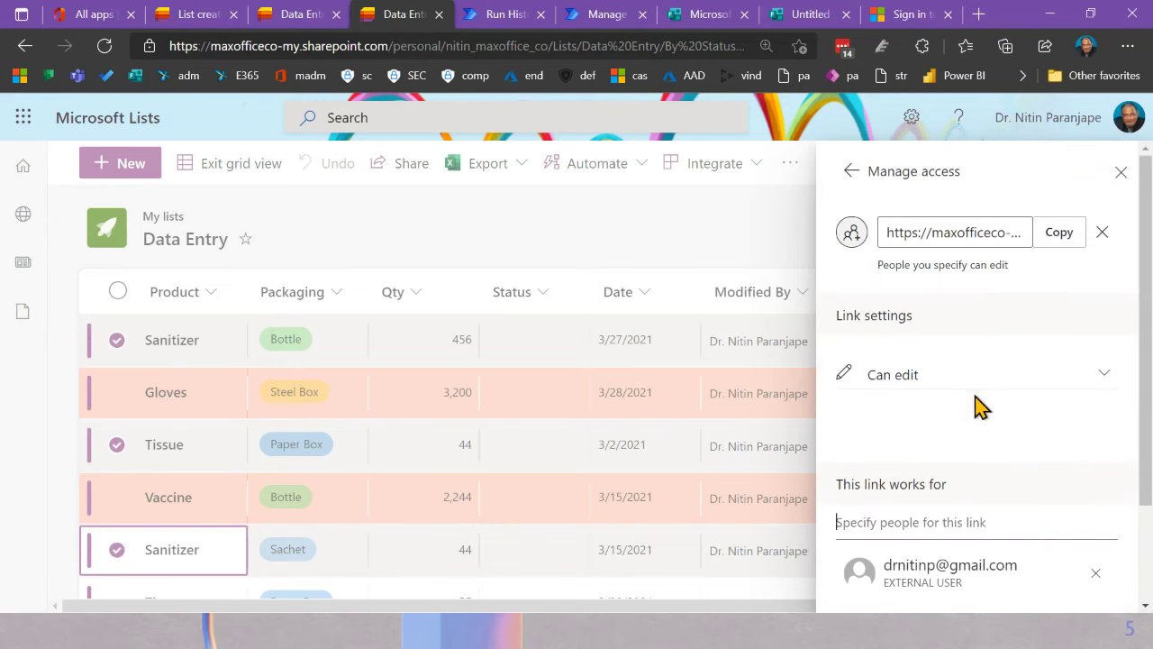
key("Escape")
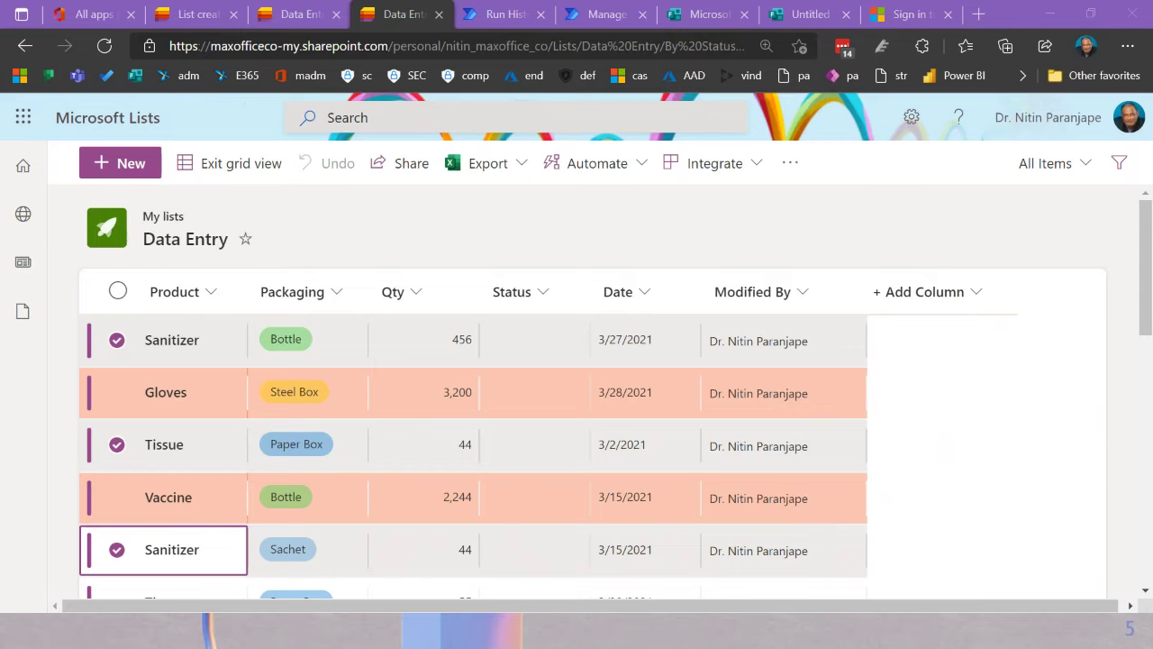
Step: Bring up the Excel workbook showing the Txn sheet (7 columns, 877 rows)
key("alt+Tab")
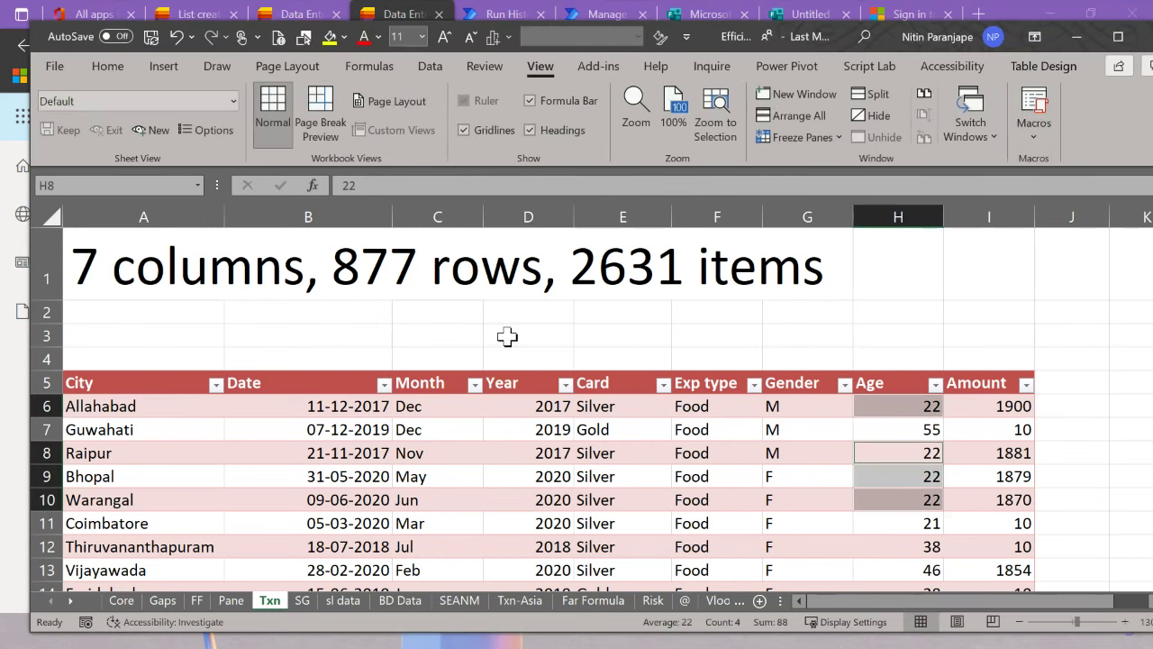
Step: In Book3, add a new blank sheet and paste the copied responses starting at C3
key("alt+w")
key("w")
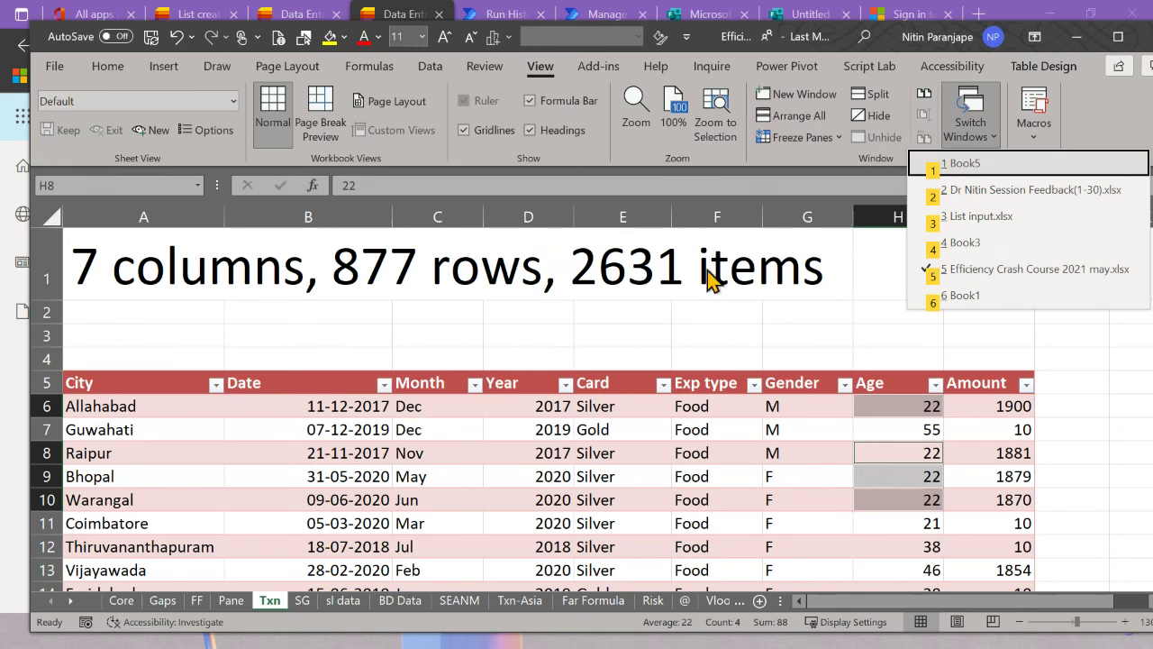
key("Escape")
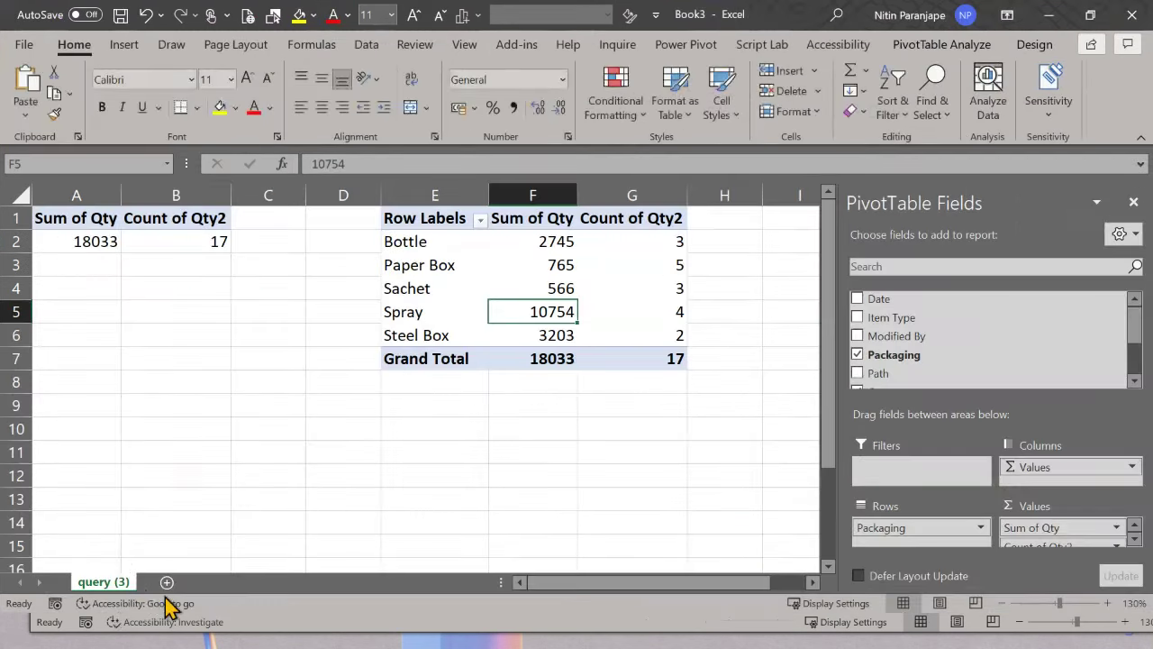
left_click(164, 581)
left_click(150, 247)
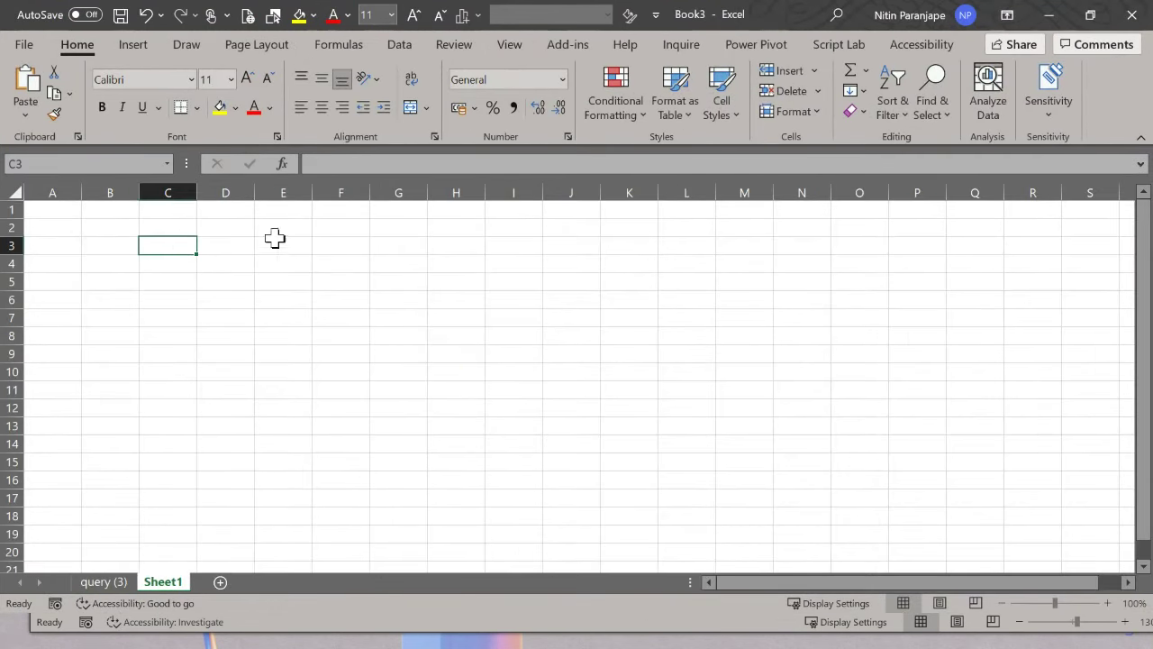
key("ctrl+v")
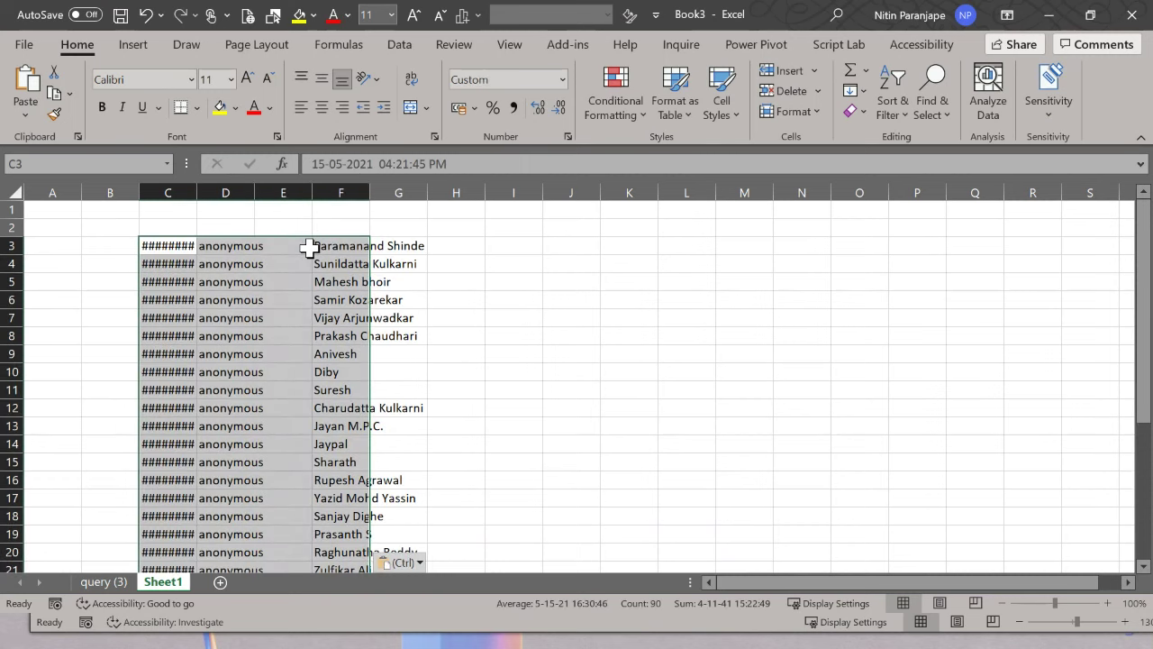
Step: Delete columns D and E, autofit columns C and D, then delete the timestamp column C
left_click(250, 192)
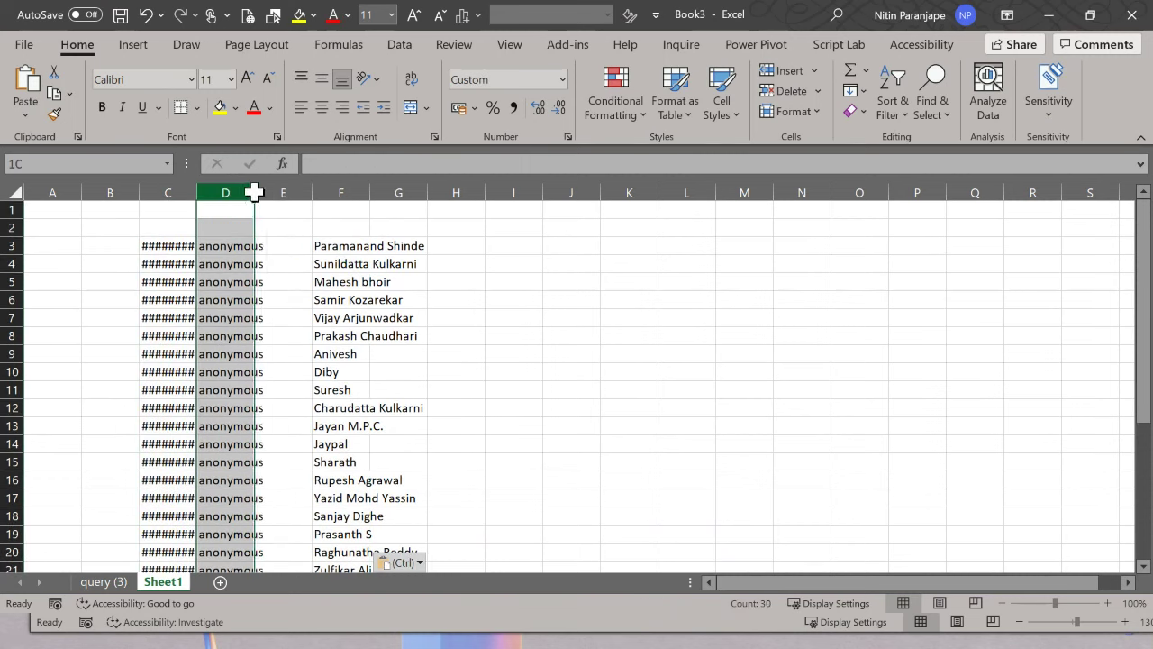
left_click_drag(254, 192, 267, 190)
right_click(278, 190)
key("d")
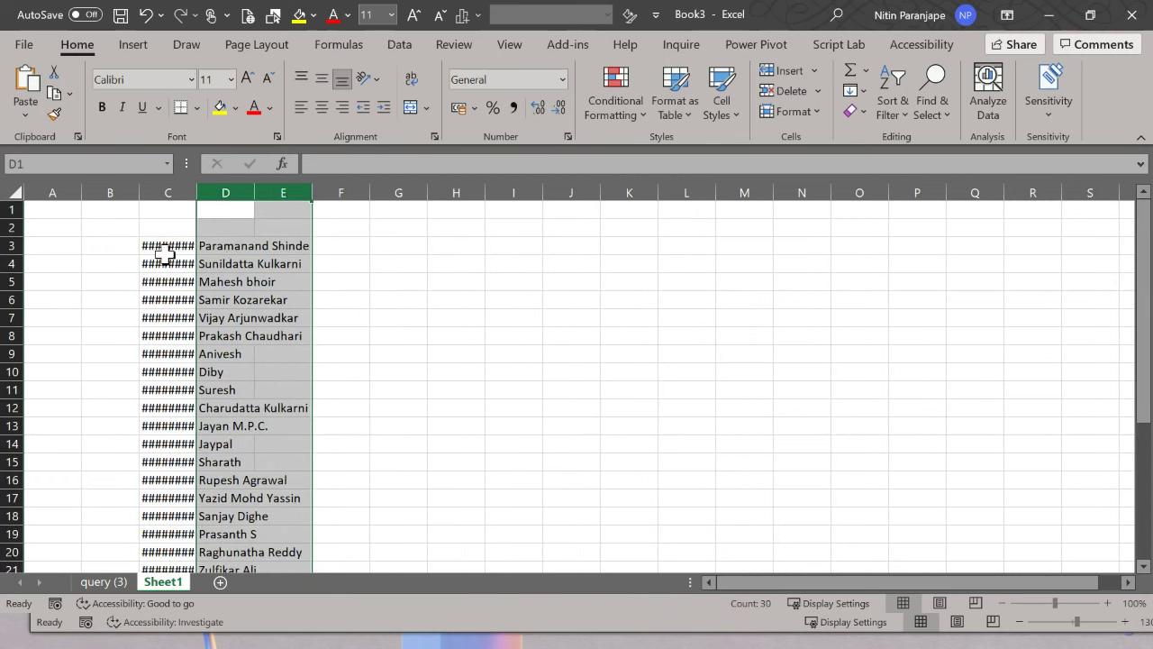
left_click(165, 253)
double_click(195, 192)
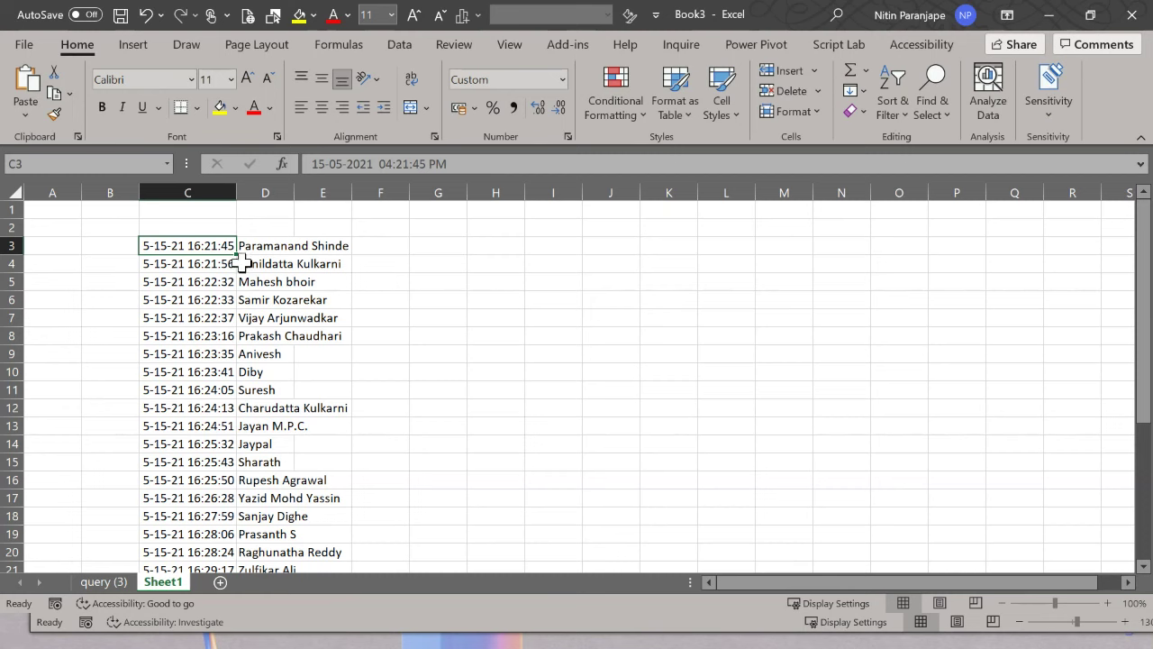
double_click(297, 184)
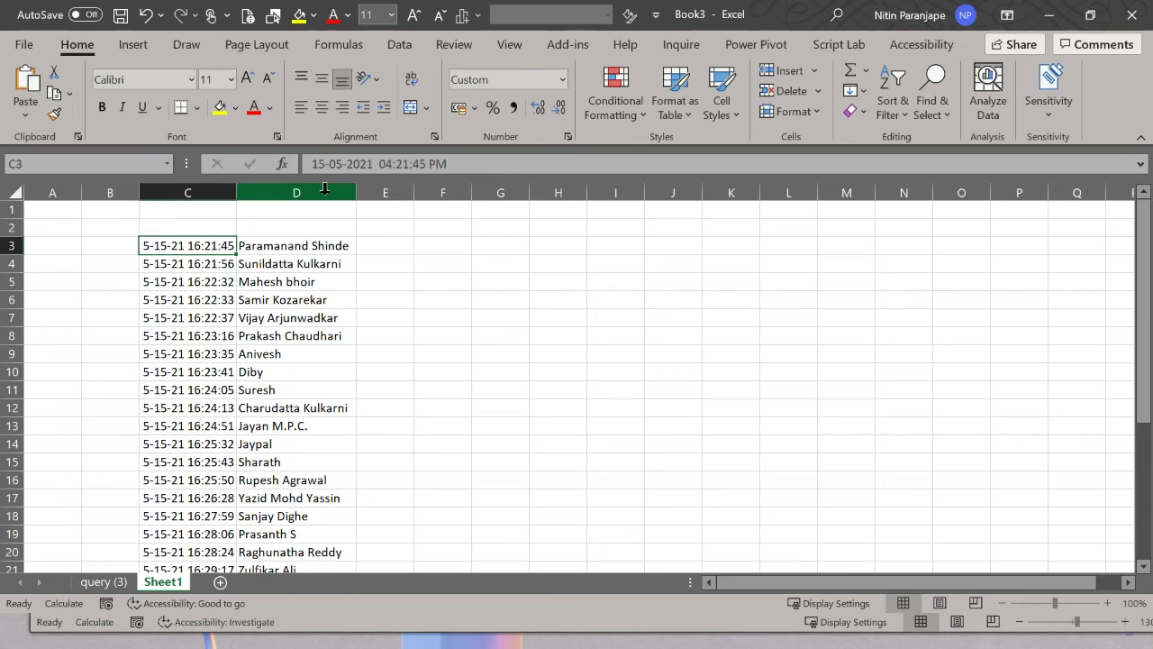
left_click(202, 184)
key("ctrl+minus")
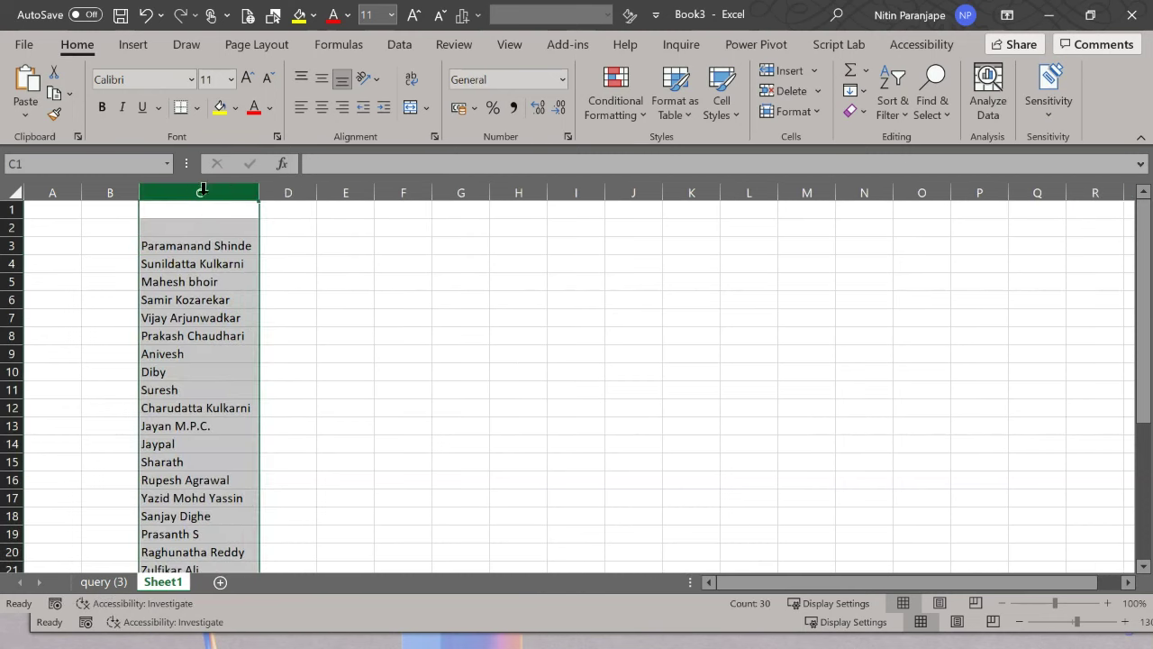
Step: Delete the top two rows so the names run from row 1 to row 30
left_click(207, 245)
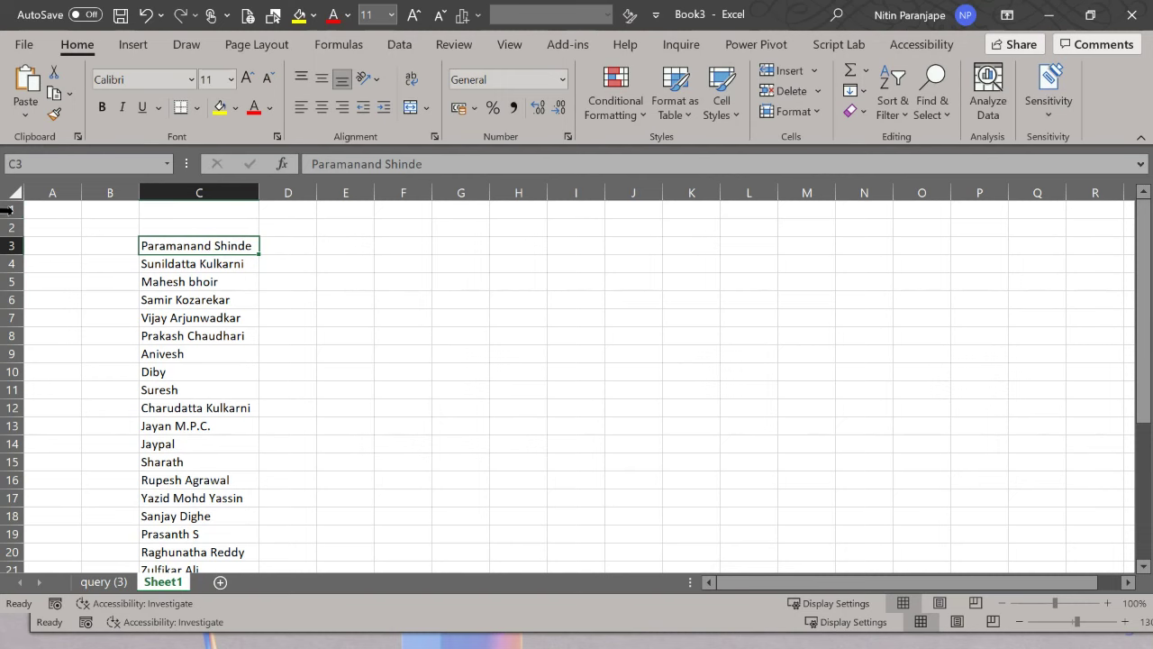
left_click_drag(11, 209, 7, 226)
key("ctrl+minus")
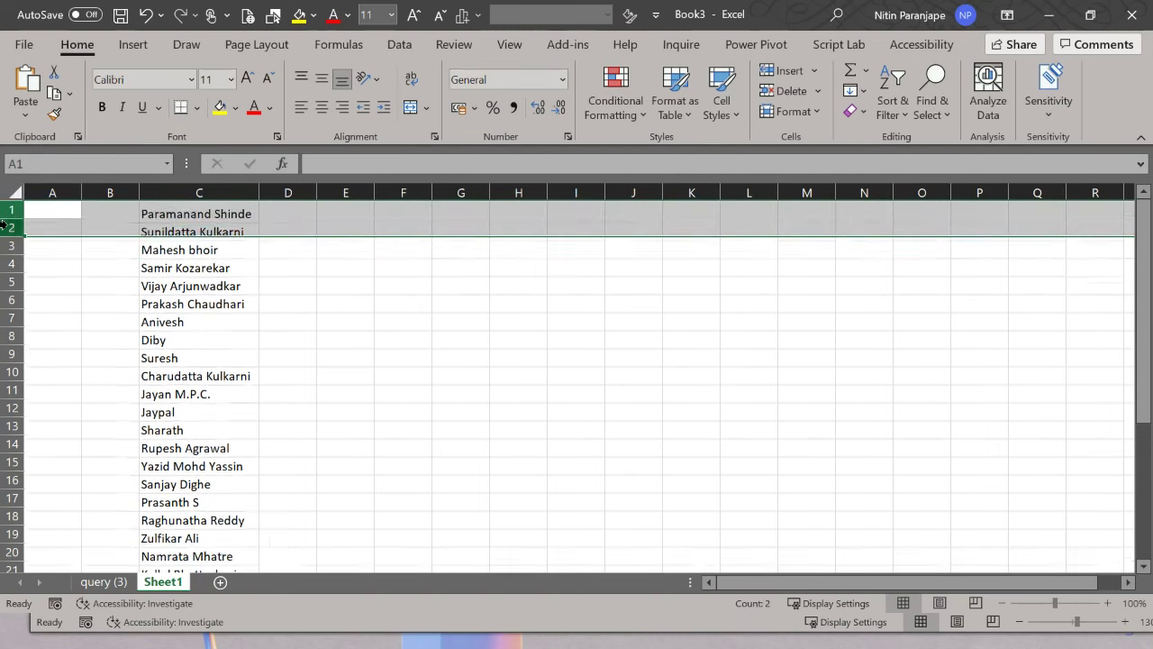
left_click(117, 213)
scroll(200, 230, "down", 7)
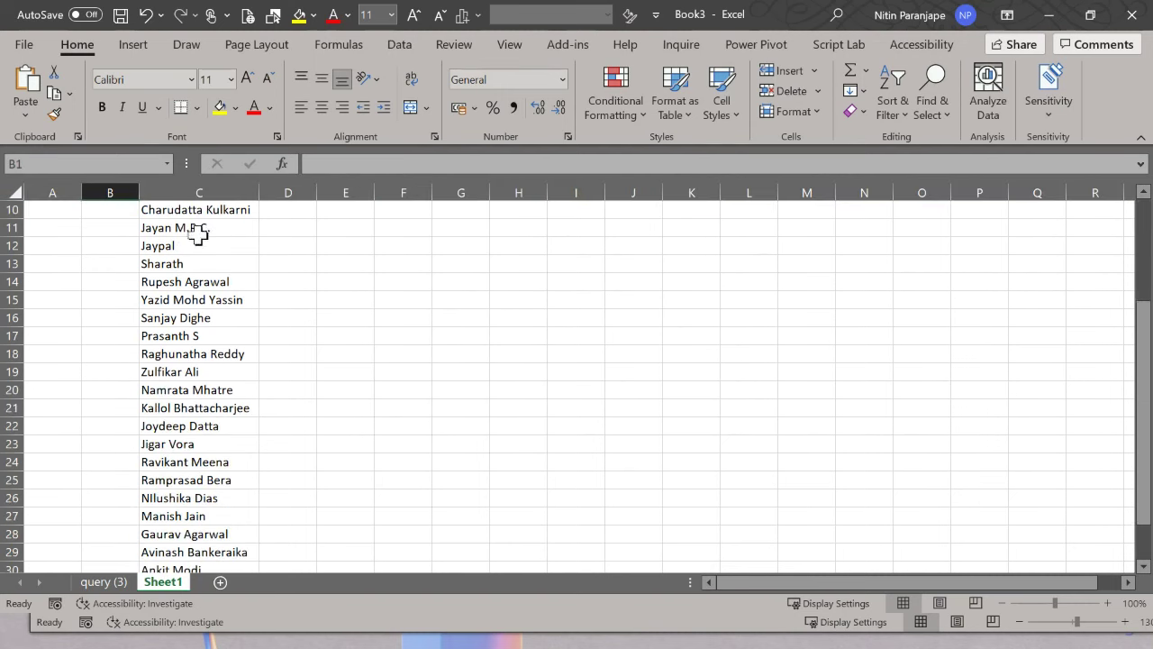
left_click(227, 351)
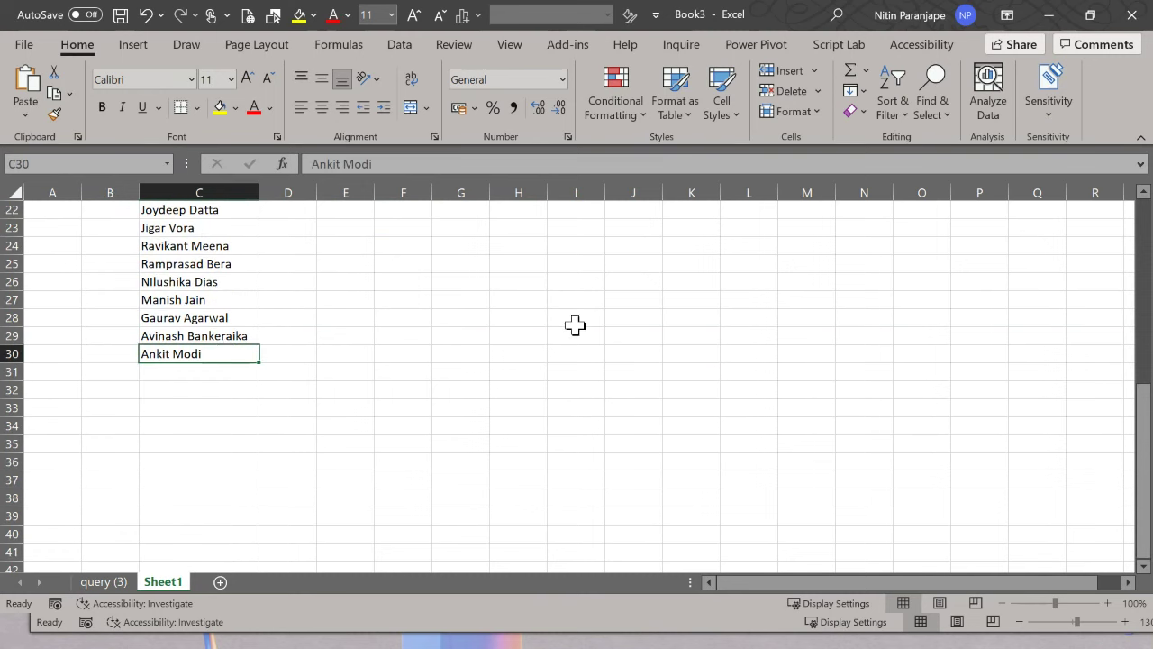
scroll(429, 382, "up", 7)
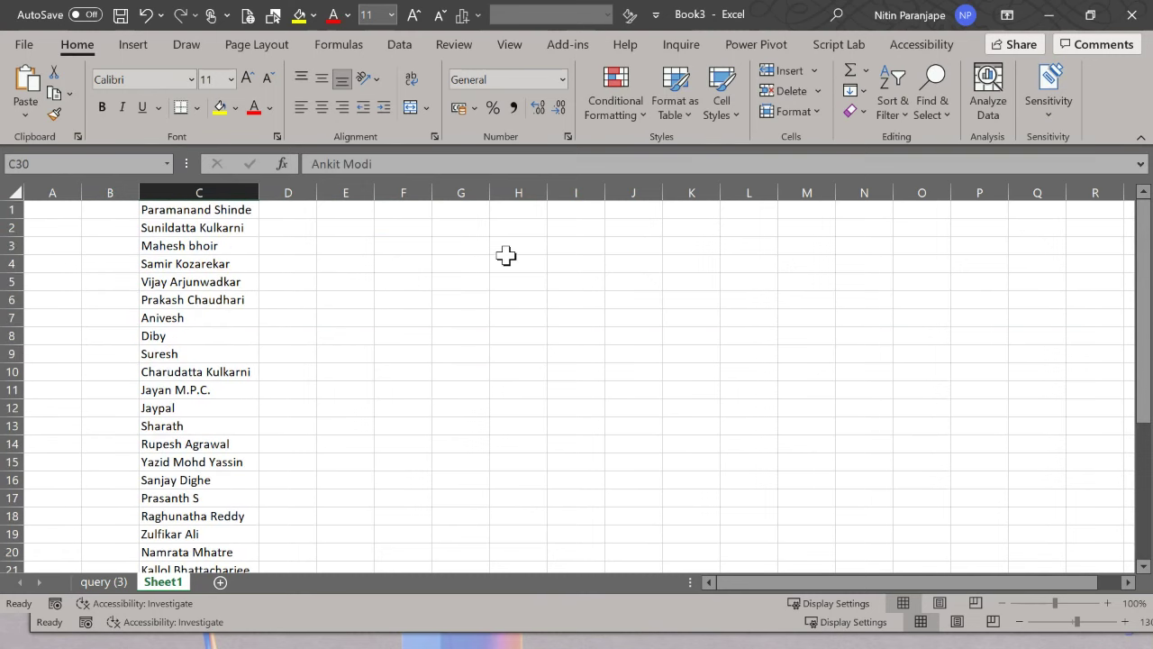
left_click(545, 252)
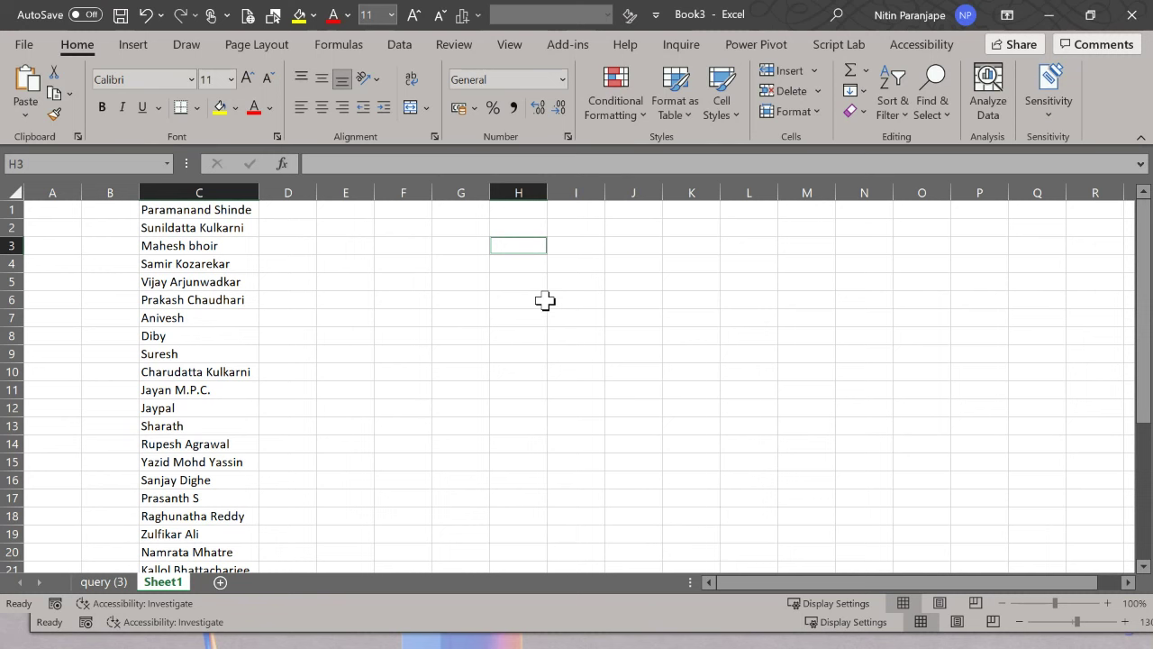
Step: Maximize the Book3 window and move to cell F1
key("super+Right")
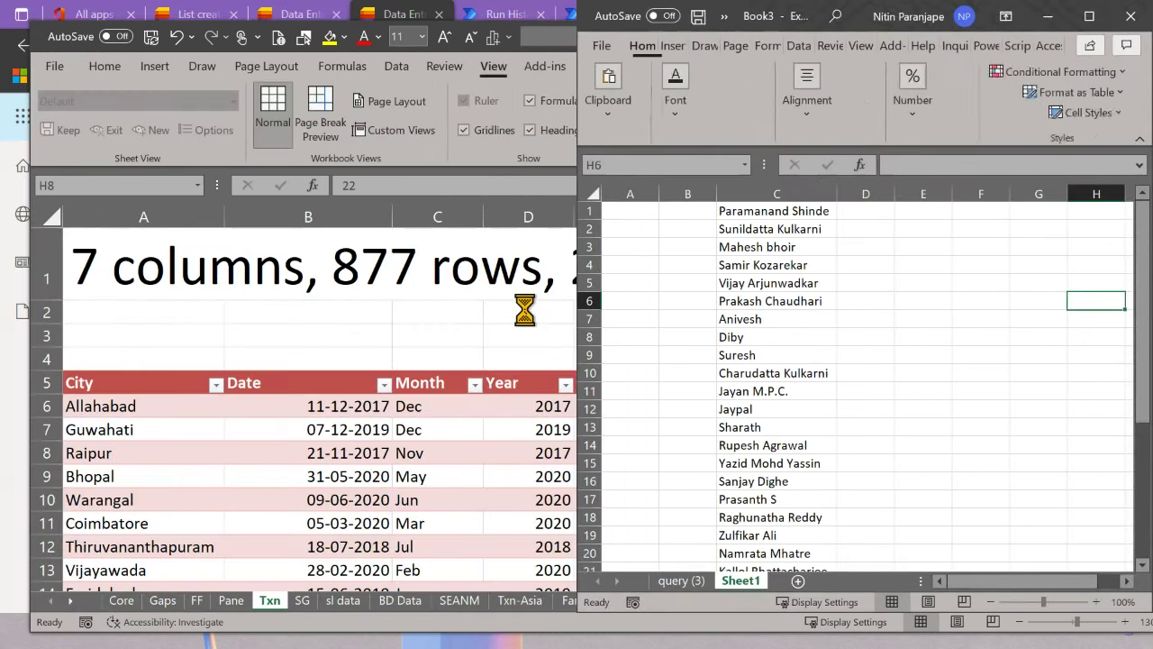
left_click(1090, 16)
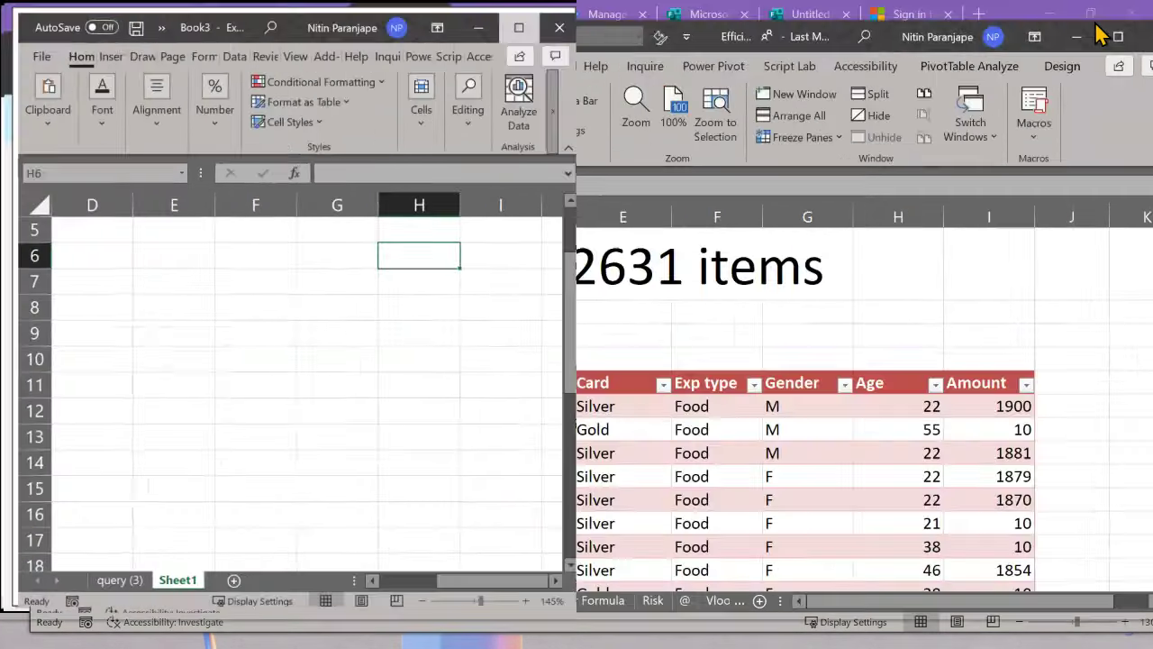
scroll(293, 354, "up", 4, "ctrl")
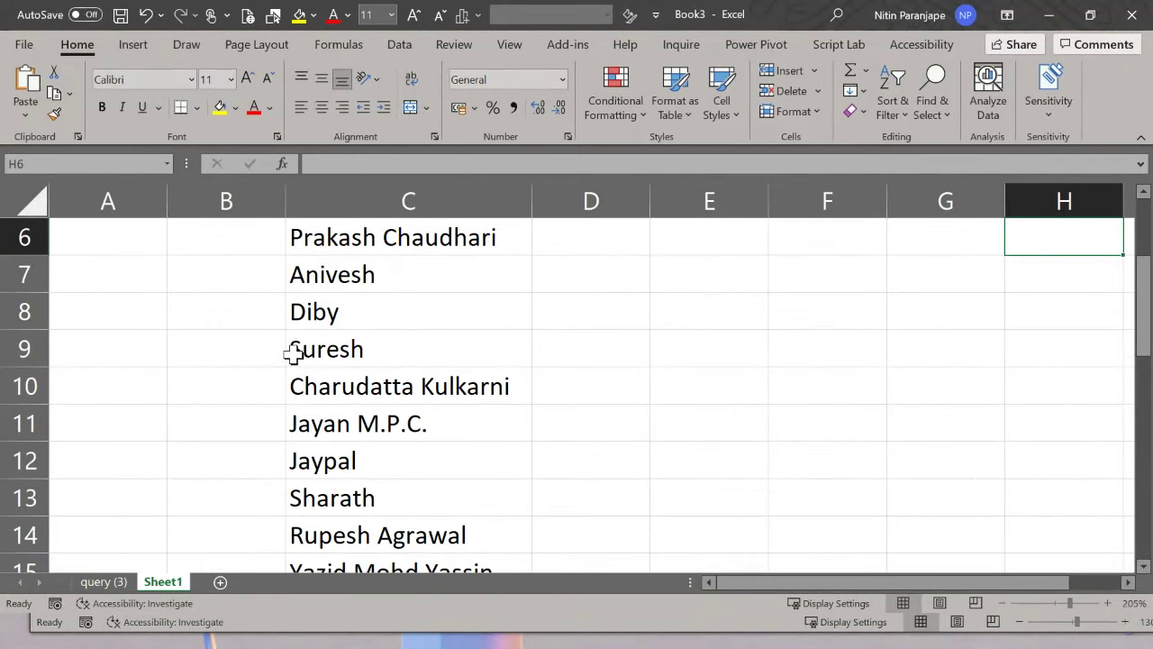
key("ctrl+Home")
key("Right")
key("Right")
key("Right")
key("Right")
key("Right")
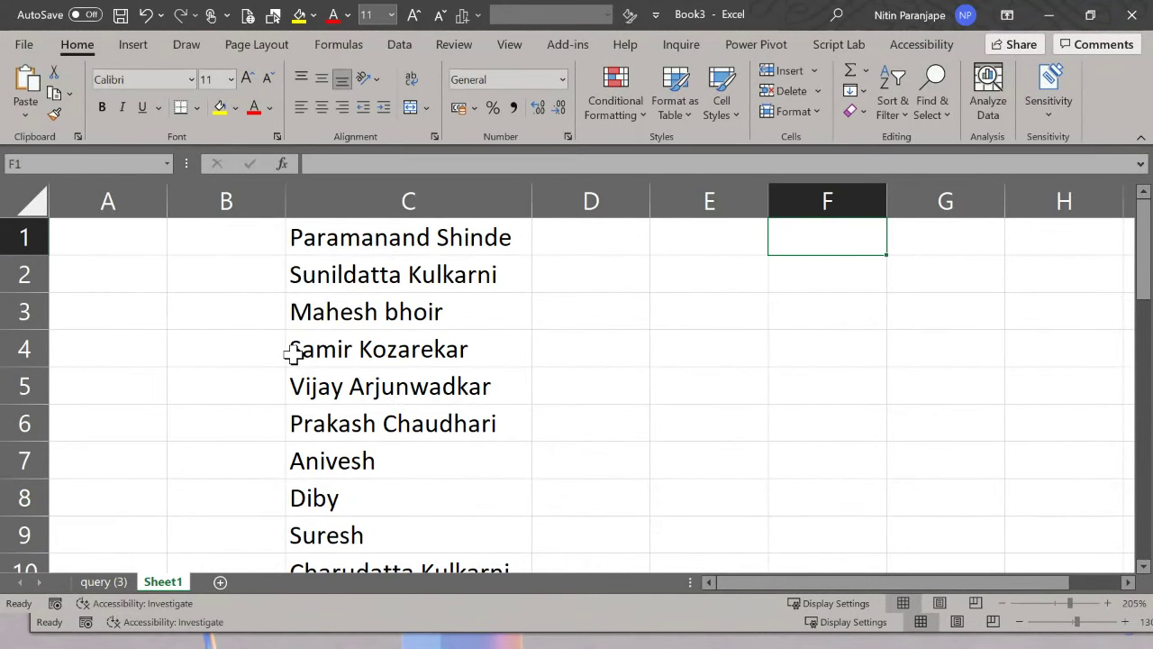
Step: Enter =RANDBETWEEN(1,100) in F1 and recalculate with F9
type("=rand")
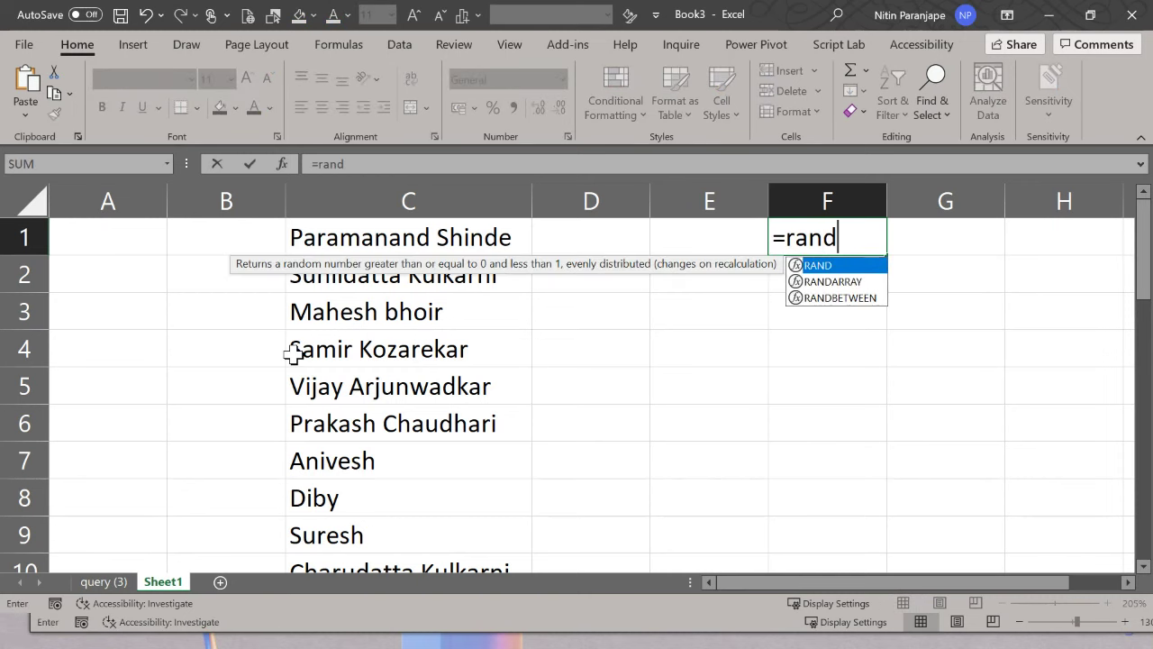
key("Down")
key("Down")
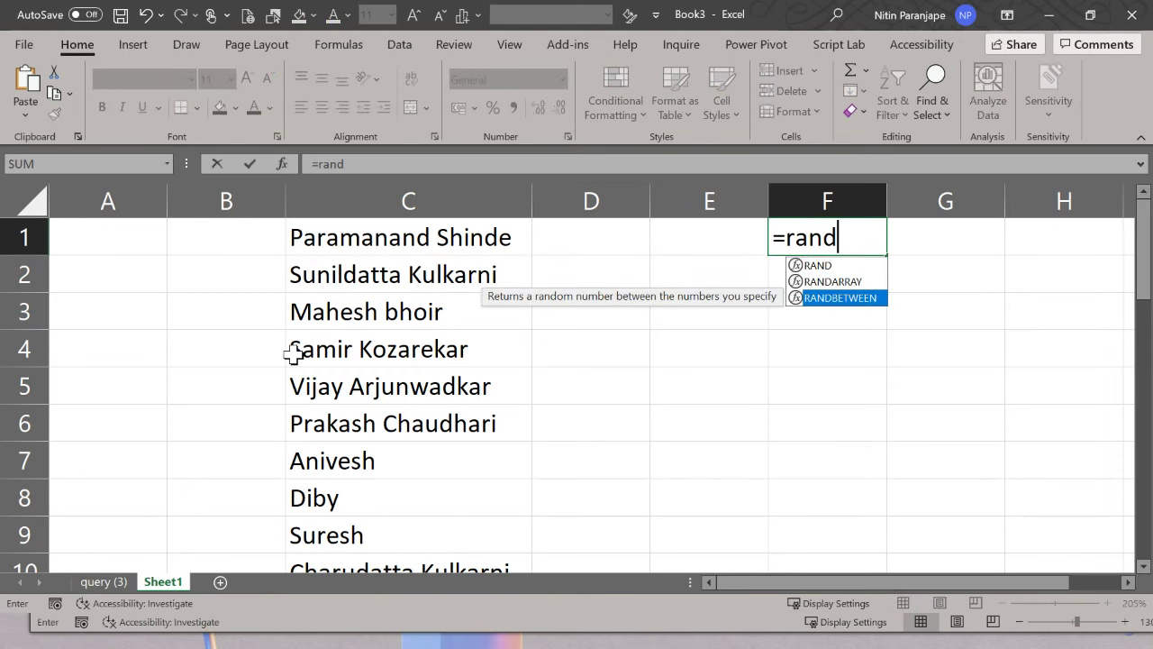
key("Tab")
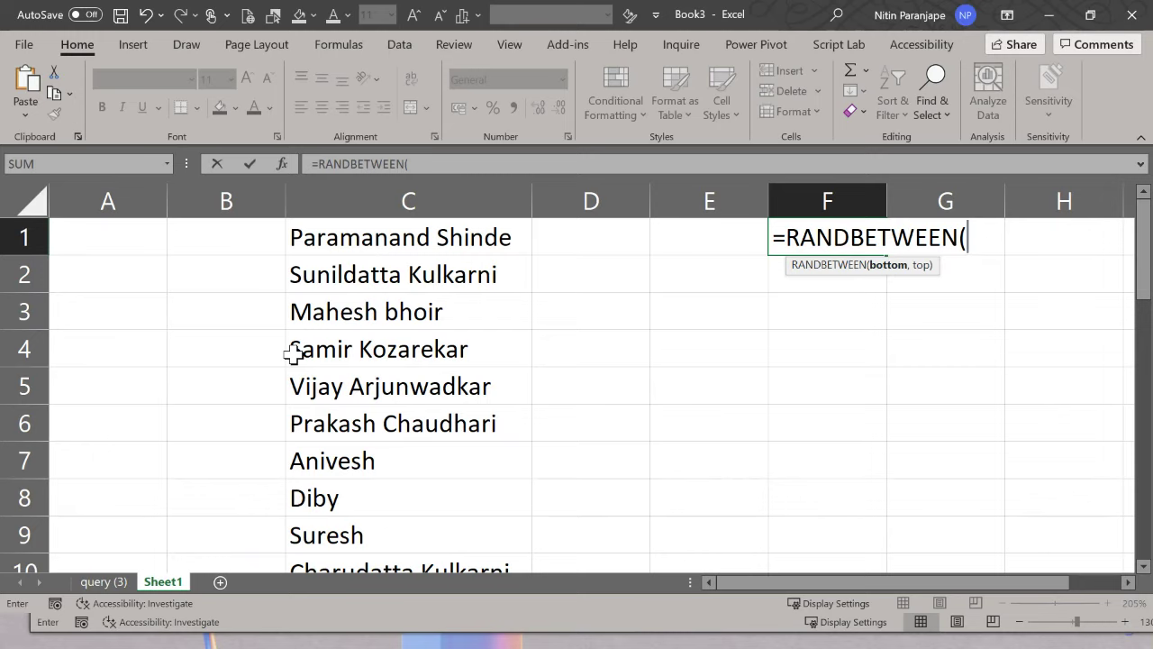
type("1,100)")
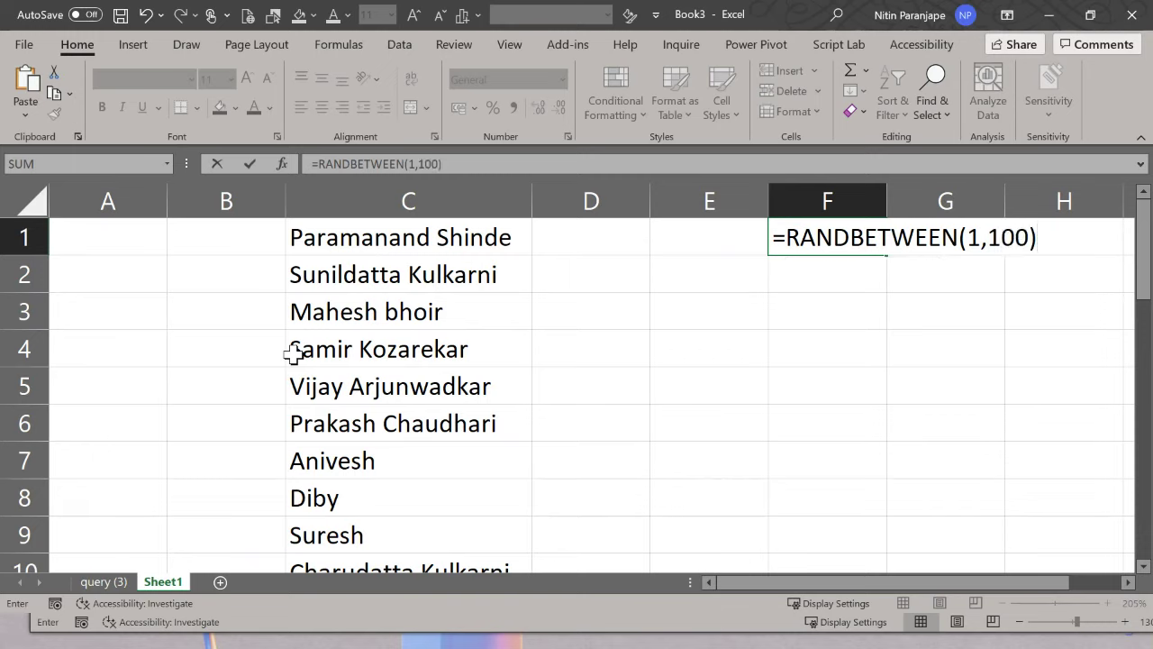
key("Return")
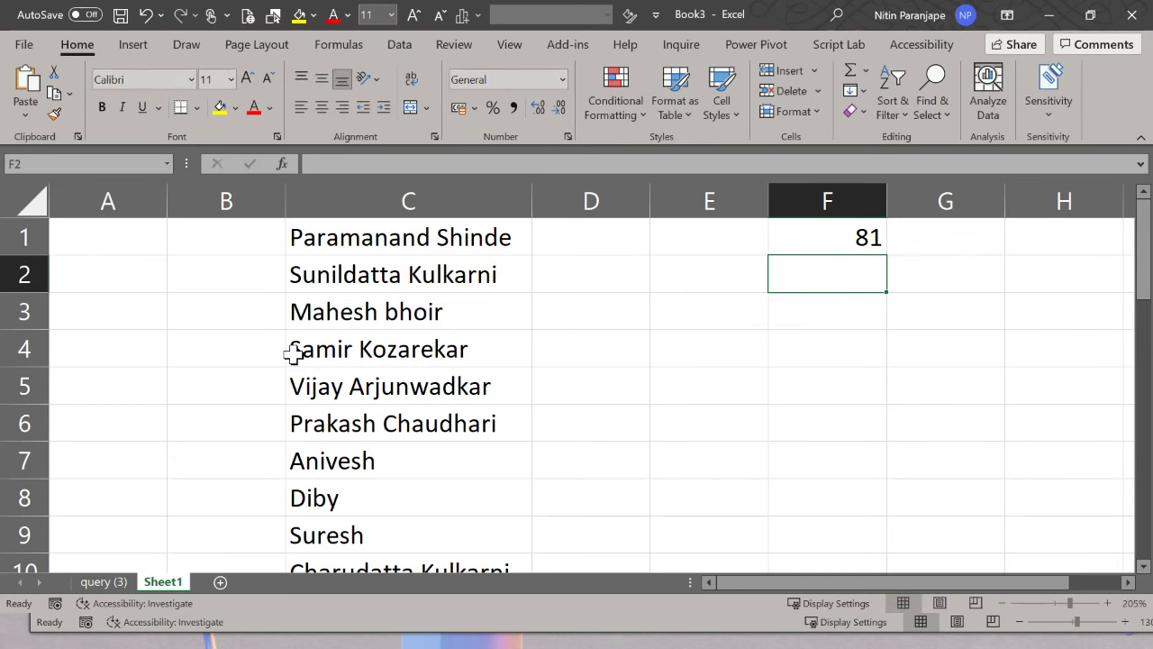
key("F9")
key("F9")
key("F9")
Step: Edit F1's formula to =RANDBETWEEN(1,30), so it returns 26
key("Up")
key("F2")
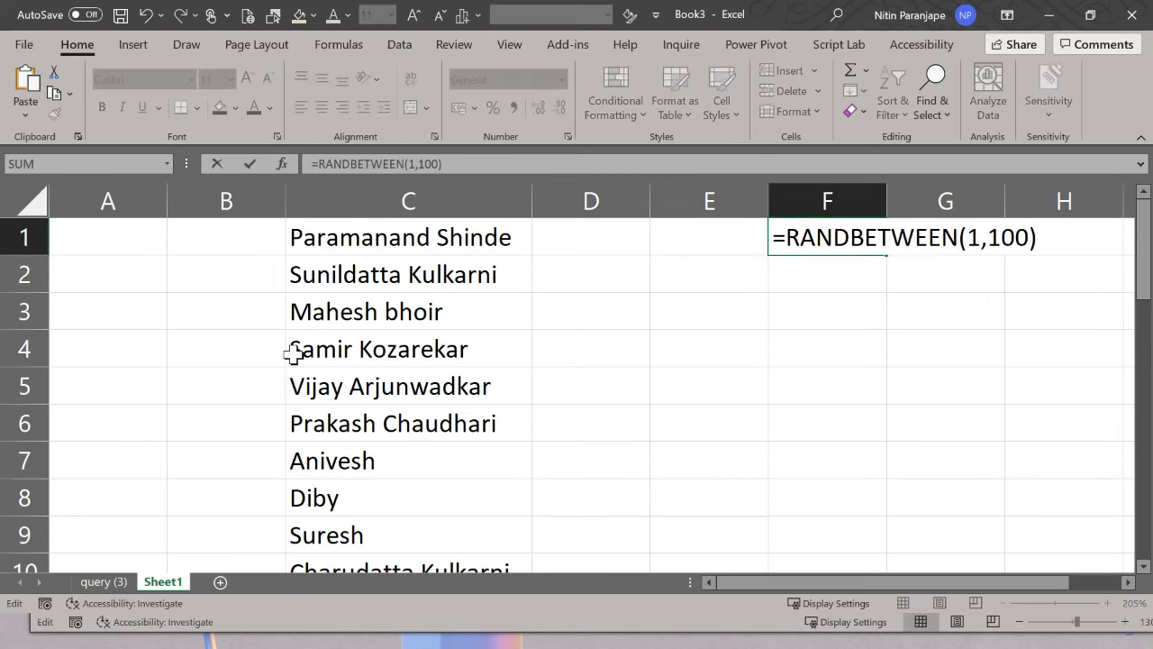
key("BackSpace")
key("BackSpace")
key("BackSpace")
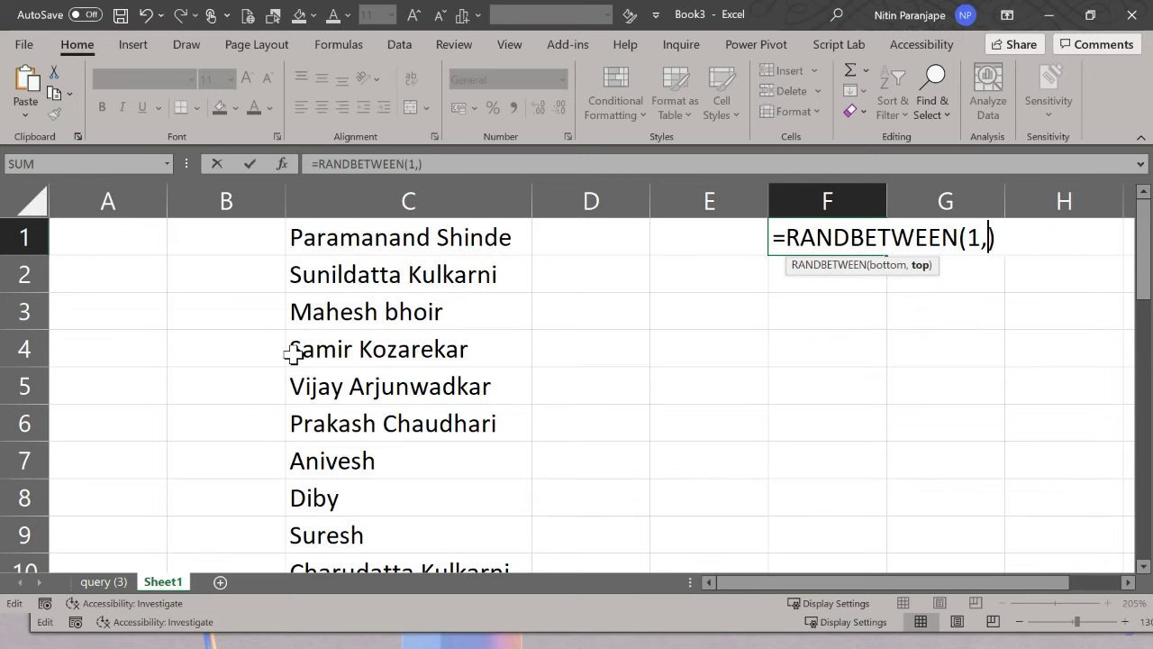
type("30")
key("Return")
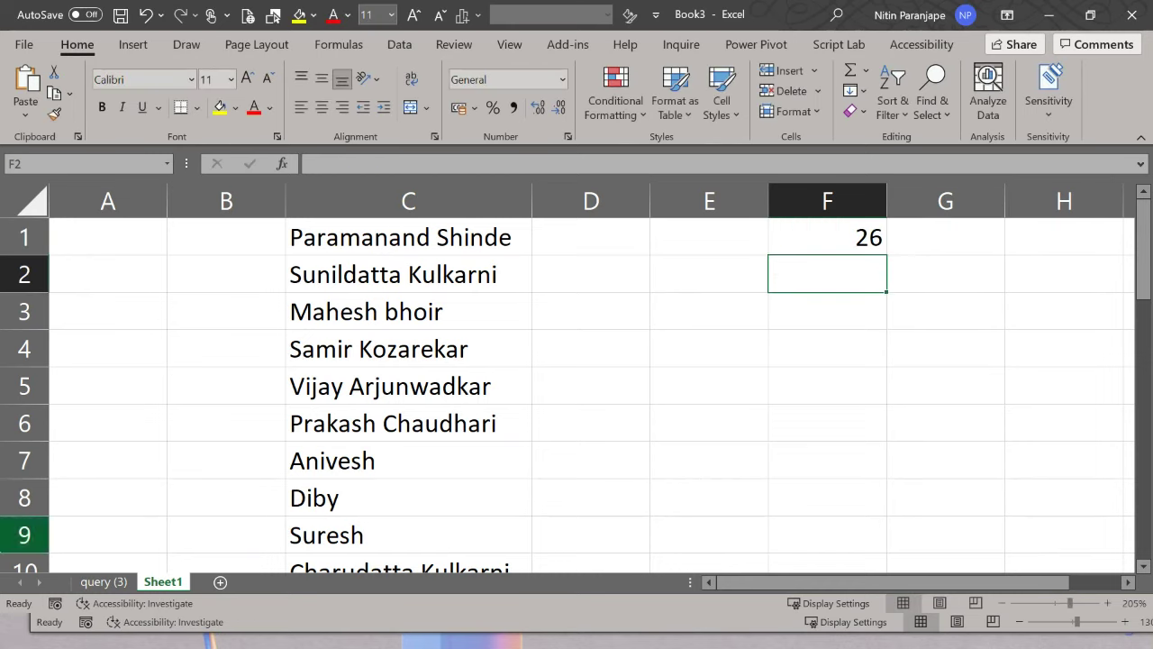
Step: Bold the name in cell C26 as the first random pick
scroll(249, 463, "down", 3)
scroll(252, 464, "down", 5)
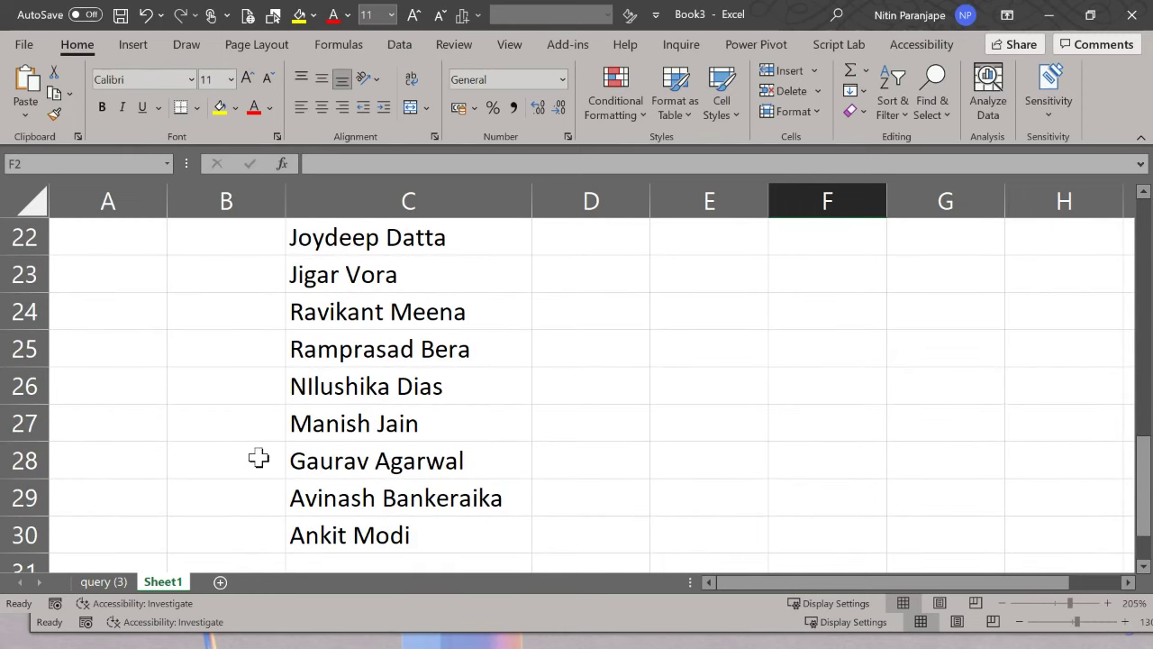
left_click(353, 386)
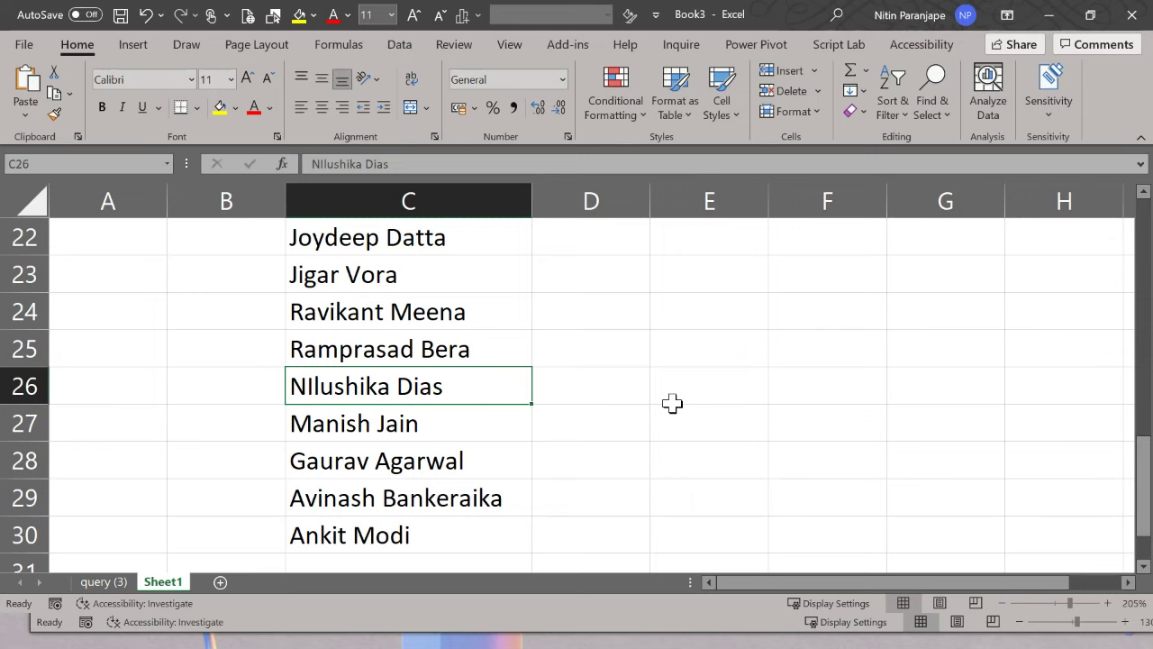
key("ctrl+b")
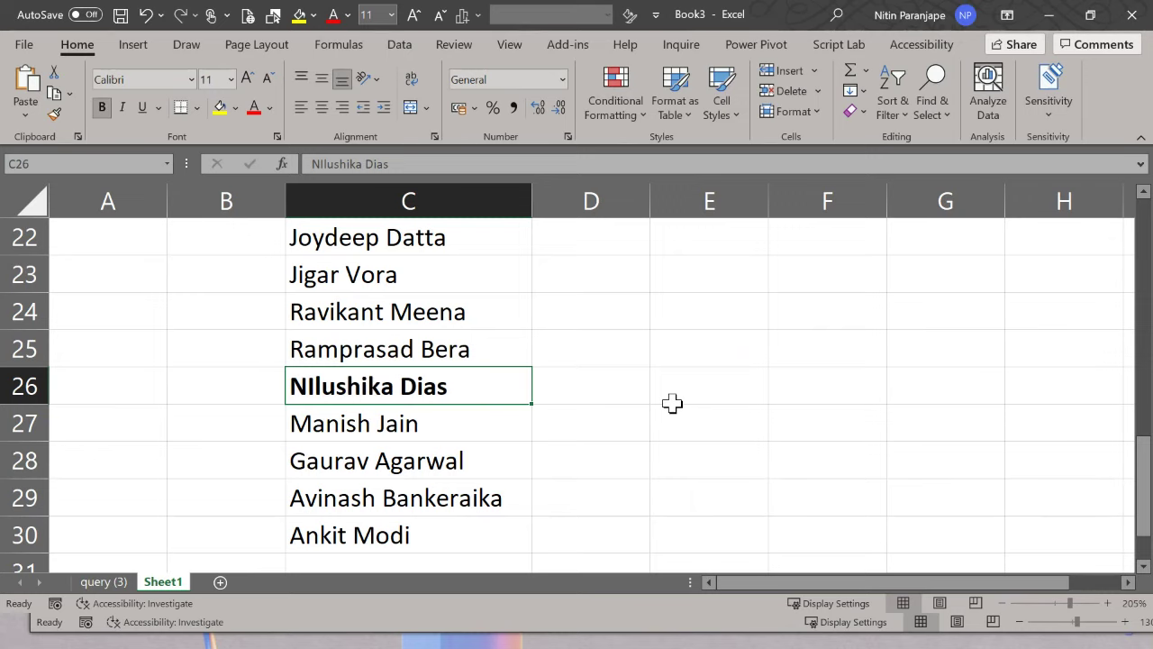
Step: Recalculate F1 to draw 24 and bold the name in cell C24
scroll(613, 420, "up", 8)
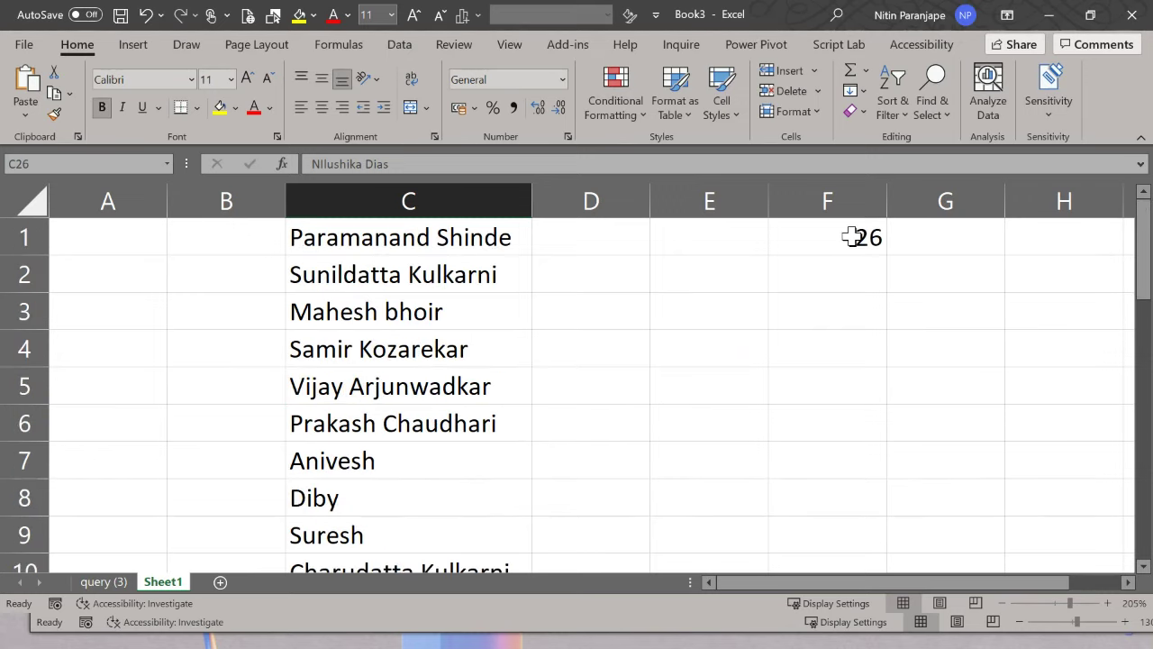
left_click(842, 232)
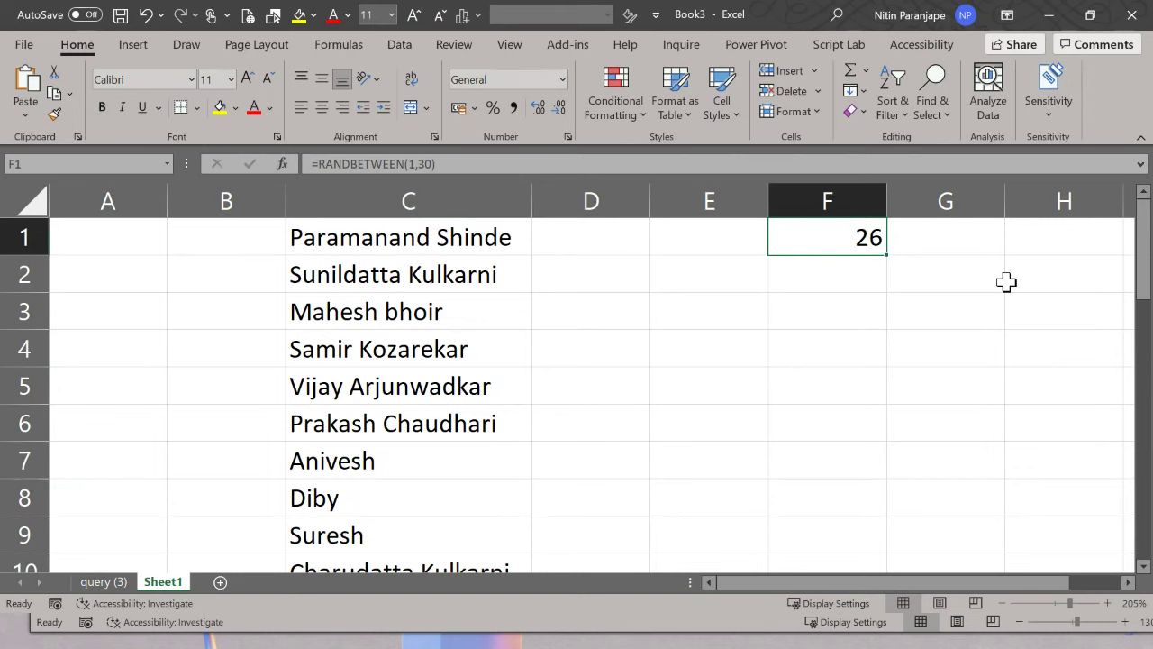
key("F9")
key("F9")
scroll(734, 367, "down", 3)
scroll(734, 367, "down", 3)
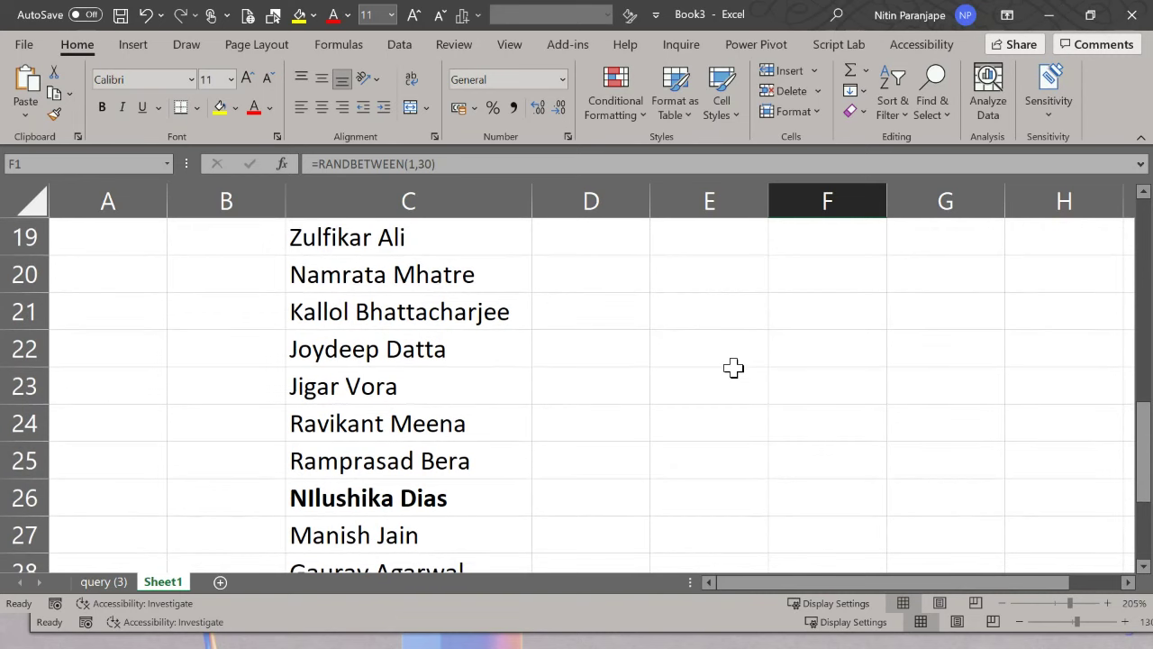
left_click(465, 418)
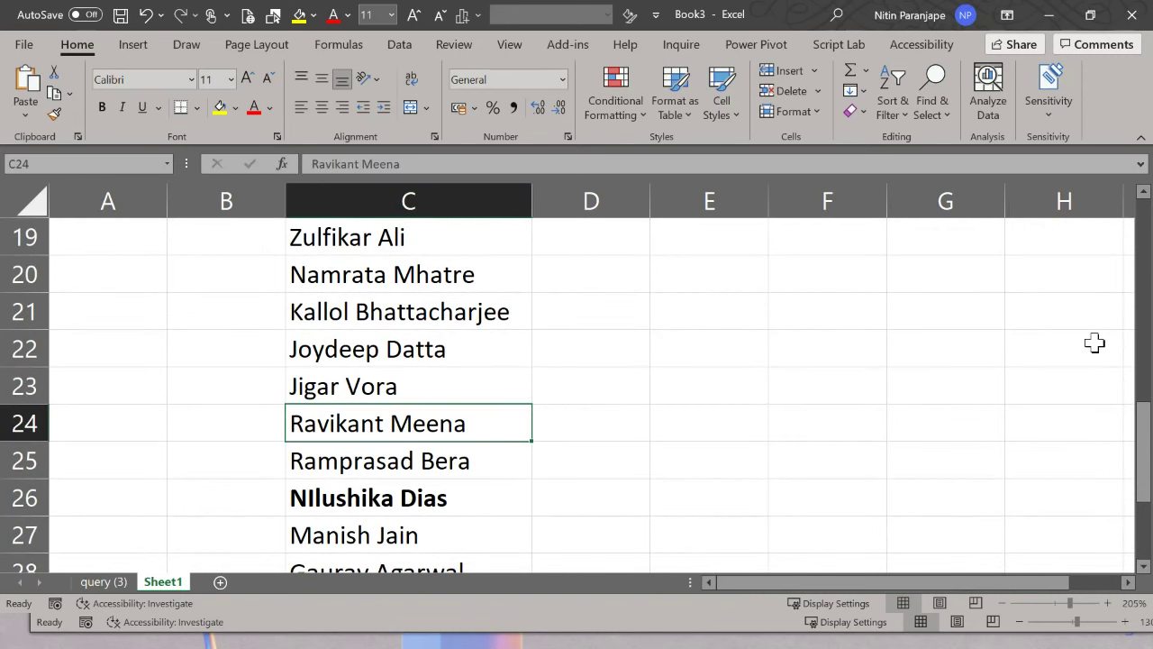
key("ctrl+b")
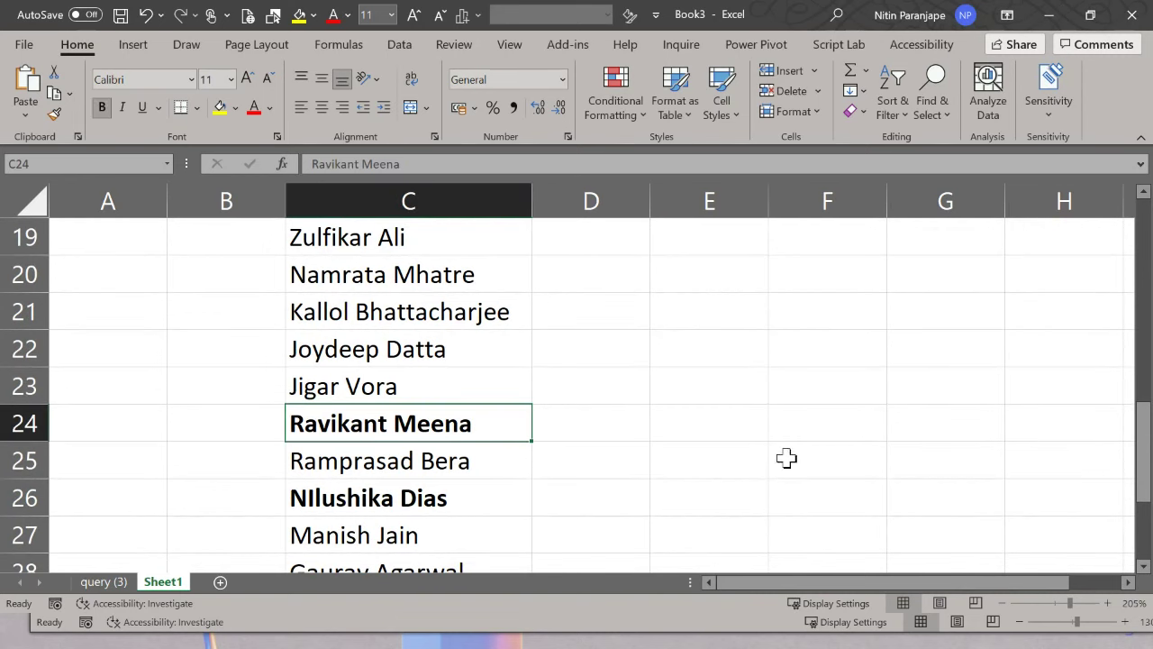
Step: Scroll through the name list to review the two bolded picks
scroll(705, 484, "up", 6)
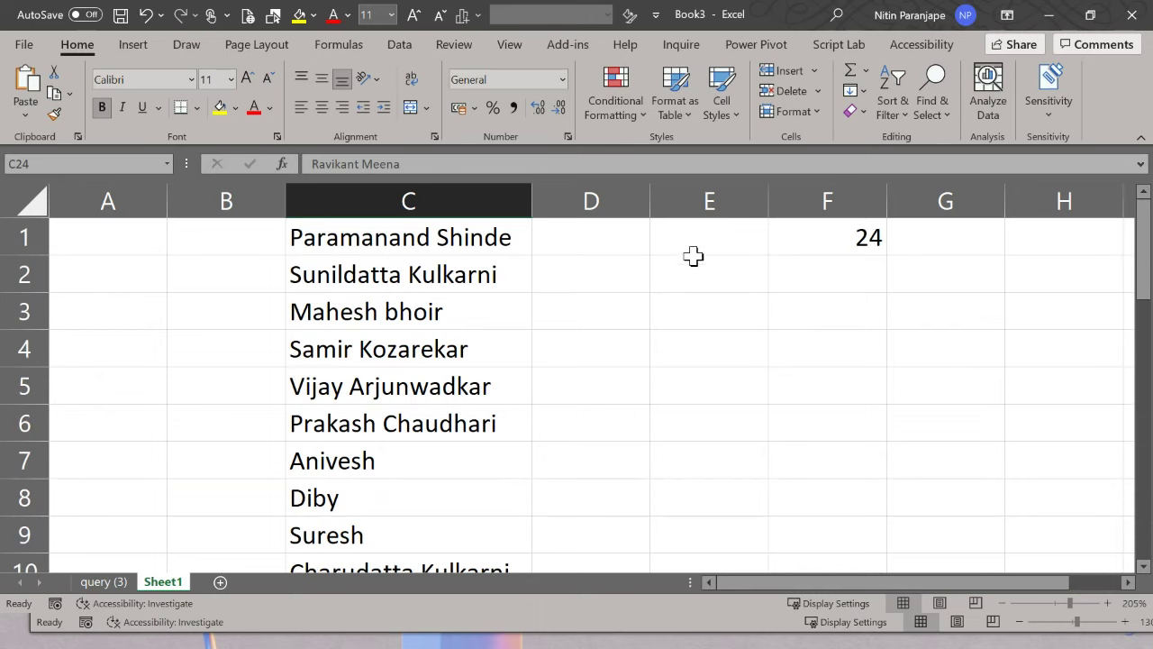
left_click(680, 321)
scroll(702, 399, "down", 1)
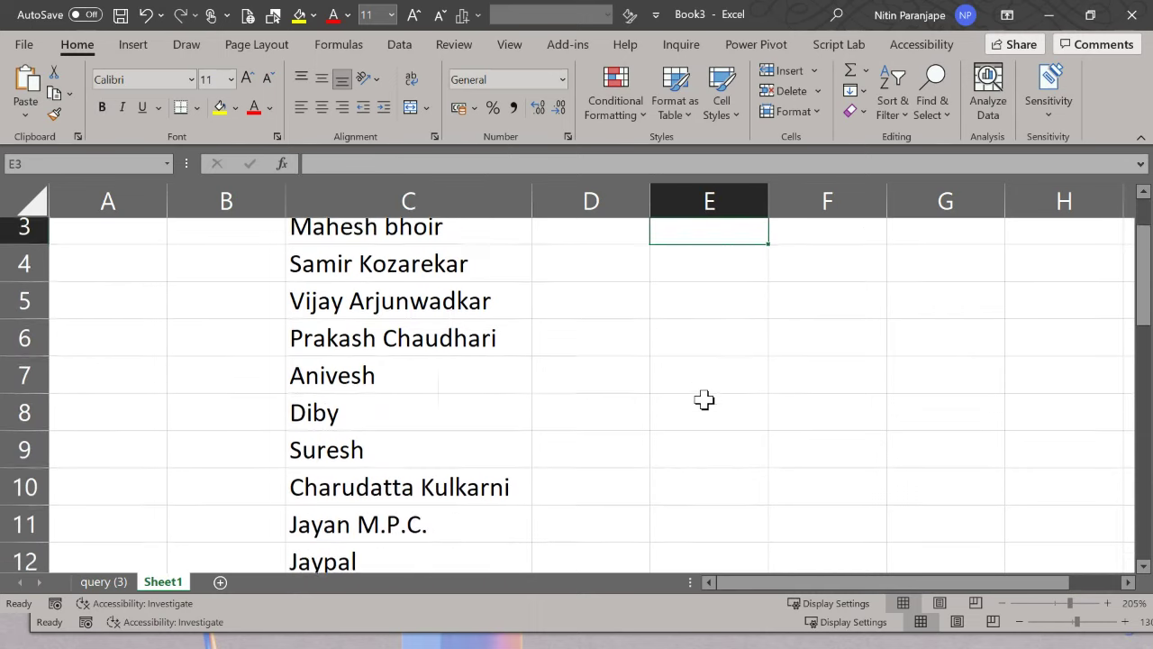
scroll(703, 399, "up", 1)
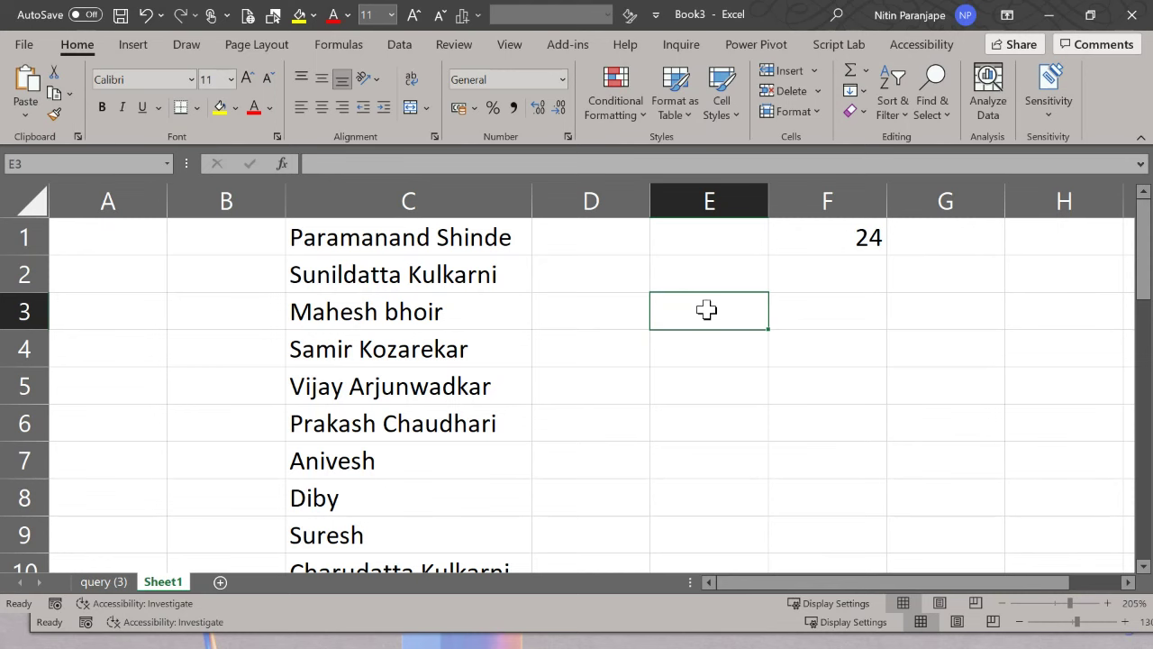
scroll(712, 346, "down", 4)
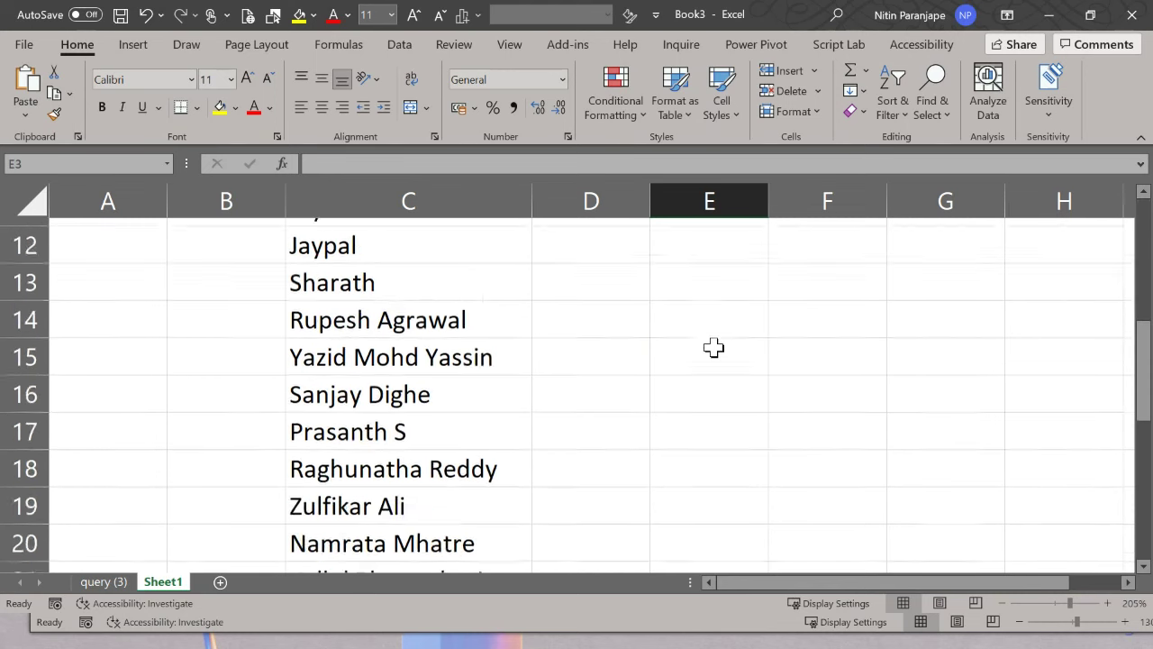
scroll(713, 347, "down", 2)
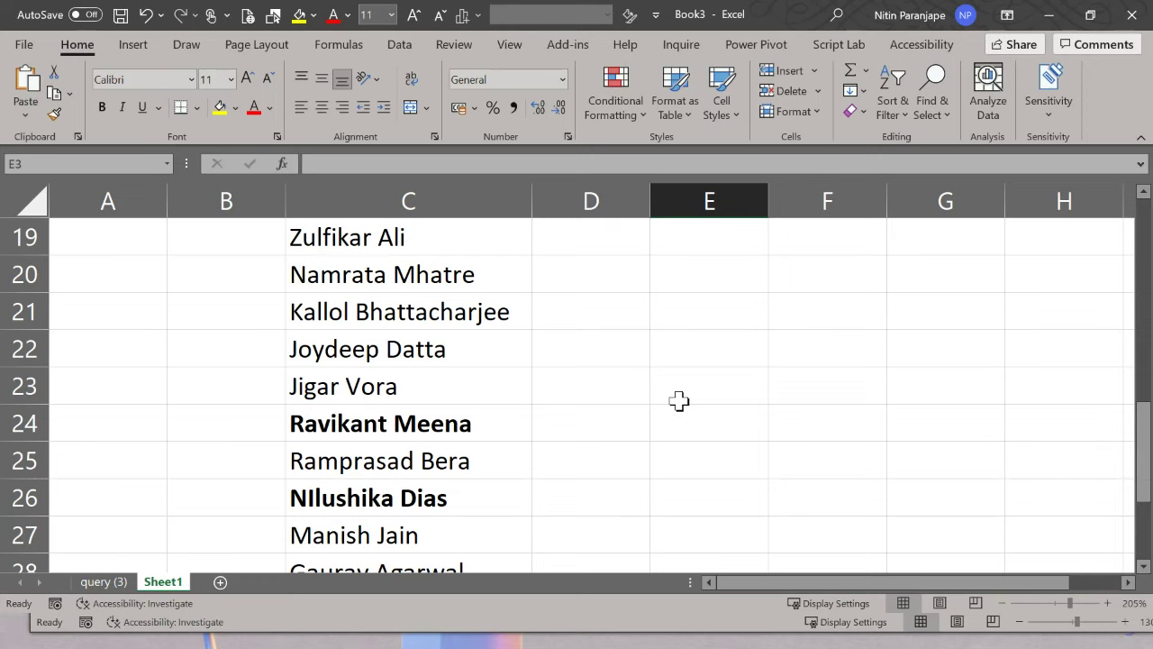
Step: Minimize both Excel workbooks and switch to the Power Automate flow run details
left_click(1045, 18)
left_click(1075, 31)
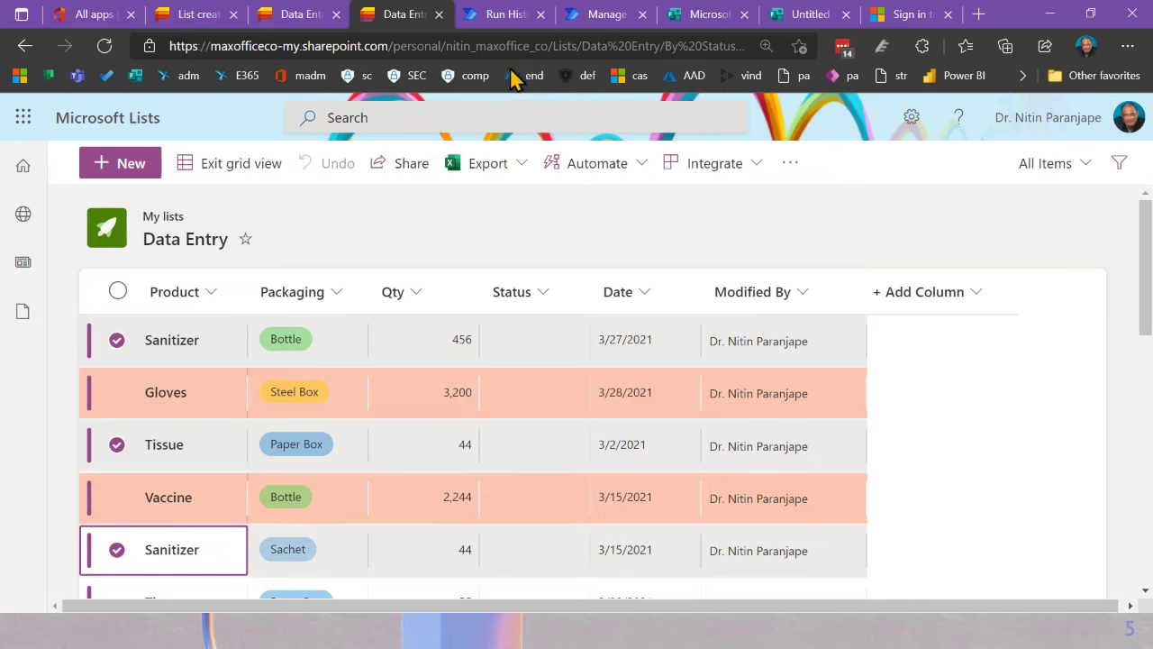
left_click(503, 22)
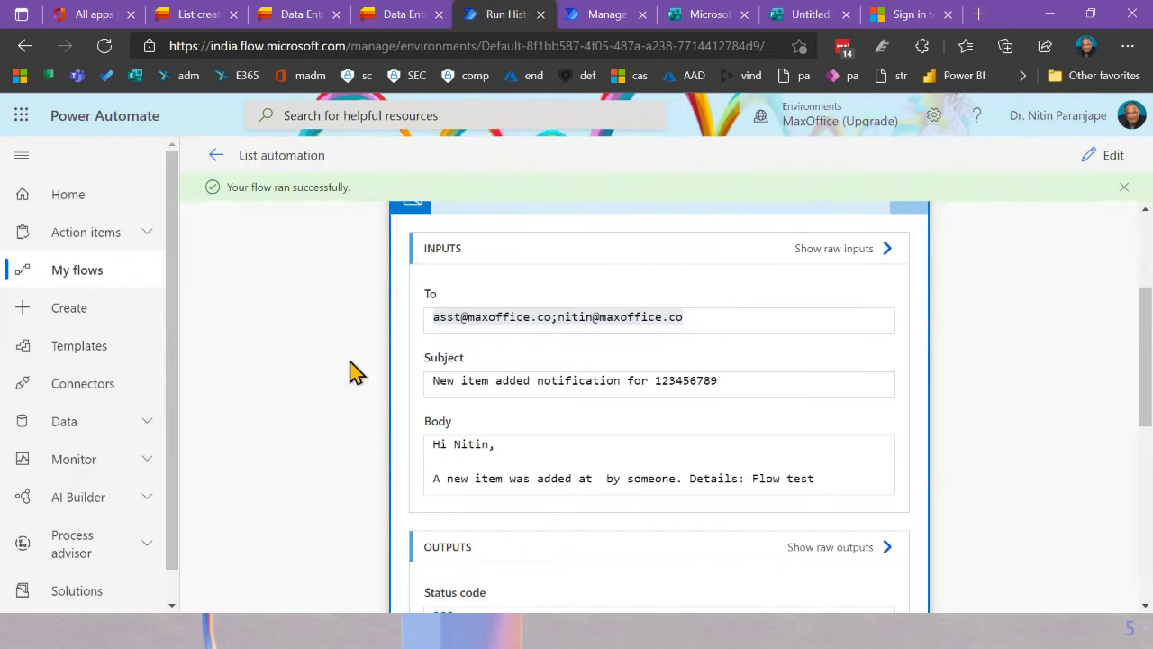
Step: Start an automated cloud flow, skipping the trigger choice to open the designer
left_click(101, 317)
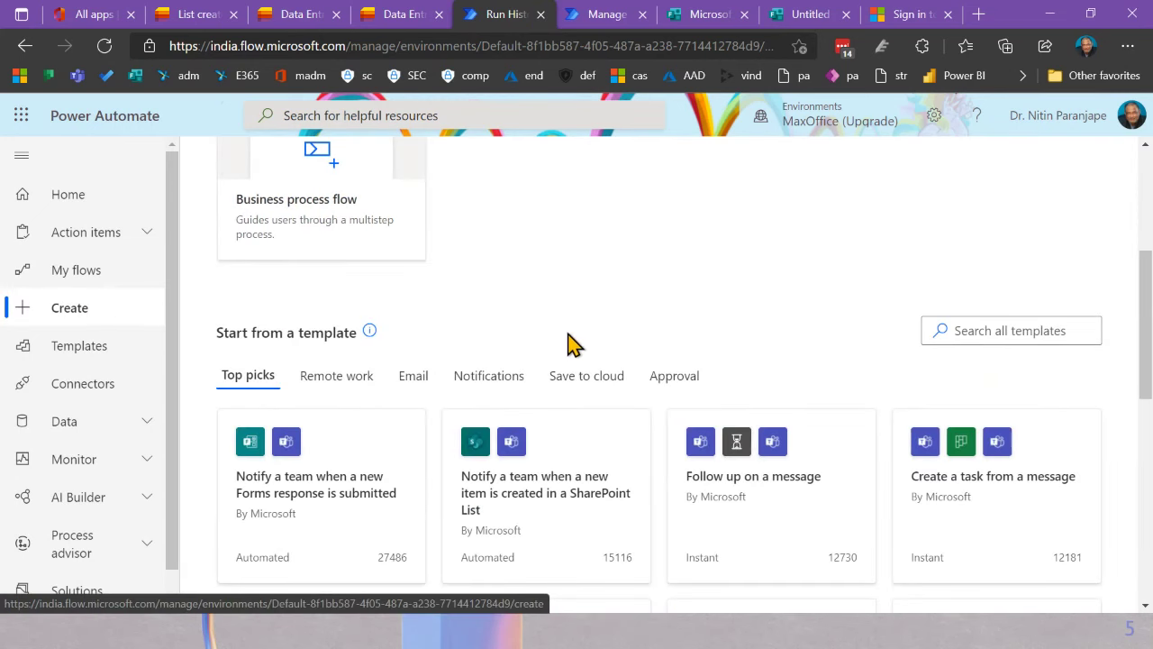
scroll(566, 346, "up", 3)
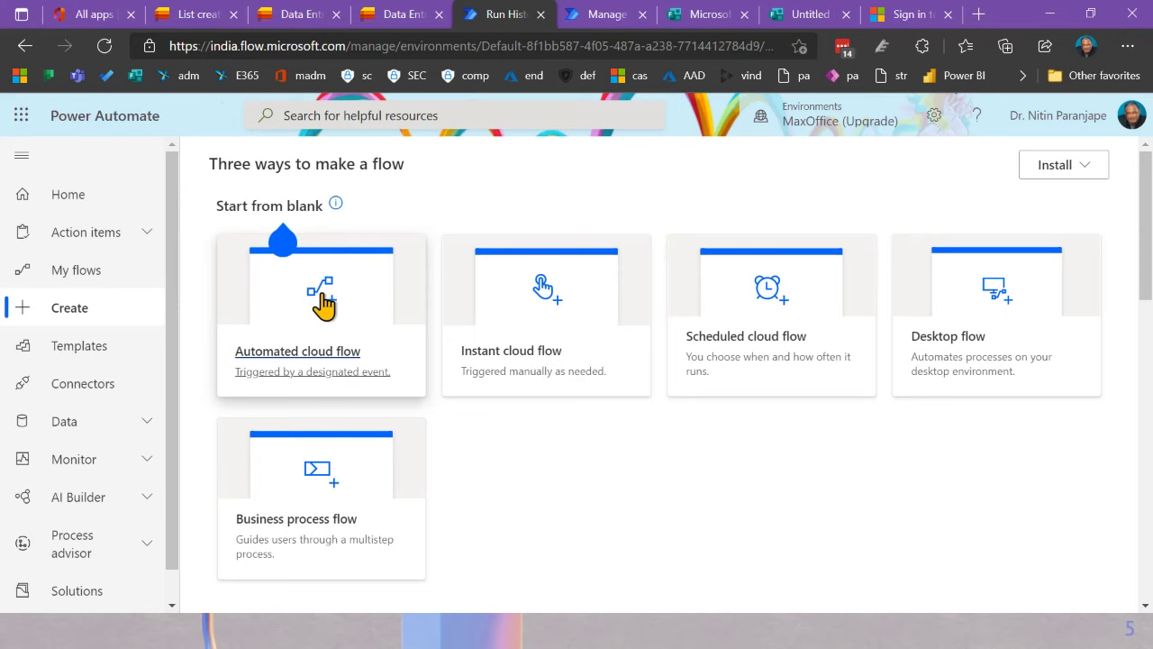
left_click(322, 304)
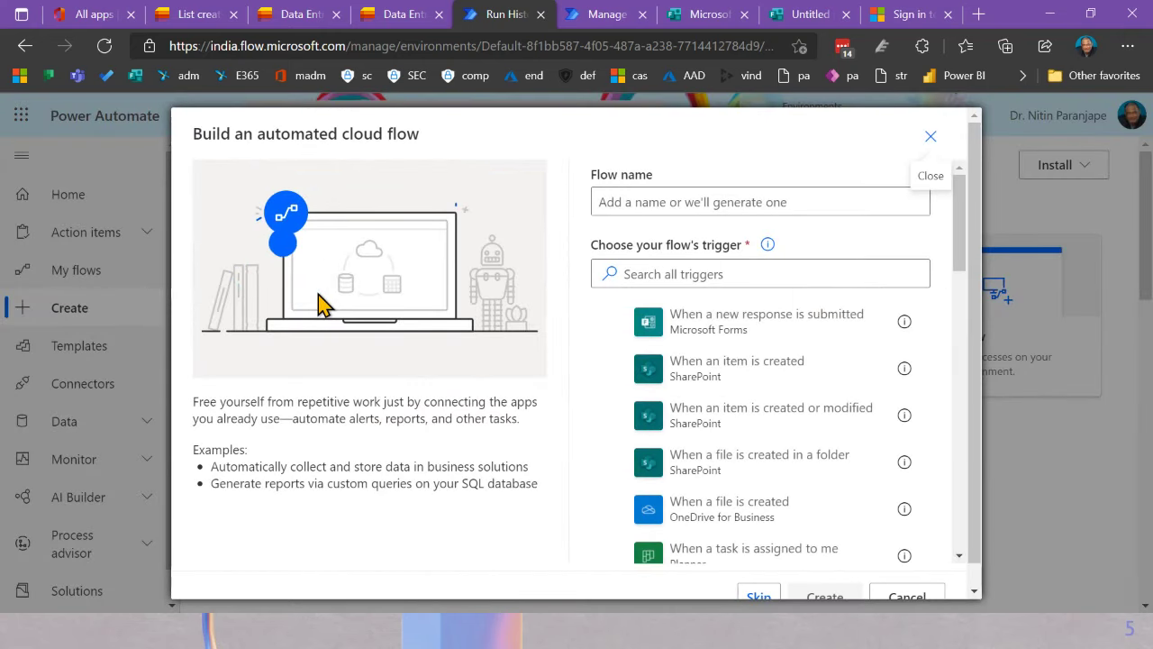
scroll(775, 505, "down", 3)
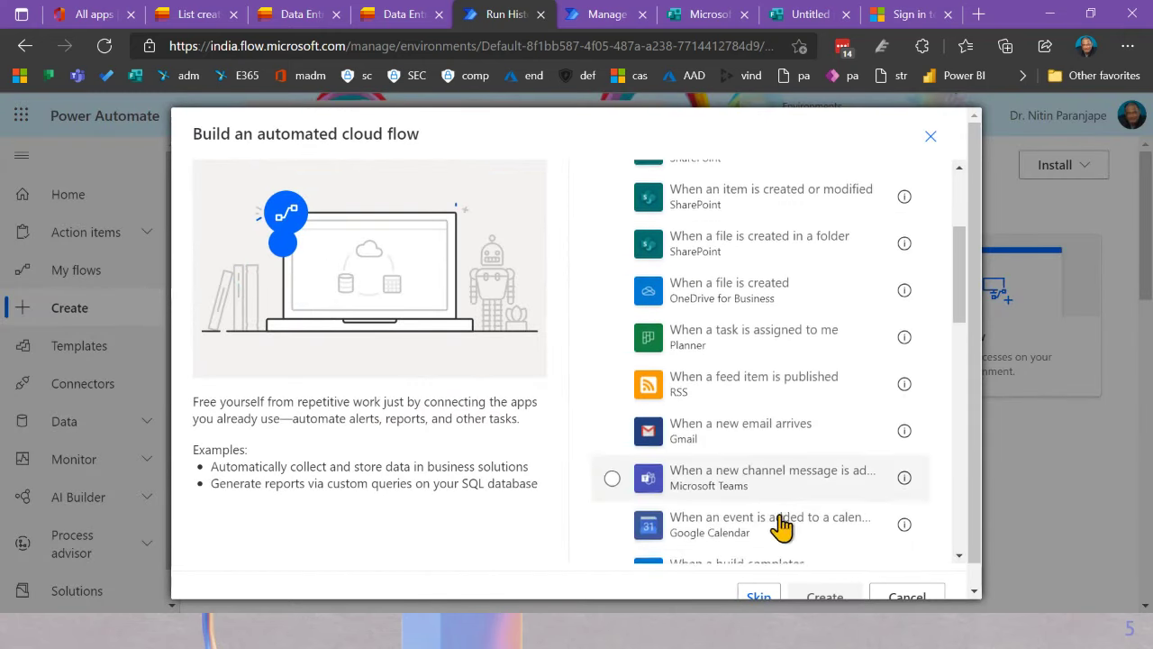
left_click(759, 593)
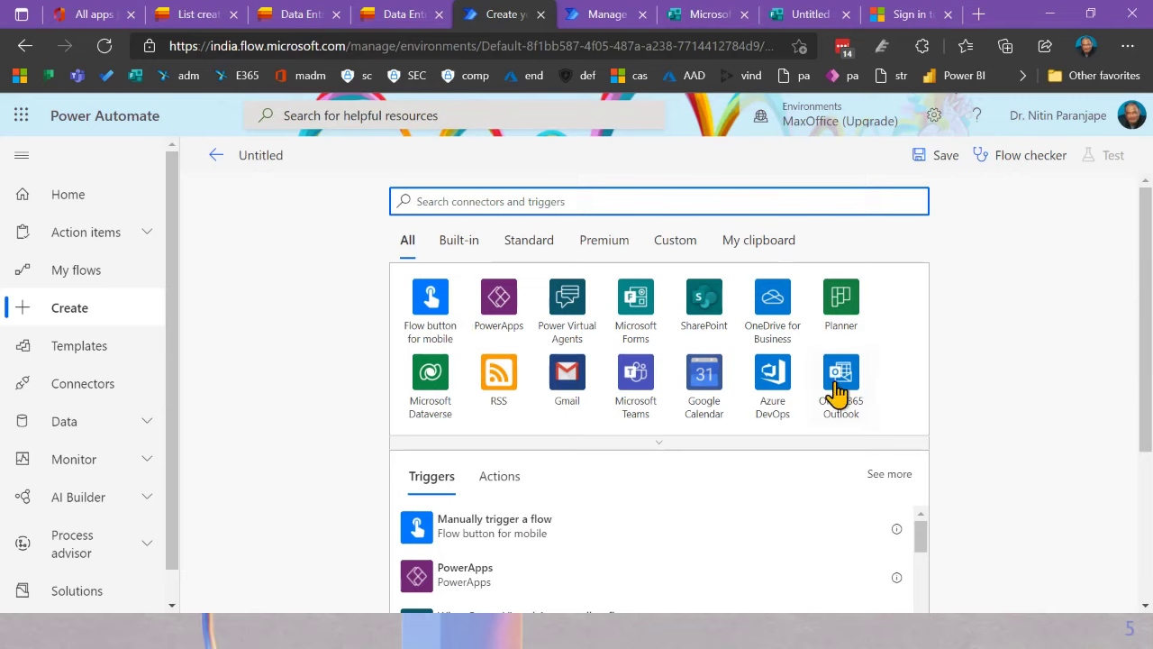
Step: Search connectors, pick SharePoint, and browse its triggers such as 'When an item is created'
left_click(545, 206)
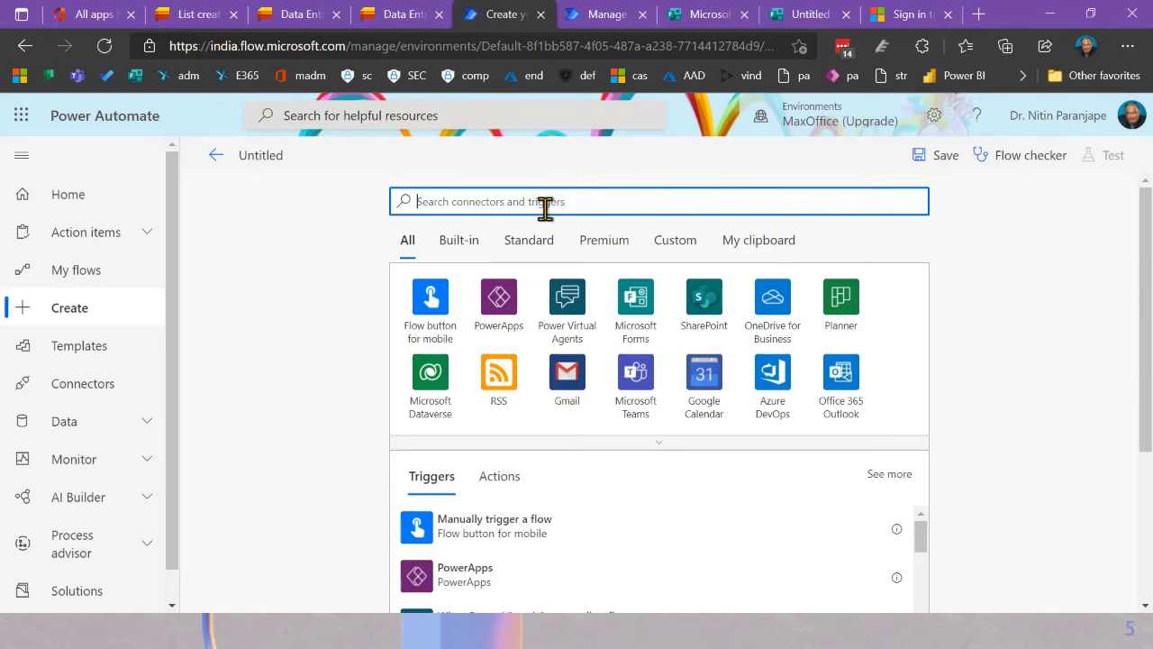
type("sharep")
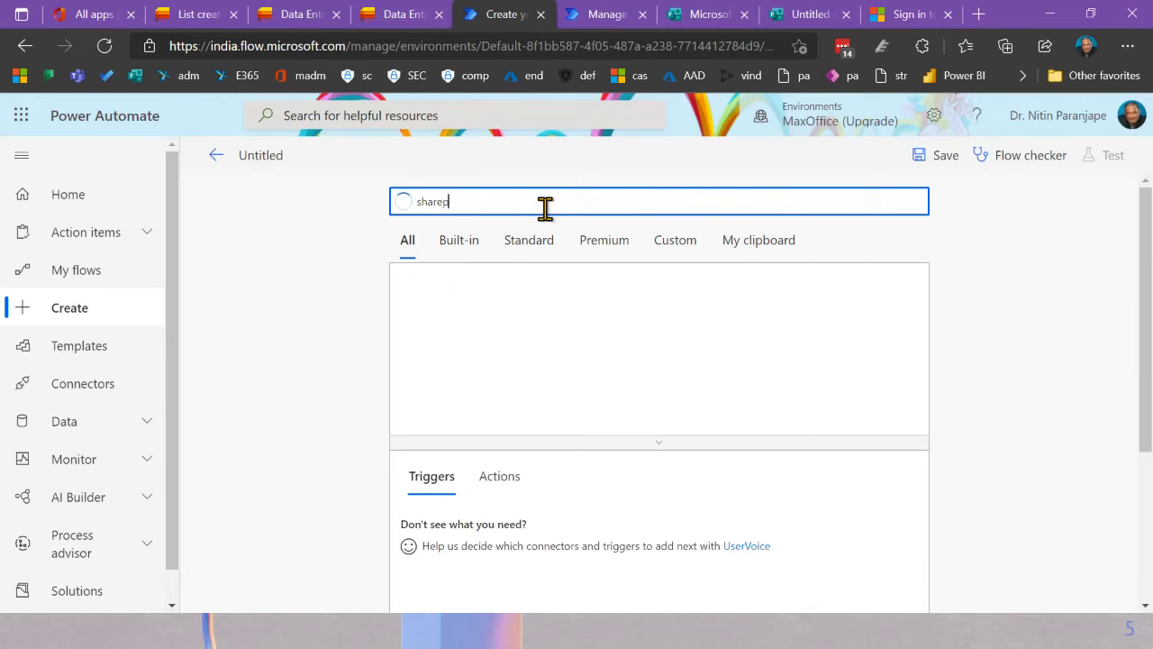
key("BackSpace")
key("BackSpace")
key("BackSpace")
key("BackSpace")
key("BackSpace")
key("BackSpace")
type("lis")
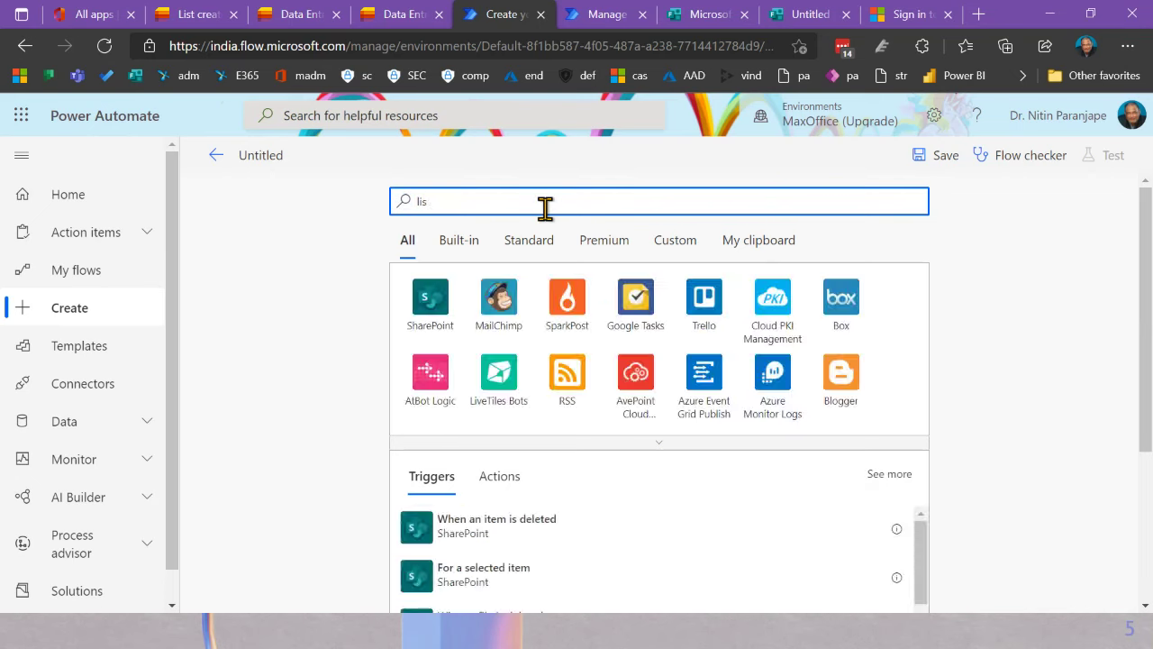
type("ts")
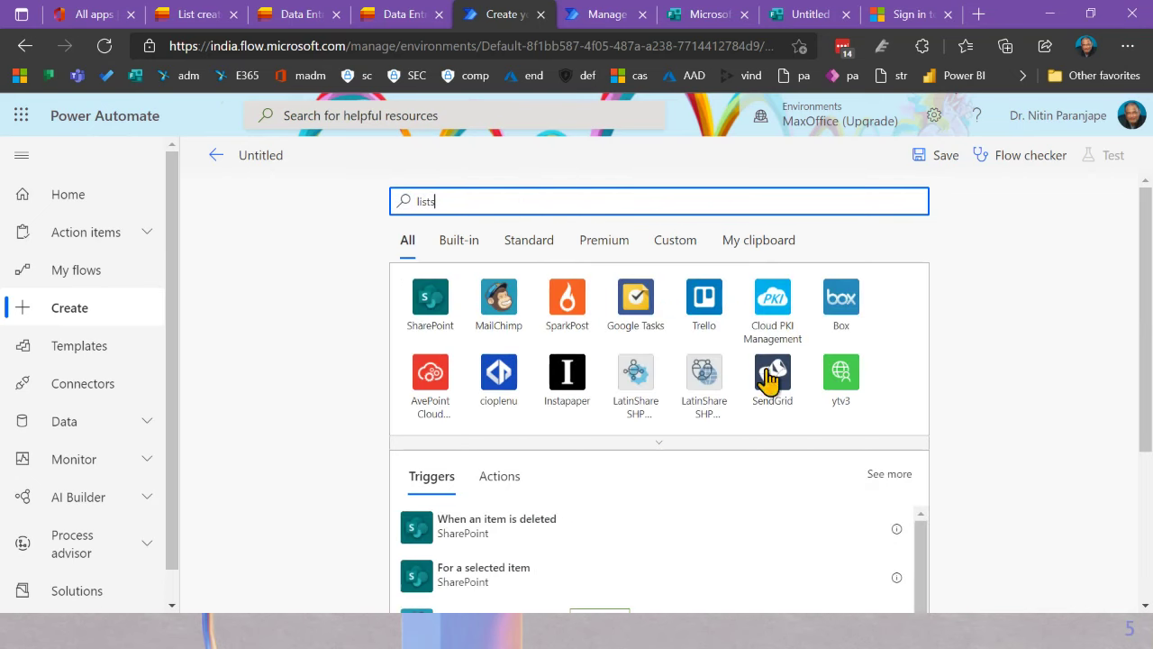
left_click(470, 308)
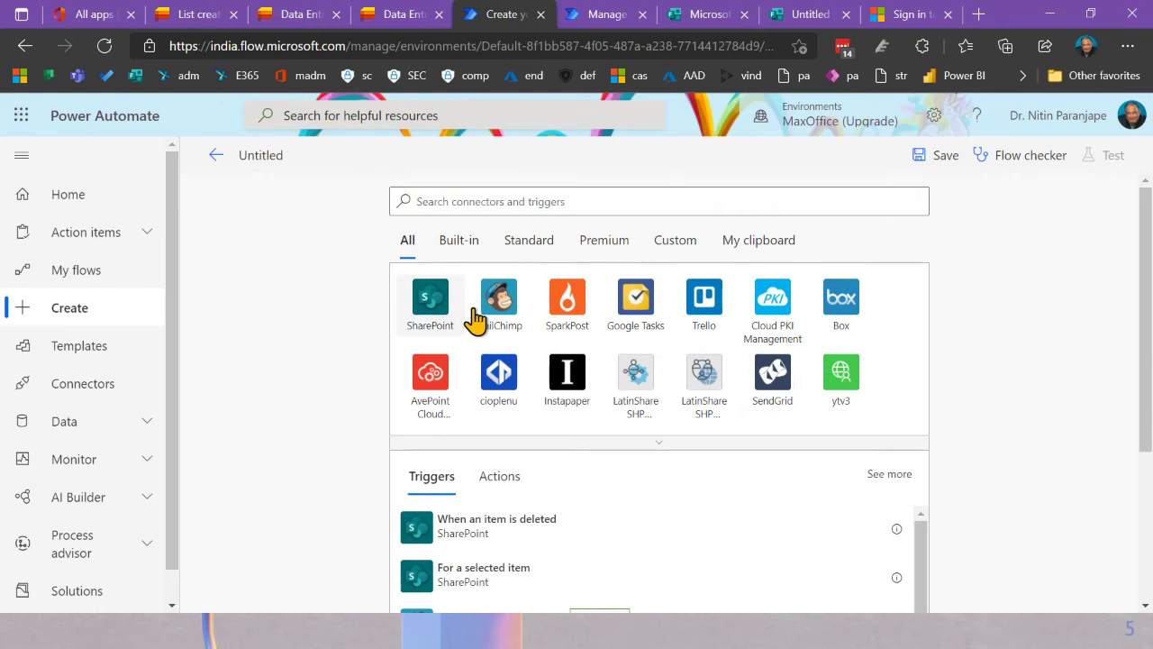
left_click(305, 345)
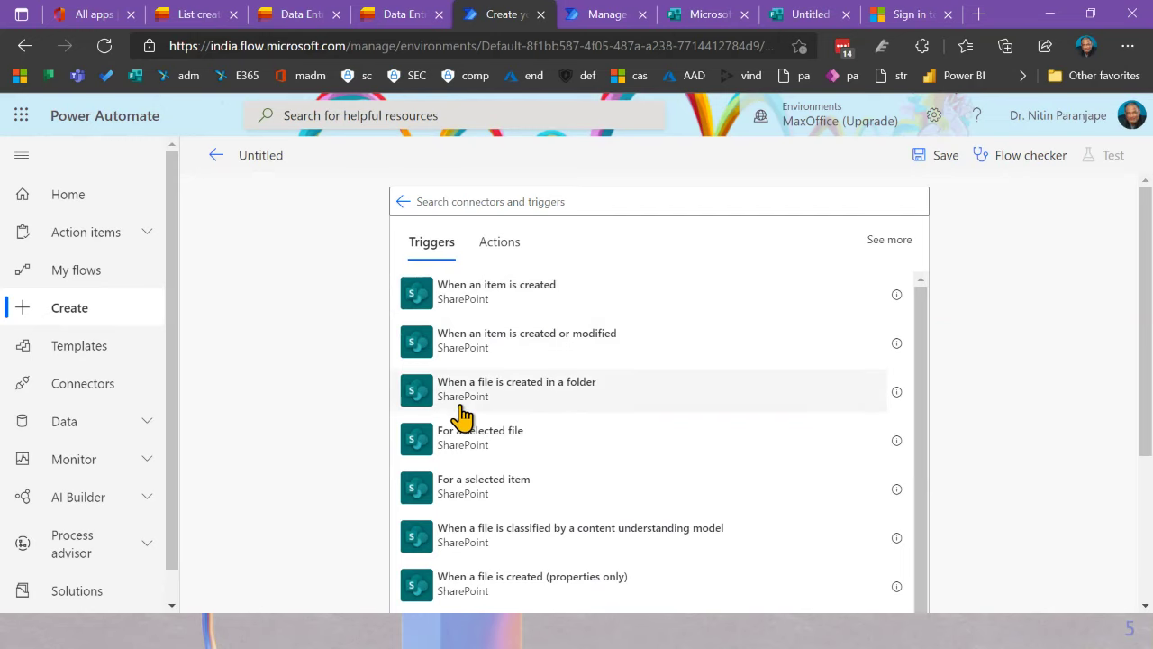
scroll(599, 435, "down", 3)
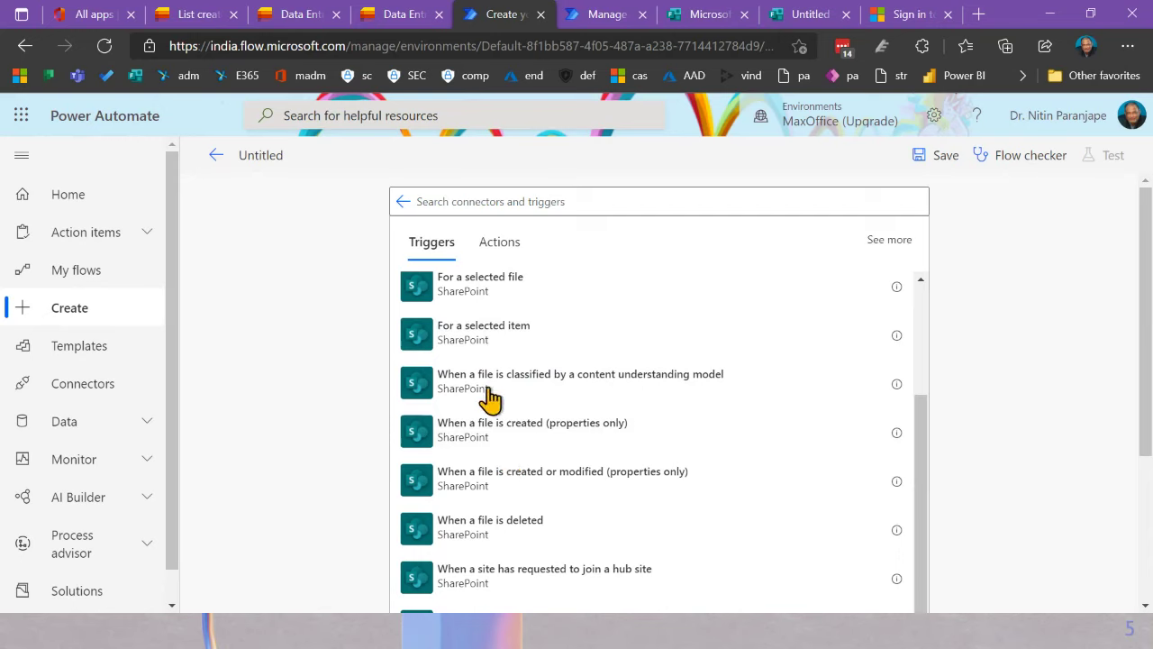
scroll(505, 361, "up", 1)
scroll(505, 360, "up", 3)
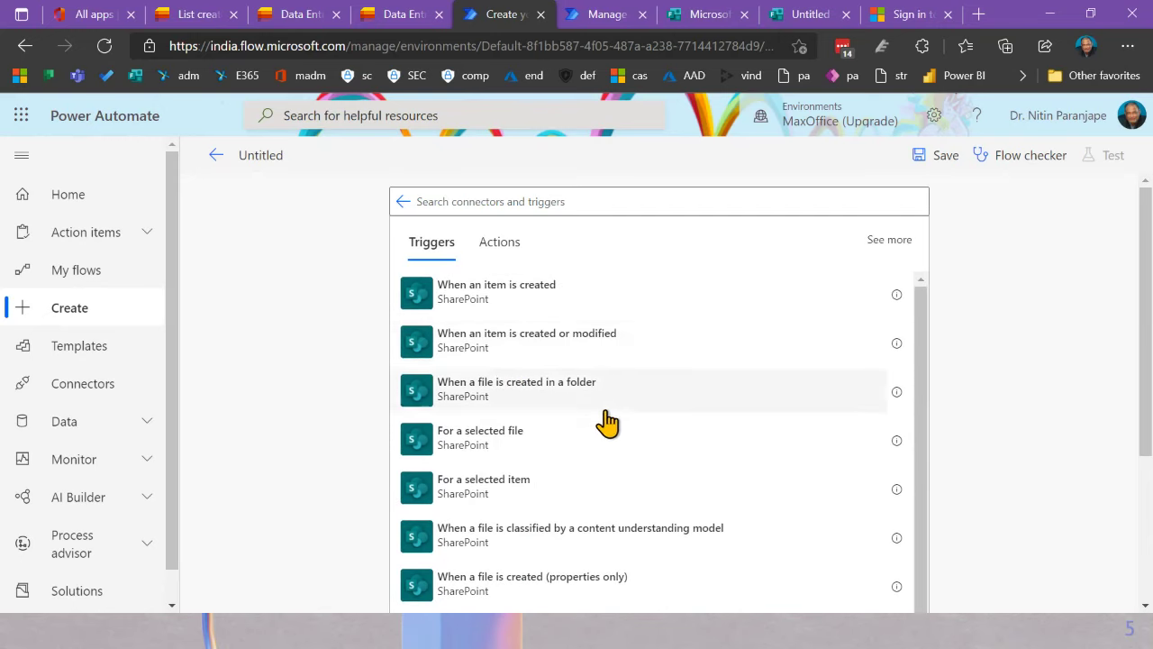
scroll(508, 470, "down", 2)
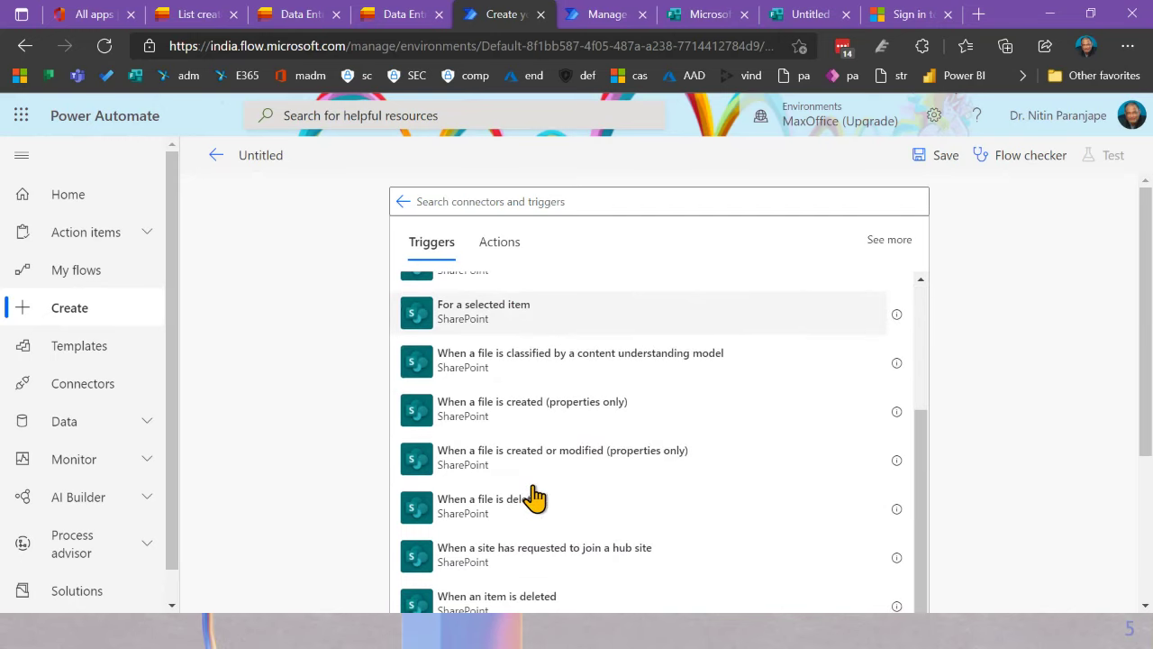
scroll(569, 514, "down", 1)
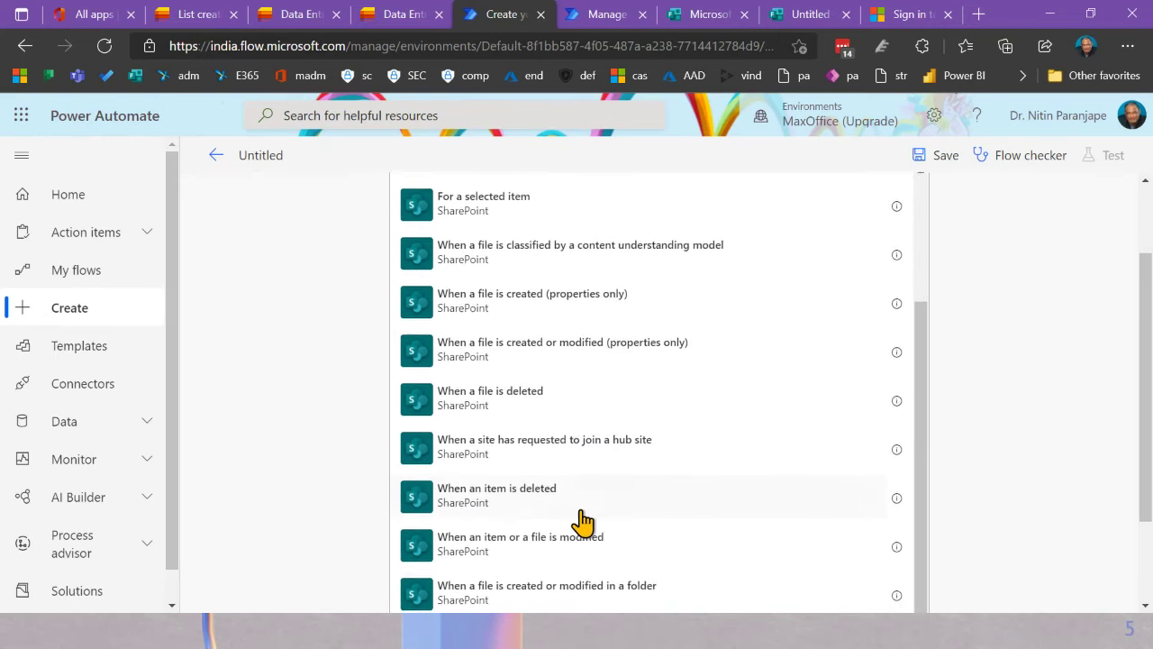
scroll(652, 497, "down", 1)
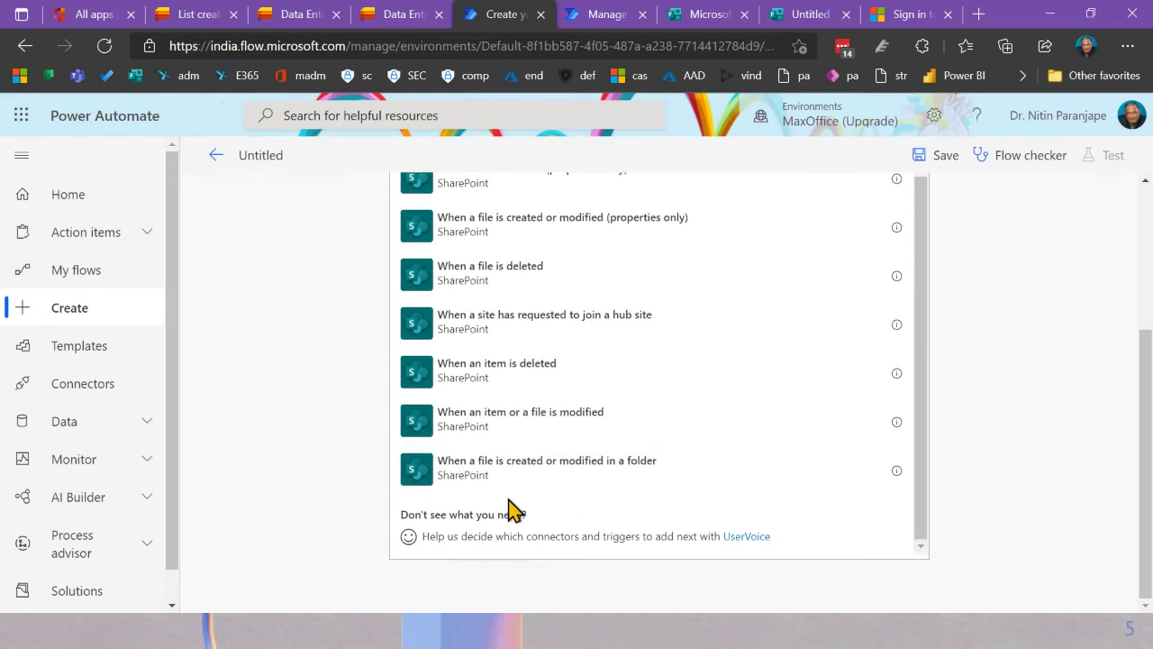
scroll(613, 511, "up", 2)
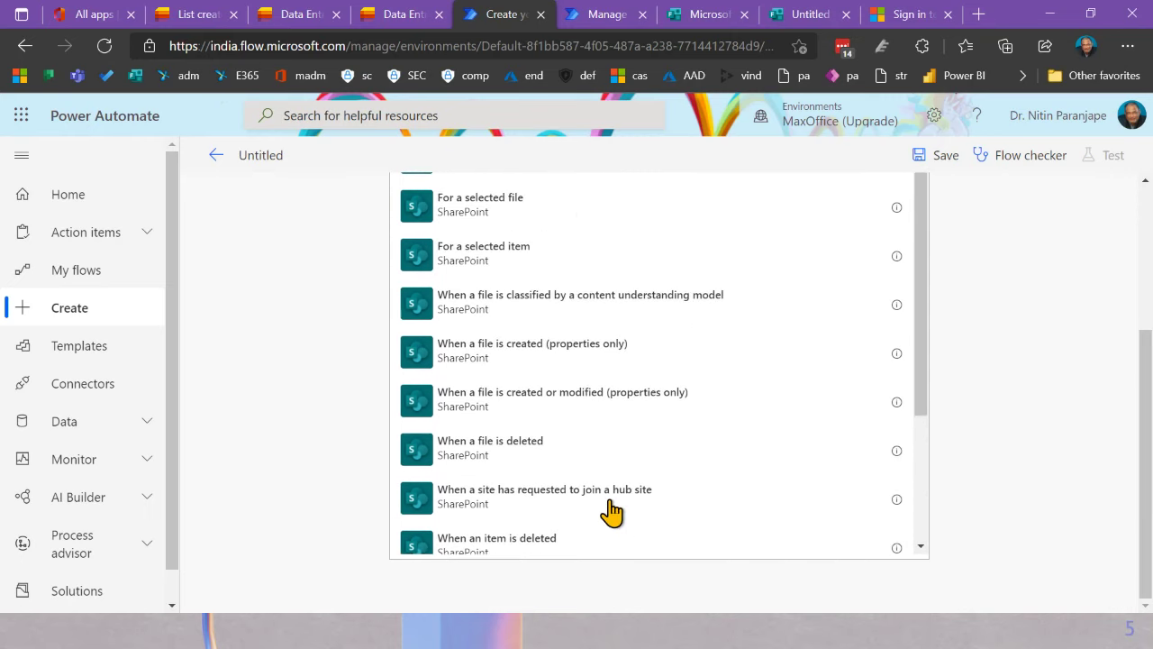
scroll(613, 510, "up", 3)
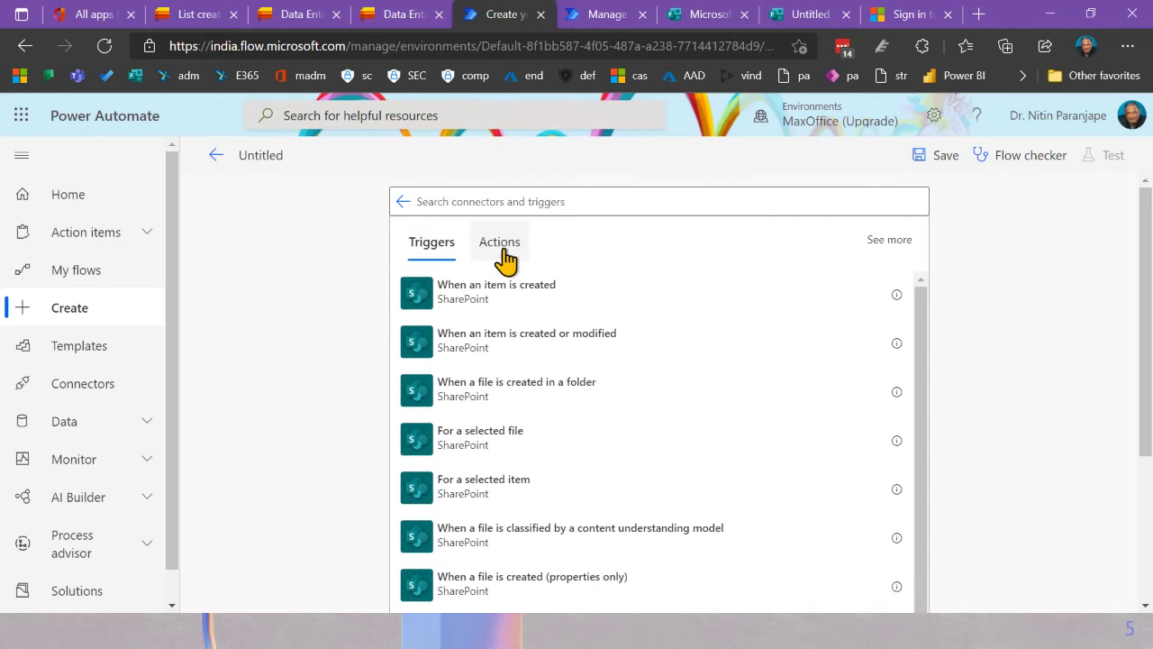
left_click(502, 250)
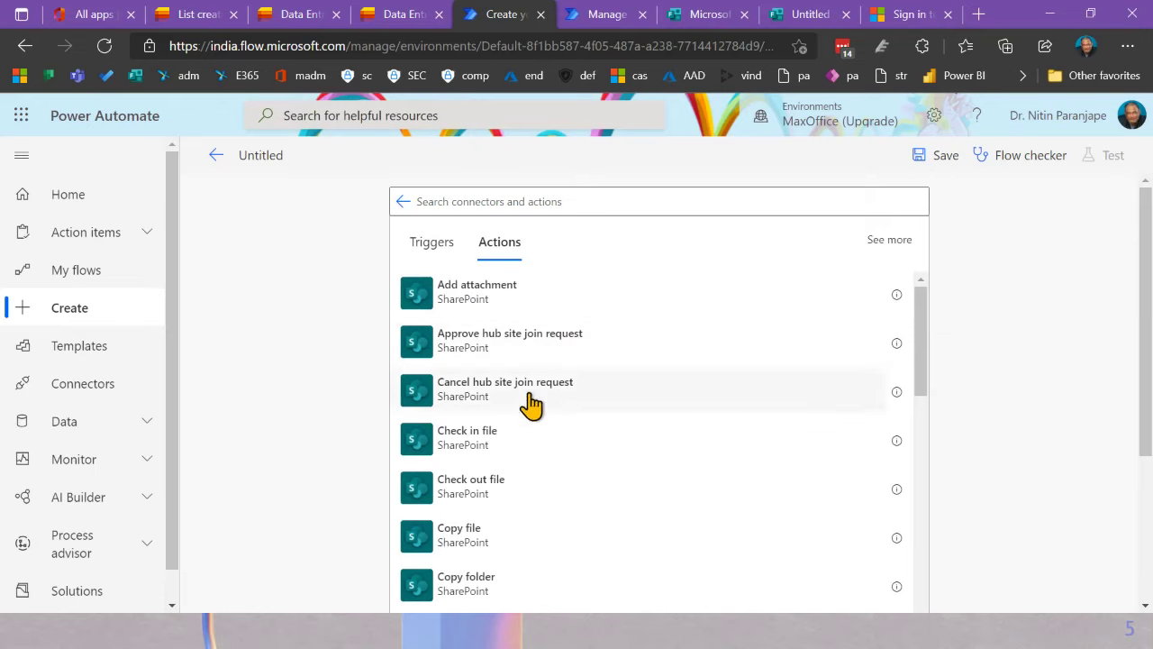
scroll(357, 442, "down", 5)
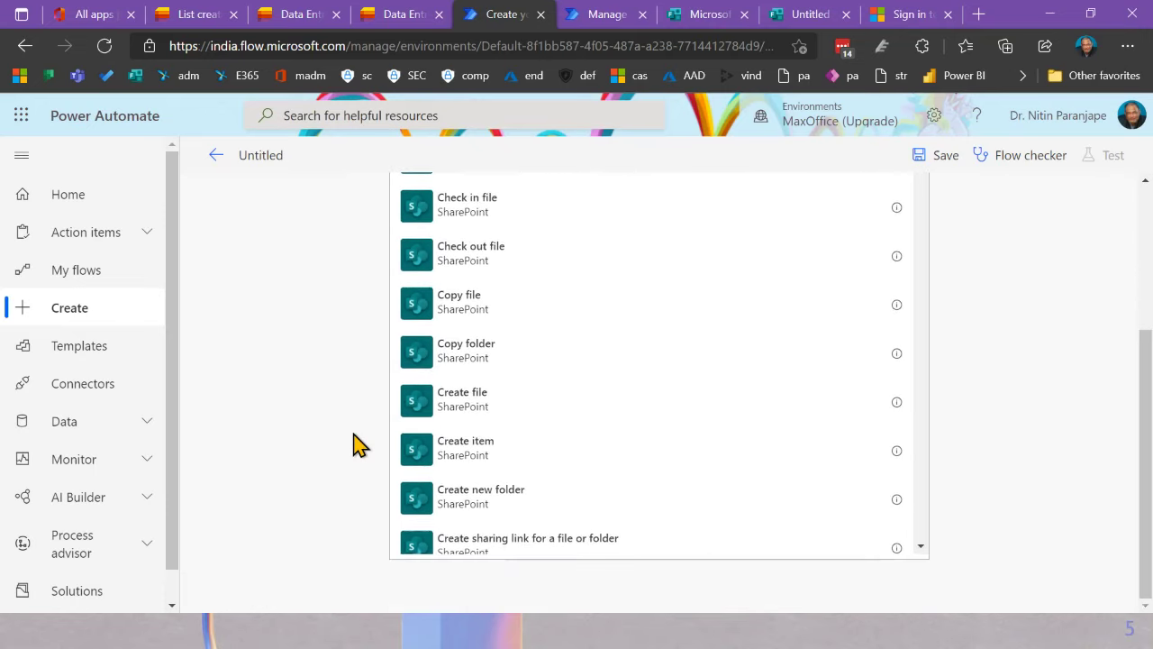
scroll(592, 405, "down", 3)
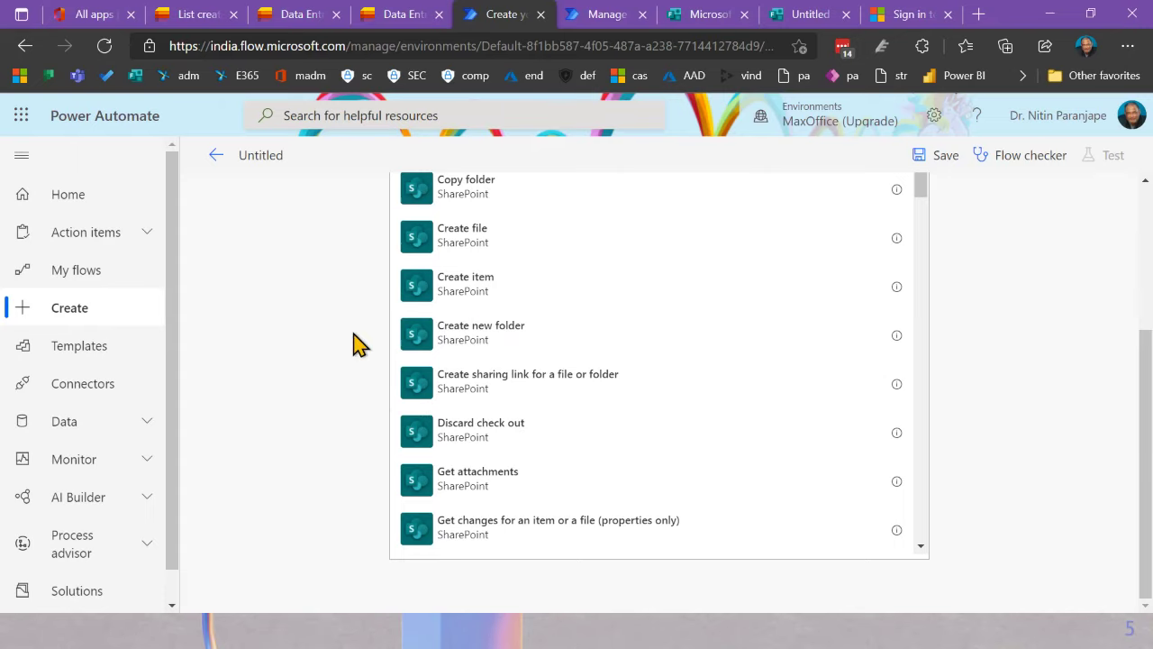
scroll(340, 344, "up", 3)
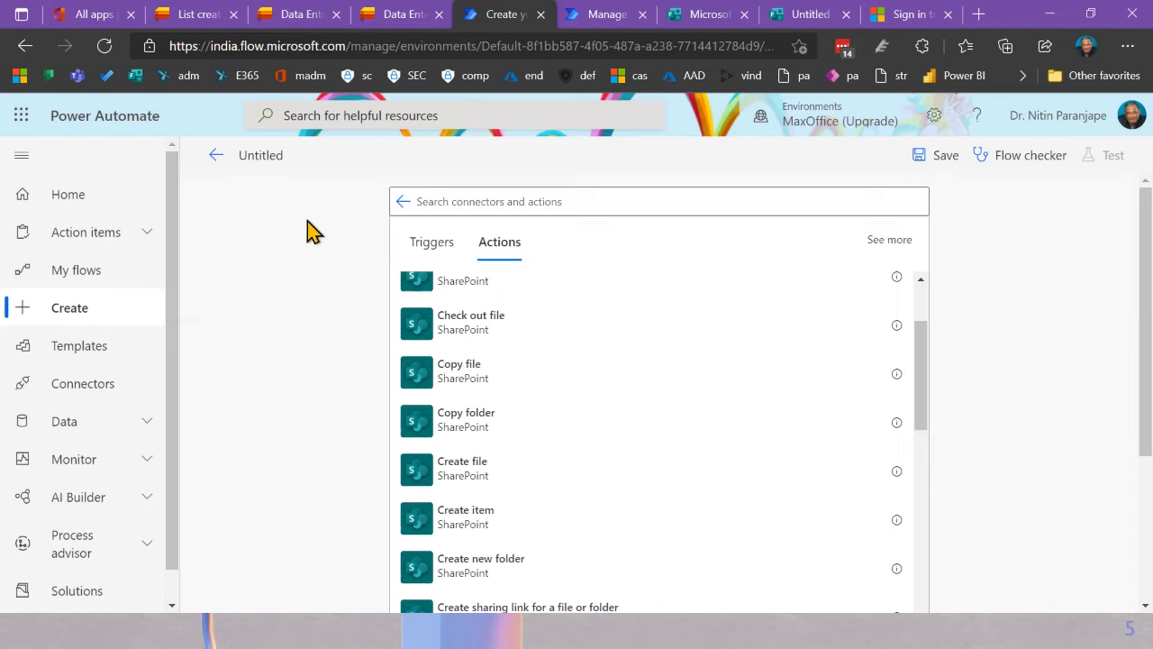
Step: Switch the Data Entry list from the By Status view to All Items
left_click(278, 17)
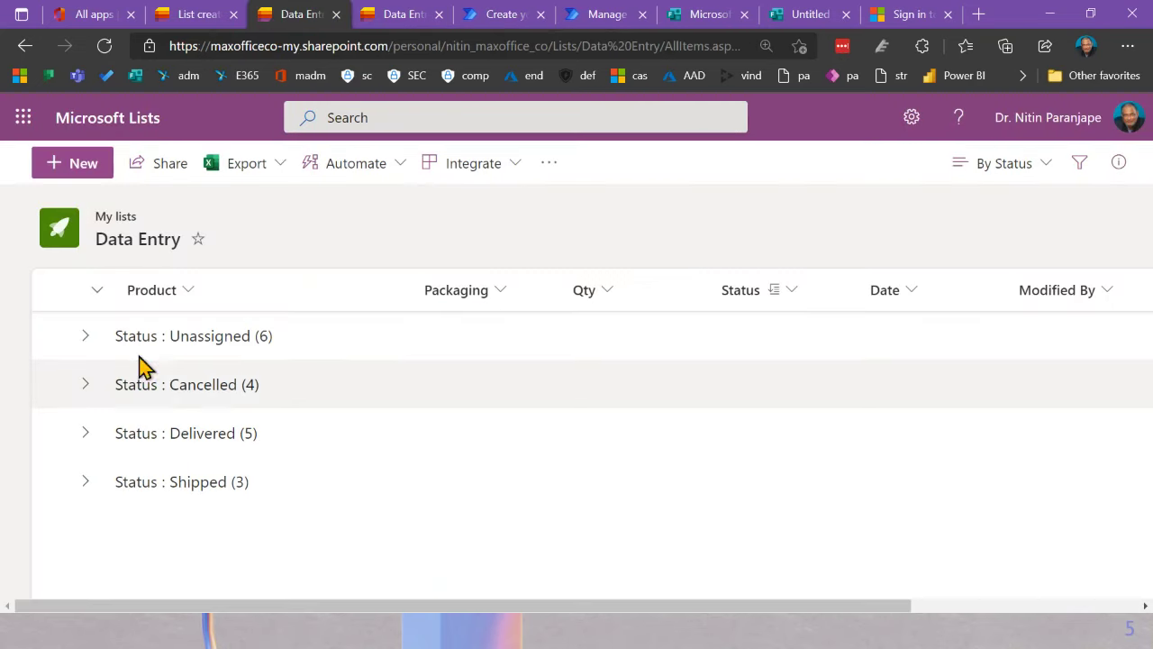
left_click(986, 171)
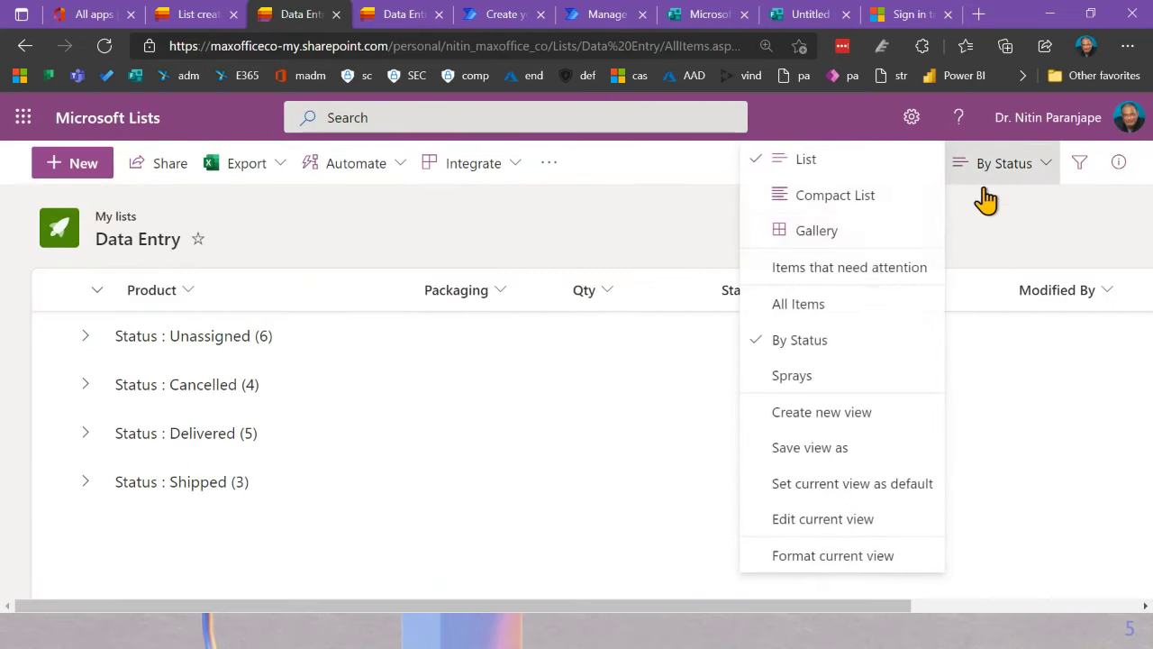
left_click(815, 290)
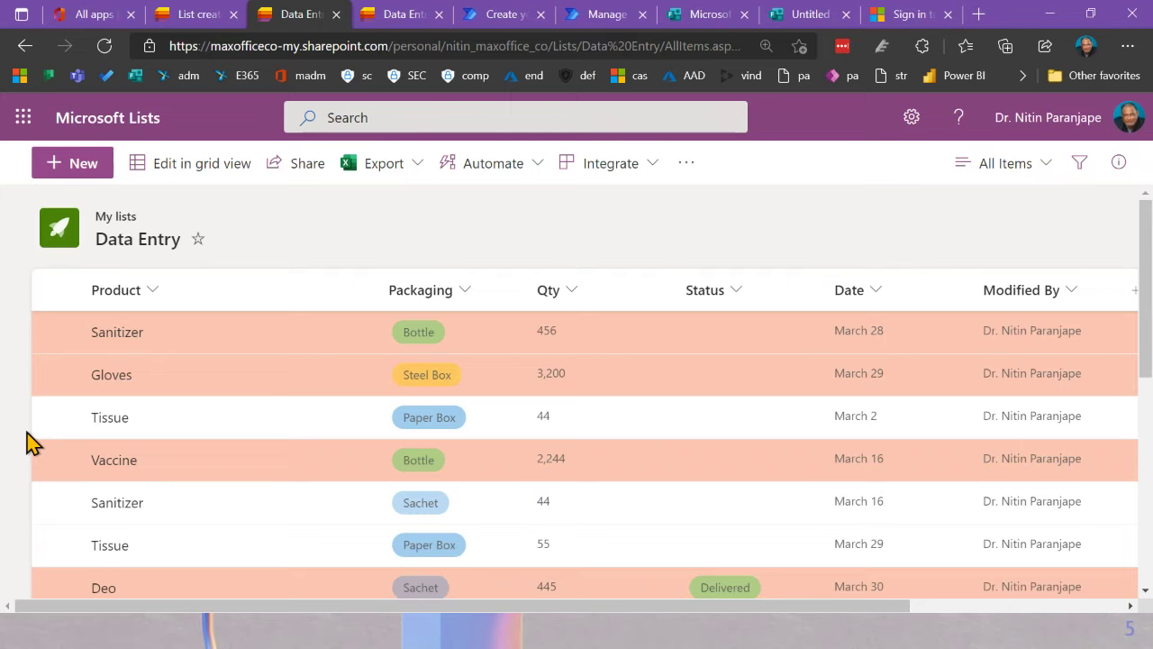
Step: Open List settings for Data Entry and its 'Permissions for this list' page
left_click(912, 119)
left_click(899, 248)
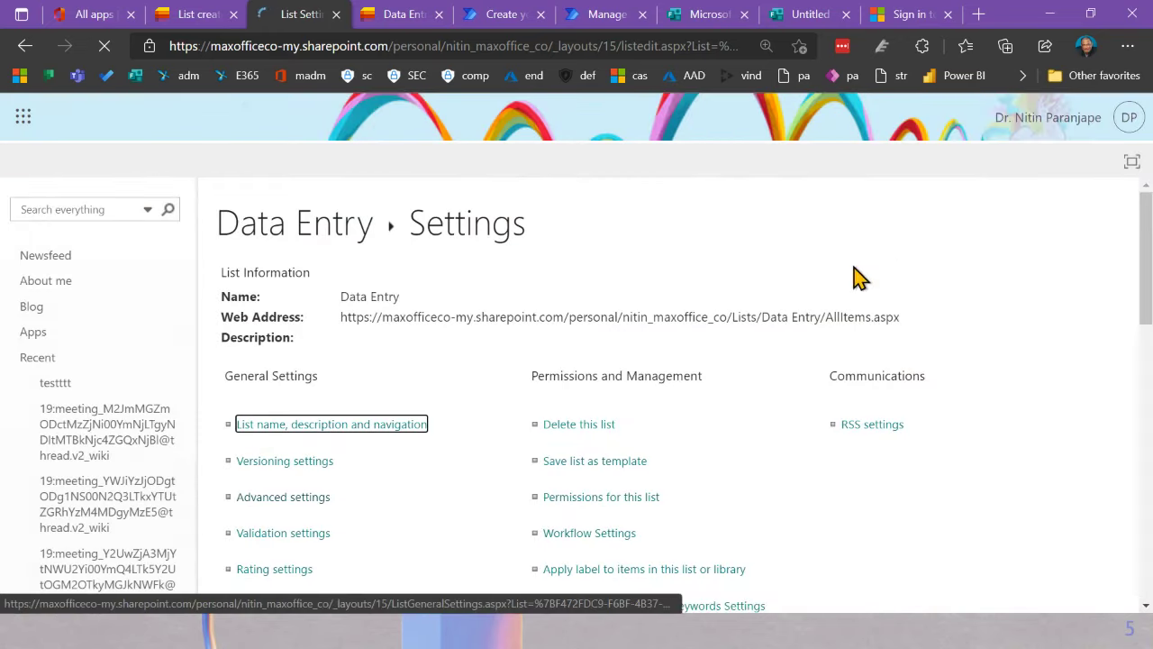
left_click(642, 499)
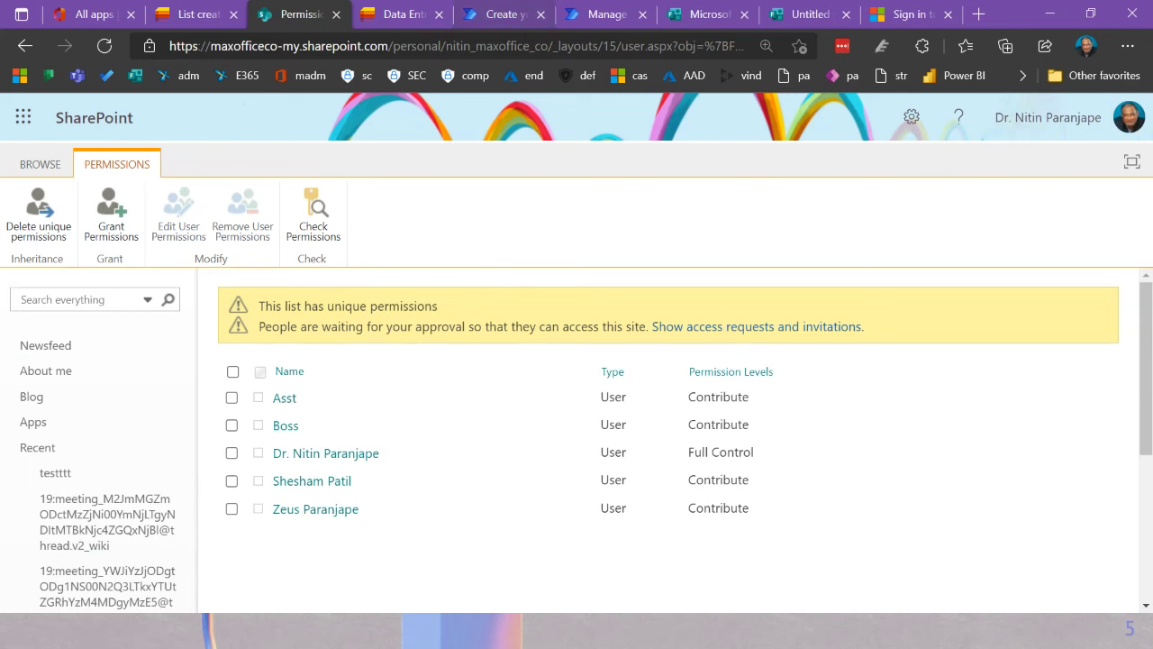
Step: Return to the Data Entry grid, move to the Modified By column, and select the address bar
left_click(389, 16)
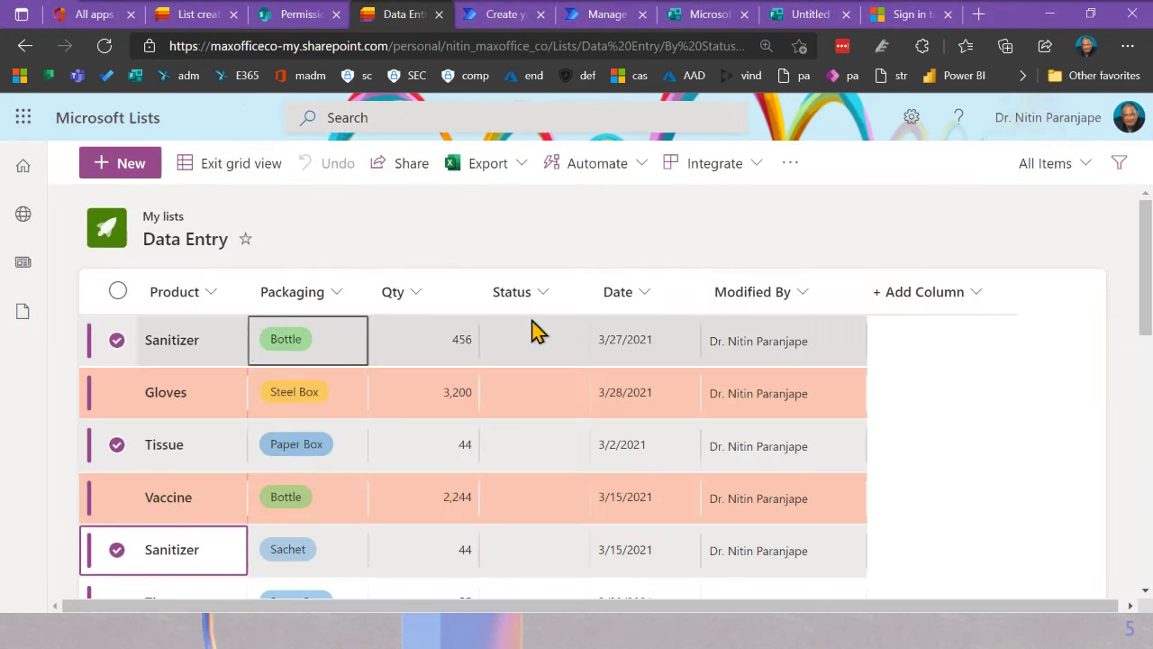
key("Right")
key("Right")
key("Right")
key("Right")
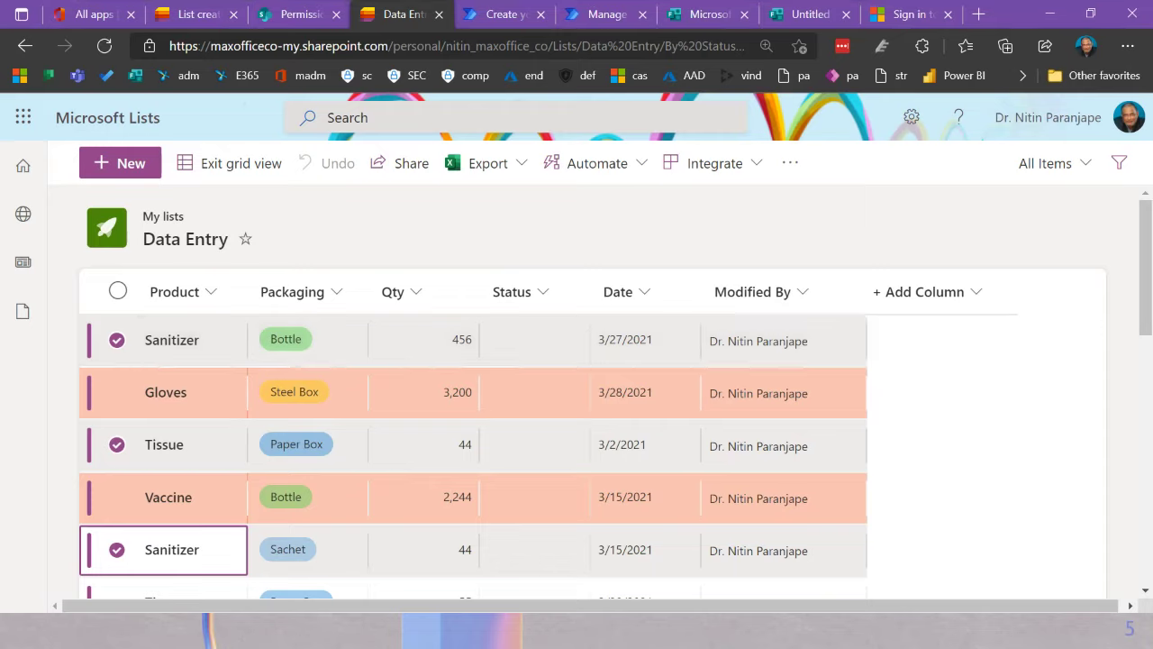
key("ctrl+l")
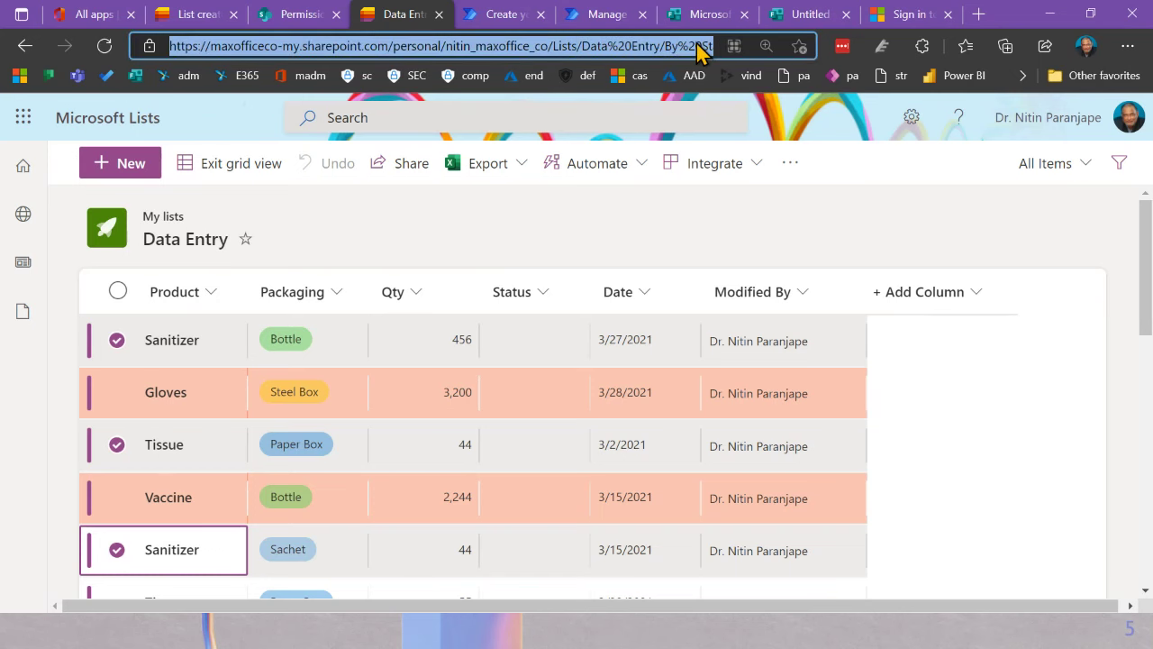
Step: Search Google for 'office home' and scroll through the Microsoft 365 results
type("office ho")
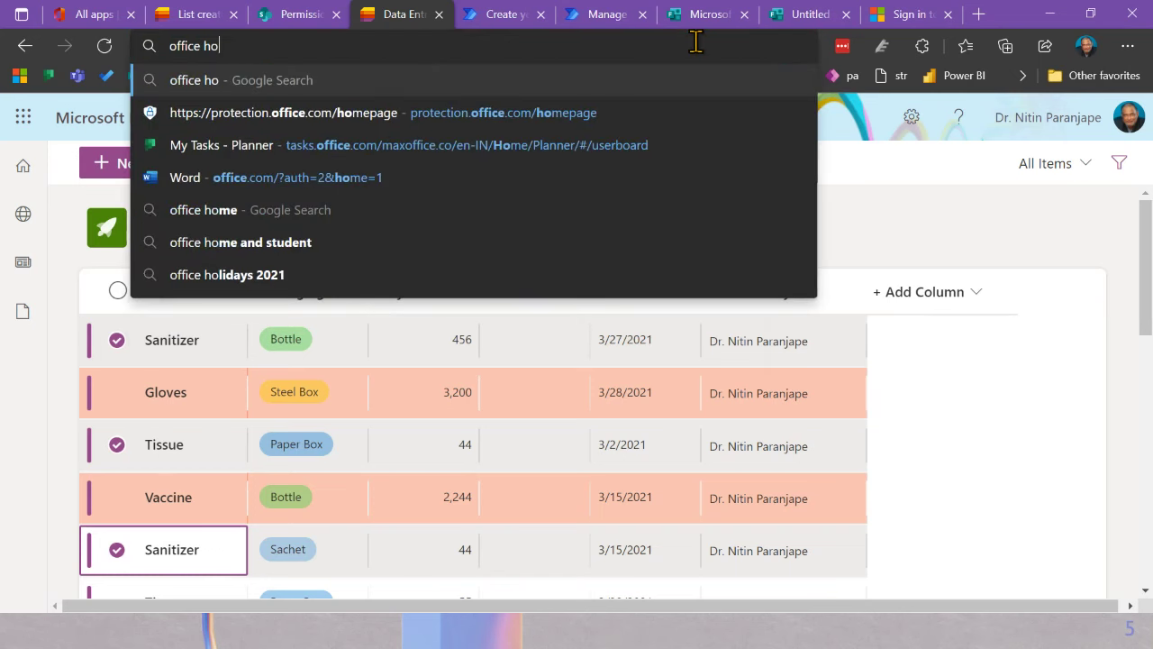
type("me")
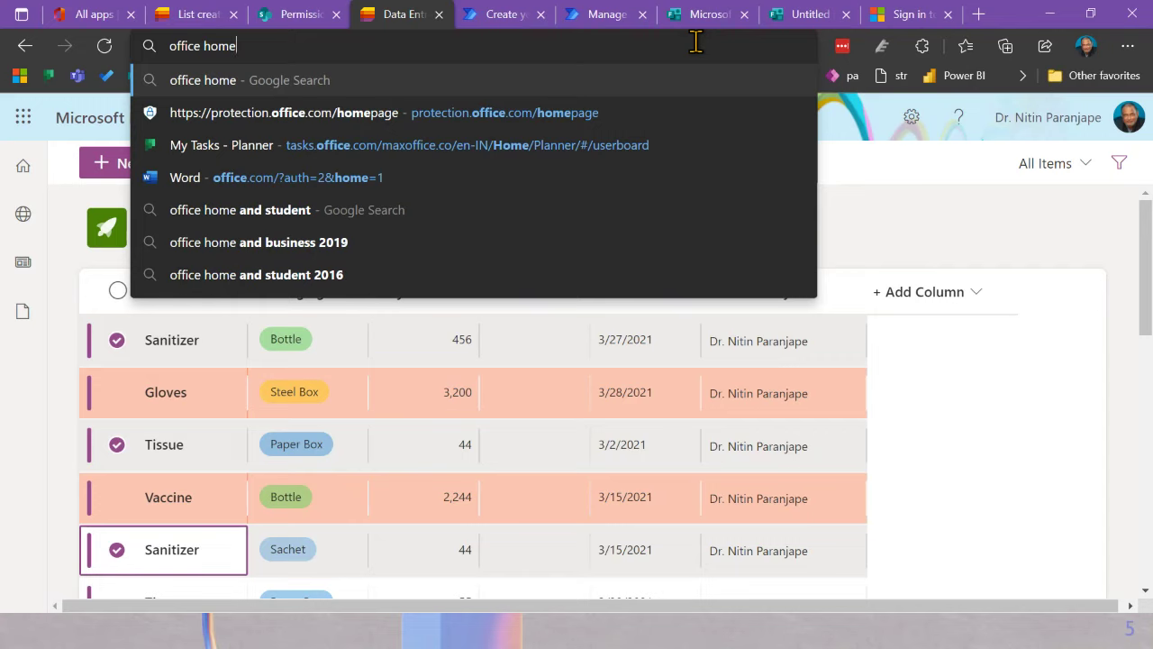
key("alt+Return")
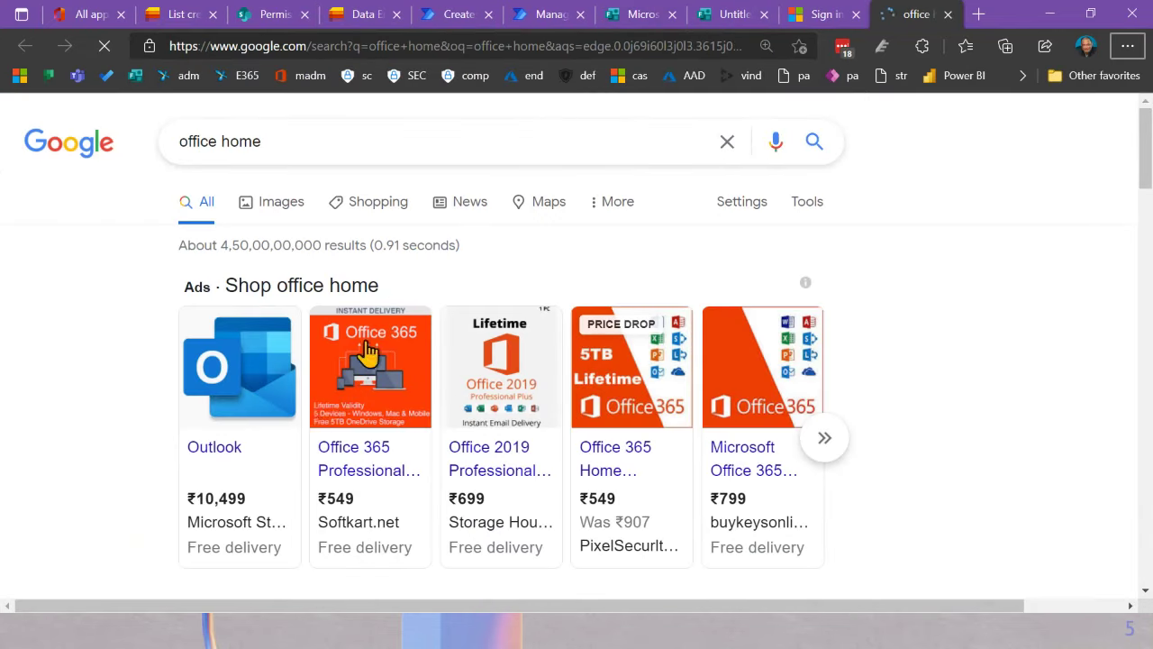
scroll(171, 491, "down", 4)
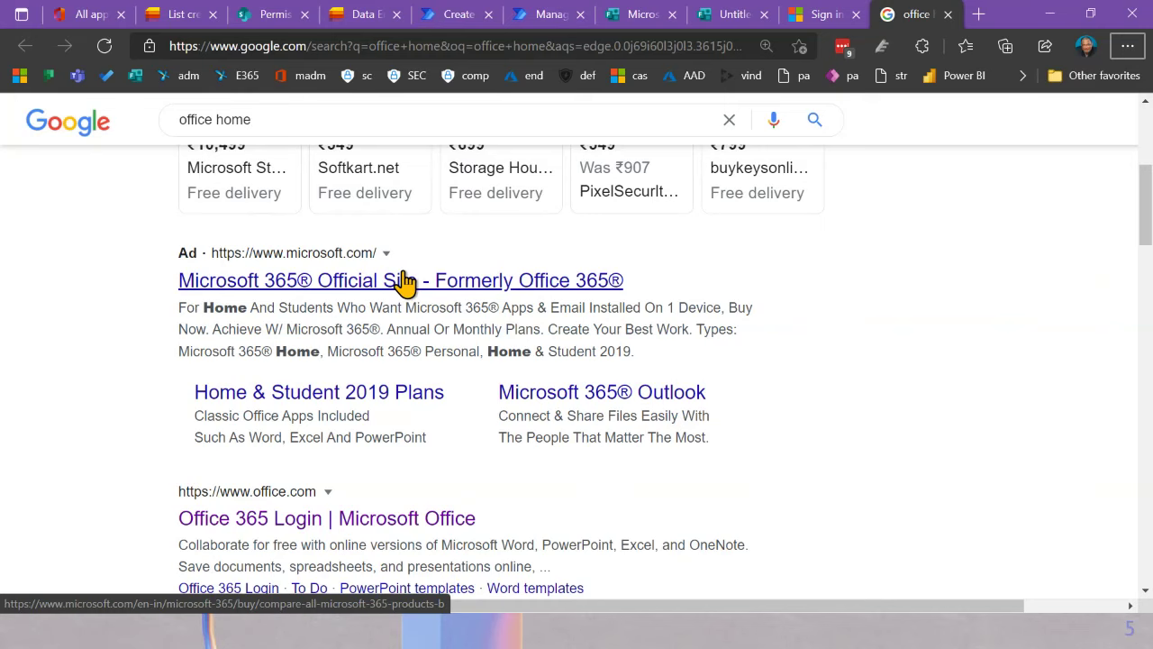
Step: Open the Home & Student 2019 Plans ad and browse the Microsoft 365 home plans, Family and Personal
left_click(370, 398)
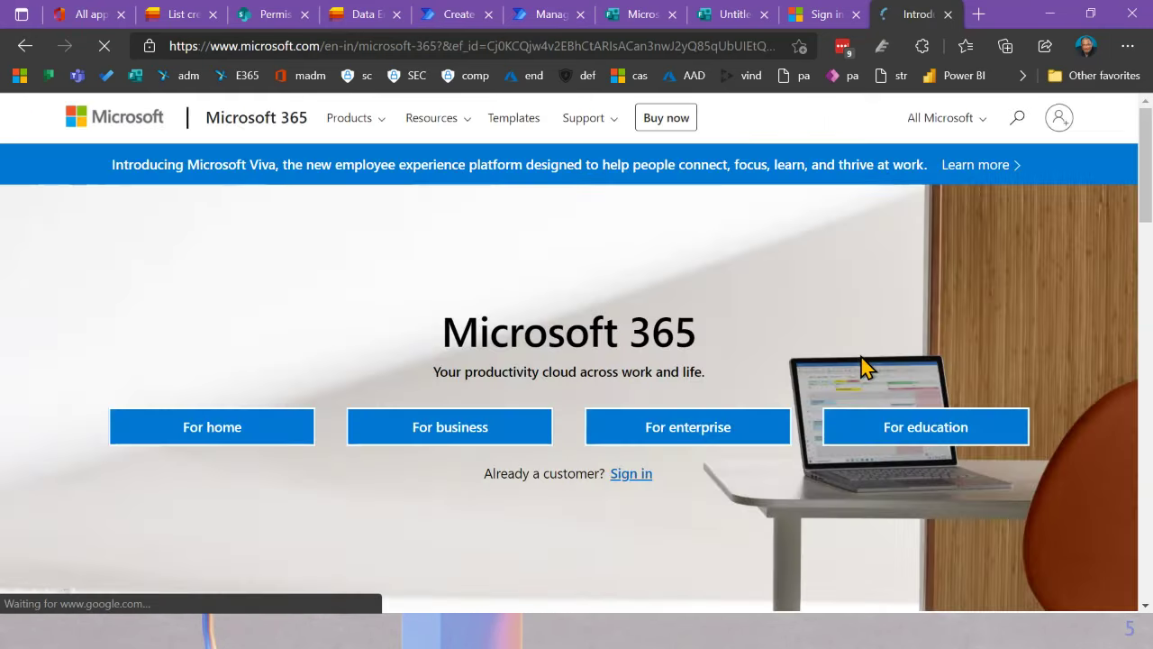
left_click(171, 432)
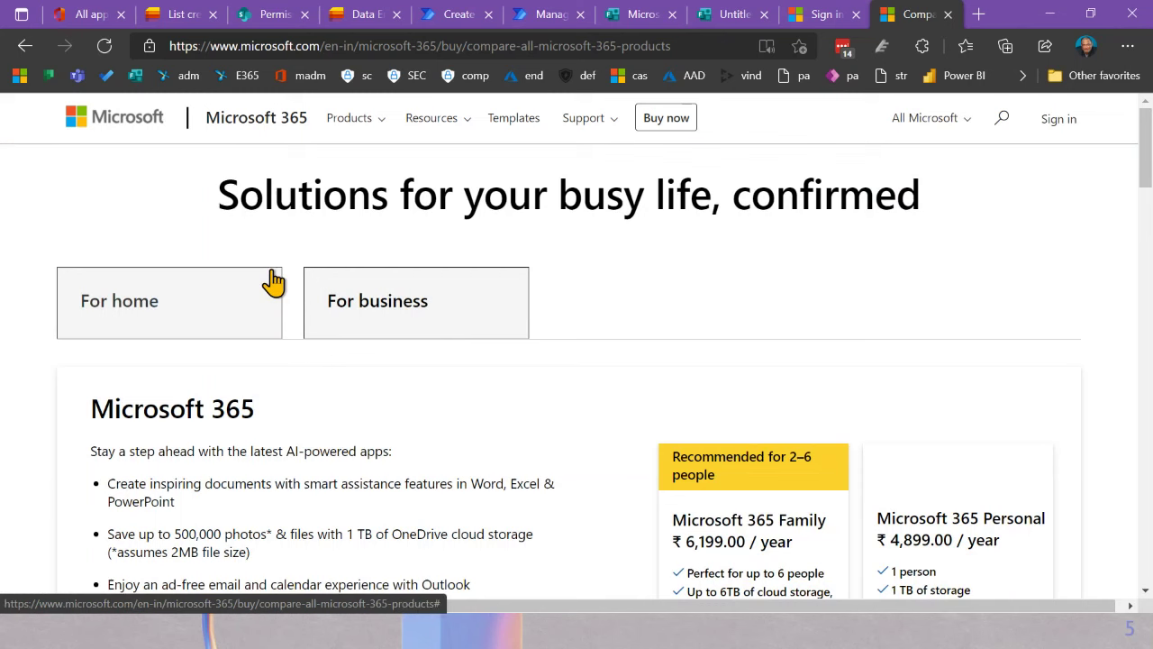
left_click(273, 282)
scroll(425, 327, "down", 3)
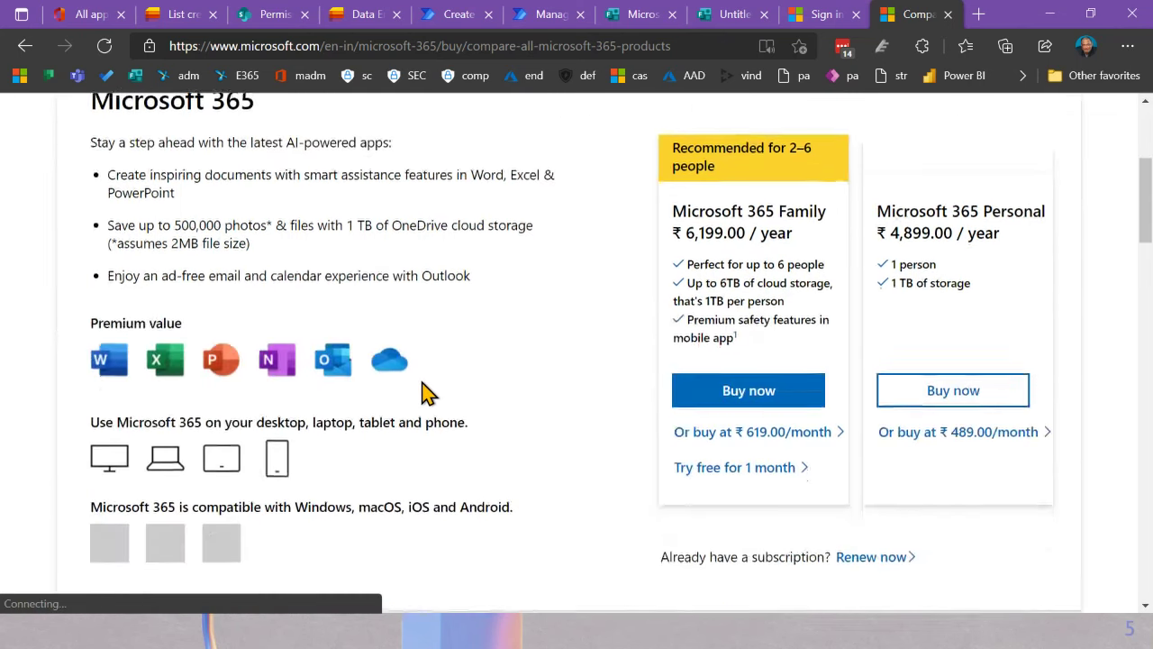
scroll(483, 386, "down", 3)
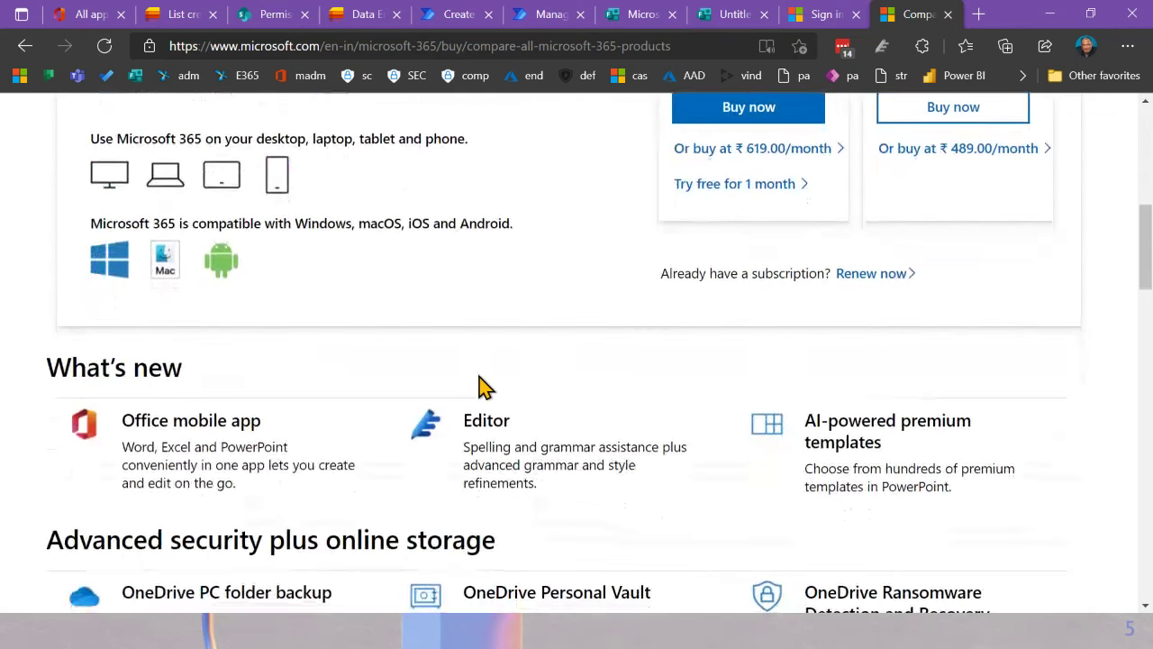
scroll(484, 386, "down", 3)
scroll(482, 386, "down", 5)
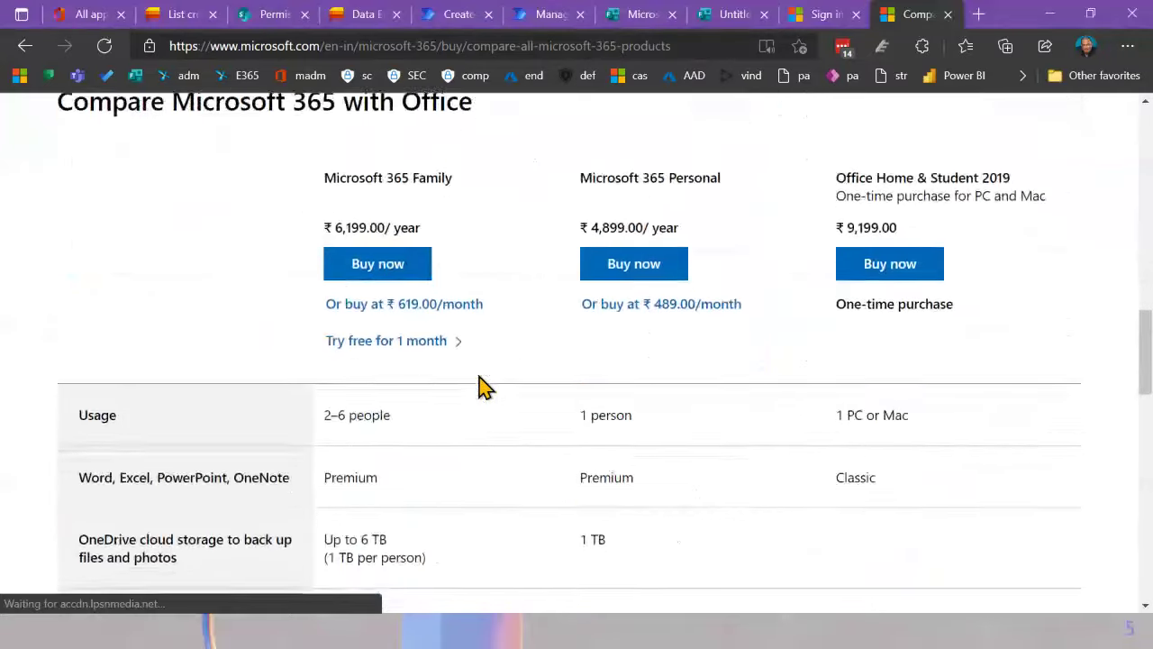
Step: Return to the top of the page and load hotmail.com
key("Home")
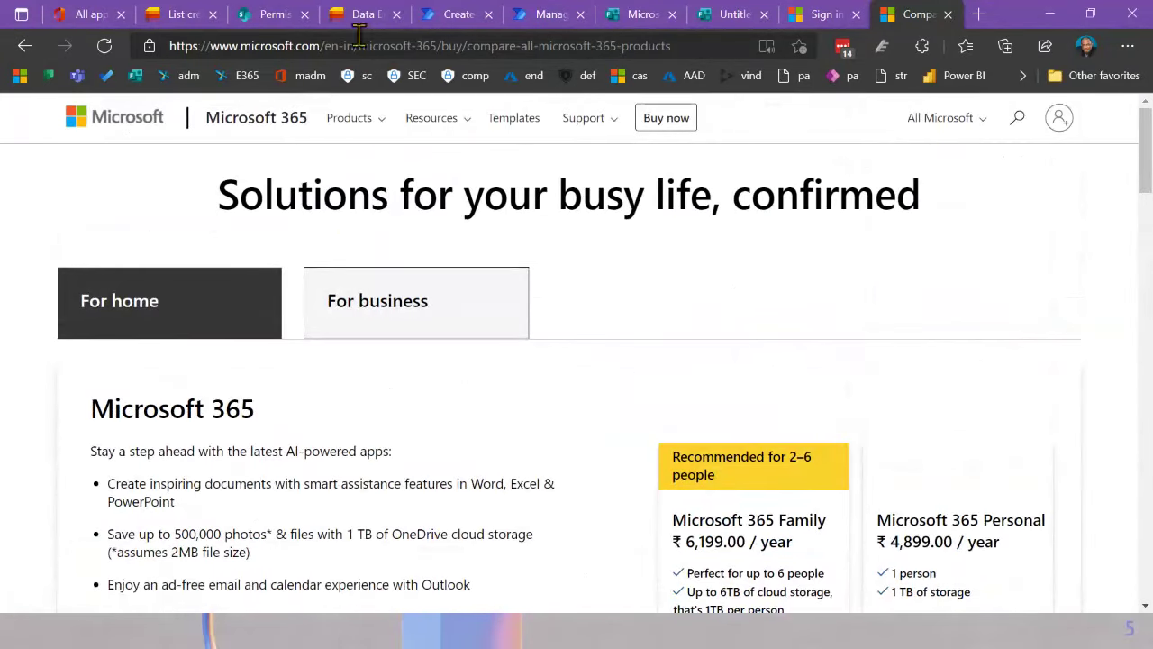
type("hot")
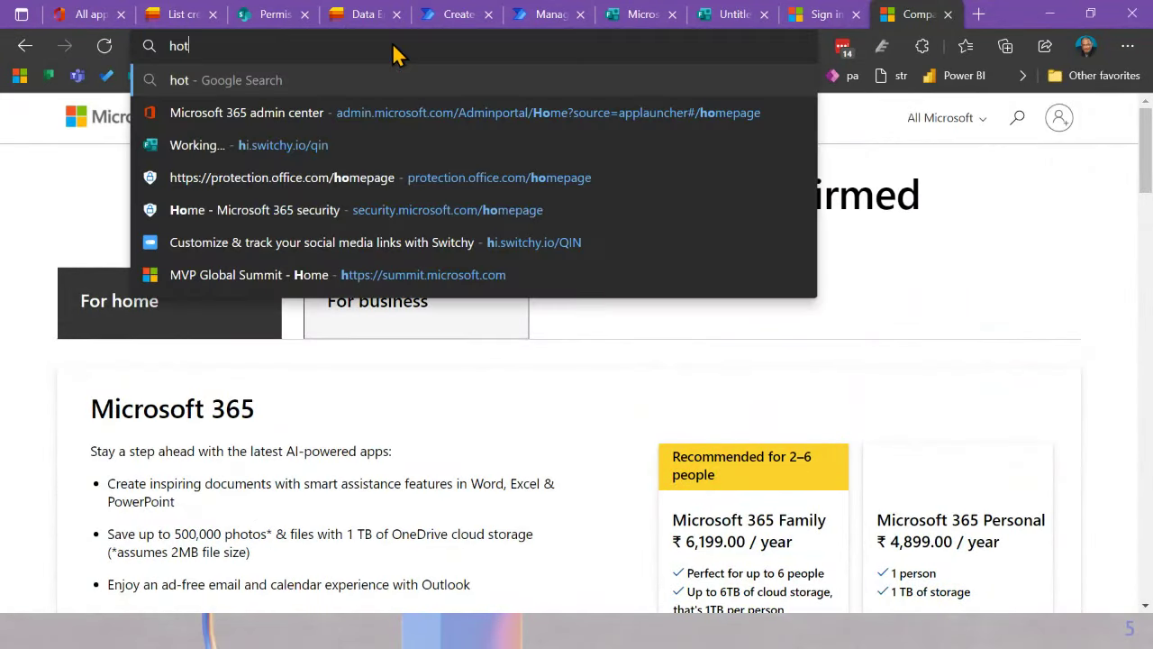
type("mail.com")
key("Return")
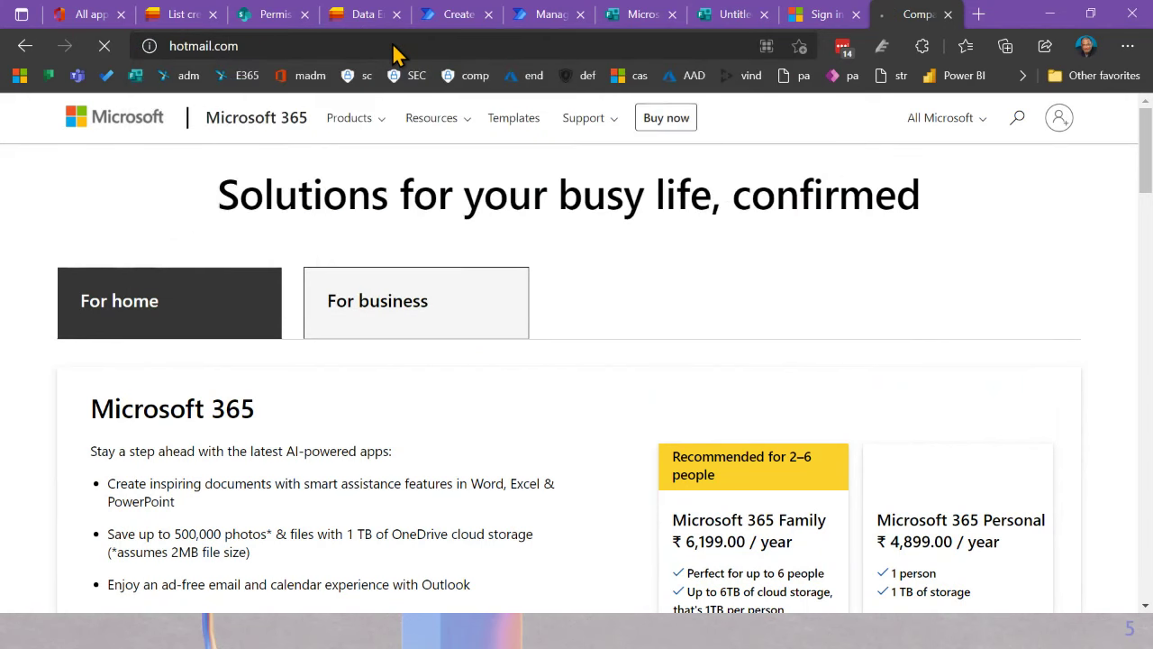